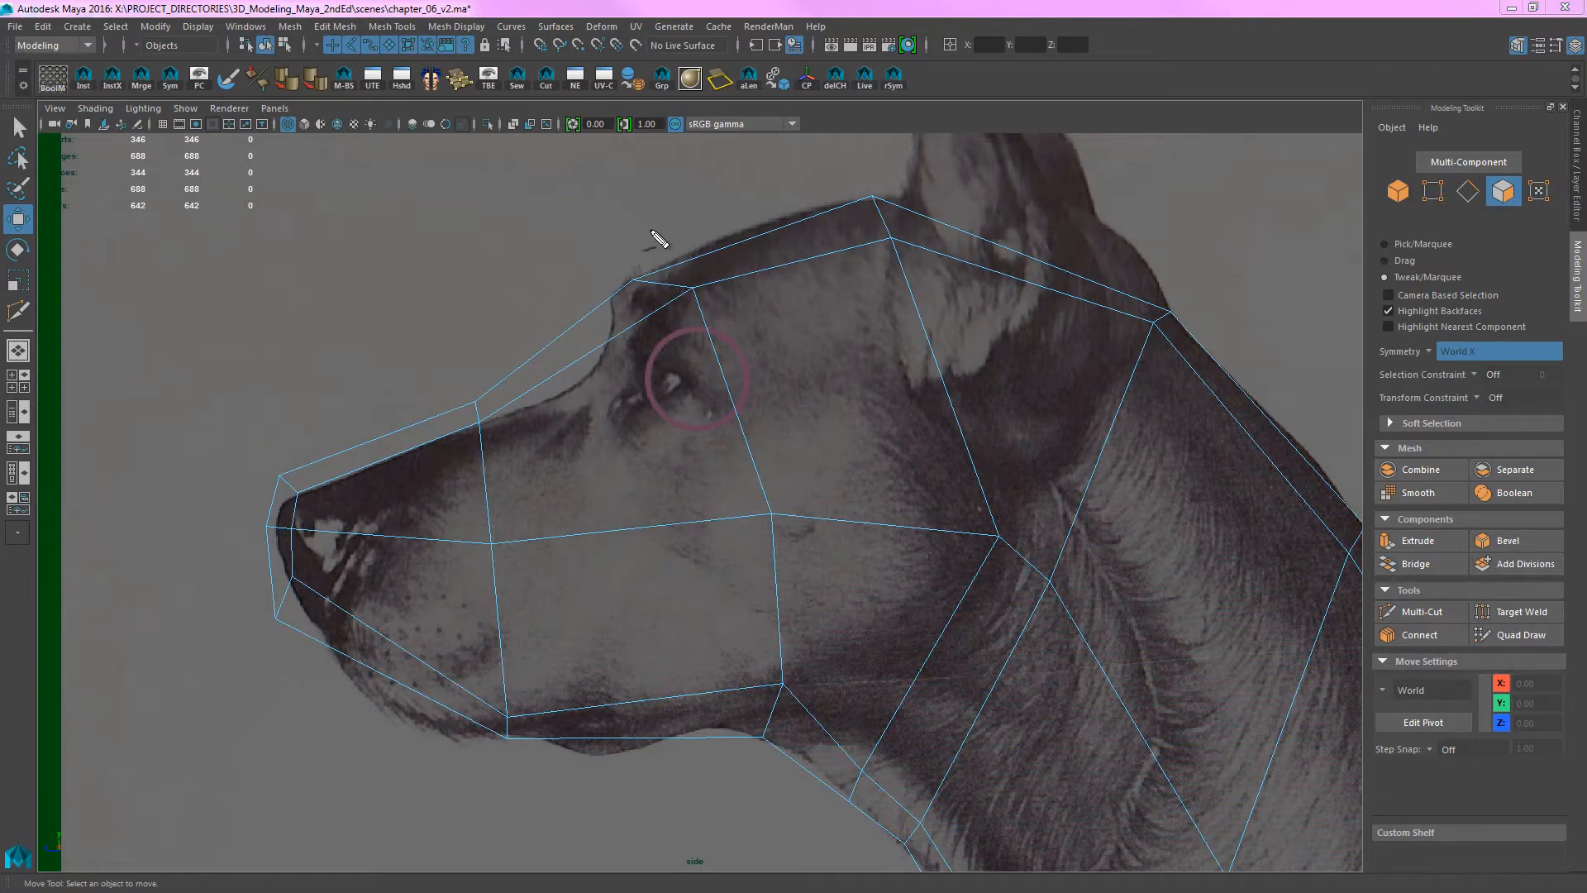
- Sketch two curved loop lines over the head between eye and ear, adding direction arrows, cross ticks and the label "face"
mouse_move(648, 224)
mouse_down()
mouse_move(726, 259)
mouse_move(864, 588)
mouse_move(737, 826)
mouse_up()
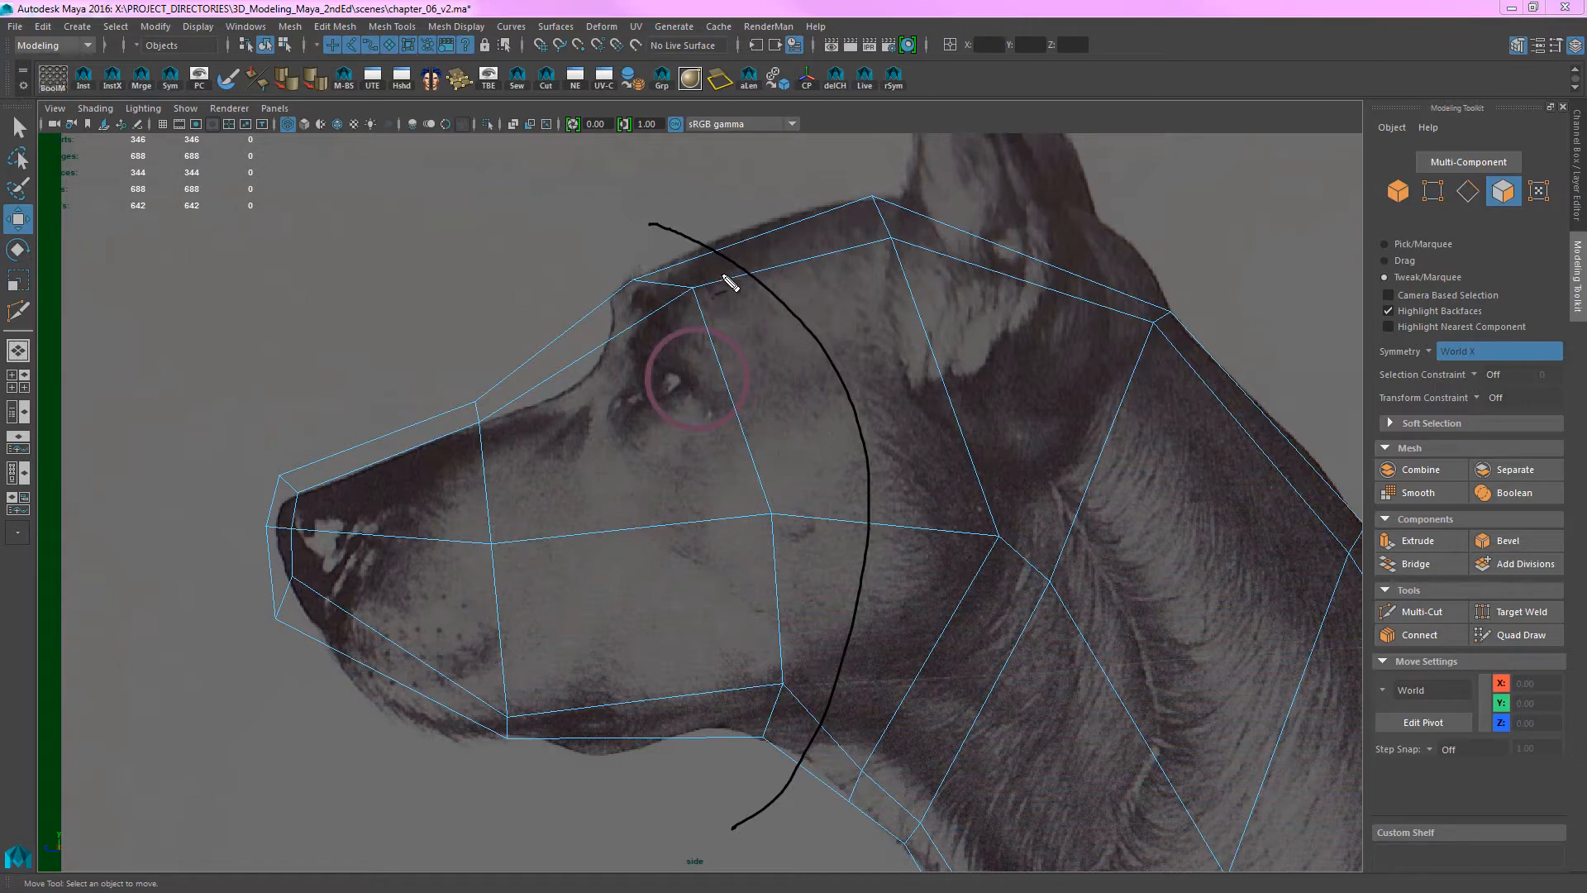
mouse_move(726, 277)
mouse_down()
mouse_move(697, 285)
mouse_move(842, 241)
mouse_up()
mouse_move(715, 200)
mouse_down()
mouse_move(831, 277)
mouse_move(905, 436)
mouse_move(894, 603)
mouse_move(797, 837)
mouse_up()
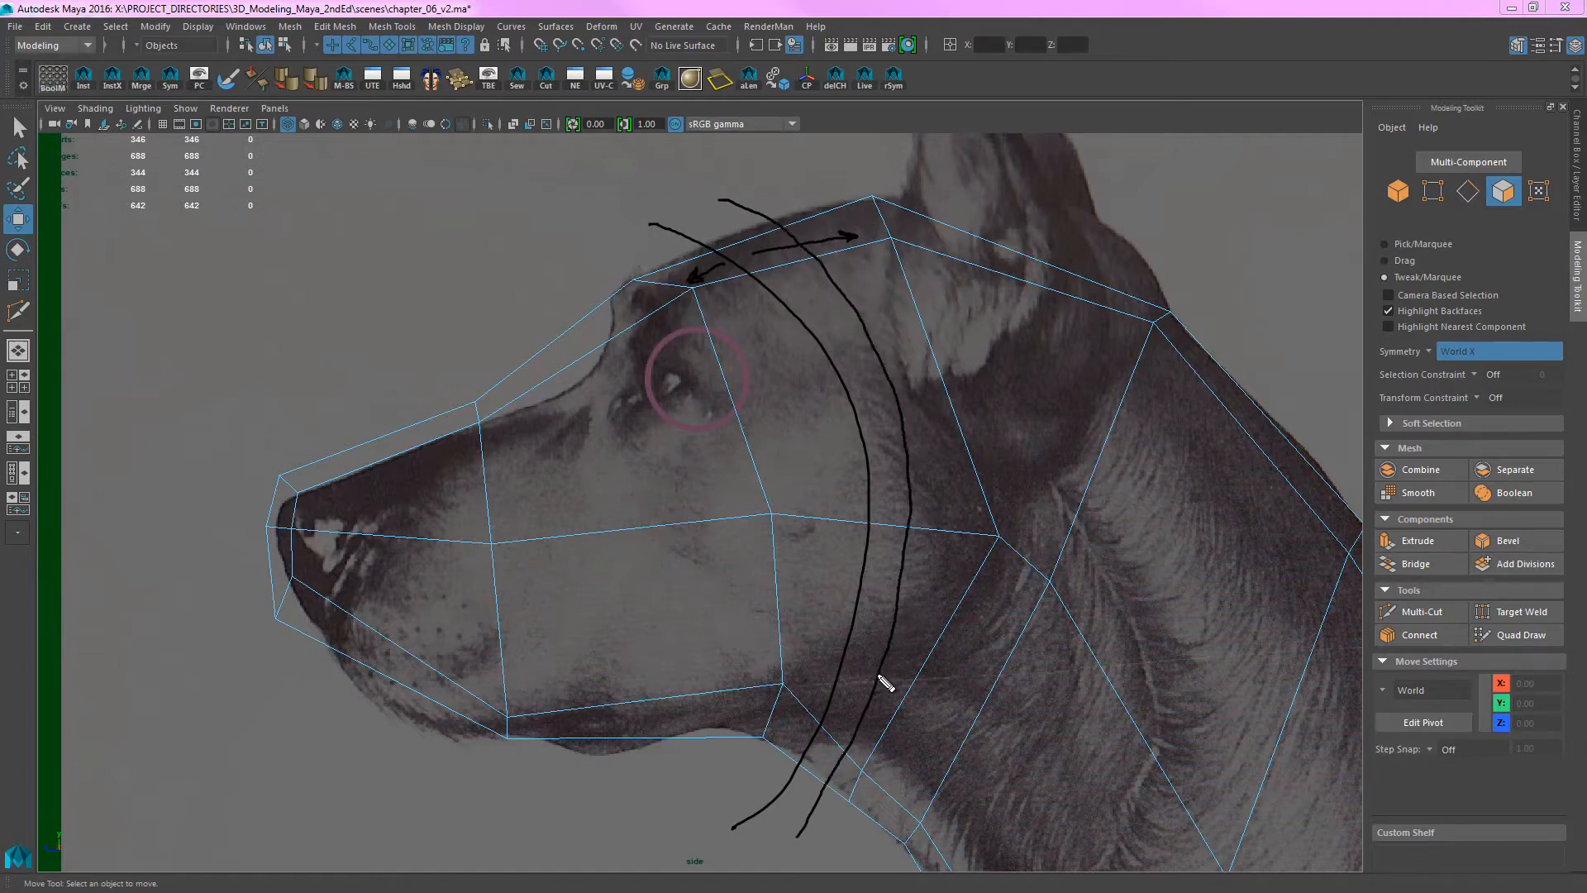
drag(862, 602, 892, 597)
drag(790, 281, 802, 267)
mouse_move(514, 180)
mouse_down()
mouse_move(507, 222)
mouse_move(587, 234)
mouse_up()
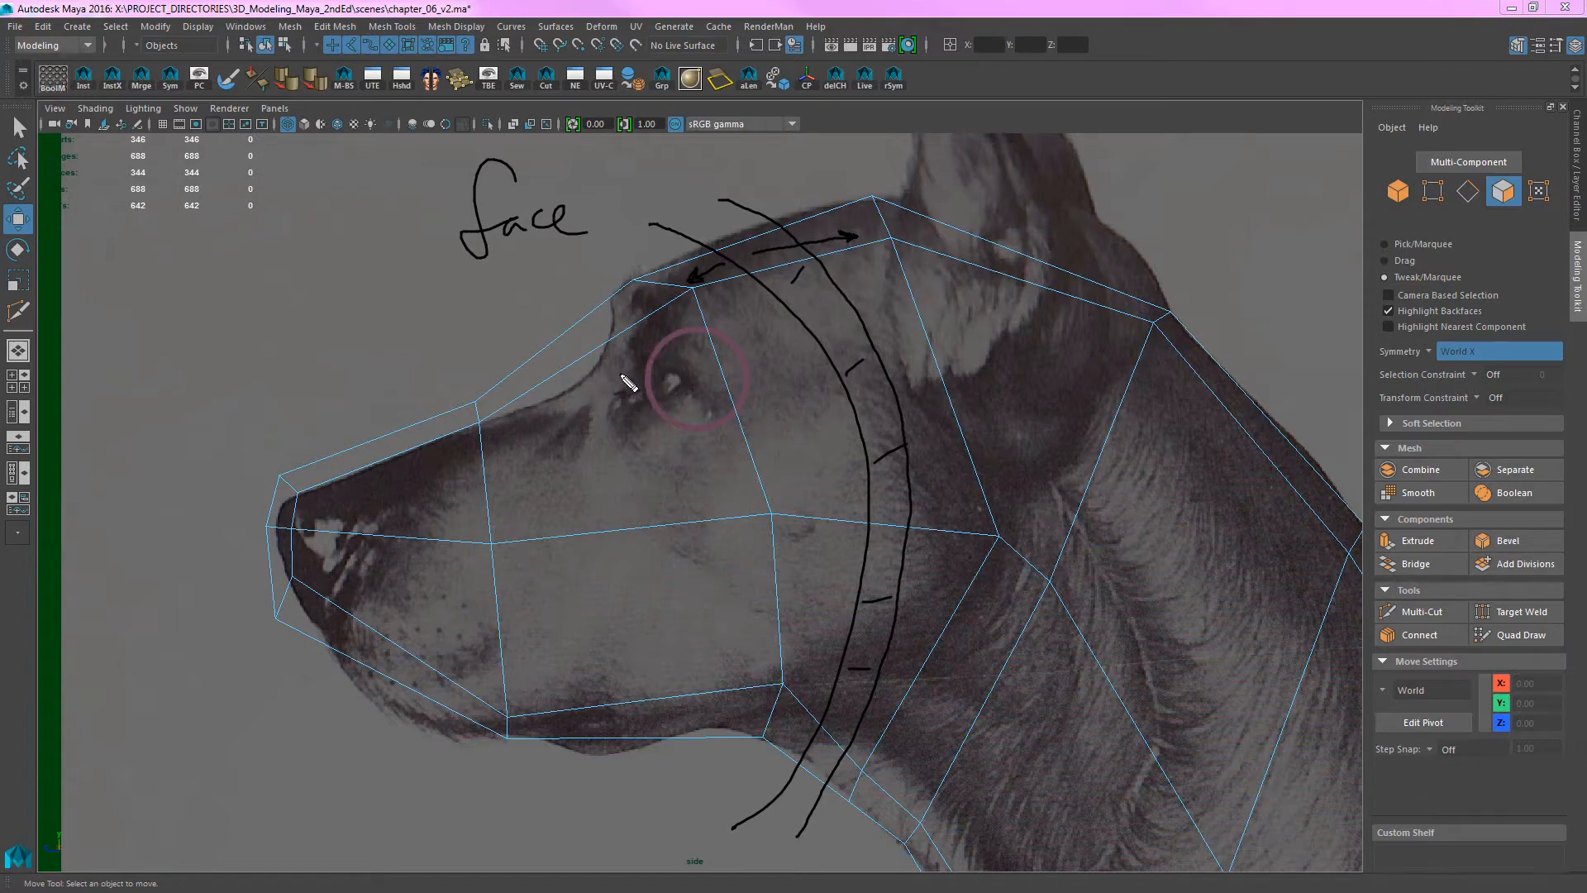
- Sketch a square loop around the eye with short edge lines radiating outward from it
mouse_move(626, 382)
mouse_down()
mouse_move(634, 418)
mouse_move(692, 390)
mouse_move(667, 330)
mouse_move(630, 365)
mouse_up()
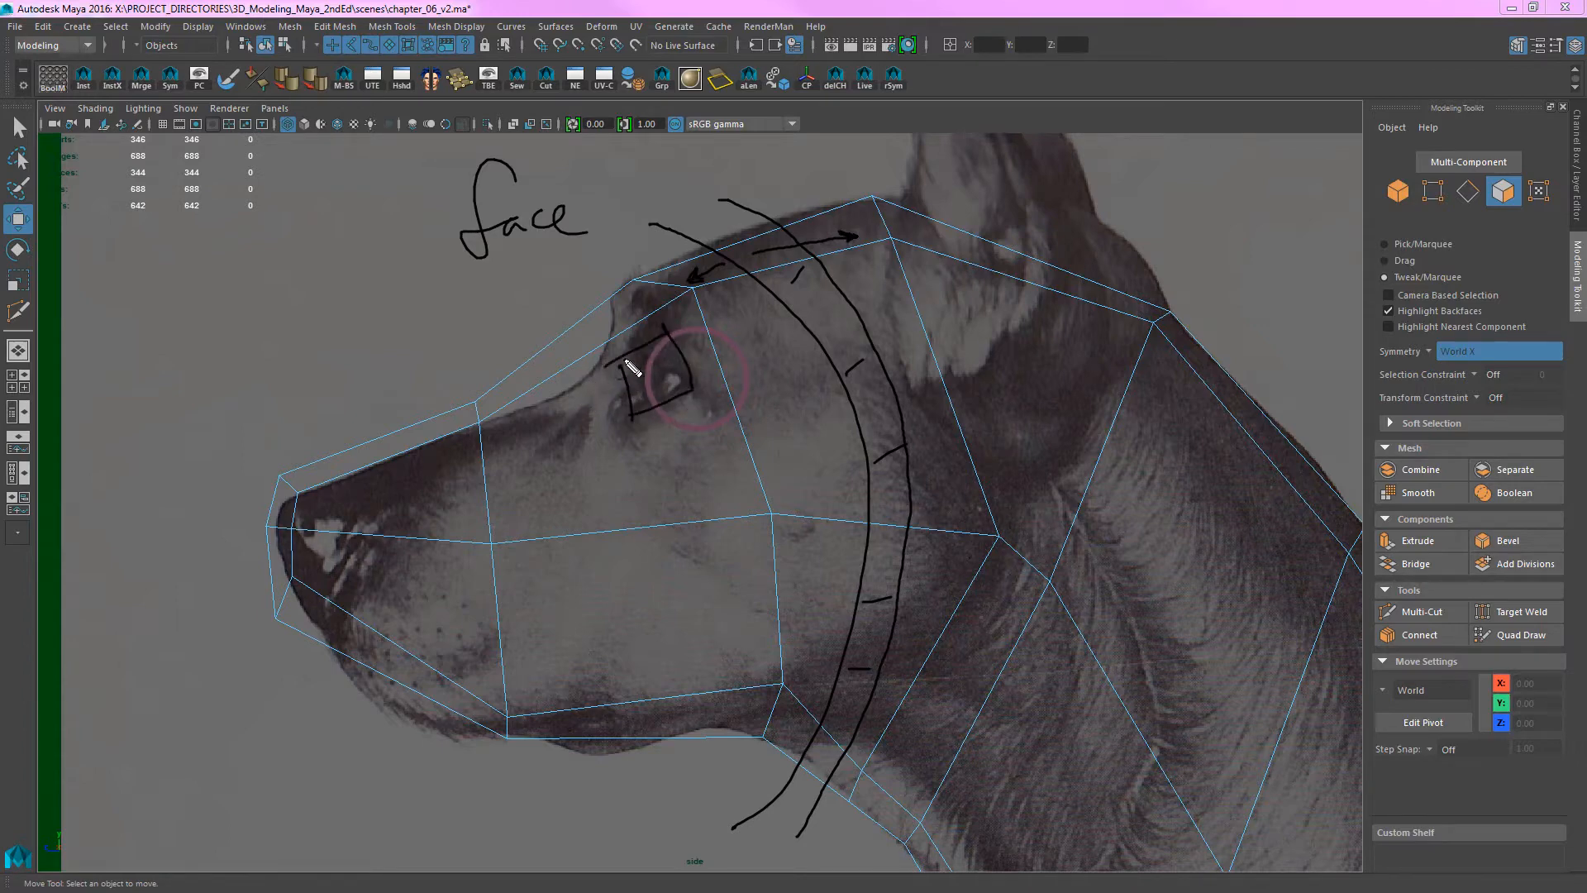
mouse_move(676, 311)
mouse_down()
mouse_move(666, 332)
mouse_move(592, 354)
mouse_up()
mouse_move(692, 395)
mouse_down()
mouse_move(716, 428)
mouse_move(624, 444)
mouse_up()
drag(612, 387, 624, 397)
- Sketch the mouth line with an arrowed curve from its corner up to the eye, plus two loop lines around the muzzle
mouse_move(701, 402)
mouse_down()
mouse_move(737, 509)
mouse_move(721, 581)
mouse_move(671, 638)
mouse_move(578, 675)
mouse_move(424, 675)
mouse_move(481, 696)
mouse_move(628, 691)
mouse_move(703, 722)
mouse_up()
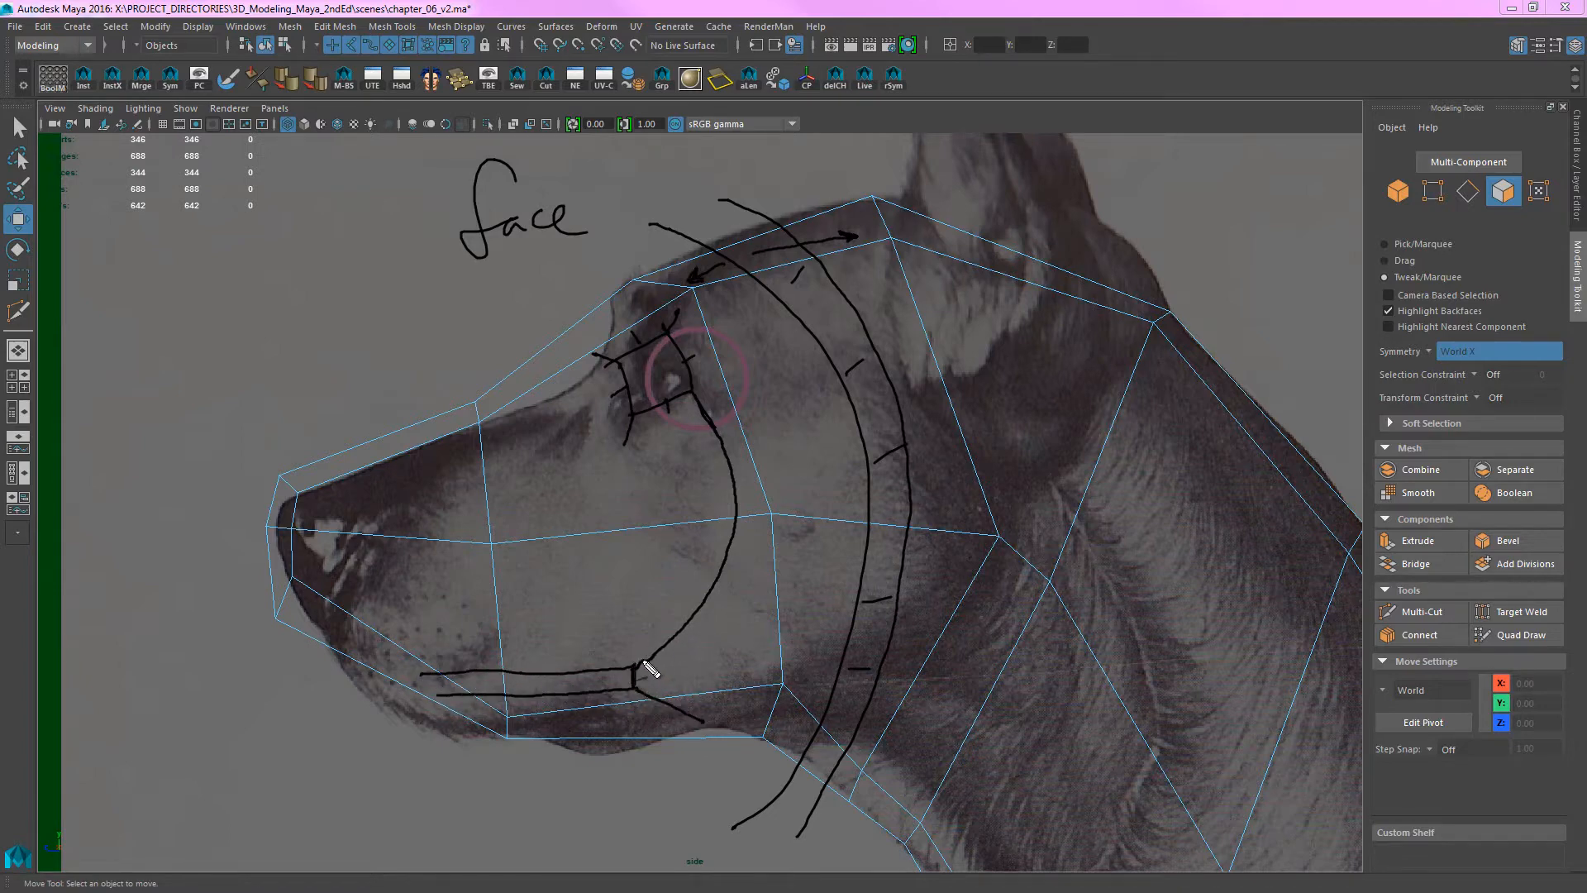
drag(676, 629, 695, 628)
mouse_move(480, 380)
mouse_down()
mouse_move(529, 397)
mouse_move(606, 468)
mouse_move(664, 631)
mouse_move(648, 796)
mouse_move(603, 839)
mouse_up()
mouse_move(461, 378)
mouse_down()
mouse_move(531, 443)
mouse_move(624, 591)
mouse_move(632, 791)
mouse_up()
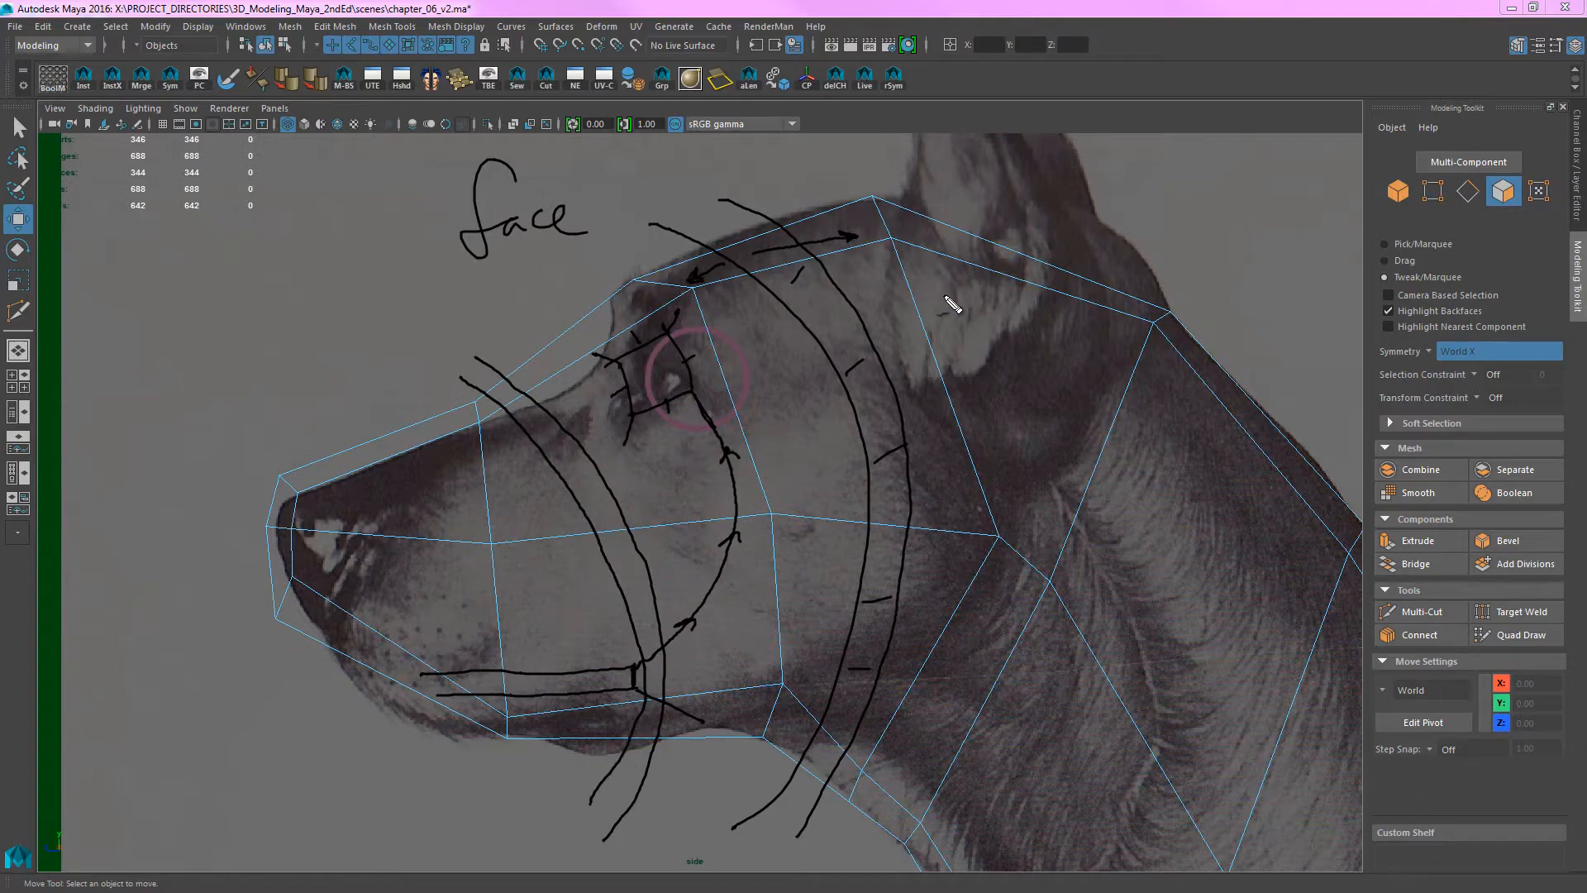
- Sketch a hatched square at the ear base, lines linking the eye to the ear and nose, and a loop around the nose
mouse_move(927, 281)
mouse_down()
mouse_move(975, 337)
mouse_move(938, 273)
mouse_move(949, 326)
mouse_move(988, 317)
mouse_up()
mouse_move(691, 362)
mouse_down()
mouse_move(822, 312)
mouse_move(934, 299)
mouse_move(919, 312)
mouse_up()
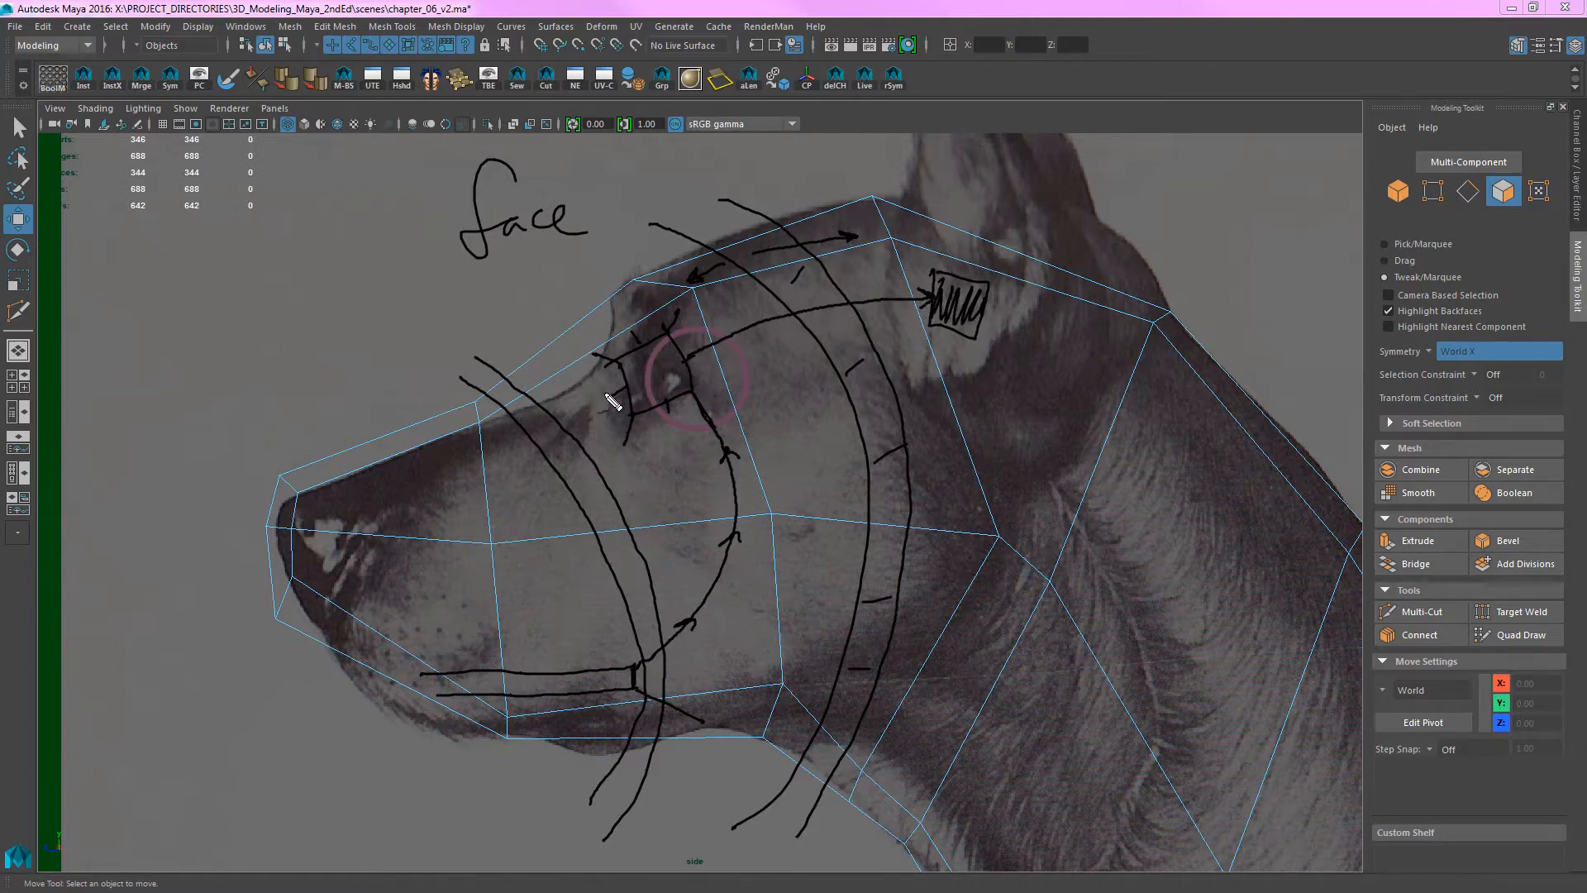
mouse_move(629, 392)
mouse_down()
mouse_move(395, 494)
mouse_move(312, 509)
mouse_up()
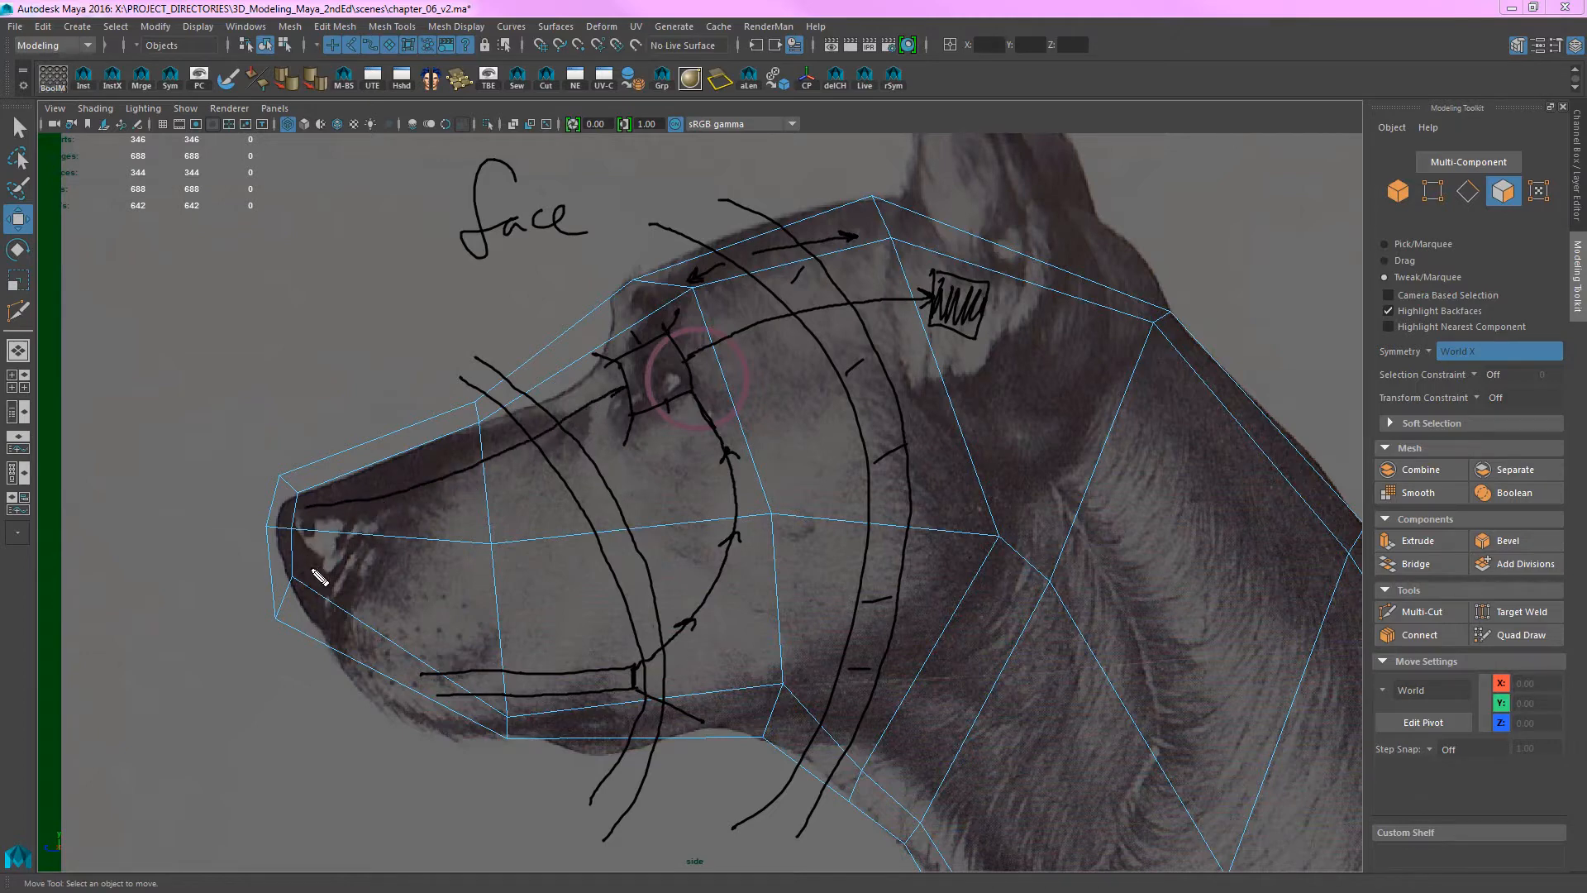
mouse_move(291, 664)
mouse_down()
mouse_move(354, 496)
mouse_move(308, 379)
mouse_up()
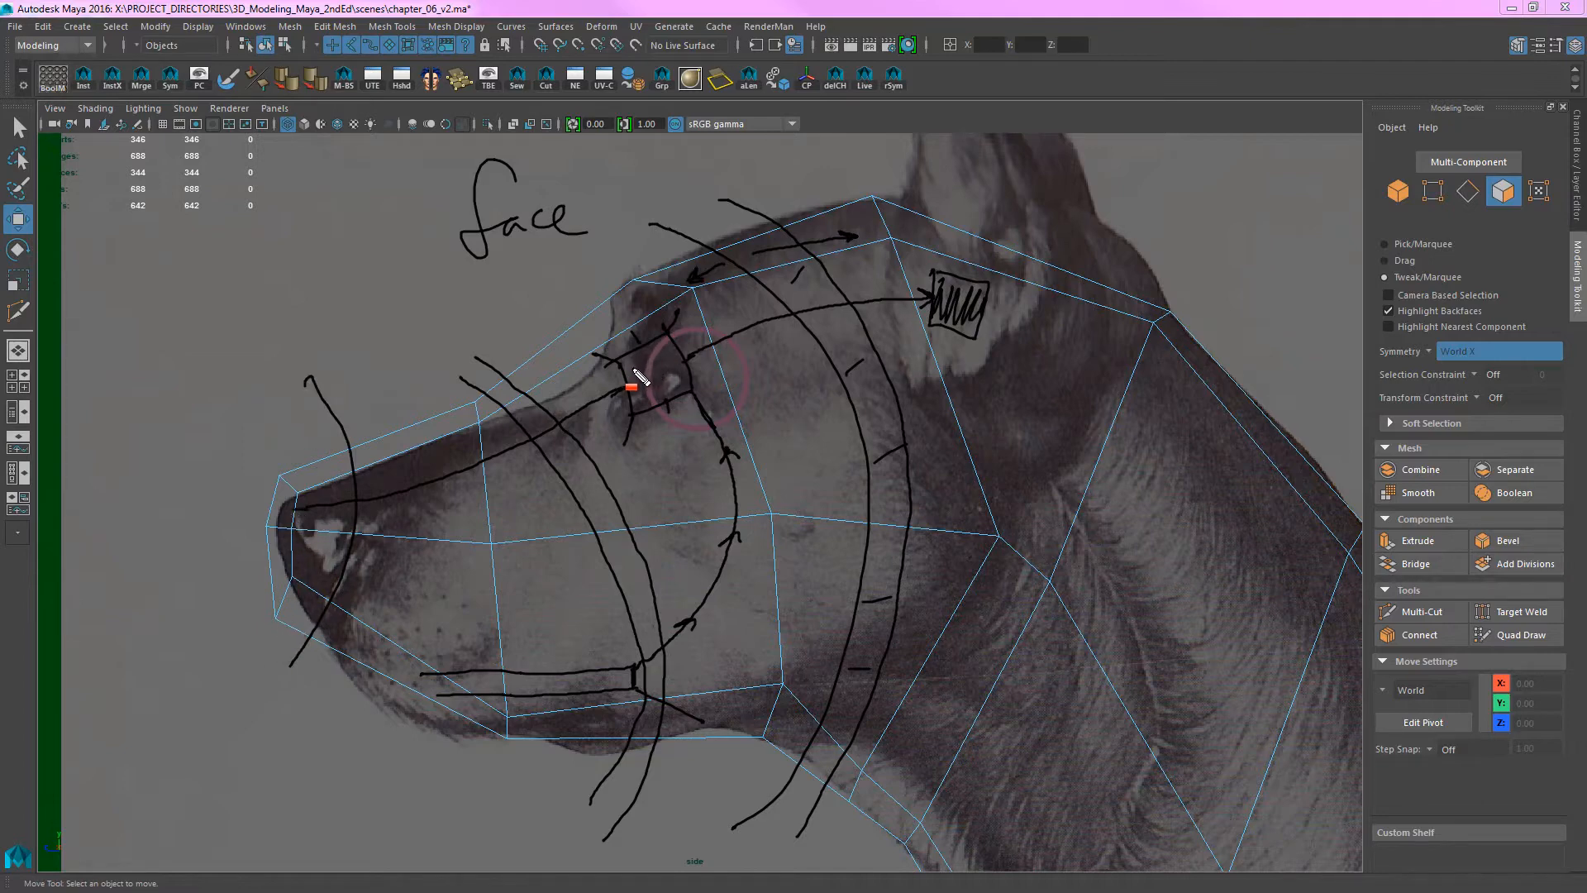
- Mark the eye square, the ear square and the mouth strip with red highlight rectangles
mouse_move(641, 378)
mouse_down()
mouse_move(657, 393)
mouse_move(635, 361)
mouse_move(693, 415)
mouse_up()
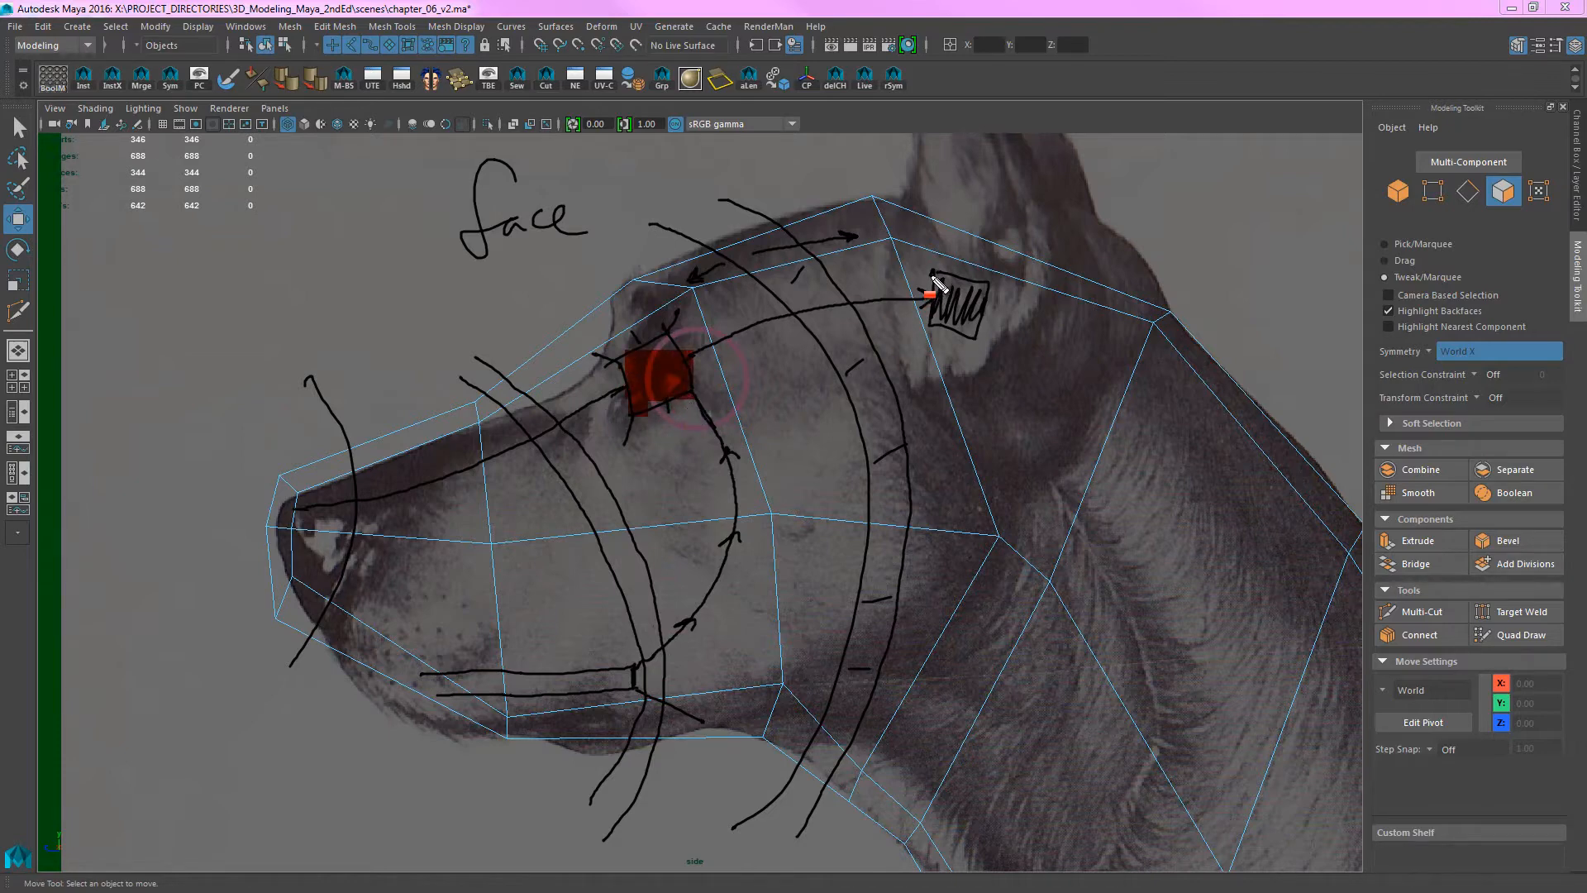
mouse_move(938, 283)
mouse_down()
mouse_move(964, 352)
mouse_move(984, 347)
mouse_up()
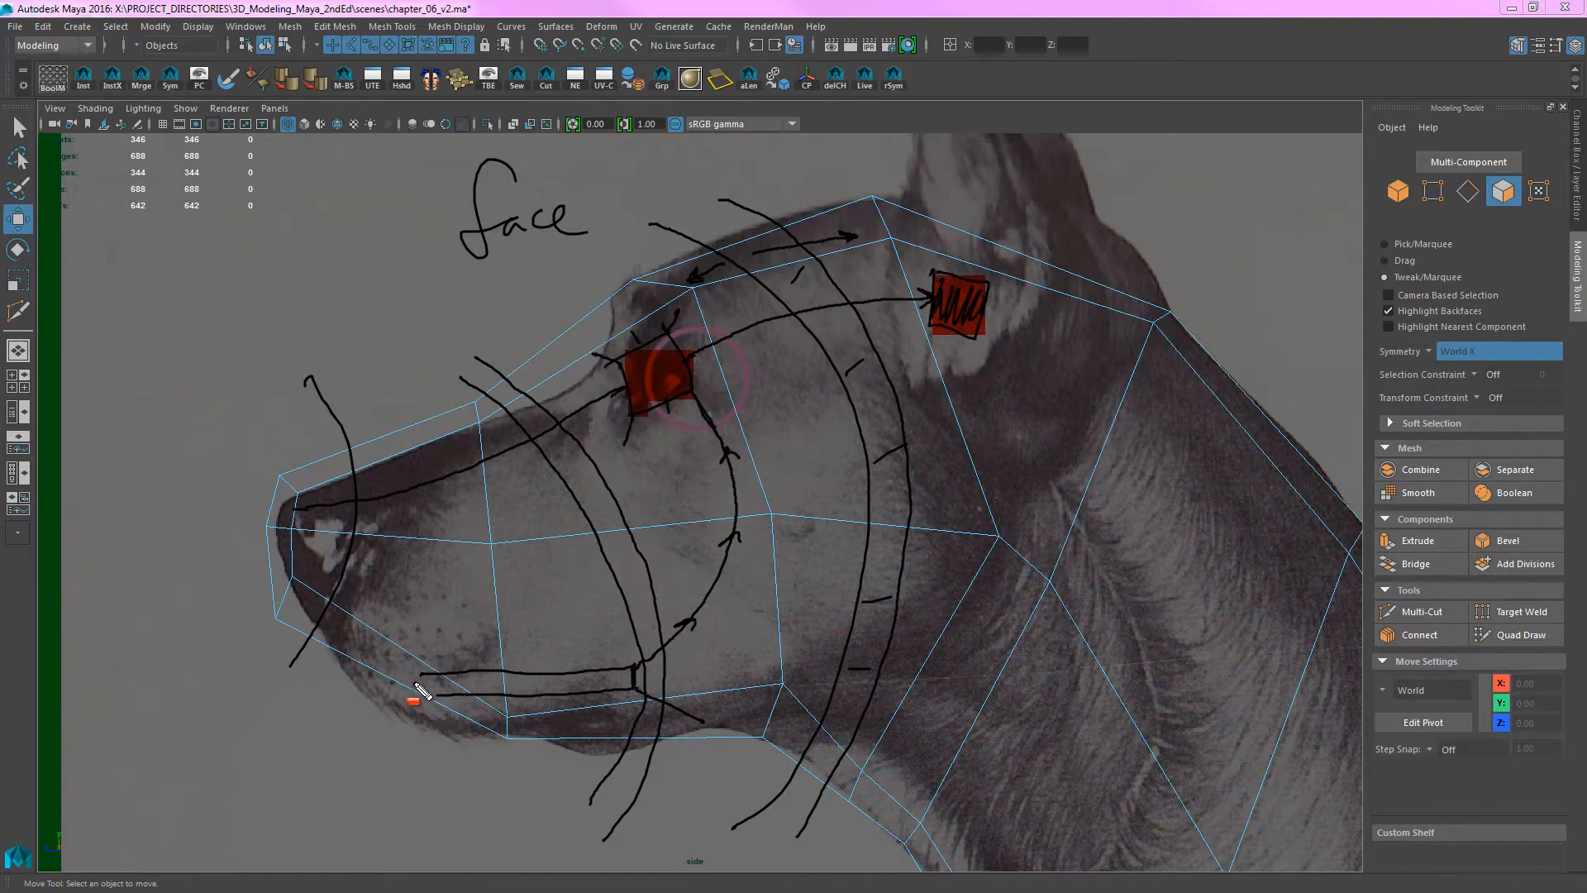
drag(418, 686, 641, 683)
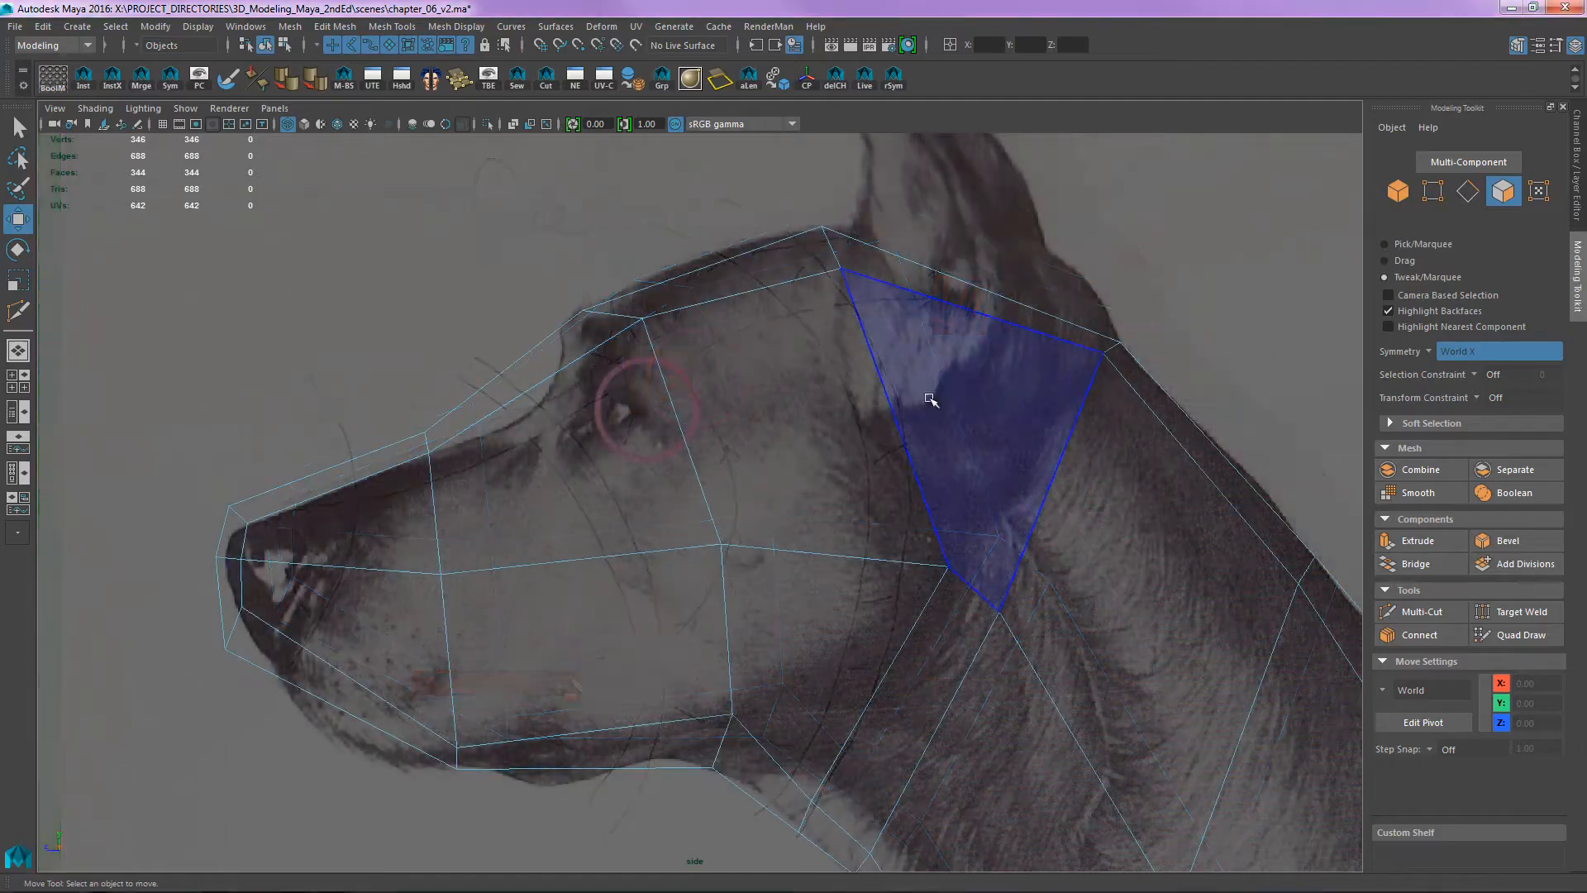
- Enable Edge Flow for Multi-Cut and insert an edge loop around the back of the head through the ear area
click(1103, 353)
alt+right_drag(1004, 403, 943, 312)
alt+middle_drag(906, 319, 857, 389)
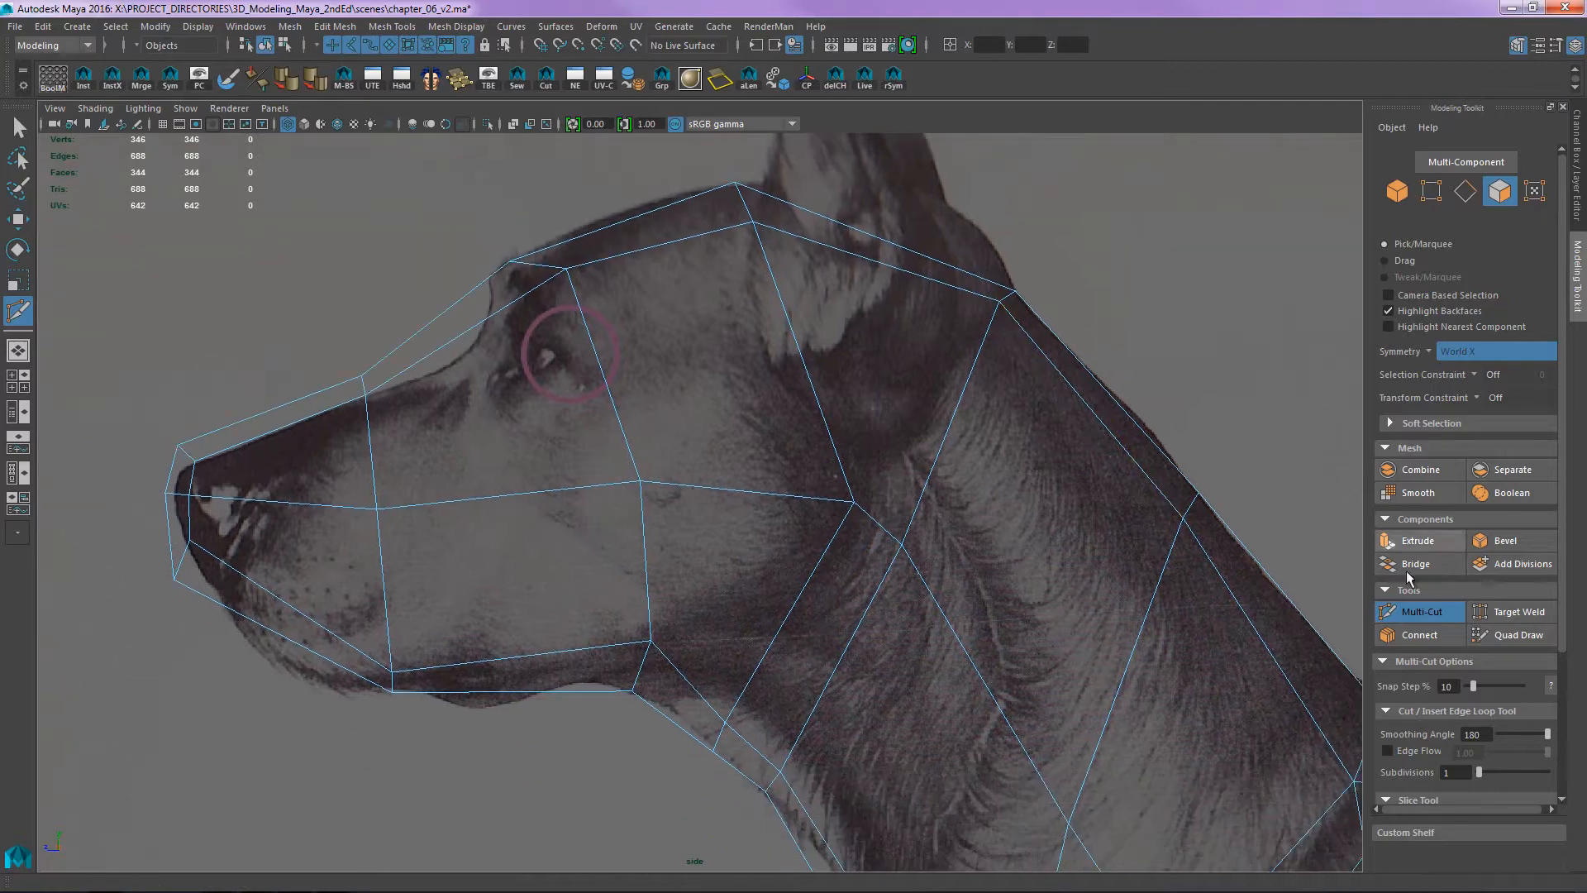
click(1389, 751)
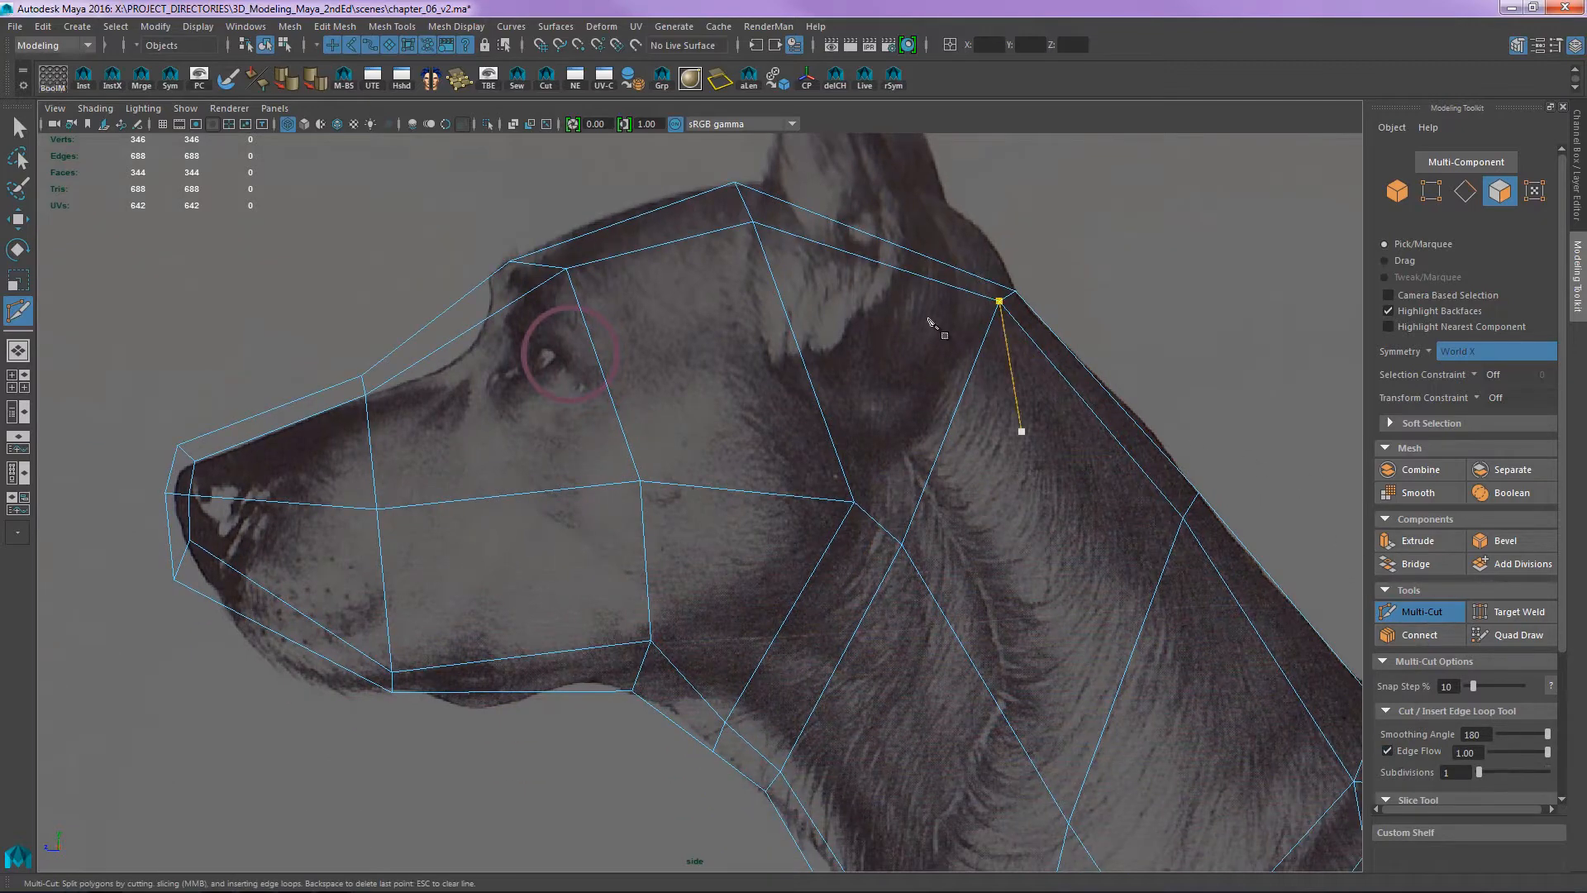
ctrl+click(877, 262)
alt+middle_drag(828, 309, 973, 284)
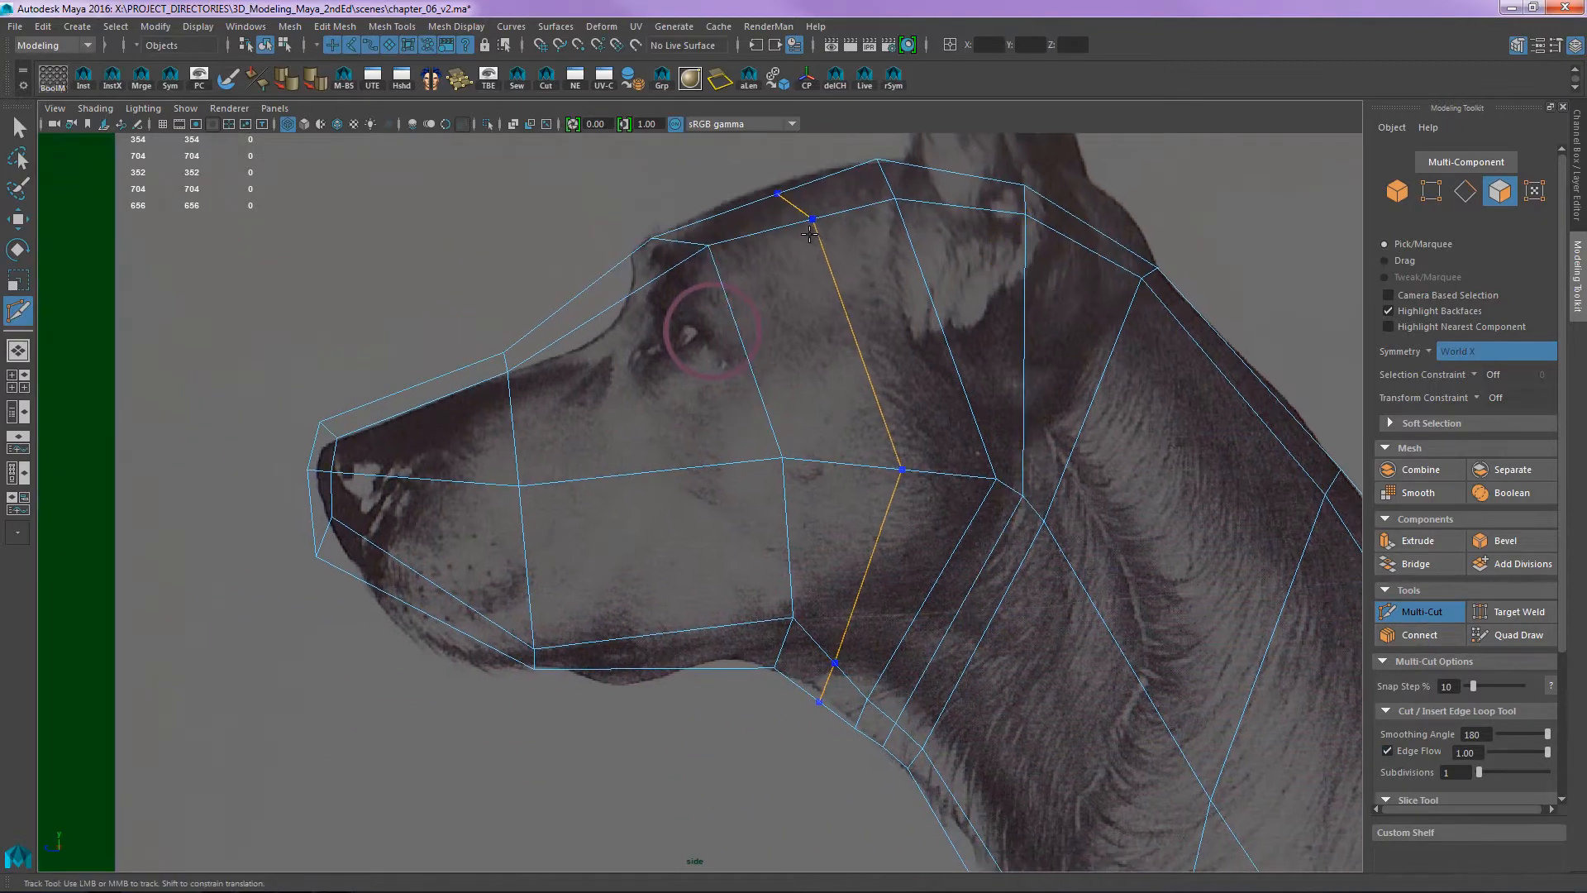
- Insert three more edge loops: between the brow and ear, just in front of the eye, and around the front of the muzzle
ctrl+click(808, 218)
alt+middle_drag(767, 291, 856, 325)
ctrl+click(717, 359)
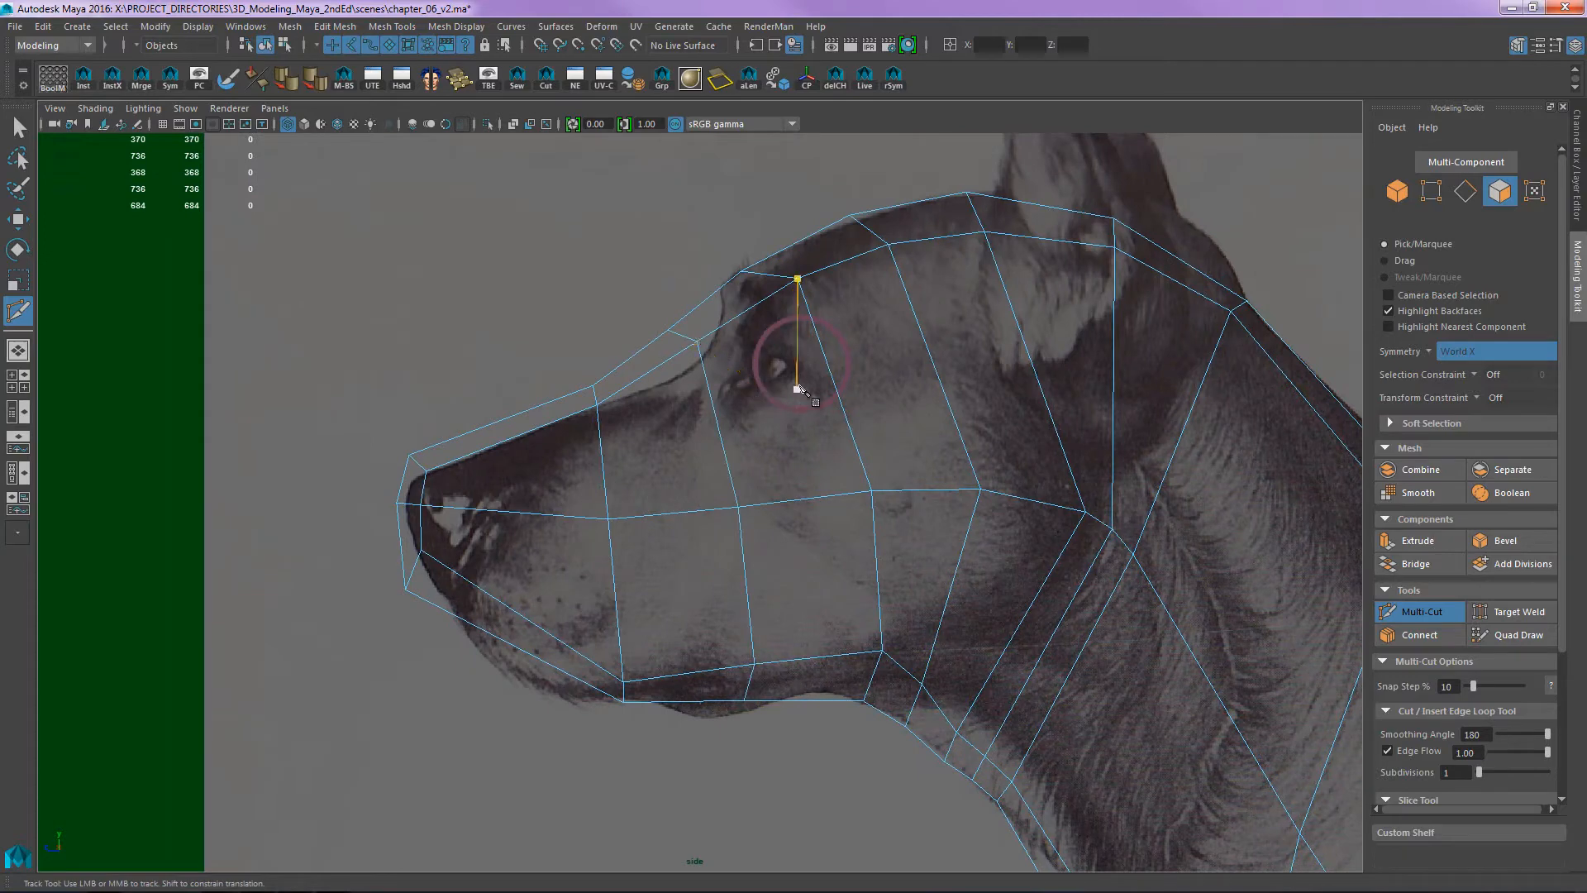
alt+middle_drag(791, 367, 647, 436)
ctrl+click(451, 541)
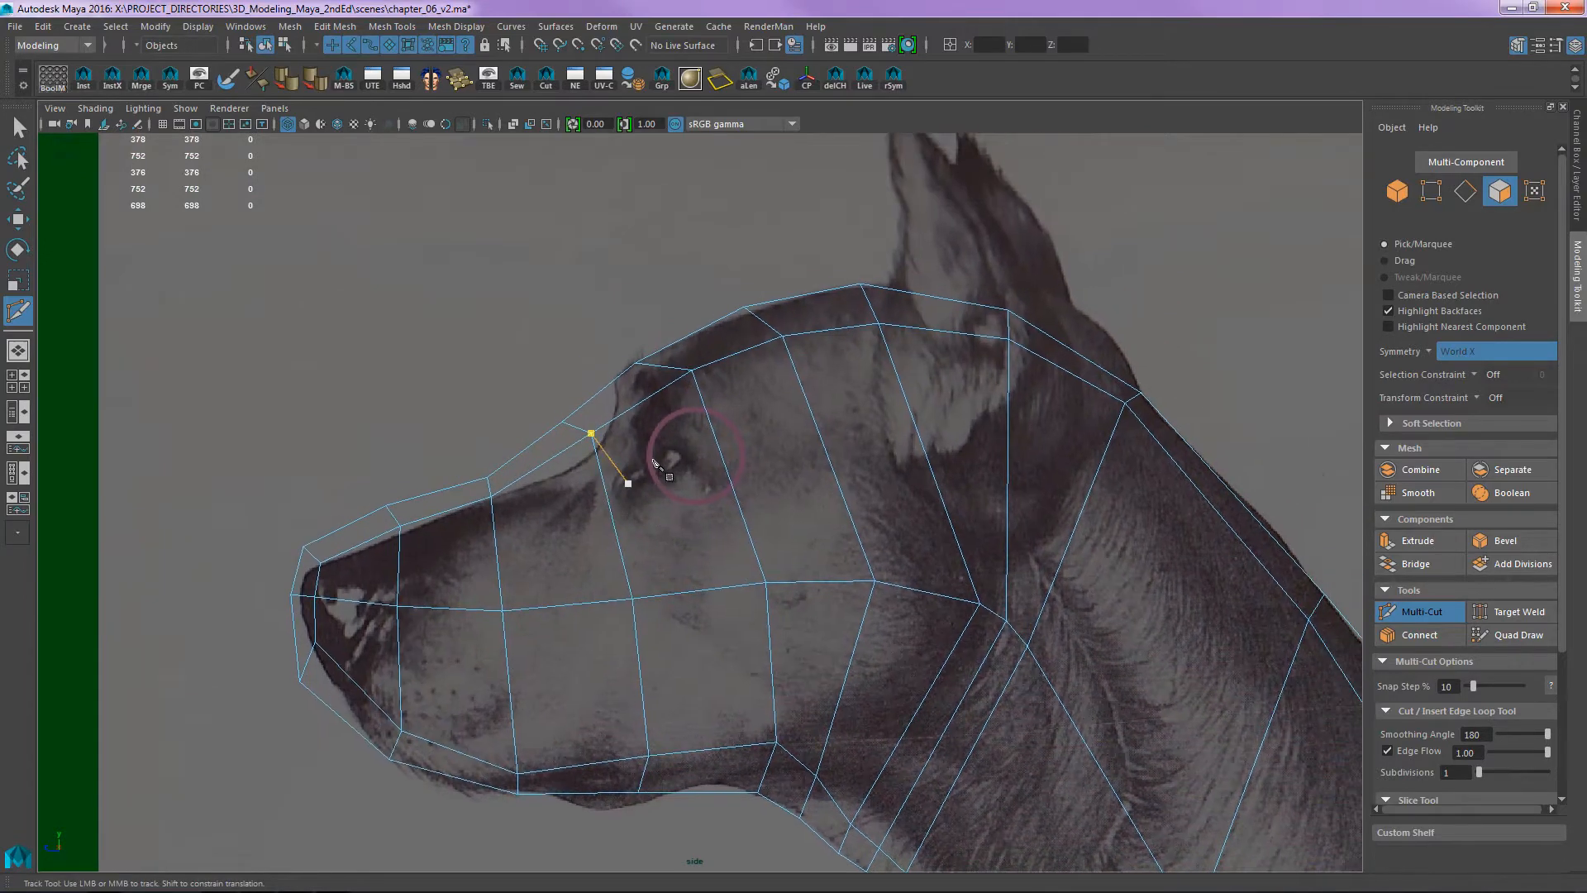
- Move the vertices along the nose bridge and brow onto the reference drawing's profile
key(w)
alt+middle_drag(450, 463, 478, 443)
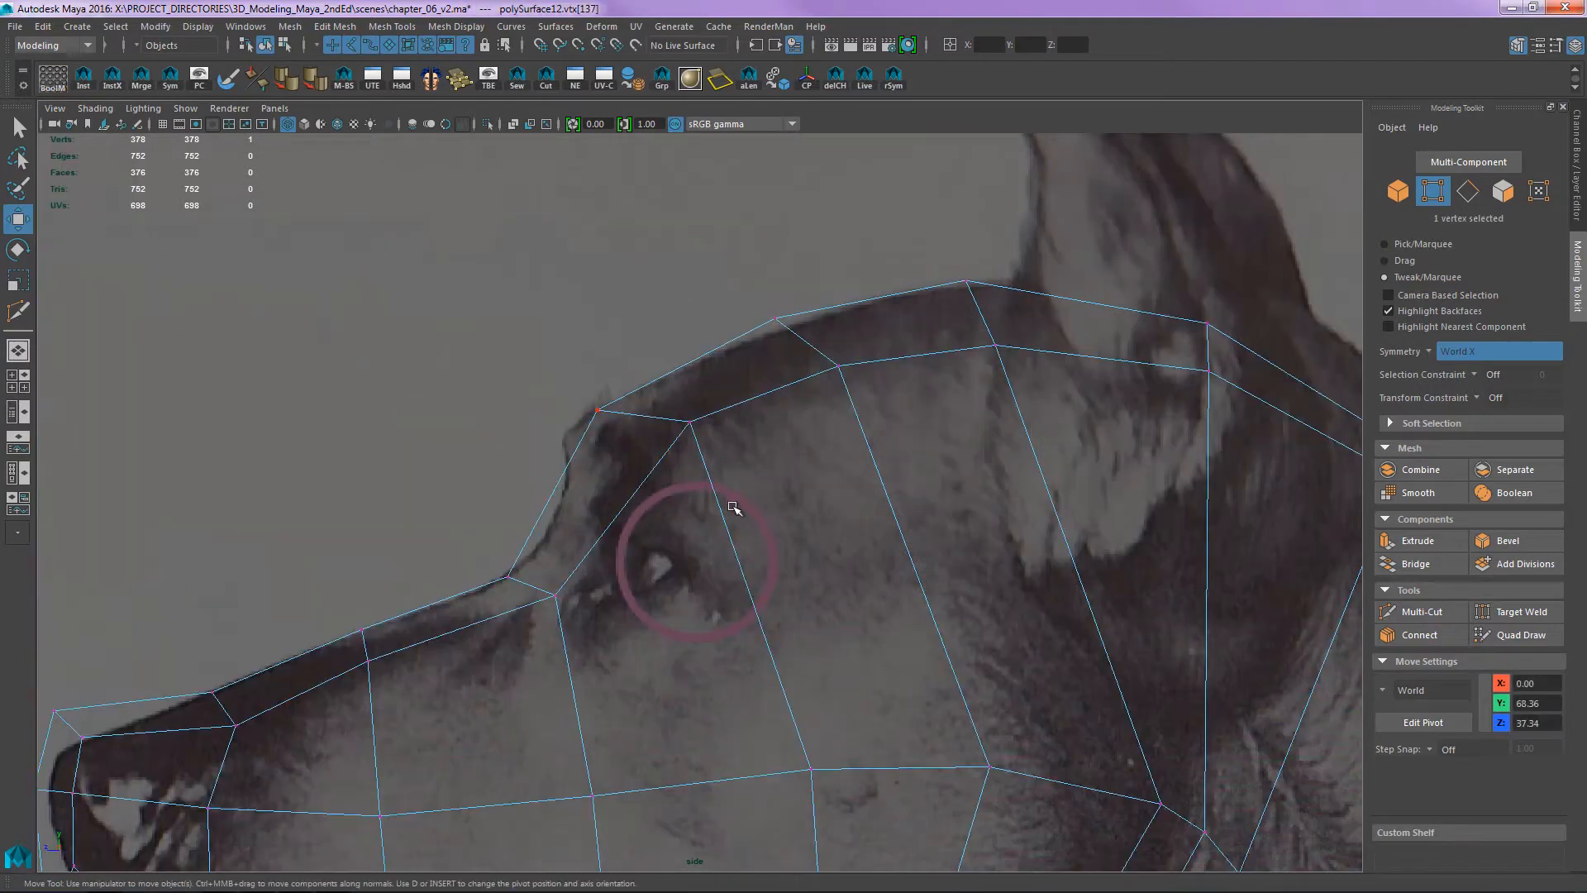
alt+middle_drag(793, 607, 734, 494)
alt+right_drag(733, 494, 670, 369)
- Check the edge loop running down behind the eye, and move its brow vertices to fit the forehead profile
double_click(698, 504)
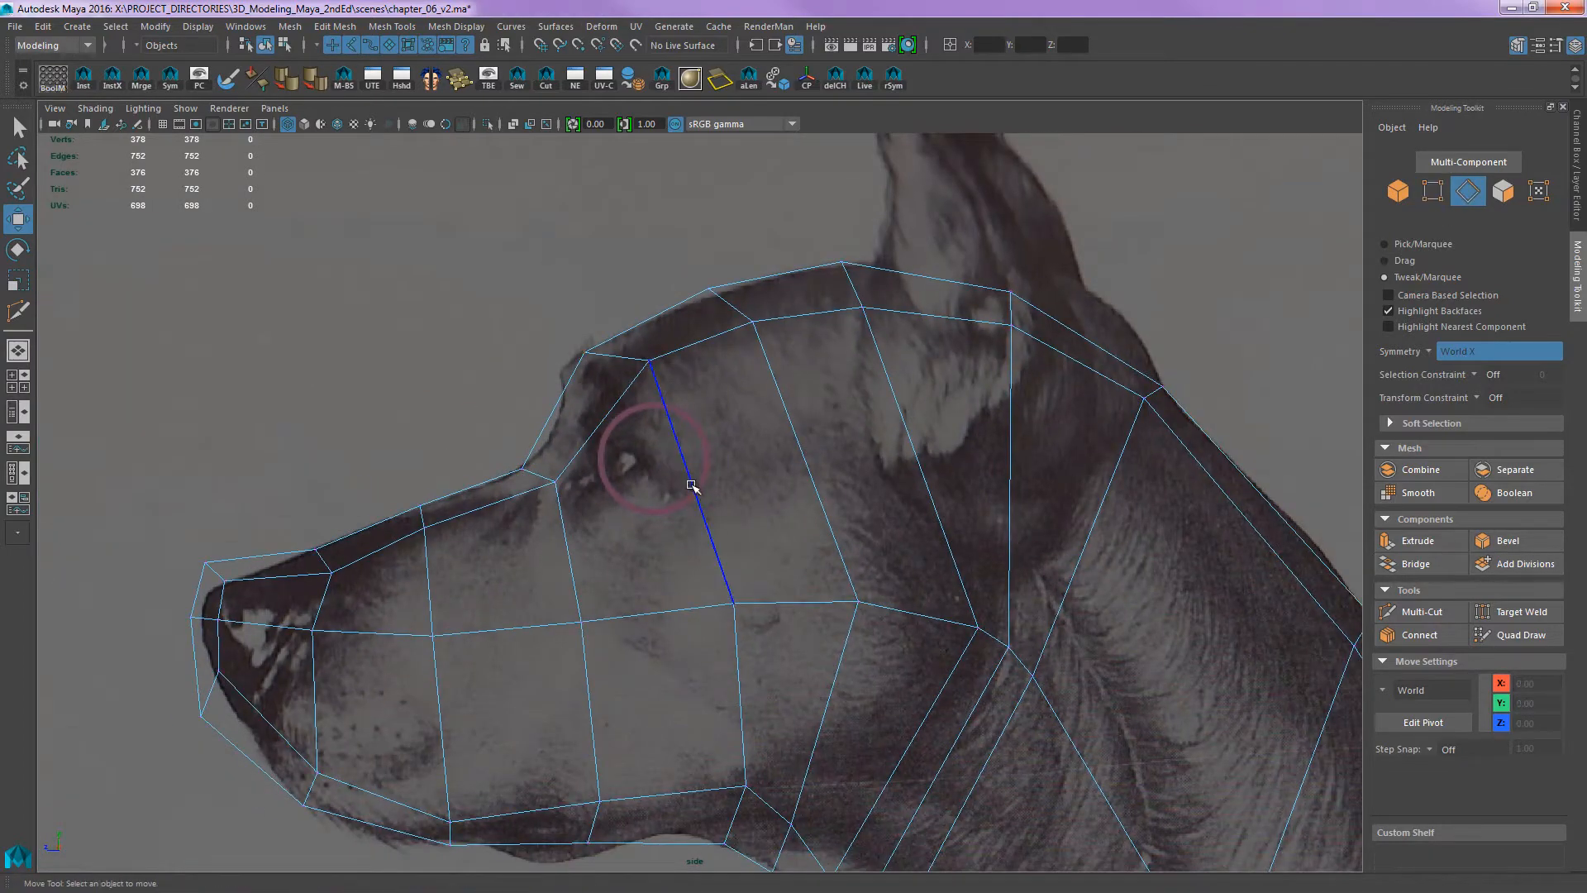
alt+middle_drag(765, 464, 640, 389)
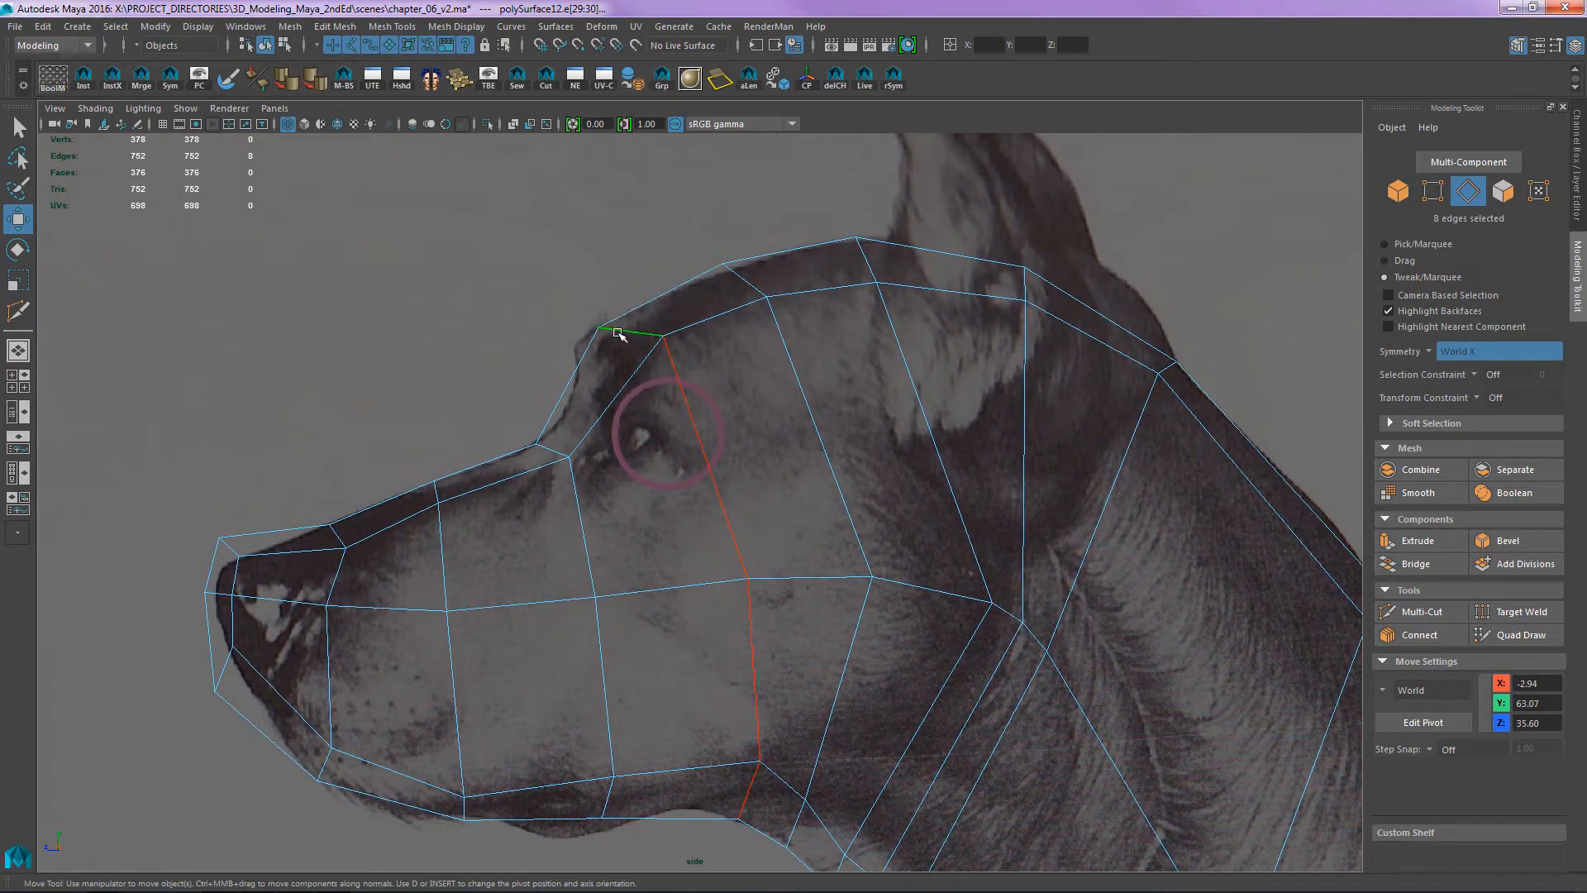
right_drag(595, 323, 512, 322)
click(596, 326)
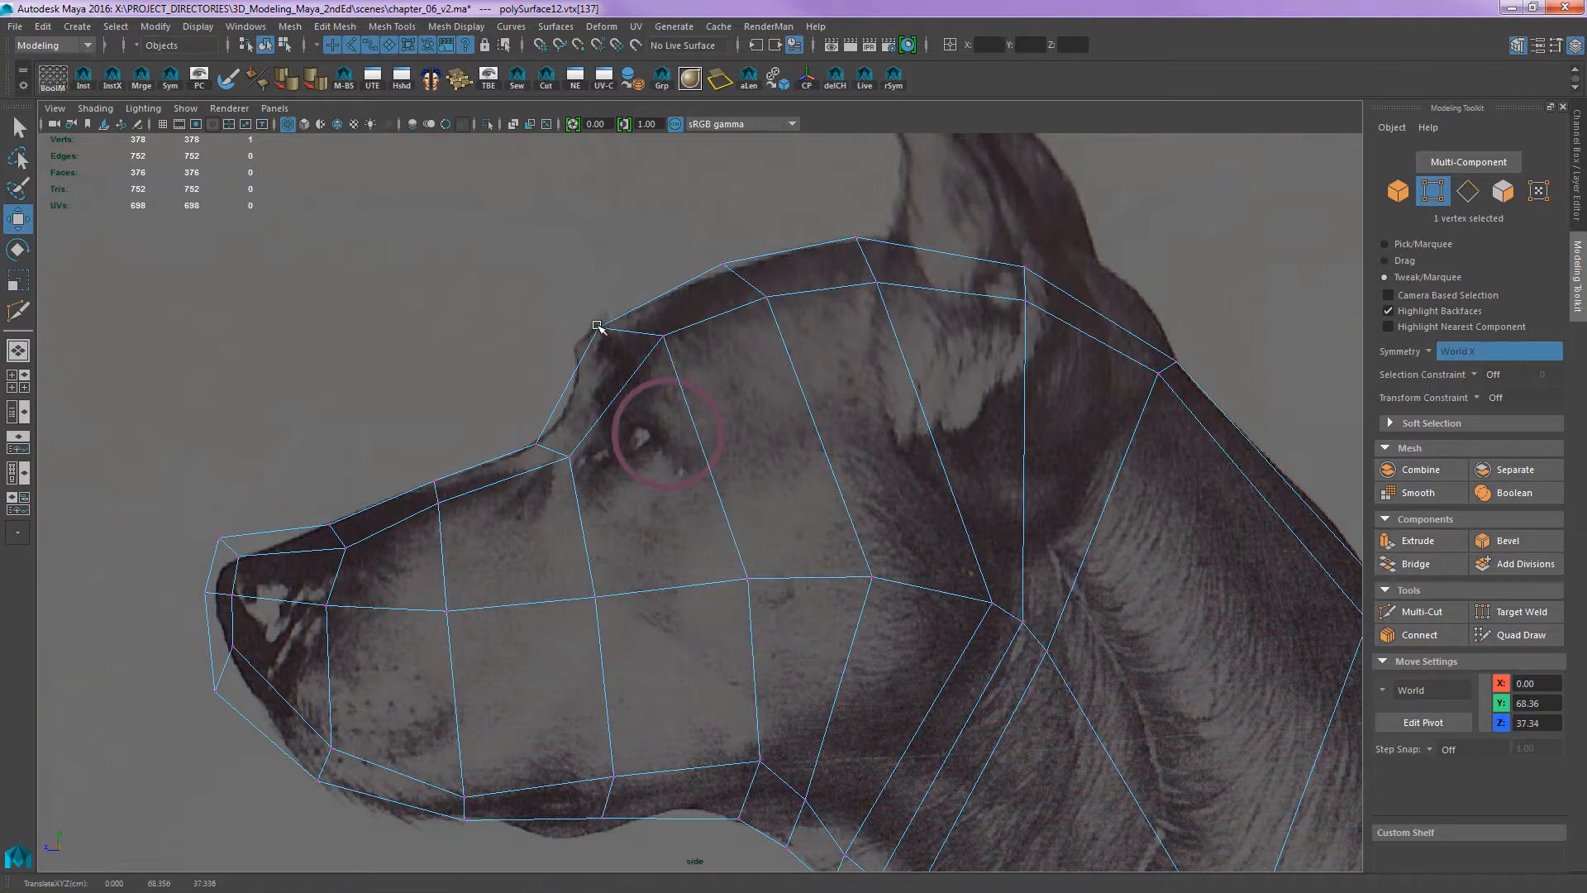
drag(597, 325, 668, 350)
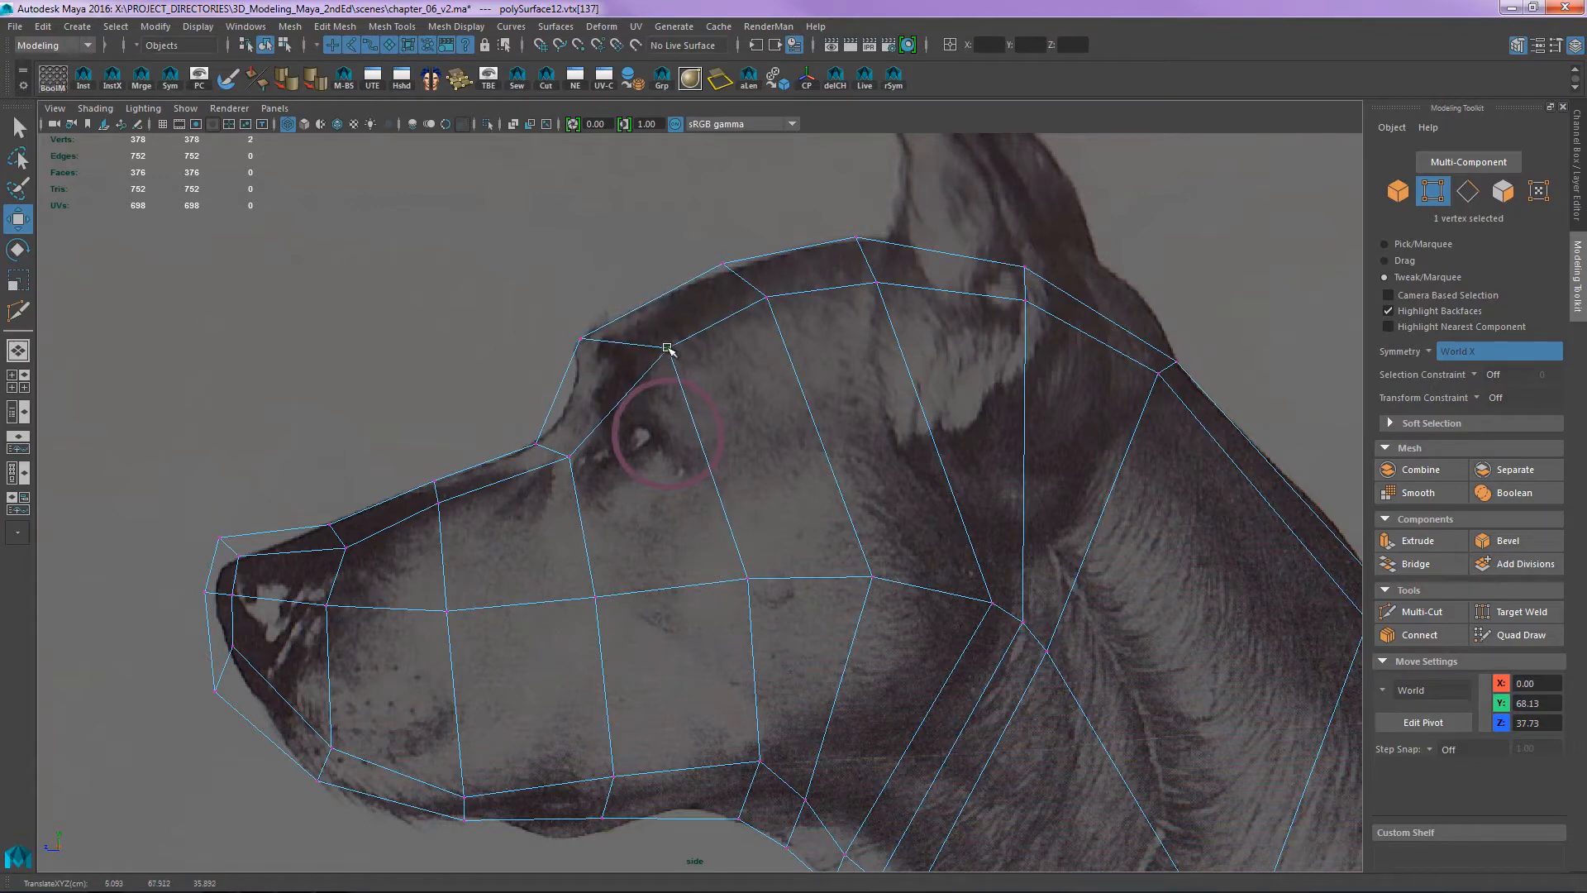
- Reselect the brow edge loop and fine-tune its top and side vertices against the reference drawing
right_drag(622, 344, 623, 240)
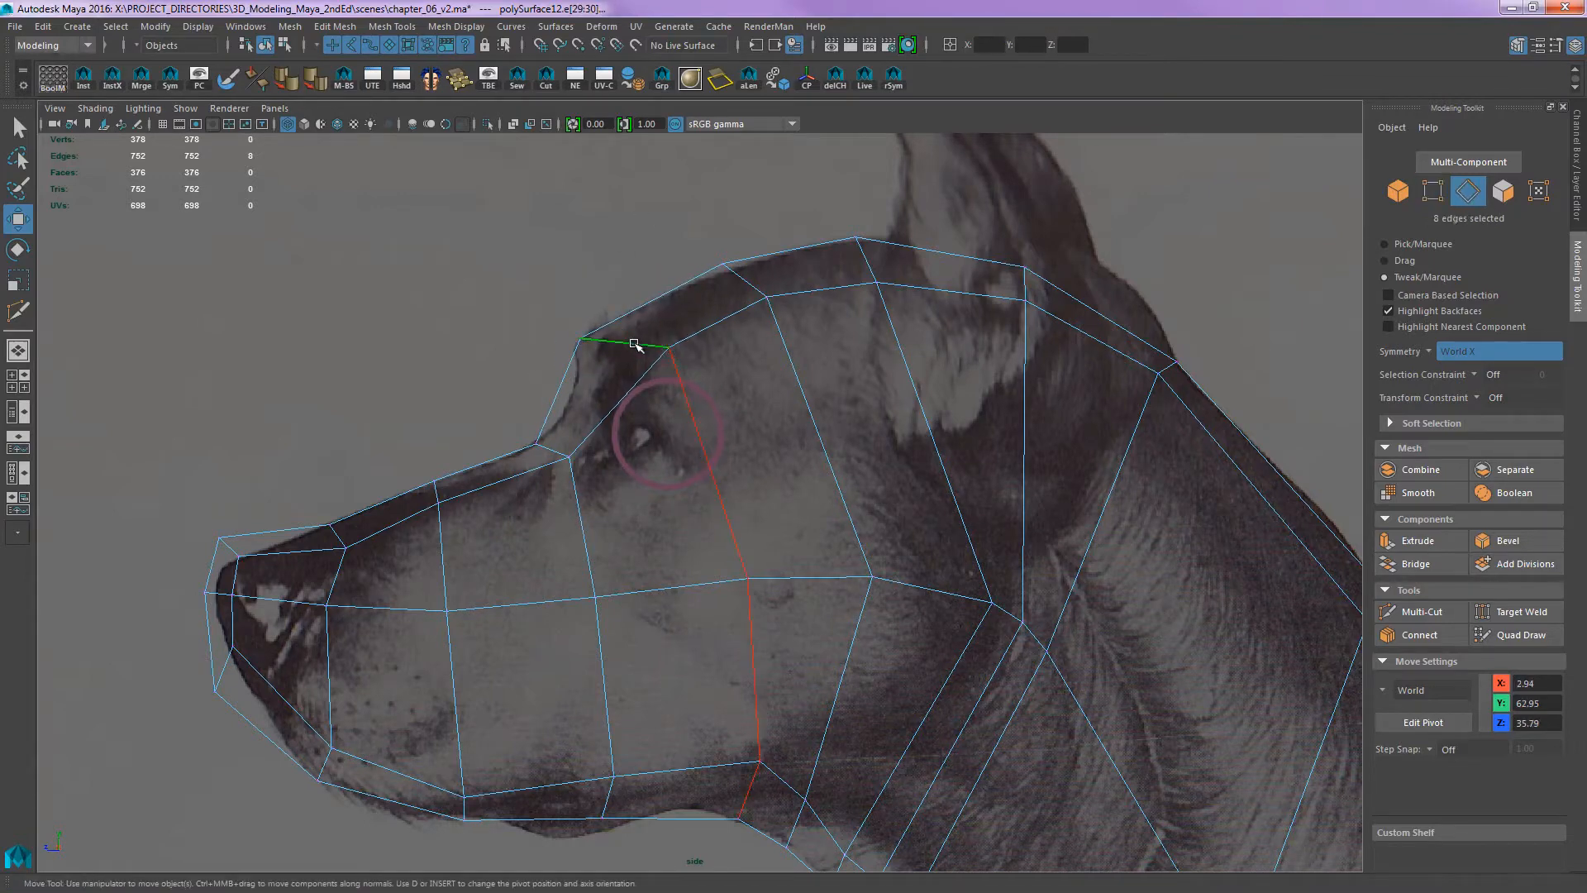
mouse_move(633, 343)
mouse_down()
mouse_move(637, 330)
mouse_move(625, 352)
mouse_move(645, 285)
mouse_move(642, 304)
mouse_move(662, 301)
mouse_move(639, 340)
mouse_up()
click(626, 353)
right_drag(609, 339, 585, 332)
drag(584, 333, 580, 341)
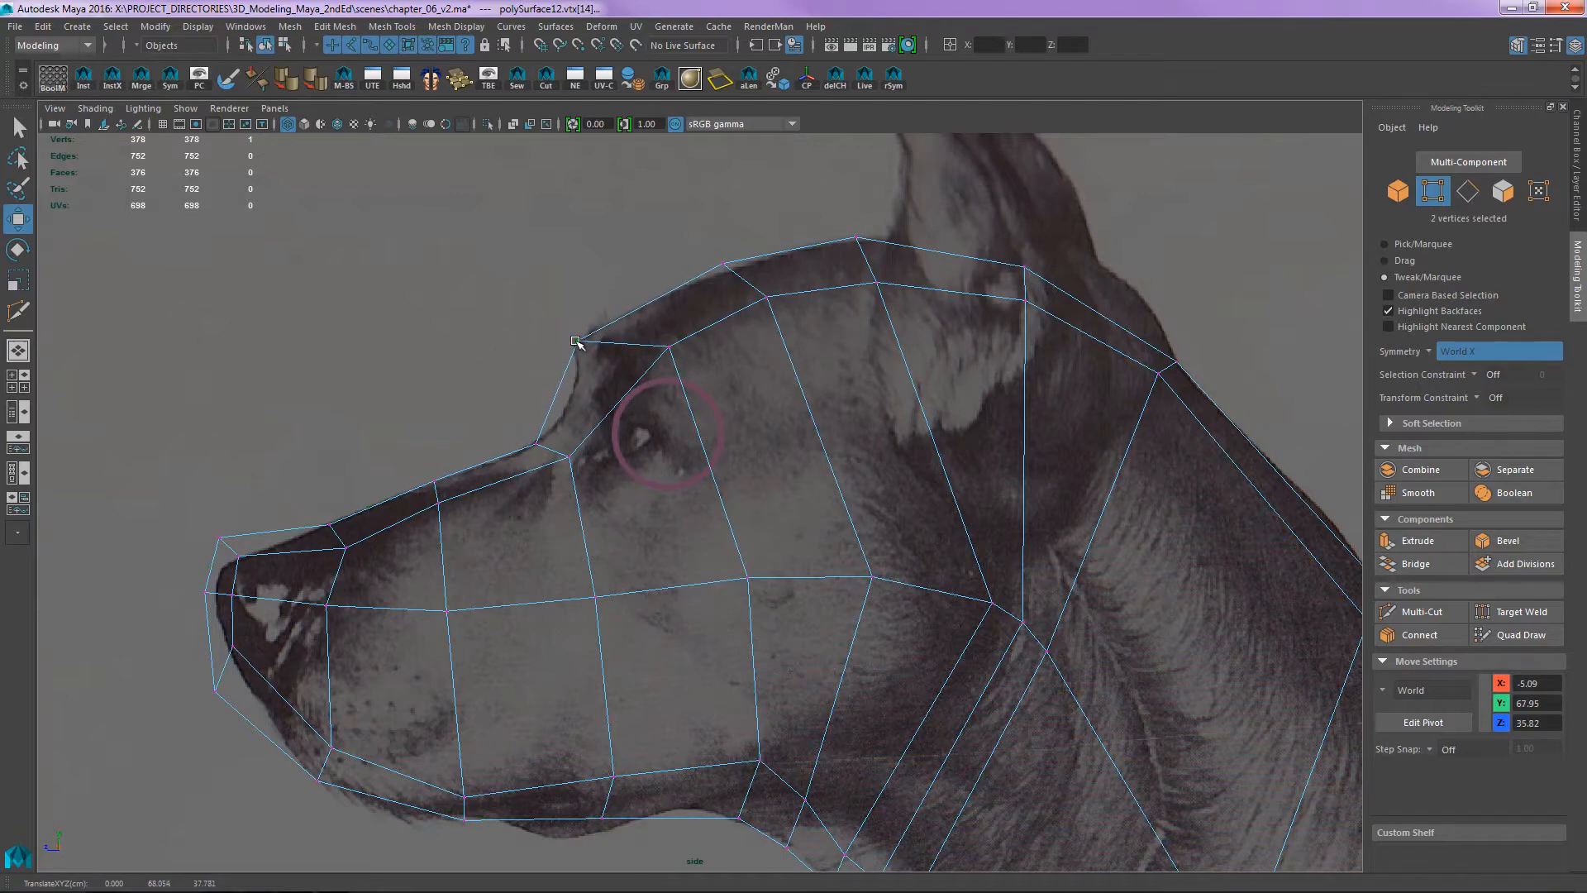
drag(674, 345, 698, 398)
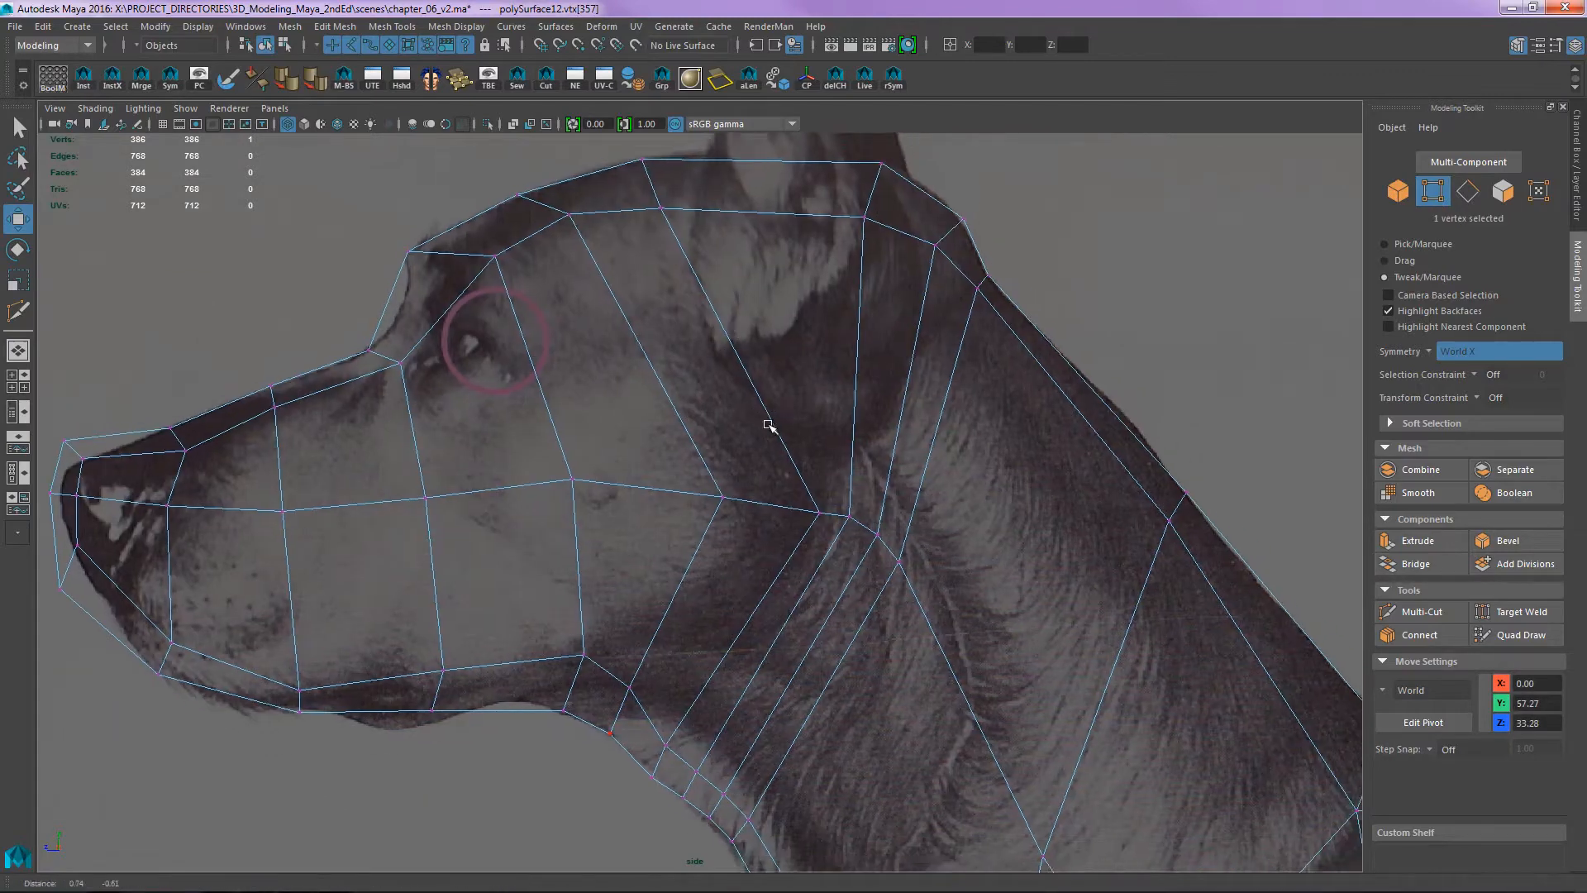
- Select the full edge loop in front of the ear to examine its path, and pick the edge behind the eye
right_drag(769, 425, 736, 344)
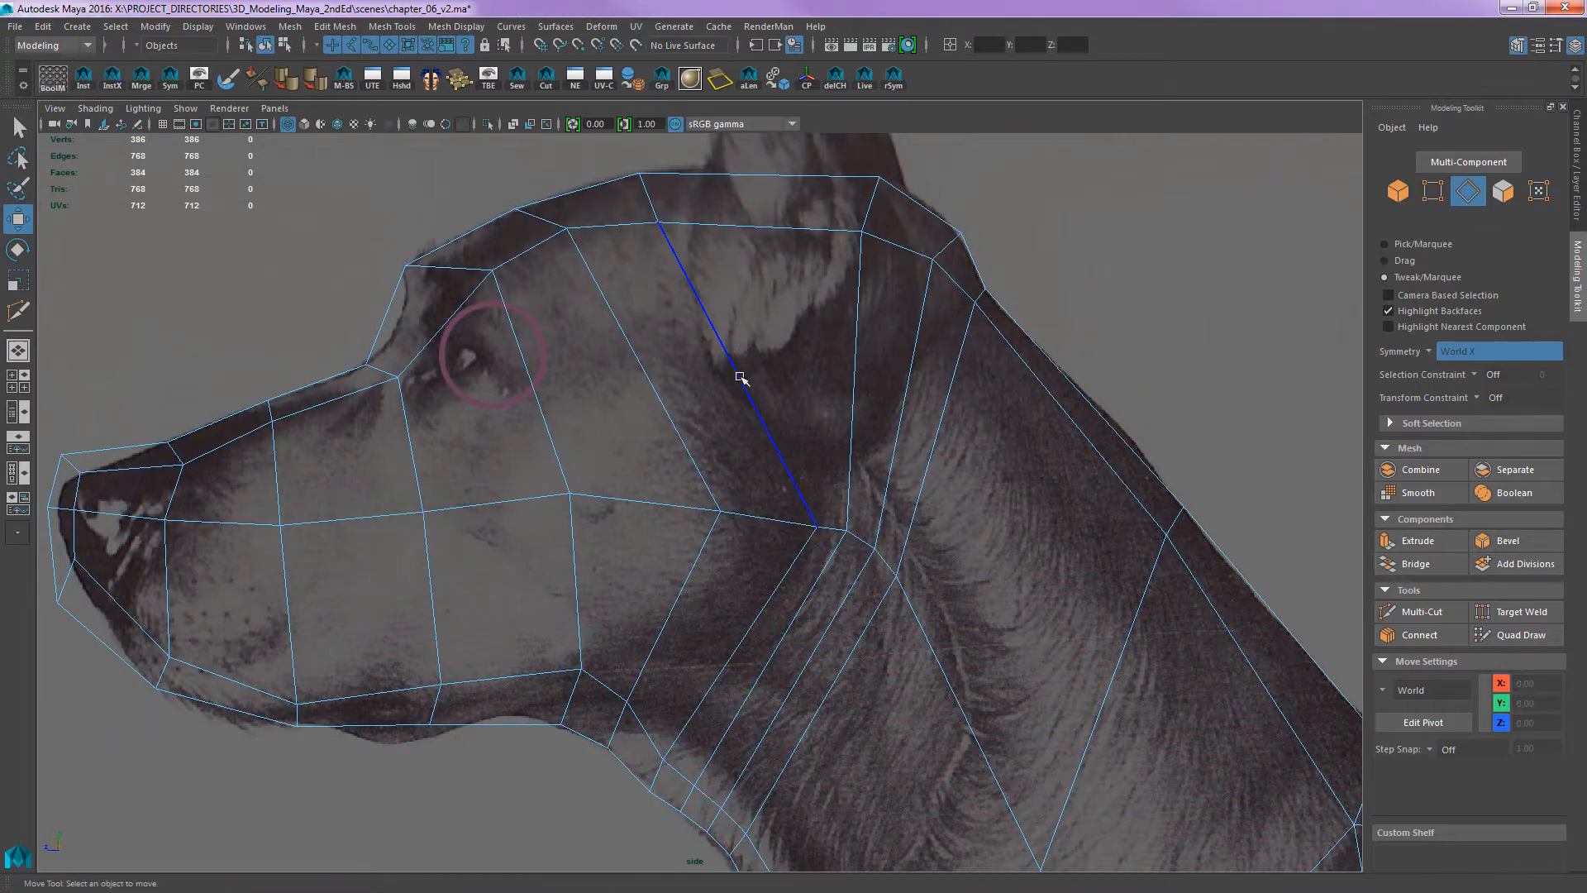
double_click(738, 372)
alt+middle_drag(708, 416, 646, 469)
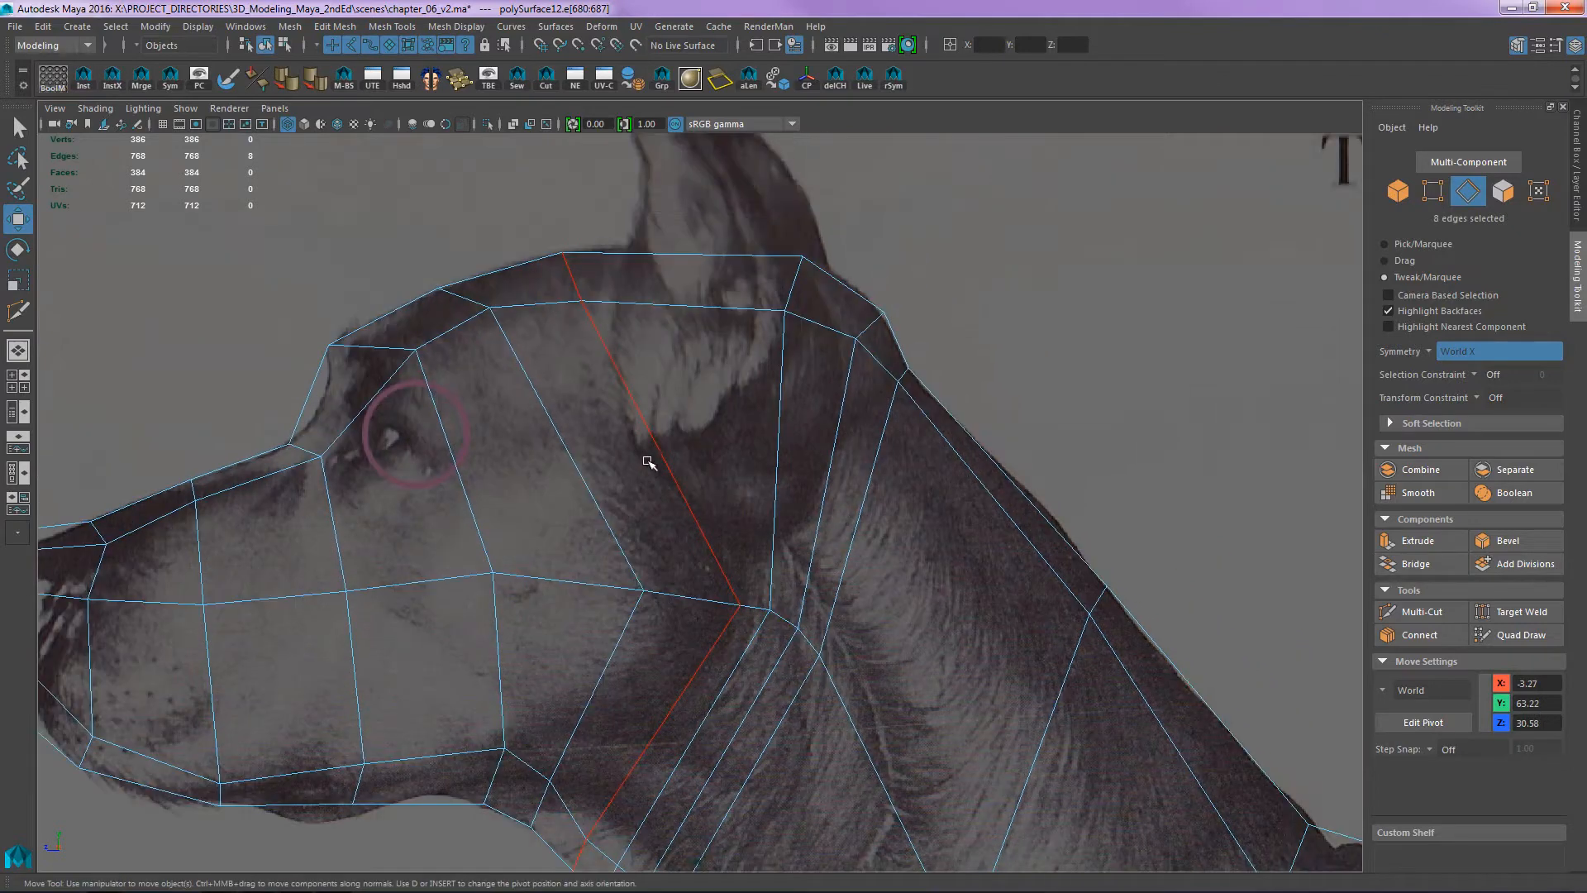
click(473, 521)
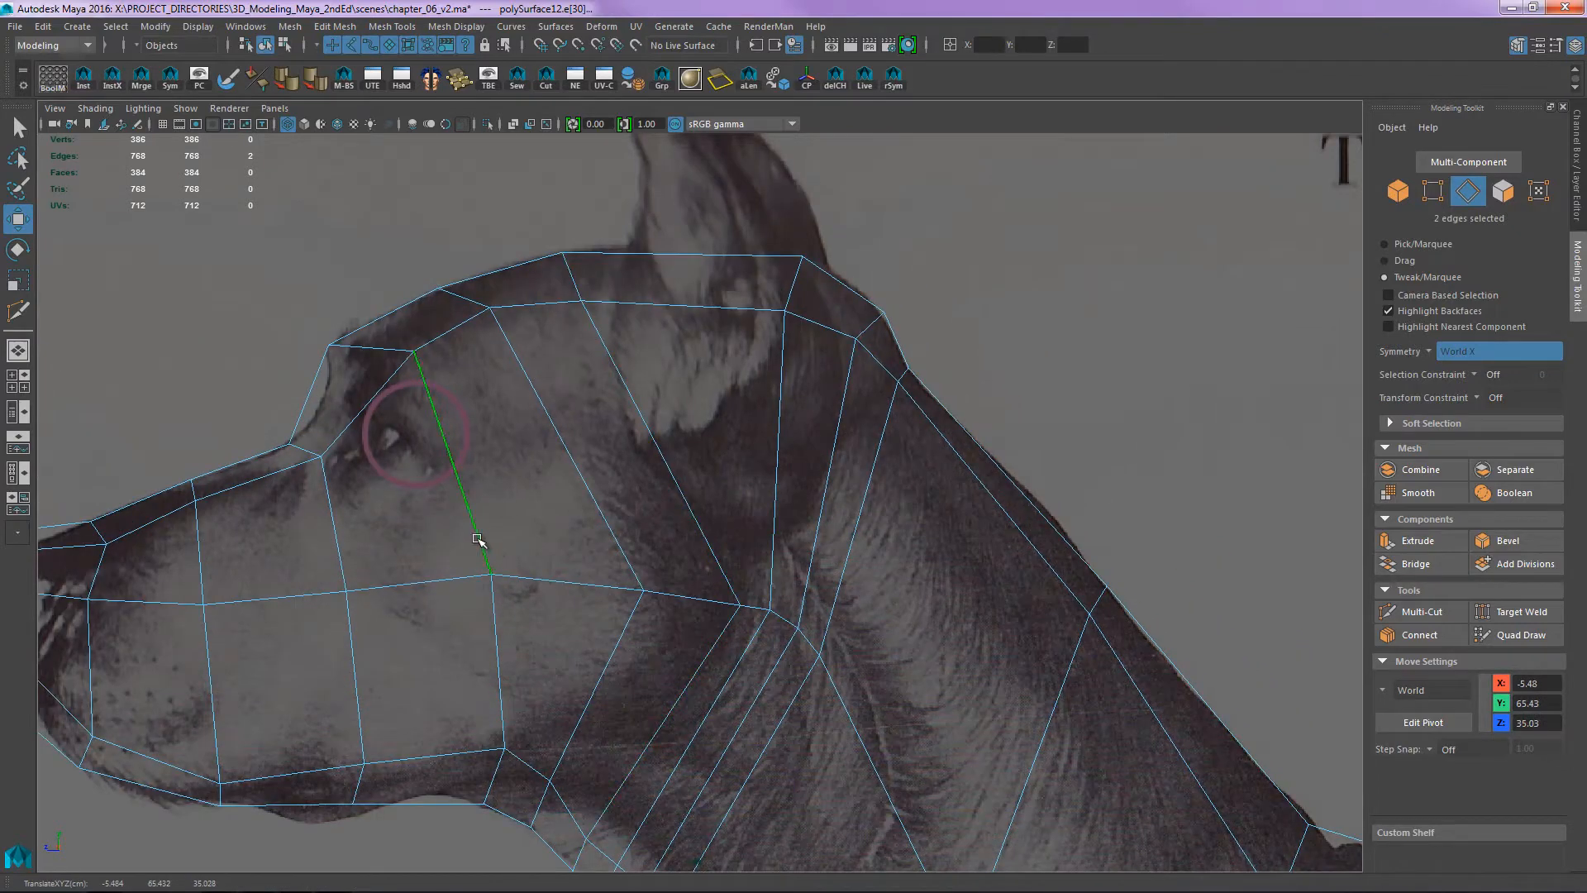
- Undo the stray edge edit and use the Select tool to select the edge loop between the eye and ear
click(585, 478)
double_click(585, 478)
key(ctrl+z)
key(q)
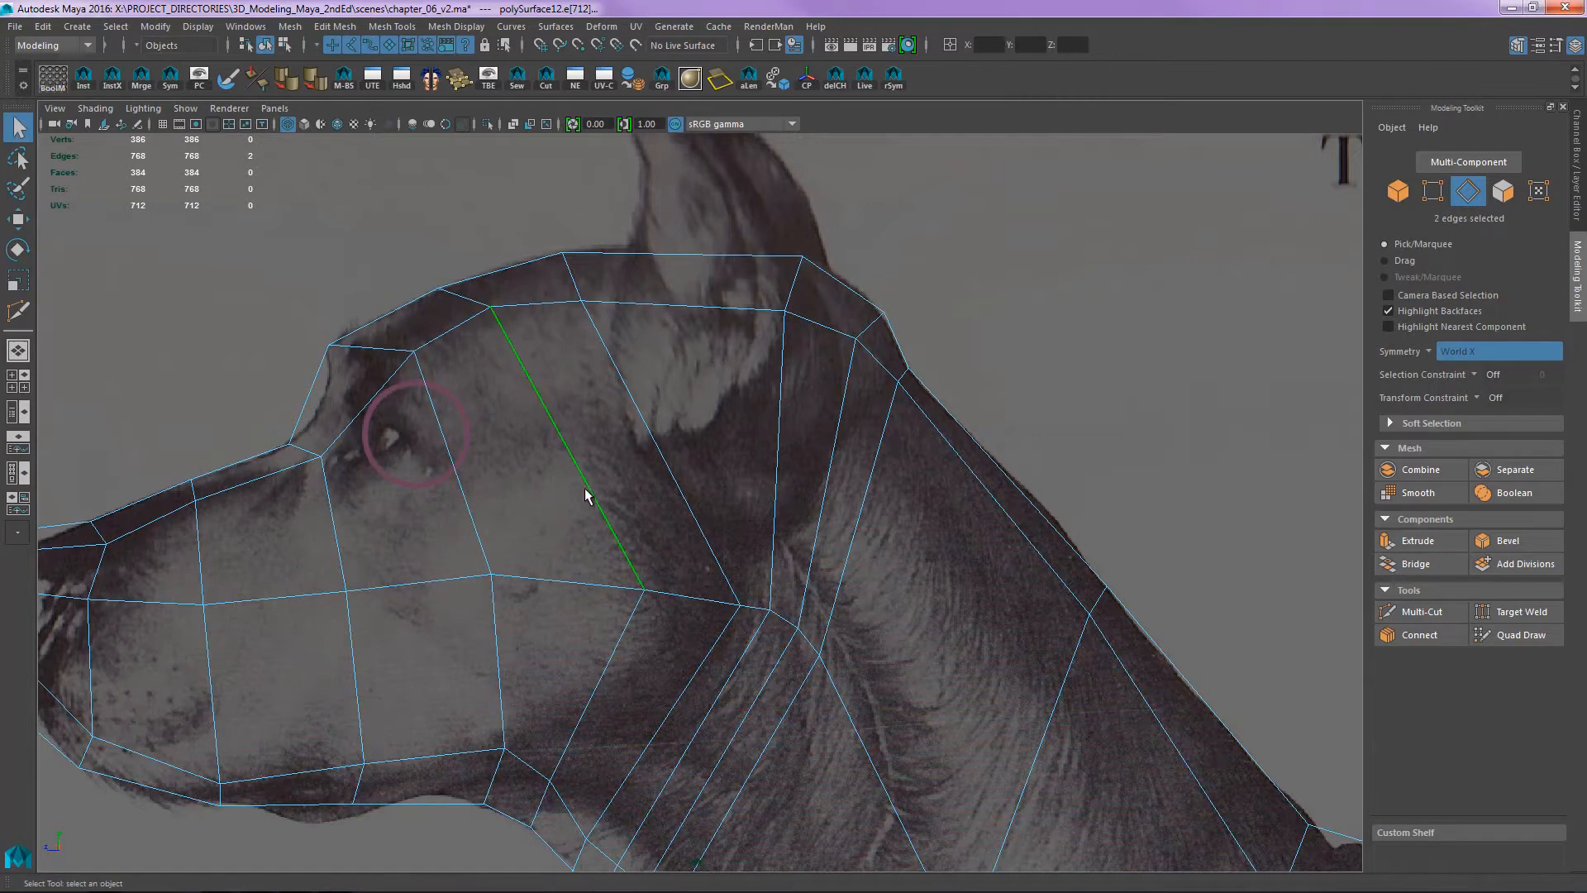
double_click(587, 485)
alt+middle_drag(570, 505, 613, 514)
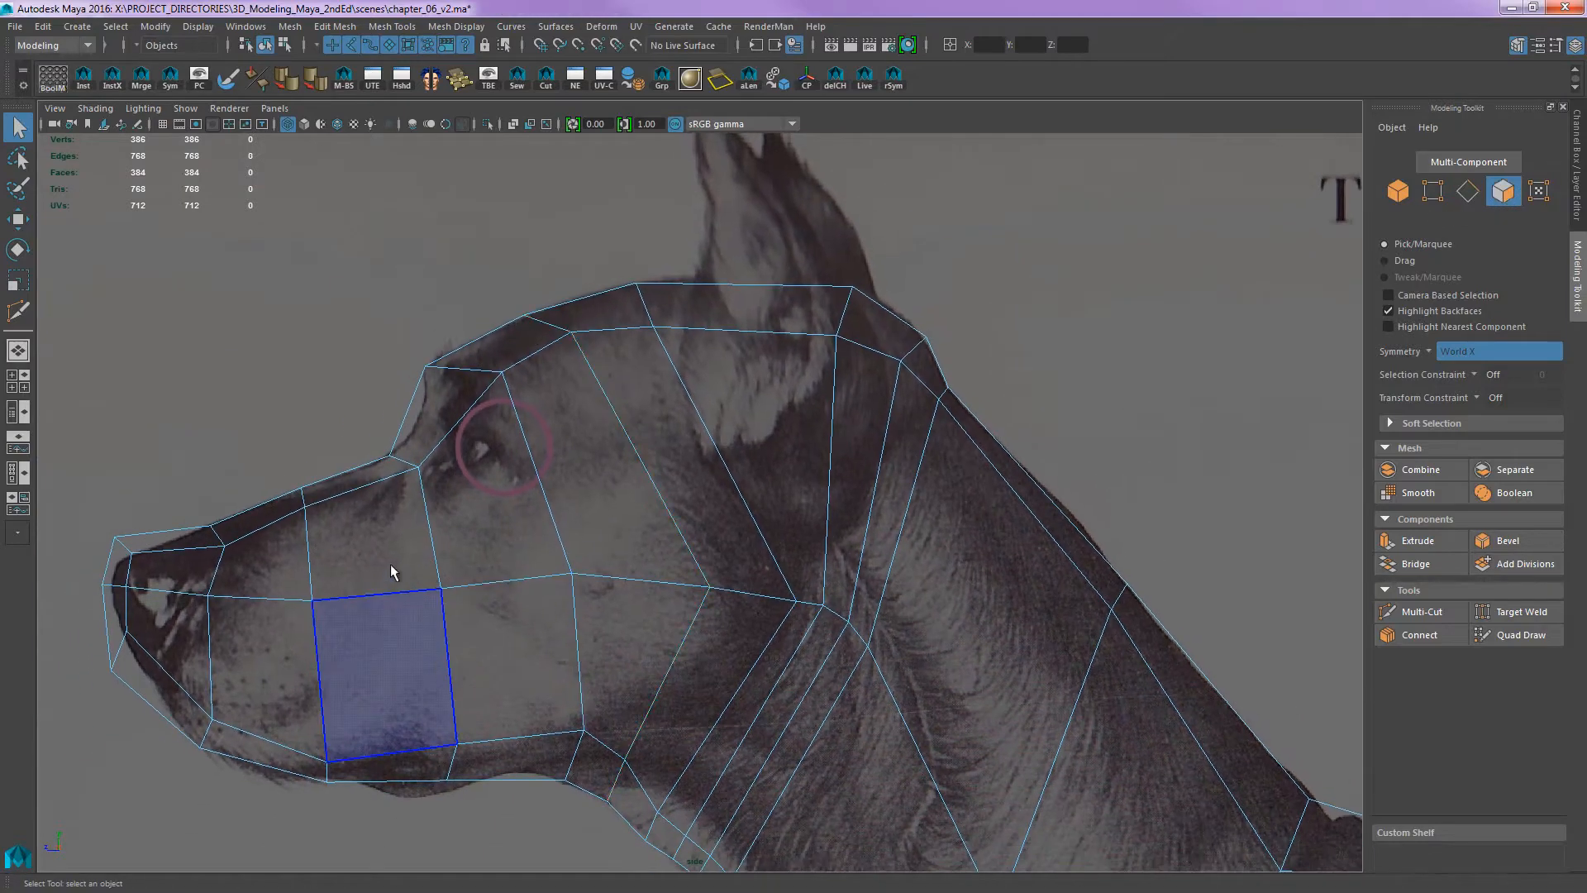
- Select the faces of the facial region from the nose back to the loop in front of the ear, excluding the ear faces
drag(101, 261, 656, 731)
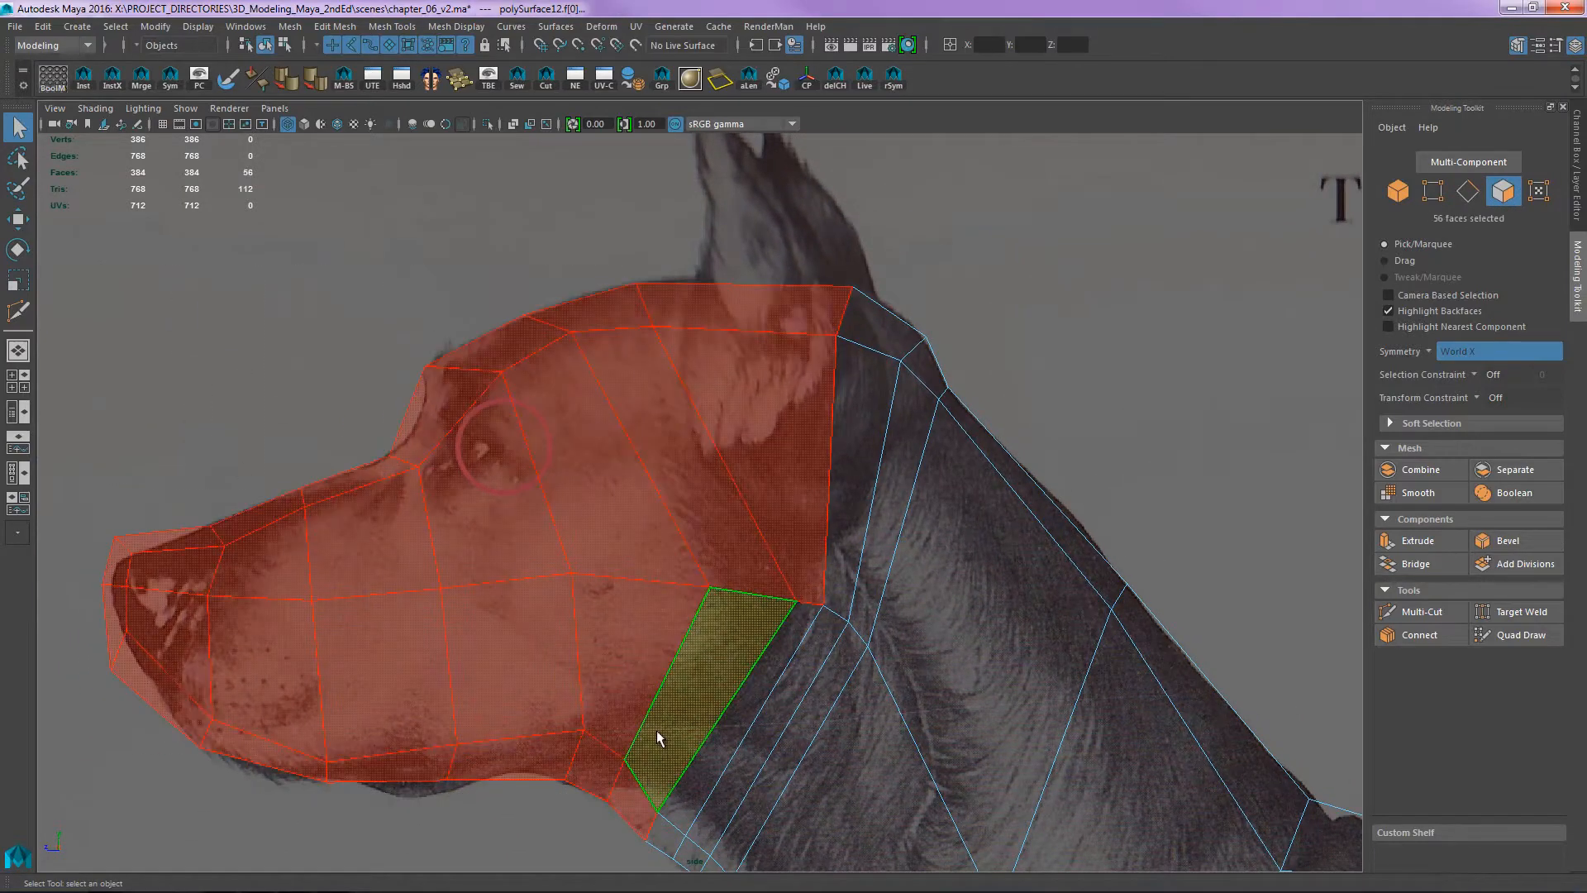
ctrl+drag(951, 238, 813, 361)
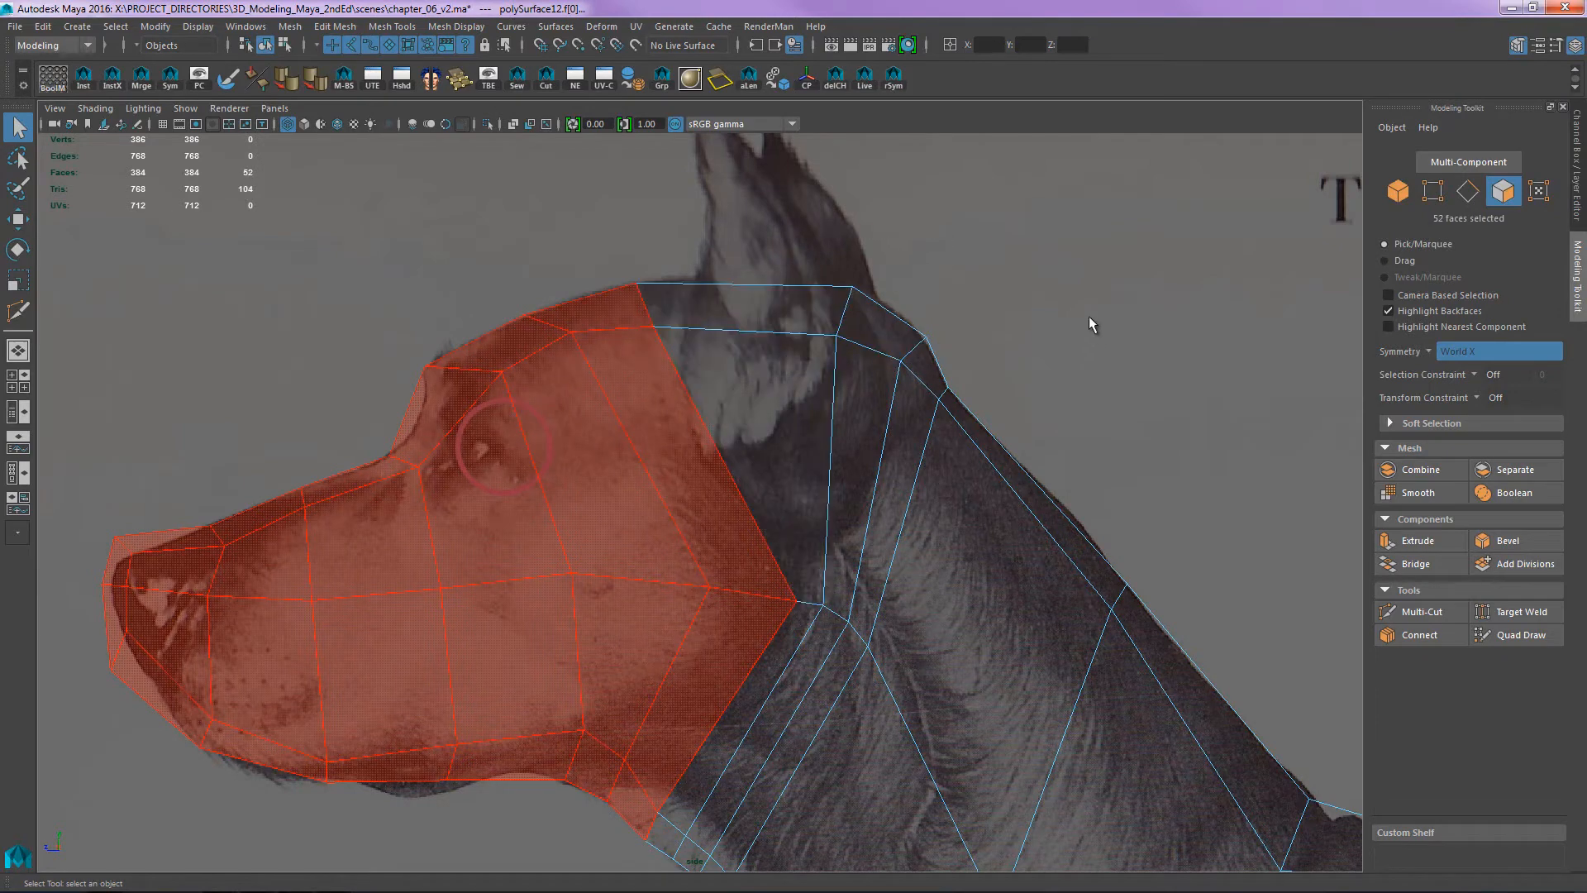
alt+middle_drag(1075, 326, 948, 304)
- Select the faces at the back of the head, and switch the selection to the upper neck faces
drag(897, 201, 687, 376)
click(907, 197)
drag(690, 198, 806, 362)
alt+middle_drag(1035, 452, 975, 225)
drag(1001, 175, 798, 405)
alt+middle_drag(871, 394, 926, 759)
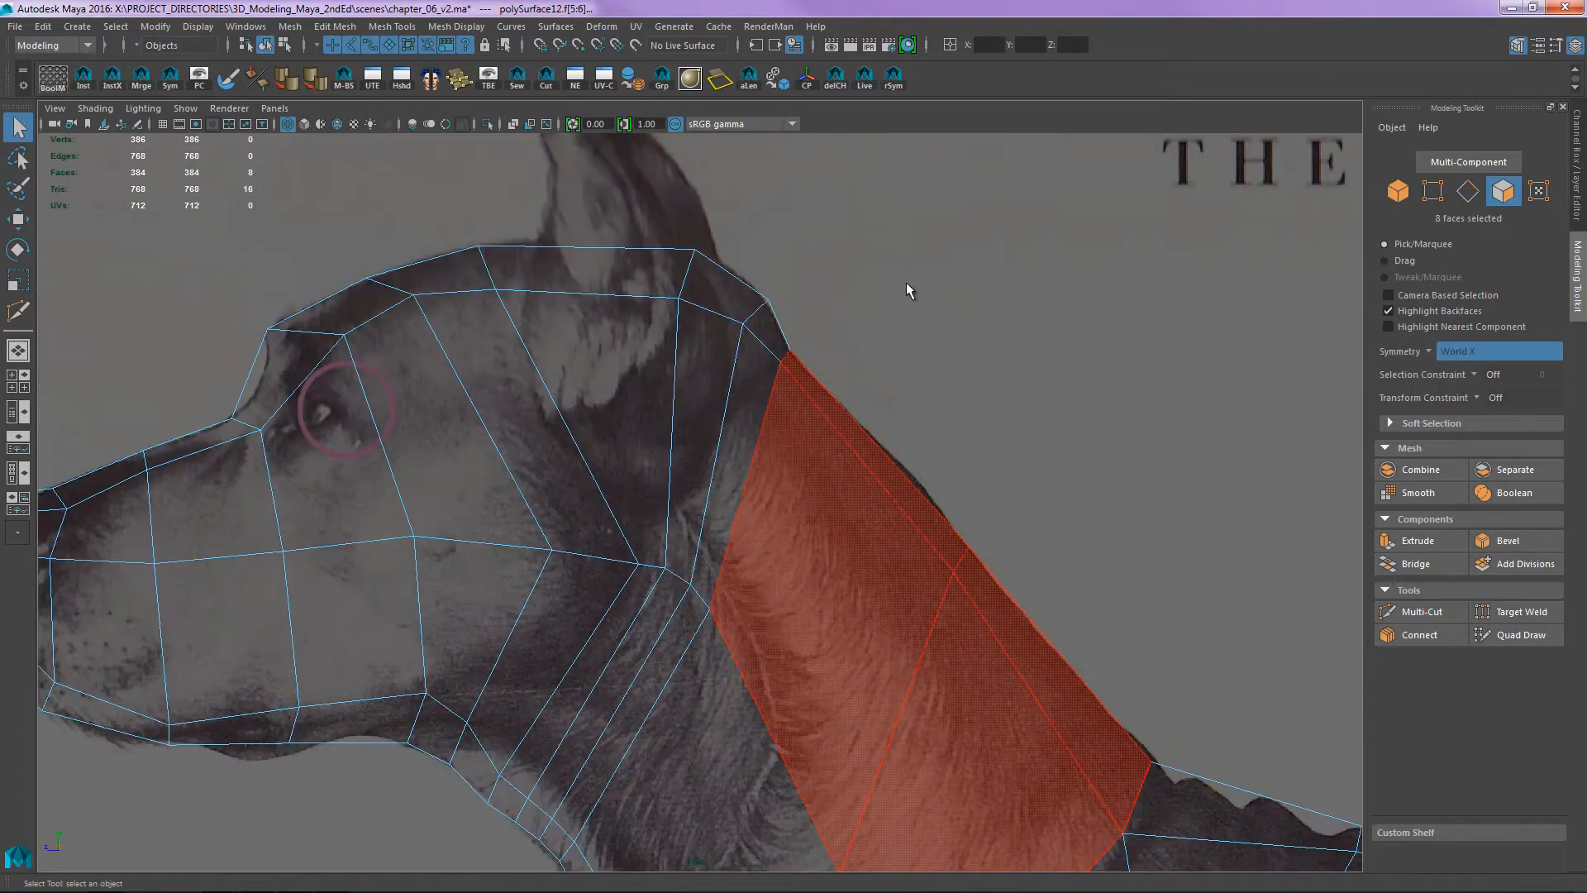
- Select the ear-region faces at the back of the skull, and switch the selection to the facial faces
drag(598, 185, 775, 353)
alt+middle_drag(789, 322, 989, 315)
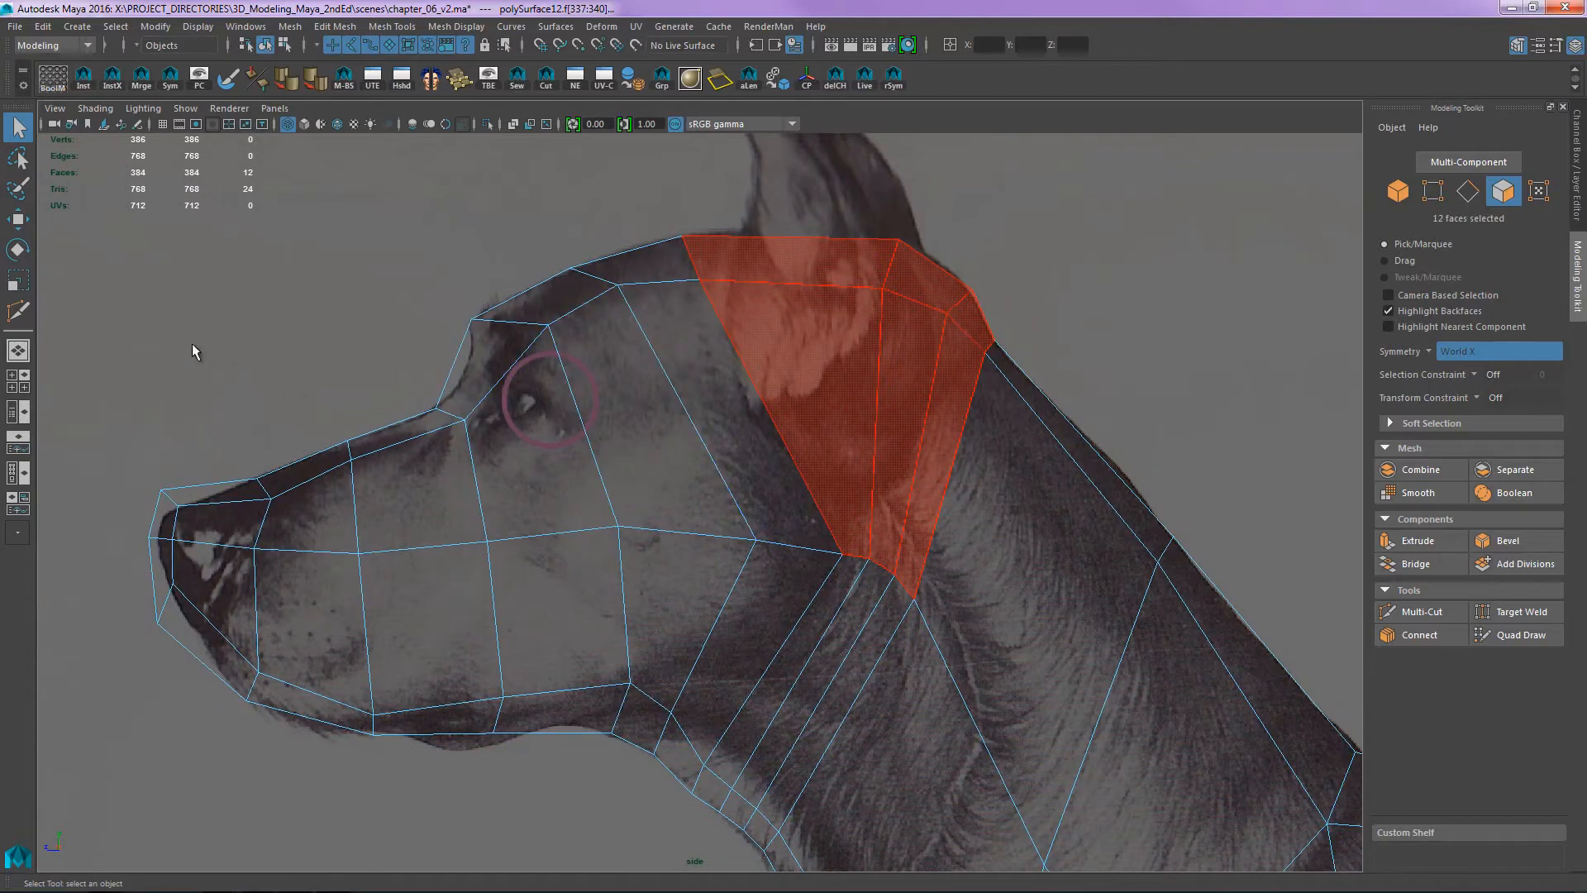
drag(153, 313, 687, 702)
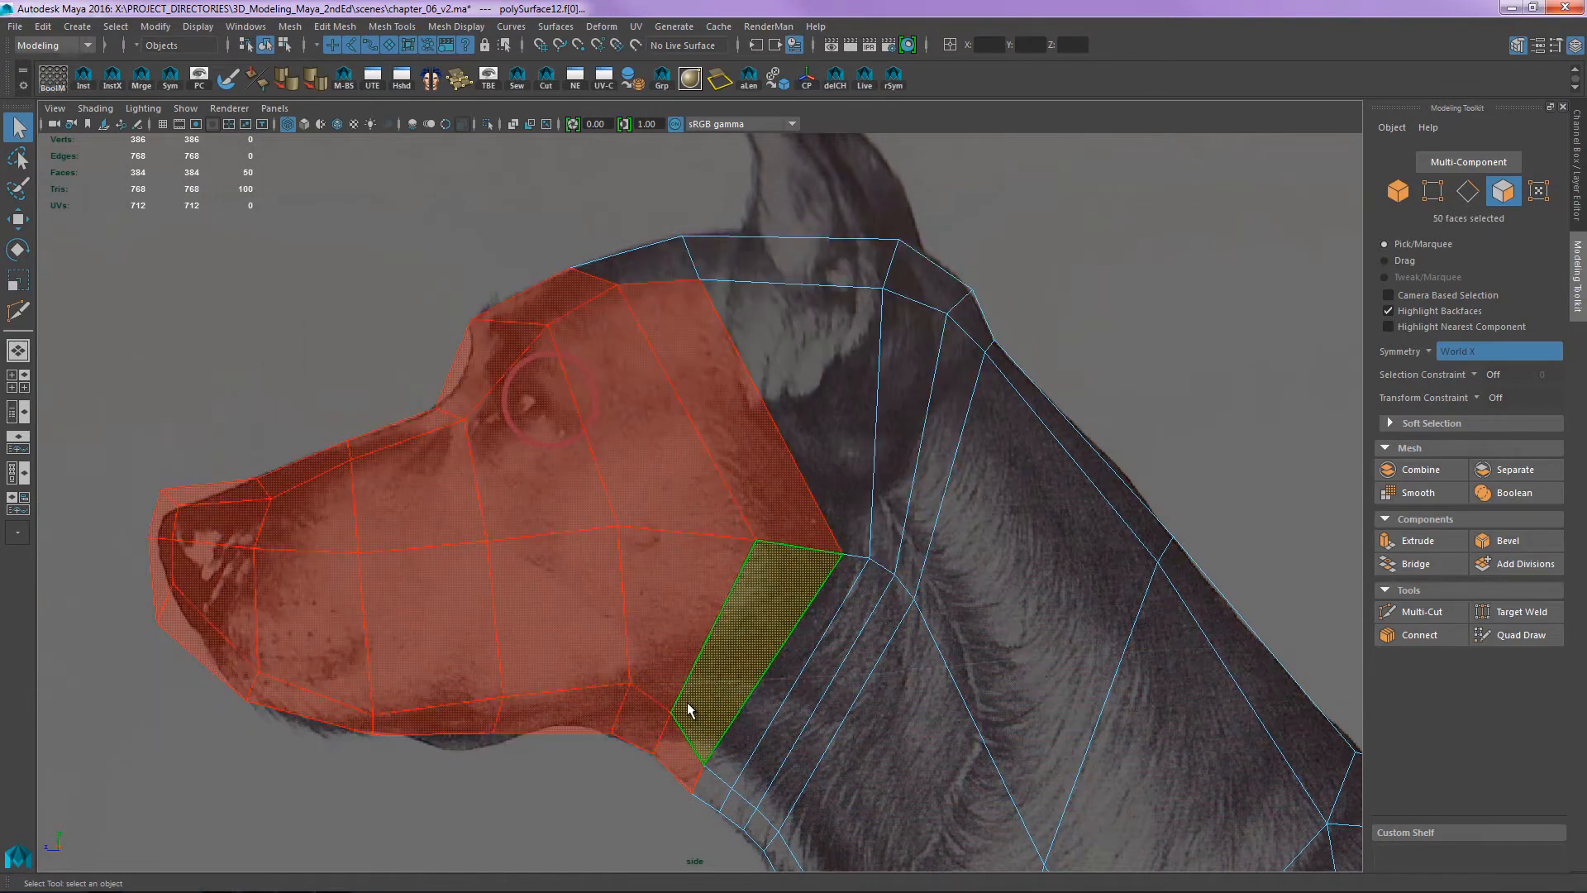
- Extend the facial face selection with the jaw and top-of-head faces in front of the ear, and return to object mode
shift+click(687, 701)
ctrl+shift+drag(532, 244, 582, 306)
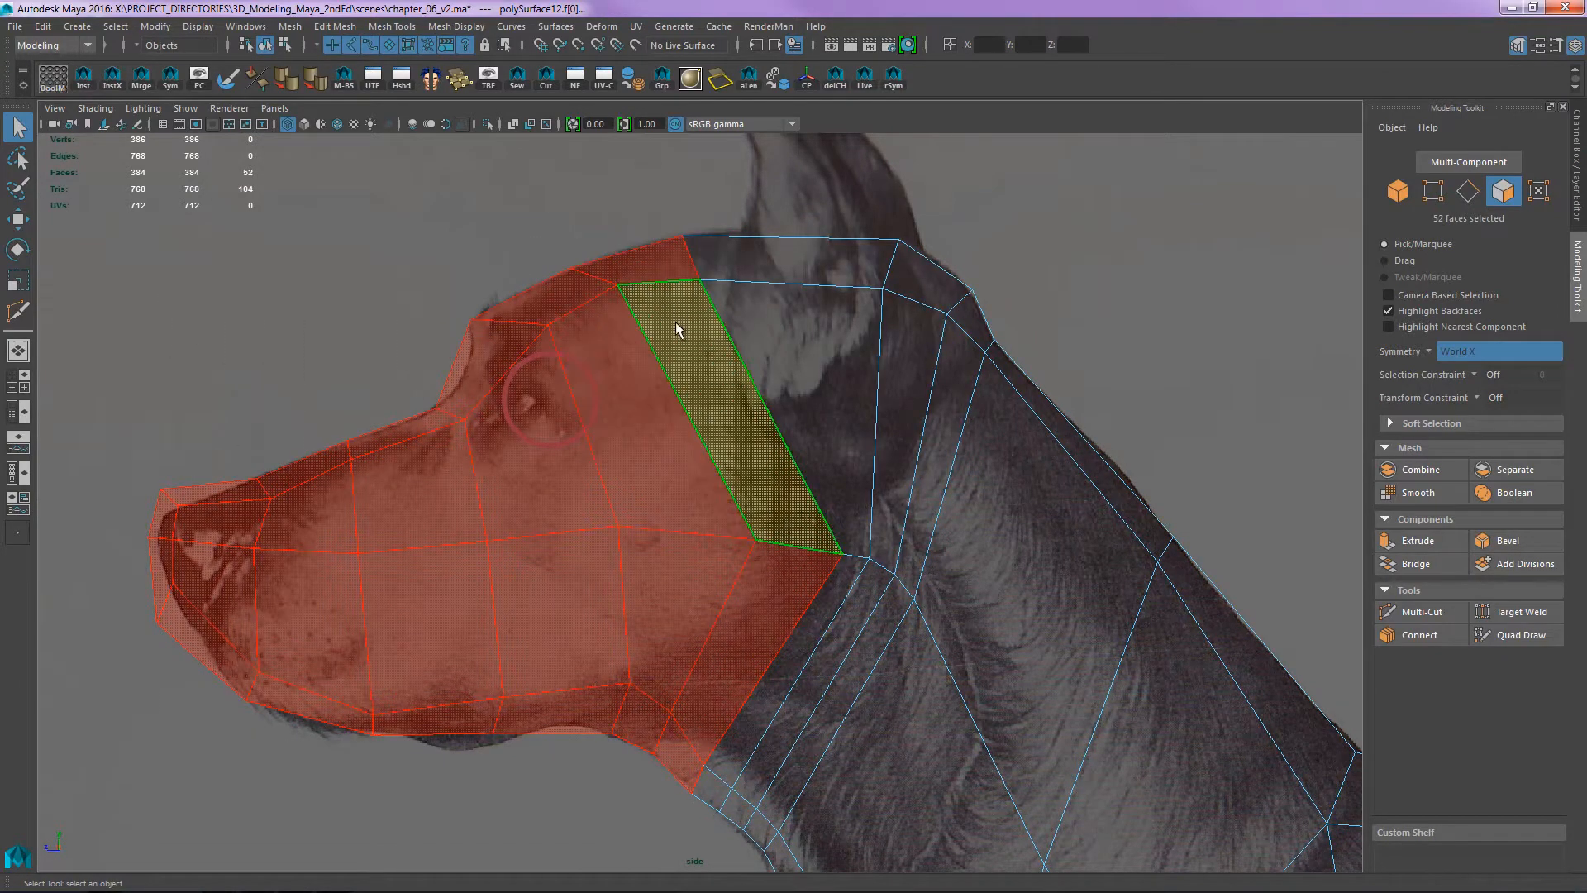
alt+middle_drag(801, 421, 744, 431)
key(F8)
click(950, 225)
alt+middle_drag(893, 394, 915, 338)
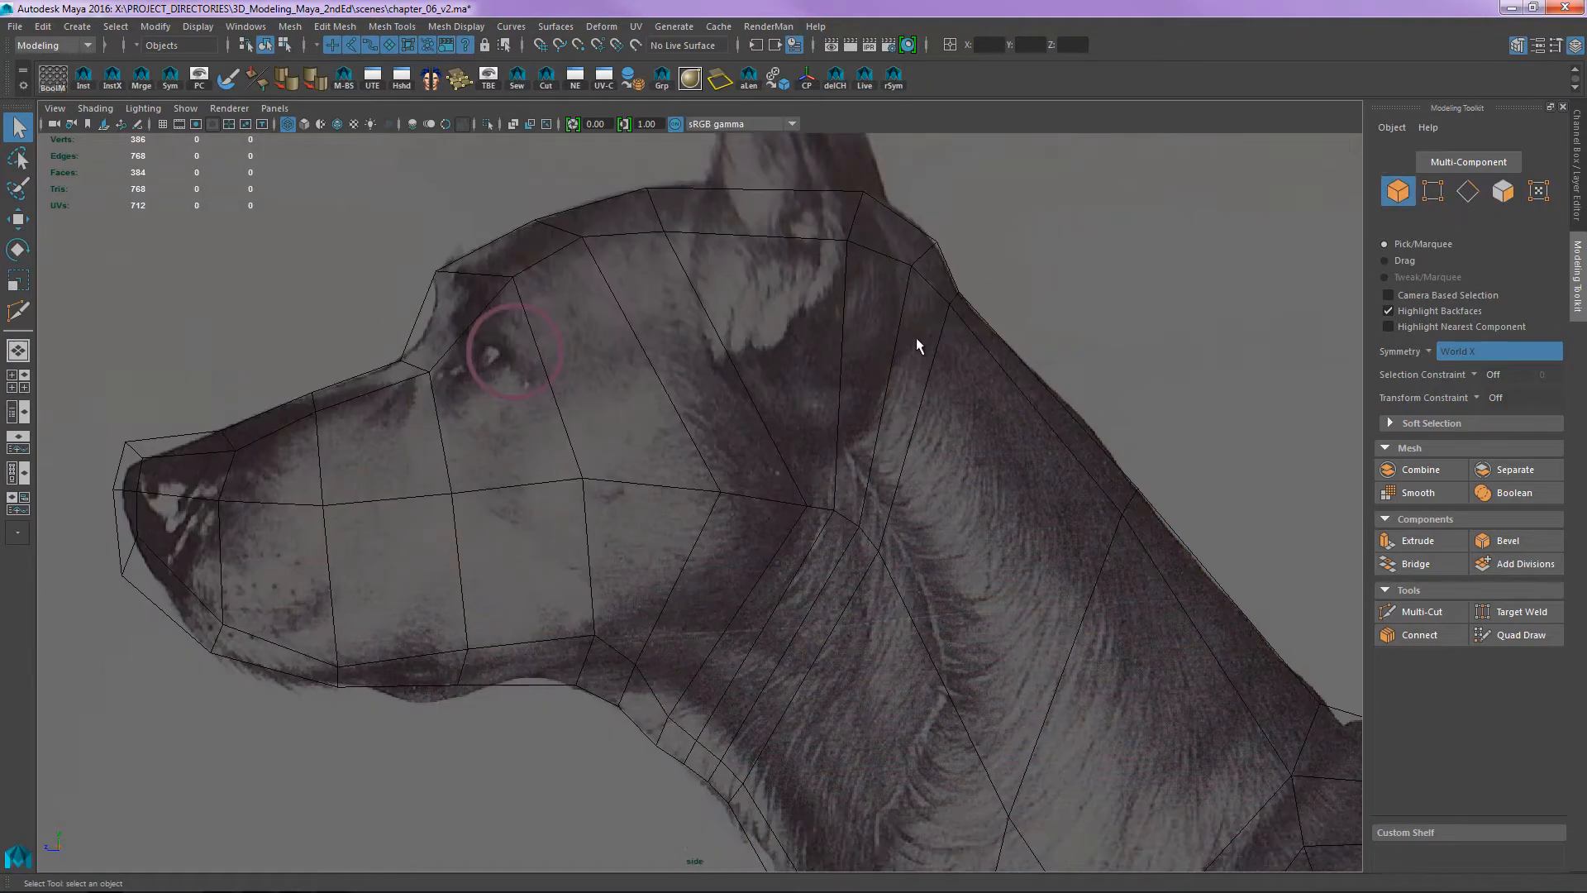
- Examine the head mesh against the front-view reference drawing and from an angled perspective view
key(space)
drag(815, 489, 818, 536)
alt+middle_drag(806, 504, 812, 777)
alt+middle_drag(868, 232, 835, 519)
alt+right_drag(835, 518, 904, 476)
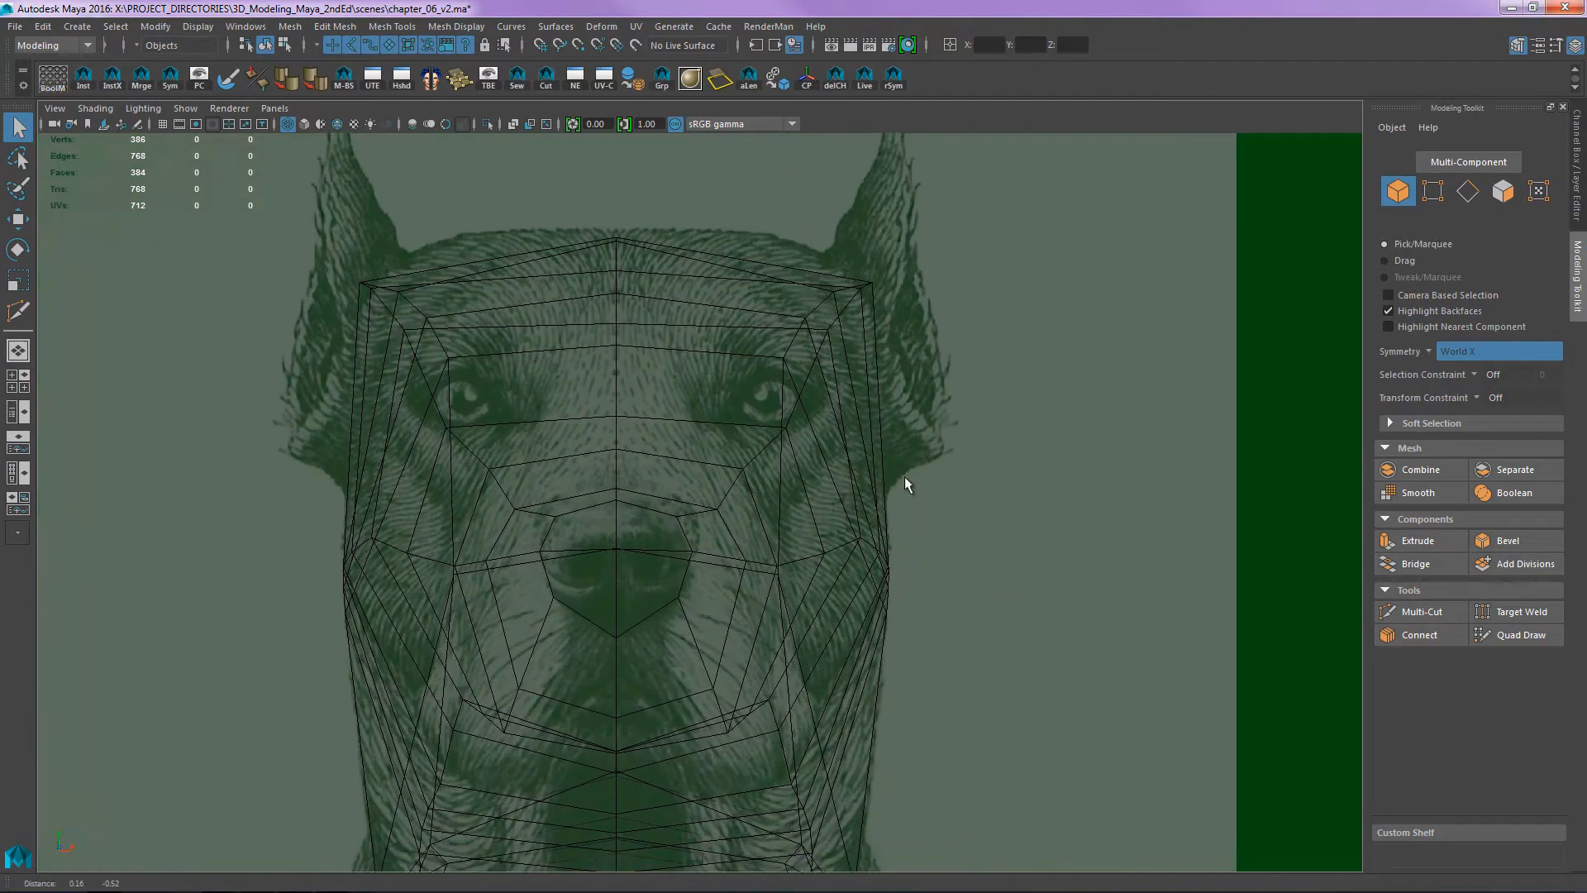
alt+middle_drag(905, 476, 889, 399)
alt+middle_drag(836, 279, 828, 310)
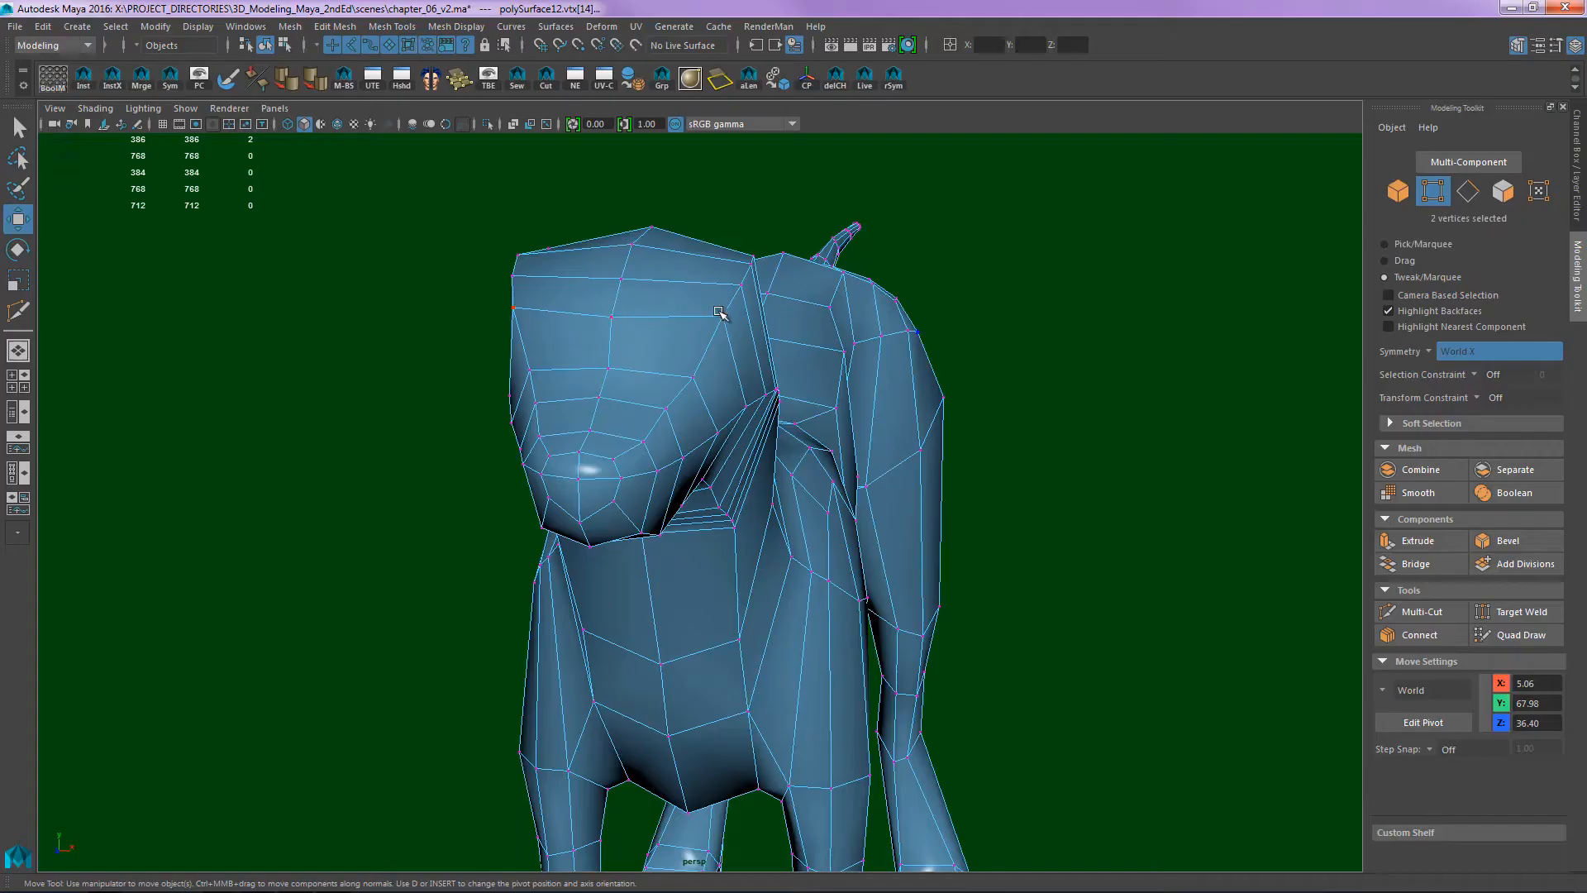
mouse_move(757, 324)
alt+right_down()
mouse_move(826, 372)
mouse_move(725, 327)
alt+right_up()
alt+drag(726, 326, 882, 410)
key(space)
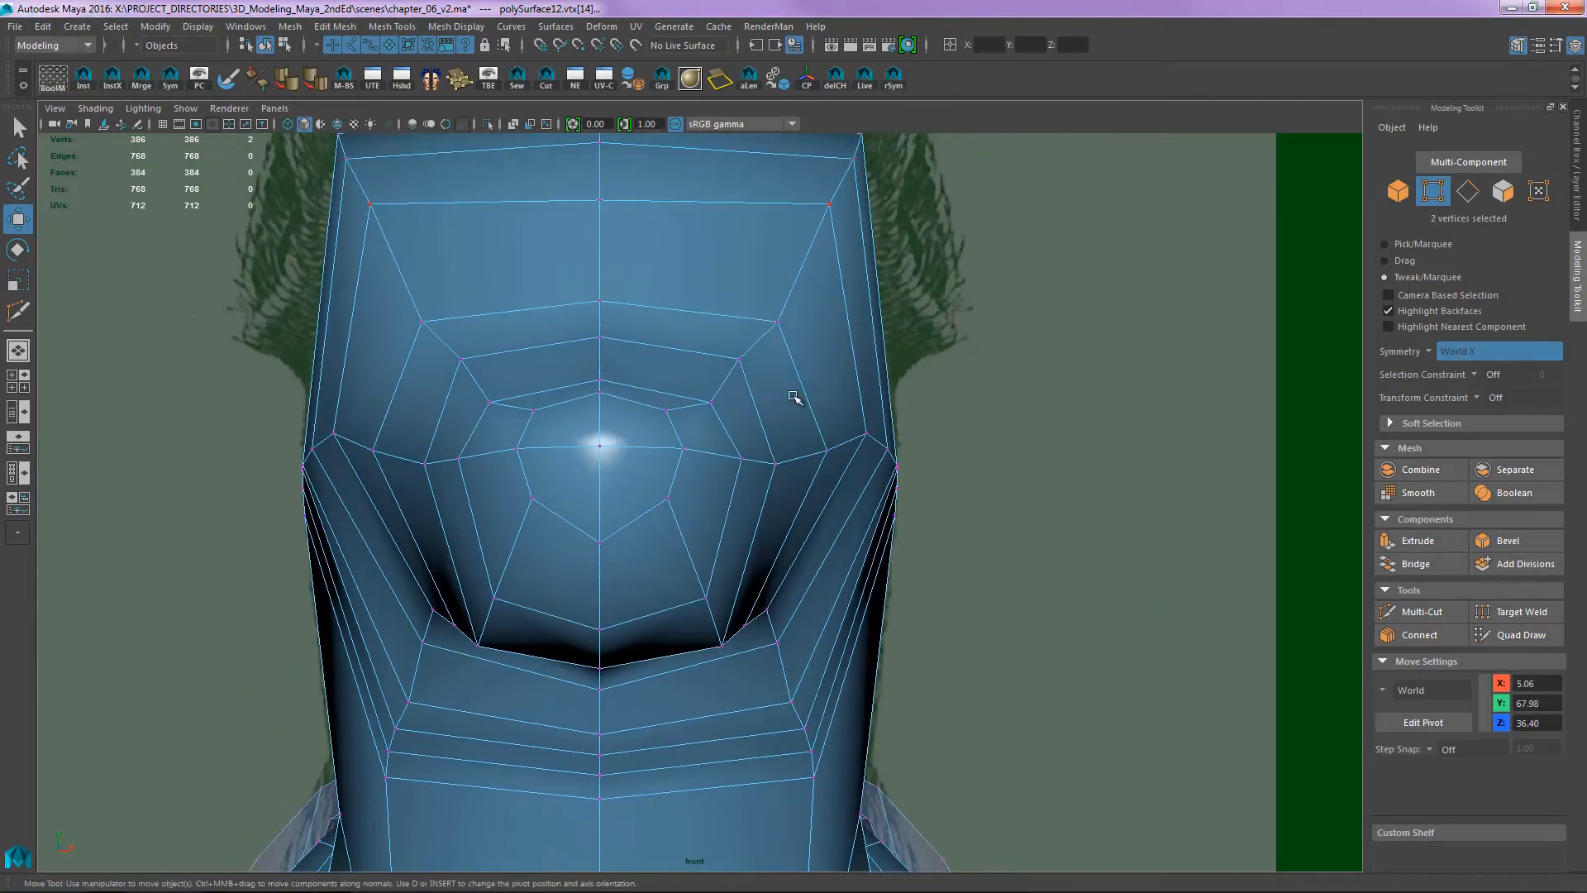
- Try moving the vertex above the eye outward over the front-view reference, and undo the move
key(6)
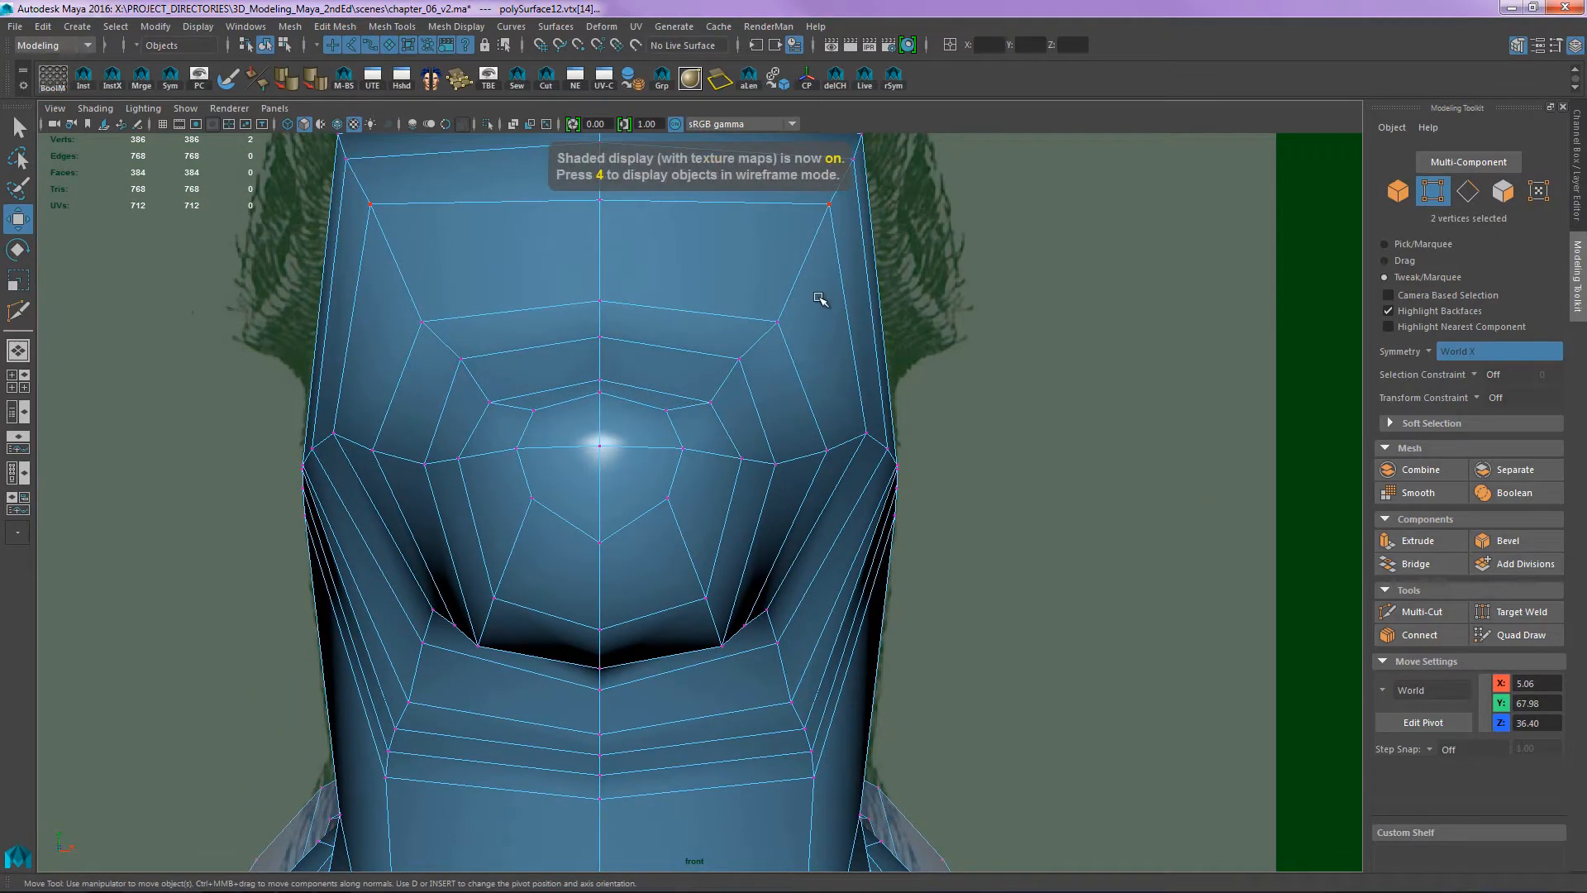
key(4)
alt+middle_drag(832, 299, 876, 343)
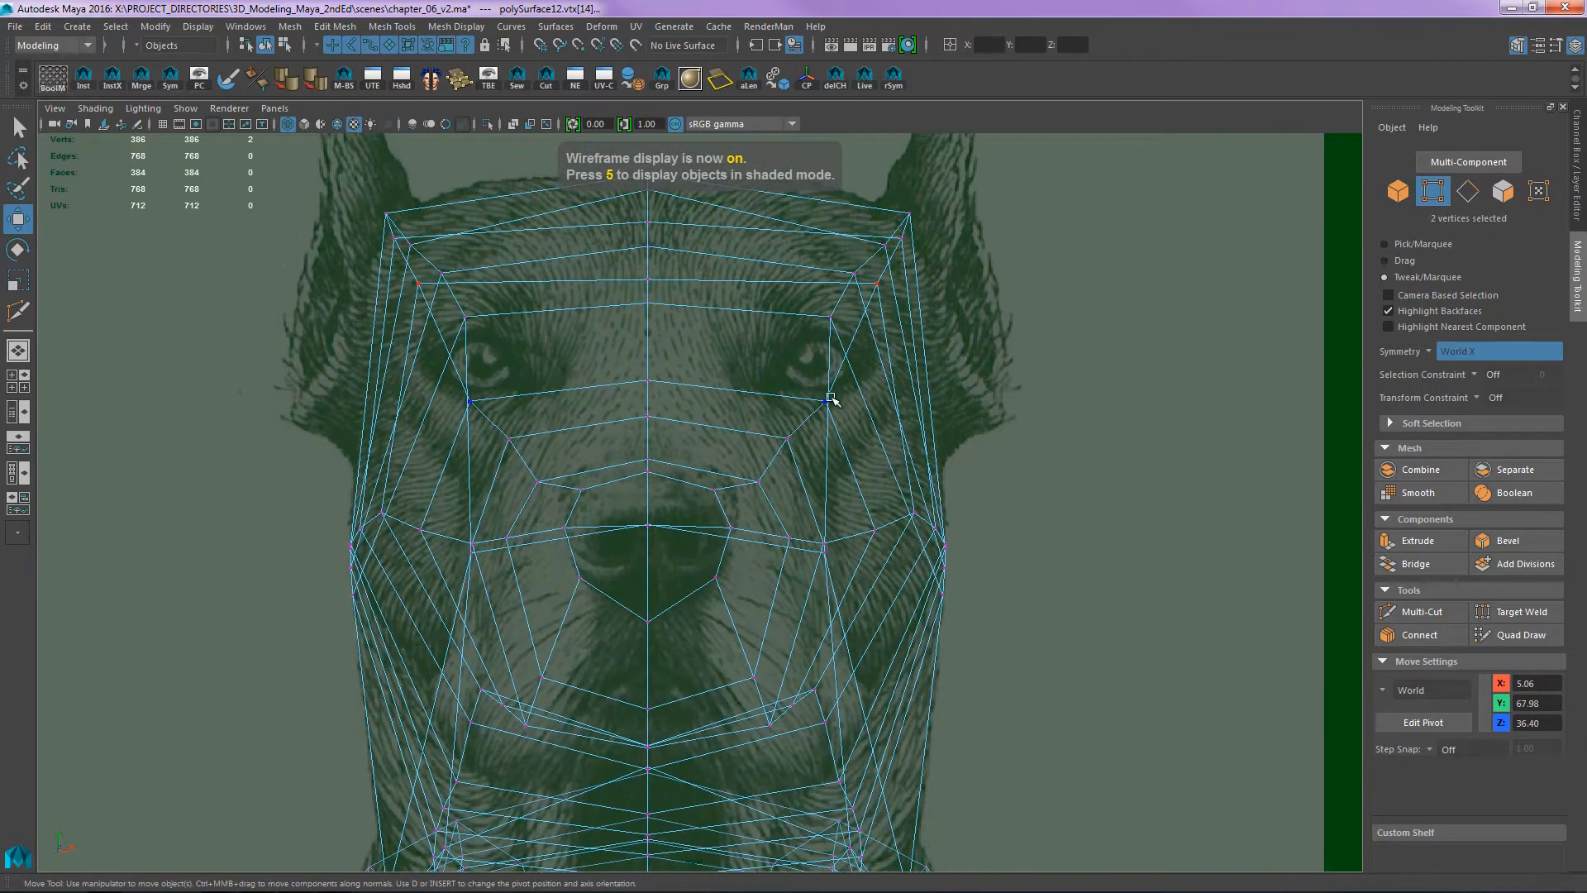
drag(831, 324, 860, 332)
key(ctrl+z)
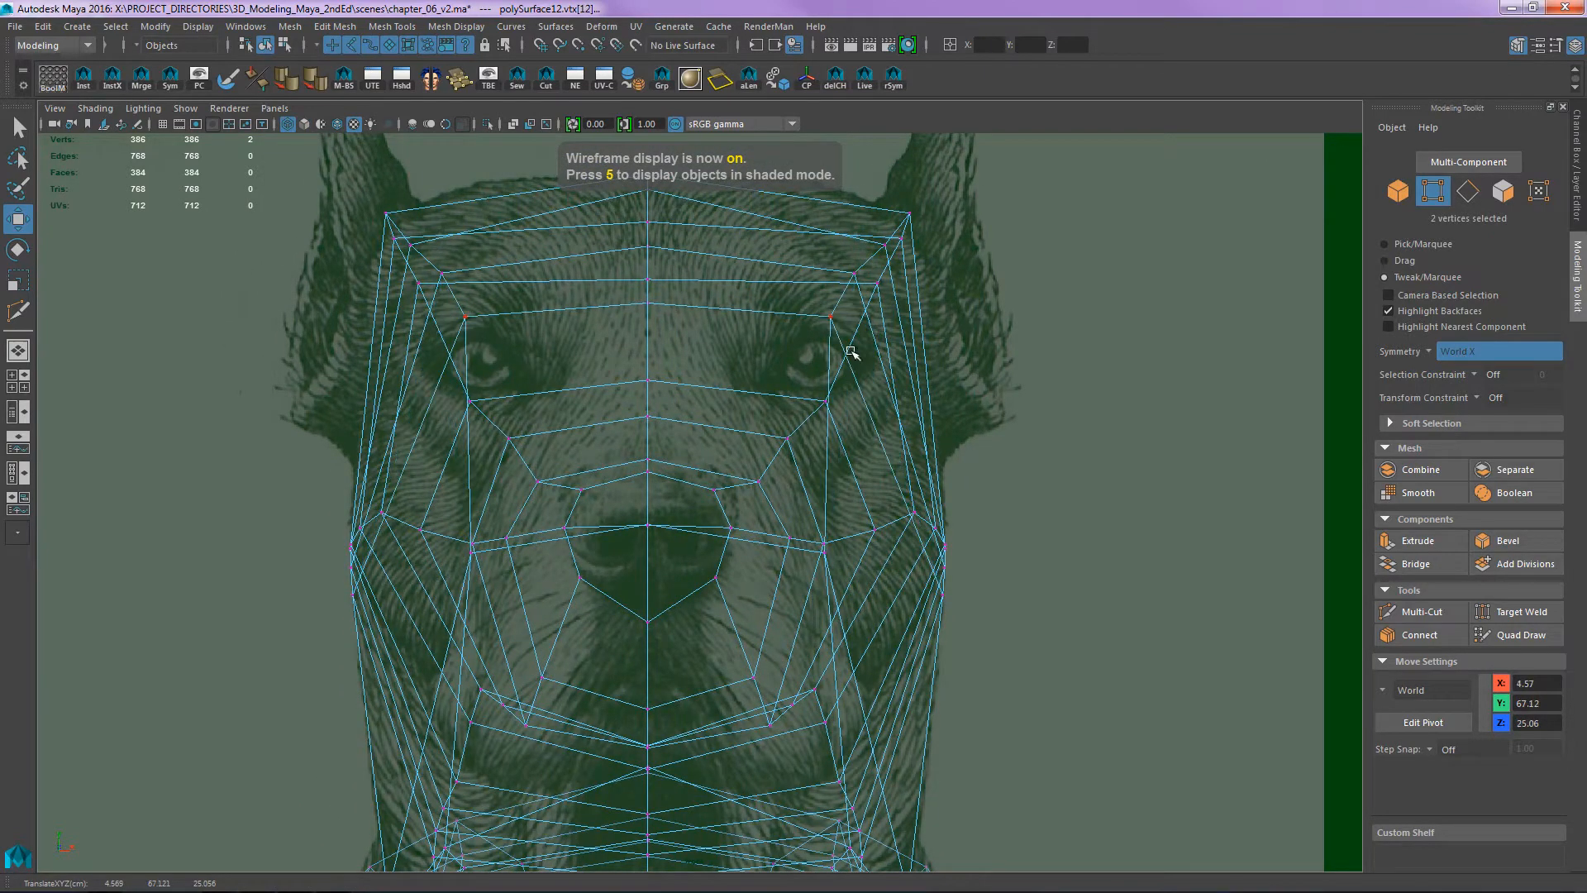
- Lower the outer brow vertices slightly in the front view, to about Y 67.60, and display the head shaded
key(5)
key(4)
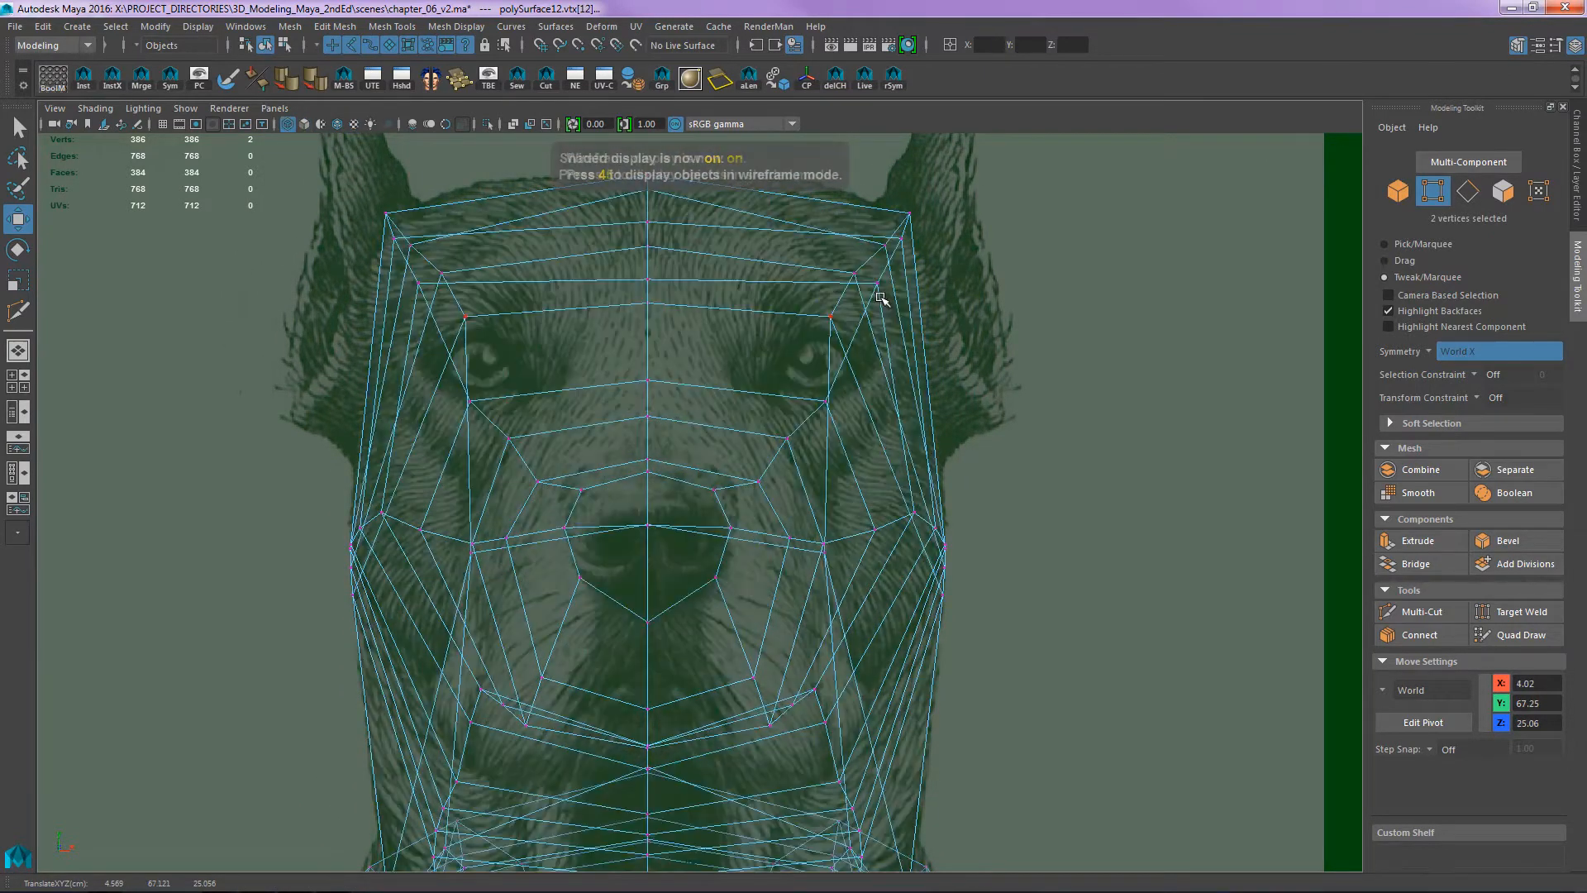
drag(878, 285, 877, 297)
key(5)
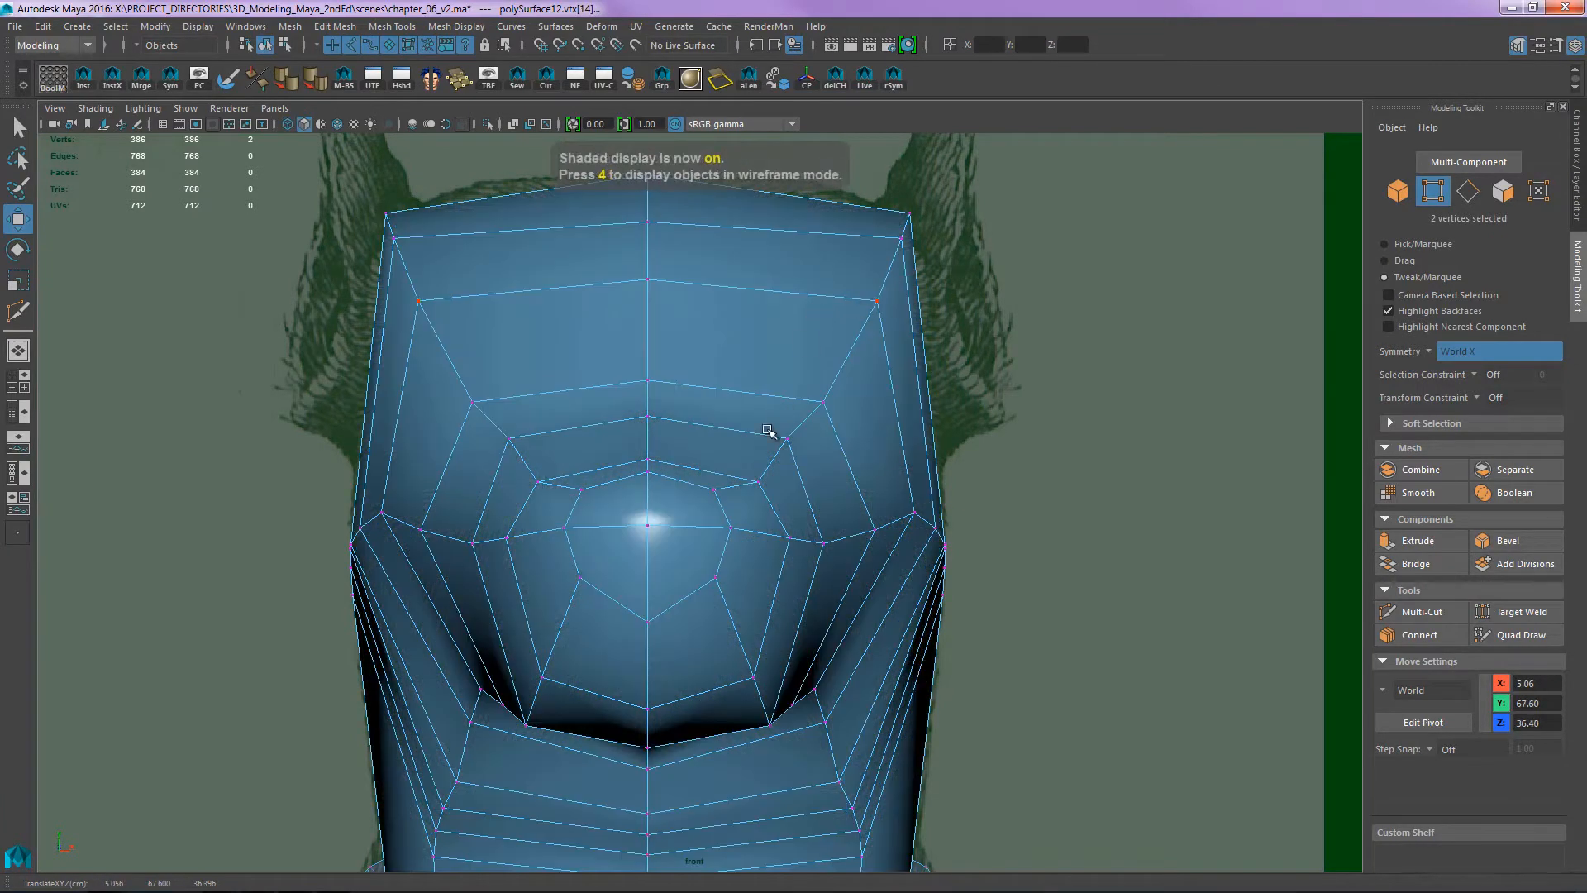
- Select only the two mirrored forehead faces spanning the eye area to examine them, and clear the selection
right_drag(816, 288, 781, 368)
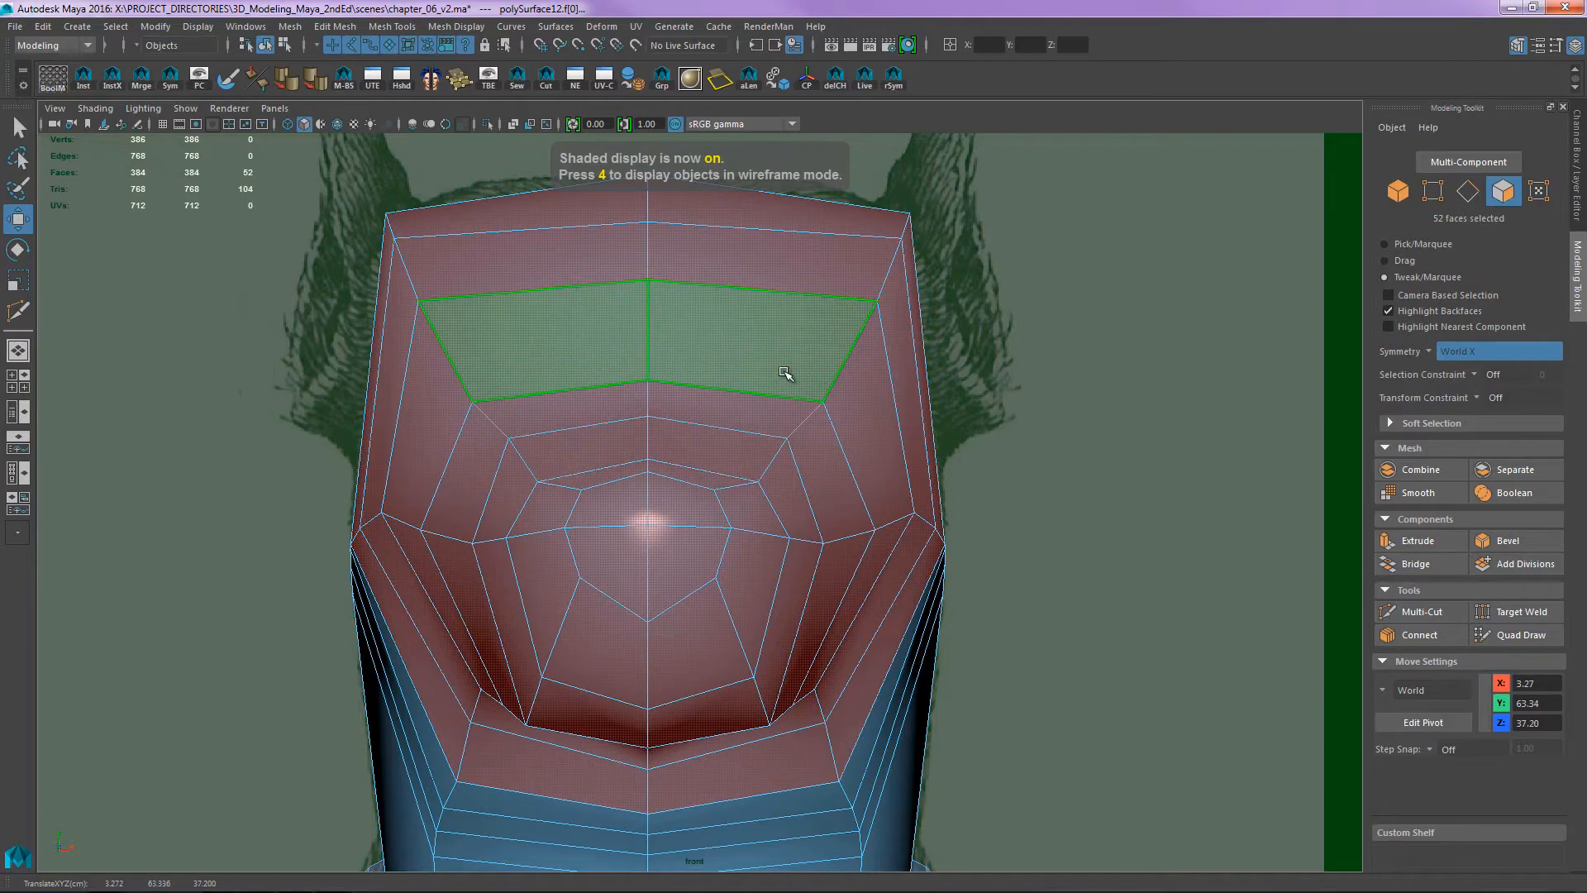
click(1037, 311)
click(802, 353)
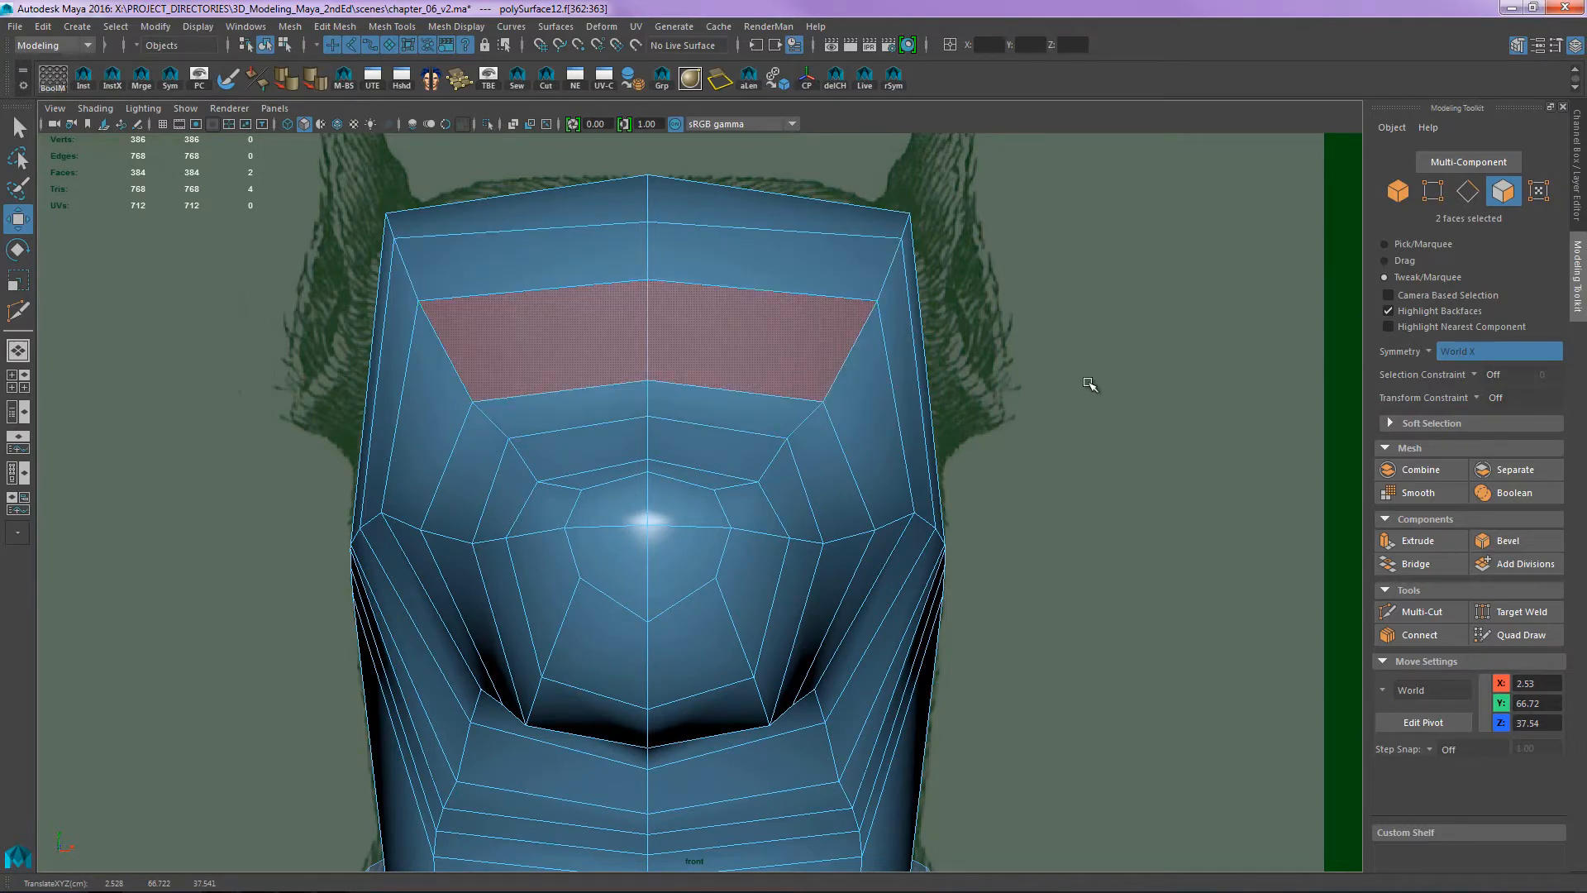
click(1089, 381)
- Try inserting a Multi-Cut edge loop lengthwise through one side of the face with Edge Flow at 1.00, and undo it
alt+right_drag(1013, 277, 978, 283)
alt+middle_drag(978, 283, 971, 217)
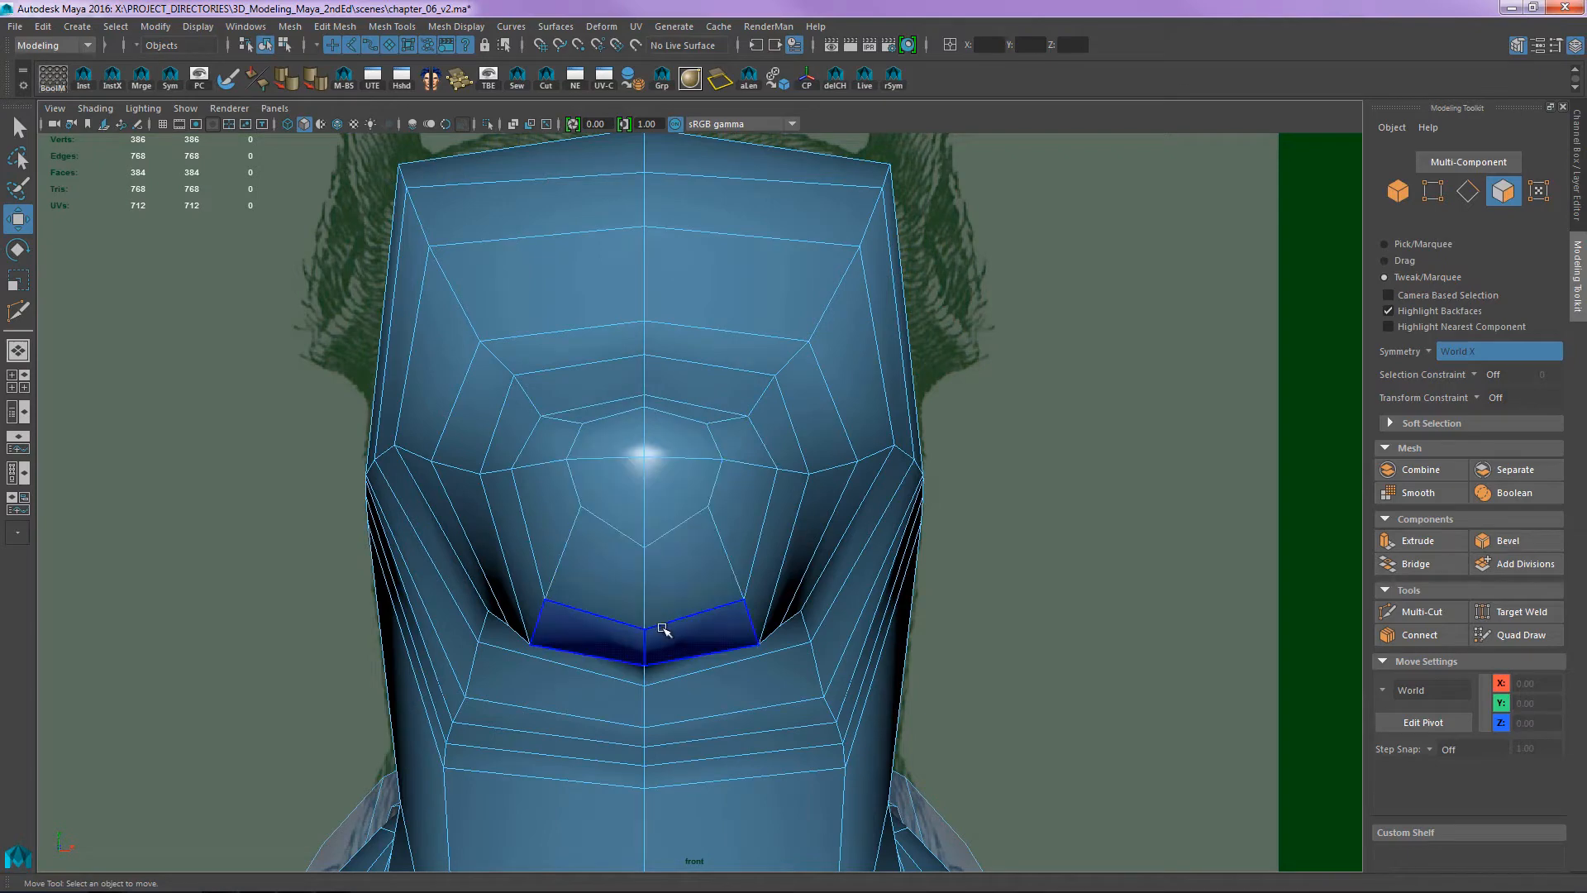
scroll(913, 314, down, 3)
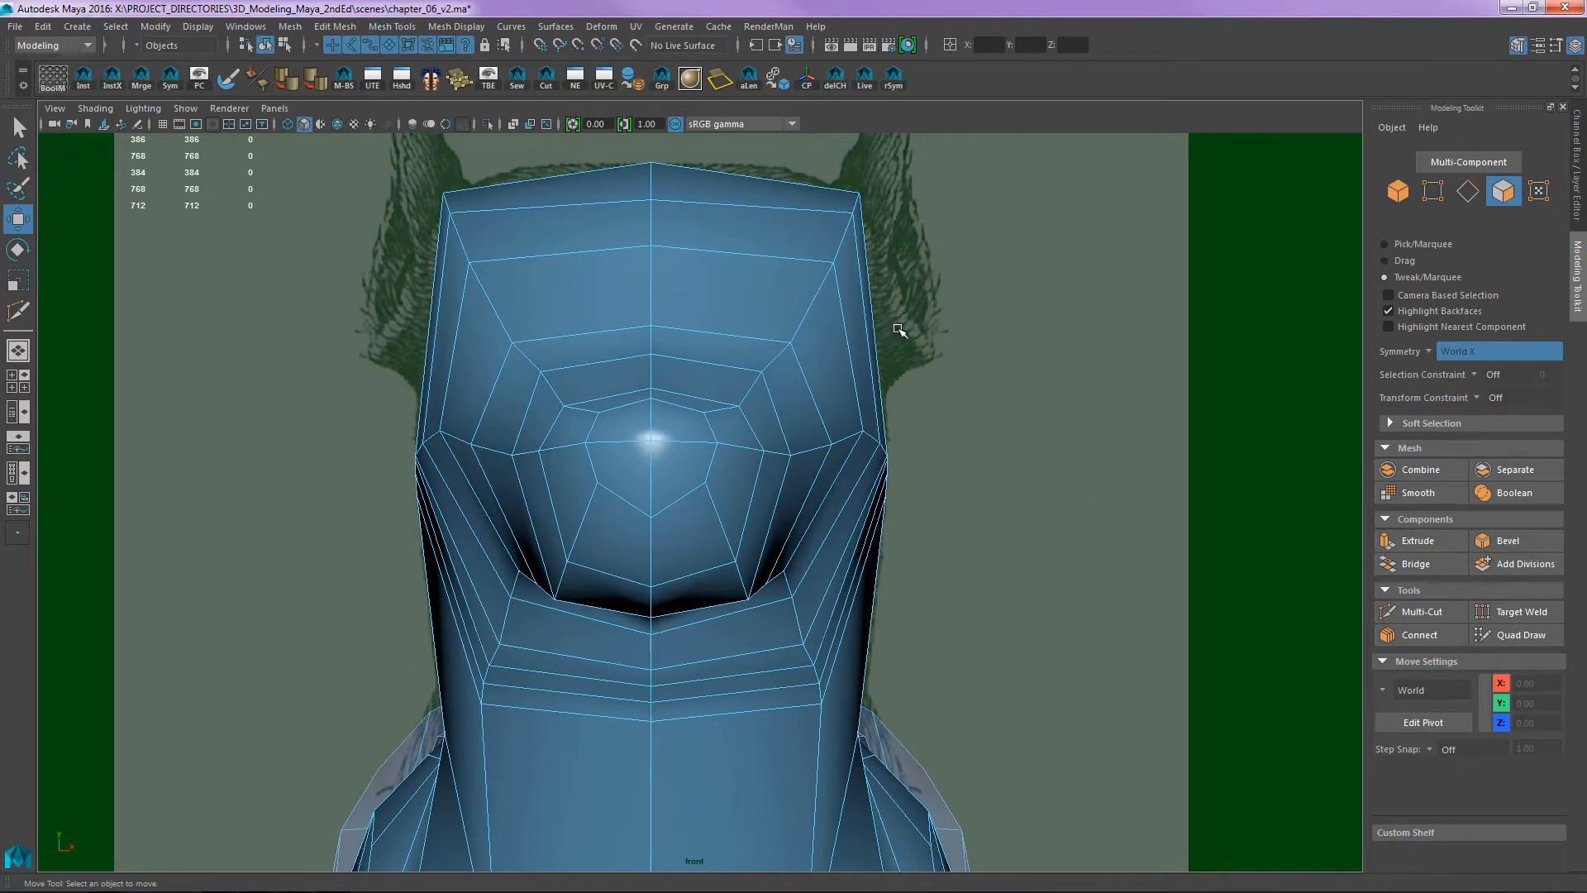
key(ctrl+shift+x)
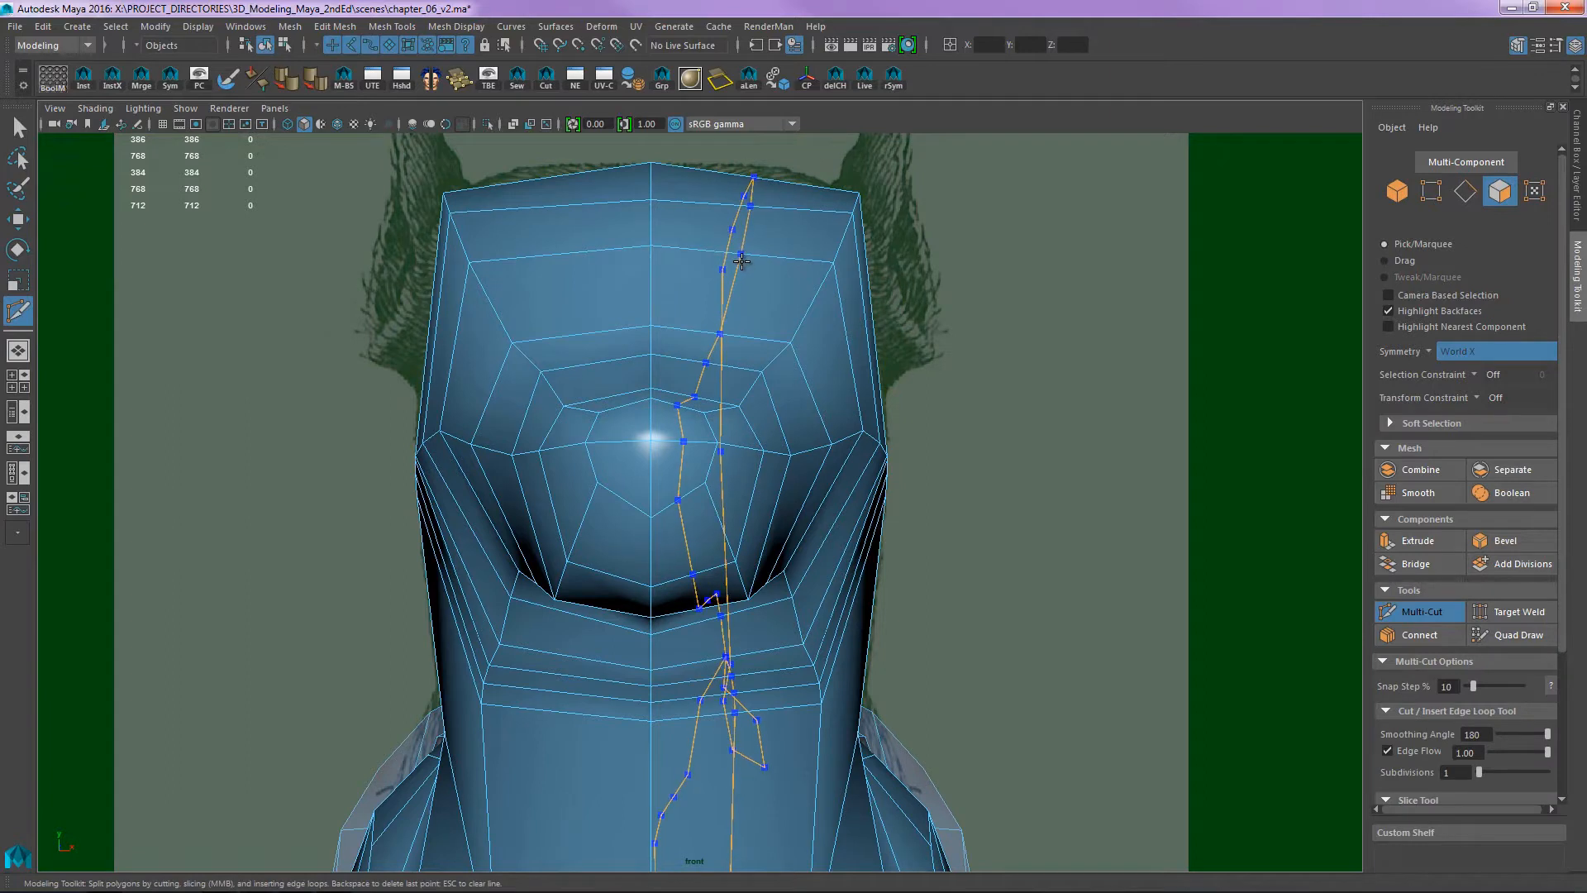
ctrl+click(741, 261)
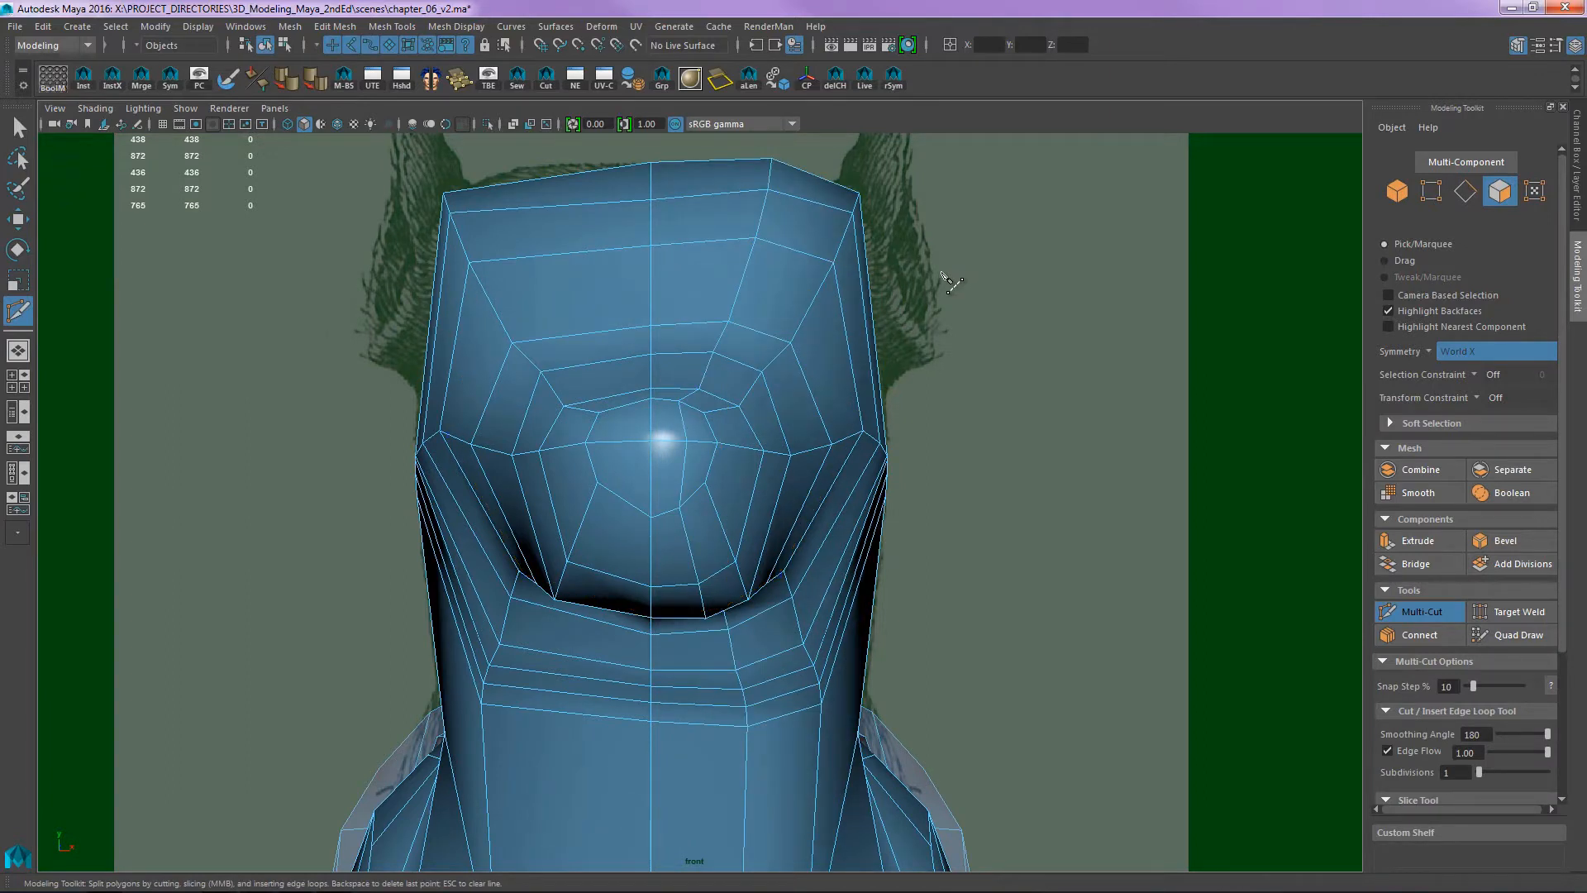
key(ctrl+z)
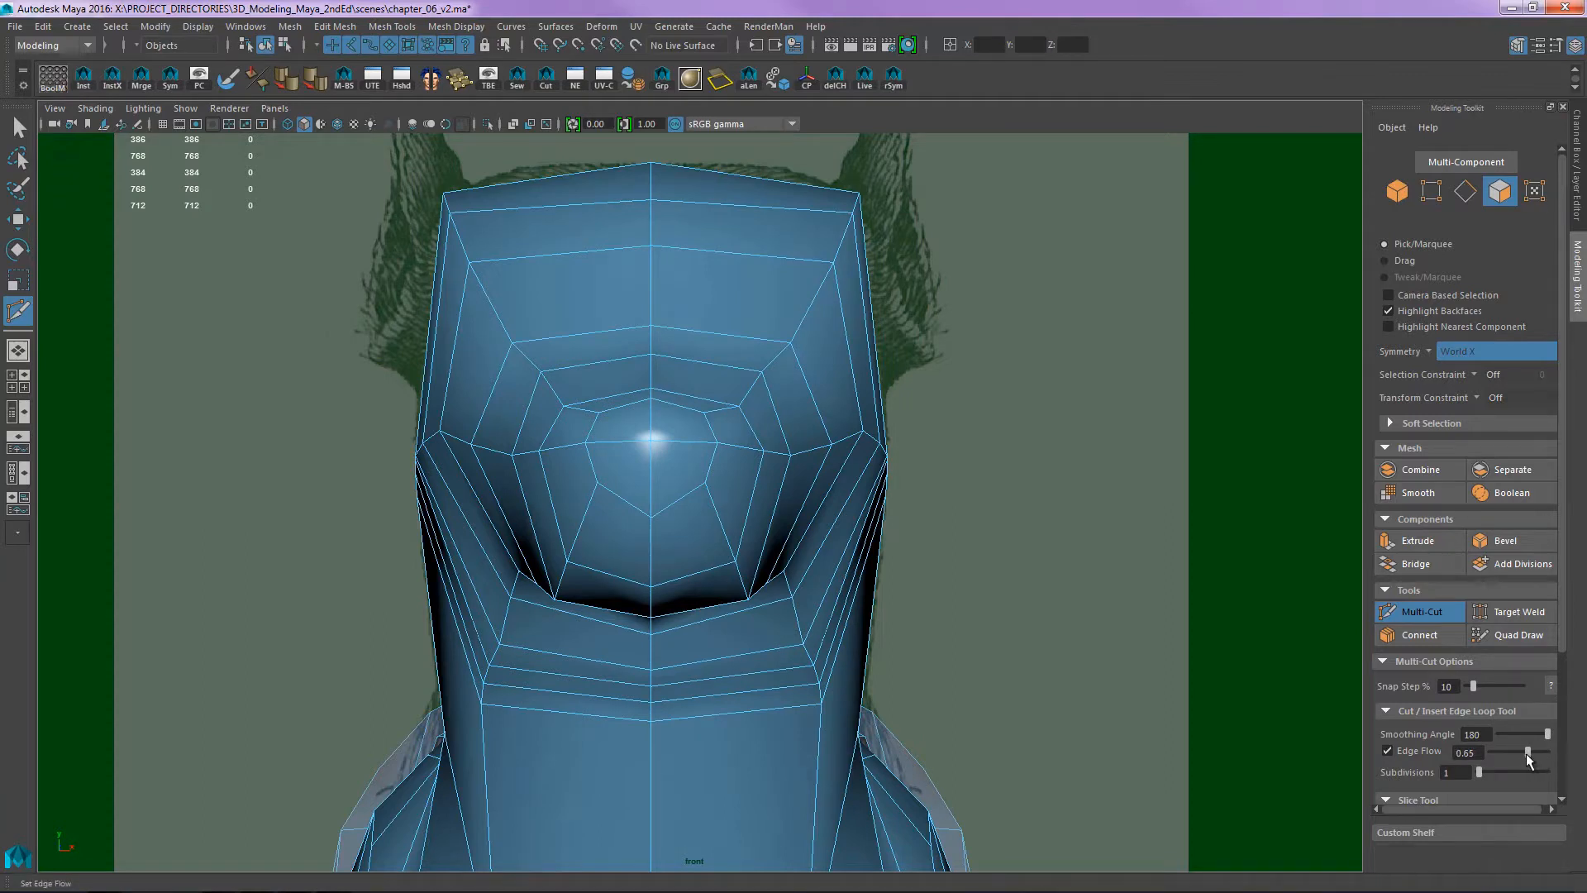
- Set Edge Flow to 0.64 and insert a lengthwise edge loop between the face's centerline and its outer edge
drag(1526, 752, 1525, 752)
ctrl+click(748, 261)
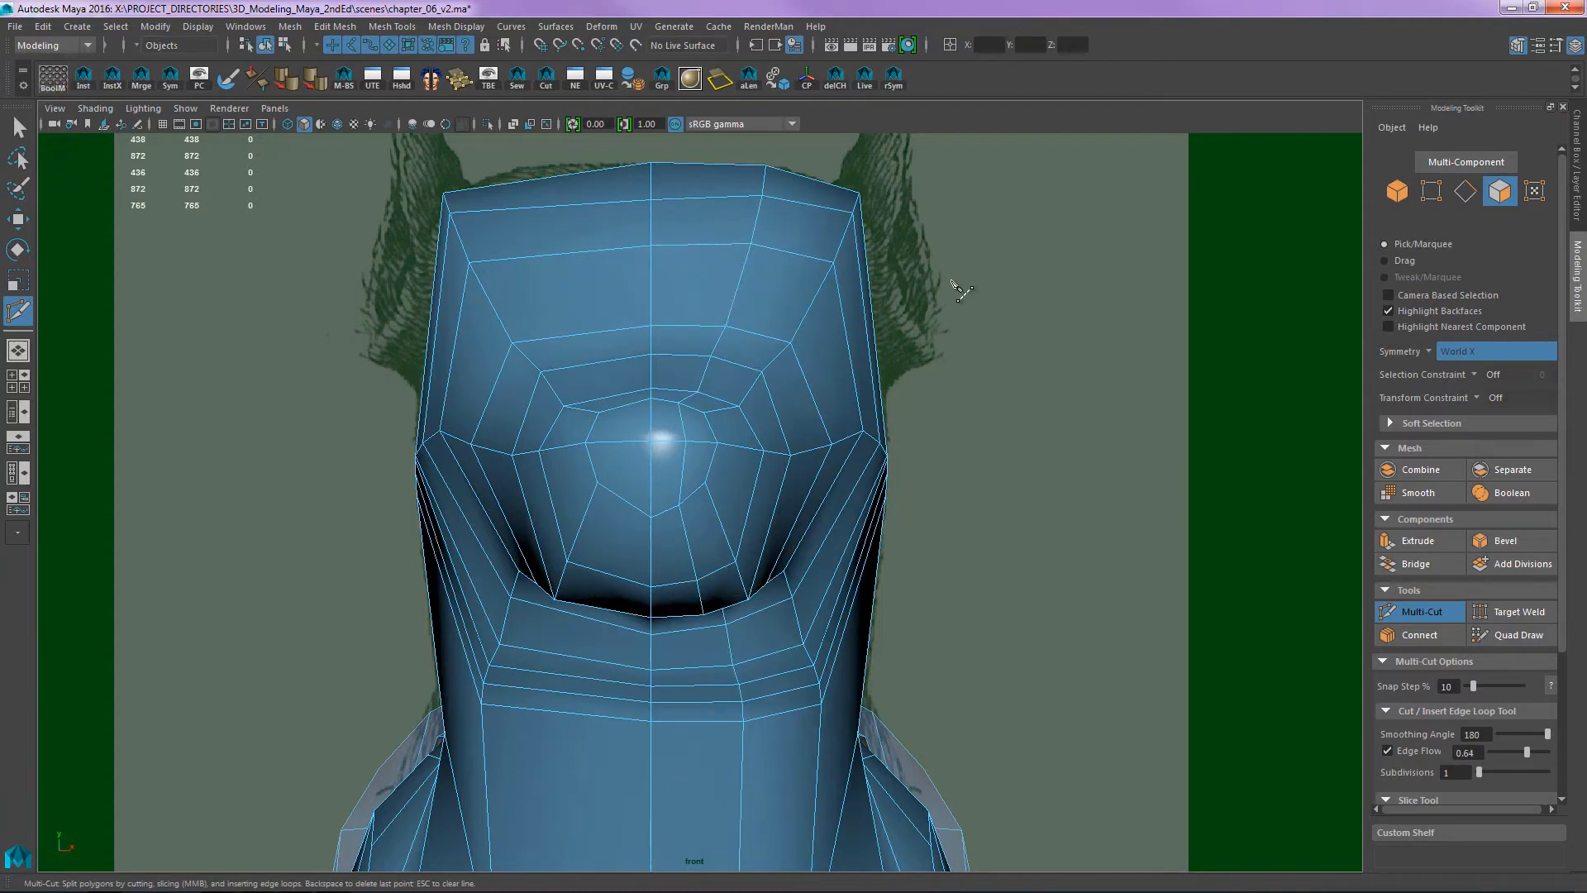
alt+middle_drag(890, 396, 884, 408)
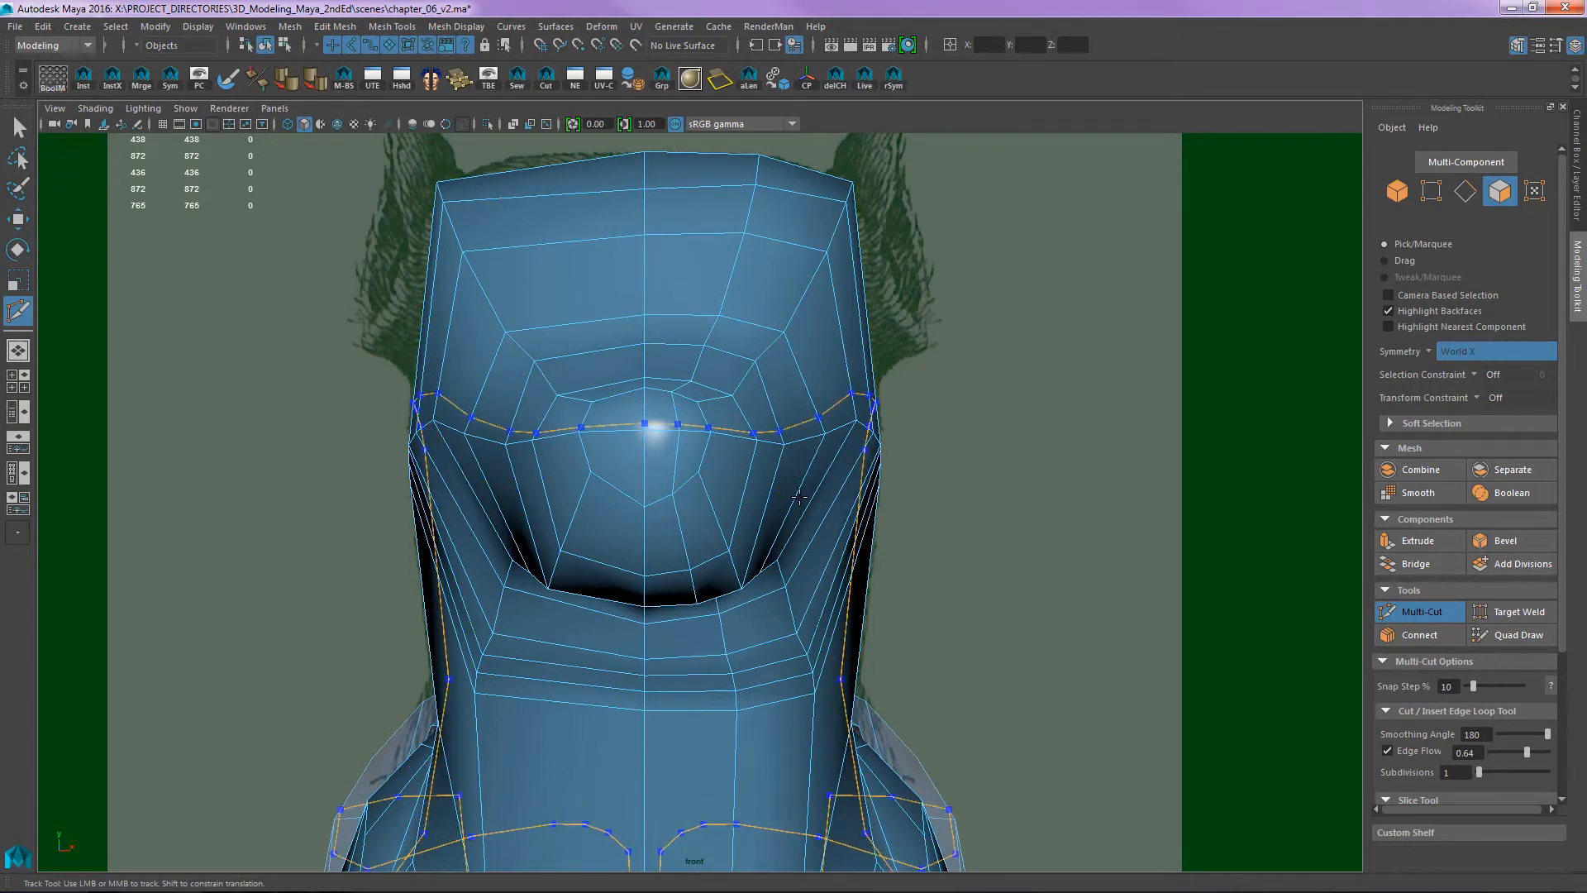
- Leave Multi-Cut for the Select tool and select the single face outside the new loop, over the eye area
key(q)
right_drag(832, 374, 935, 291)
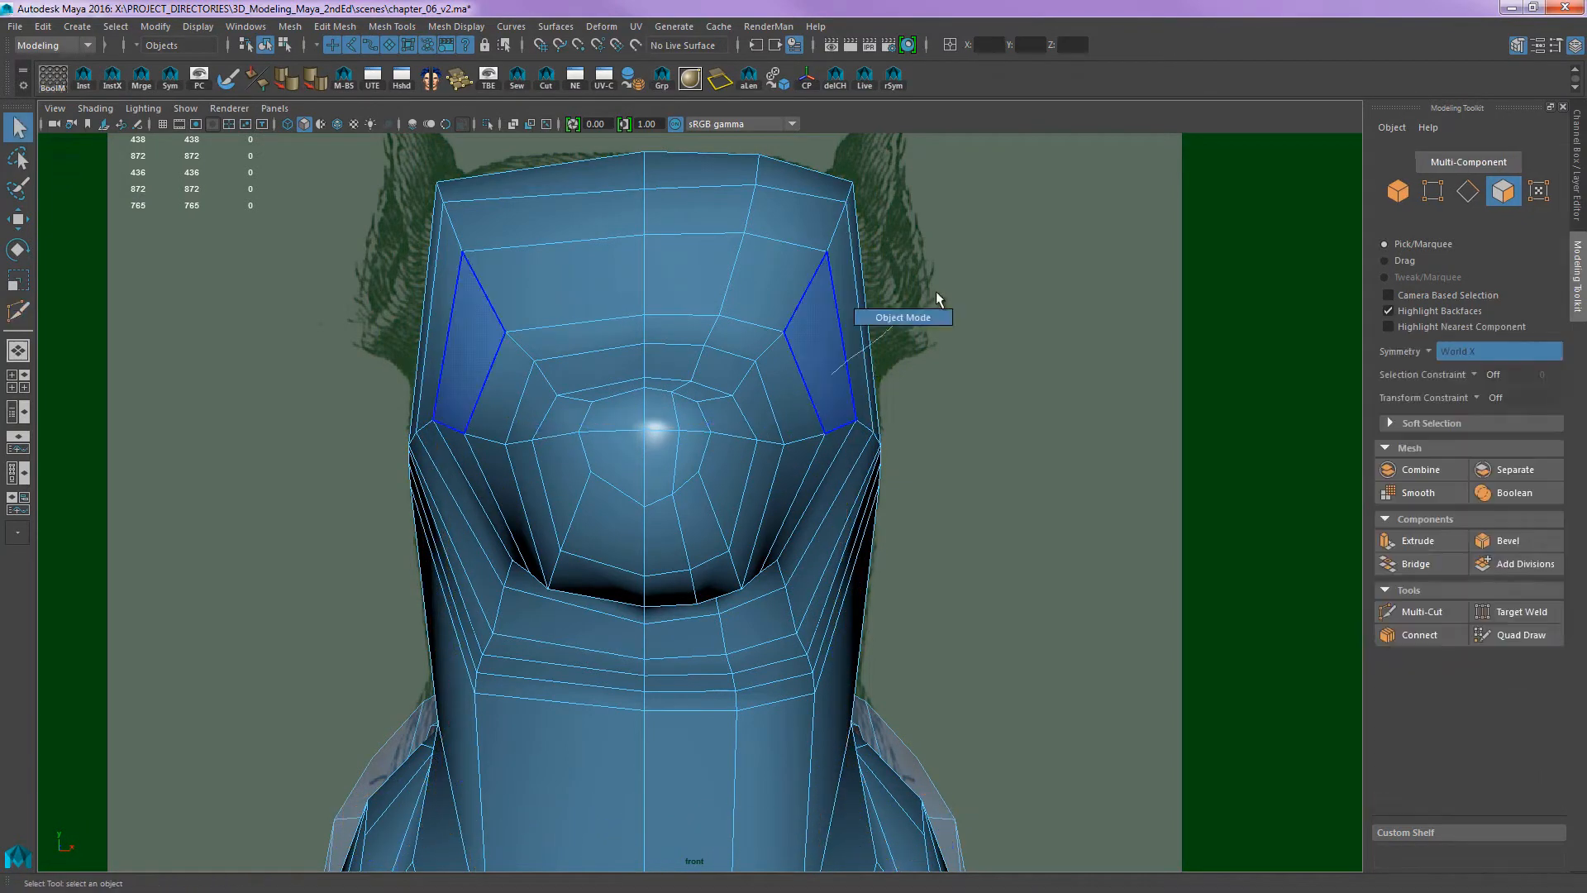
alt+middle_drag(845, 305, 815, 329)
click(851, 412)
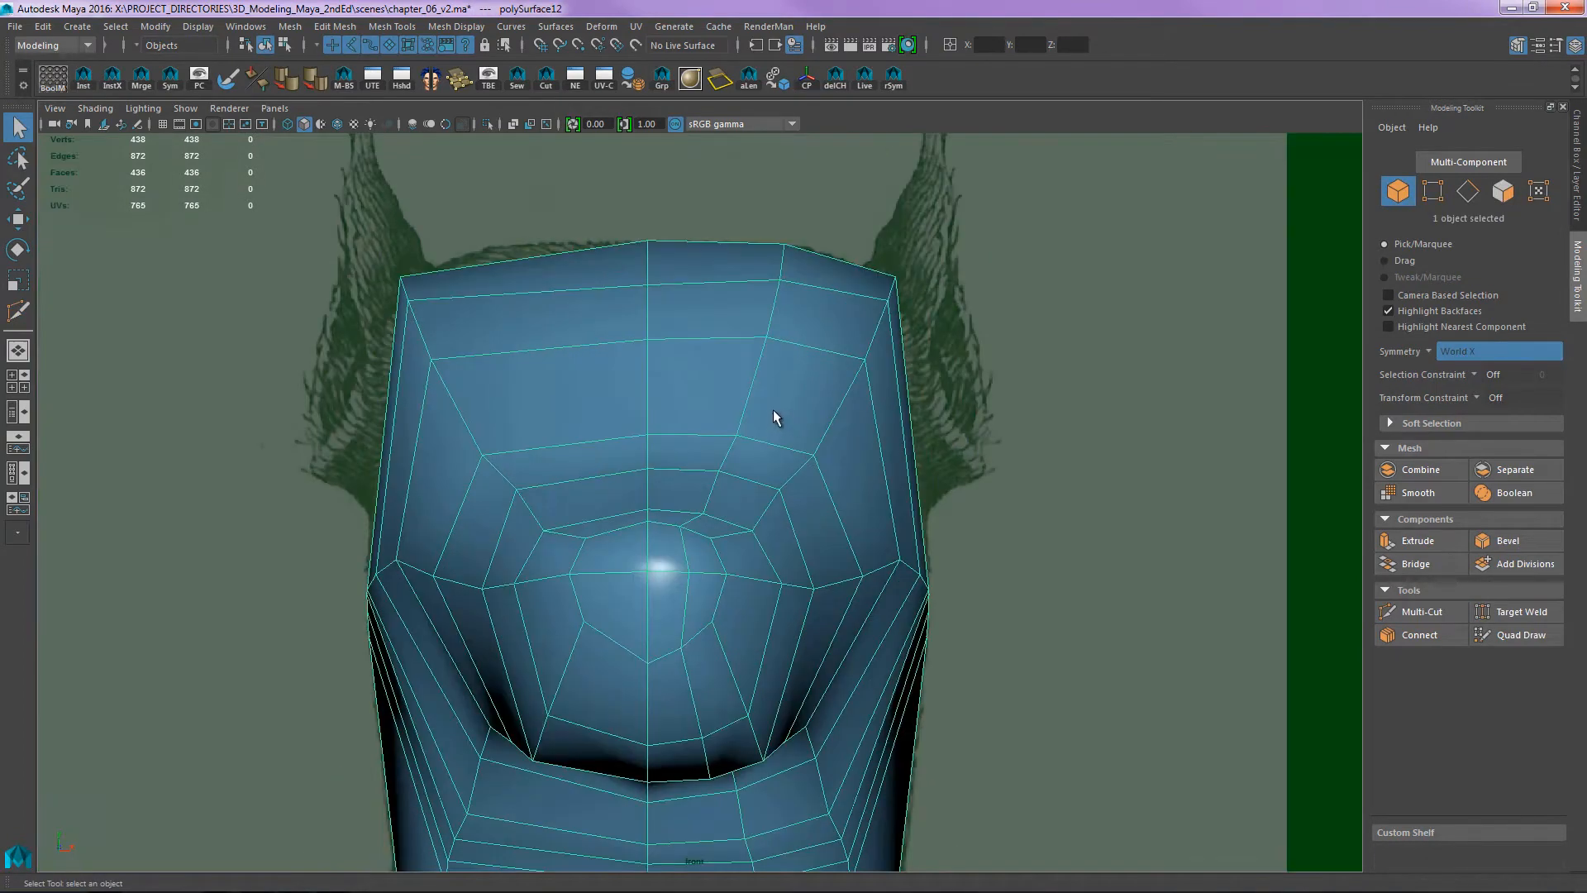
right_drag(773, 409, 776, 482)
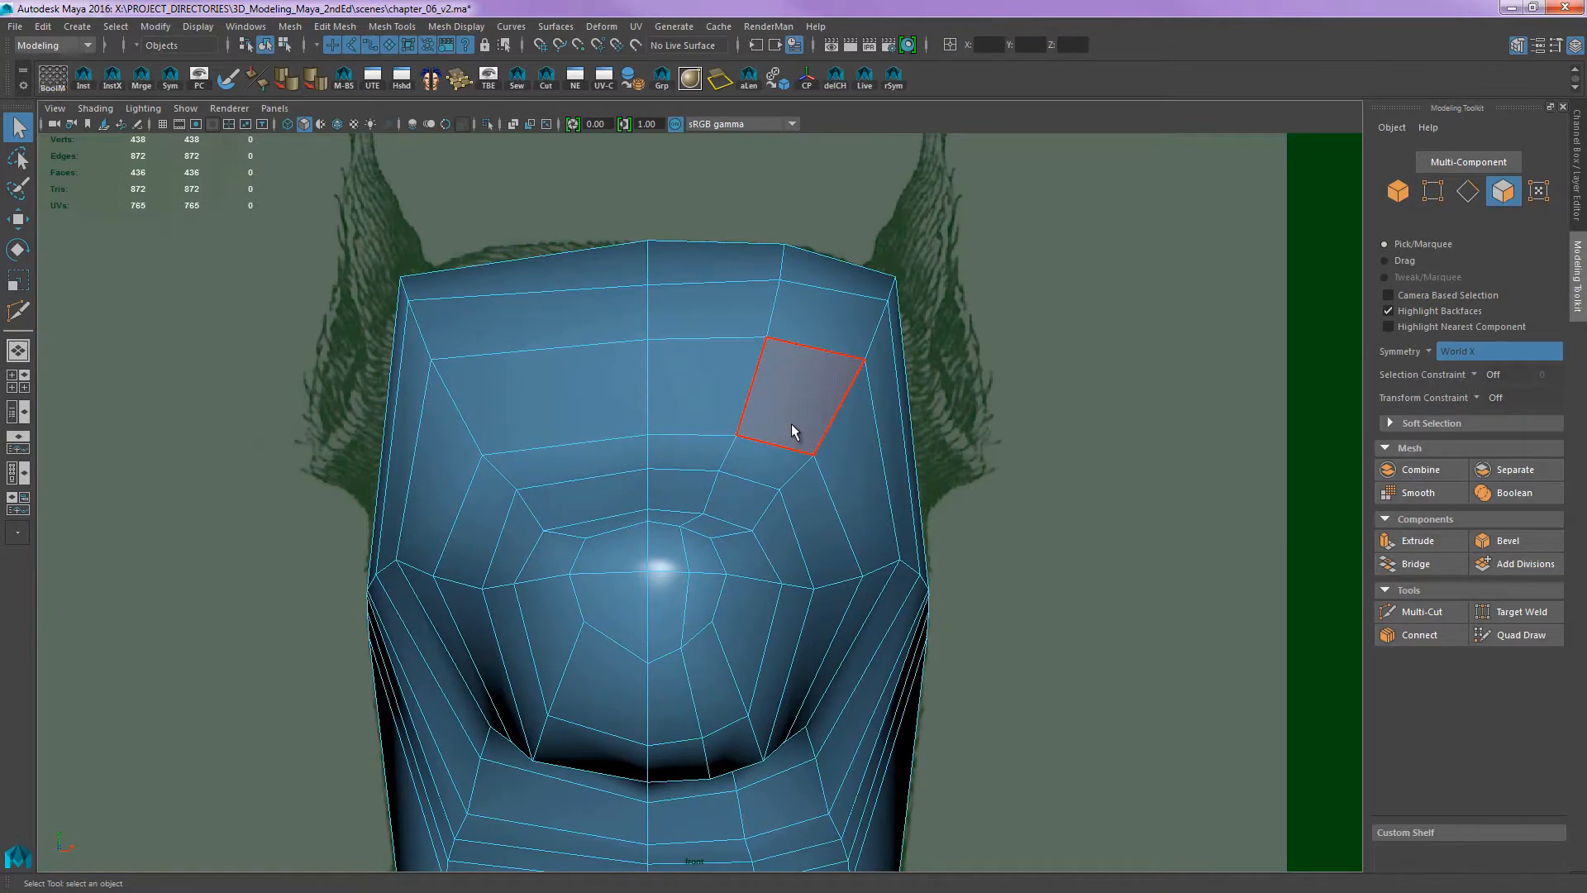
click(792, 423)
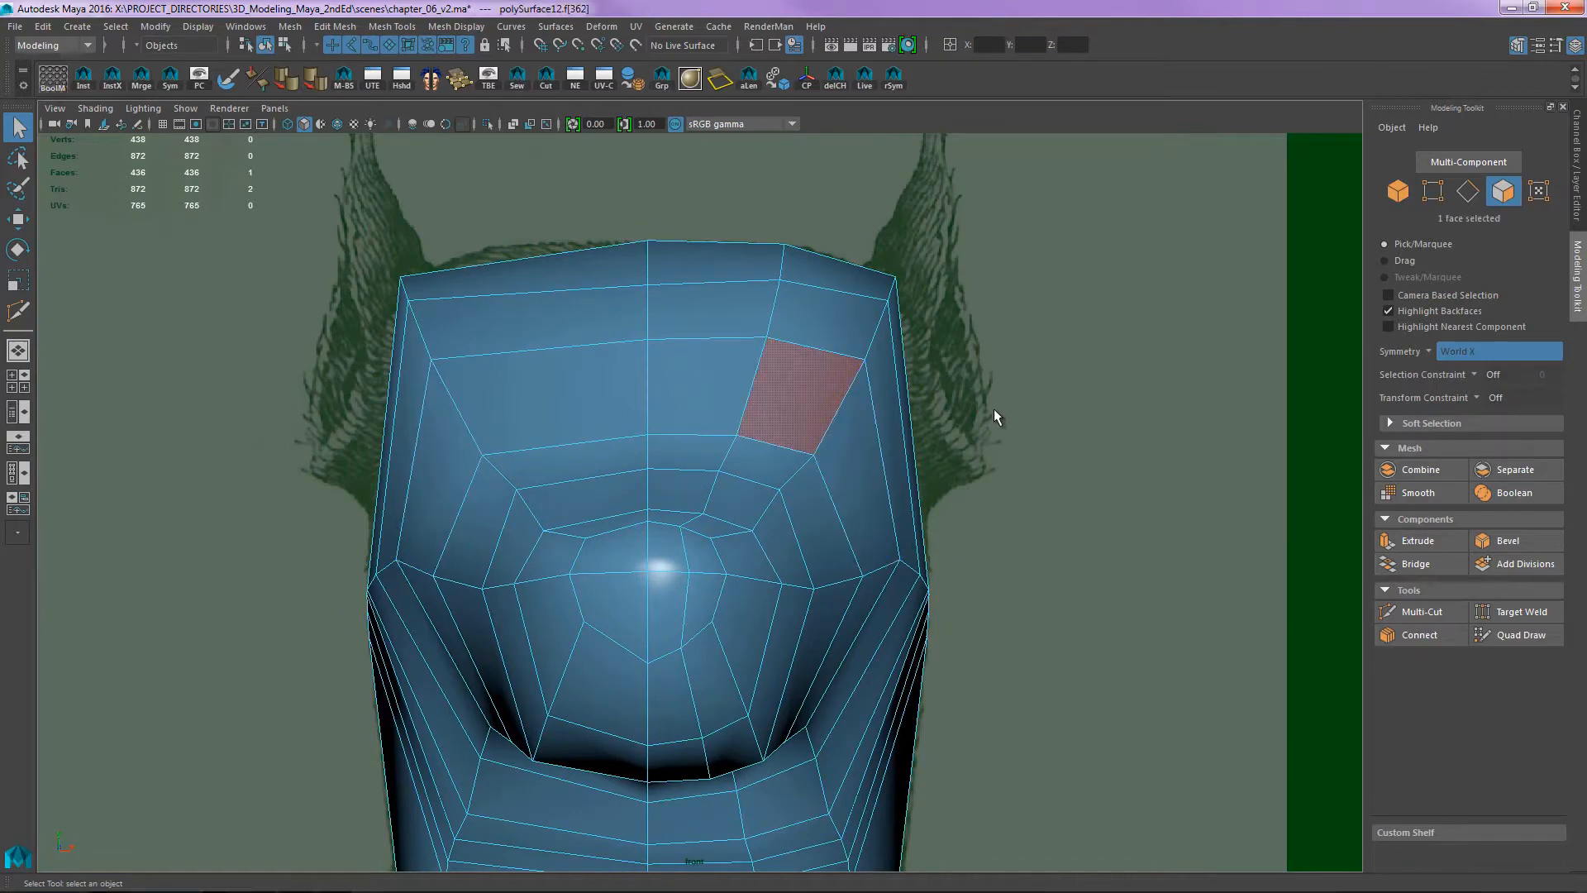
- Compare the selected eye-area face with the front reference drawing by alternating wireframe and shaded display
key(4)
key(5)
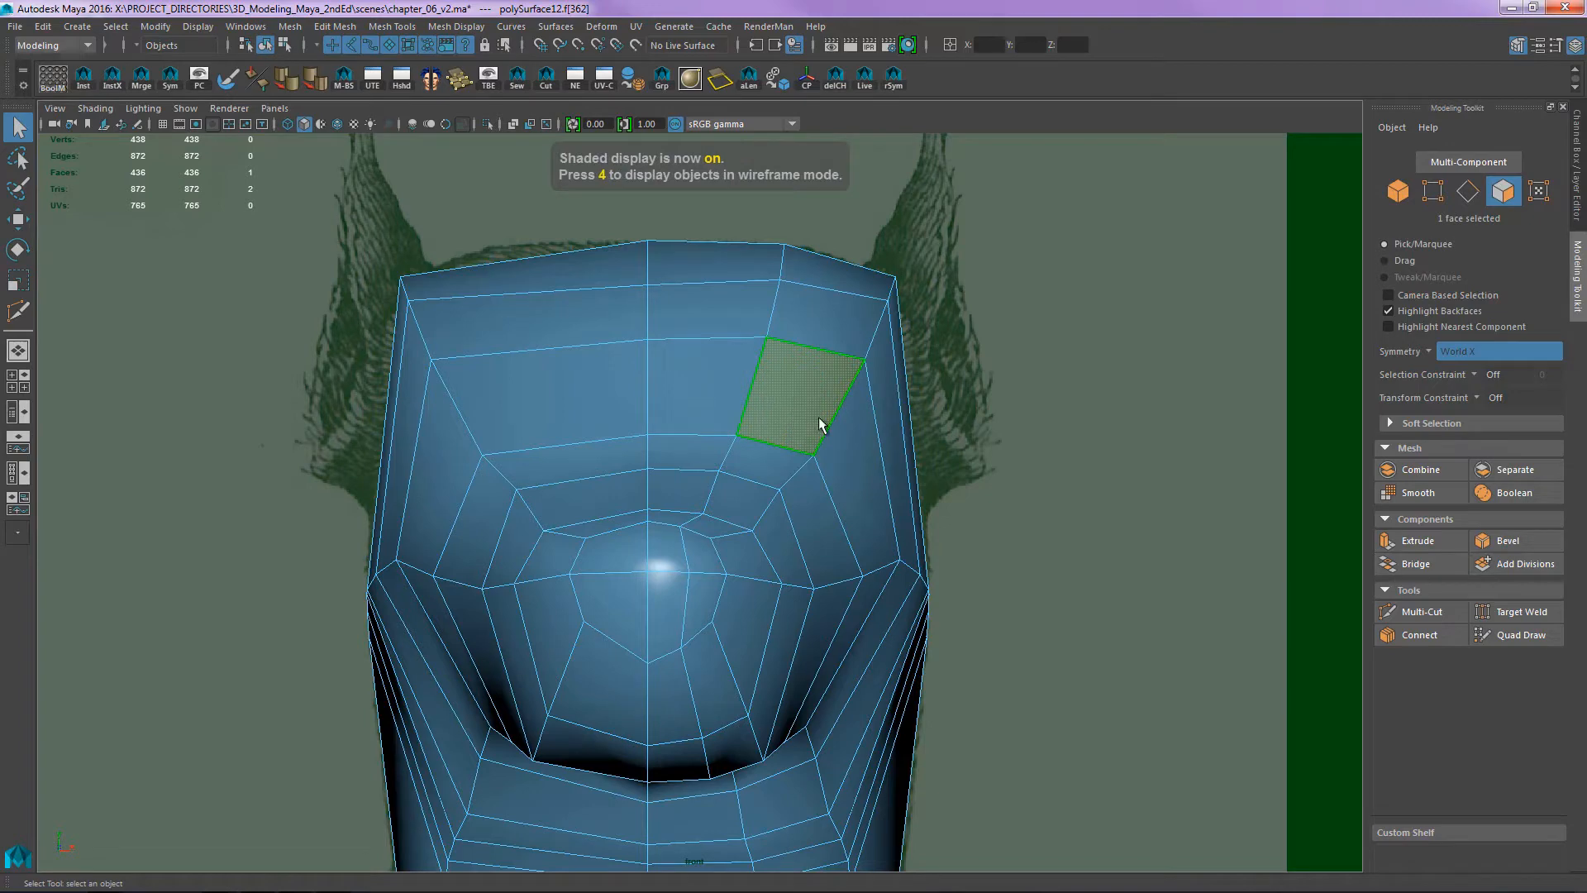
key(4)
key(5)
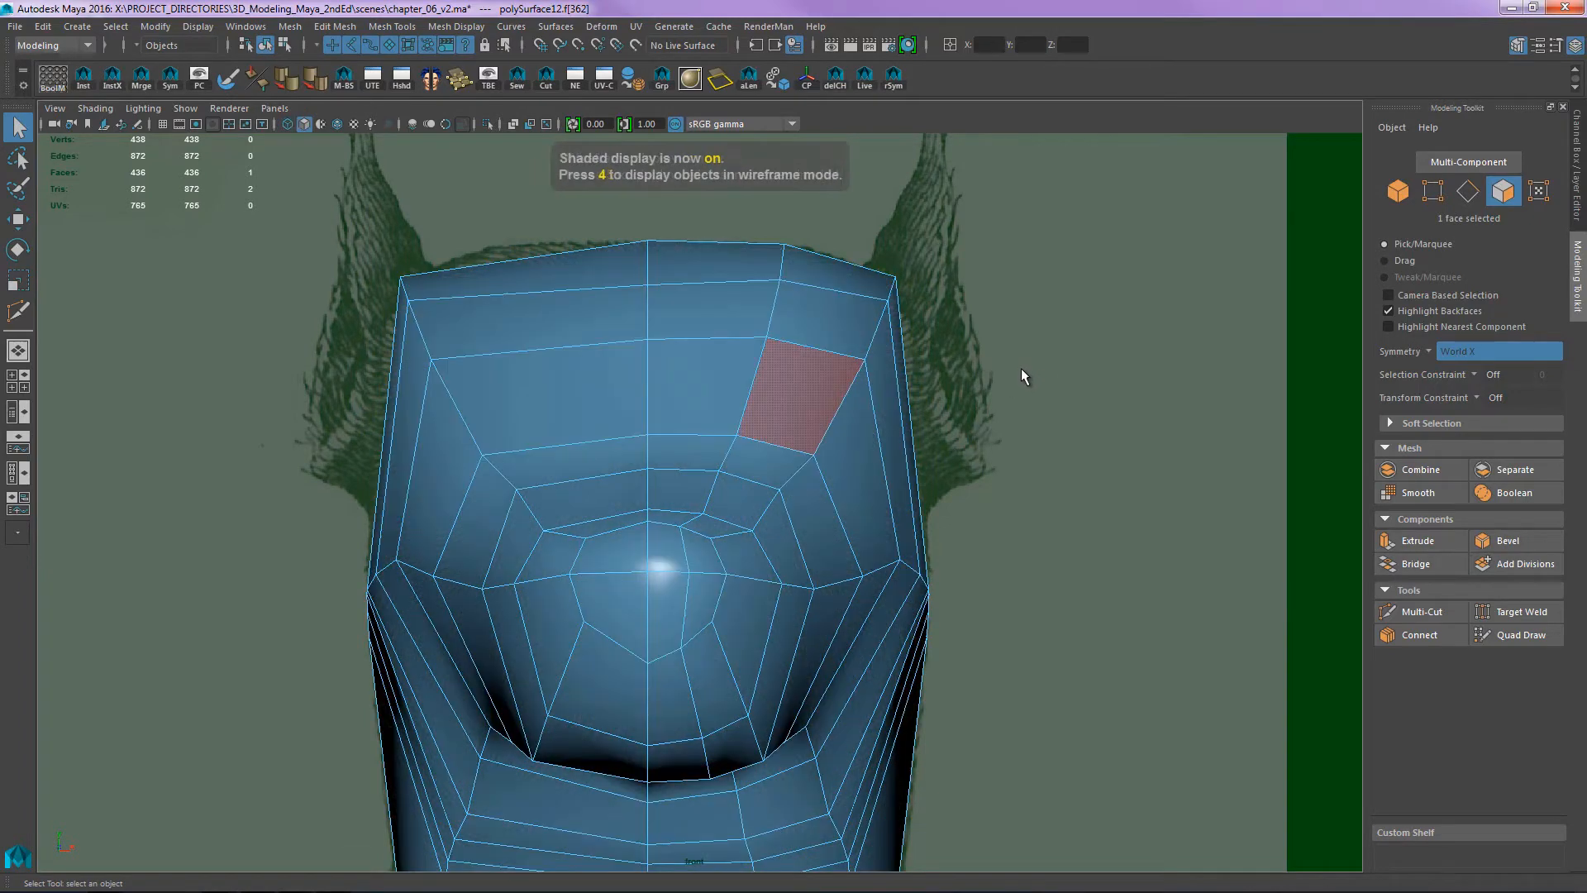
key(4)
key(5)
- Move the brow and inner-eye vertices back and down in the wireframe side view, to frame the circled eye
key(space)
drag(1016, 383, 1079, 379)
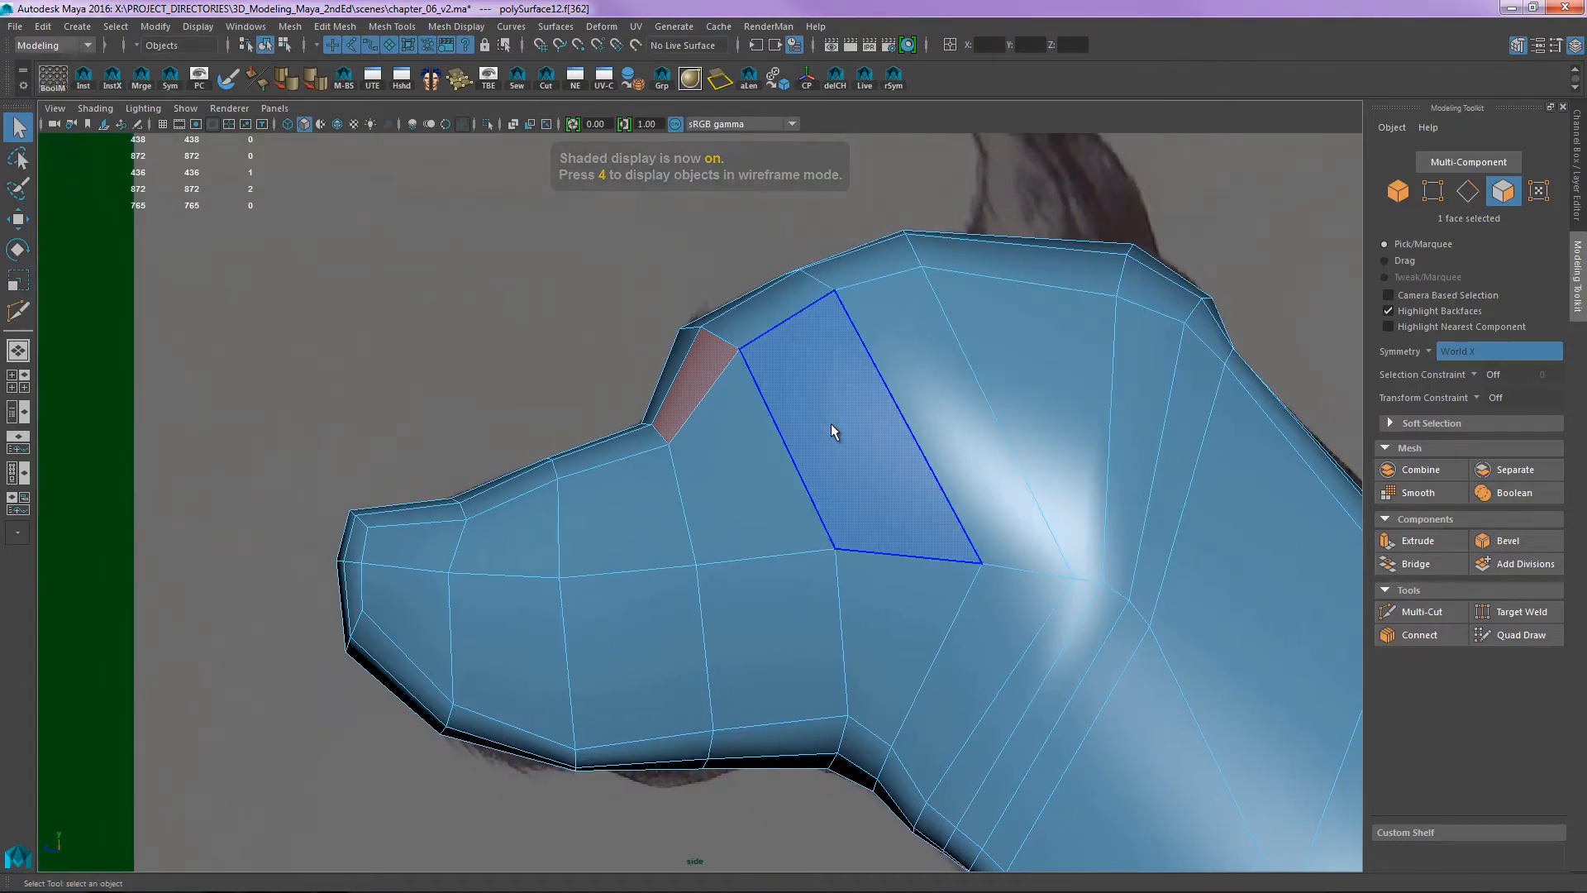
key(4)
key(F9)
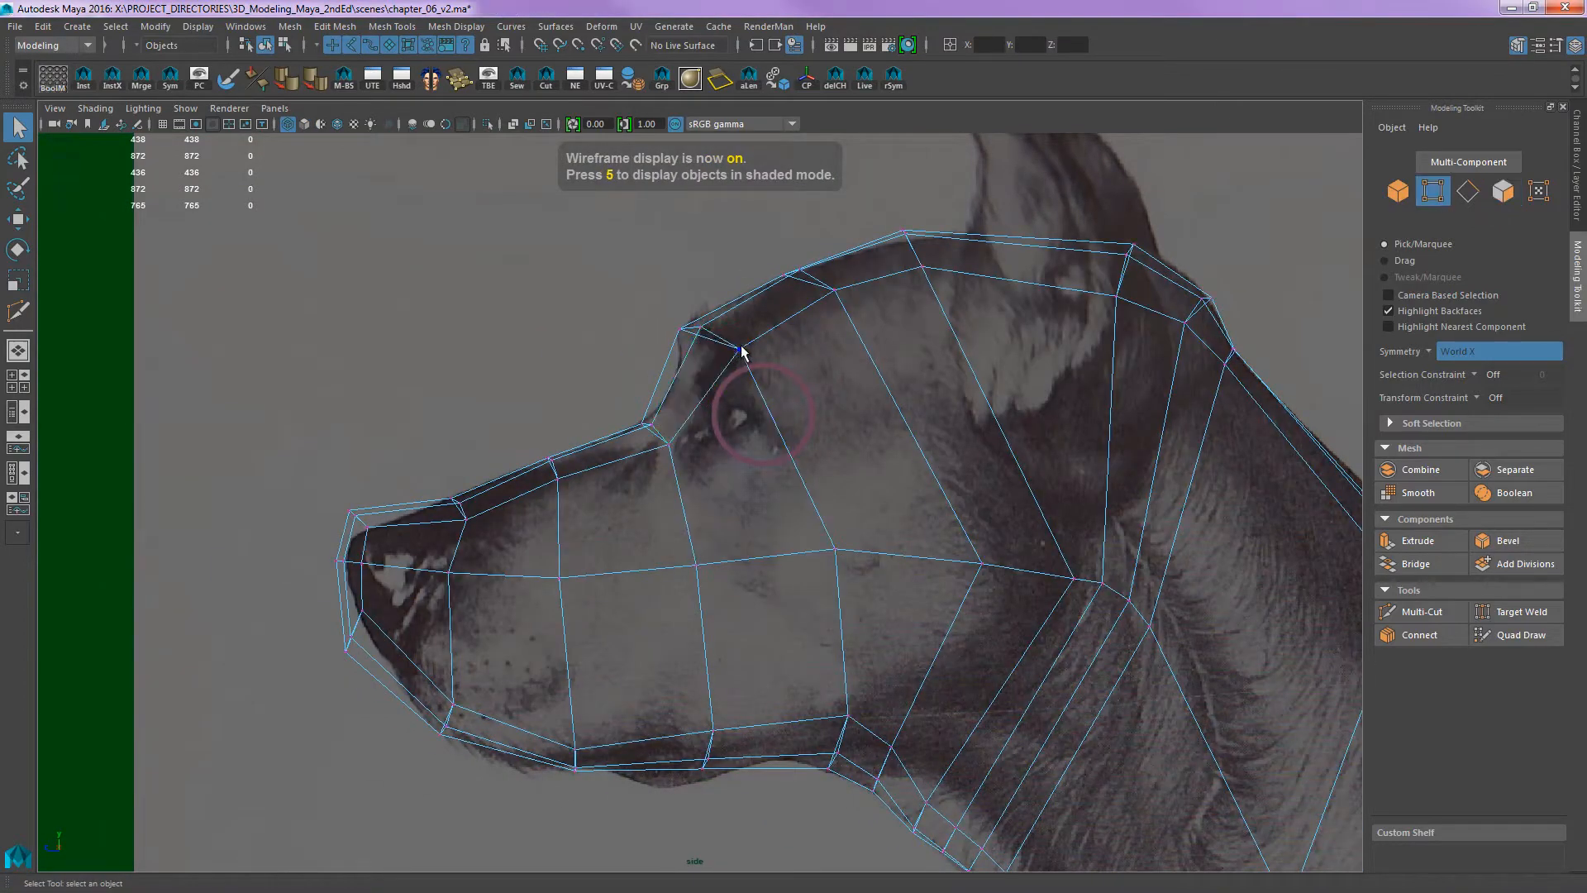
key(6)
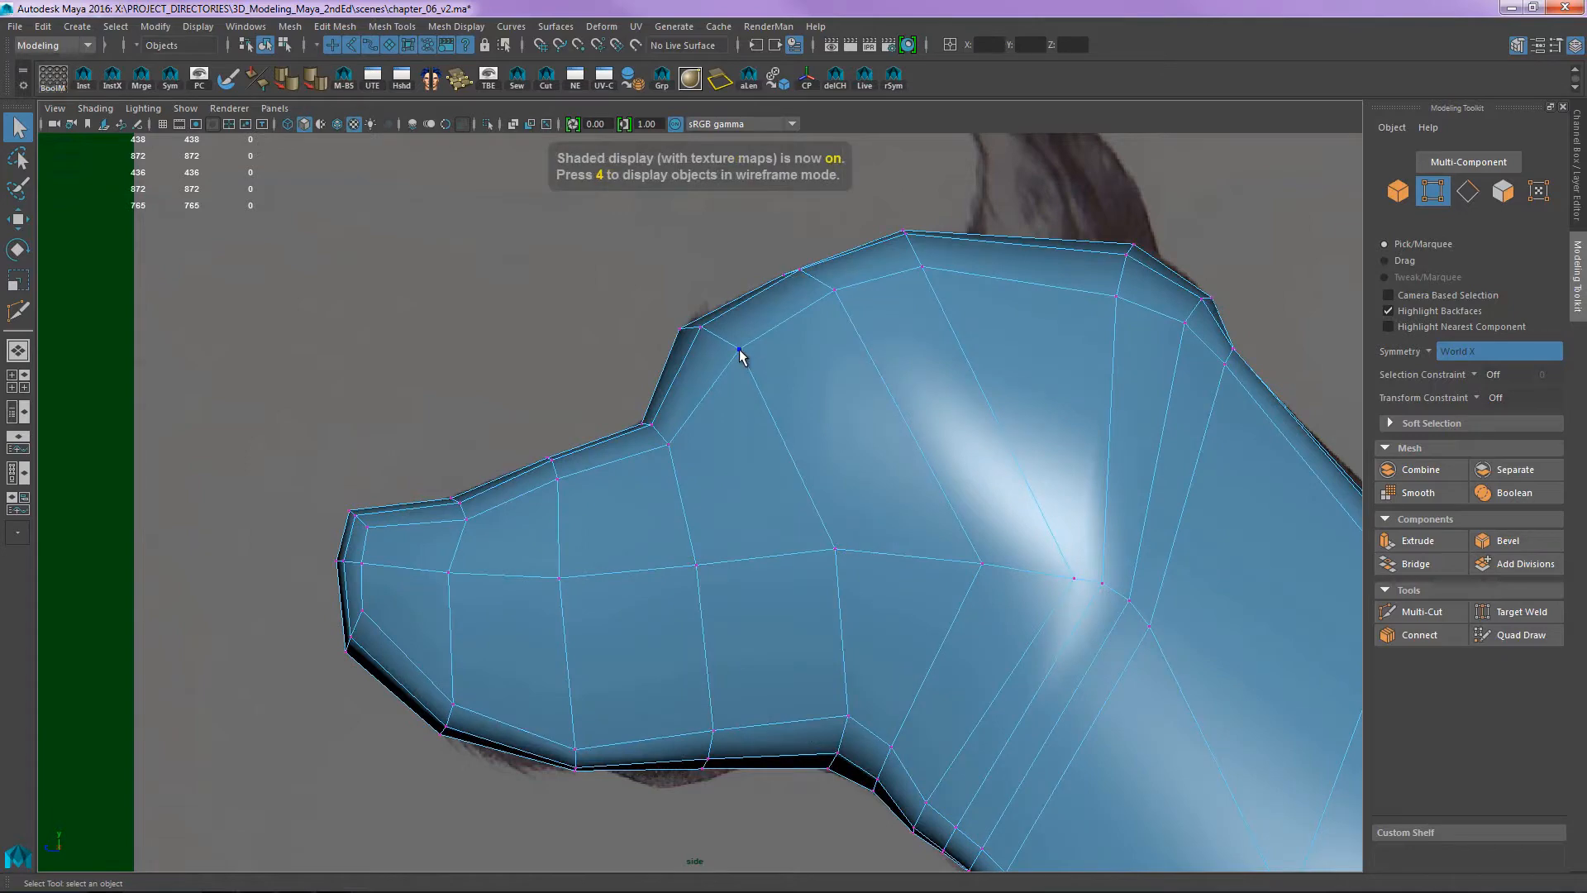
key(4)
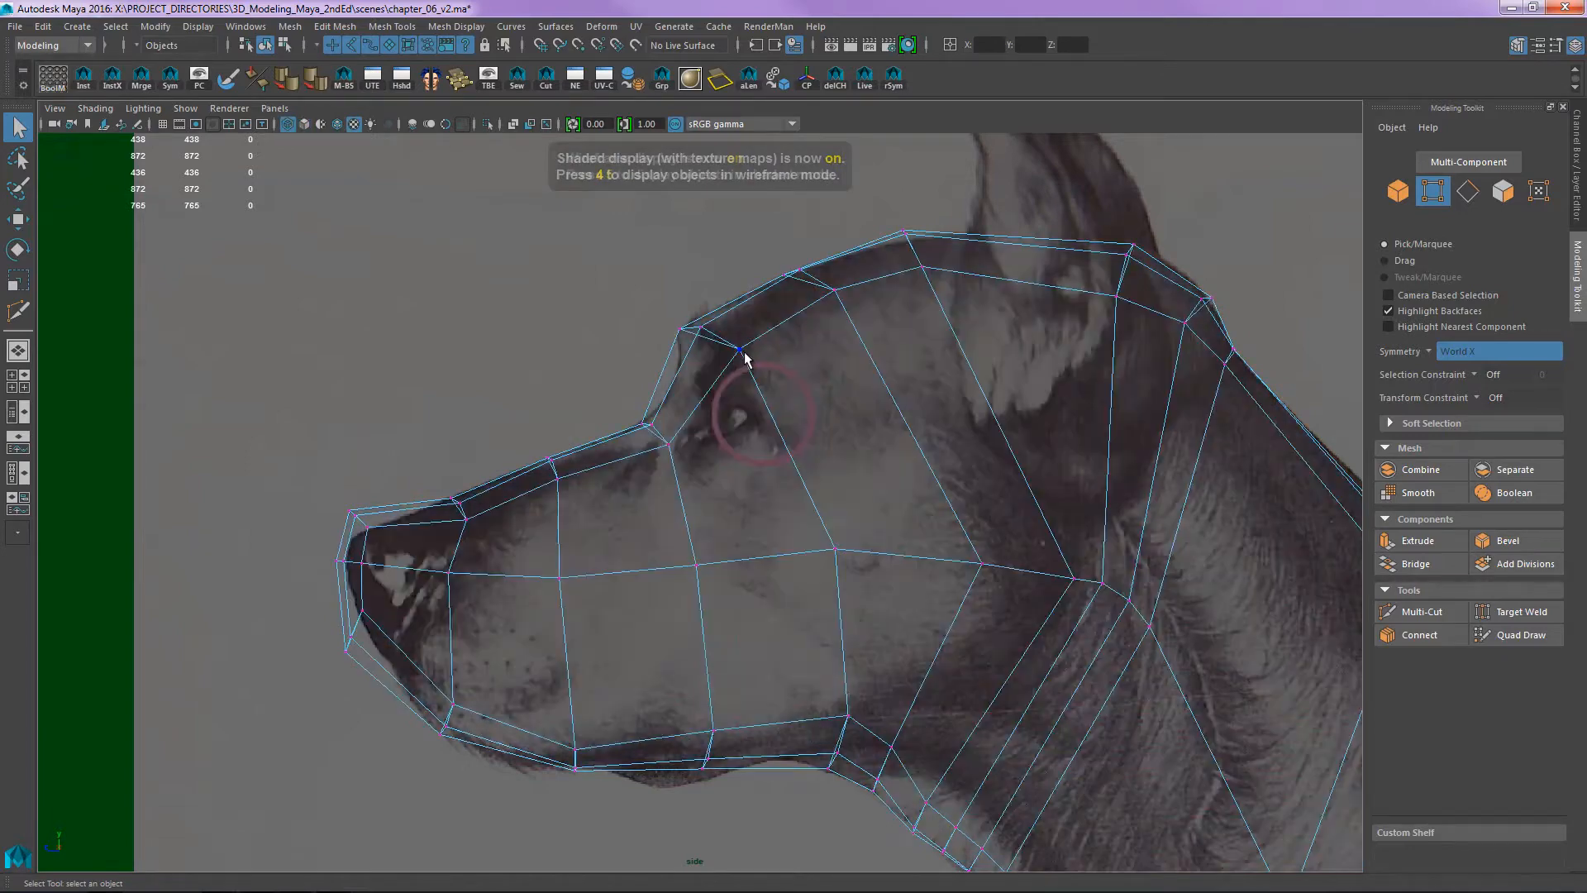
key(w)
click(750, 357)
drag(754, 361, 715, 475)
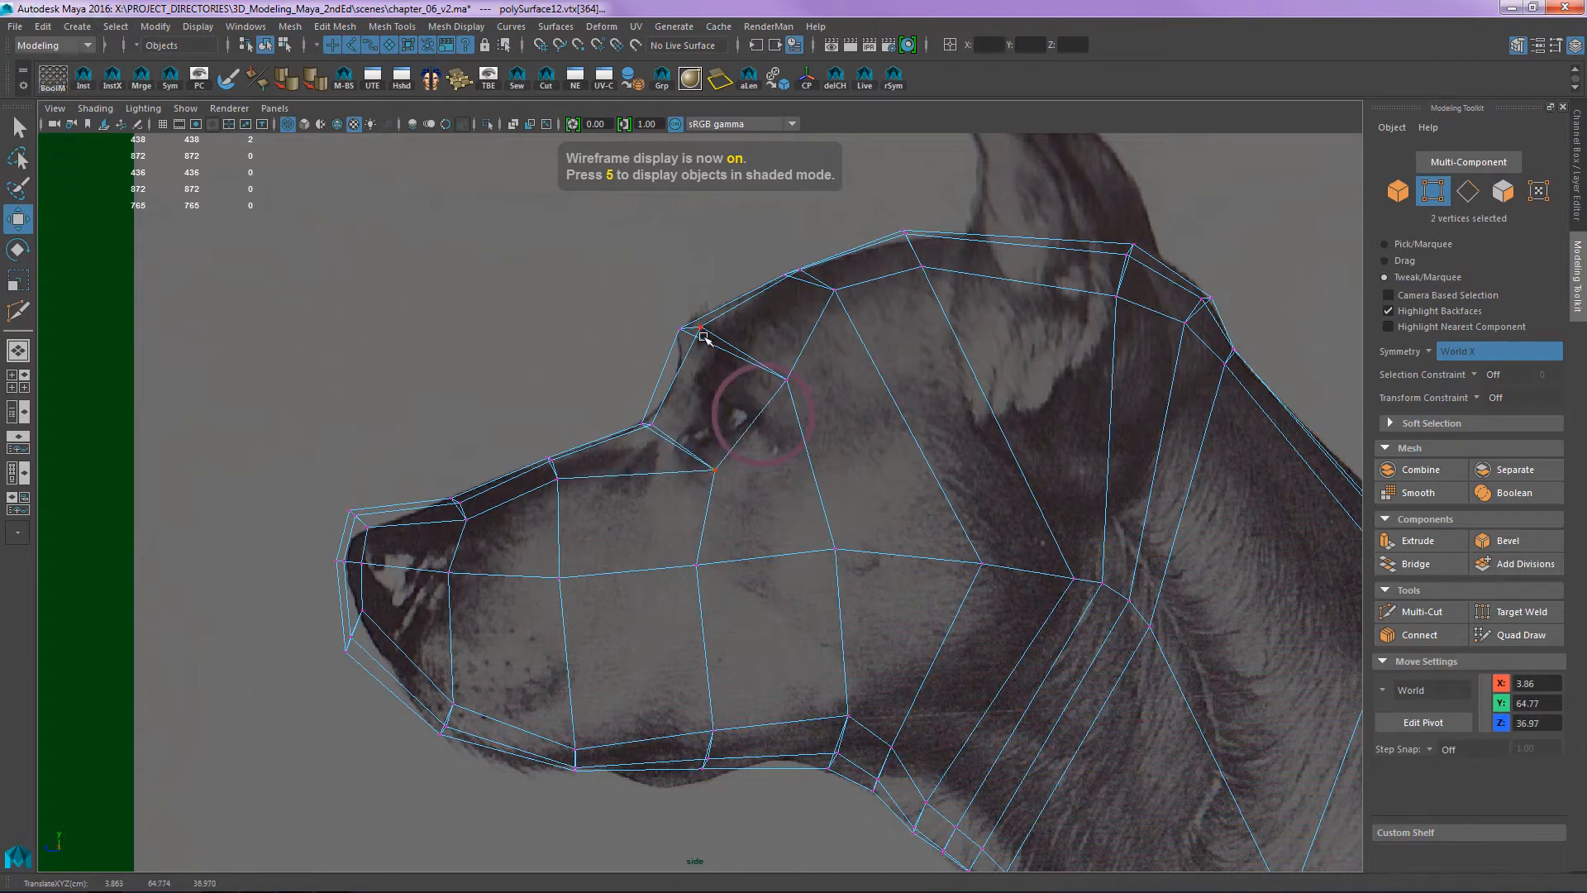
- Adjust the new loop's vertices at the brow and nose bridge, and shift the lower eye vertex slightly back and down
click(651, 423)
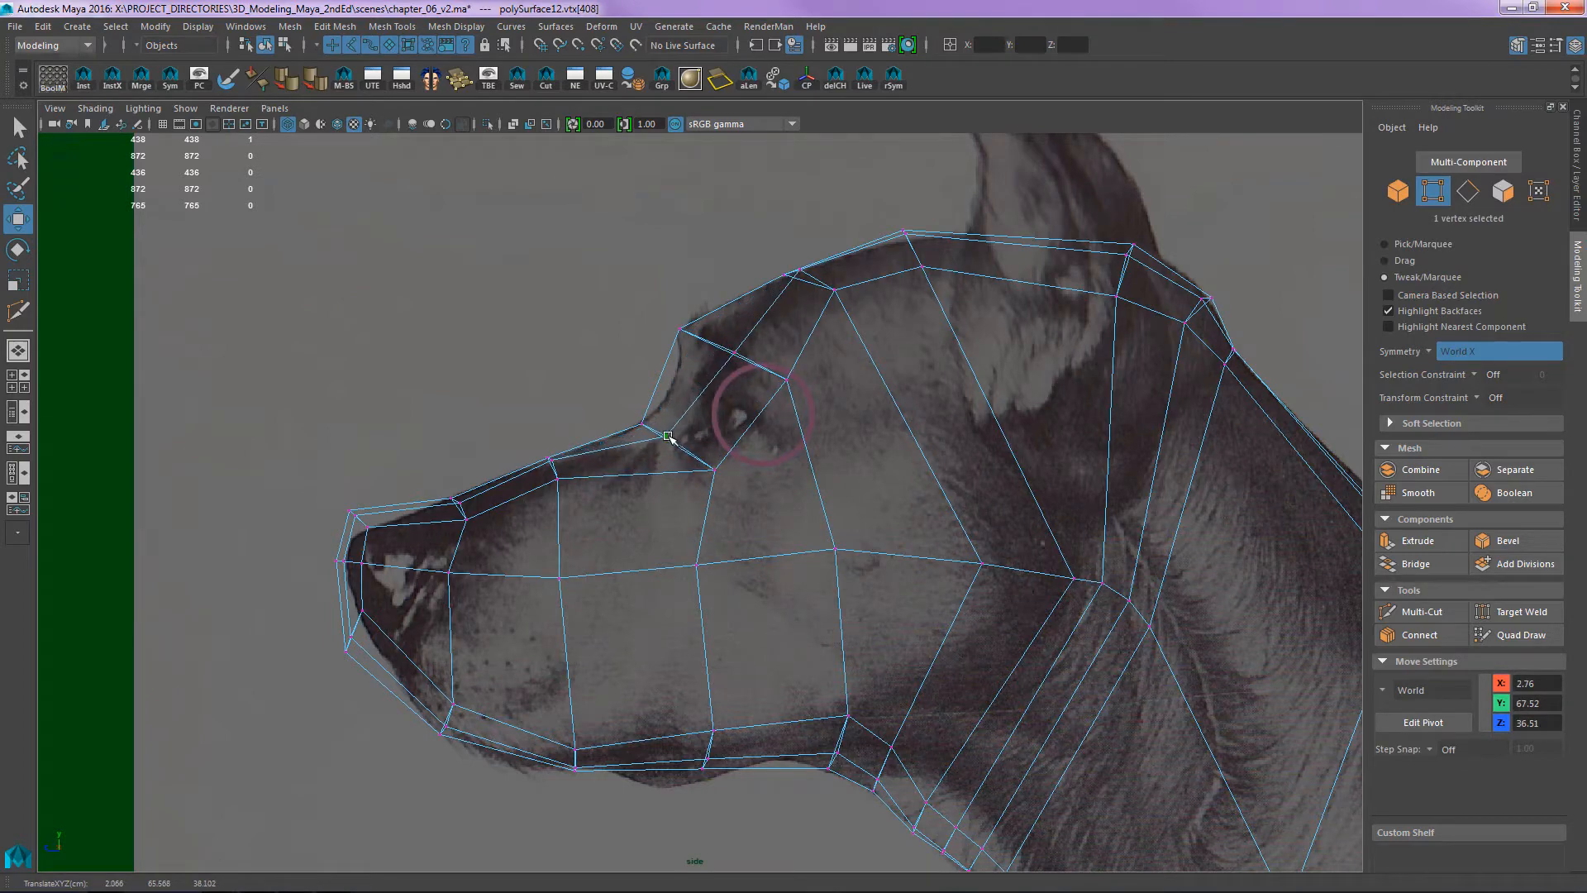
drag(731, 354, 719, 350)
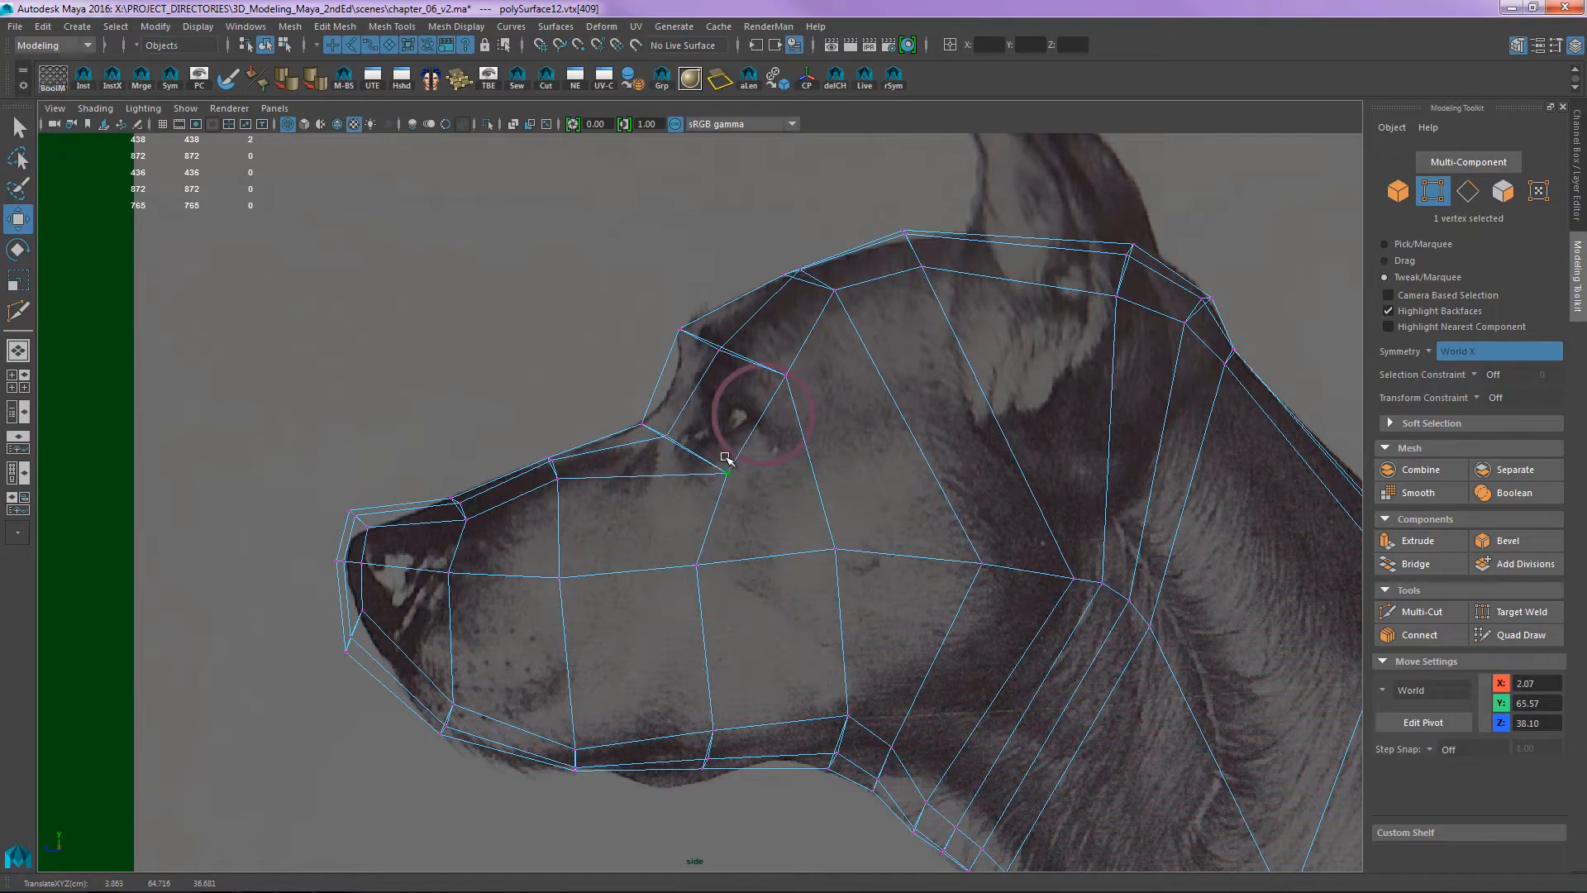
mouse_move(725, 457)
mouse_down()
mouse_move(797, 421)
mouse_move(732, 481)
mouse_up()
- Select the reshaped eye-area face in the shaded front view
key(space)
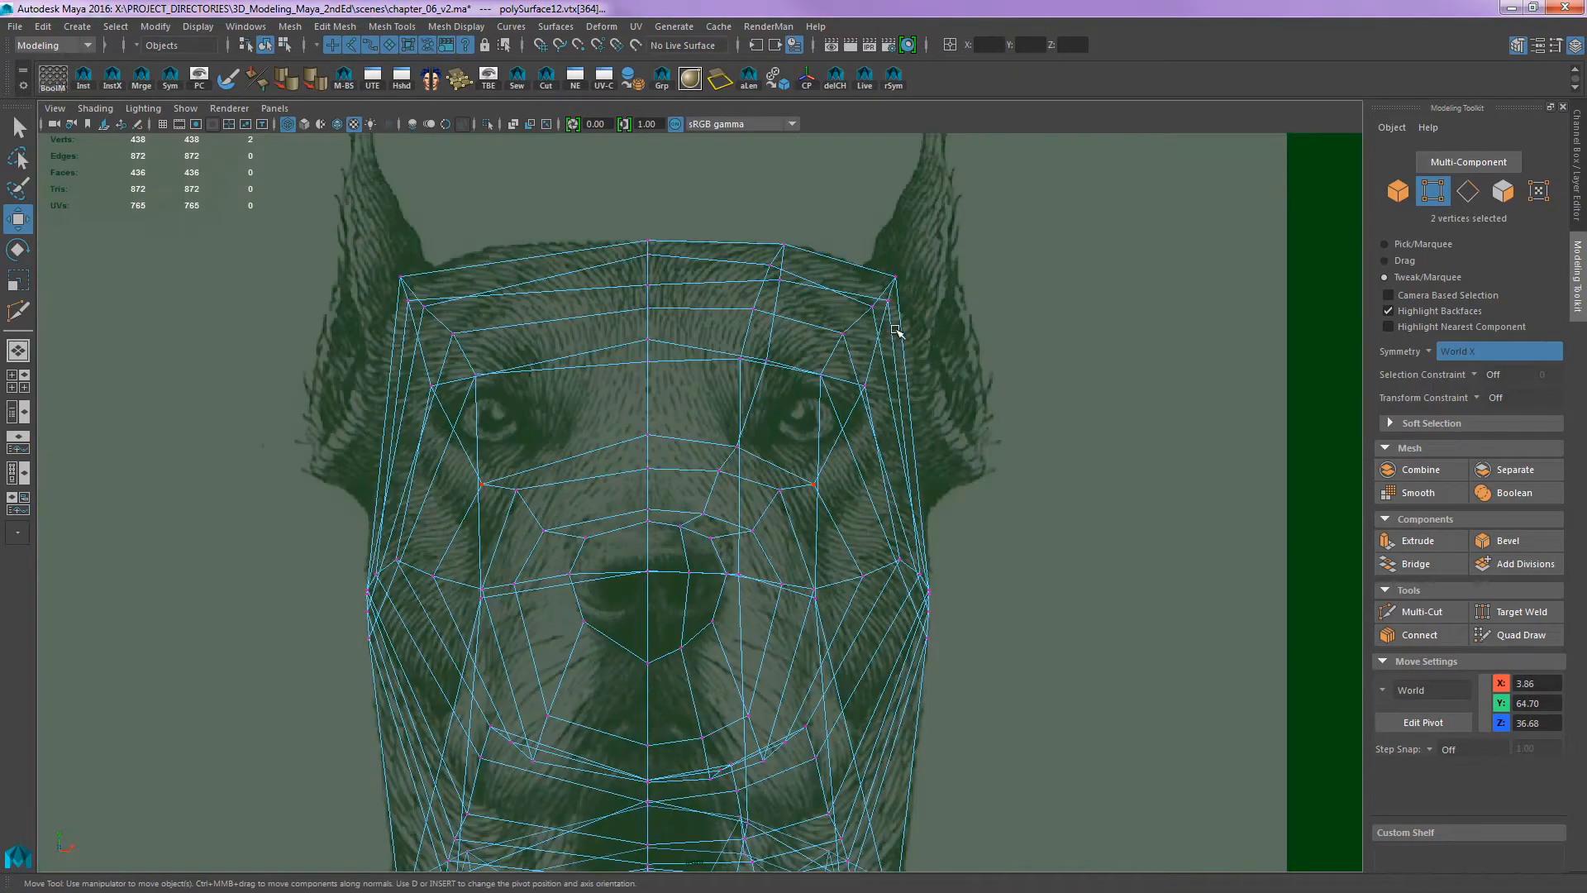
scroll(897, 331, up, 2)
key(5)
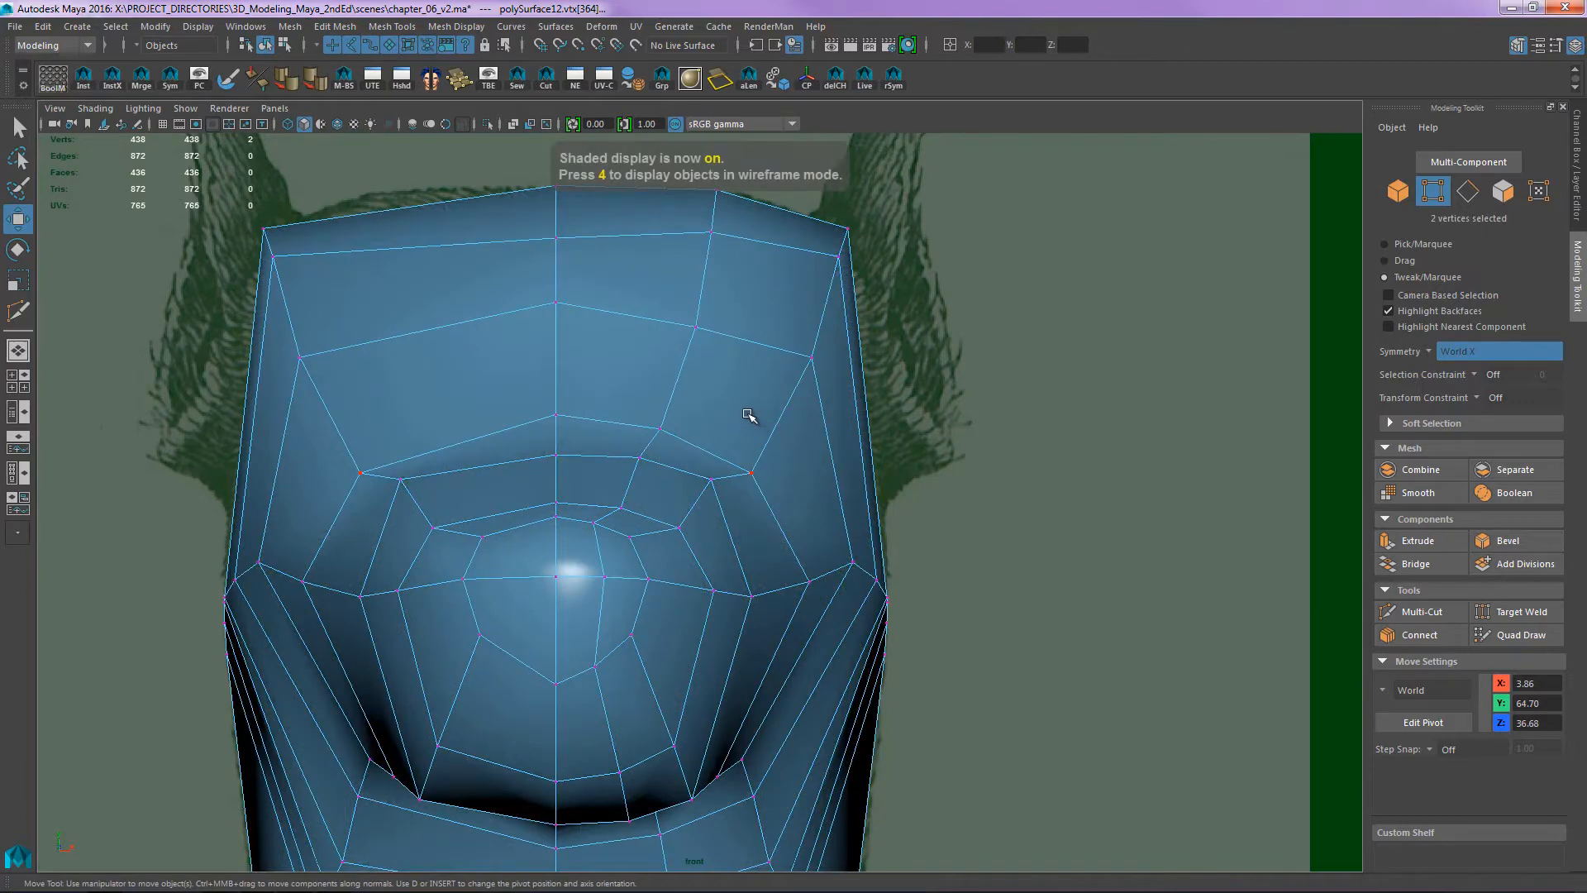
click(742, 410)
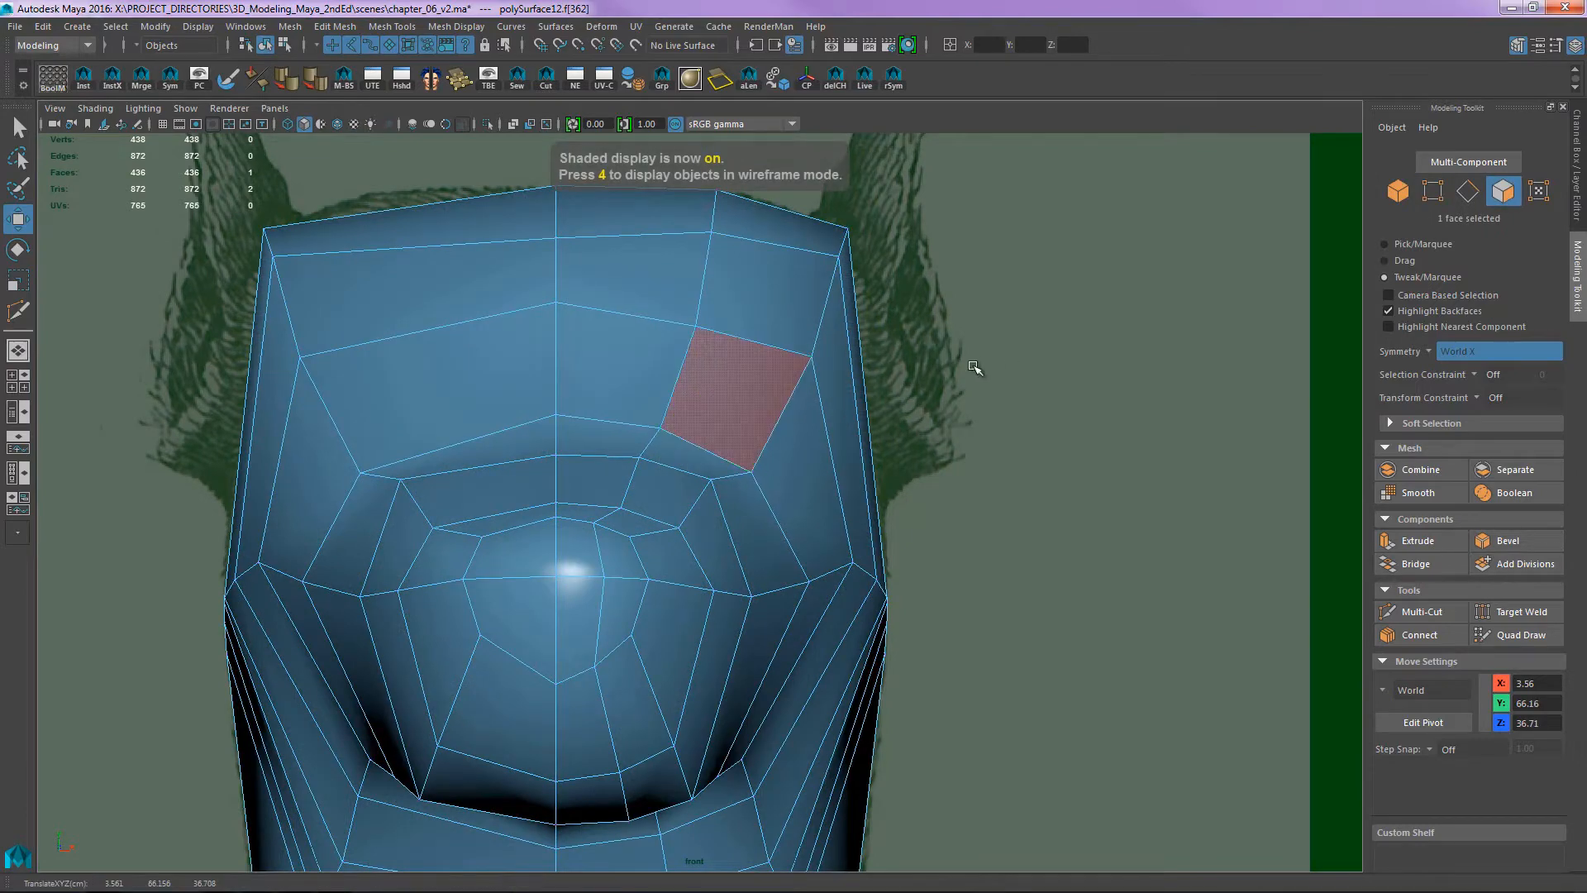
- Select the full centre-line edge loop of the dog and run the rSym script to mirror the mesh across it
key(4)
key(space)
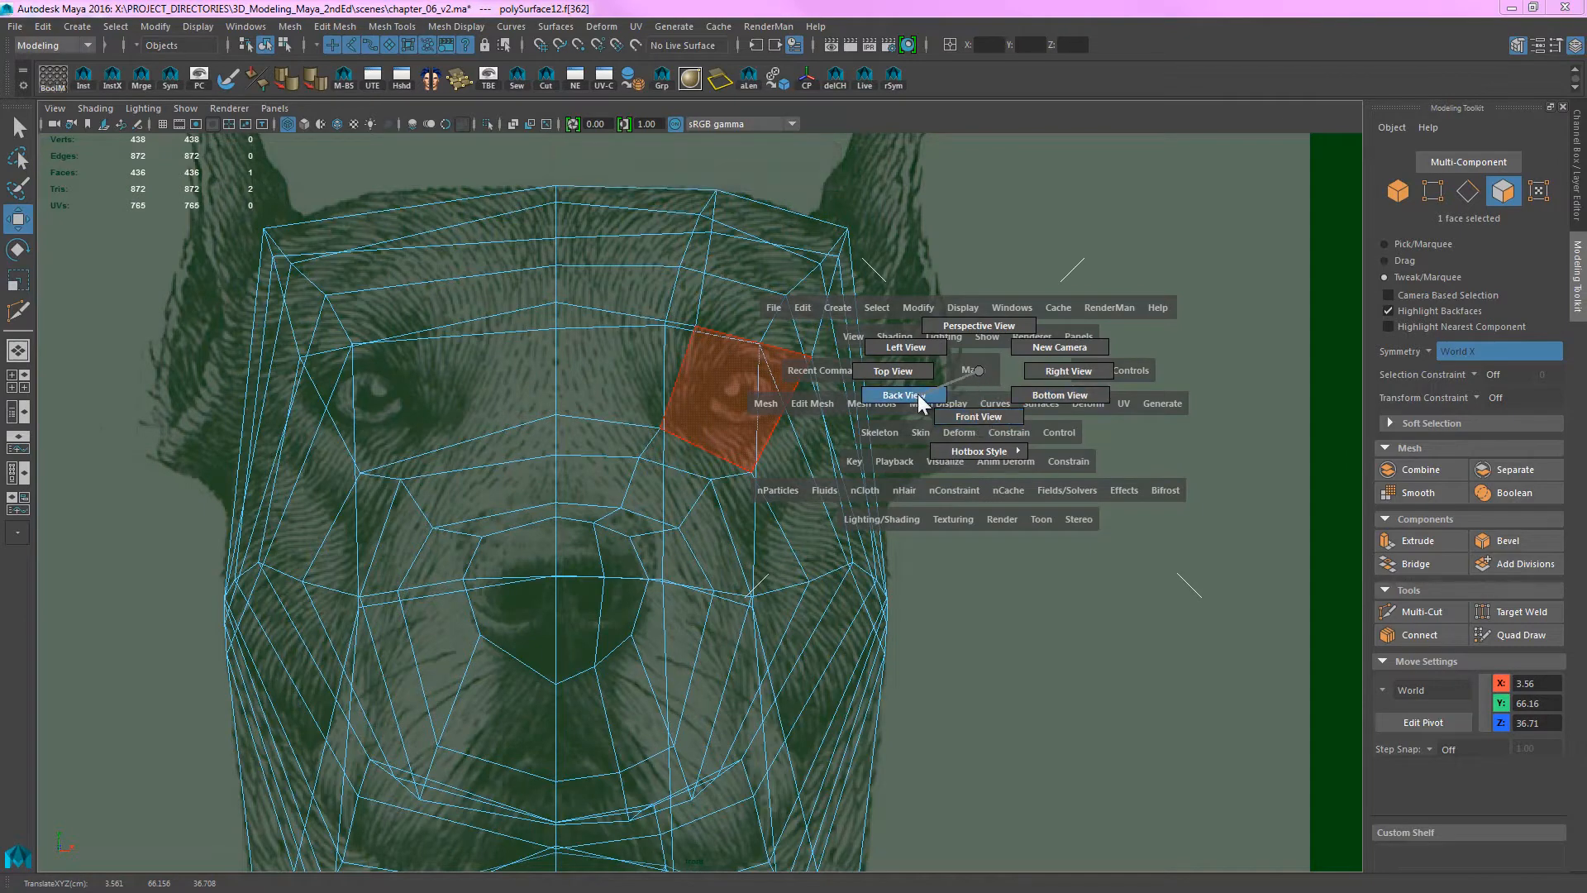
drag(920, 399, 1028, 373)
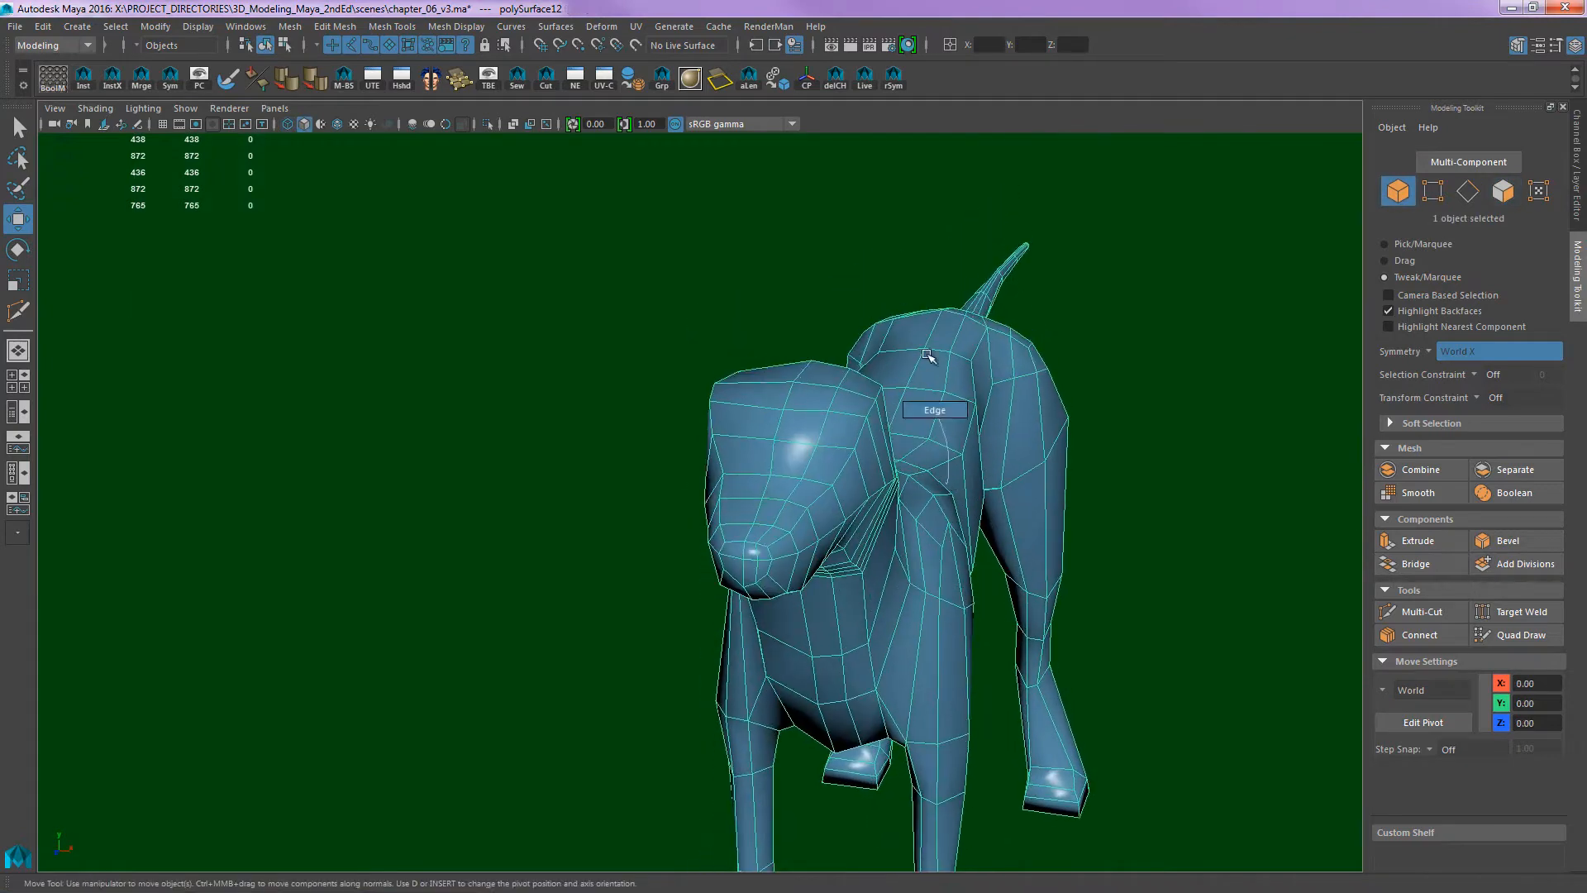
alt+drag(928, 355, 967, 429)
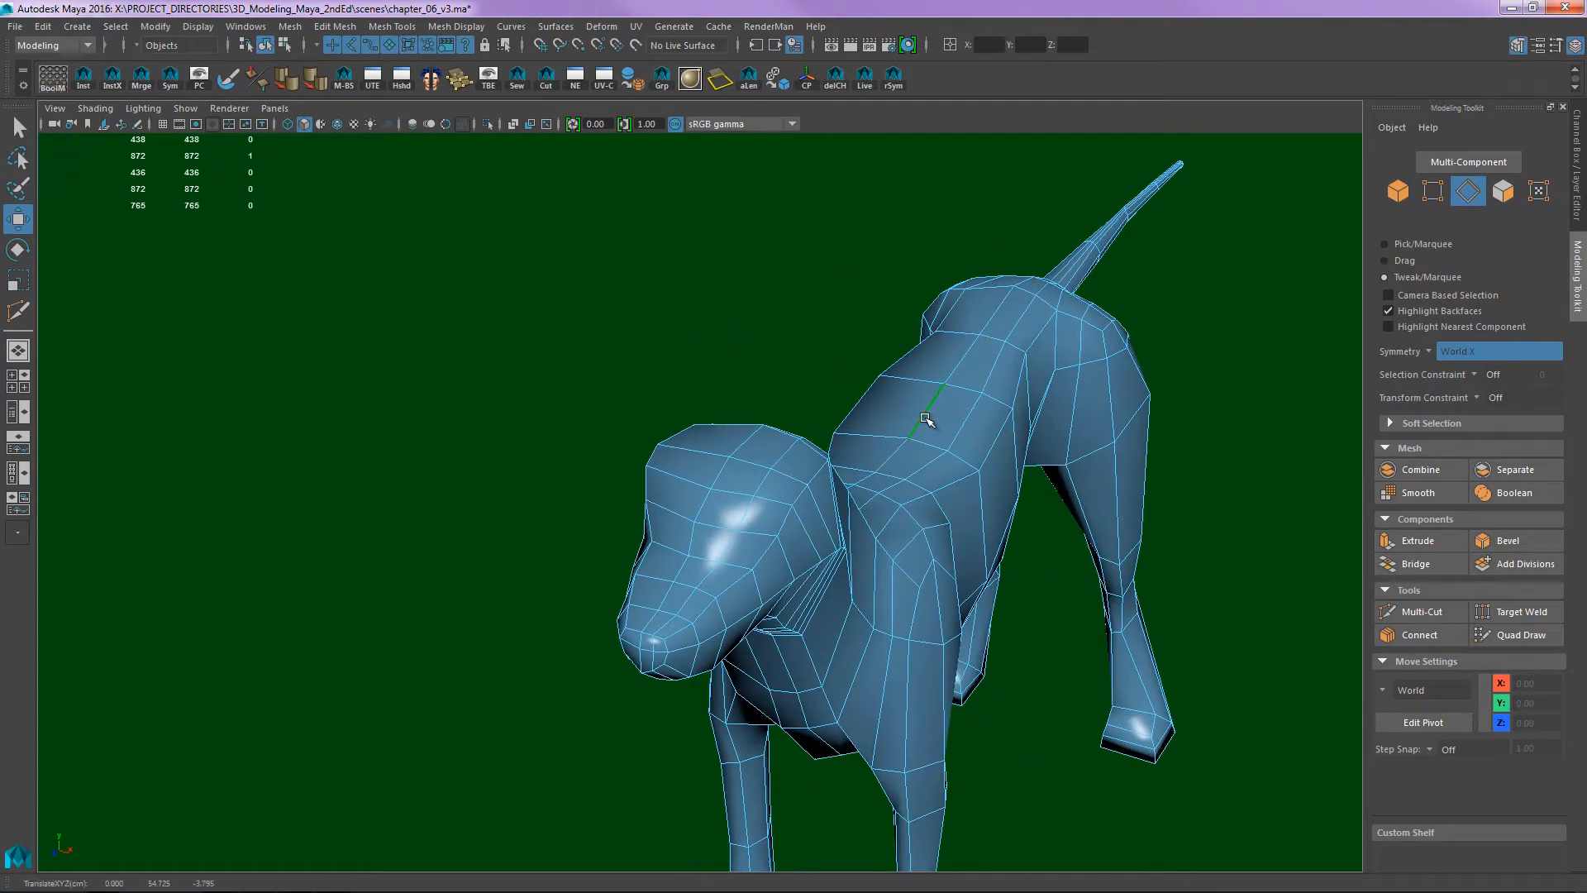
double_click(928, 420)
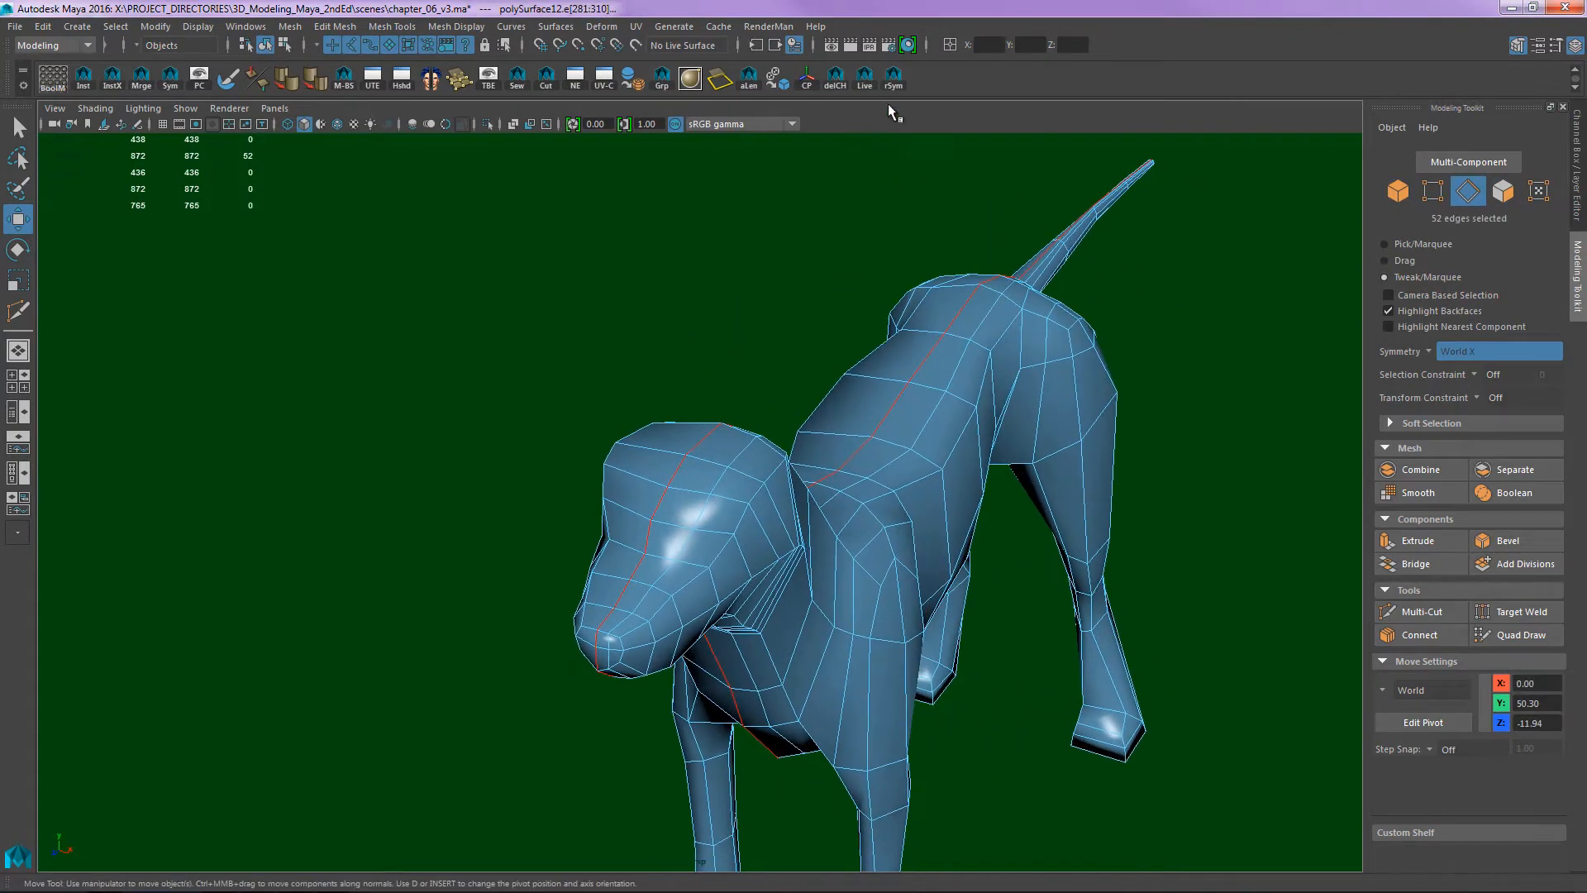
click(892, 79)
- Deselect the mirrored dog and examine its shaded head and body from several angles in the perspective view
alt+drag(1164, 438, 1074, 392)
key(q)
click(1171, 286)
alt+middle_drag(1028, 449, 867, 367)
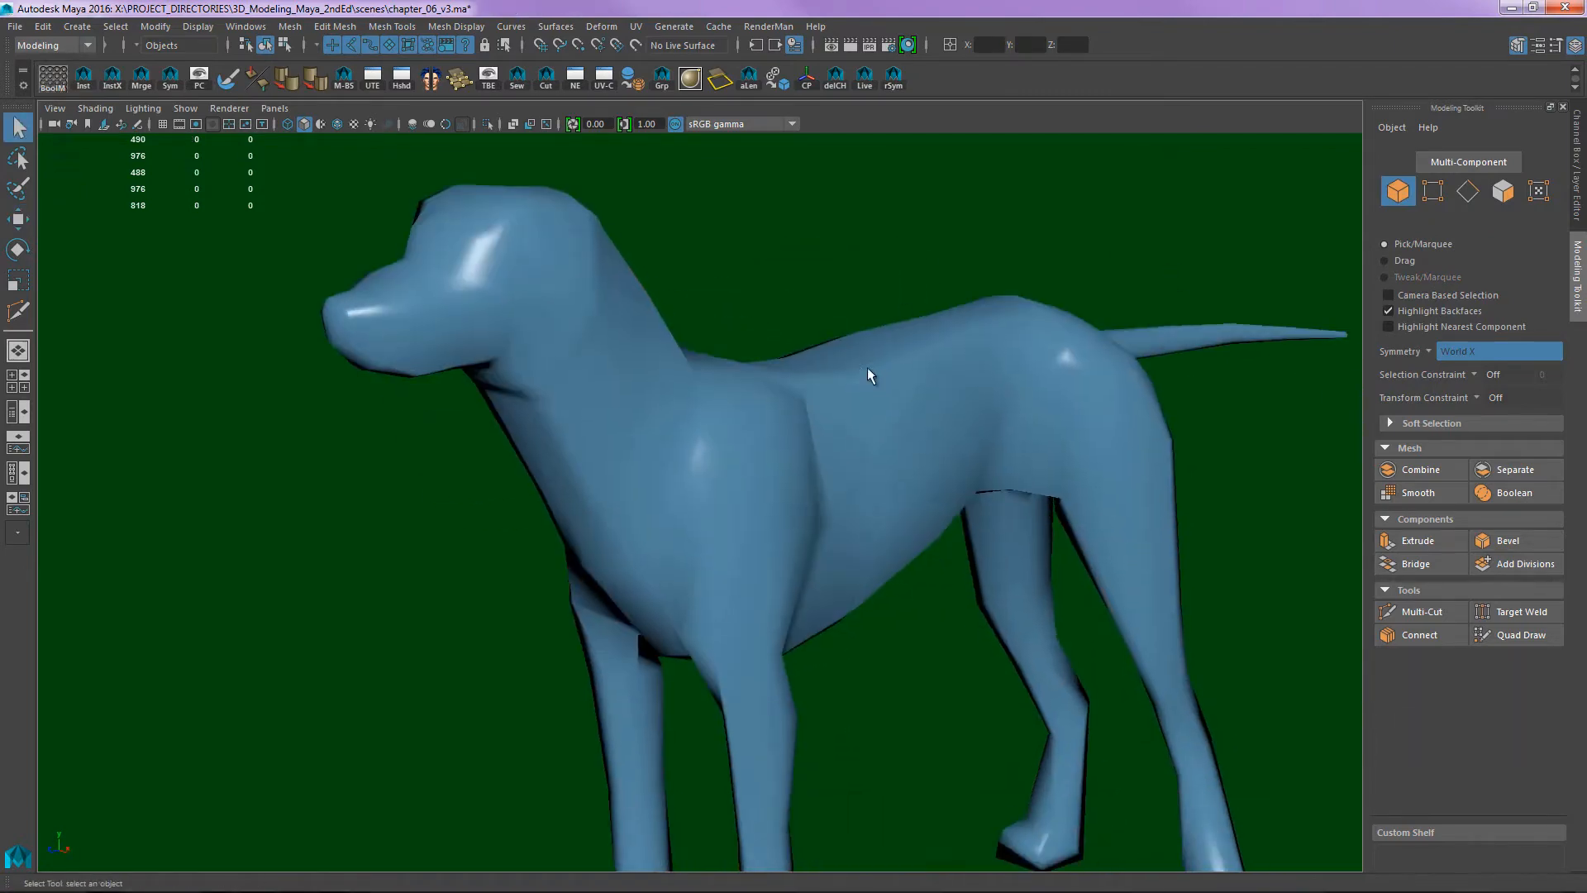
alt+drag(603, 285, 533, 269)
alt+middle_drag(629, 306, 726, 342)
alt+right_drag(725, 342, 727, 342)
alt+drag(728, 343, 950, 421)
- Select the dog mesh and show its head in wireframe over the side reference drawing
click(1064, 420)
alt+drag(1069, 425, 1062, 459)
key(space)
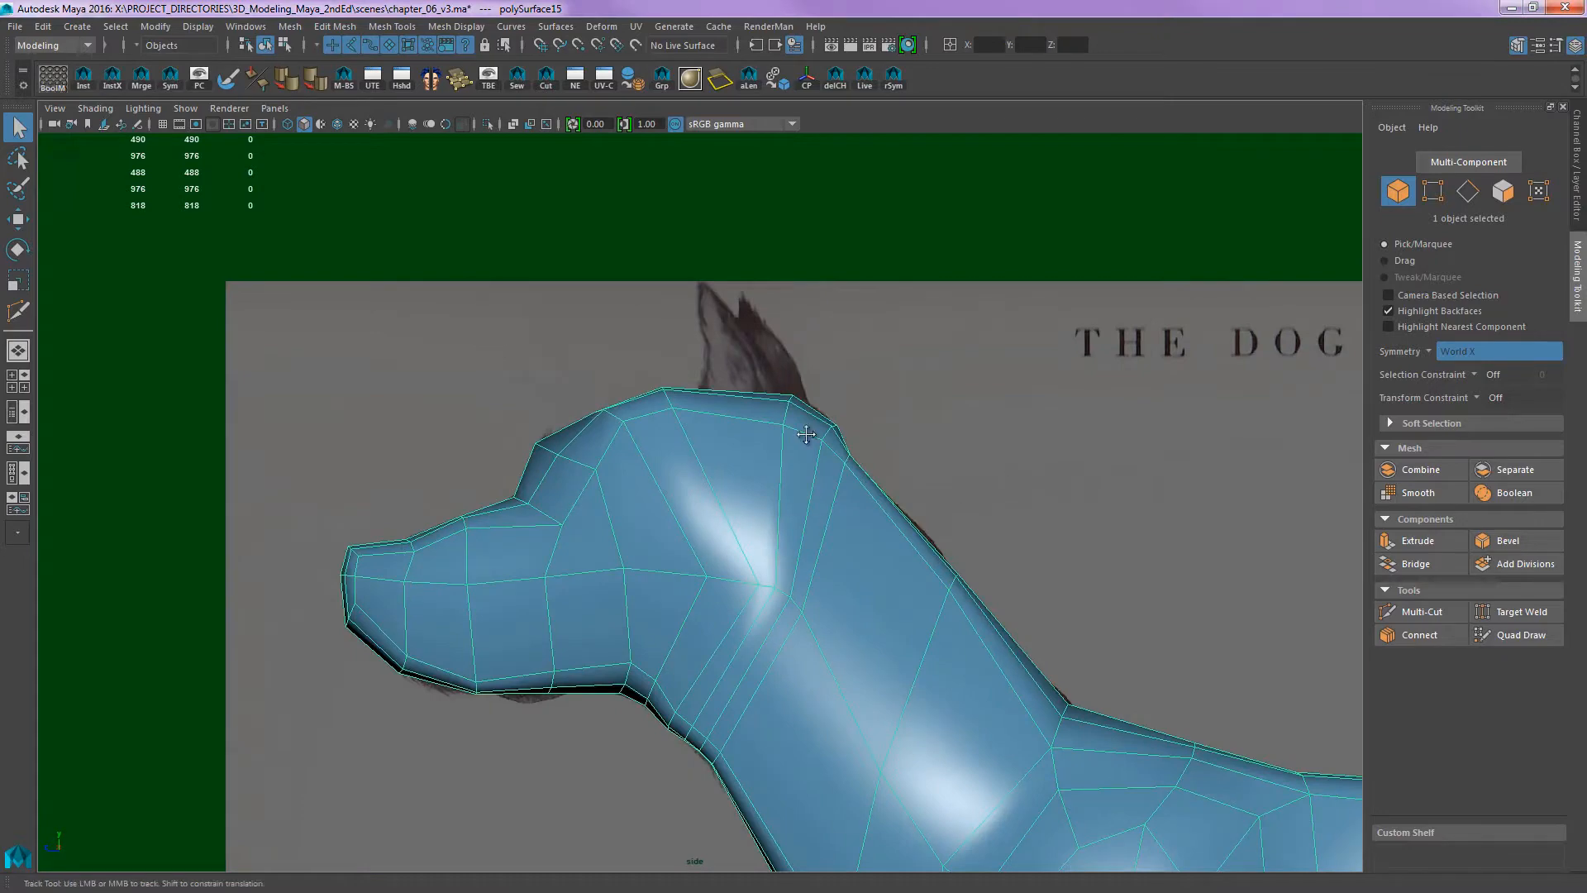
alt+middle_drag(806, 434, 884, 275)
alt+right_drag(884, 275, 1019, 412)
alt+middle_drag(1019, 412, 908, 494)
key(space)
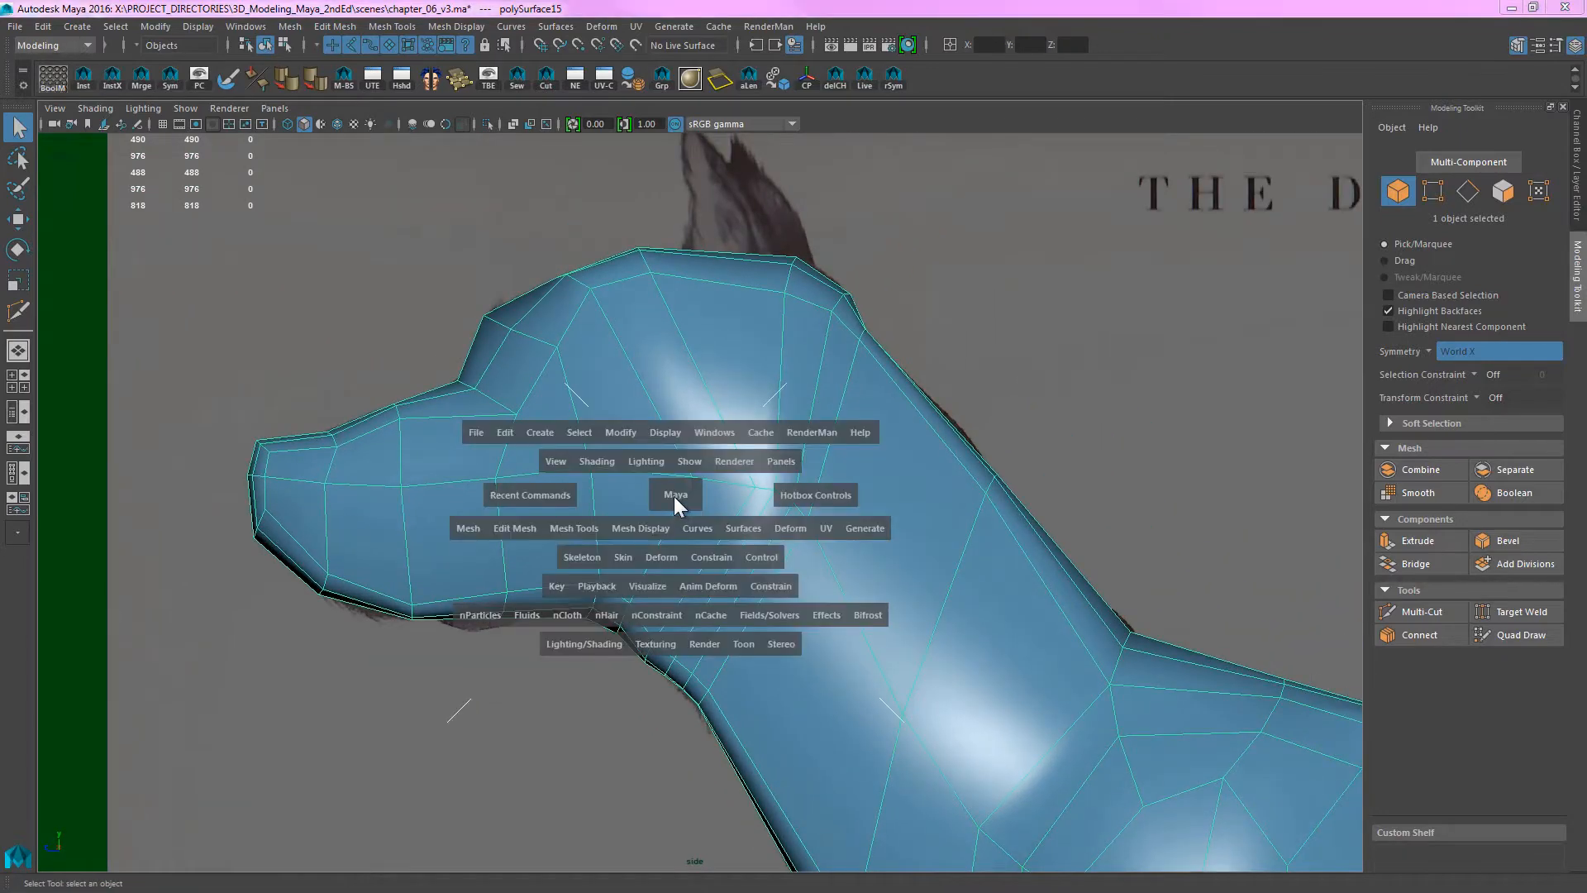
click(673, 496)
key(4)
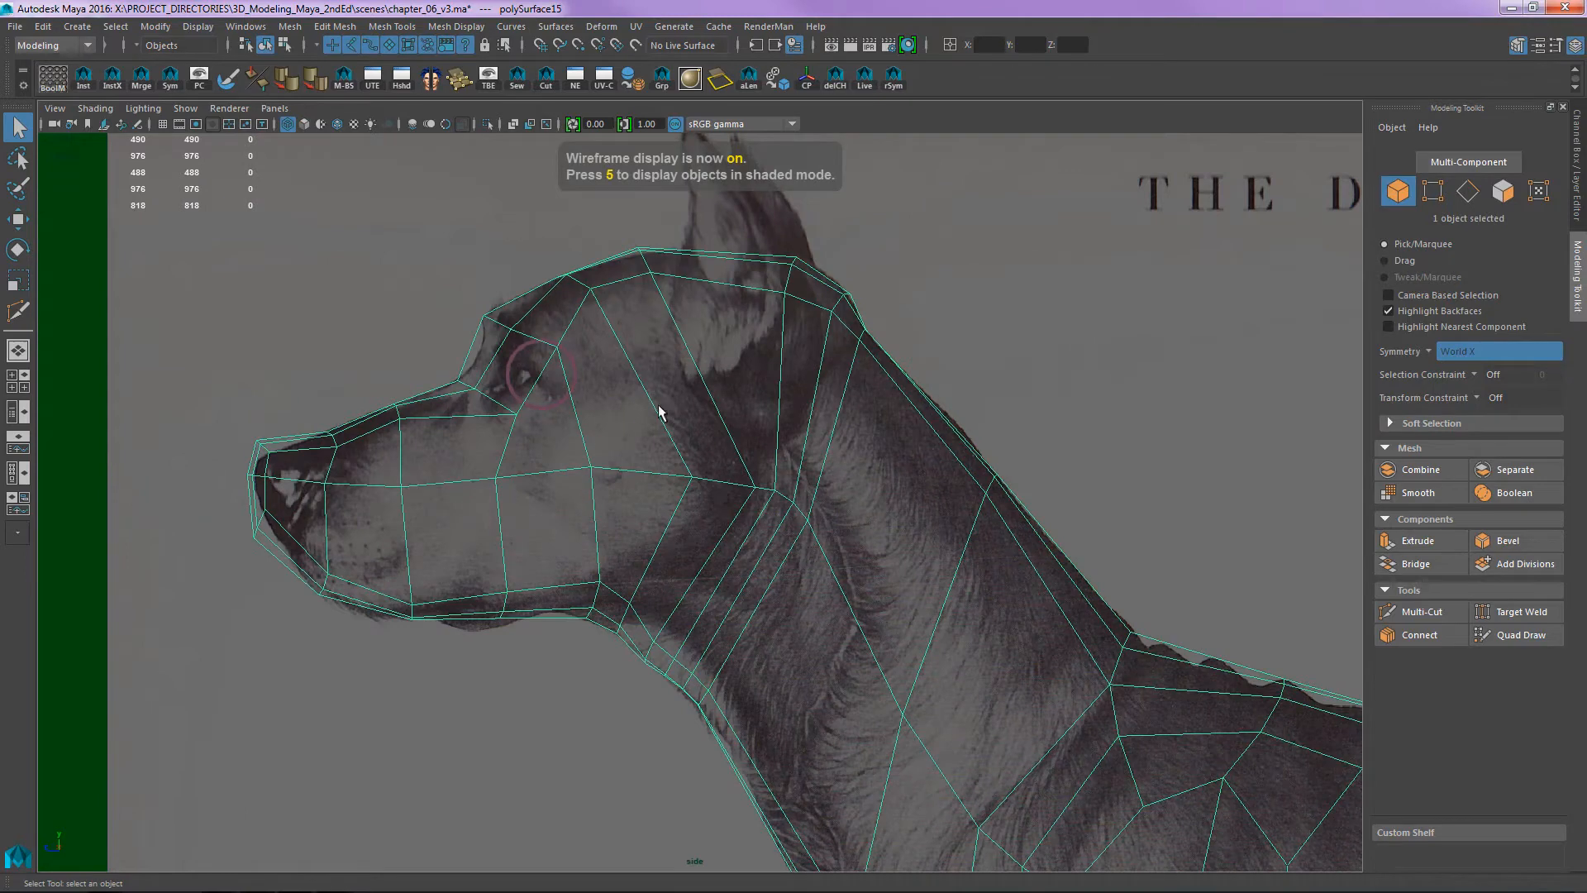
- Select the rear cheek vertex and move it slightly outward in the front view, towards the cheek outline of the drawing
key(F9)
click(691, 488)
key(space)
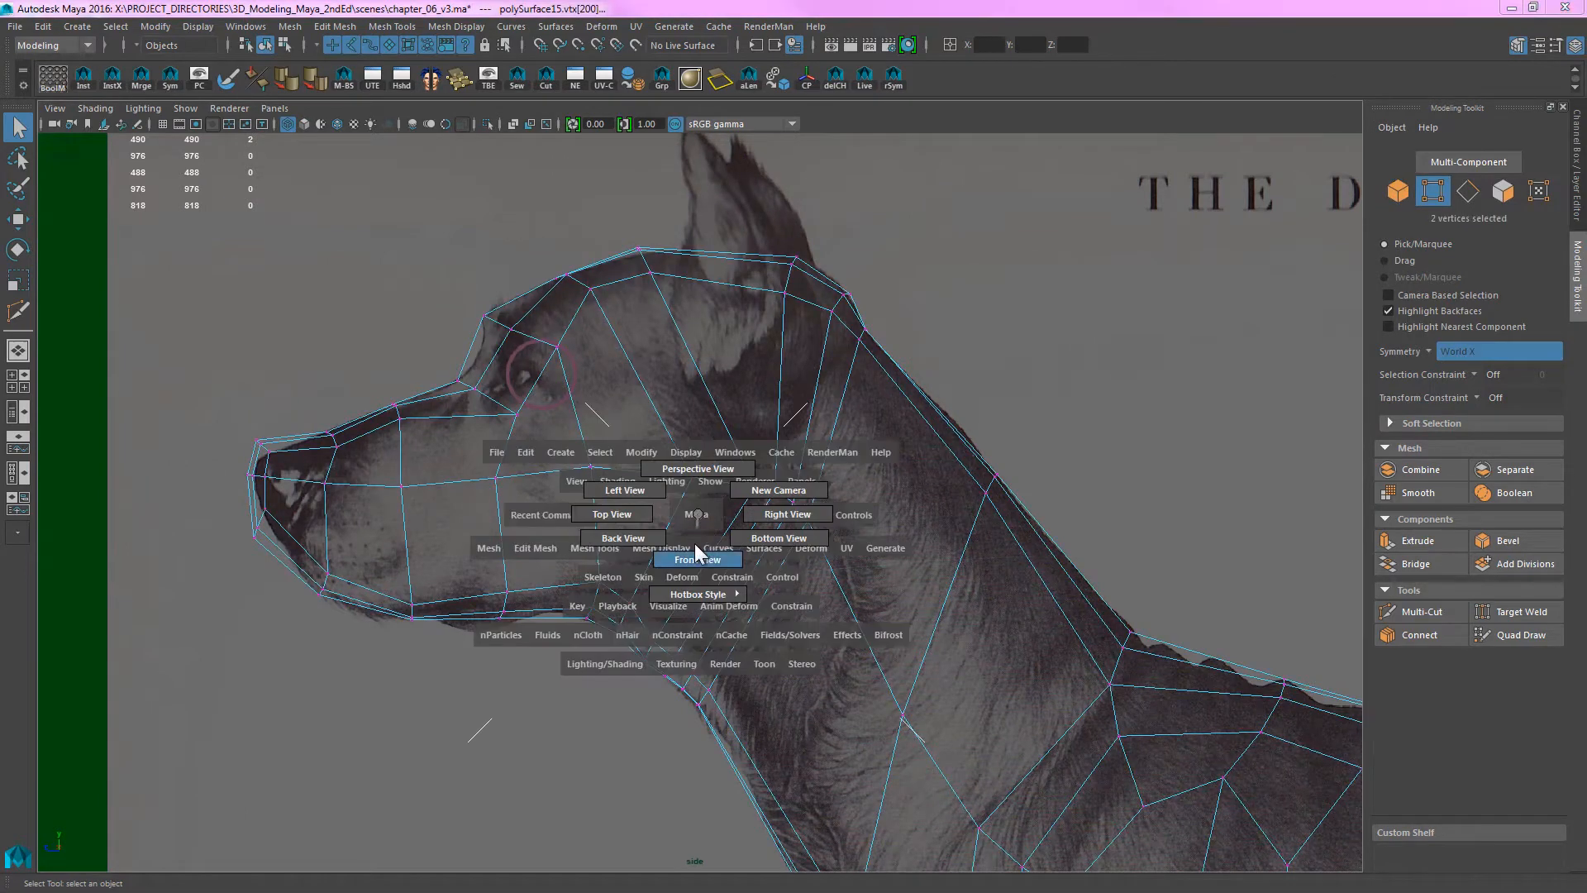
drag(694, 543, 697, 555)
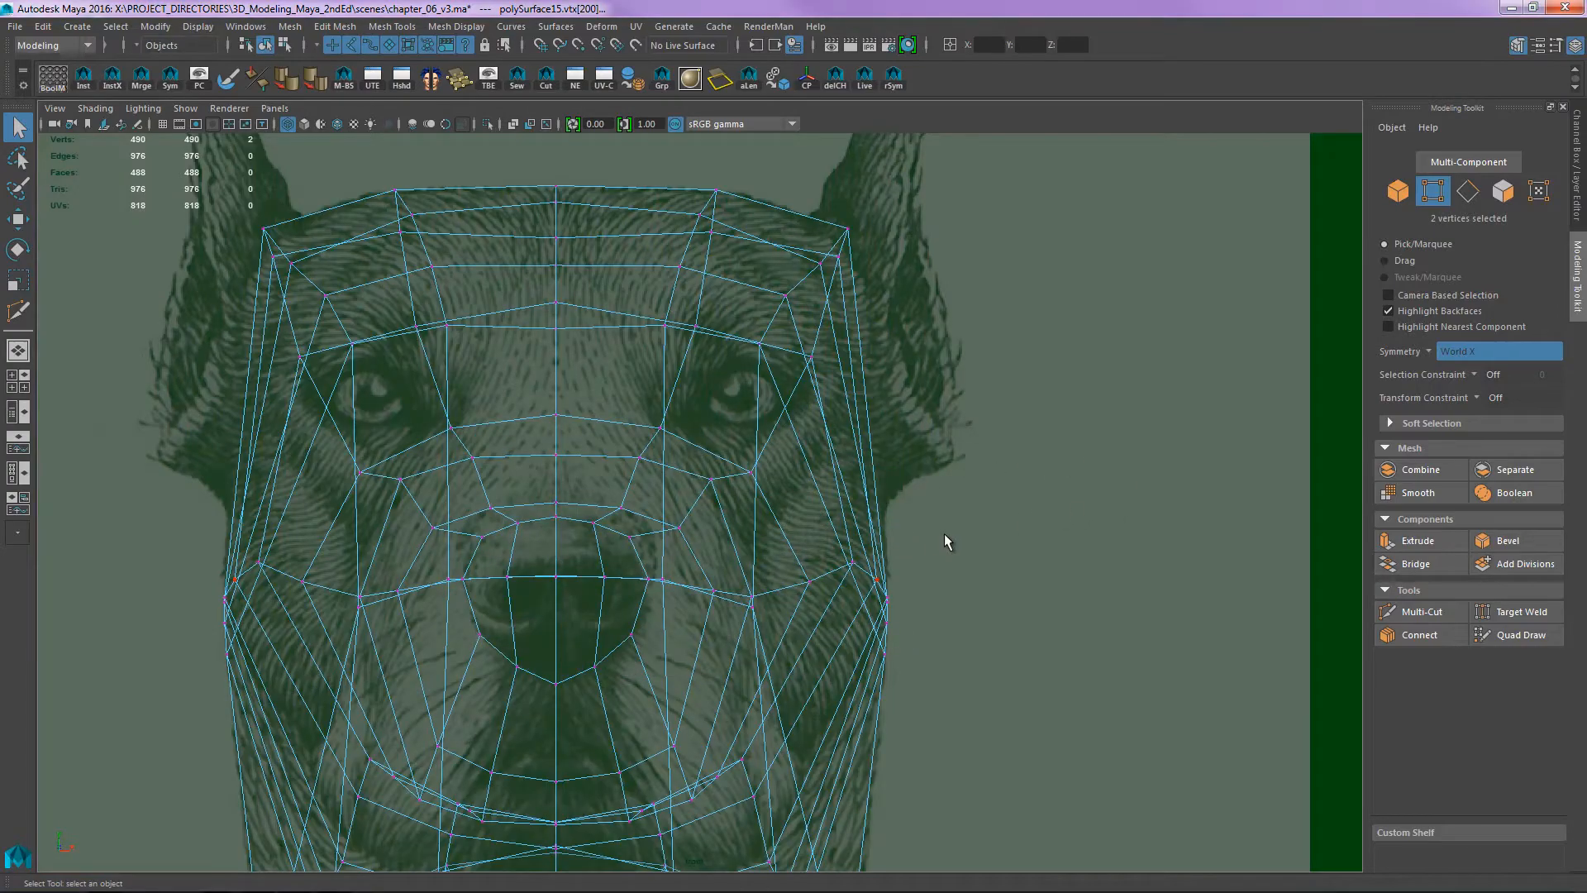
key(w)
drag(879, 579, 890, 577)
scroll(825, 344, up, 5)
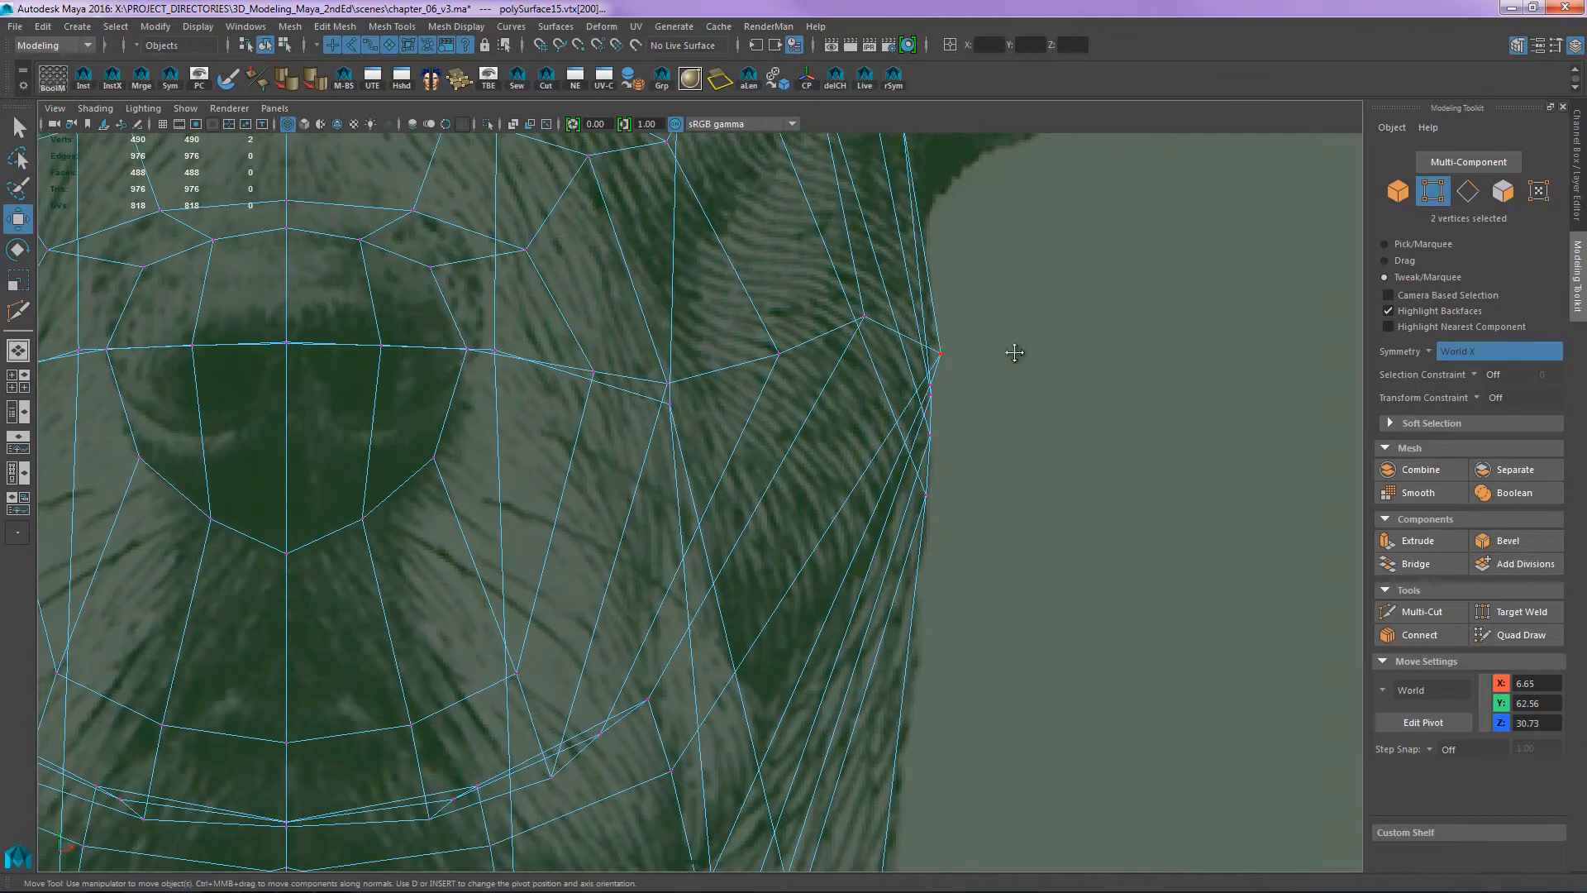
alt+middle_drag(1014, 353, 965, 387)
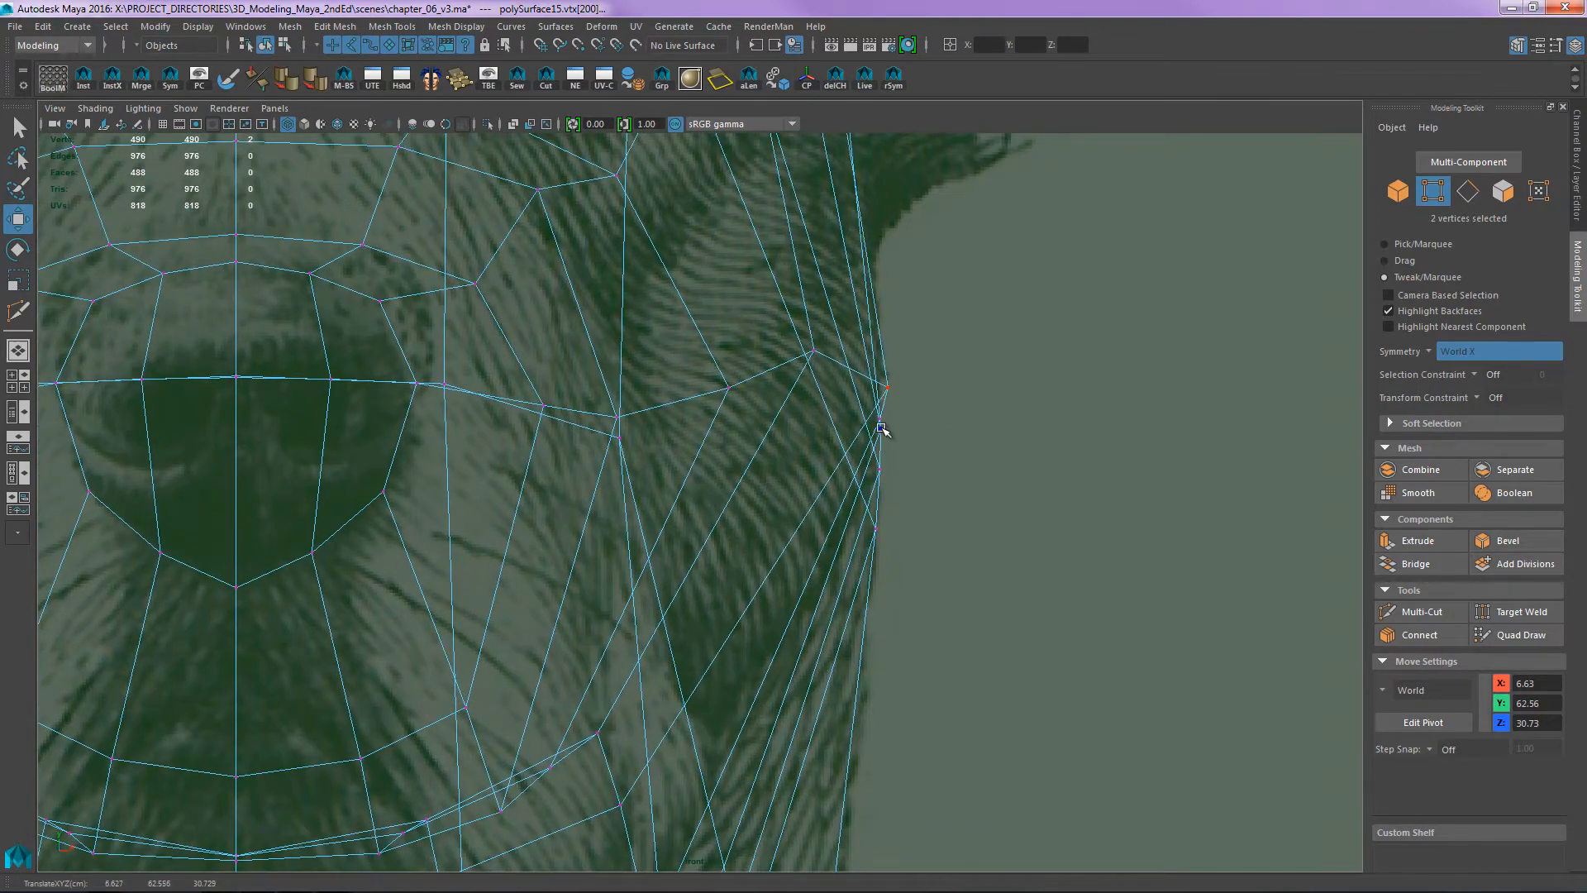
- Pull the neck vertices behind the cheek inward and refine the outer cheek vertices against the front drawing's outline
drag(881, 427, 860, 472)
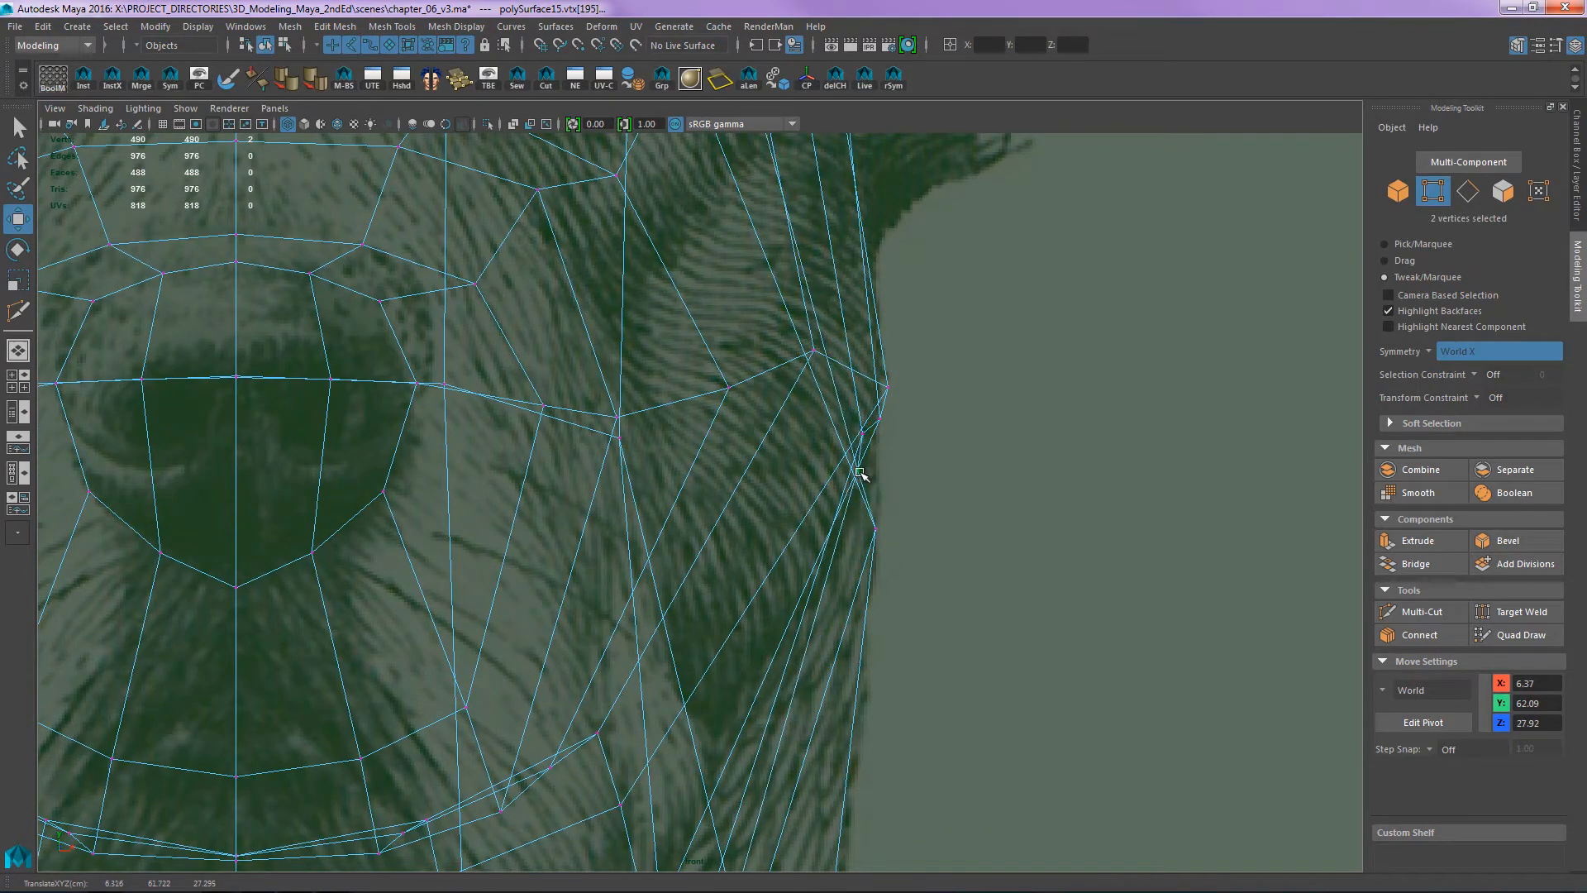
drag(874, 529, 857, 531)
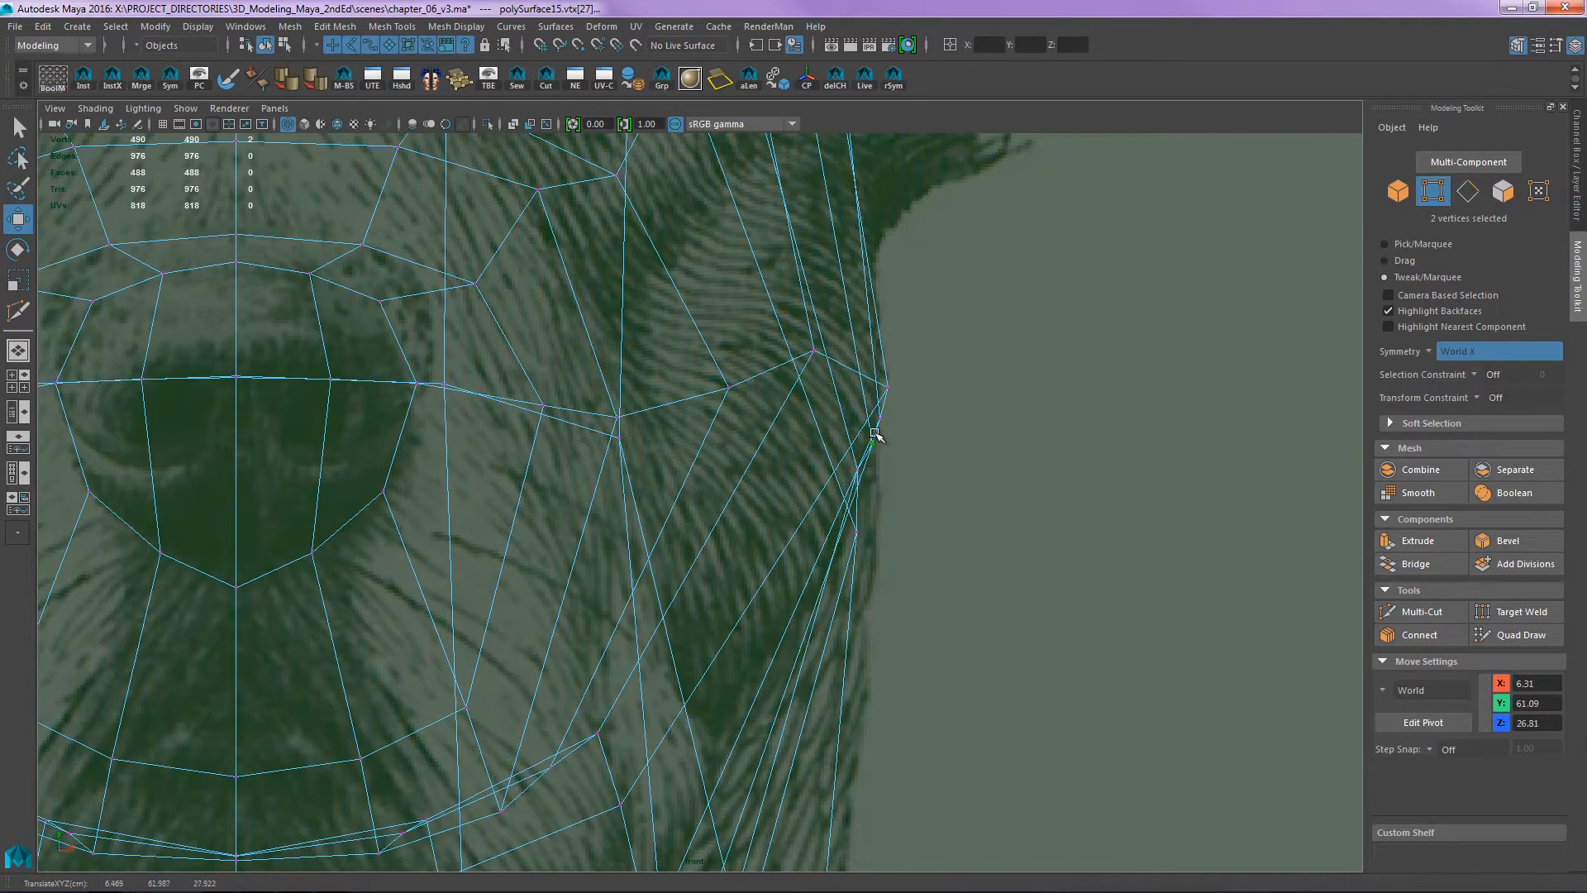
drag(886, 386, 894, 388)
drag(811, 350, 829, 348)
alt+middle_drag(860, 244, 850, 419)
alt+middle_drag(848, 666, 892, 504)
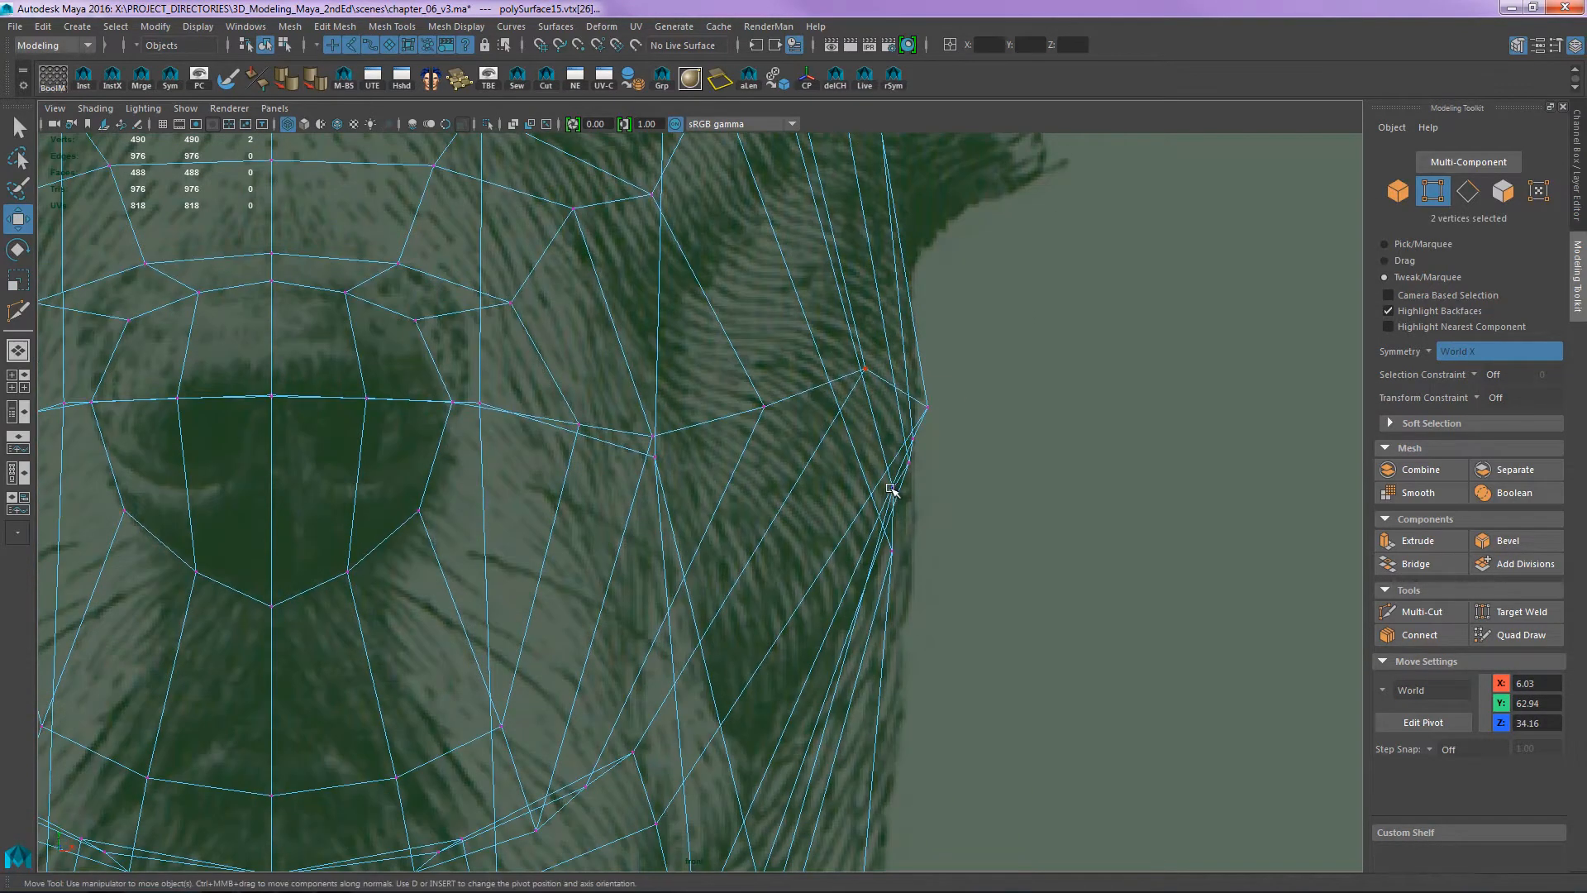
mouse_move(891, 489)
mouse_down()
mouse_move(906, 493)
mouse_move(915, 456)
mouse_move(904, 436)
mouse_move(885, 478)
mouse_up()
drag(924, 409, 917, 414)
- Shift the throat vertices below the jaw outward in shaded display, and readjust the outer cheek and neck vertices
key(5)
alt+middle_drag(927, 559, 942, 277)
drag(702, 662, 717, 663)
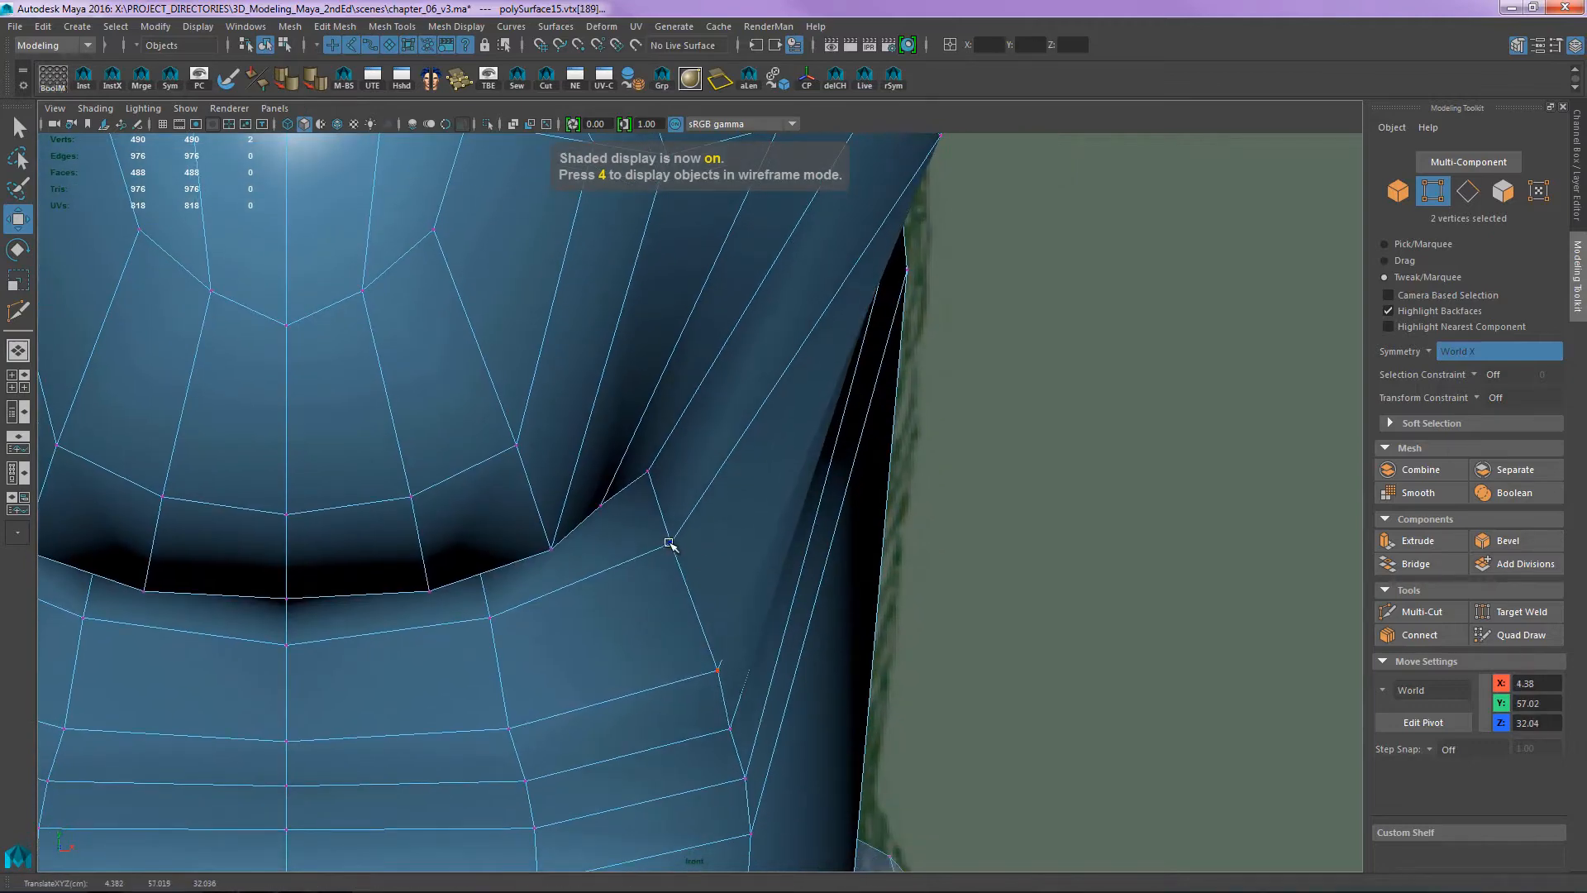
drag(669, 543, 681, 547)
alt+middle_drag(716, 612, 661, 832)
drag(884, 357, 871, 346)
drag(854, 491, 866, 501)
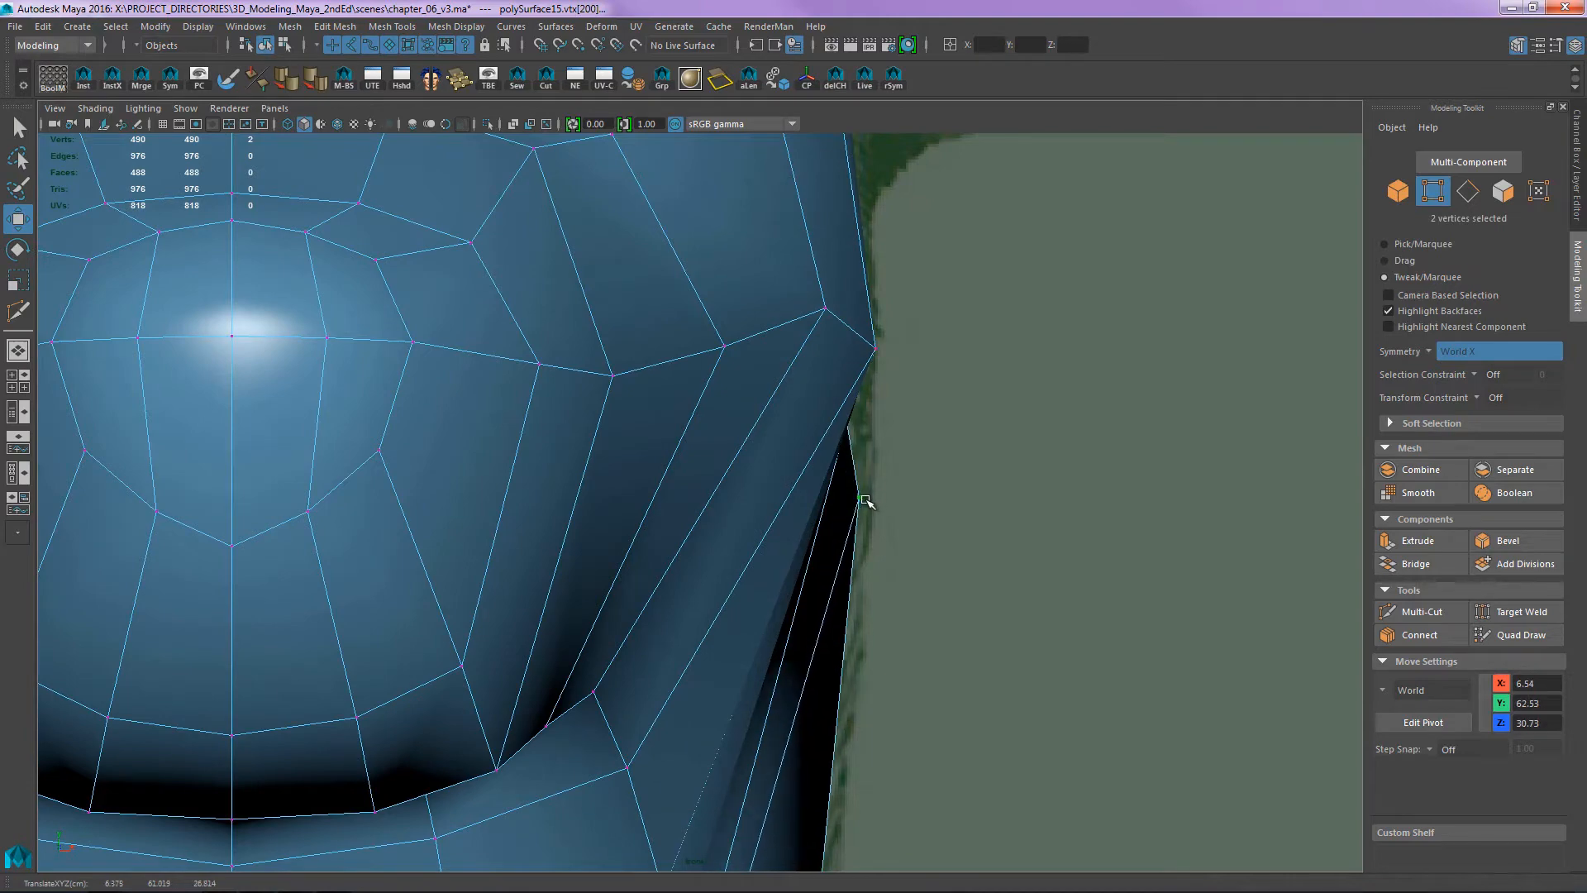
- Preview the smoothed mesh over the front drawing, return to the unsmoothed cage, and nudge the outer cheek vertices outward and up
key(3)
key(4)
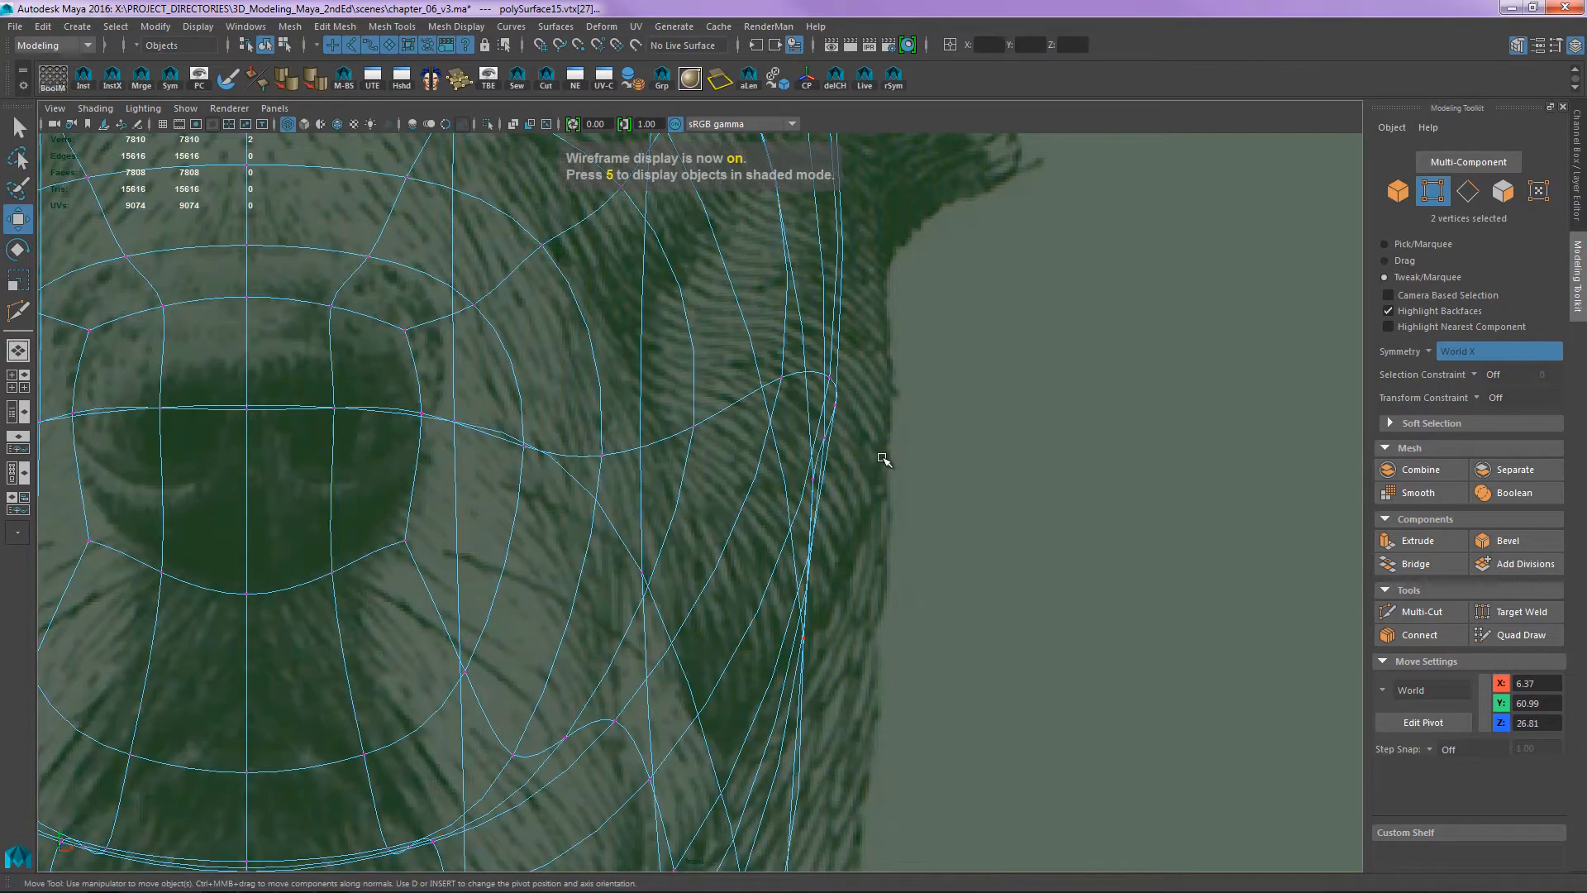
key(1)
key(5)
key(4)
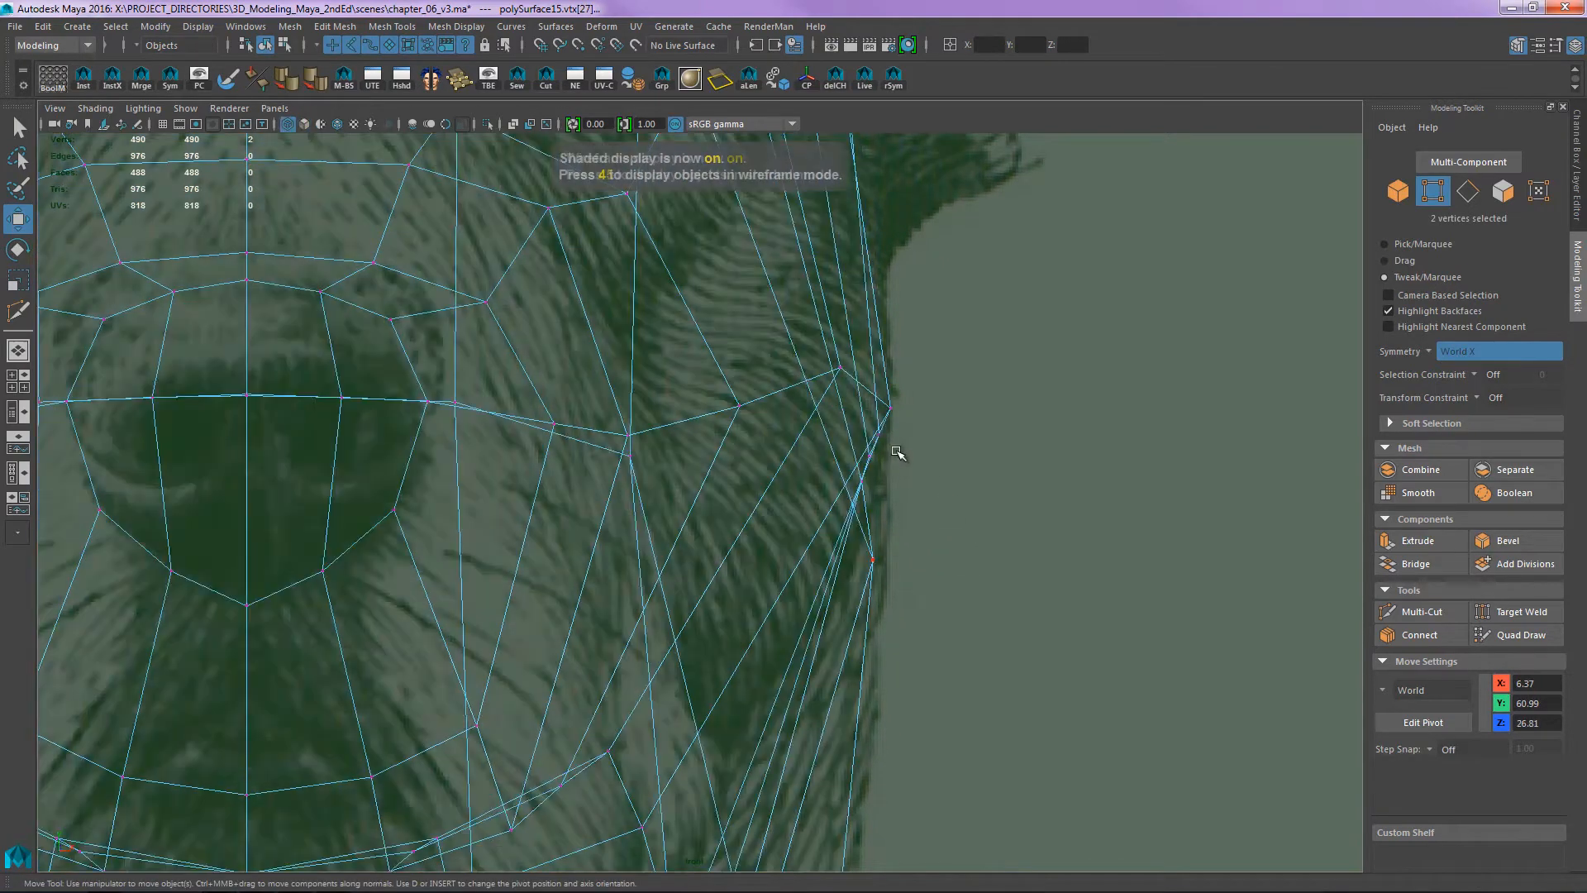
drag(865, 480, 882, 430)
drag(890, 407, 897, 405)
- Compare the head's wireframe with the side reference drawing, checking the cheek, eye and muzzle
key(space)
drag(941, 482, 854, 496)
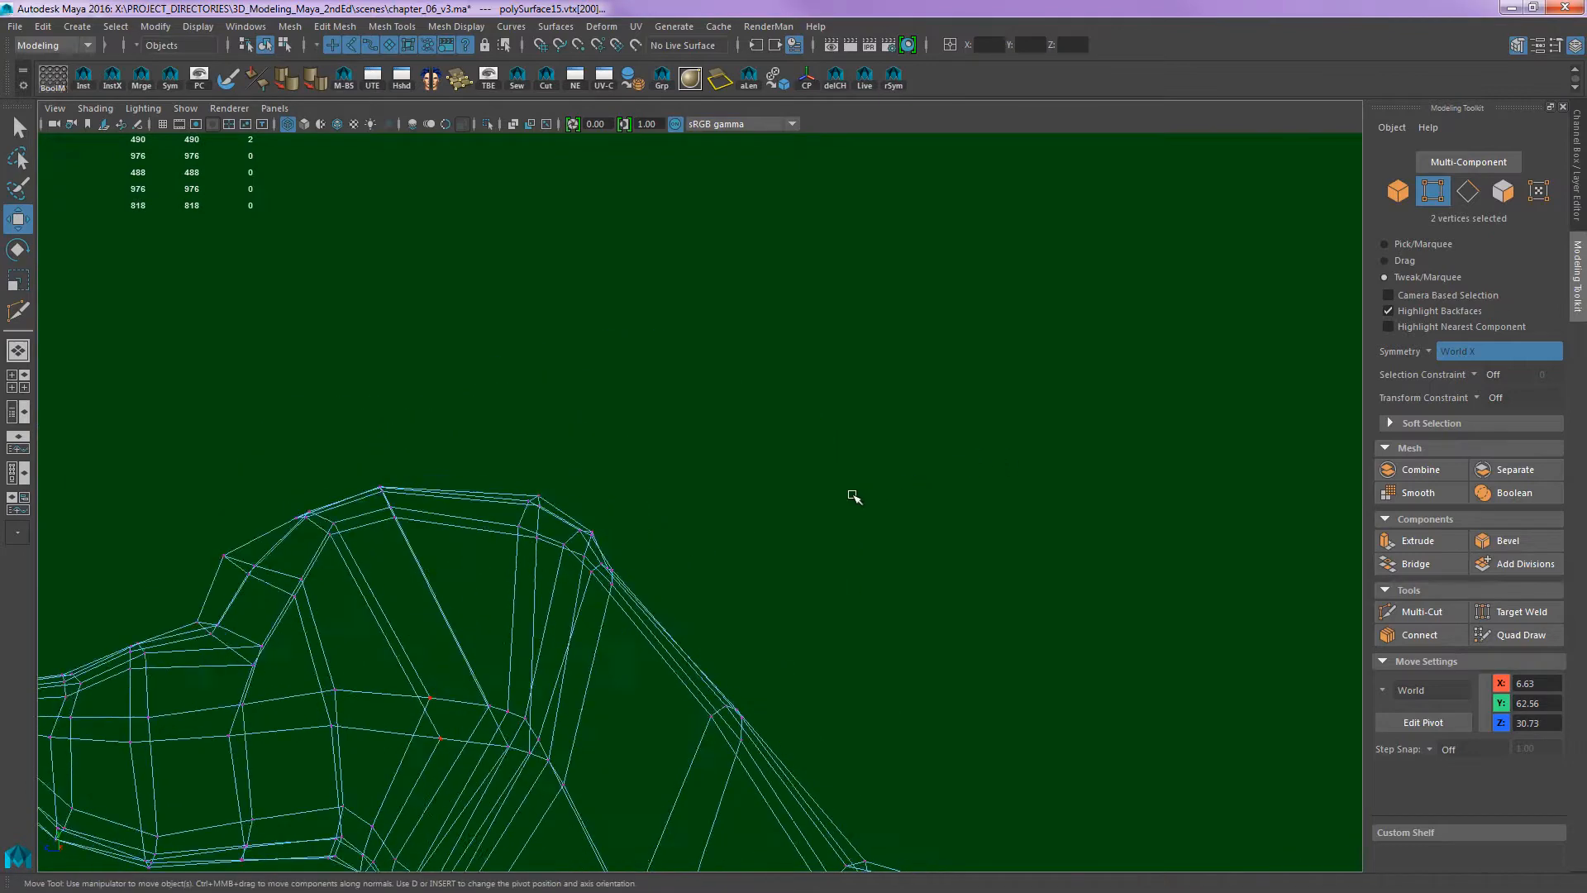
alt+middle_drag(853, 496, 929, 408)
key(space)
click(927, 426)
drag(927, 426, 1012, 425)
alt+middle_drag(799, 421, 907, 457)
alt+right_drag(727, 364, 805, 360)
alt+middle_drag(873, 403, 838, 389)
alt+right_drag(838, 389, 850, 454)
alt+middle_drag(850, 454, 940, 539)
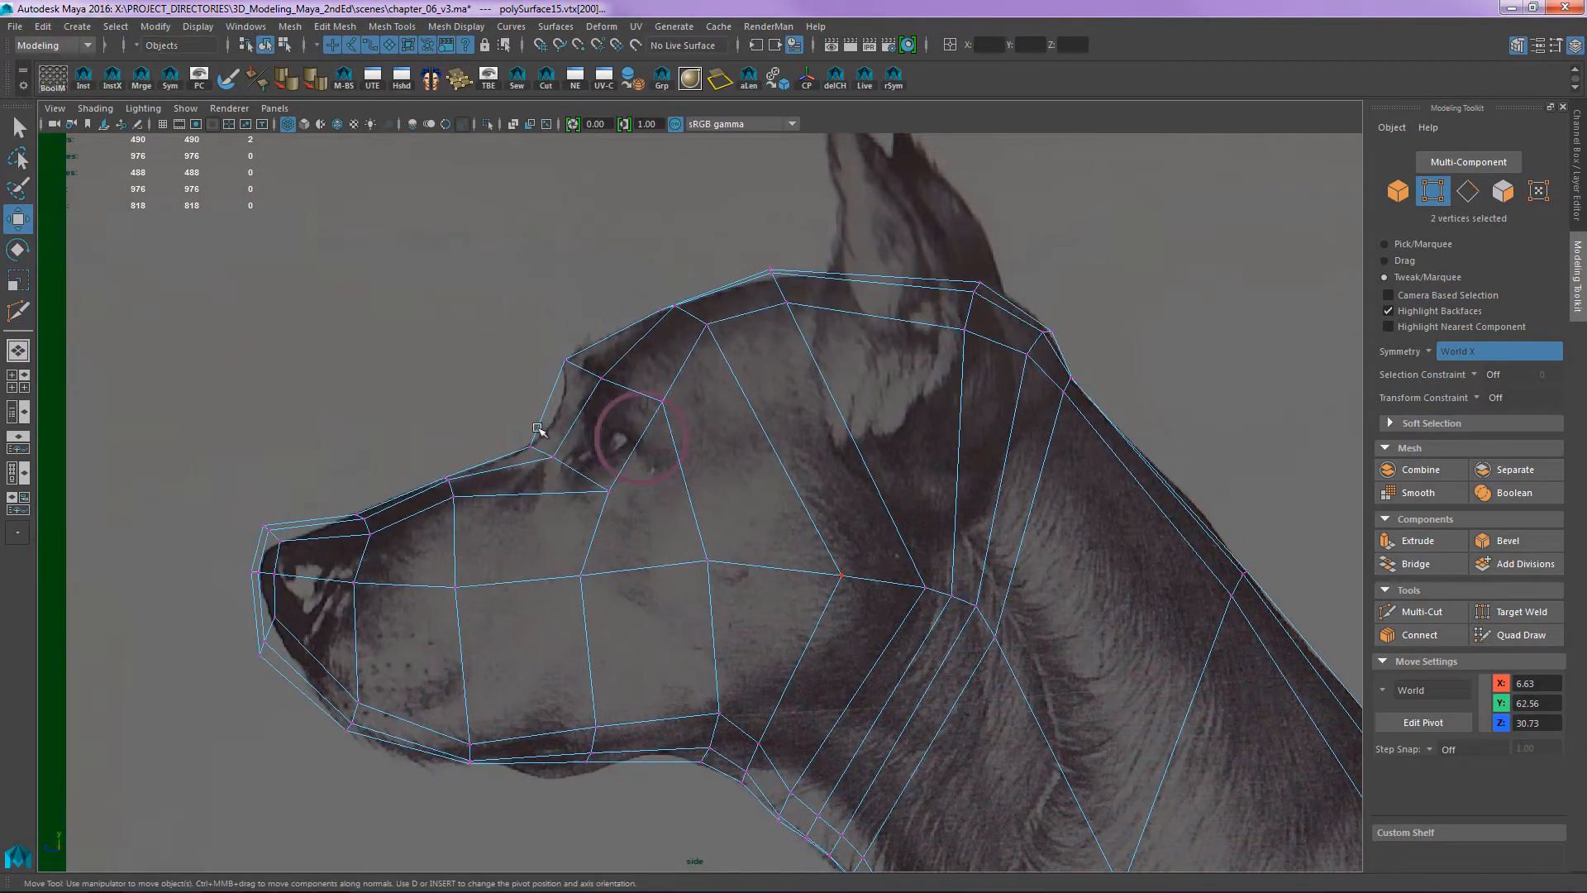
- Reposition the nose-tip and upper muzzle vertices in the side view to follow the drawing's nose profile
alt+right_drag(578, 439, 924, 393)
alt+middle_drag(781, 425, 910, 408)
alt+middle_drag(529, 488, 704, 491)
alt+right_drag(704, 491, 744, 443)
right_drag(578, 482, 438, 470)
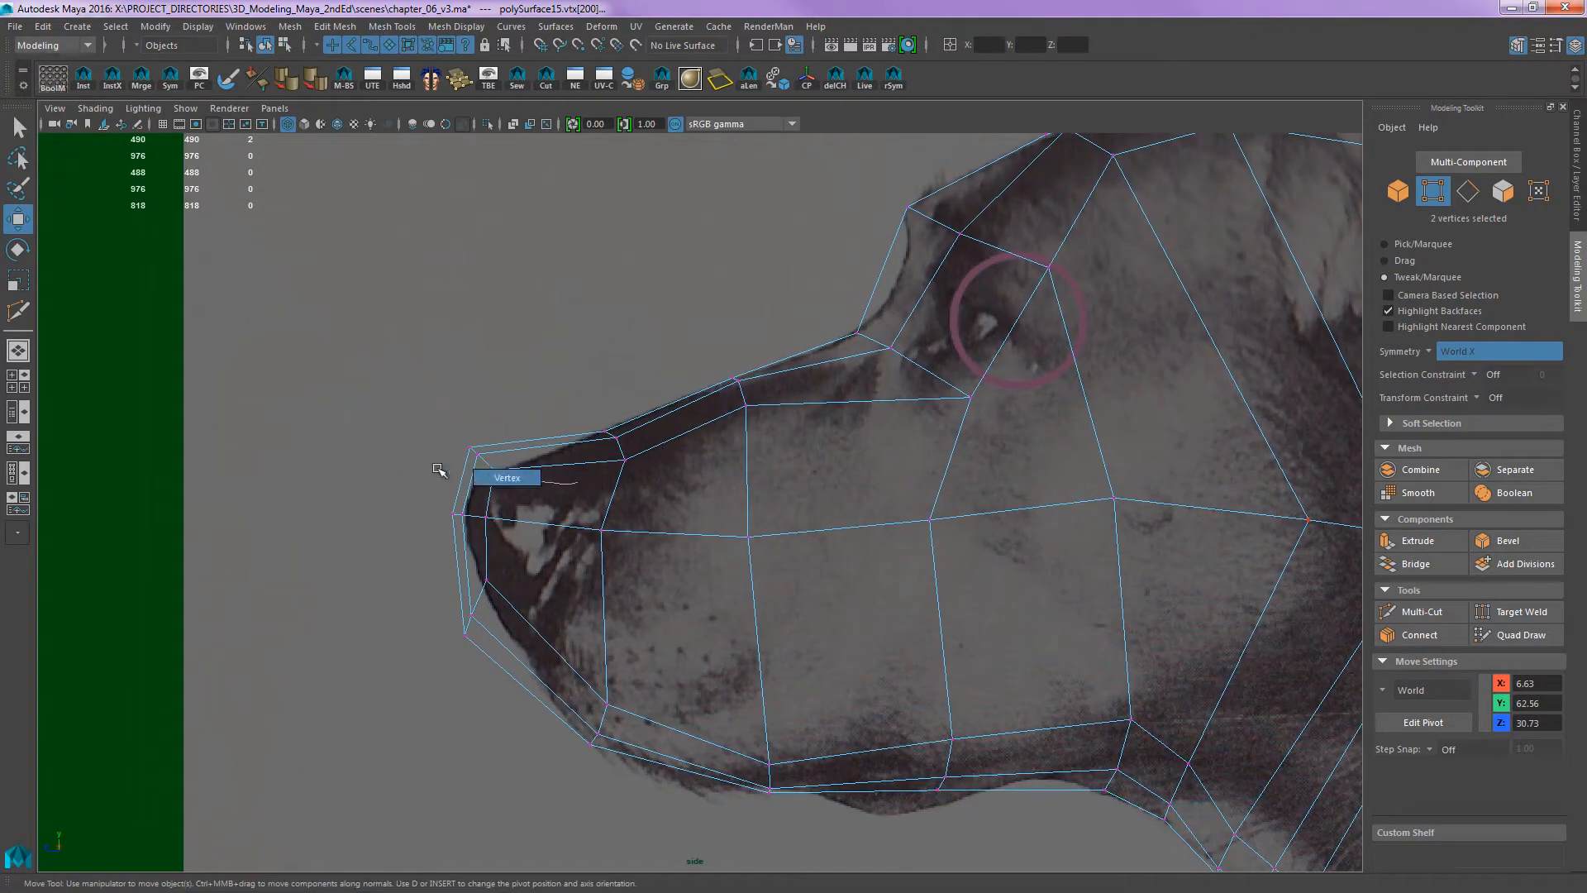
drag(512, 495, 499, 550)
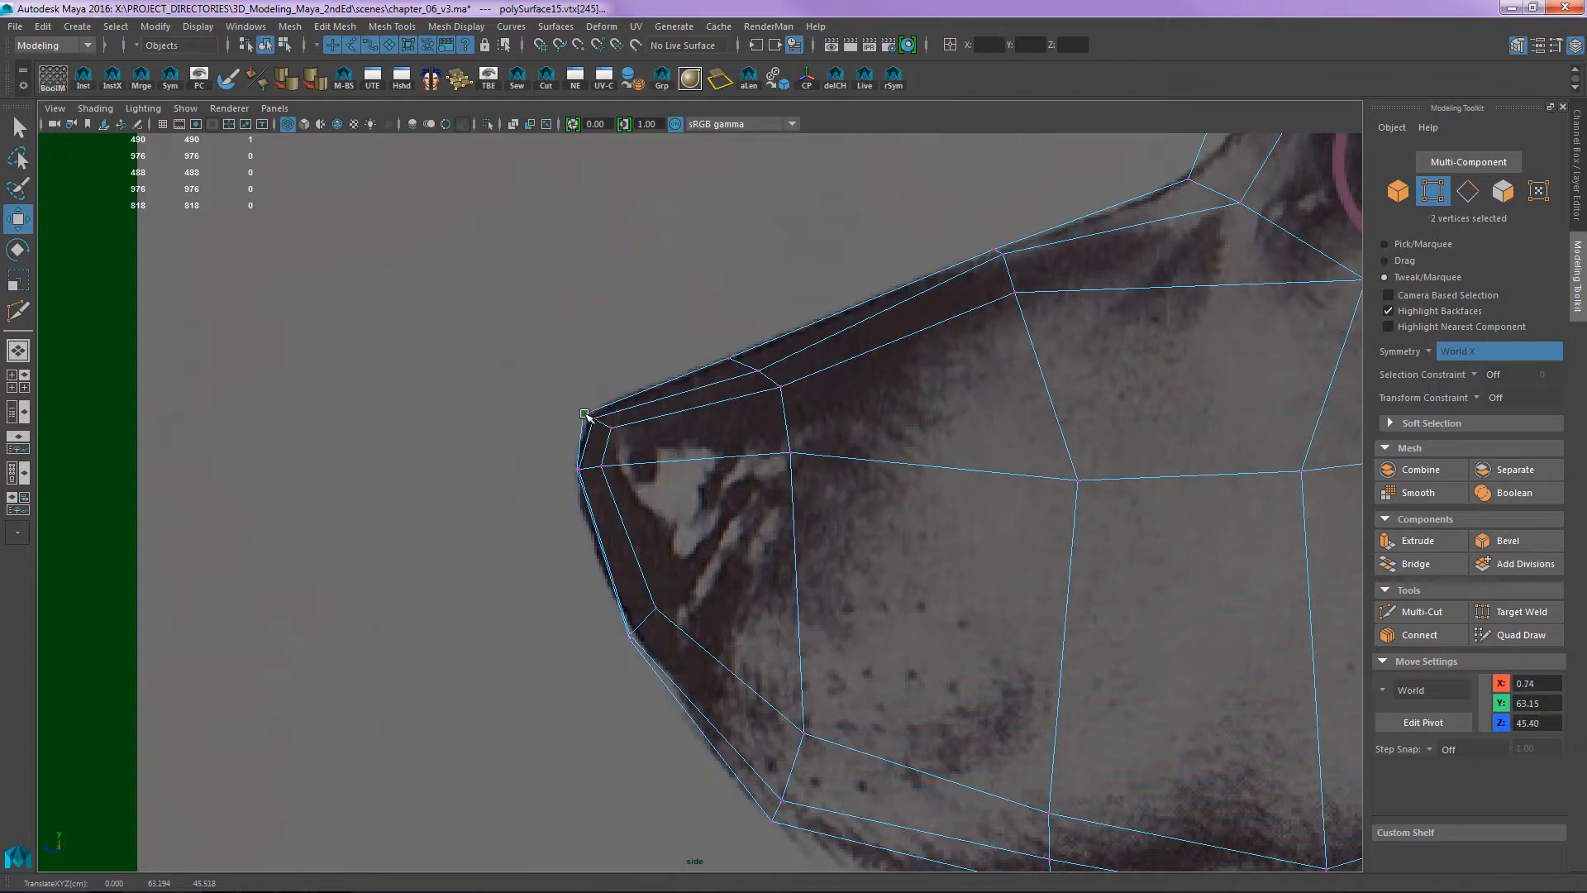
click(731, 360)
drag(726, 359, 763, 386)
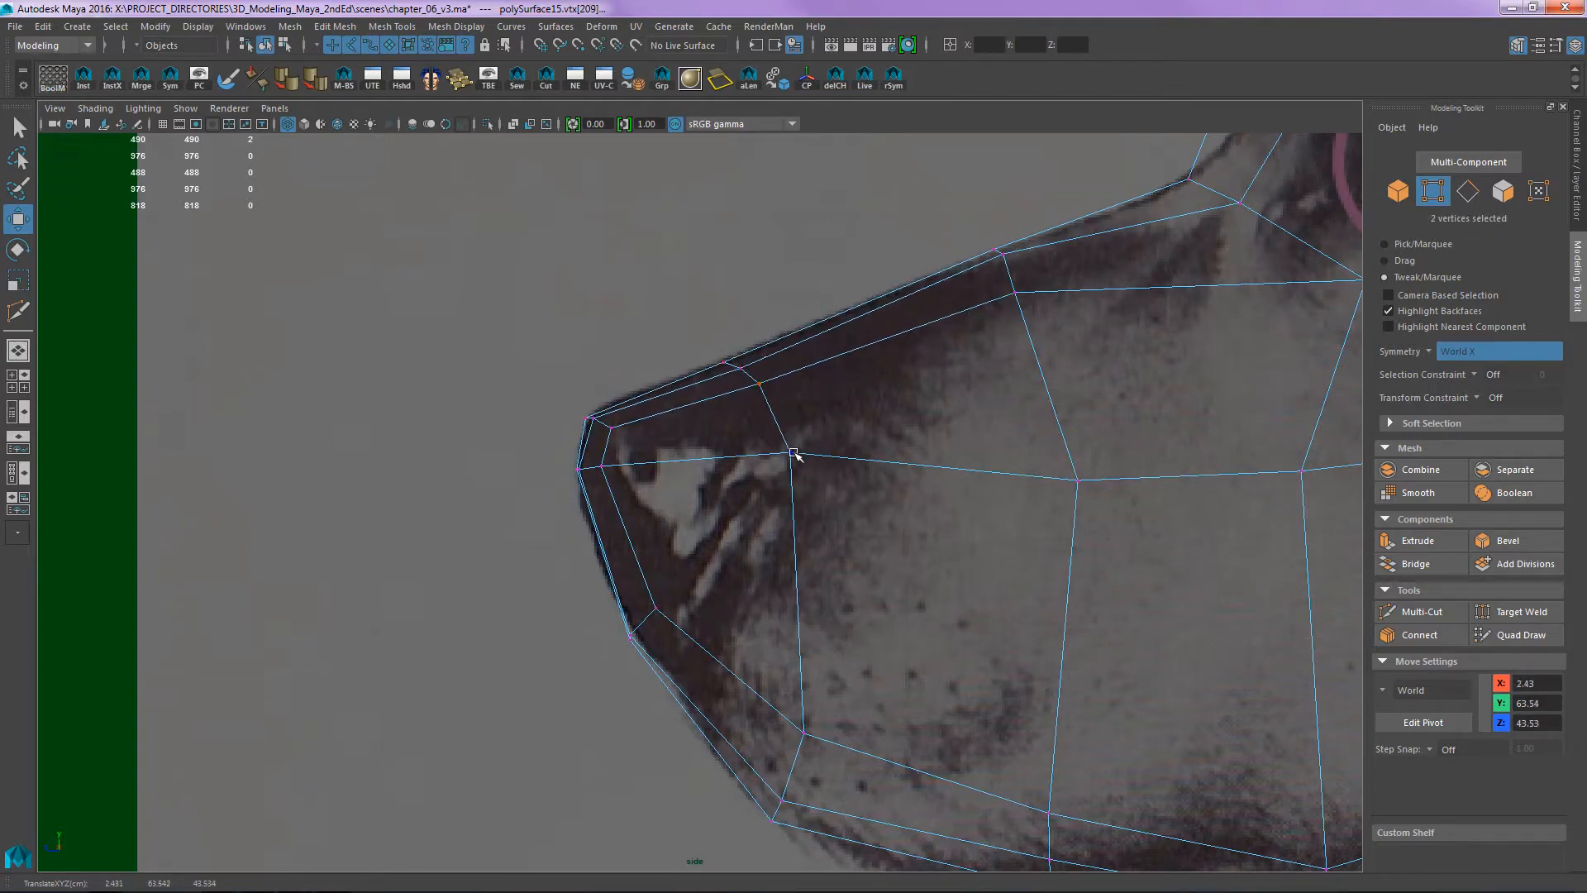
- Move the vertices above and behind the nostril back, and adjust the centre-line vertex on top of the nose
drag(793, 452, 810, 446)
drag(760, 385, 779, 382)
drag(810, 444, 825, 435)
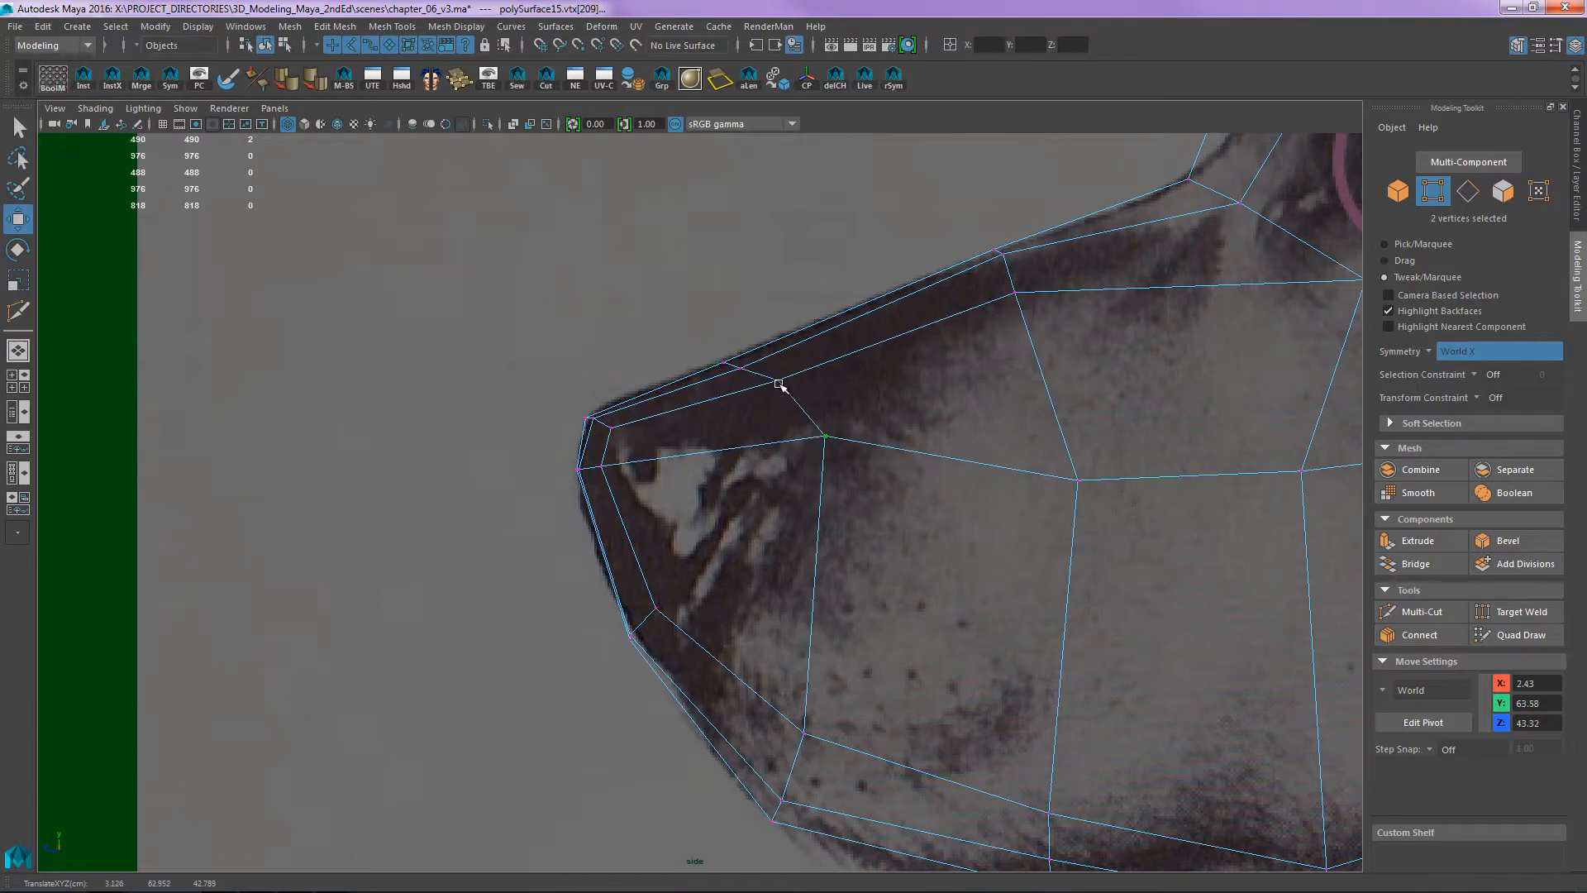
click(717, 362)
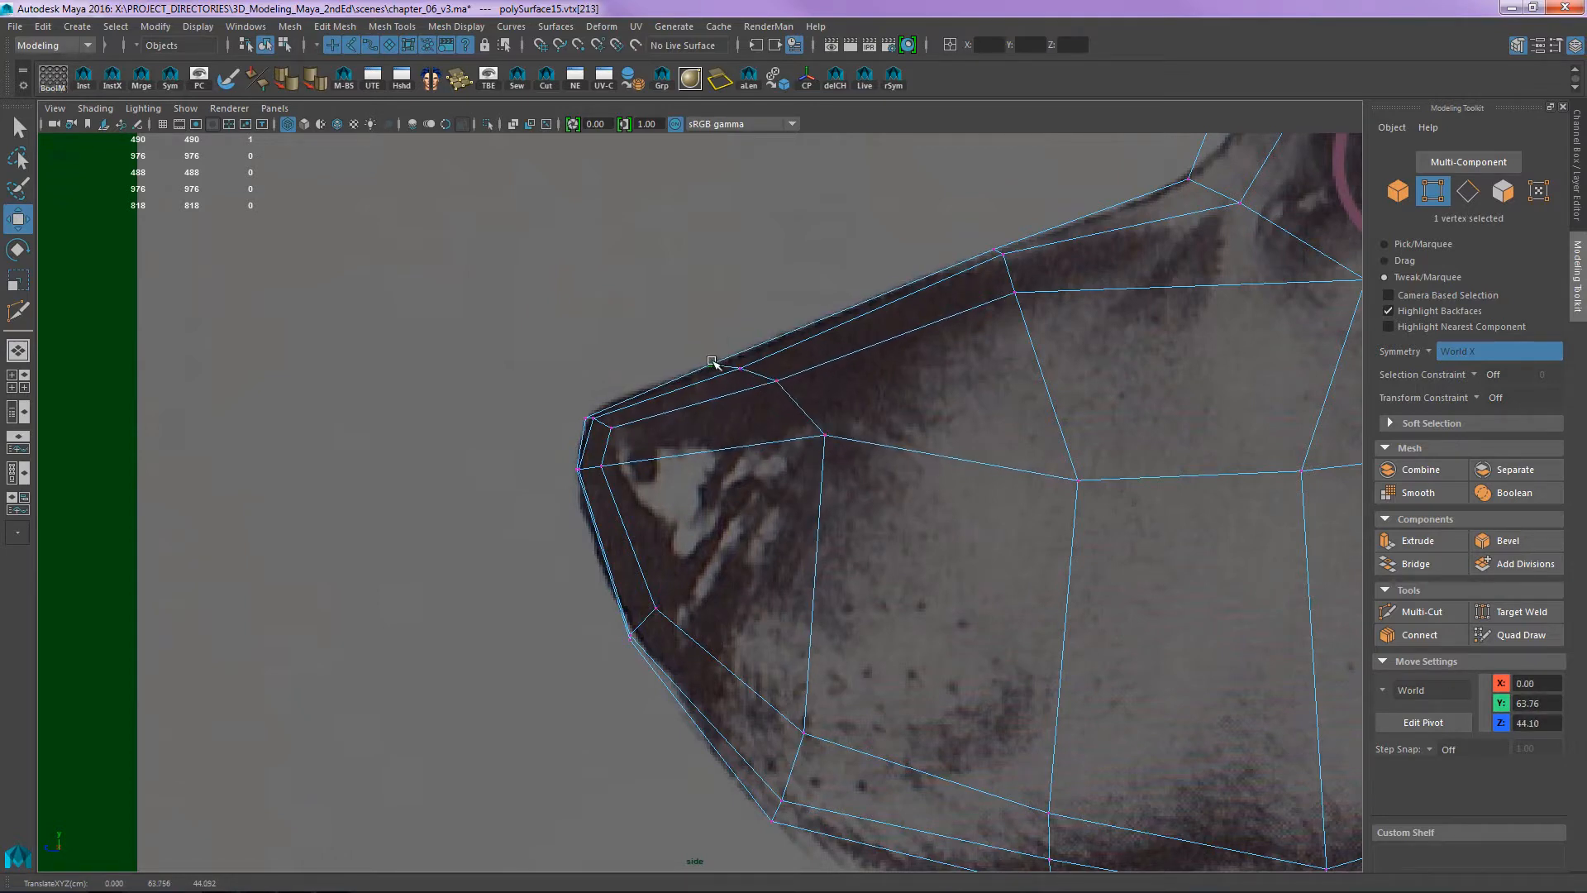
- Shift the front nostril vertices slightly back and the lower nostril and lip vertices forward and up, to frame the nostril
drag(602, 465, 618, 465)
drag(656, 608, 676, 610)
drag(804, 732, 749, 693)
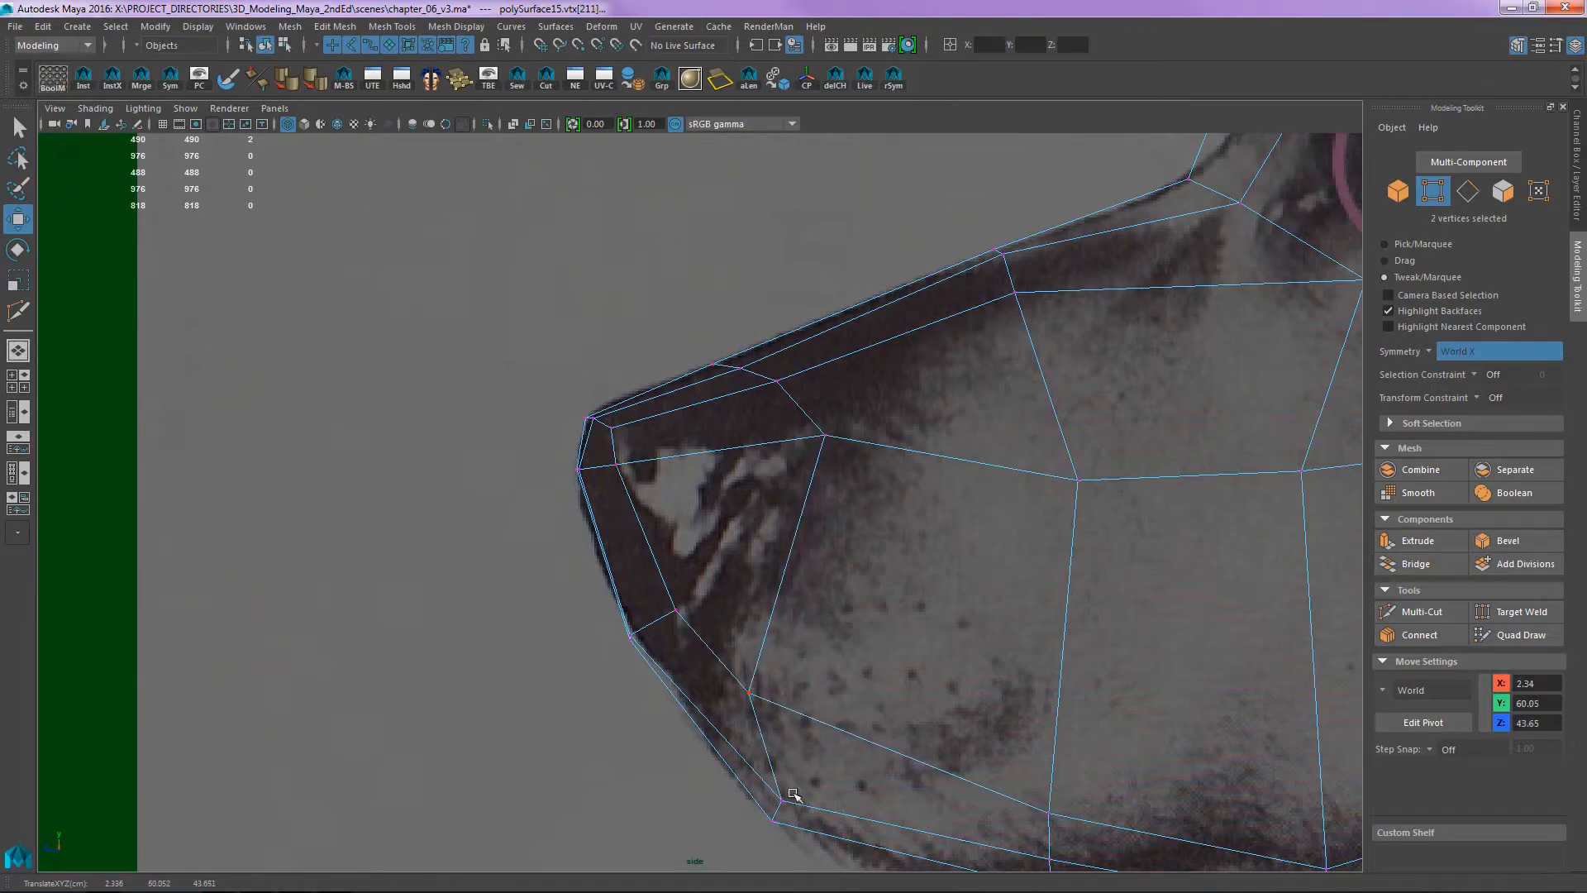
drag(782, 800, 725, 724)
drag(748, 691, 741, 685)
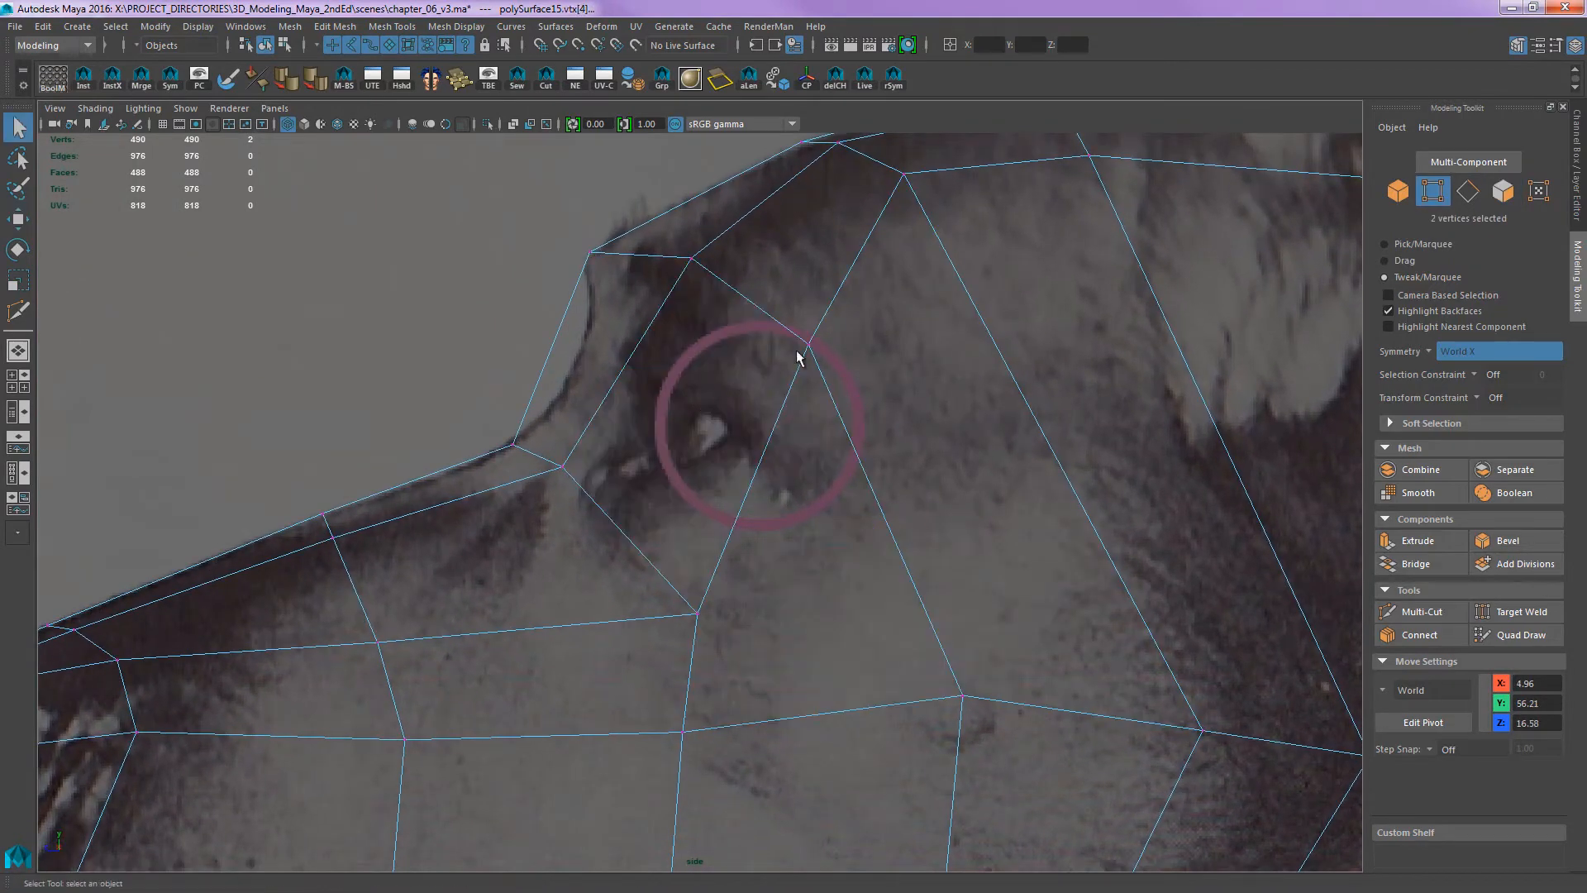
- Adjust the brow, inner-corner, outer-corner and lower eye vertices in the side view to frame the circled eye
key(w)
drag(815, 344, 830, 345)
drag(694, 257, 698, 249)
drag(561, 466, 562, 474)
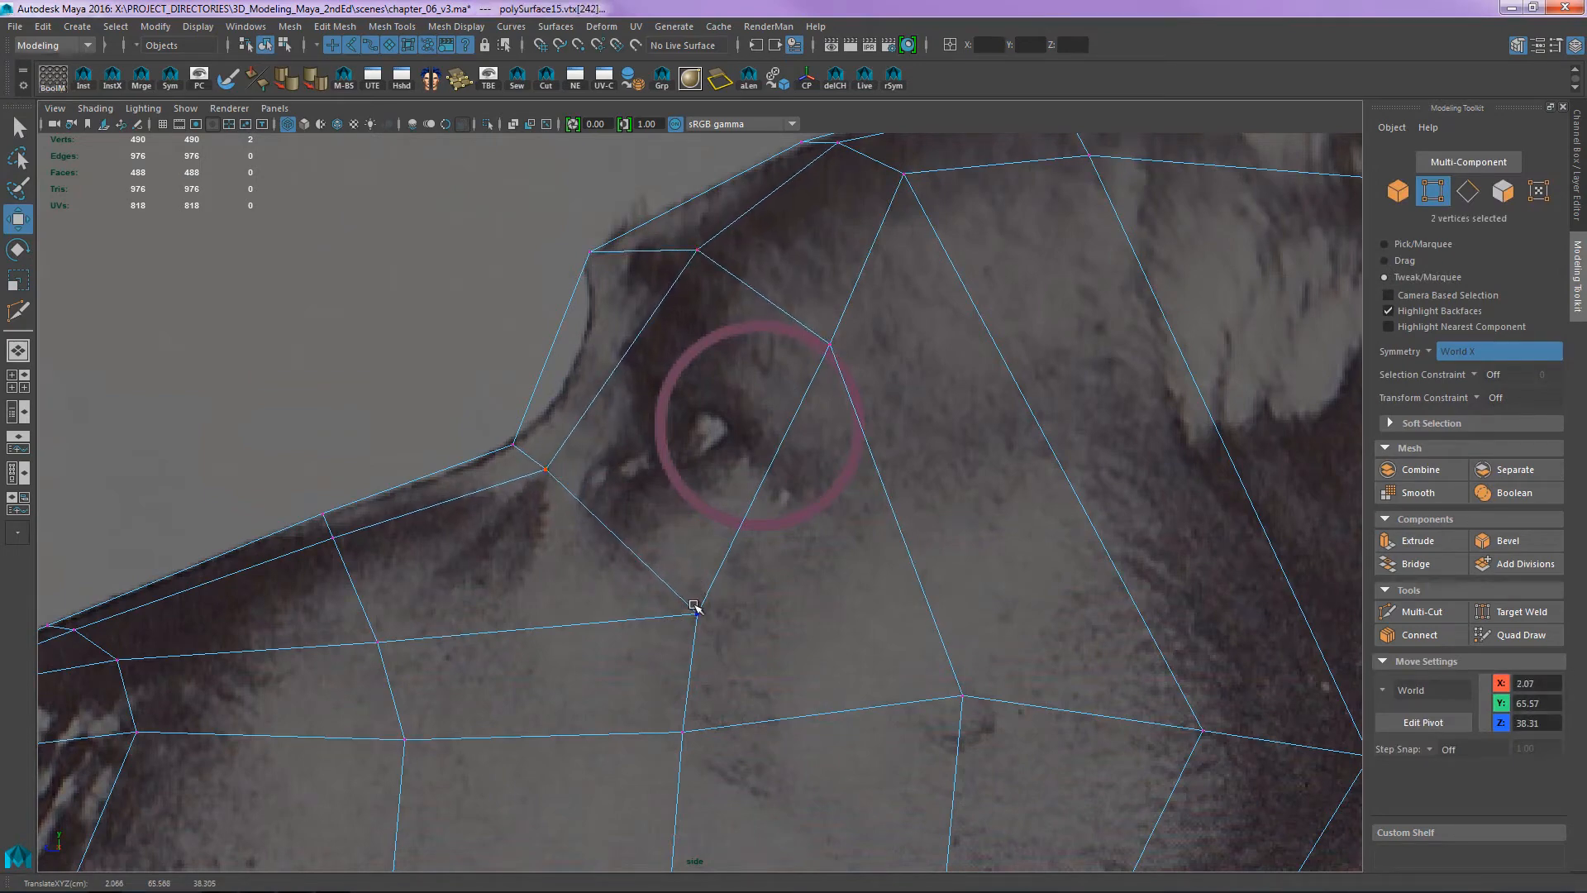
drag(694, 606, 699, 613)
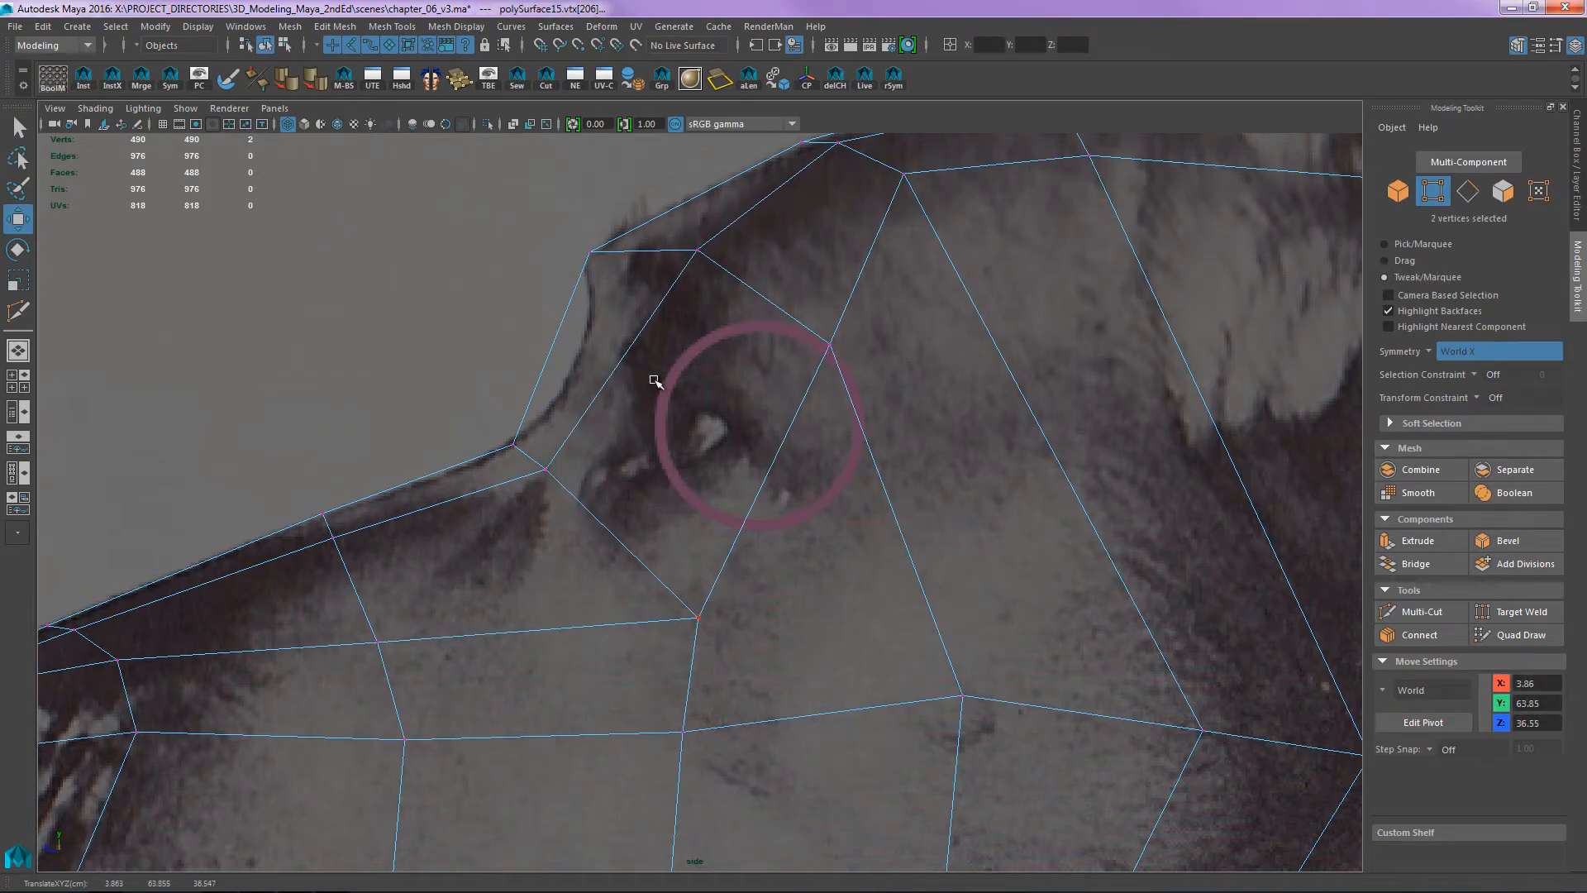
drag(696, 250, 678, 252)
- Select the eye-area faces in the front view and compare them with the reference drawing in shaded and wireframe display
key(space)
drag(682, 390, 679, 429)
alt+middle_drag(652, 419, 681, 320)
scroll(676, 523, down, 5)
scroll(577, 369, up, 6)
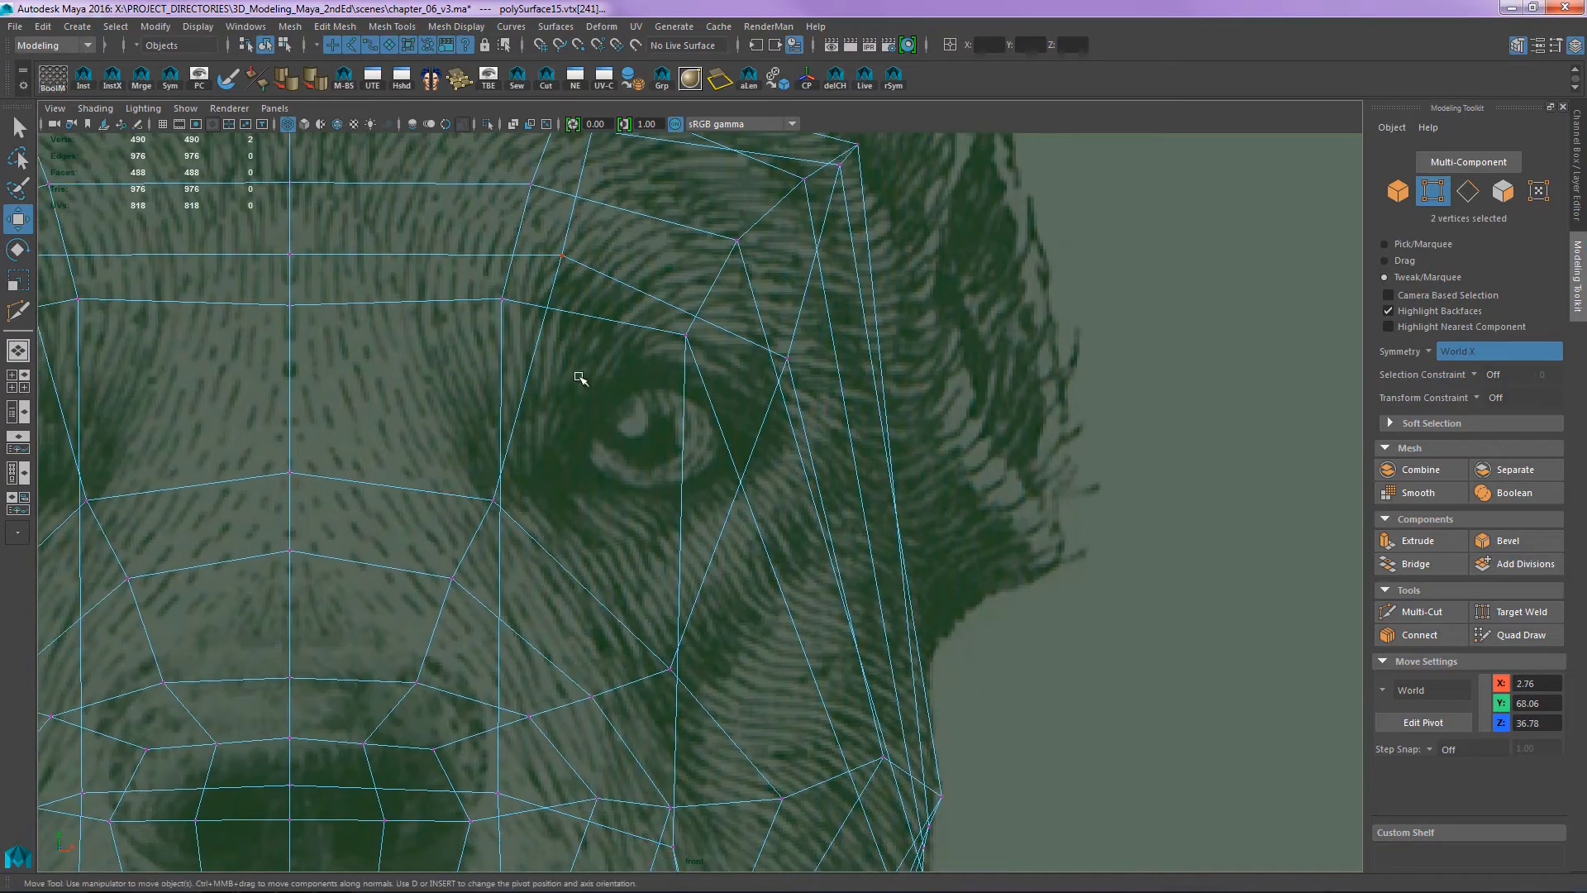
key(5)
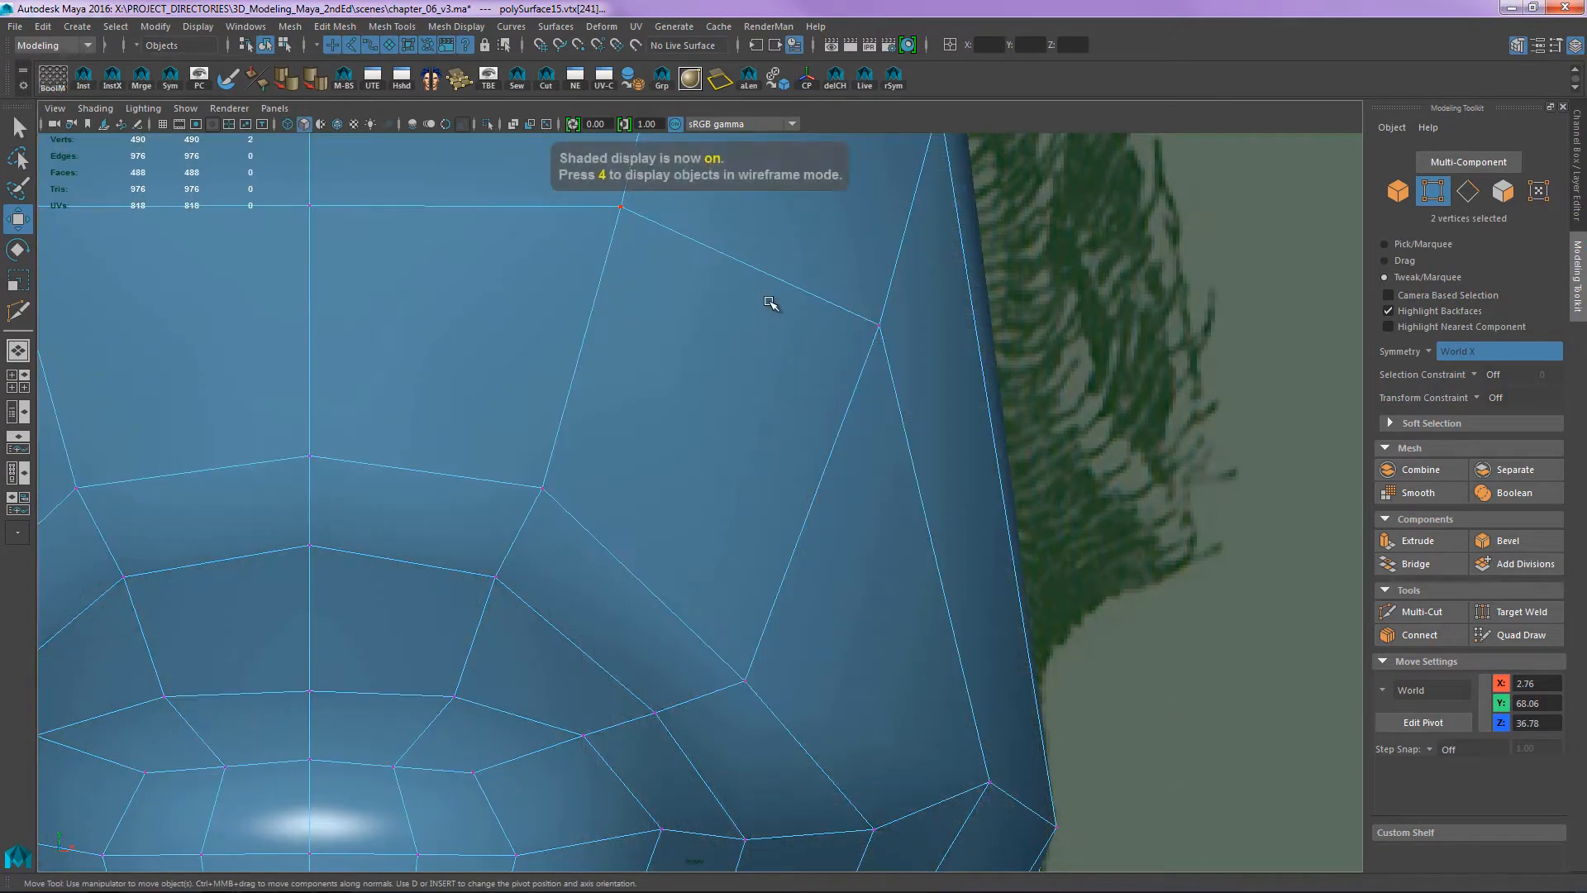
key(F11)
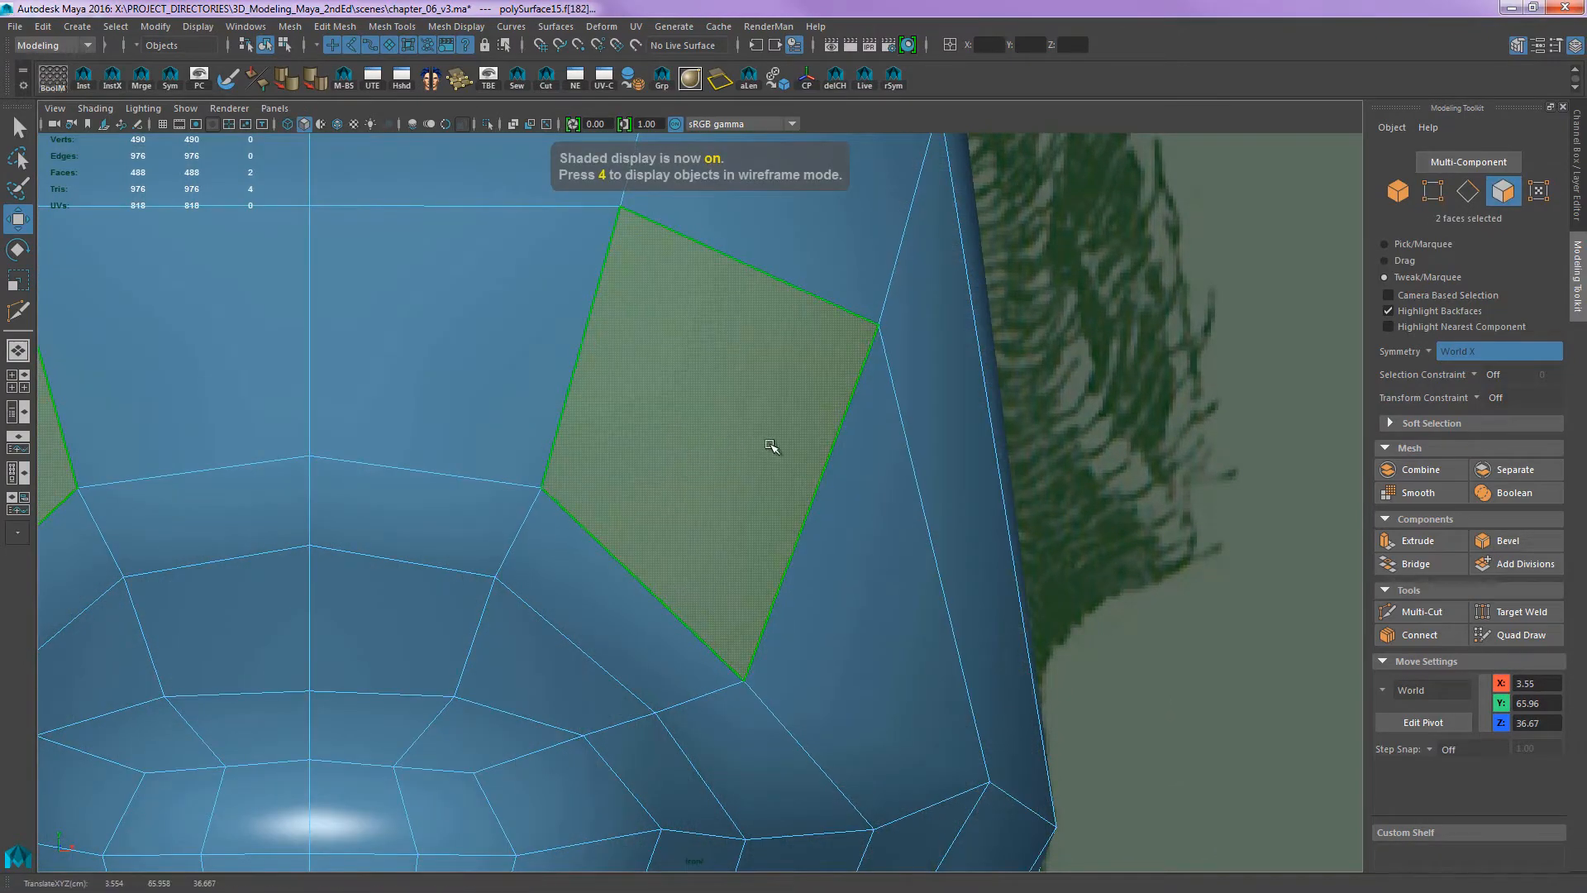
key(4)
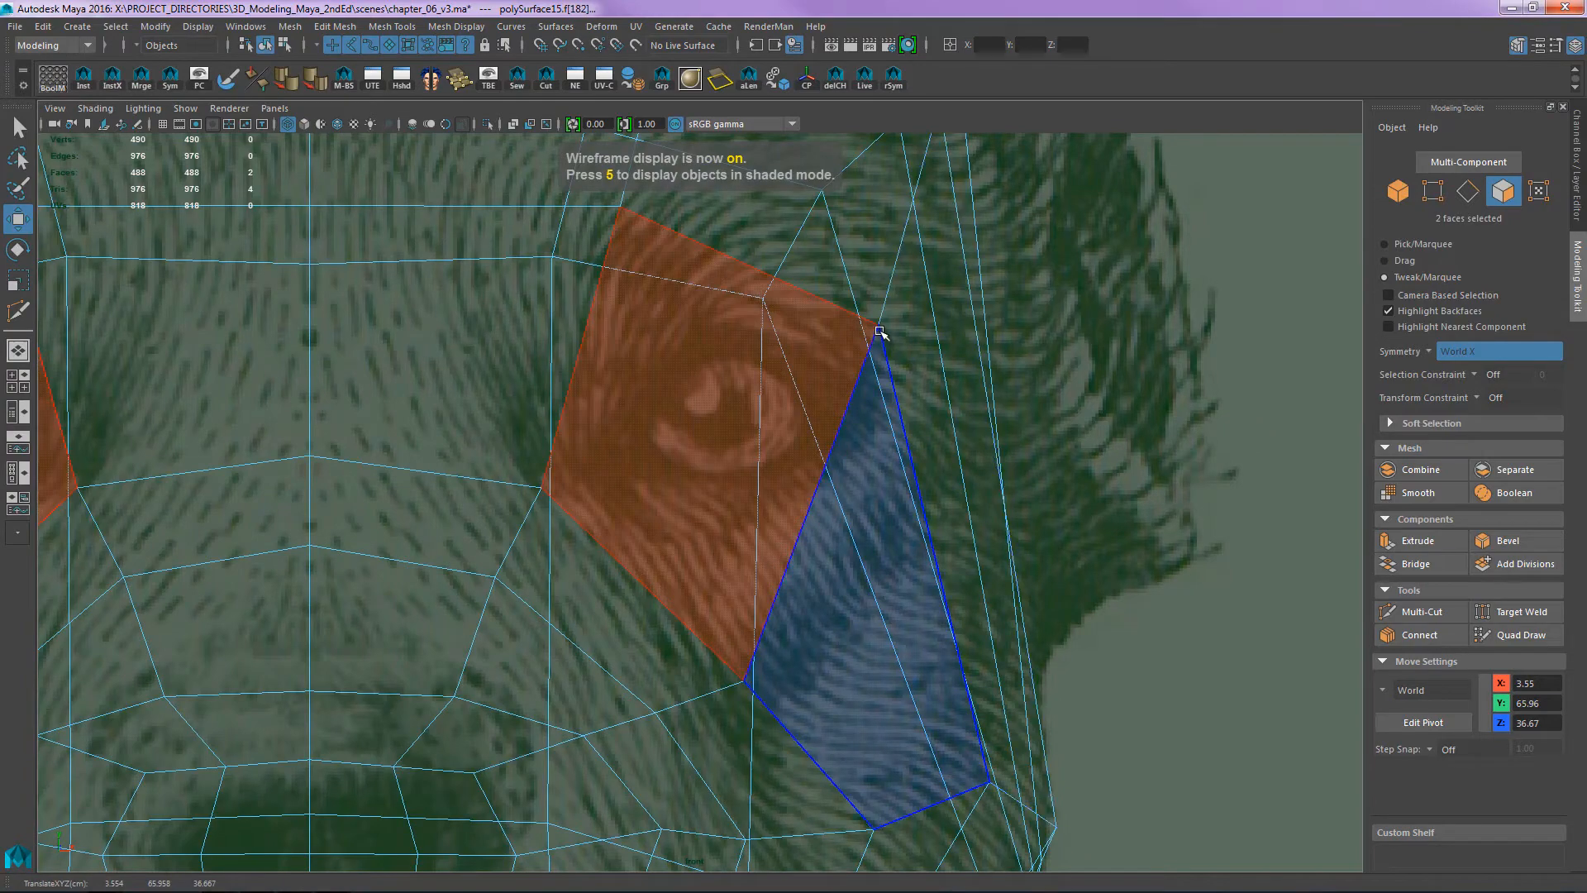
- Adjust the outer-corner, lower, inner-corner and brow vertices around the eye in the front view to fit the drawn eye
key(F9)
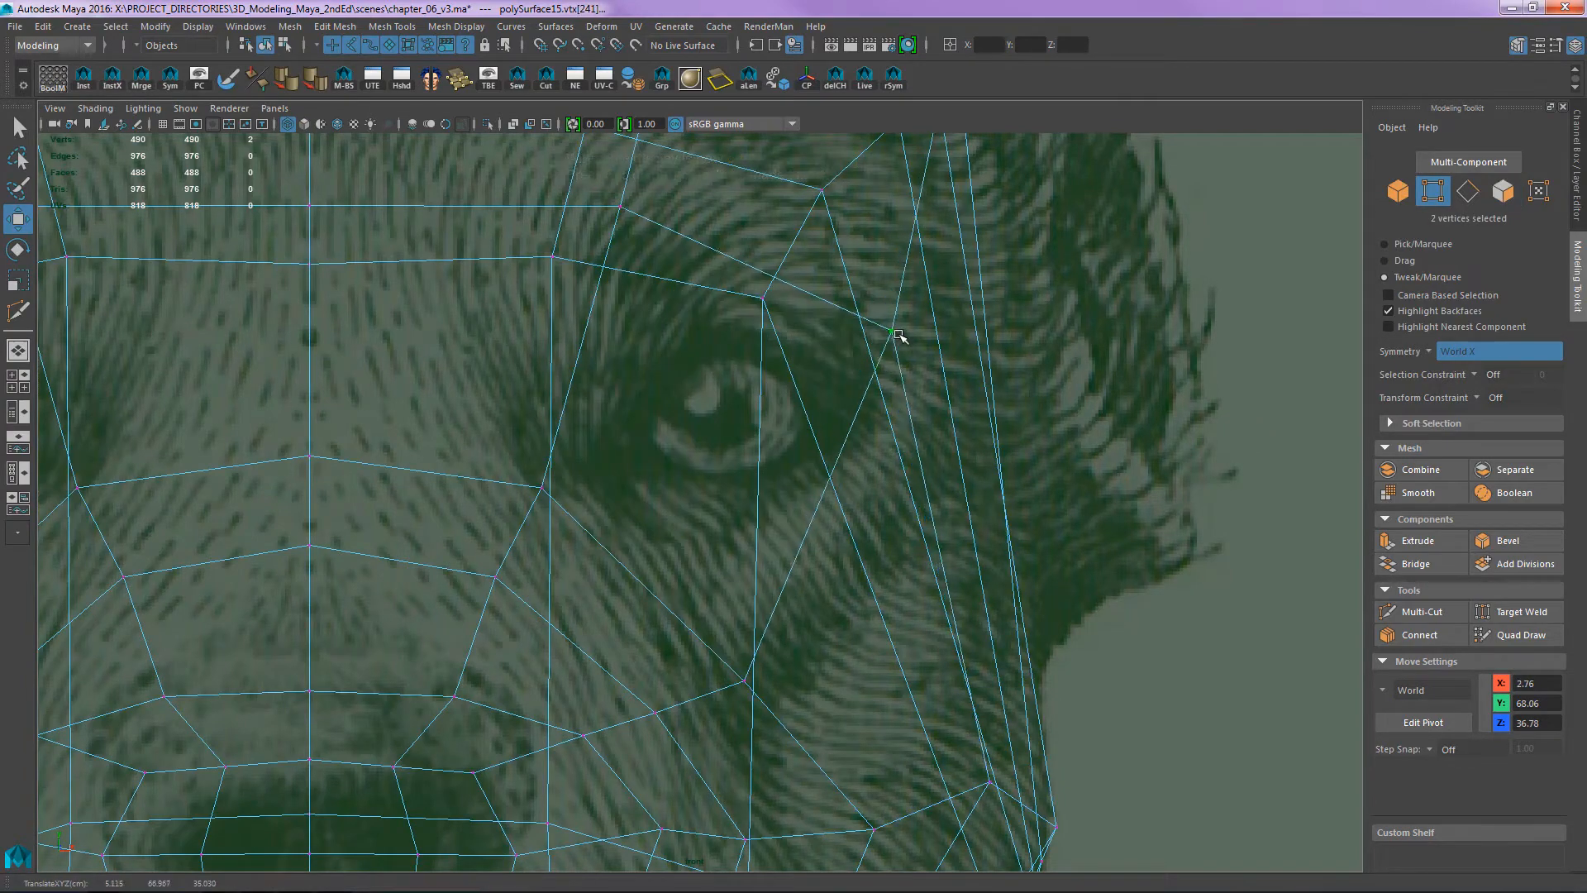
click(899, 332)
click(745, 683)
scroll(661, 496, down, 3)
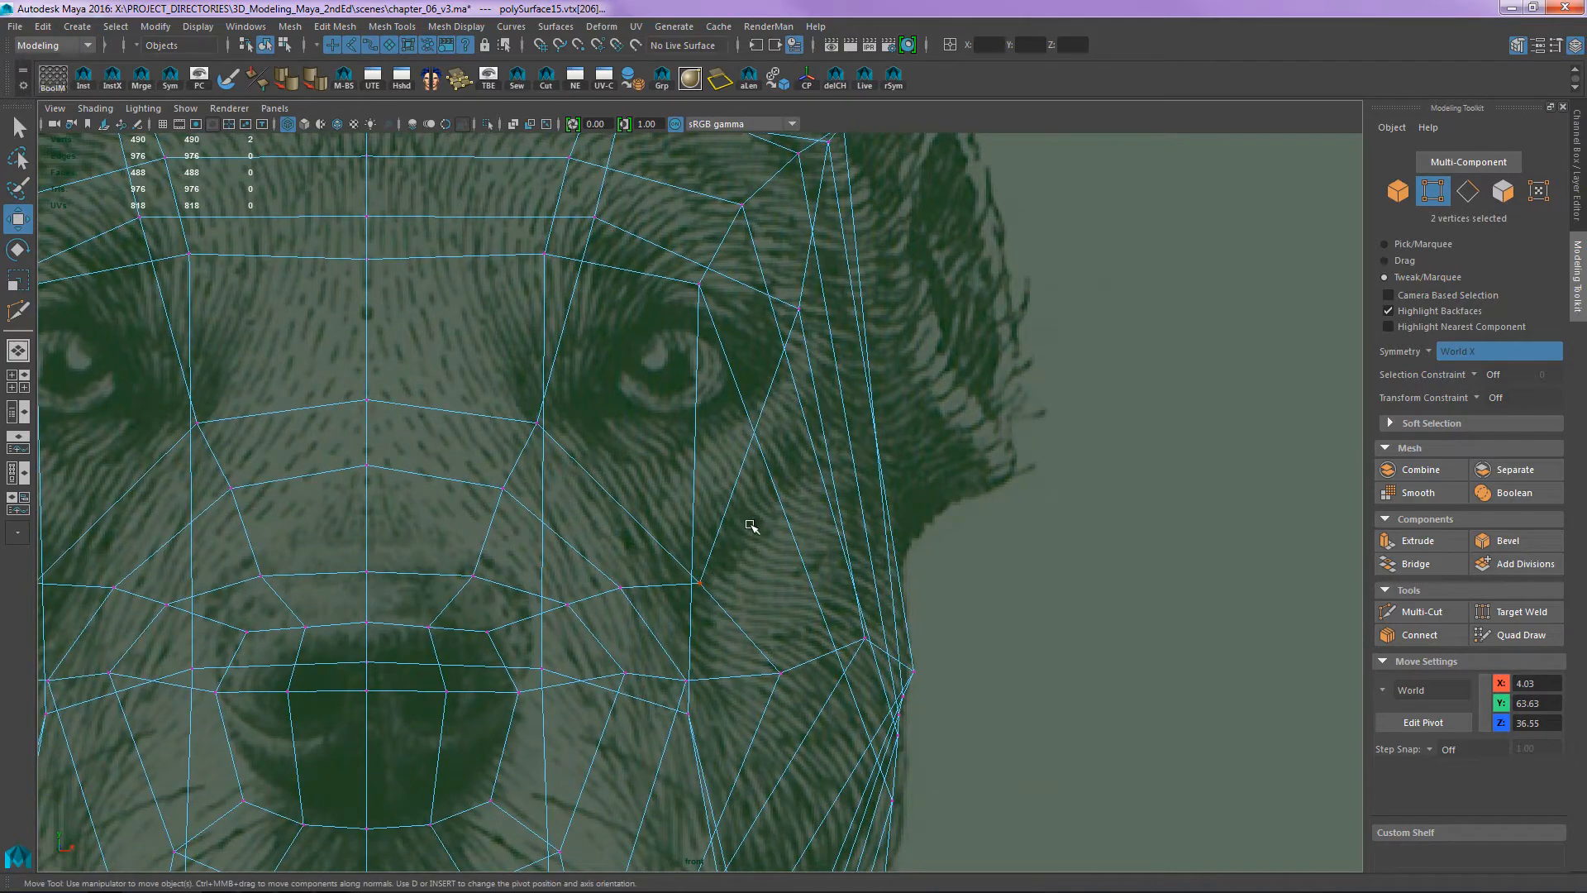
drag(704, 576, 698, 595)
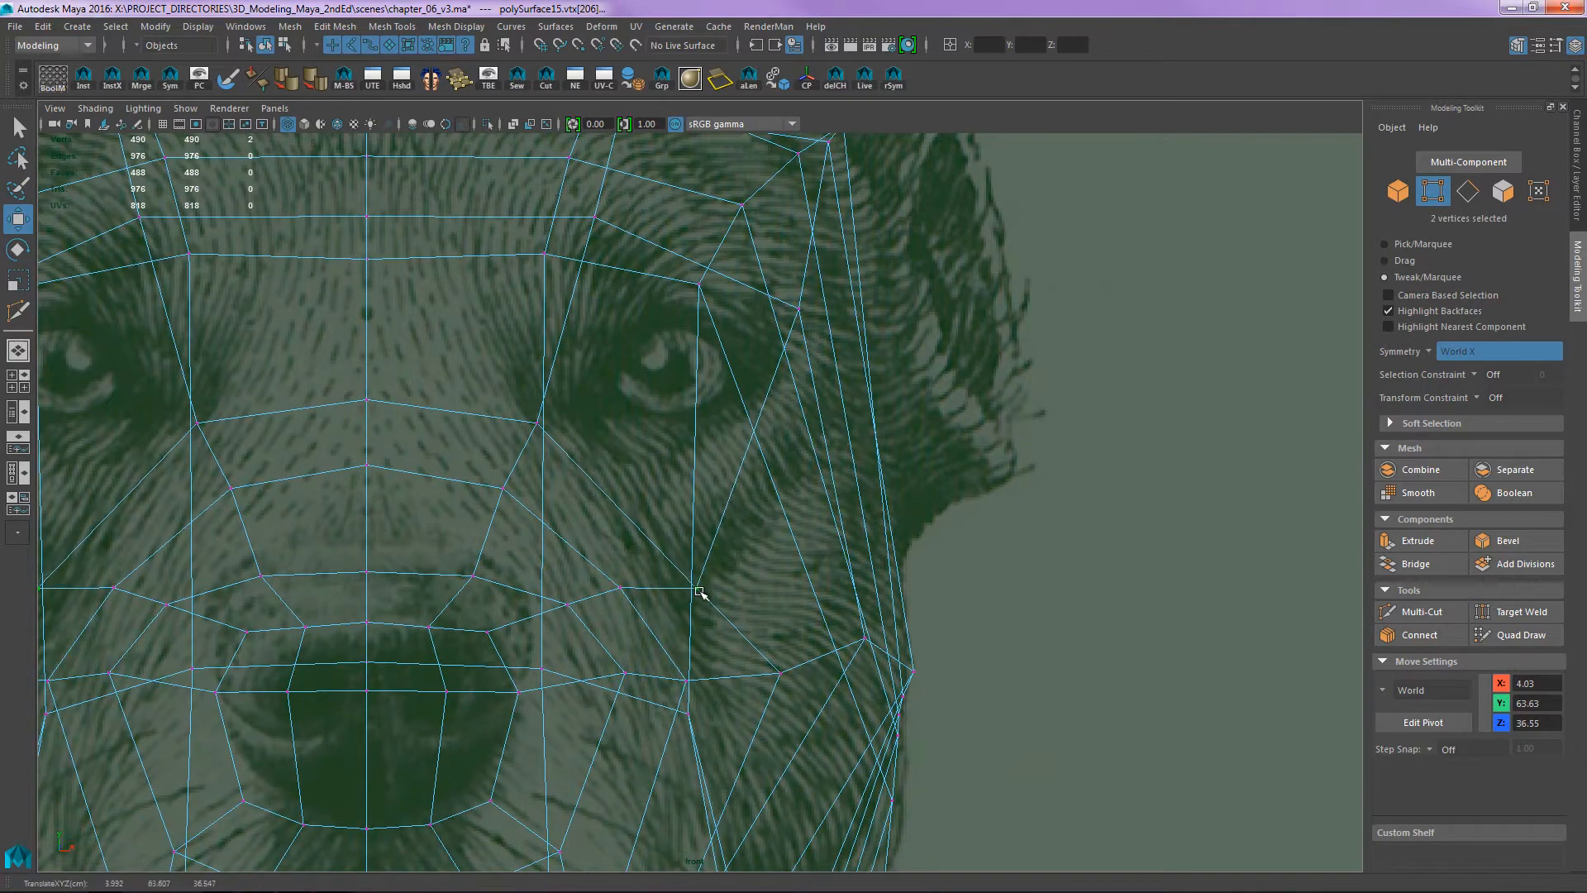
drag(538, 423, 536, 419)
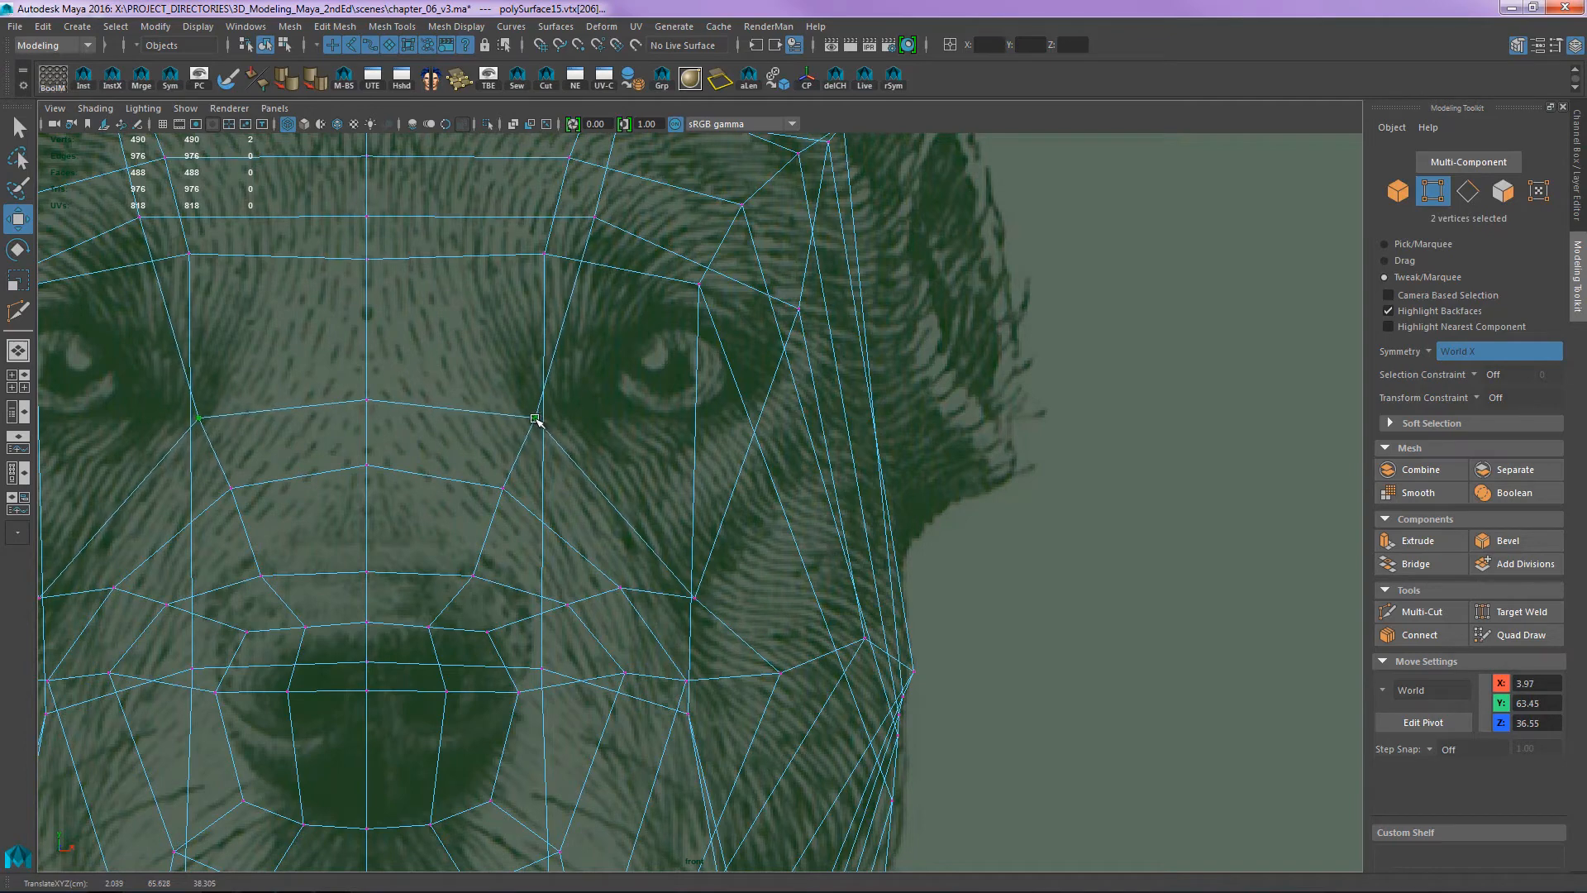
drag(598, 222, 578, 218)
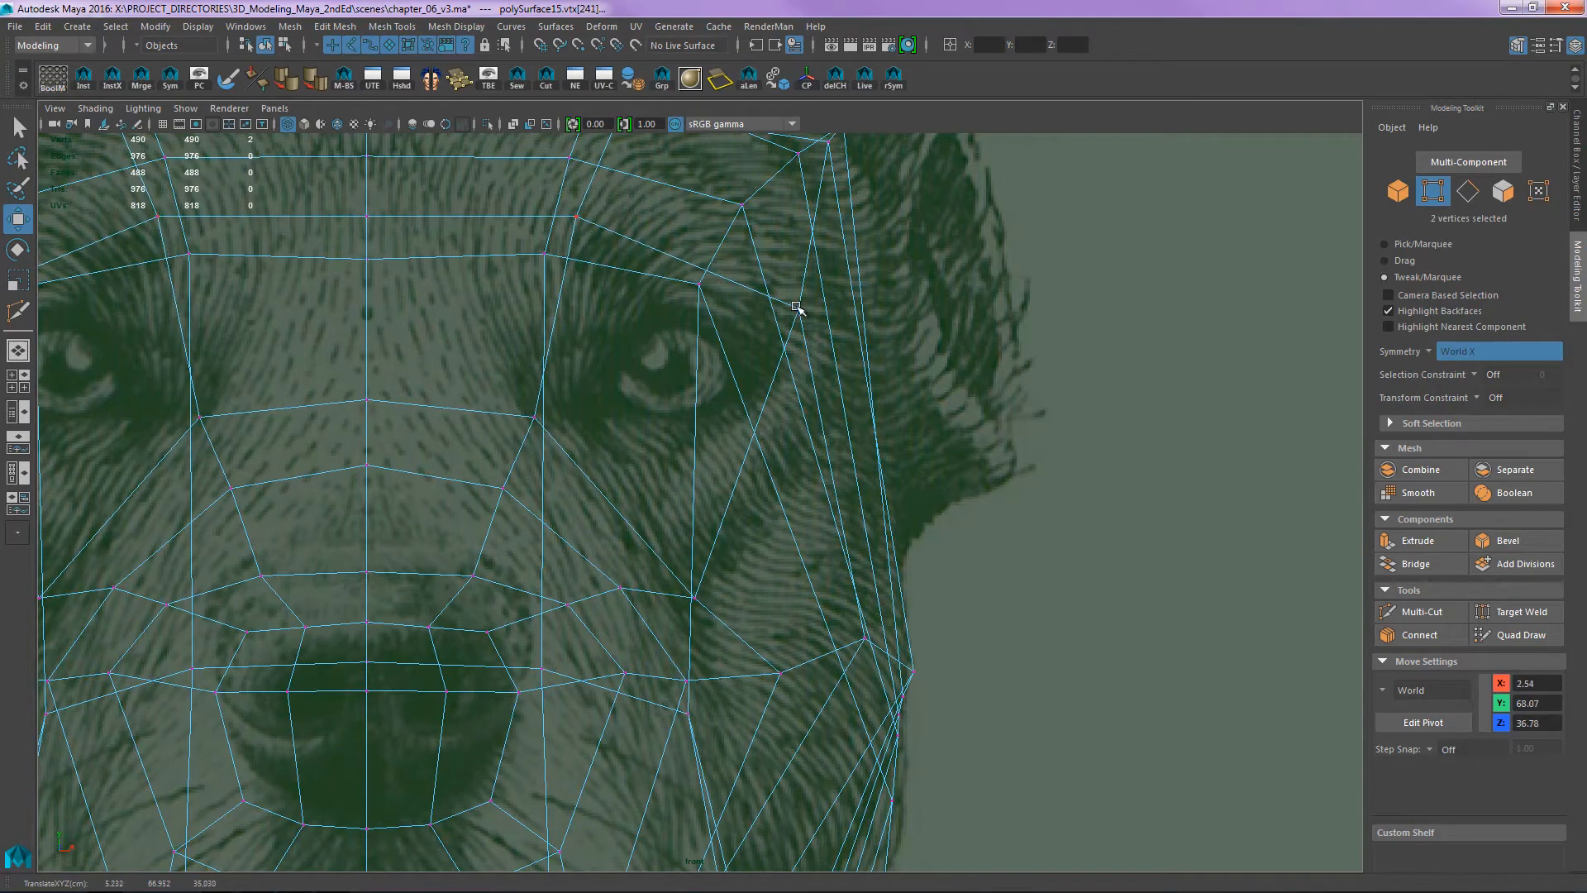
drag(796, 307, 818, 295)
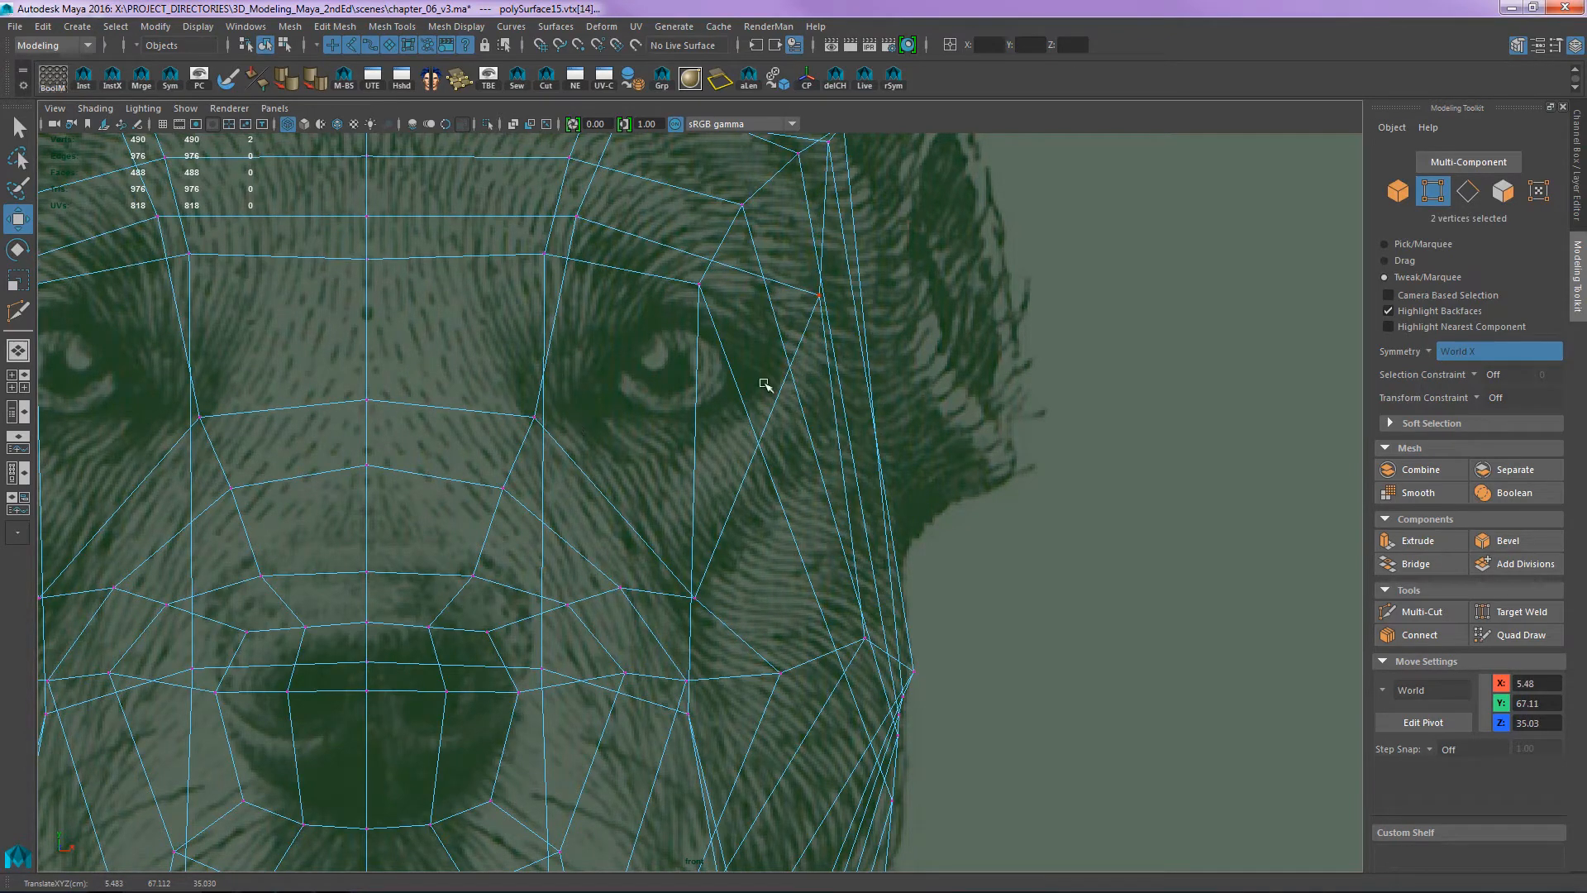
- Move the outer eye-corner vertex slightly back and down in the side view to clear the circled eye
key(space)
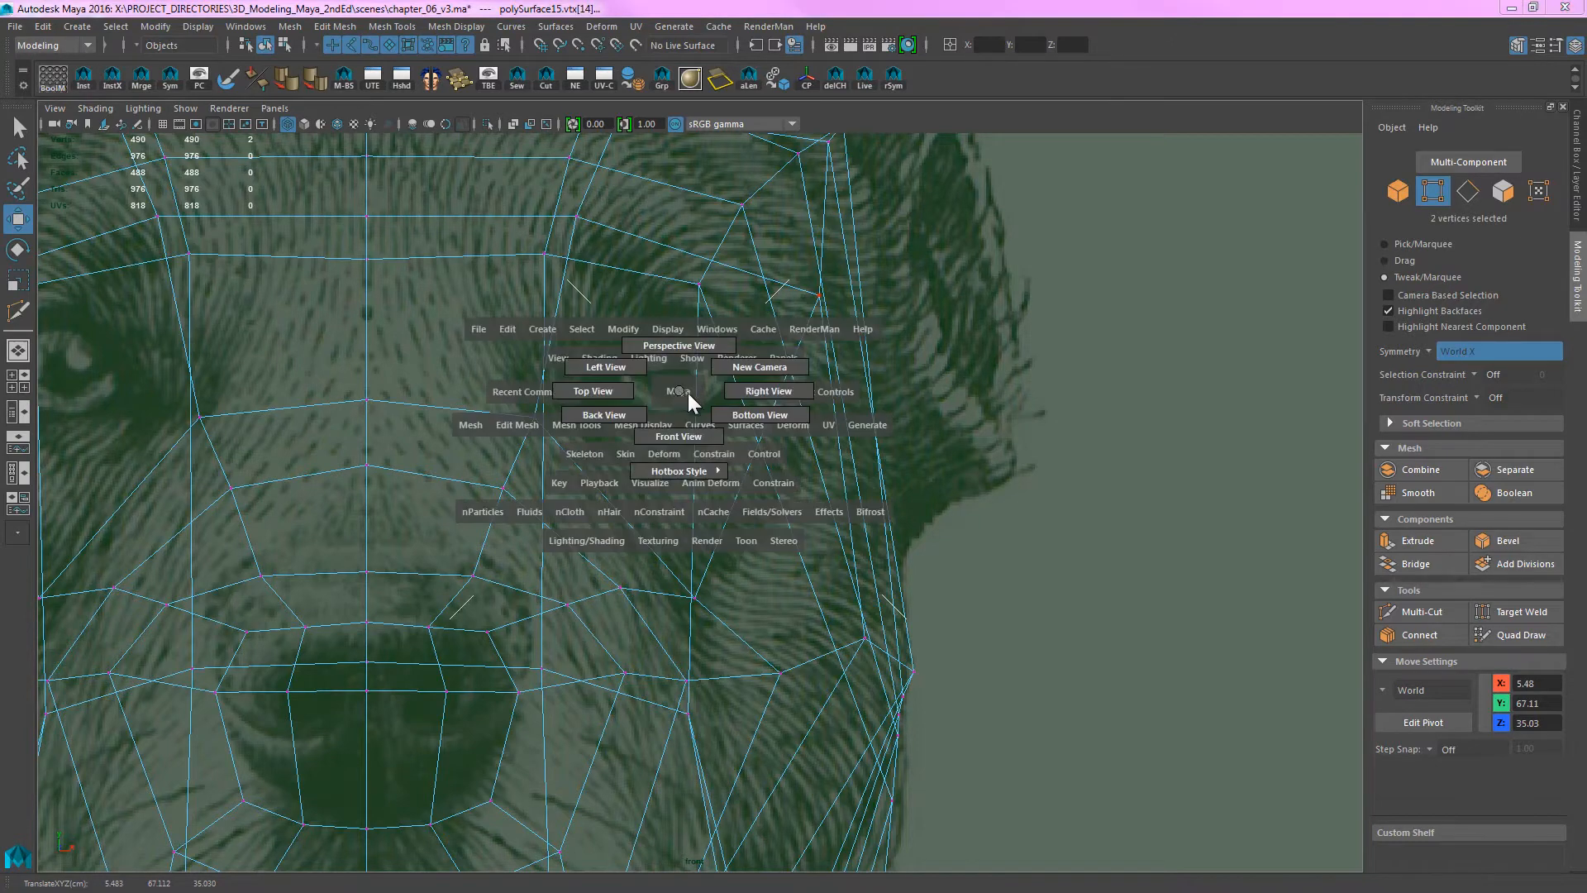
drag(688, 394, 773, 386)
alt+middle_drag(772, 387, 641, 400)
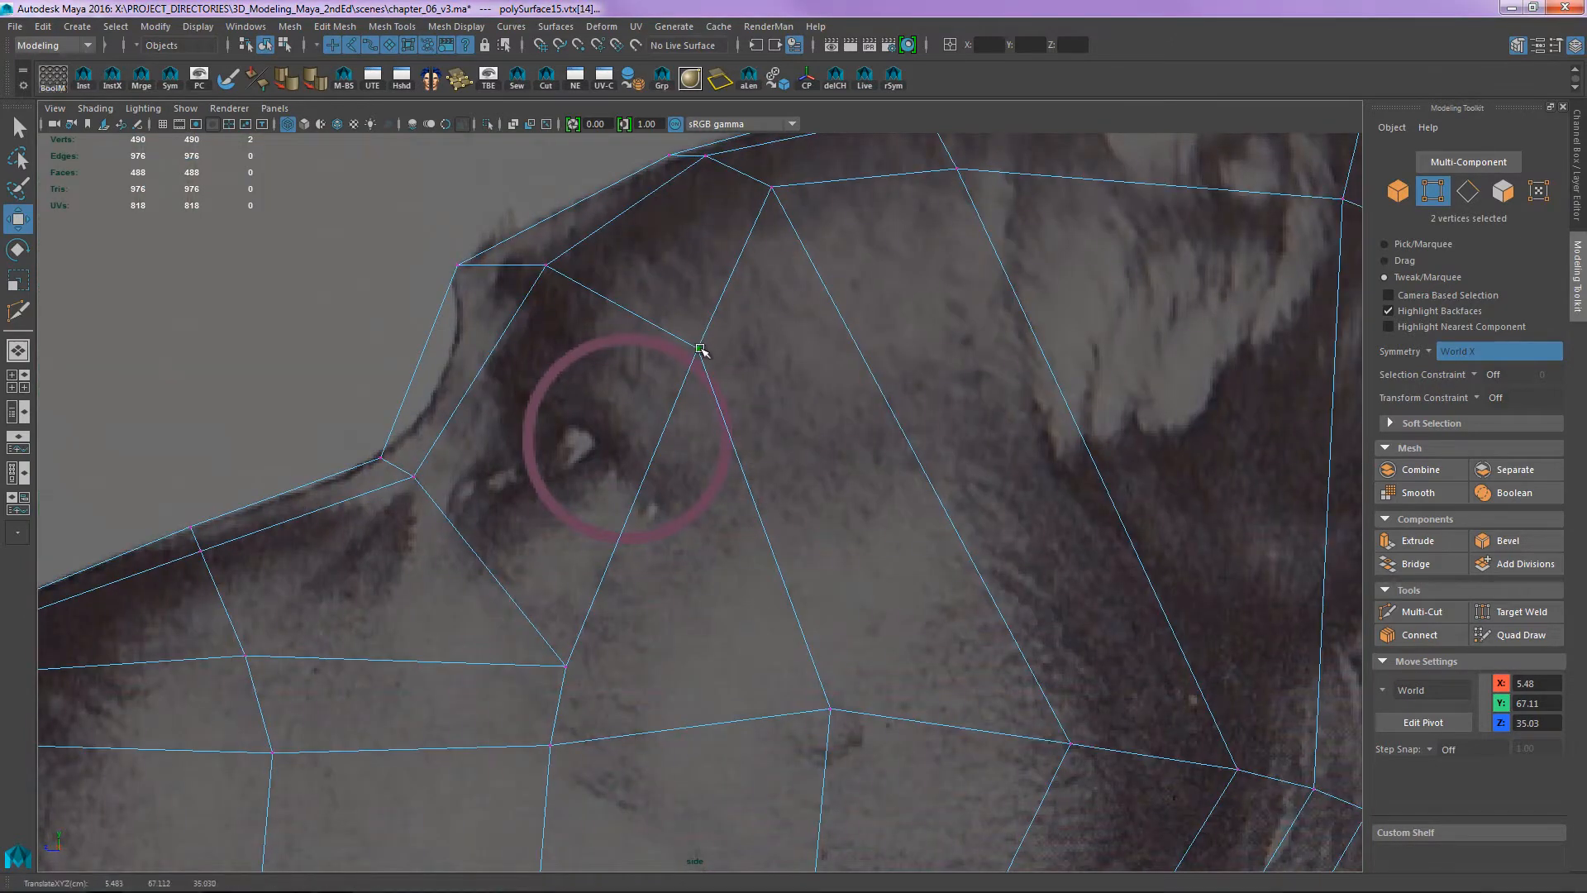
drag(699, 349, 726, 358)
- Extrude the eye faces inward with an offset of 0.99 to form an inner ring at the eye
right_drag(583, 457, 580, 494)
click(576, 440)
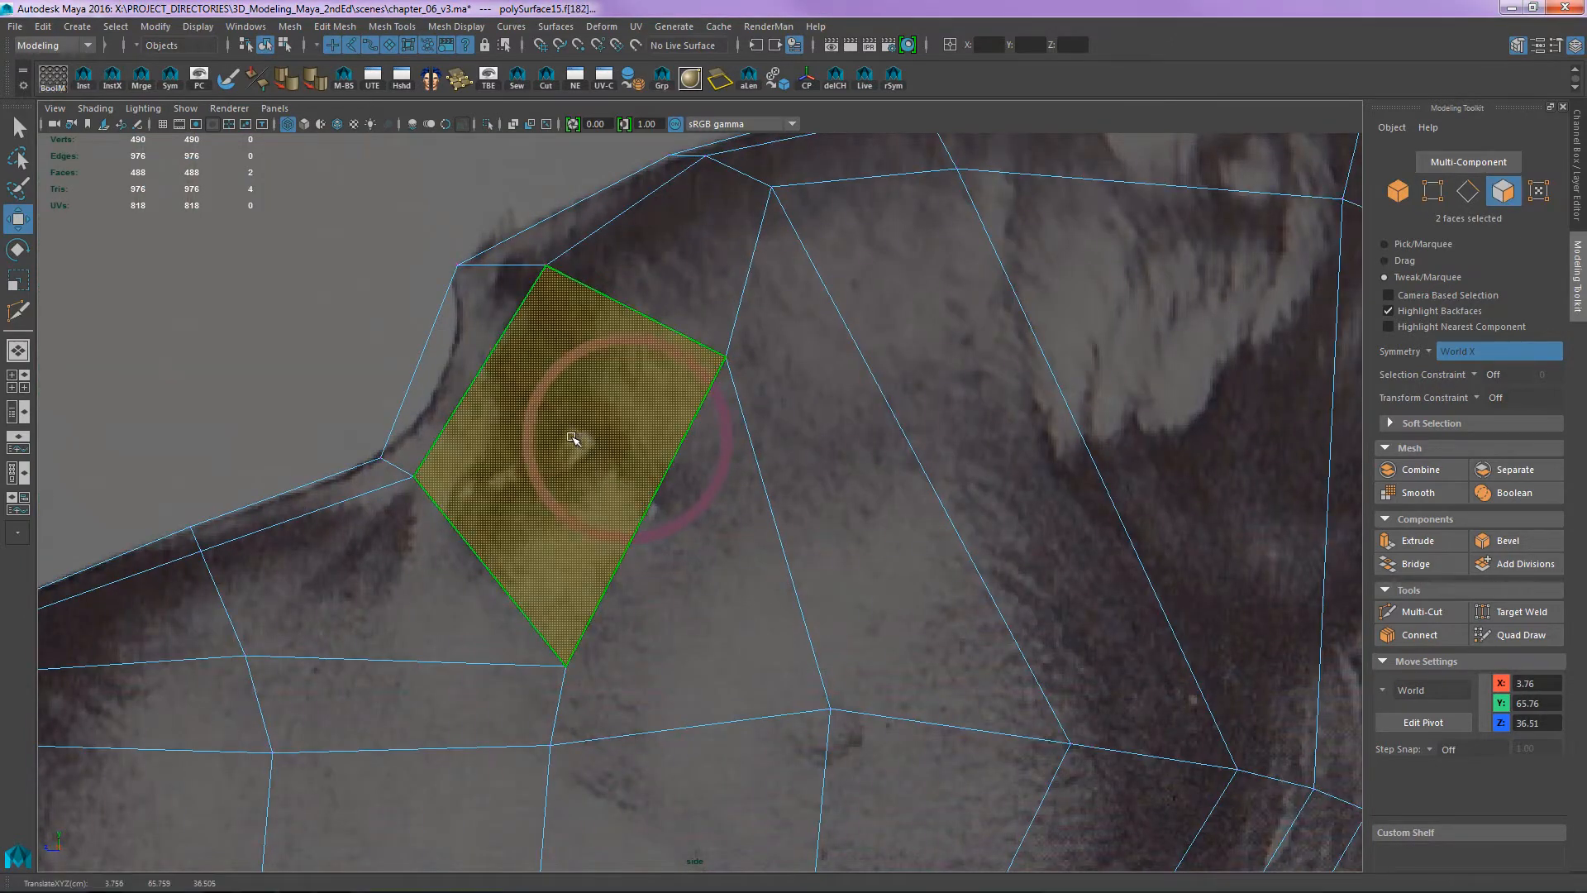
alt+middle_drag(280, 330, 389, 331)
key(ctrl+e)
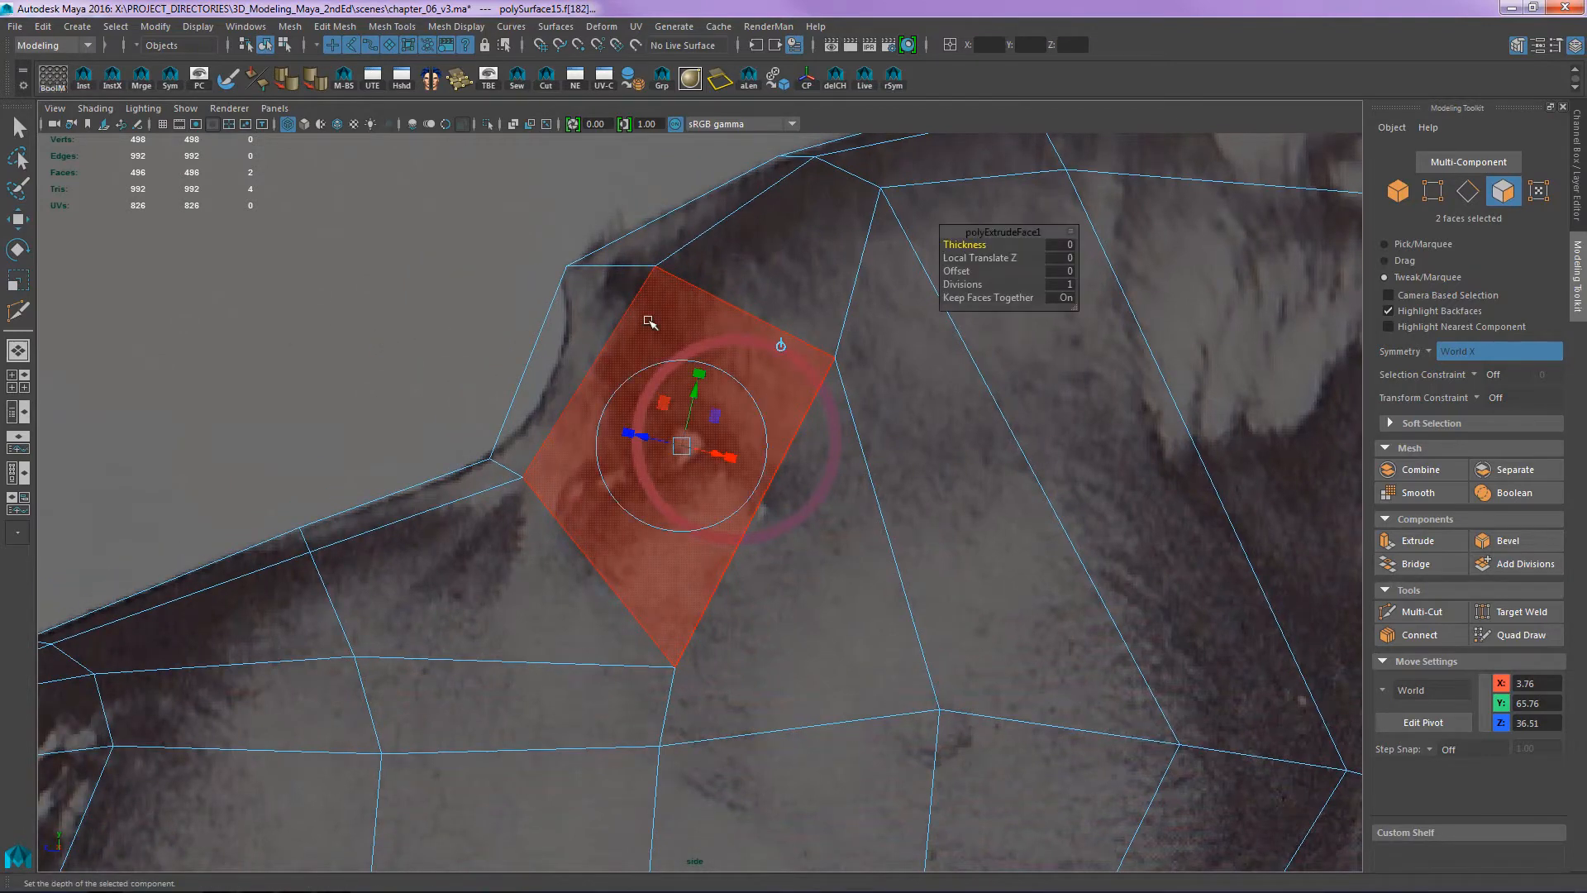
drag(957, 270, 1026, 267)
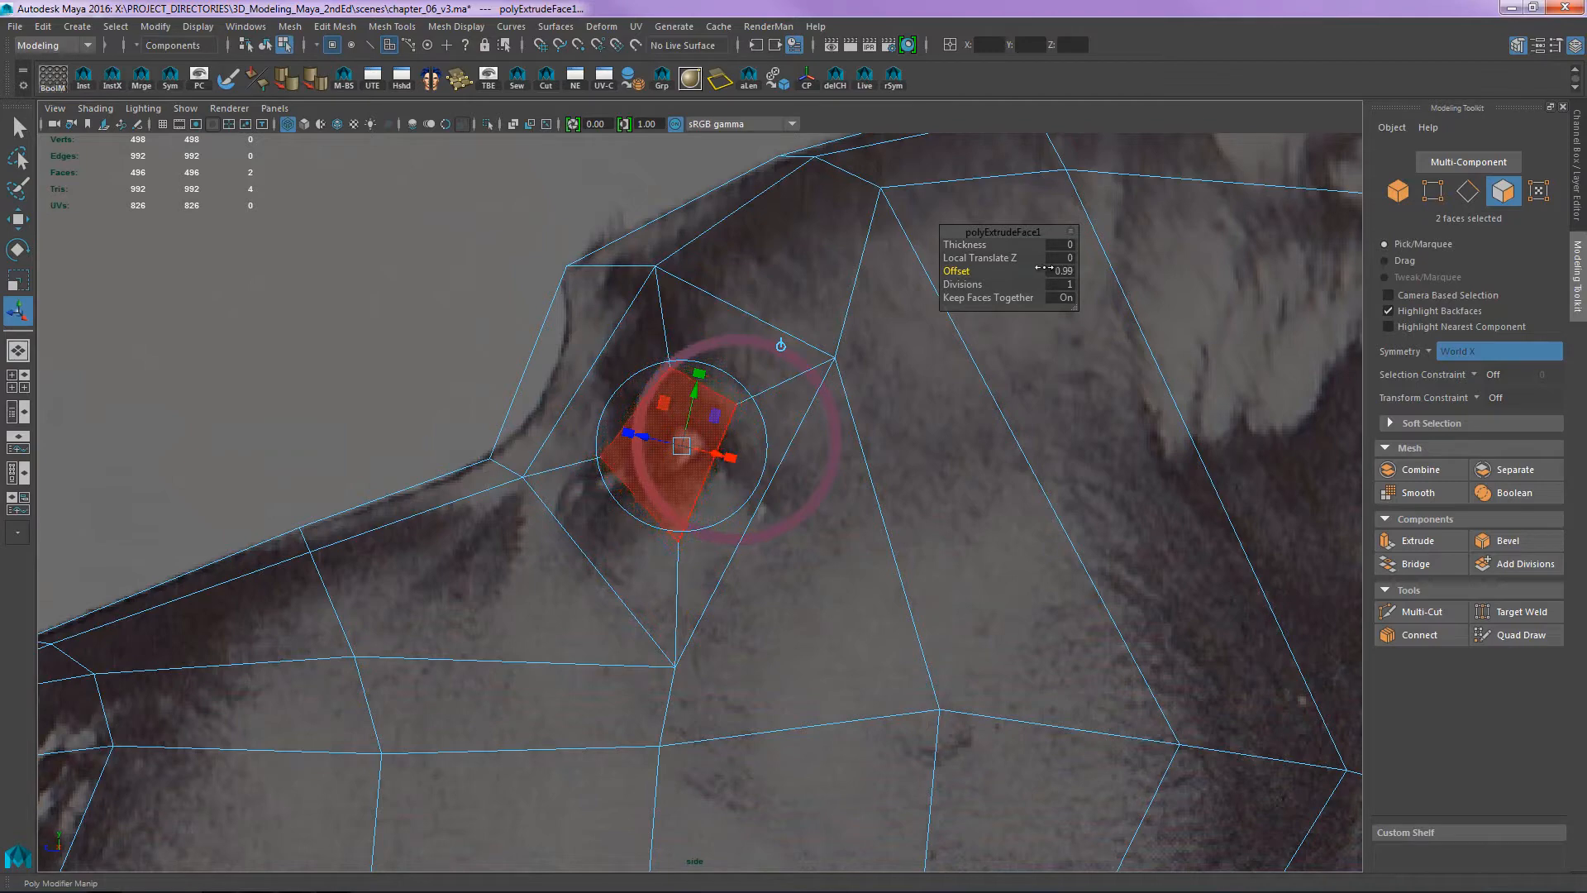
click(322, 347)
- Select the inset eye face and compare its shape and position with the circled eye in the side reference
scroll(783, 361, up, 2)
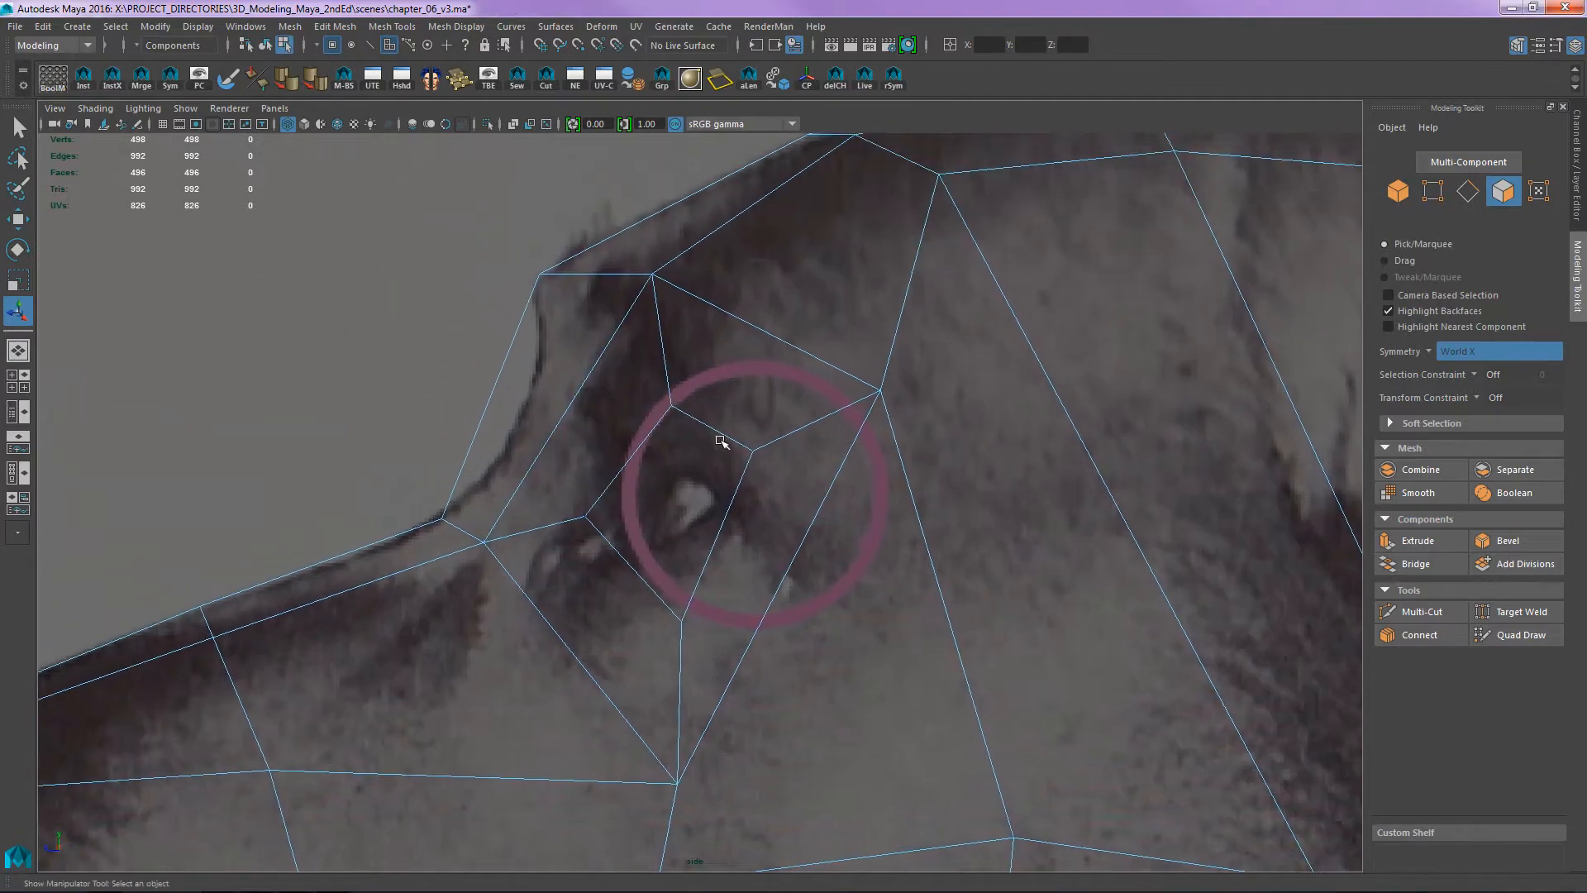
click(715, 446)
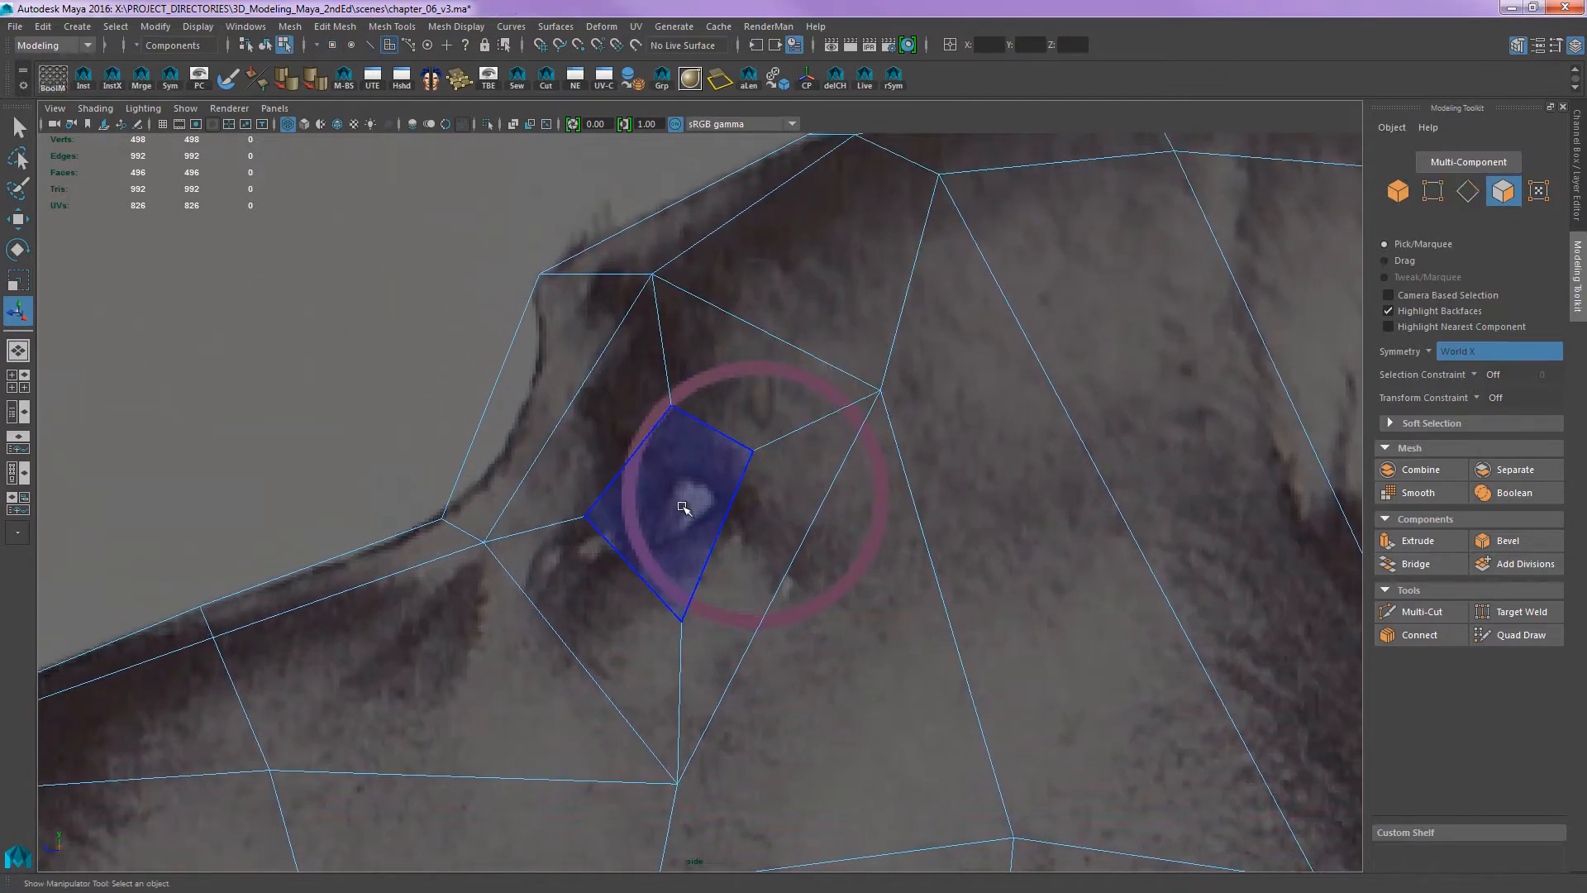
click(682, 507)
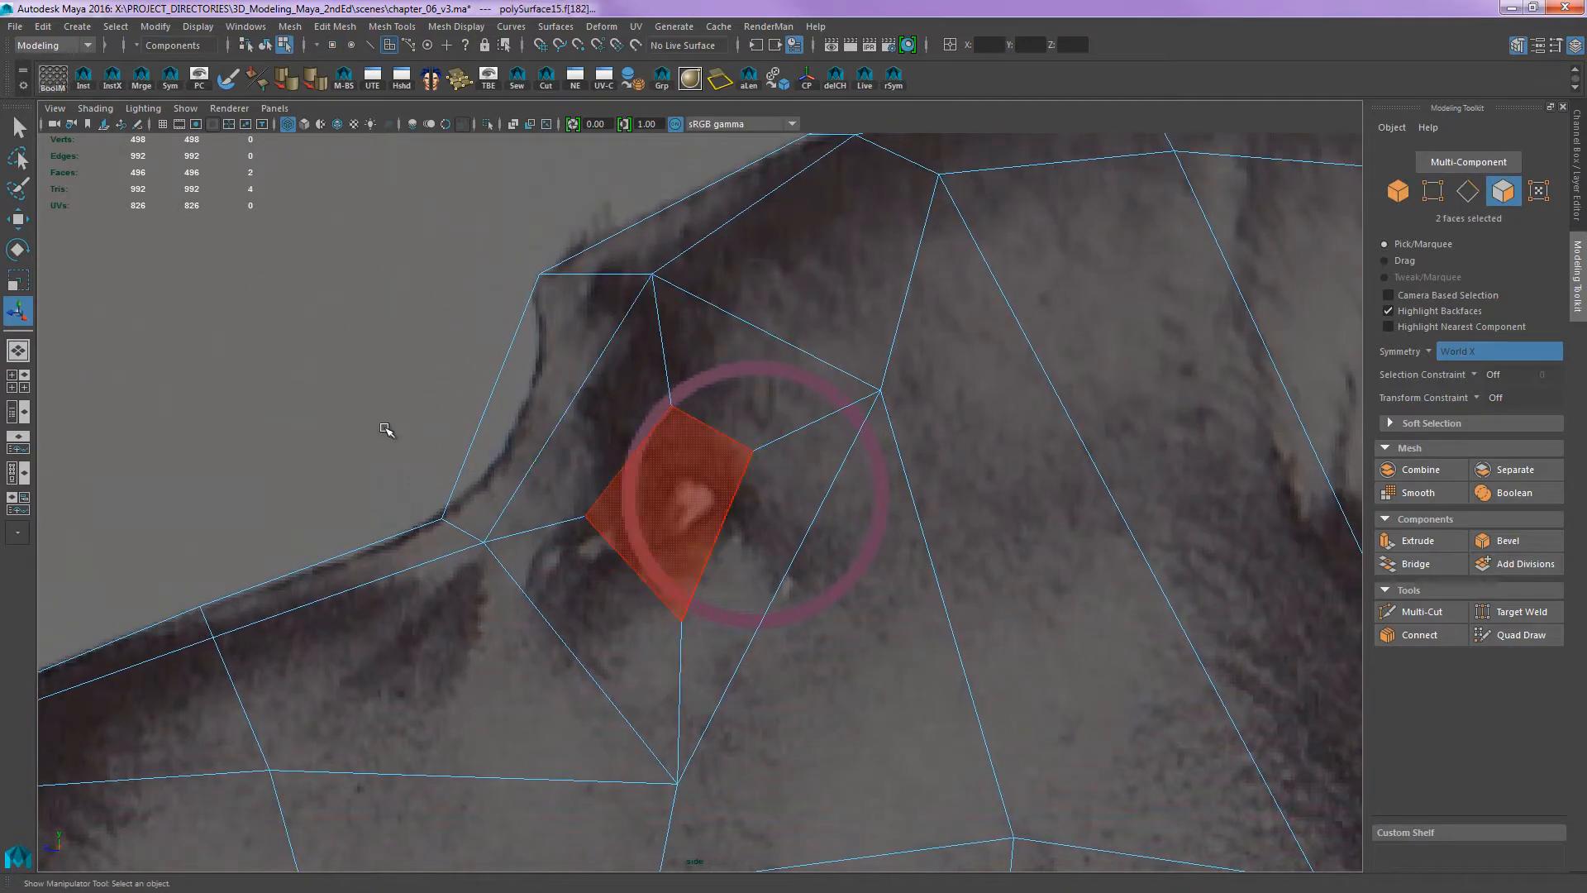
alt+middle_drag(421, 425, 361, 358)
alt+right_drag(588, 389, 750, 378)
alt+middle_drag(643, 379, 716, 412)
click(690, 449)
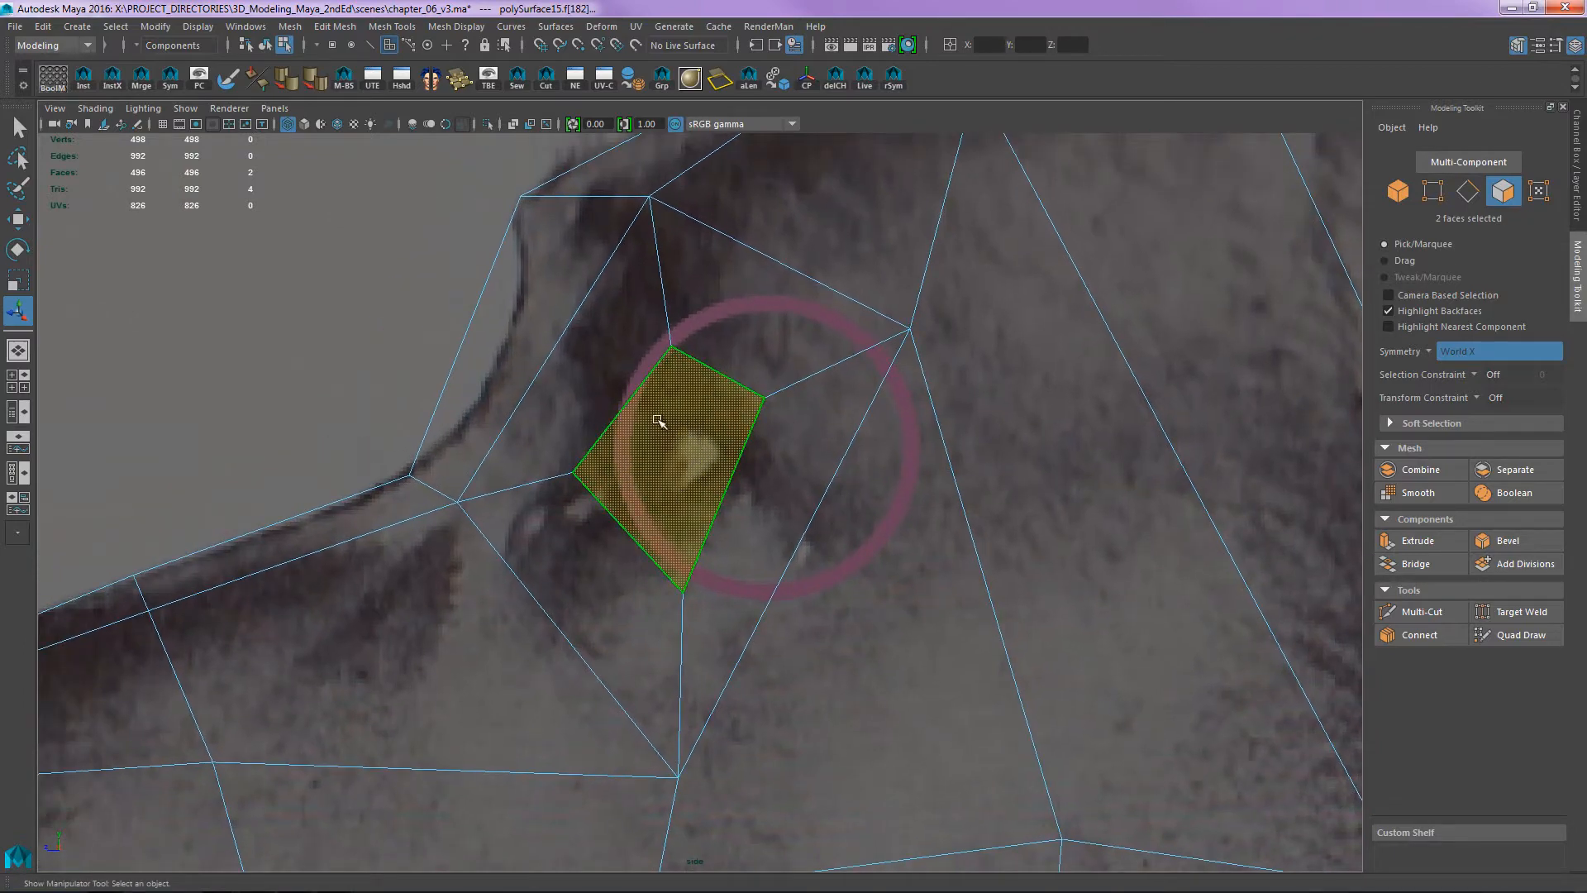
- Insert an edge loop around the eye with Multi-Cut, about midway between the inset face and its outer border
key(F10)
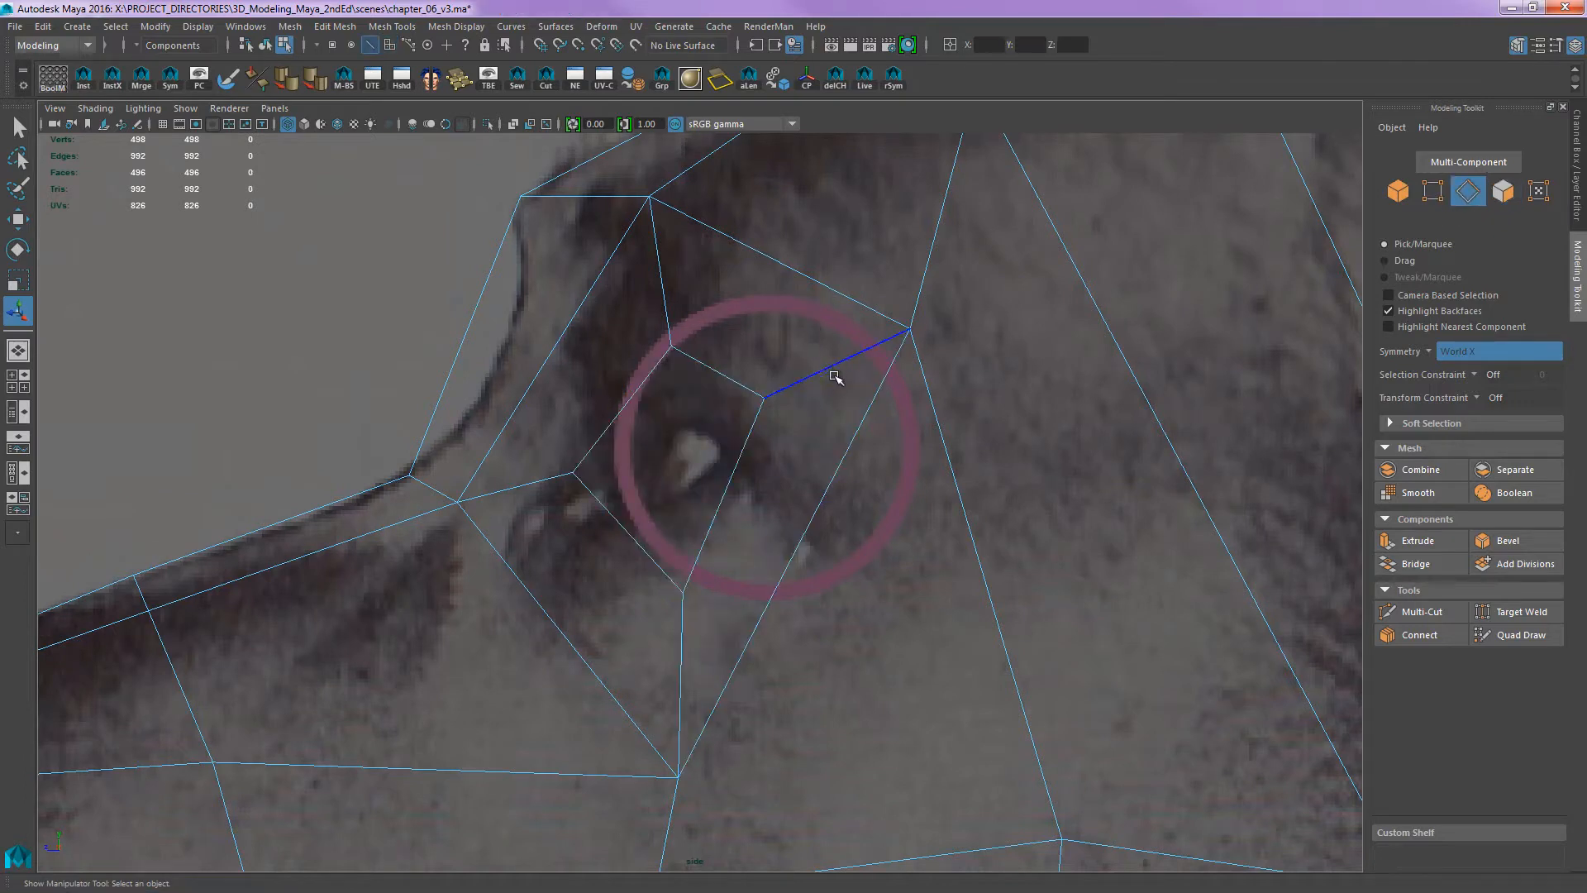
key(q)
key(ctrl+shift+x)
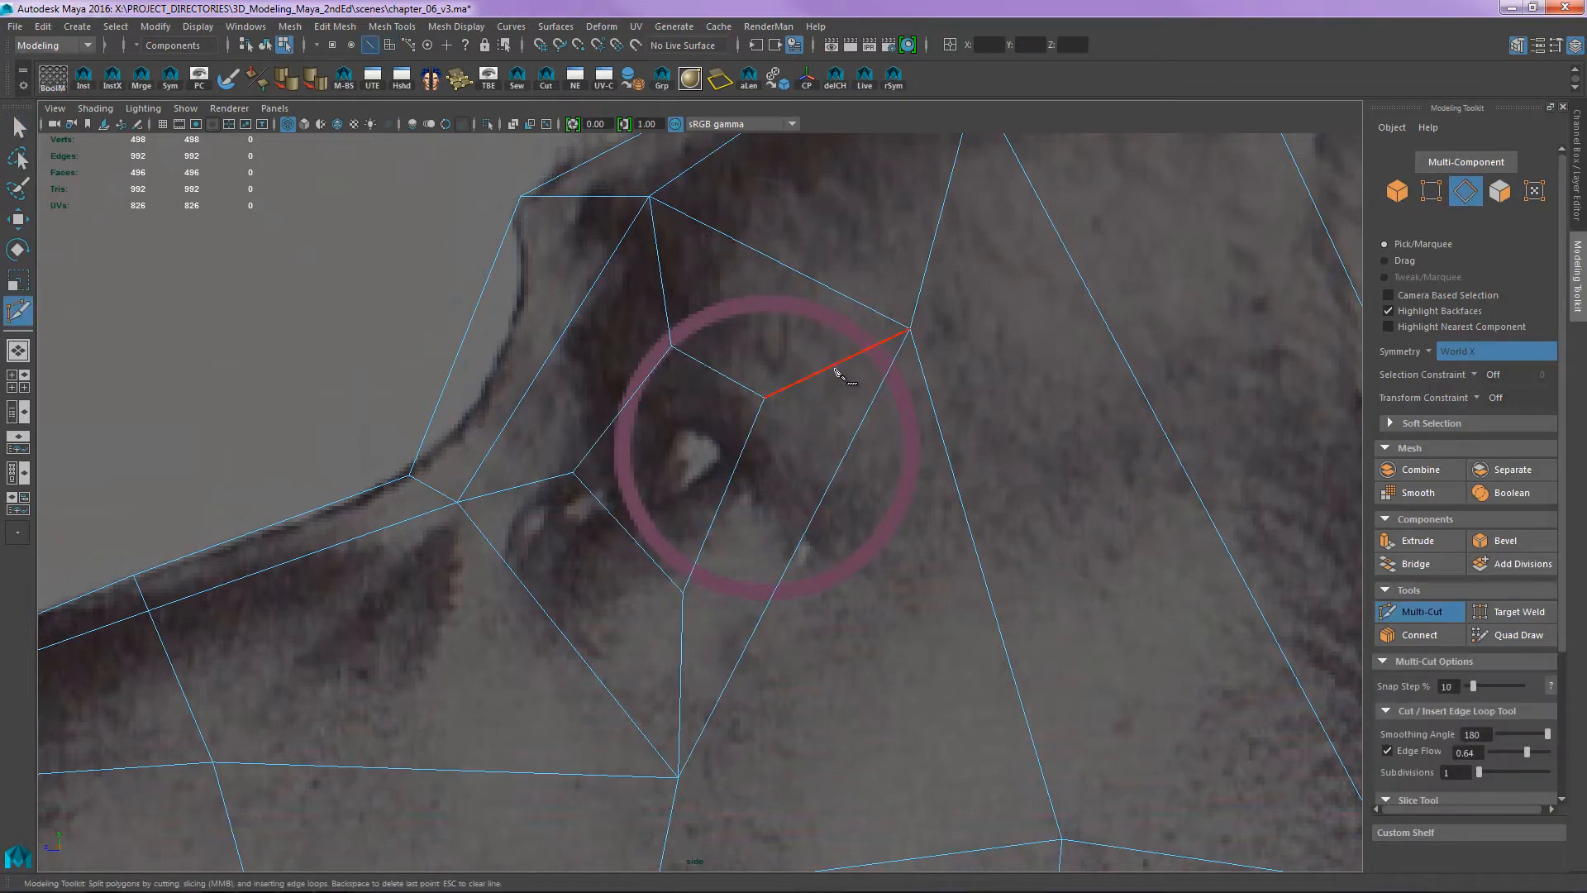
ctrl+click(838, 363)
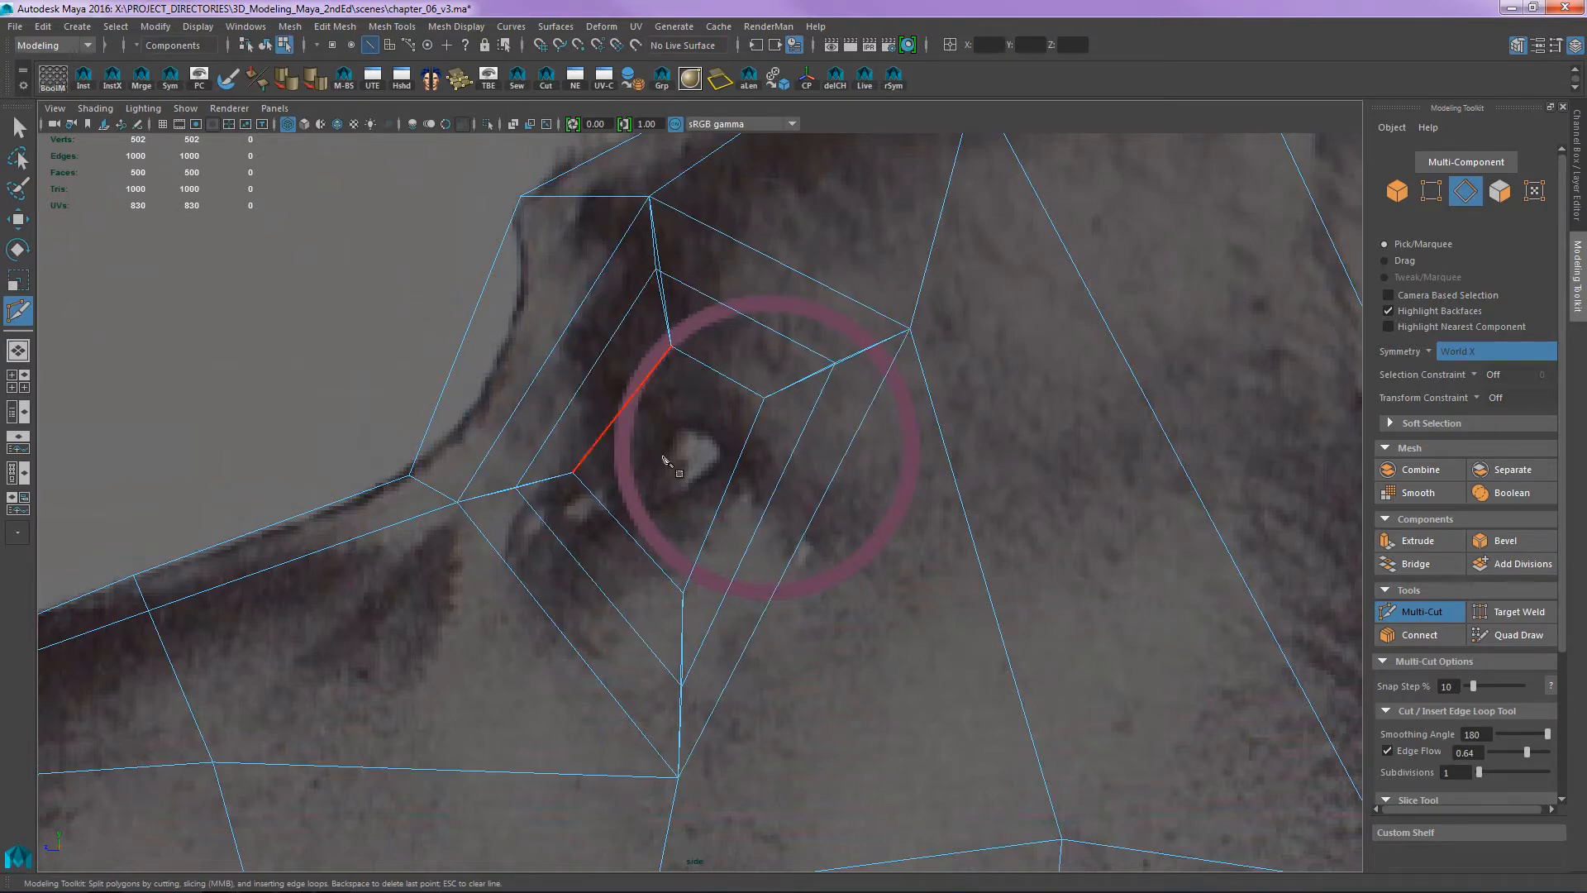
- Leave Multi-Cut and examine the eye loops and the surrounding head wireframe against the side reference
scroll(792, 372, down, 5)
scroll(708, 330, up, 4)
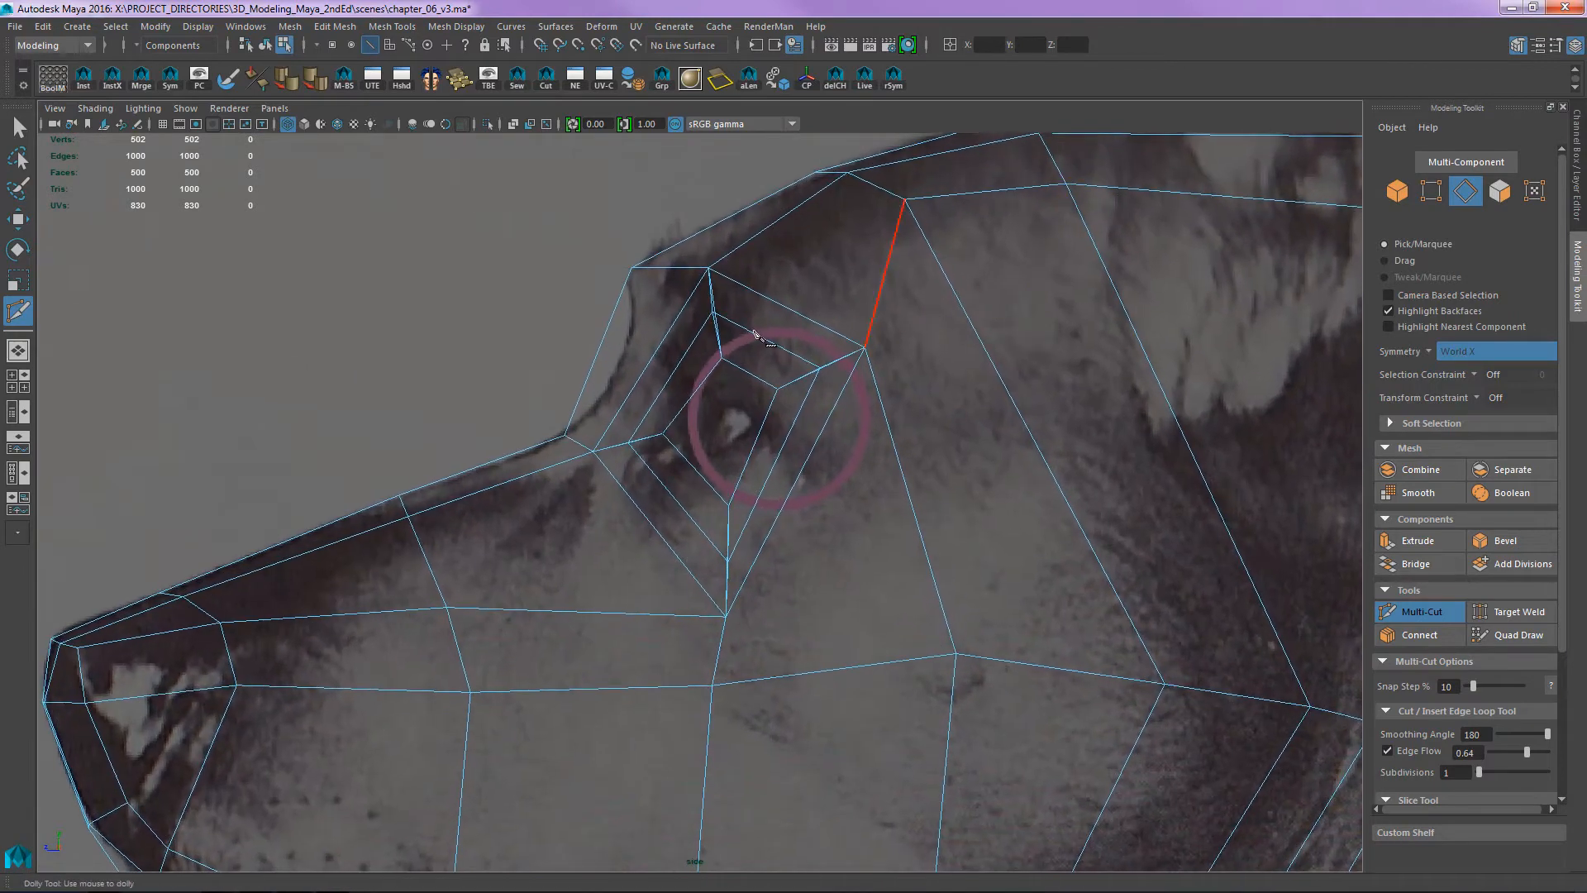
alt+middle_drag(578, 371, 578, 374)
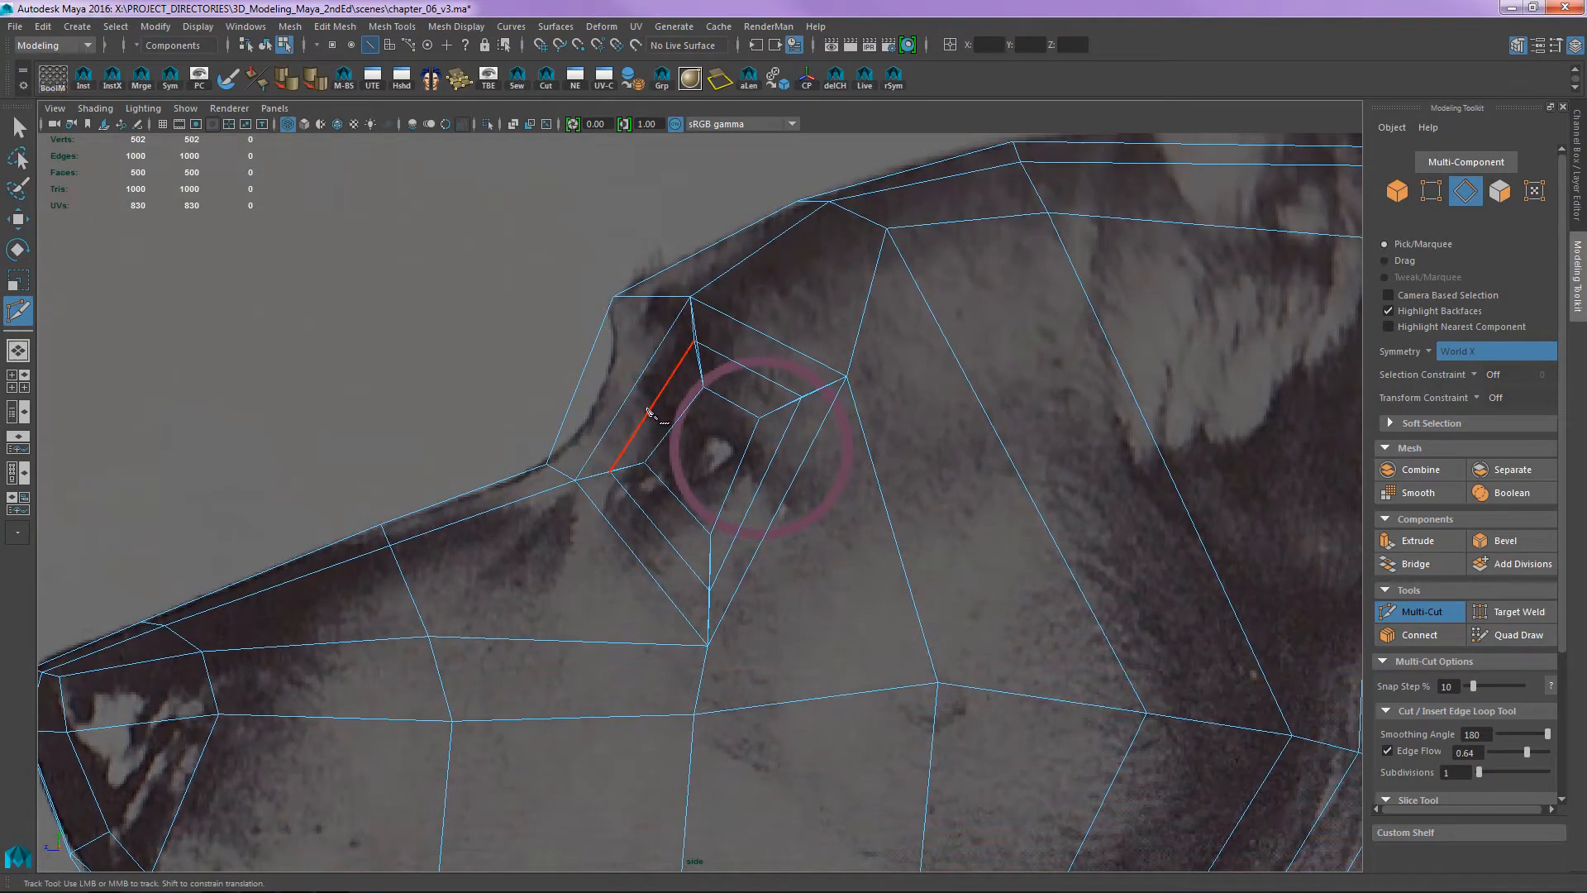
alt+middle_drag(882, 361, 919, 335)
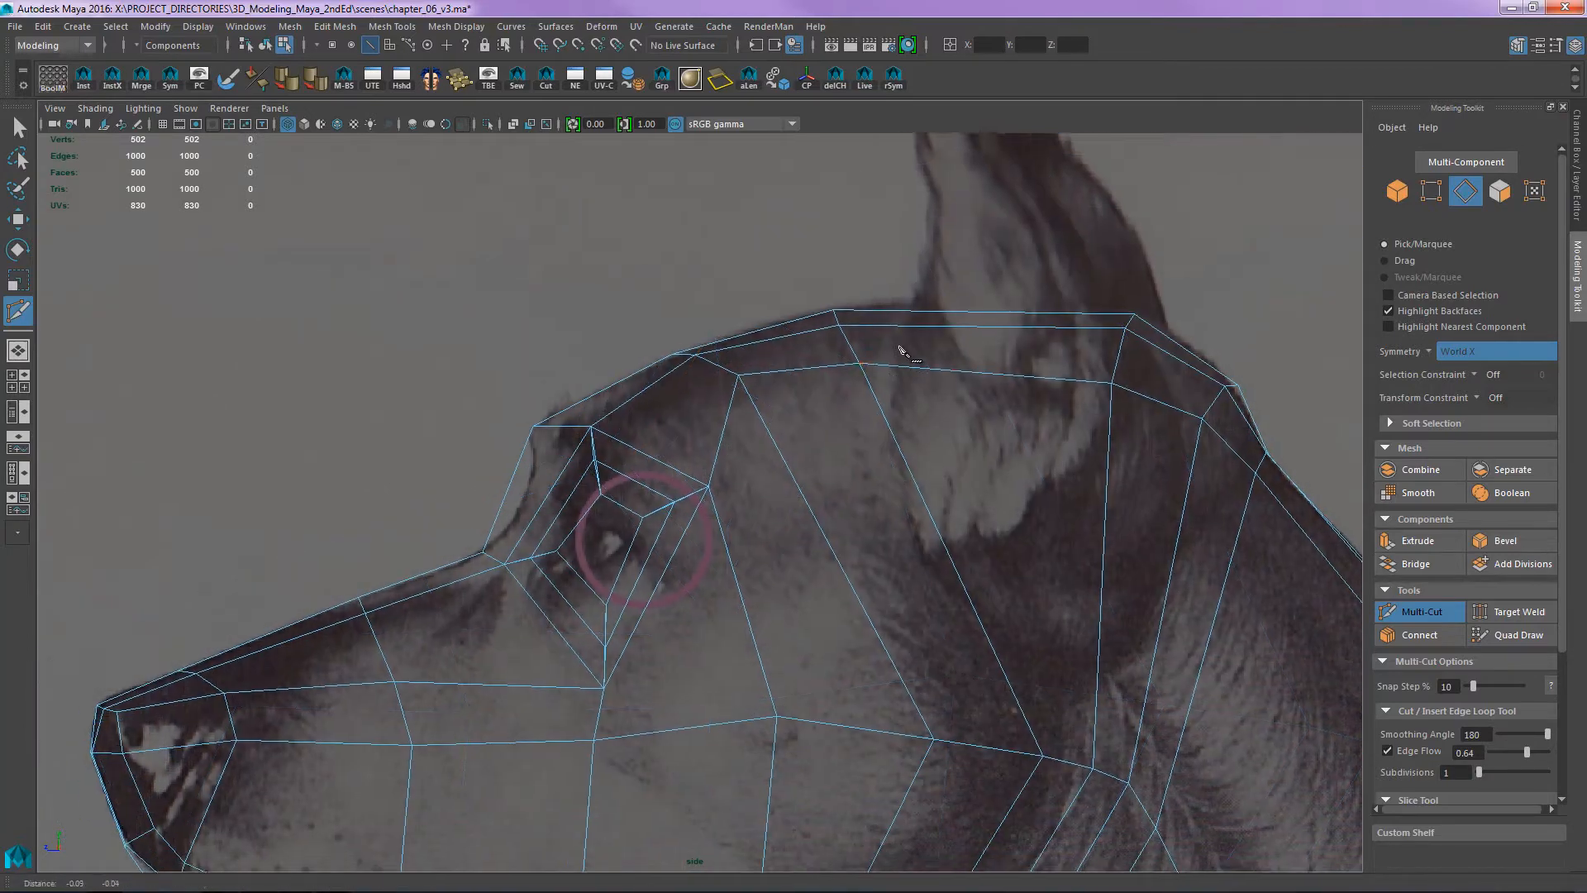
key(q)
alt+right_drag(871, 497, 825, 460)
alt+middle_drag(826, 460, 881, 356)
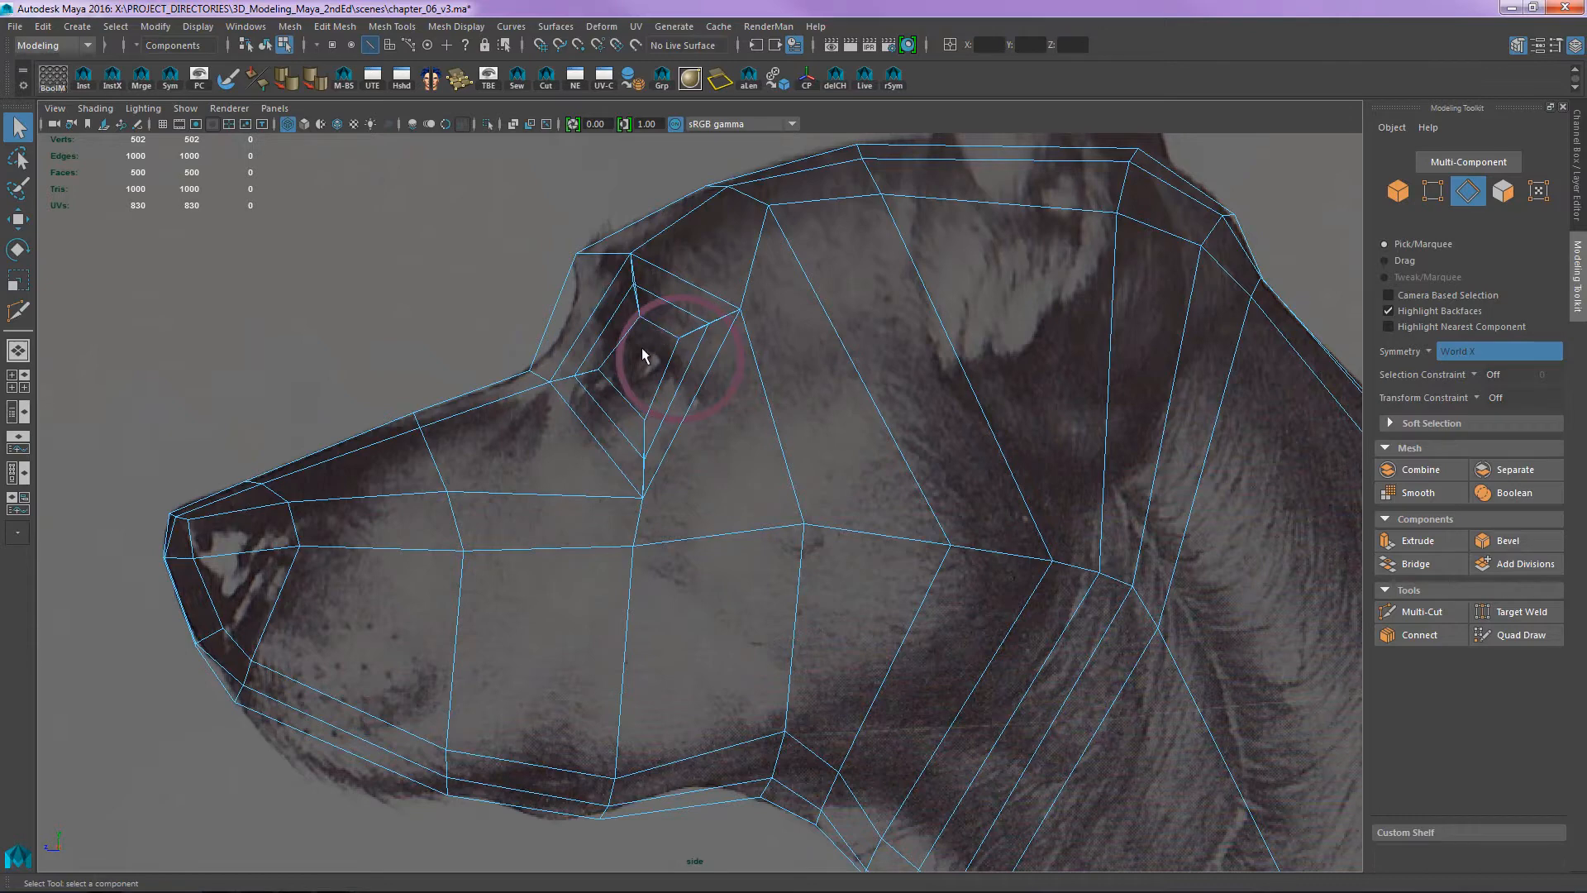
alt+right_drag(840, 295, 929, 295)
alt+middle_drag(929, 295, 889, 481)
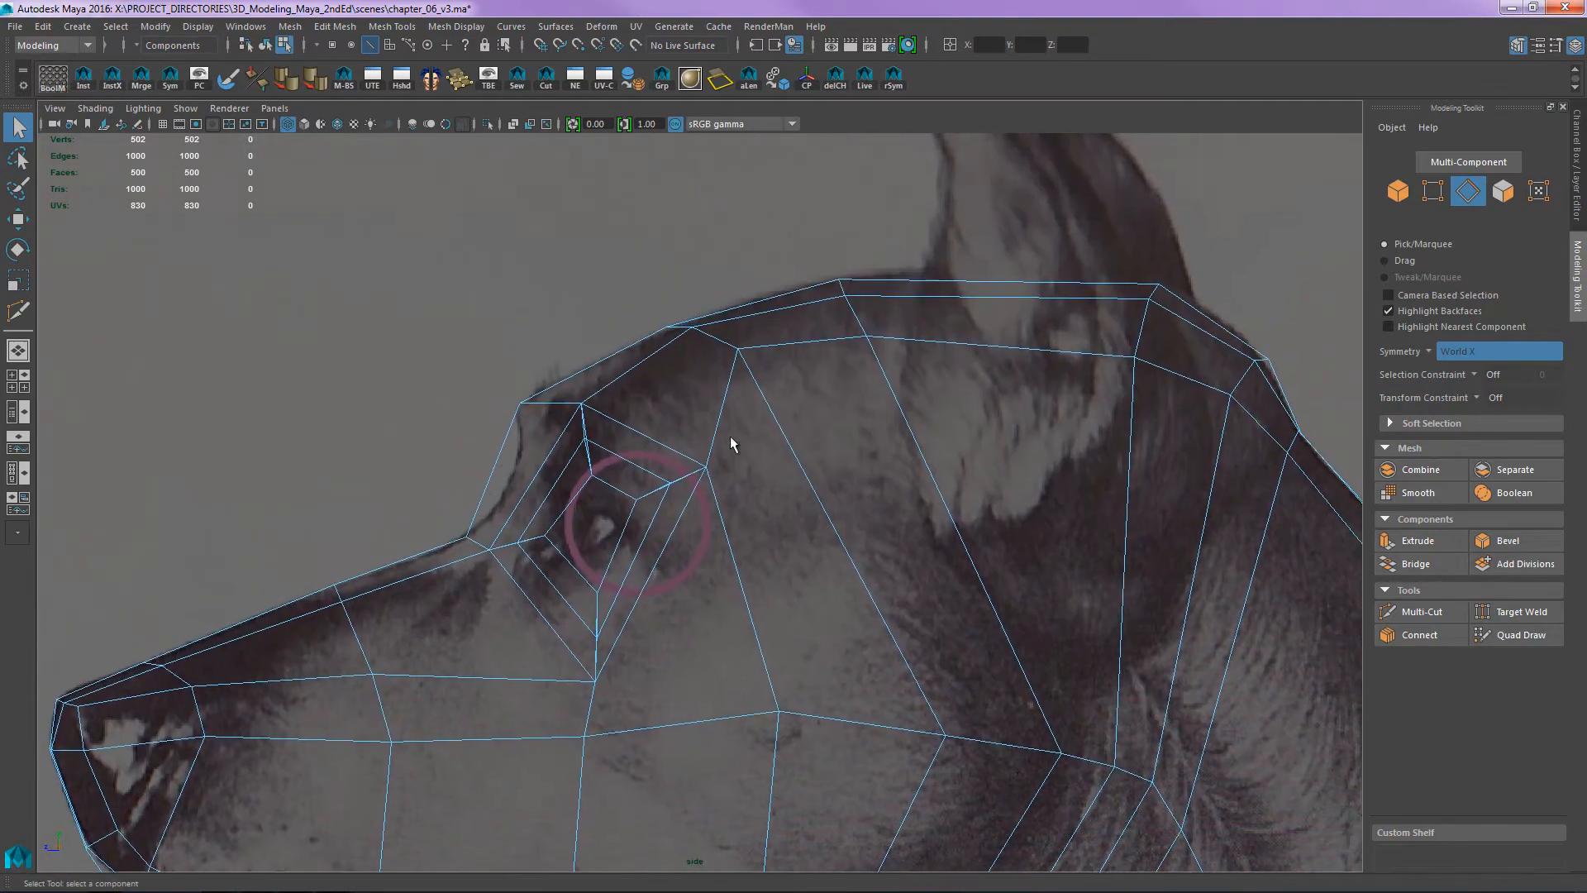
alt+middle_drag(671, 478, 677, 427)
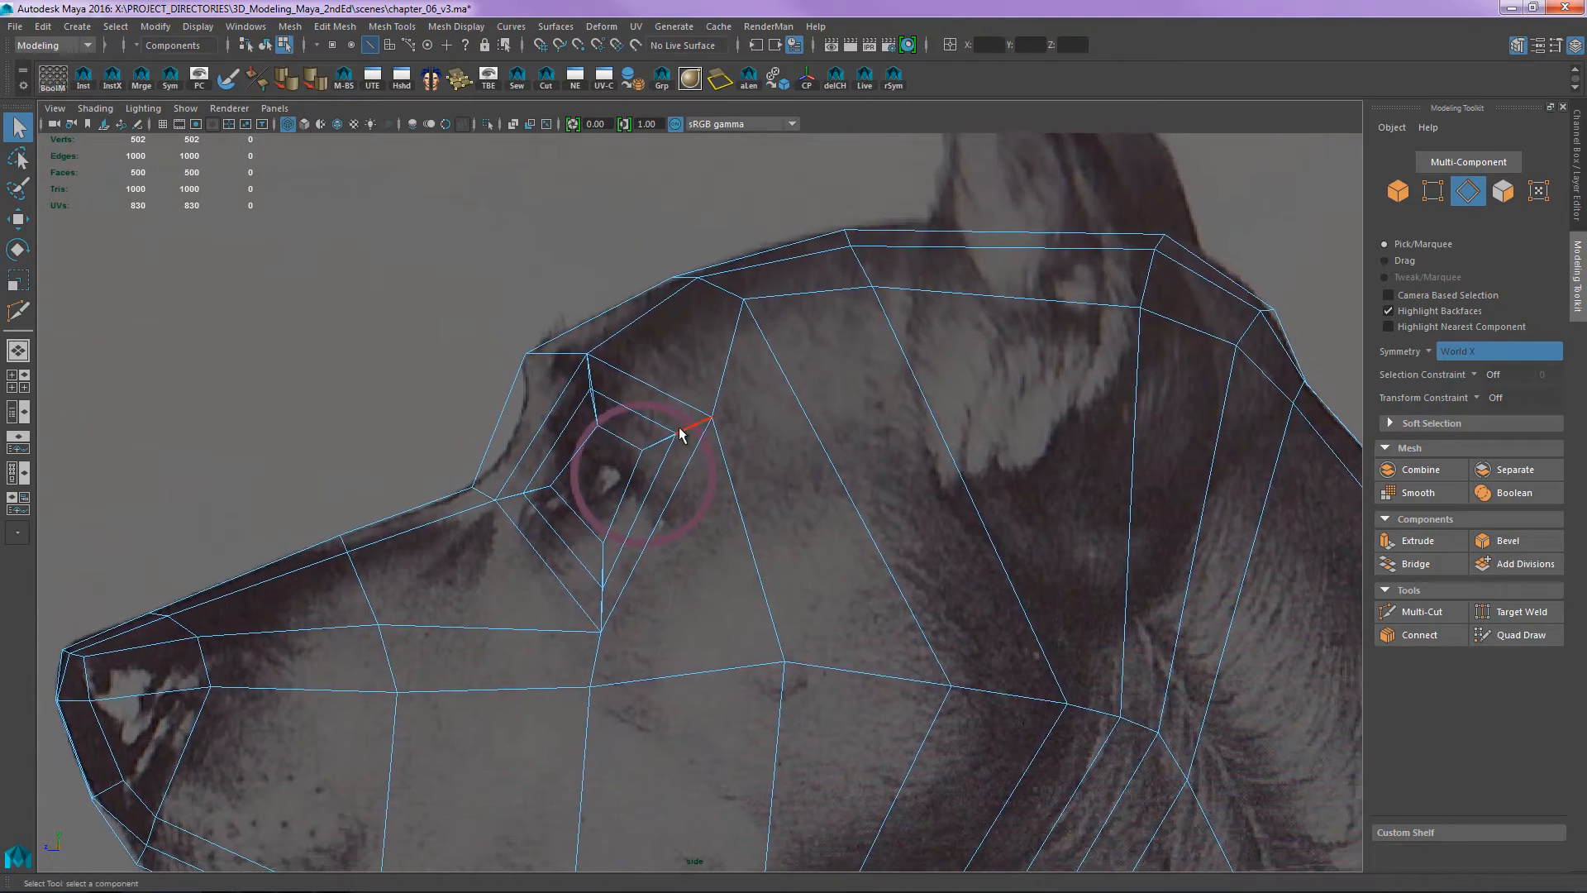
- Inspect the face flow by selecting faces in turn from above the eye over the forehead to the ear base
click(619, 467)
click(630, 435)
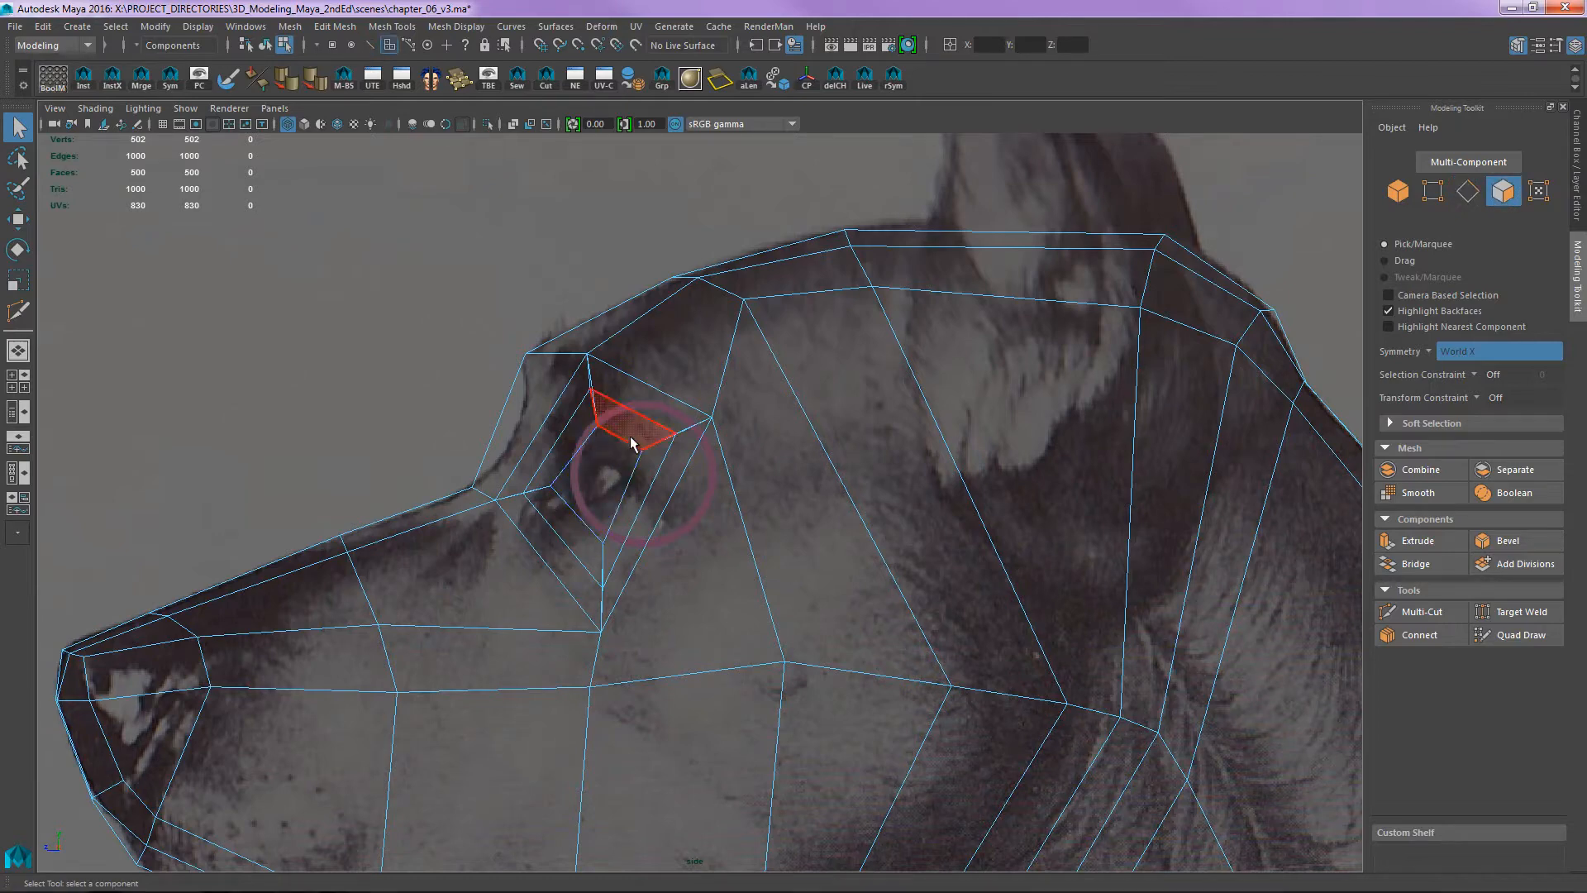
click(659, 408)
click(702, 344)
click(814, 276)
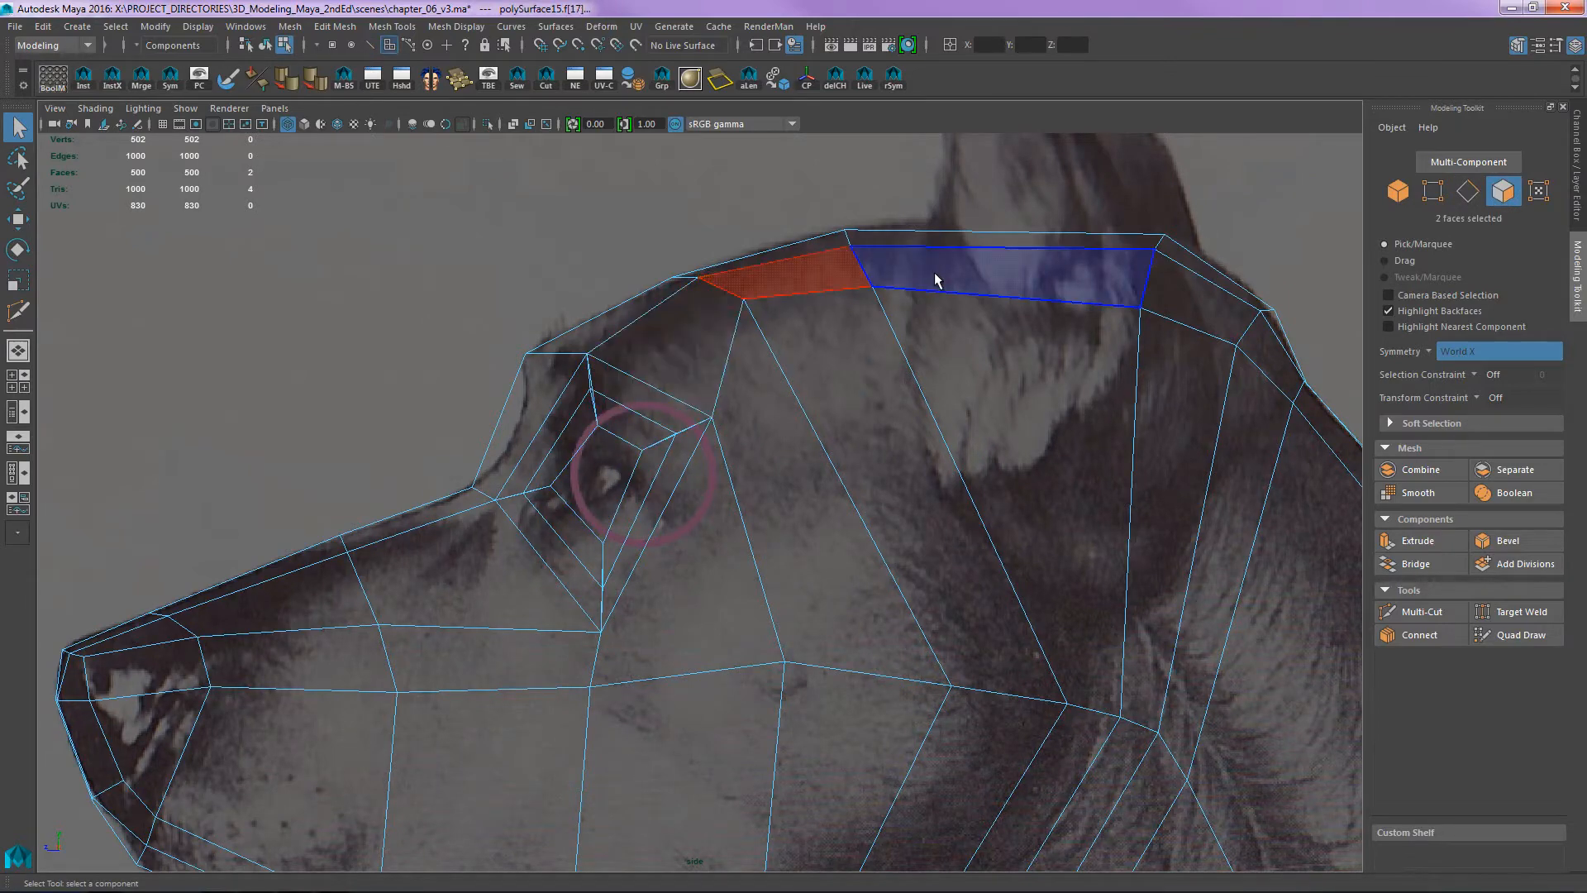
click(944, 273)
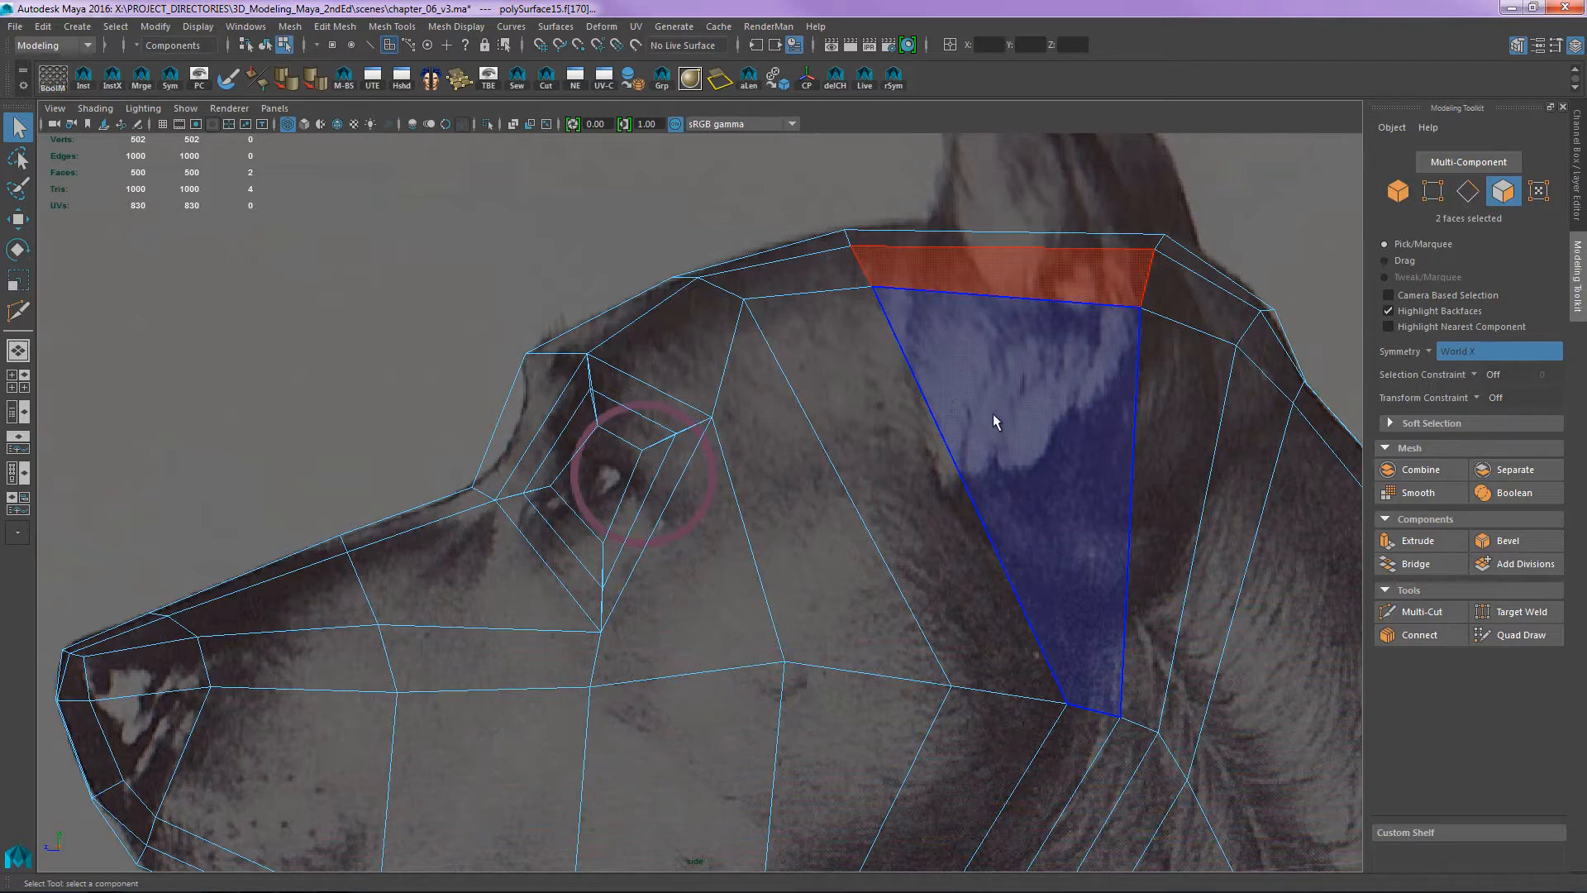
- Set the transform constraint to Edge Slide and slide the three upper side vertices between eye and ear down along their edges
key(F9)
click(872, 289)
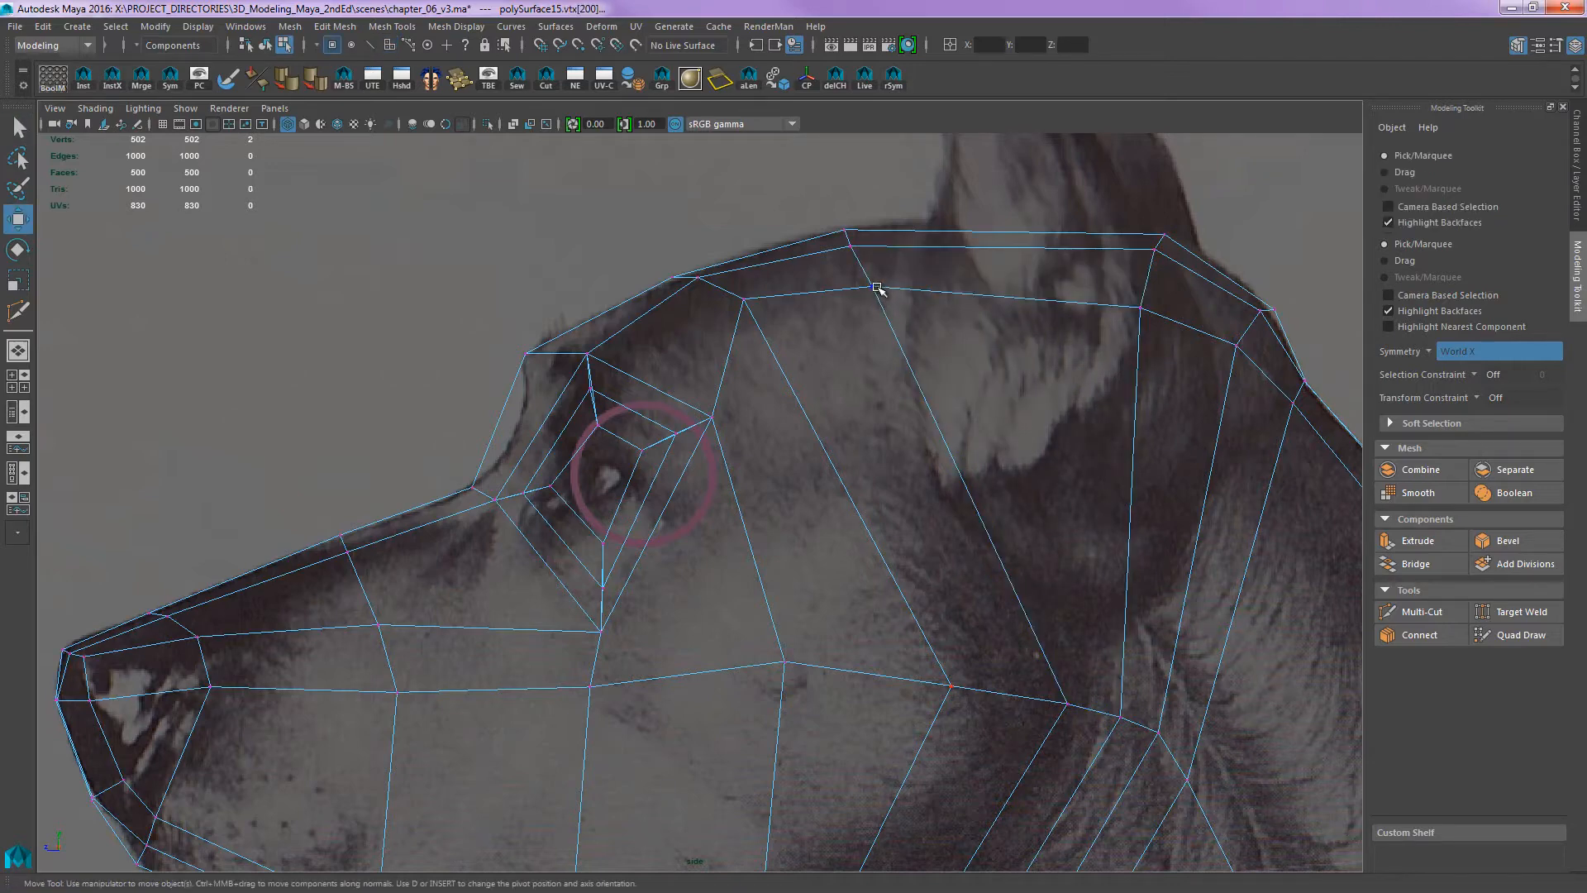
key(w)
click(1474, 374)
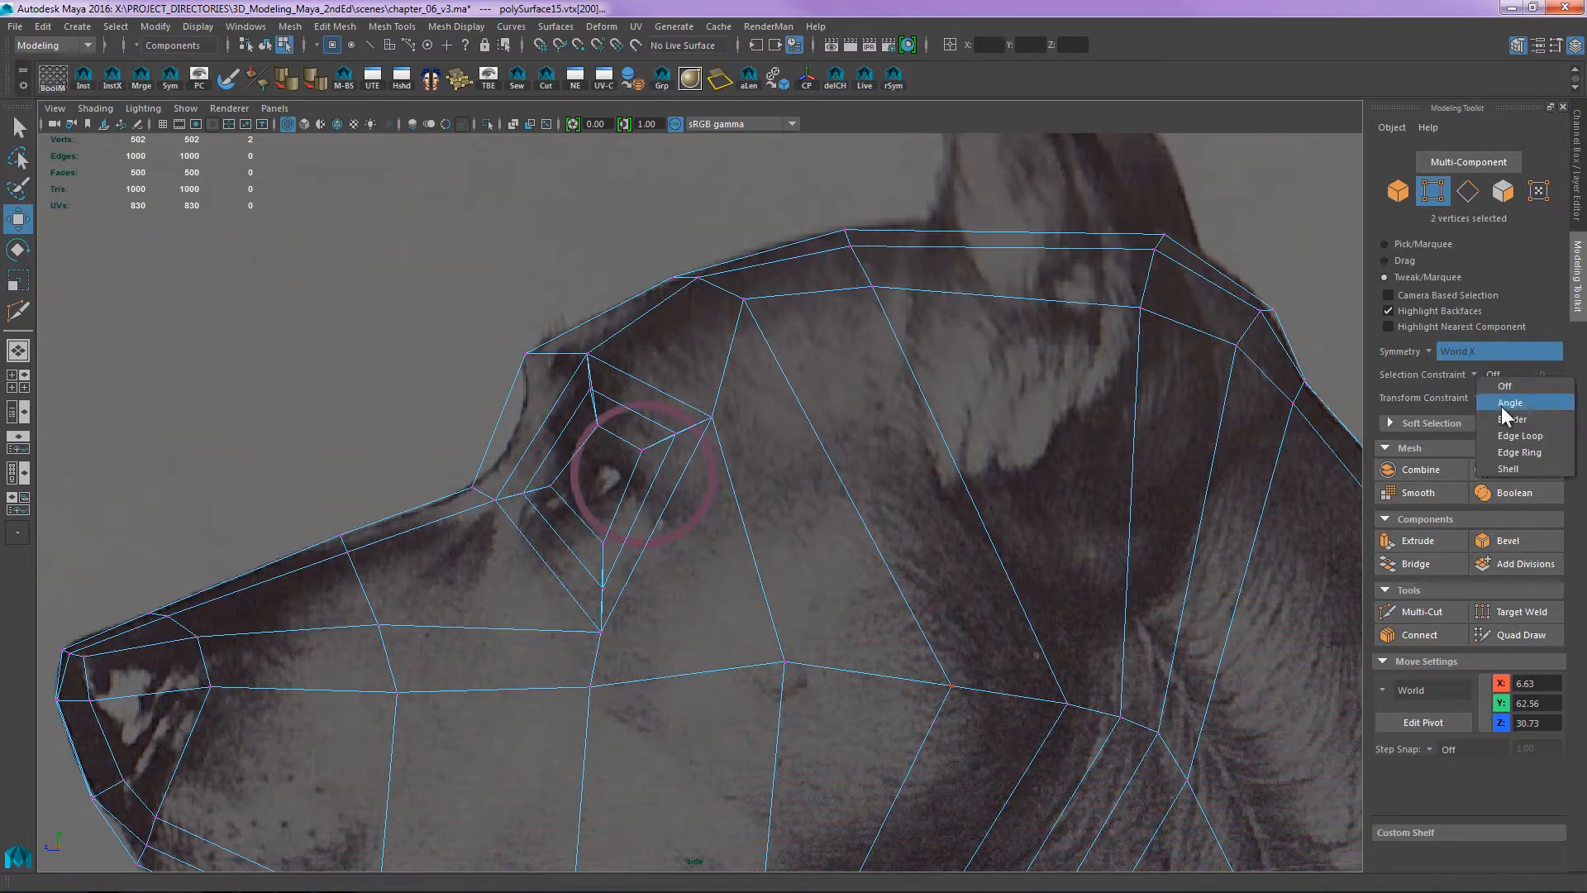
click(1476, 397)
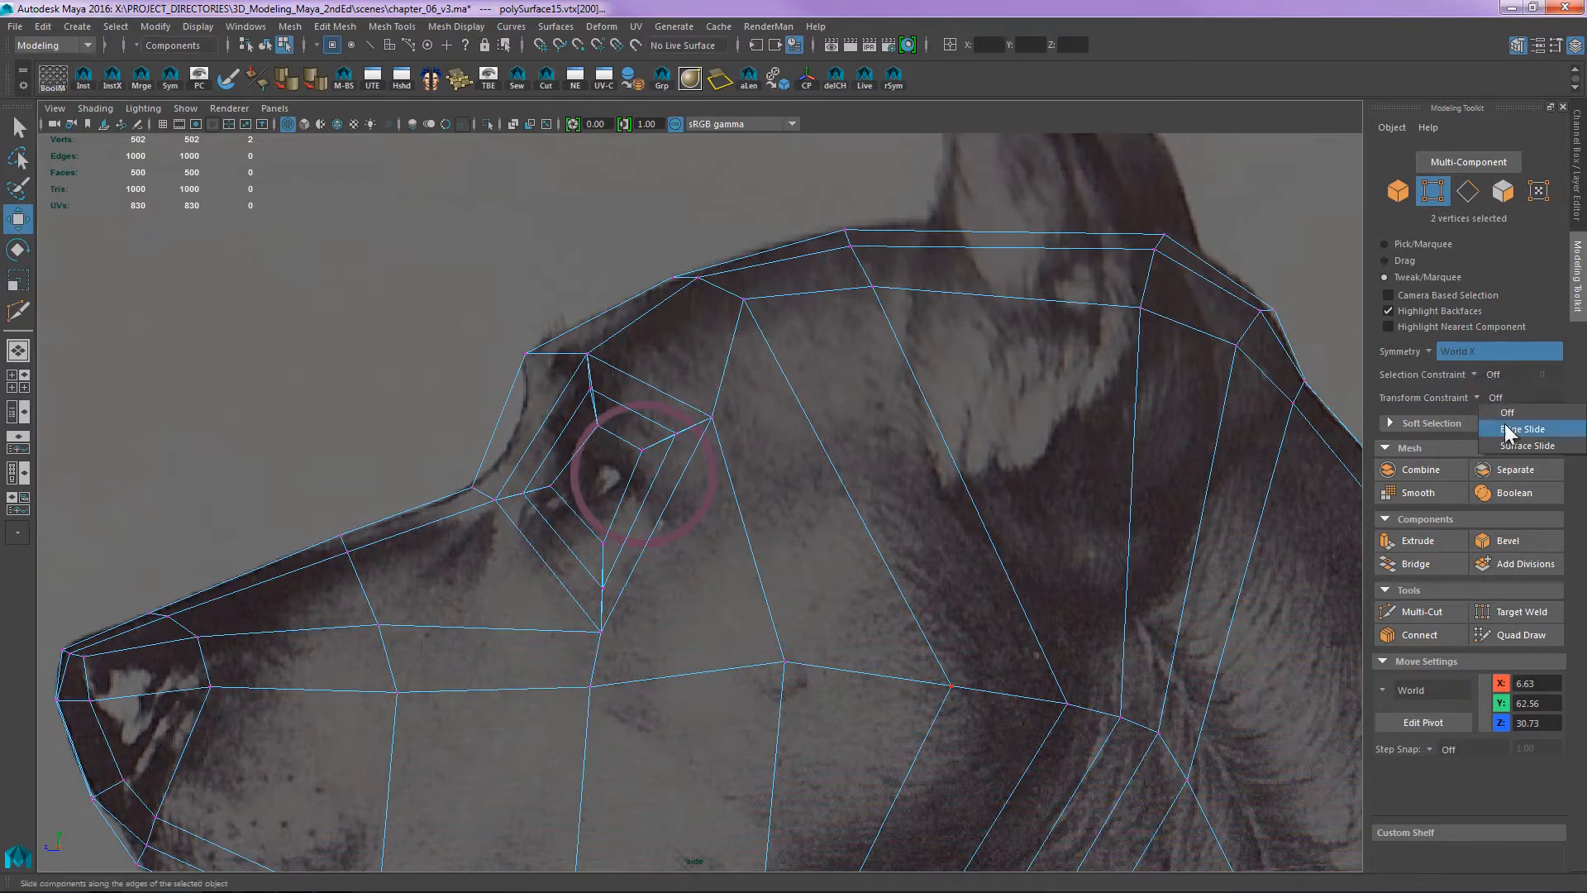
click(1504, 423)
drag(874, 289, 929, 405)
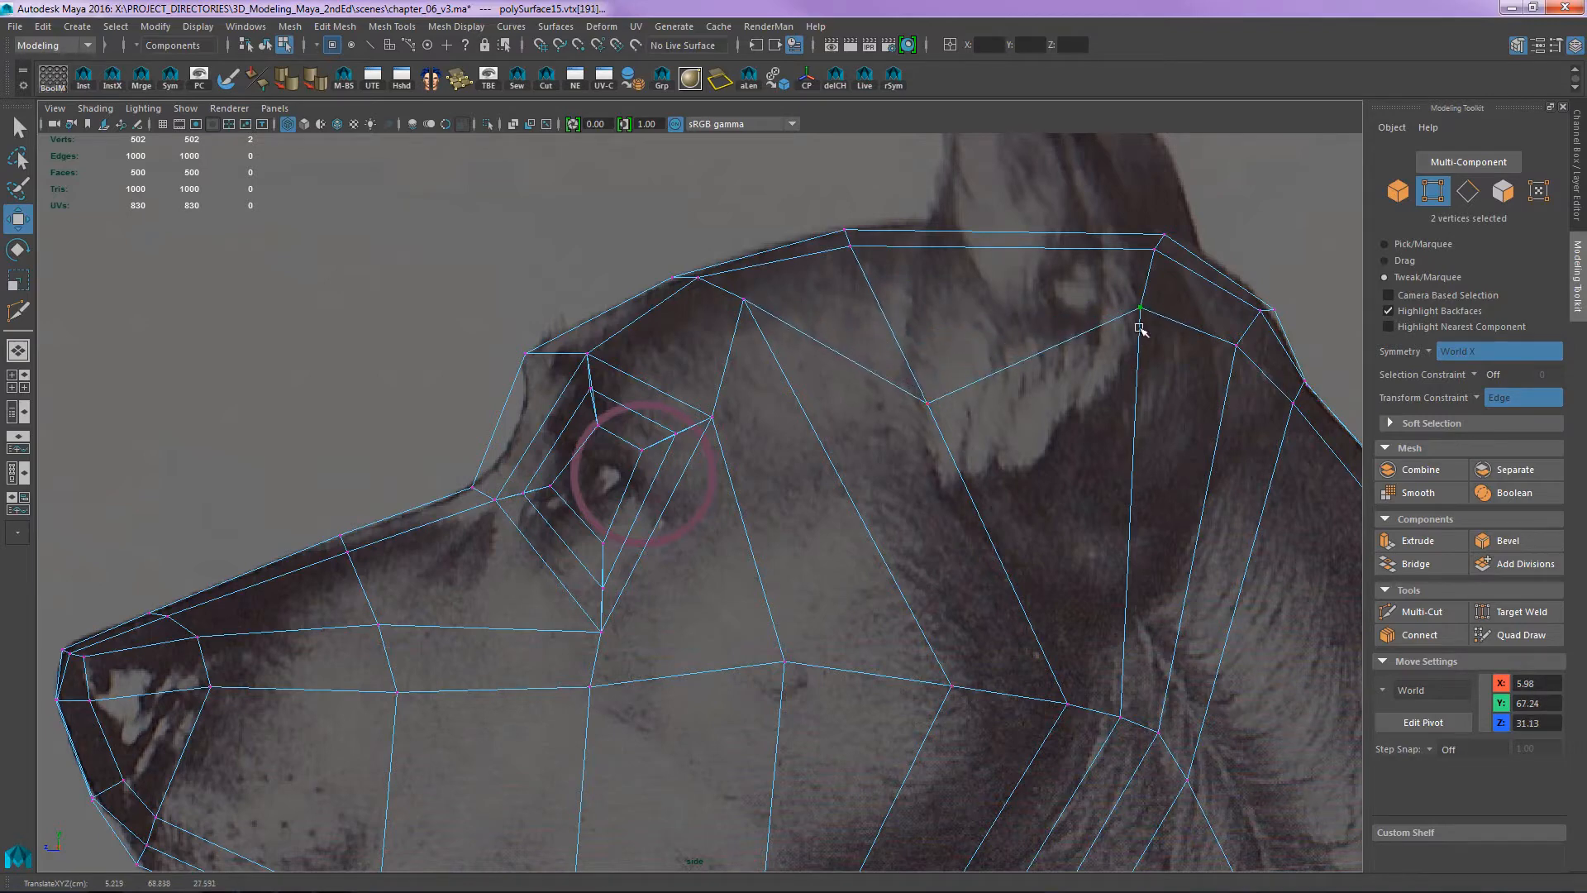
drag(1141, 329, 1114, 362)
drag(741, 303, 924, 396)
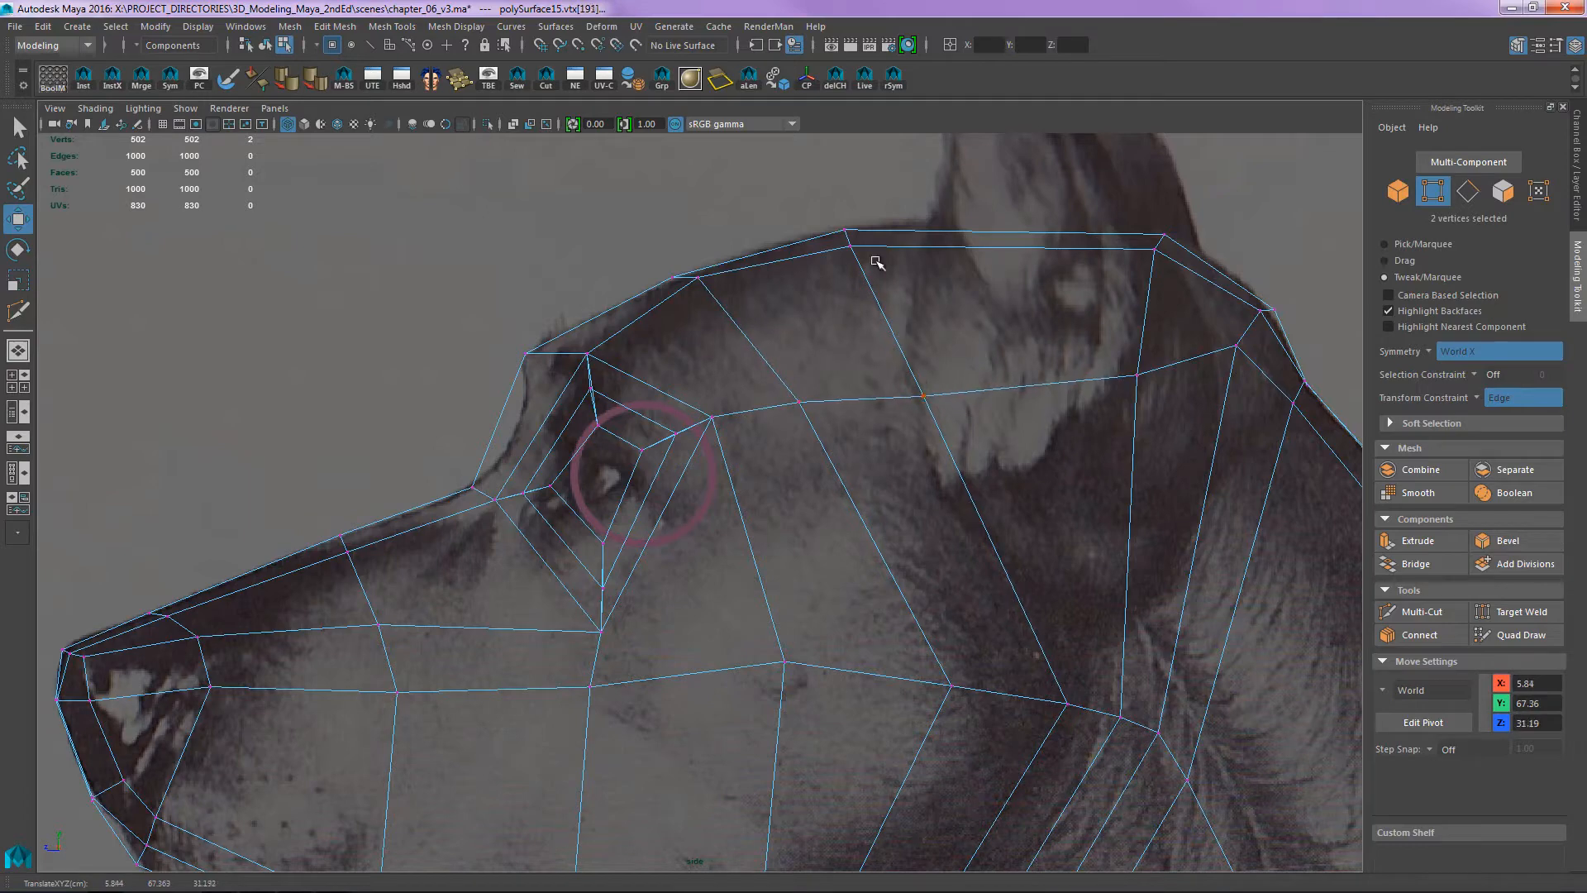
- Slide the forehead, crown and rear-ear vertices of the row above slightly down along their edges
drag(854, 245, 812, 263)
drag(704, 277, 748, 318)
drag(860, 259, 903, 272)
drag(1159, 252, 1154, 259)
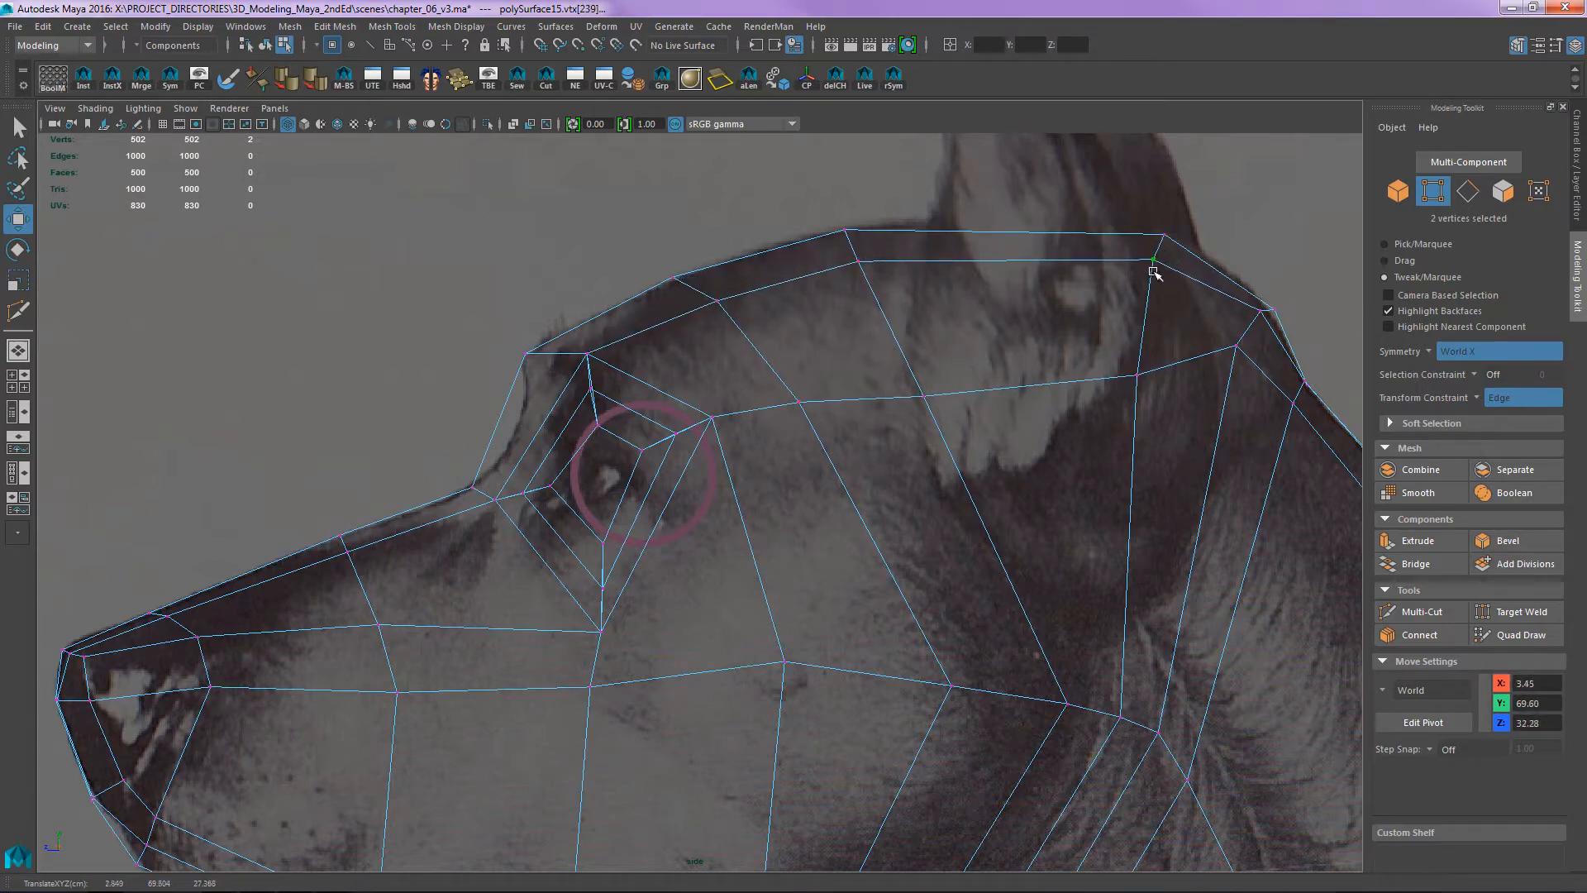
- Select the face at the base of the ear and undo its slight shift
key(F11)
click(1010, 329)
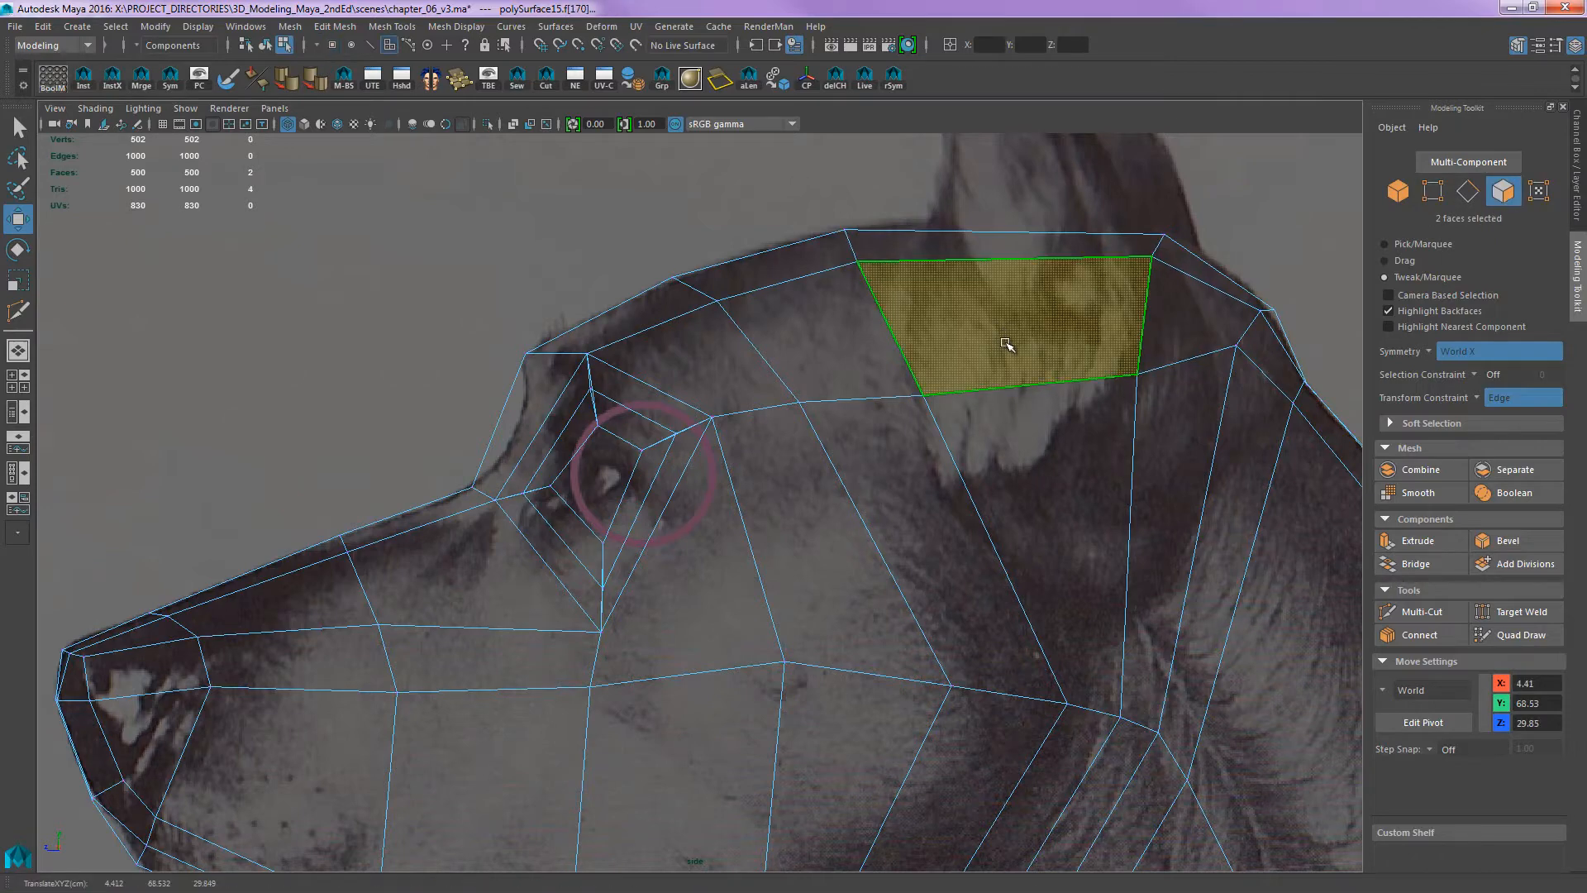
key(ctrl+z)
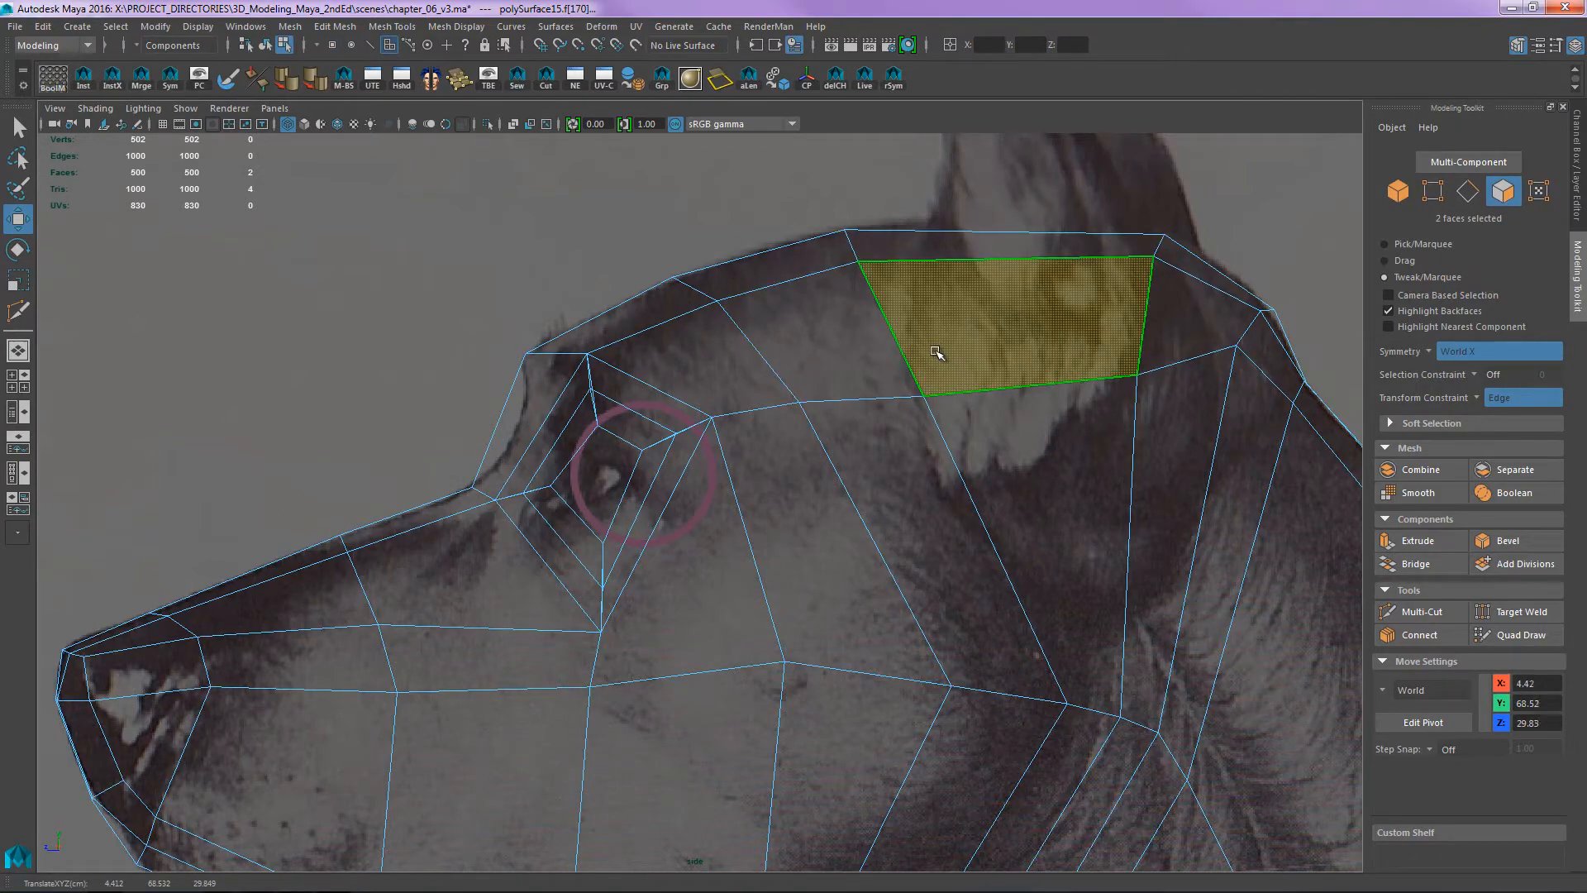
- Extrude the face at the base of the ear with an offset of 0.44 to inset it
alt+middle_drag(1211, 178, 1057, 235)
alt+right_drag(1057, 235, 1171, 254)
alt+middle_drag(1150, 216, 1157, 248)
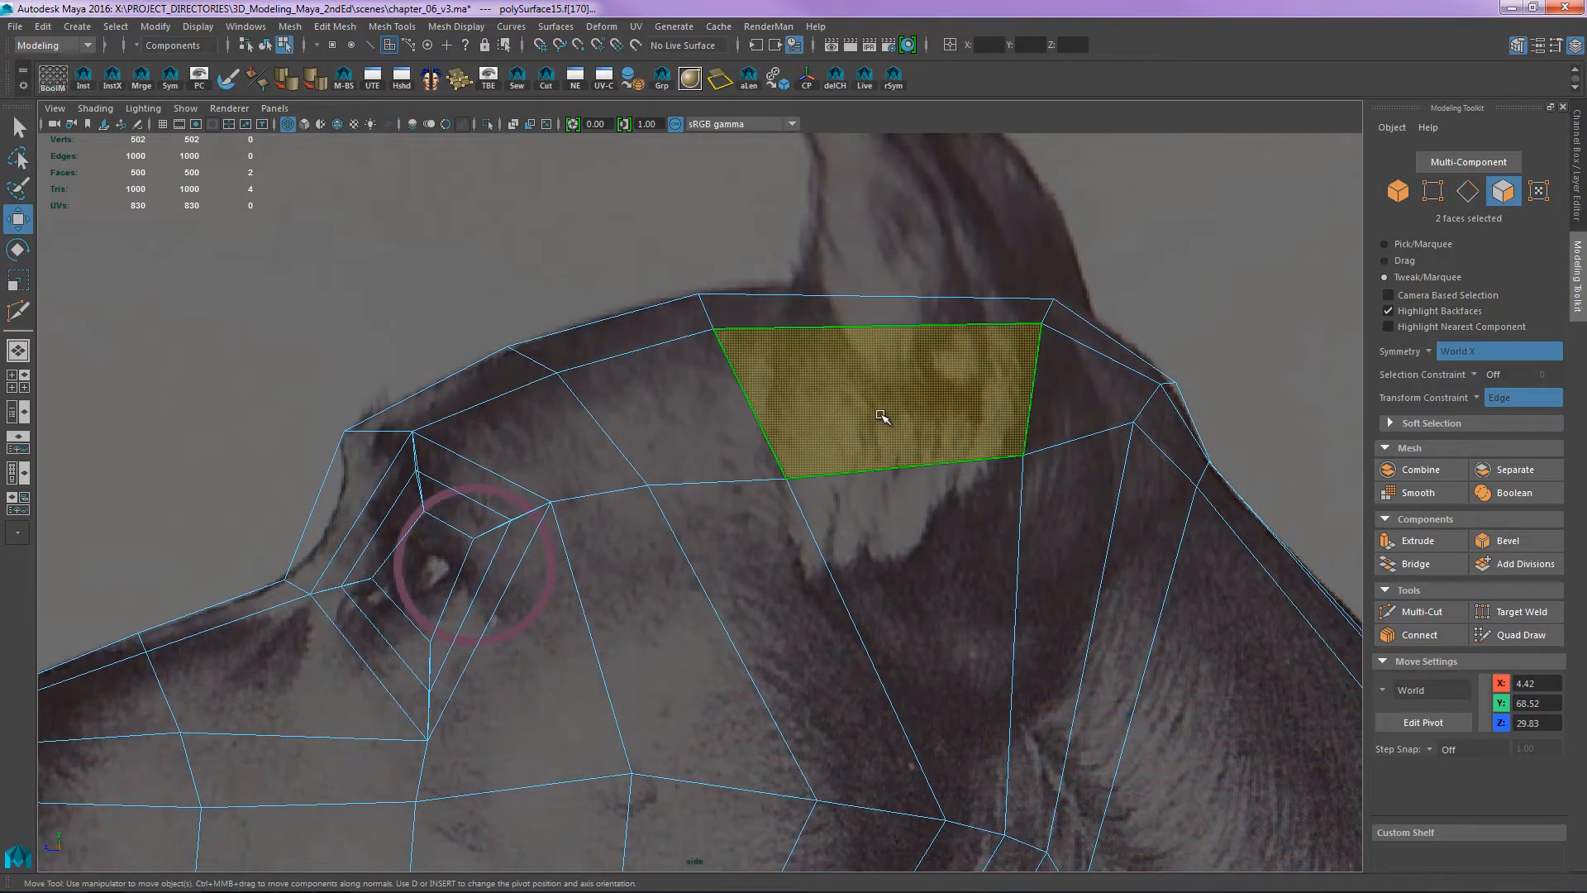
key(ctrl+e)
drag(969, 270, 1000, 267)
right_drag(1107, 369, 1198, 289)
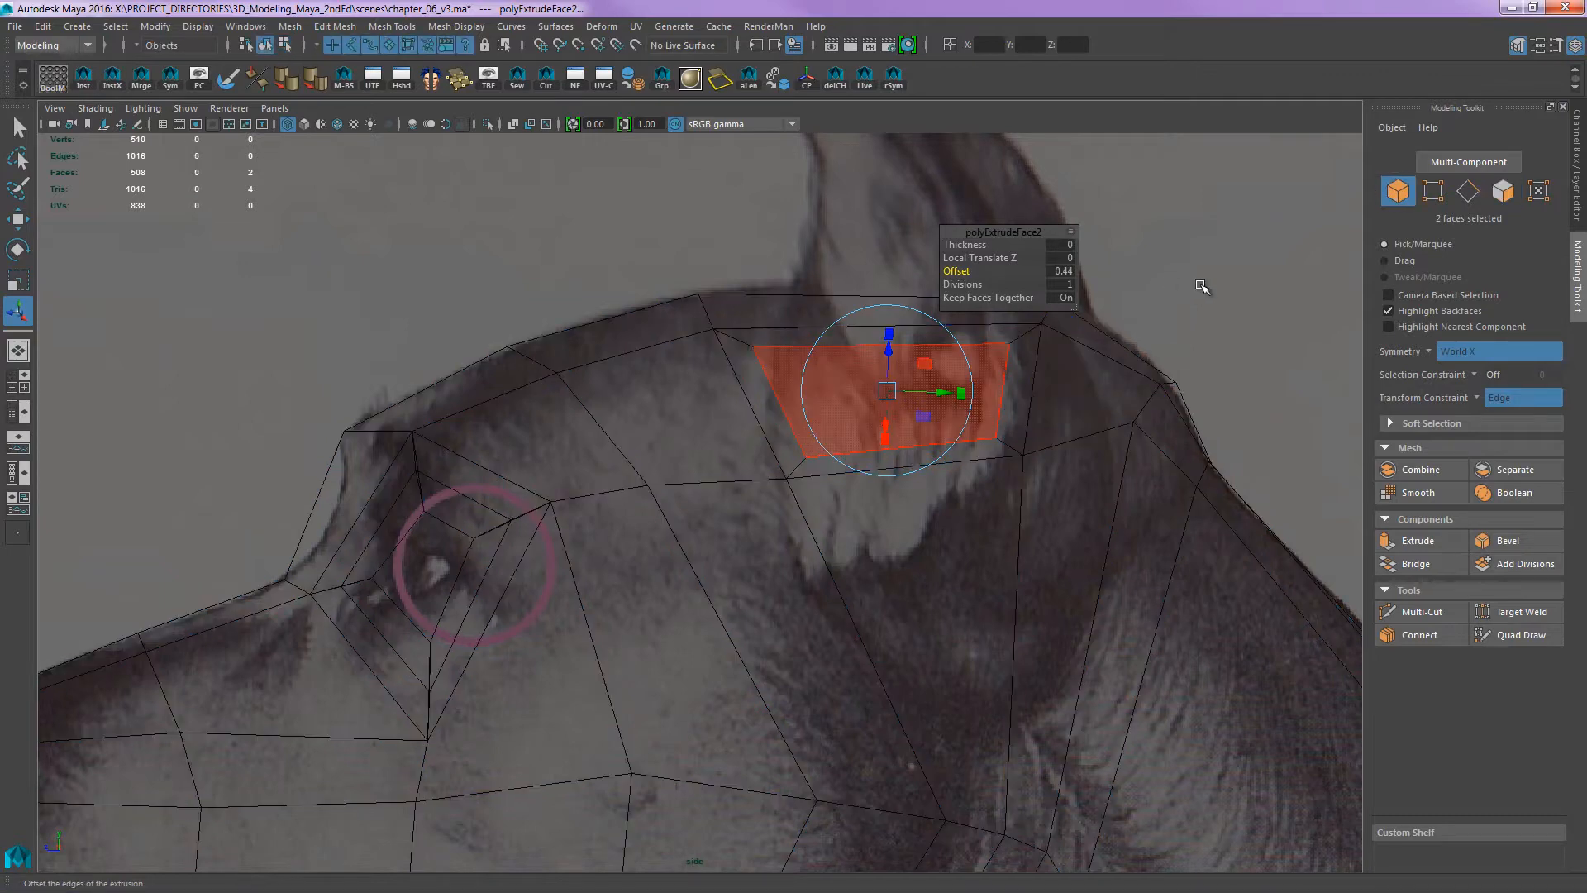
click(1201, 293)
- Select the dog mesh over the cheek and make its components available for editing around the muzzle
alt+right_drag(1154, 341, 1072, 281)
alt+middle_drag(1072, 281, 1127, 208)
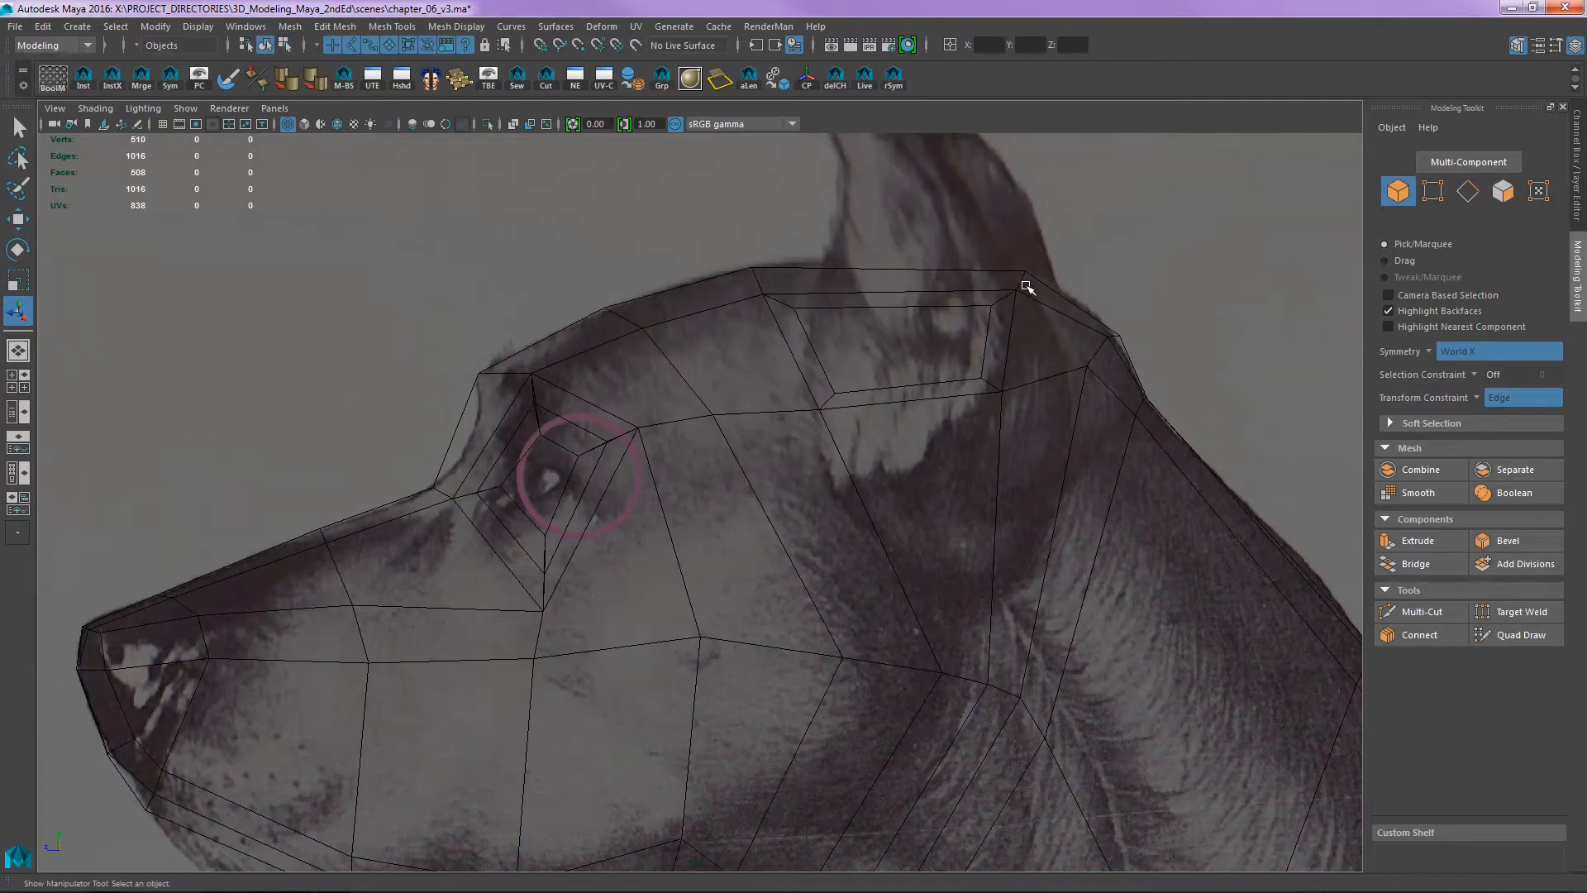
alt+middle_drag(768, 508, 972, 265)
alt+right_drag(971, 264, 999, 333)
alt+middle_drag(875, 320, 814, 454)
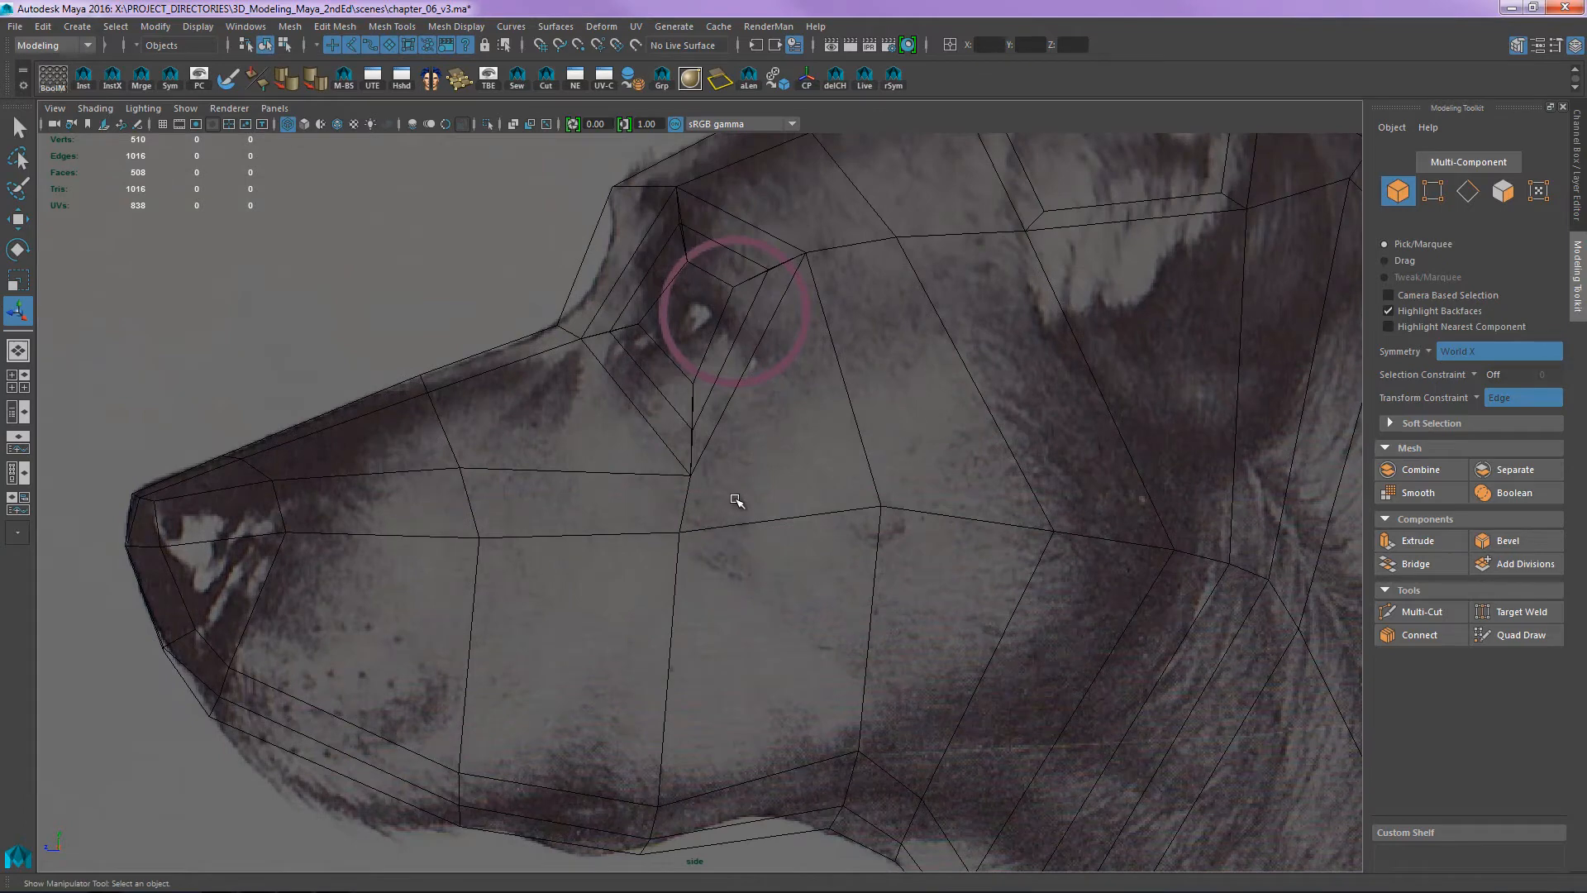
drag(709, 508, 808, 575)
alt+middle_drag(694, 618, 793, 449)
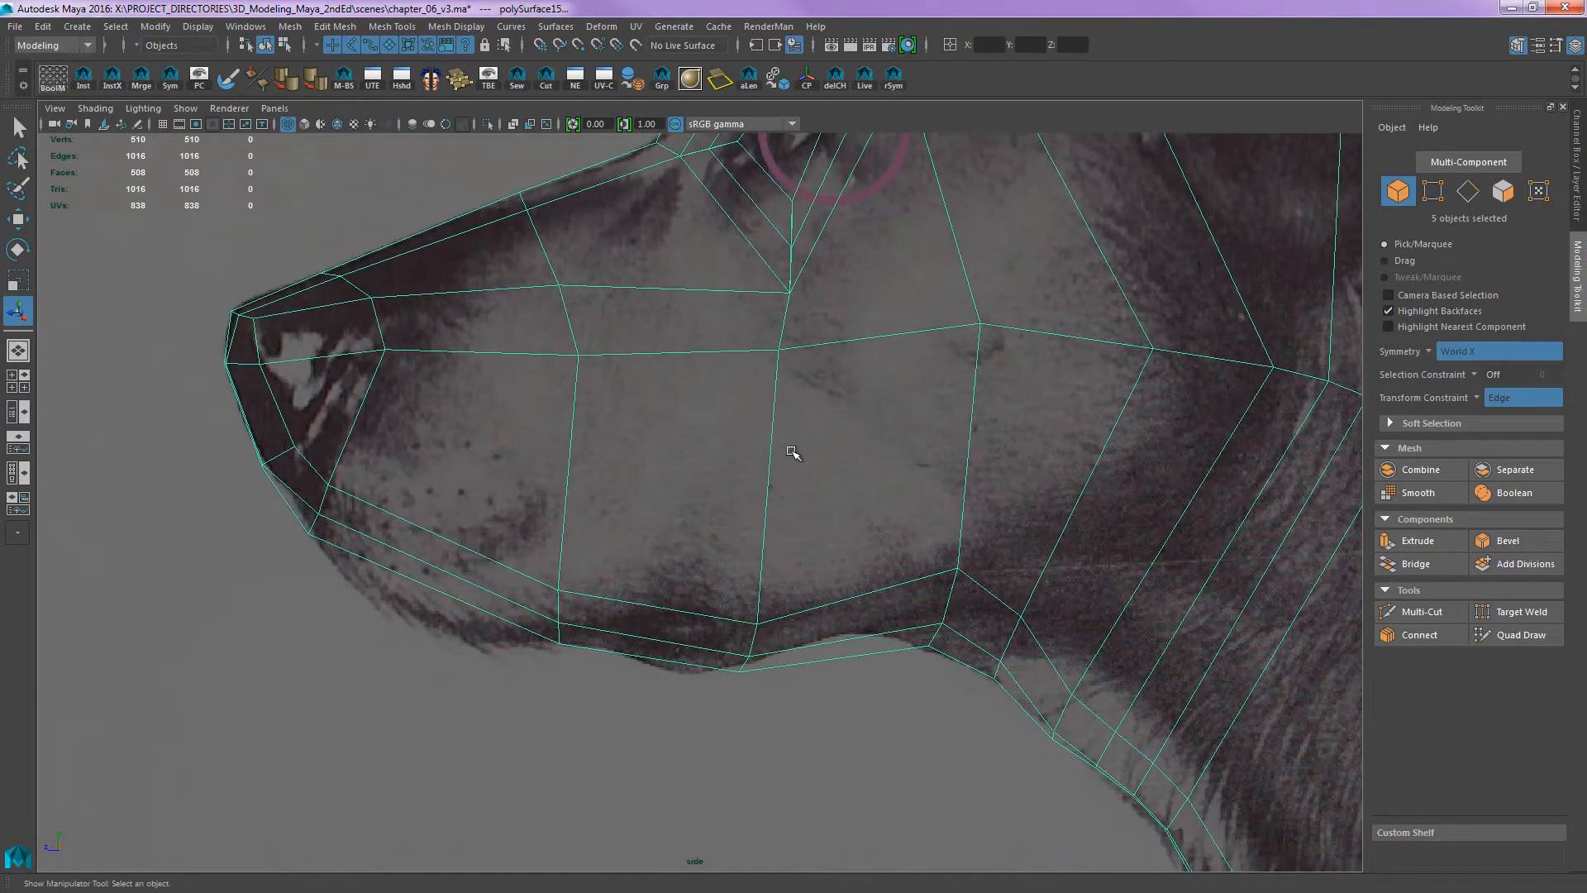
alt+right_drag(793, 449, 836, 420)
alt+middle_drag(836, 420, 788, 488)
key(F11)
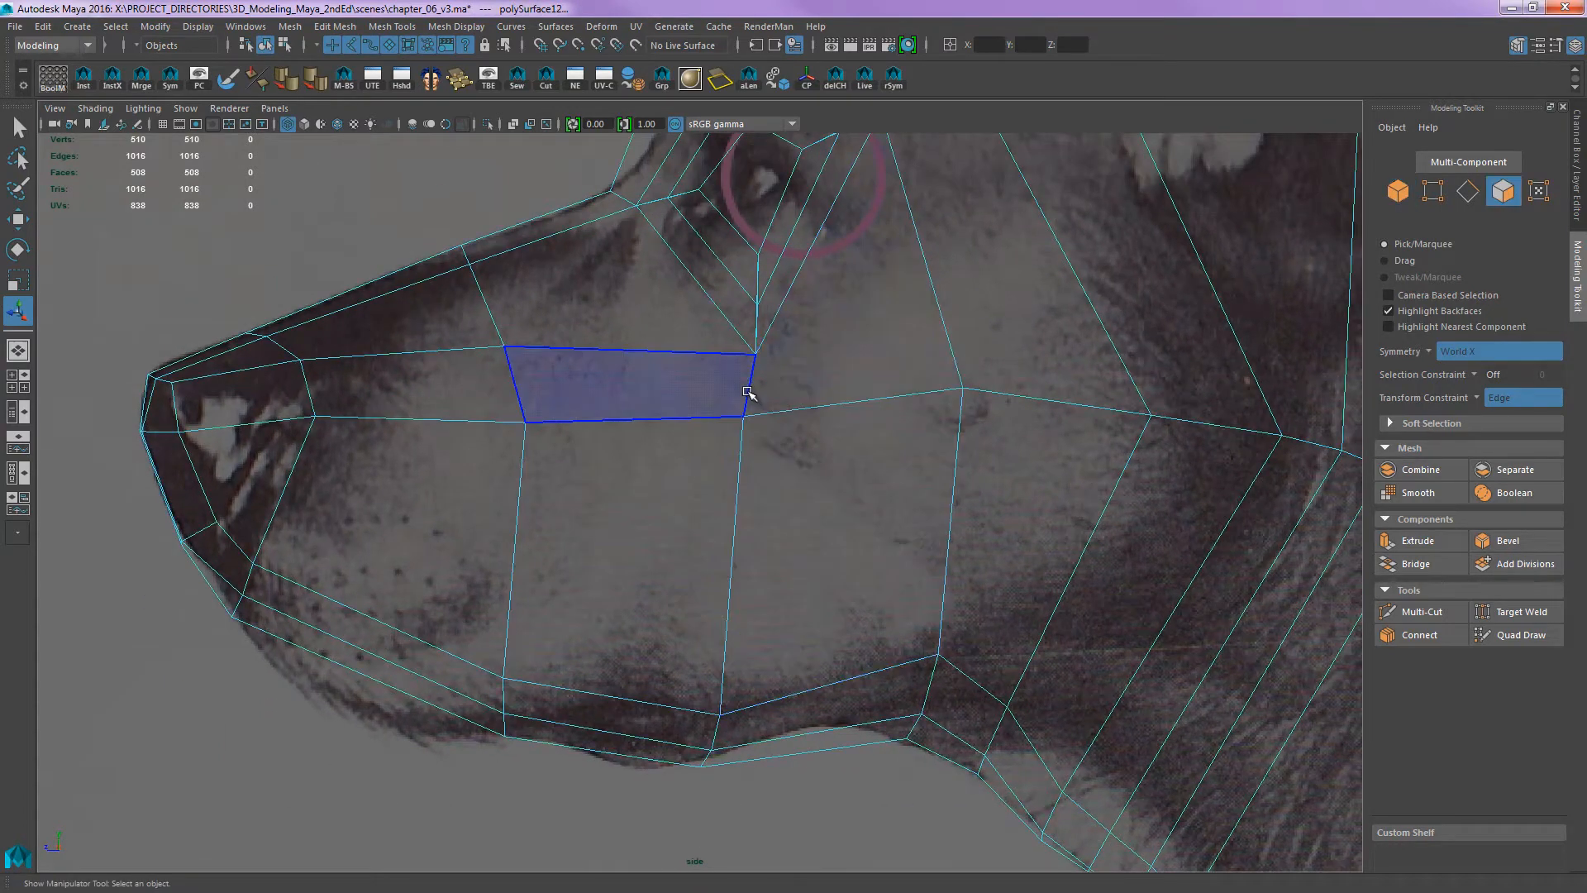
- Examine the edge line running from below the eye down to the jaw by selecting its edges in turn
key(F10)
click(750, 376)
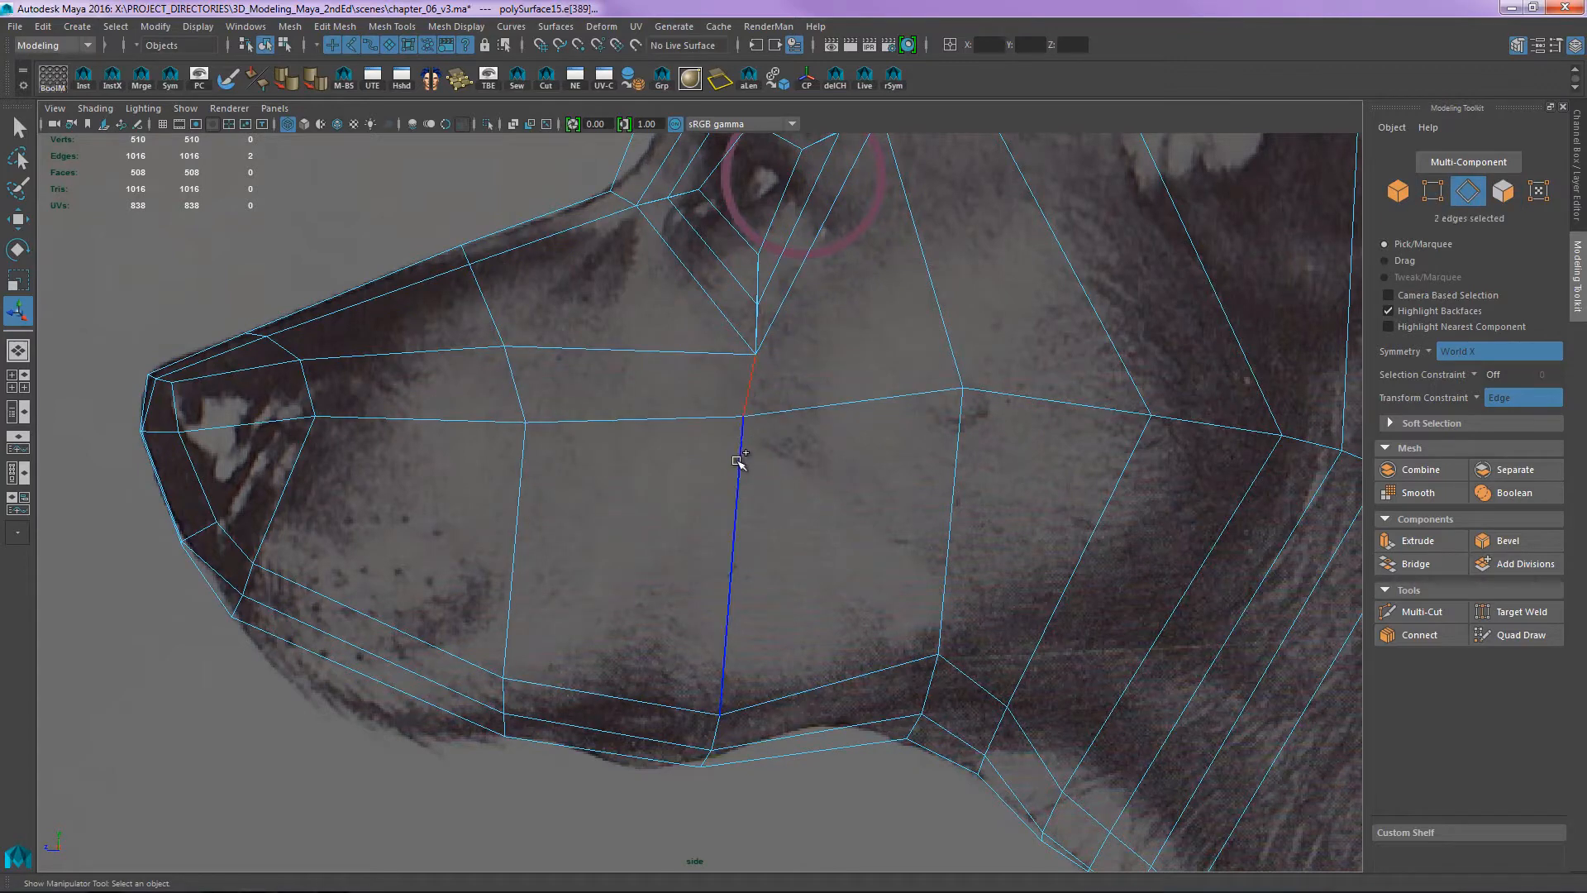
shift+click(738, 467)
alt+middle_drag(661, 557, 715, 485)
alt+right_drag(715, 485, 670, 489)
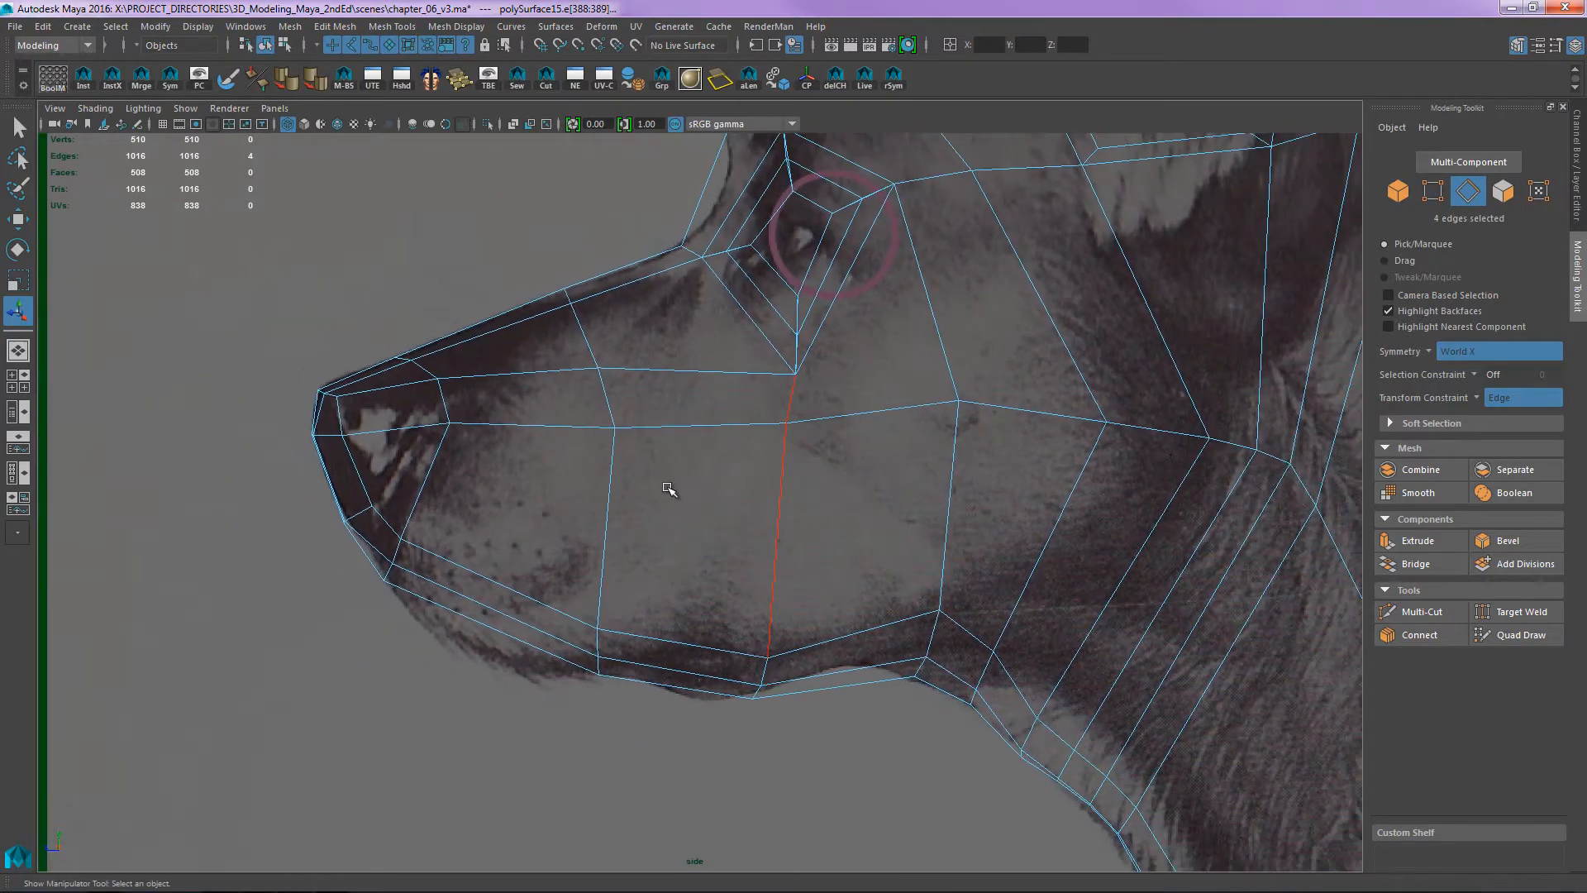
alt+middle_drag(669, 488, 666, 531)
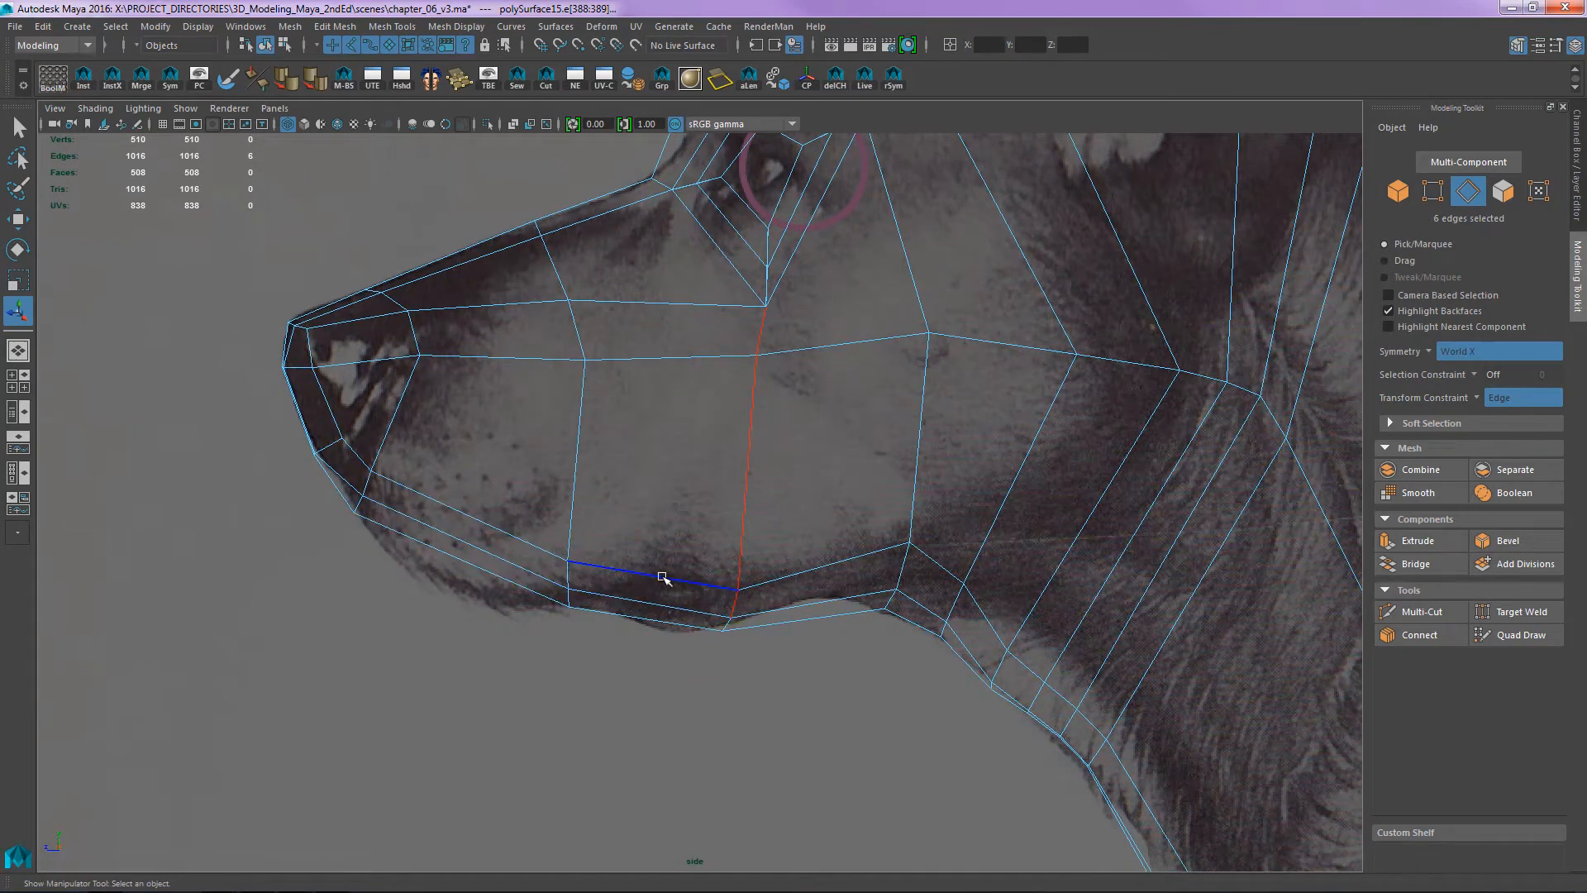
click(605, 704)
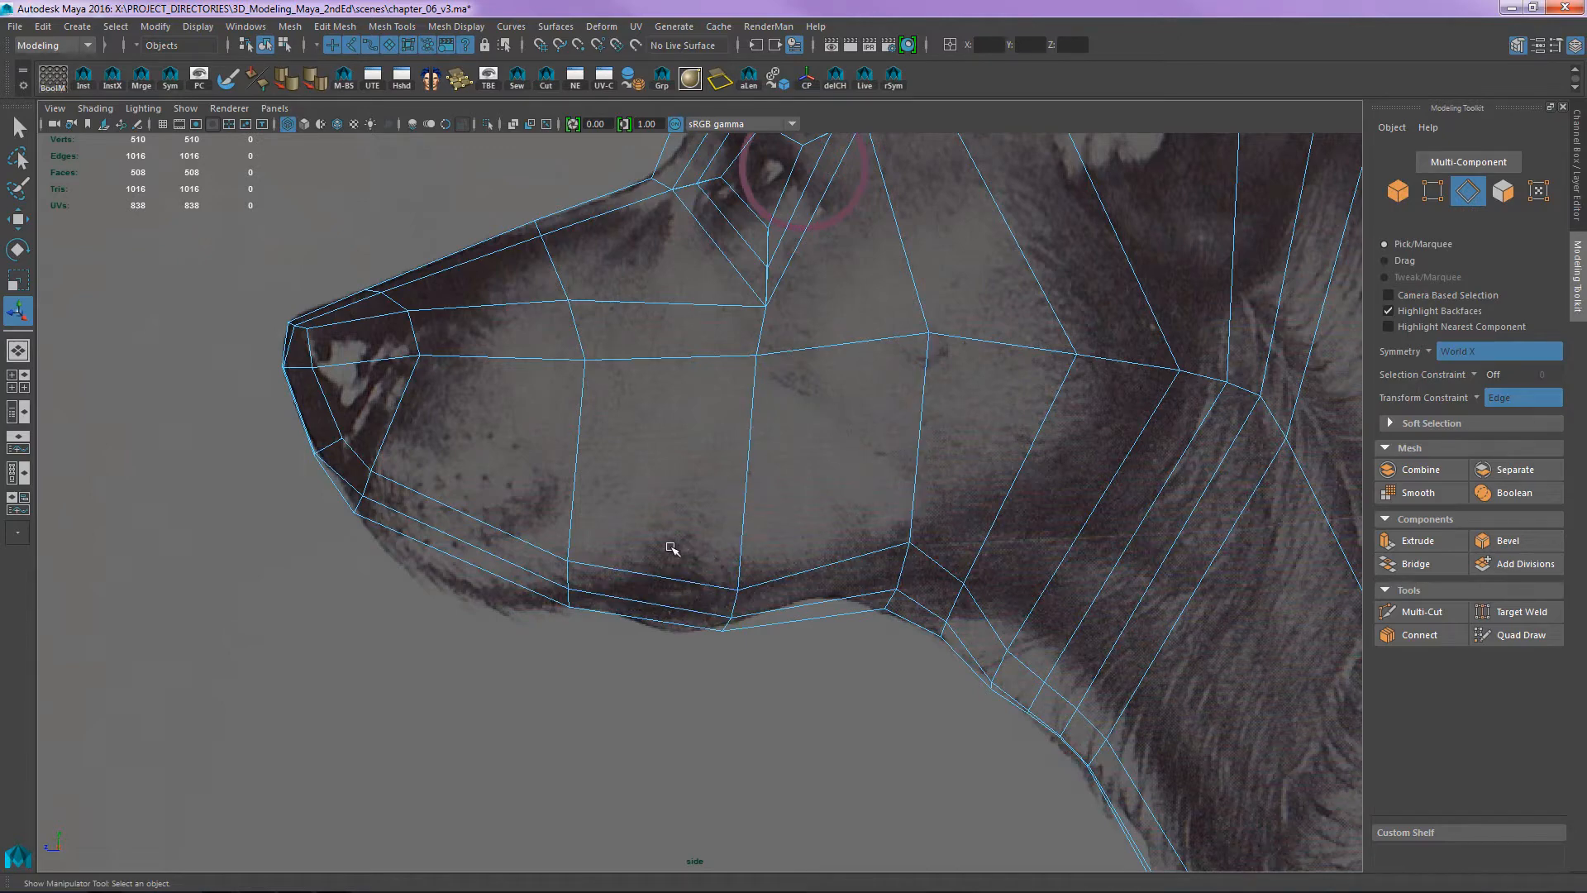
alt+middle_drag(711, 396, 740, 500)
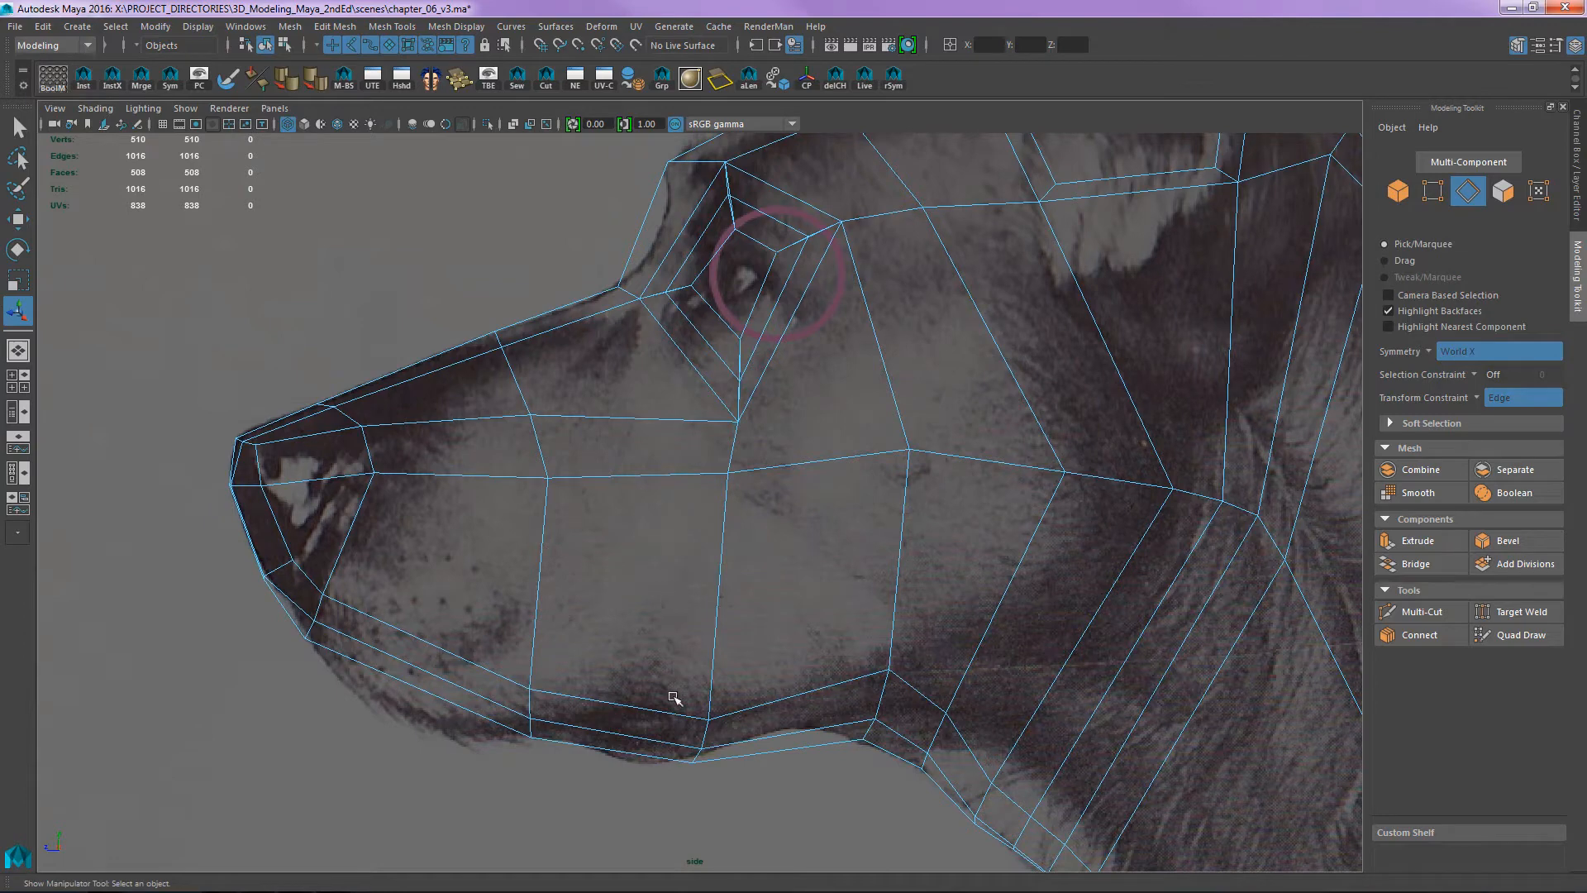
click(731, 451)
shift+click(716, 592)
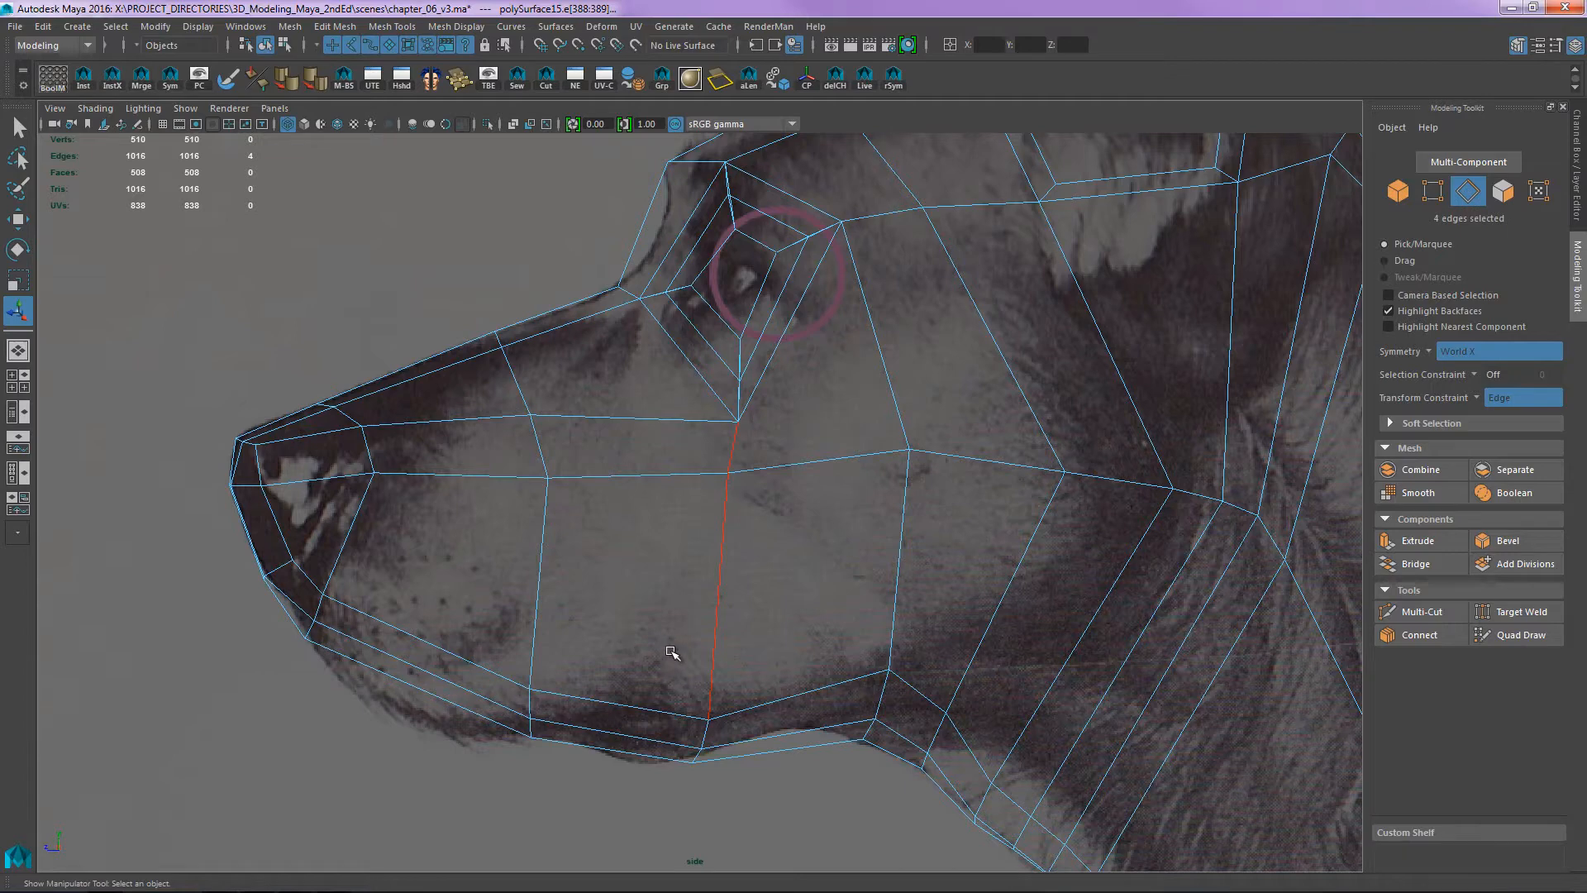
alt+middle_drag(677, 646, 744, 616)
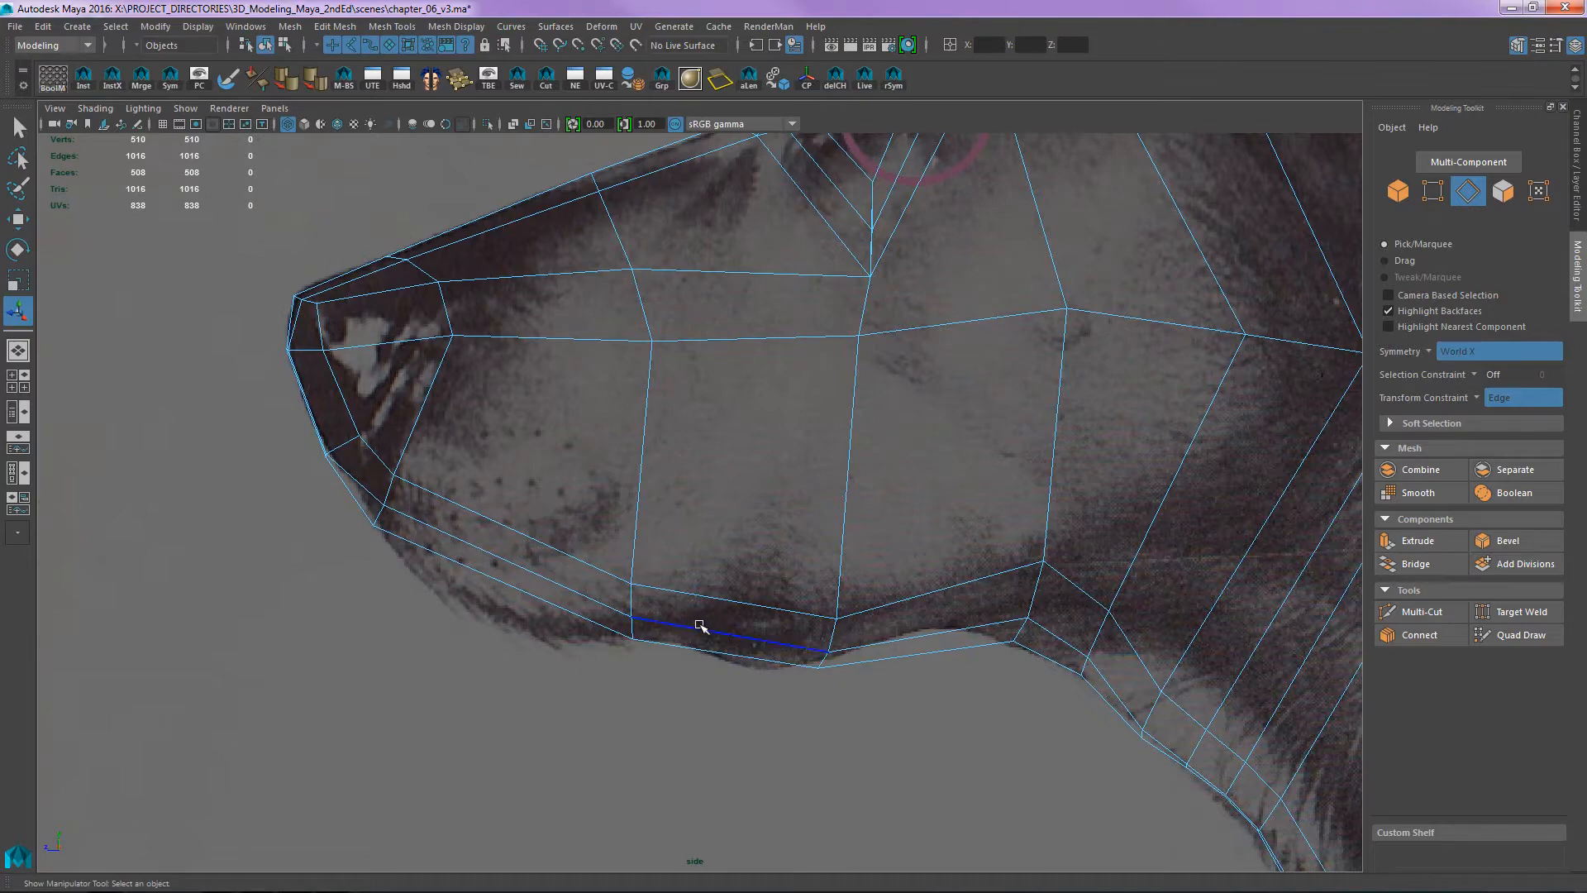
- Examine the muzzle's face flow by selecting the lower jaw faces and the side strip from the nose to the cheek
right_drag(676, 609, 712, 727)
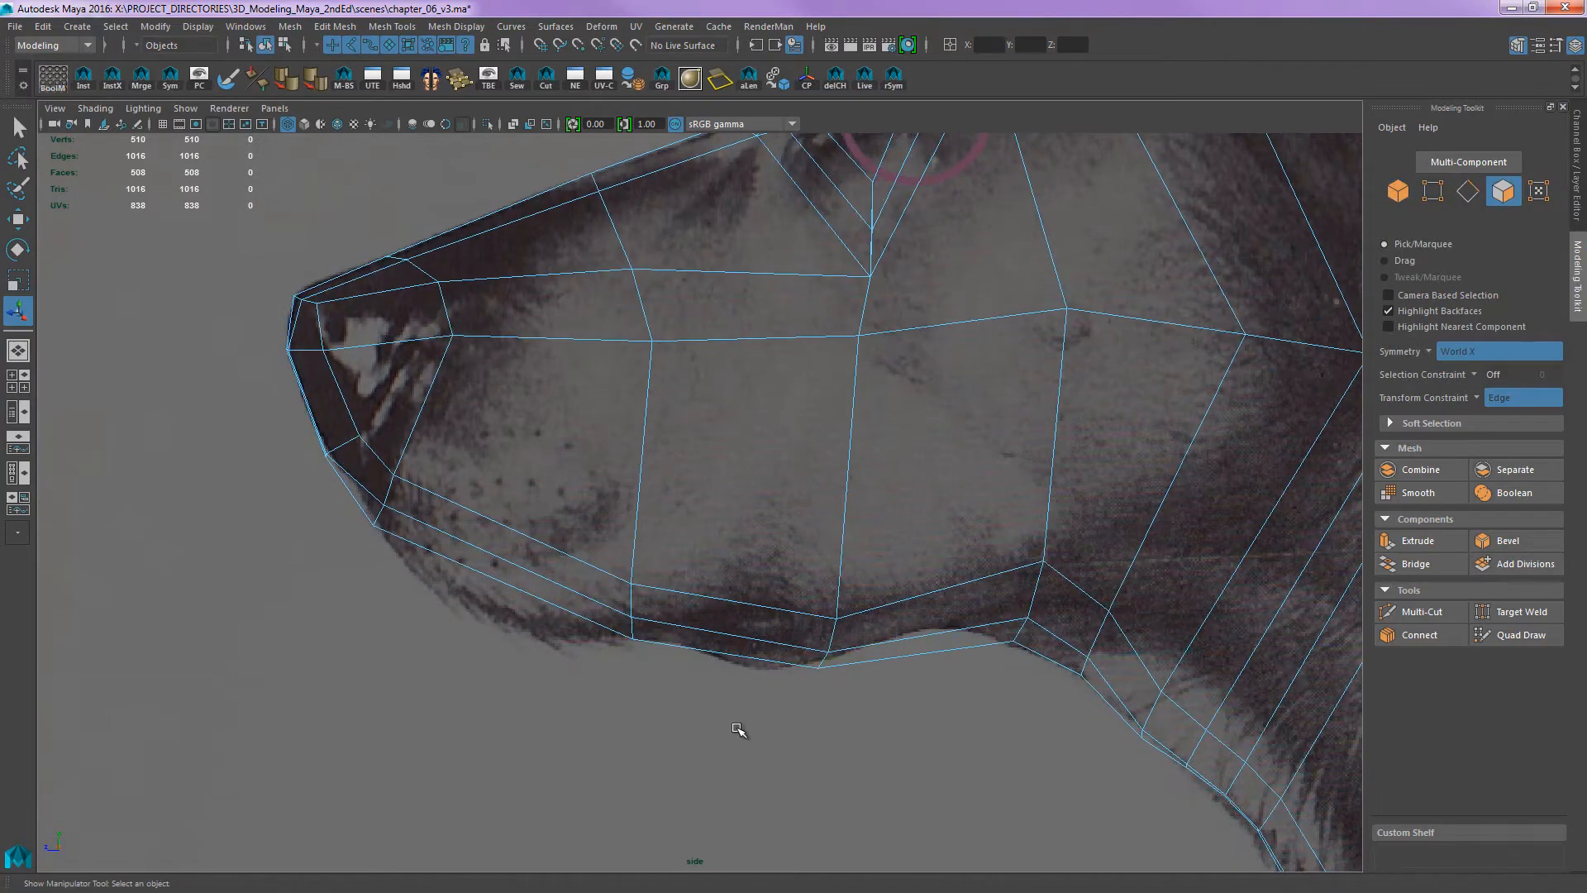
drag(743, 727, 598, 562)
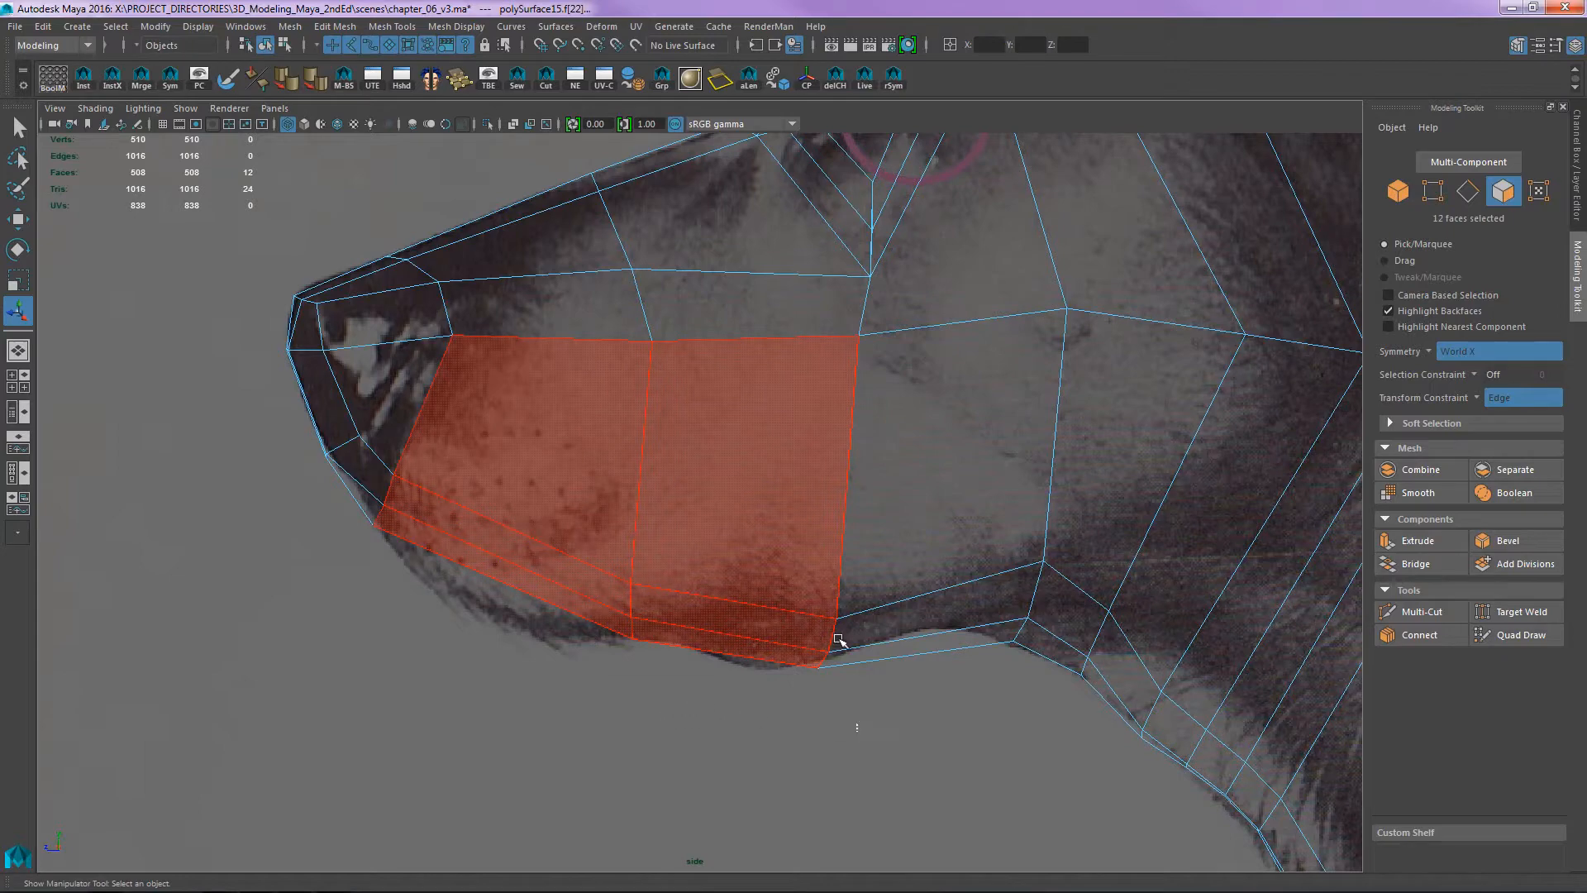
shift+drag(838, 639, 728, 557)
click(571, 727)
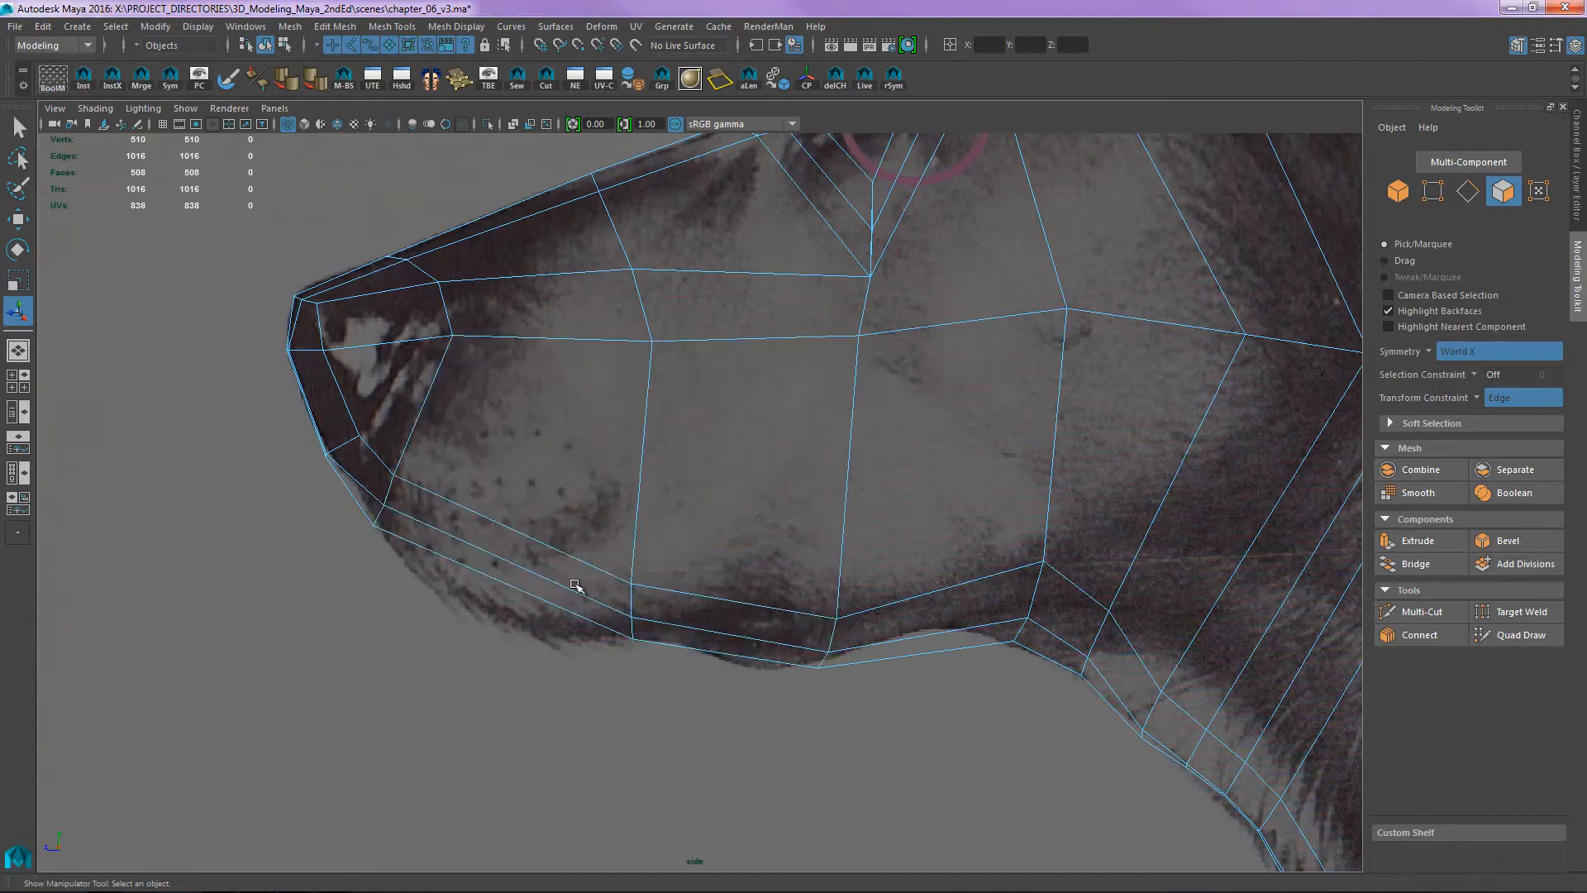
alt+middle_drag(576, 585, 679, 618)
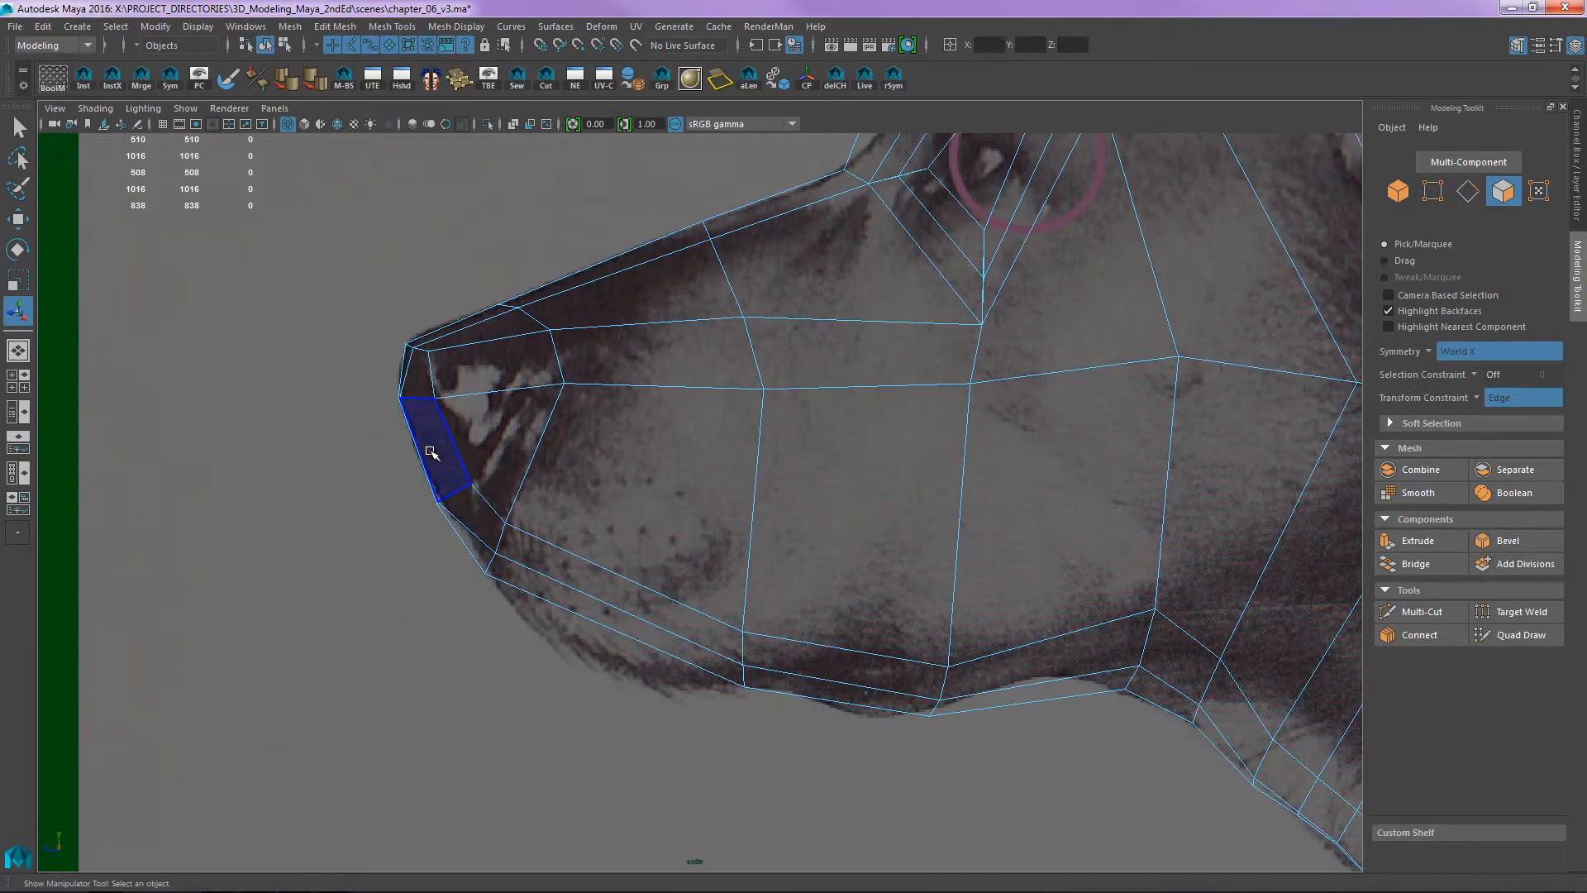
click(432, 450)
shift+double_click(829, 570)
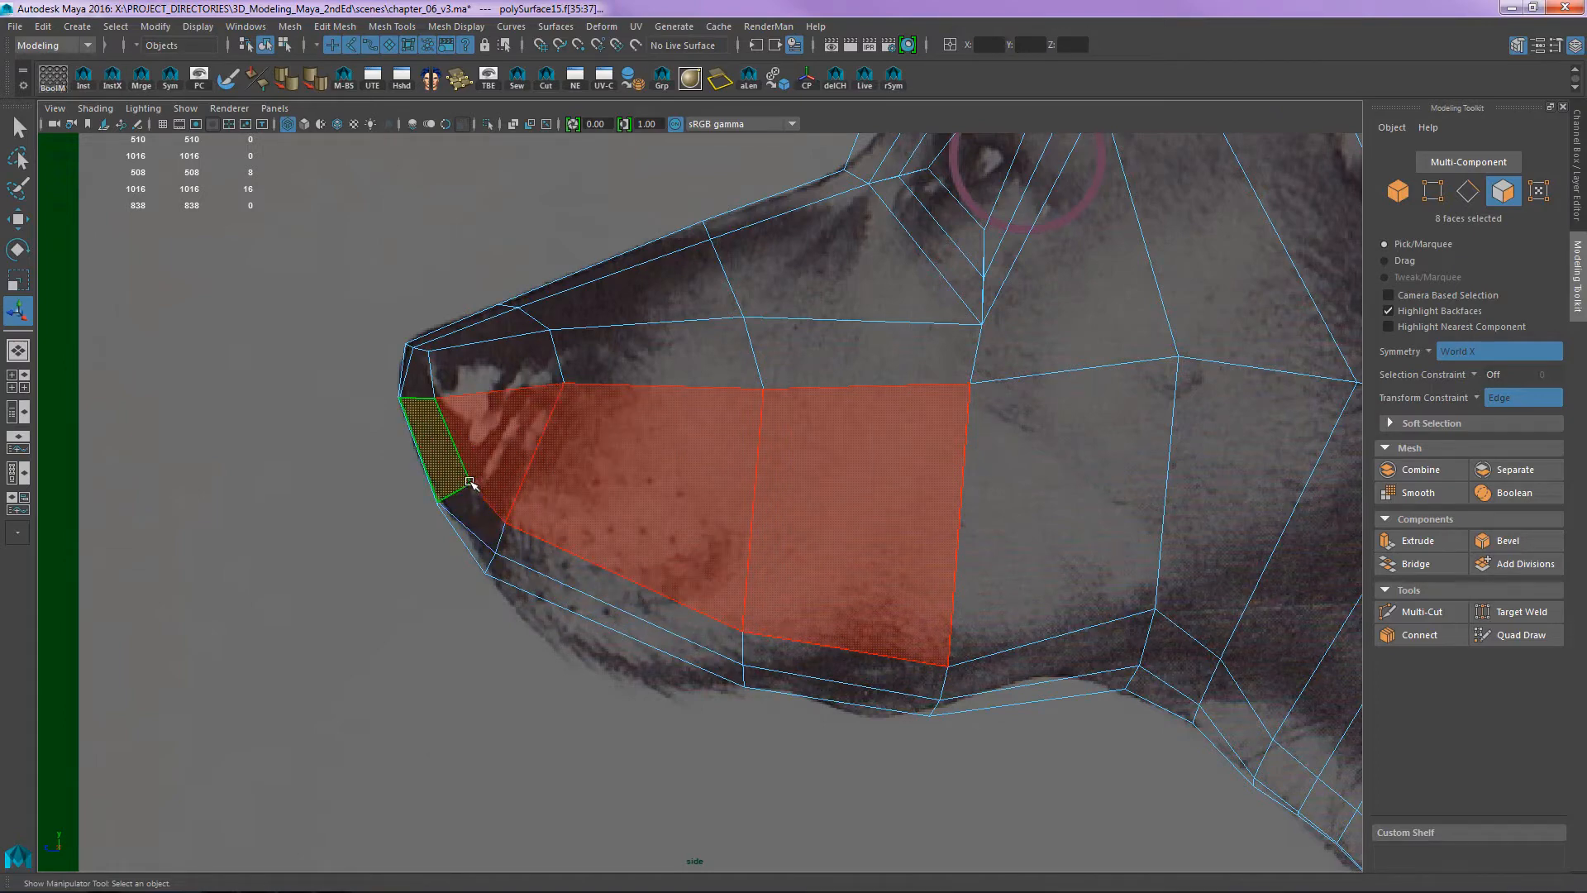
- Slide the column of lower jaw vertices at mid-muzzle slightly back along its edges and set the transform constraint to Off
right_drag(470, 486, 389, 508)
drag(772, 591, 752, 667)
key(w)
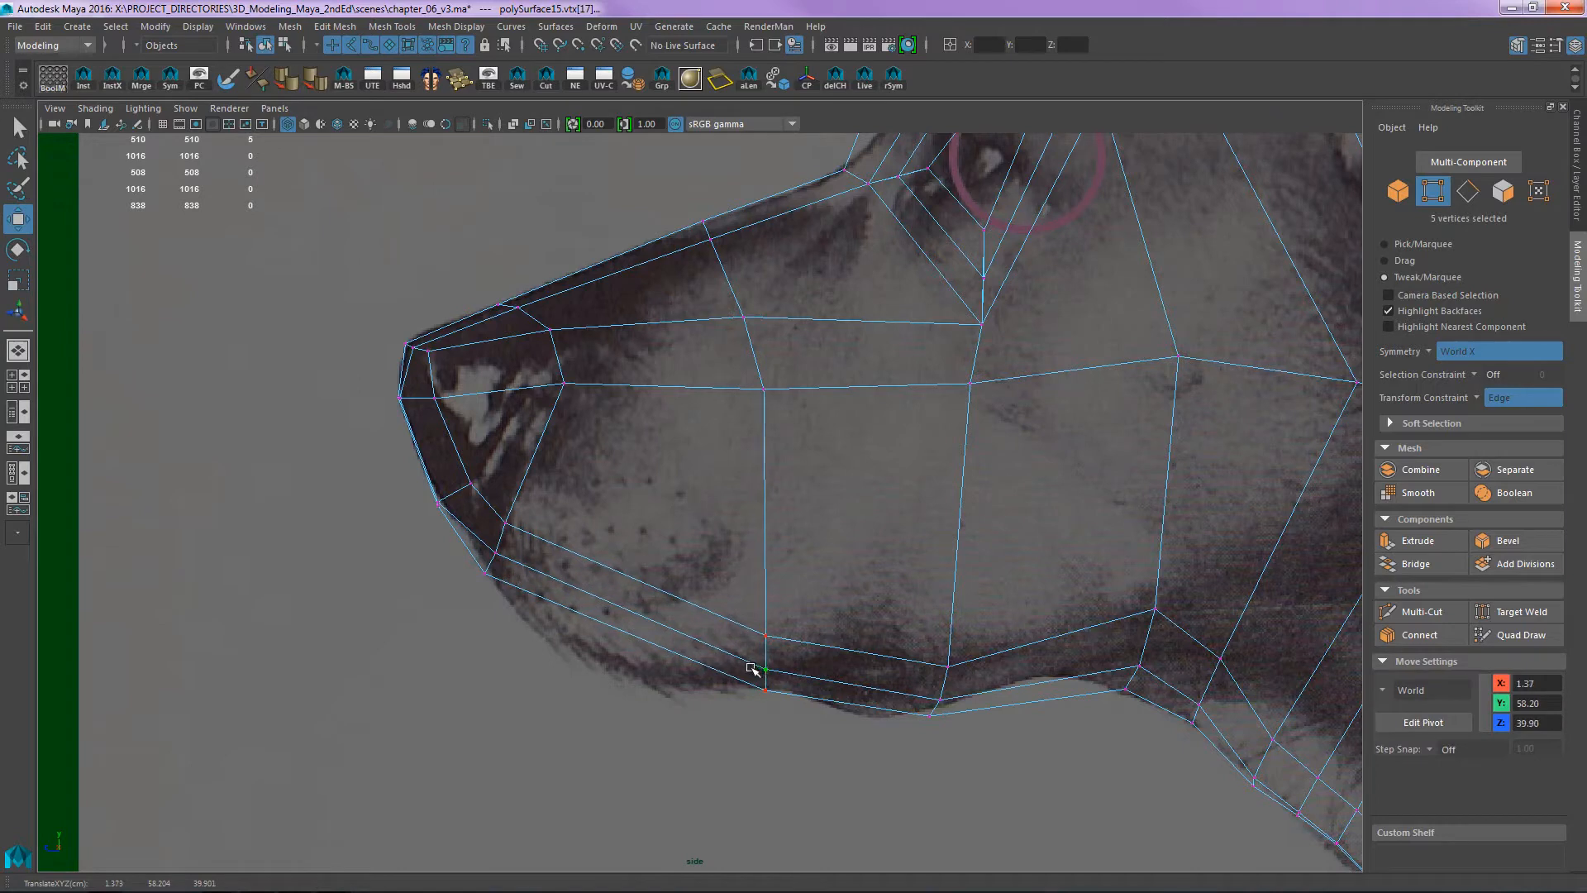
click(1523, 397)
click(1497, 413)
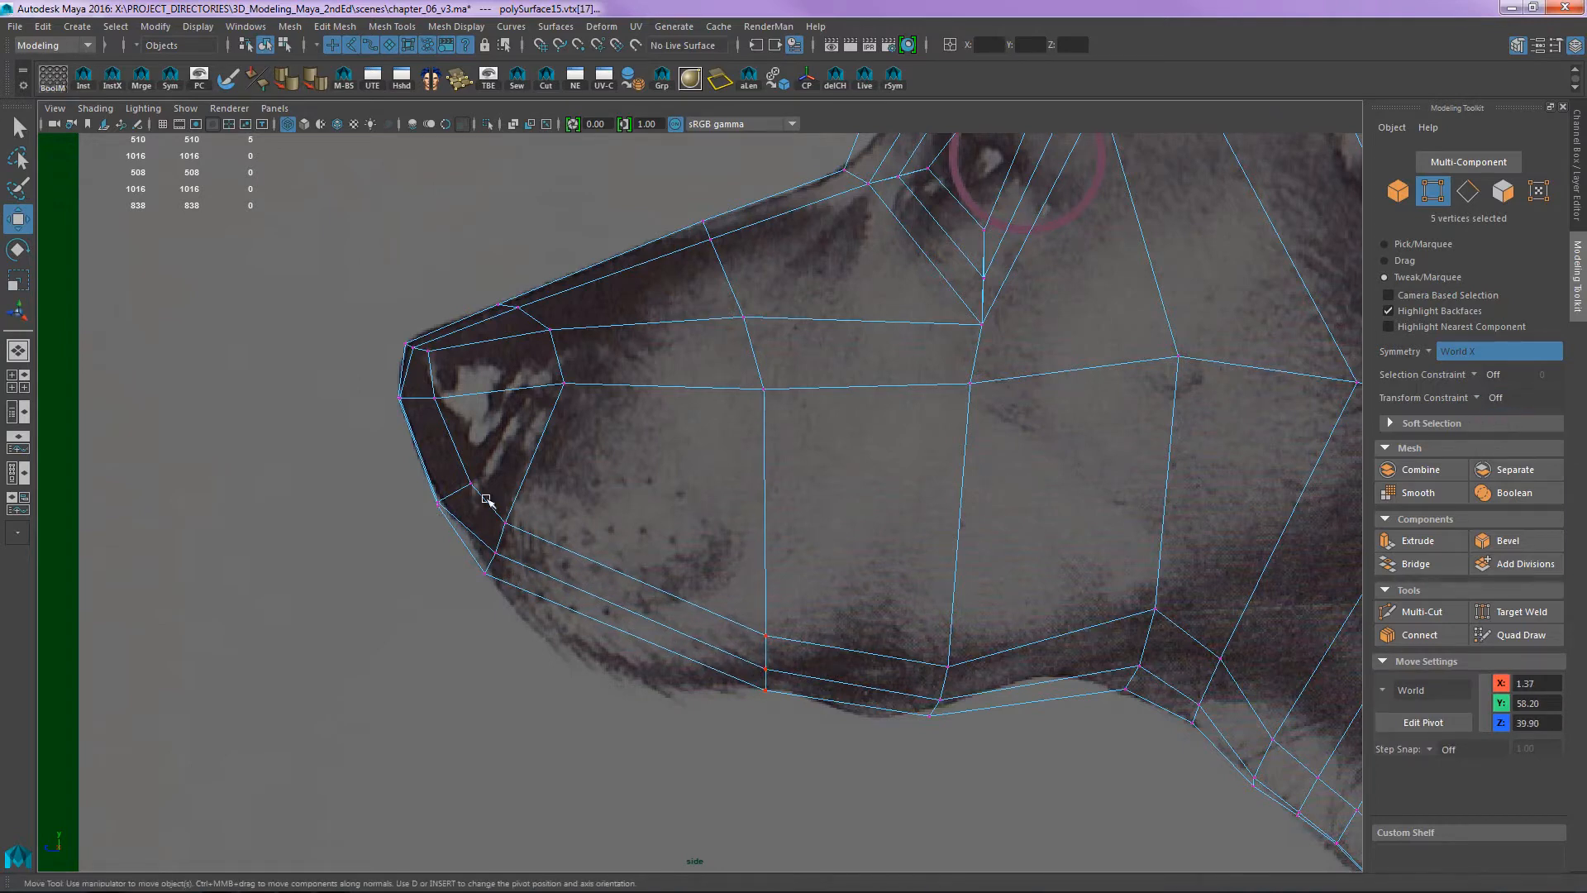
- Move the front chin vertices down and back onto the chin outline of the side reference, spacing the rear column evenly
shift+drag(390, 459, 631, 647)
drag(615, 577, 544, 638)
drag(658, 627, 578, 718)
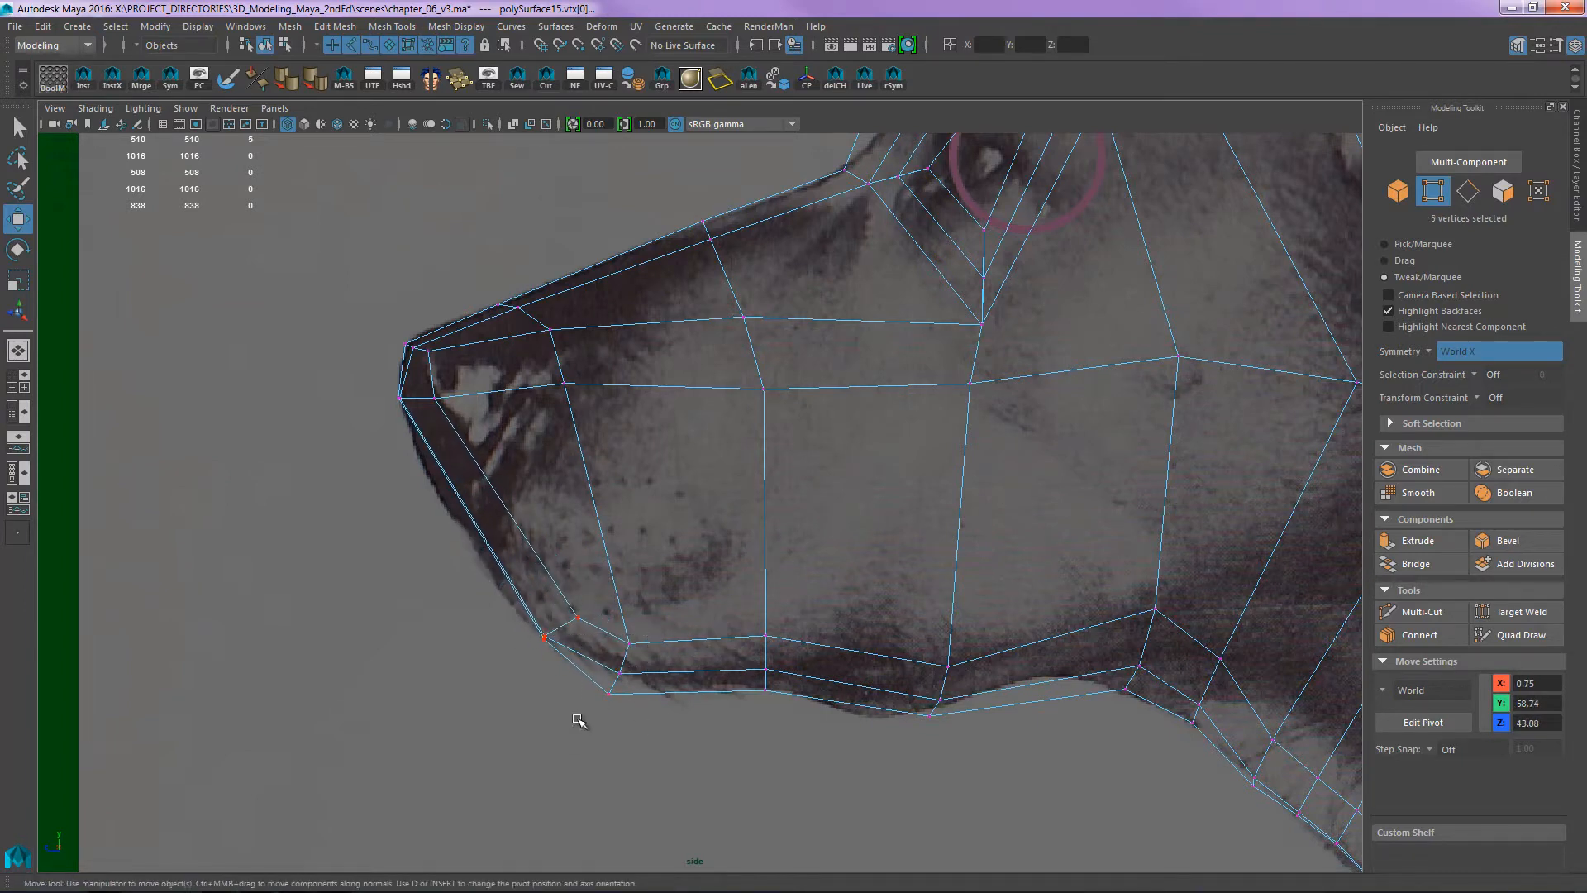
drag(622, 670, 659, 661)
- Fine-tune the inner chin corner vertex and shift the upper side vertex of the nose slightly back
mouse_move(577, 616)
mouse_down()
mouse_move(552, 629)
mouse_move(586, 600)
mouse_up()
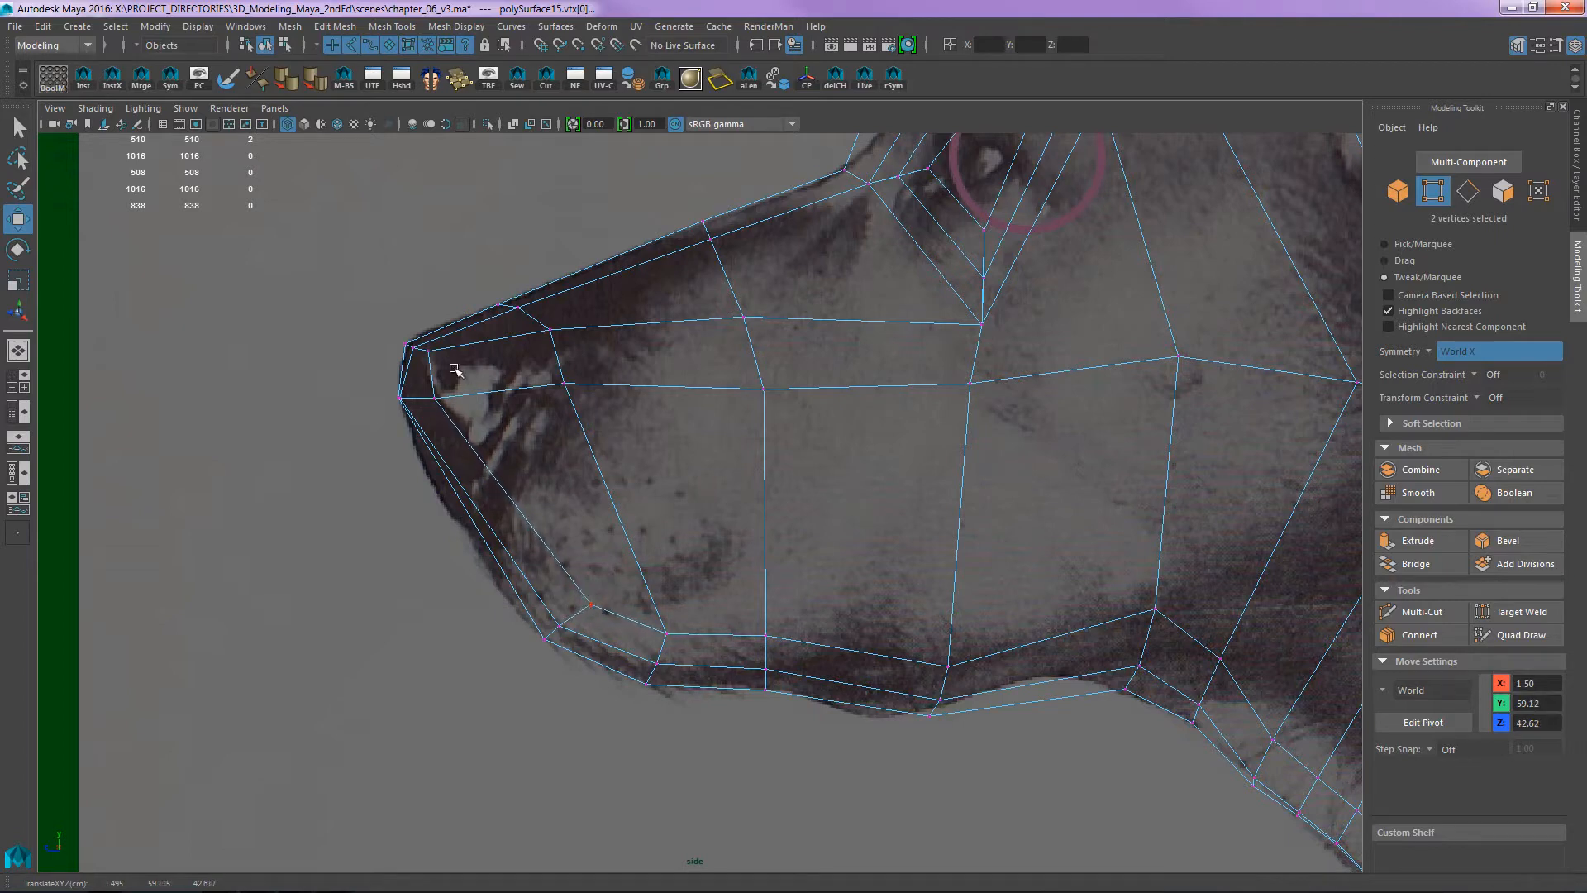
drag(430, 355, 440, 361)
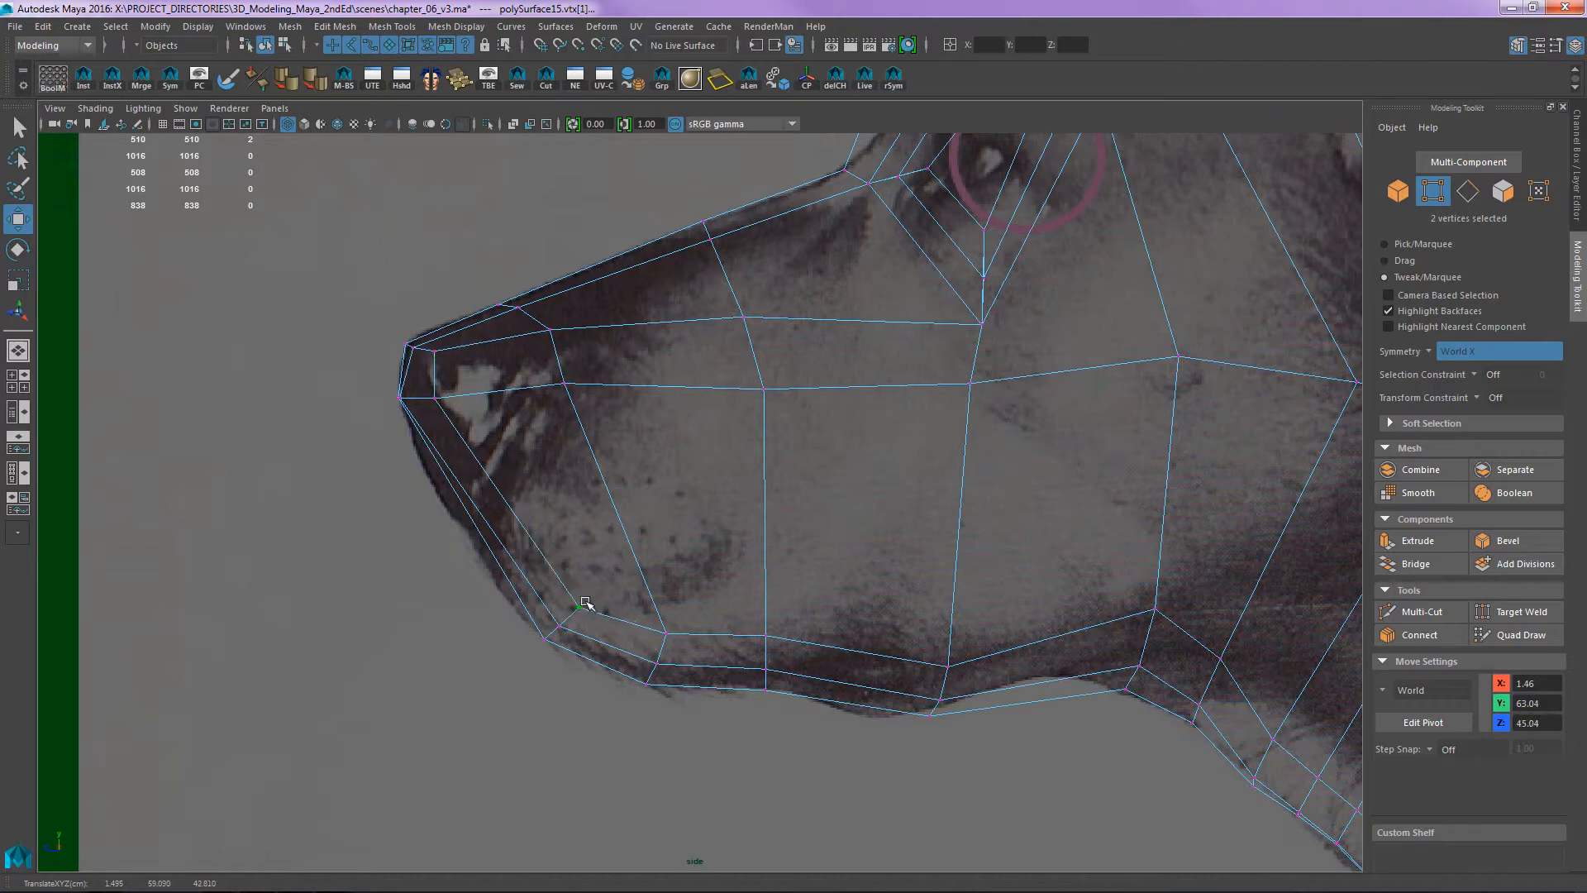
drag(578, 604, 583, 606)
drag(546, 636, 582, 610)
- Examine the mesh against the side reference from the muzzle along the neck to the shoulder
alt+middle_drag(859, 490, 782, 427)
alt+right_drag(782, 426, 776, 423)
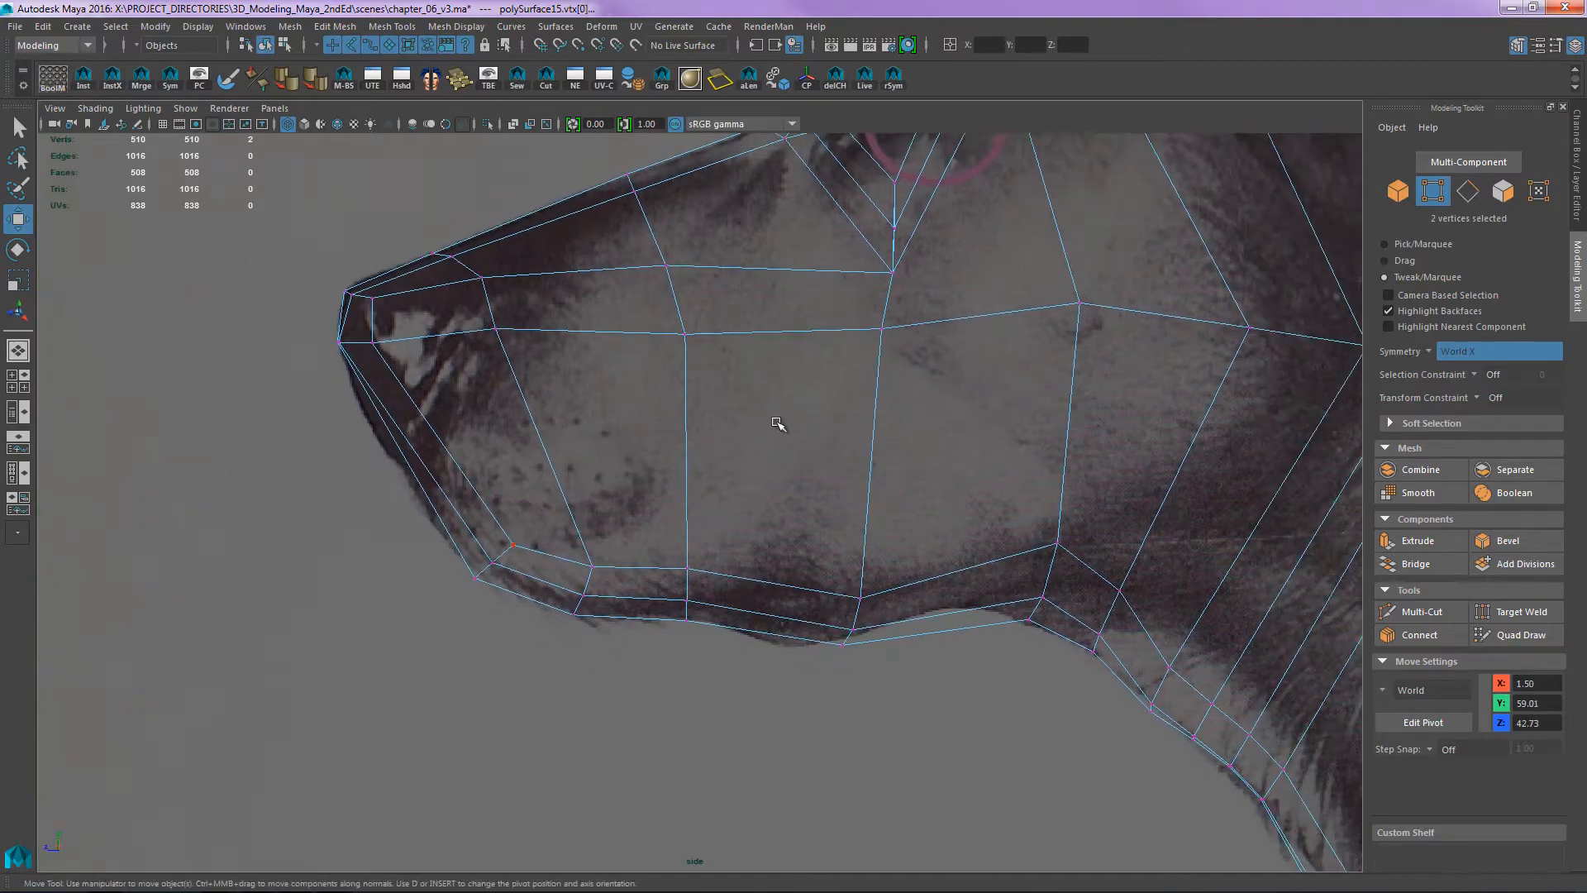
alt+middle_drag(982, 458, 818, 457)
alt+right_drag(818, 457, 728, 407)
alt+middle_drag(728, 407, 791, 471)
alt+middle_drag(810, 535, 822, 514)
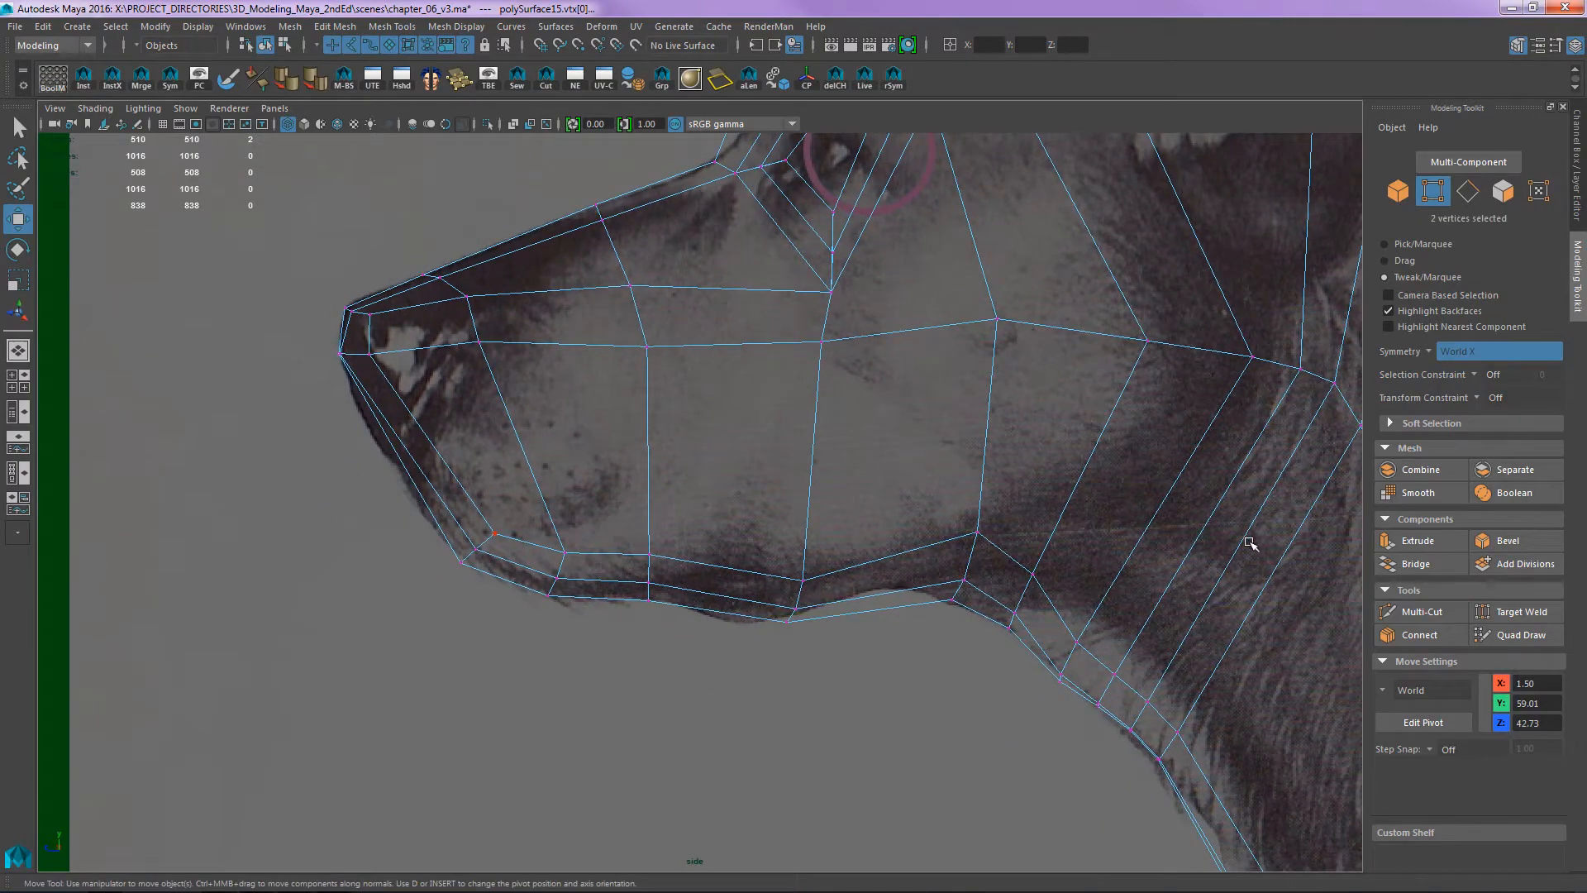
alt+right_drag(1246, 543, 552, 457)
alt+right_drag(1109, 573, 627, 506)
alt+middle_drag(935, 548, 555, 286)
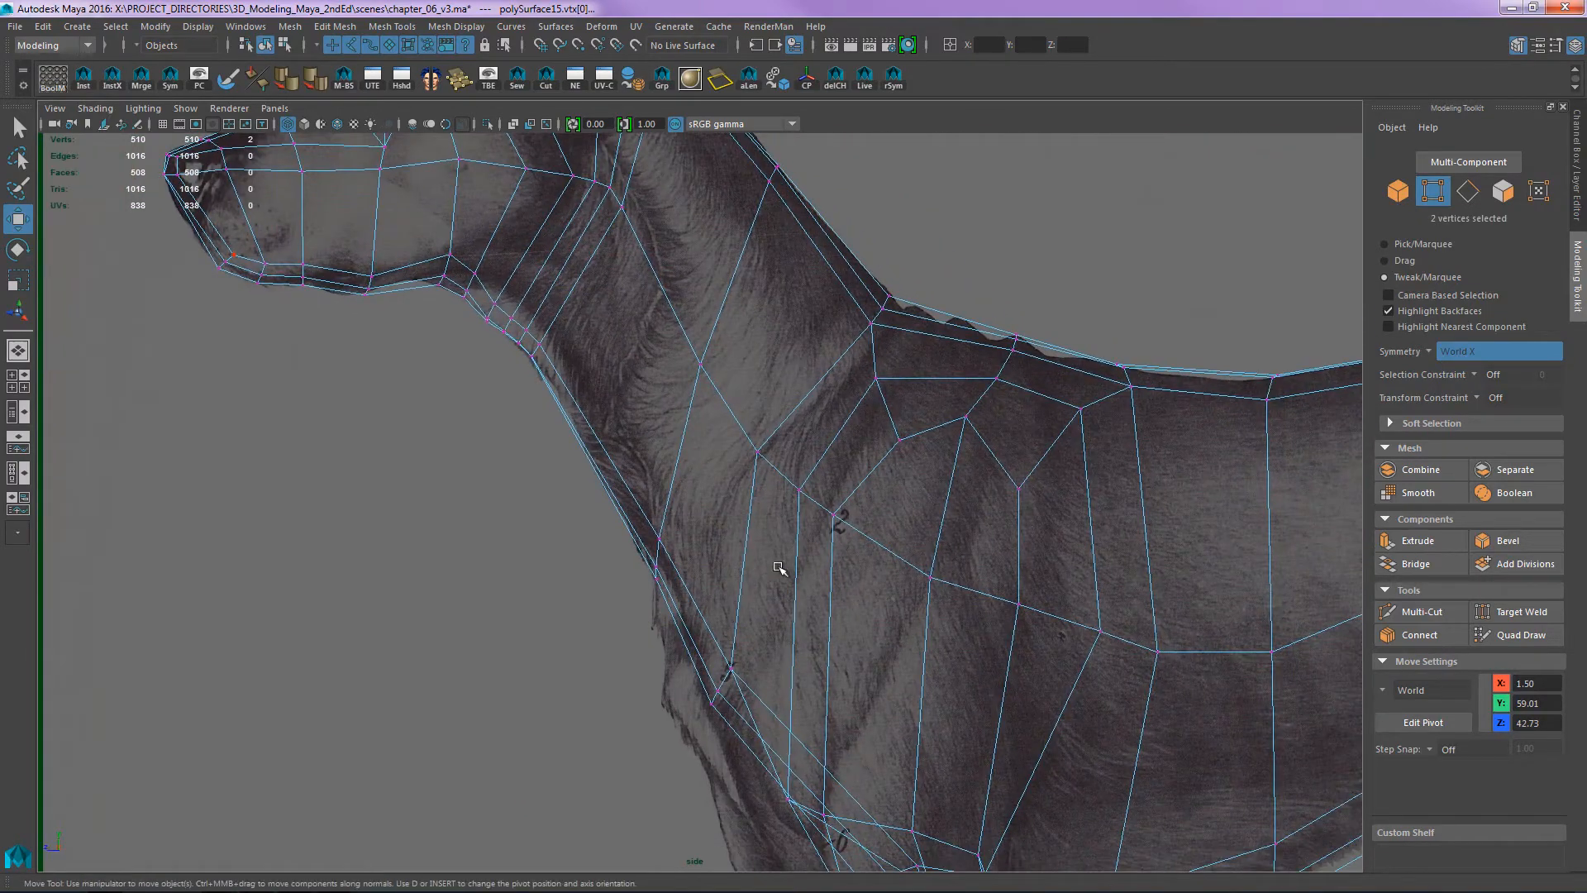
alt+middle_drag(709, 499, 1129, 722)
alt+right_drag(963, 512, 1537, 496)
alt+middle_drag(700, 441, 684, 547)
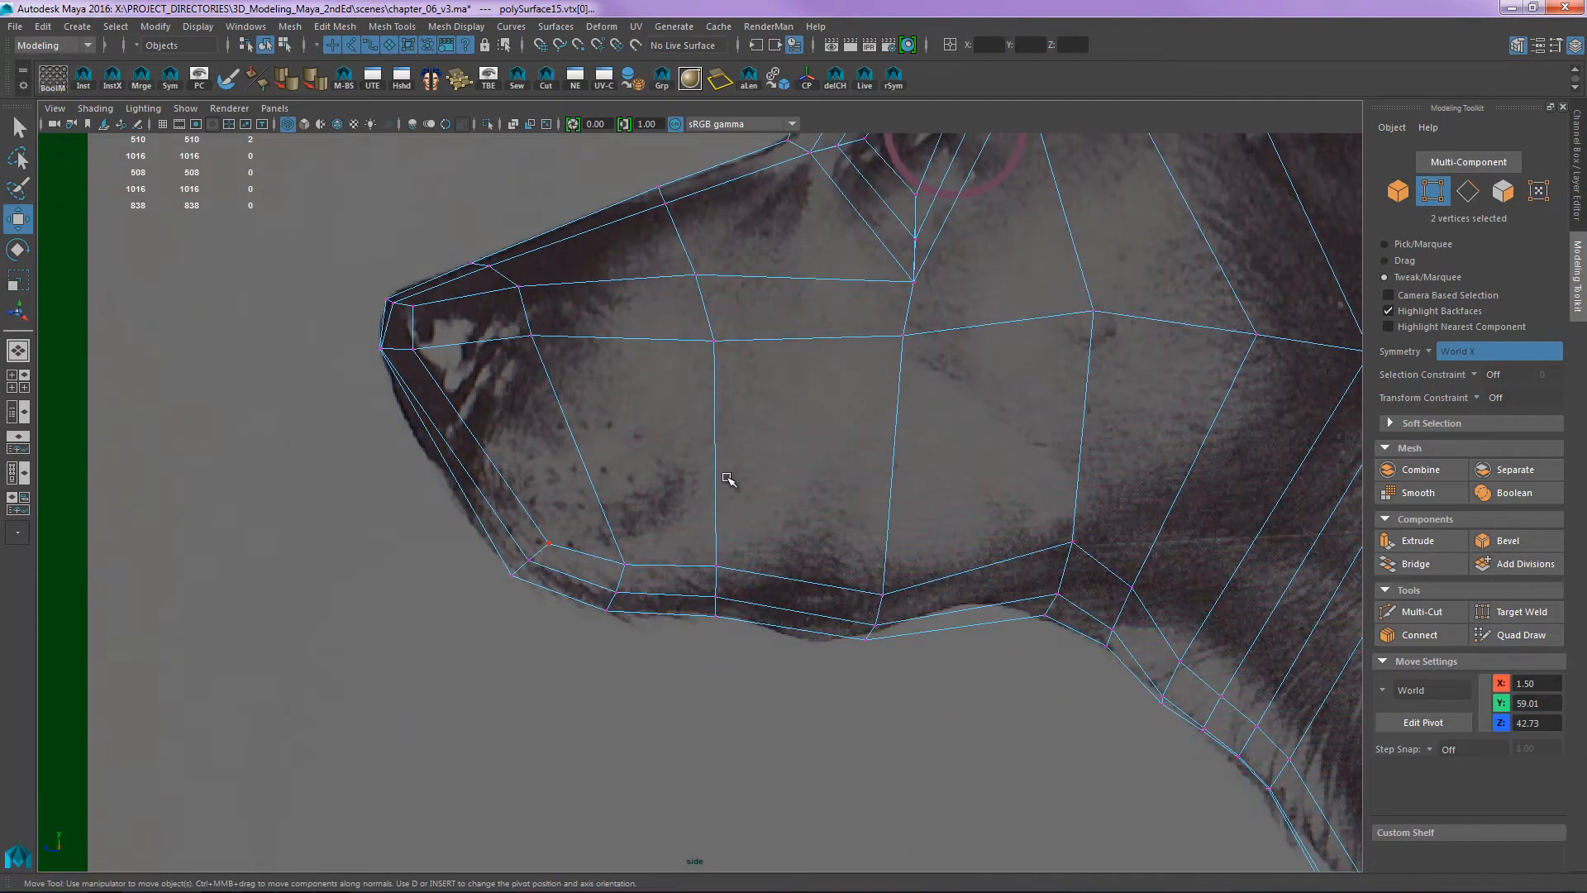
- Insert an edge loop with Multi-Cut and Edge Flow along the muzzle side, about midway between the nose-level row and the jaw
key(ctrl+shift+x)
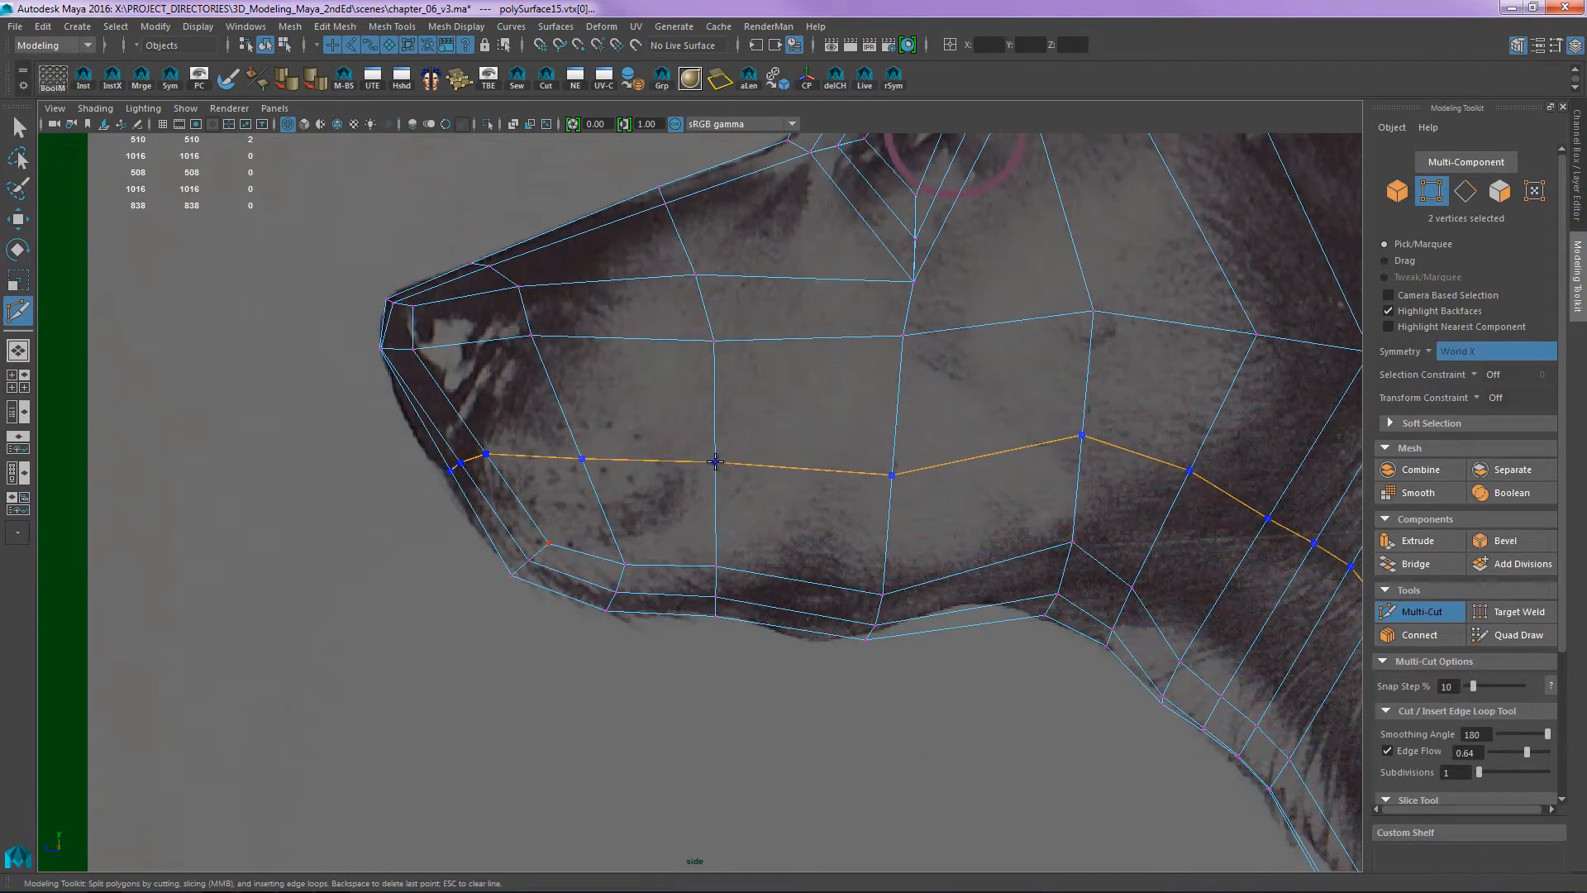
ctrl+click(715, 461)
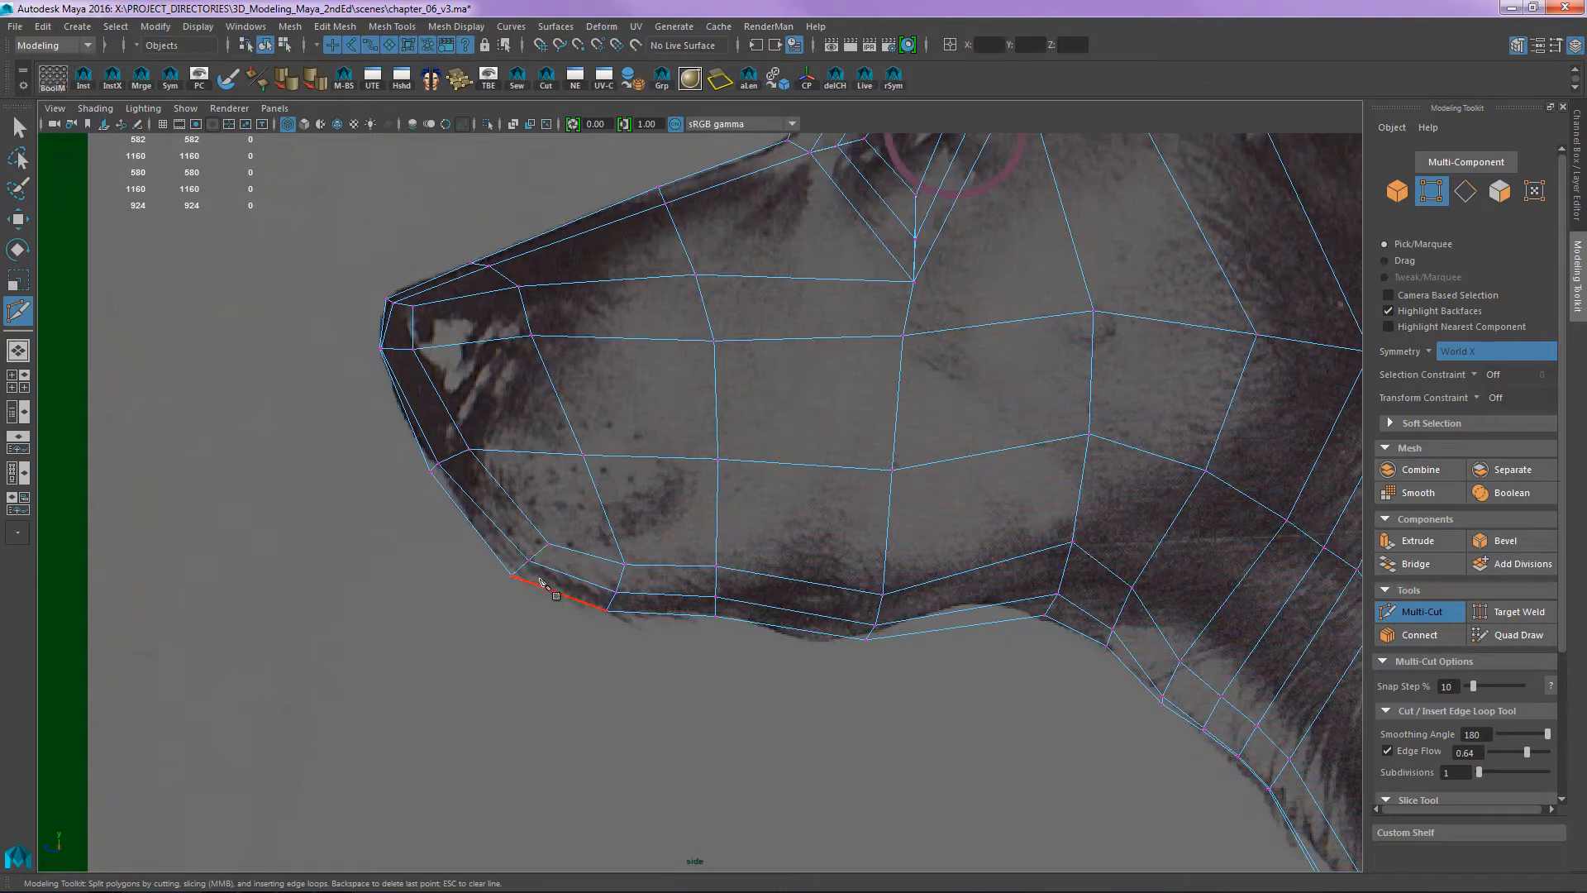
key(w)
- Examine the lower jaw area beneath the new edge loop by selecting its vertices and faces
drag(432, 519, 767, 653)
key(F11)
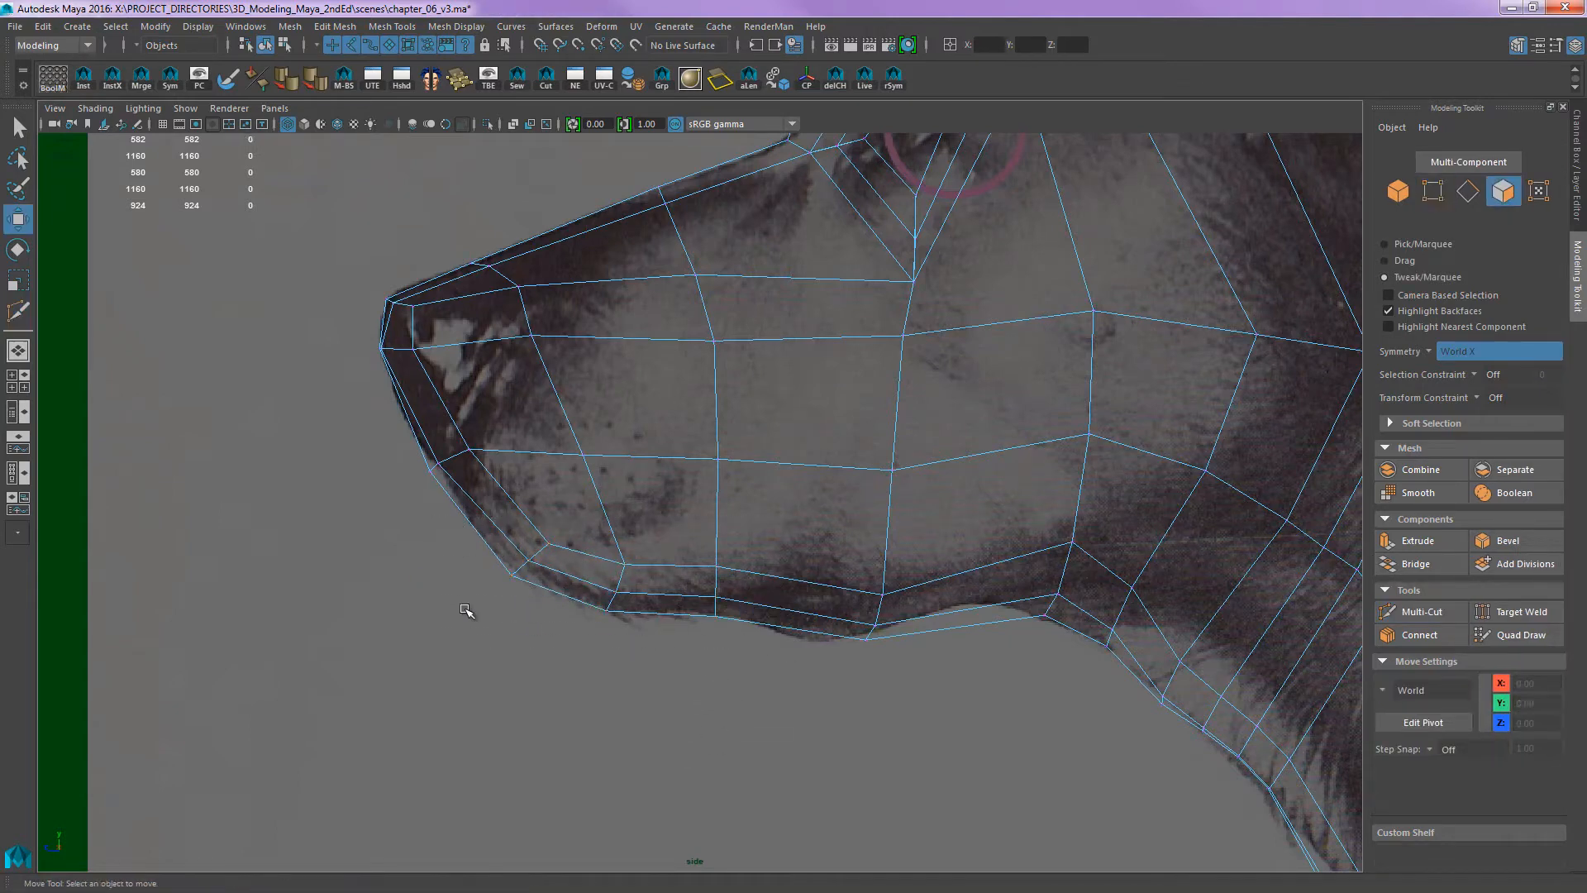
drag(399, 515, 808, 655)
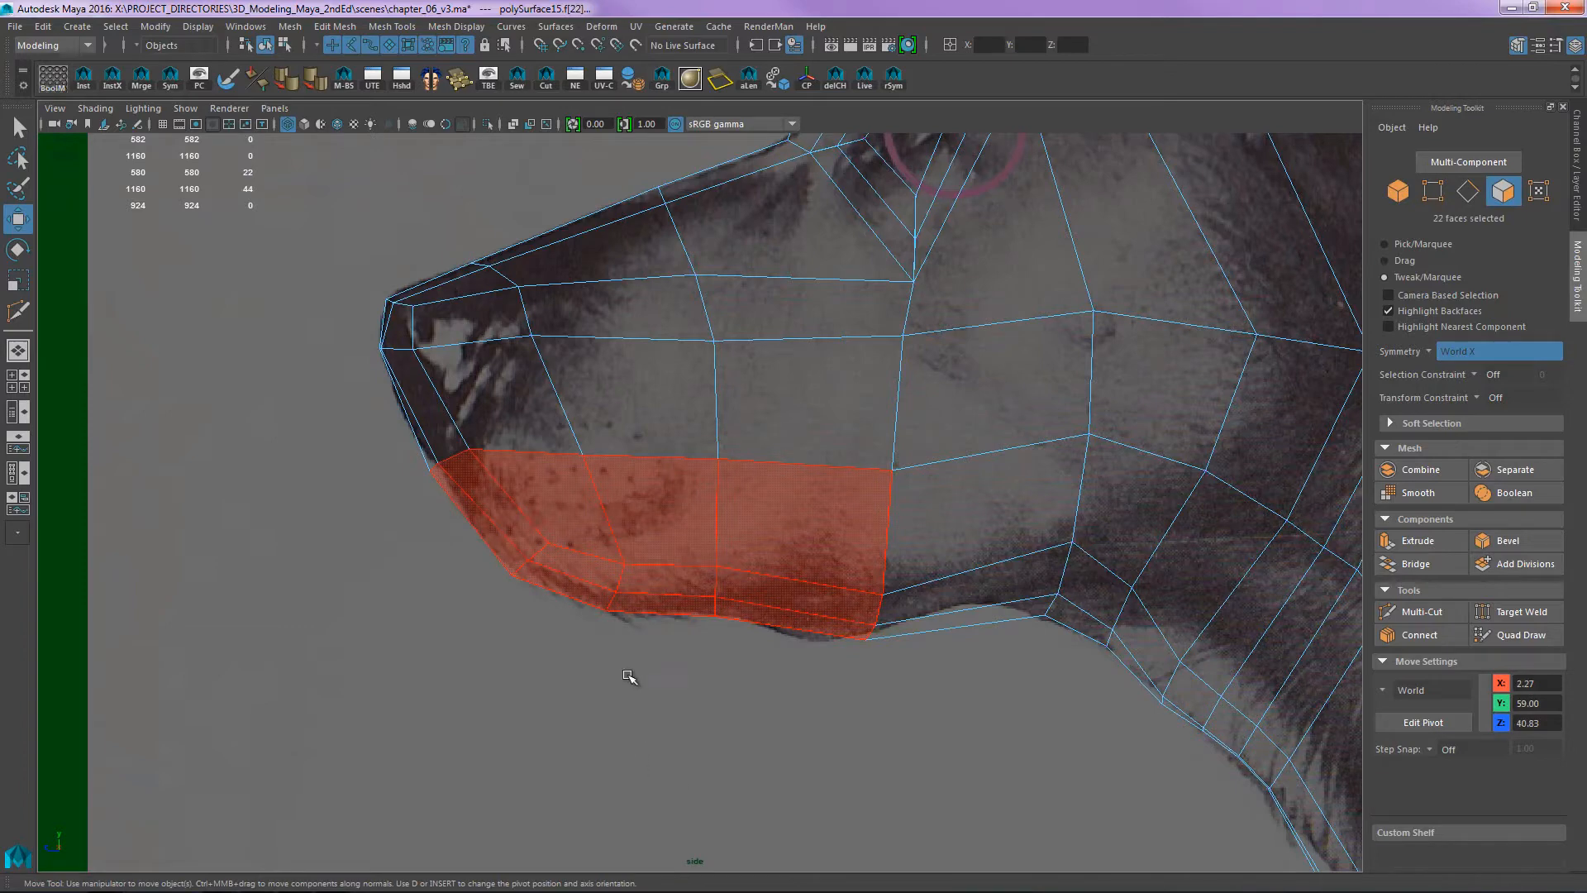
click(771, 699)
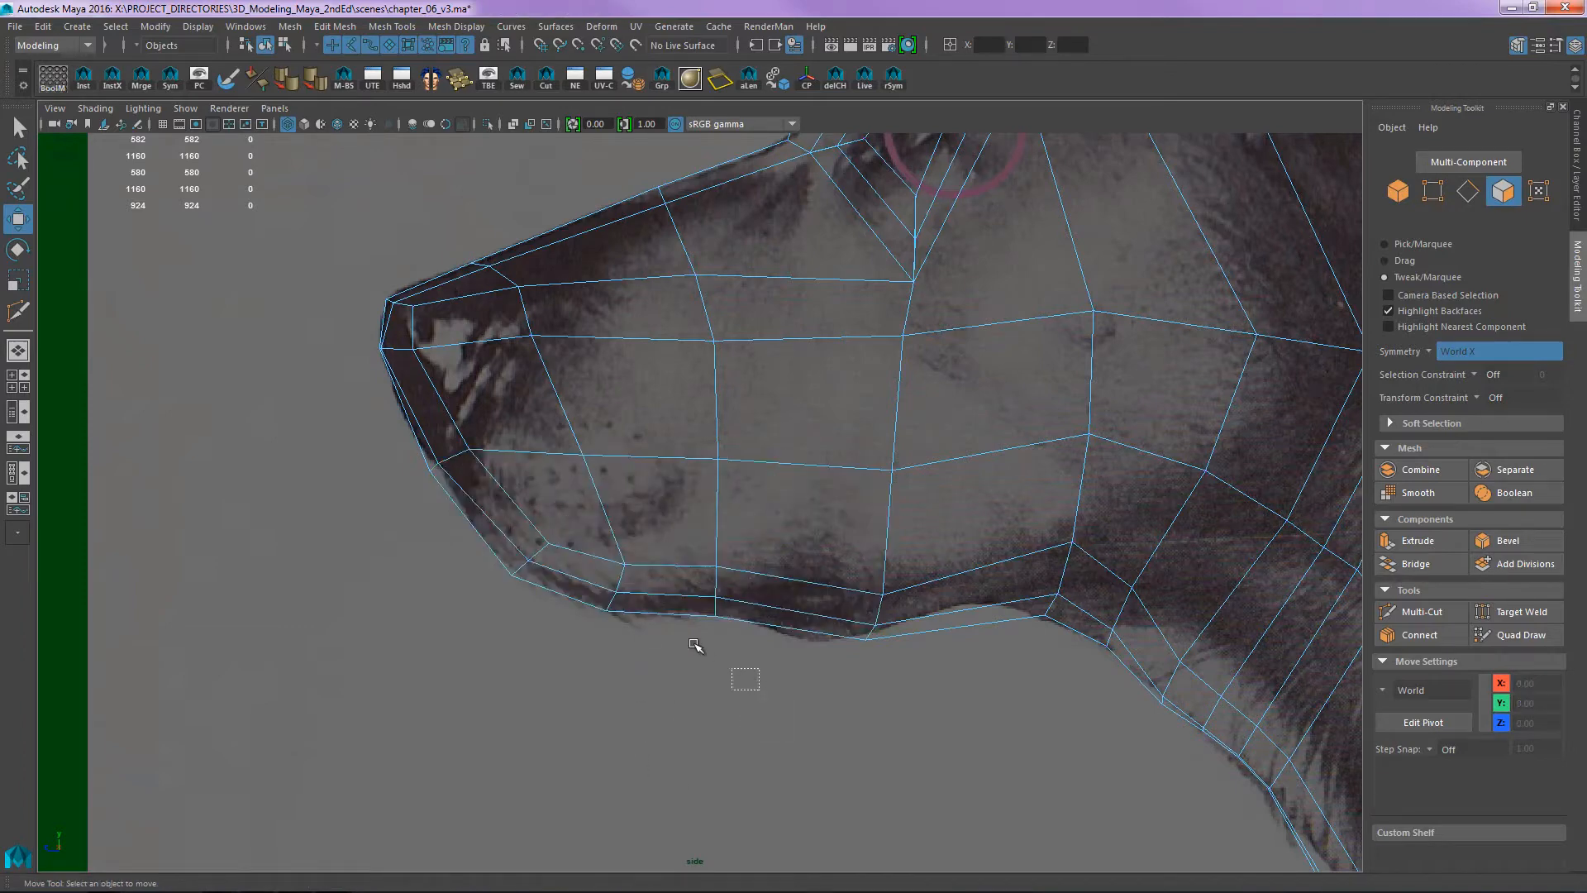
drag(696, 647, 586, 576)
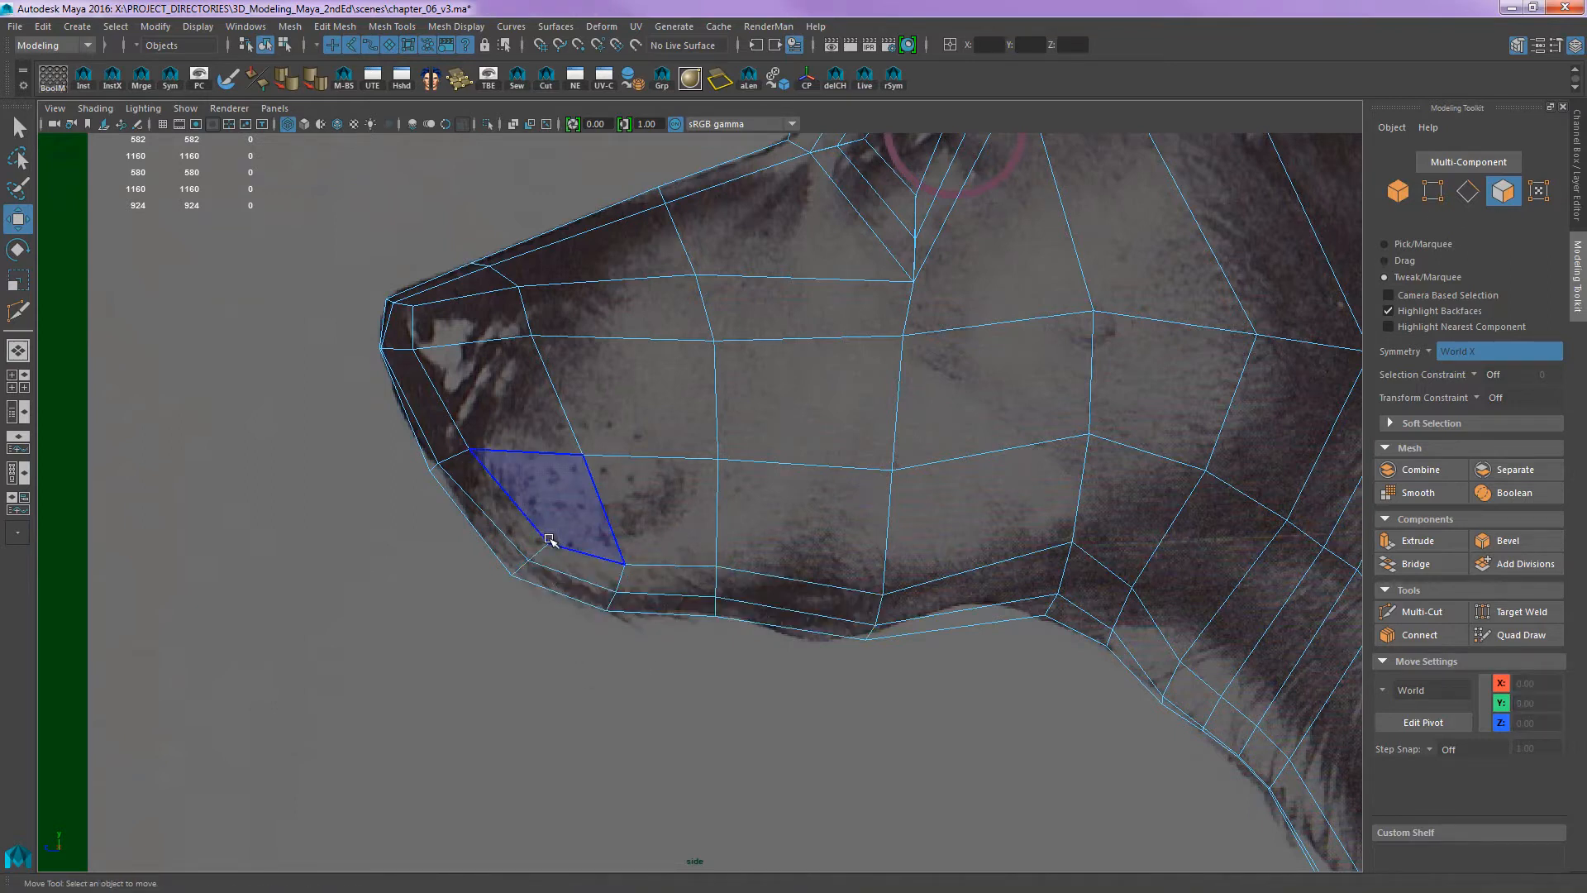
- Examine the vertices, faces and edges around the chin and the lower front of the muzzle against the side reference
right_drag(547, 537, 529, 462)
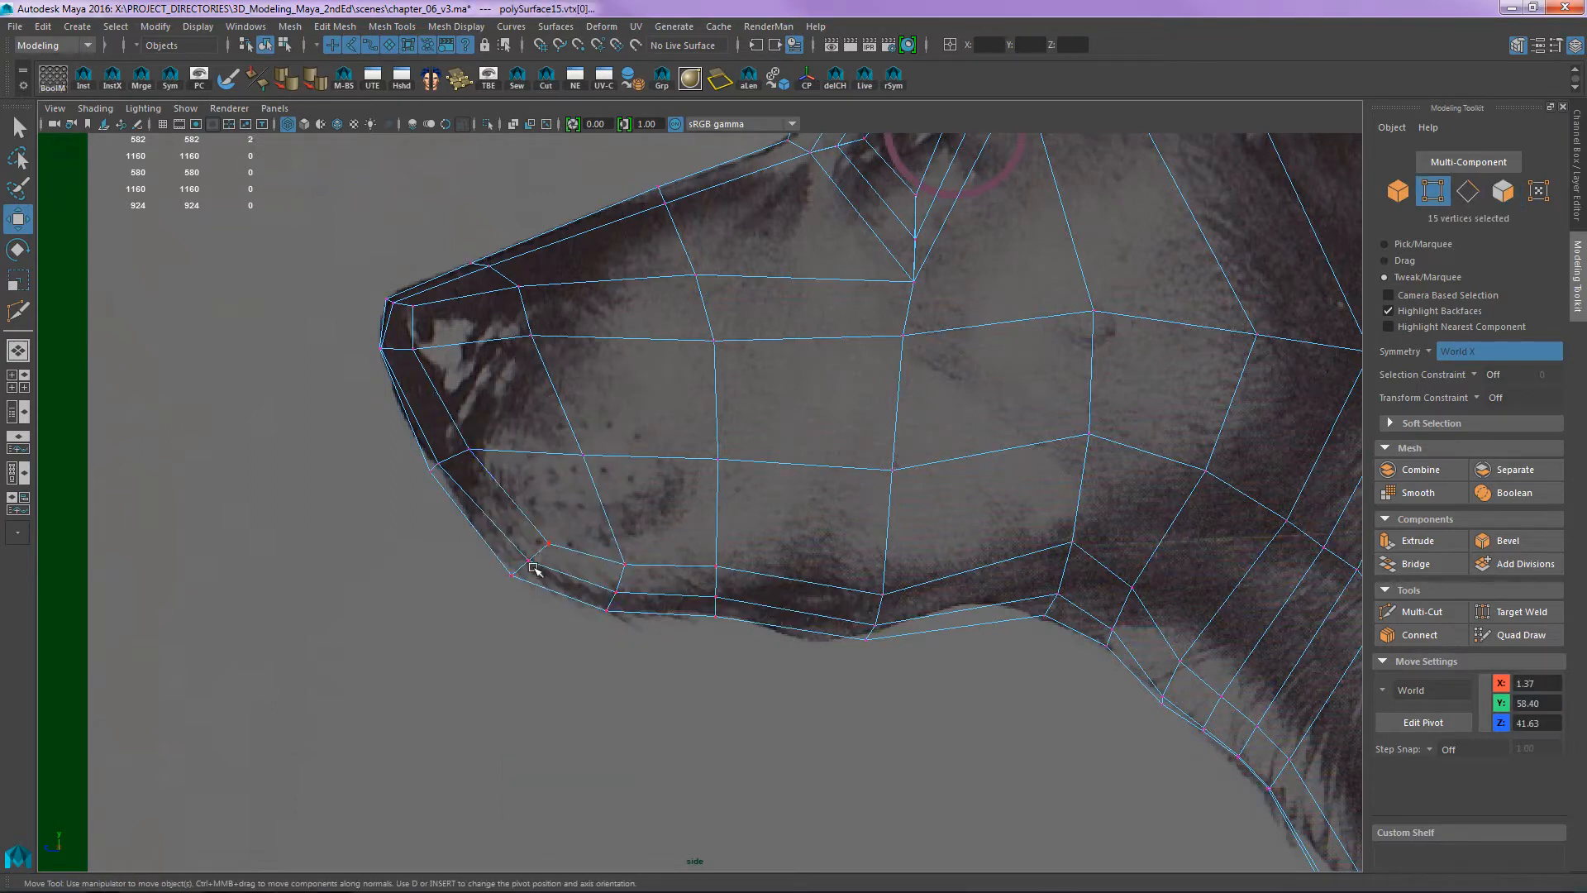
click(533, 568)
scroll(726, 537, up, 2)
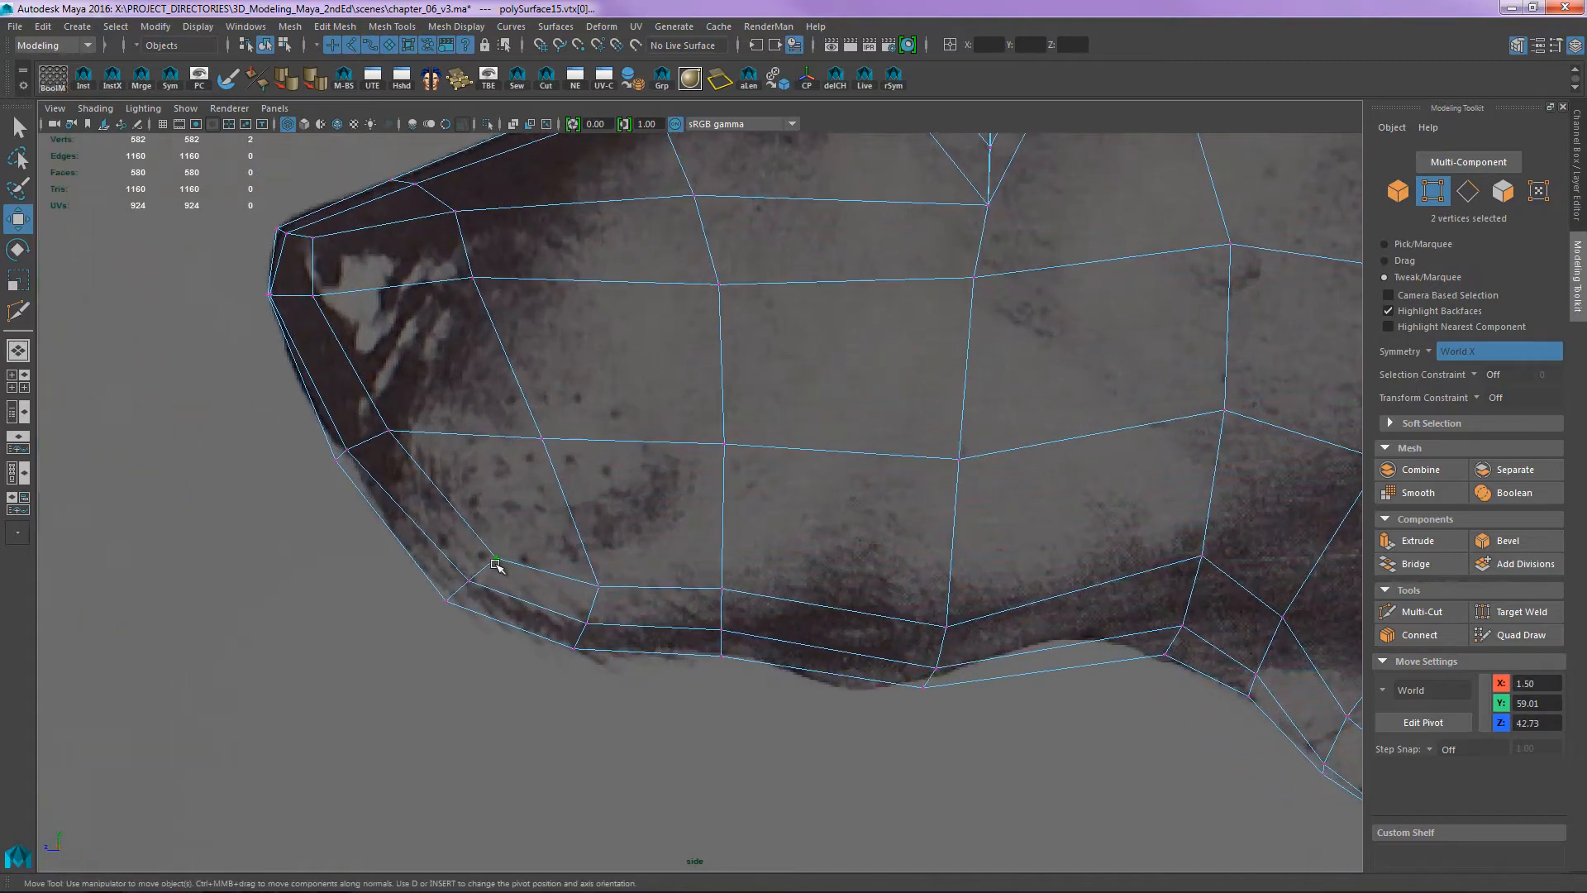
right_drag(494, 555, 501, 578)
mouse_move(503, 530)
mouse_down()
mouse_move(490, 559)
mouse_move(505, 531)
mouse_up()
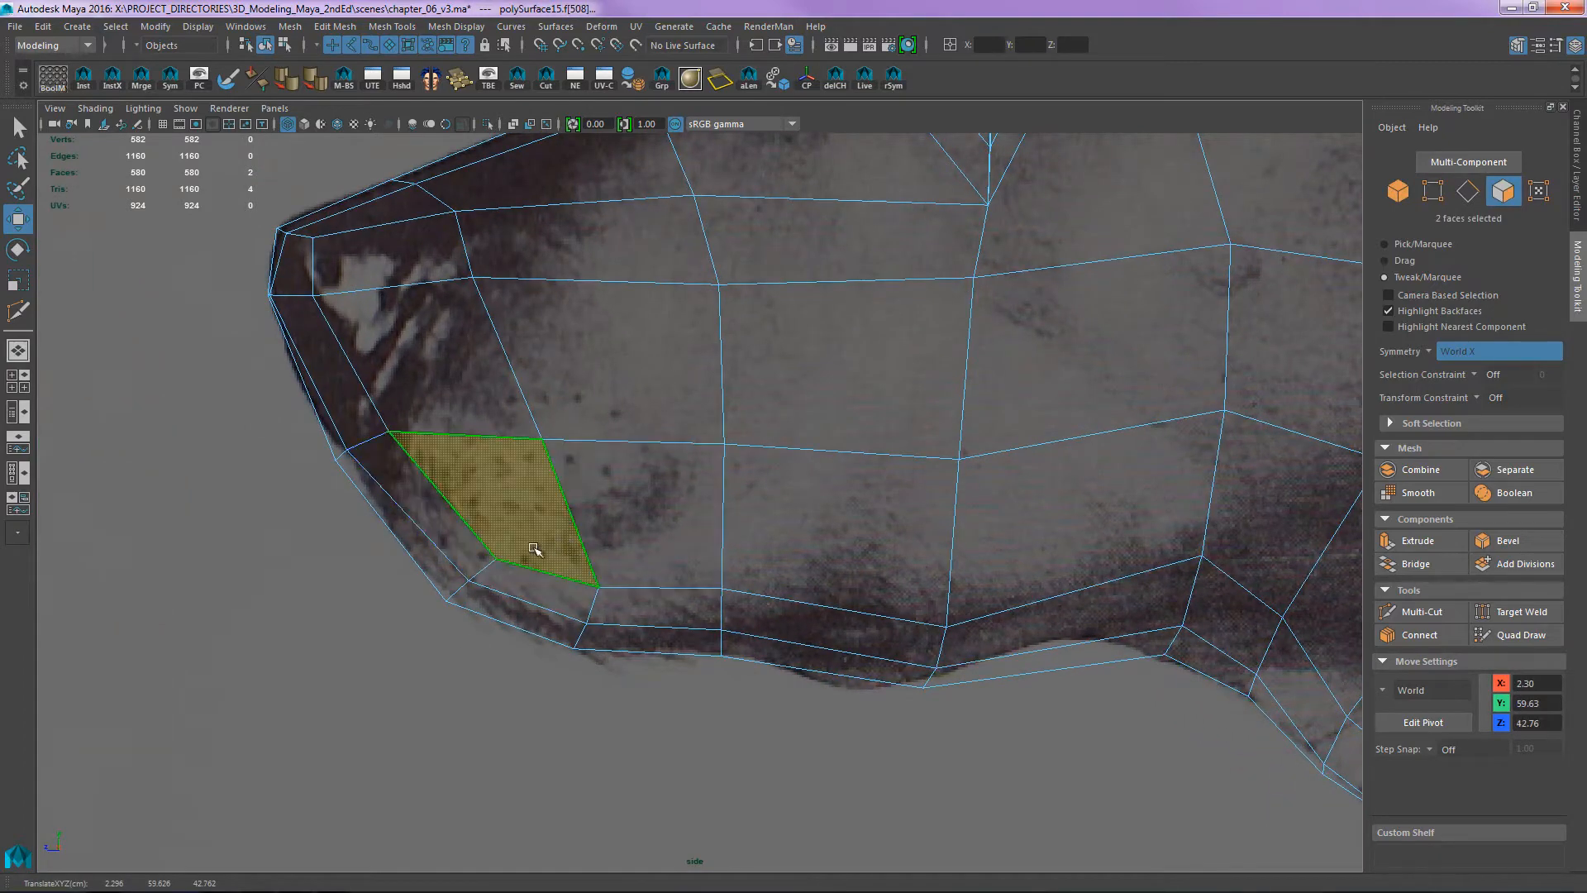
click(623, 515)
scroll(535, 539, down, 2)
alt+middle_drag(536, 539, 525, 583)
right_drag(455, 605, 432, 482)
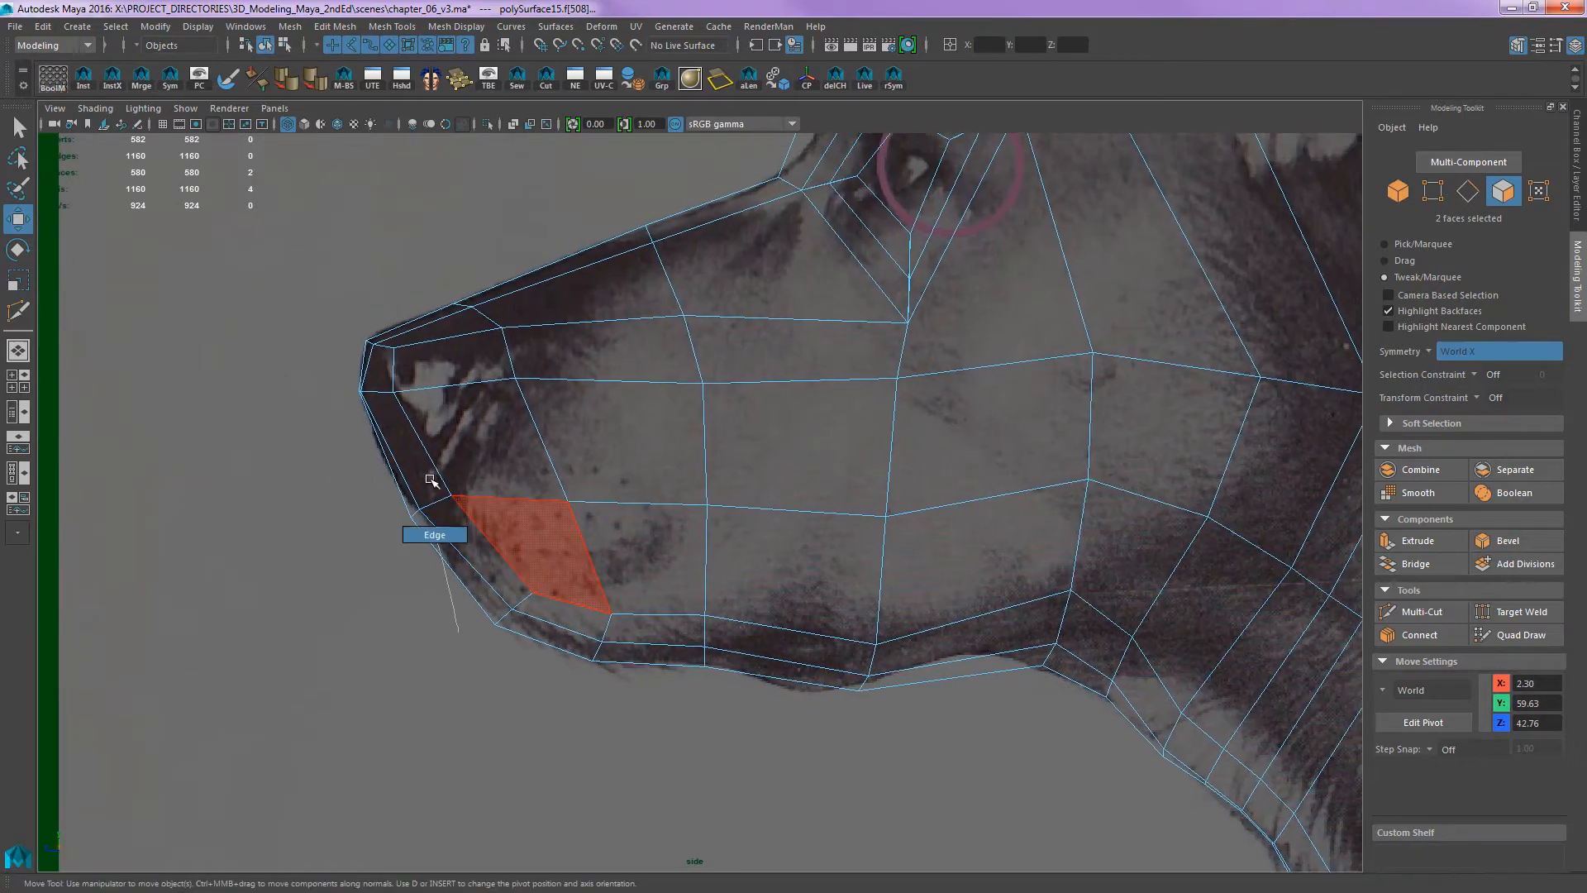
click(414, 514)
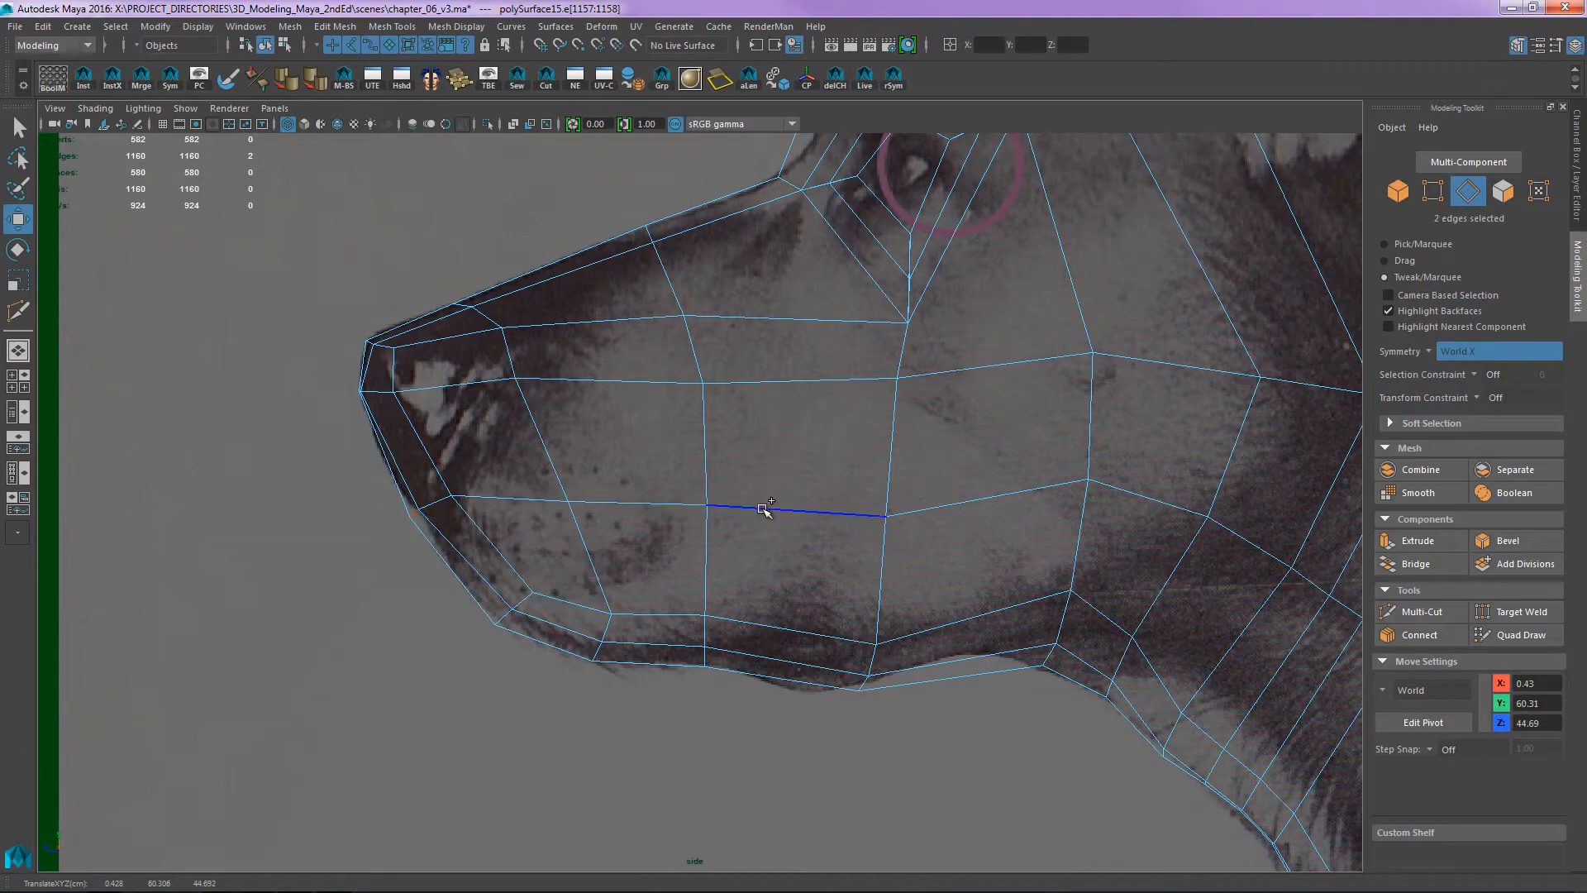
shift+double_click(771, 509)
click(382, 730)
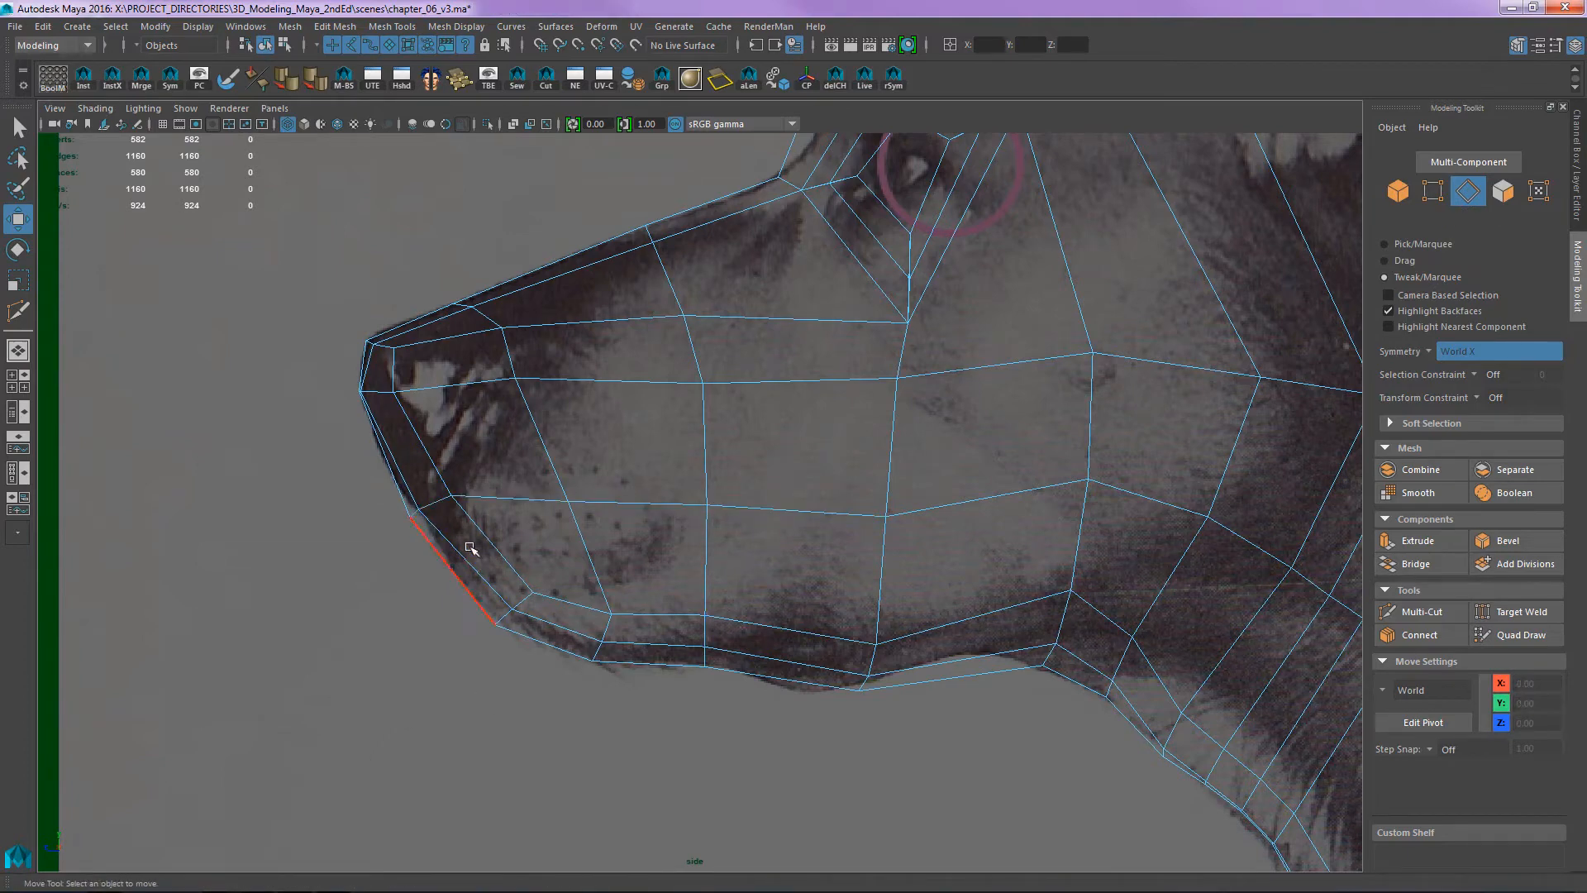
click(796, 526)
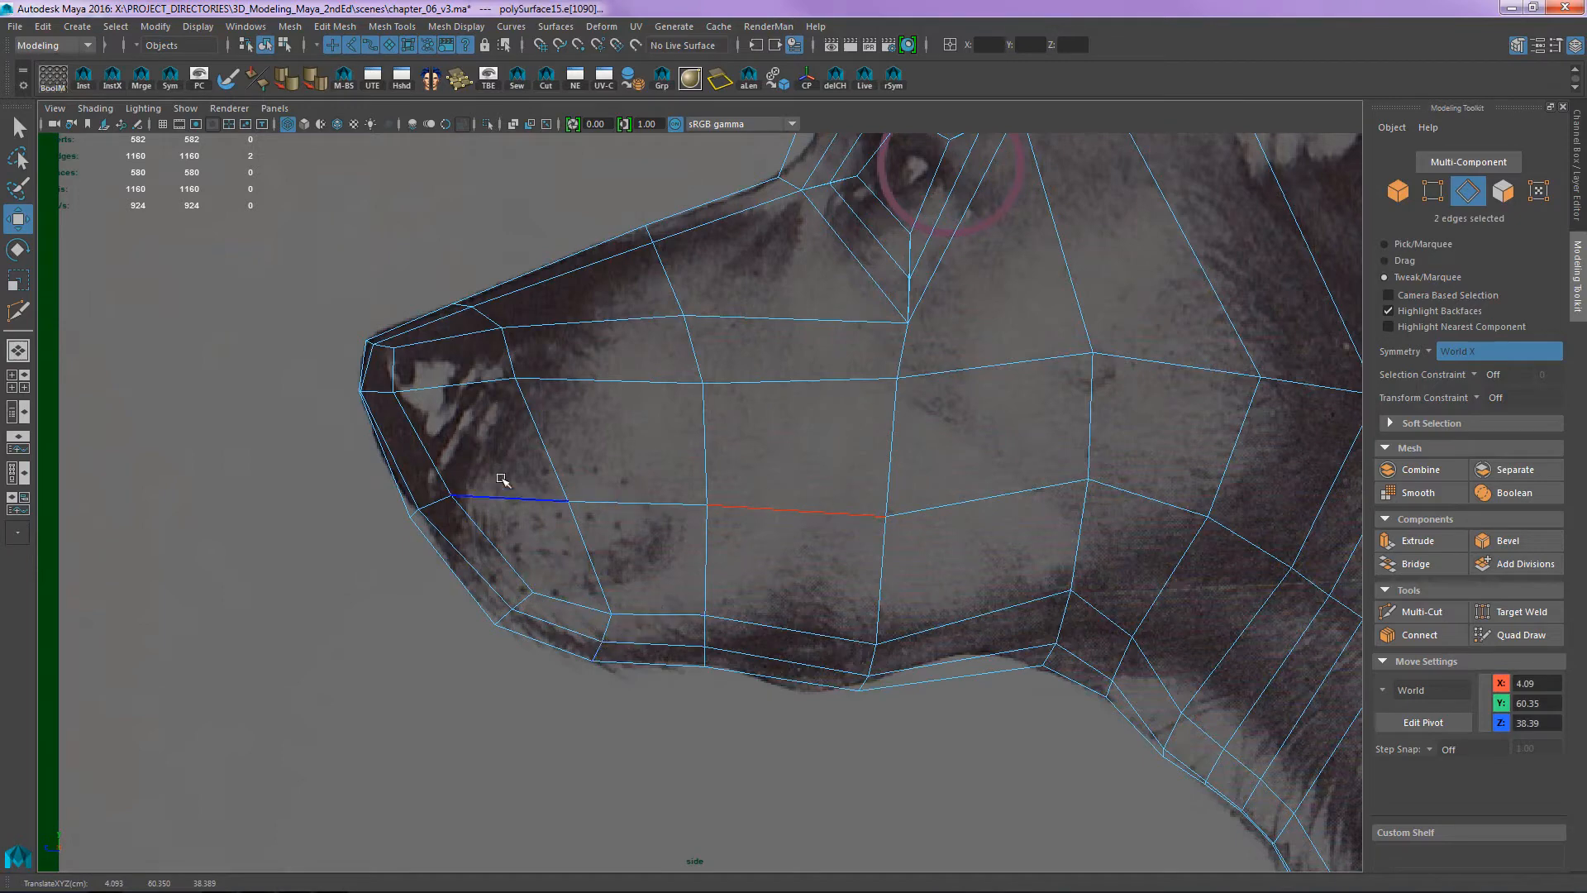
- Select the faces around the nose tip and extrude them as an inset with an offset of 0.42
alt+middle_drag(510, 364, 515, 417)
key(F7)
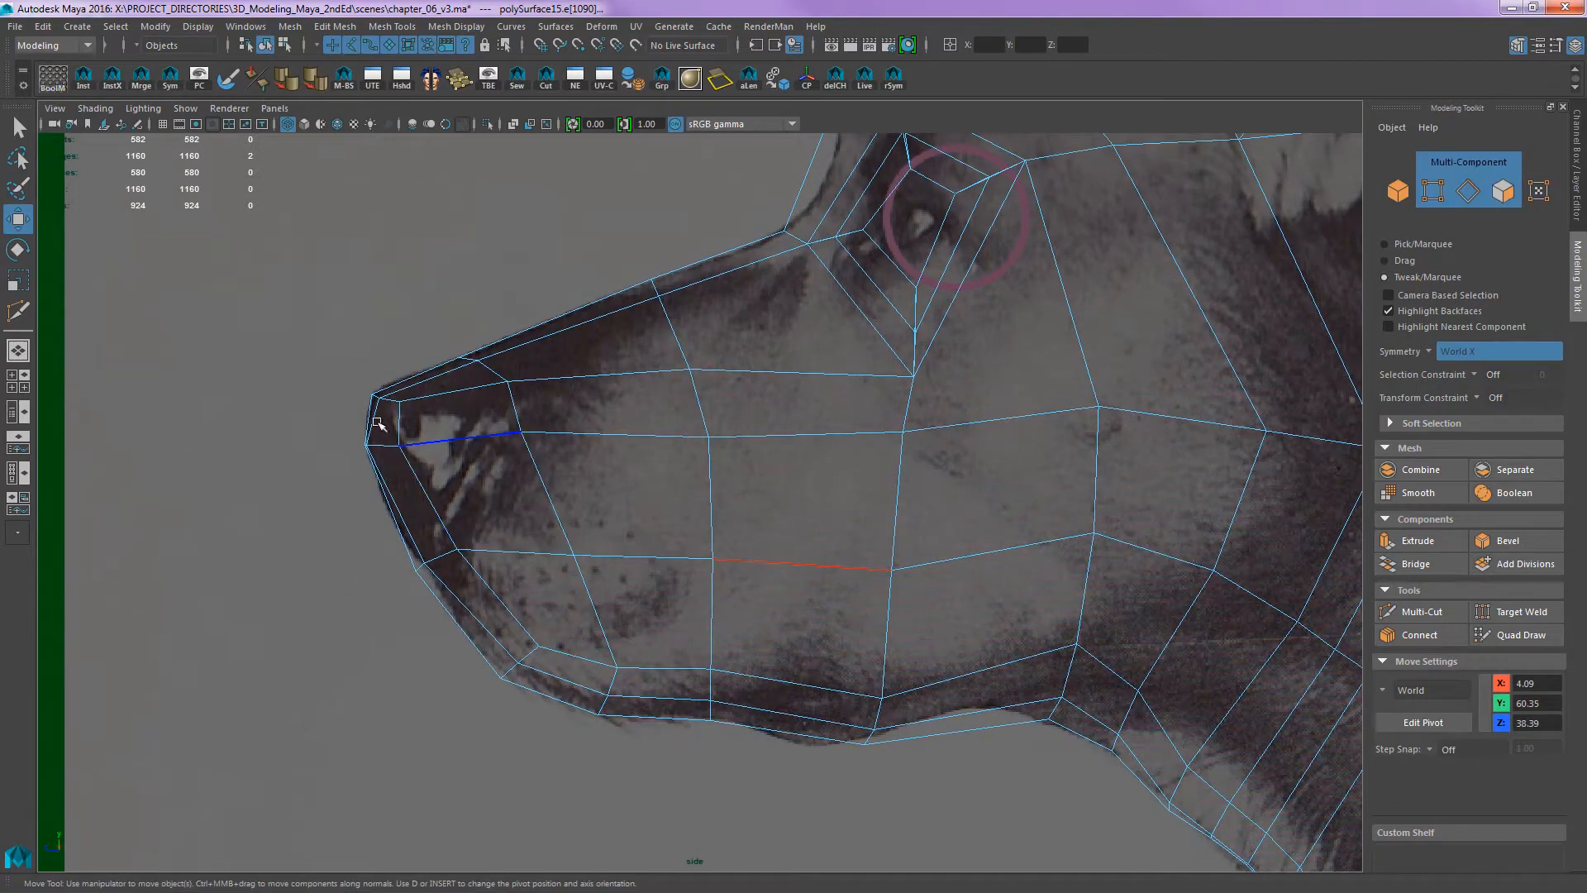
drag(330, 421, 425, 492)
mouse_move(312, 357)
mouse_down()
mouse_move(424, 464)
mouse_move(405, 481)
mouse_up()
key(F11)
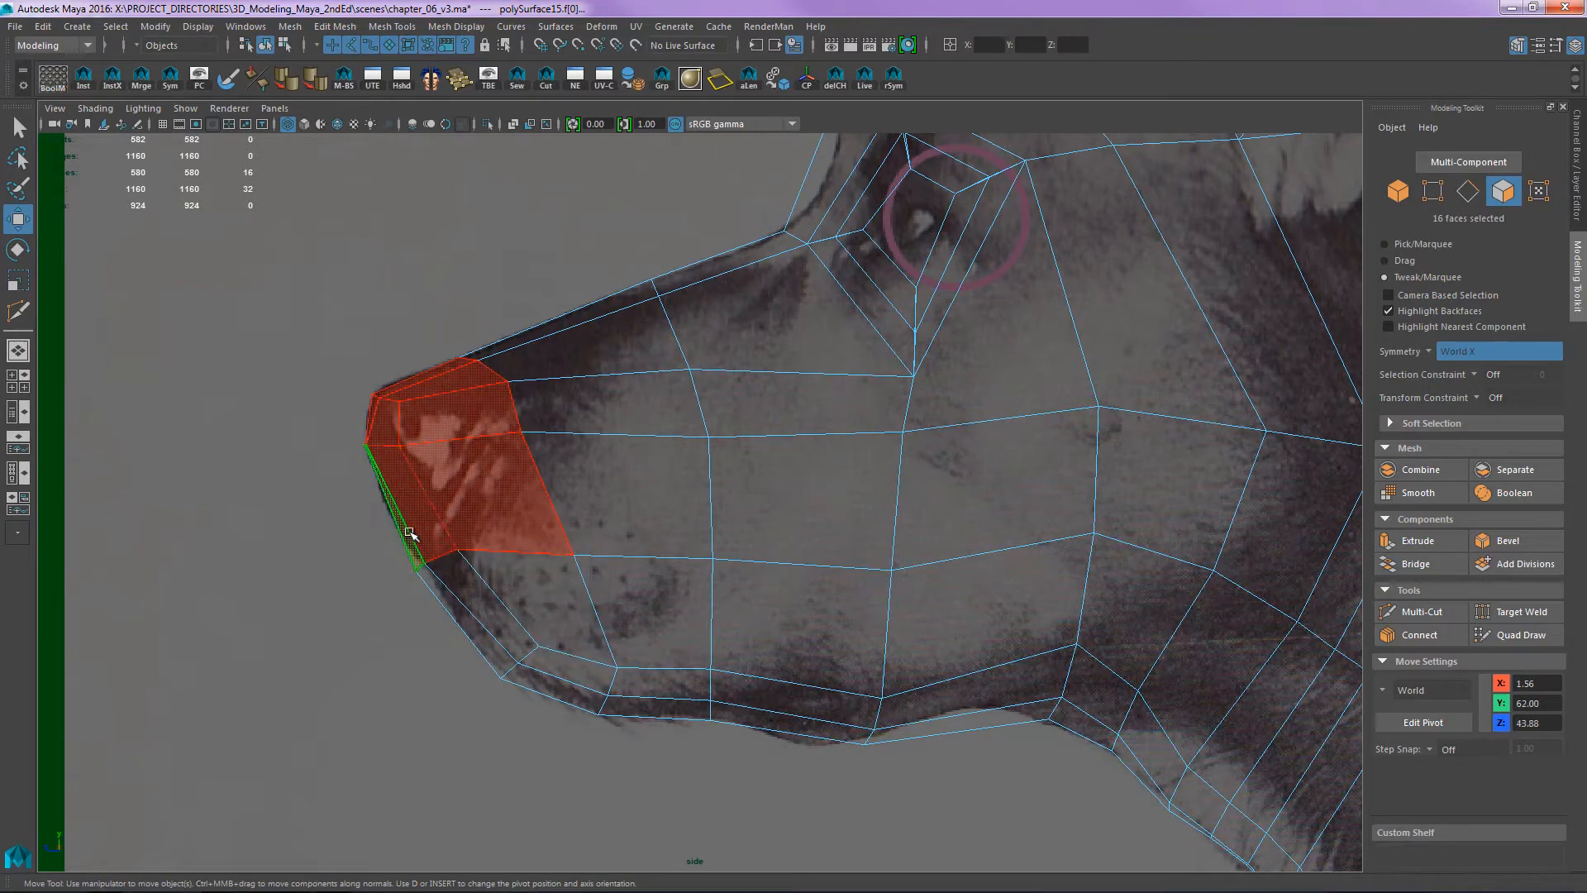
key(ctrl+e)
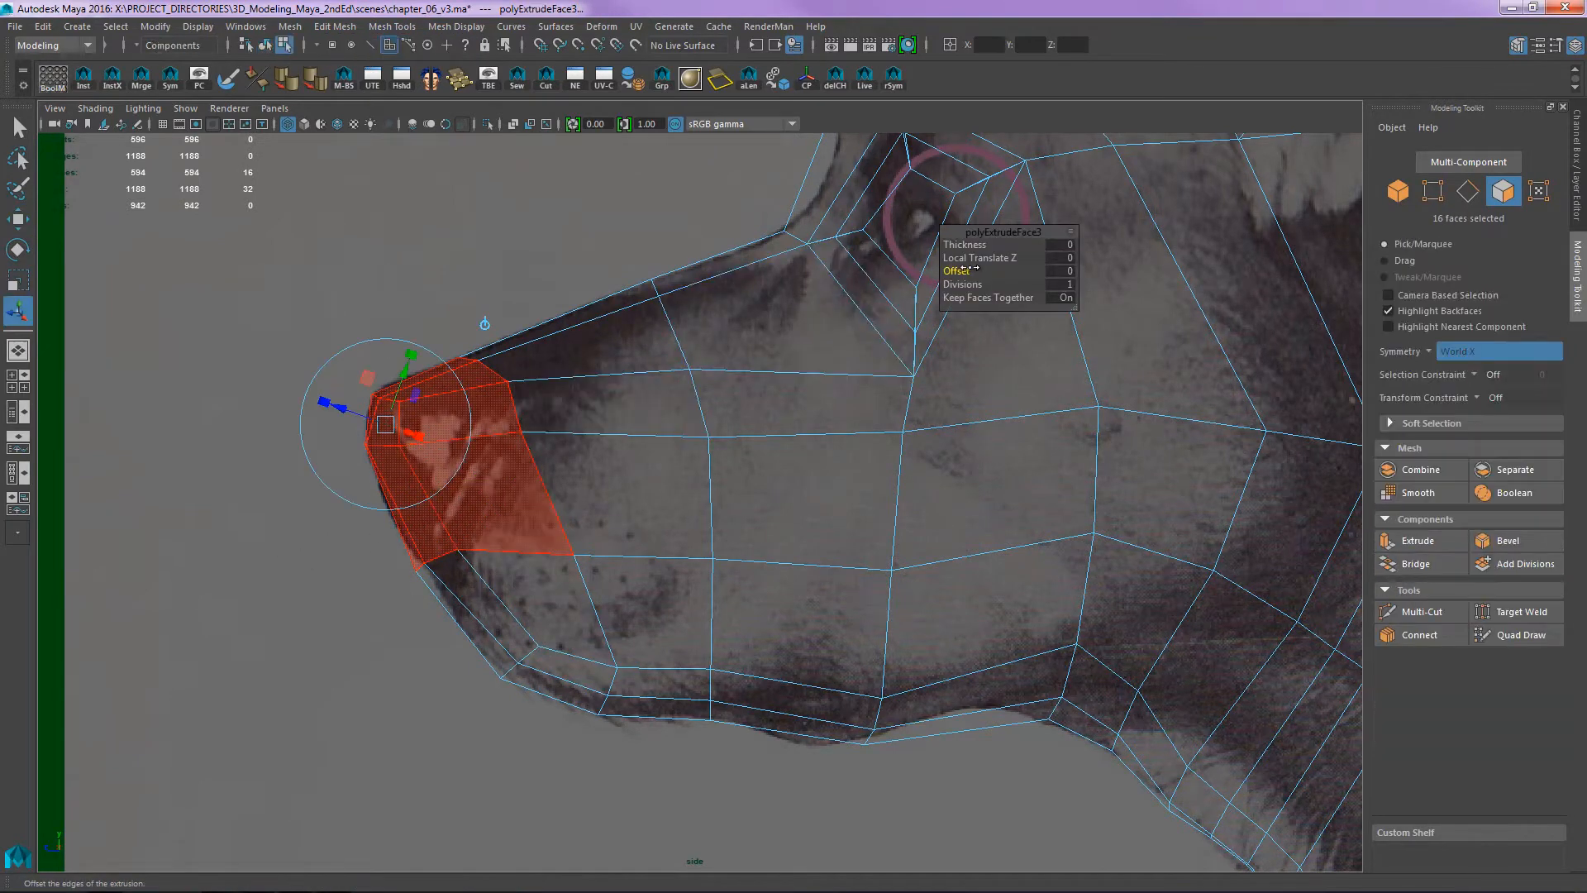
drag(965, 271, 1003, 270)
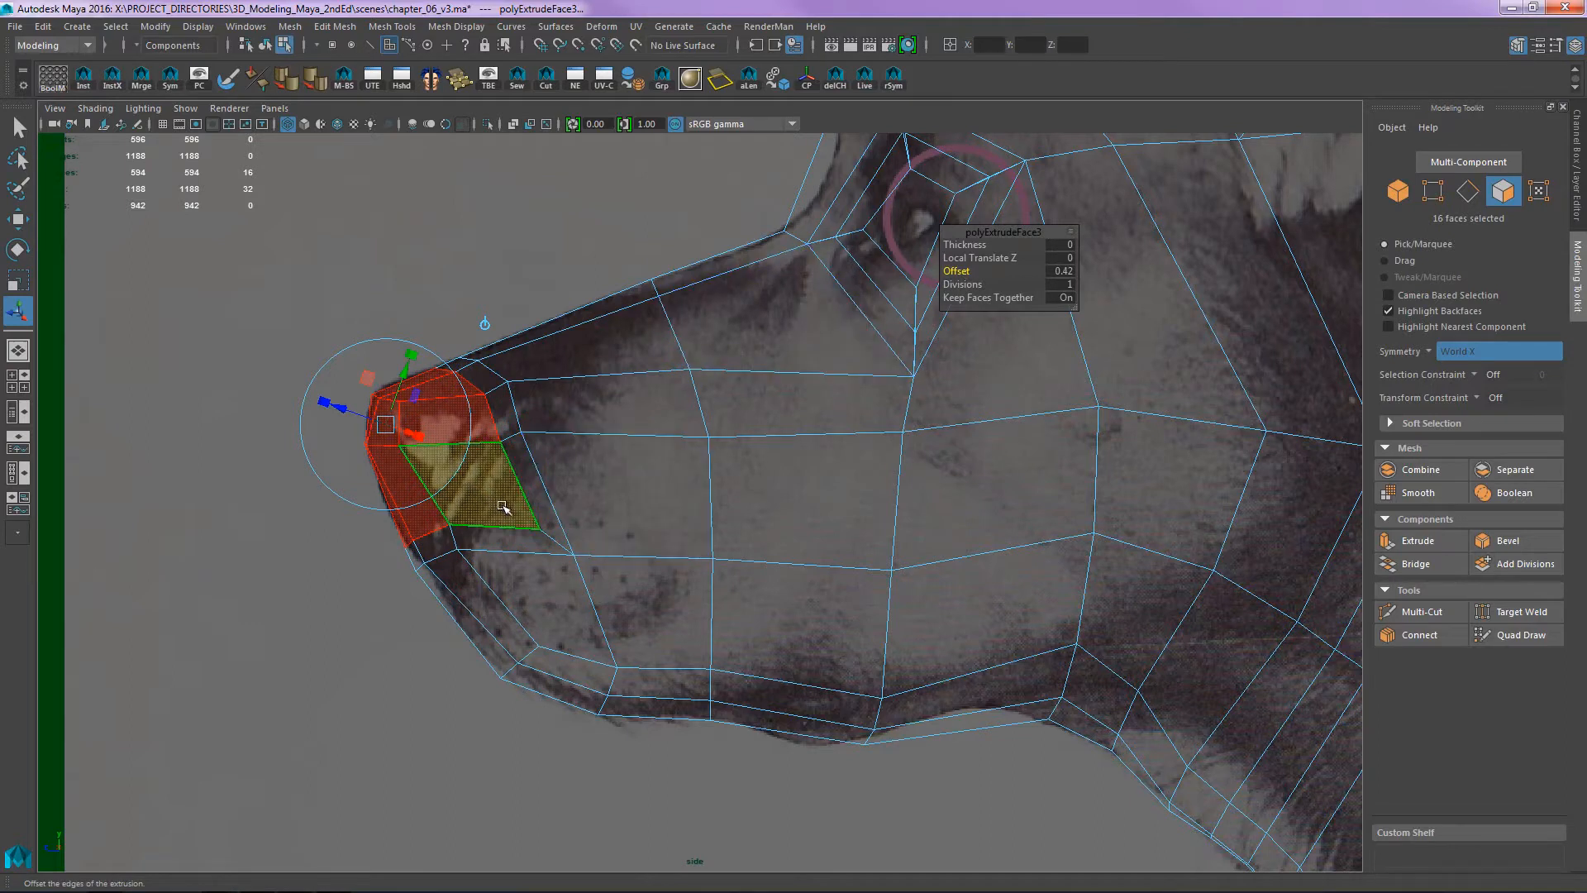
- Reposition the inset's rear corner vertices and the outer vertices below them to follow the nostril outline in the side reference
right_drag(498, 500, 434, 493)
key(w)
drag(540, 528, 496, 424)
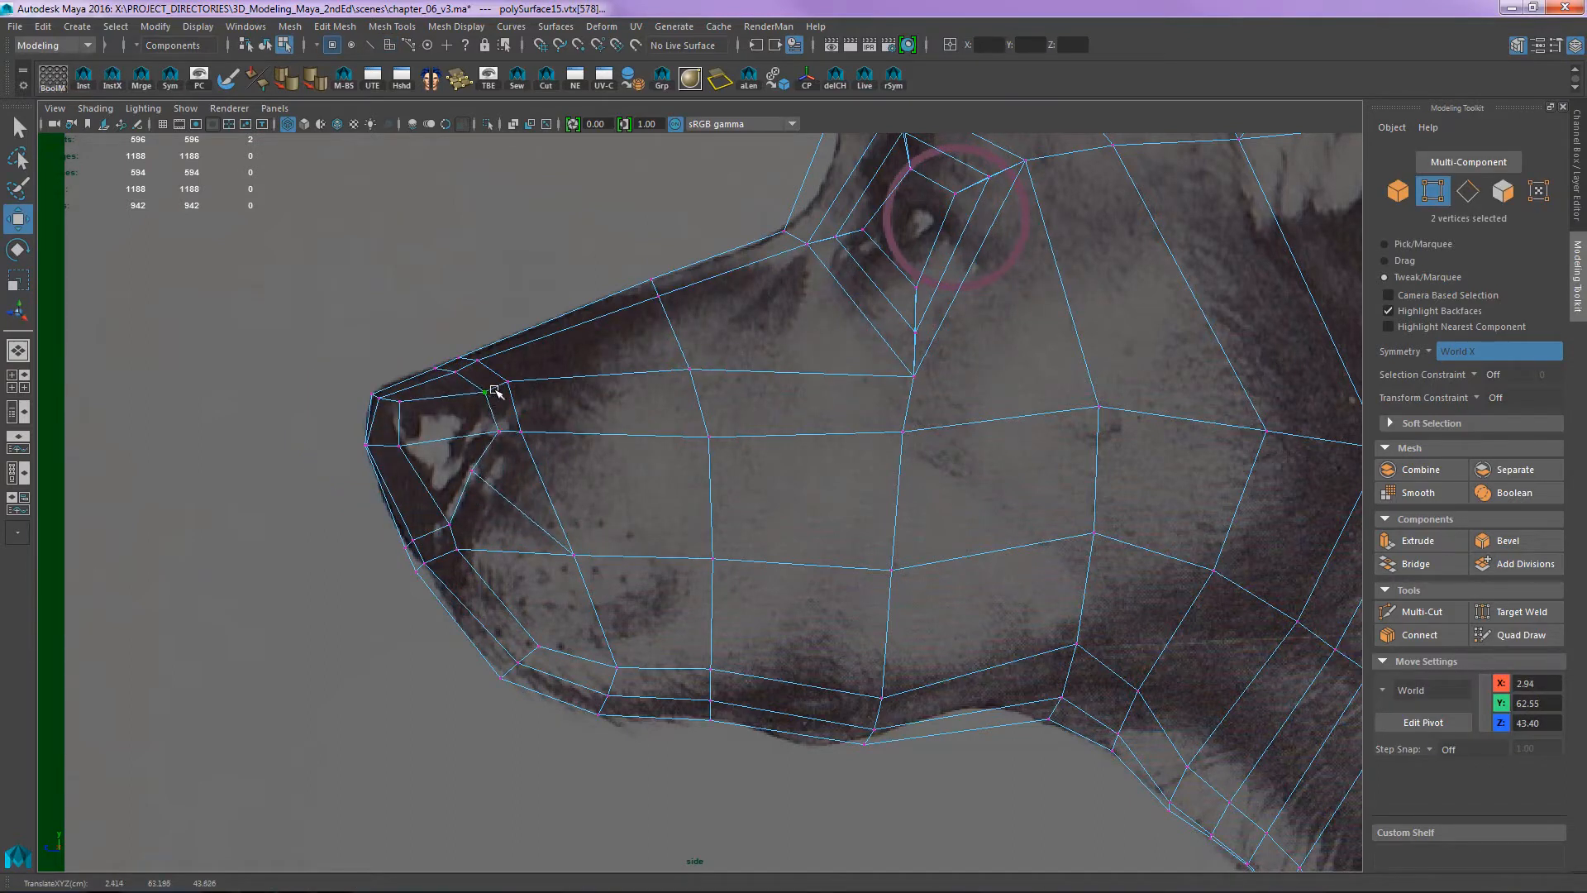
drag(457, 549, 421, 576)
drag(570, 556, 559, 540)
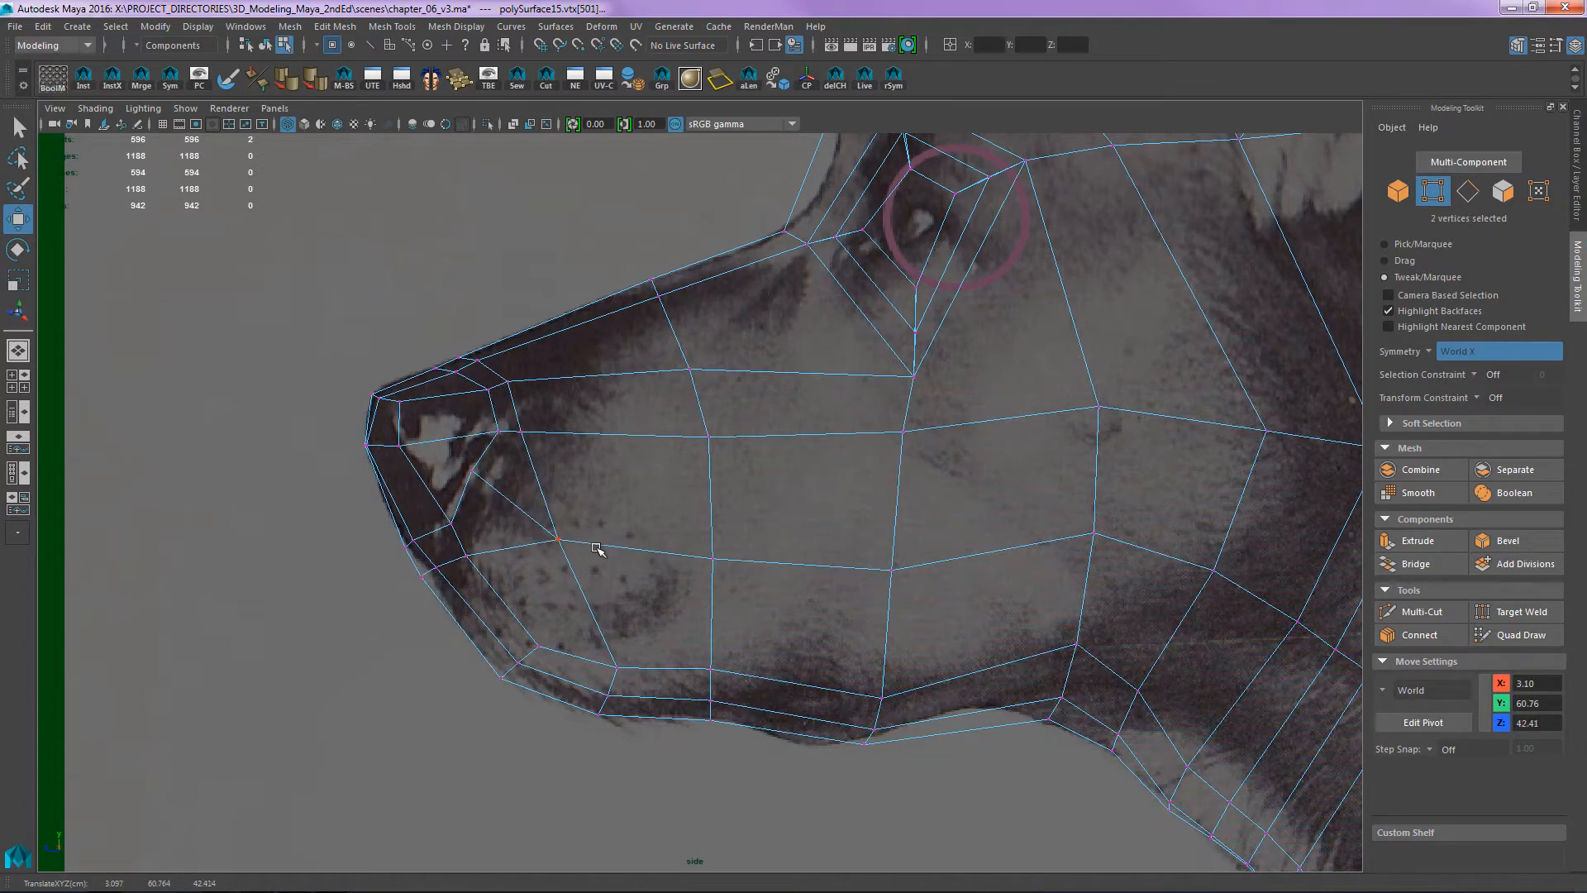
- Try inserting an Edge Flow loop with Multi-Cut along the lower muzzle, between the muzzle-side row and the jaw
alt+middle_drag(658, 606, 592, 571)
scroll(601, 572, down, 1)
alt+middle_drag(965, 394, 825, 452)
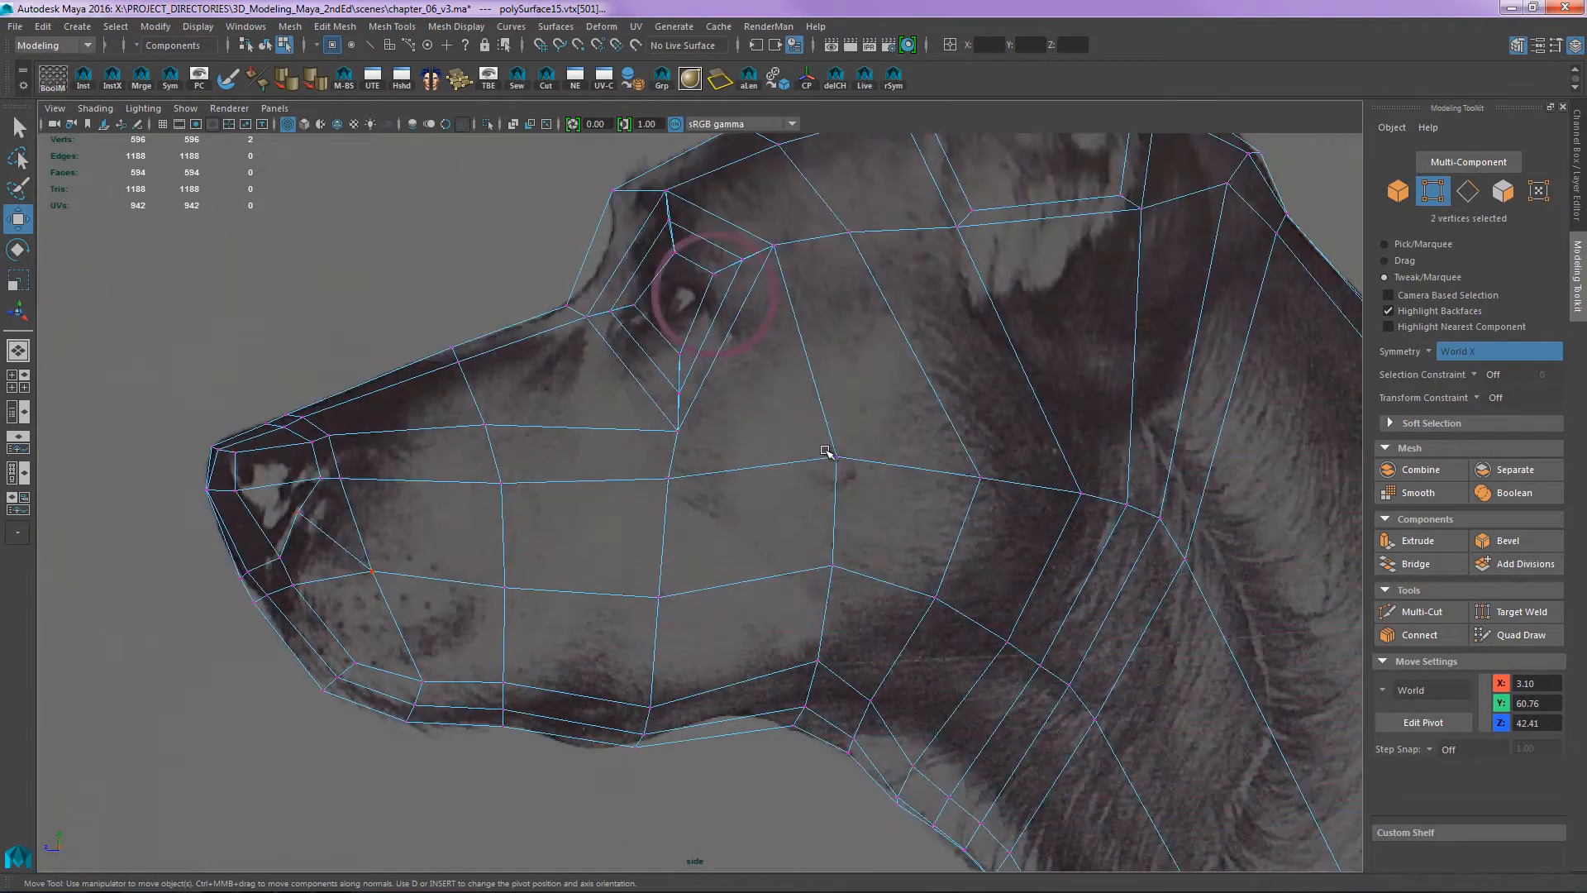
scroll(1033, 676, down, 1)
alt+middle_drag(850, 572, 948, 433)
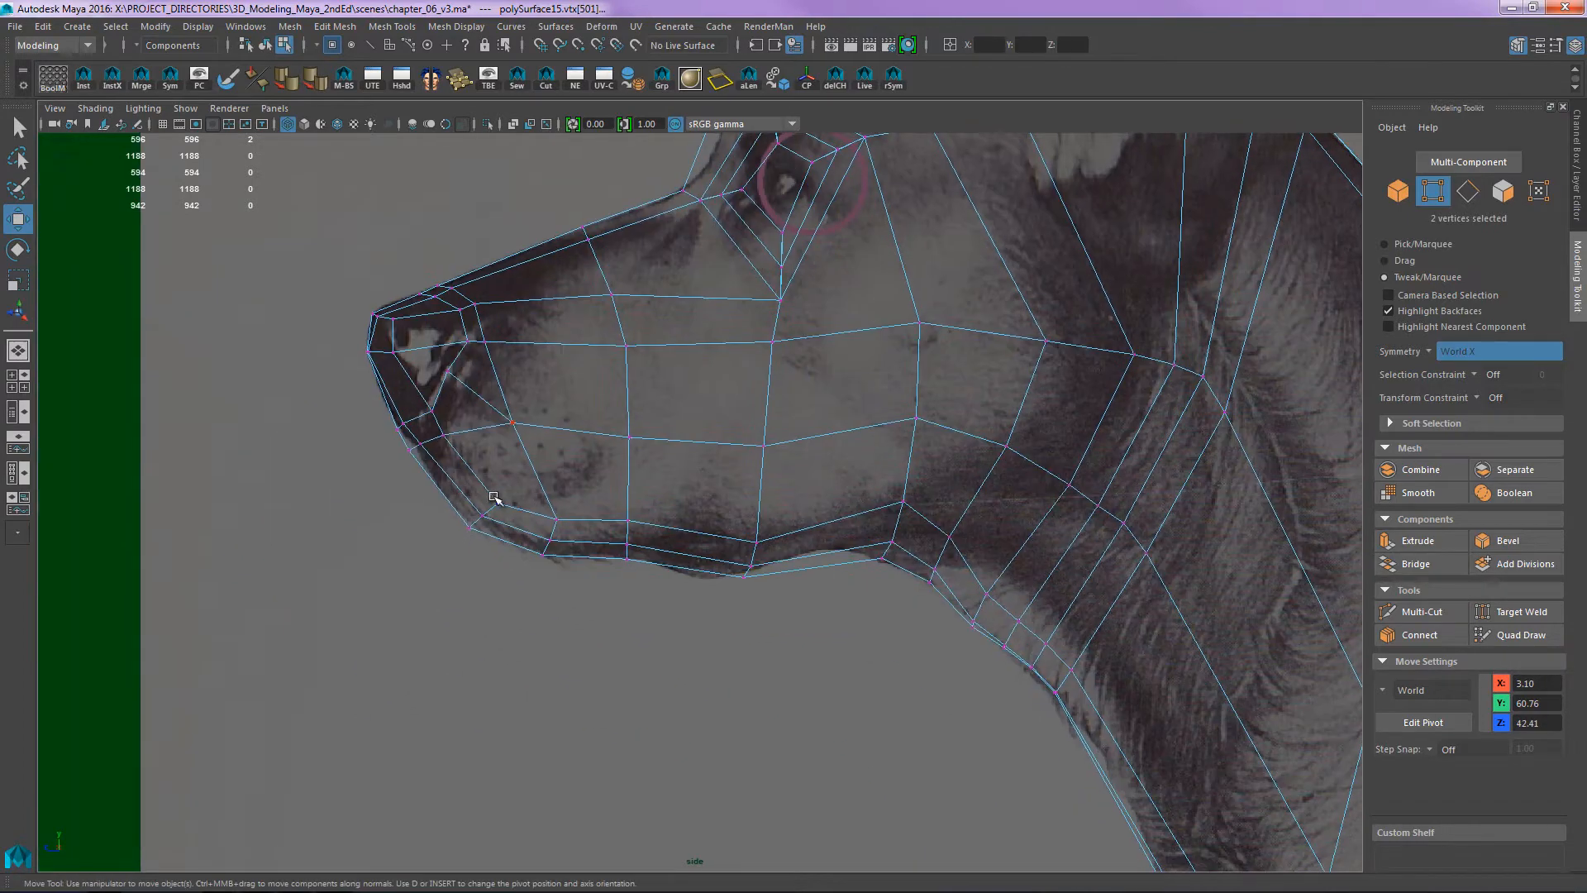
key(ctrl+shift+x)
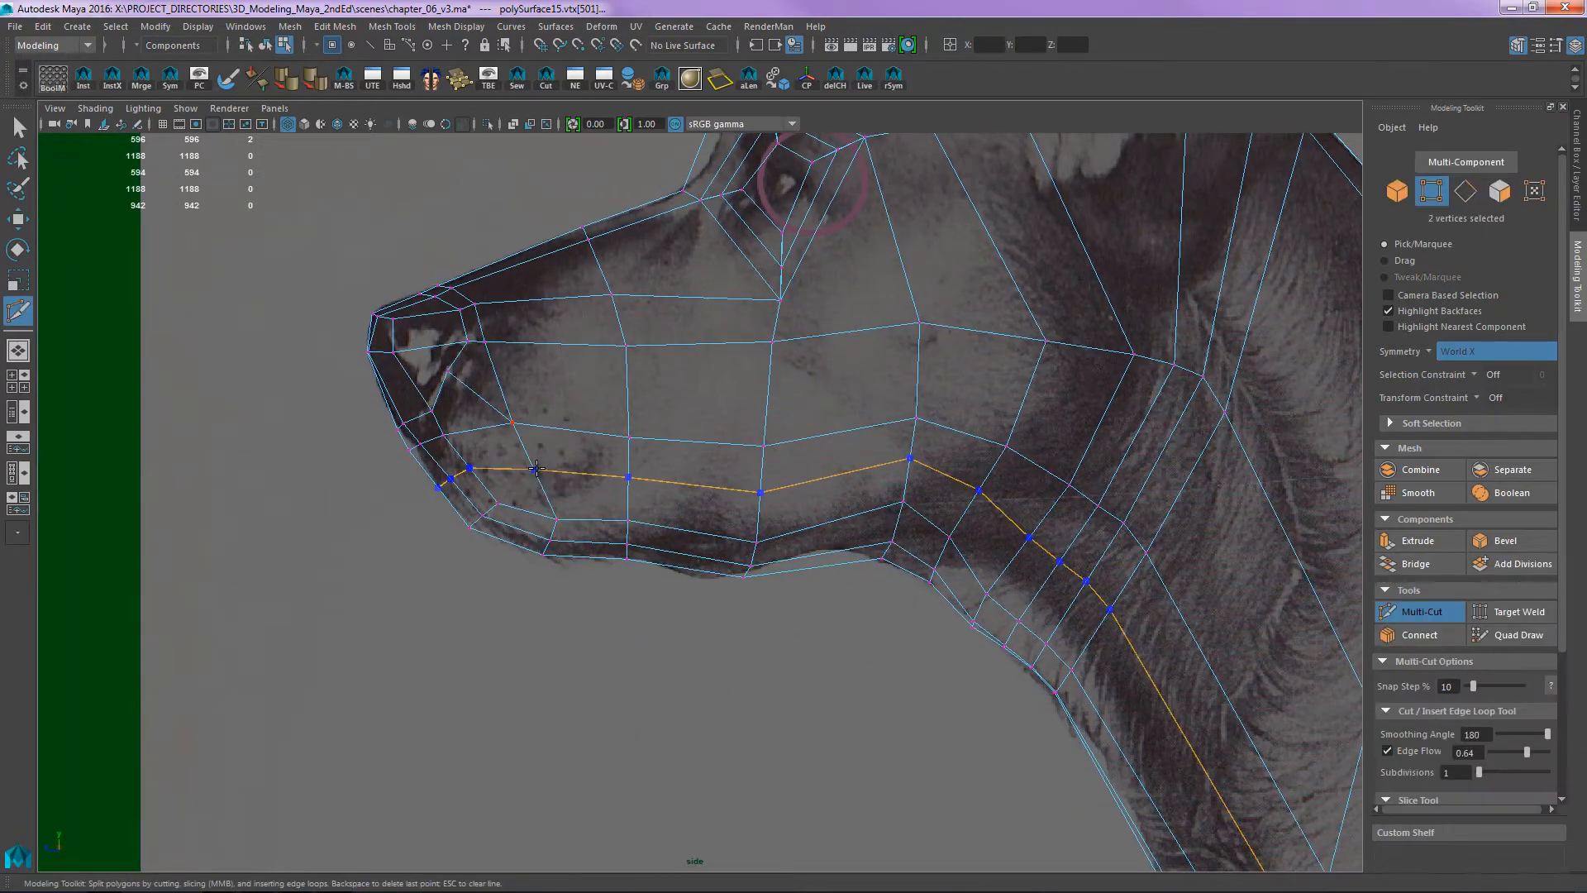
ctrl+click(535, 470)
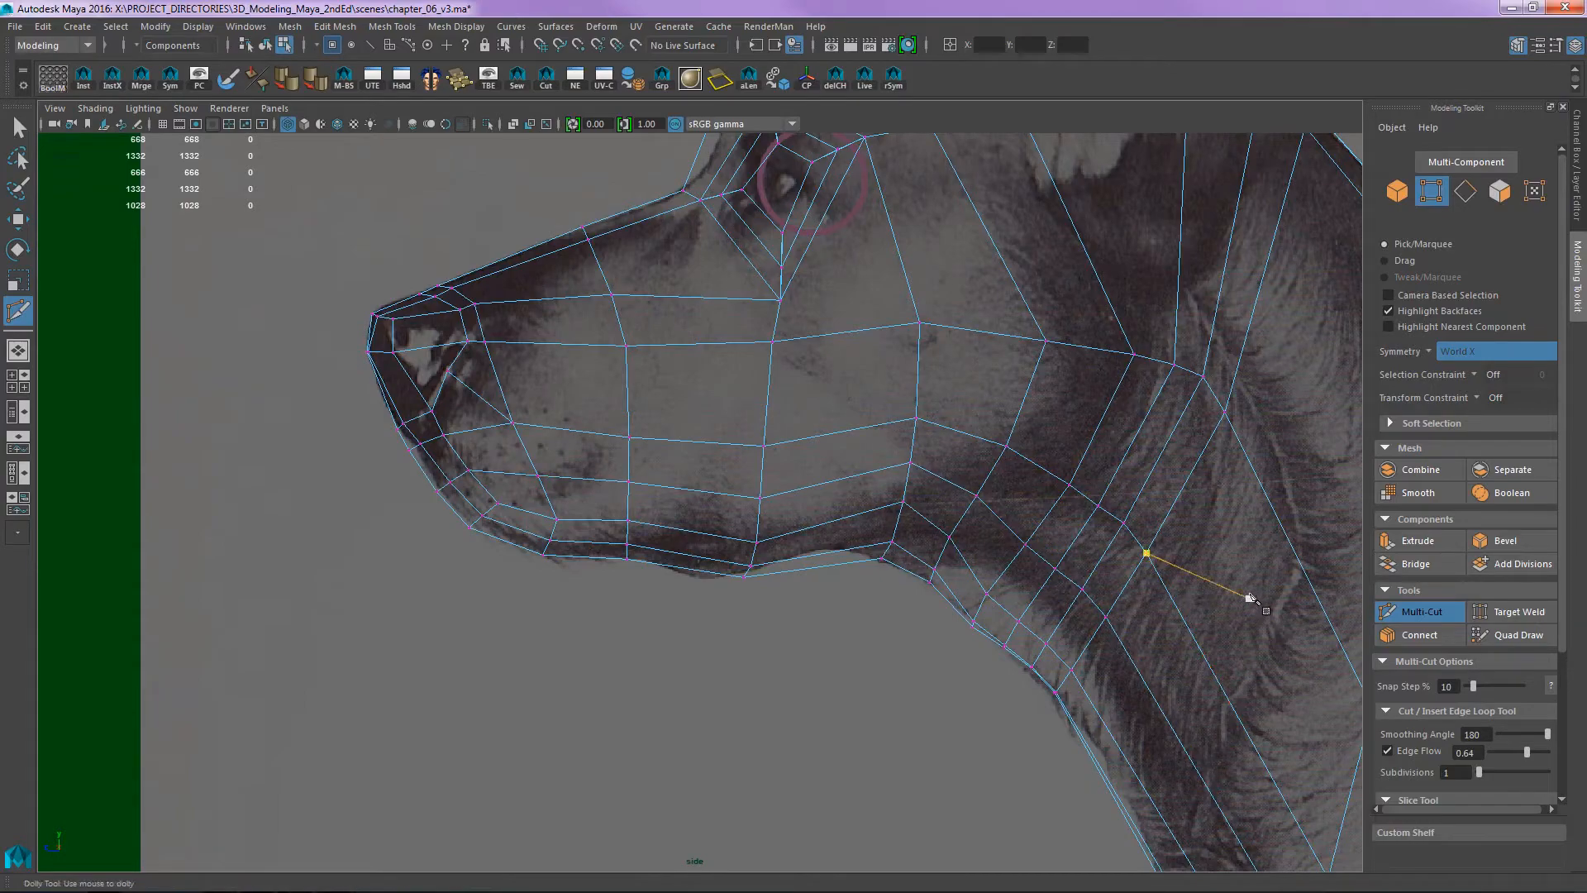
- Check how the new loop continues through the neck, chest and belly, and undo it
scroll(552, 506, down, 4)
alt+middle_drag(1173, 768, 733, 285)
alt+middle_drag(928, 514, 545, 315)
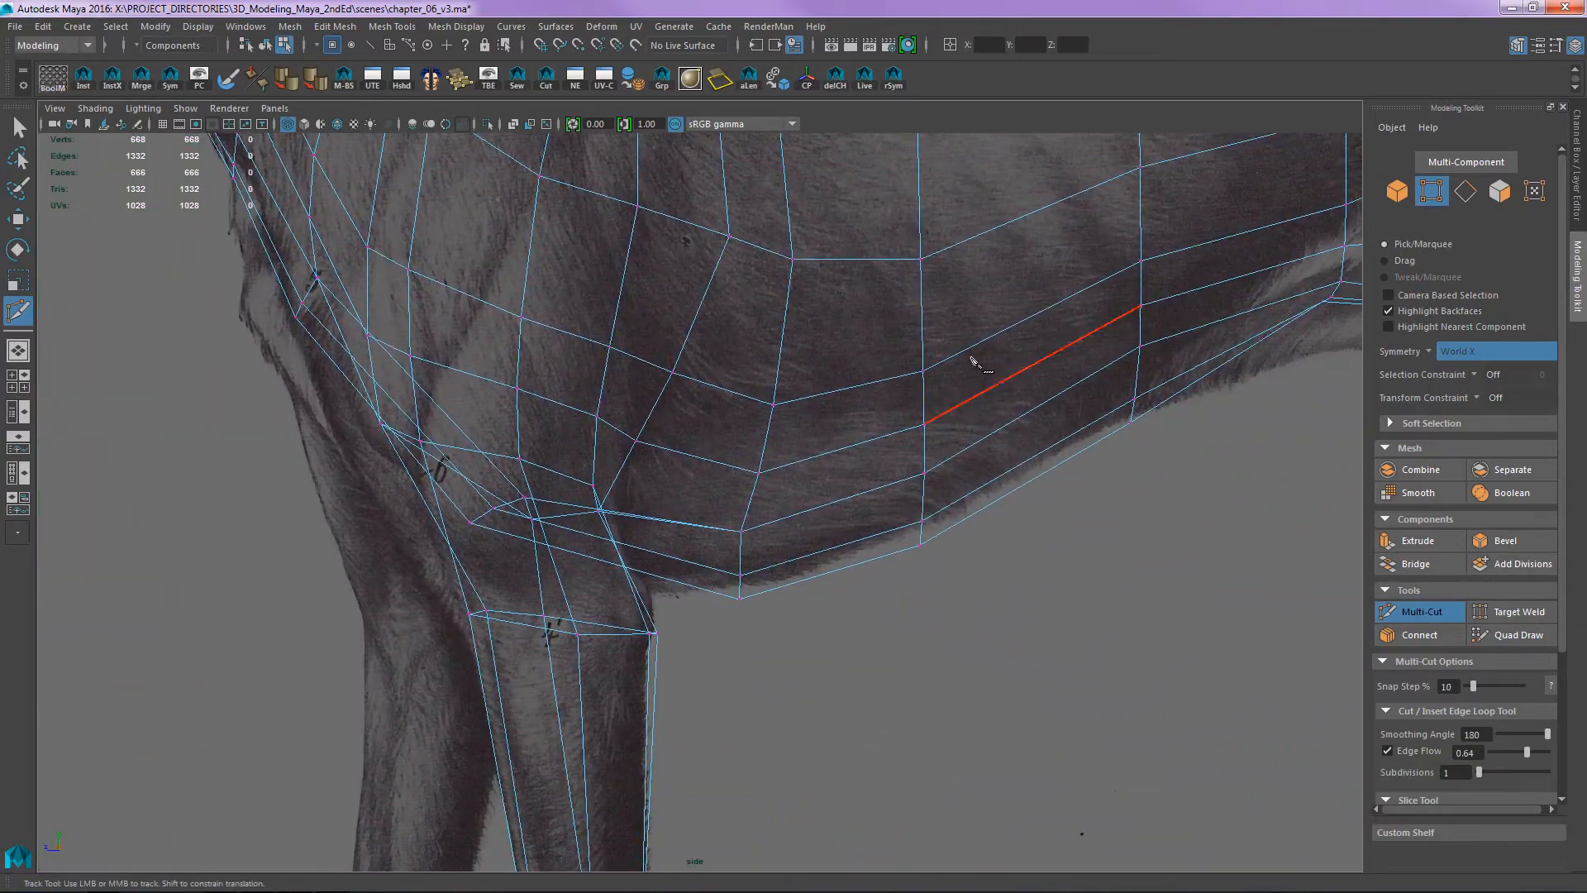
click(929, 369)
alt+middle_drag(1186, 272, 772, 432)
alt+middle_drag(537, 413, 1296, 655)
alt+middle_drag(630, 393, 1062, 732)
alt+right_drag(876, 471, 1187, 457)
alt+middle_drag(827, 514, 943, 699)
key(ctrl+z)
key(ctrl+z)
- Examine the whole dog mesh in shaded perspective, from the neck and shoulders to the belly and head
alt+right_drag(1149, 529, 190, 459)
alt+right_drag(1052, 591, 843, 579)
alt+middle_drag(1176, 814, 859, 547)
key(space)
drag(870, 548, 1098, 552)
alt+right_drag(1098, 552, 976, 529)
alt+middle_drag(975, 529, 773, 370)
key(5)
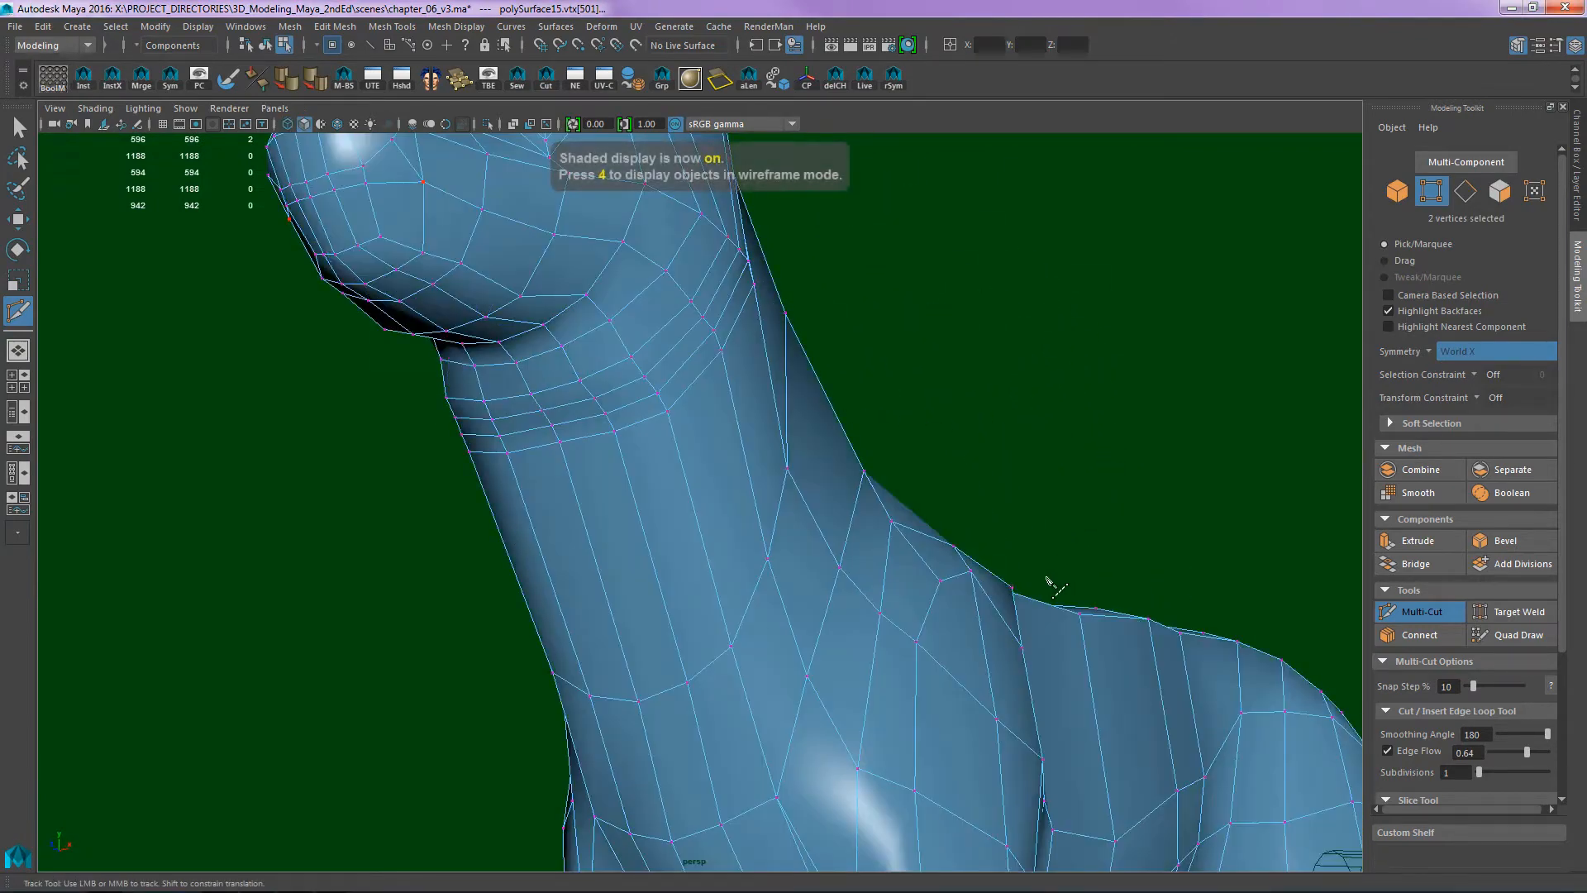
alt+middle_drag(1049, 578, 1016, 311)
mouse_move(1016, 312)
alt+right_down()
mouse_move(1133, 523)
mouse_move(1010, 382)
alt+right_up()
alt+drag(1010, 382, 648, 494)
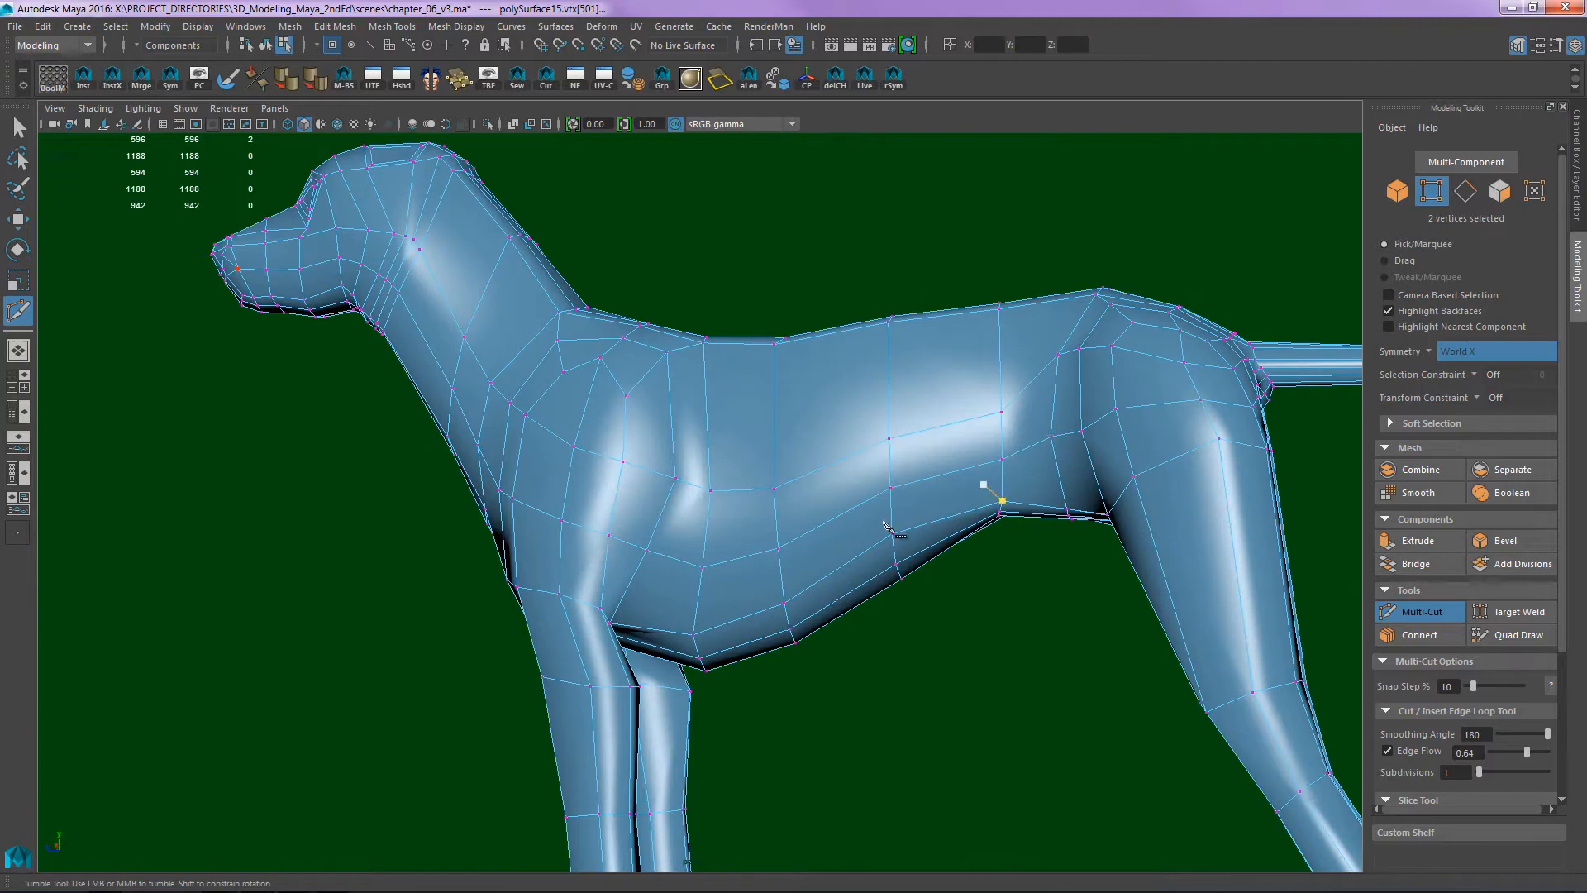
alt+middle_drag(614, 493, 916, 606)
alt+drag(717, 533, 475, 370)
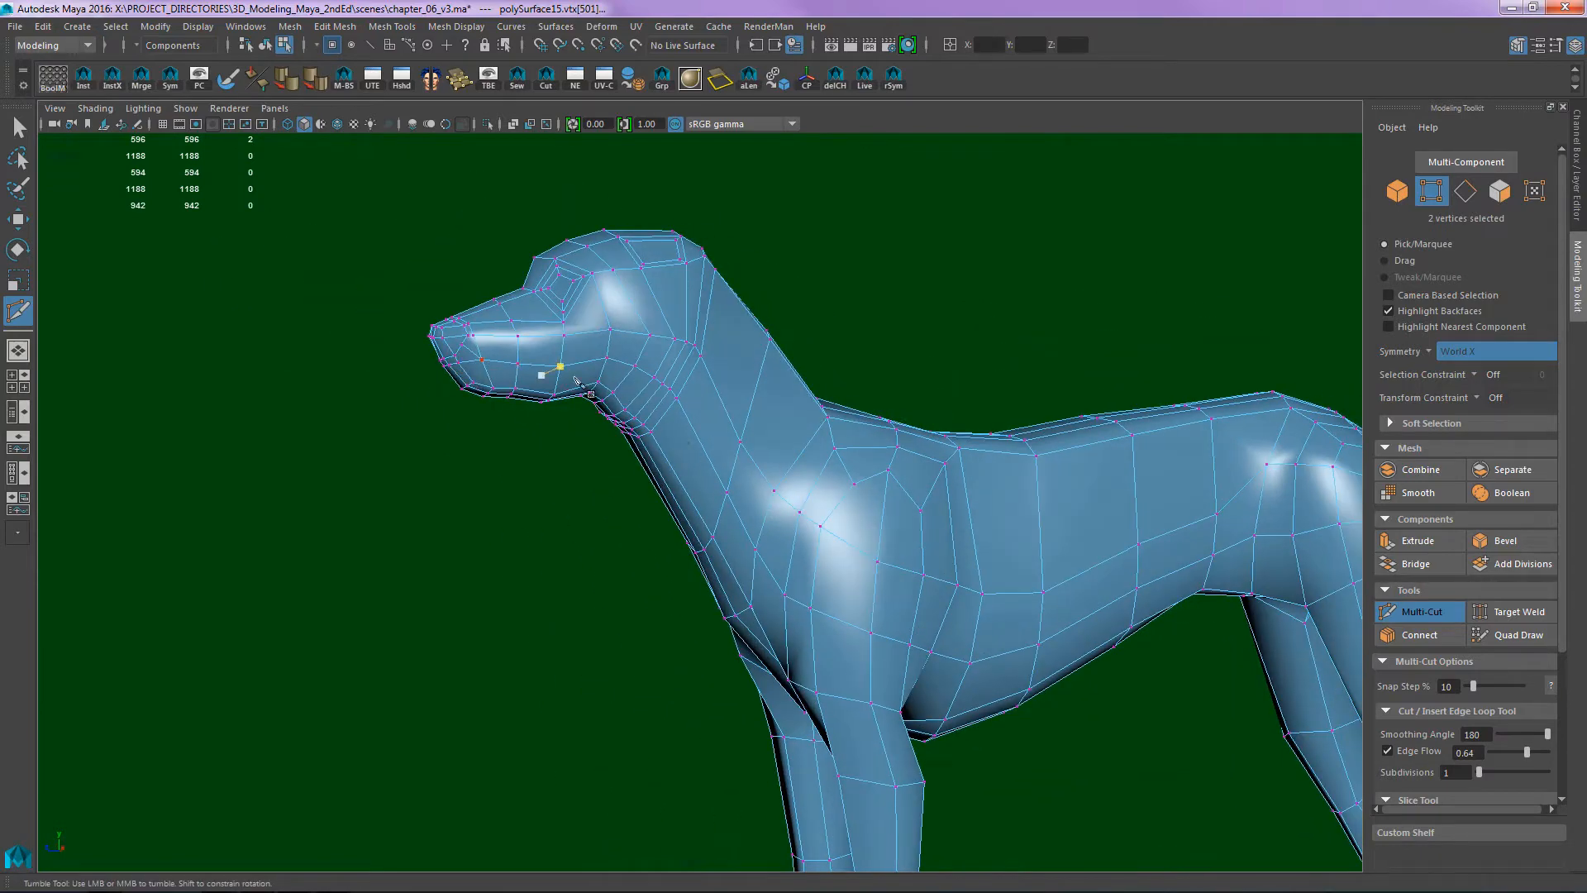
alt+middle_drag(609, 357, 833, 460)
- Return to the side view and select the faces of the muzzle, eye area and cheek up to the ear base
key(space)
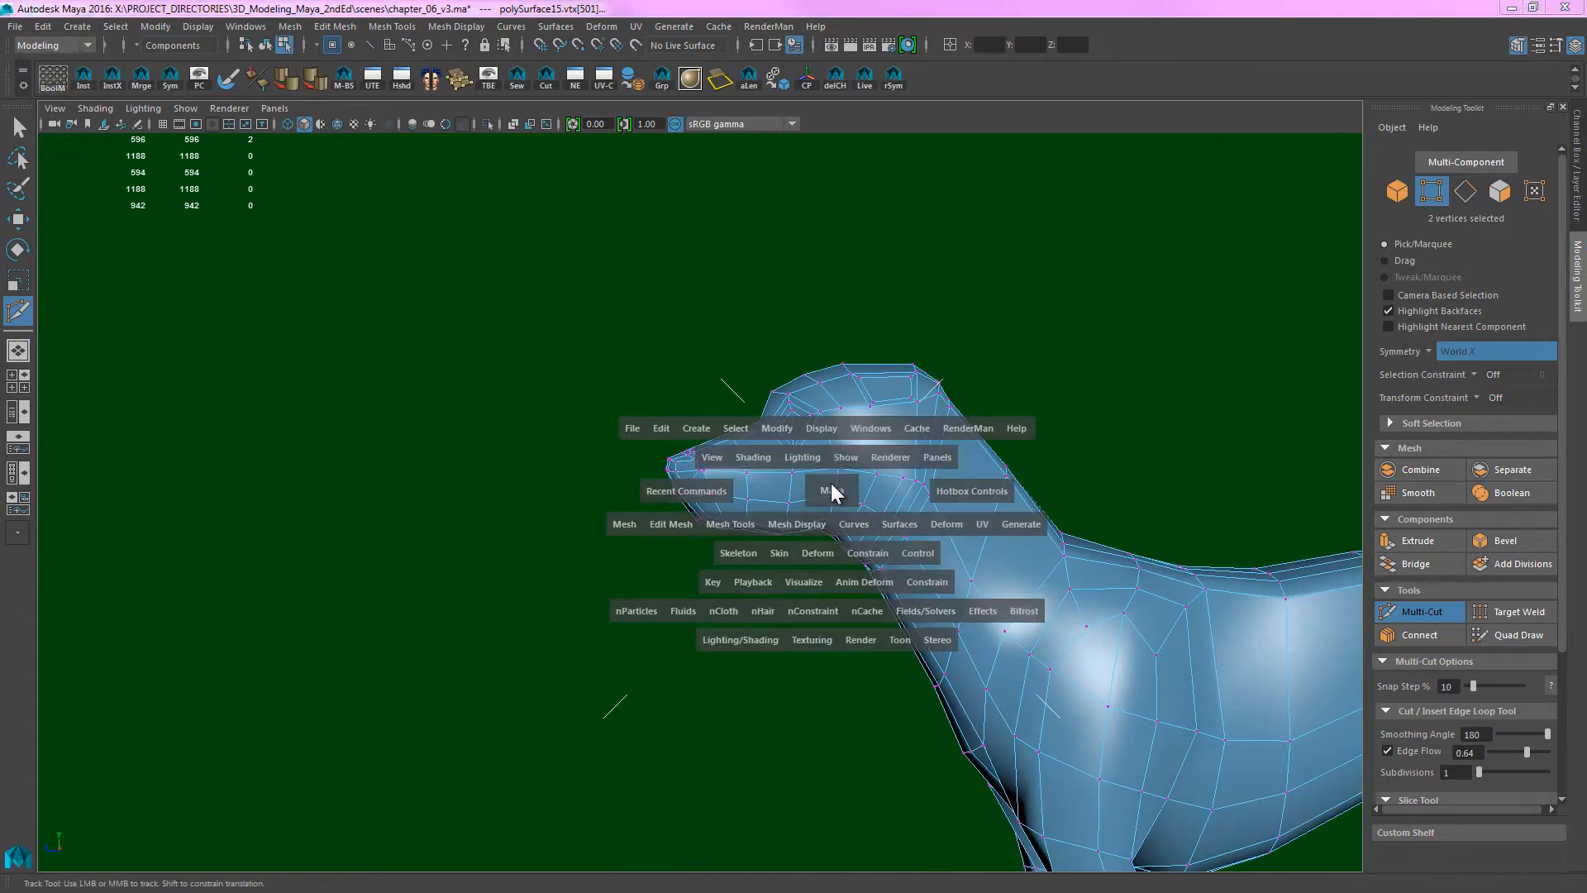
drag(831, 457, 933, 513)
key(space)
click(913, 469)
alt+middle_drag(810, 437, 758, 503)
scroll(759, 506, up, 5)
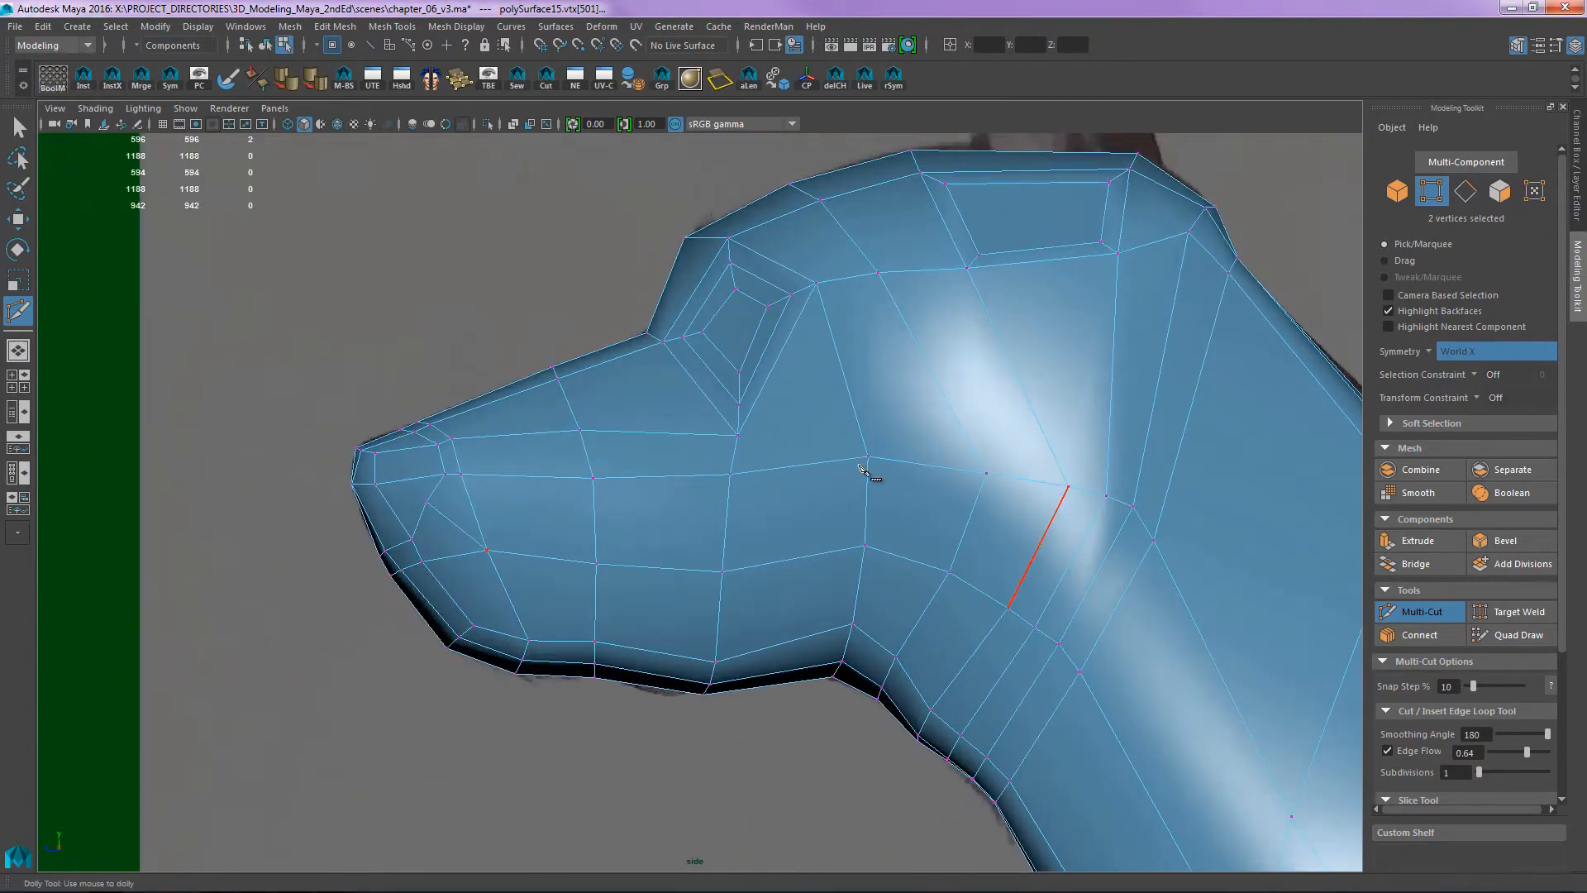
key(q)
click(598, 522)
click(418, 331)
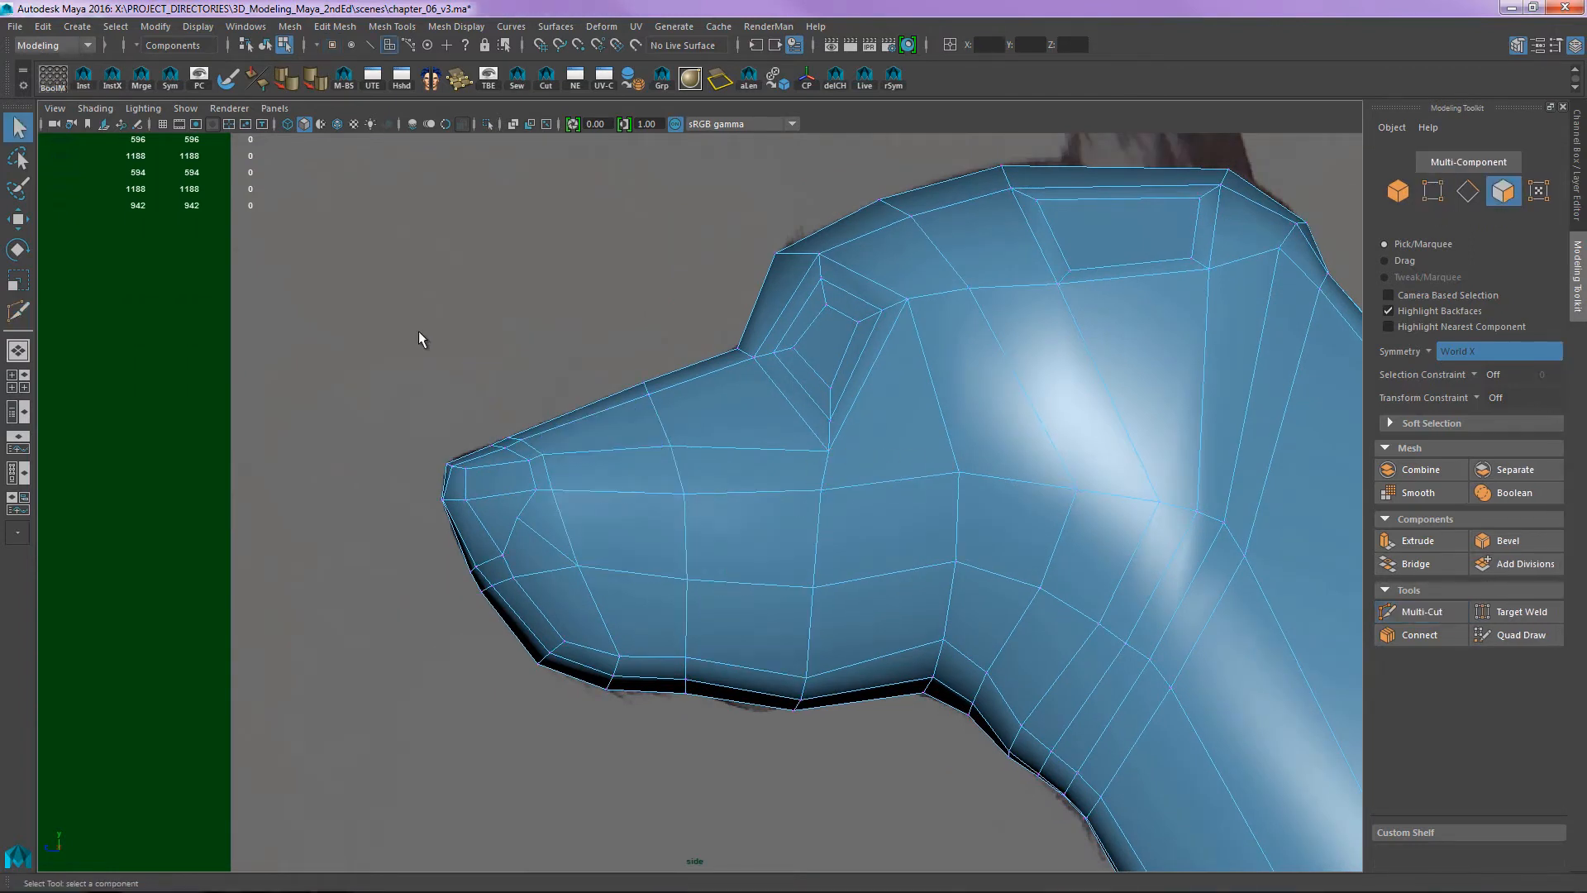
click(469, 533)
drag(322, 211, 1063, 608)
alt+middle_drag(1006, 408, 887, 366)
alt+right_drag(887, 366, 899, 402)
alt+middle_drag(899, 405, 858, 529)
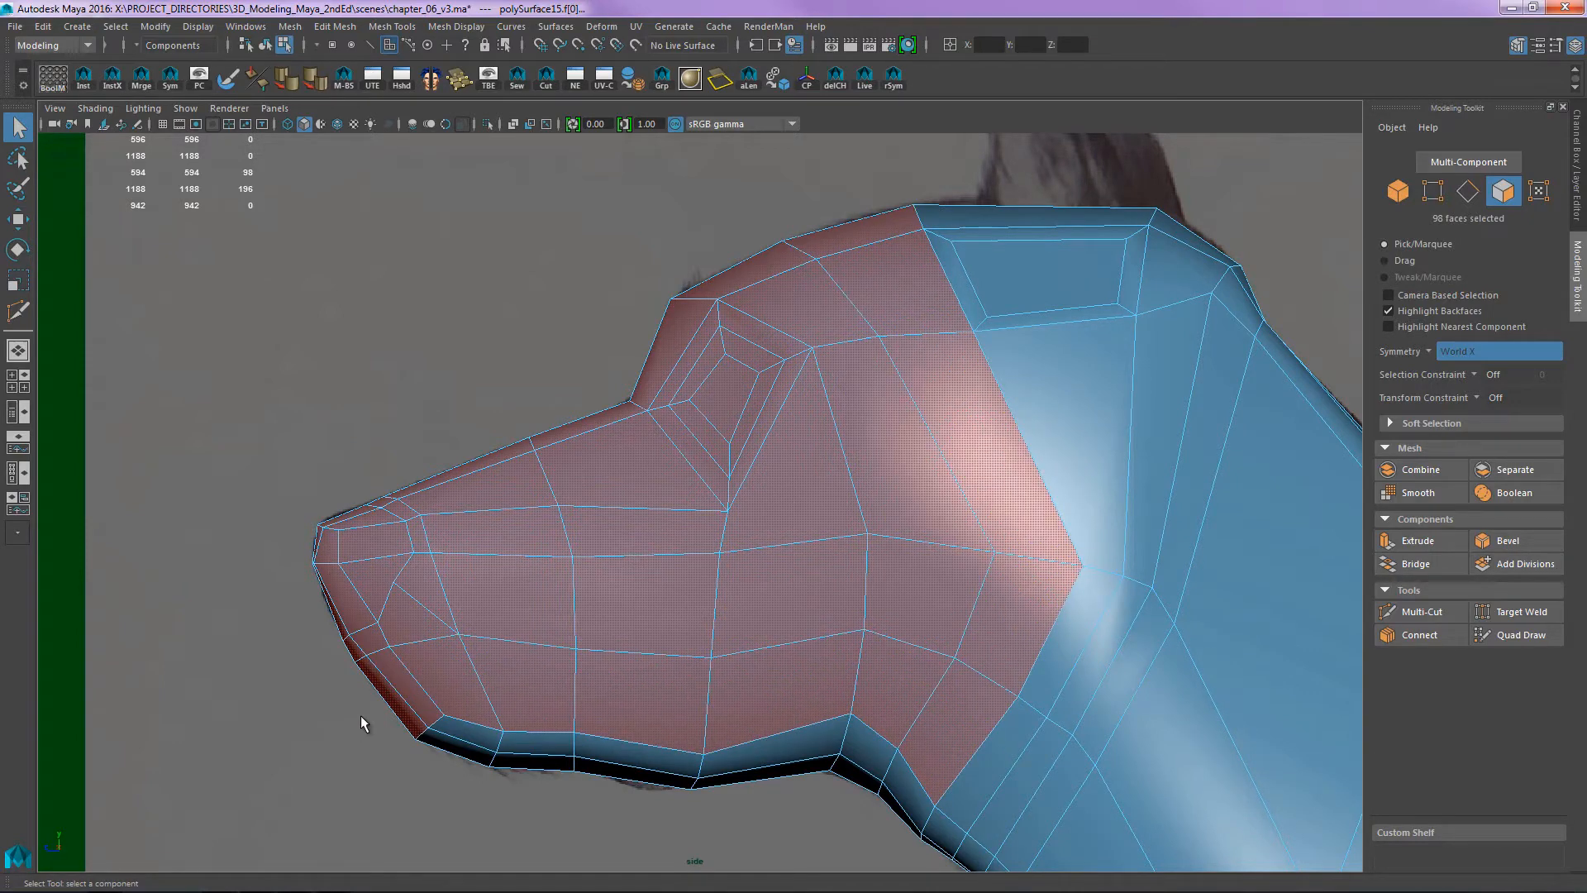
alt+middle_drag(726, 543, 635, 473)
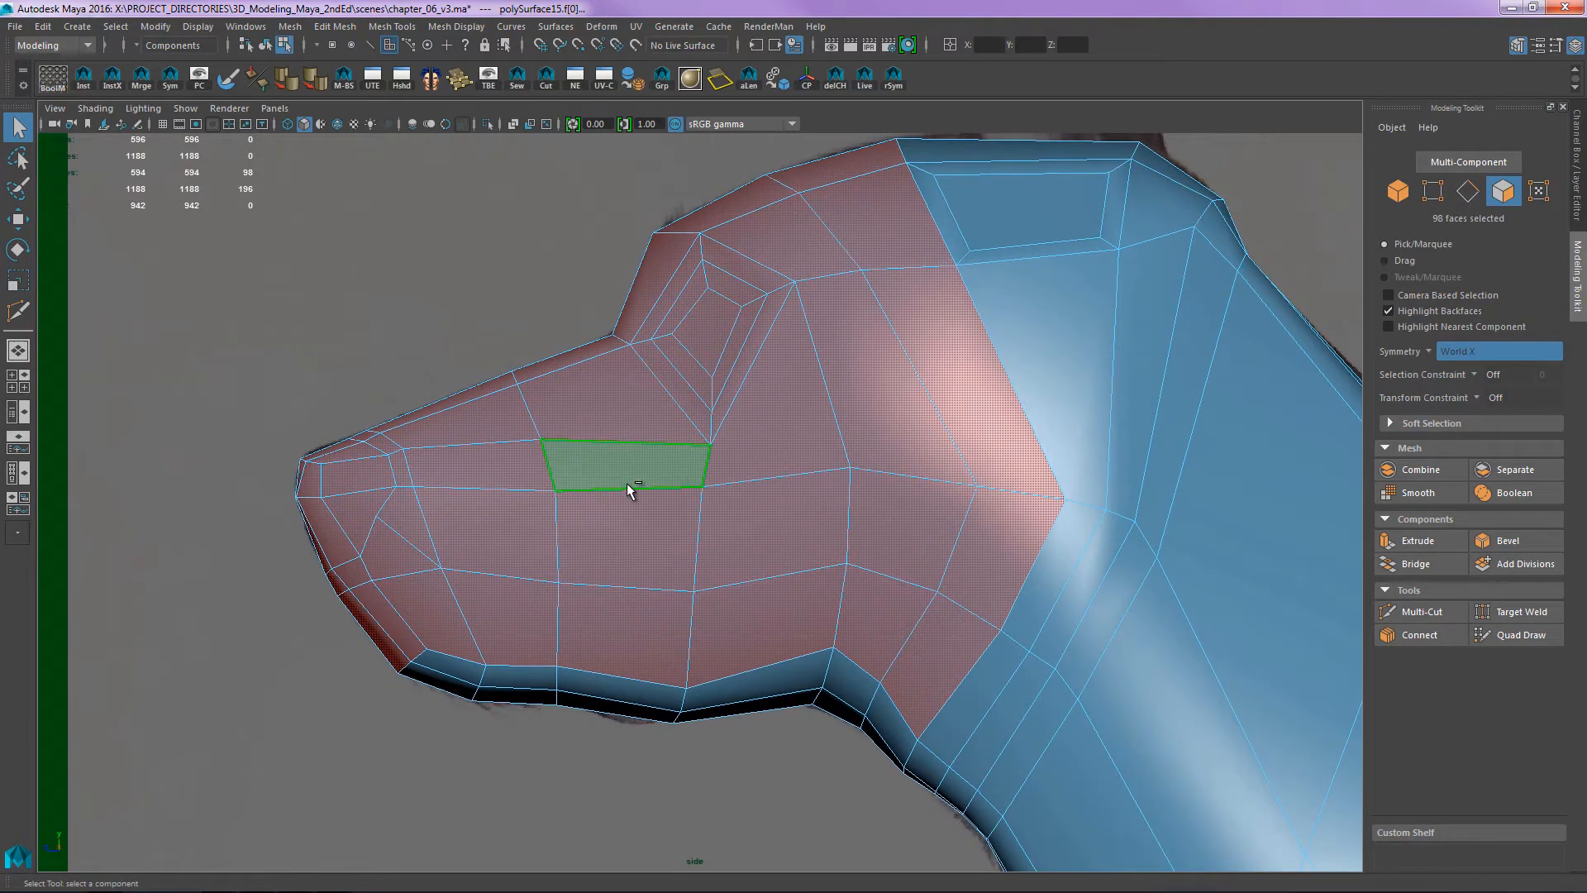
- Select the centre edge loop of the dog in perspective and rebuild the mesh's symmetry with the rSym script
key(w)
key(F8)
scroll(934, 413, down, 2)
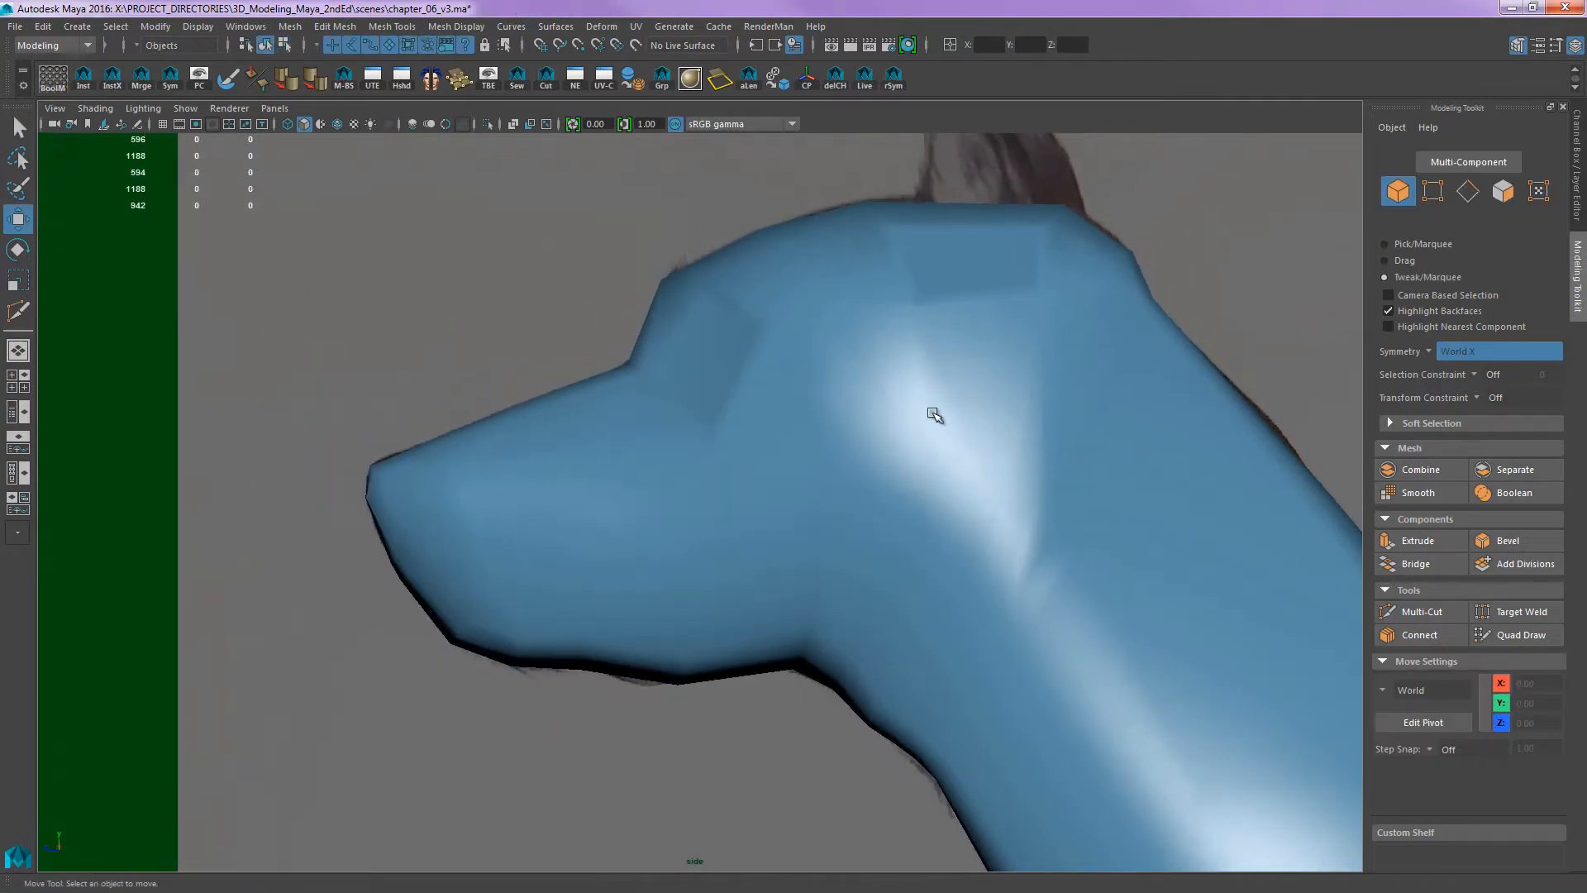
click(933, 413)
key(space)
drag(1116, 436, 1124, 368)
alt+drag(1124, 380, 1182, 463)
alt+middle_drag(1157, 455, 914, 499)
alt+drag(914, 499, 975, 501)
right_drag(841, 387, 840, 305)
double_click(760, 372)
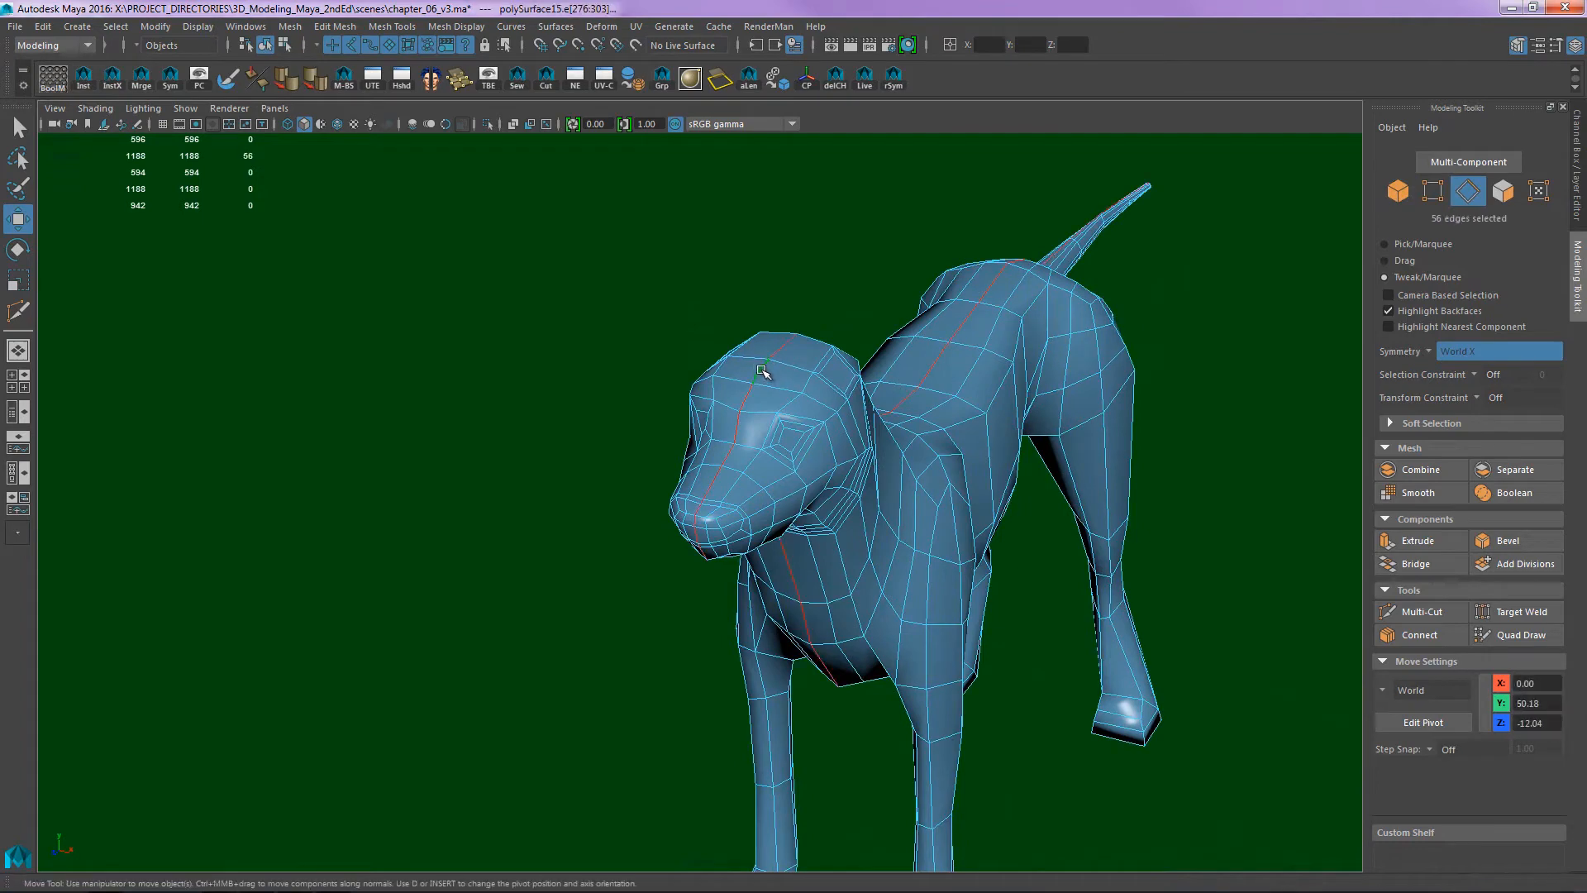
click(893, 82)
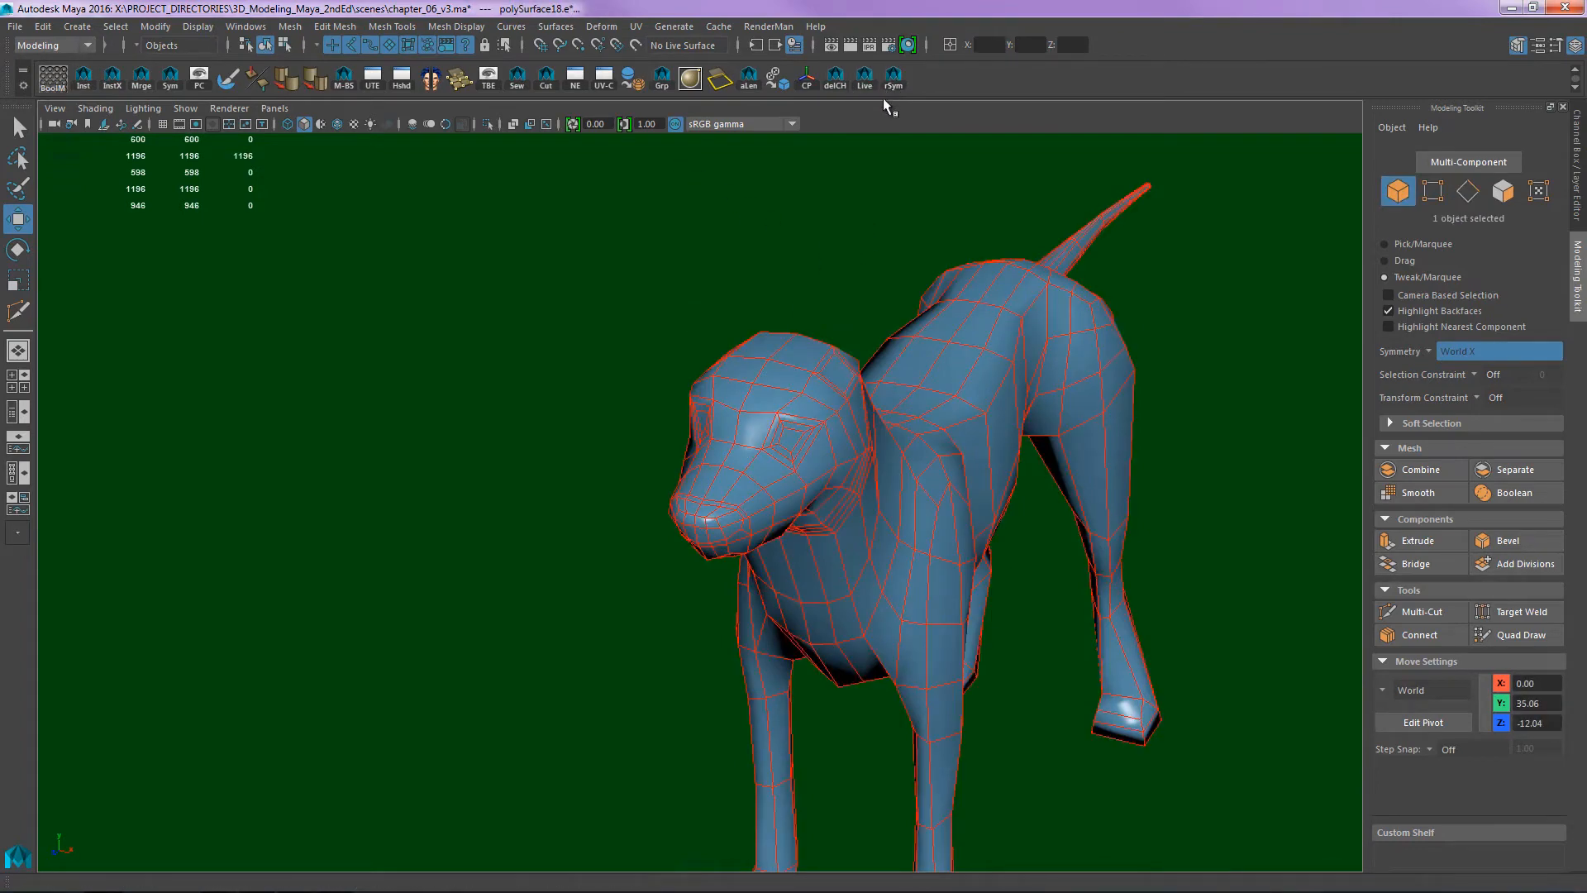
click(1116, 347)
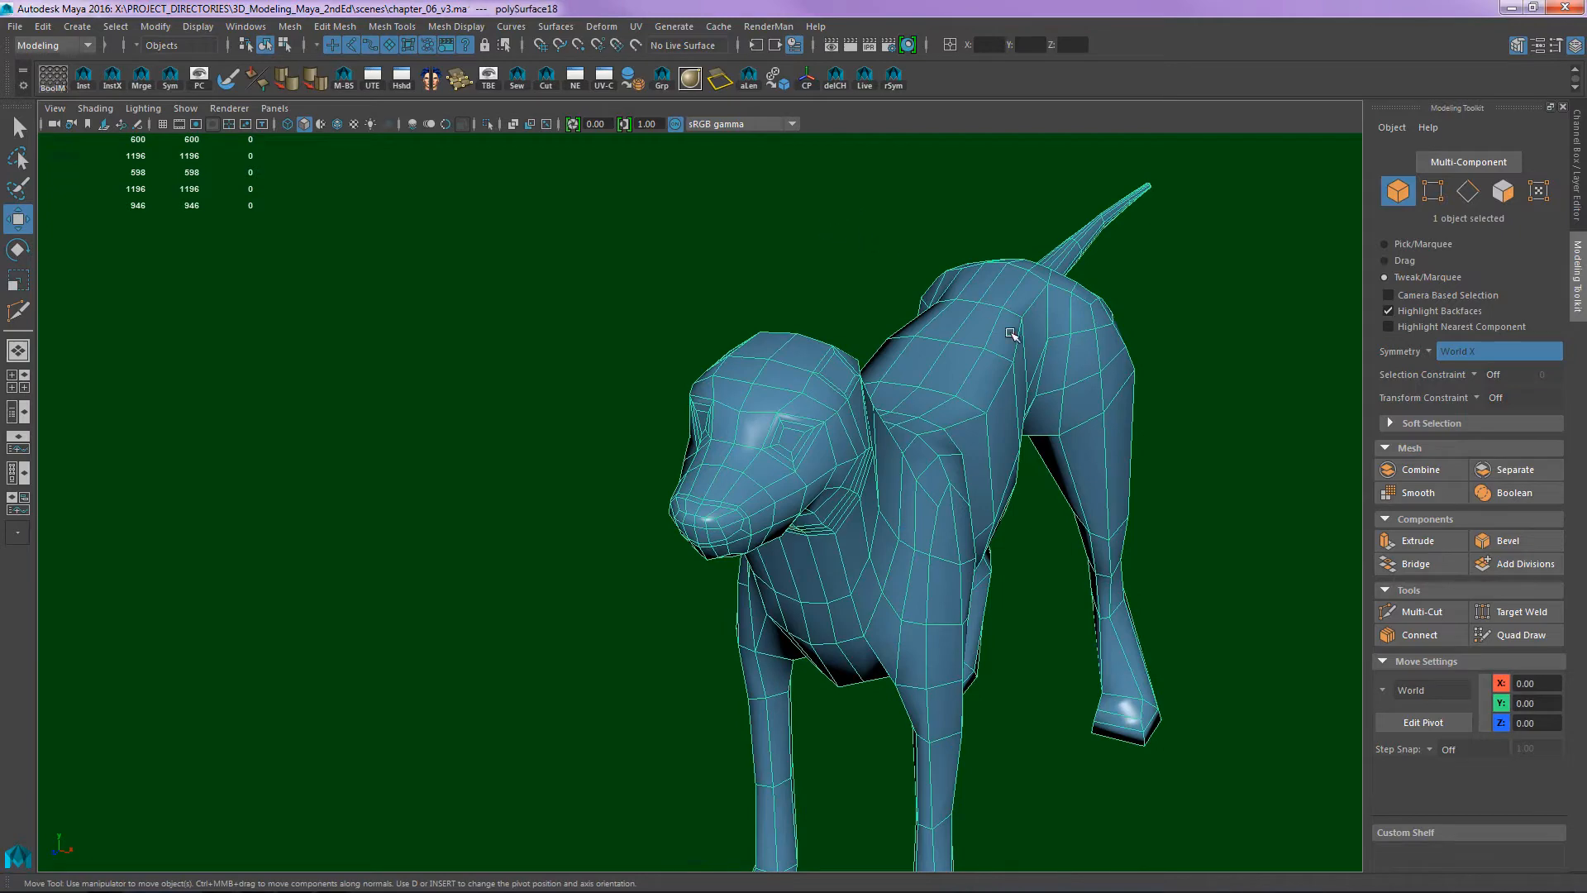
- In the side view, select the faces of the muzzle, eye area, forehead and cheek back to the ear and jaw corner
alt+drag(1010, 333, 939, 365)
alt+middle_drag(901, 392, 722, 295)
alt+right_drag(722, 294, 1080, 241)
alt+middle_drag(1081, 240, 975, 382)
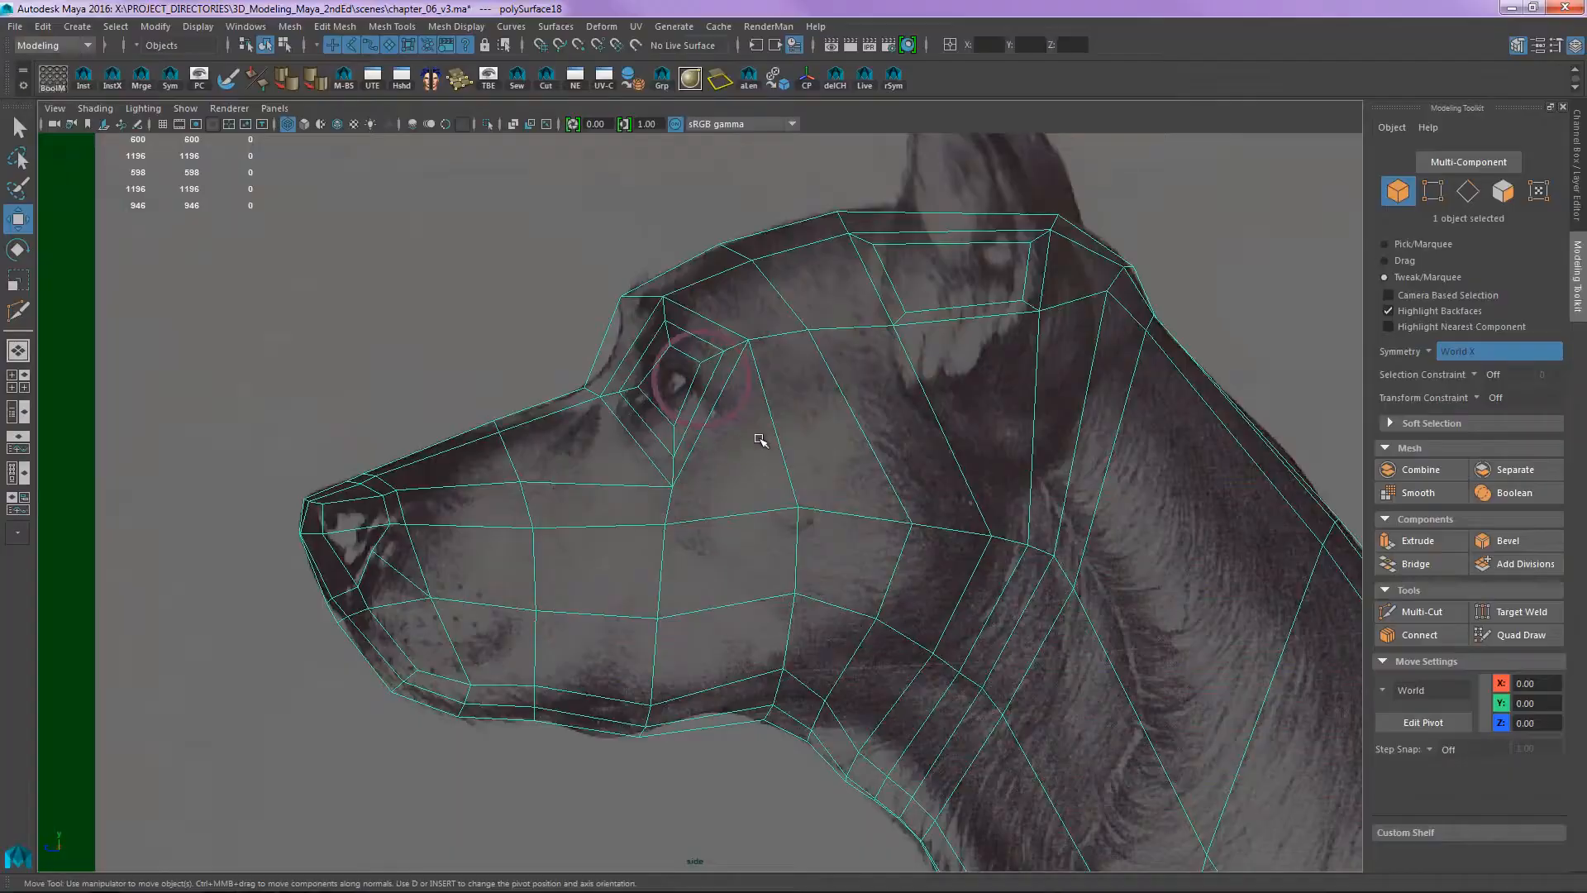
alt+right_drag(901, 435, 907, 436)
alt+middle_drag(907, 436, 923, 441)
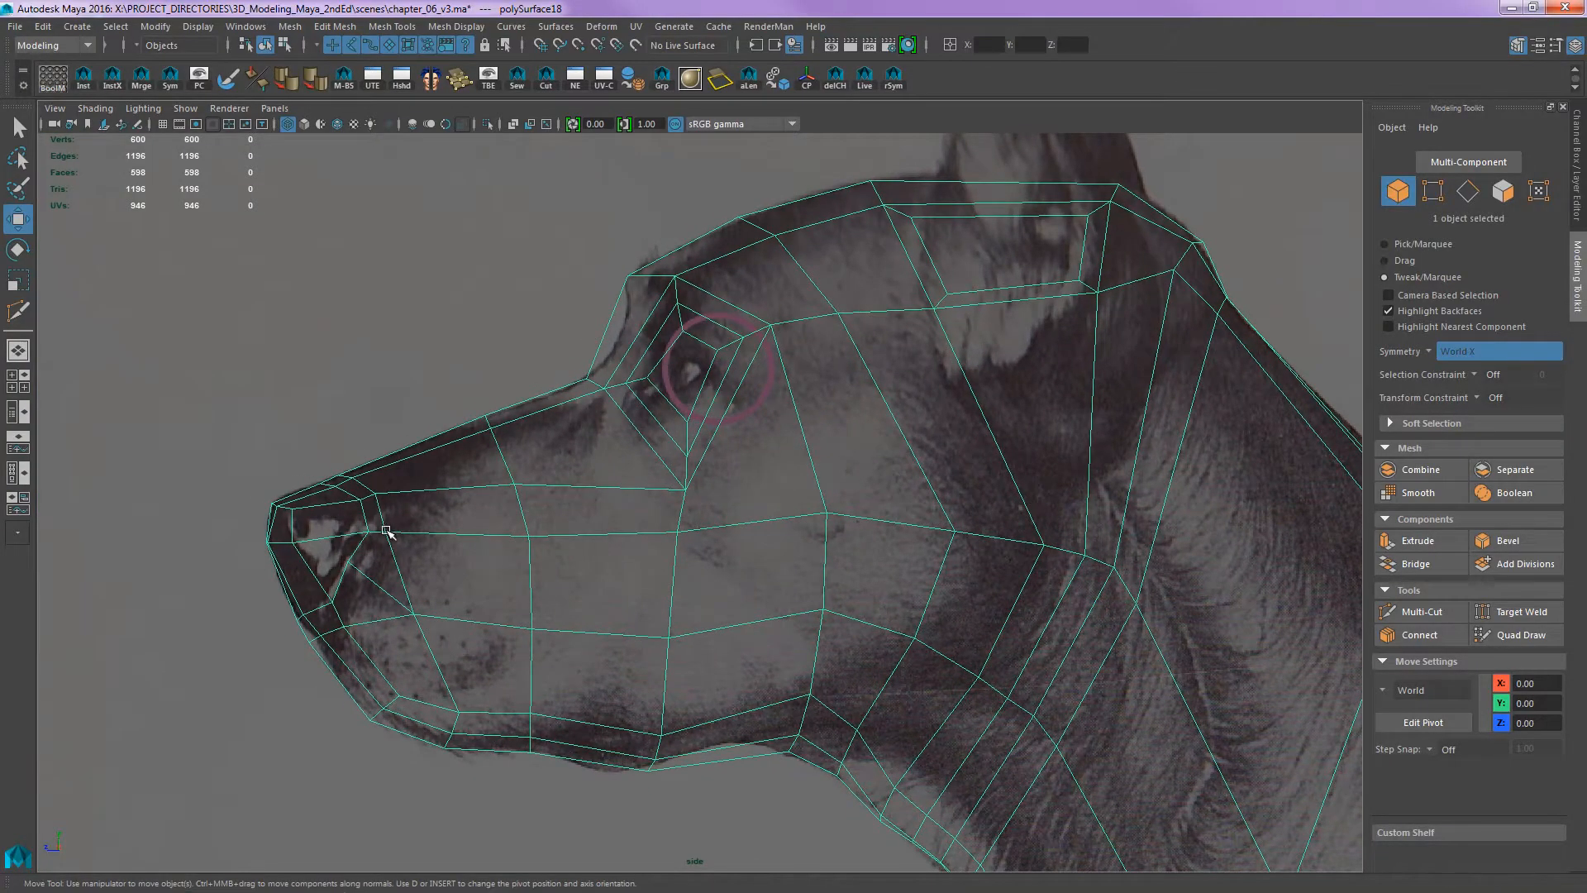
right_drag(393, 455, 347, 377)
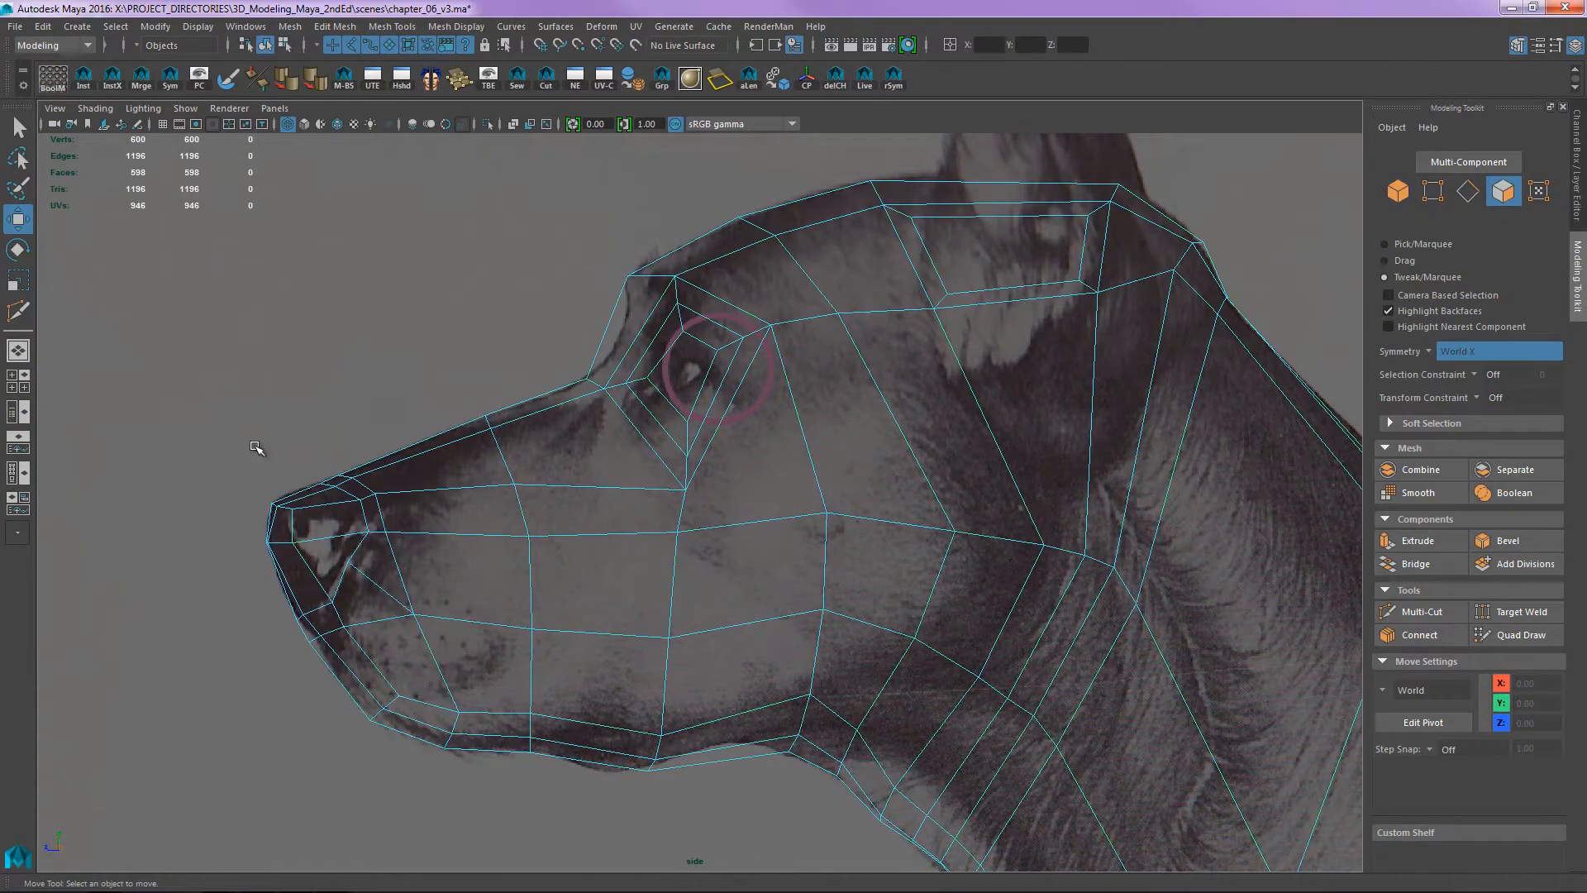
drag(290, 446, 721, 659)
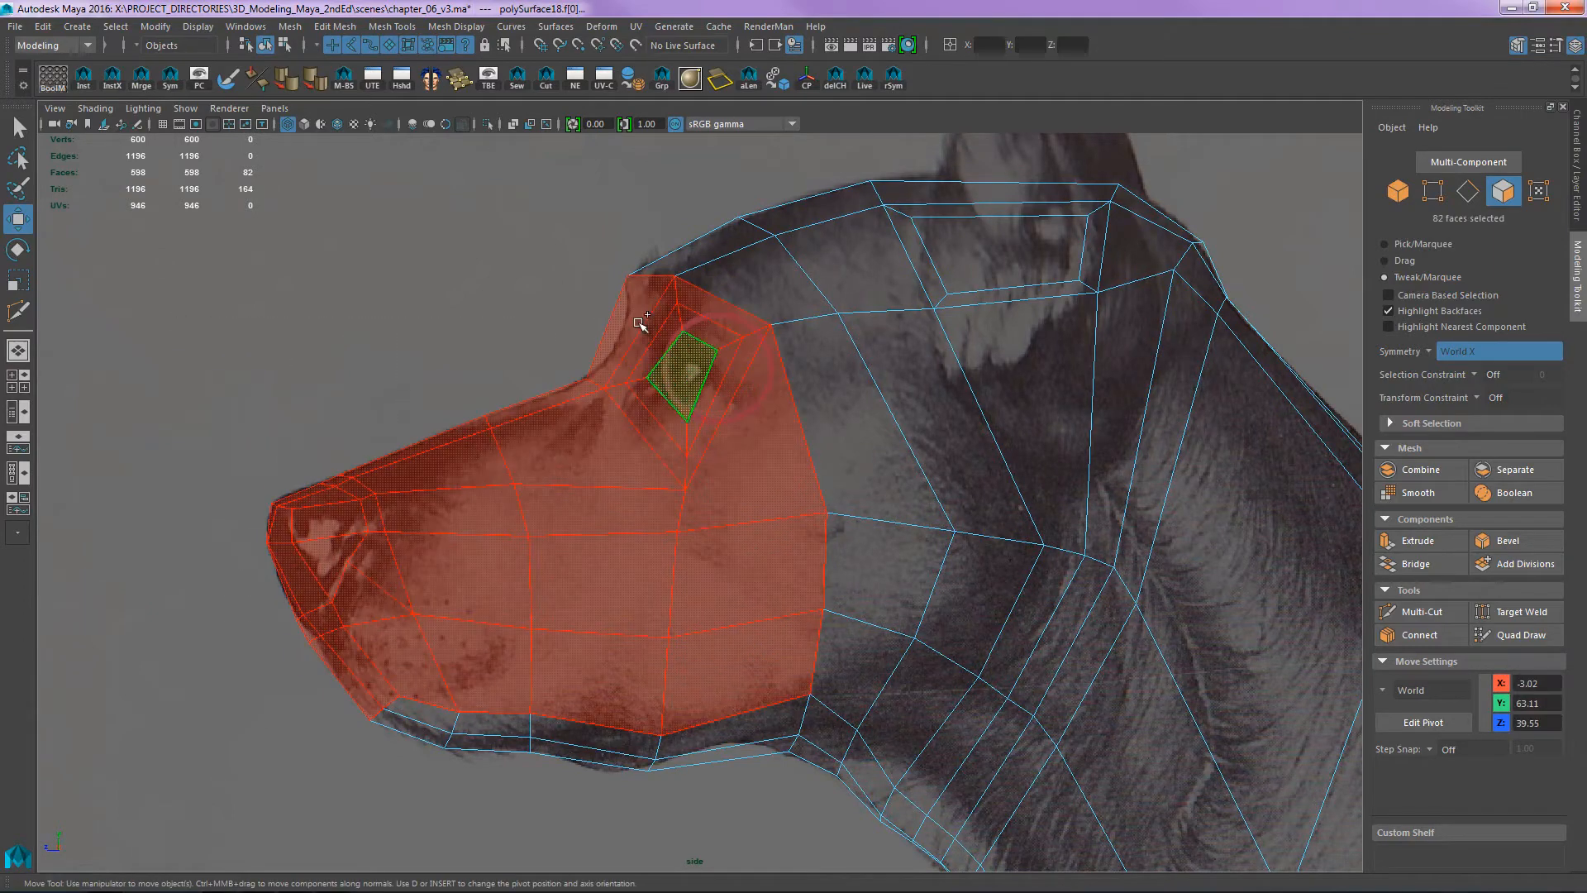
drag(556, 224, 868, 521)
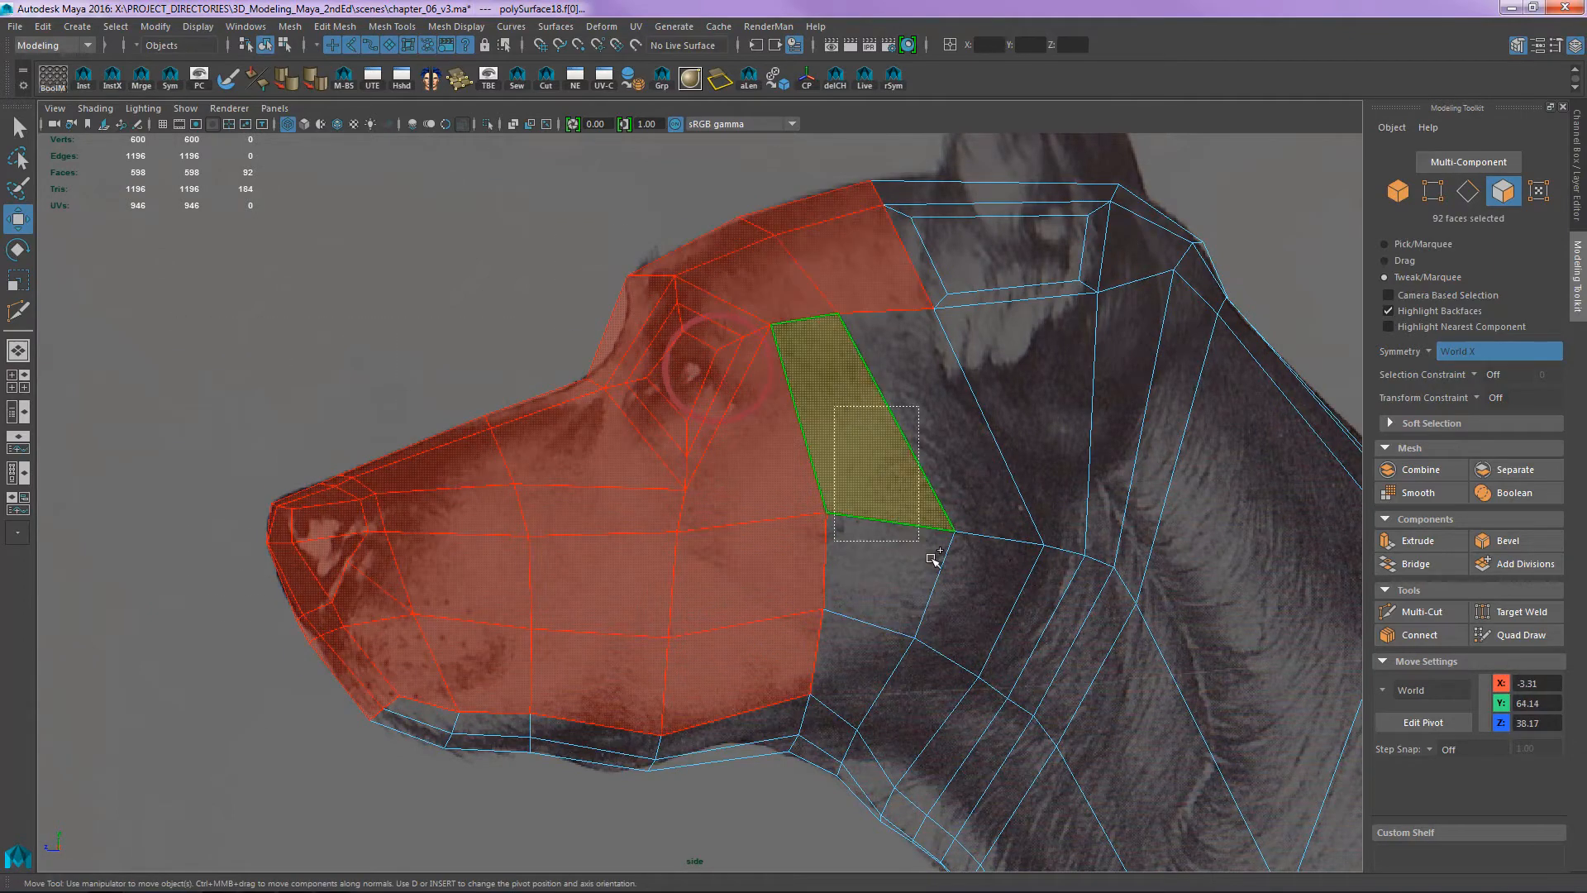
shift+drag(919, 671, 921, 672)
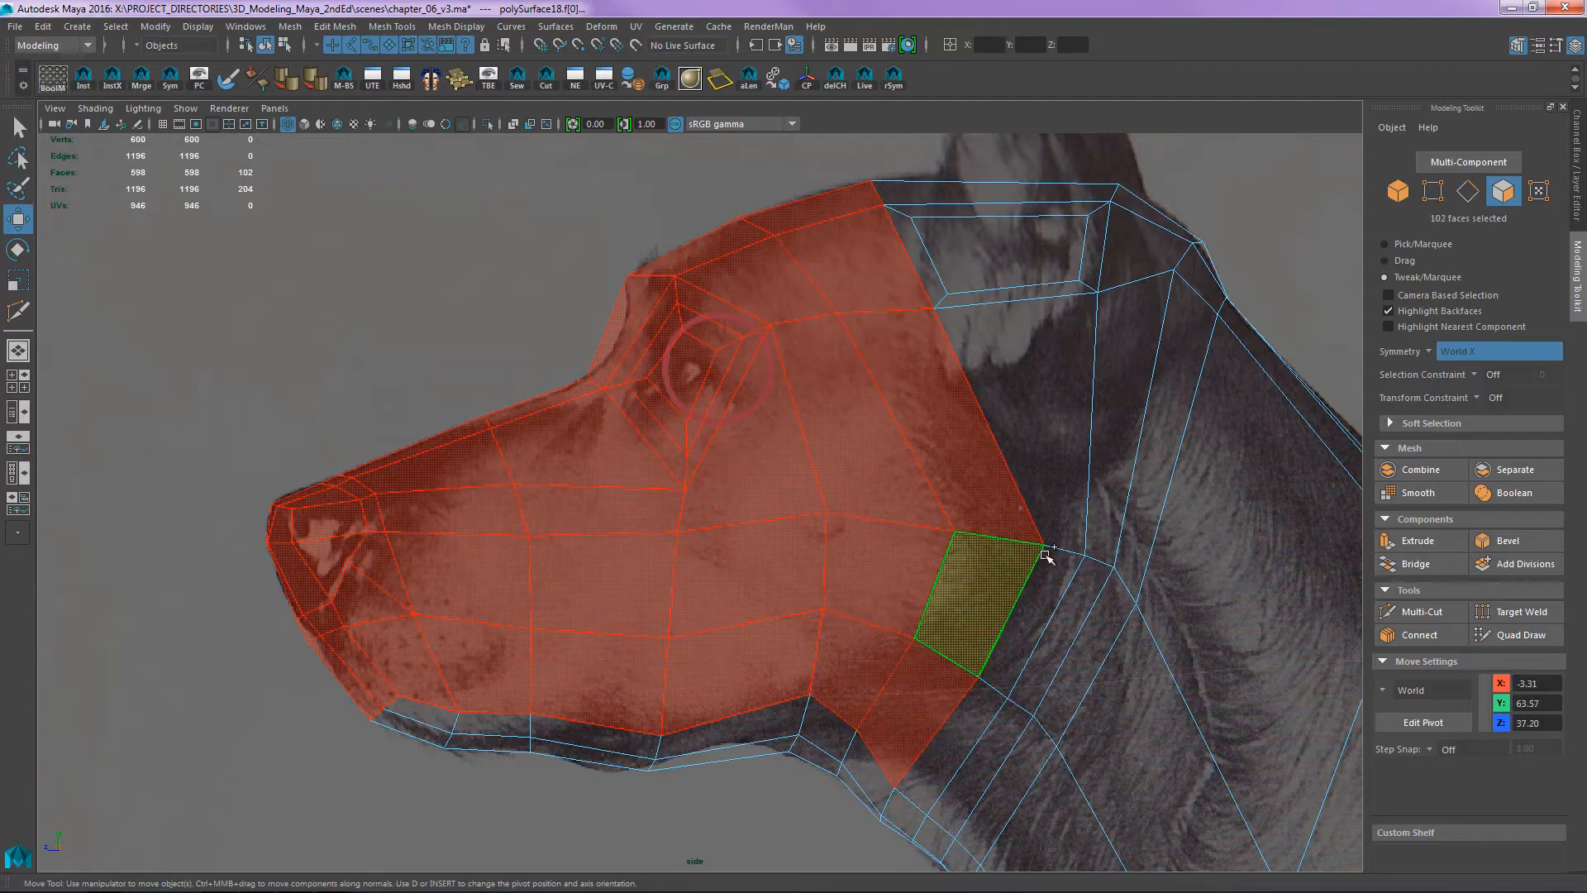
- Extrude the selected head faces with an offset of 0.71 and clear the selection
alt+middle_drag(902, 497, 869, 465)
alt+right_drag(667, 552, 1240, 511)
alt+middle_drag(583, 644, 699, 518)
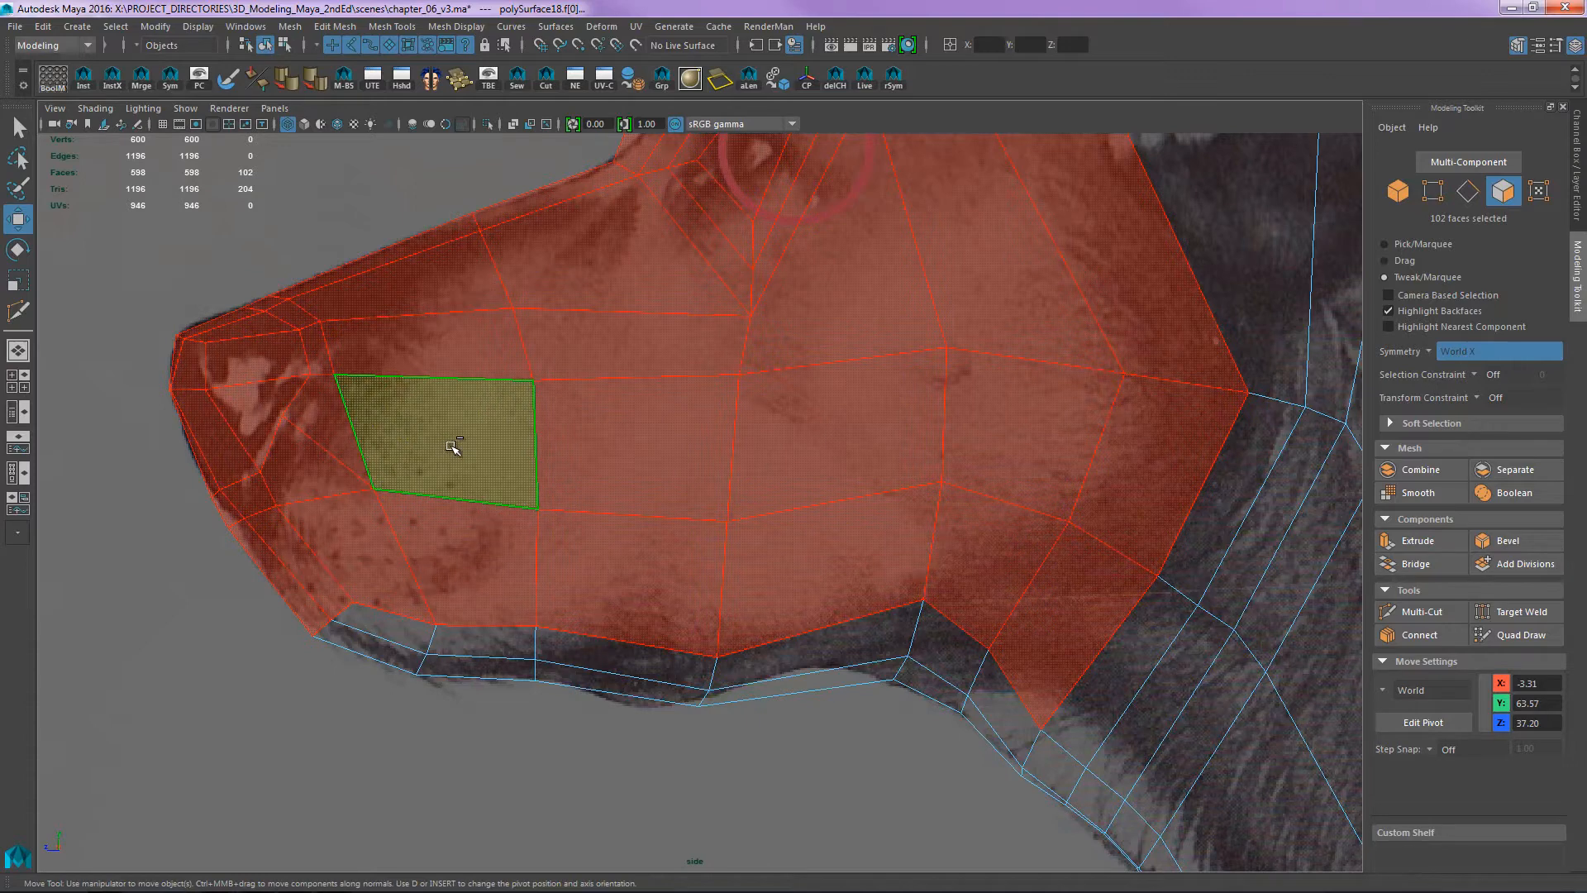
key(ctrl+e)
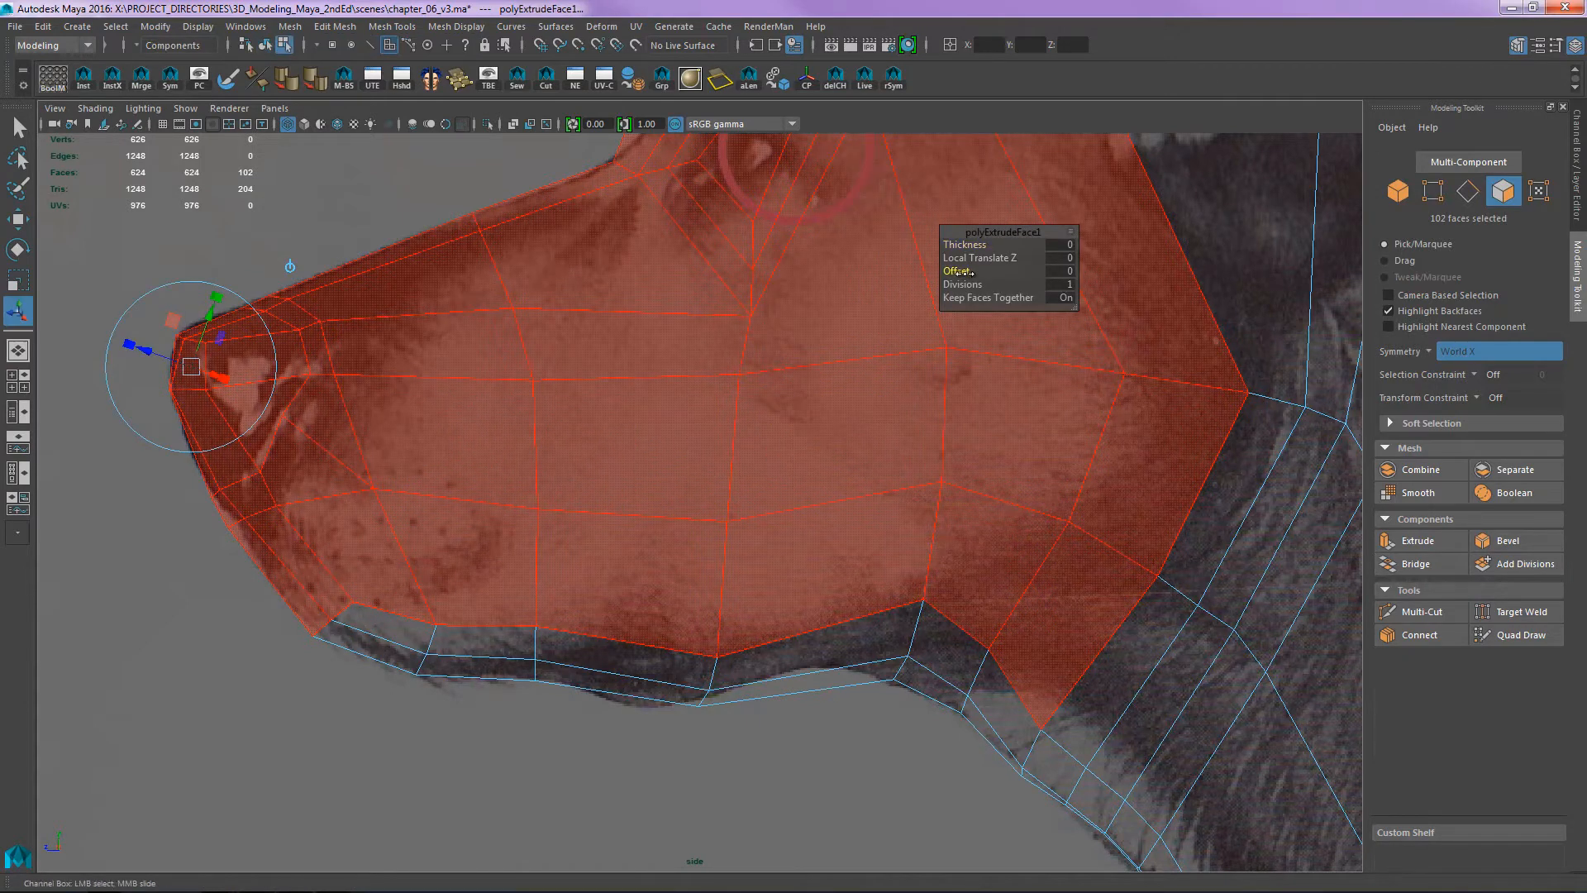
drag(959, 272, 1016, 275)
right_drag(903, 459, 949, 418)
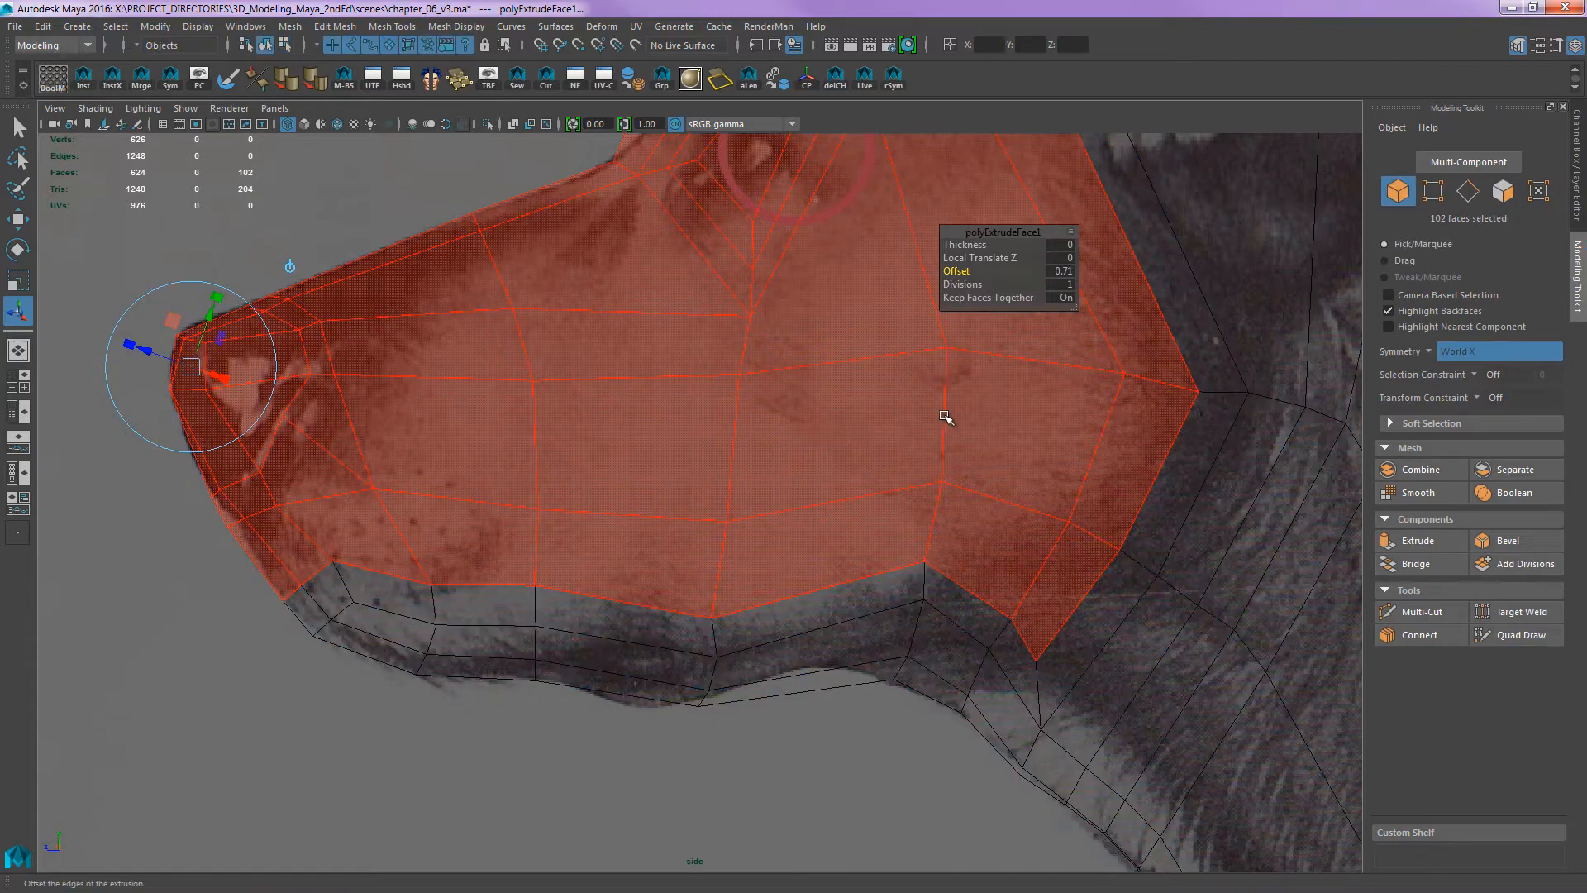
alt+middle_drag(1002, 361, 916, 531)
alt+right_drag(916, 530, 761, 457)
click(331, 332)
alt+right_drag(690, 347, 662, 340)
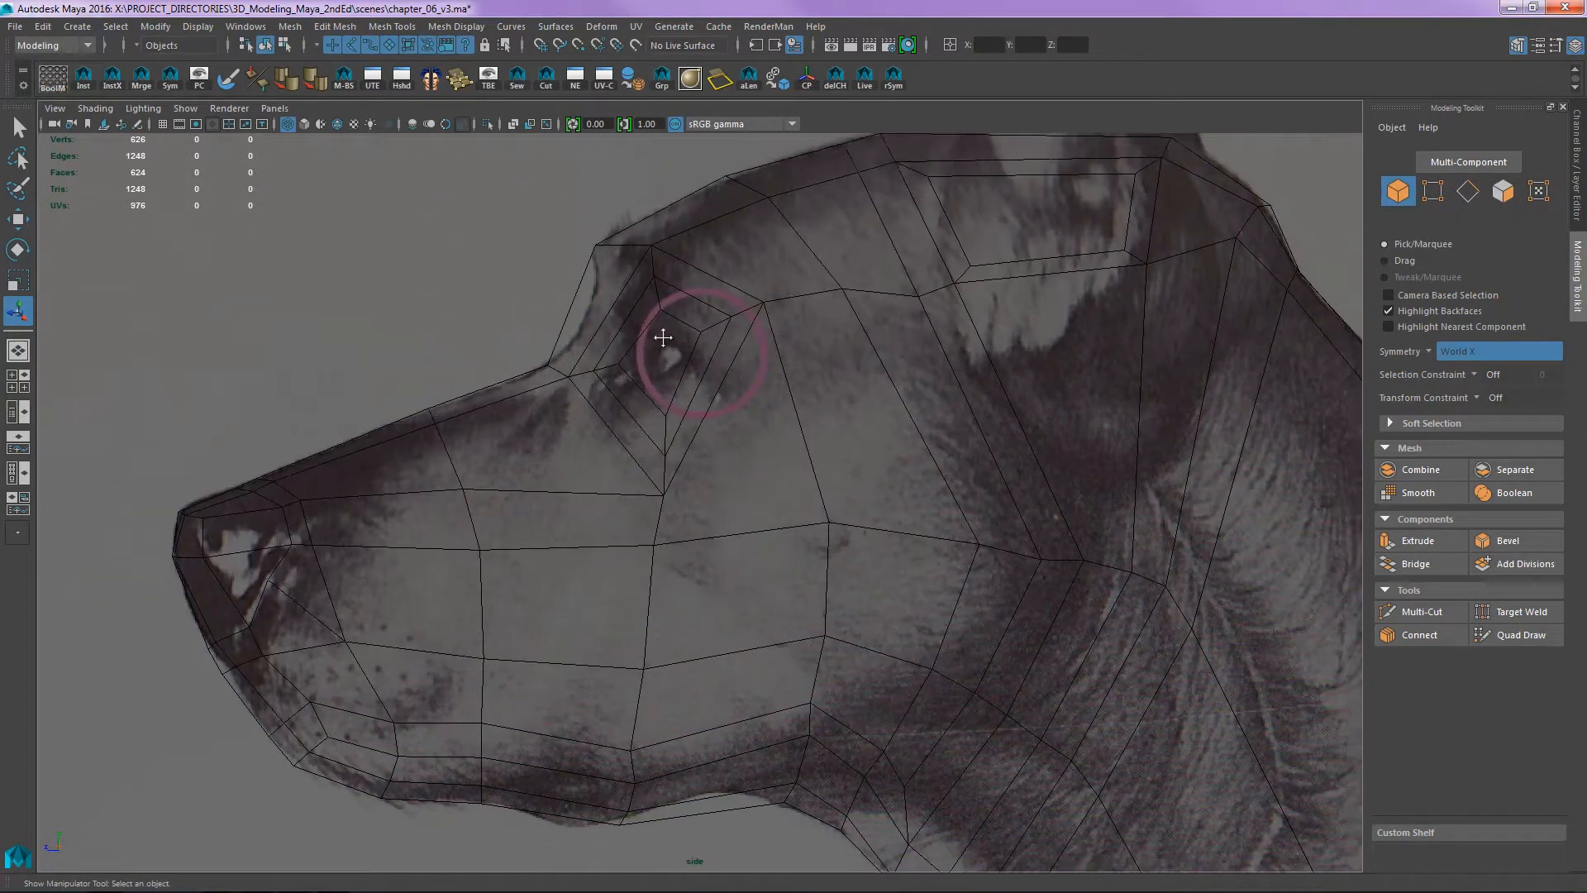
- Examine the new face ring in front of the ear and along the jaw by highlighting it in shaded side view
alt+middle_drag(662, 340, 670, 300)
key(5)
drag(443, 265, 592, 385)
mouse_move(719, 445)
alt+middle_down()
mouse_move(726, 425)
mouse_move(705, 425)
alt+middle_up()
right_drag(820, 415, 939, 372)
alt+middle_drag(939, 364, 929, 431)
right_drag(911, 434, 915, 555)
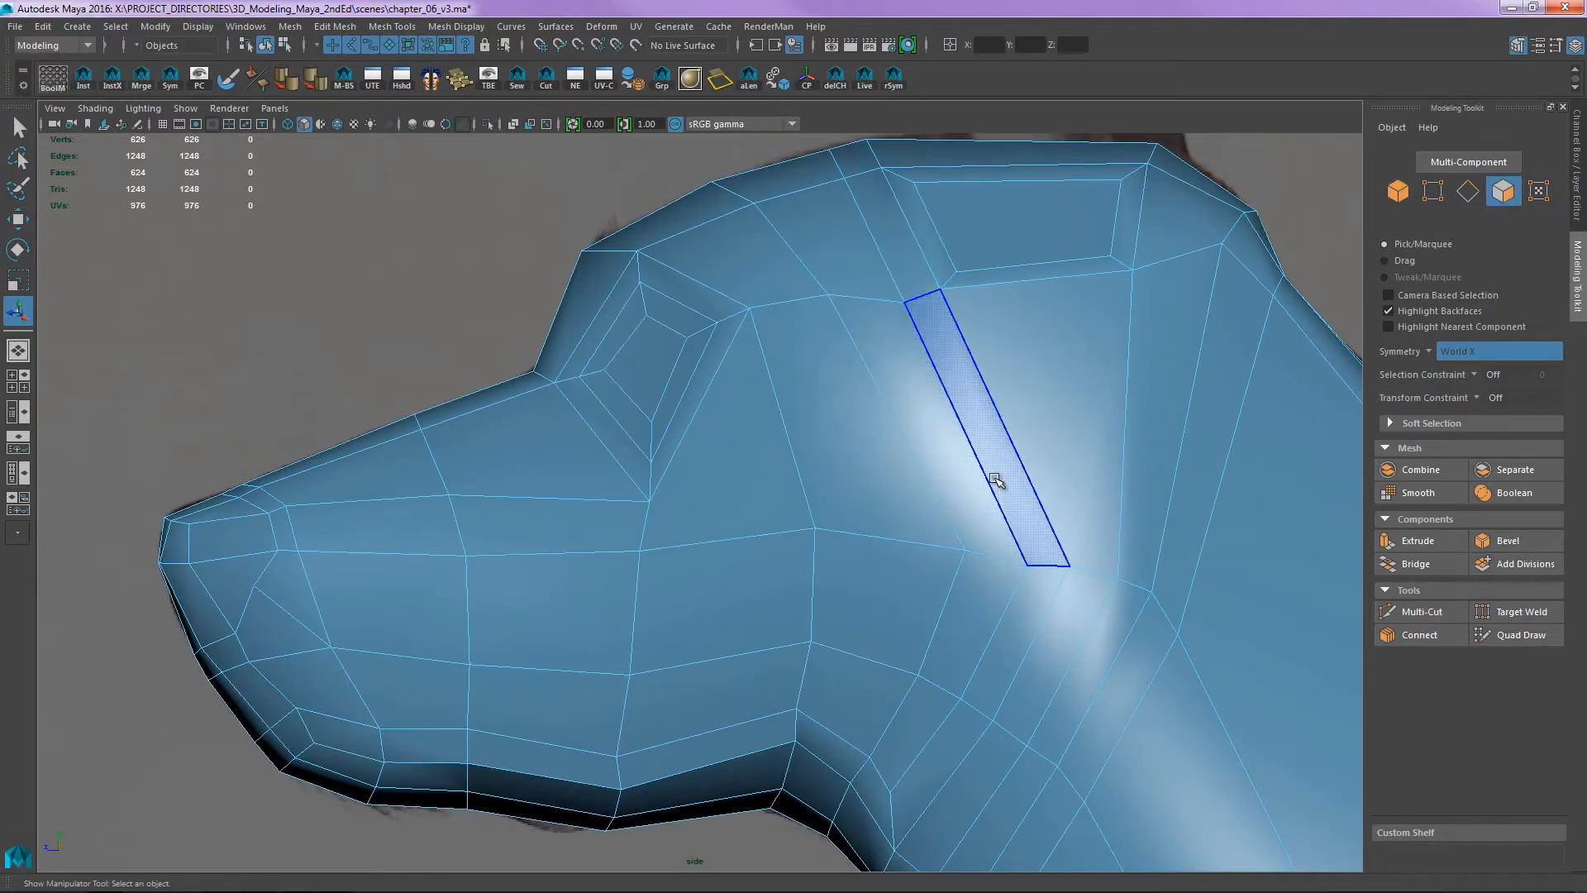
alt+middle_drag(953, 508, 956, 449)
click(963, 684)
key(ctrl+z)
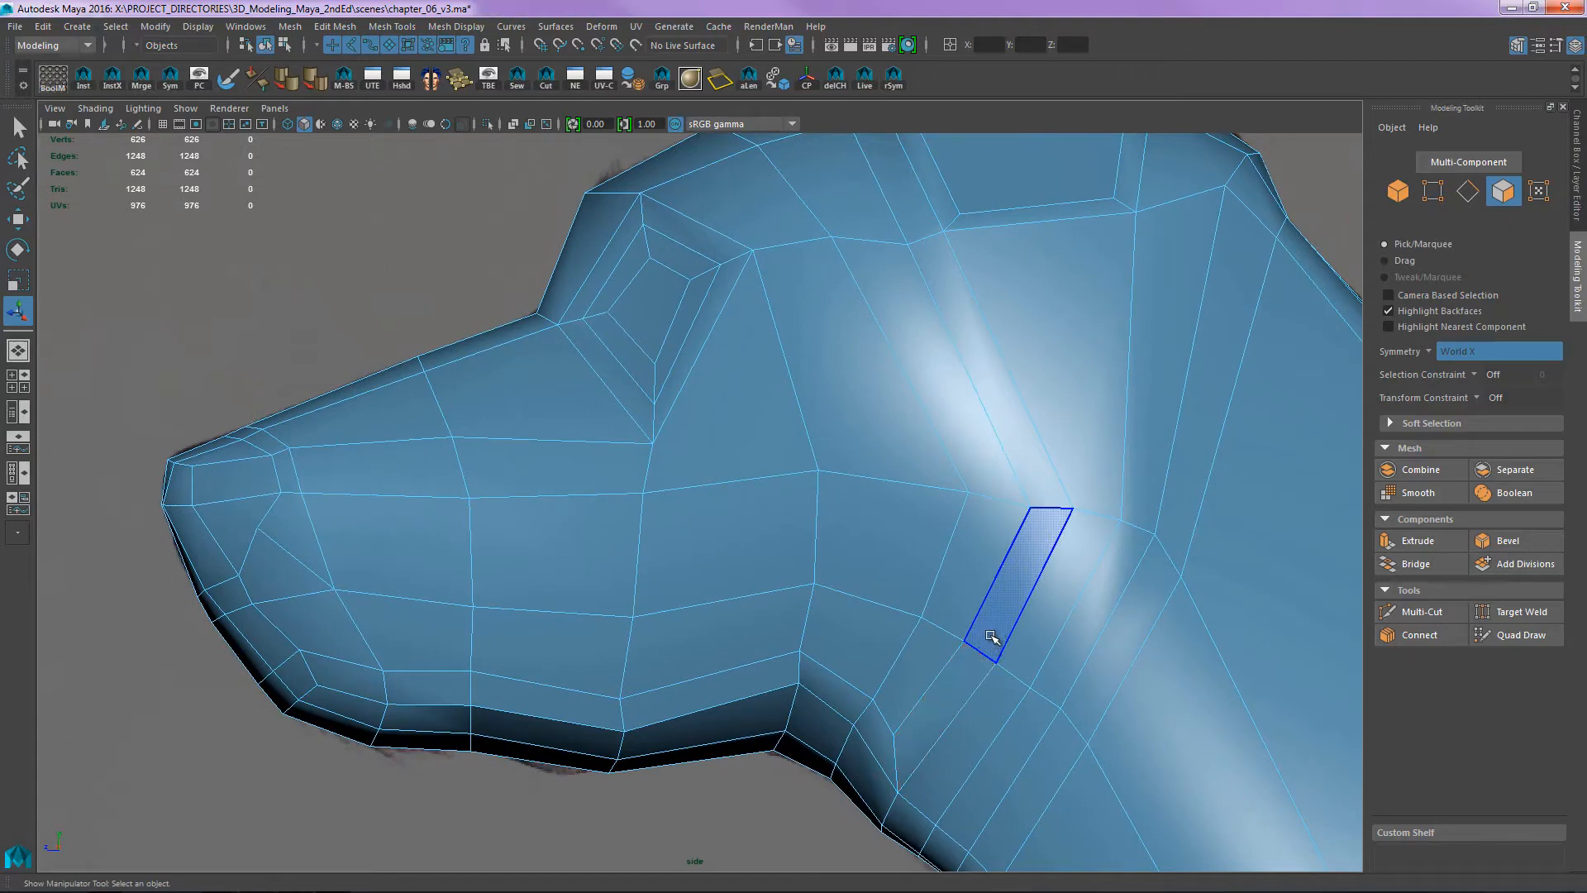
click(971, 667)
shift+double_click(1016, 529)
alt+middle_drag(1020, 506, 925, 430)
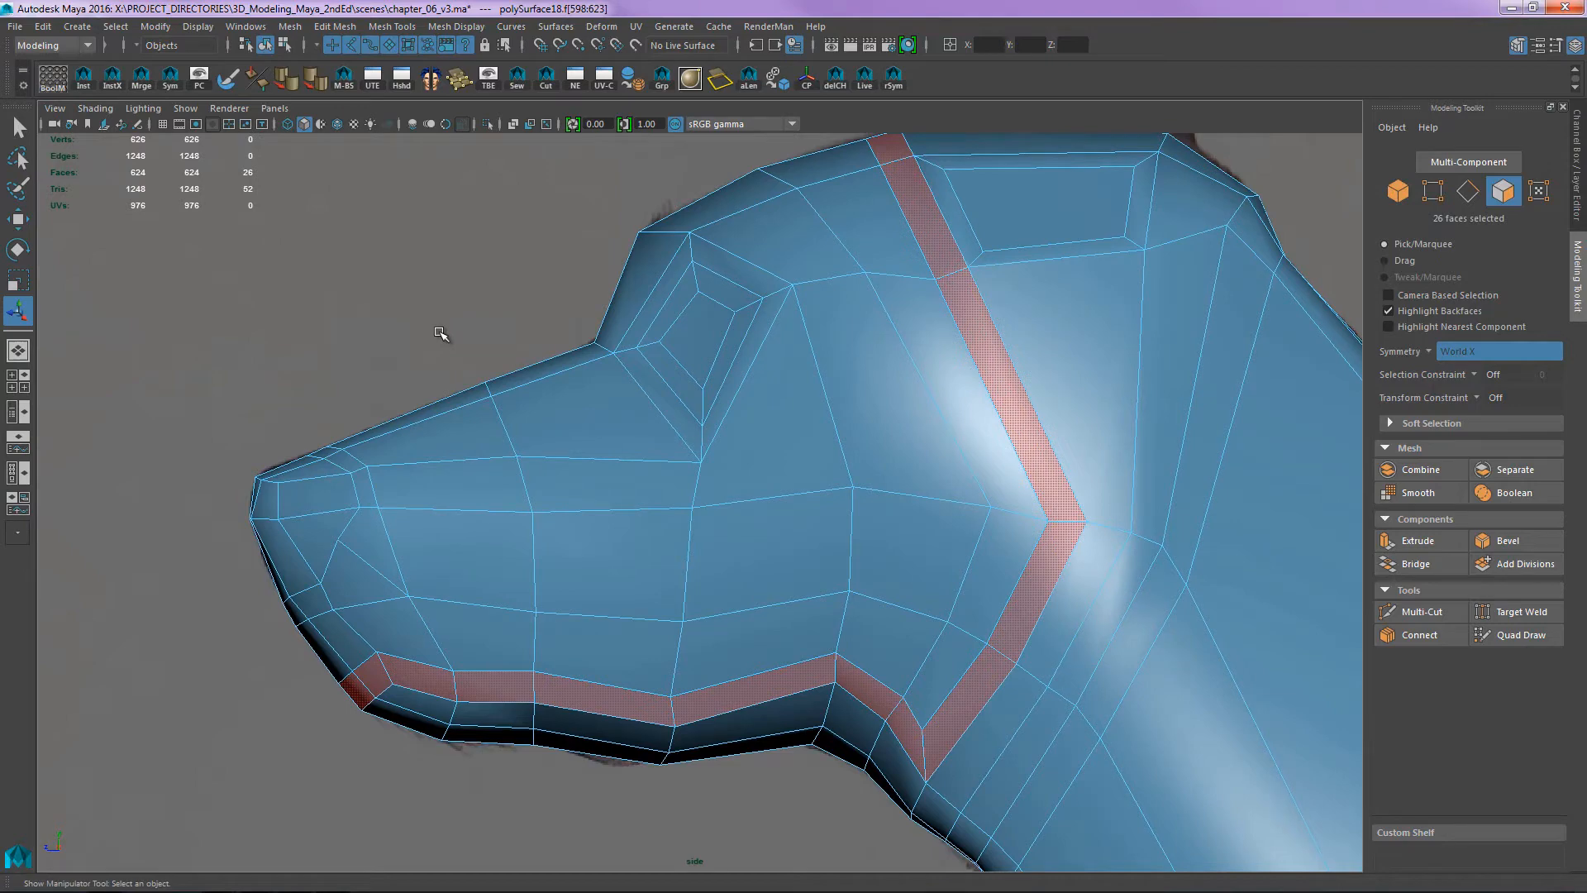
alt+middle_drag(768, 642, 761, 586)
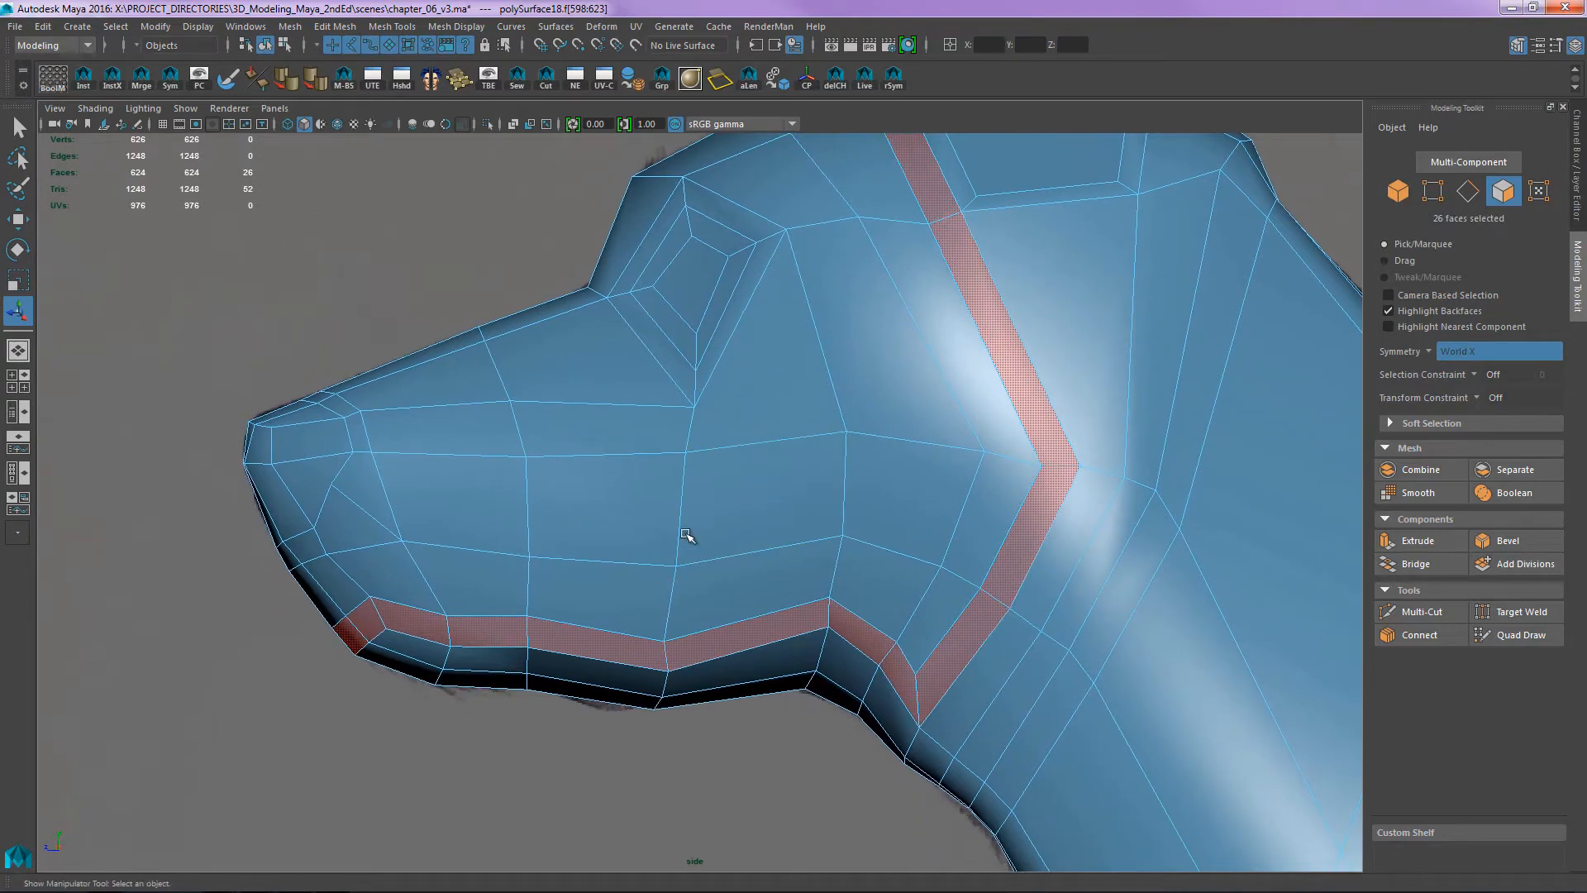
alt+right_drag(565, 512, 752, 479)
alt+middle_drag(669, 501, 742, 431)
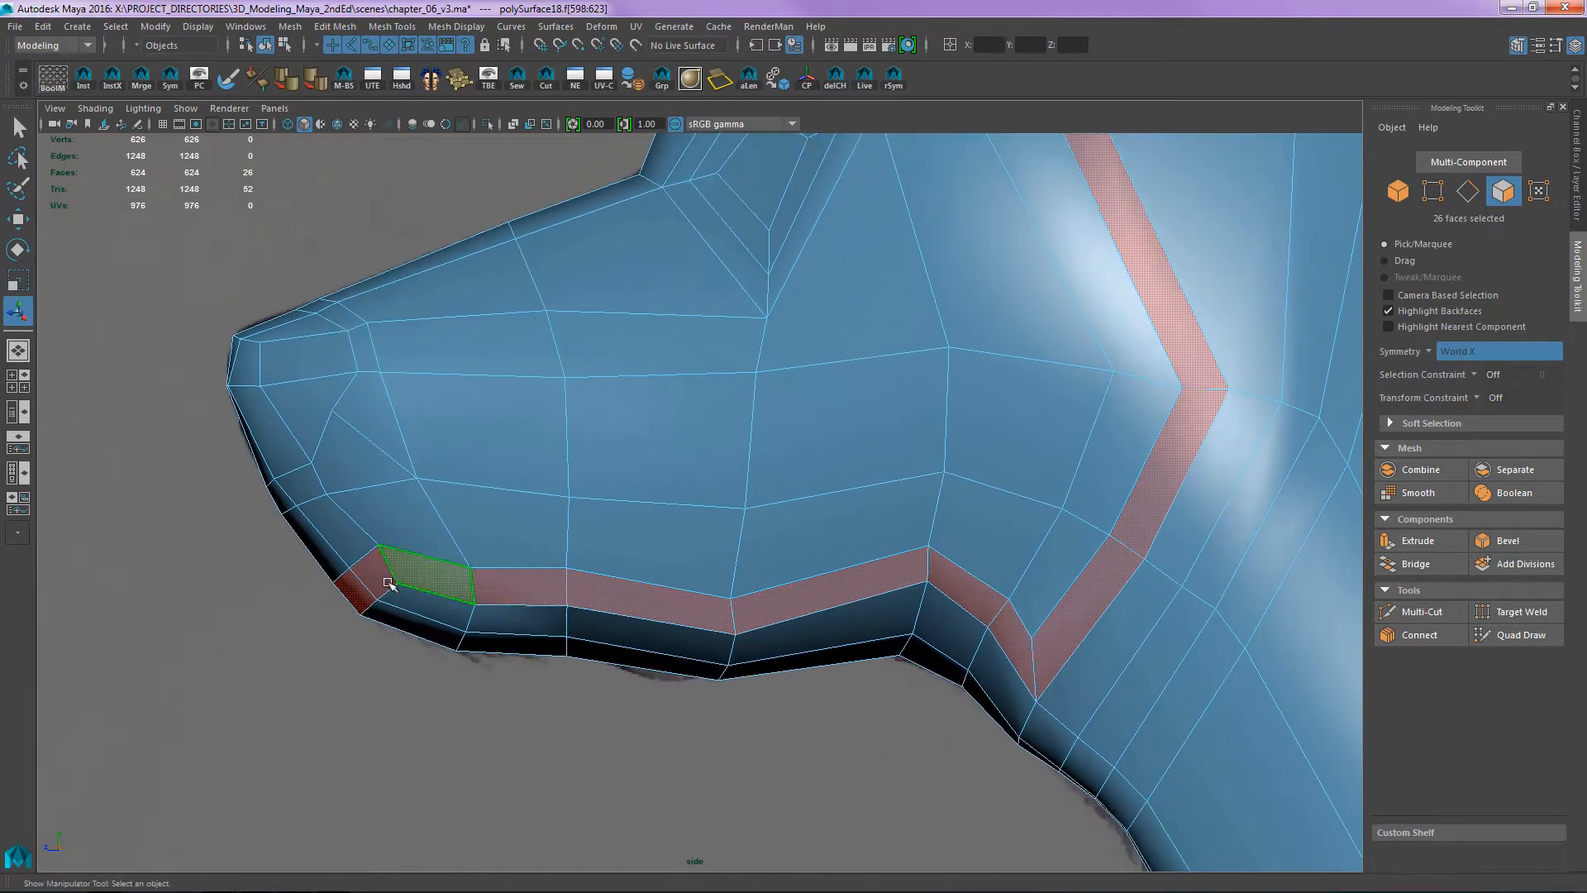
click(311, 671)
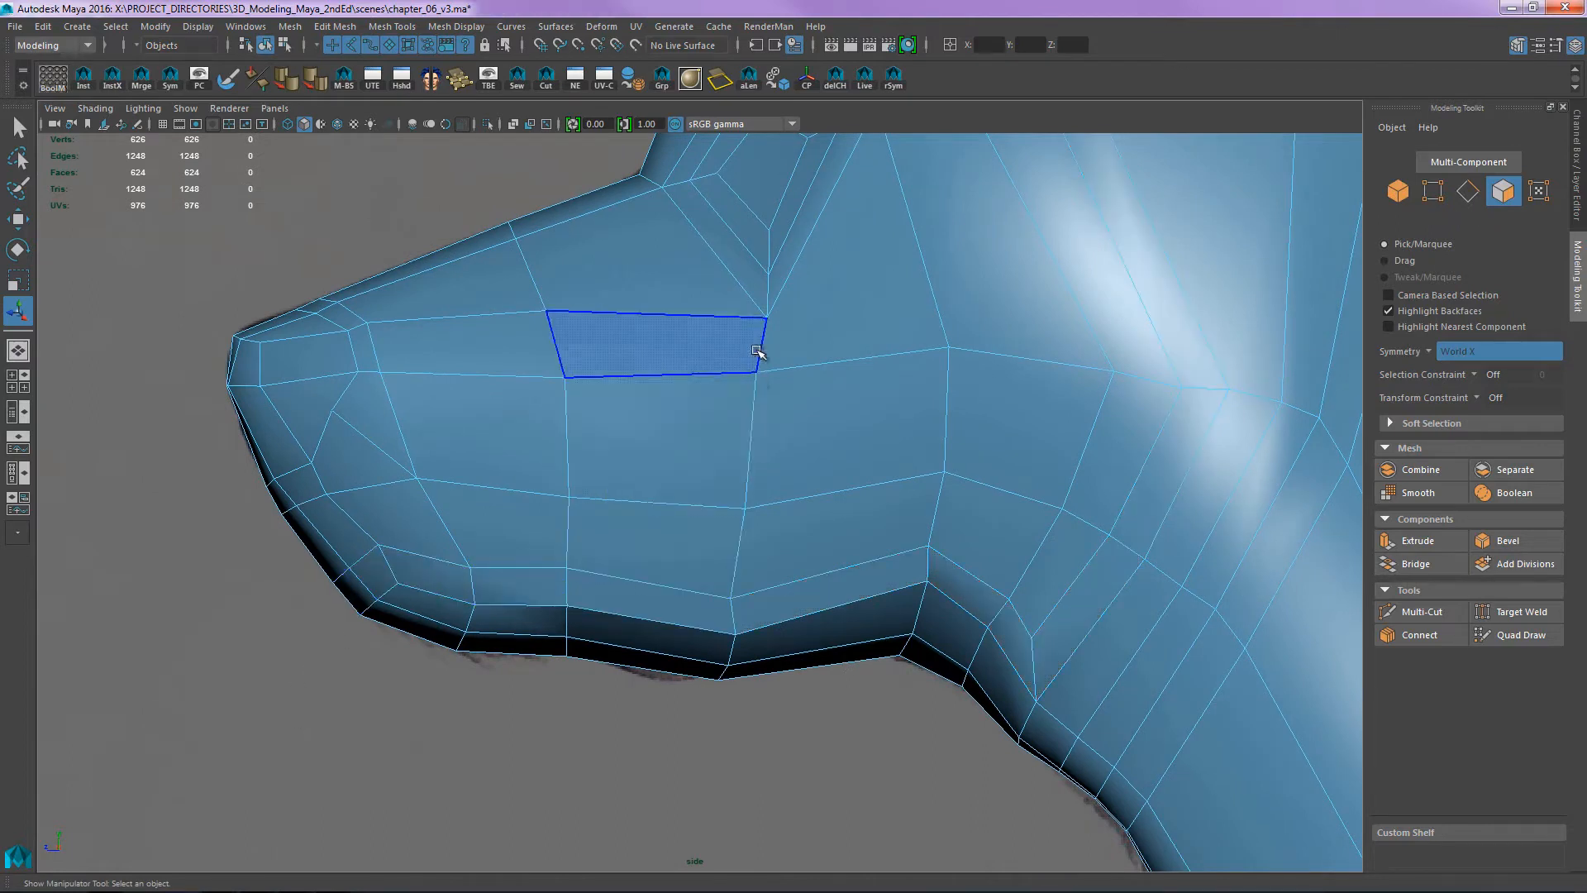
- Select the ring faces along the muzzle's lower edge and around the chin, and view them in perspective
right_drag(752, 408, 775, 290)
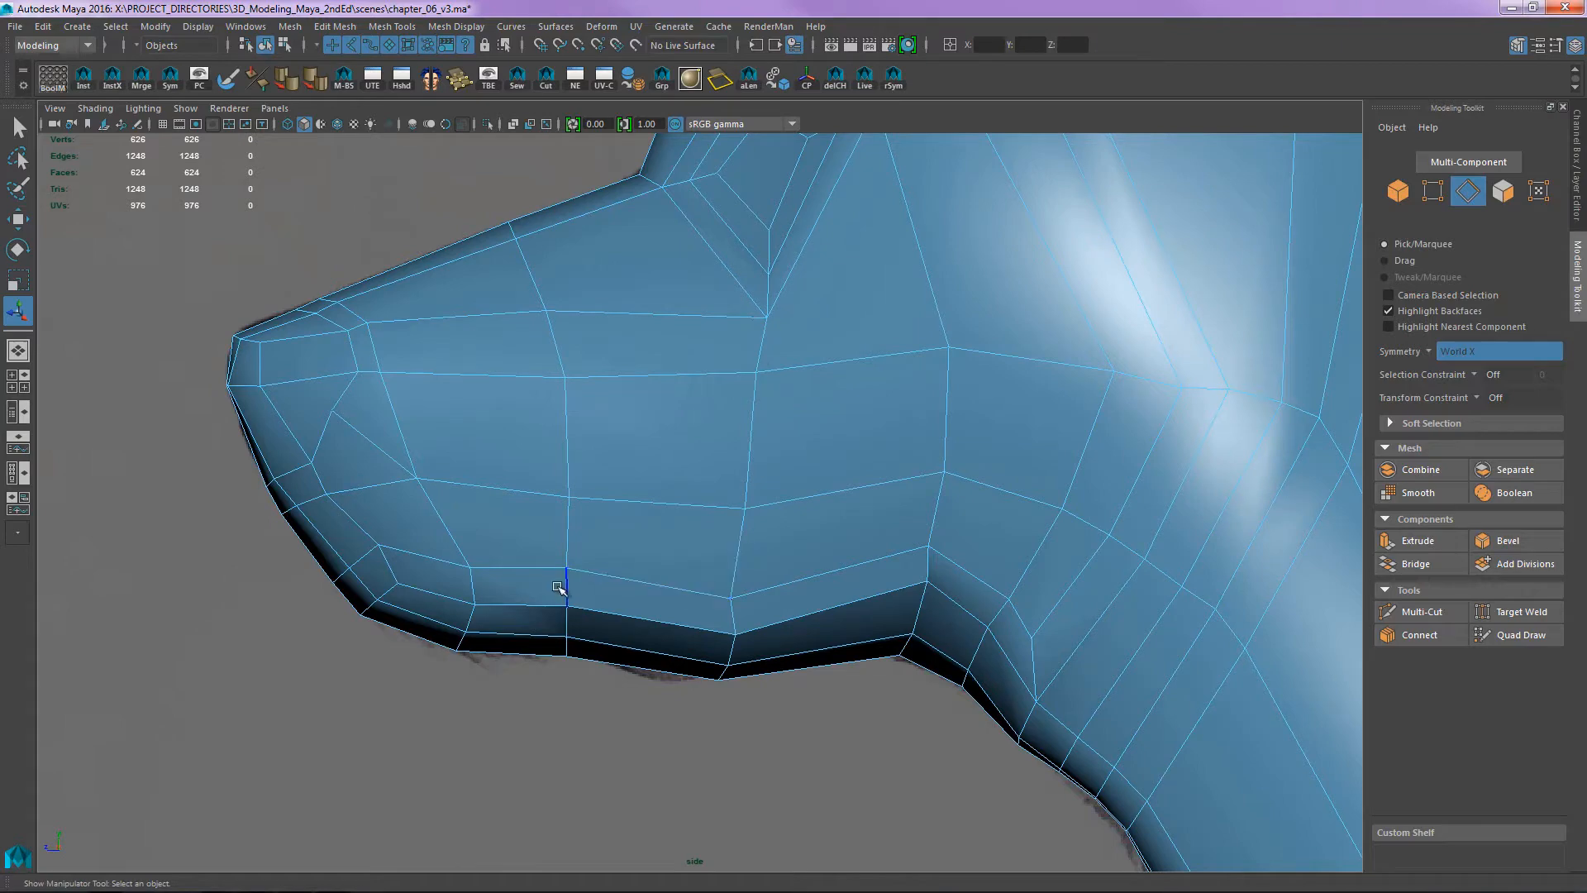
key(F11)
click(618, 592)
shift+click(505, 588)
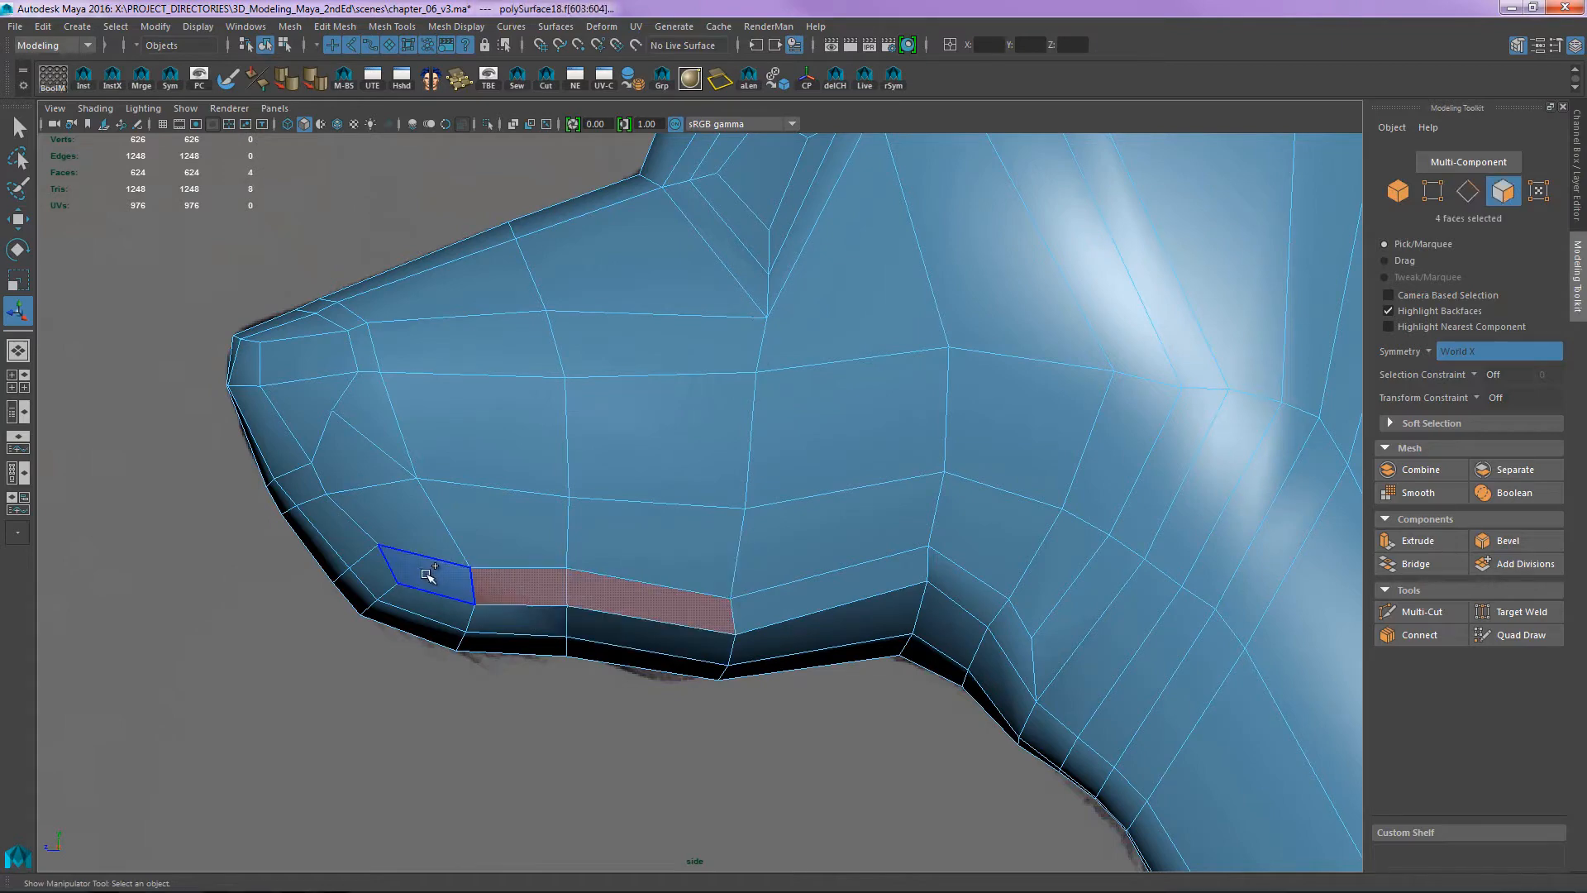
shift+click(429, 575)
key(space)
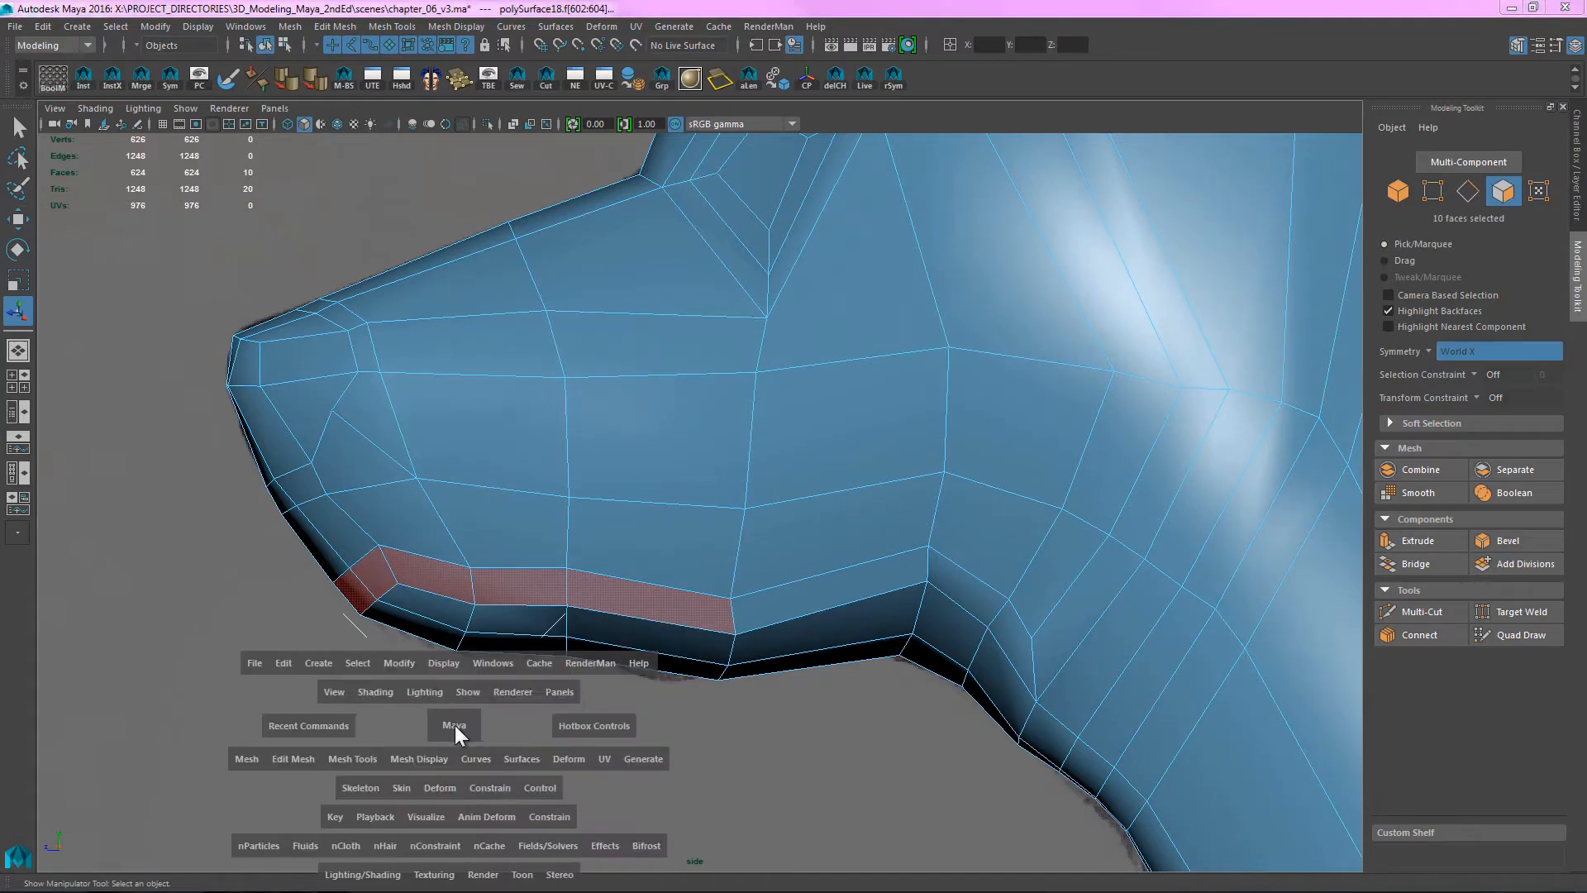
drag(454, 729, 810, 490)
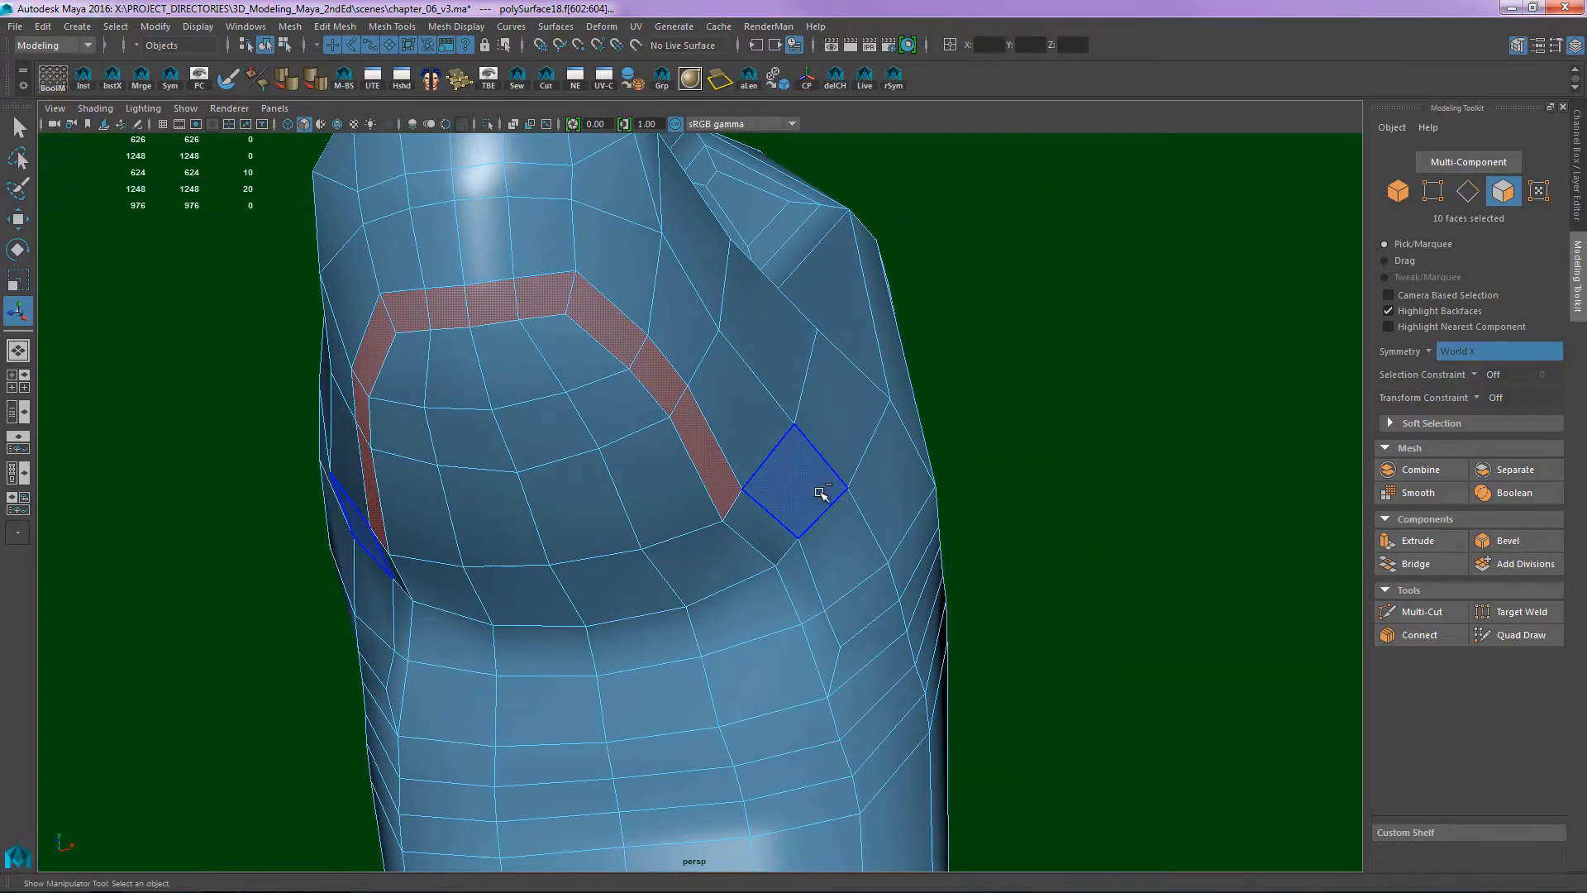
- Extrude the selected mouth faces with a slight offset and return to object mode
key(ctrl+e)
drag(957, 270, 983, 271)
key(F8)
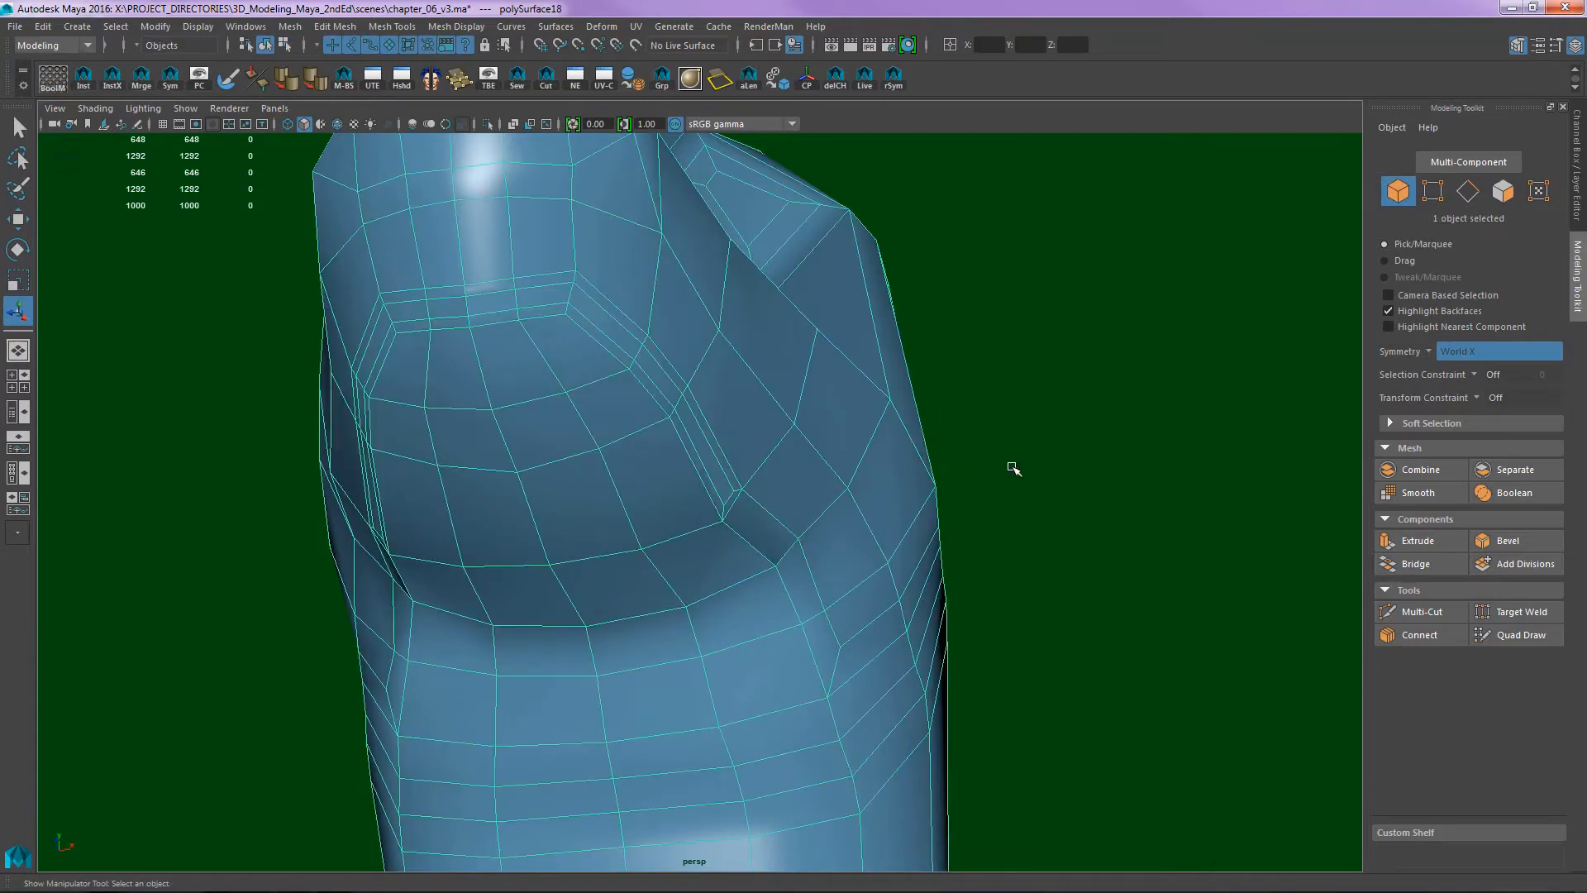
- Check the new mouth loops on the head from the top, front and side views
alt+drag(1009, 463, 702, 484)
key(space)
key(space)
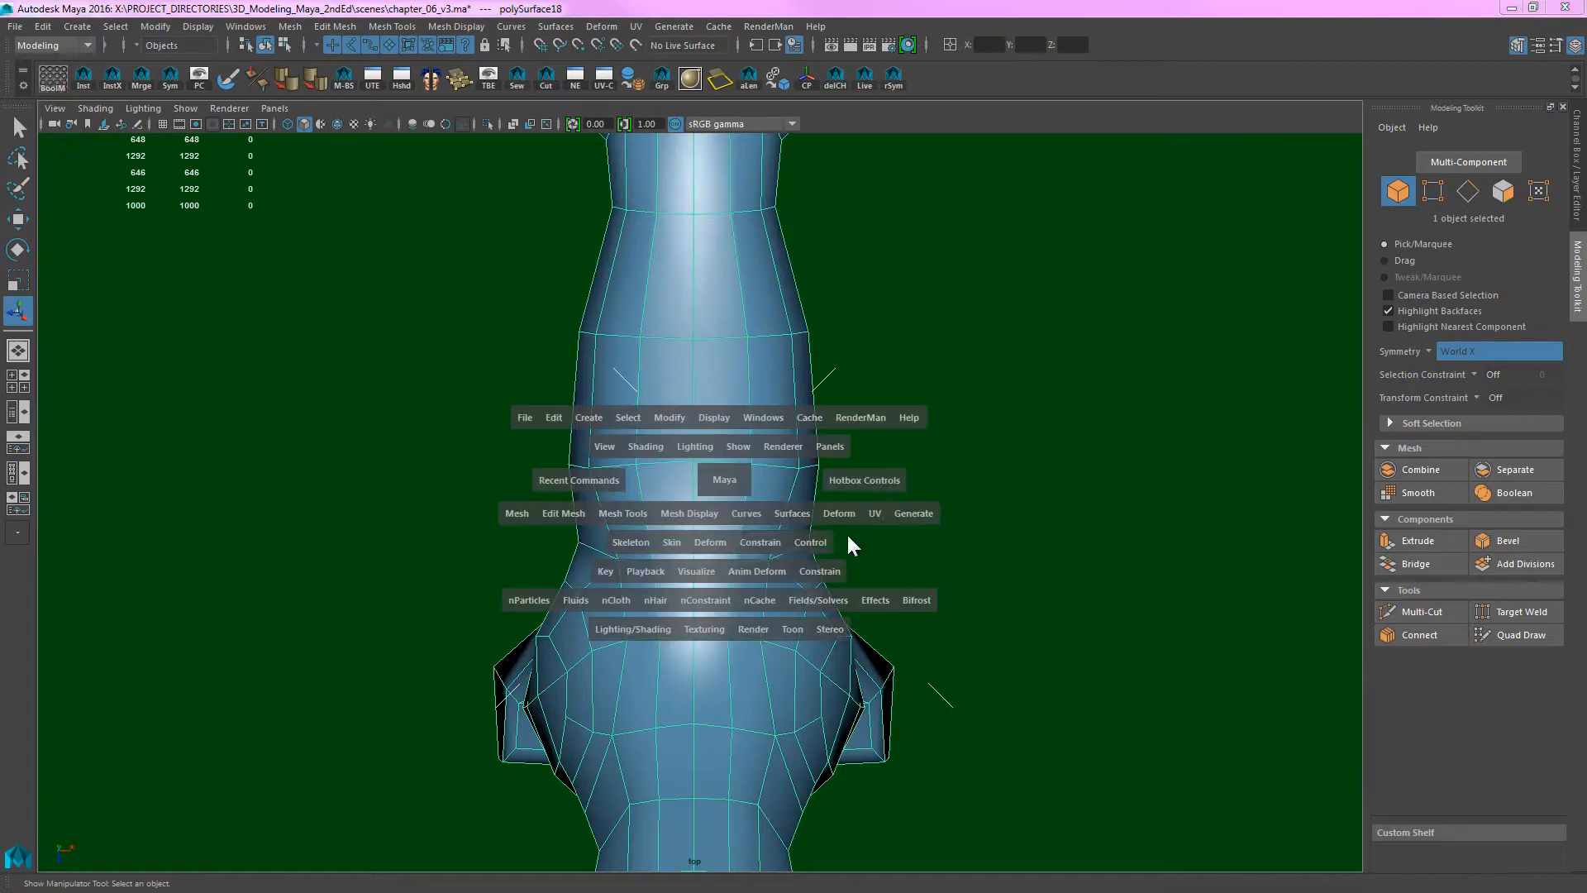
drag(849, 538, 857, 577)
key(space)
alt+middle_drag(802, 570, 884, 419)
alt+middle_drag(971, 510, 924, 447)
alt+right_drag(924, 446, 903, 457)
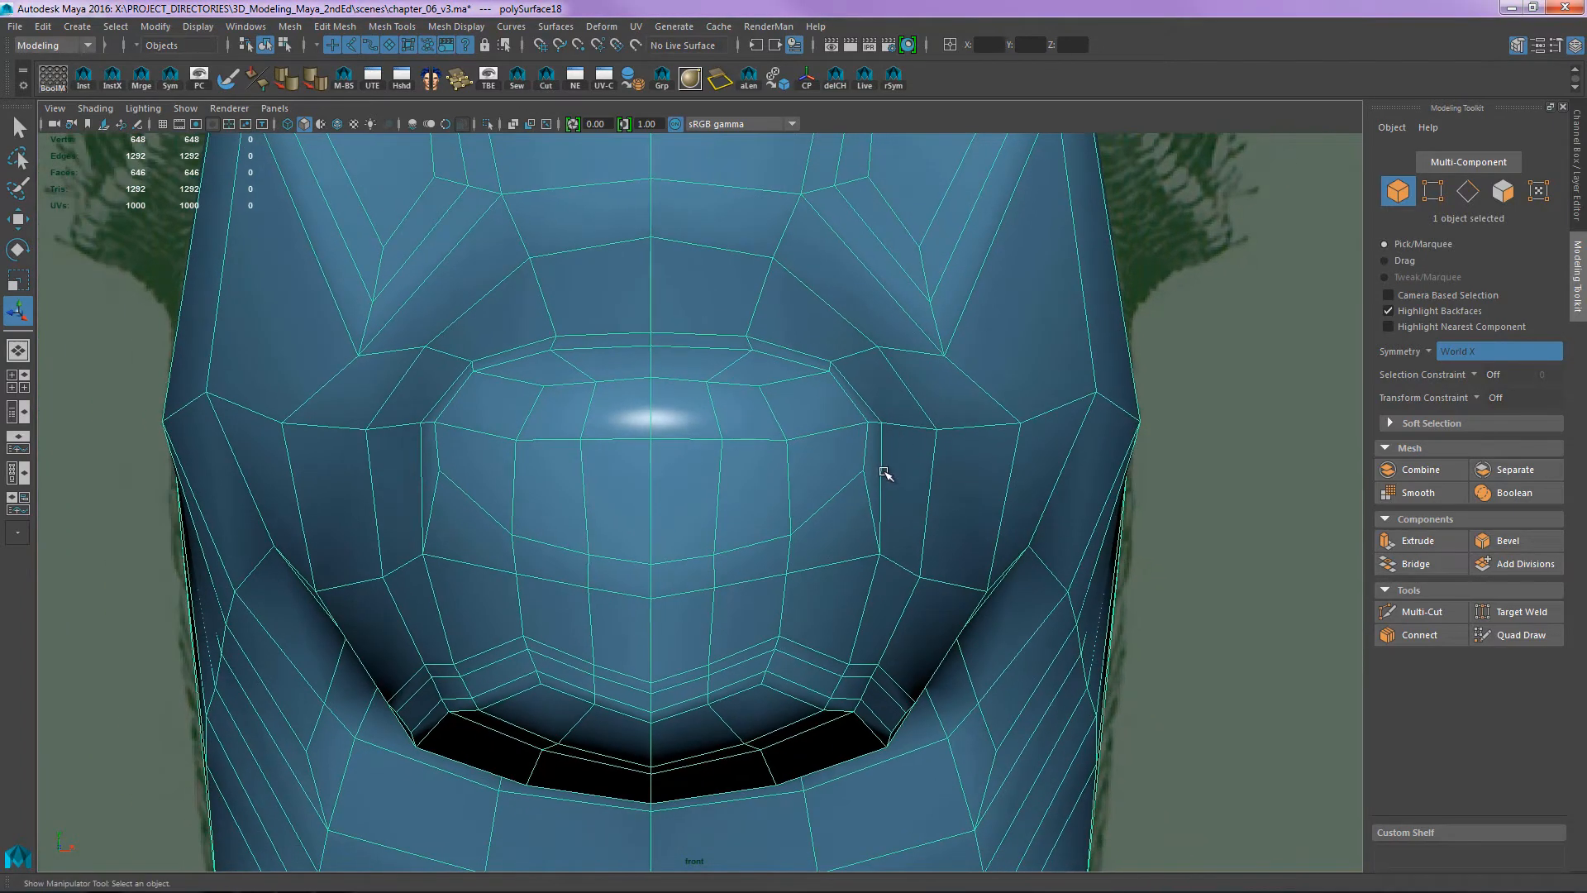
key(space)
drag(890, 478, 950, 471)
alt+right_drag(949, 471, 761, 507)
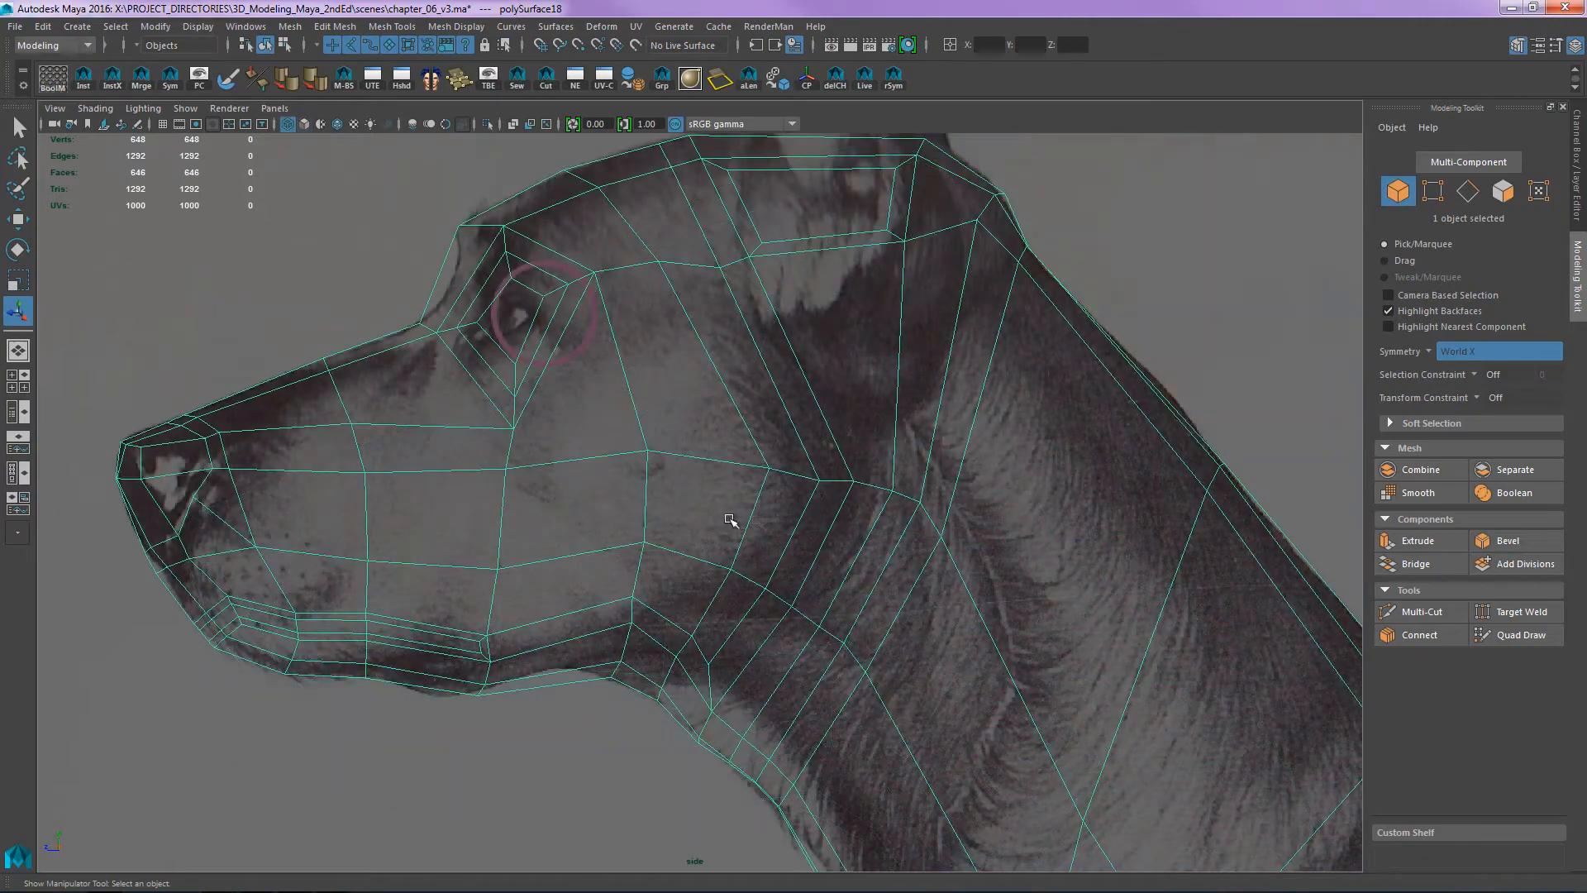
- Examine the topology of the head, jaw and neck in shaded perspective
key(space)
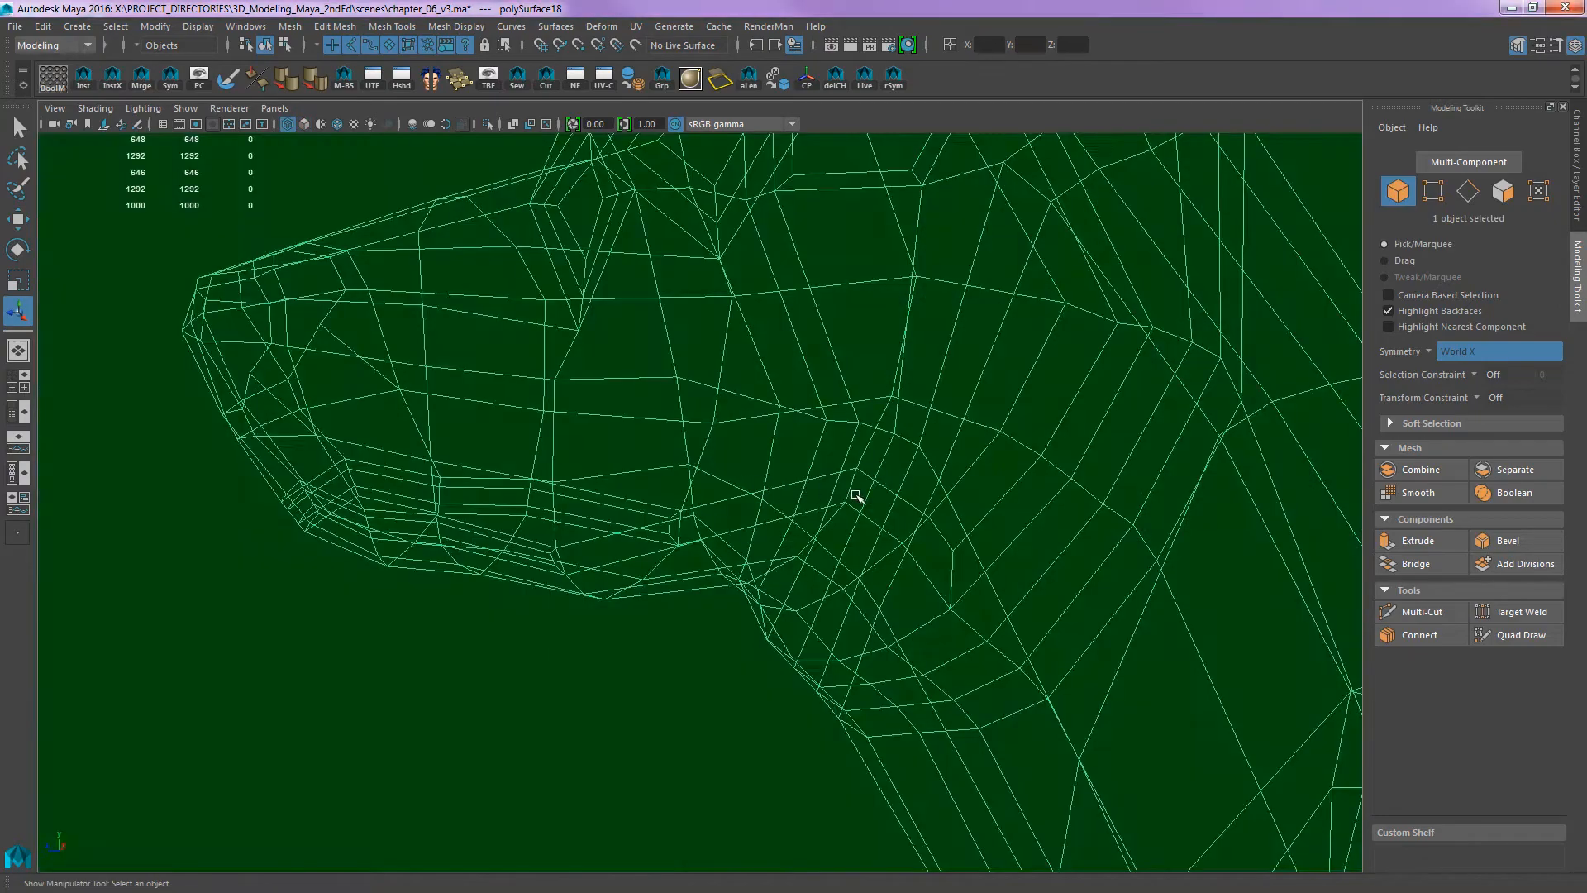
mouse_move(851, 489)
alt+mouse_down()
mouse_move(910, 358)
mouse_move(860, 517)
mouse_move(893, 532)
mouse_move(1013, 507)
mouse_move(949, 503)
alt+mouse_up()
key(5)
alt+middle_drag(950, 503, 851, 509)
alt+drag(850, 510, 935, 548)
alt+right_drag(935, 549, 1027, 488)
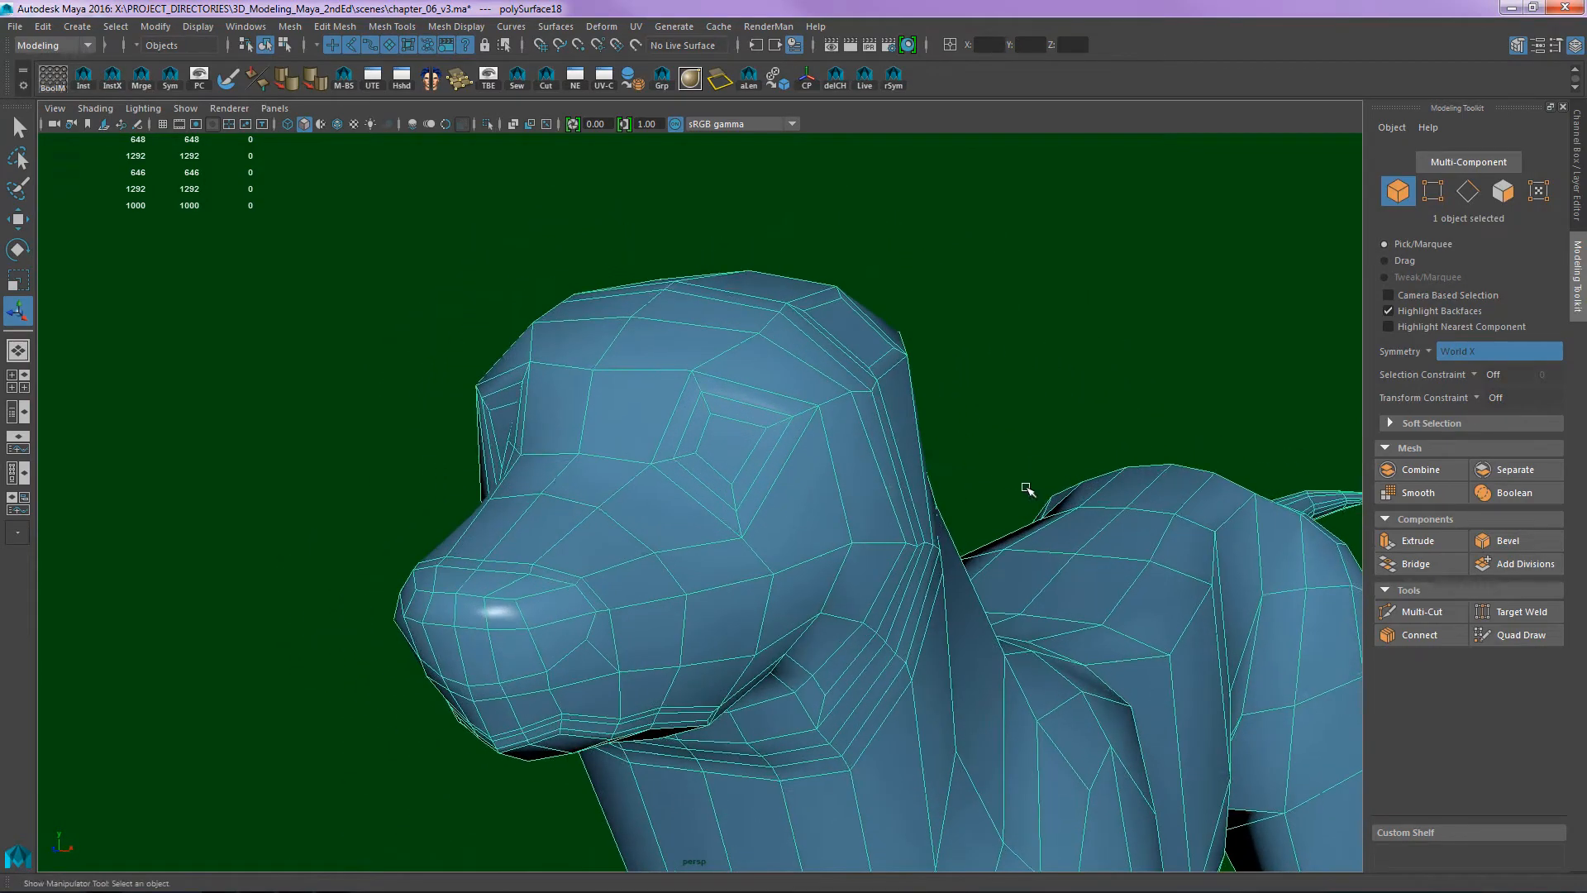
alt+drag(905, 522, 857, 517)
alt+right_drag(860, 513, 866, 499)
alt+drag(866, 499, 773, 508)
alt+right_drag(773, 507, 671, 501)
alt+middle_drag(840, 531, 608, 405)
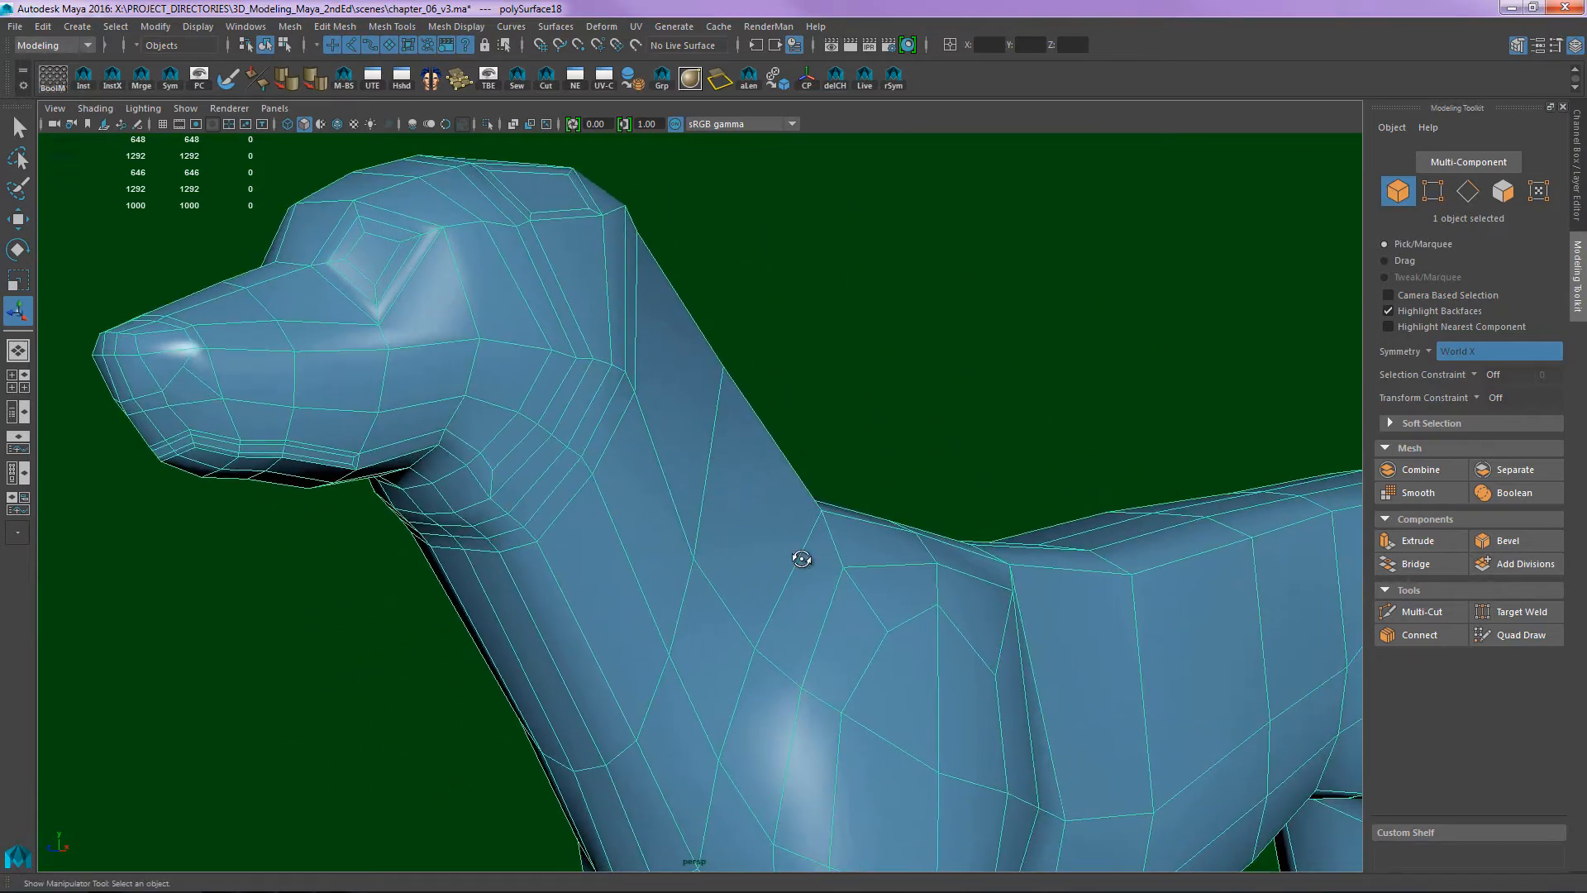
- Insert a lengthwise edge loop along the side of the neck with Multi-Cut and Edge Flow at 0.64
alt+drag(801, 556, 757, 550)
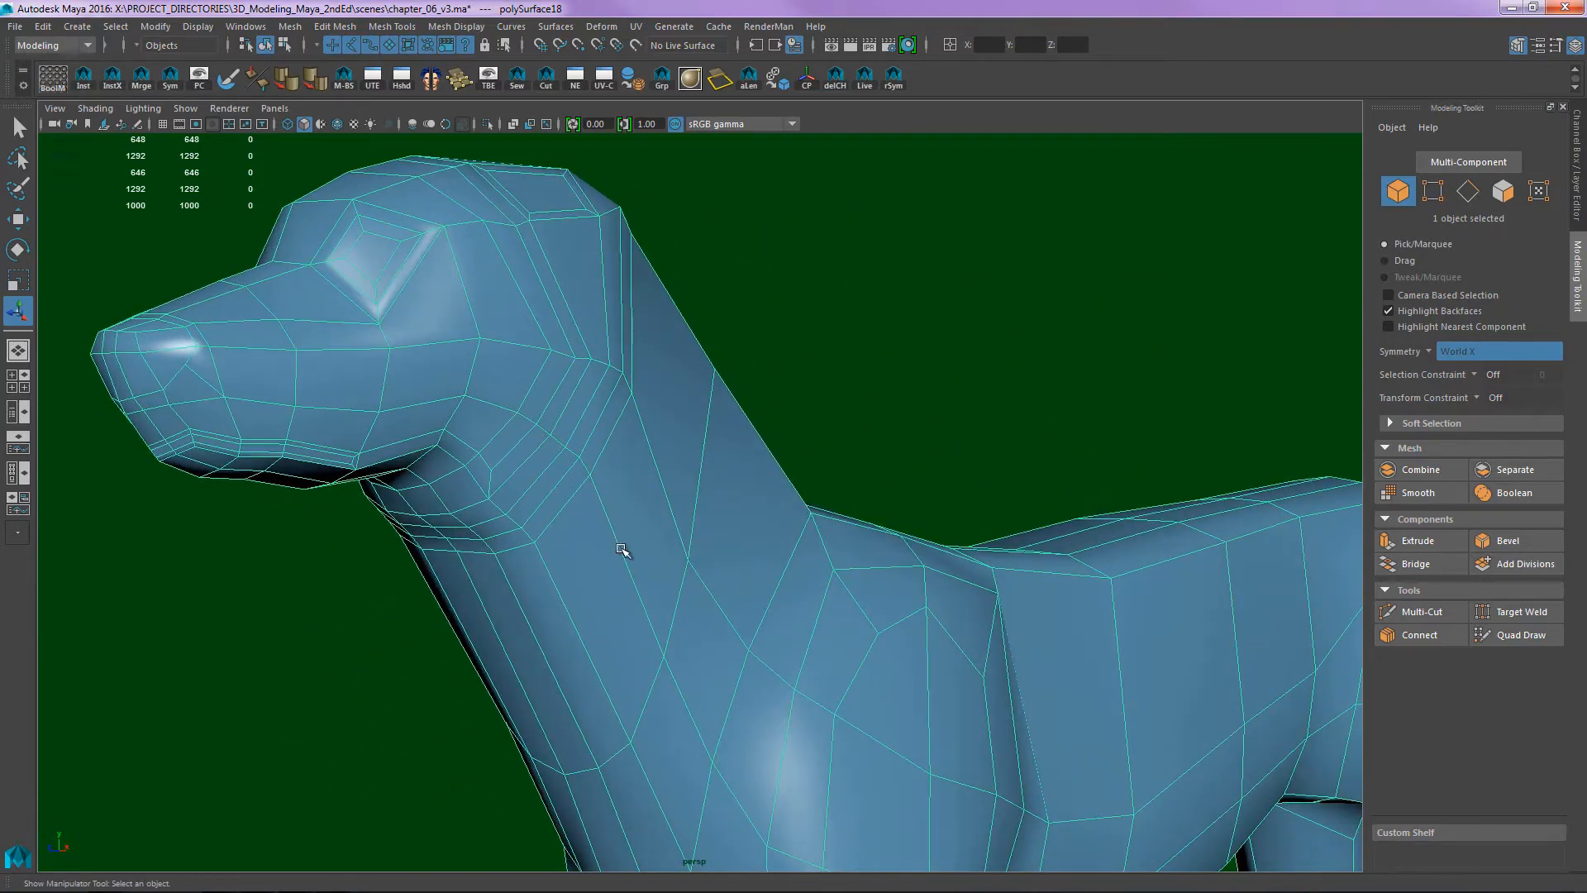
alt+drag(703, 729, 715, 334)
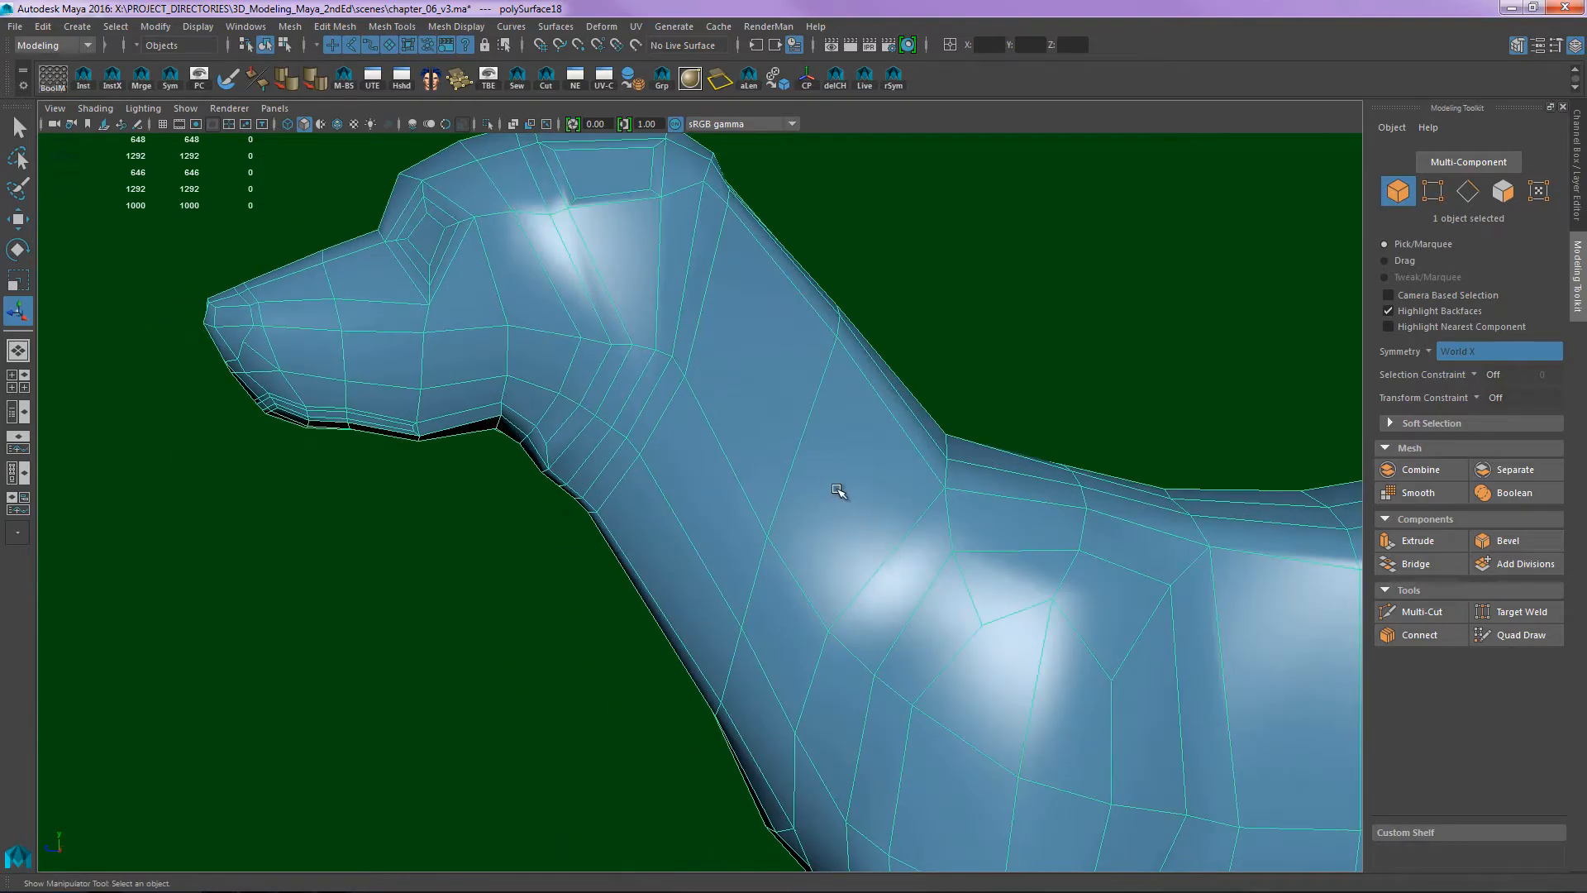
key(ctrl+shift+x)
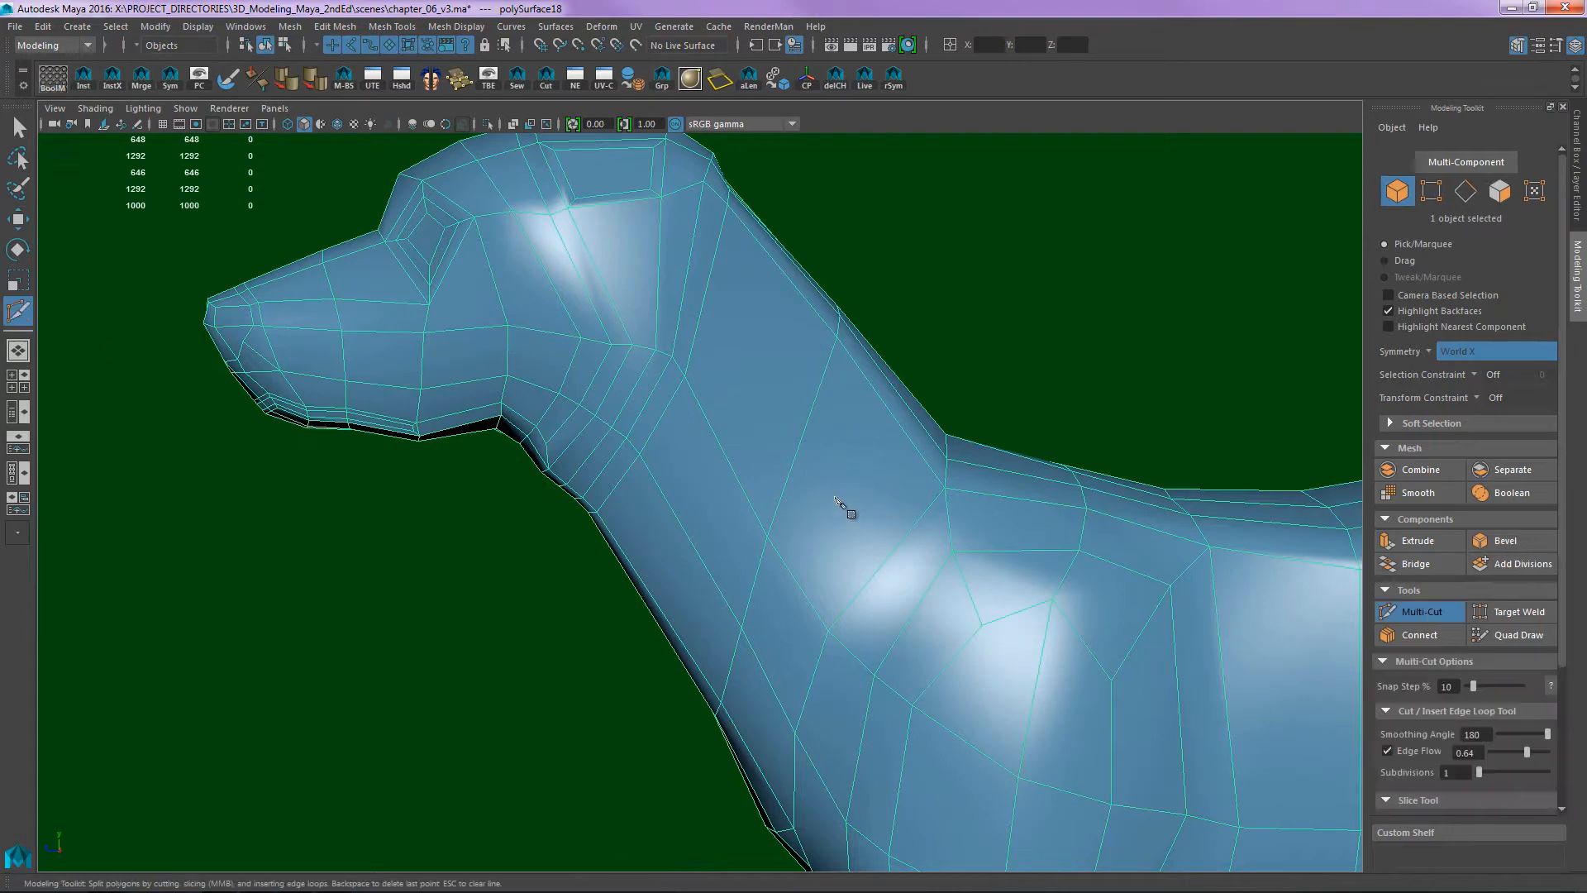
ctrl+click(809, 430)
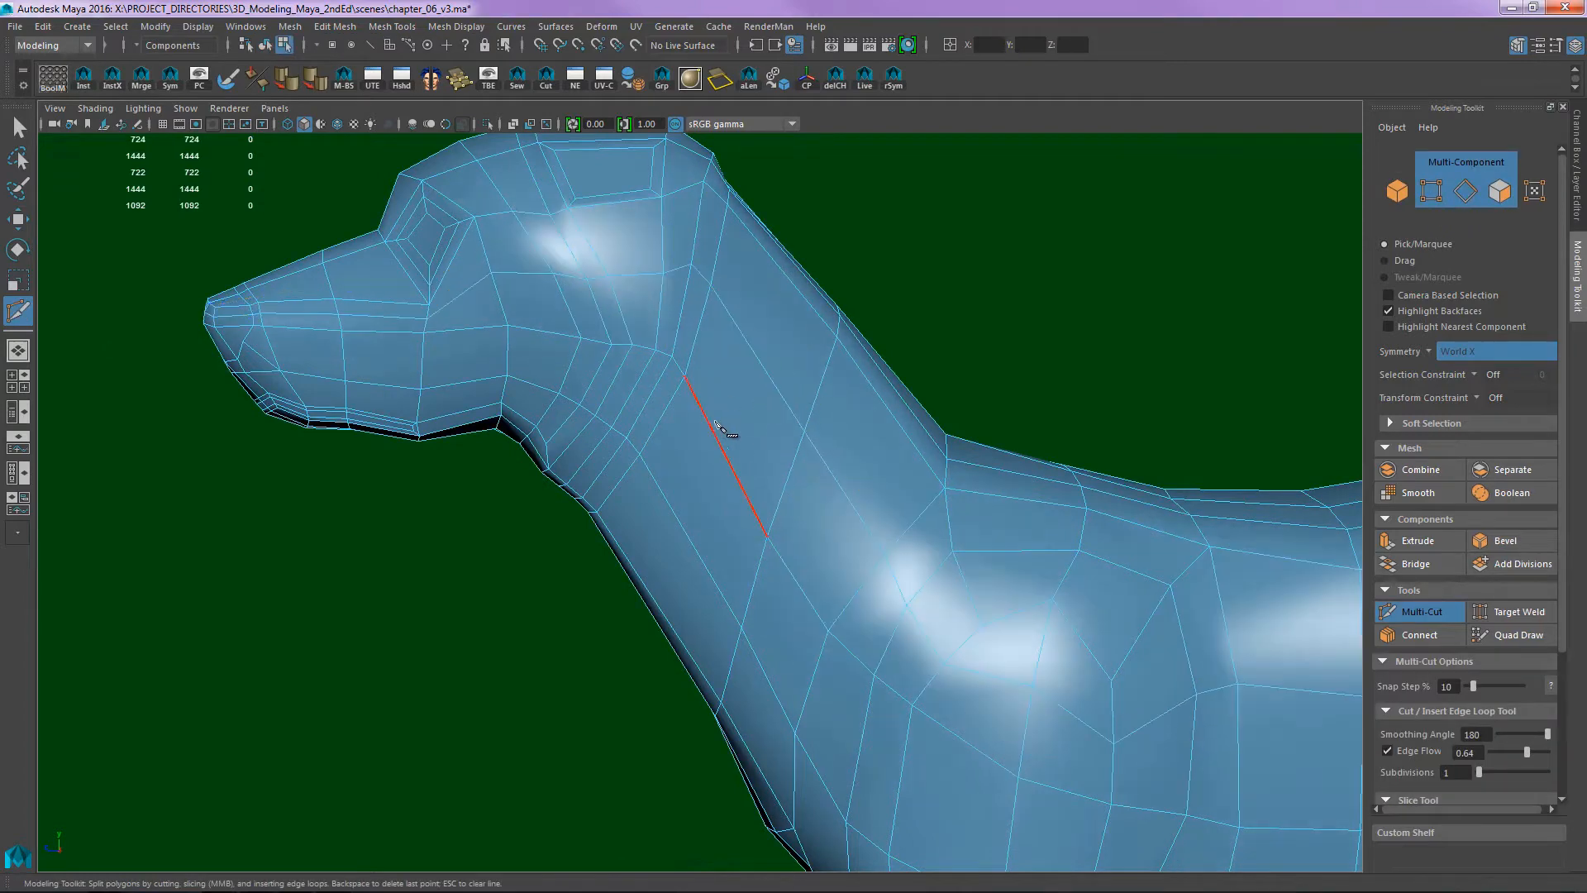
- Examine how the new loop runs through the head, shoulder, body, hindquarters and tail
alt+drag(727, 433, 227, 384)
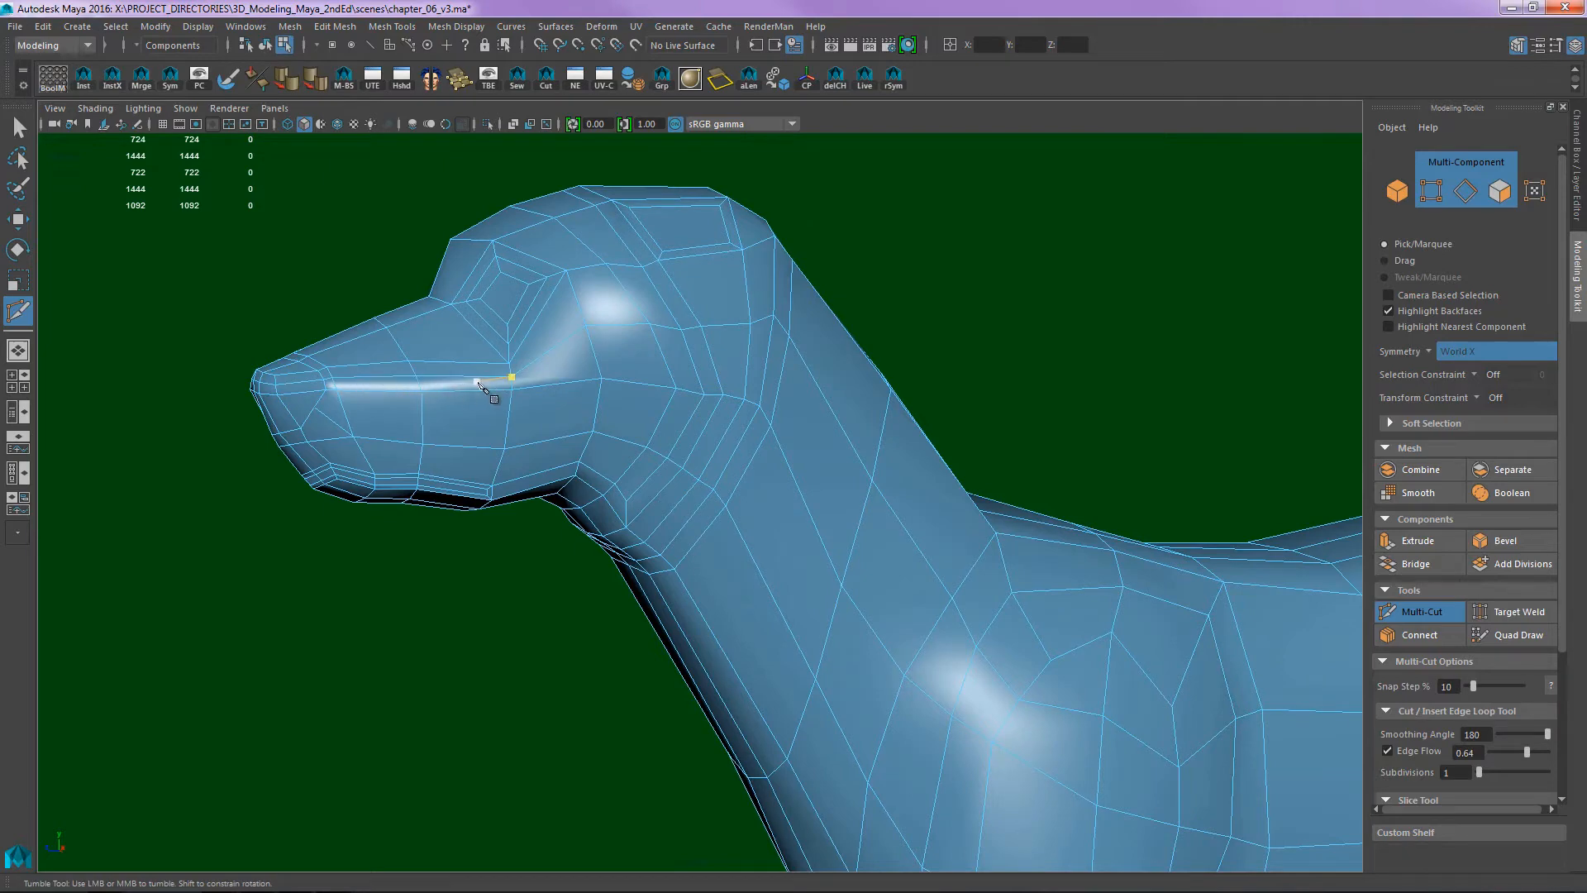
alt+drag(747, 384, 963, 483)
alt+middle_drag(1035, 564, 825, 432)
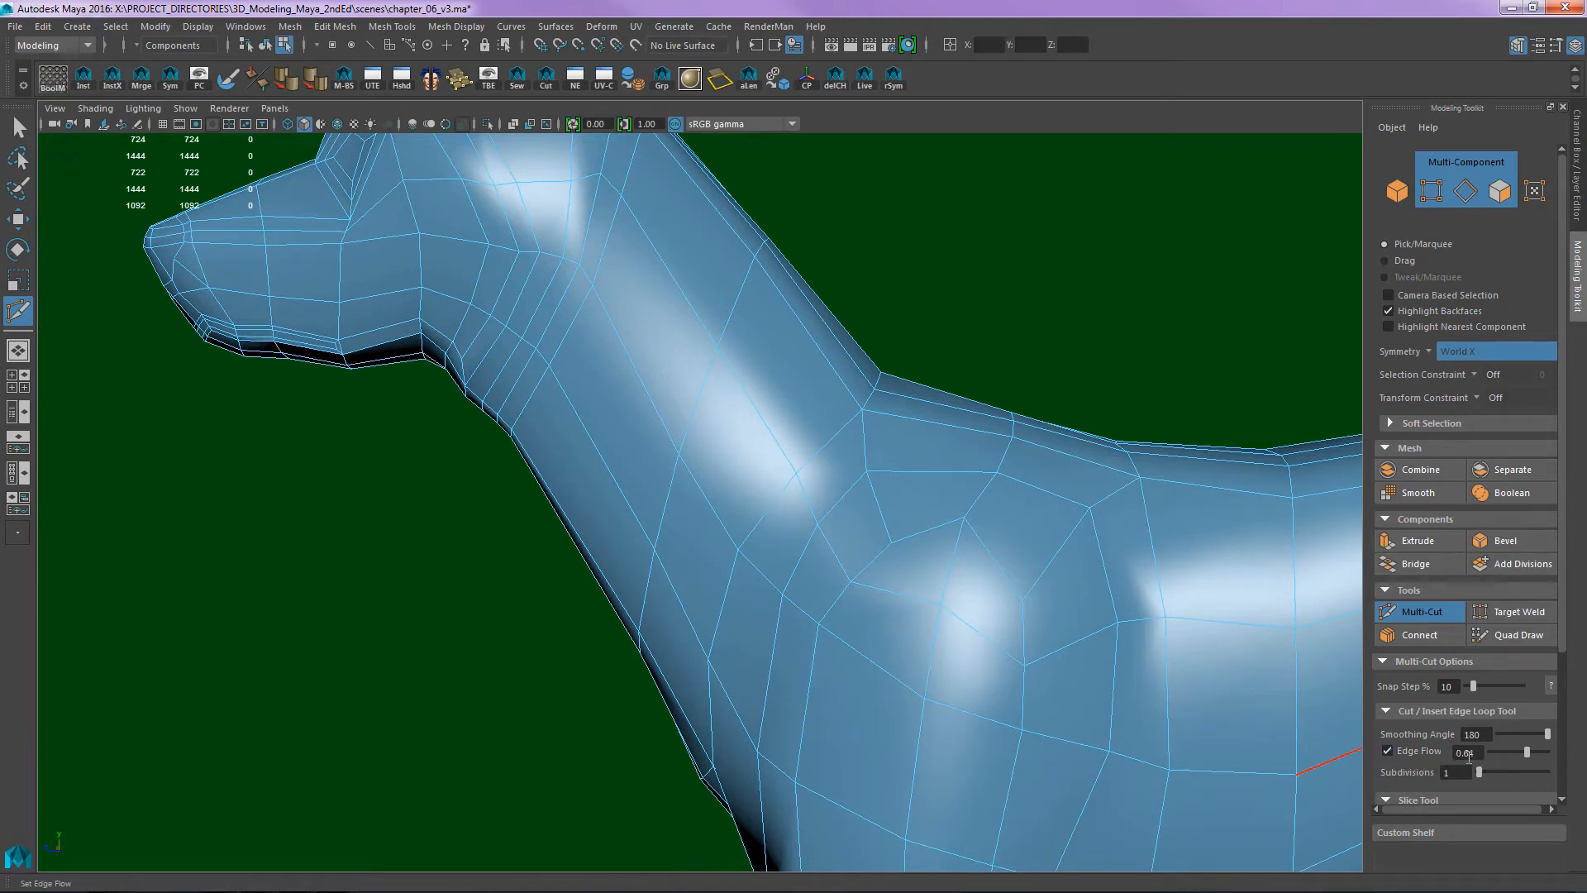
alt+drag(1105, 603, 950, 512)
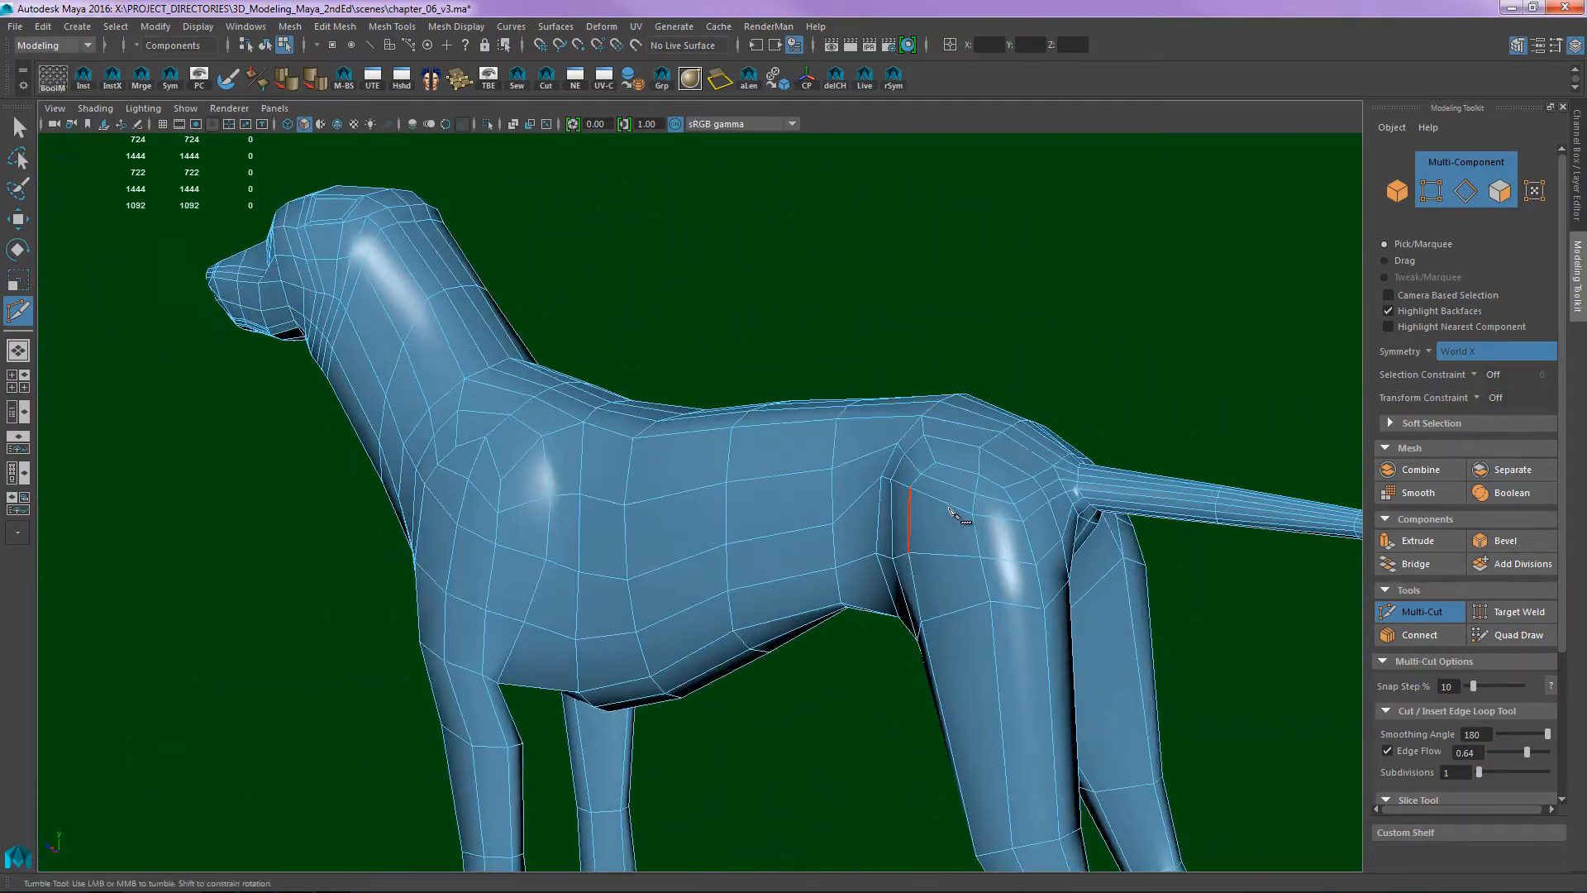
alt+middle_drag(951, 512, 466, 481)
alt+drag(866, 576, 1152, 542)
alt+right_drag(1152, 542, 1102, 590)
alt+middle_drag(1102, 591, 984, 493)
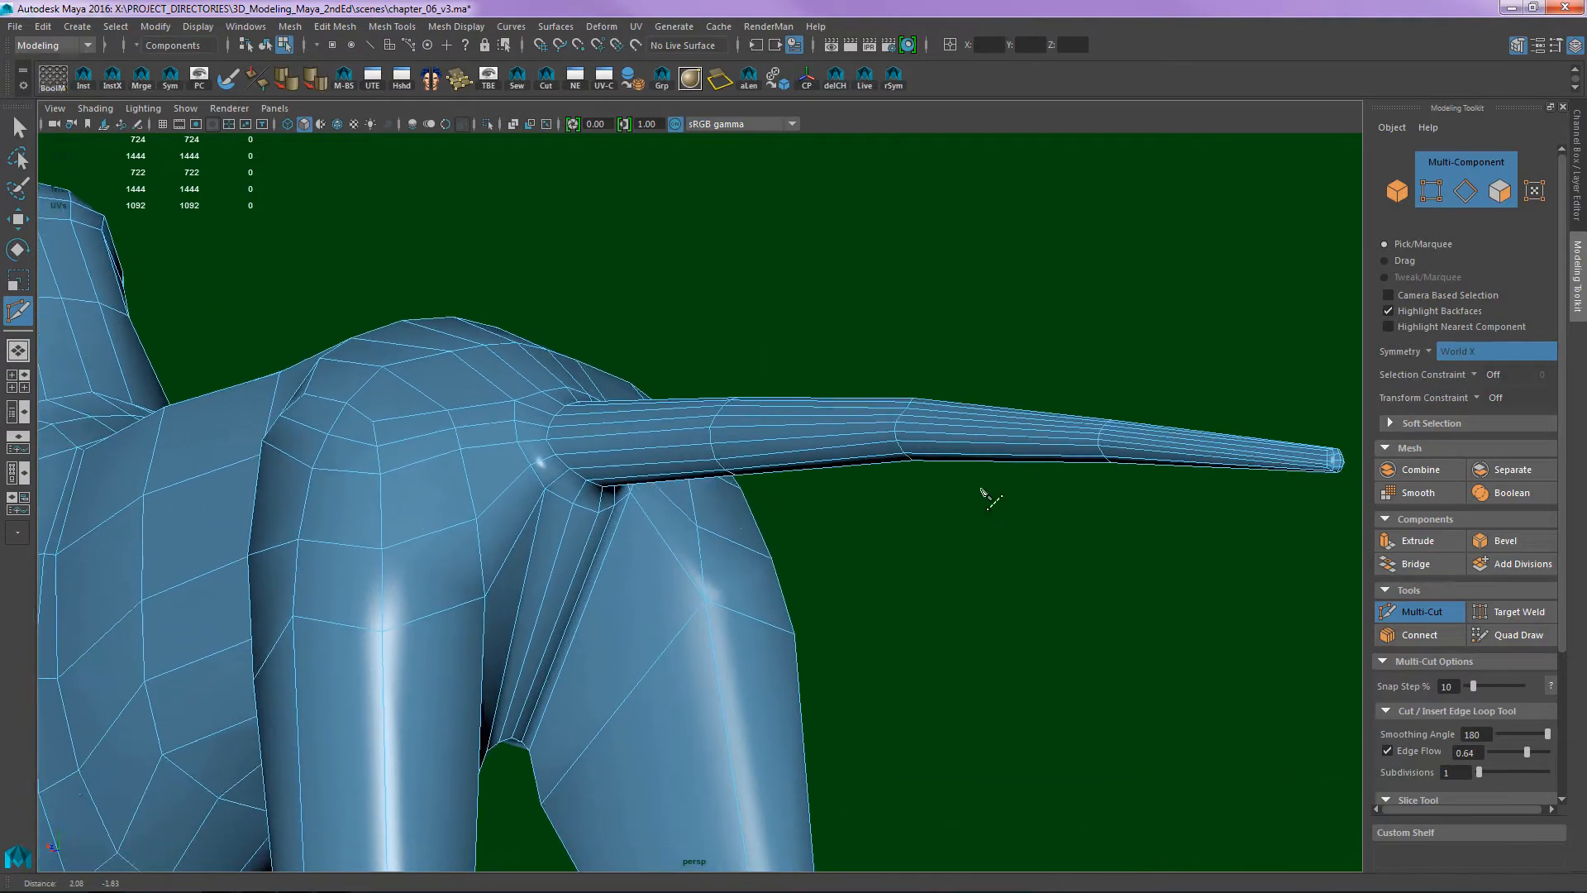
- Examine the edge flow from the tail along the body and shoulder to the side of the head
alt+drag(989, 497, 915, 531)
alt+drag(1252, 492, 1232, 464)
alt+right_drag(1232, 464, 496, 537)
alt+middle_drag(124, 578, 1122, 578)
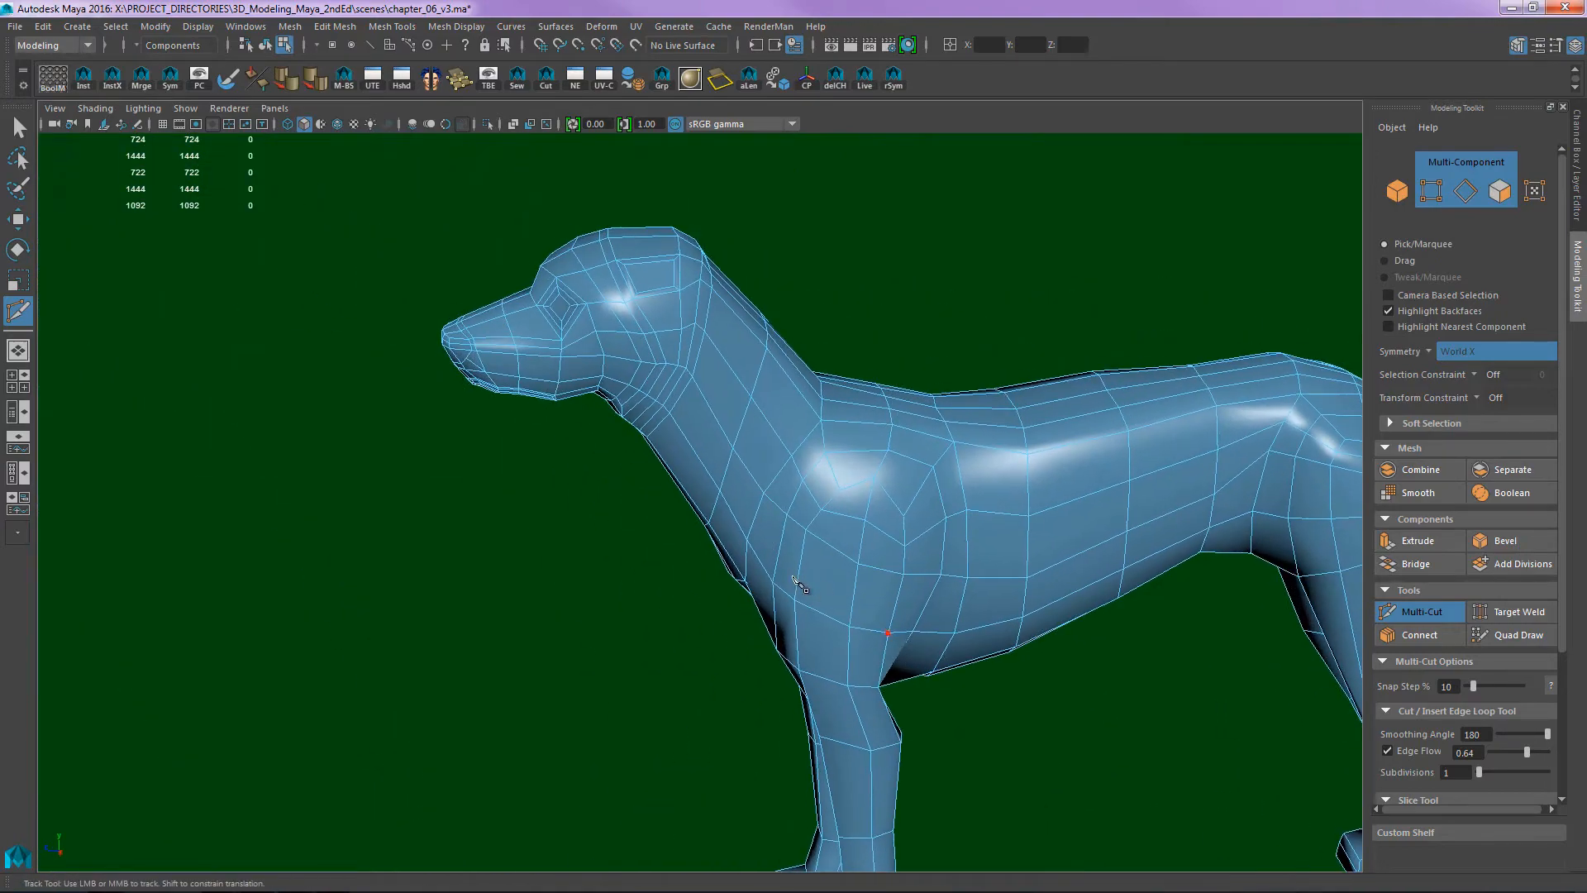
alt+drag(797, 558, 822, 527)
alt+middle_drag(821, 527, 990, 607)
alt+right_drag(987, 593, 1272, 449)
alt+middle_drag(1065, 452, 893, 457)
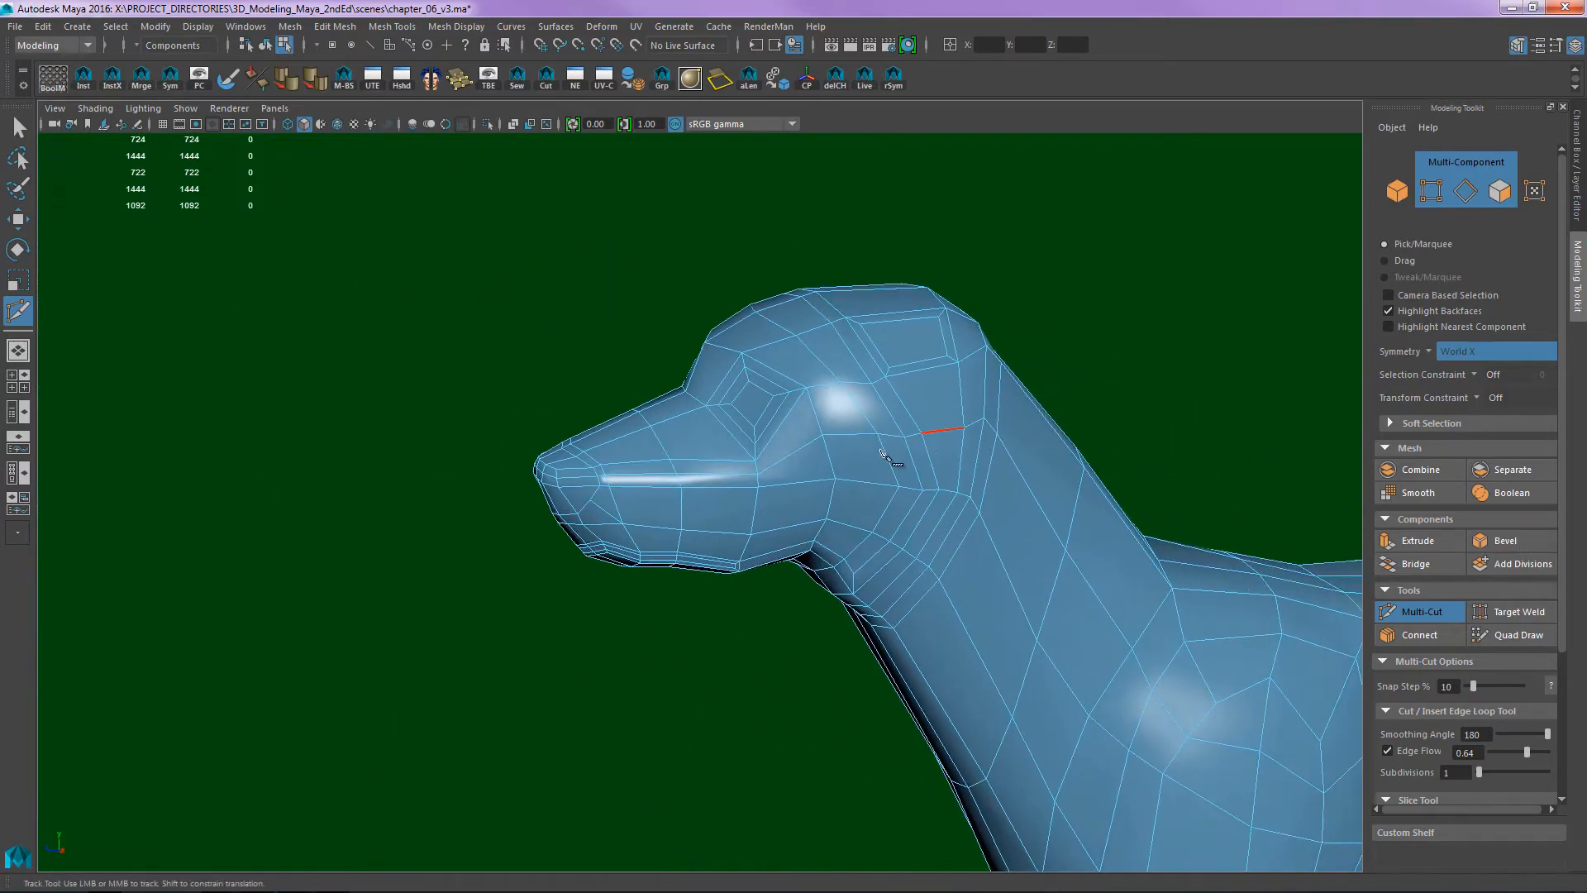
alt+right_drag(895, 458, 981, 471)
alt+drag(981, 471, 907, 446)
alt+middle_drag(906, 447, 876, 480)
alt+drag(869, 489, 835, 487)
alt+right_drag(852, 479, 901, 418)
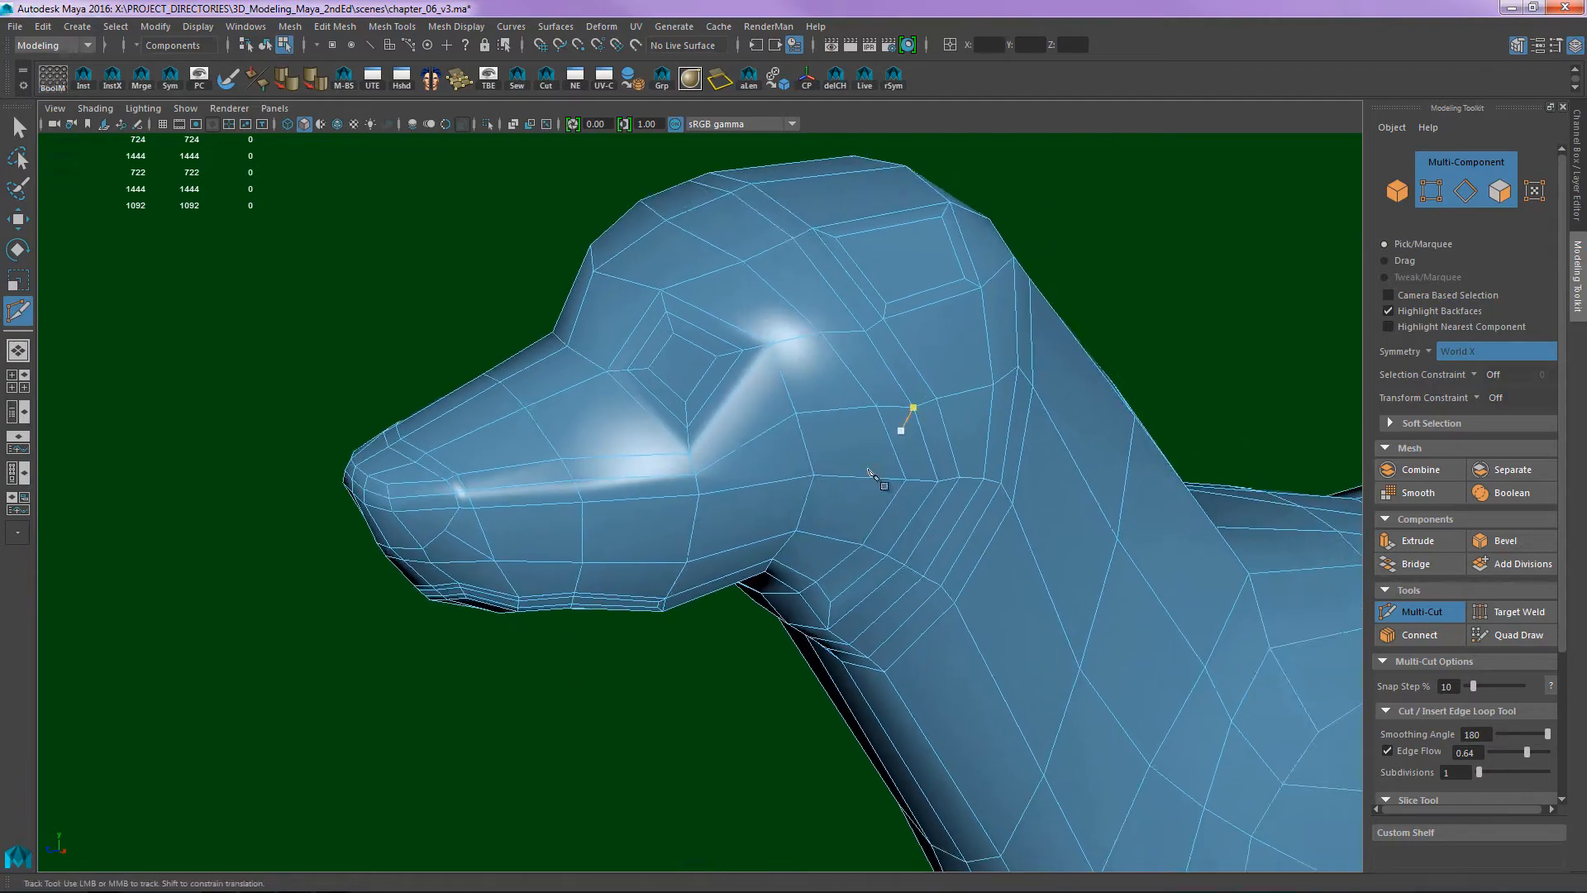
- Insert an edge loop across the eye socket and around the muzzle and jaw with Multi-Cut and Edge Flow at 0.64
alt+drag(901, 417, 761, 518)
alt+right_drag(761, 517, 684, 457)
alt+drag(684, 457, 977, 484)
alt+right_drag(728, 411, 1003, 352)
ctrl+click(720, 329)
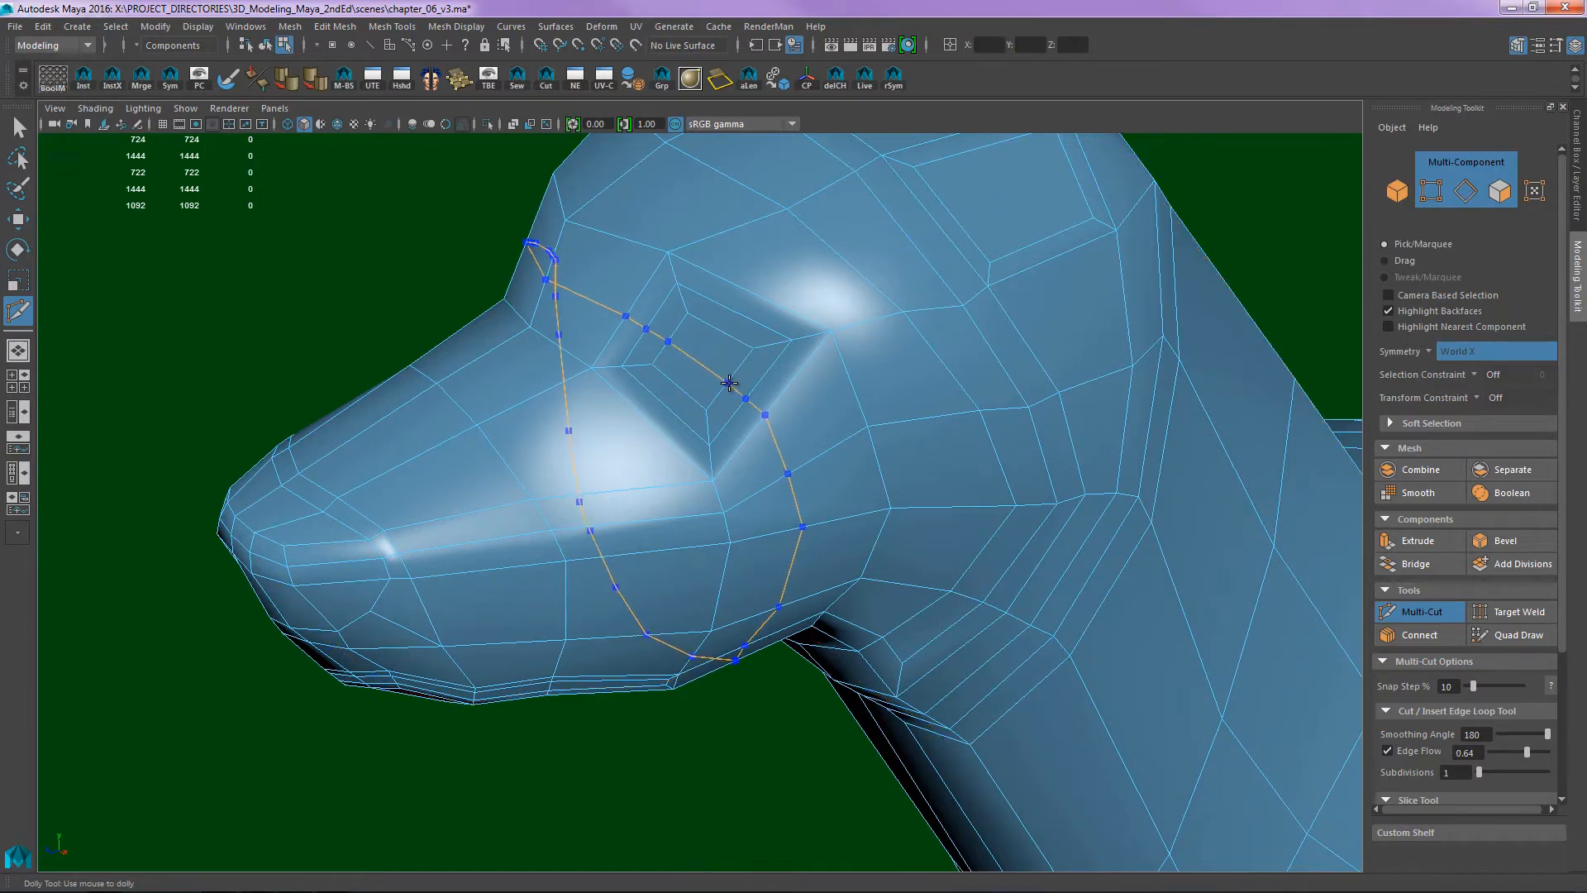
ctrl+click(733, 381)
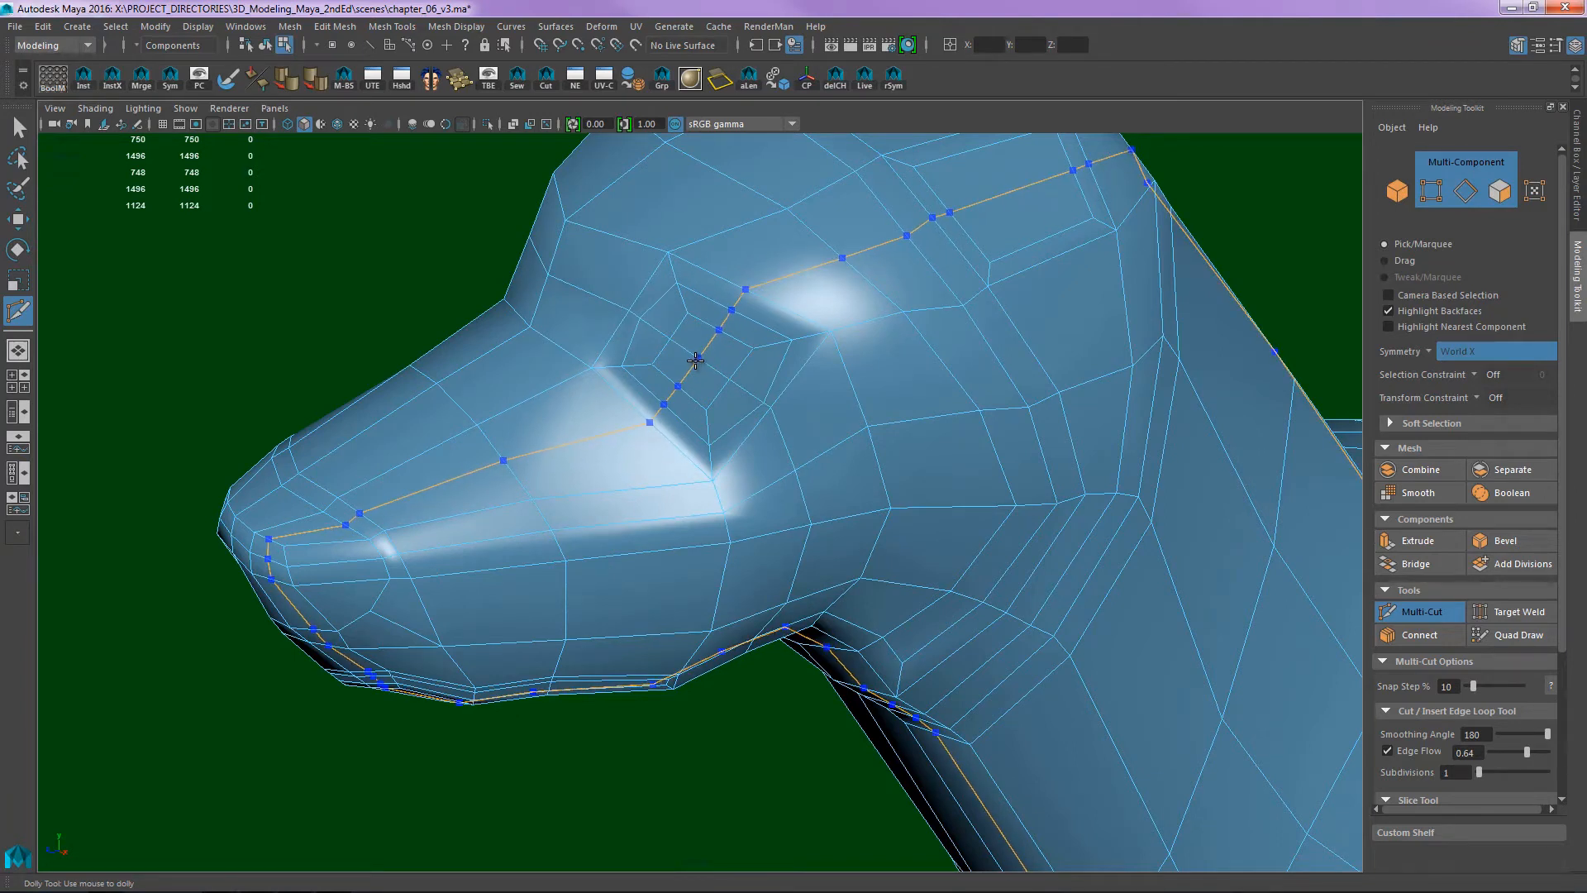
- Select the mirrored faces down the middle of the forehead and along the bridge of the muzzle
alt+right_drag(1091, 369, 536, 344)
alt+drag(716, 309, 729, 422)
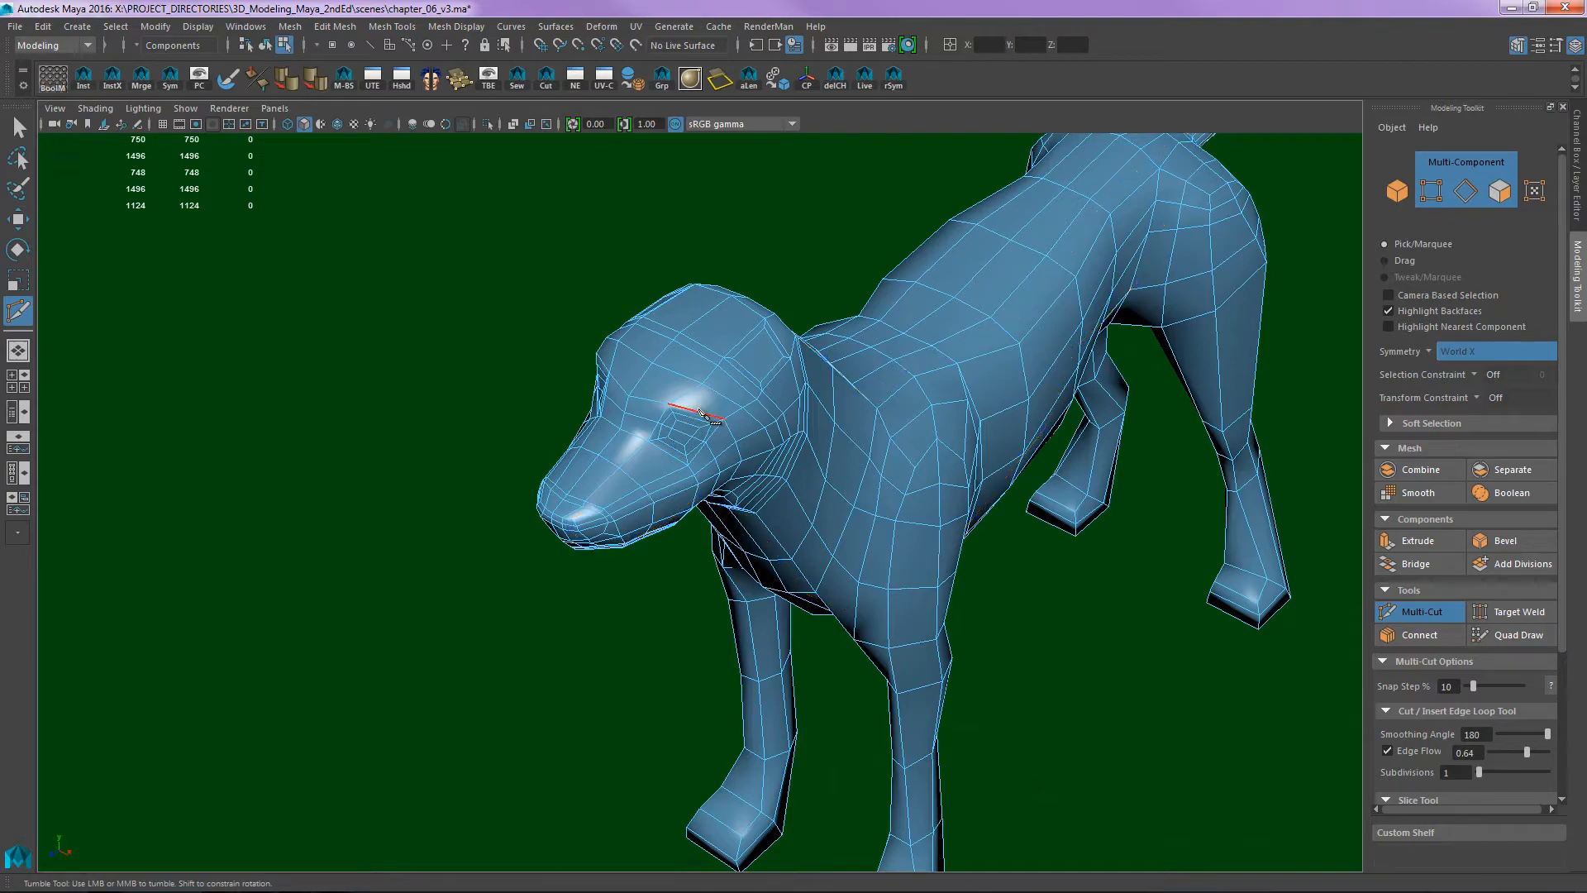
alt+drag(878, 416, 954, 382)
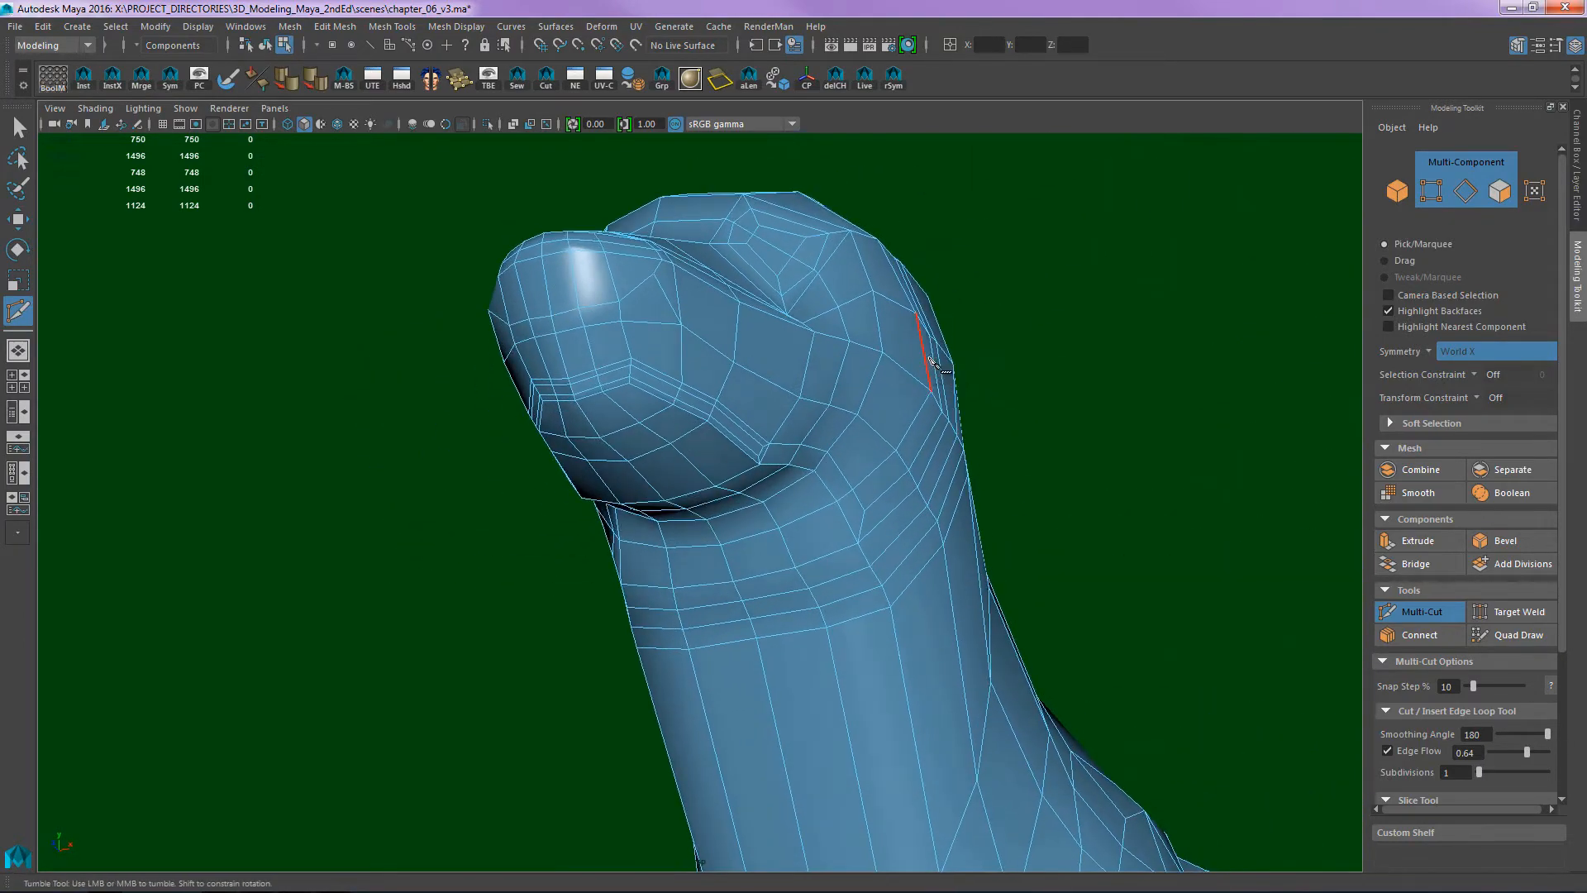
alt+drag(857, 410, 727, 340)
key(w)
key(F11)
alt+middle_drag(727, 340, 722, 419)
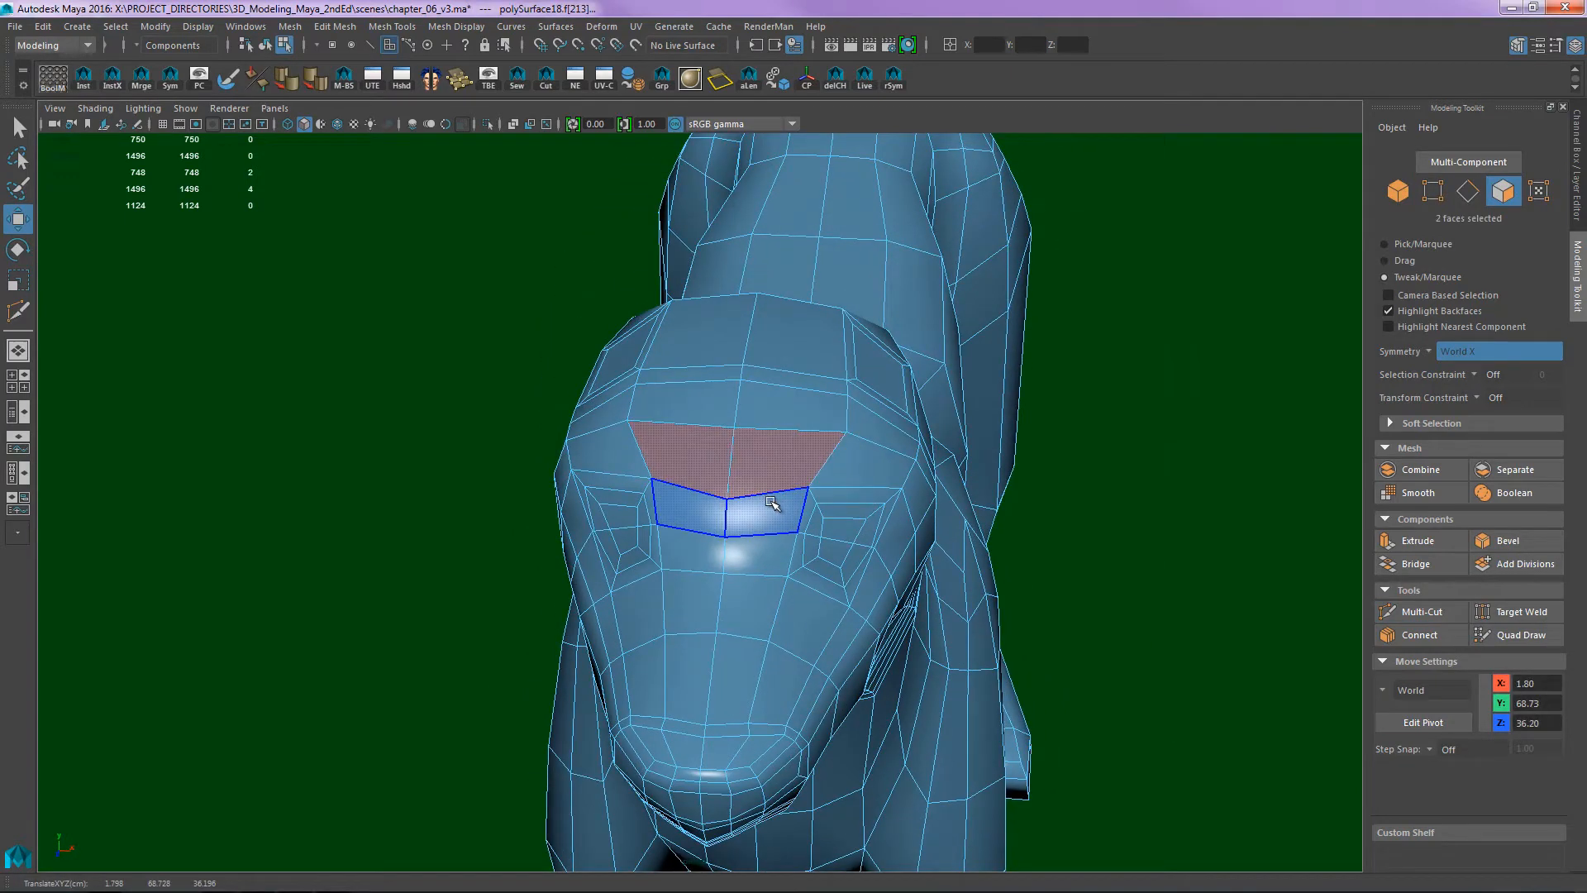
key(q)
shift+click(769, 506)
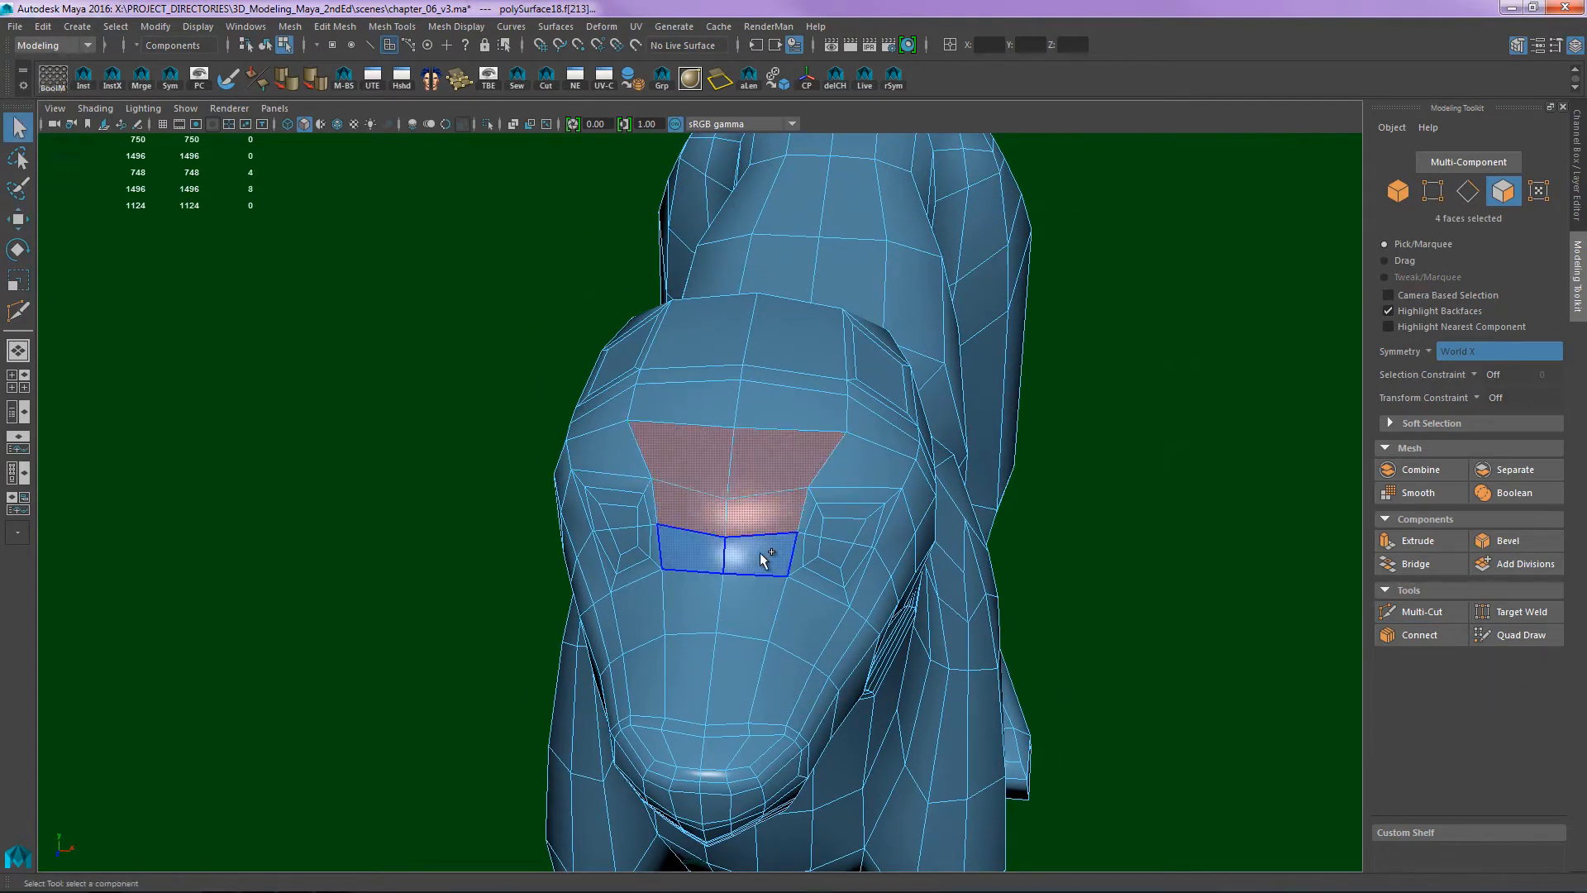
shift+click(760, 554)
shift+click(751, 600)
shift+click(745, 671)
shift+click(781, 680)
shift+click(810, 629)
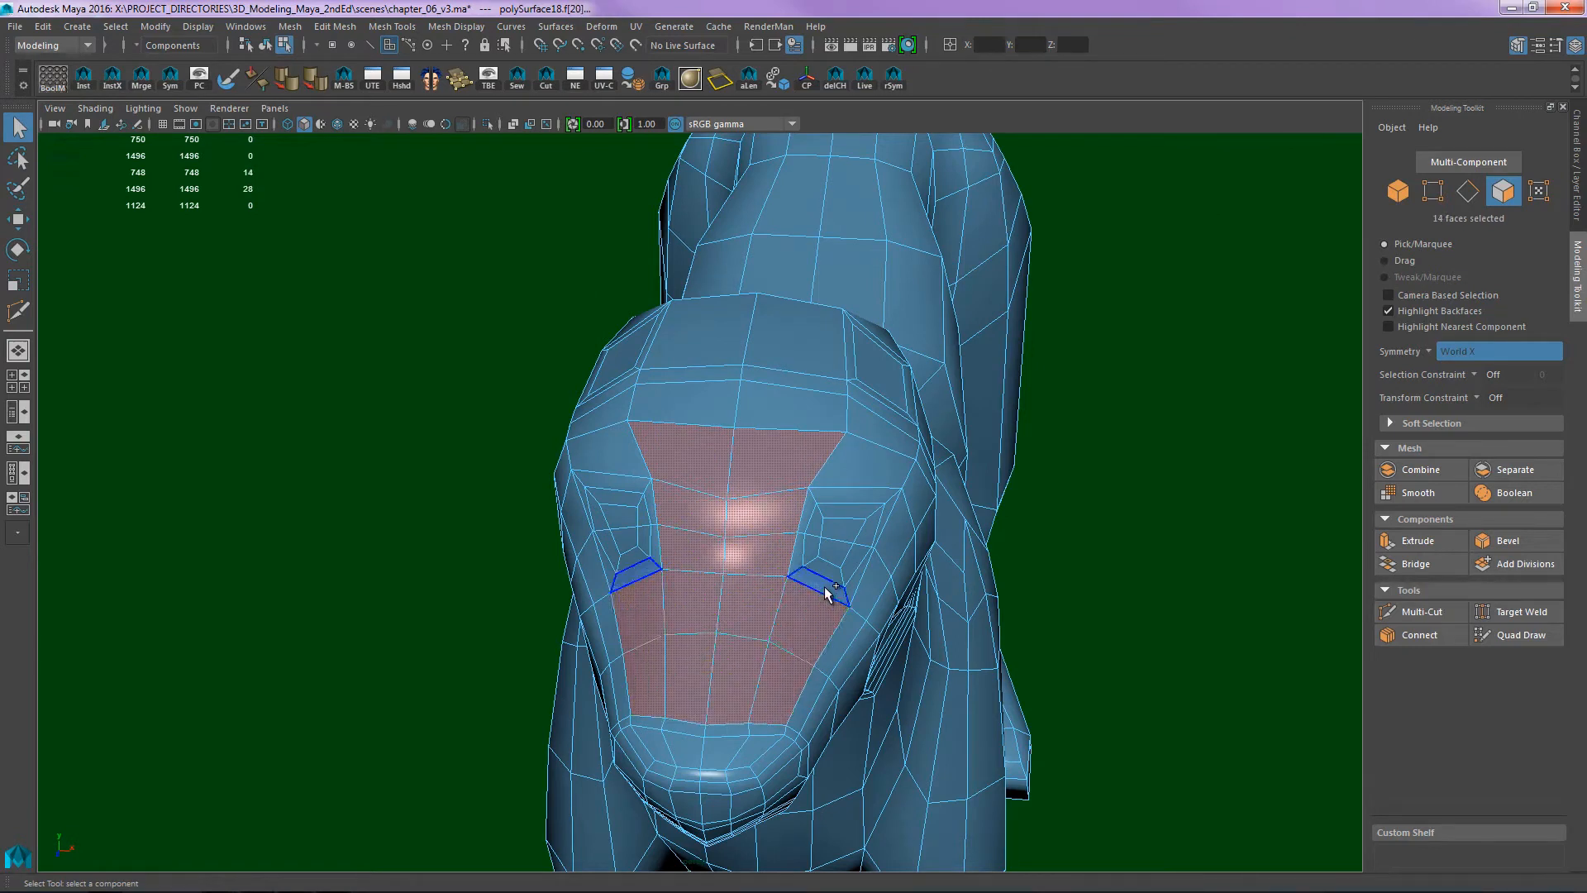
- Add the faces inside both eye sockets to the face selection
shift+click(824, 587)
shift+click(798, 556)
shift+click(807, 511)
shift+click(815, 522)
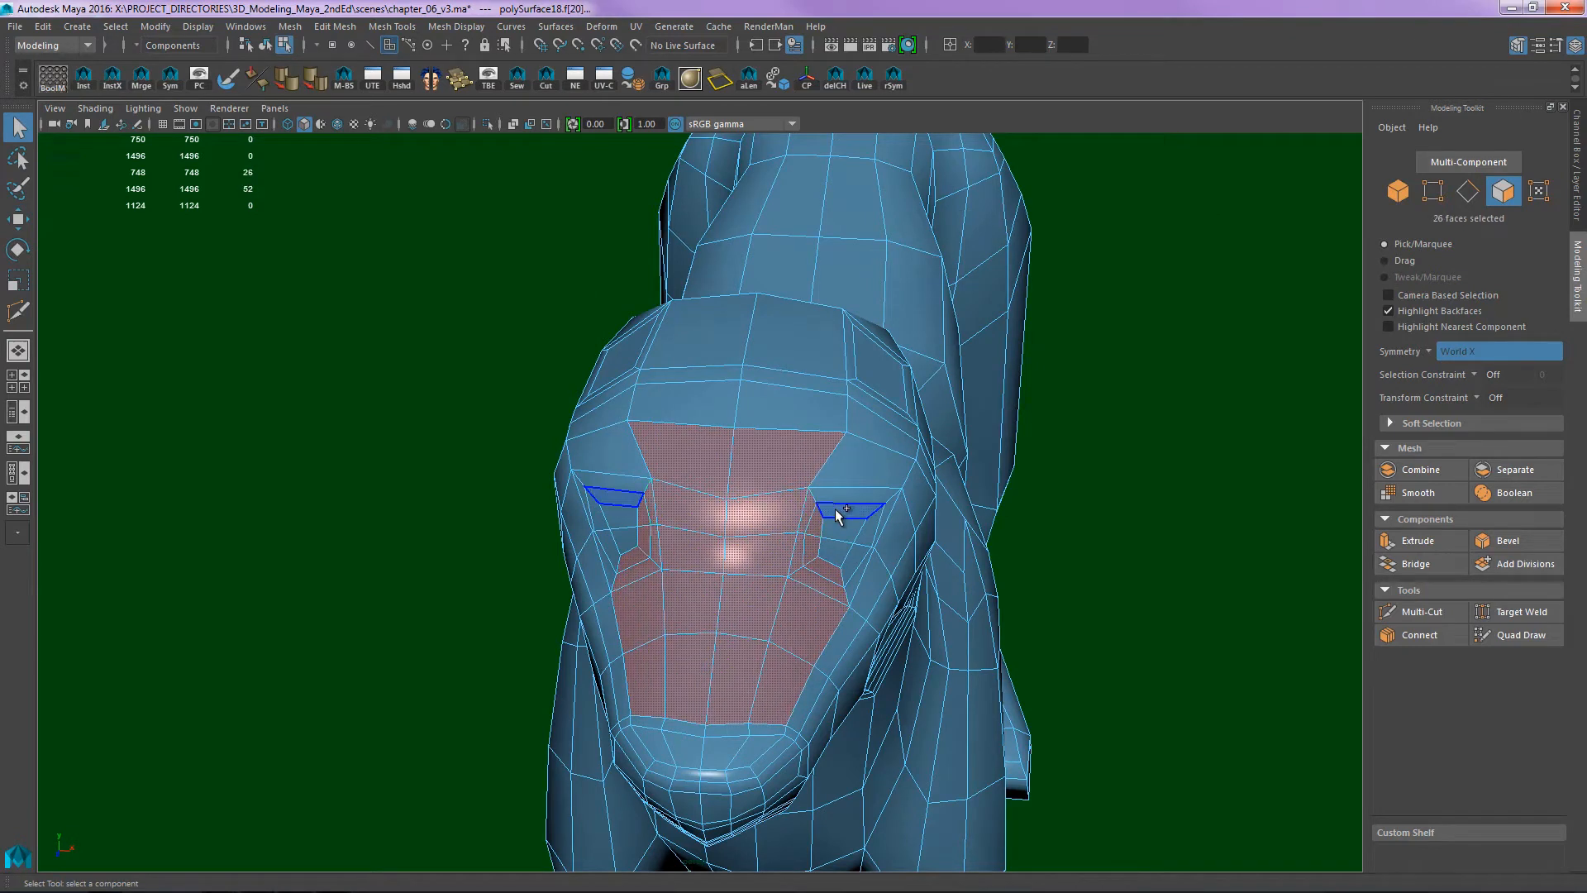
shift+click(836, 510)
shift+click(848, 496)
shift+click(839, 529)
shift+click(833, 550)
- Extend the face selection over both brows and the top of the skull
shift+click(862, 465)
shift+click(878, 427)
shift+click(879, 406)
shift+click(826, 405)
shift+click(826, 384)
shift+click(829, 355)
- Add the ear patch faces and their surrounding border faces to the selection
alt+drag(832, 361, 771, 473)
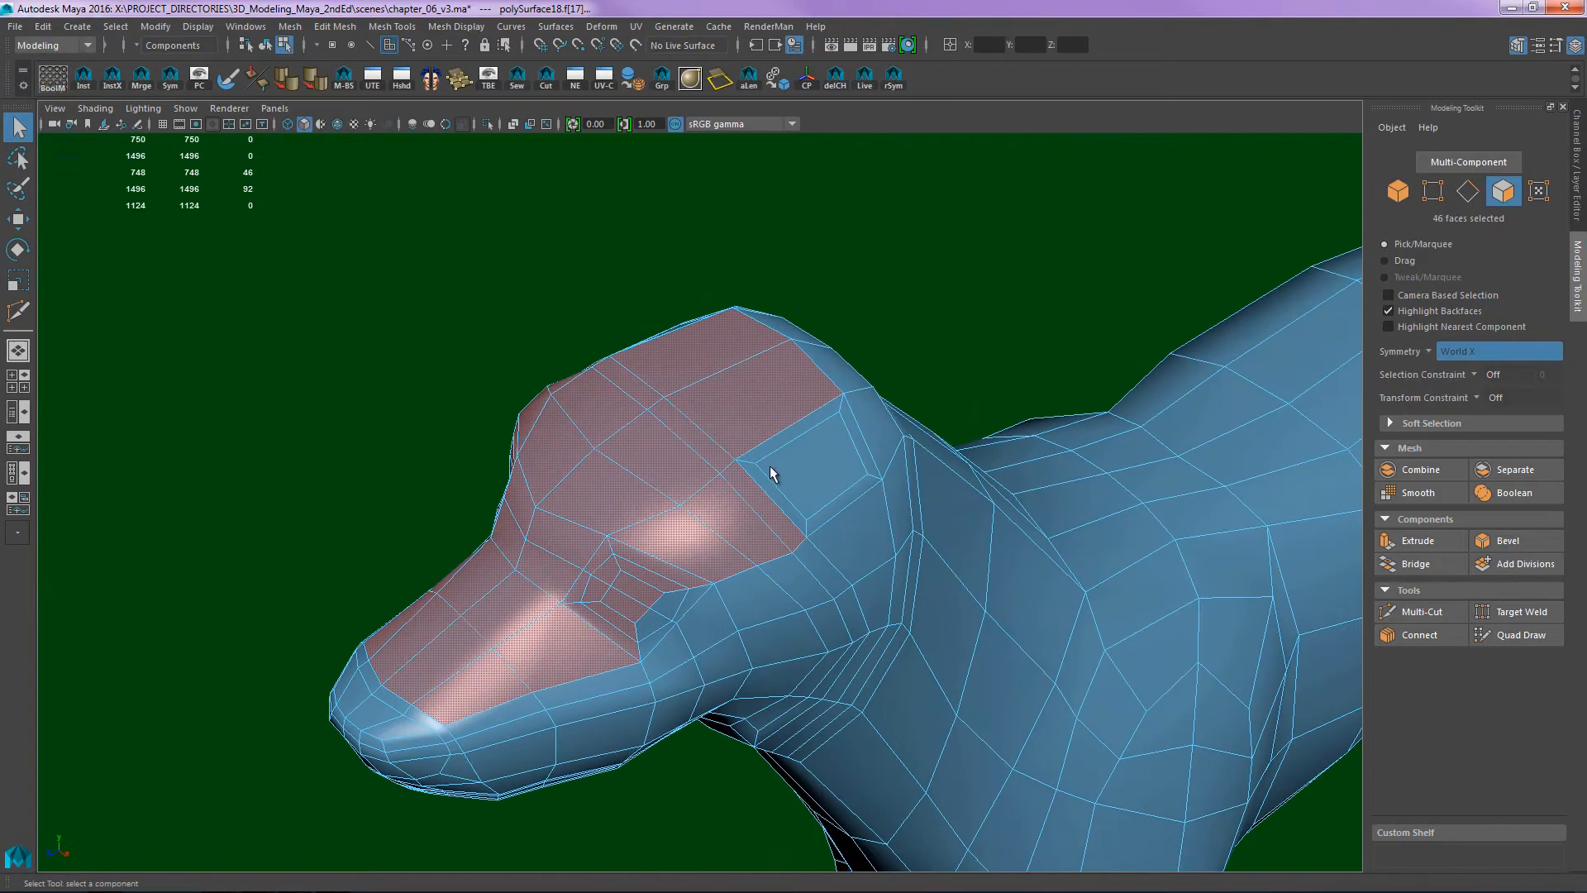
shift+click(765, 476)
shift+click(783, 438)
shift+click(798, 459)
shift+click(834, 506)
shift+click(864, 454)
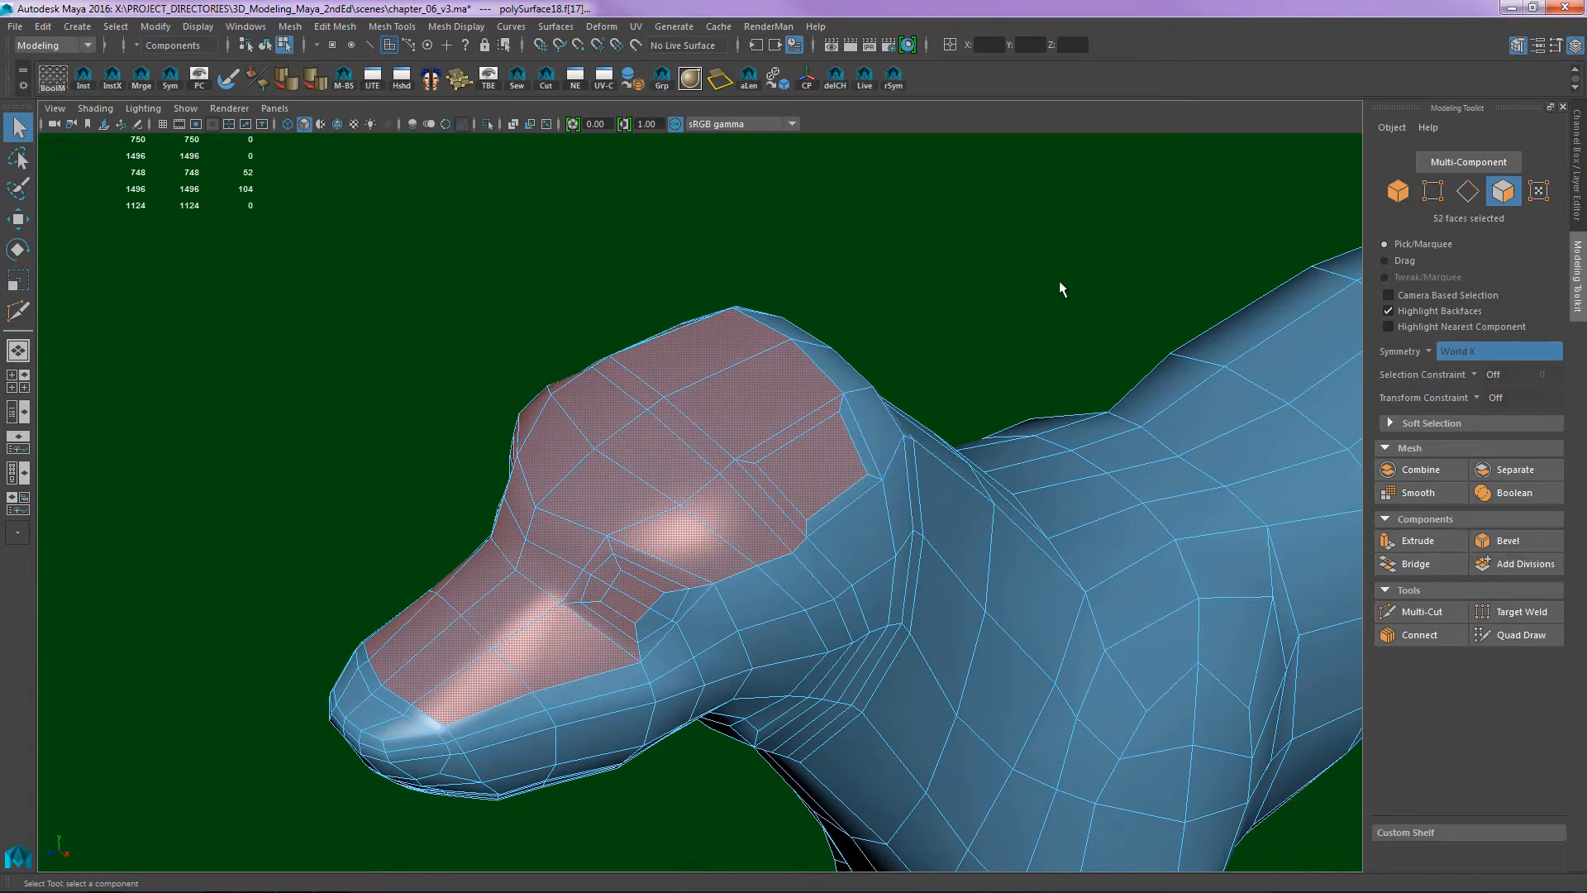
- Add the narrow row of faces across the front of the muzzle bridge to the selection
alt+drag(1060, 286, 845, 350)
shift+click(727, 577)
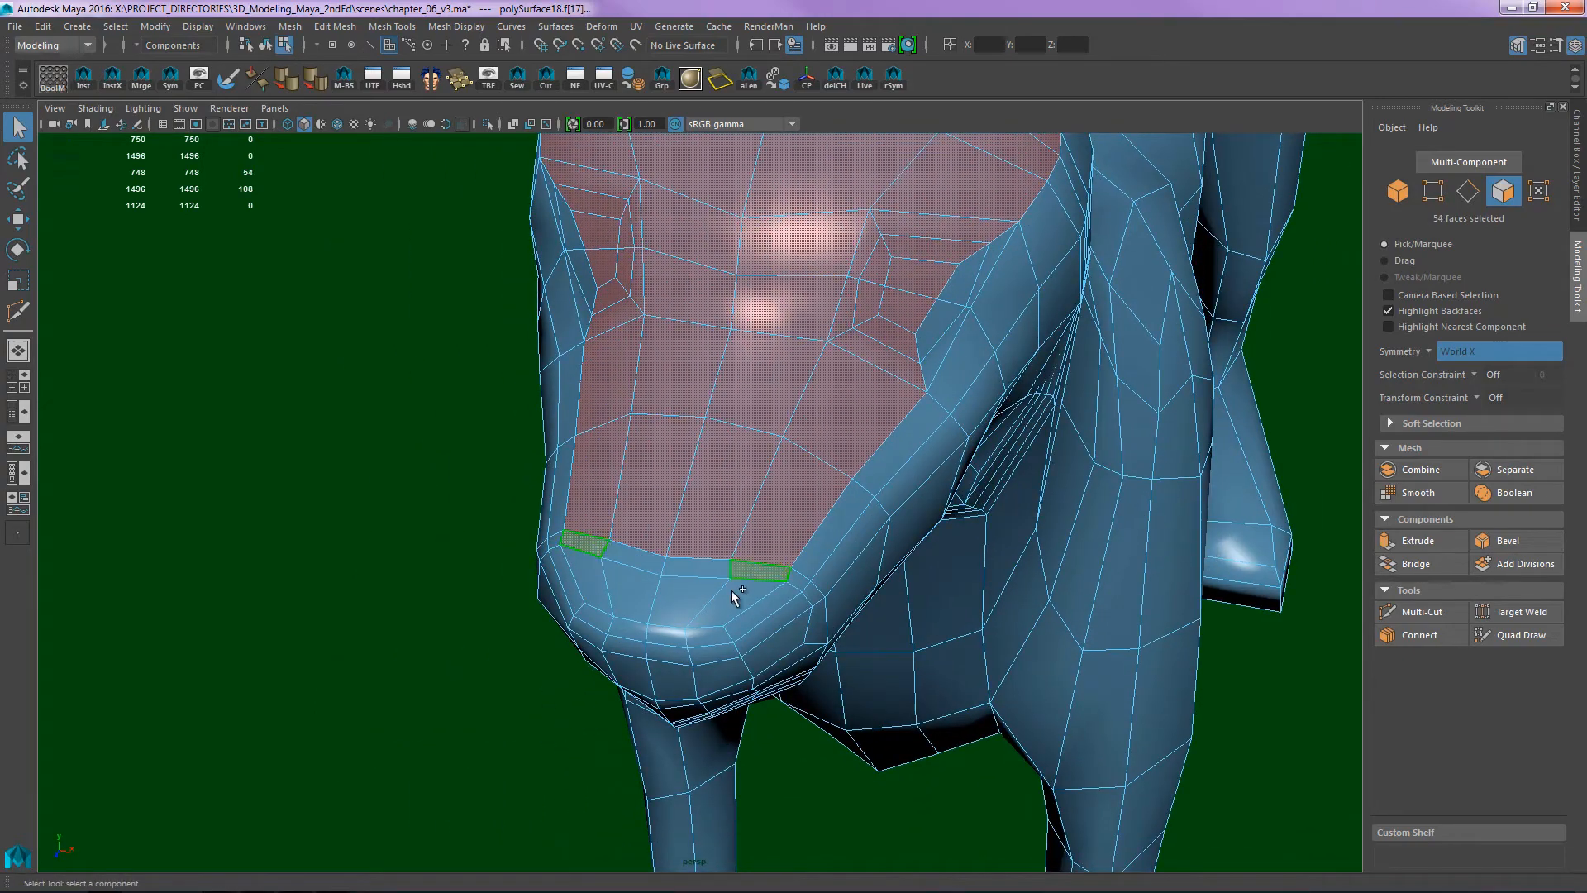
shift+double_click(744, 565)
- Extrude the selected upper head faces with an offset of 0.47
alt+drag(747, 561, 823, 402)
alt+right_drag(823, 402, 1024, 357)
alt+middle_drag(1024, 357, 1043, 430)
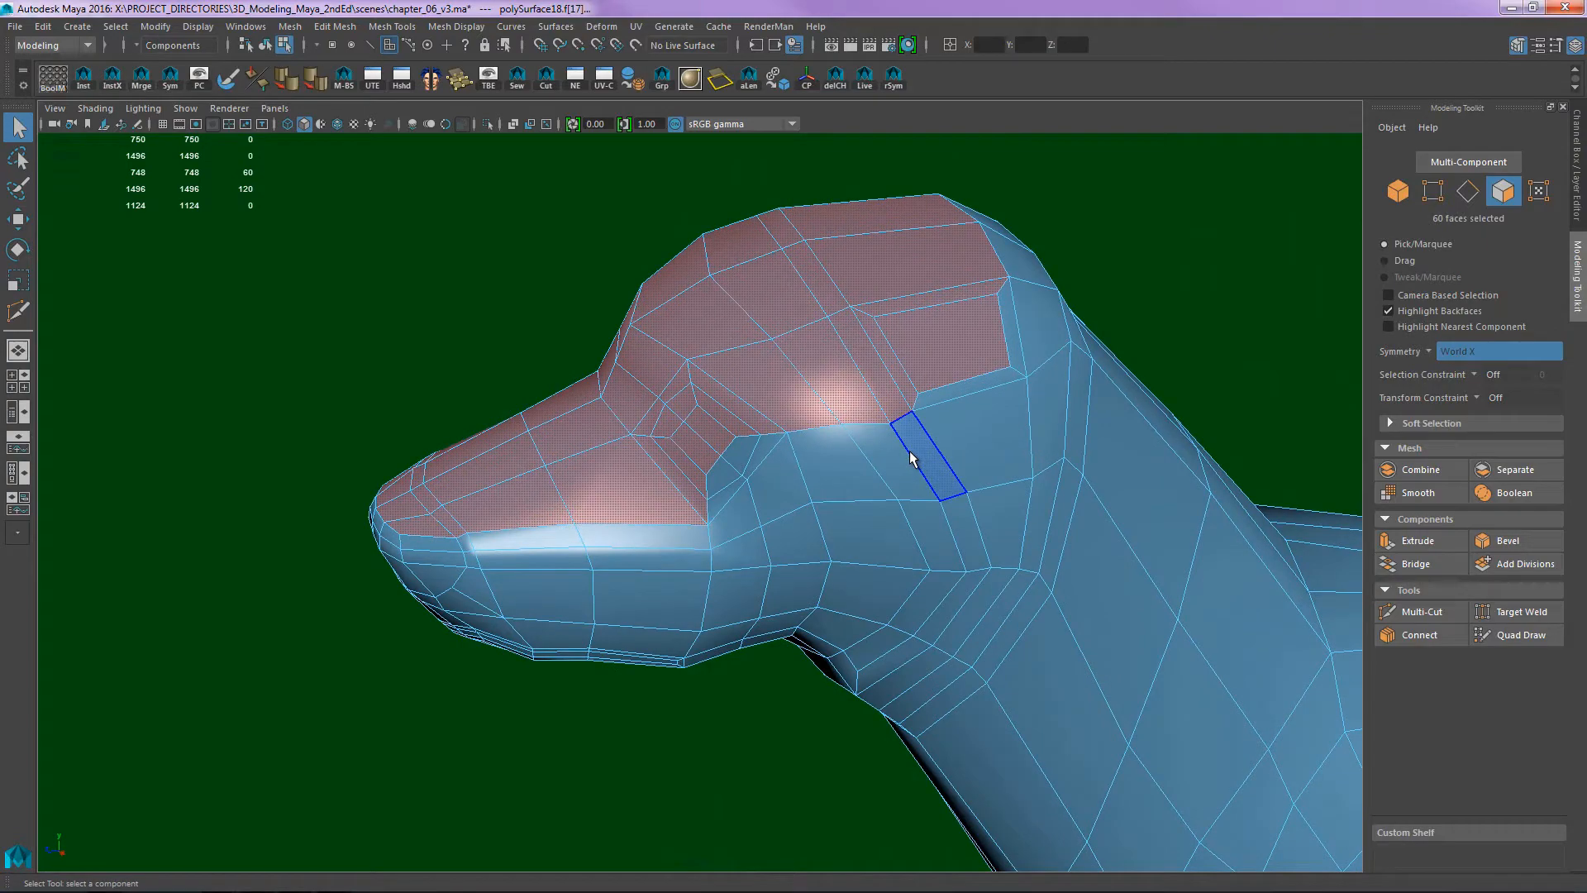
mouse_move(982, 451)
alt+mouse_down()
mouse_move(1052, 450)
mouse_move(1060, 418)
mouse_move(956, 446)
alt+mouse_up()
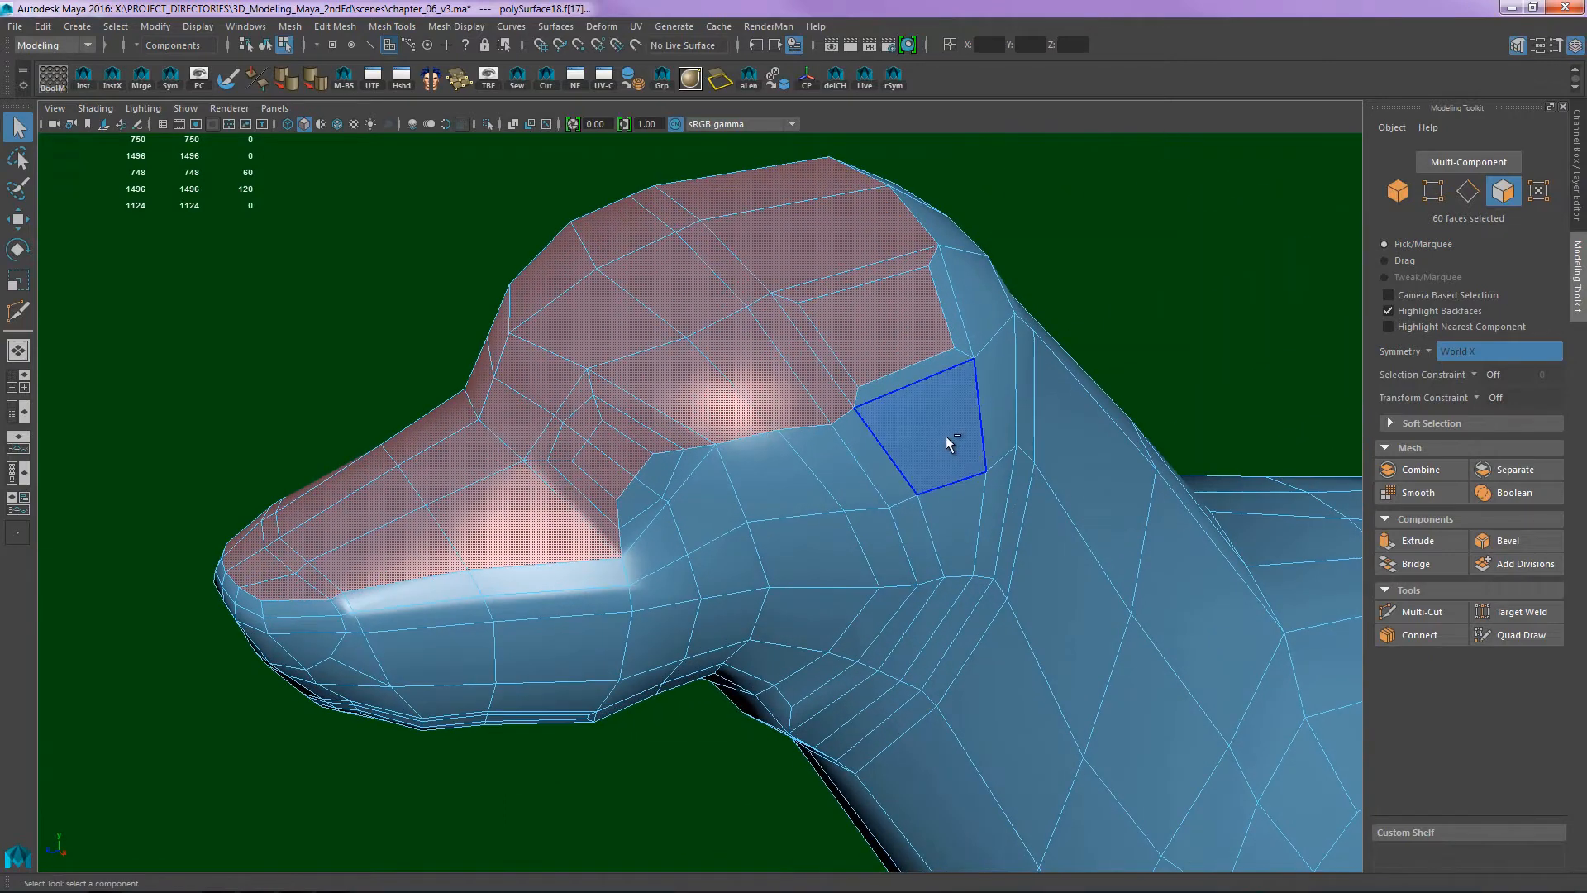
key(ctrl+e)
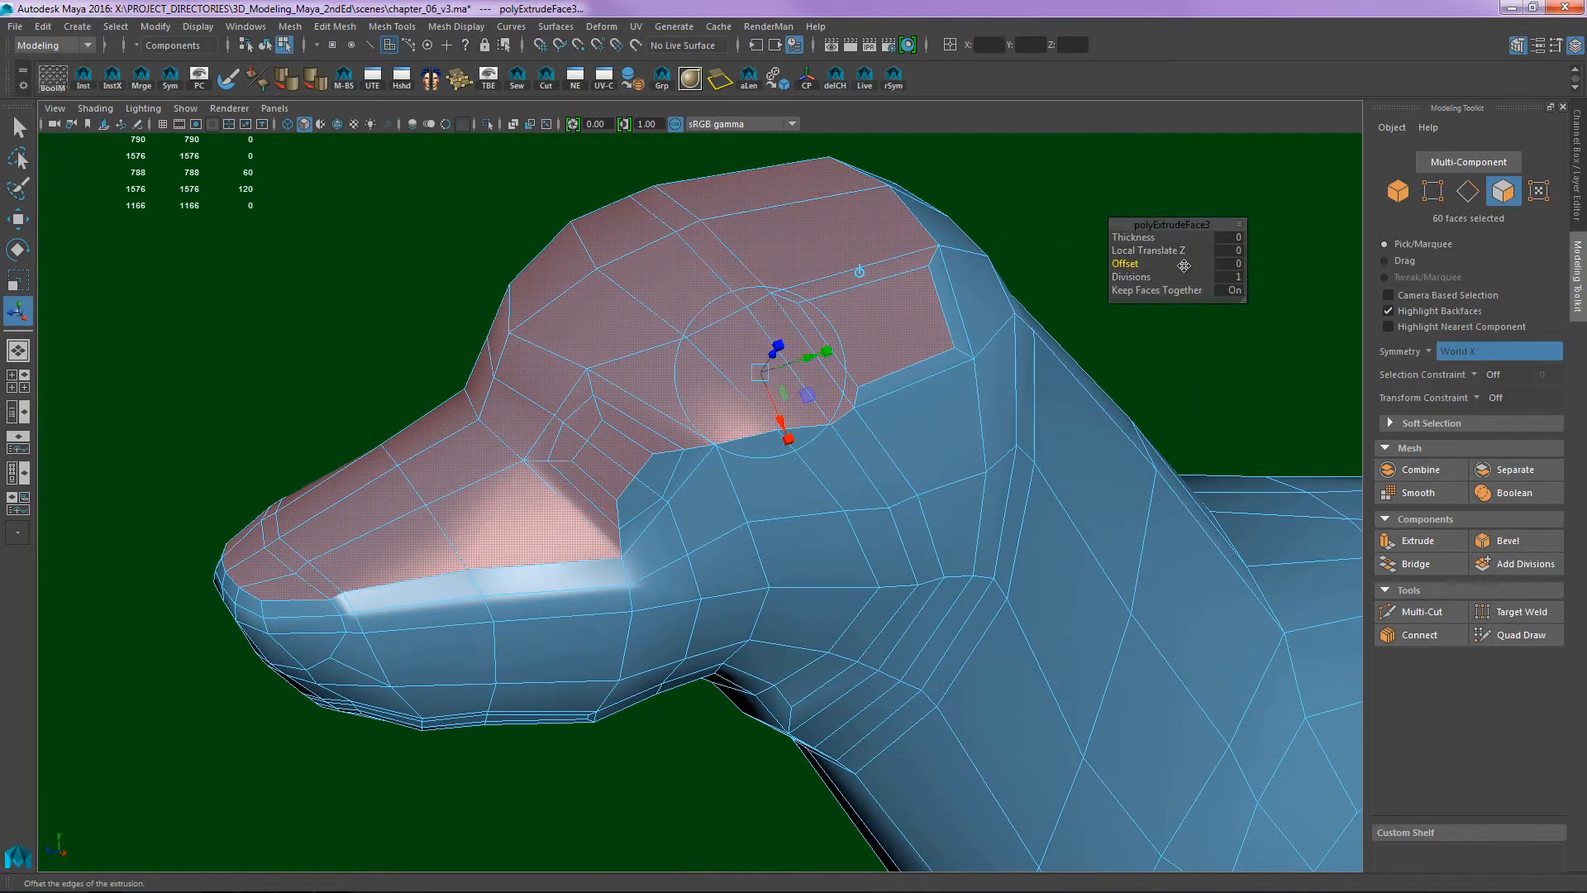
drag(1139, 263, 1170, 253)
- Check the inset face ring around the eyes, ears, skull and muzzle from the side, top and front
alt+middle_drag(678, 533, 711, 467)
alt+drag(711, 467, 917, 329)
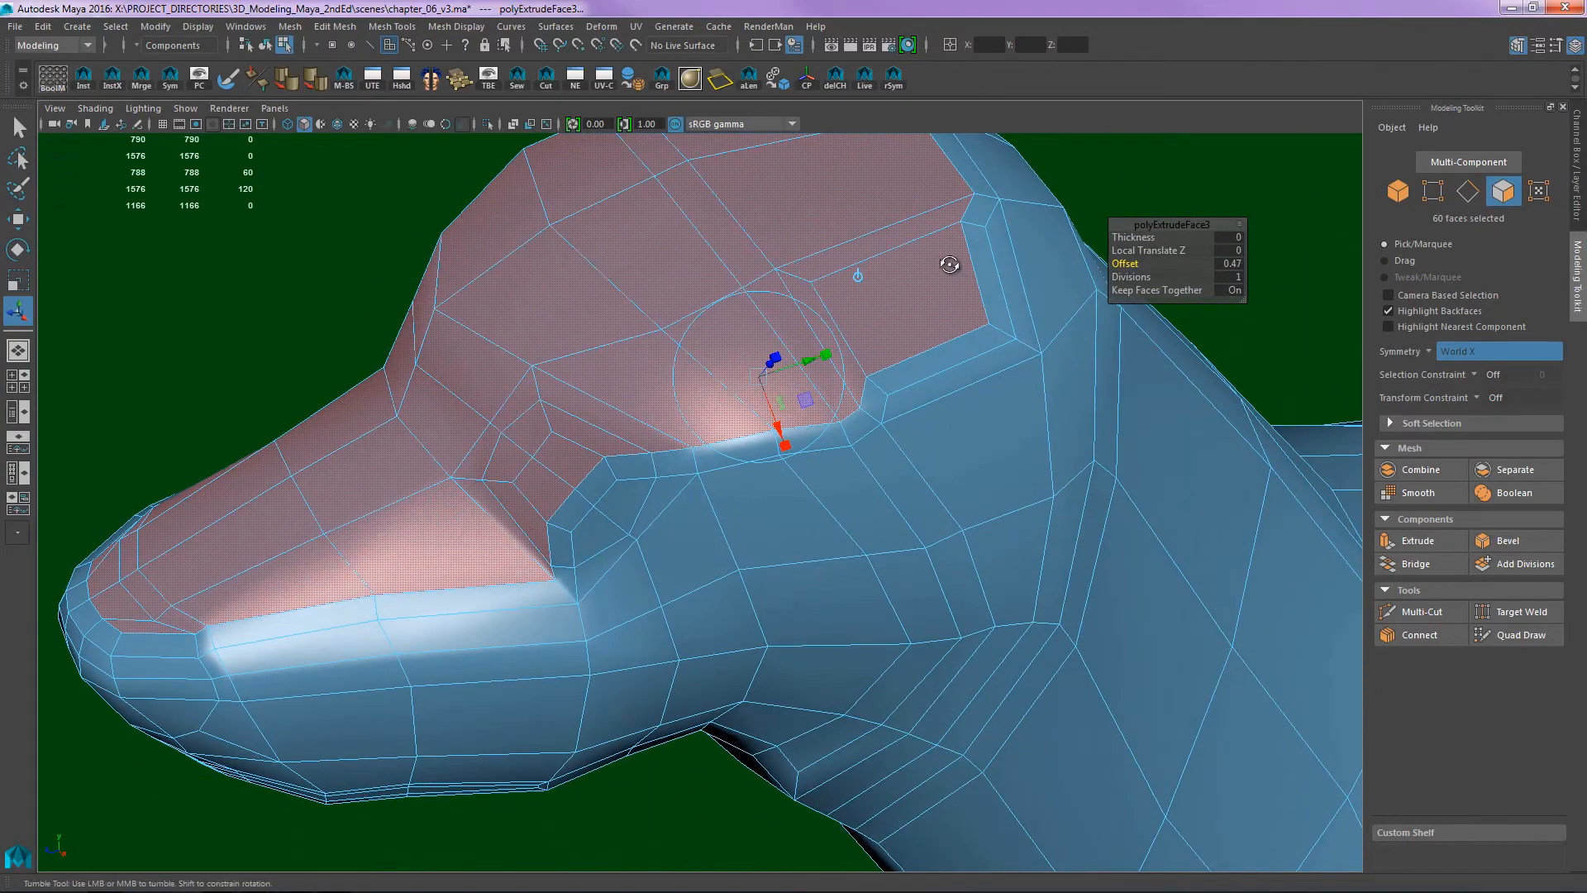
alt+drag(957, 268, 699, 329)
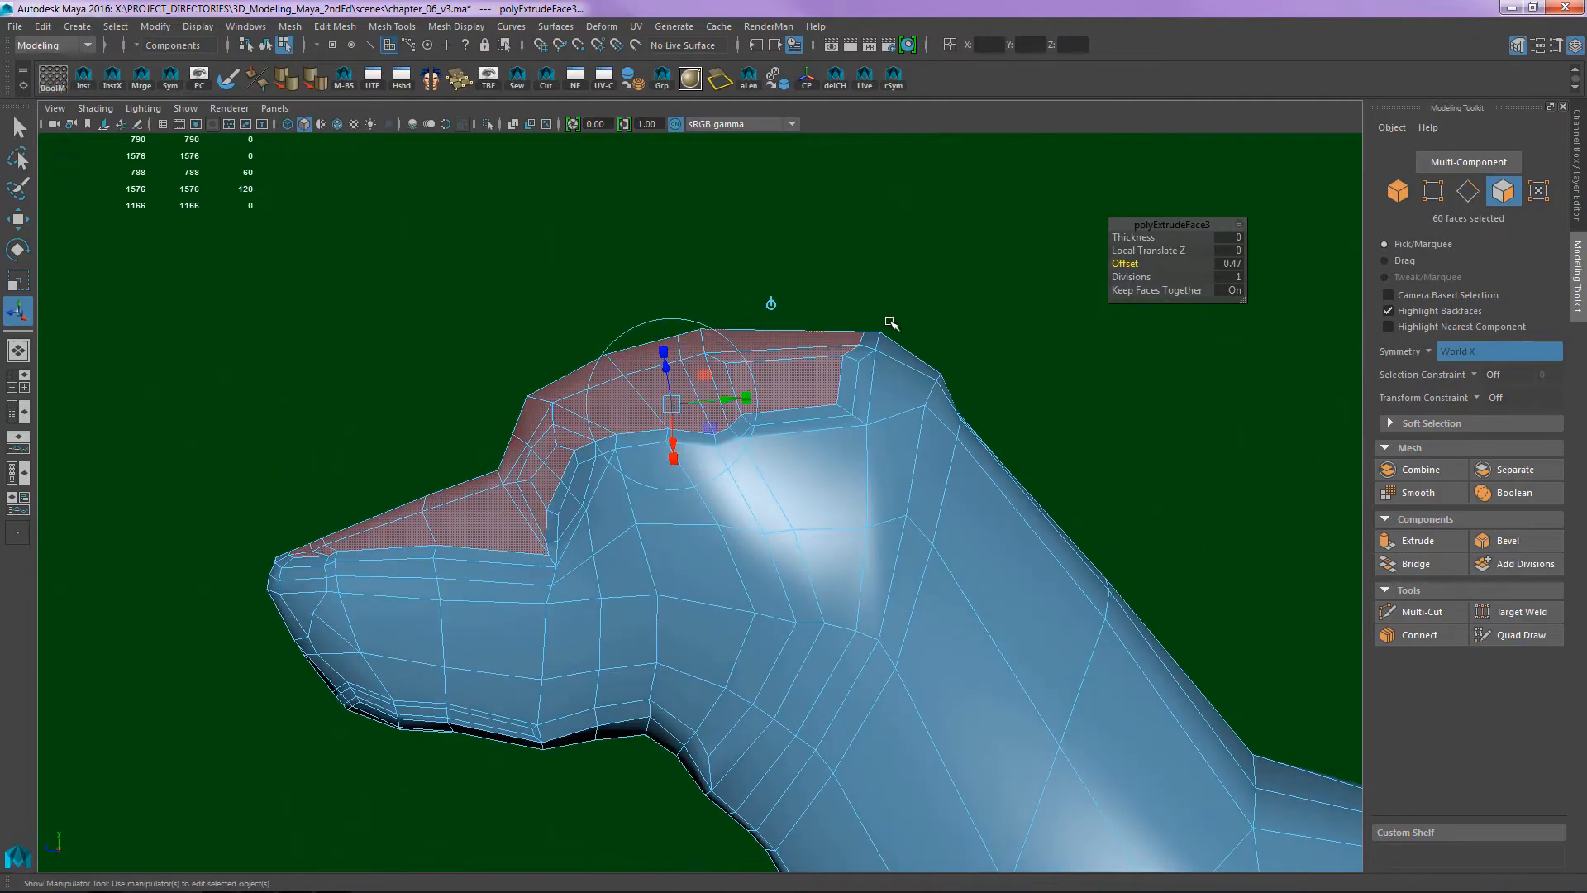
alt+drag(822, 322, 825, 513)
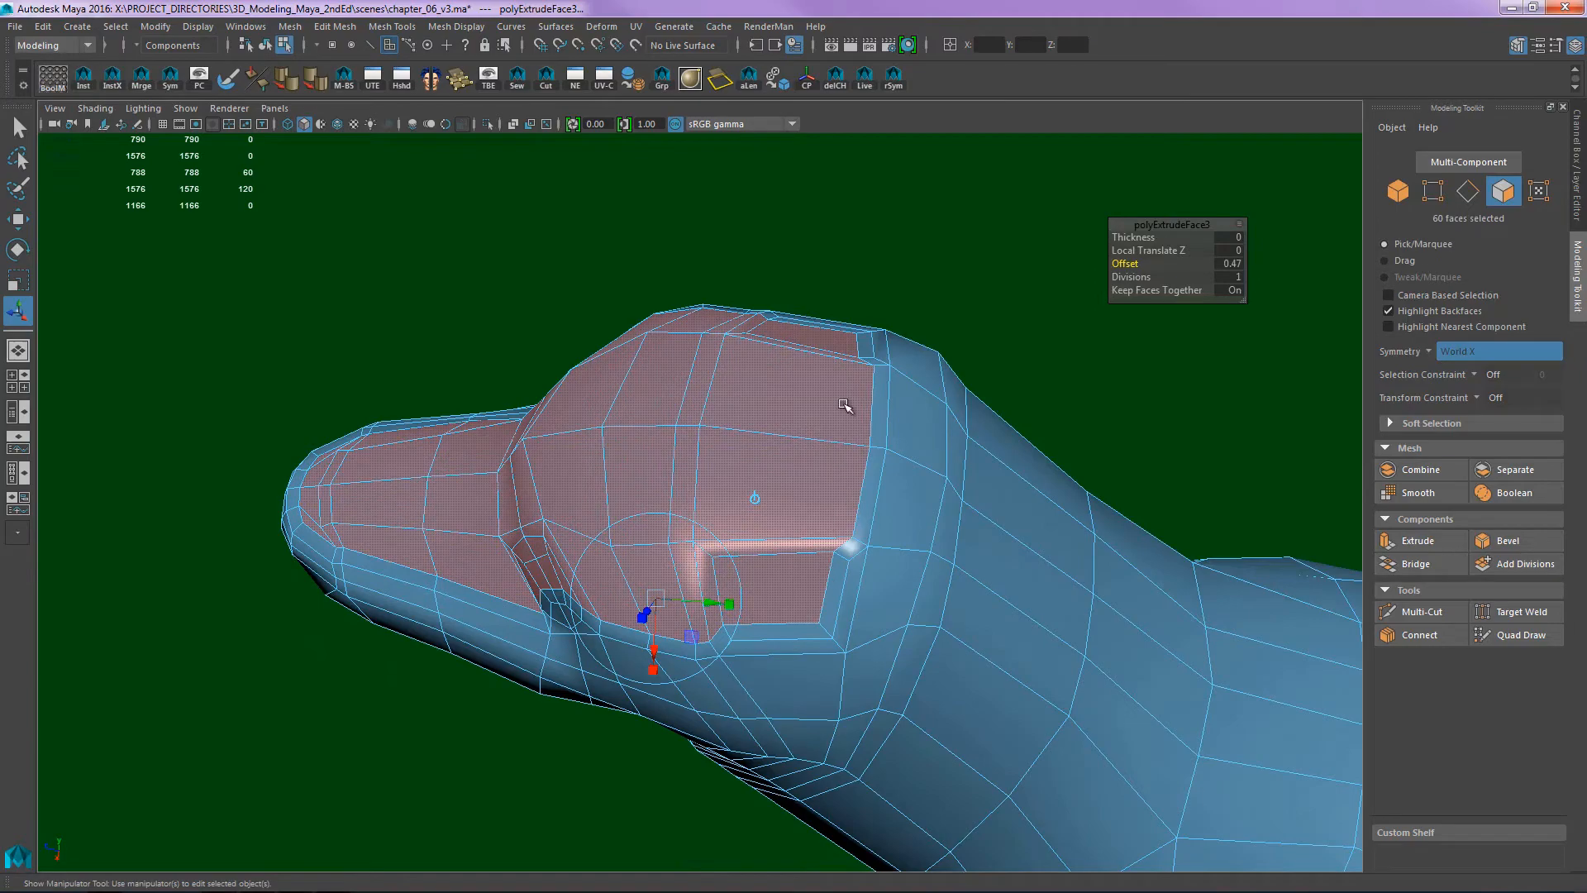
alt+drag(844, 405, 602, 524)
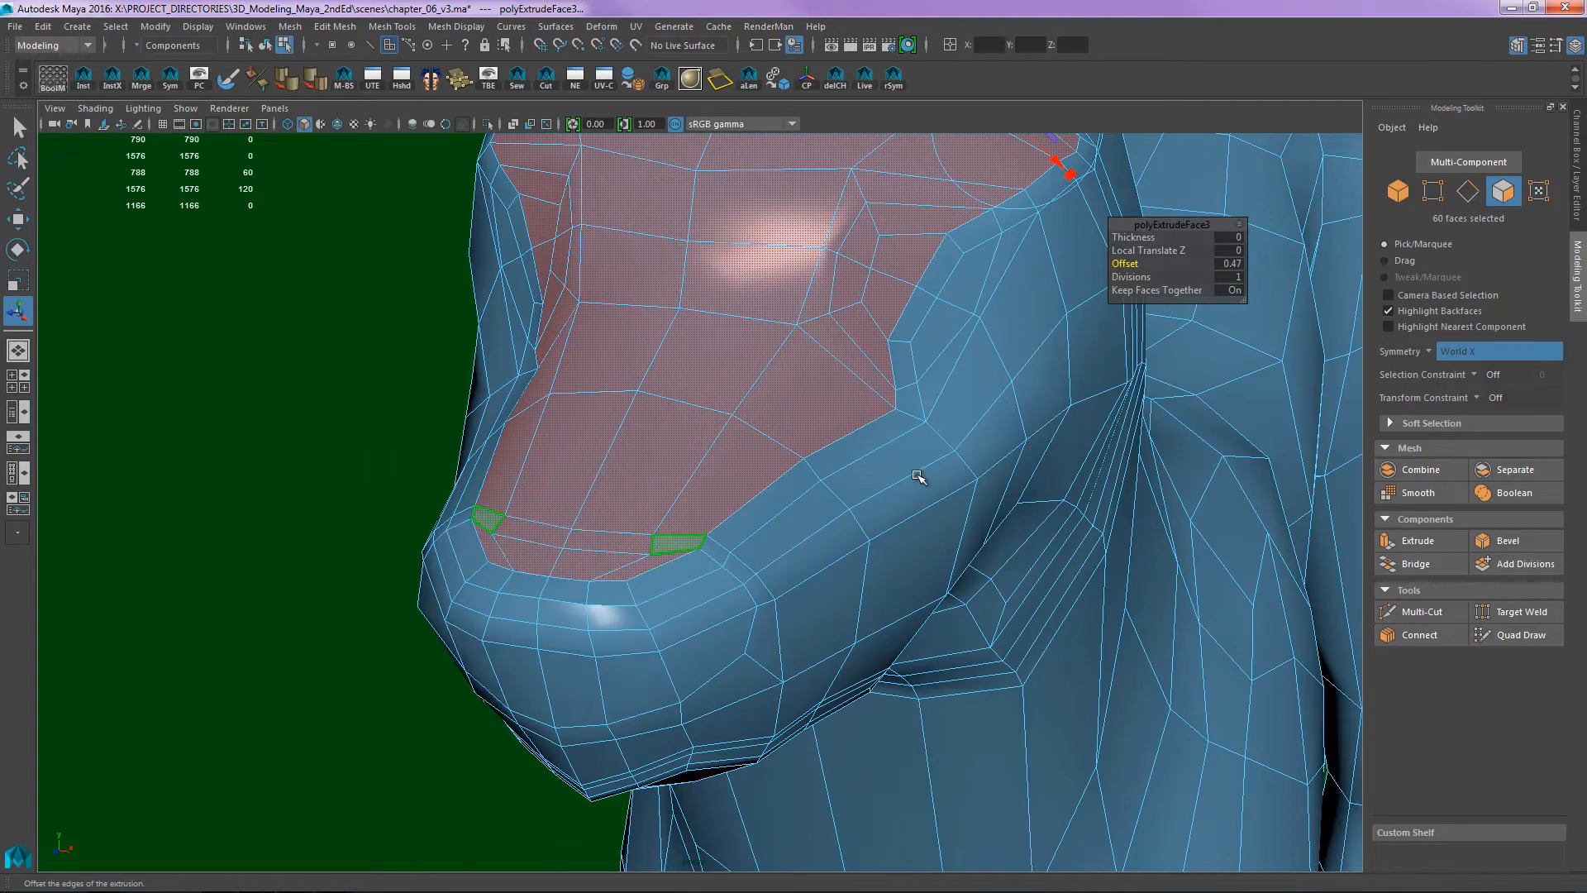
alt+drag(914, 471, 790, 425)
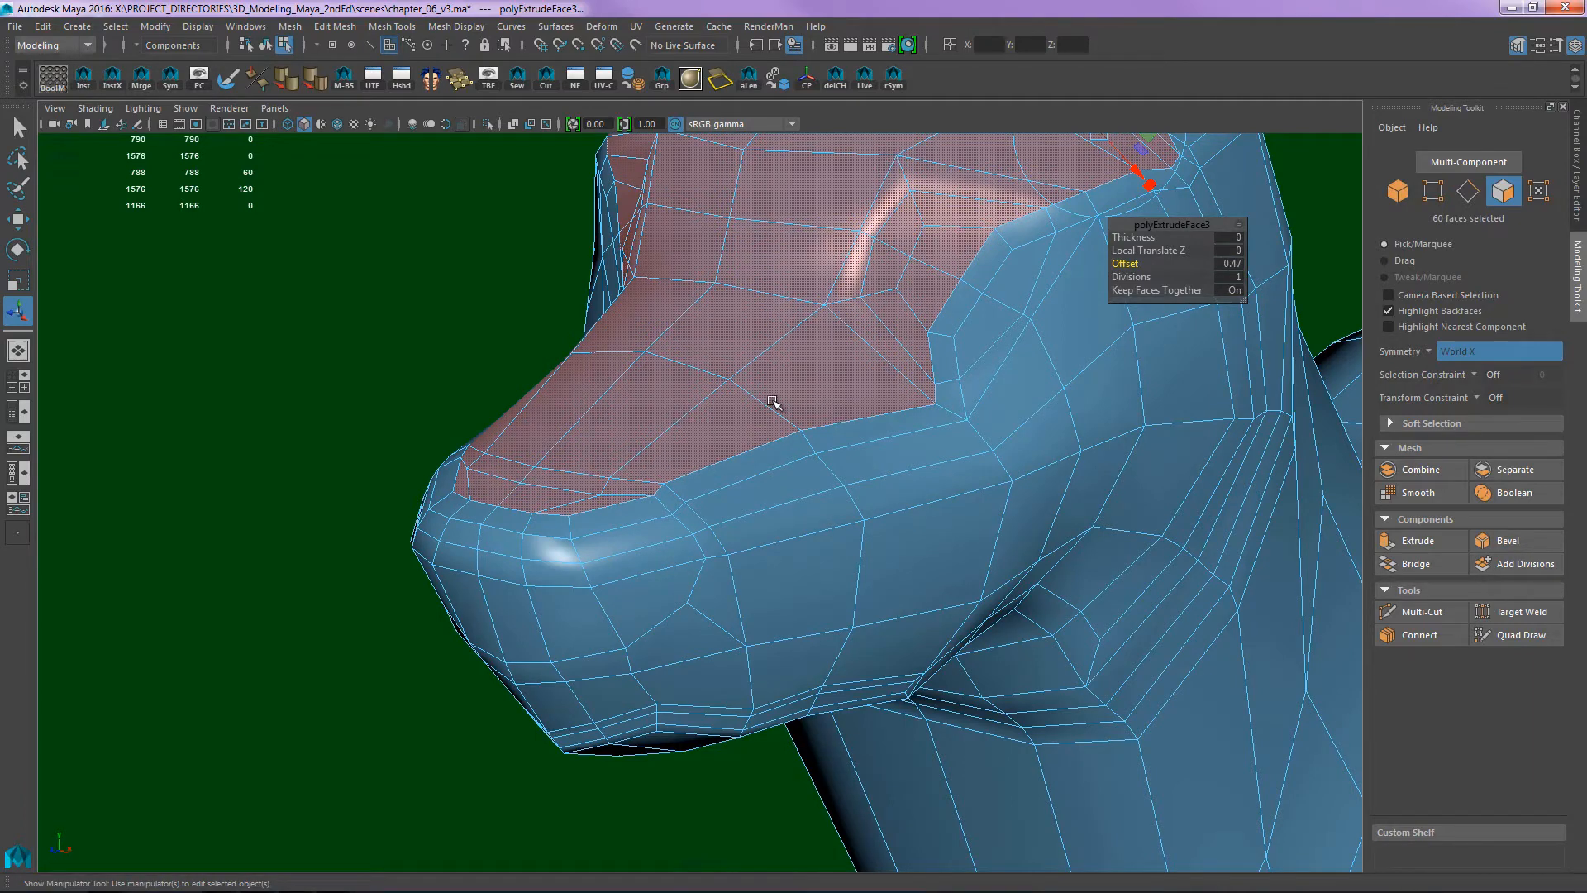
alt+drag(773, 402, 903, 288)
- Return to object mode and select the whole dog mesh to view its wireframe
key(q)
right_drag(903, 285, 1000, 191)
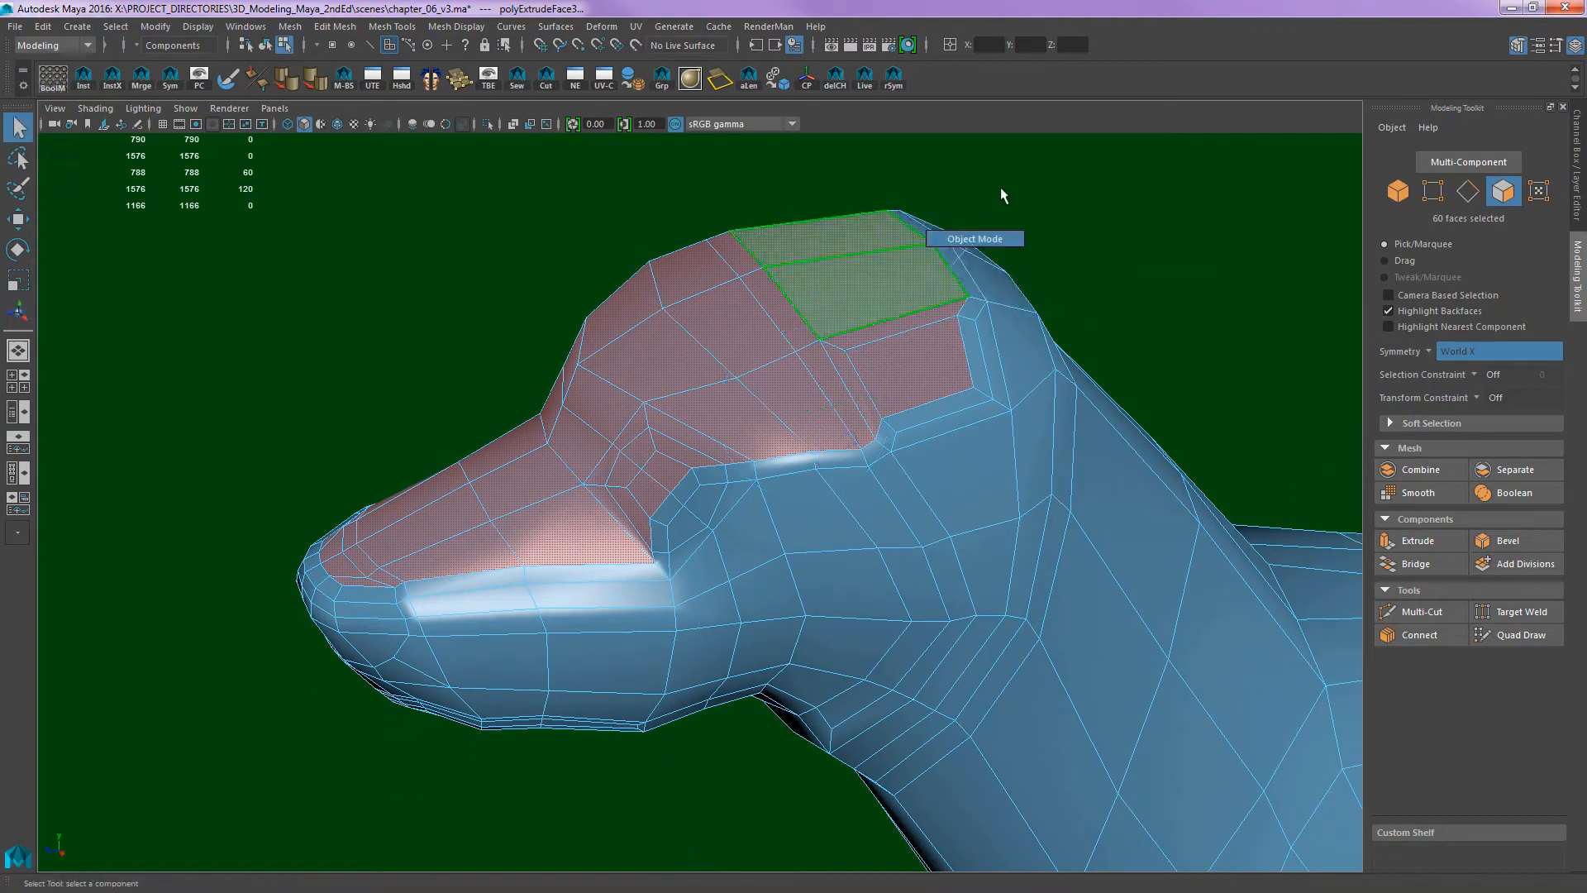
click(1038, 253)
alt+drag(1038, 253, 991, 357)
click(1038, 340)
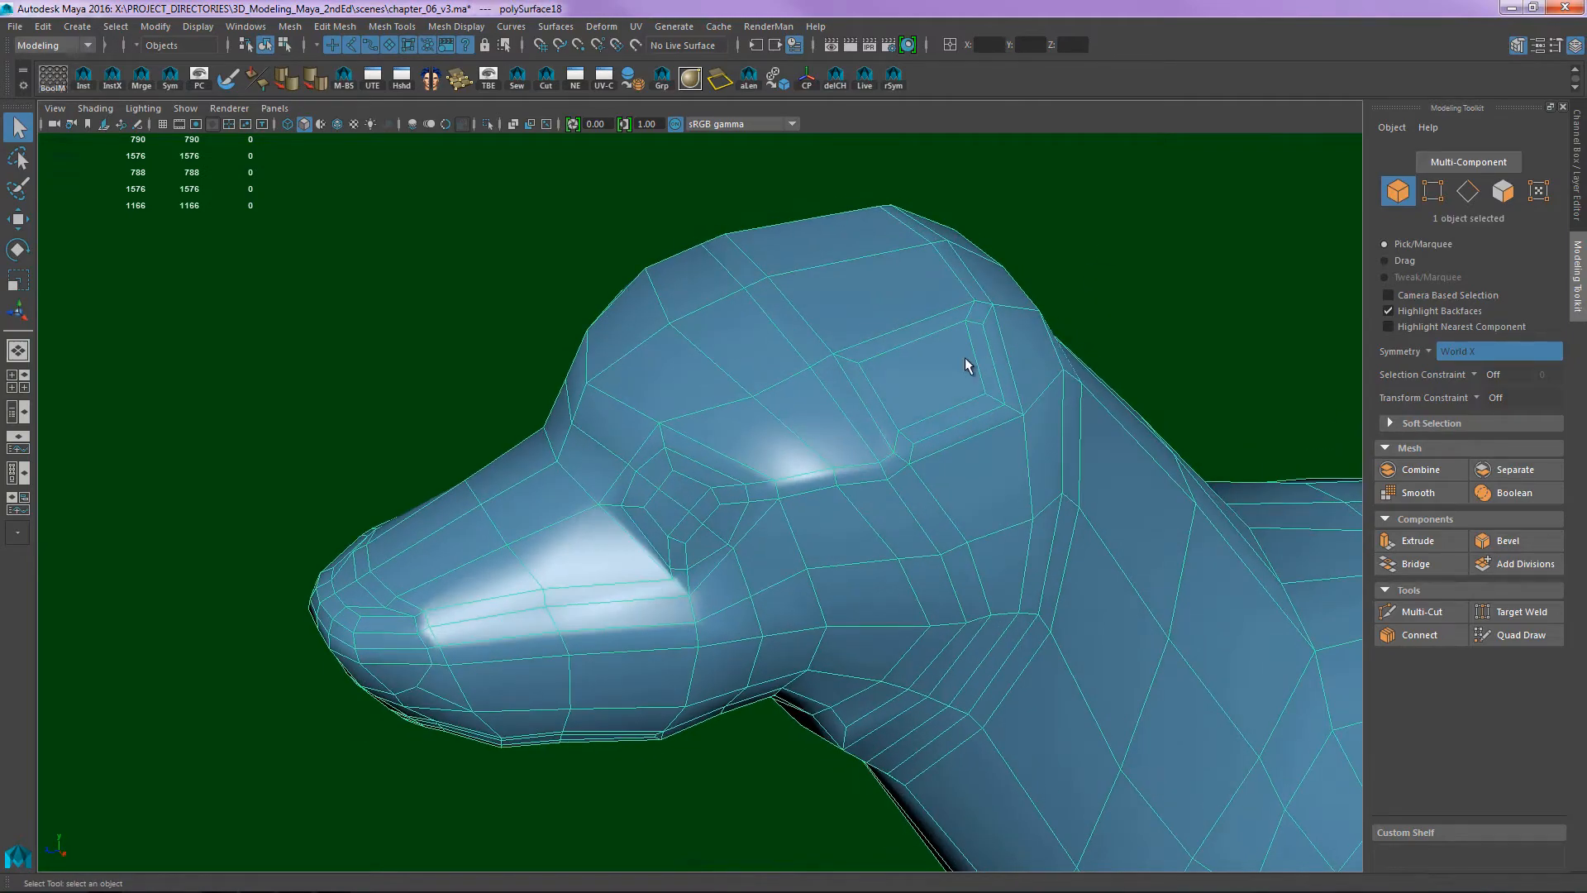
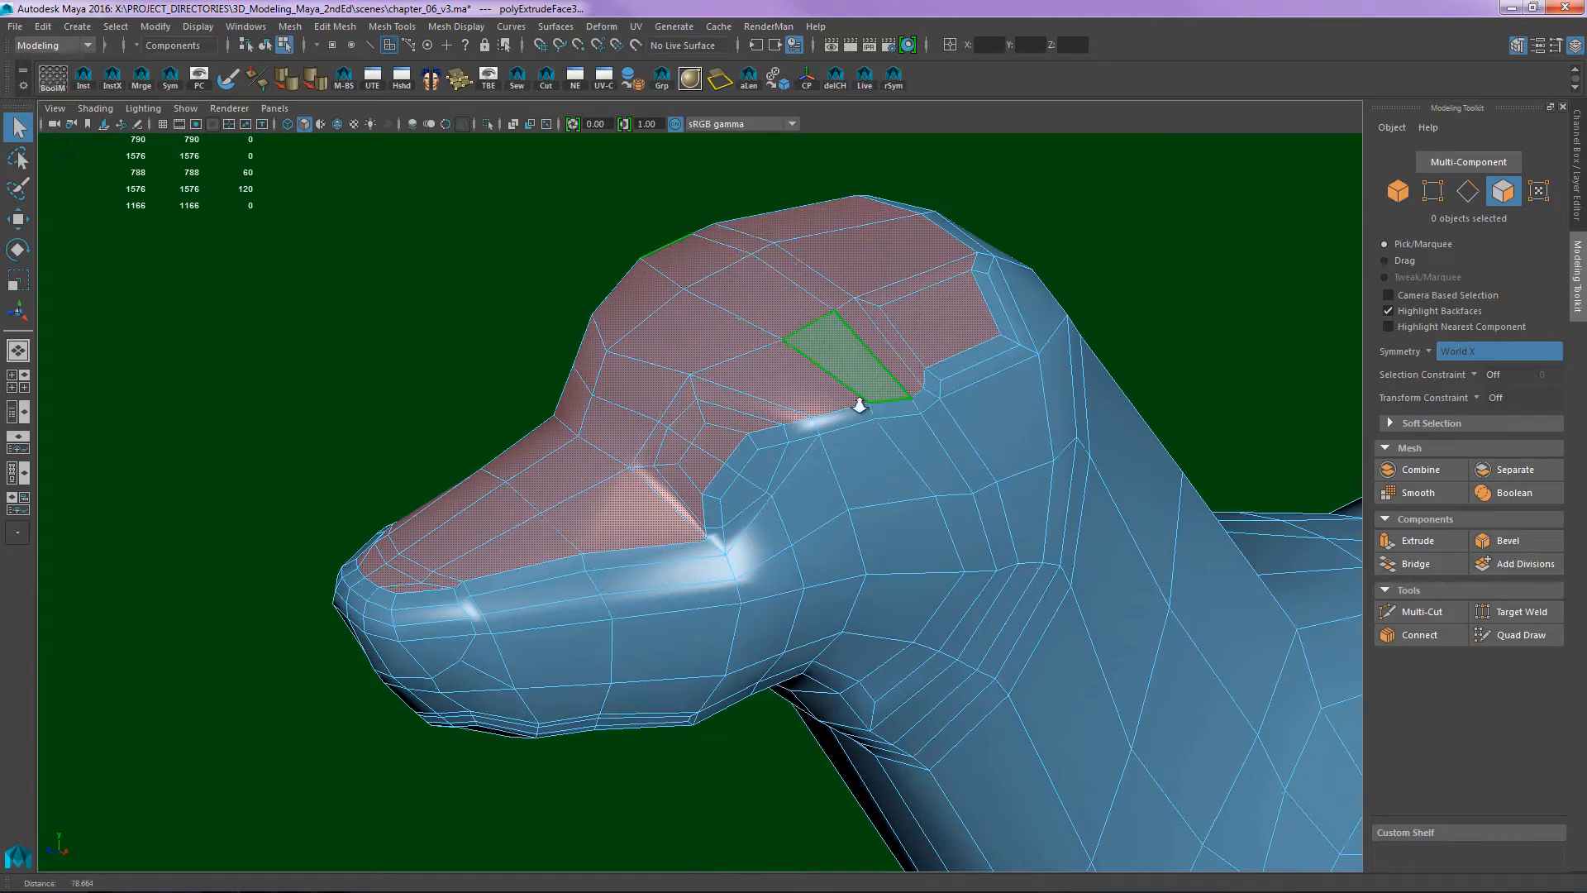
- Examine with Multi-Cut how edges and possible cuts run from the inset ring behind the eye to the cheek and ear
scroll(777, 448, up, 3)
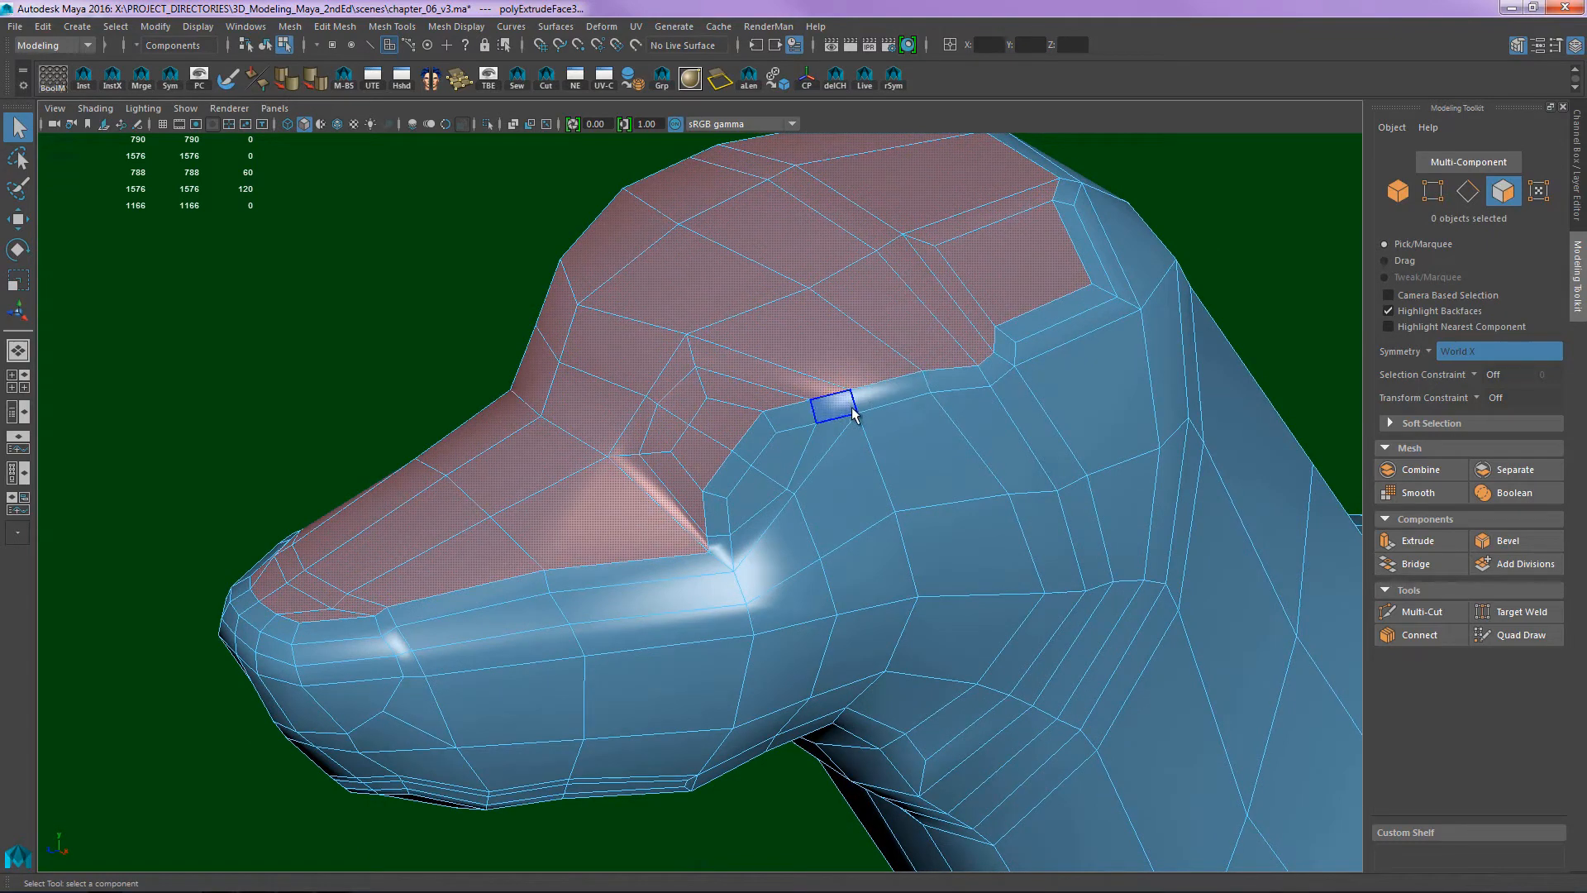
key(ctrl+shift+x)
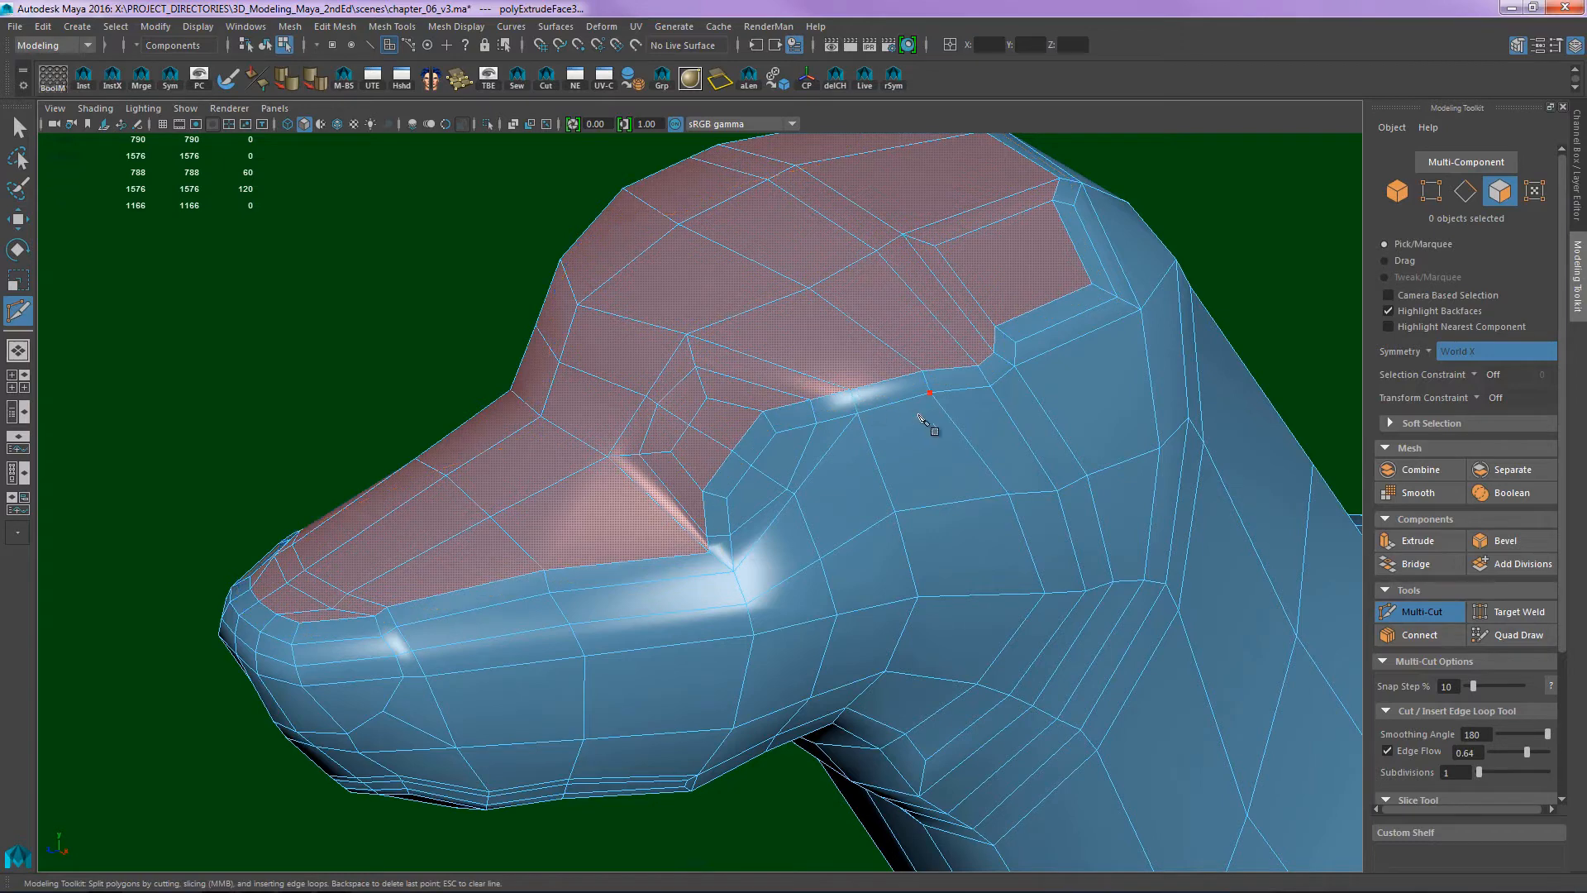
alt+drag(924, 428, 889, 400)
alt+right_drag(889, 400, 831, 339)
alt+middle_drag(832, 338, 902, 320)
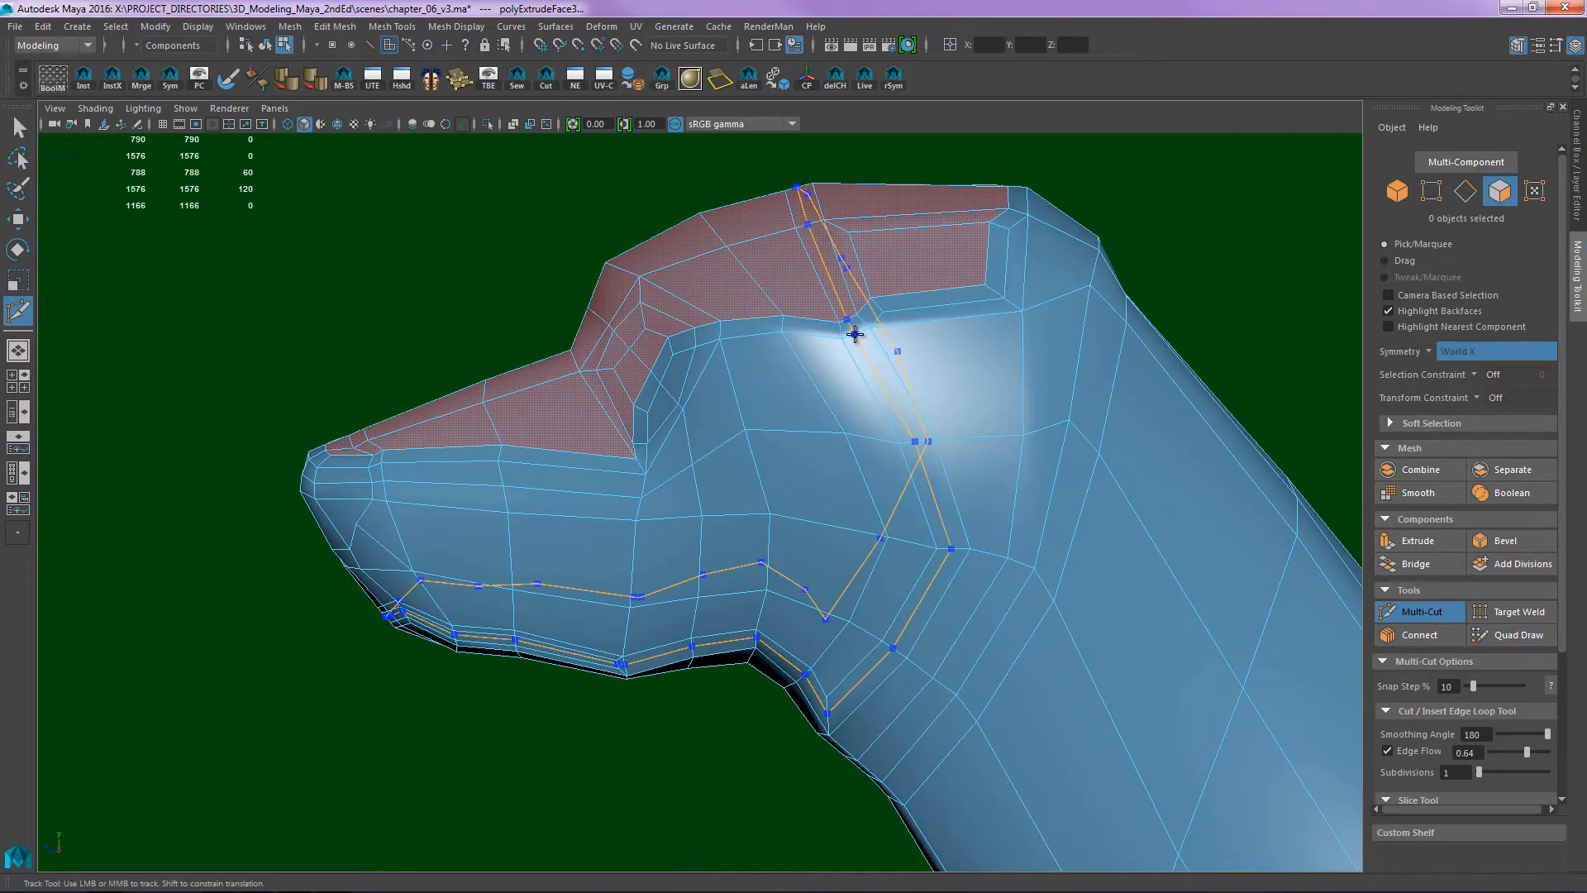
alt+drag(815, 354, 1003, 401)
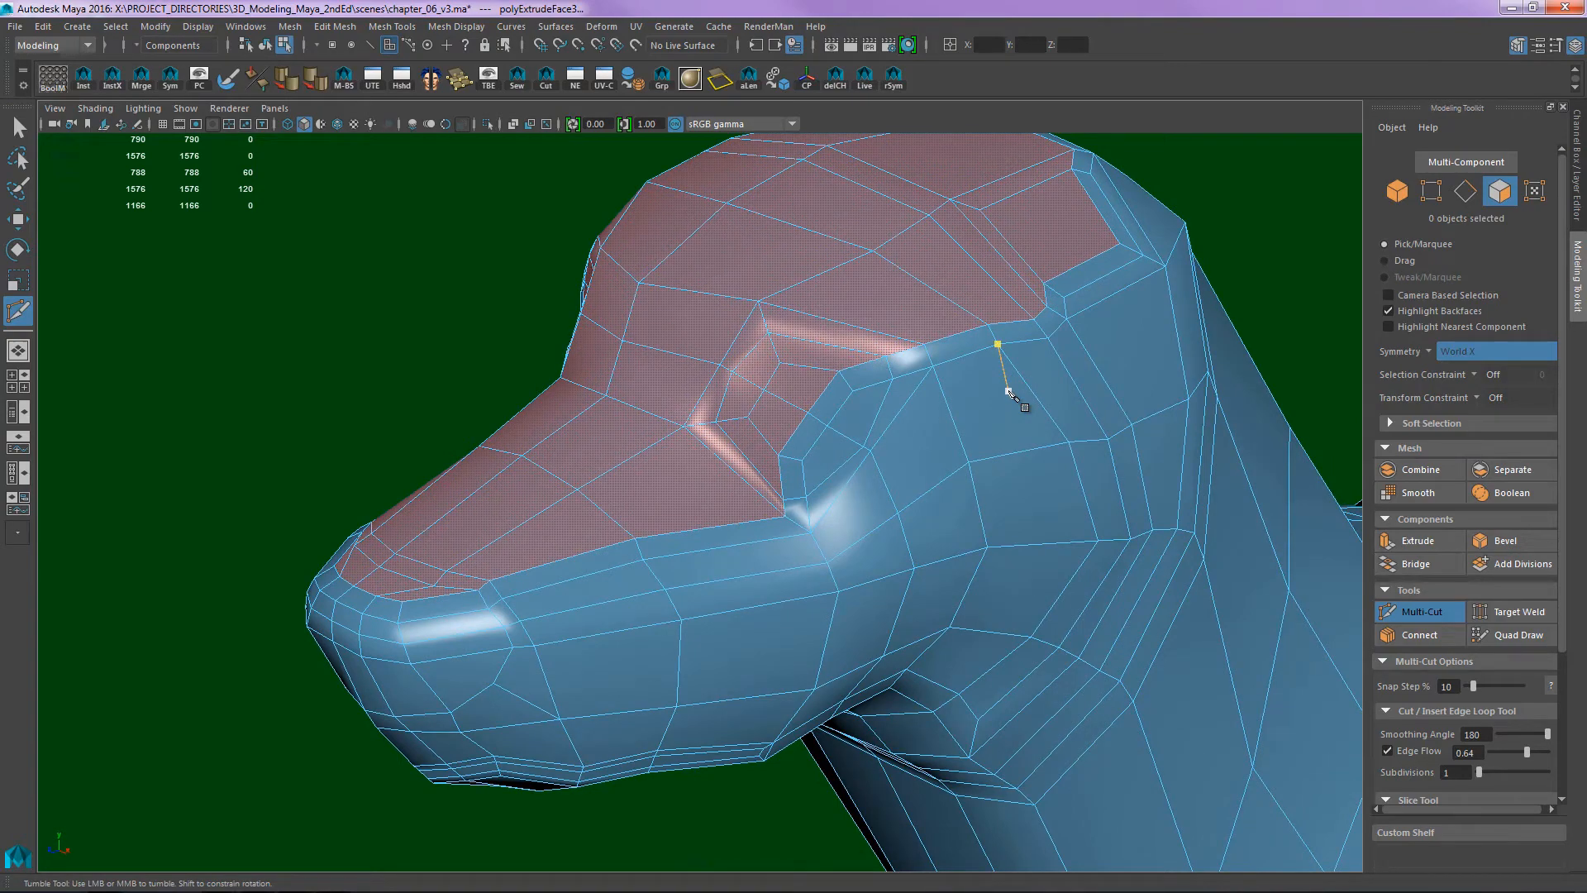
alt+drag(894, 481, 833, 426)
alt+right_drag(833, 426, 943, 390)
alt+drag(991, 389, 842, 521)
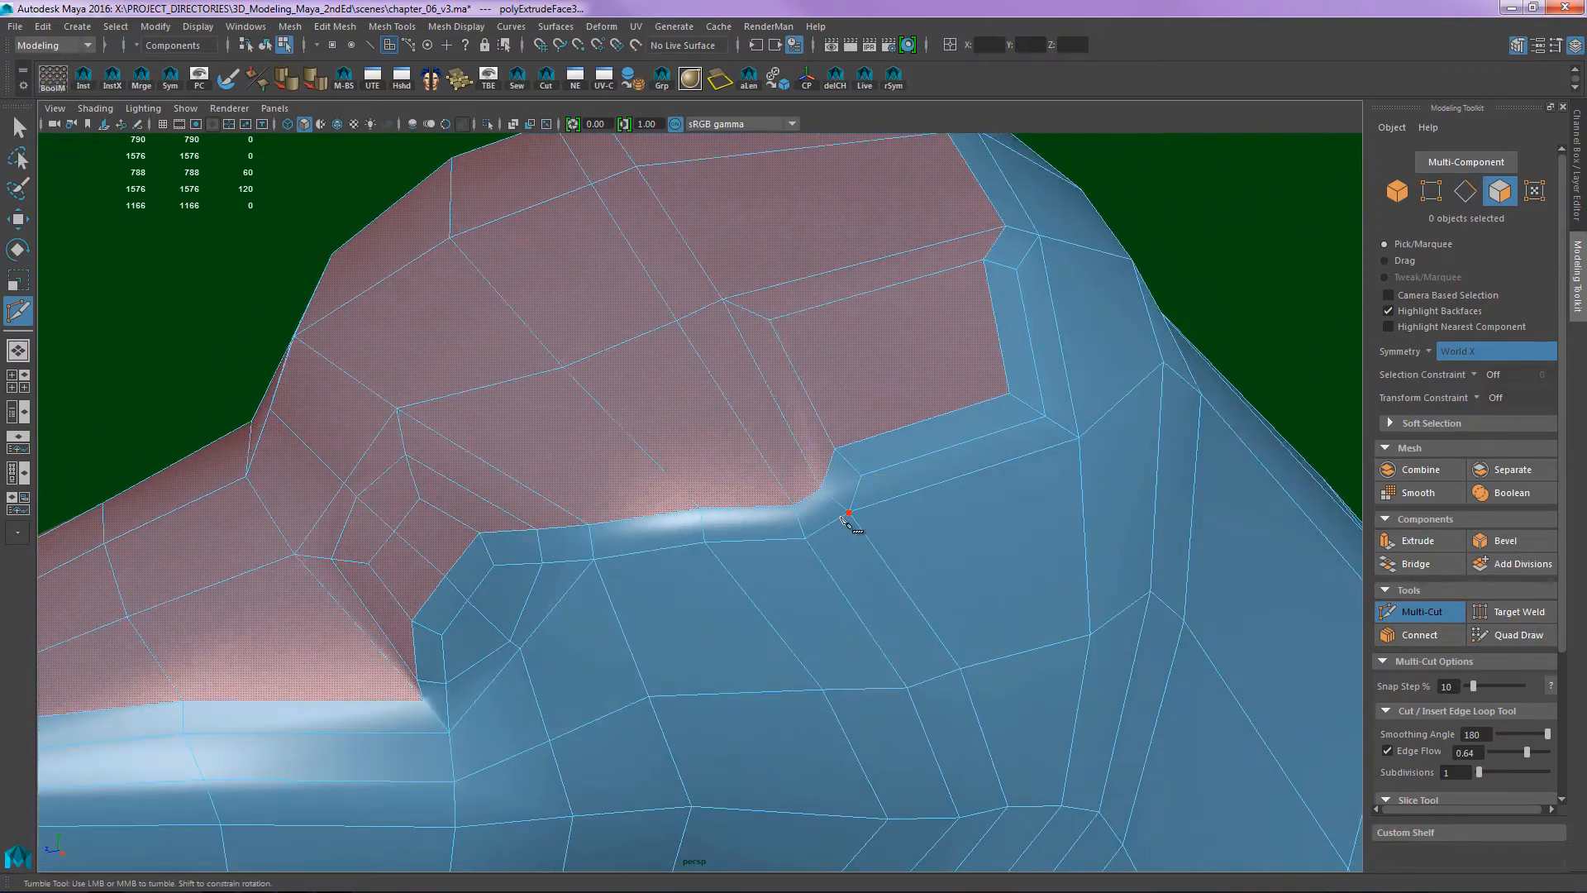
- Select the row of faces behind and below the ear that continues down the side of the neck
key(w)
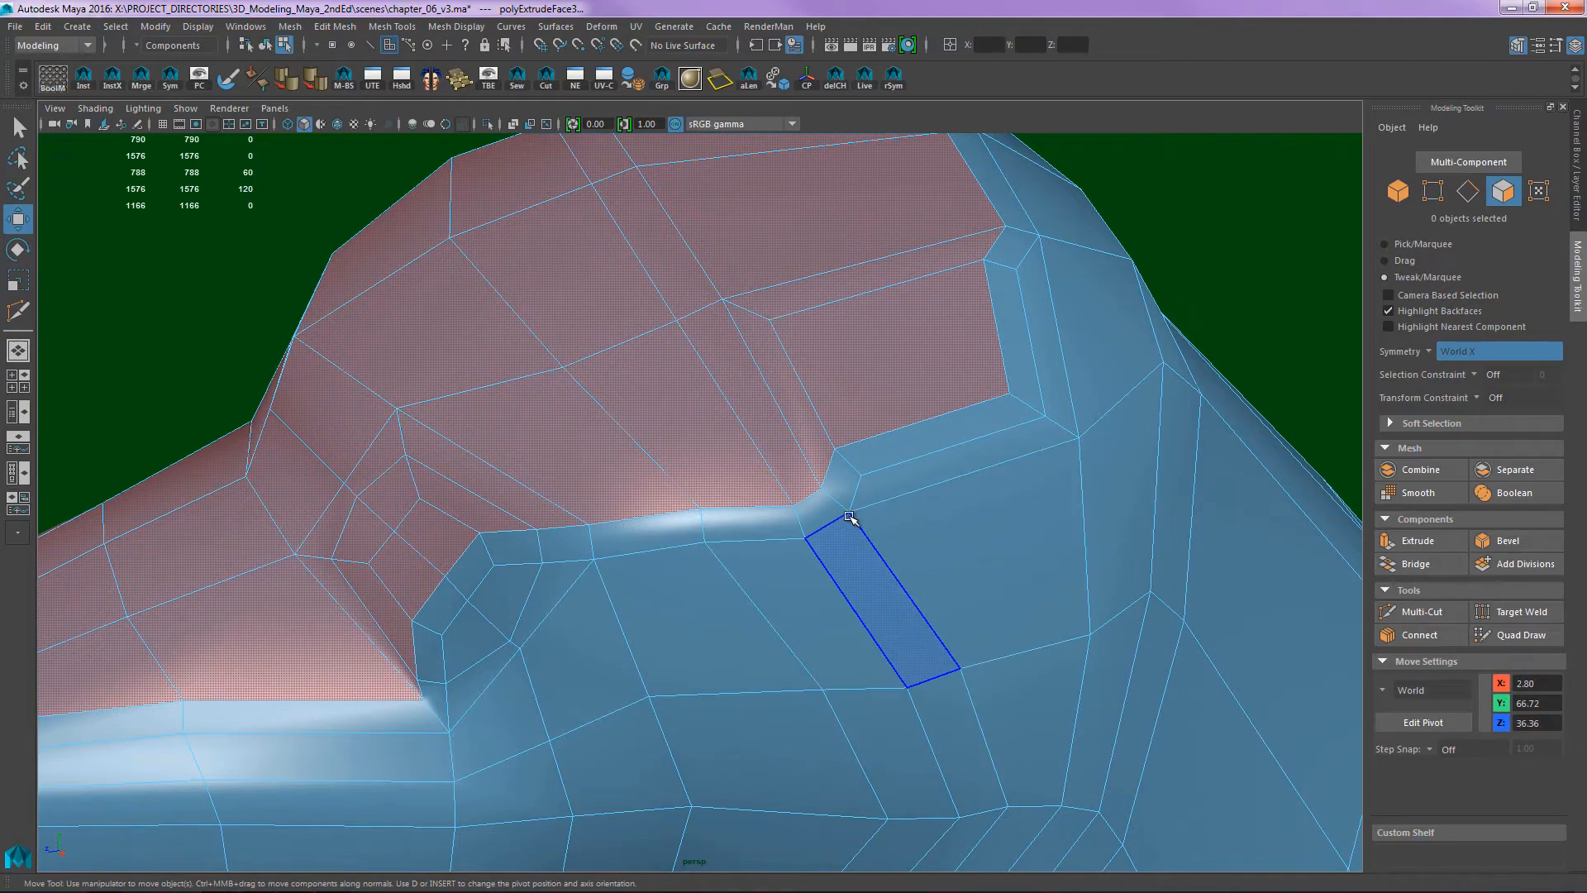
alt+drag(1082, 462, 1103, 429)
alt+right_drag(1103, 430, 835, 496)
click(843, 536)
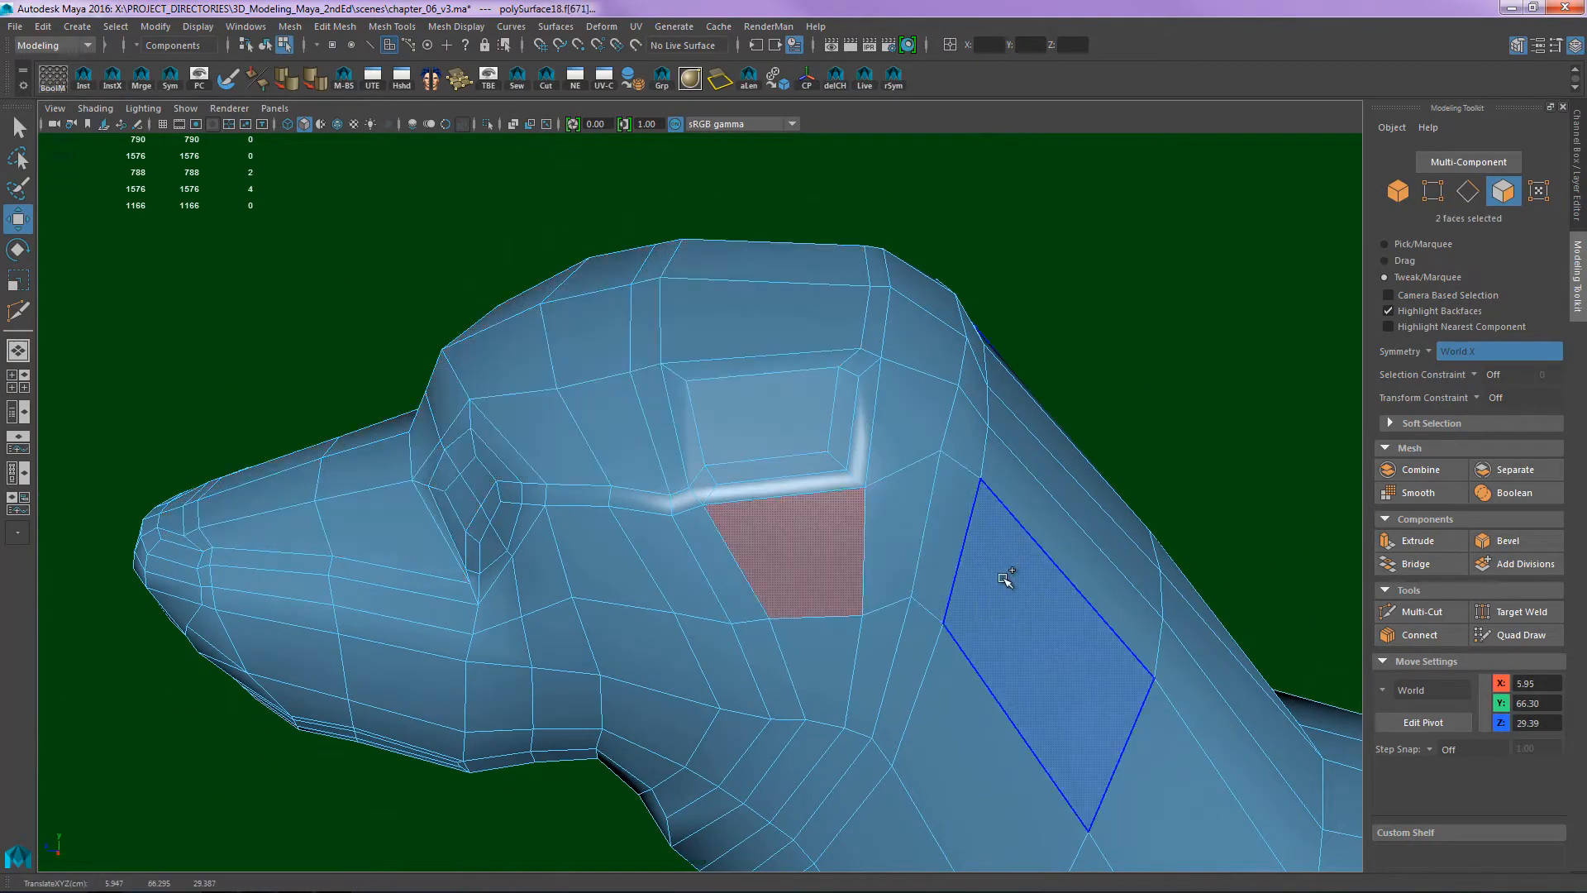
shift+double_click(1005, 579)
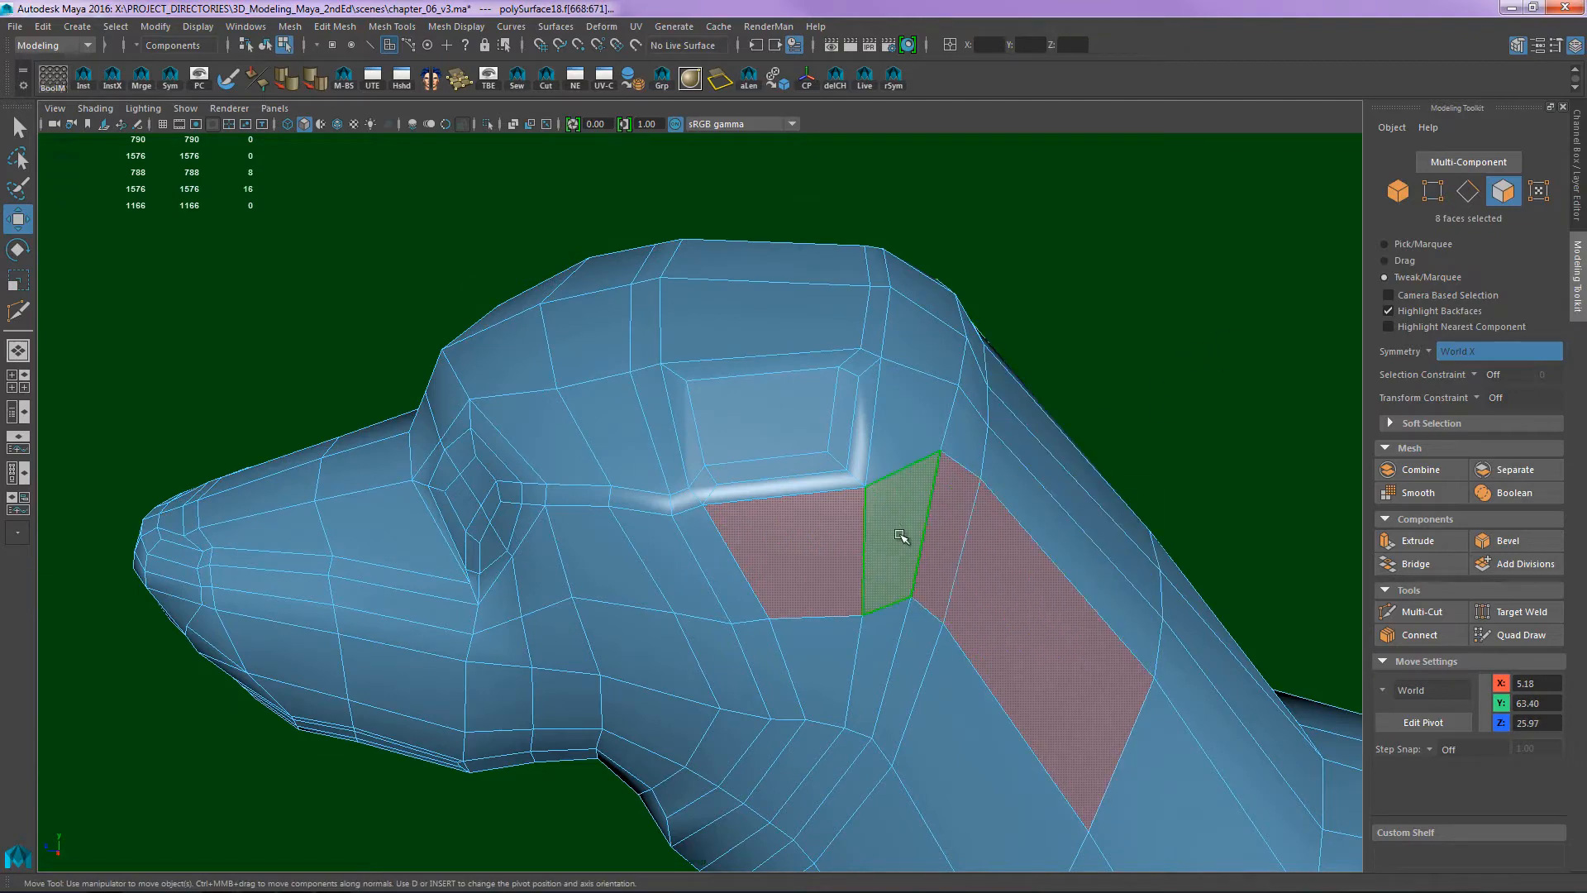
drag(903, 537, 1025, 567)
key(q)
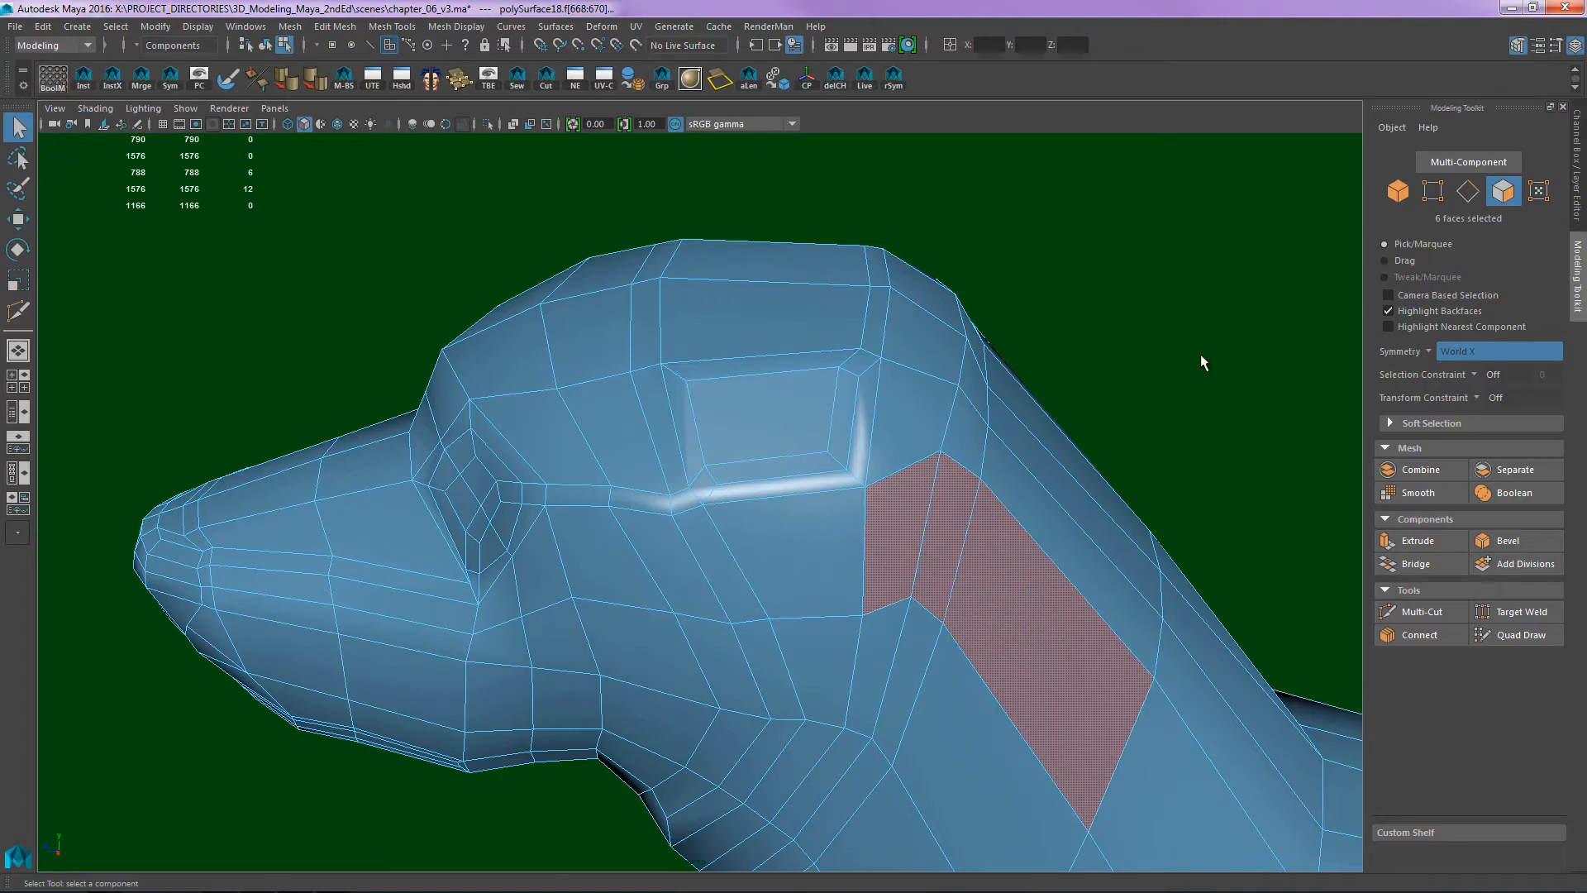
alt+drag(1200, 353, 1175, 358)
alt+right_drag(1175, 358, 1190, 336)
alt+middle_drag(1190, 337, 1132, 339)
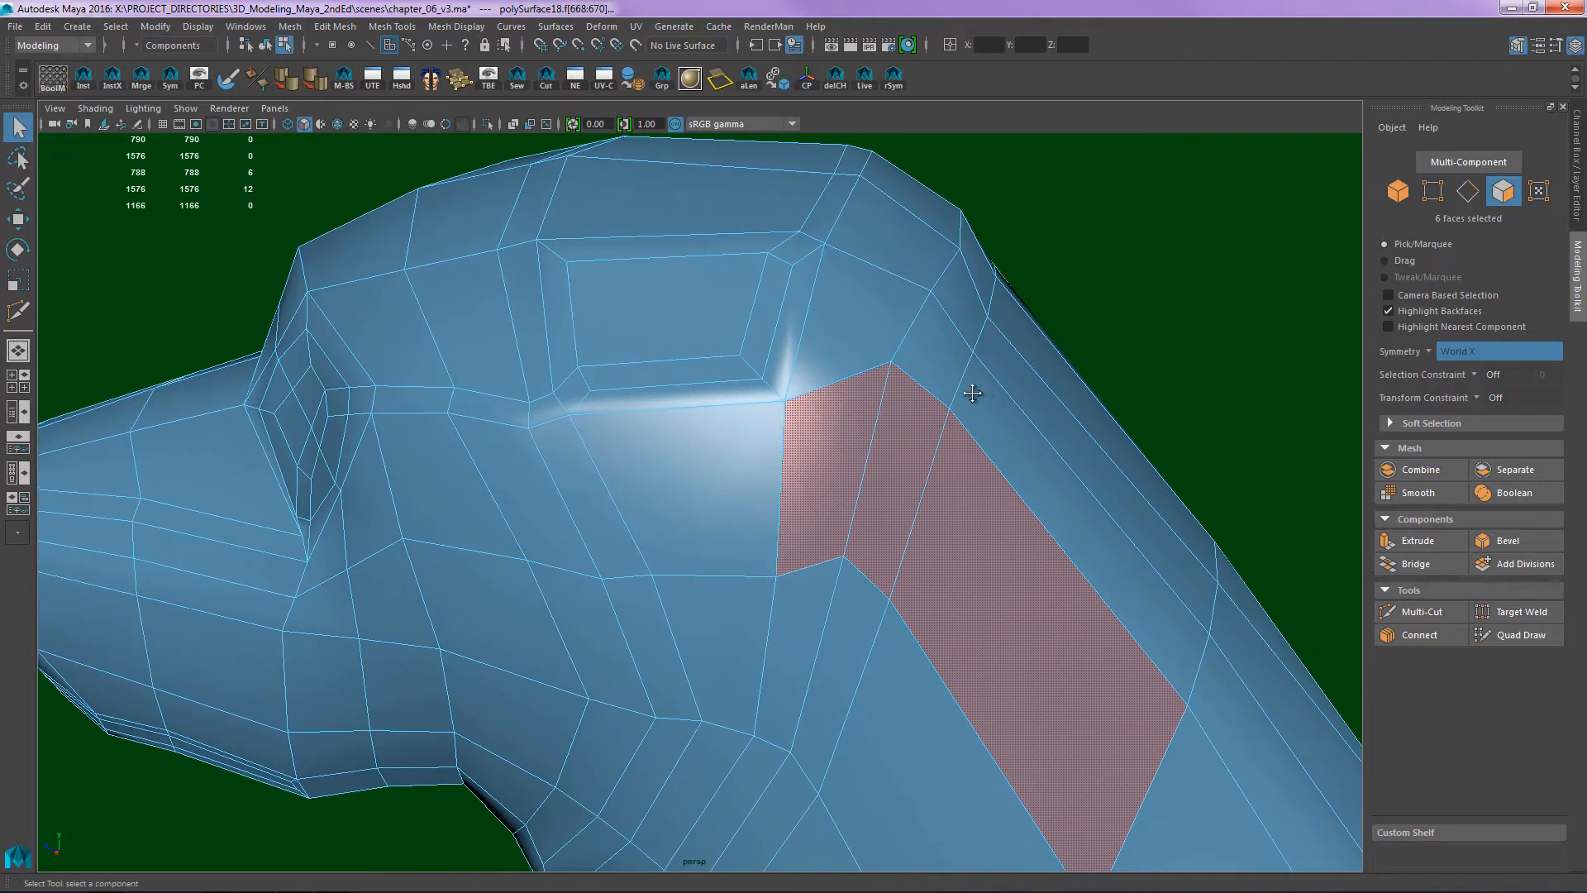
- Try extruding the selected faces behind the ear and down the neck with a thickness of 0.74 and inspect the raised shape
alt+drag(973, 390, 833, 458)
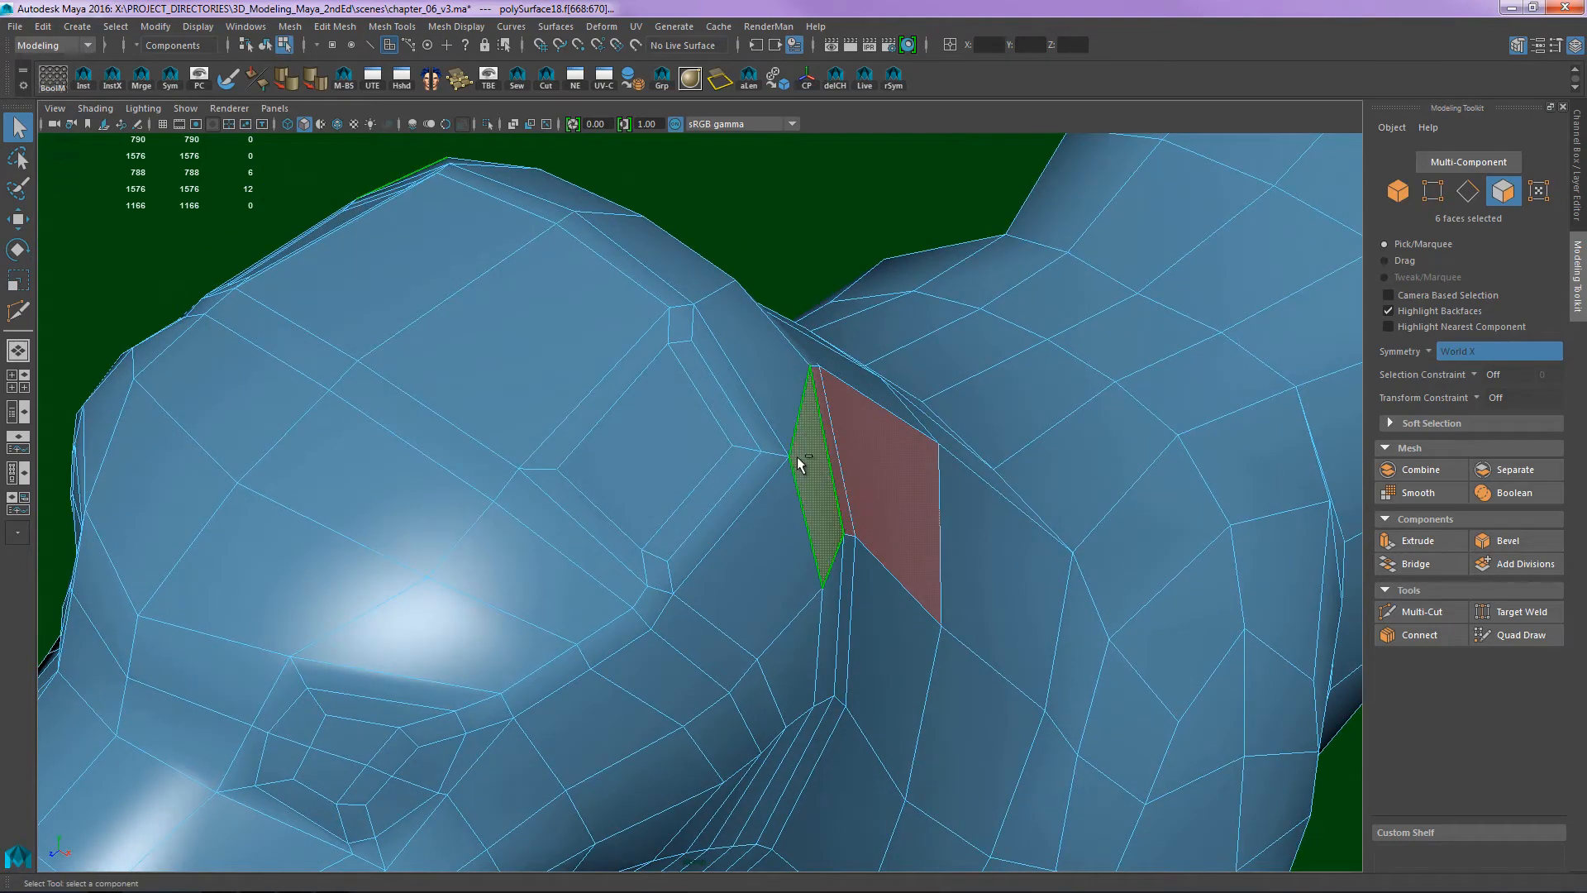
key(ctrl+e)
click(1135, 238)
ctrl+middle_drag(1037, 290, 1091, 292)
key(F8)
alt+drag(896, 201, 967, 266)
key(F8)
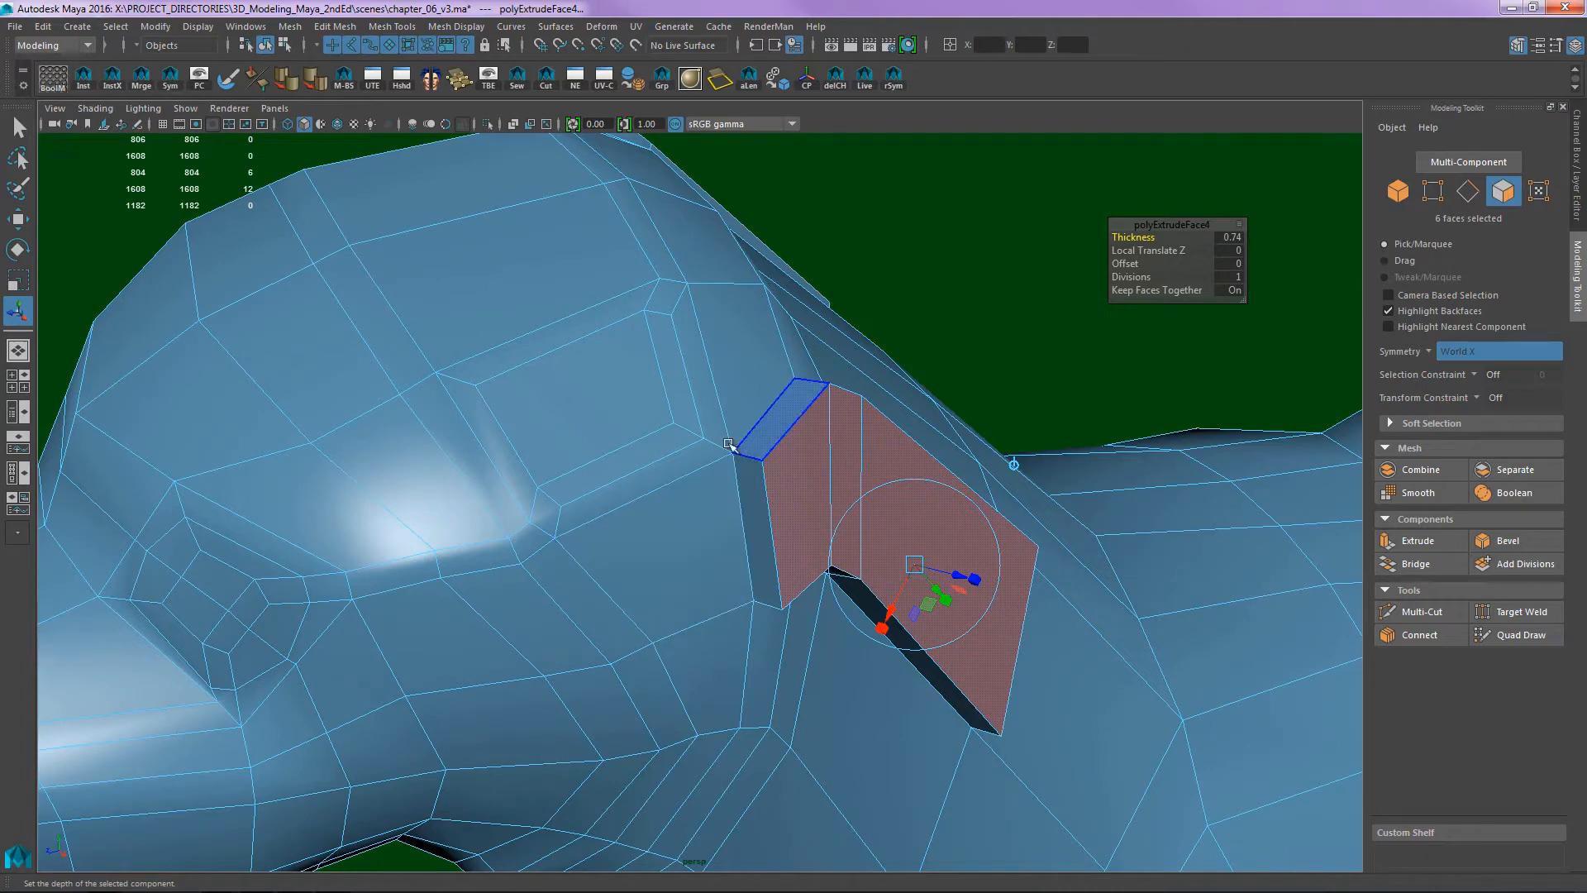
alt+right_drag(953, 446, 741, 471)
key(q)
key(F8)
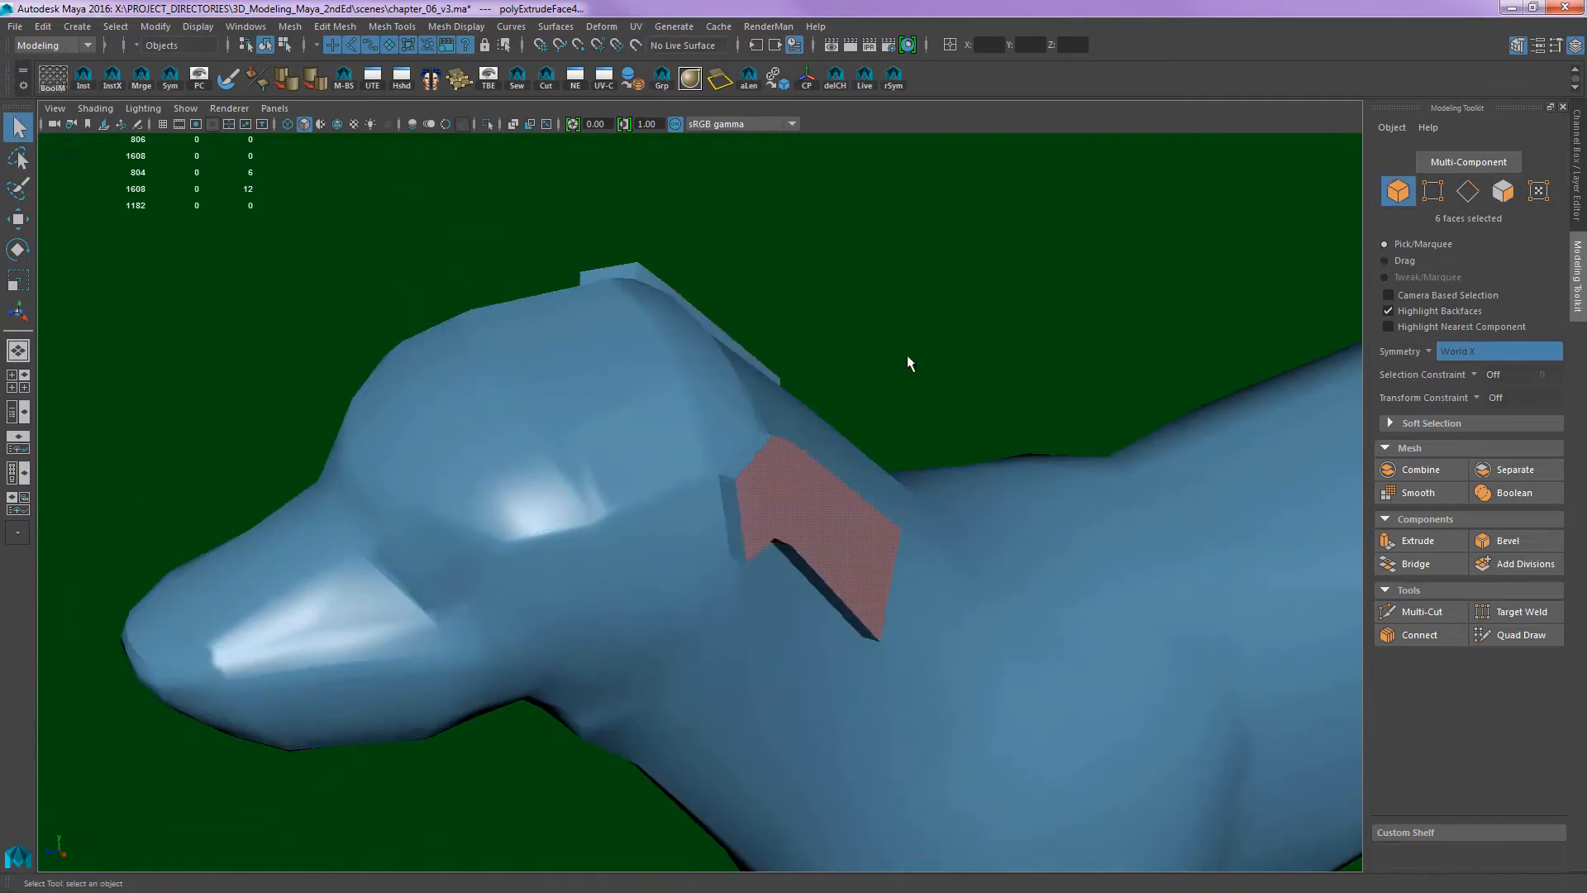
alt+drag(1010, 366, 974, 342)
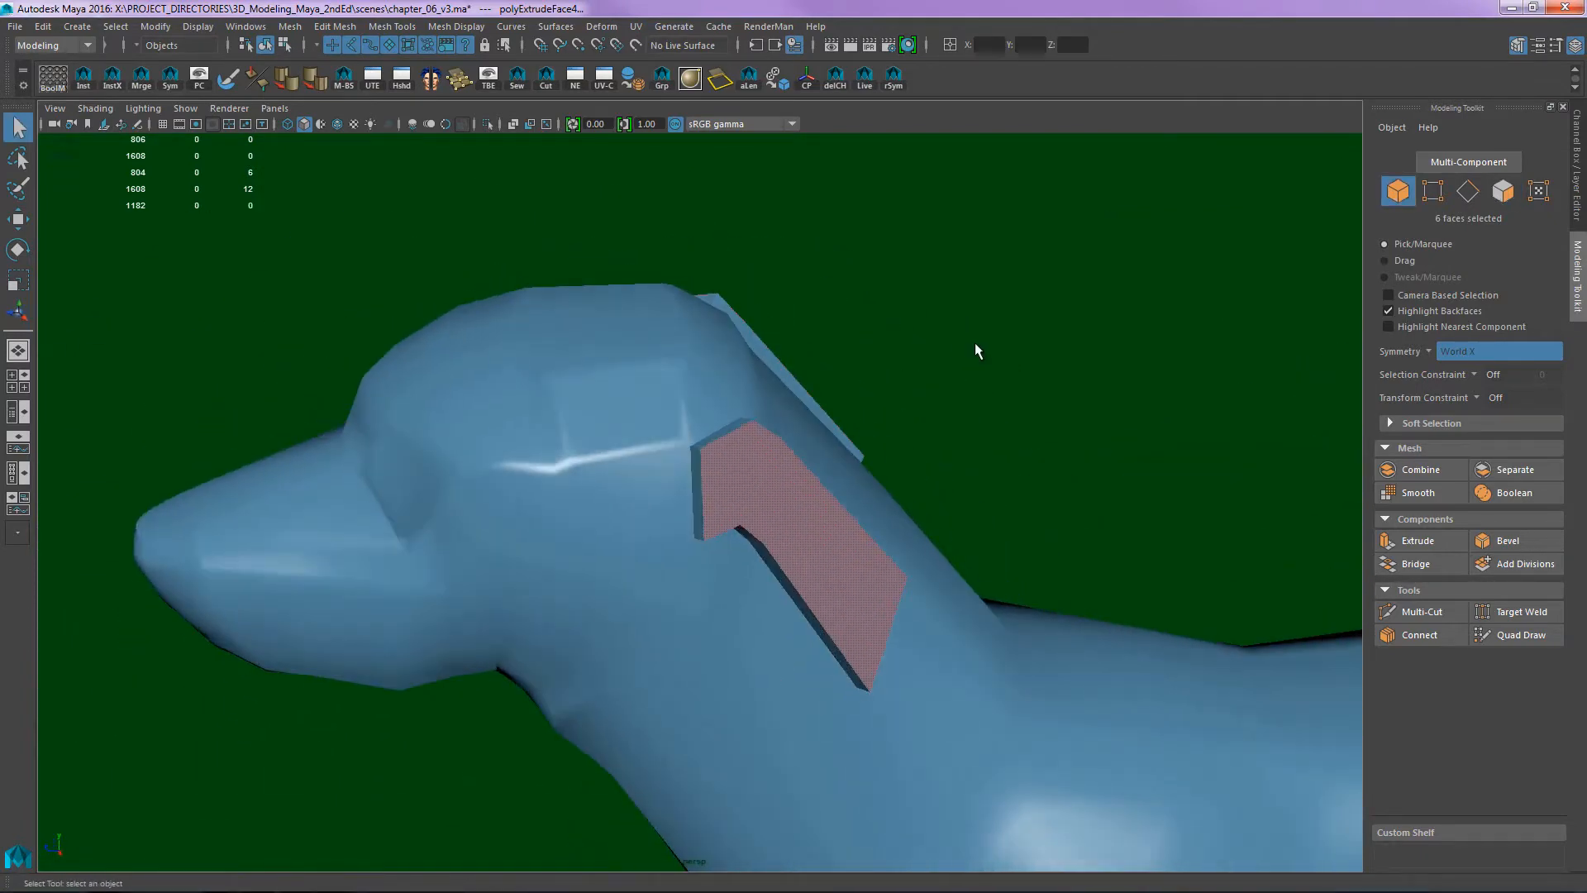
- Undo the face extrusion and clear the face selection behind the ear
key(ctrl+z)
key(ctrl+z)
key(ctrl+z)
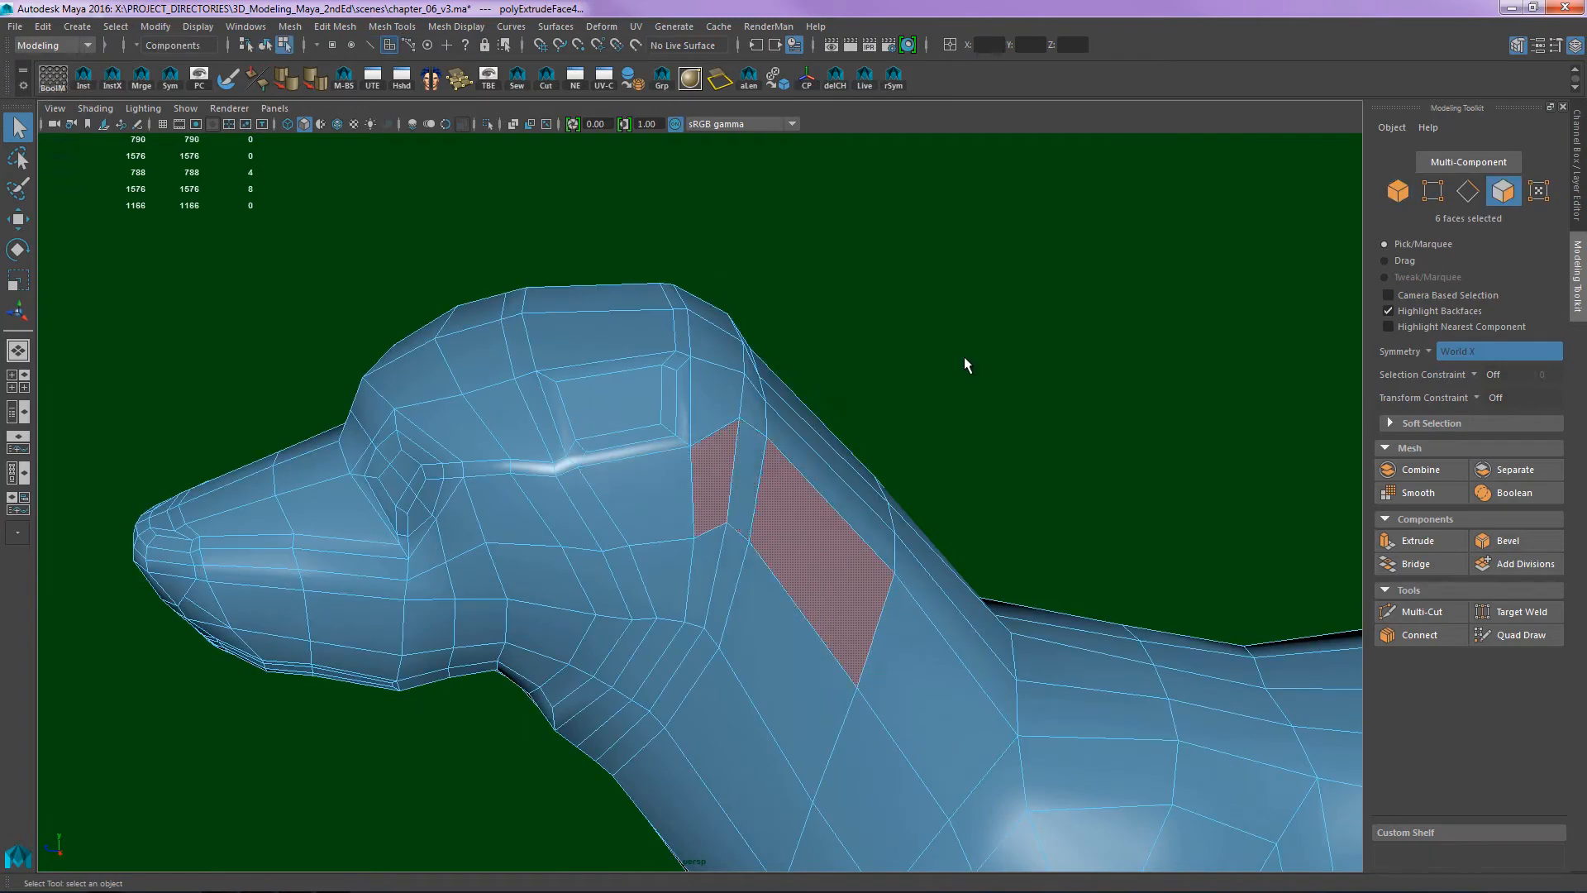
alt+drag(910, 419, 890, 400)
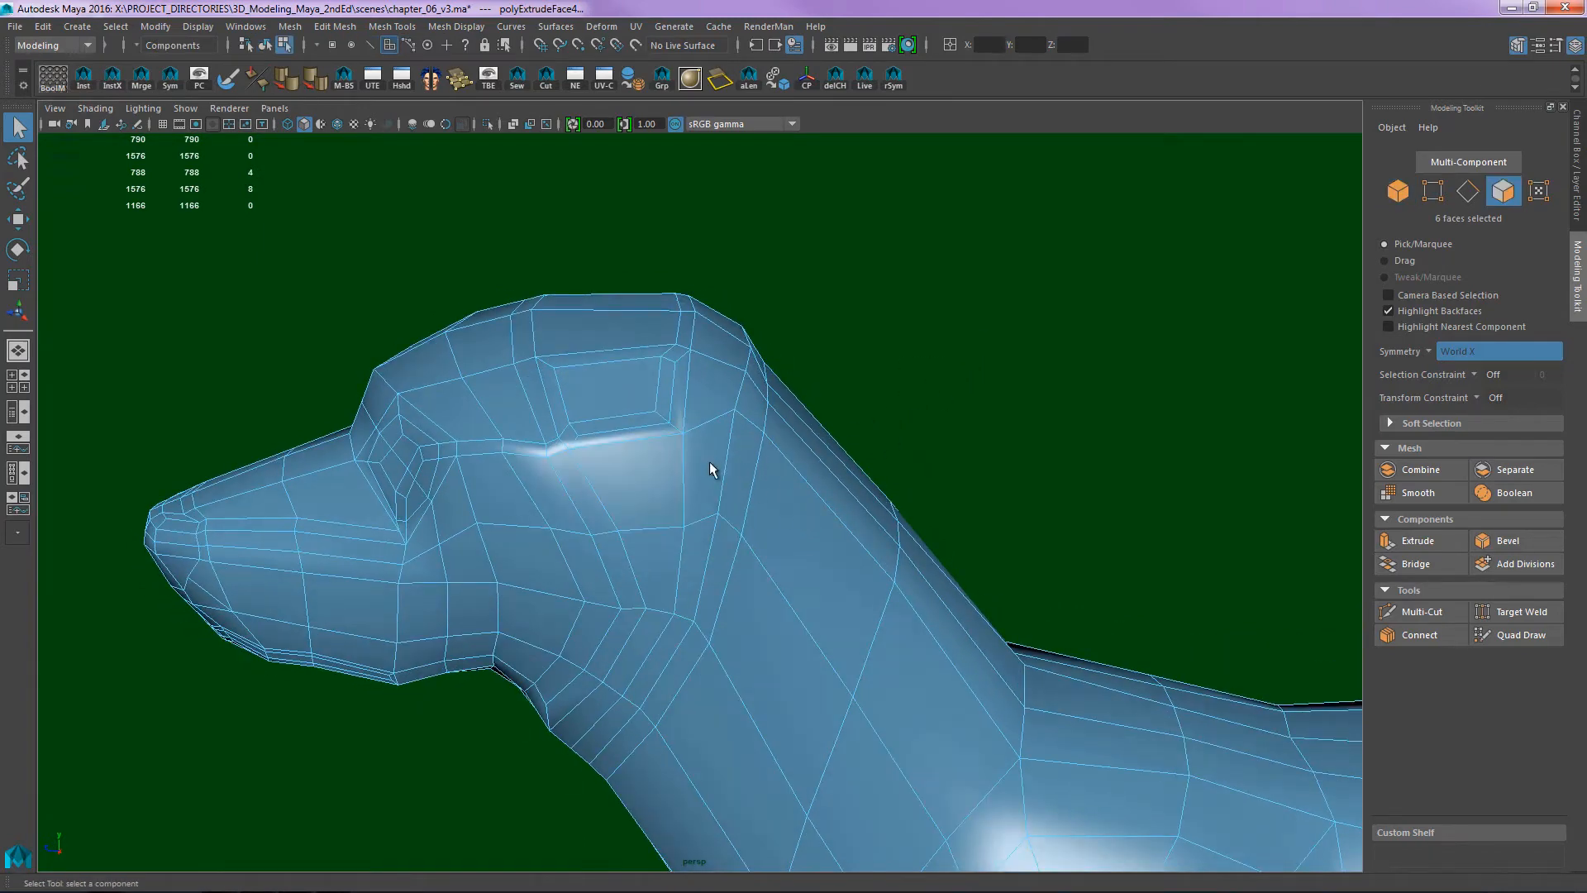
alt+right_drag(709, 461, 868, 534)
alt+middle_drag(792, 498, 841, 499)
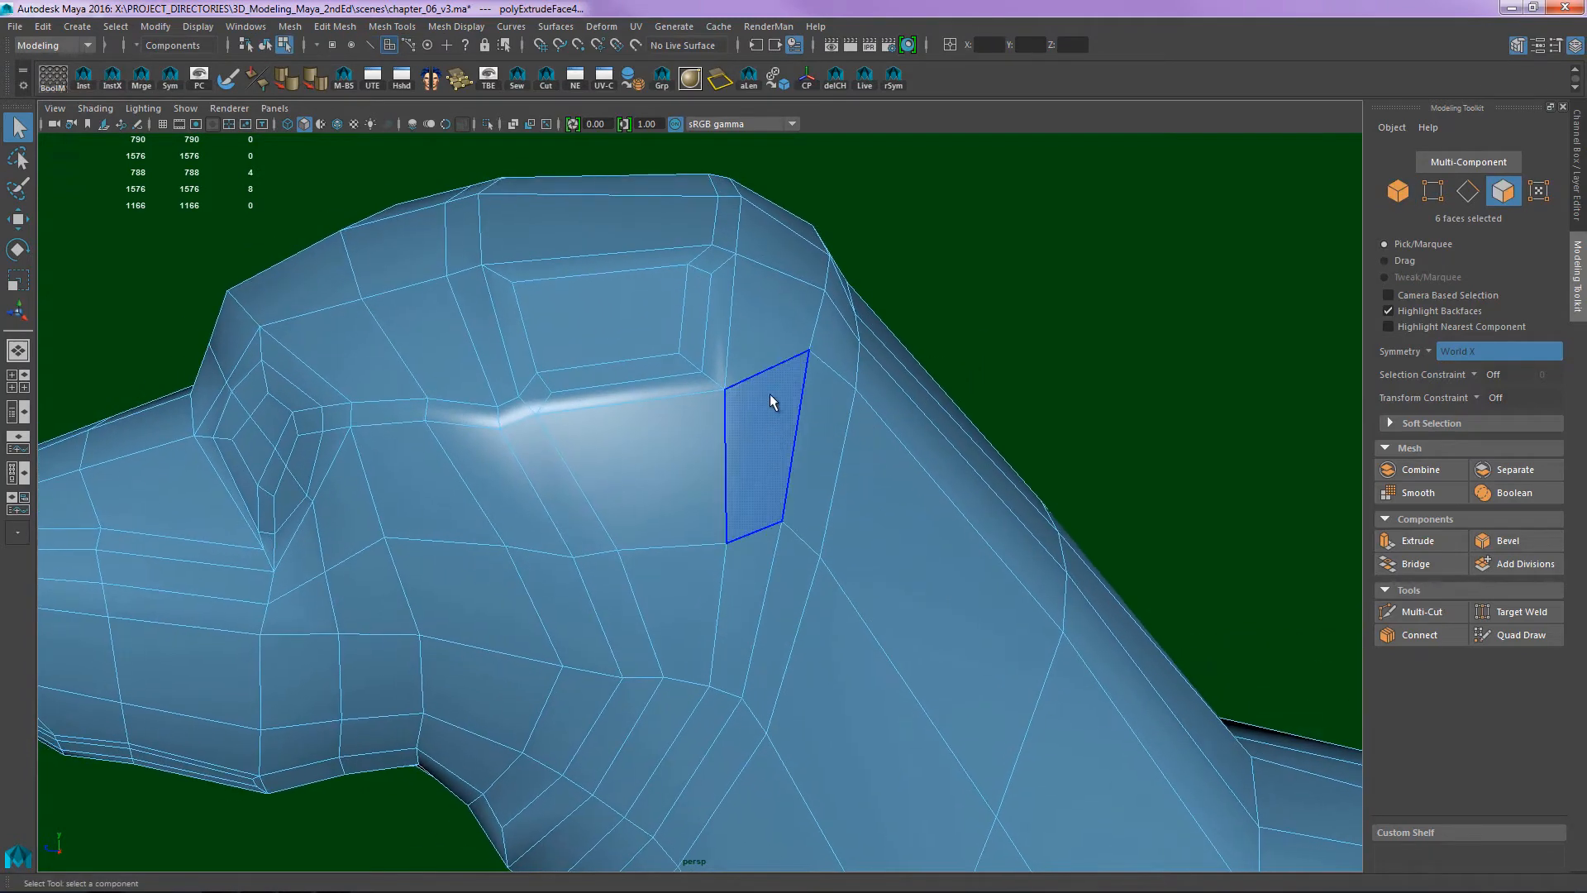
- Preview with Multi-Cut how an edge loop would run from behind the ear down to the throat
key(ctrl+shift+x)
click(809, 350)
key(Escape)
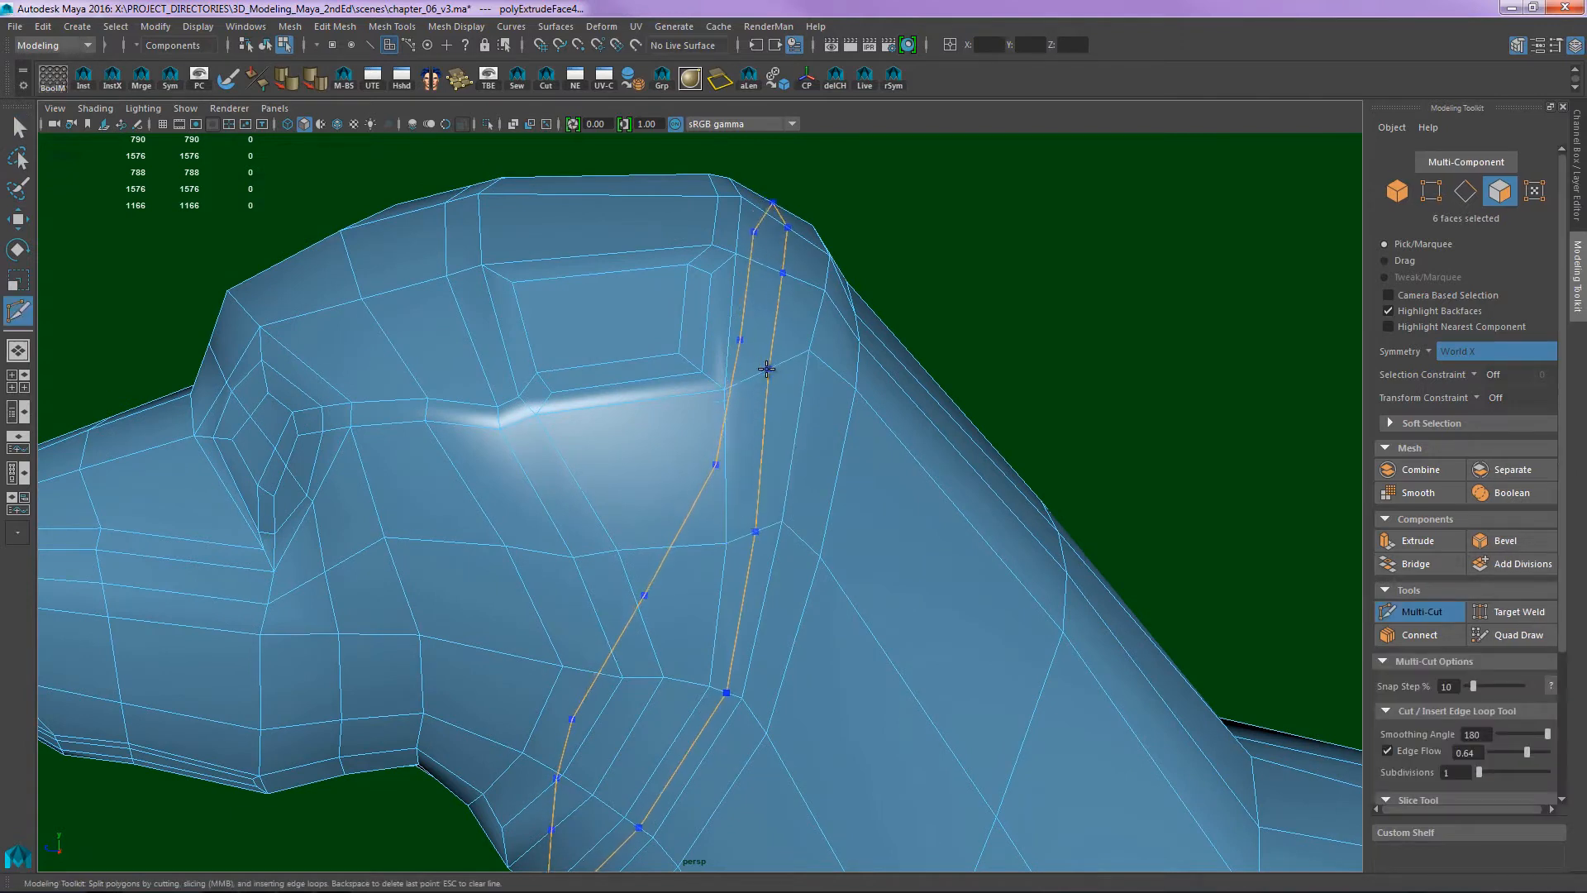
ctrl+middle_click(755, 369)
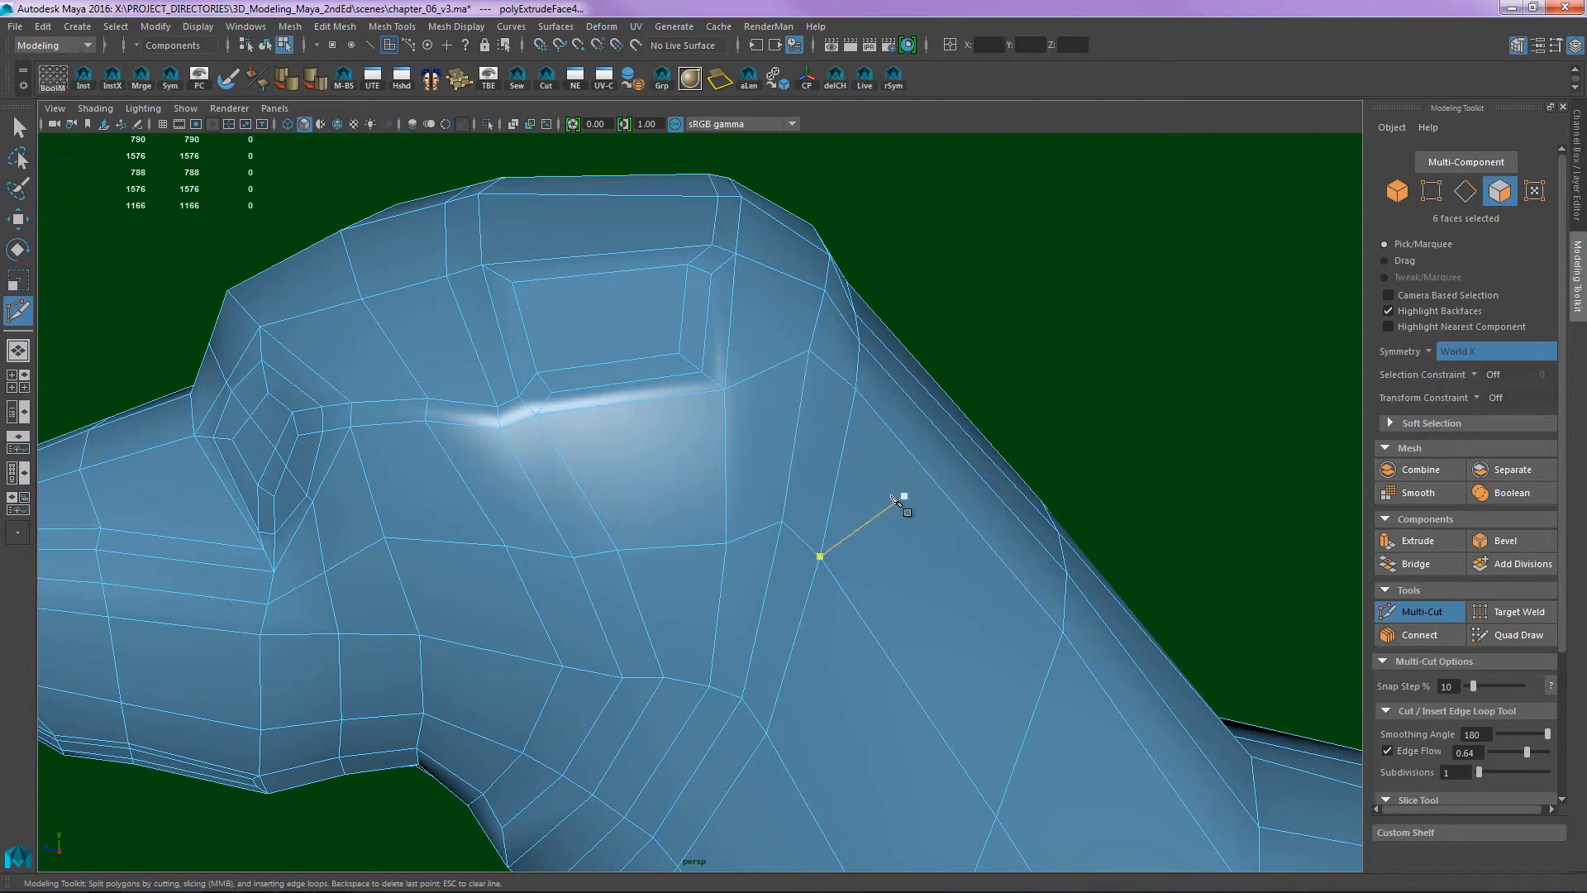
alt+right_drag(767, 445, 689, 438)
key(q)
- Select the whole dog mesh in object mode and check the head's edge flow from the front and side
key(F8)
click(881, 340)
alt+drag(890, 337, 898, 375)
click(717, 470)
alt+drag(715, 469, 772, 419)
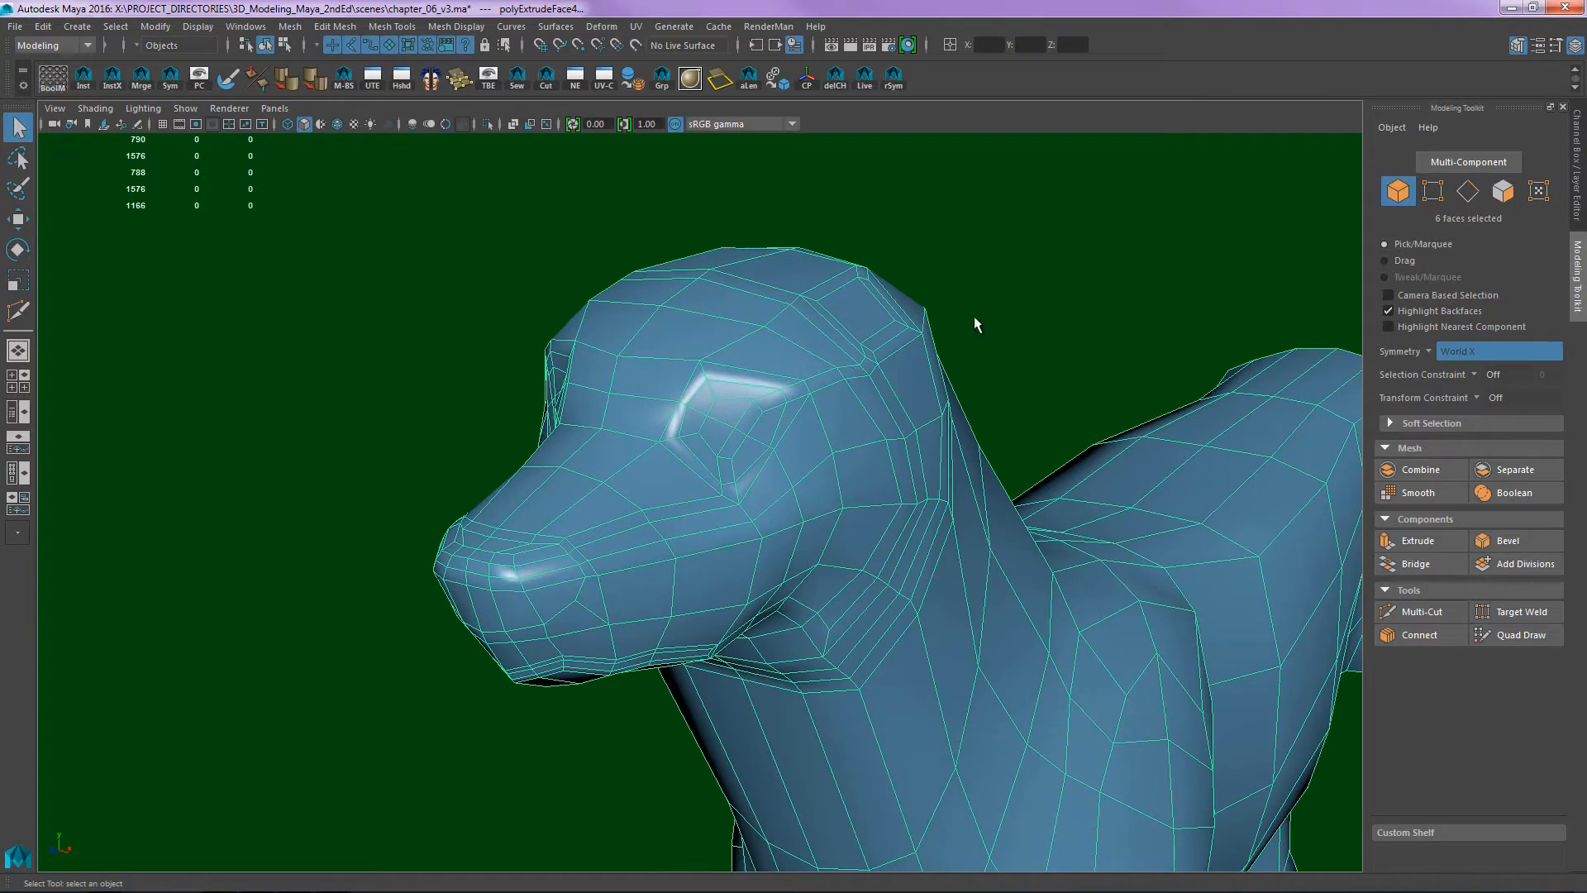
alt+drag(973, 316, 865, 369)
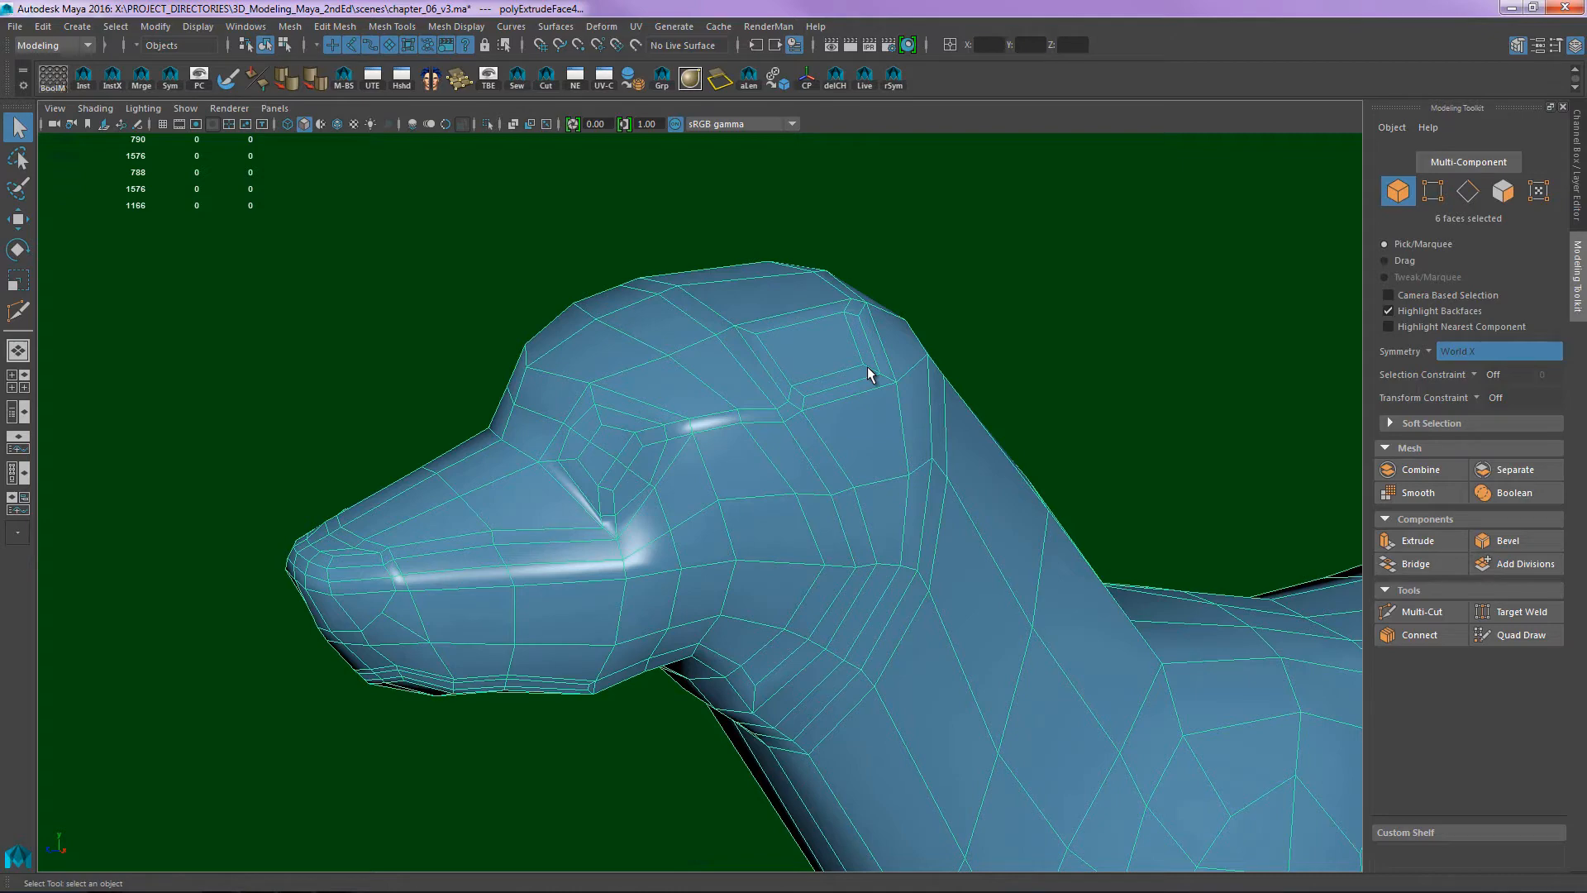
alt+drag(879, 382, 834, 388)
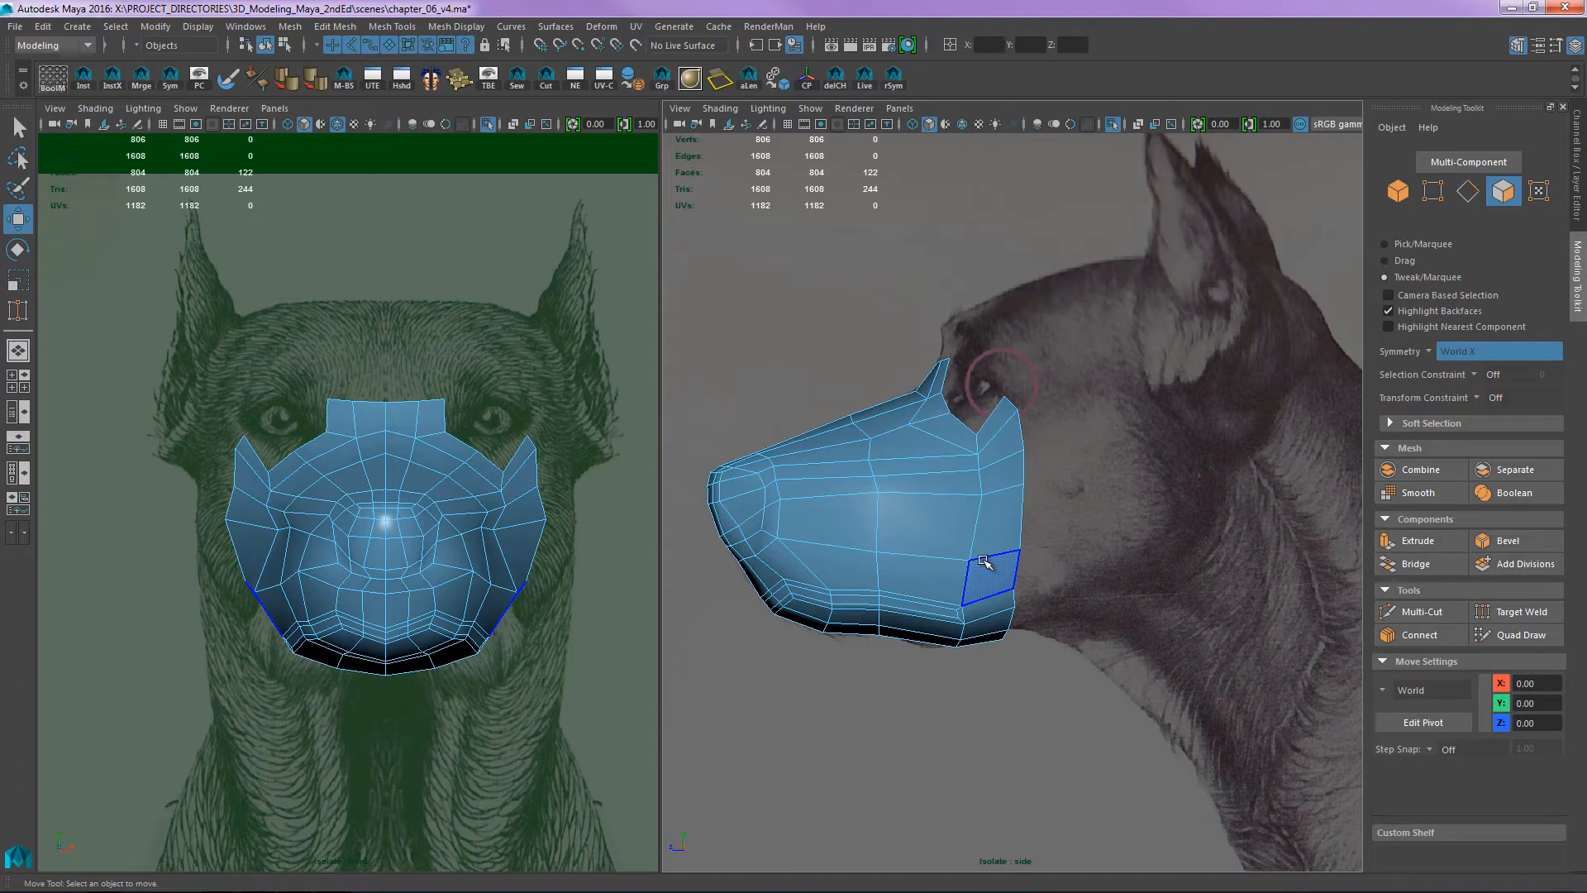
- End the muzzle isolation in the side view and select the edge loop around the eye
key(F8)
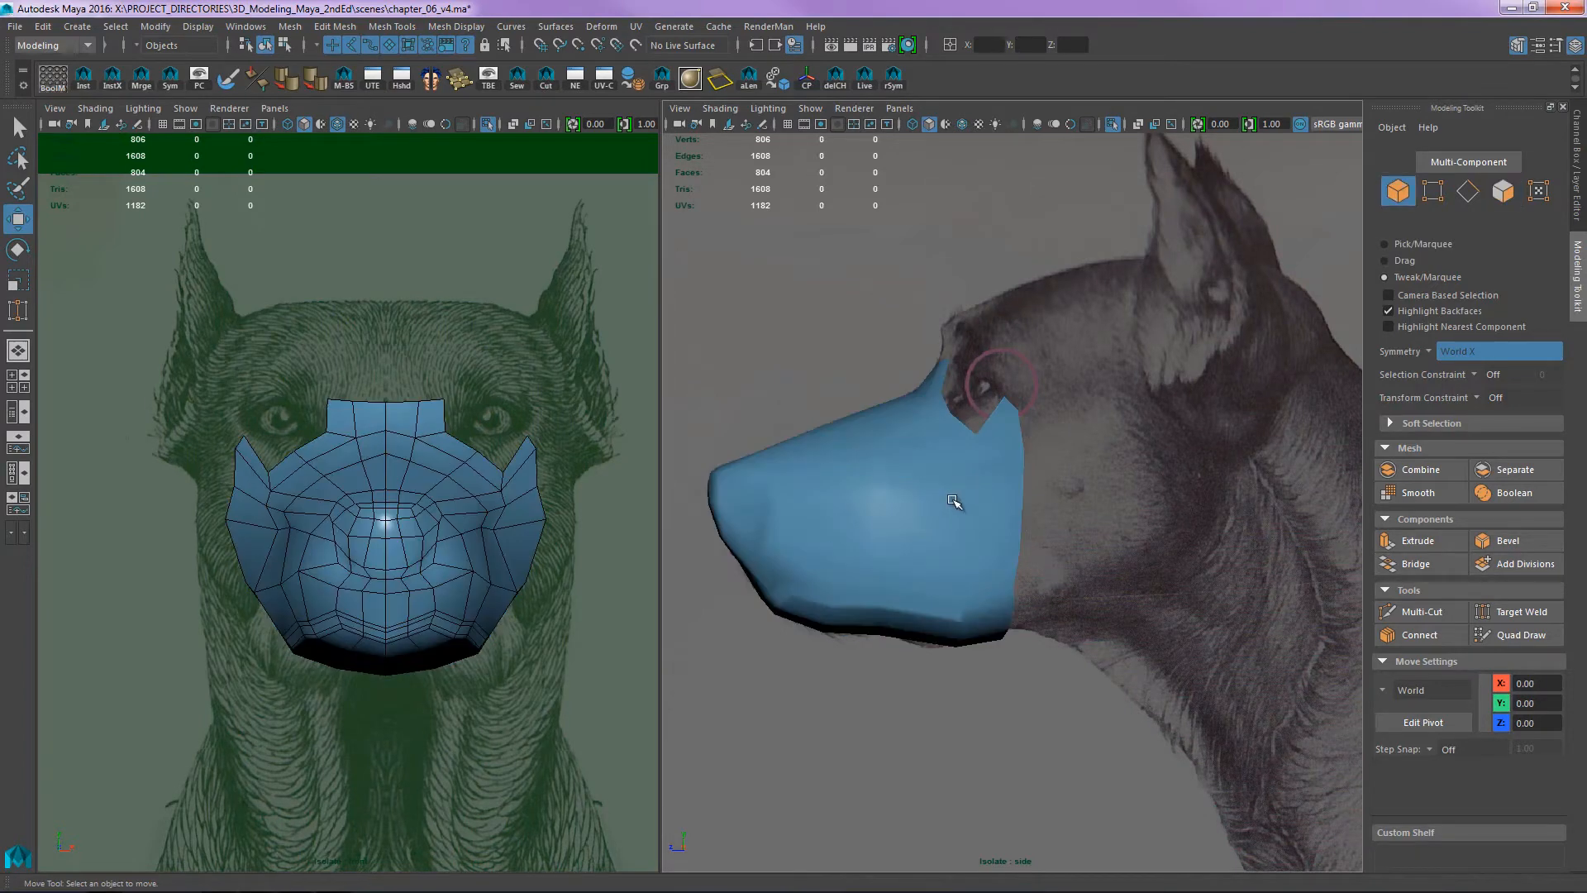
key(ctrl+1)
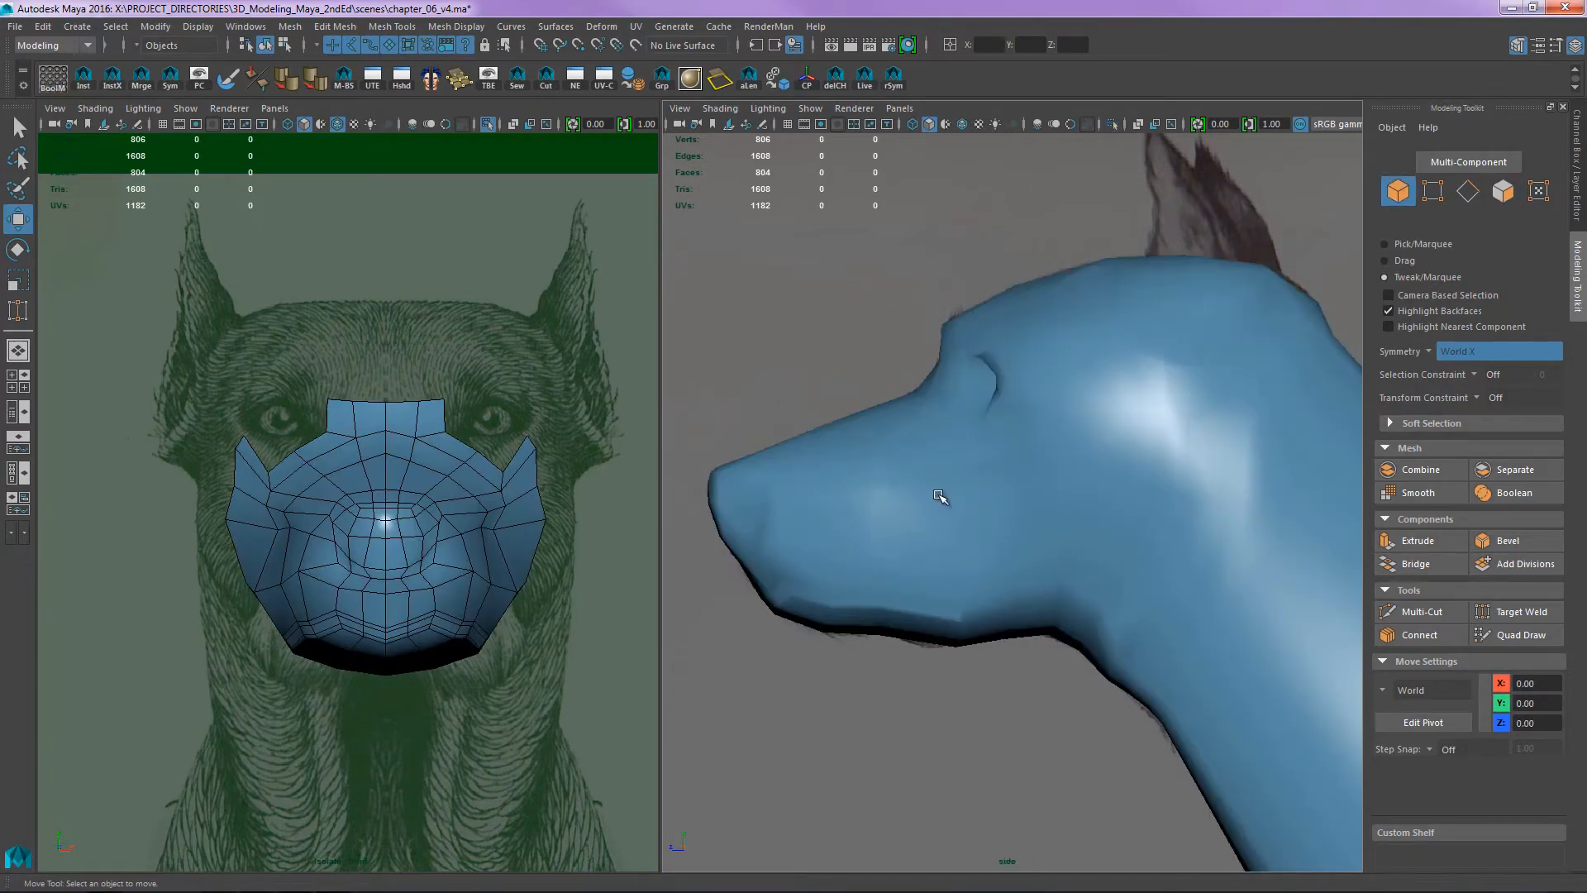
click(1034, 352)
scroll(917, 325, up, 5)
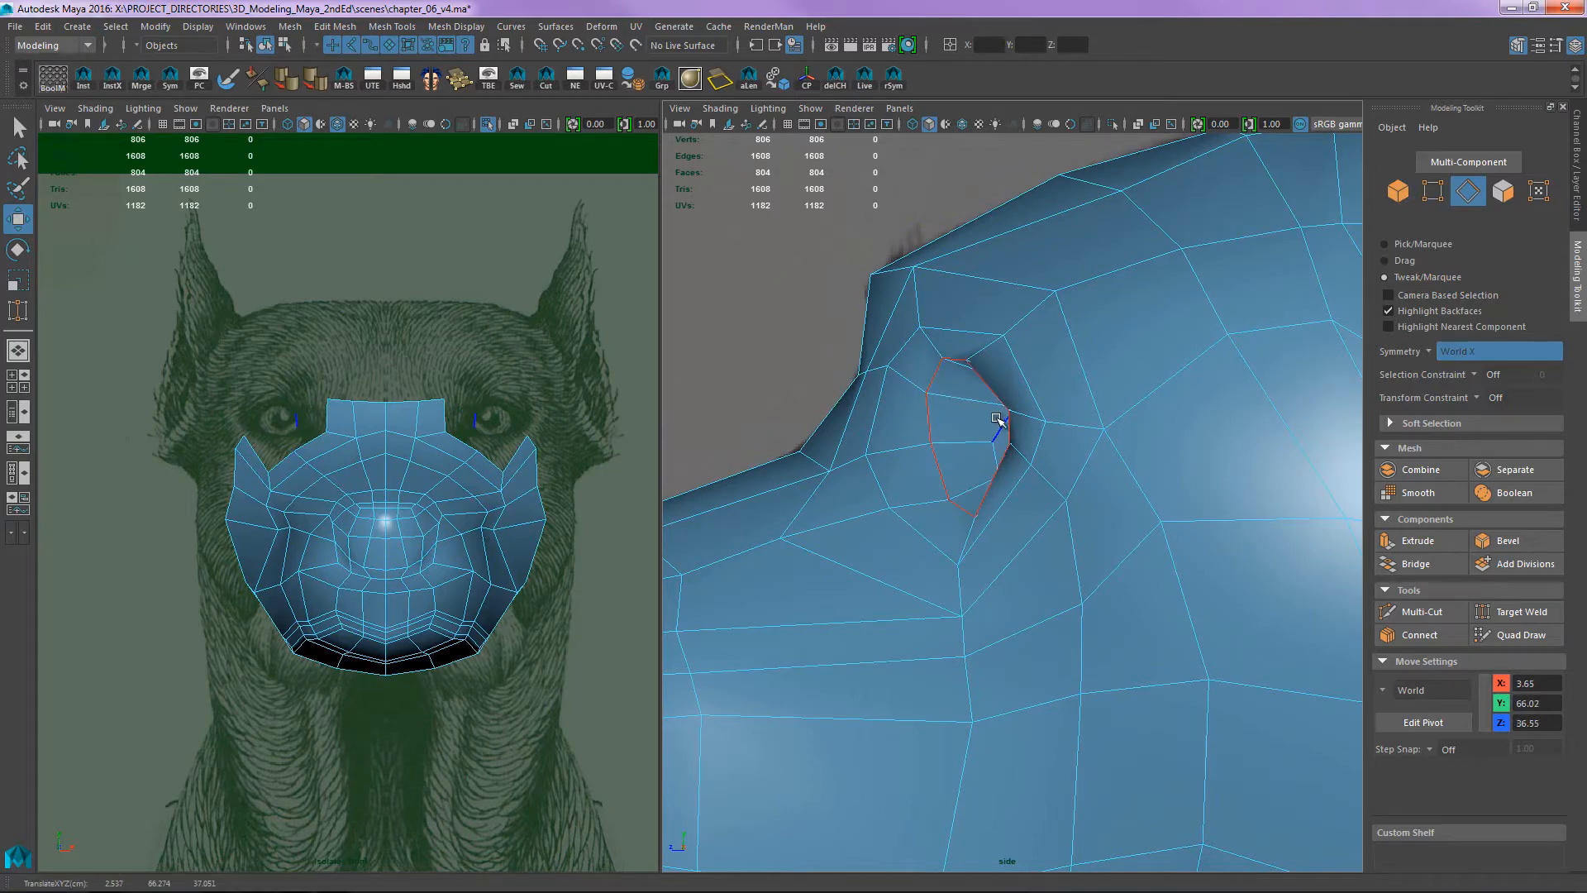
- Enlarge the front view and end its isolation so the whole head mesh shows in object mode
key(space)
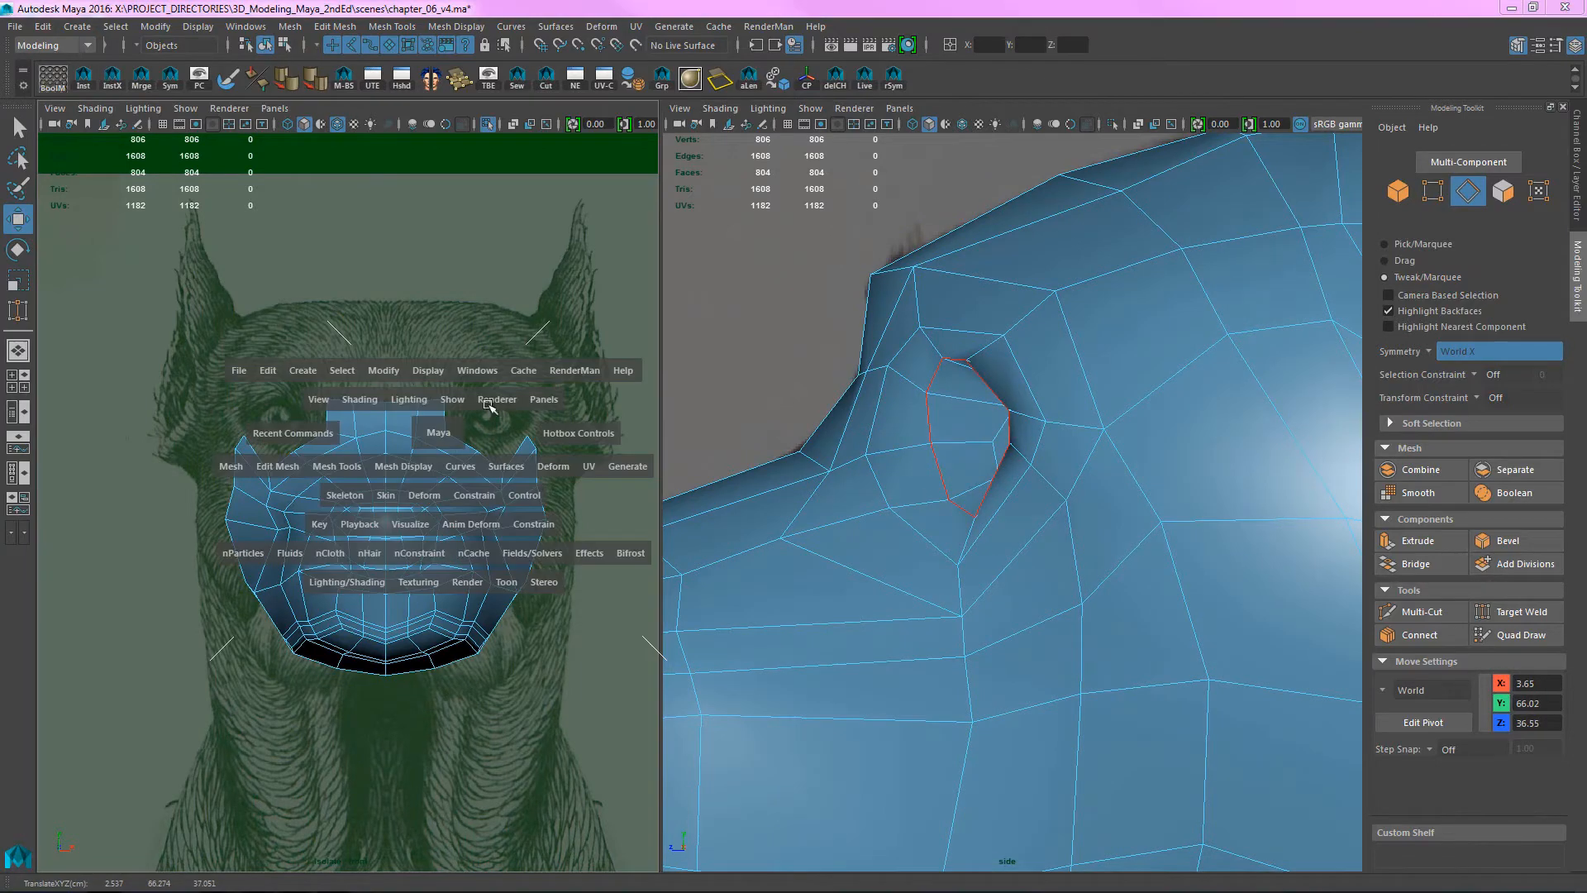
key(ctrl+1)
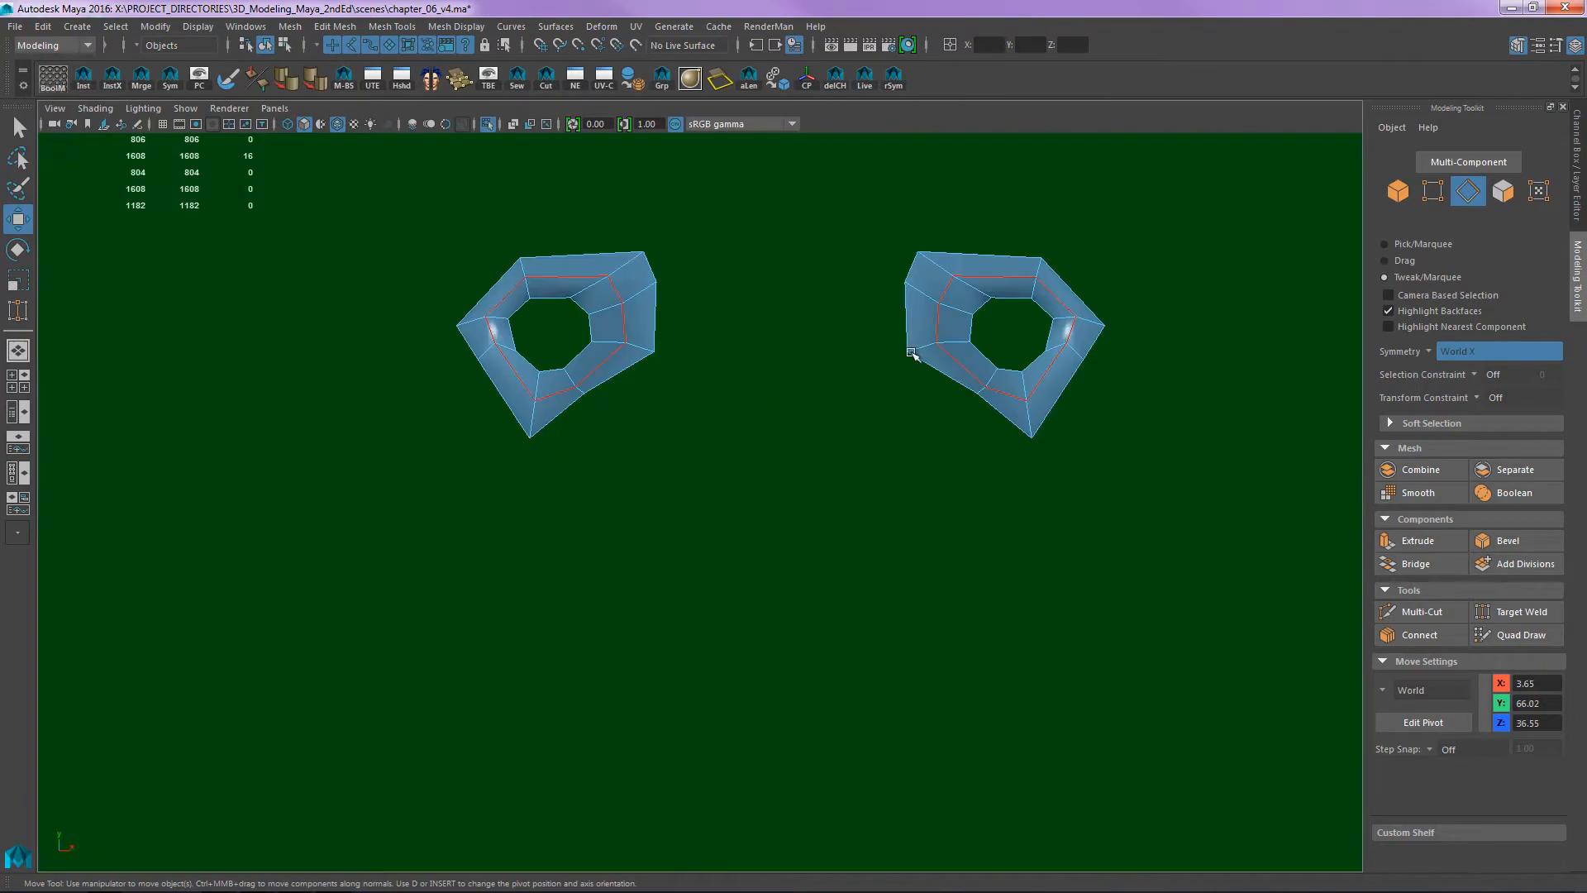
alt+middle_drag(1067, 307, 898, 360)
key(F8)
click(1099, 273)
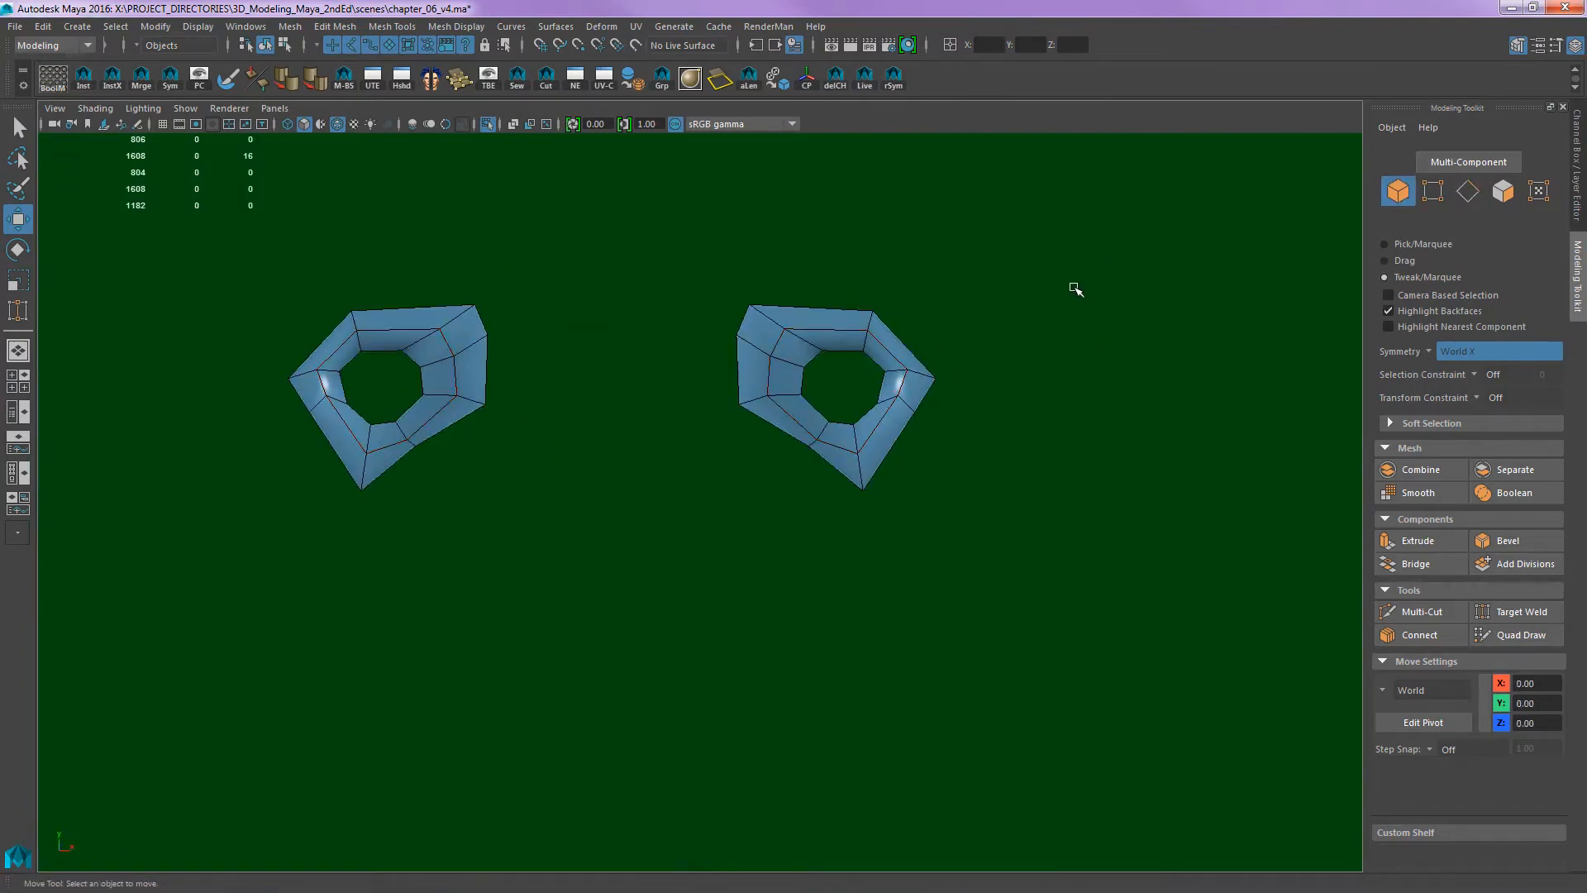
key(ctrl+1)
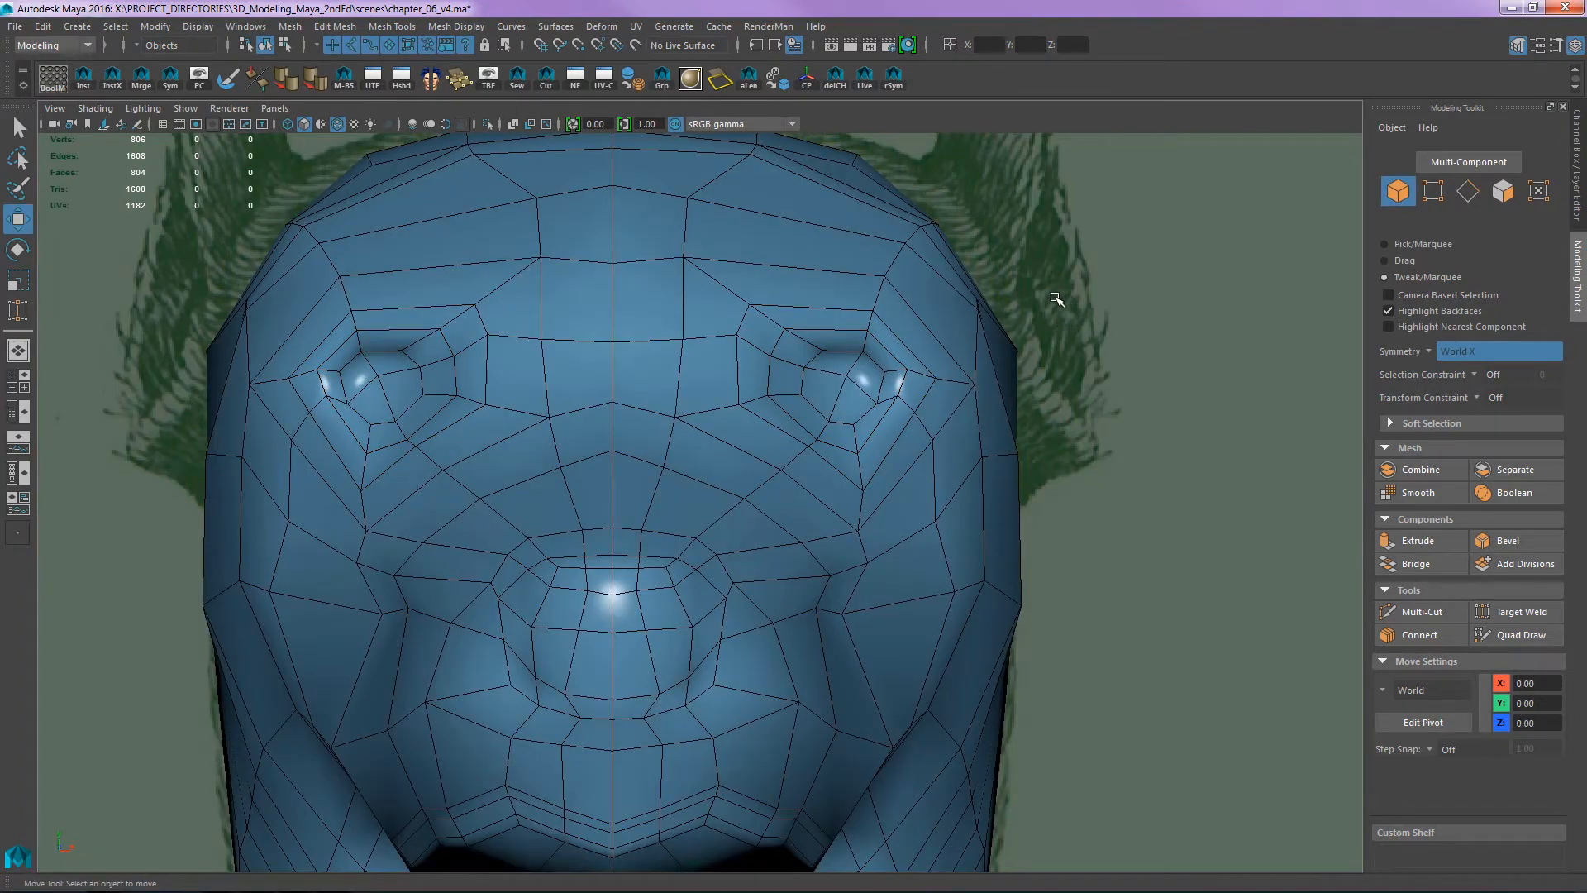
- Select the mesh in wireframe display and compare its eye and nose edges with the front reference image
key(4)
scroll(1049, 314, up, 4)
click(971, 378)
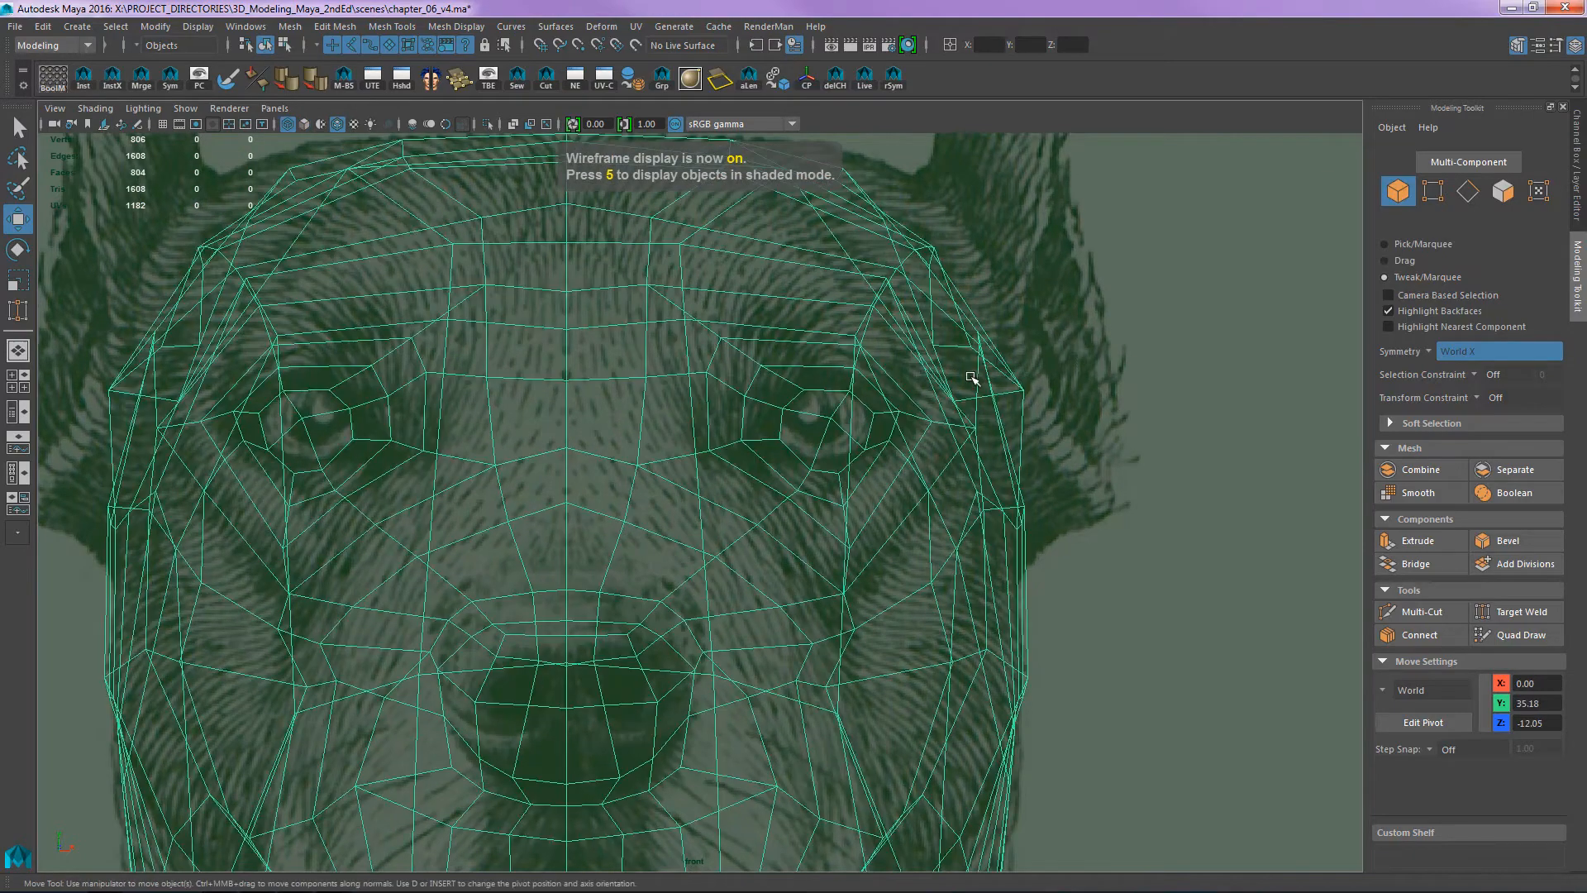
scroll(867, 347, up, 2)
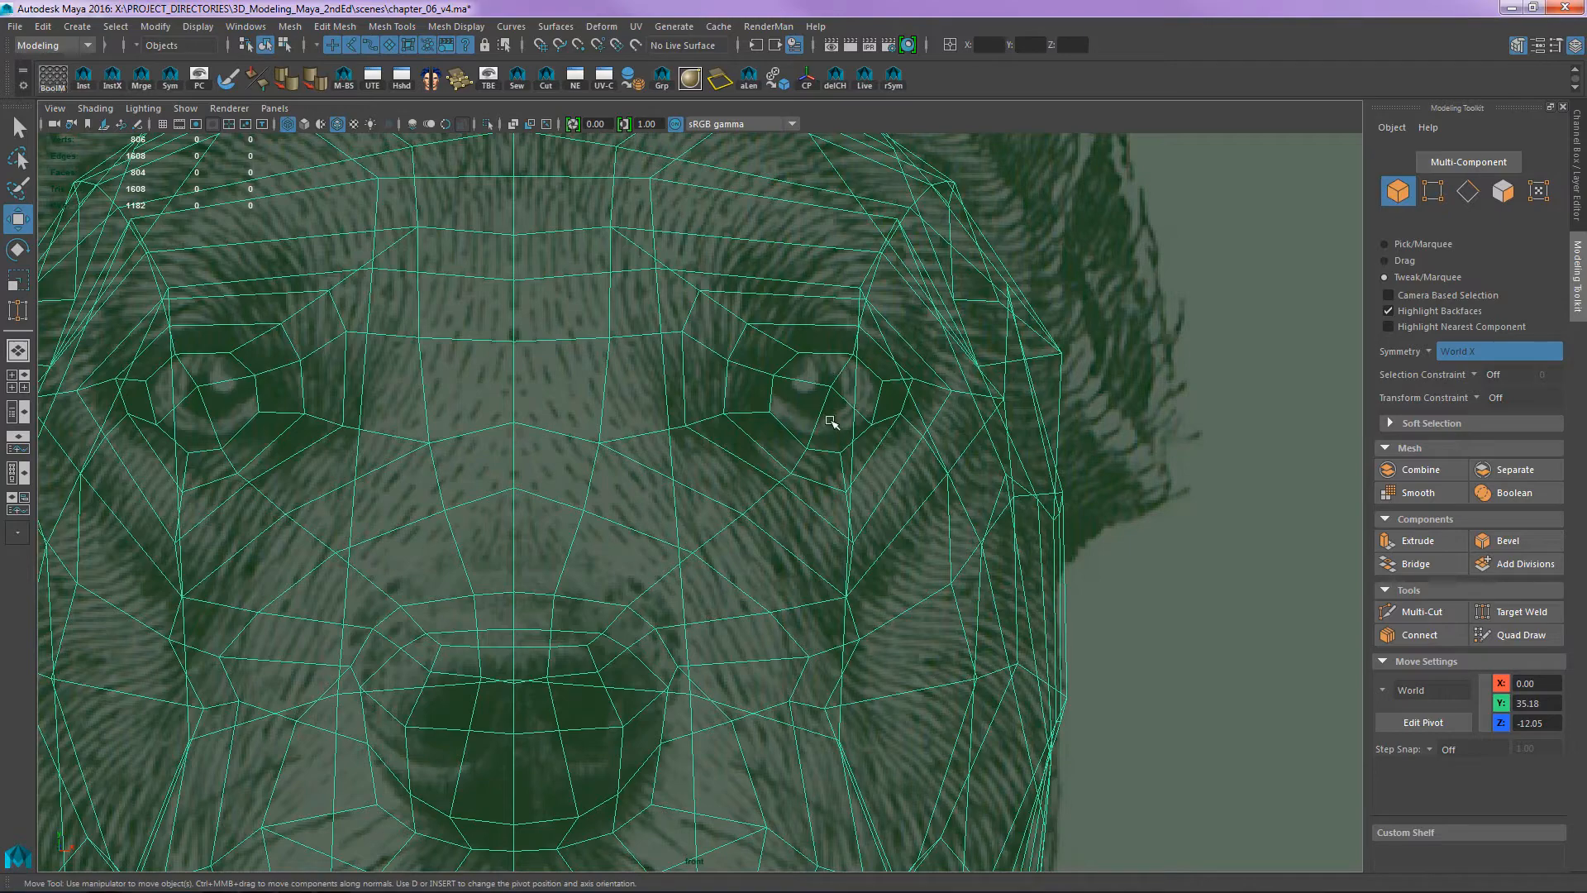
scroll(826, 409, down, 3)
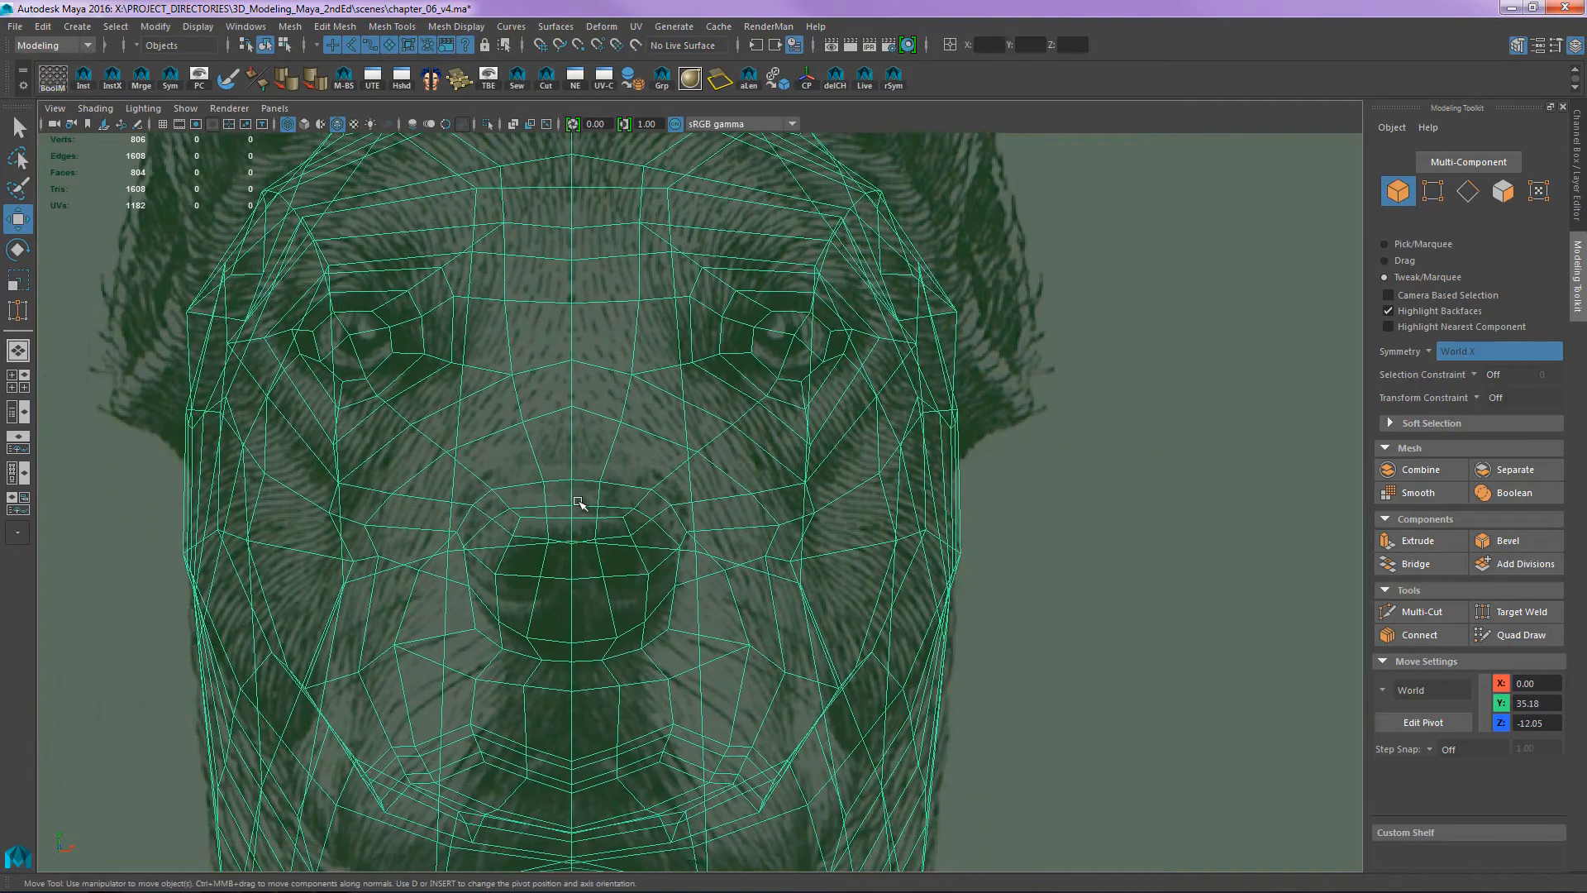
scroll(627, 511, up, 2)
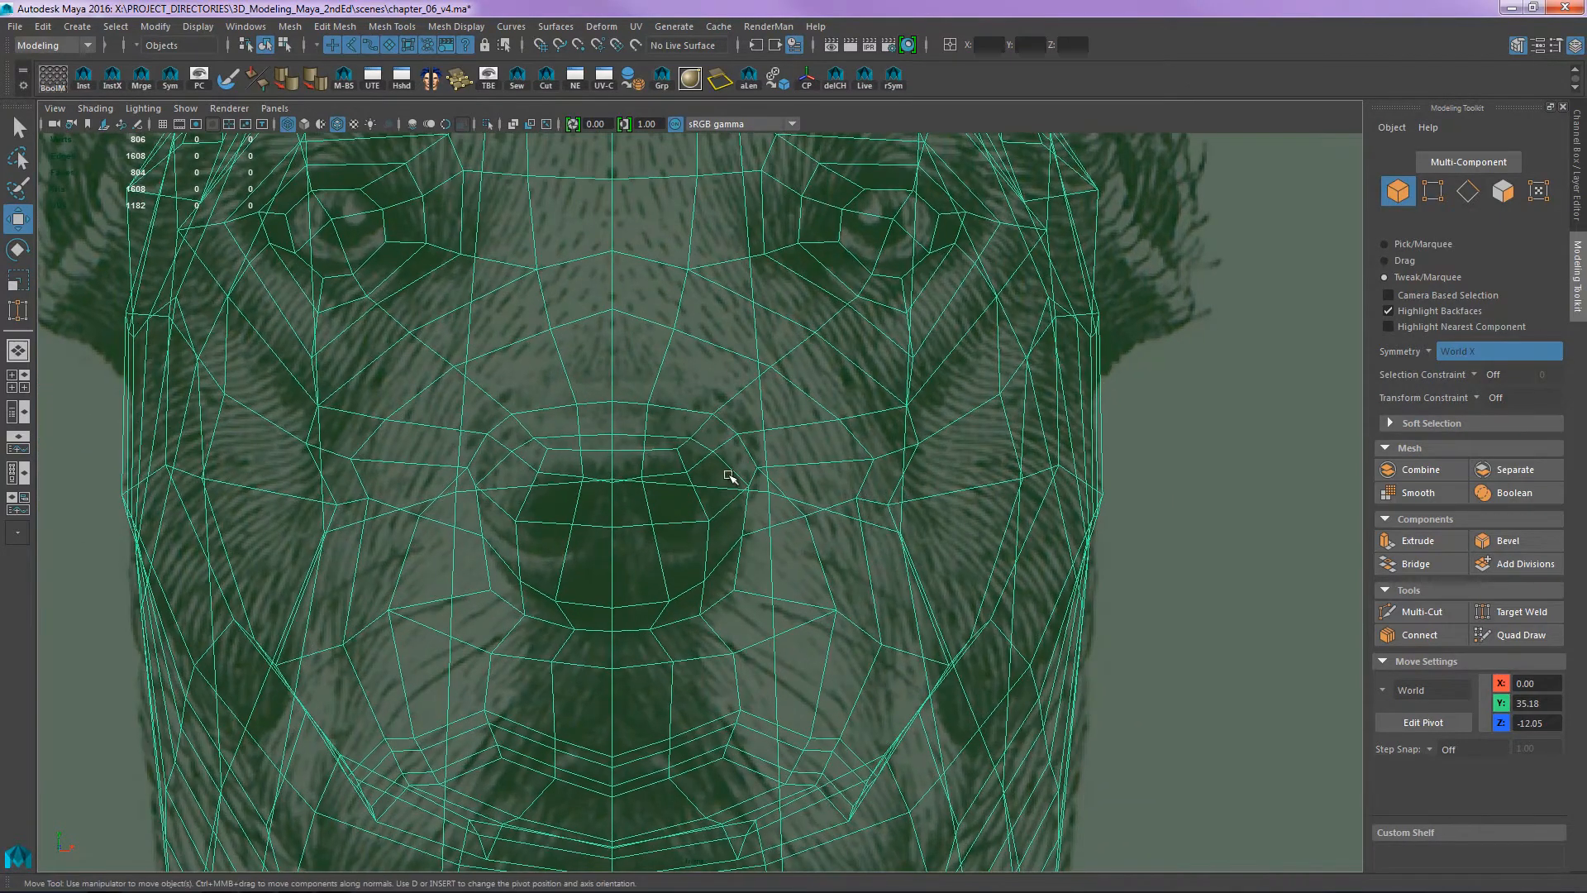
- Restore shading in the front view, then compare the muzzle with the reference in the side view's wireframe display
key(5)
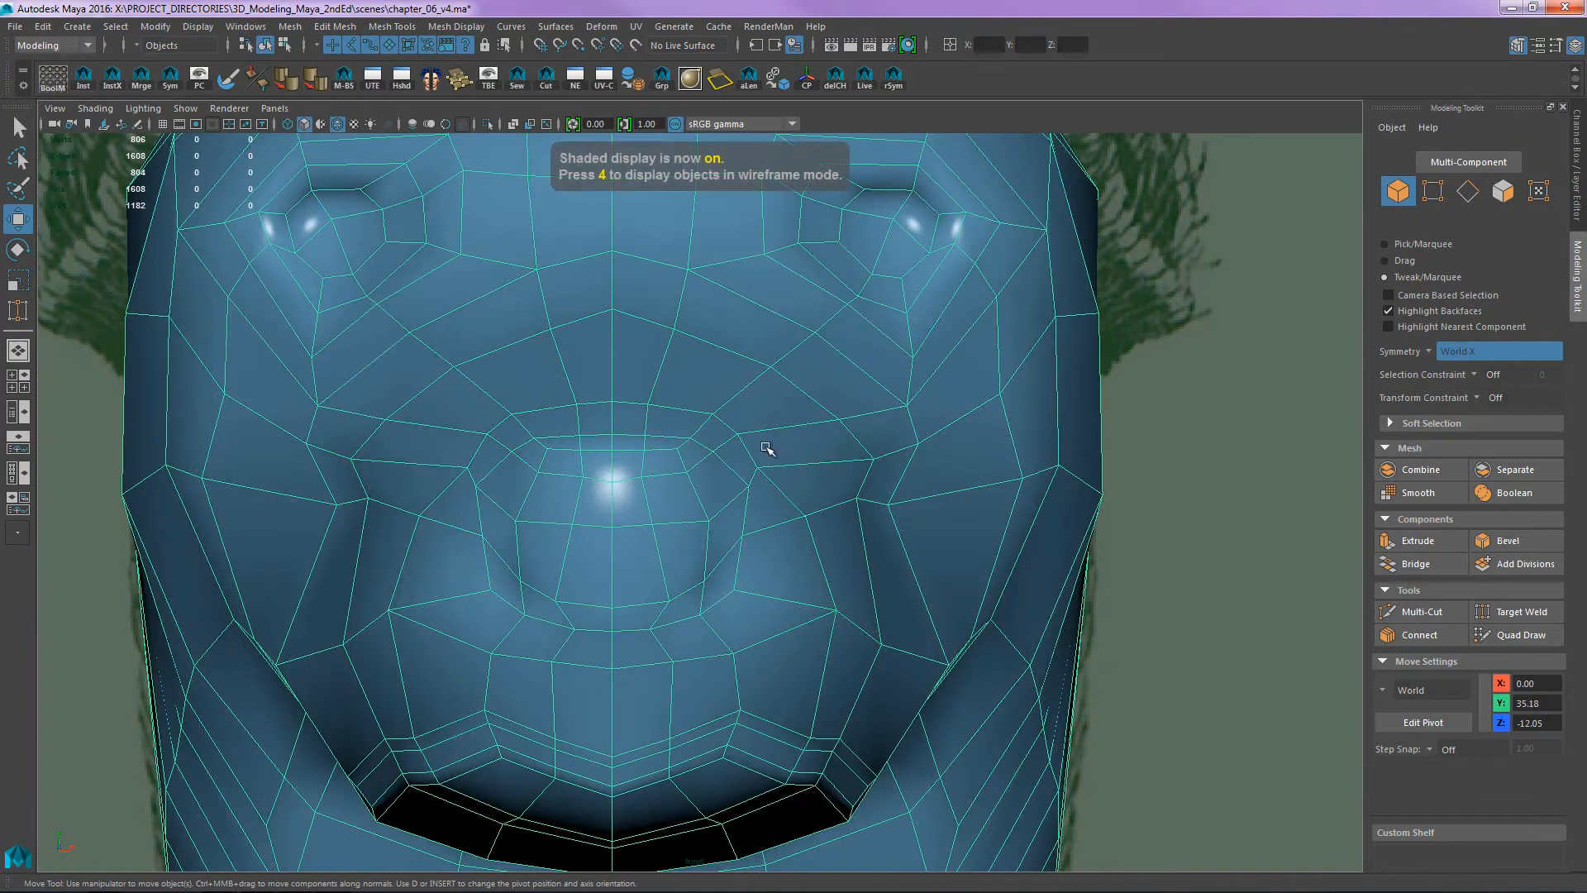
key(space)
alt+middle_drag(928, 436, 1020, 418)
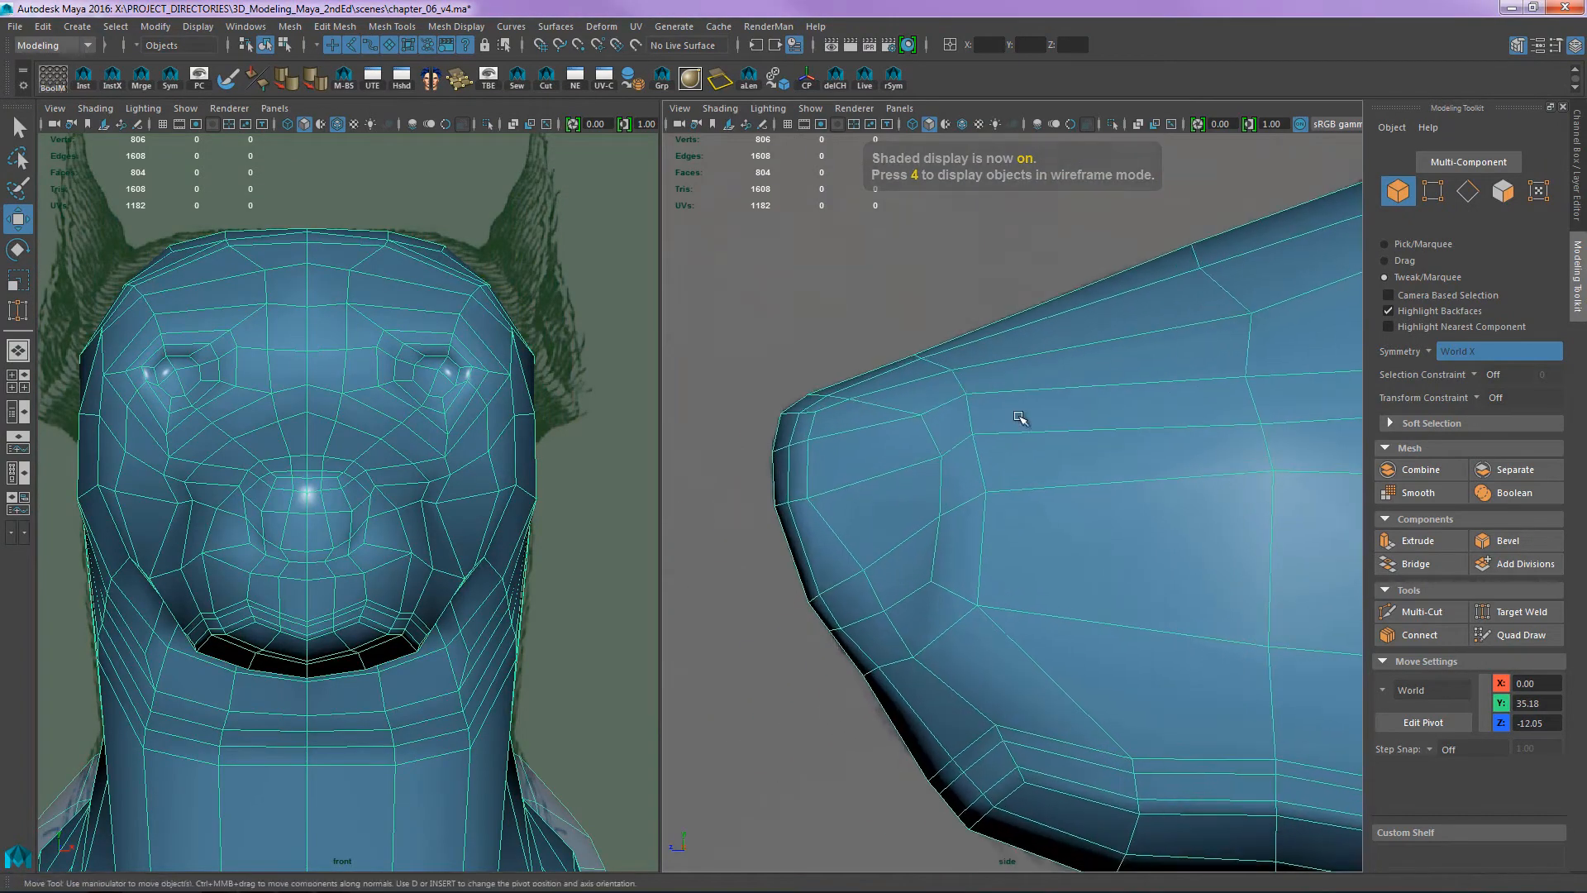
key(4)
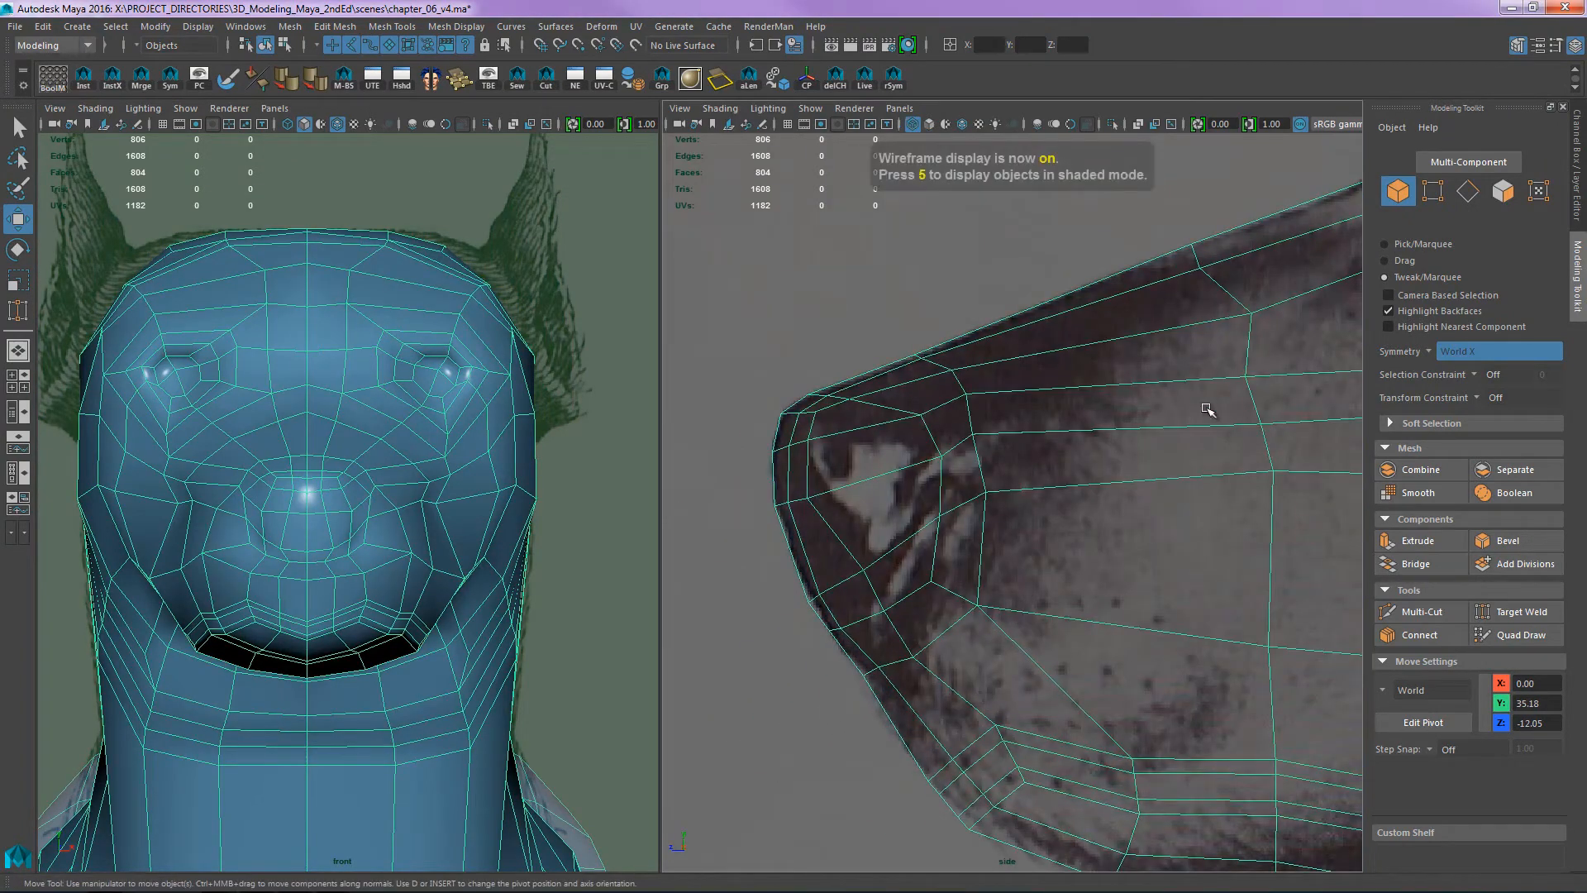
alt+right_drag(1208, 410, 811, 415)
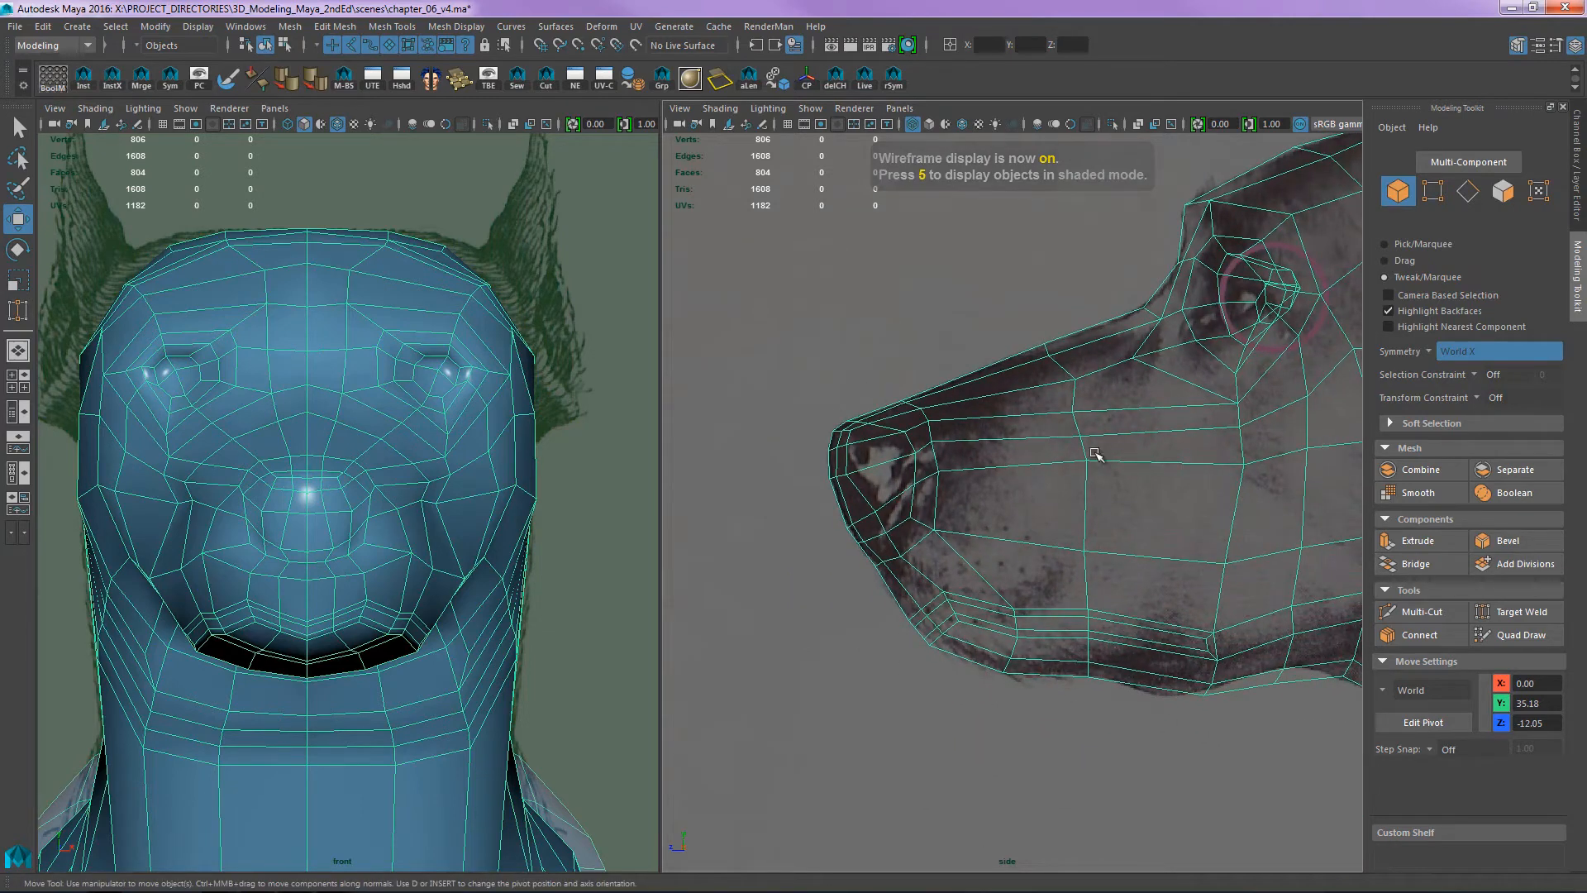
alt+middle_drag(932, 526, 847, 479)
alt+right_drag(827, 455, 1006, 488)
alt+middle_drag(1005, 488, 996, 466)
alt+right_drag(1143, 433, 1021, 416)
- Select all faces of the muzzle from the nose back to below the eye in the side view
key(F11)
alt+middle_drag(994, 441, 991, 533)
drag(708, 386, 1013, 771)
alt+middle_drag(1042, 621, 1144, 542)
alt+right_drag(1143, 543, 991, 441)
alt+middle_drag(1006, 439, 945, 425)
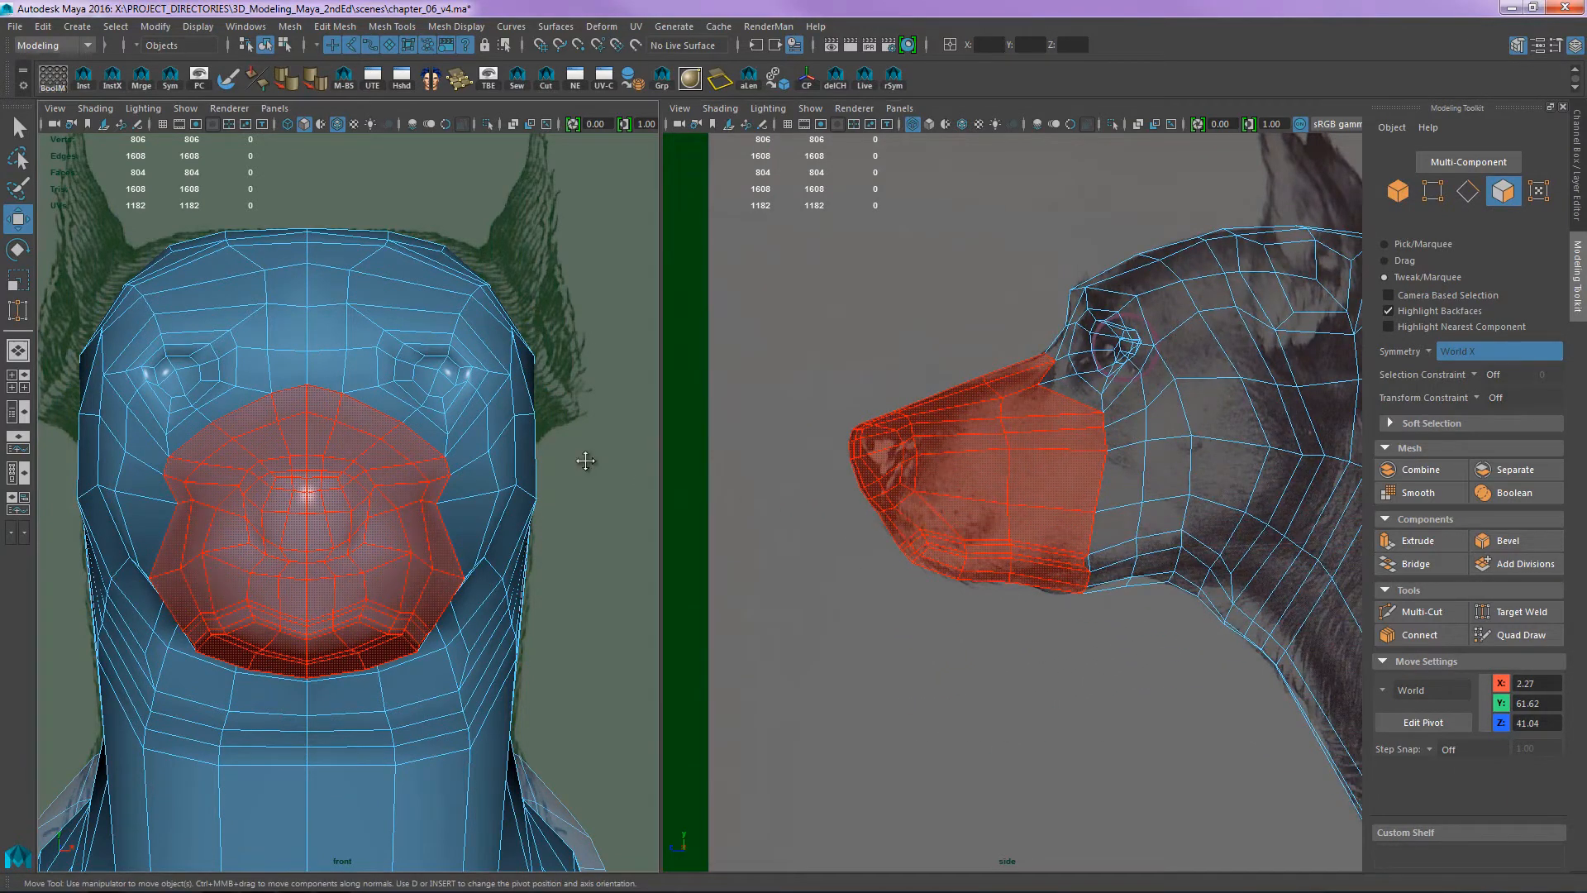
- Open the Outliner and add side_view, front_view and back_view from refs_grp to the muzzle face selection
alt+middle_drag(585, 453, 645, 461)
key(shift+o)
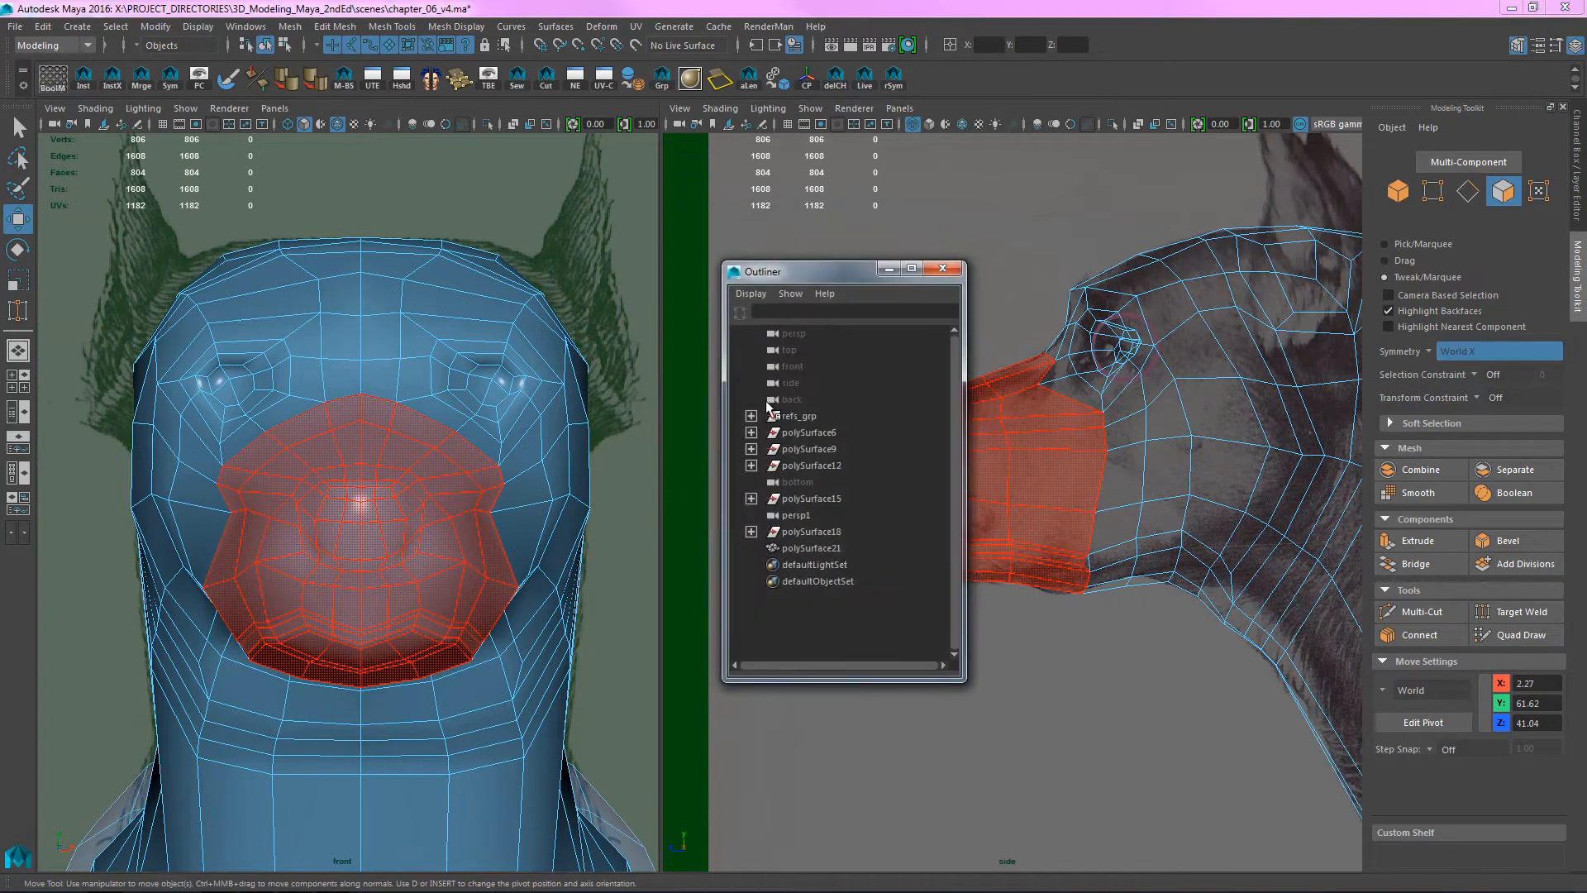
click(751, 416)
drag(800, 437, 821, 457)
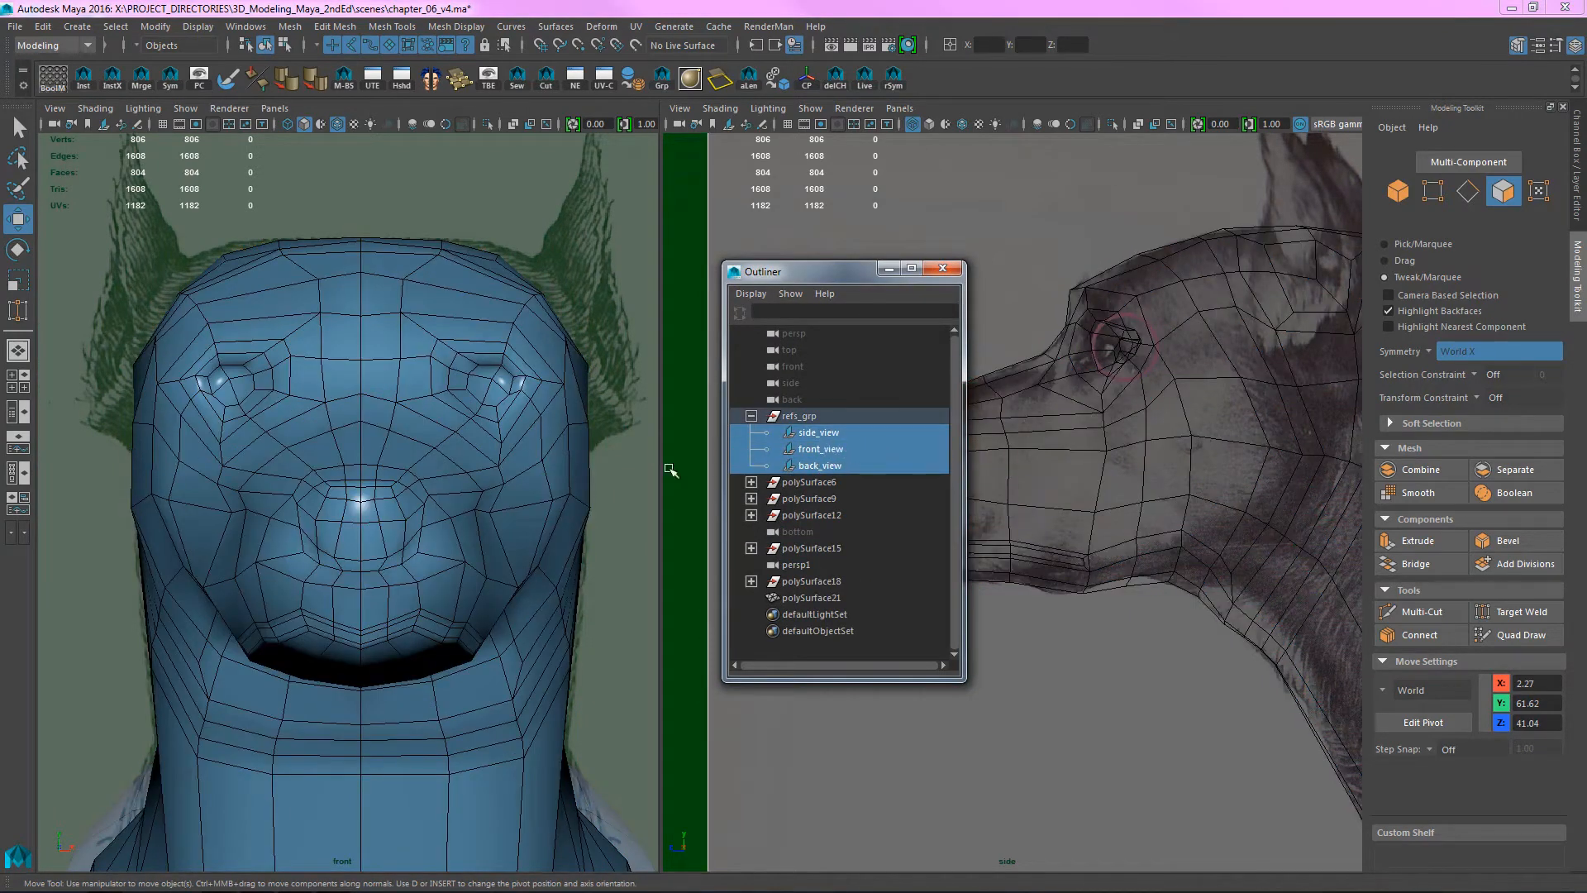
drag(814, 268, 712, 251)
right_drag(929, 516, 929, 576)
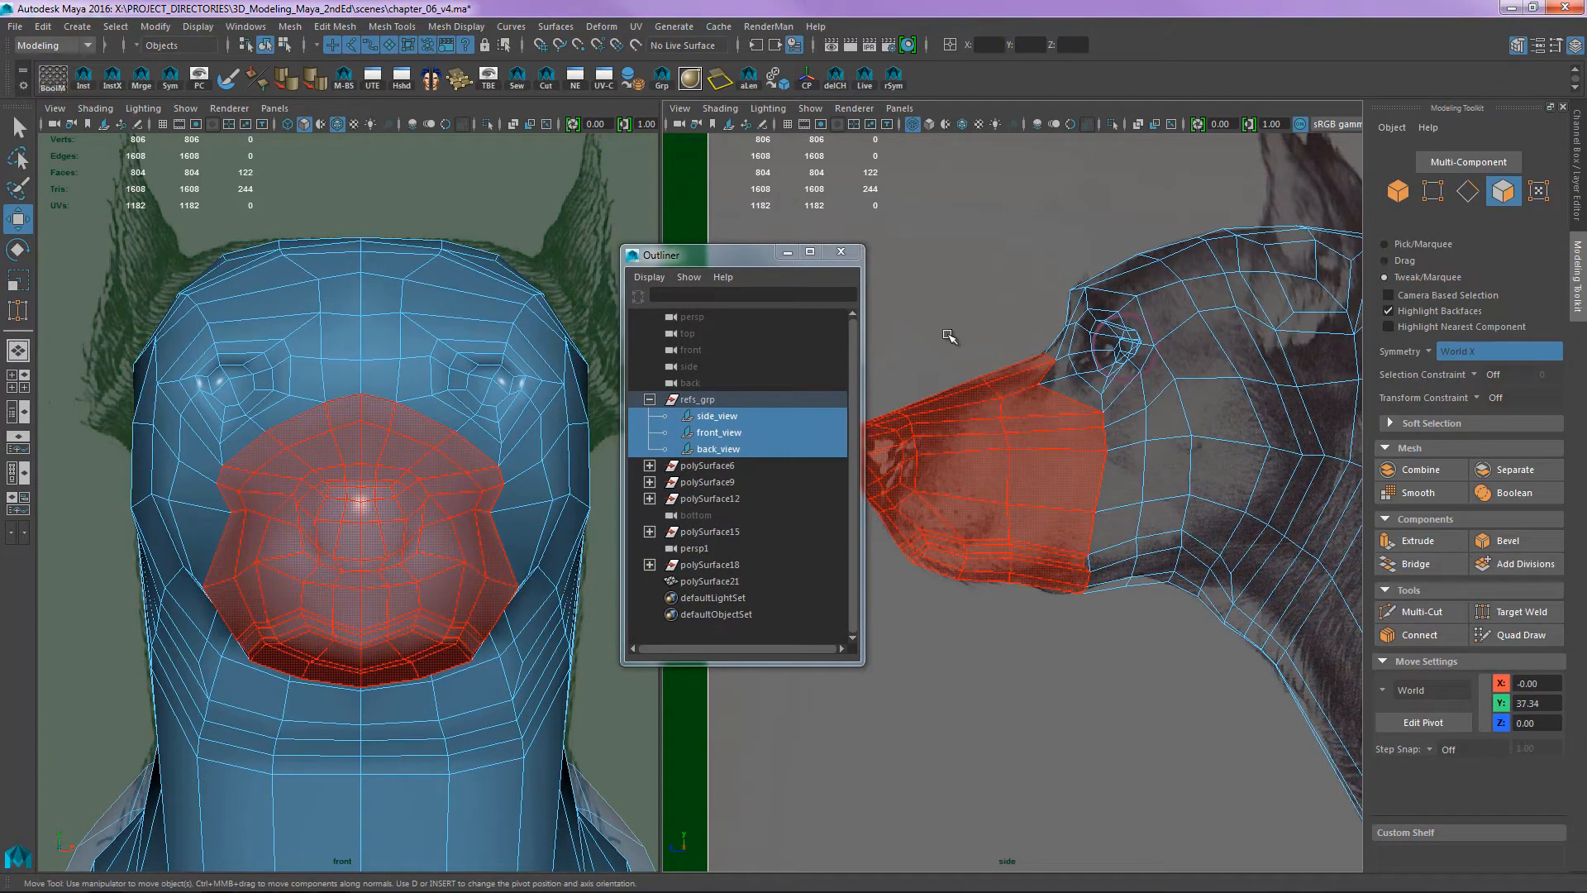
- Isolate the muzzle faces and reference images in both the front and side views, and close the Outliner
key(ctrl+1)
key(ctrl+1)
click(841, 252)
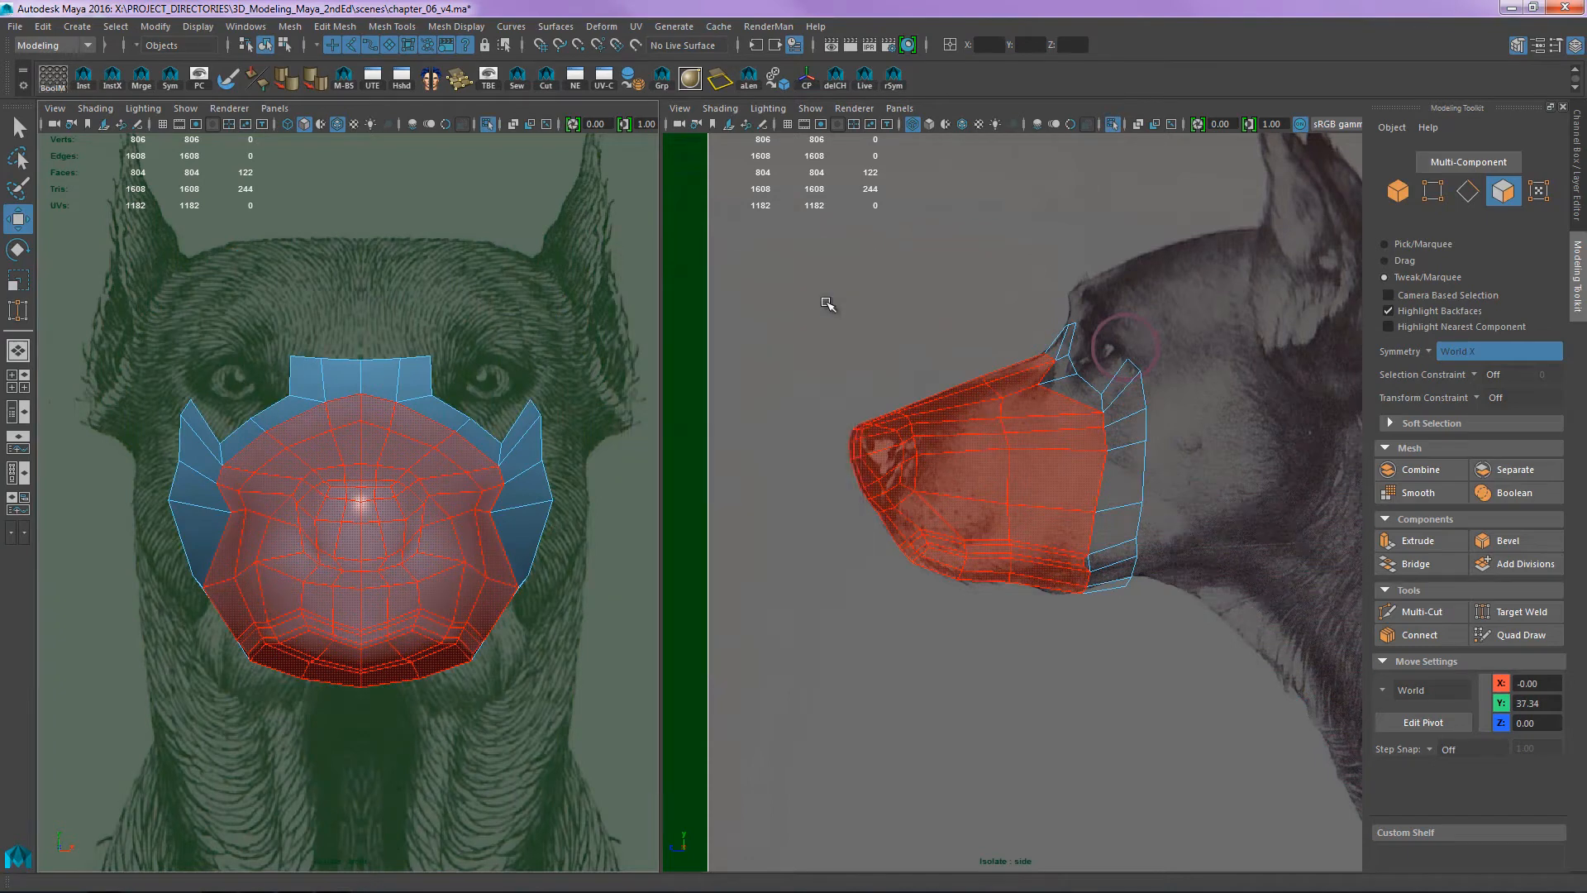
- Raise the centre vertices of the mouth line into a peak below the nose in the front view
alt+middle_drag(748, 326, 801, 361)
alt+right_drag(801, 361, 989, 380)
alt+middle_drag(903, 359, 790, 400)
alt+right_drag(790, 400, 901, 402)
alt+middle_drag(690, 386, 730, 372)
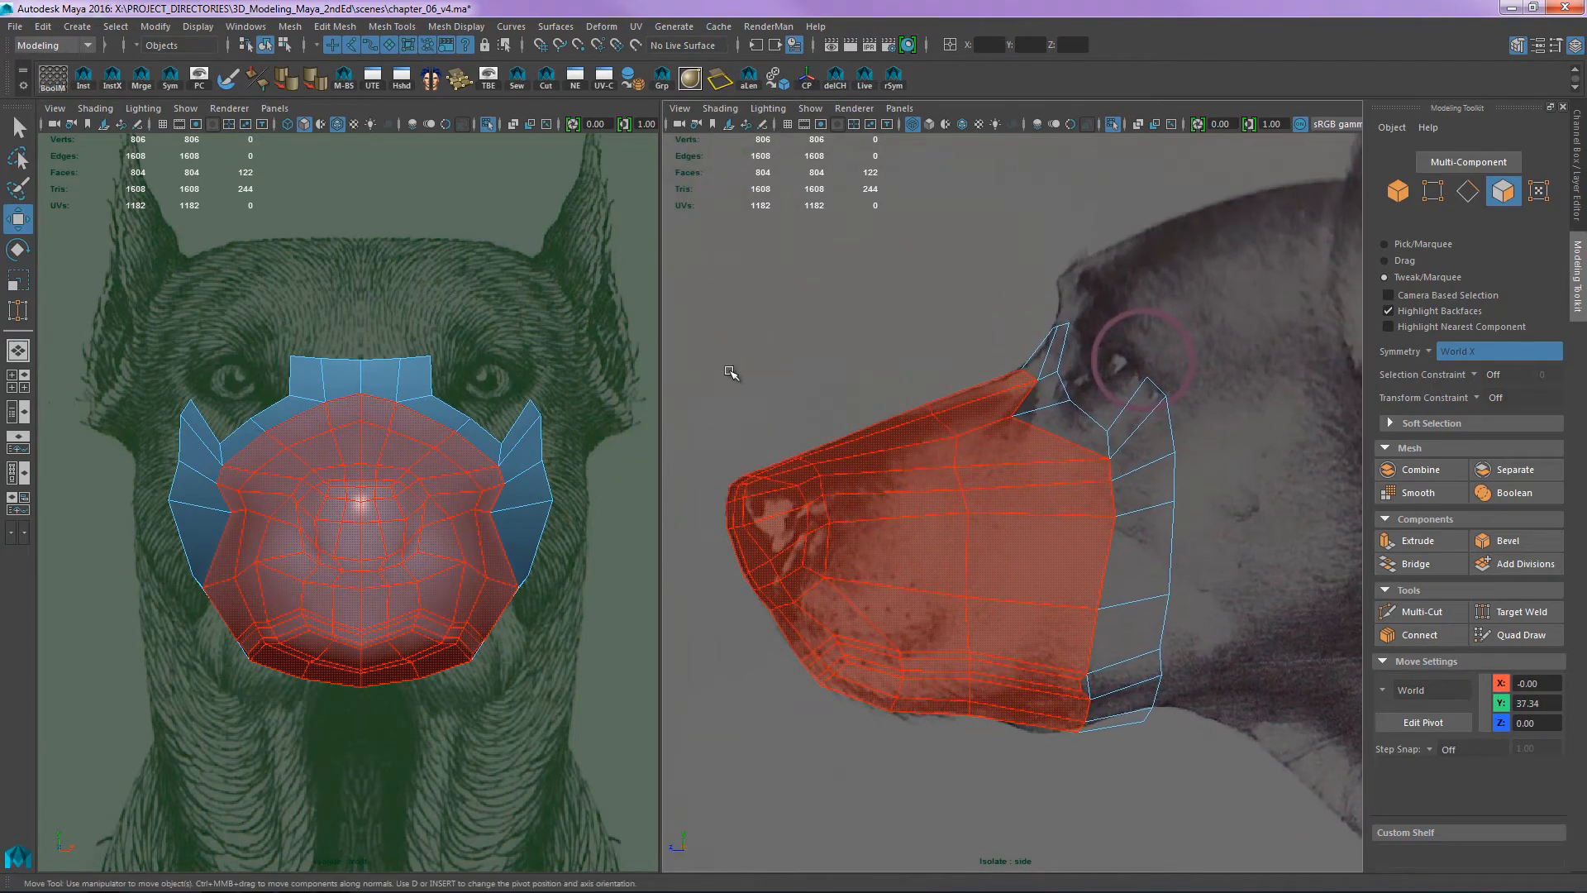
alt+right_drag(433, 468, 512, 429)
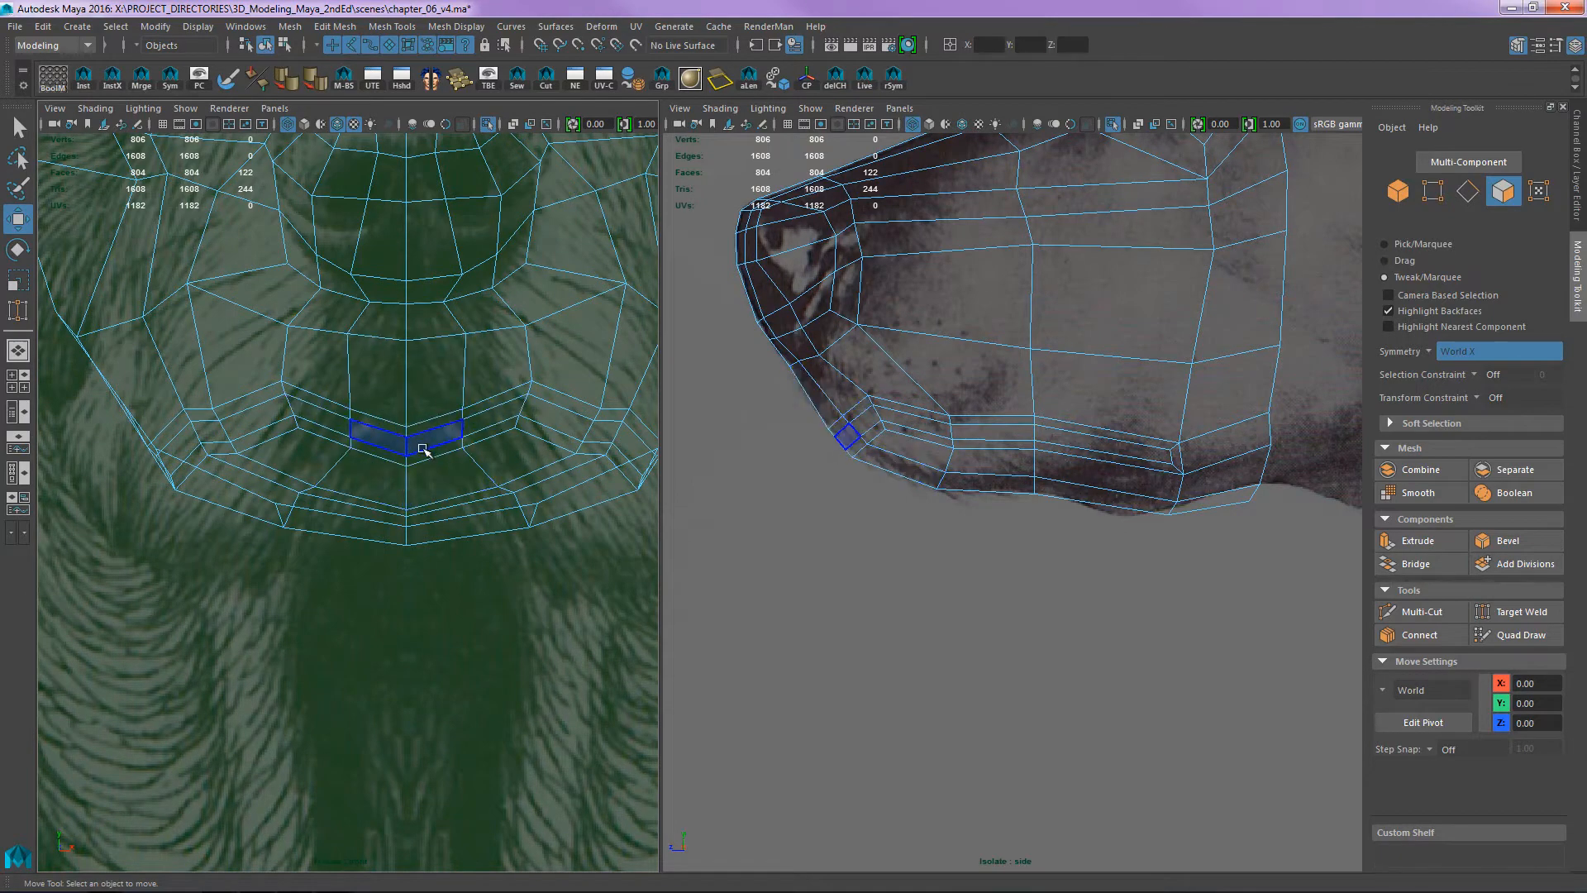
key(F9)
drag(425, 474, 389, 407)
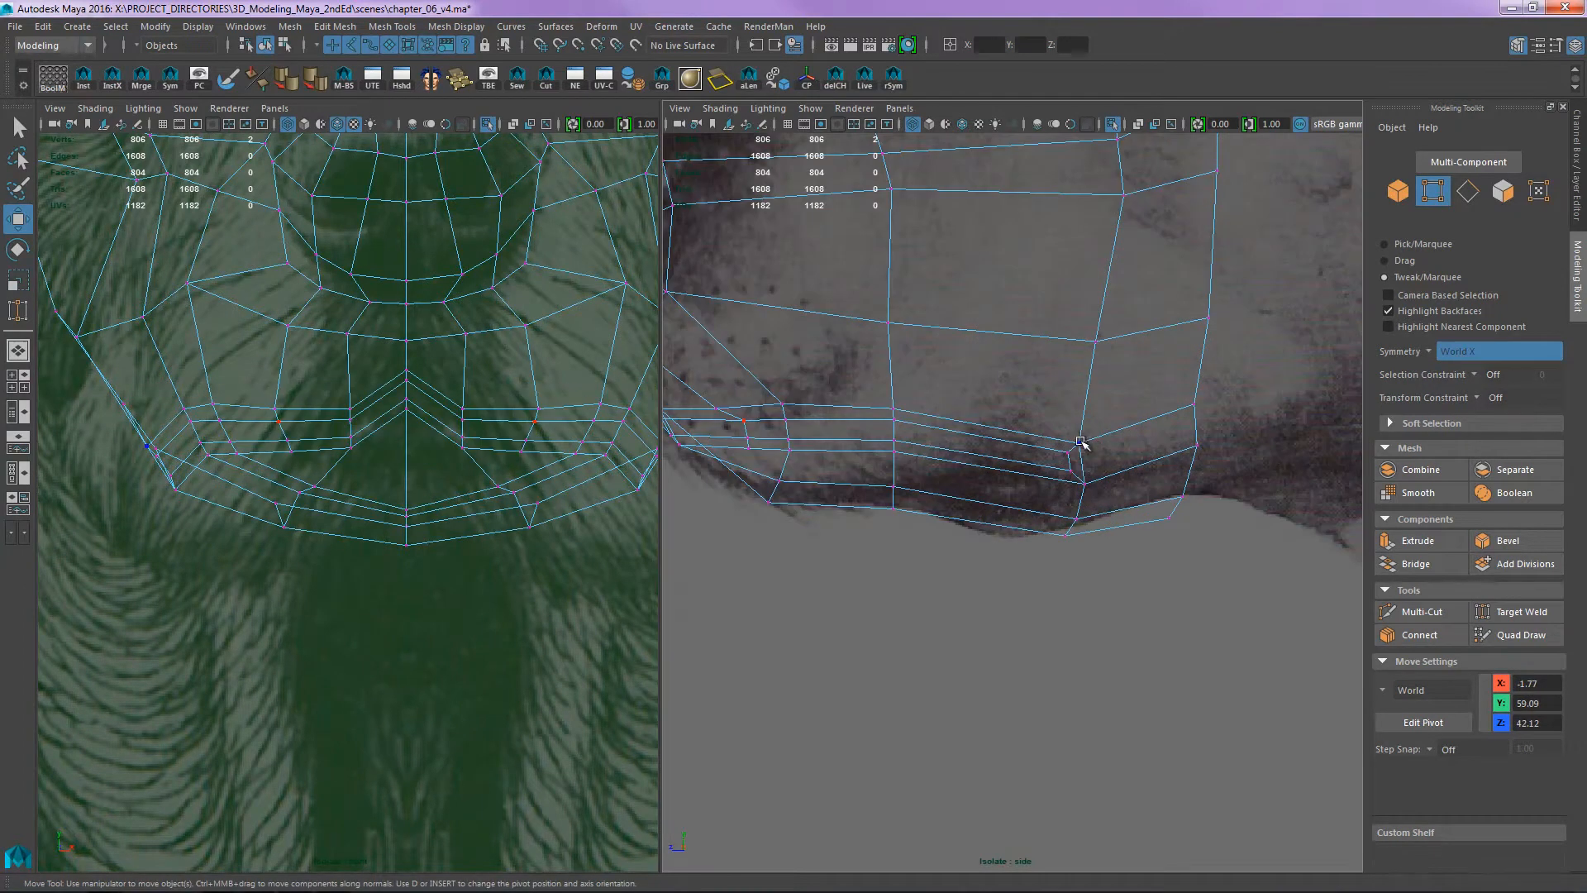
- Raise the upper-lip vertices from the mouth corner forward in the side view, and adjust the centre lip vertex in the front view
drag(1081, 444, 1095, 392)
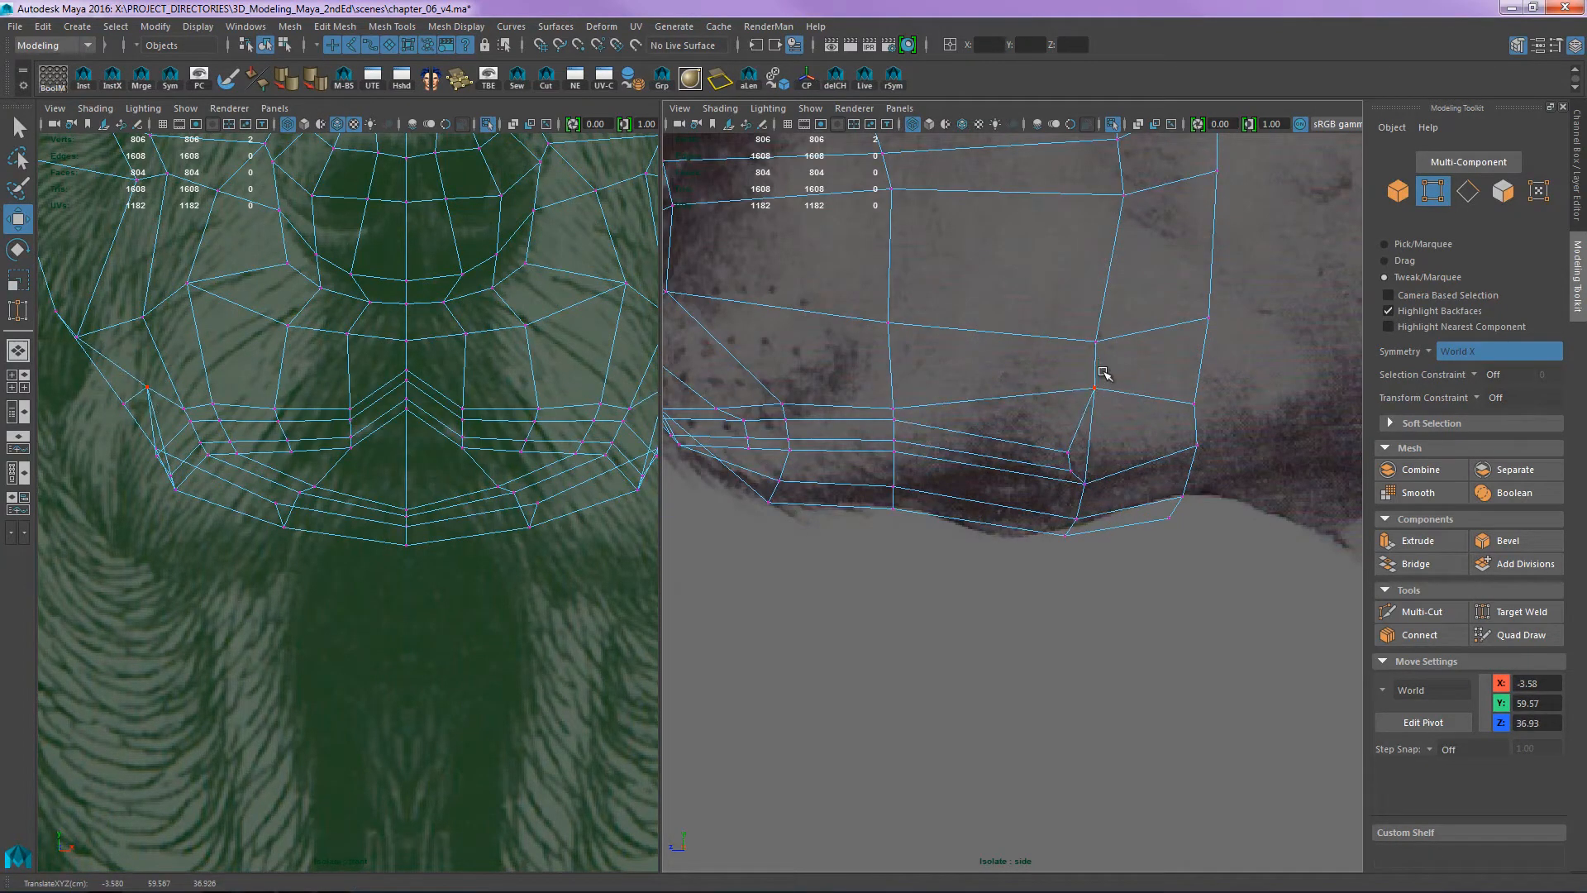
alt+middle_drag(1113, 217, 1072, 493)
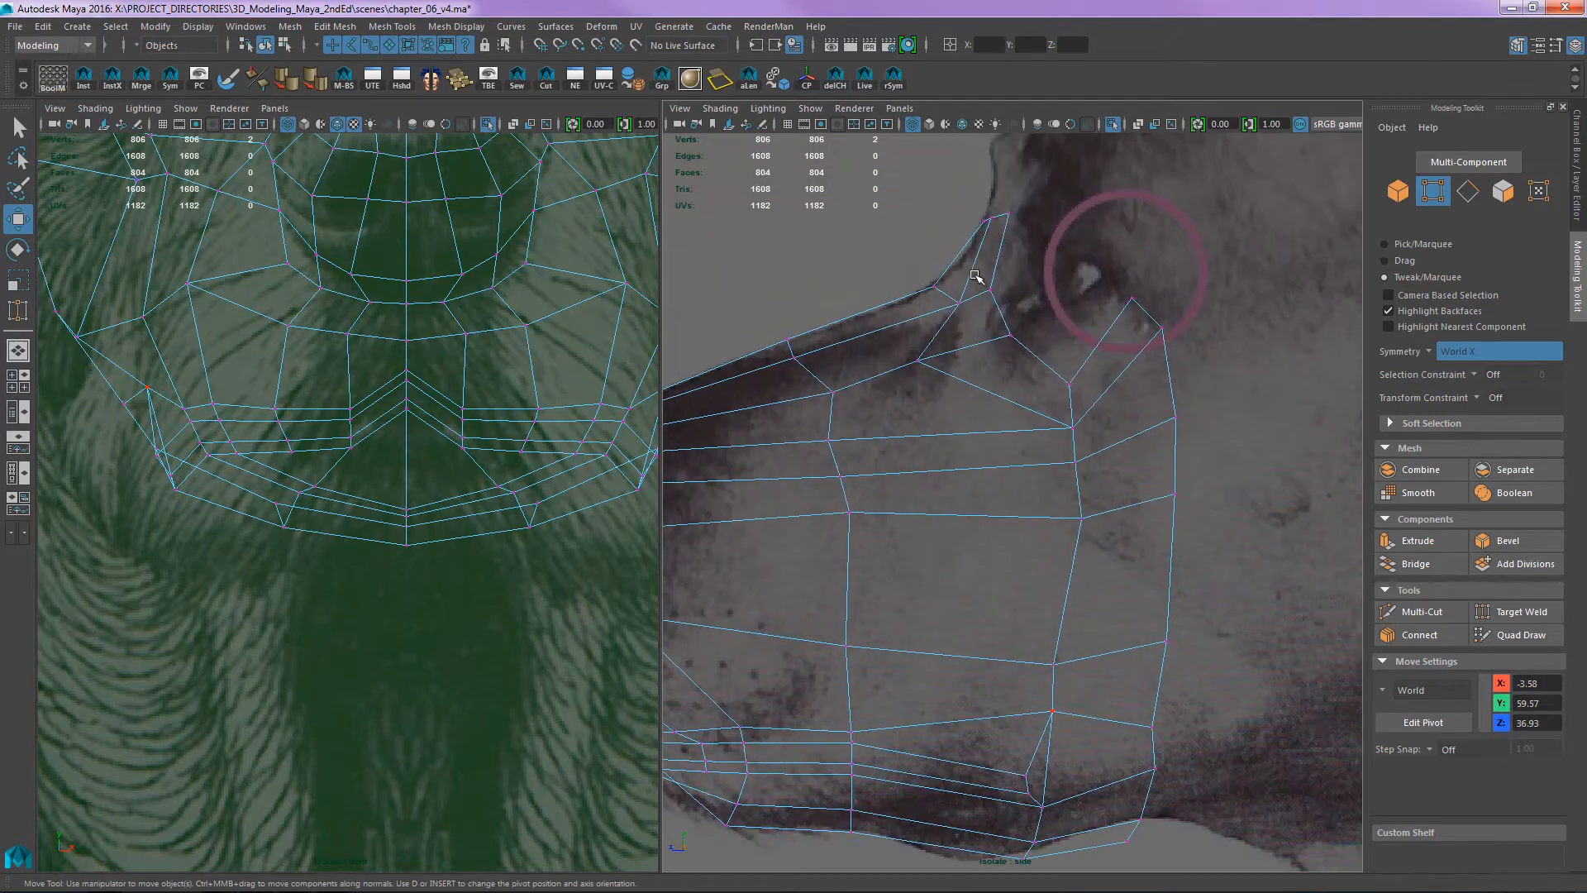
alt+middle_drag(1062, 438, 1112, 116)
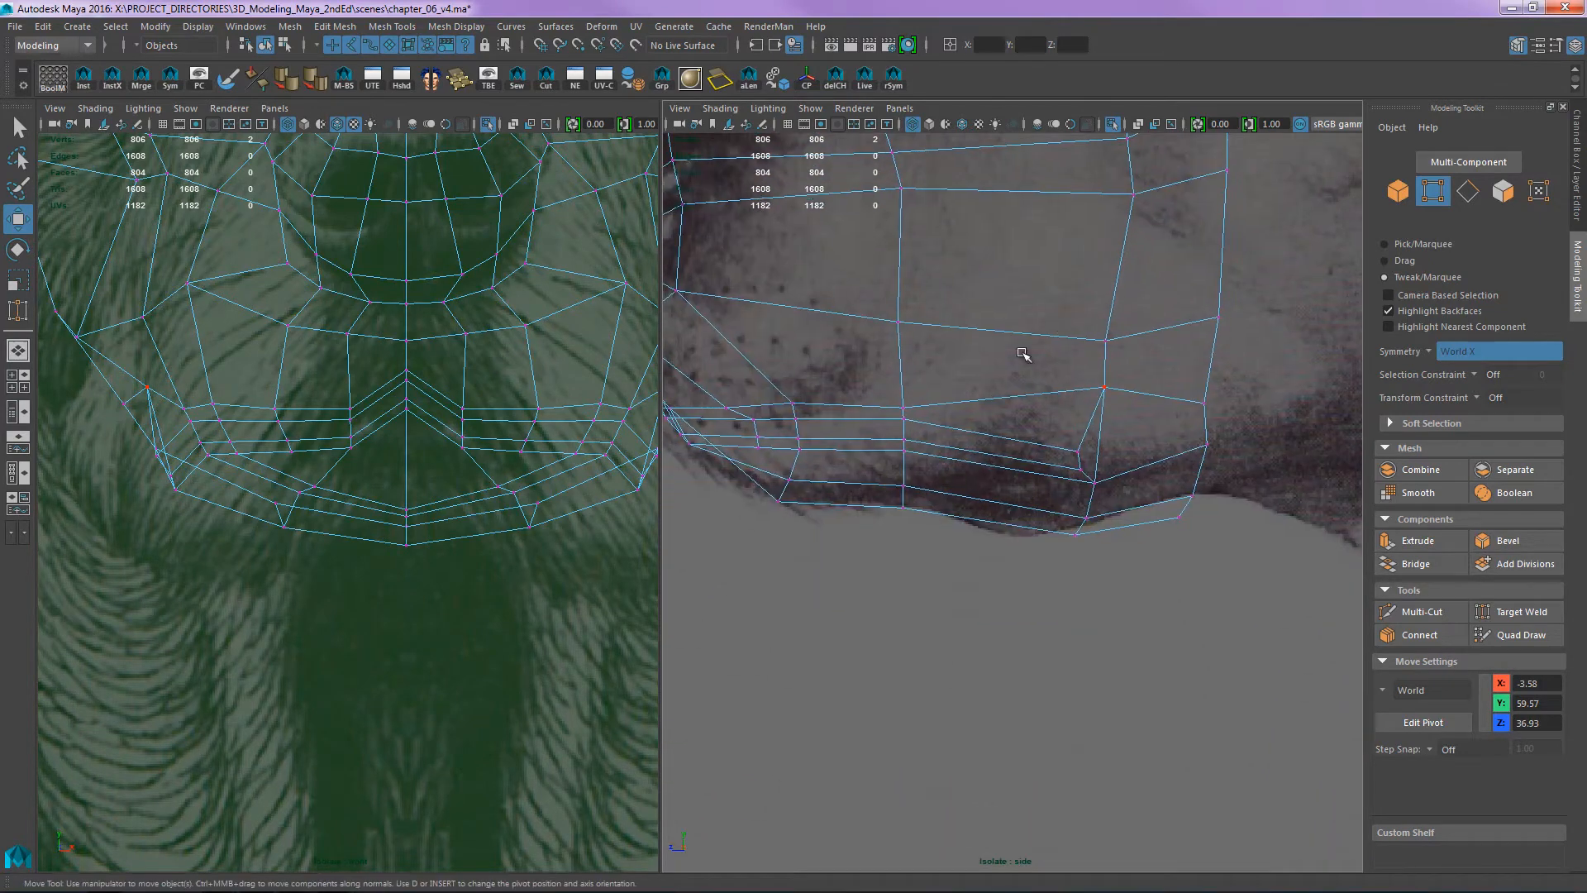
drag(904, 404, 904, 374)
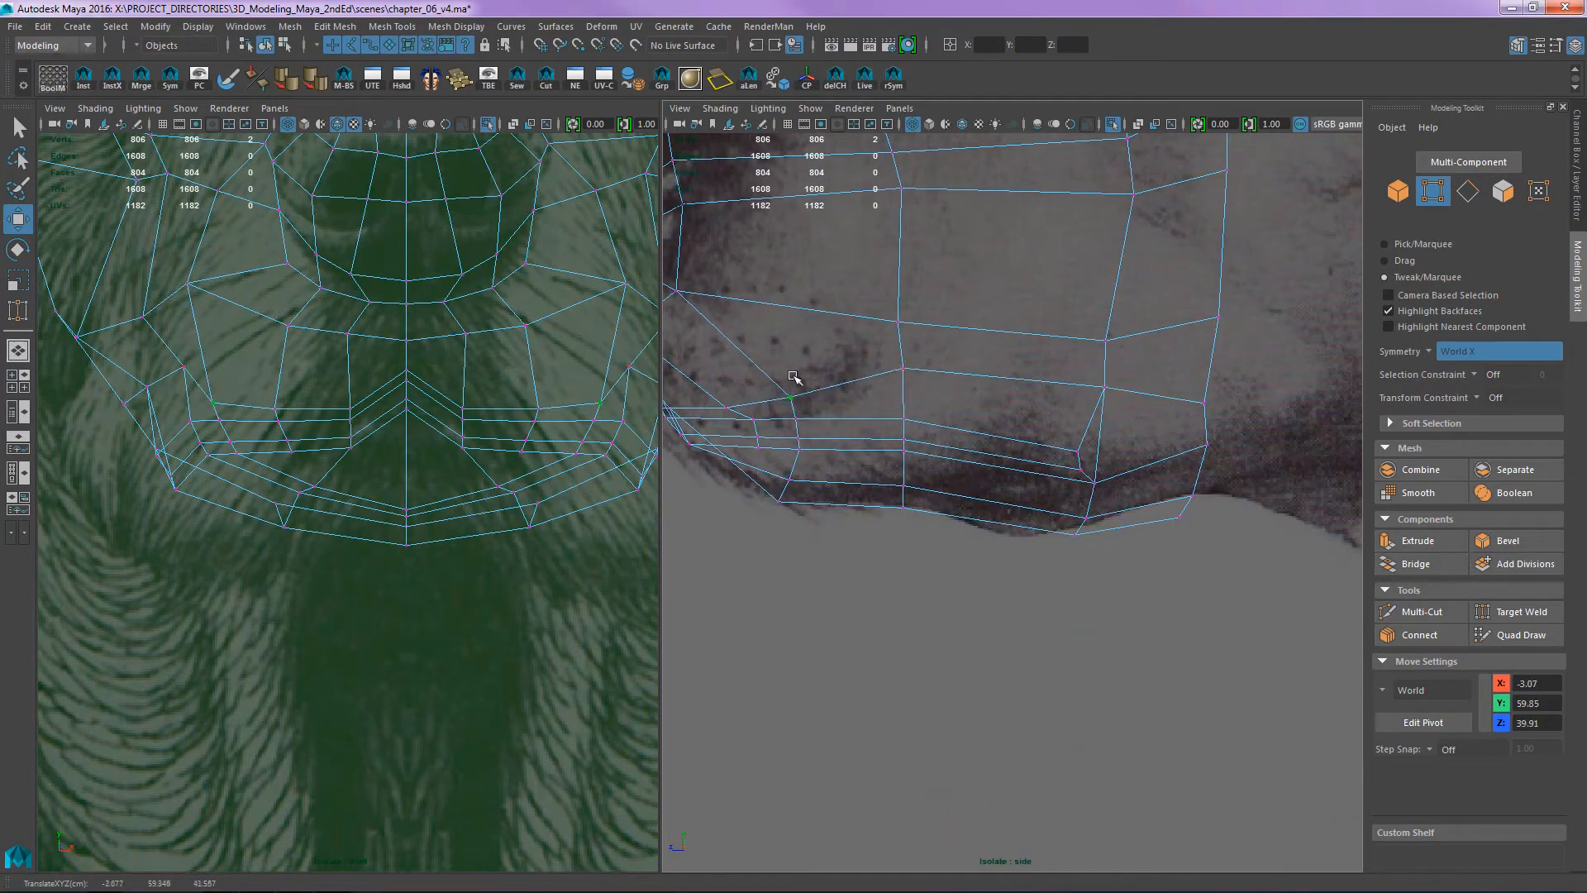
drag(792, 376, 792, 378)
alt+middle_drag(792, 378, 952, 341)
drag(888, 370, 815, 341)
click(406, 426)
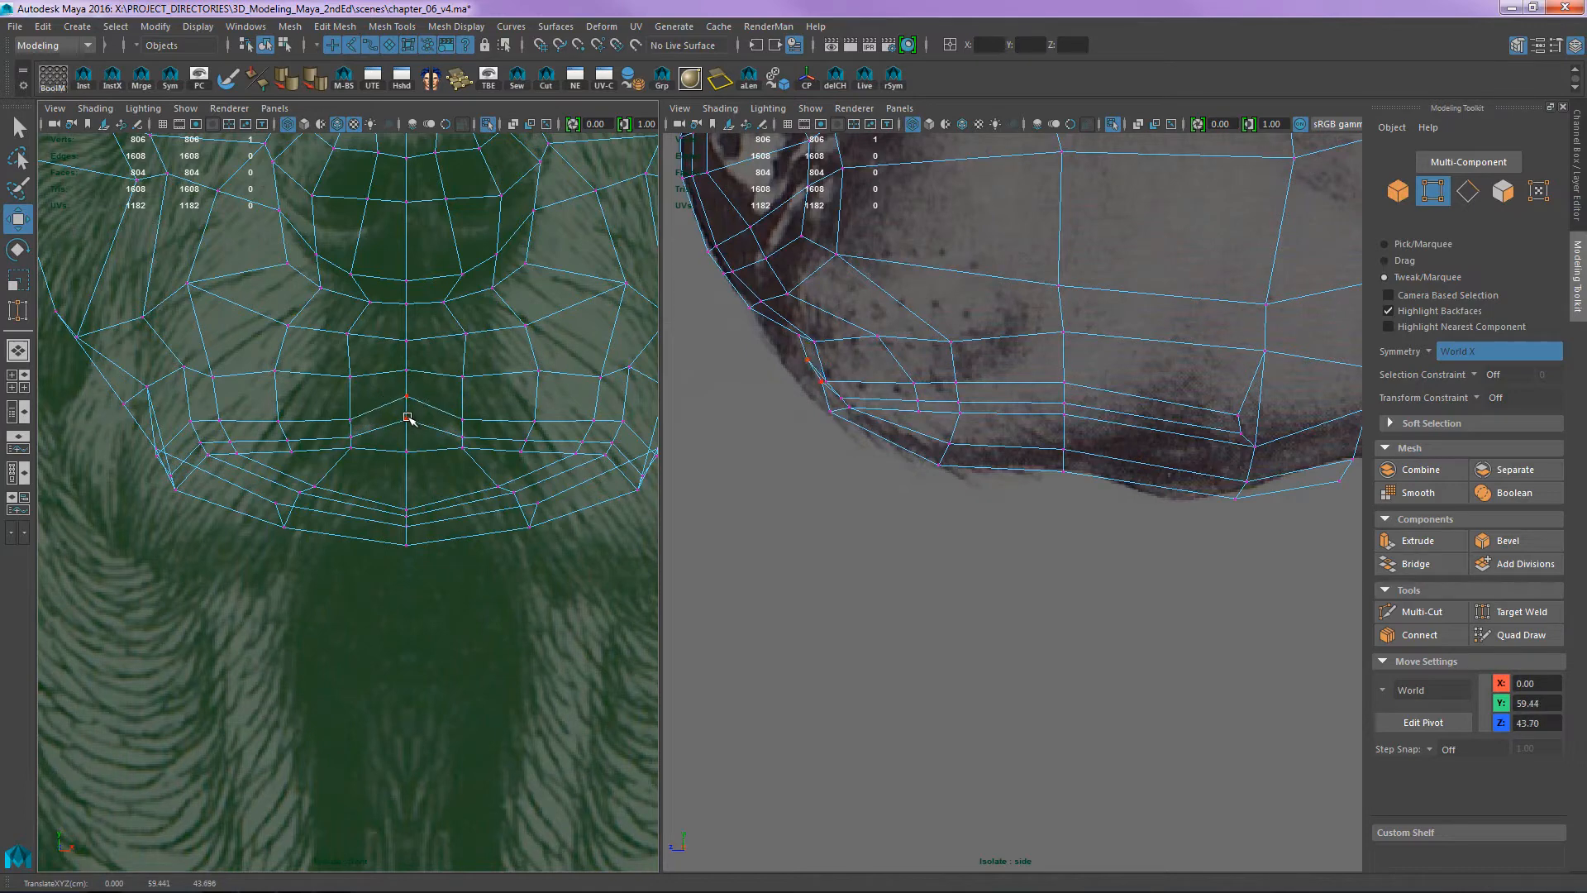
mouse_move(411, 419)
alt+middle_down()
mouse_move(319, 417)
mouse_move(441, 423)
alt+middle_up()
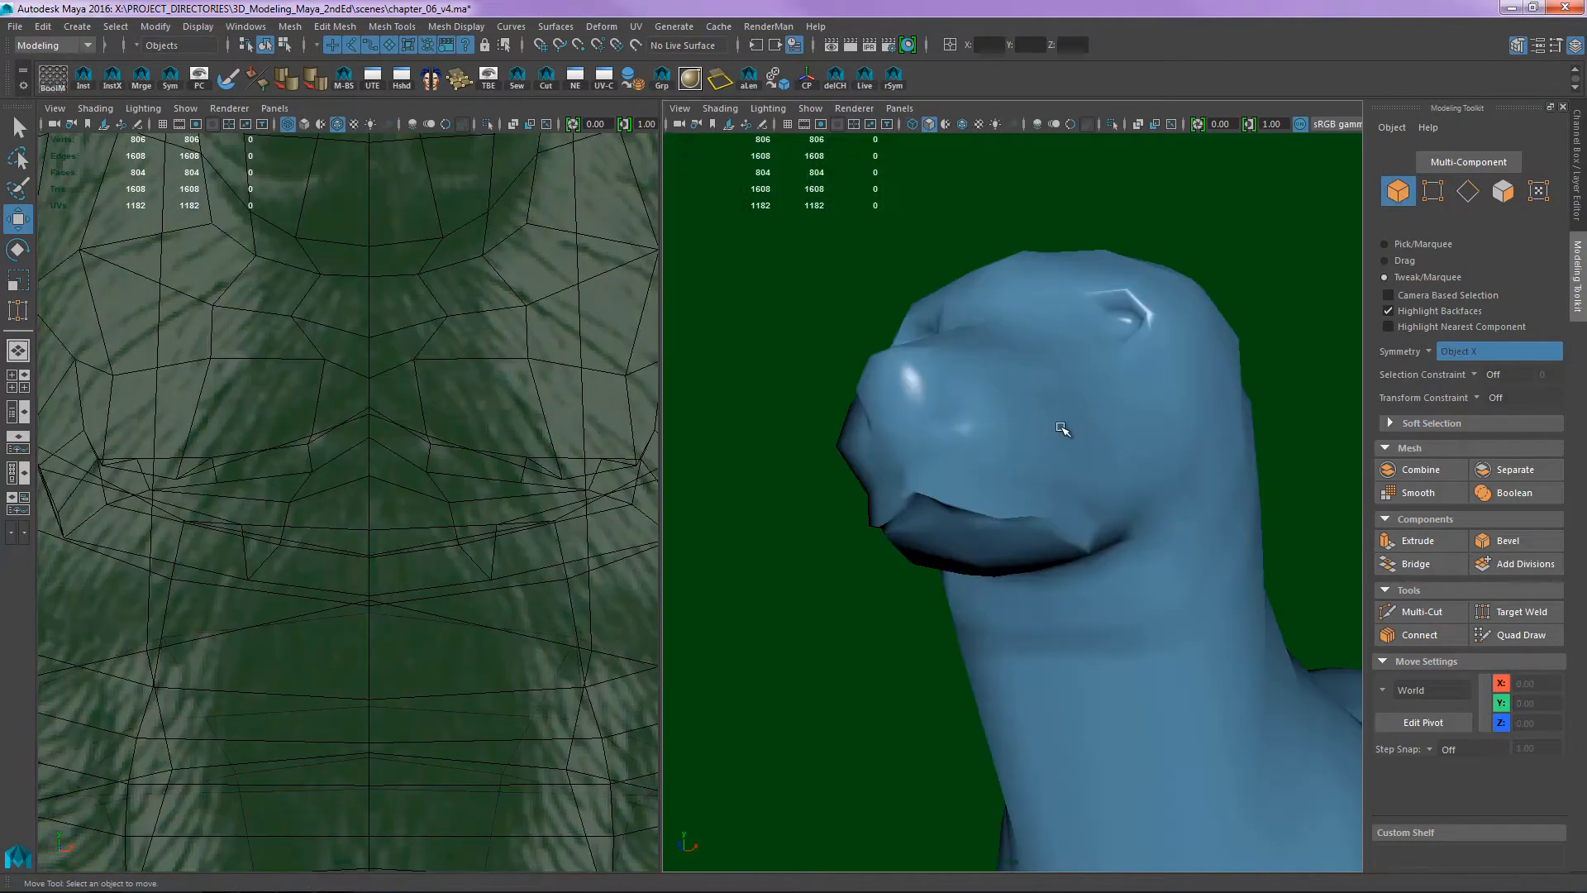
- Select the upper-lip edge loop on the dog head in the perspective view to check the mouth line
mouse_move(1063, 432)
alt+mouse_down()
mouse_move(1105, 468)
mouse_move(1126, 429)
mouse_move(1214, 399)
mouse_move(1268, 408)
mouse_move(905, 447)
mouse_move(984, 399)
mouse_move(1197, 471)
mouse_move(1179, 514)
mouse_move(1185, 476)
mouse_move(863, 515)
mouse_move(804, 482)
alt+mouse_up()
click(863, 514)
alt+right_drag(804, 482, 1027, 389)
alt+drag(1027, 389, 910, 447)
key(F10)
double_click(1119, 365)
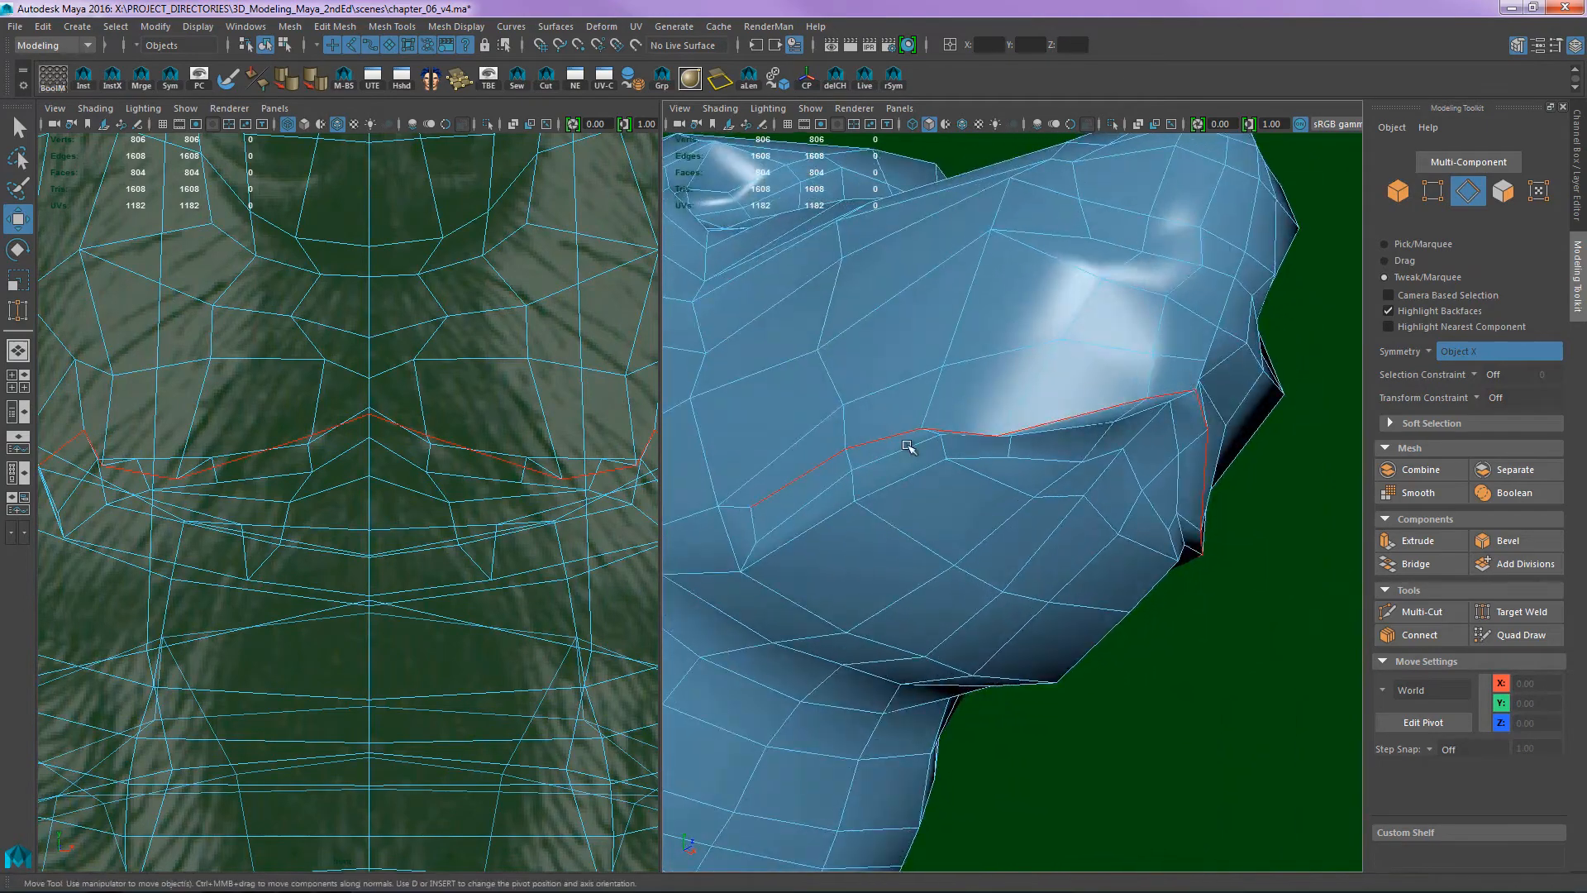
- Select the strip of faces along the mouth line from one mouth corner around the front to the other
key(F11)
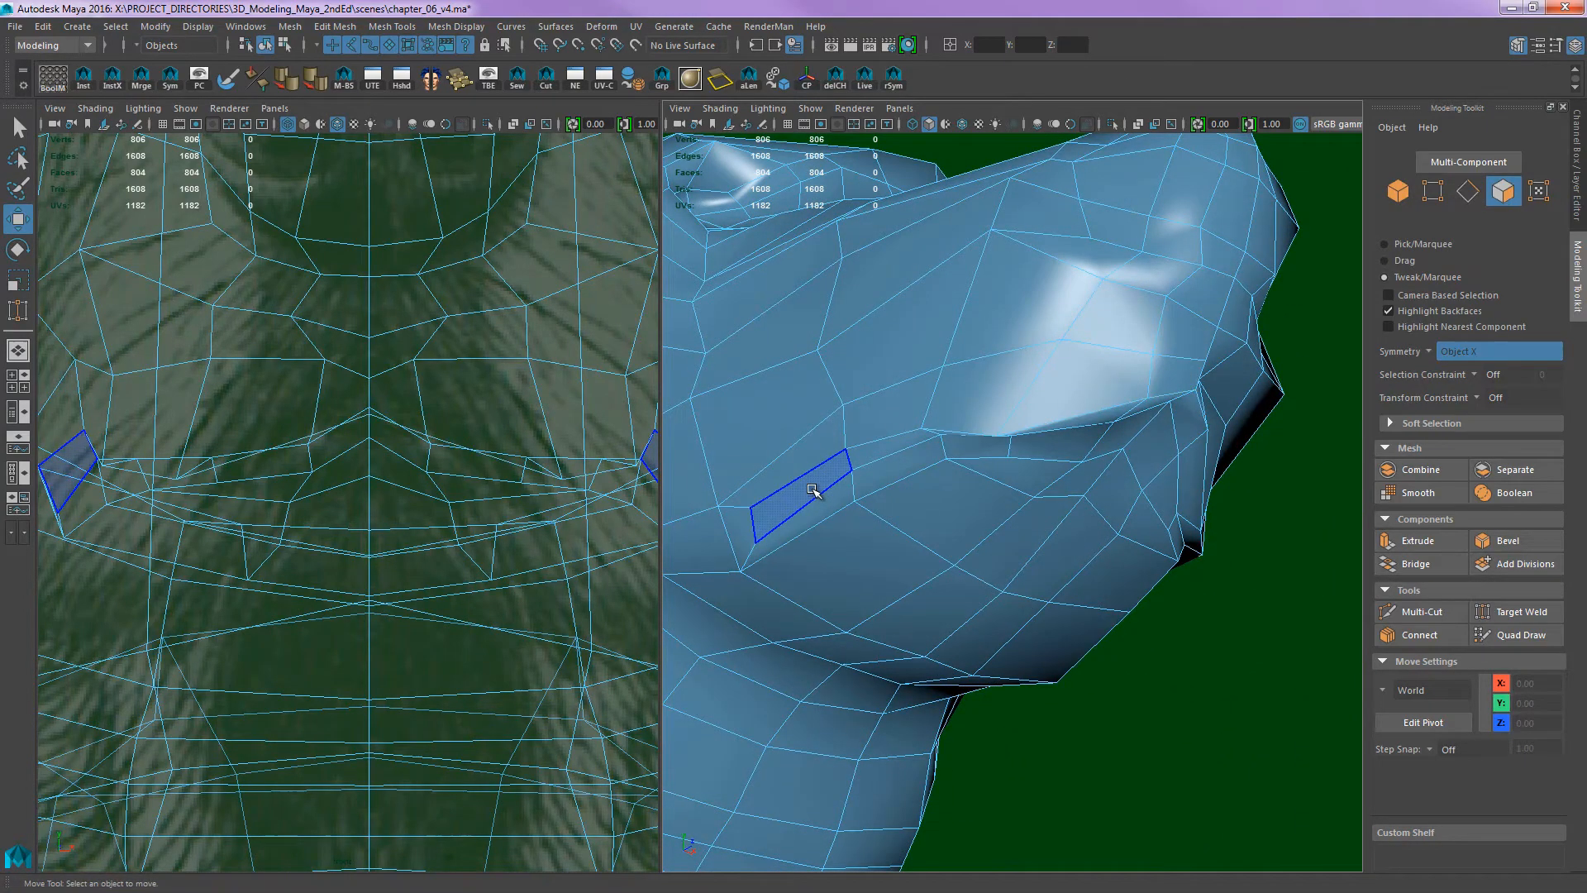
click(810, 486)
alt+drag(975, 446, 1045, 488)
shift+double_click(1252, 402)
click(772, 612)
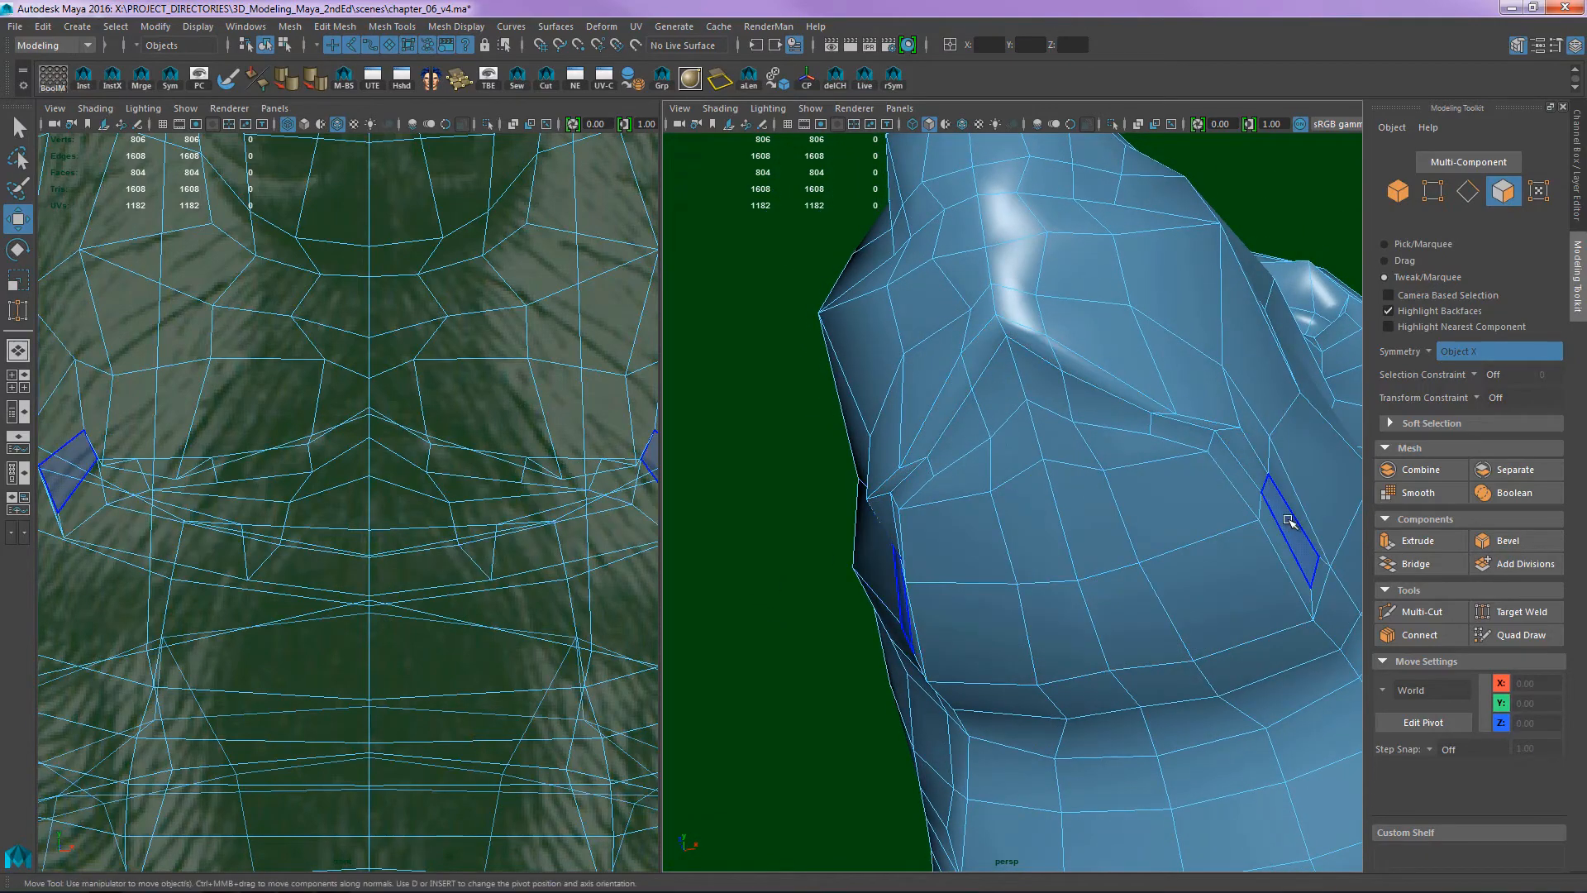
click(1287, 525)
alt+drag(1288, 525, 992, 418)
shift+double_click(1165, 405)
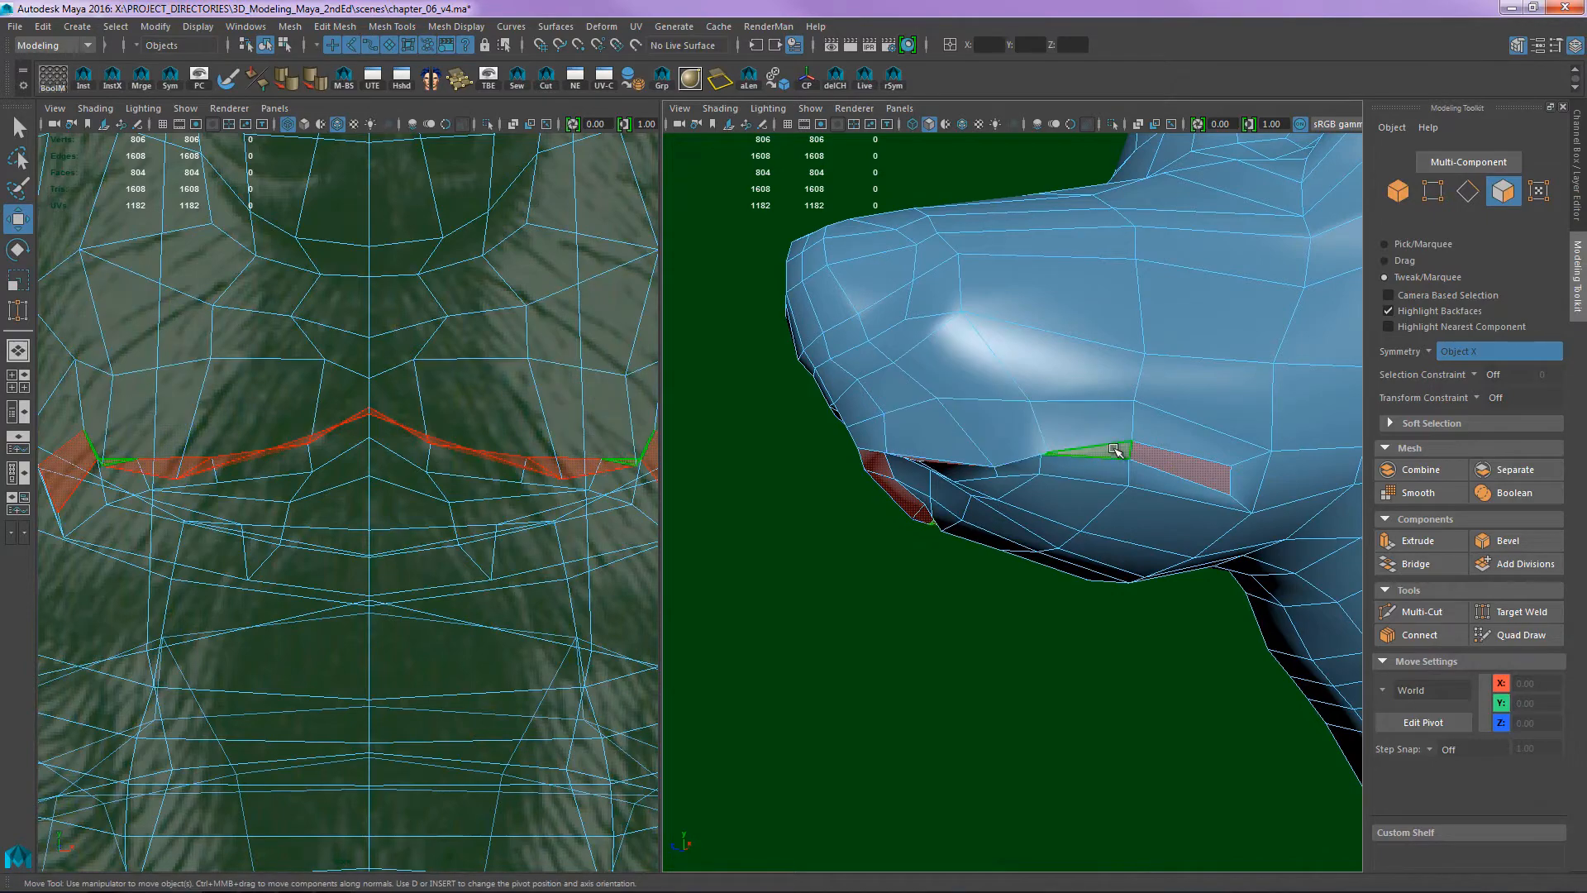
- Examine the mouth opening from both sides and select the edge loop along the upper lip
alt+drag(1105, 449, 1151, 414)
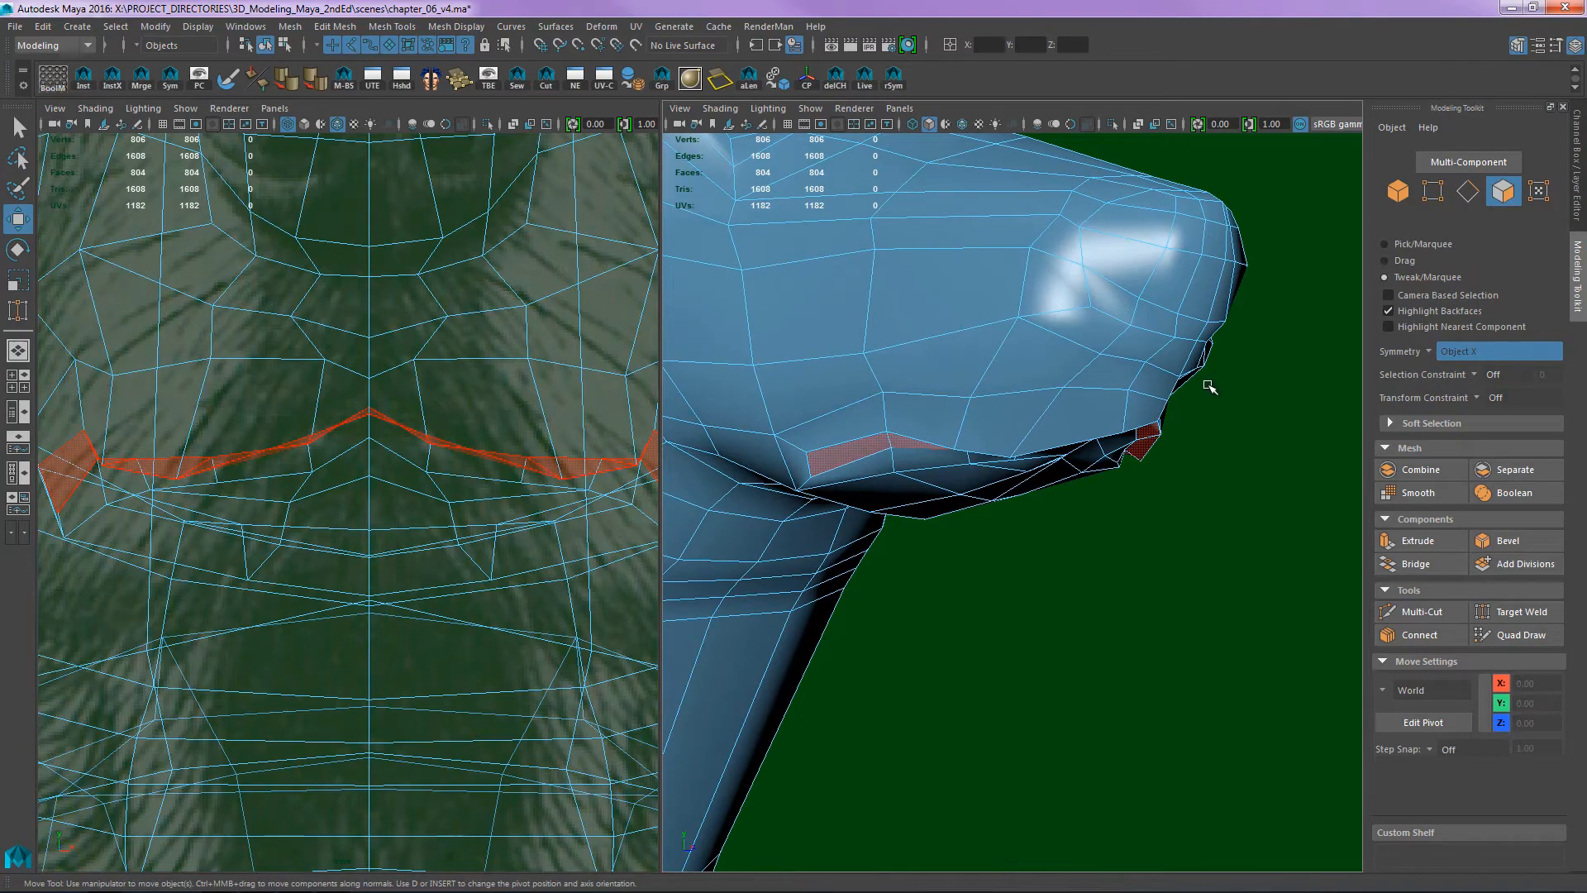
alt+drag(1229, 433, 988, 428)
alt+drag(1130, 407, 951, 401)
right_drag(967, 422, 1060, 389)
alt+drag(1062, 388, 883, 420)
click(1041, 407)
alt+right_drag(884, 420, 1022, 368)
double_click(999, 421)
alt+drag(999, 422, 1080, 421)
- Reposition the upper-lip vertices beside the mouth corner to follow the mouth opening
right_drag(1080, 420, 989, 408)
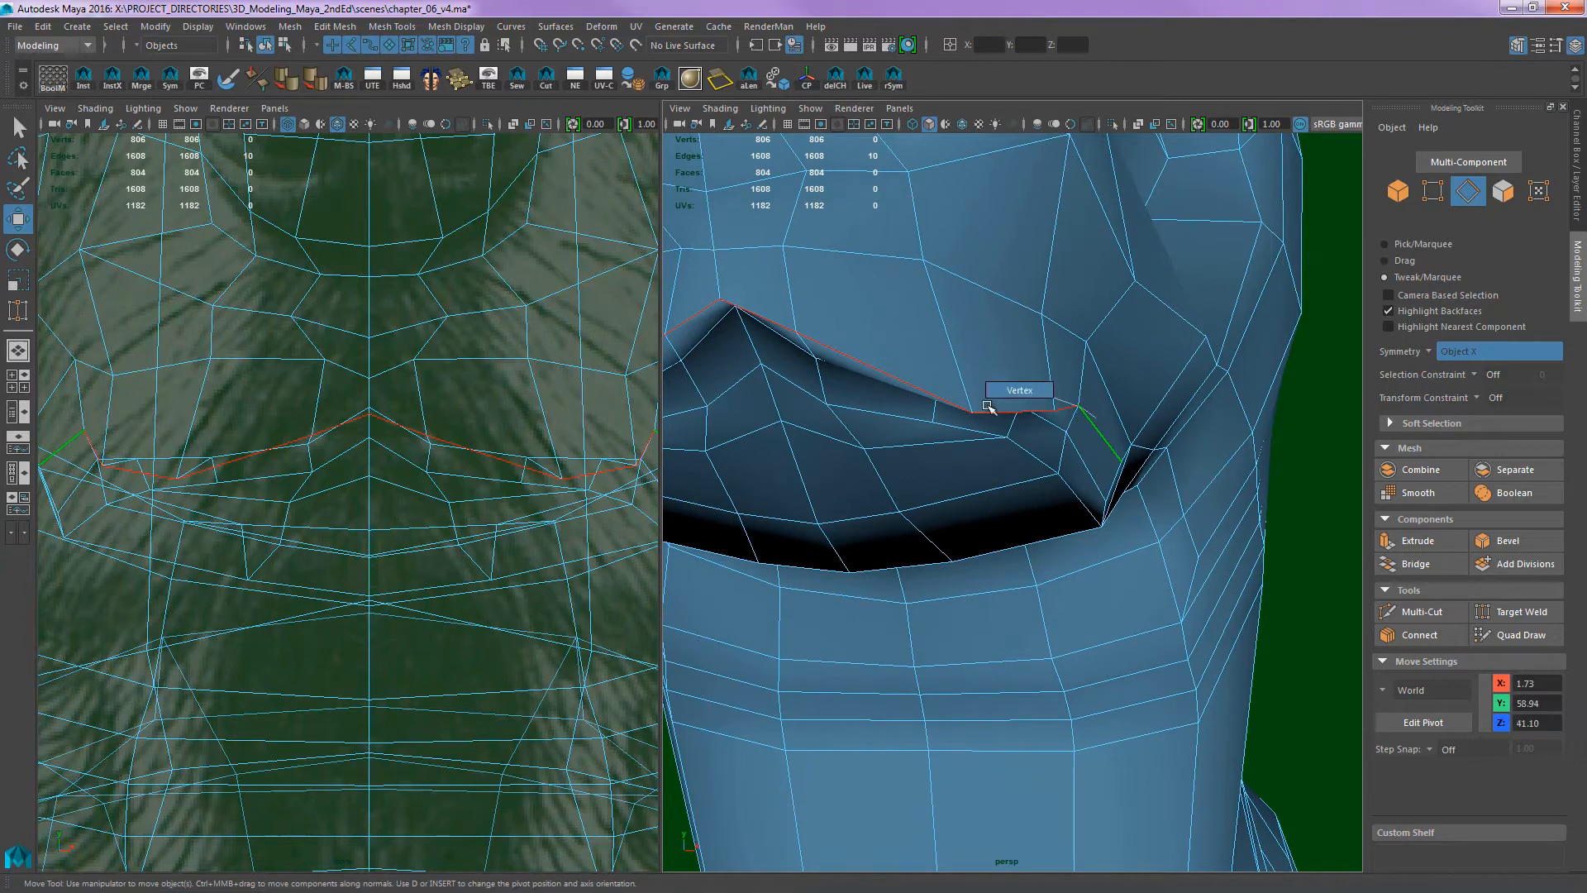
drag(1077, 405, 1114, 416)
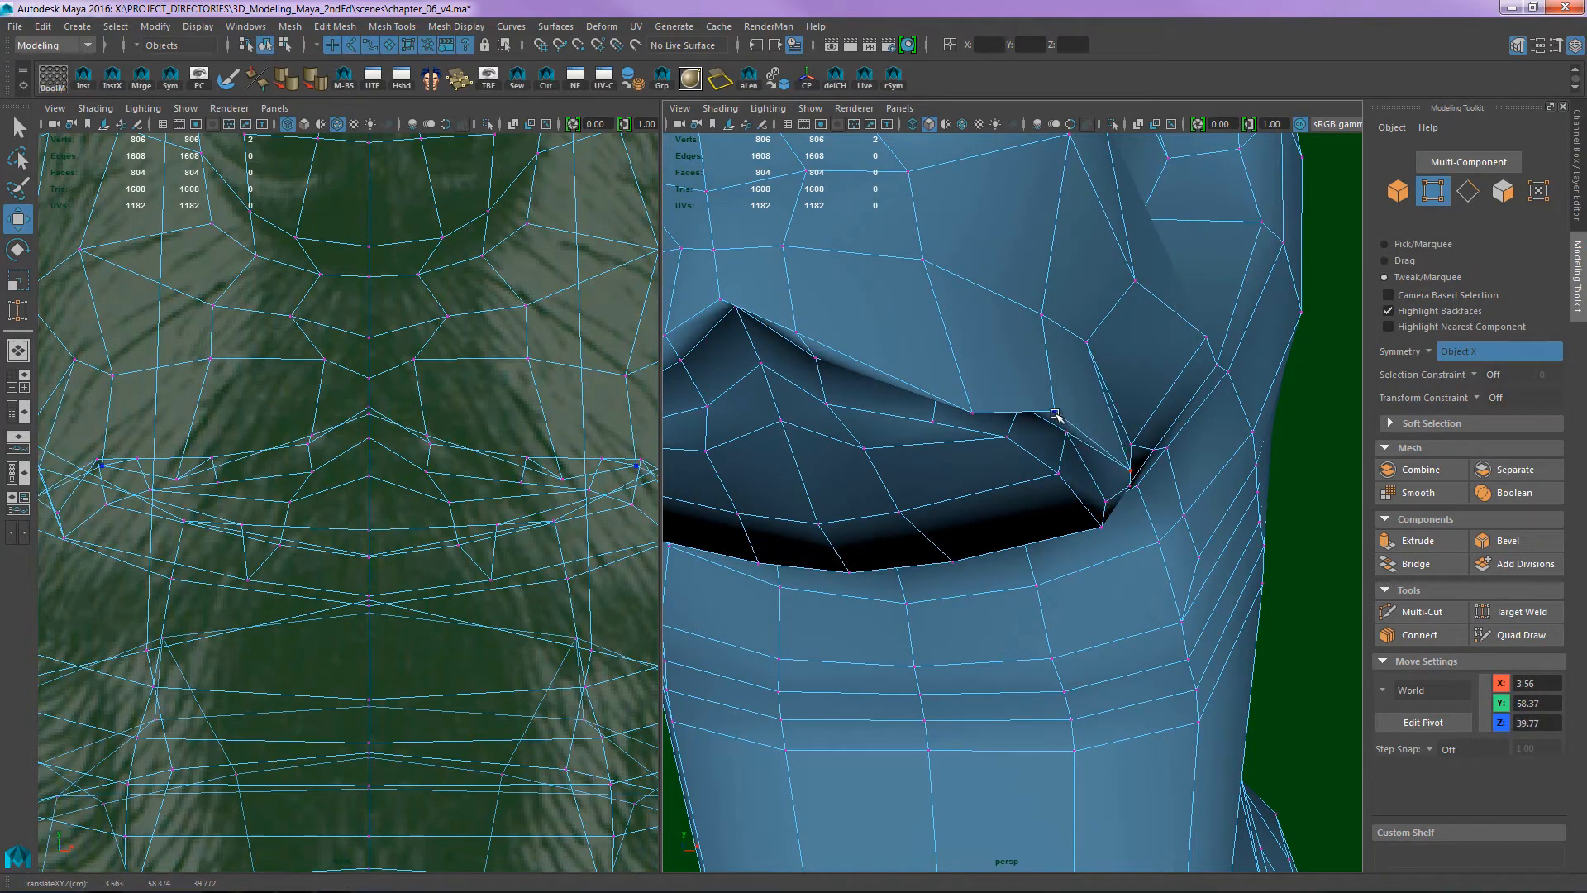
click(989, 391)
alt+drag(990, 392, 1234, 425)
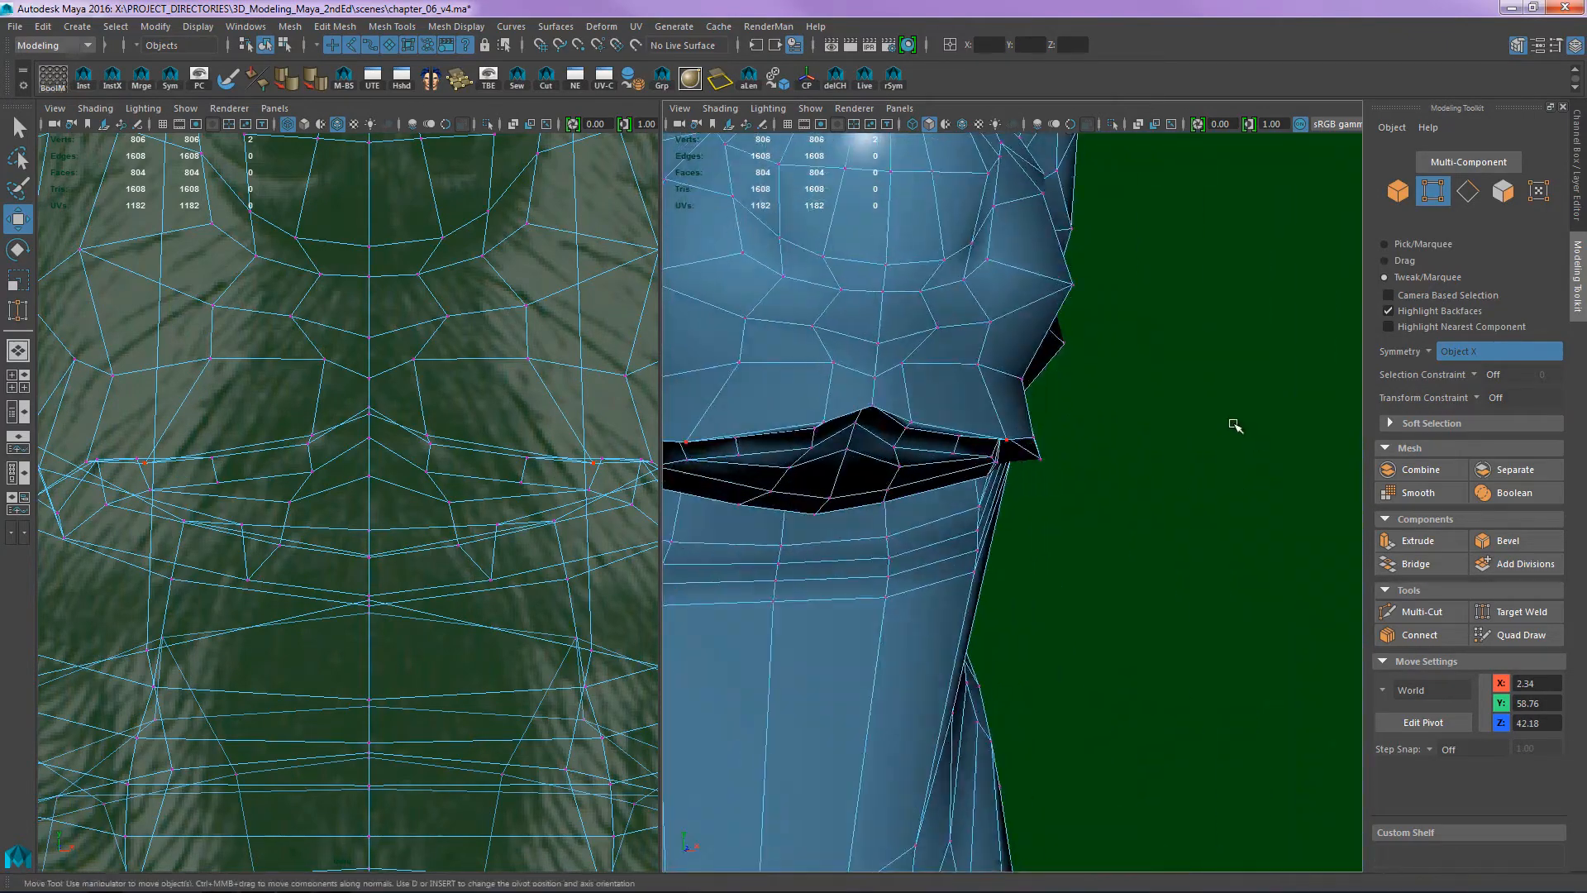
- Adjust the front upper-lip vertices to smooth the lip line between the lip centre and the sides
alt+drag(924, 389, 1038, 425)
click(973, 398)
click(1041, 394)
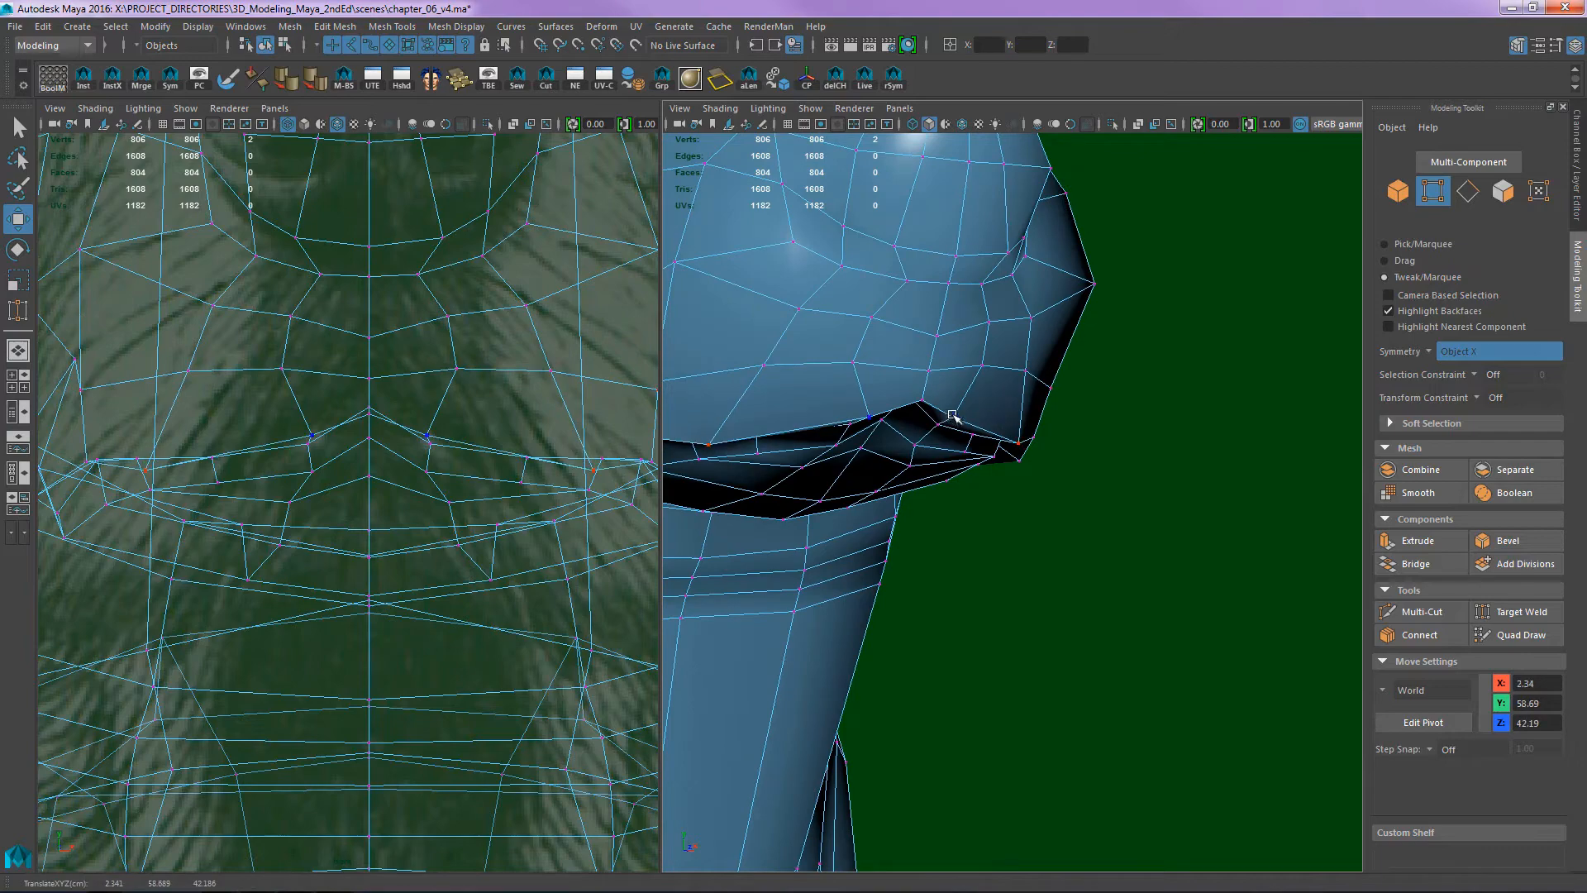
click(923, 400)
alt+drag(1031, 412, 930, 455)
click(950, 446)
middle_drag(929, 455, 931, 446)
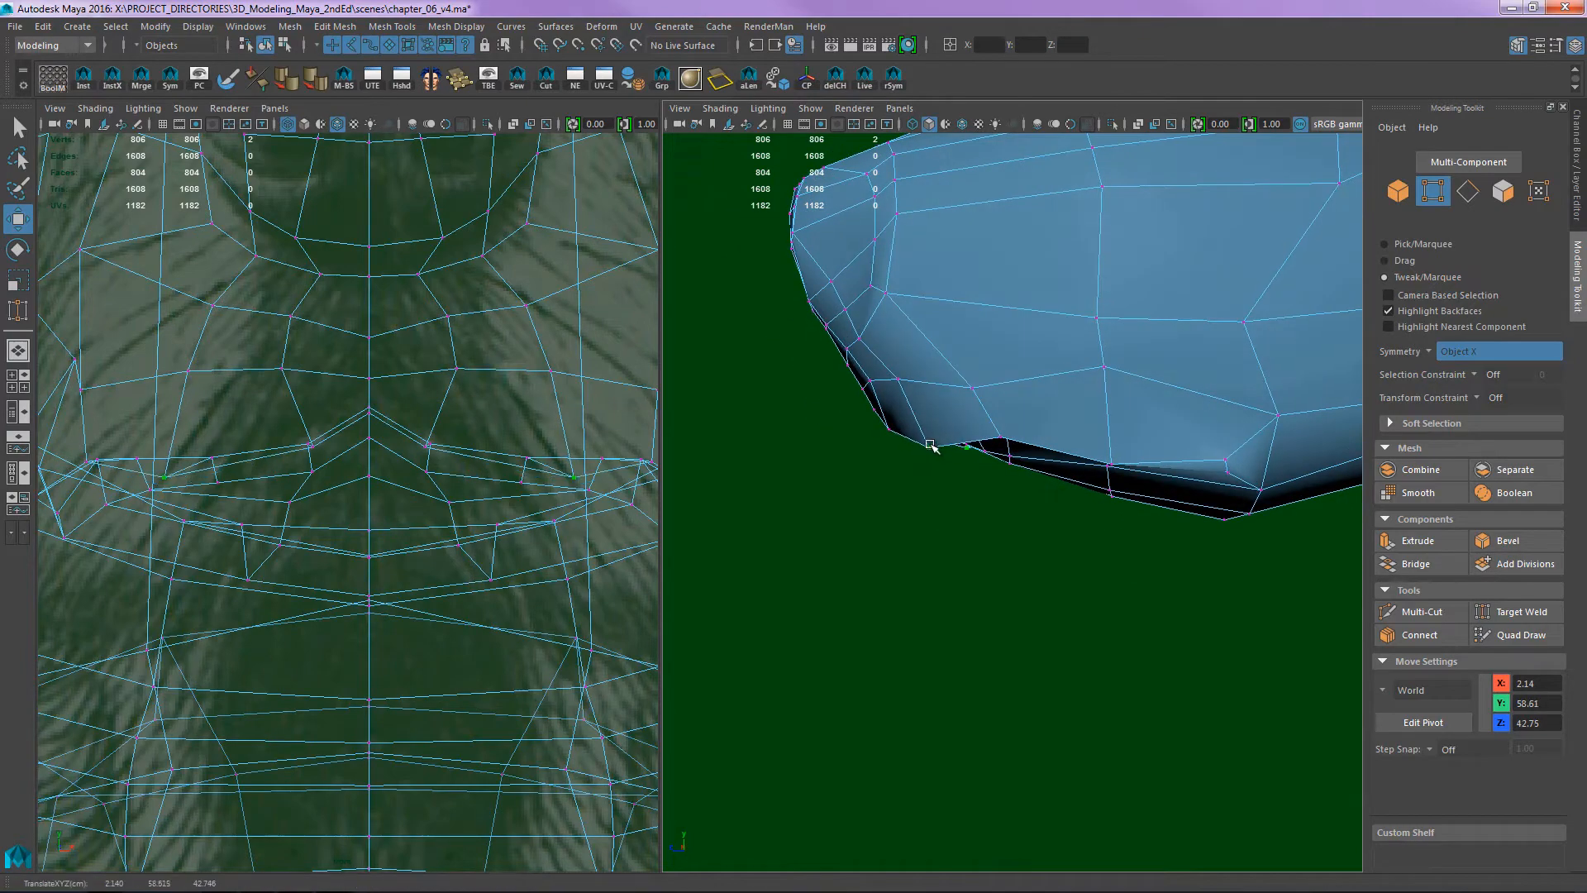
- Insert an edge loop around the muzzle just above the upper lip with Multi-Cut and turn on the smooth preview
key(ctrl+shift+x)
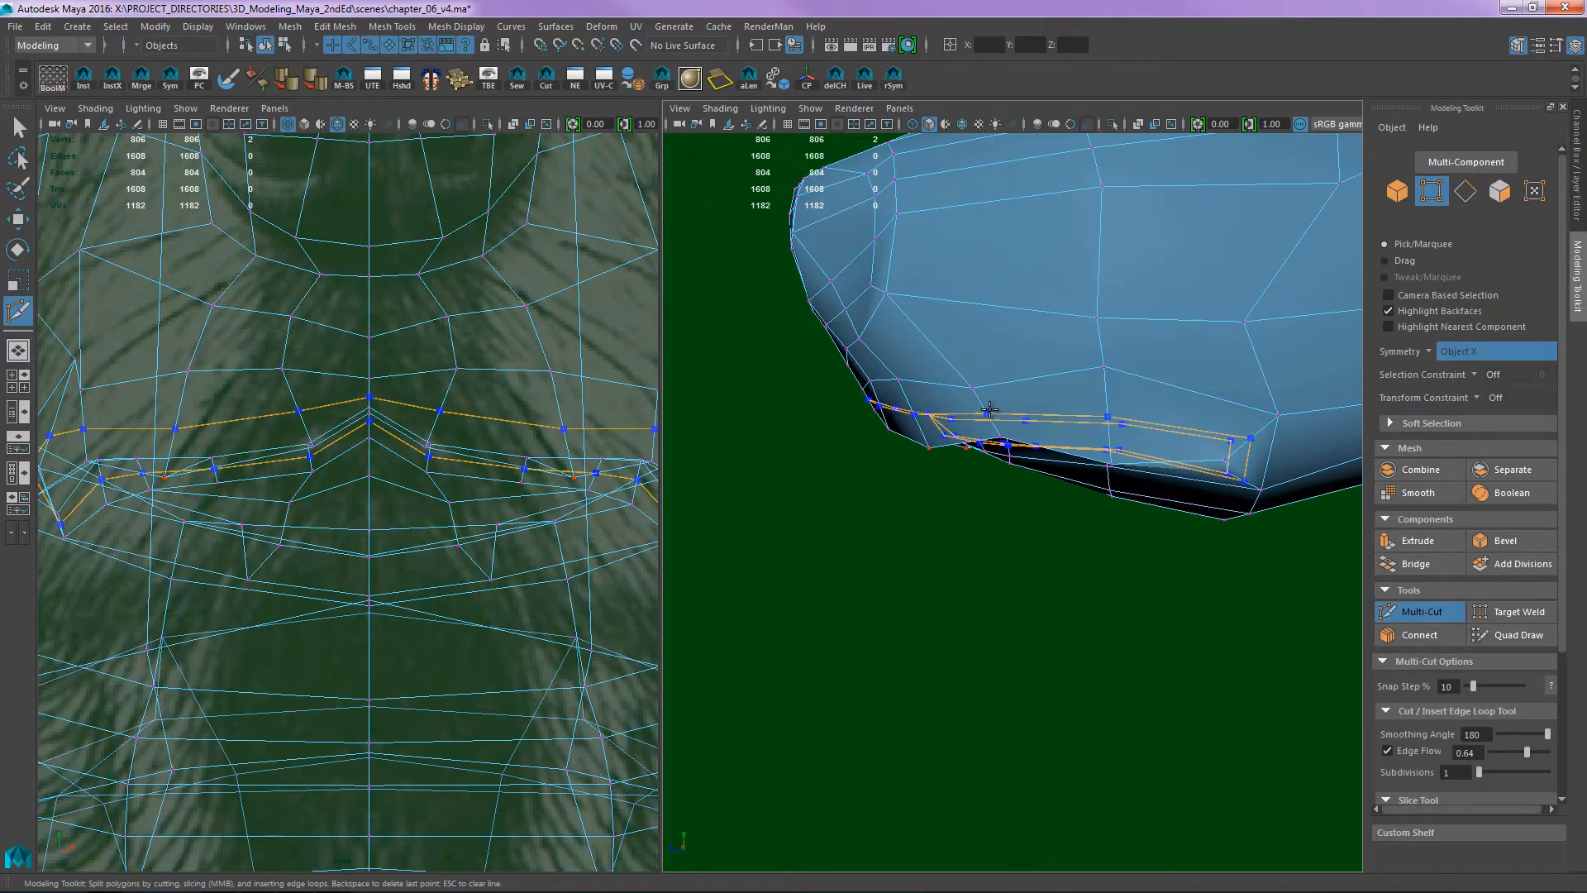
ctrl+click(995, 409)
alt+drag(1018, 406, 1103, 378)
key(3)
- Inspect the smoothed muzzle as a whole object and switch to the side view
right_drag(1106, 378, 1158, 326)
alt+drag(1128, 363, 1107, 312)
alt+right_drag(1107, 312, 1049, 355)
alt+drag(1050, 355, 887, 404)
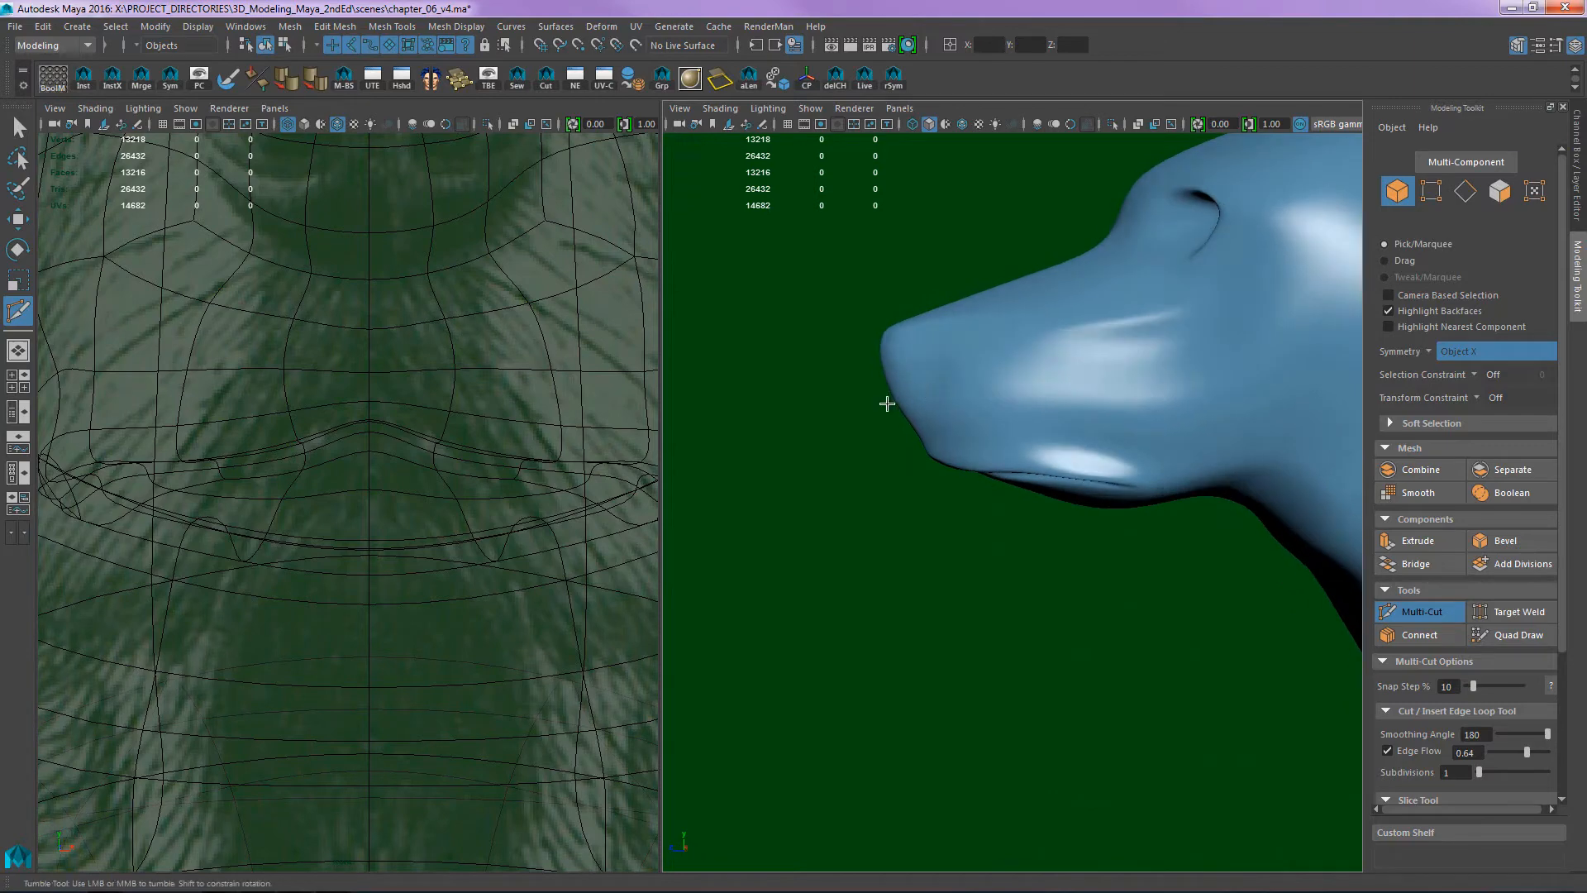
key(space)
drag(1043, 484, 1116, 482)
click(1044, 439)
- Turn off the smooth preview and display the mouth area as wireframe over the side reference image
key(1)
alt+right_drag(1078, 434, 1281, 471)
alt+middle_drag(1285, 475, 1070, 516)
alt+middle_drag(895, 456, 953, 456)
click(974, 461)
key(4)
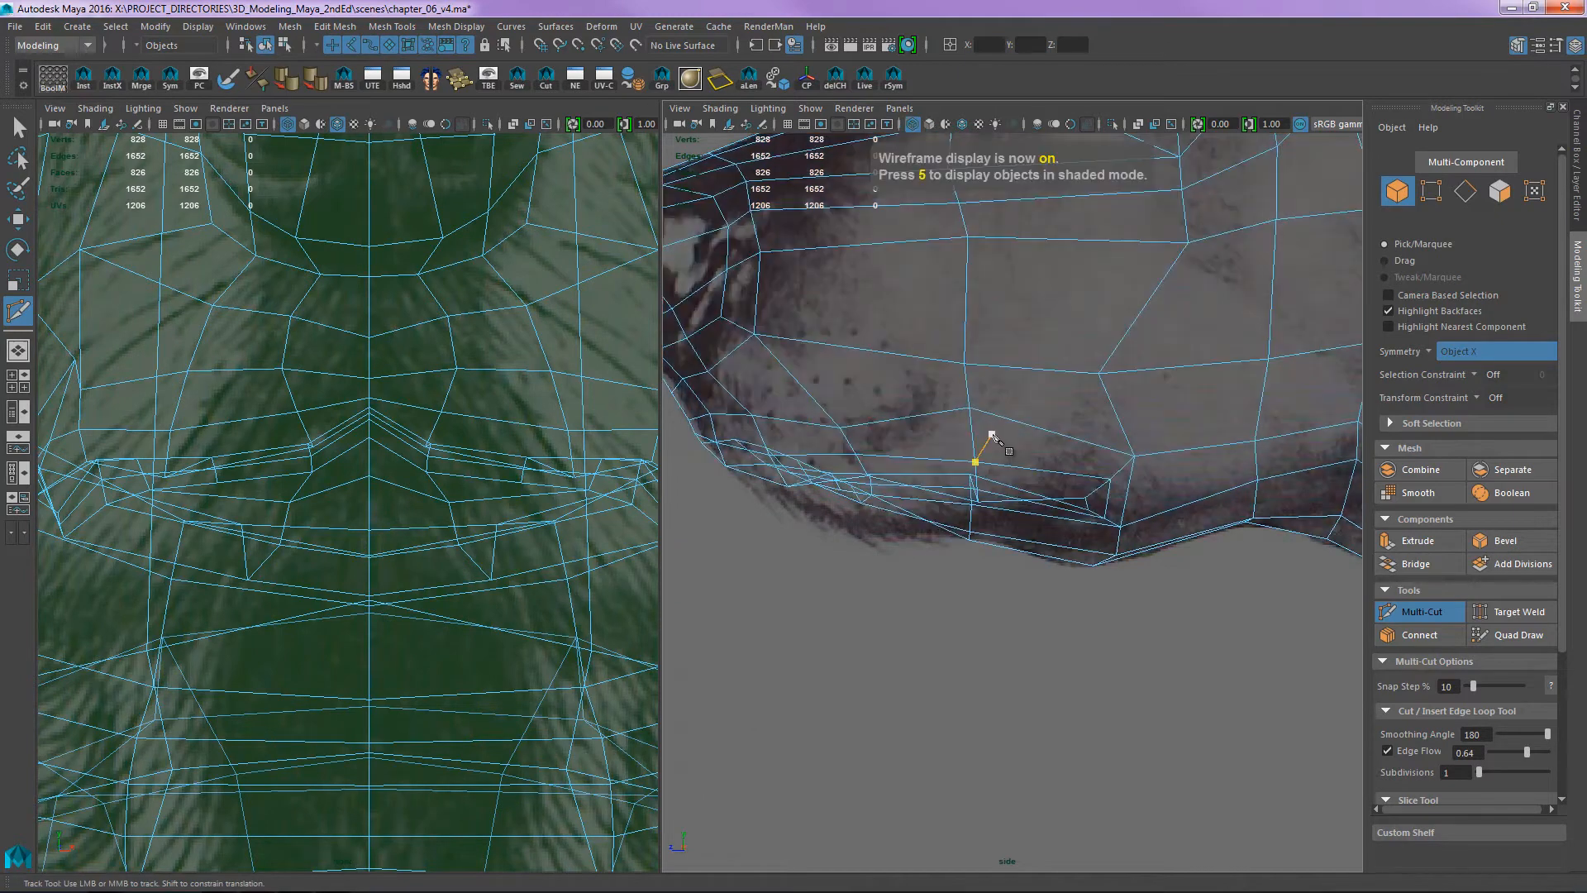
click(1110, 479)
alt+middle_drag(1074, 452, 1169, 375)
alt+right_drag(1169, 375, 1204, 389)
alt+middle_drag(1205, 389, 1052, 423)
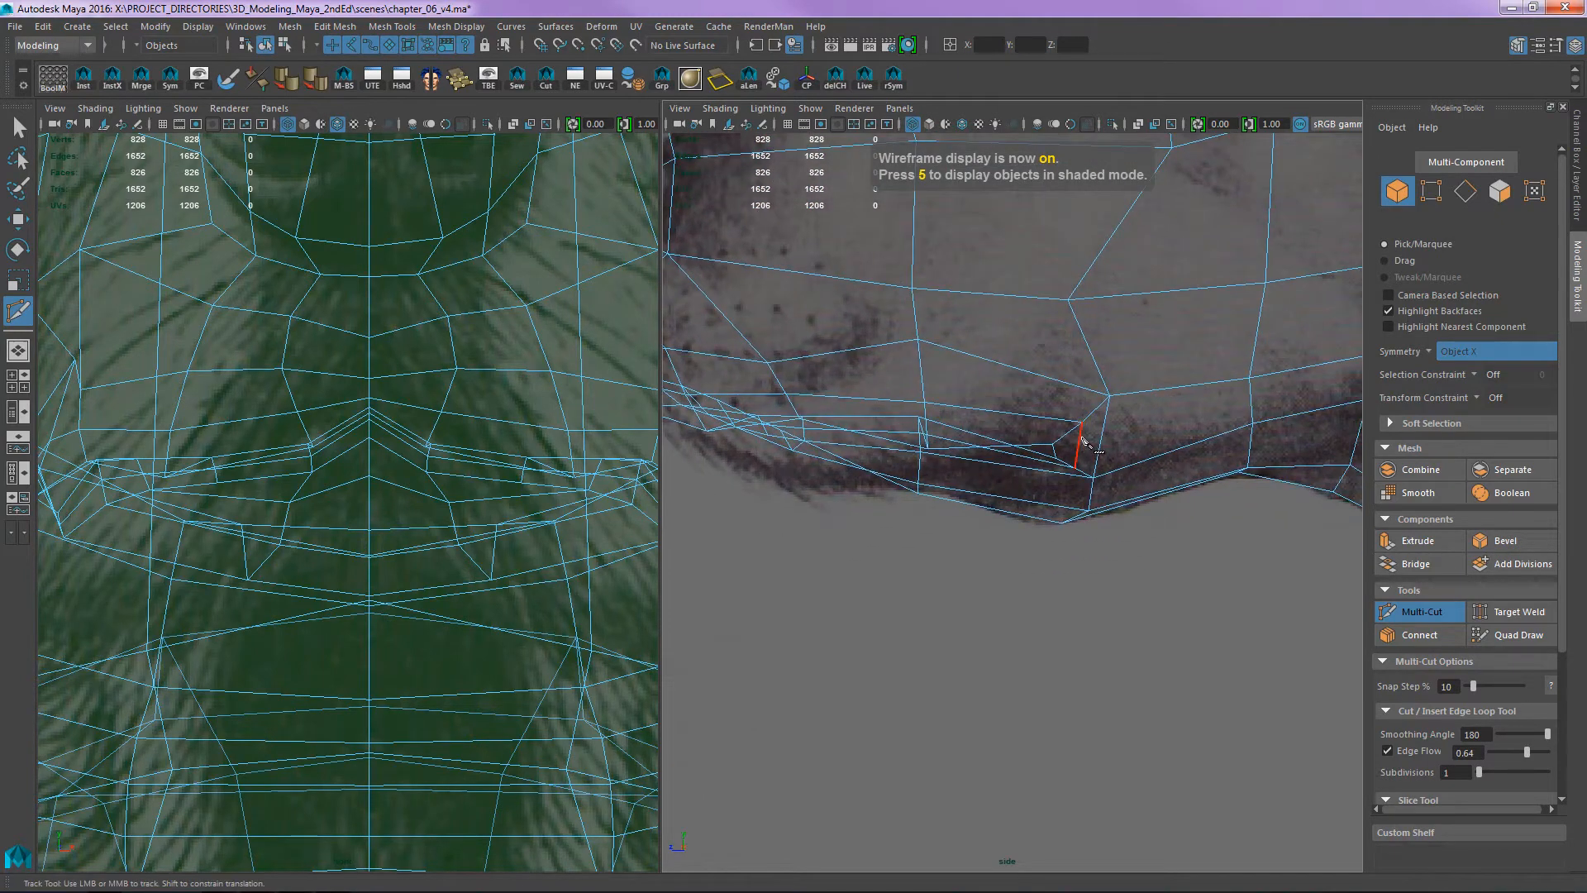
- Leave Multi-Cut and reposition the vertices around the mouth corner against the side reference with the Move tool
key(q)
key(w)
right_drag(1086, 439, 1051, 438)
alt+middle_drag(1091, 419, 1081, 368)
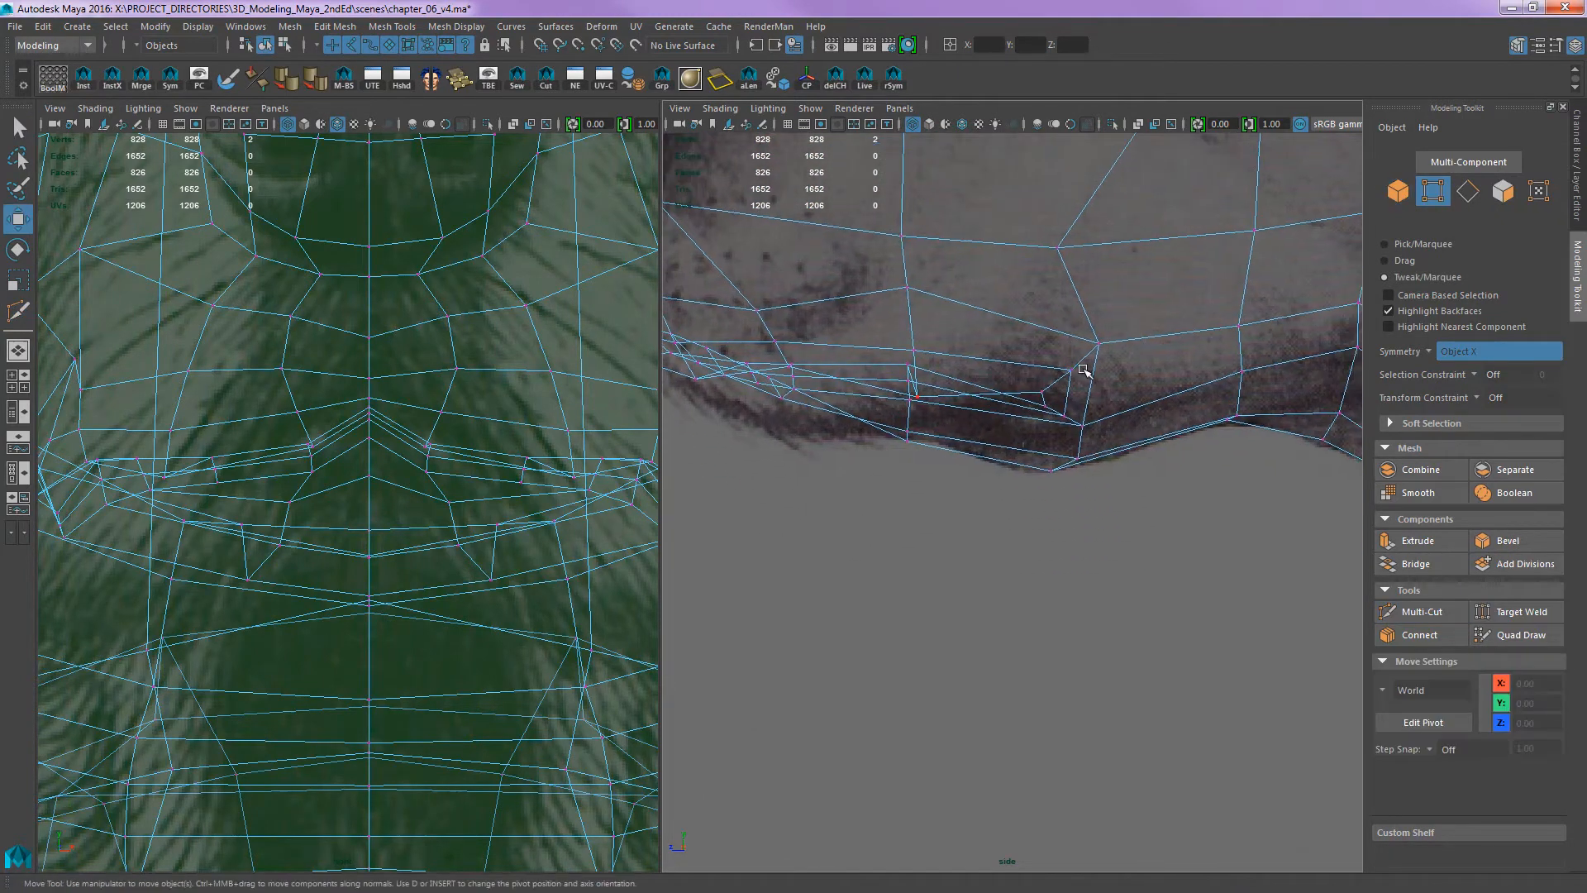
drag(1066, 404, 1047, 401)
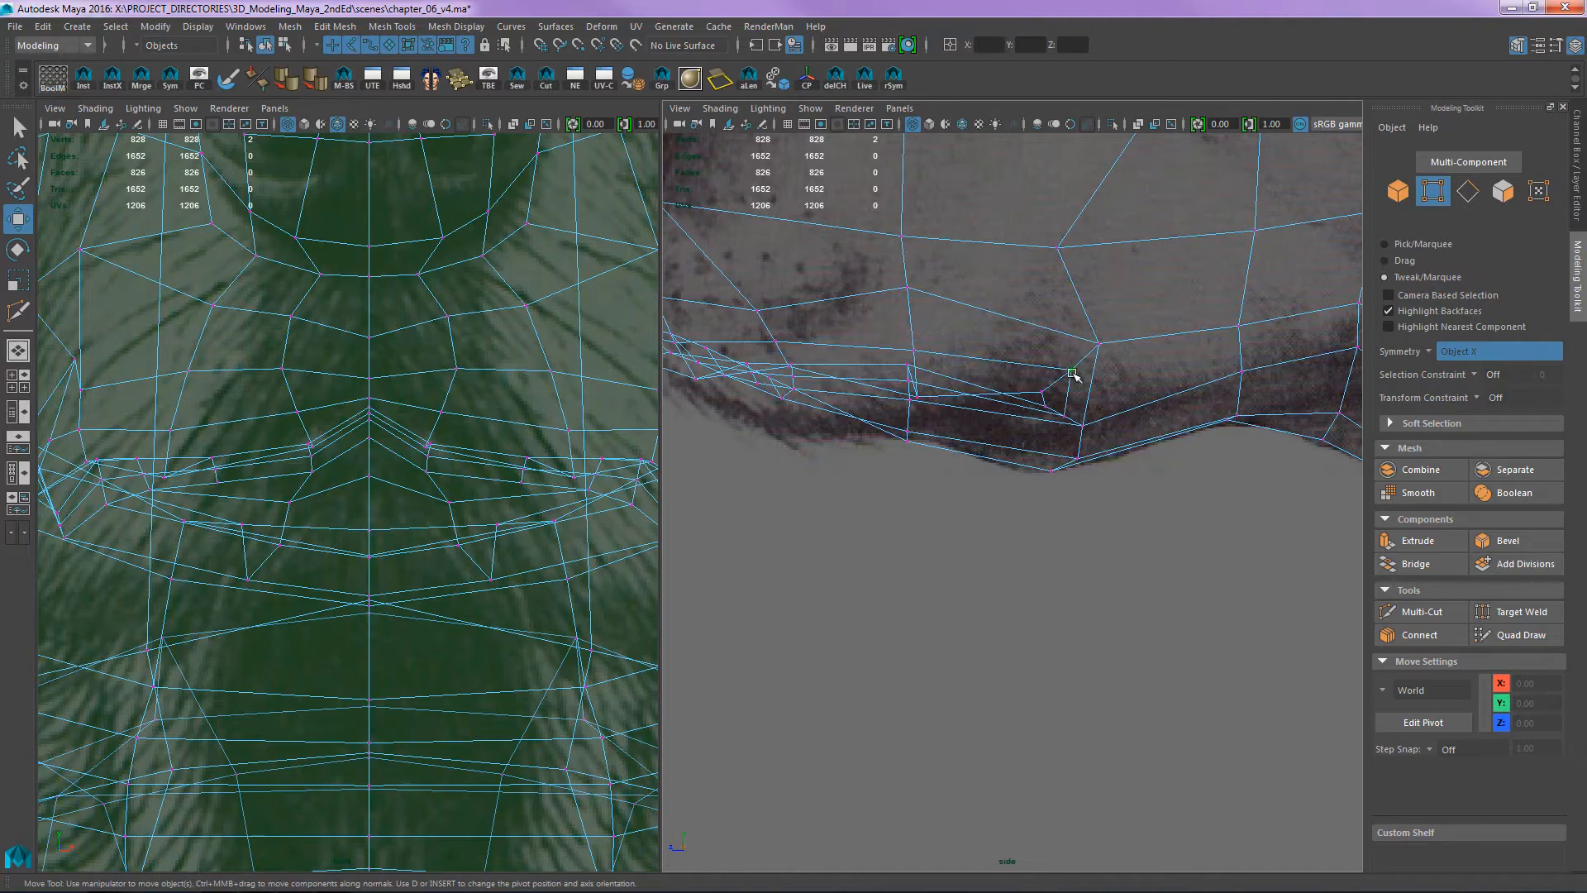
mouse_move(1074, 374)
mouse_down()
mouse_move(1061, 367)
mouse_move(1074, 373)
mouse_up()
alt+right_drag(1074, 373, 1041, 356)
mouse_move(1043, 356)
alt+mouse_down()
mouse_move(1027, 453)
mouse_move(1009, 450)
mouse_move(1045, 422)
mouse_move(1001, 432)
mouse_move(1038, 460)
mouse_move(986, 459)
mouse_move(1144, 524)
mouse_move(1005, 538)
mouse_move(928, 521)
mouse_move(963, 537)
mouse_move(1041, 471)
mouse_move(995, 532)
mouse_move(1017, 526)
alt+mouse_up()
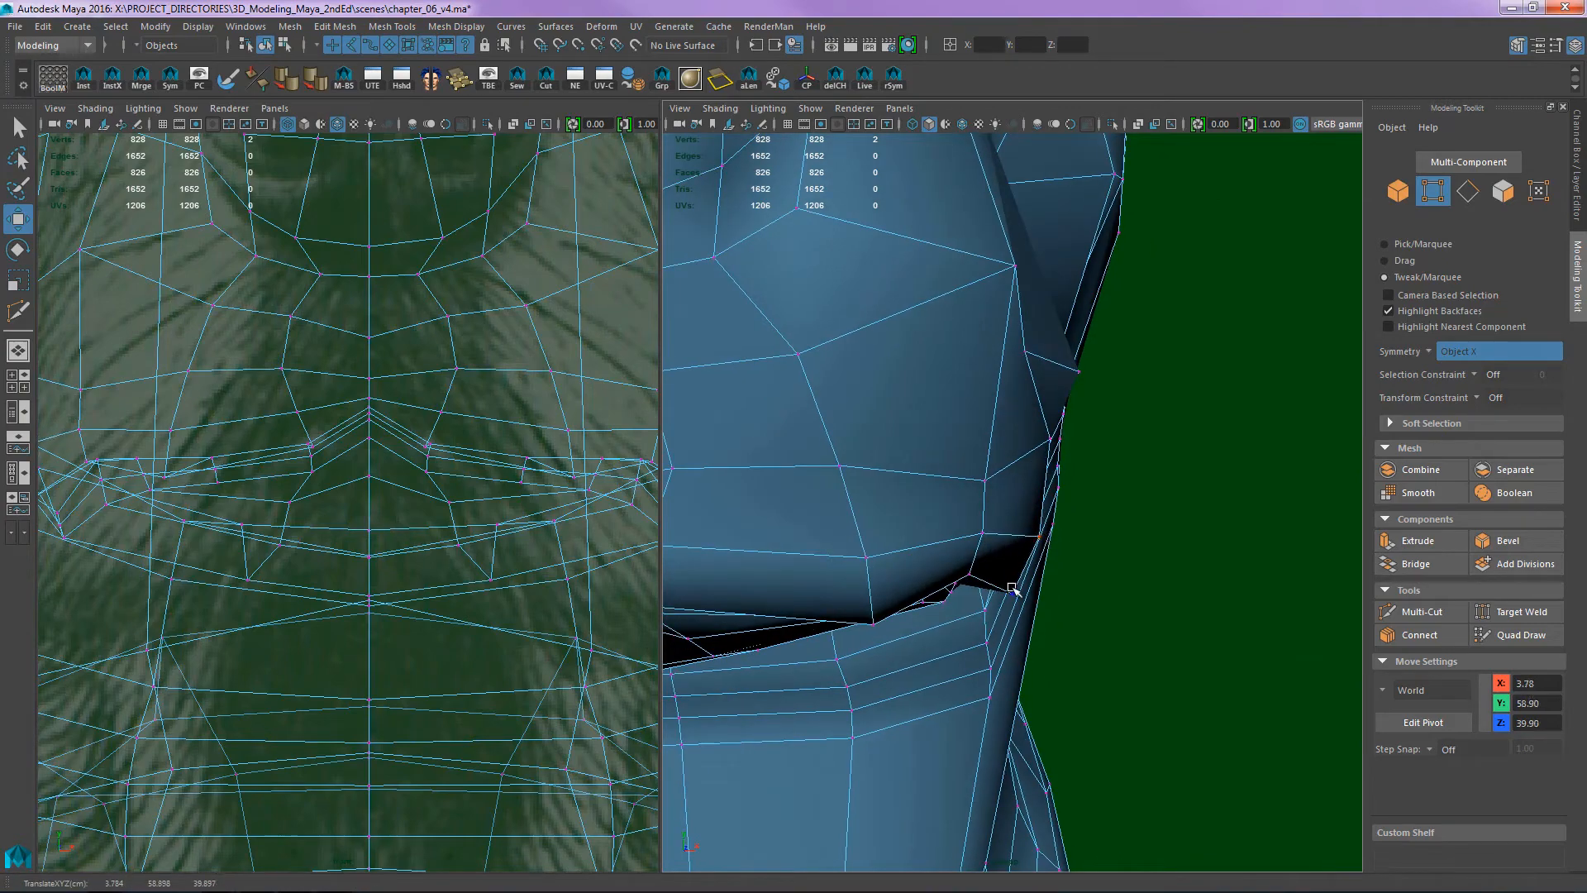
- Move the inner mouth-corner vertices in the perspective view to open up the folded lip corner
alt+drag(1058, 553, 983, 481)
alt+drag(1057, 528, 1131, 493)
alt+right_drag(1131, 493, 1176, 513)
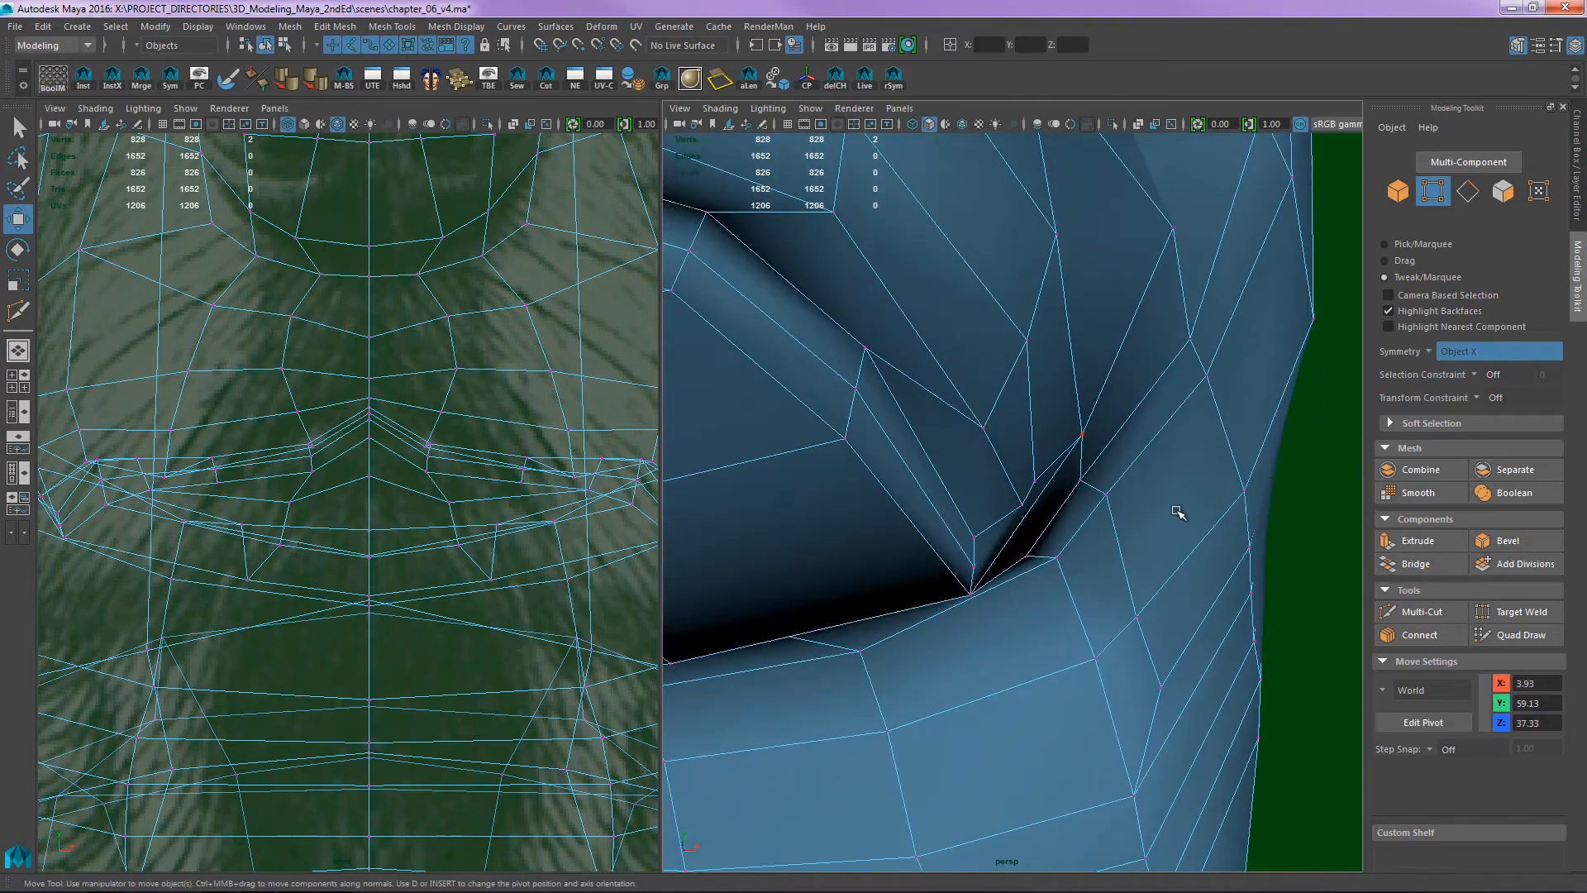
alt+drag(1176, 513, 1198, 512)
drag(1011, 590, 1000, 597)
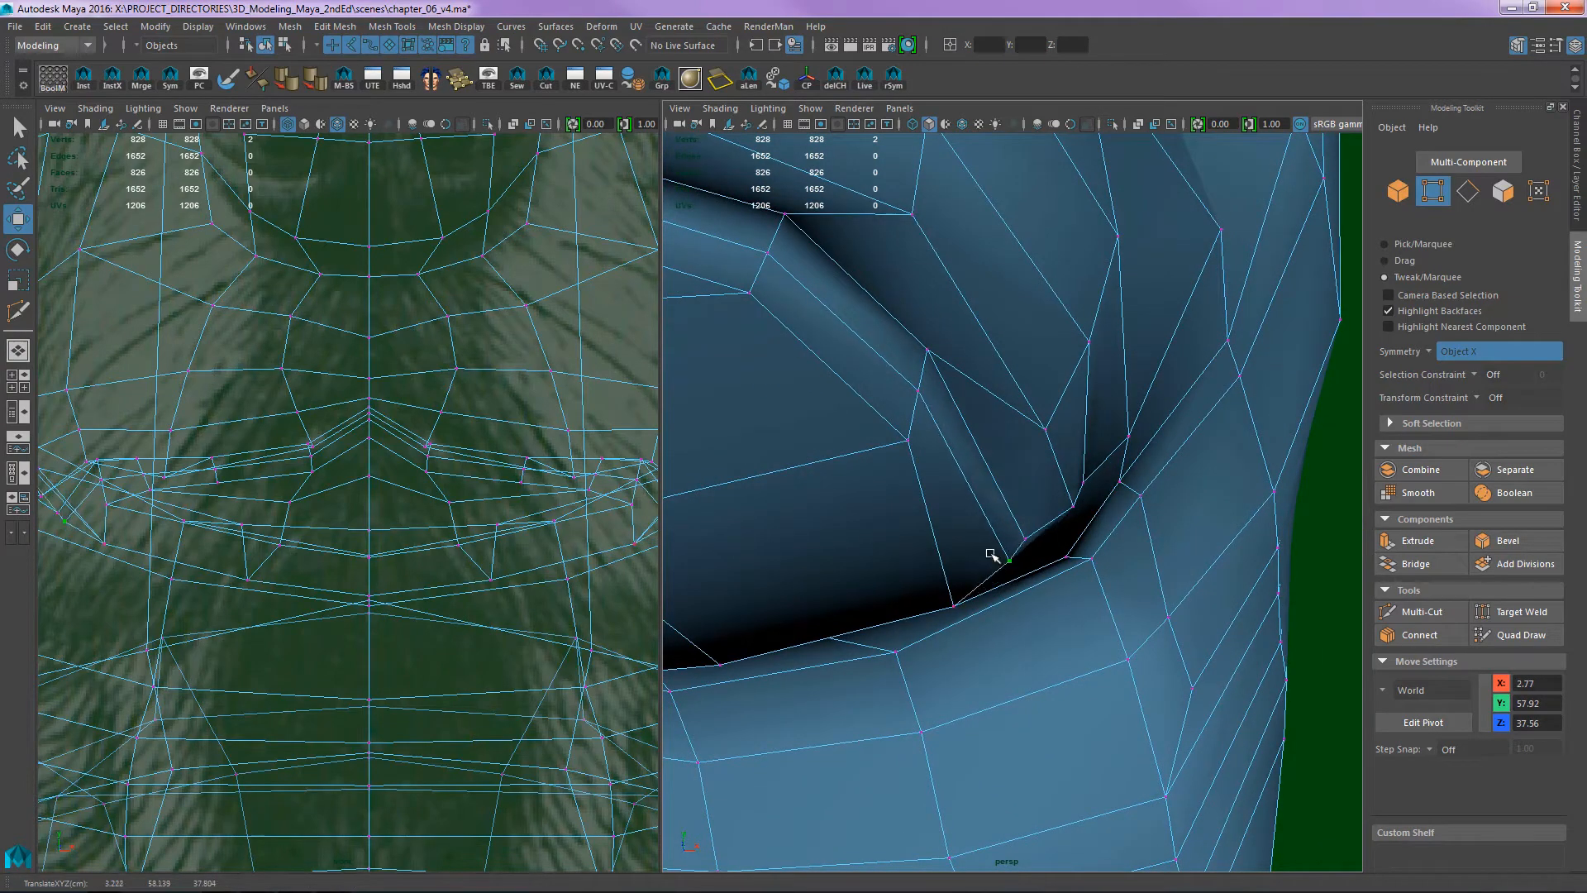
alt+drag(987, 519, 1010, 563)
alt+right_drag(1057, 533, 949, 631)
alt+drag(950, 630, 1025, 577)
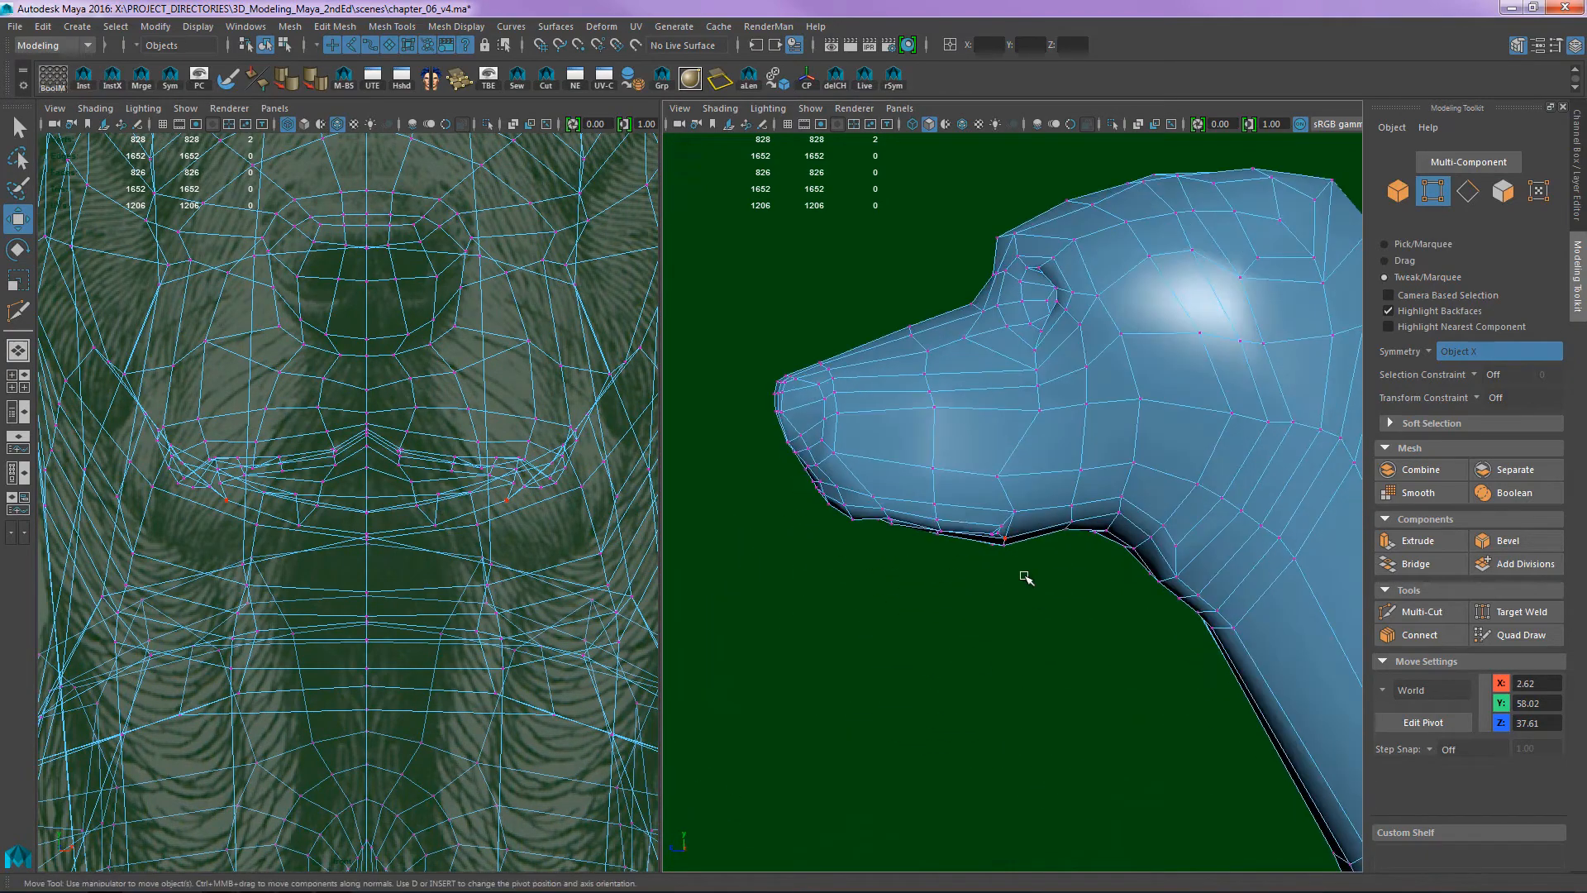
- Select all the muzzle faces in the side view and isolate that area
alt+middle_drag(954, 485, 1006, 502)
right_drag(956, 519, 950, 597)
drag(783, 282, 1091, 646)
key(space)
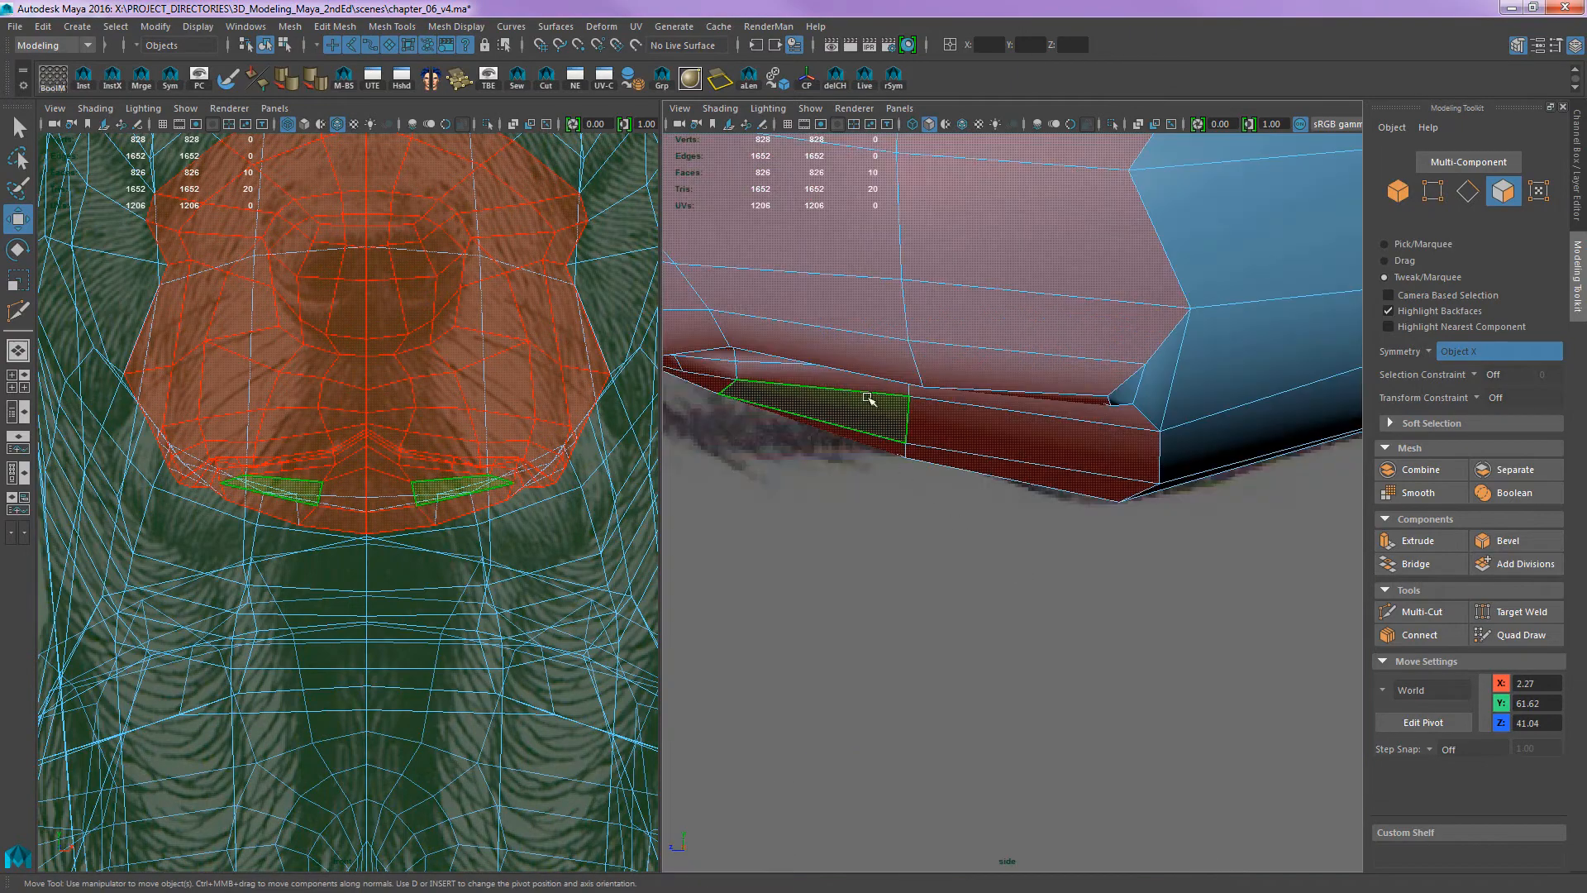
scroll(870, 399, down, 8)
drag(817, 361, 1066, 732)
scroll(1079, 519, up, 2)
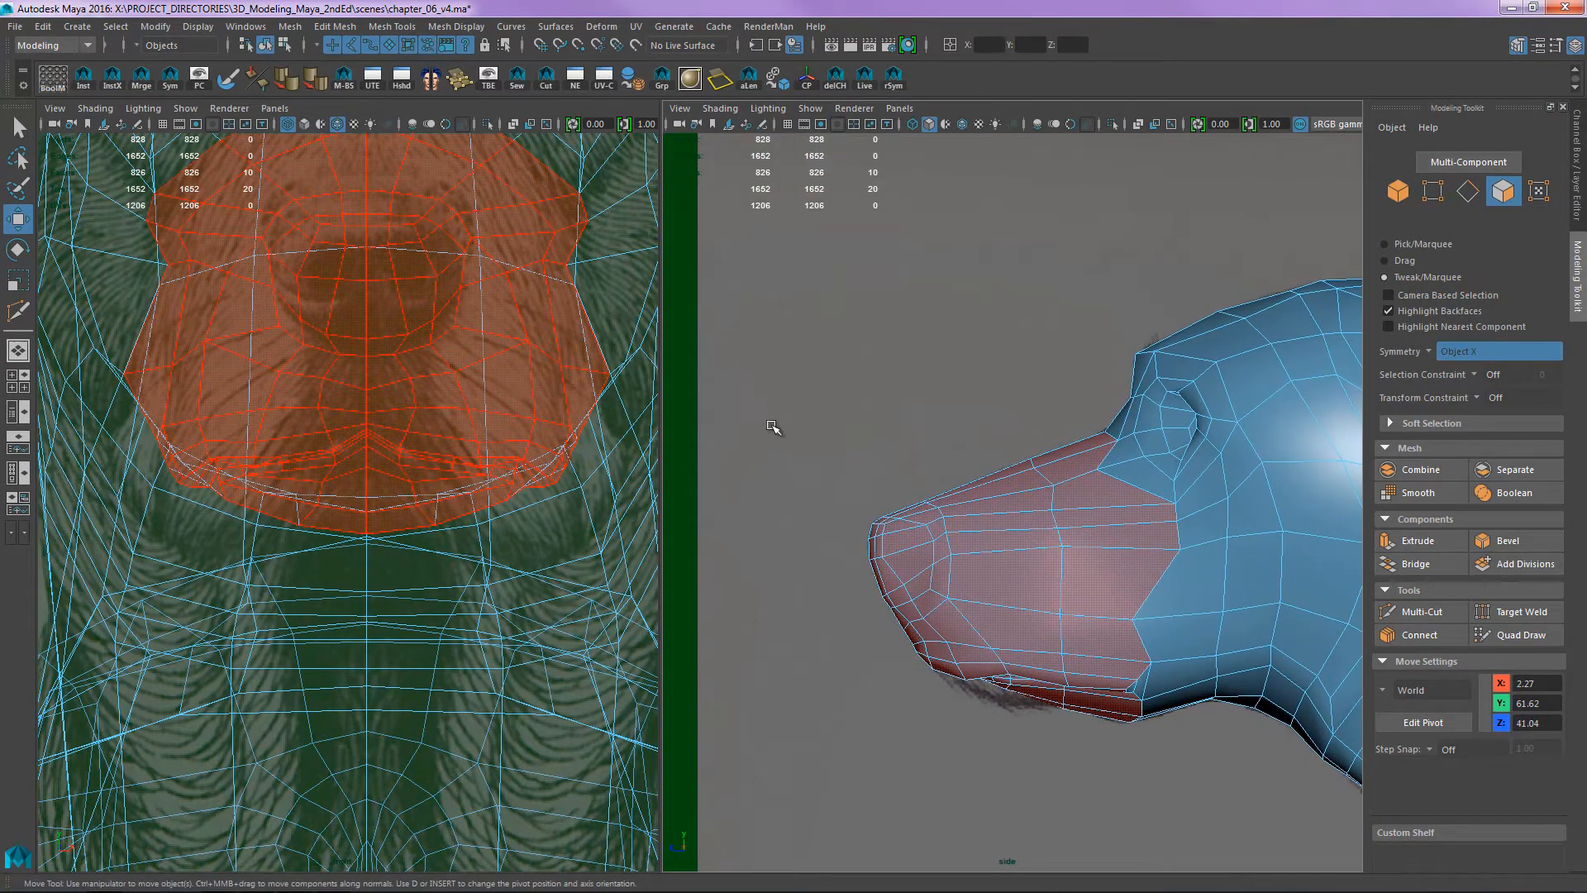
key(ctrl+1)
scroll(1017, 399, up, 5)
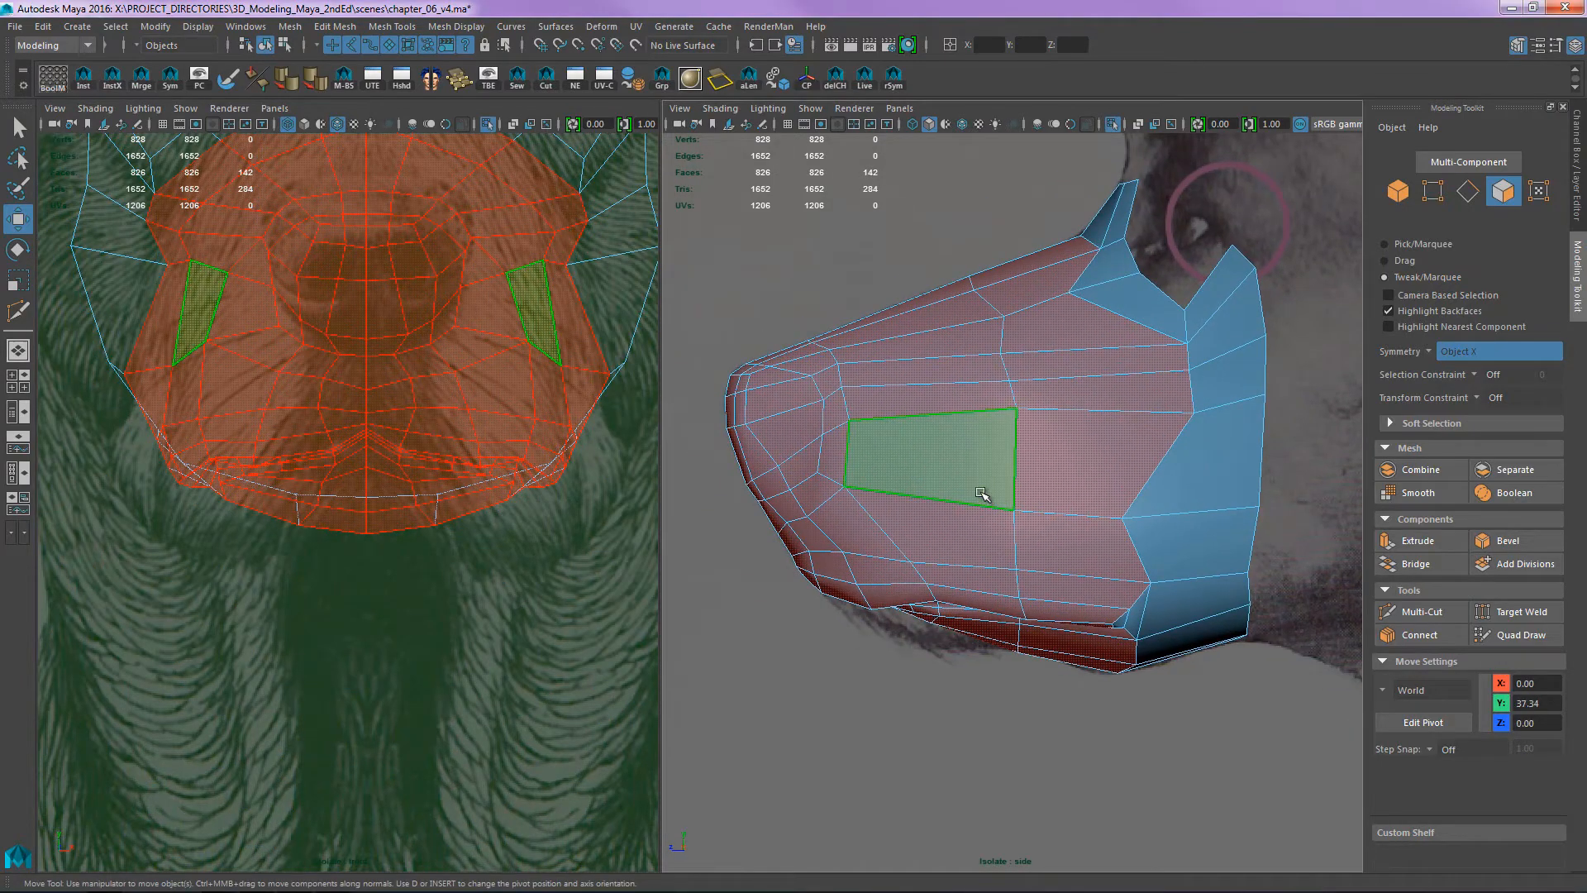
- Adjust the vertices on and above the front upper lip to match the side reference
scroll(1008, 438, up, 6)
key(F9)
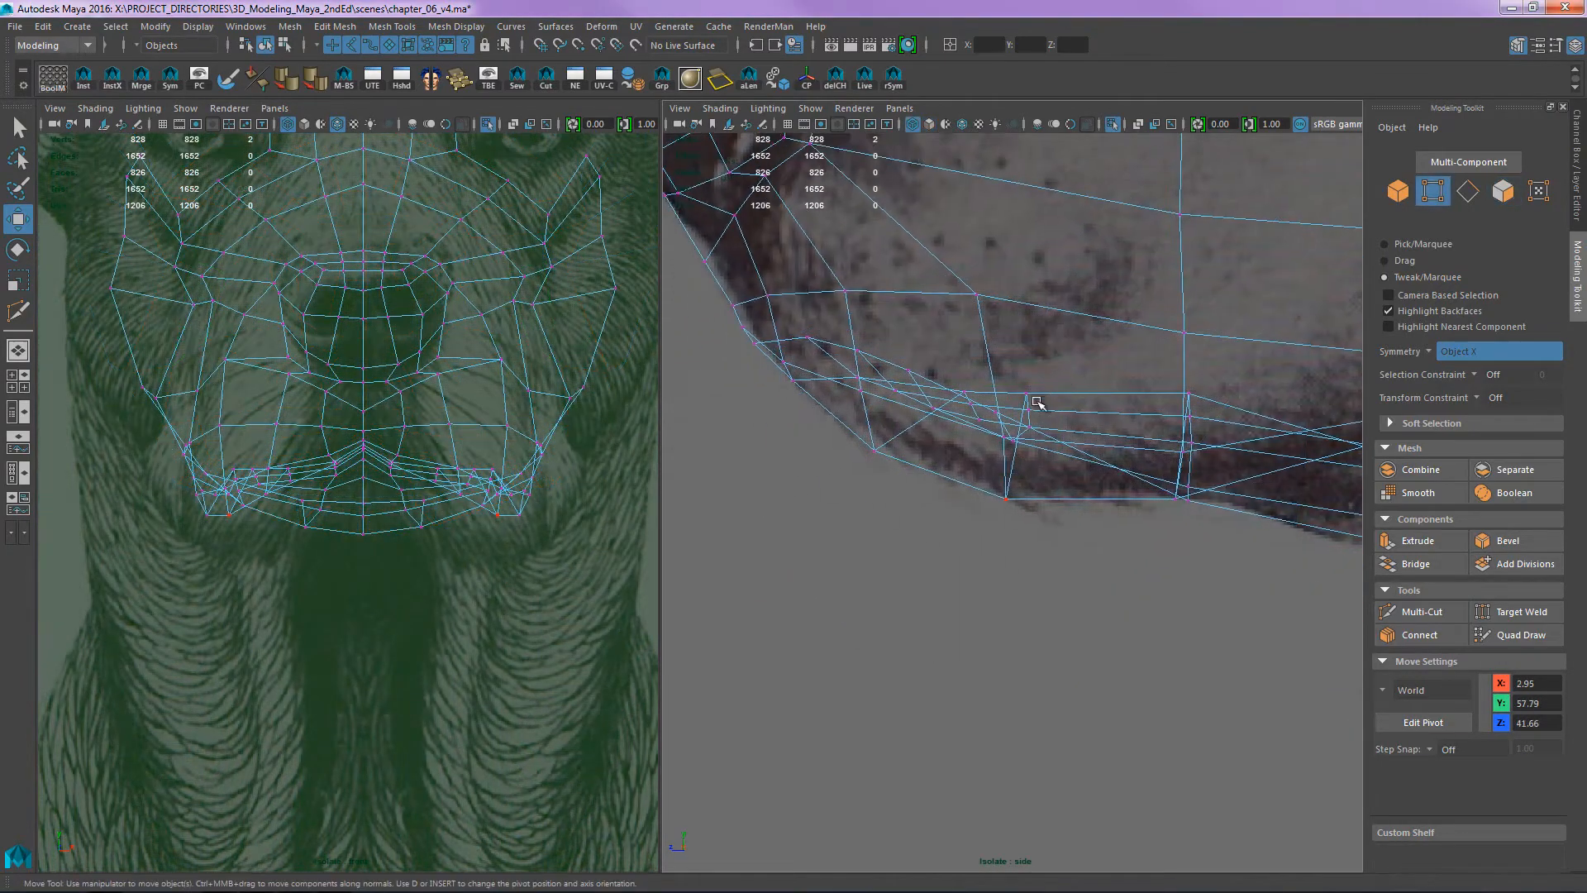
drag(977, 296, 973, 318)
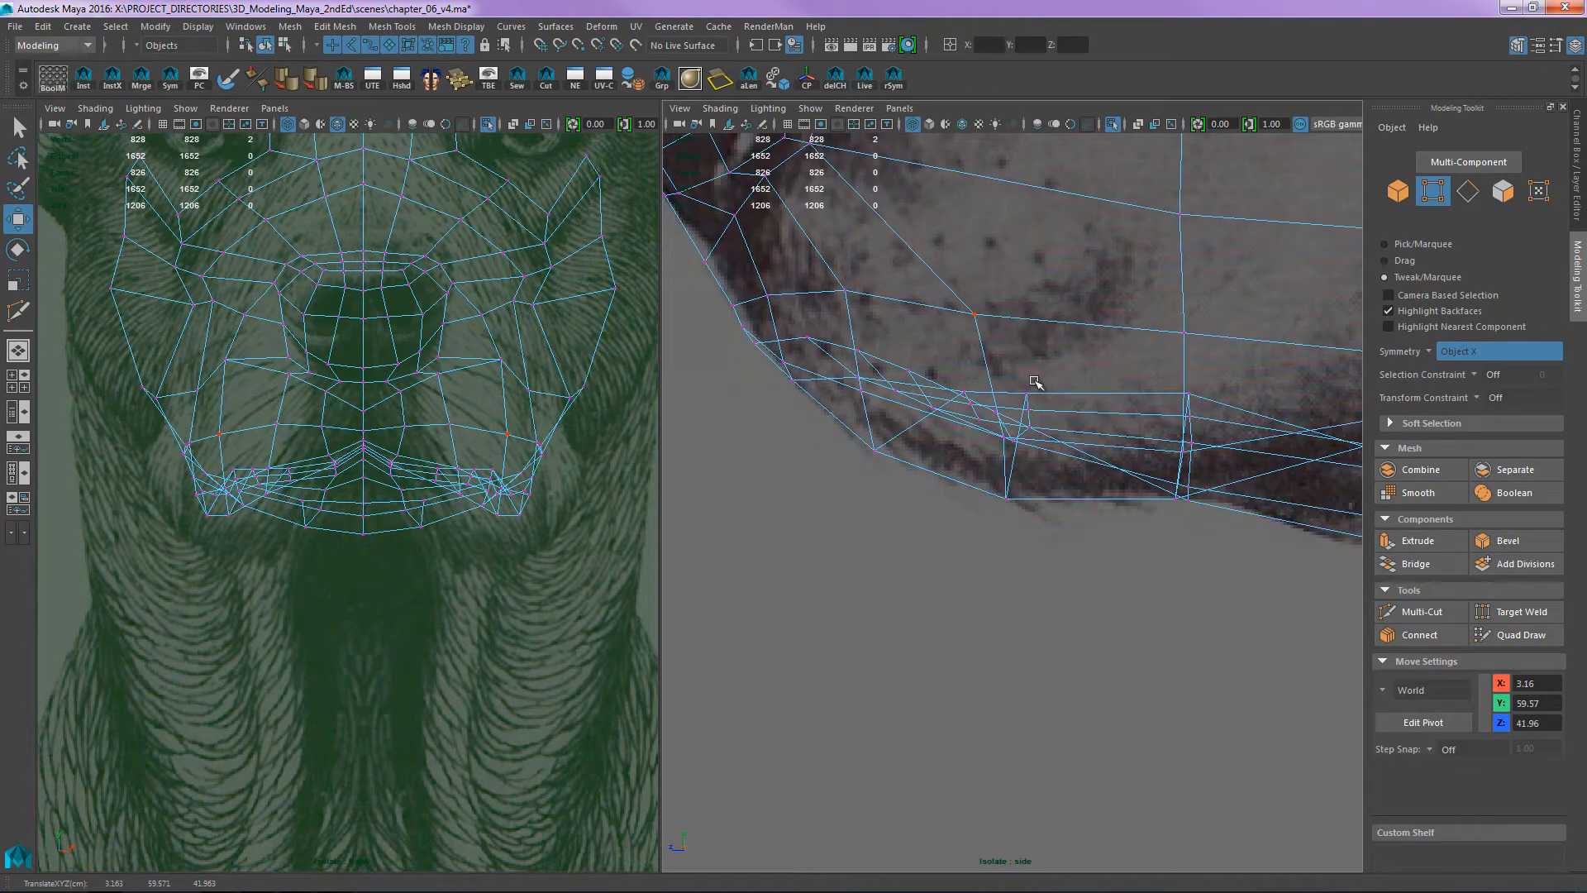
key(5)
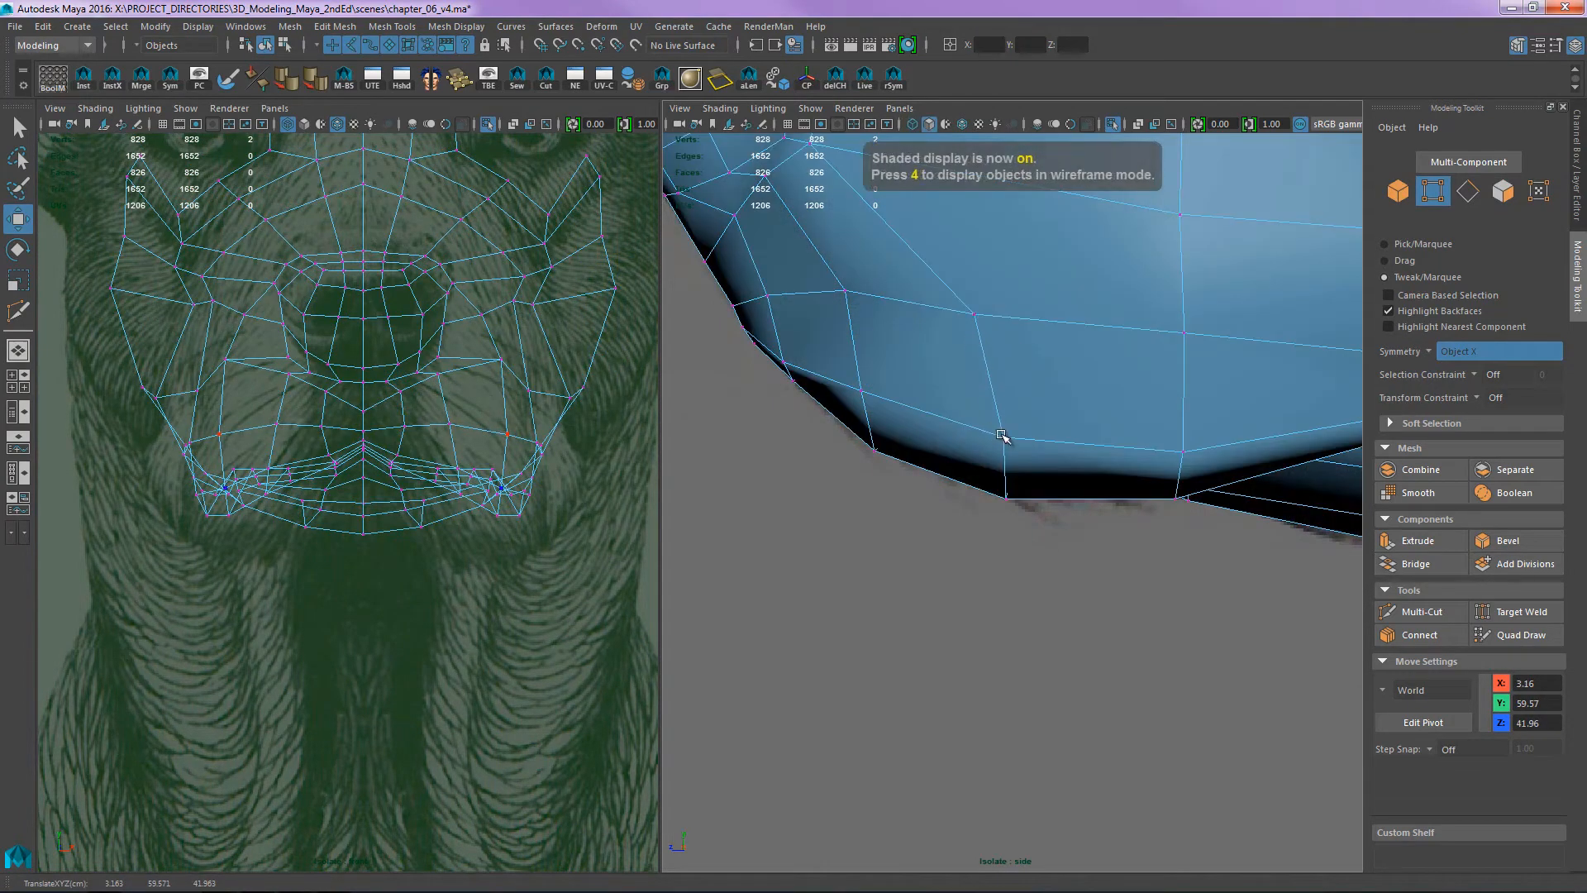
click(1001, 433)
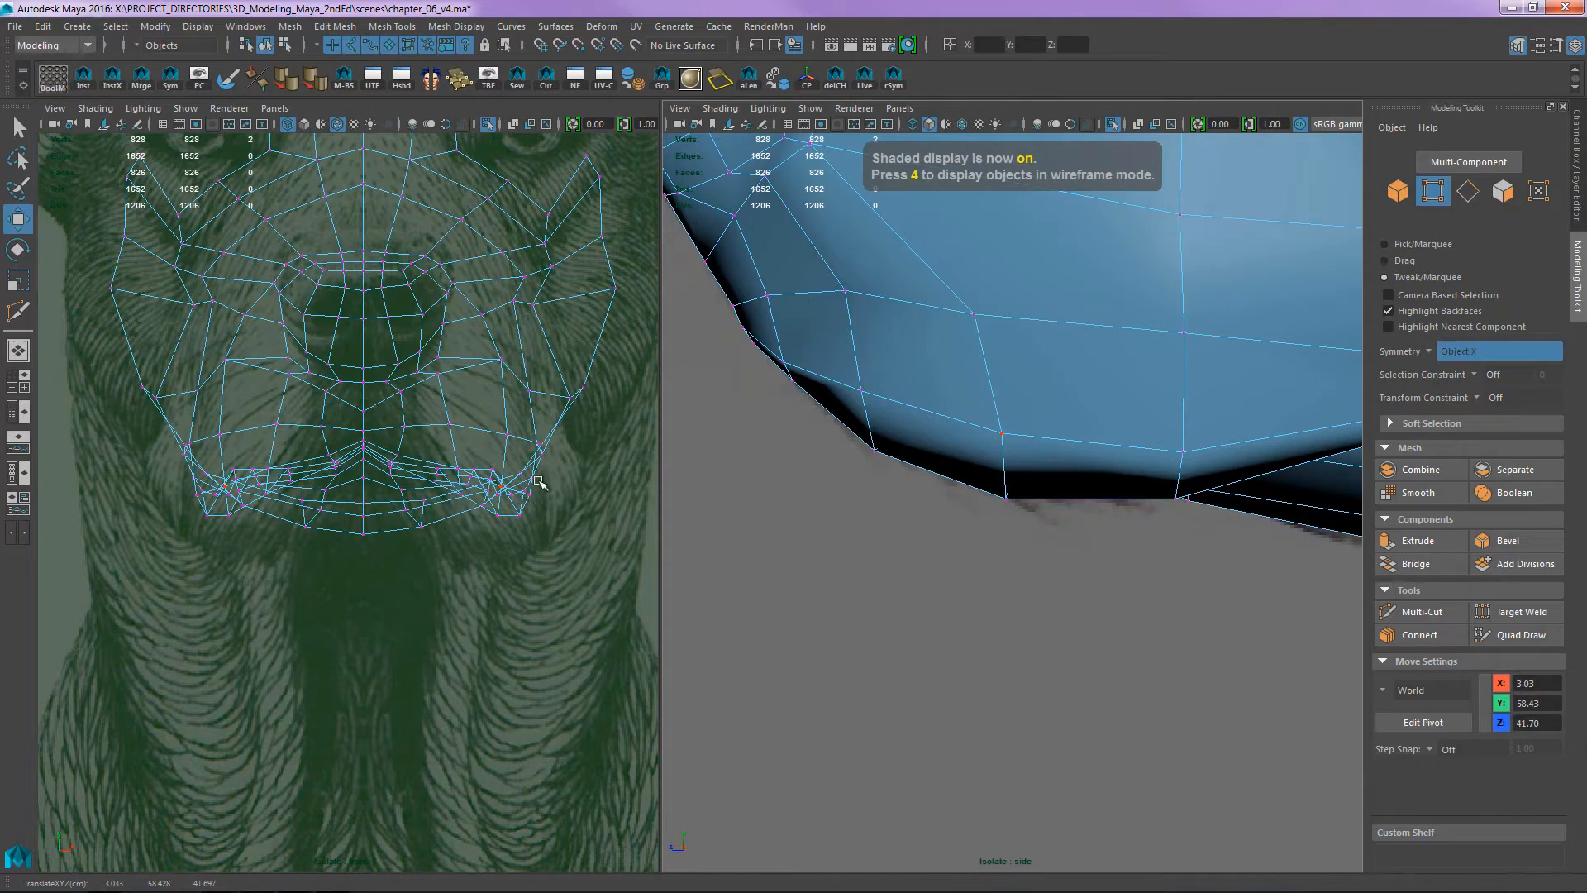
- Shade the front view and move the upper lip's lower-edge vertices to even out the lip line
key(5)
scroll(554, 520, up, 5)
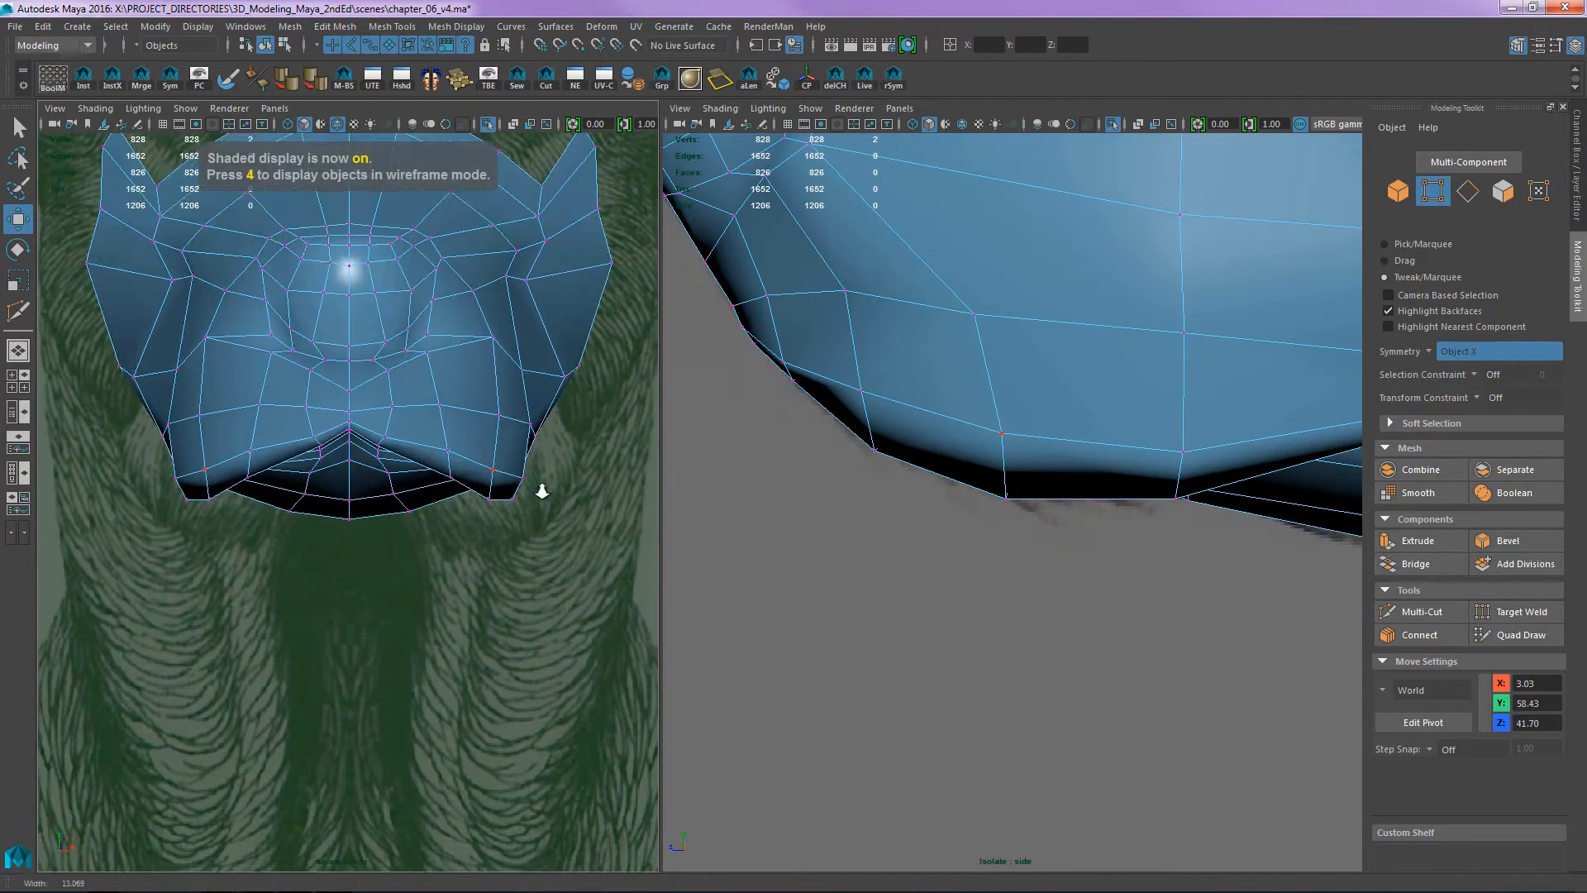
drag(571, 552, 609, 527)
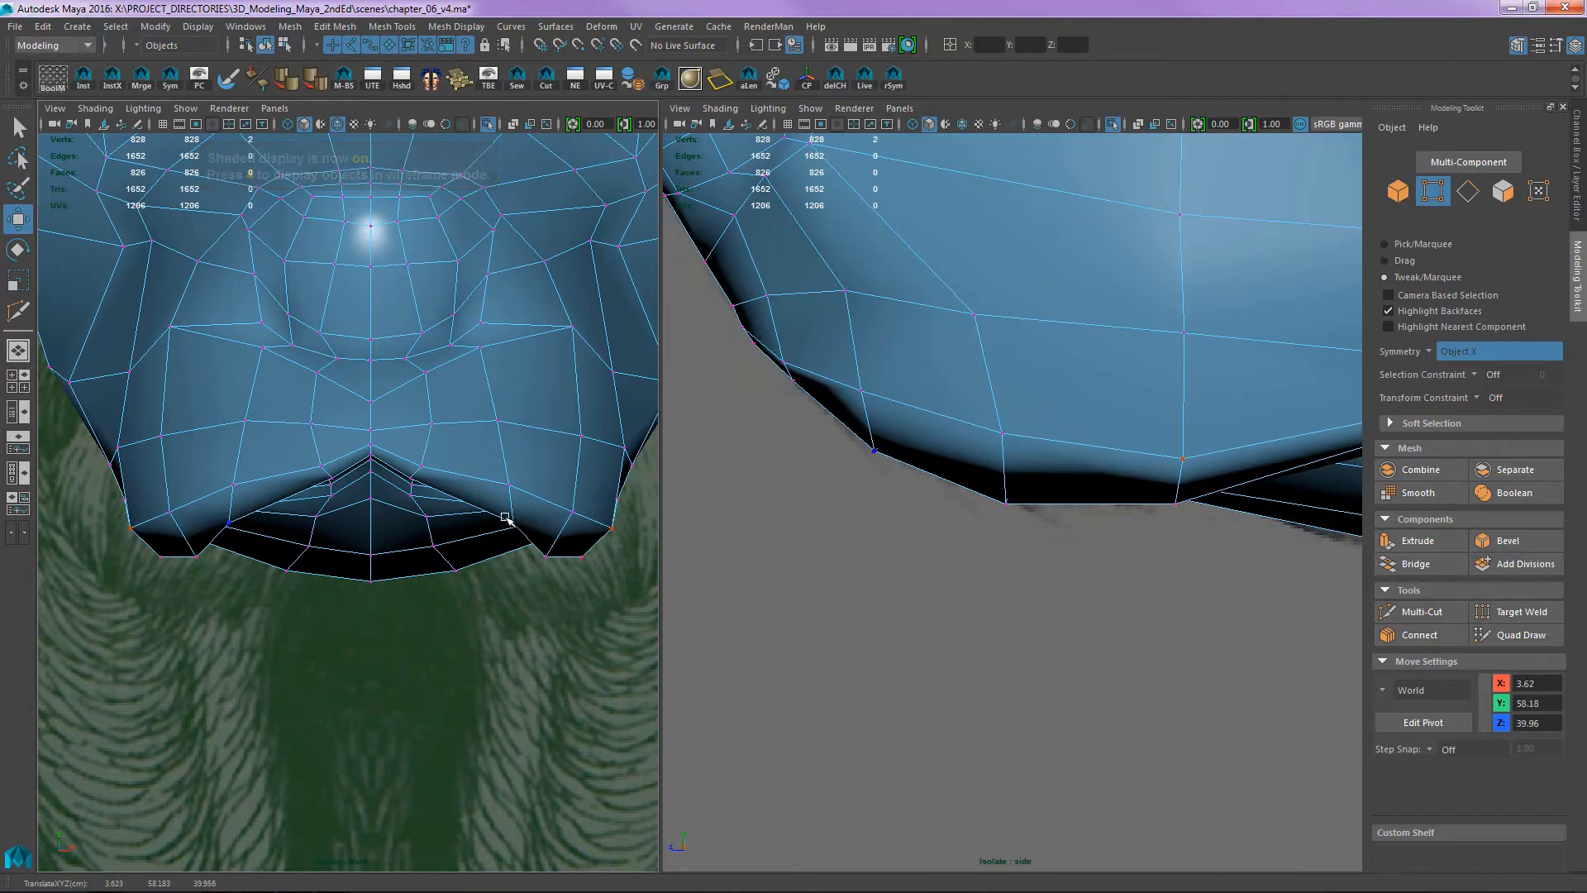
drag(513, 523, 506, 530)
scroll(454, 451, up, 3)
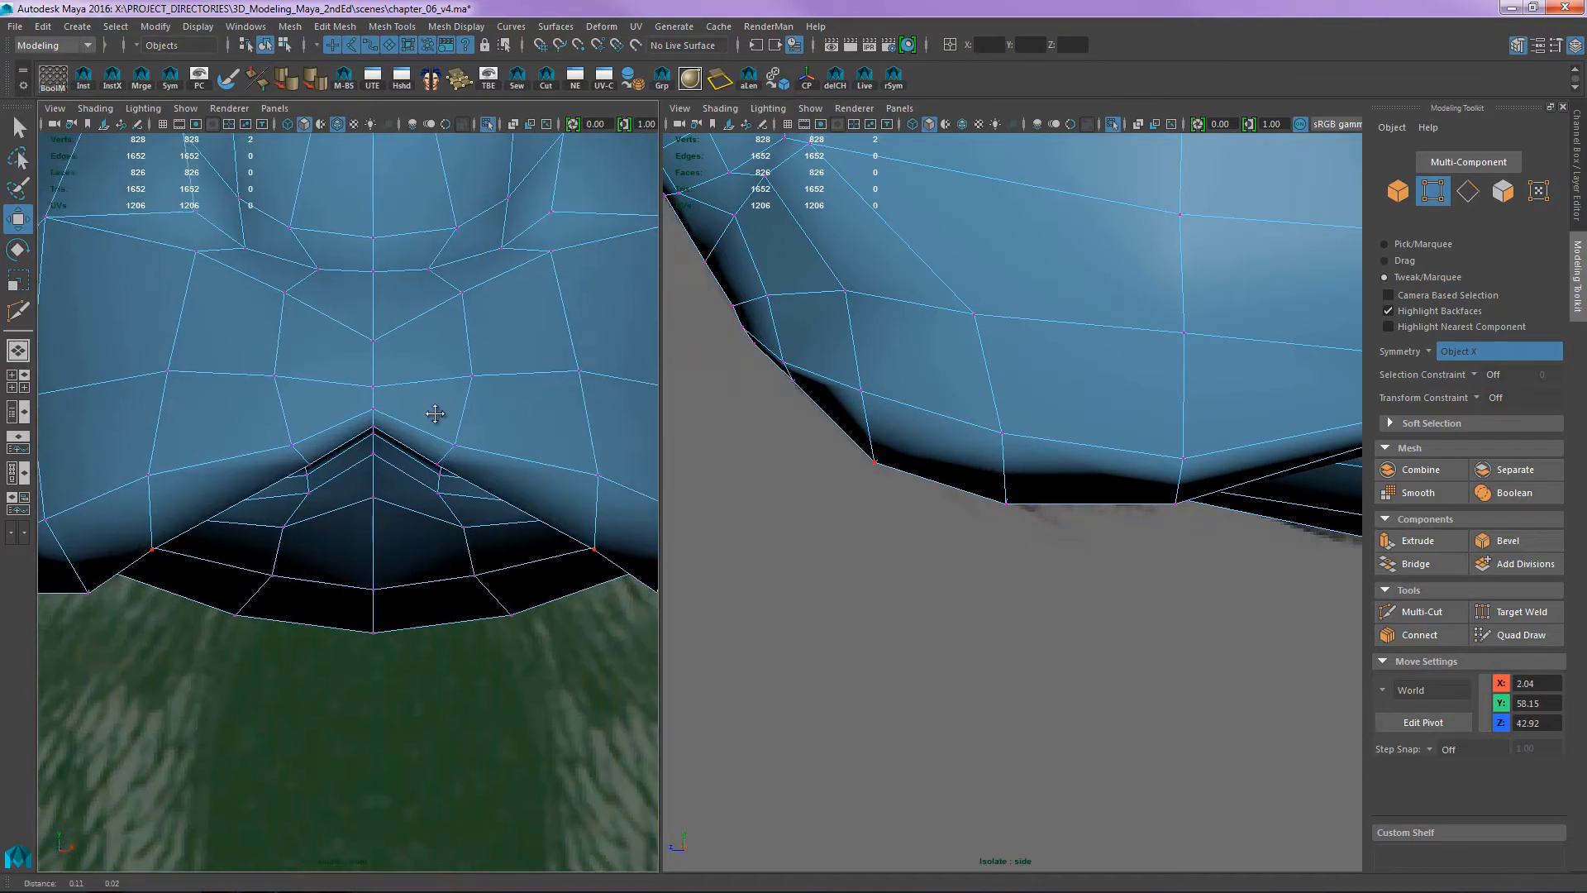
- Round off the upper lip's centre and reposition the vertices between the lip and the nose
drag(485, 461, 364, 433)
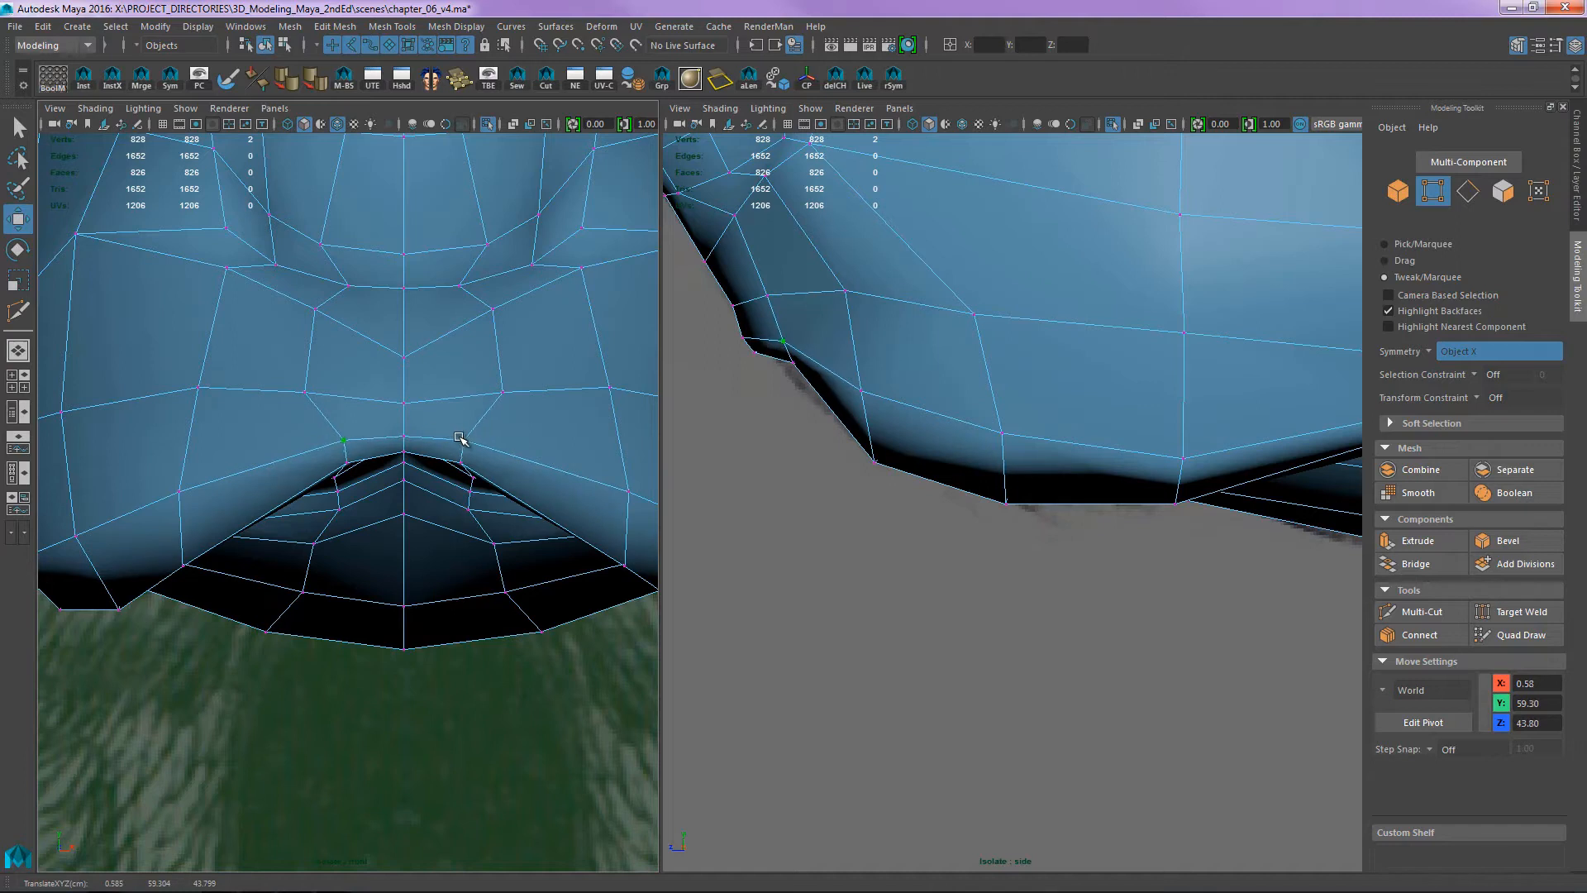
drag(499, 394, 500, 406)
drag(404, 357, 469, 308)
drag(532, 265, 576, 273)
- Pull the muzzle vertices outside the lower nose corners inward and slightly down in the front view
alt+right_drag(567, 264, 452, 389)
alt+right_drag(436, 464, 446, 400)
alt+middle_drag(446, 400, 429, 442)
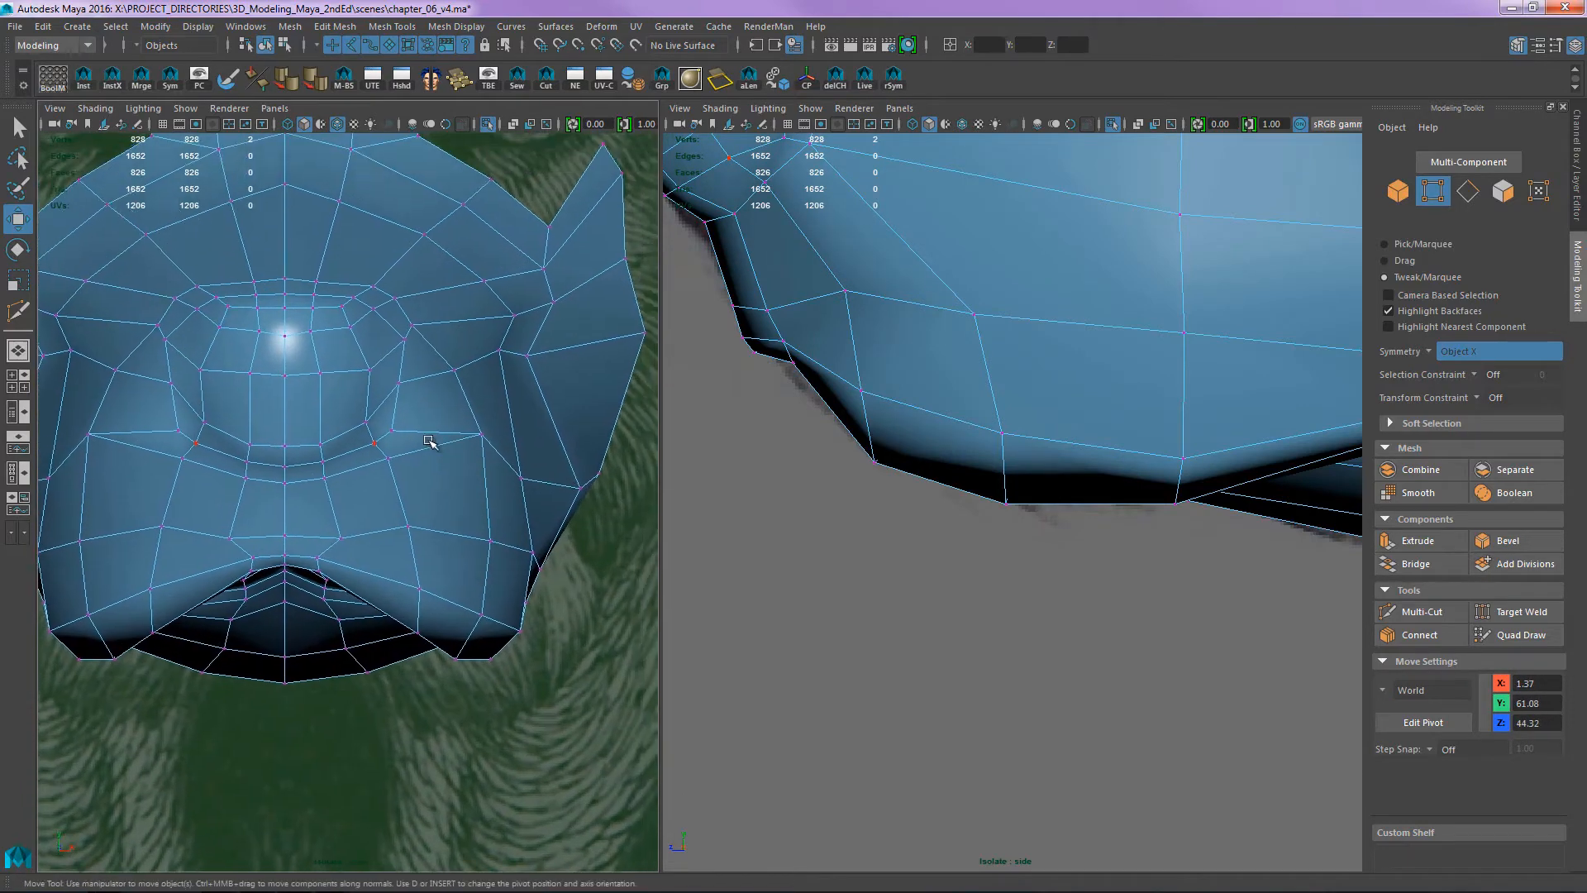
drag(485, 433, 432, 451)
- Nudge the vertices behind the lower nose corners slightly back and up in the side view
alt+middle_drag(842, 193, 970, 345)
alt+drag(969, 345, 966, 321)
alt+middle_drag(966, 320, 968, 406)
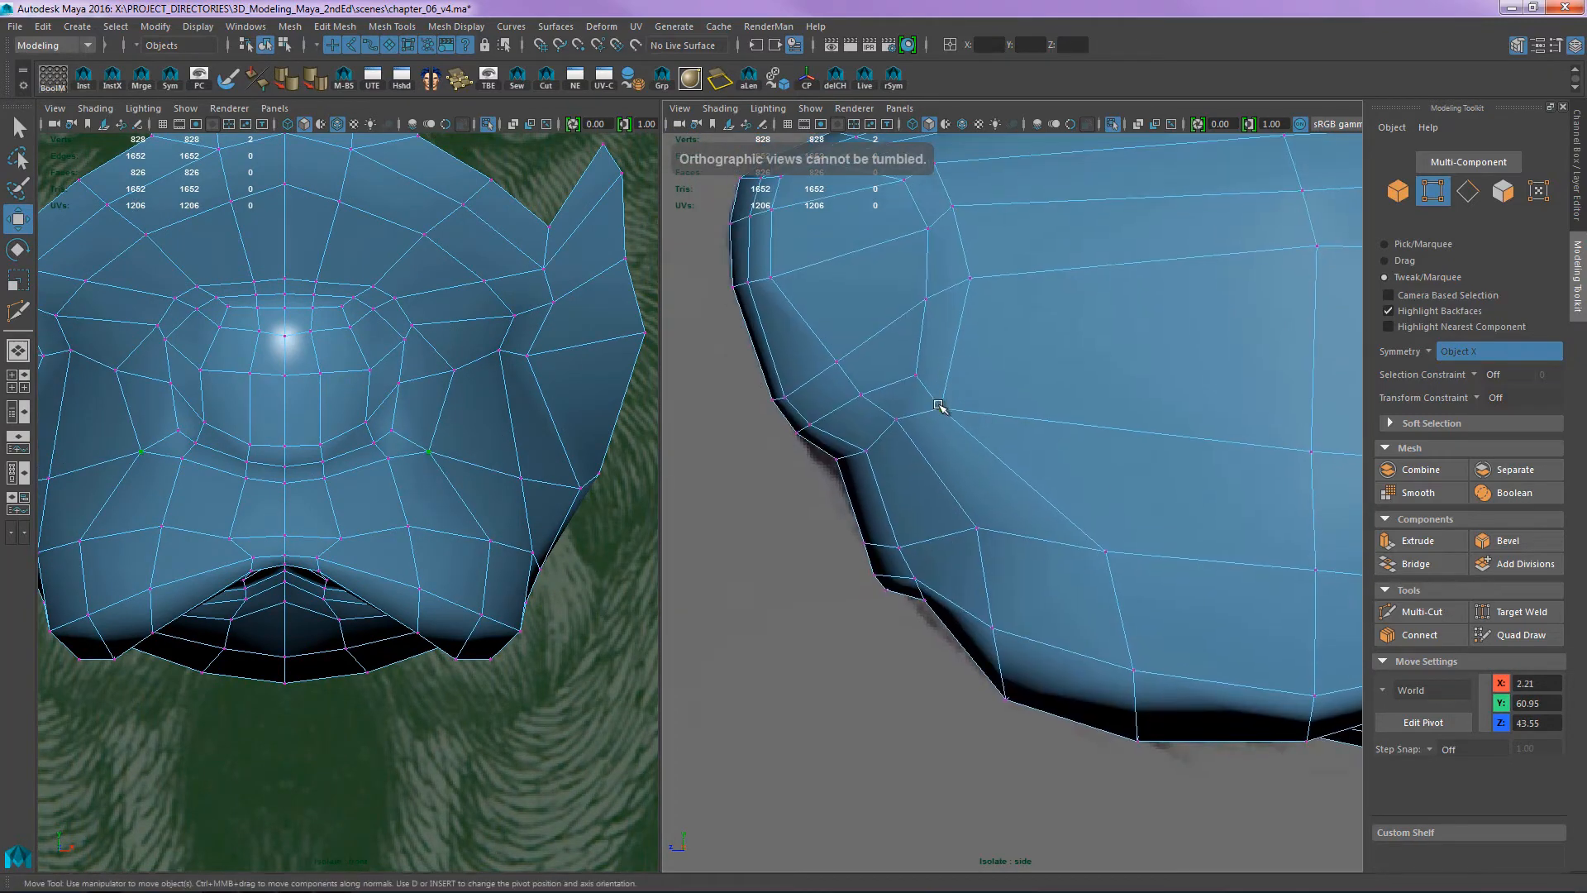
drag(943, 407, 959, 401)
alt+middle_drag(1093, 431, 1070, 393)
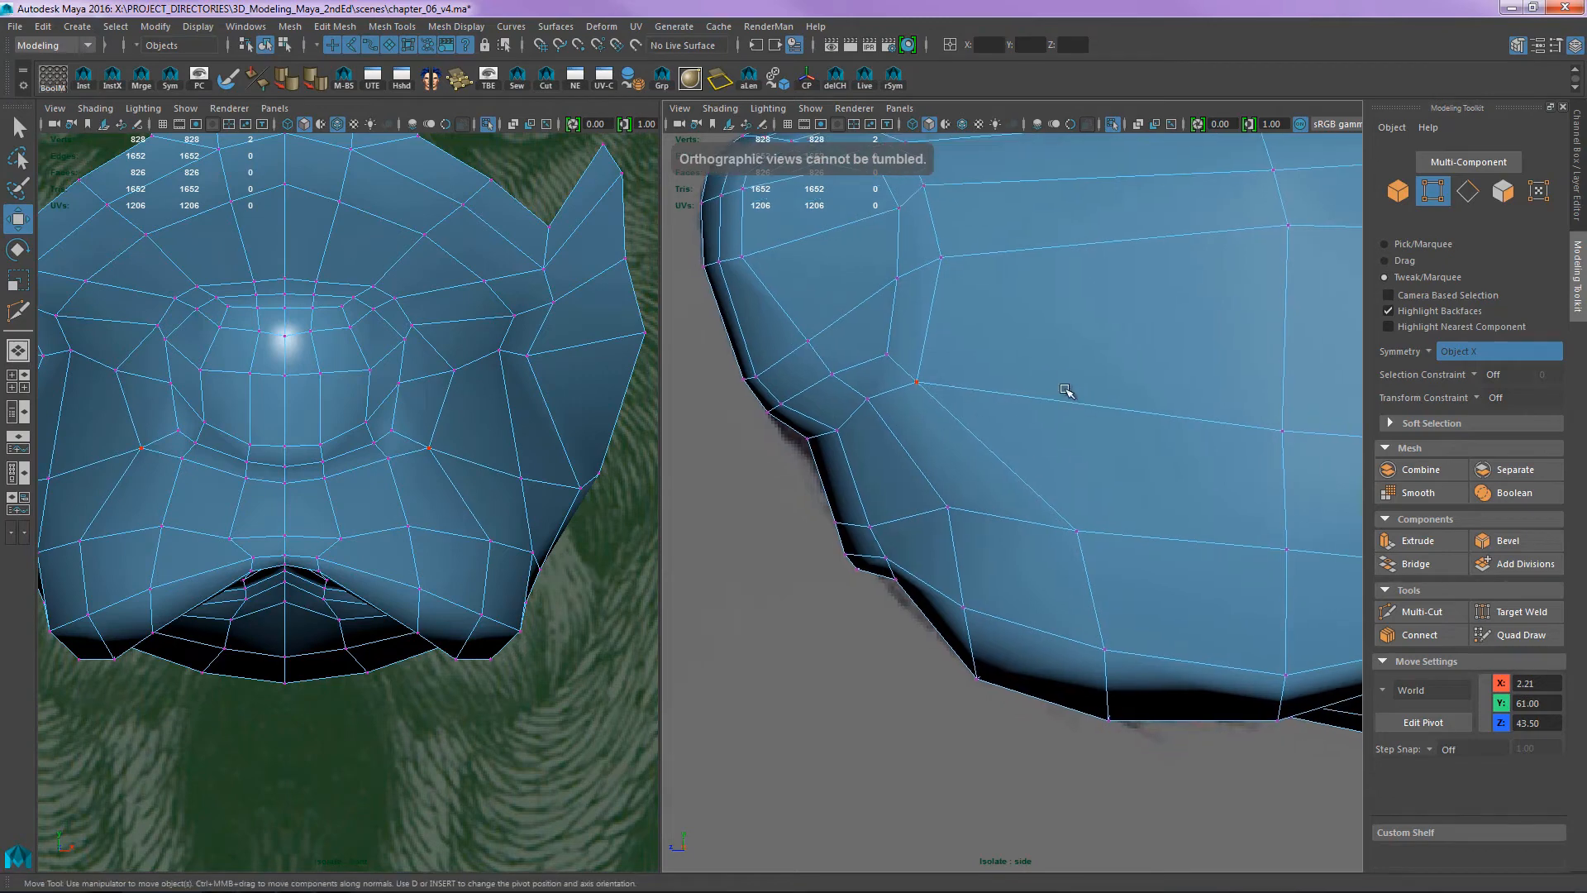
alt+right_drag(1070, 394, 1031, 400)
alt+middle_drag(999, 418, 973, 478)
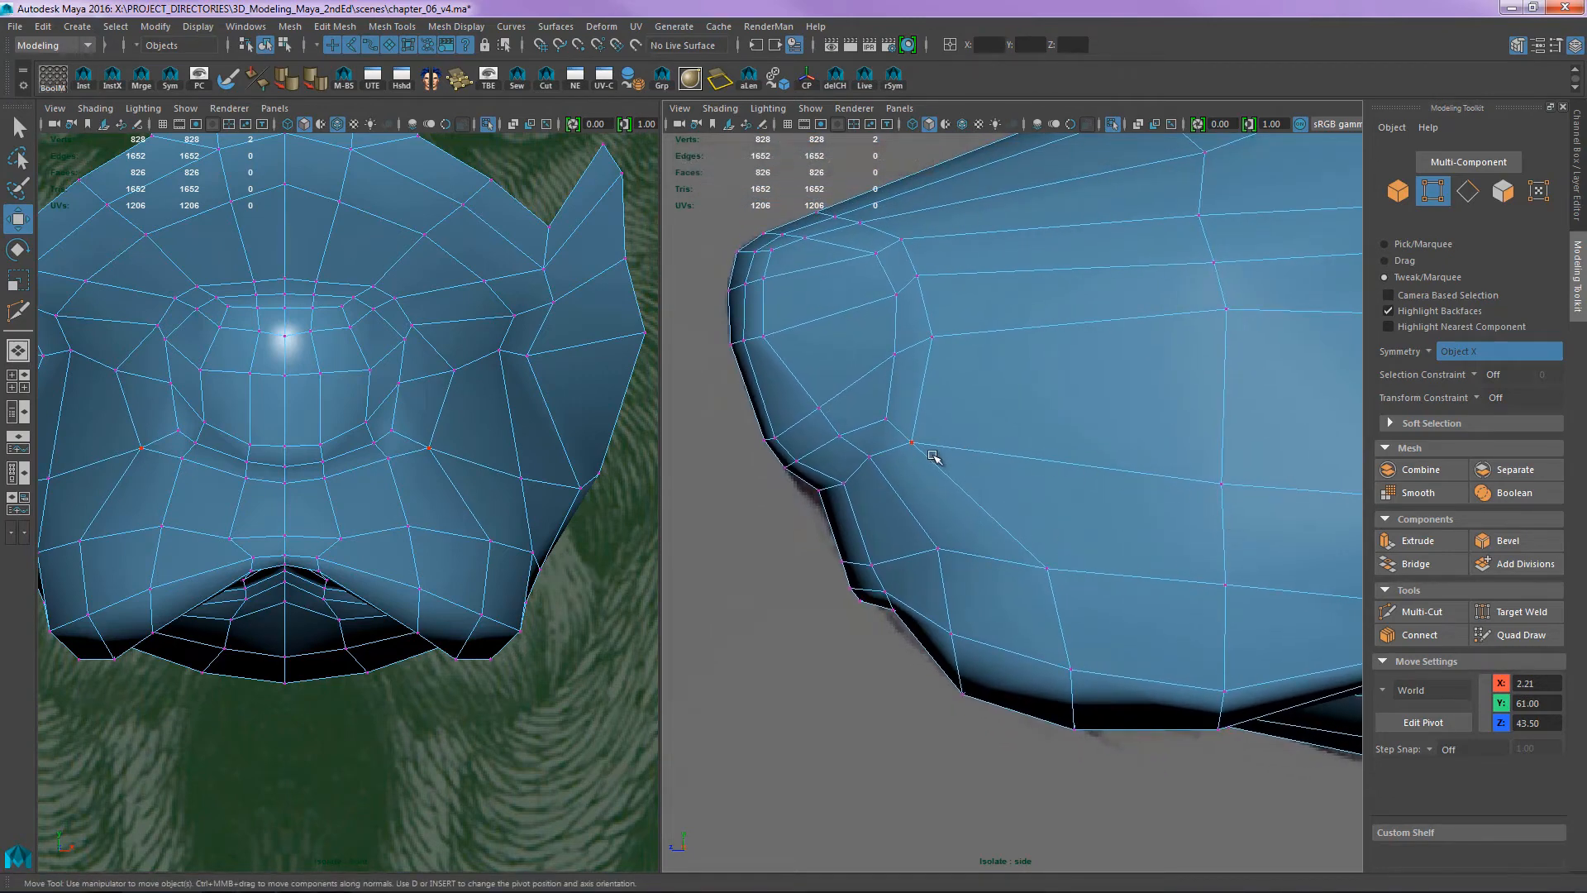
right_drag(1078, 502, 1080, 543)
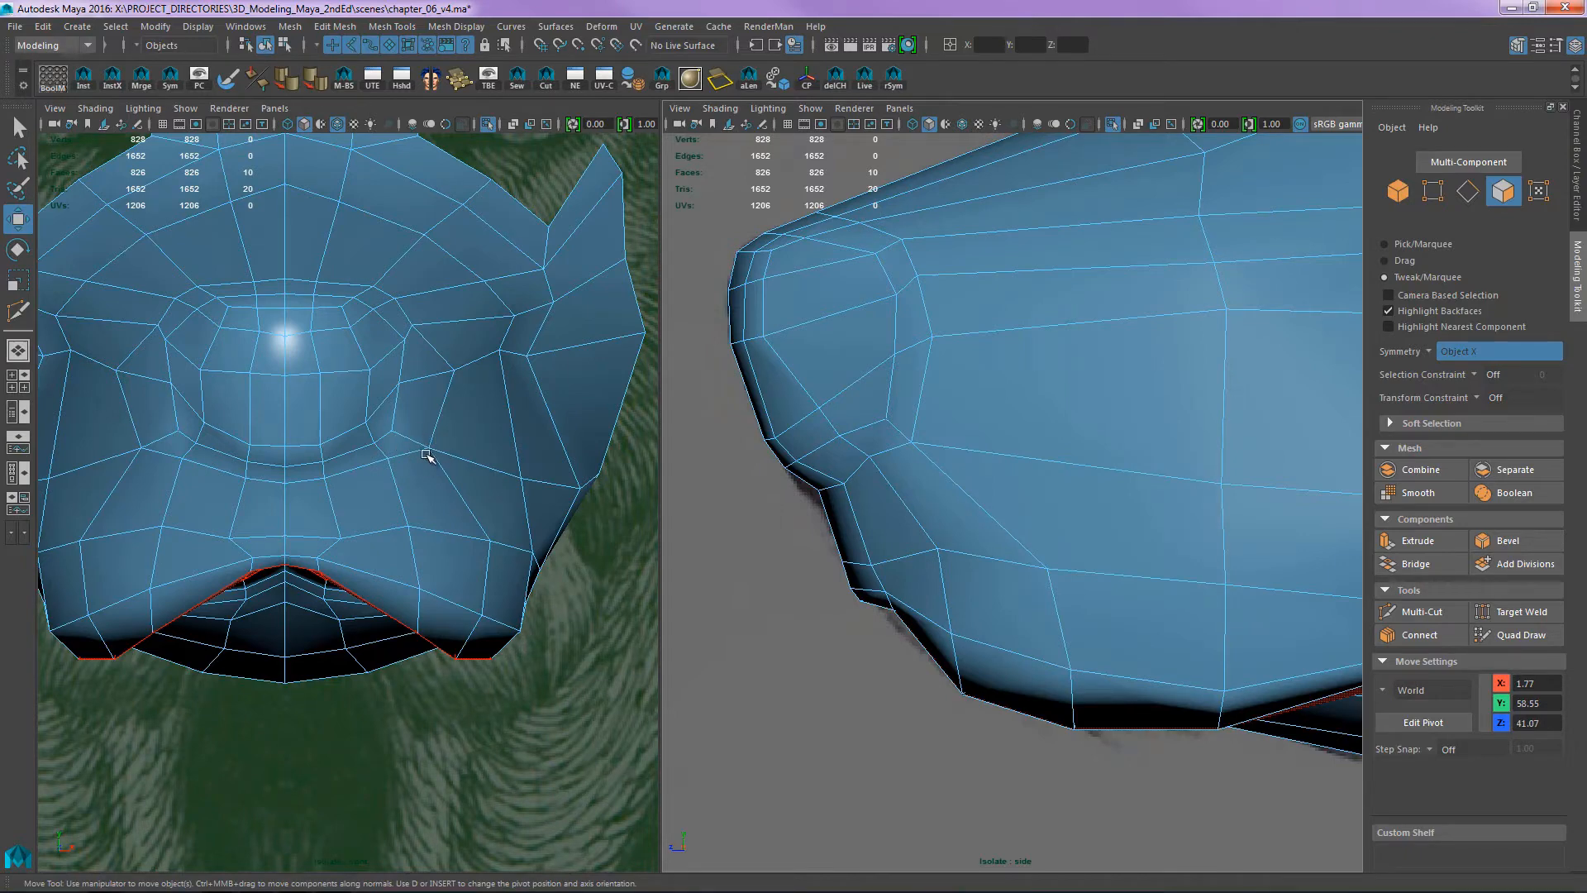
key(F9)
alt+middle_drag(366, 479, 512, 467)
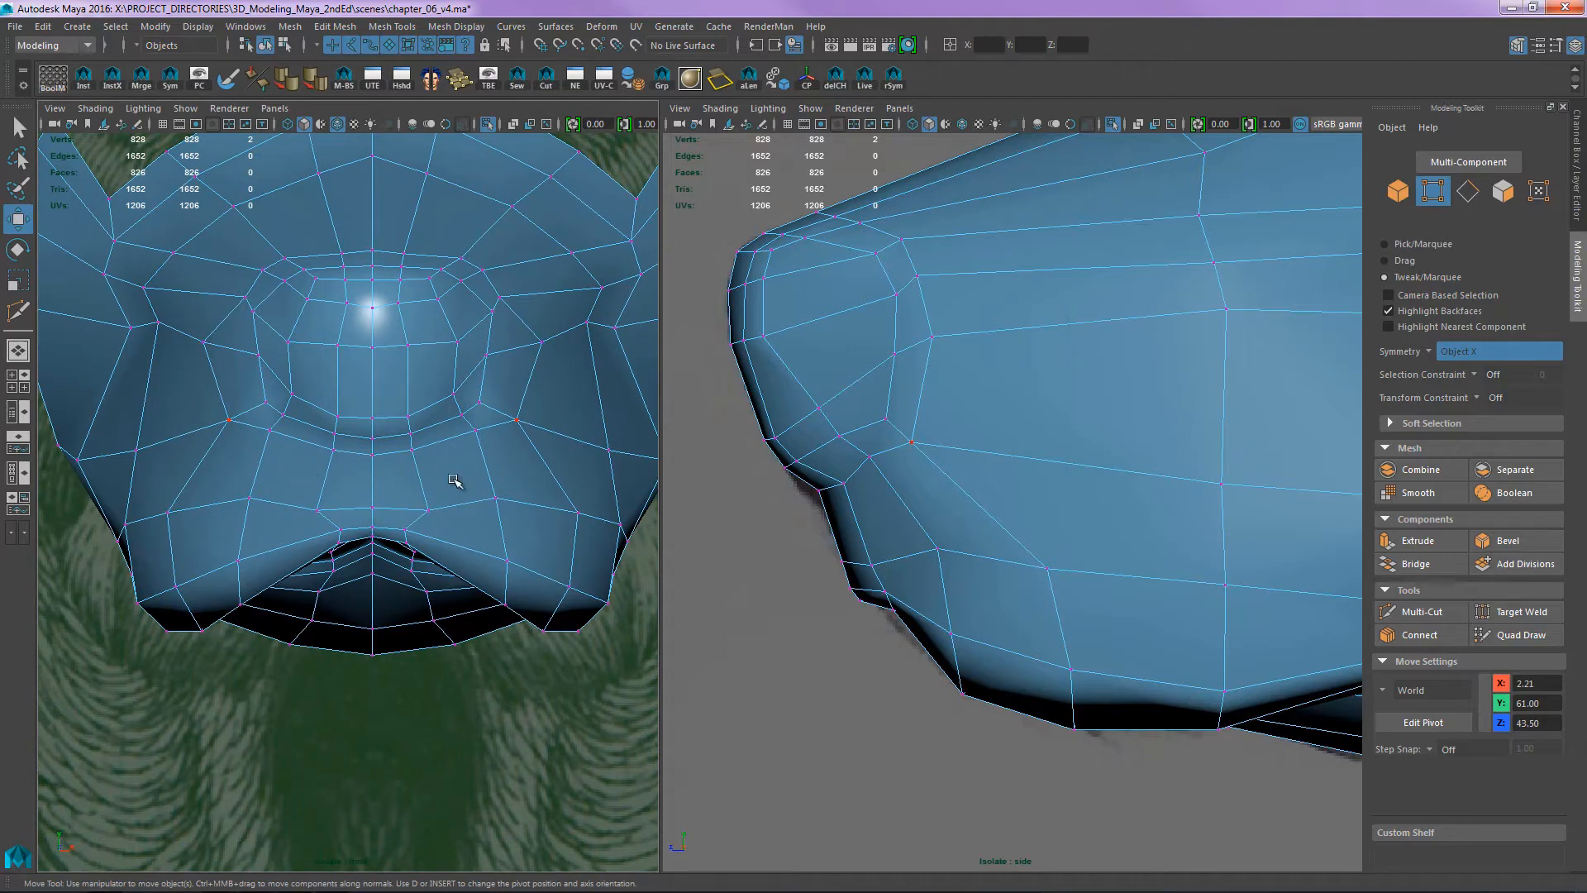
alt+middle_drag(554, 293, 482, 422)
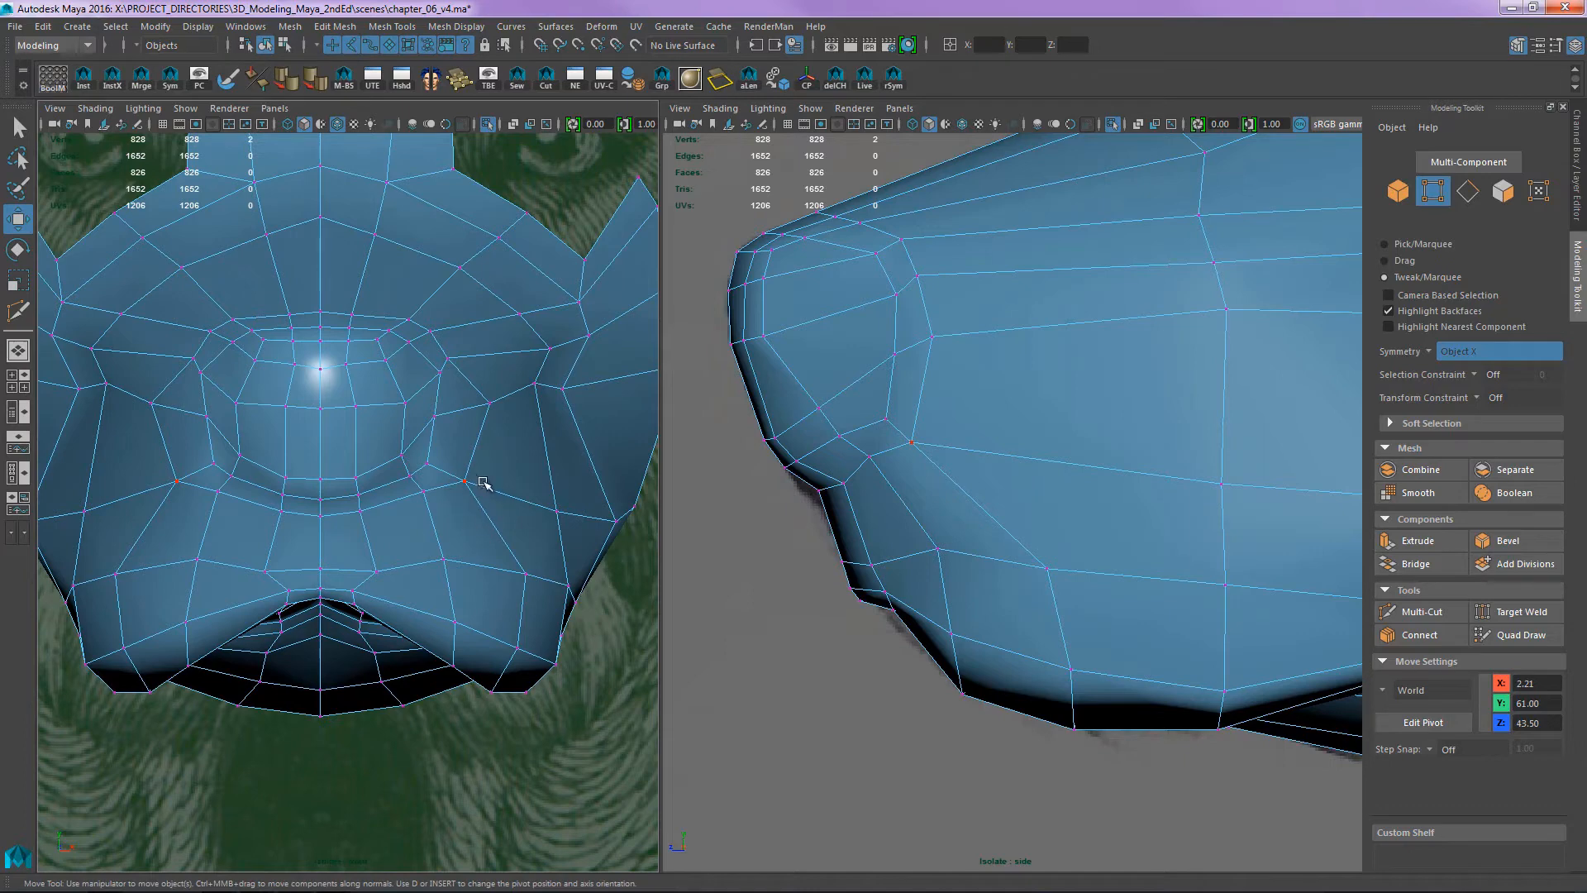
scroll(990, 510, down, 1)
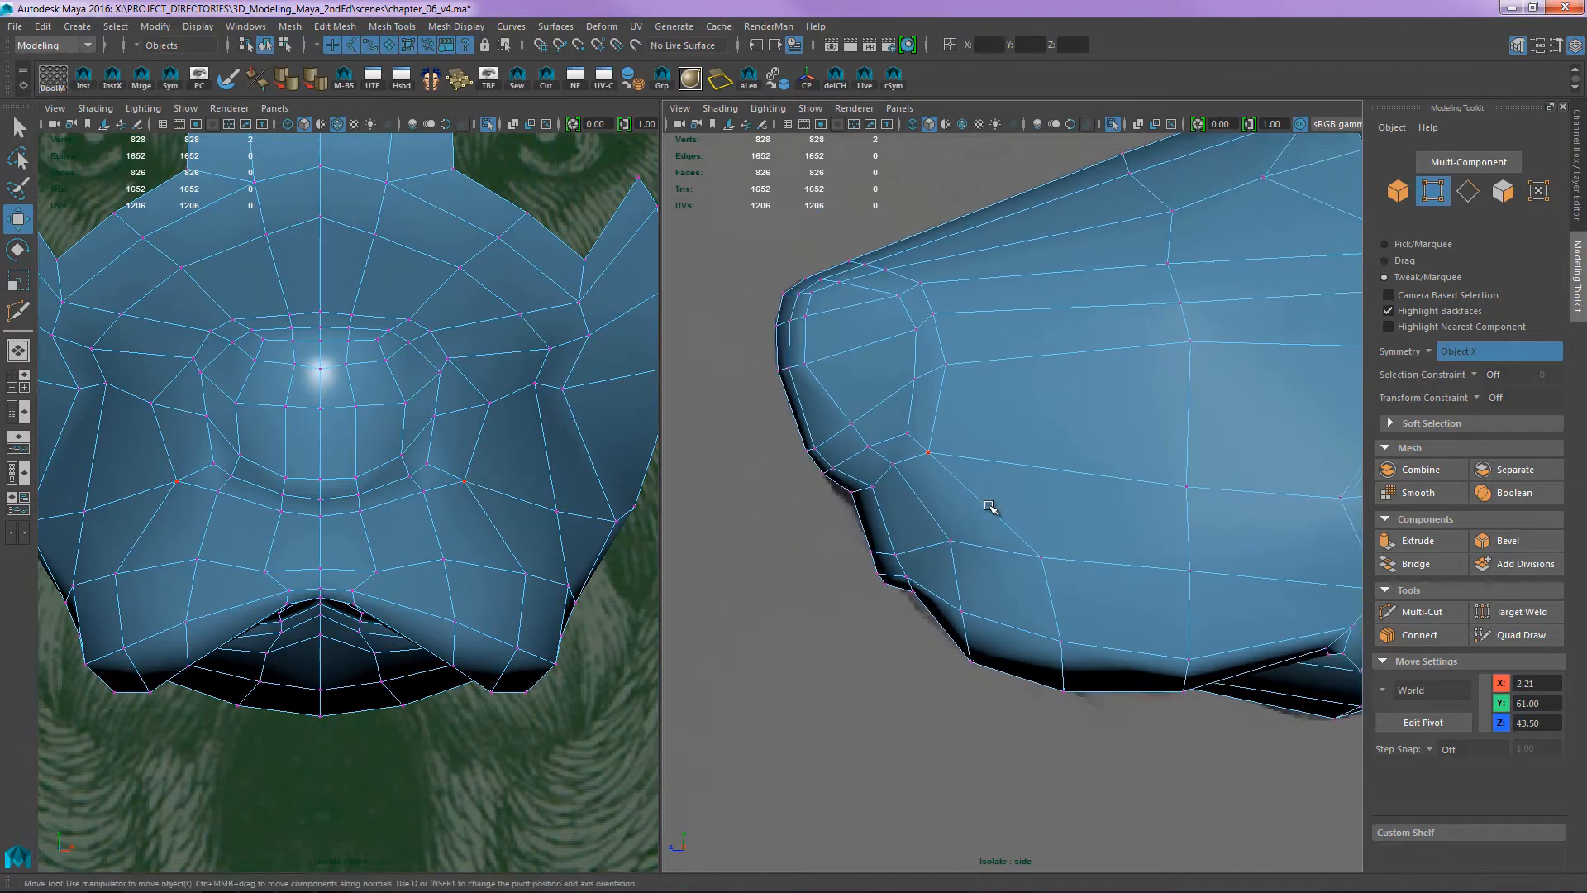
- Reposition the upper lip's centre vertex and its lower-edge neighbours in the side view to smooth the front lip profile
alt+middle_drag(1038, 555, 999, 356)
scroll(996, 376, up, 1)
alt+middle_drag(828, 365, 902, 405)
shift+click(798, 403)
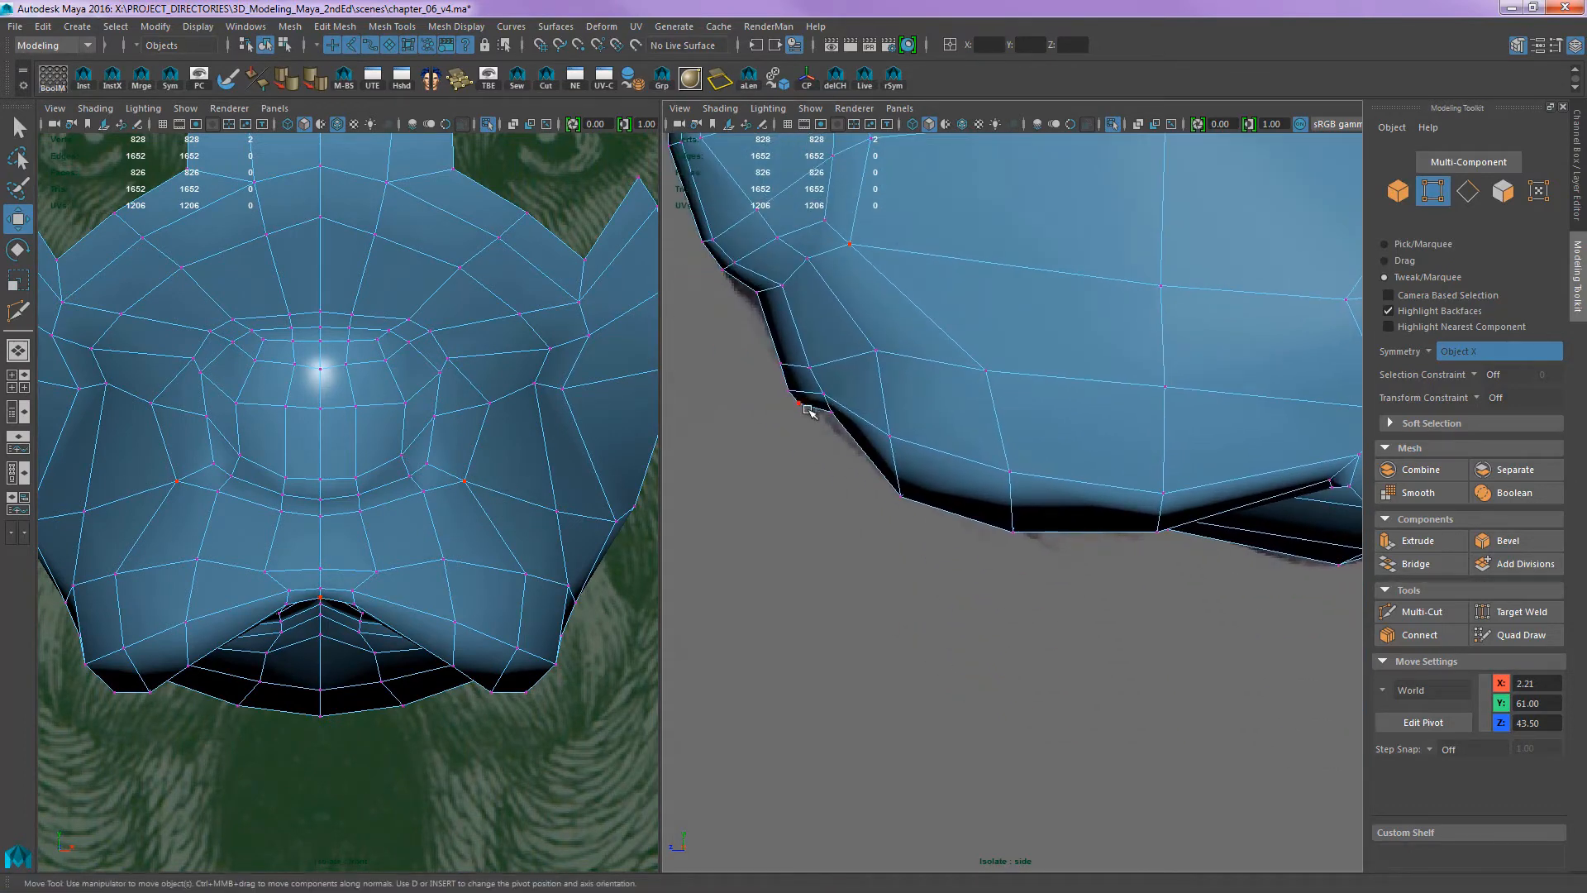
drag(833, 413, 830, 430)
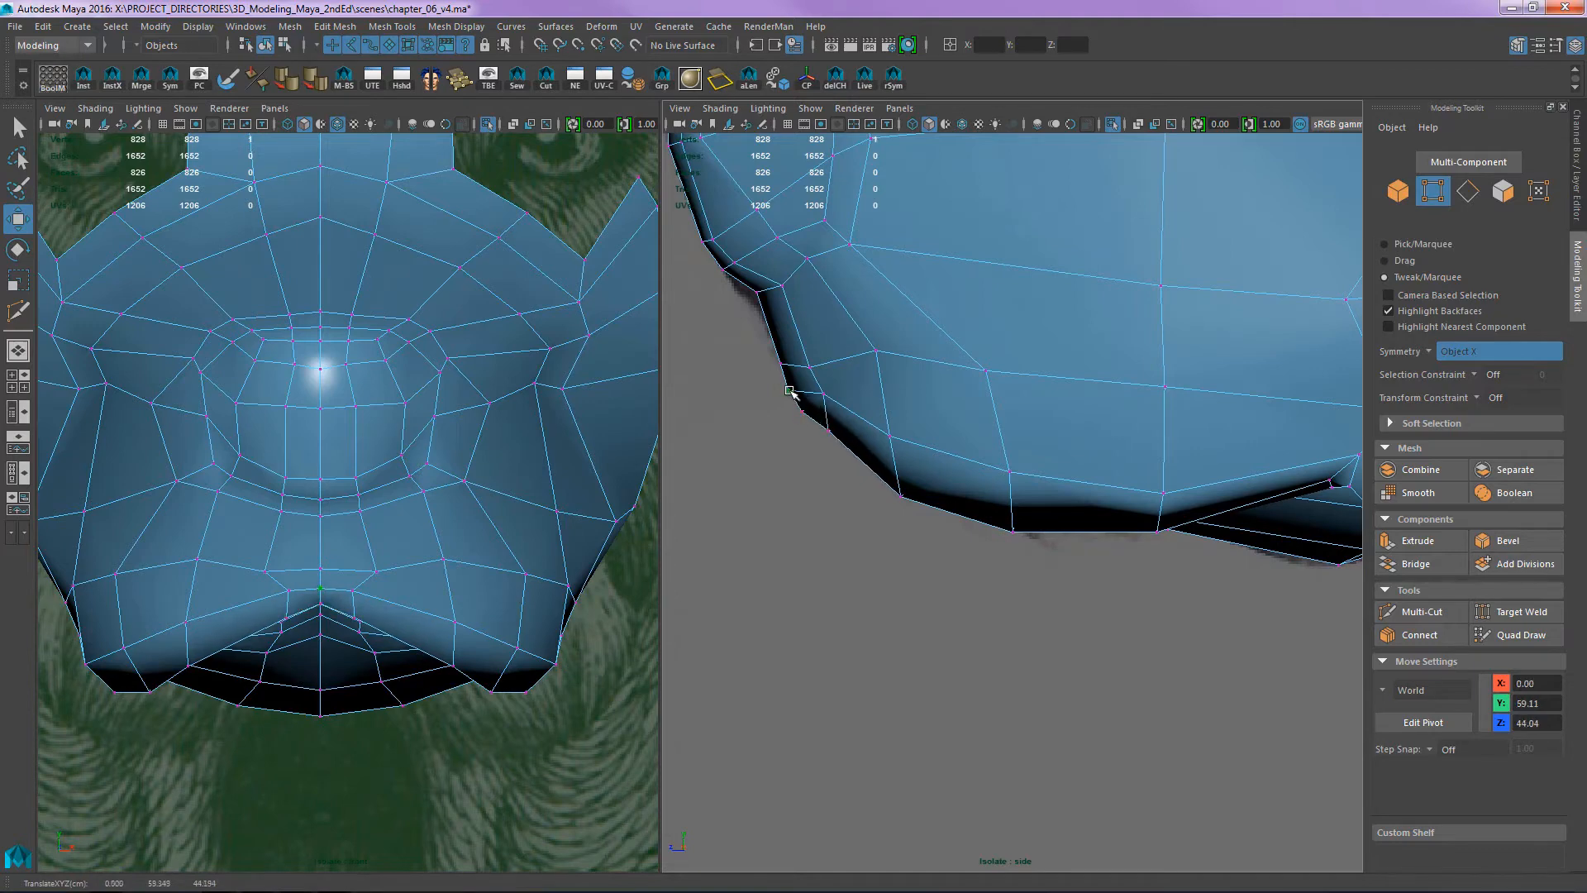
- Nudge the vertices just beneath the nose slightly forward and up in the side view
alt+middle_drag(757, 293, 911, 363)
alt+right_drag(912, 364, 1027, 322)
alt+middle_drag(1027, 322, 1058, 479)
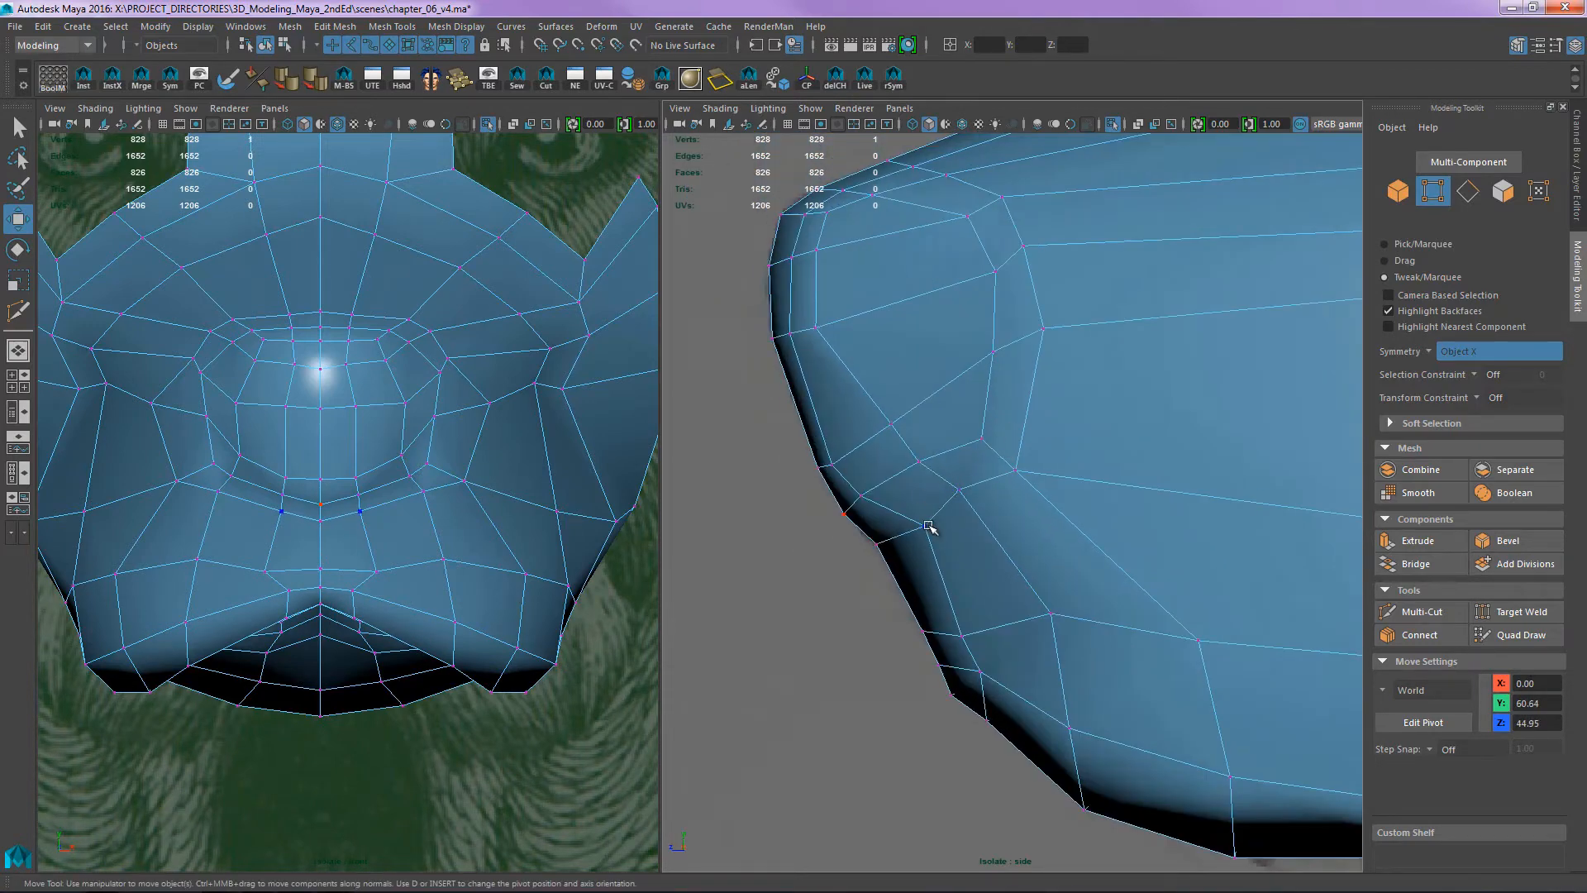
drag(928, 526, 902, 507)
- Show the side view in wireframe and lower the vertices on top of the nose slightly
key(4)
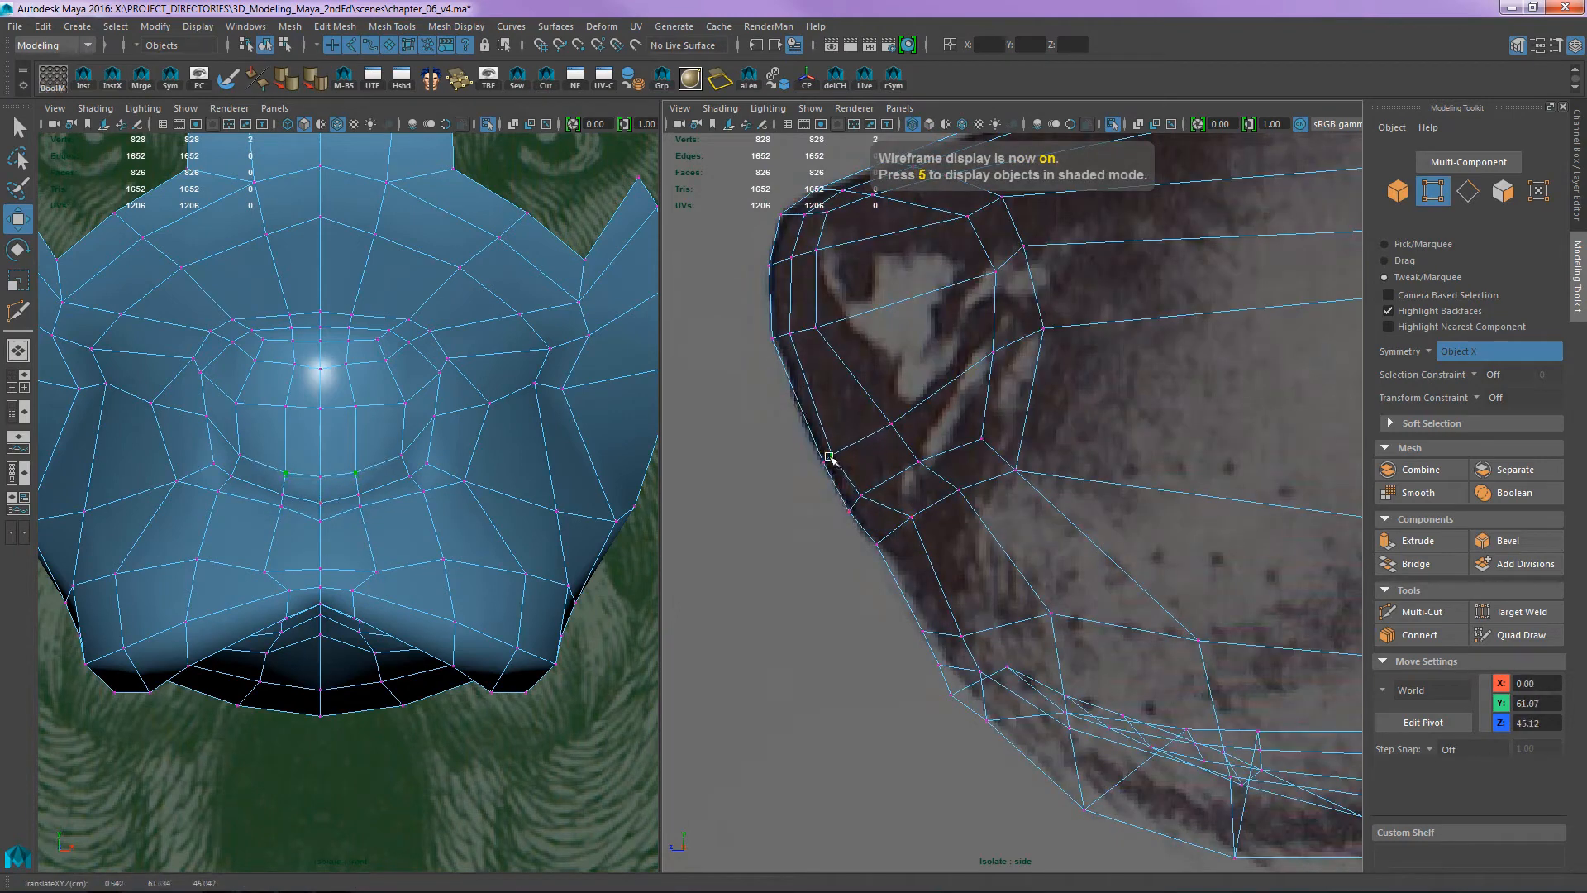
alt+middle_drag(847, 294, 827, 398)
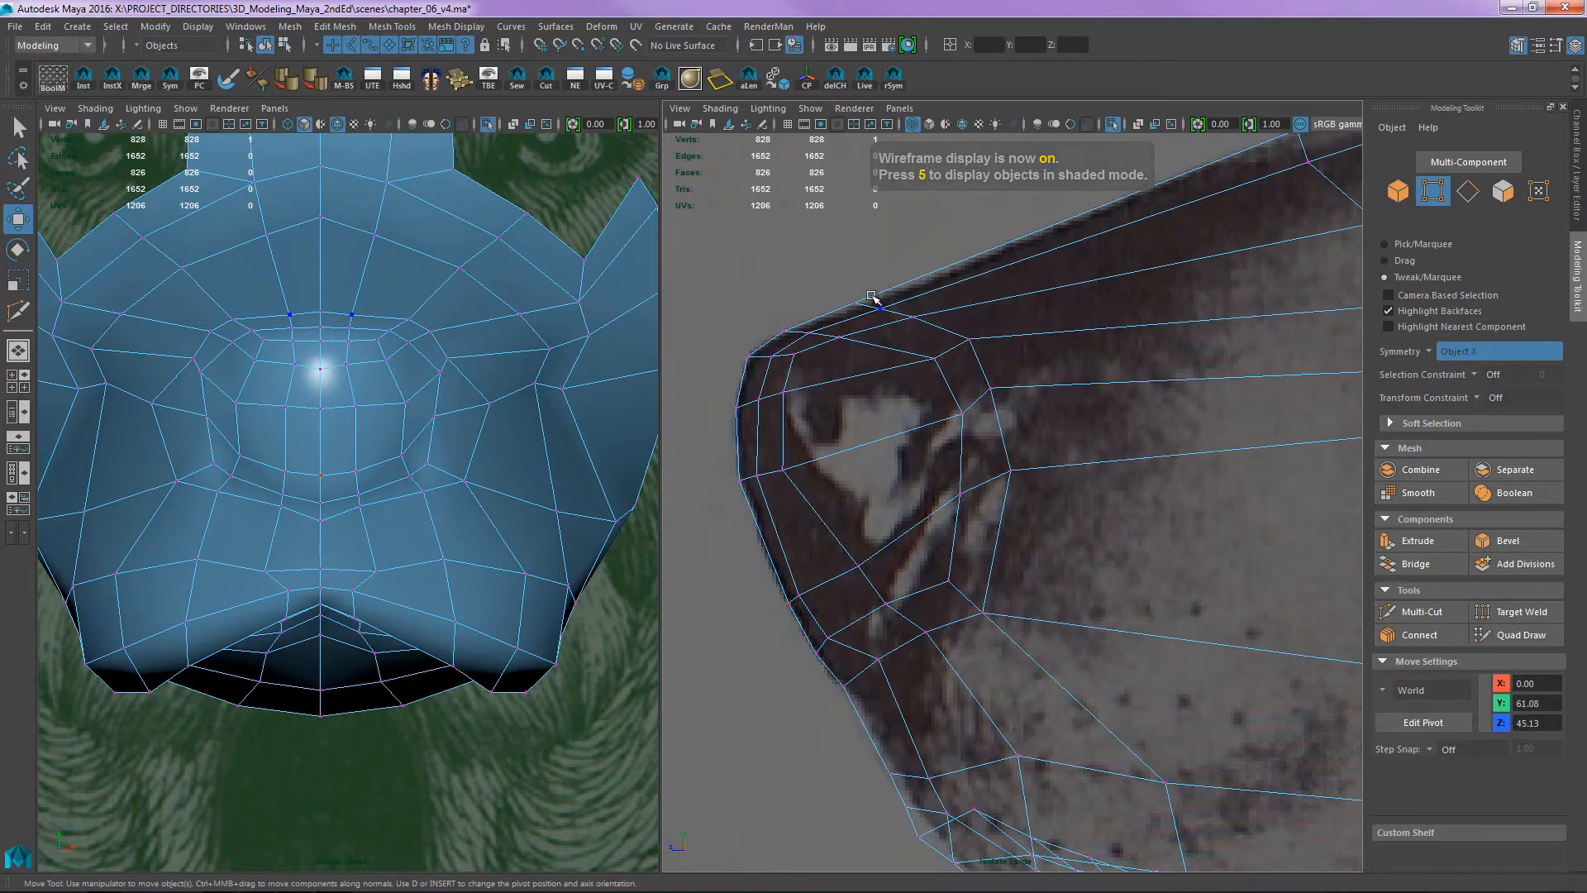
mouse_move(872, 297)
mouse_down()
mouse_move(850, 301)
mouse_move(868, 314)
mouse_up()
scroll(1033, 360, down, 5)
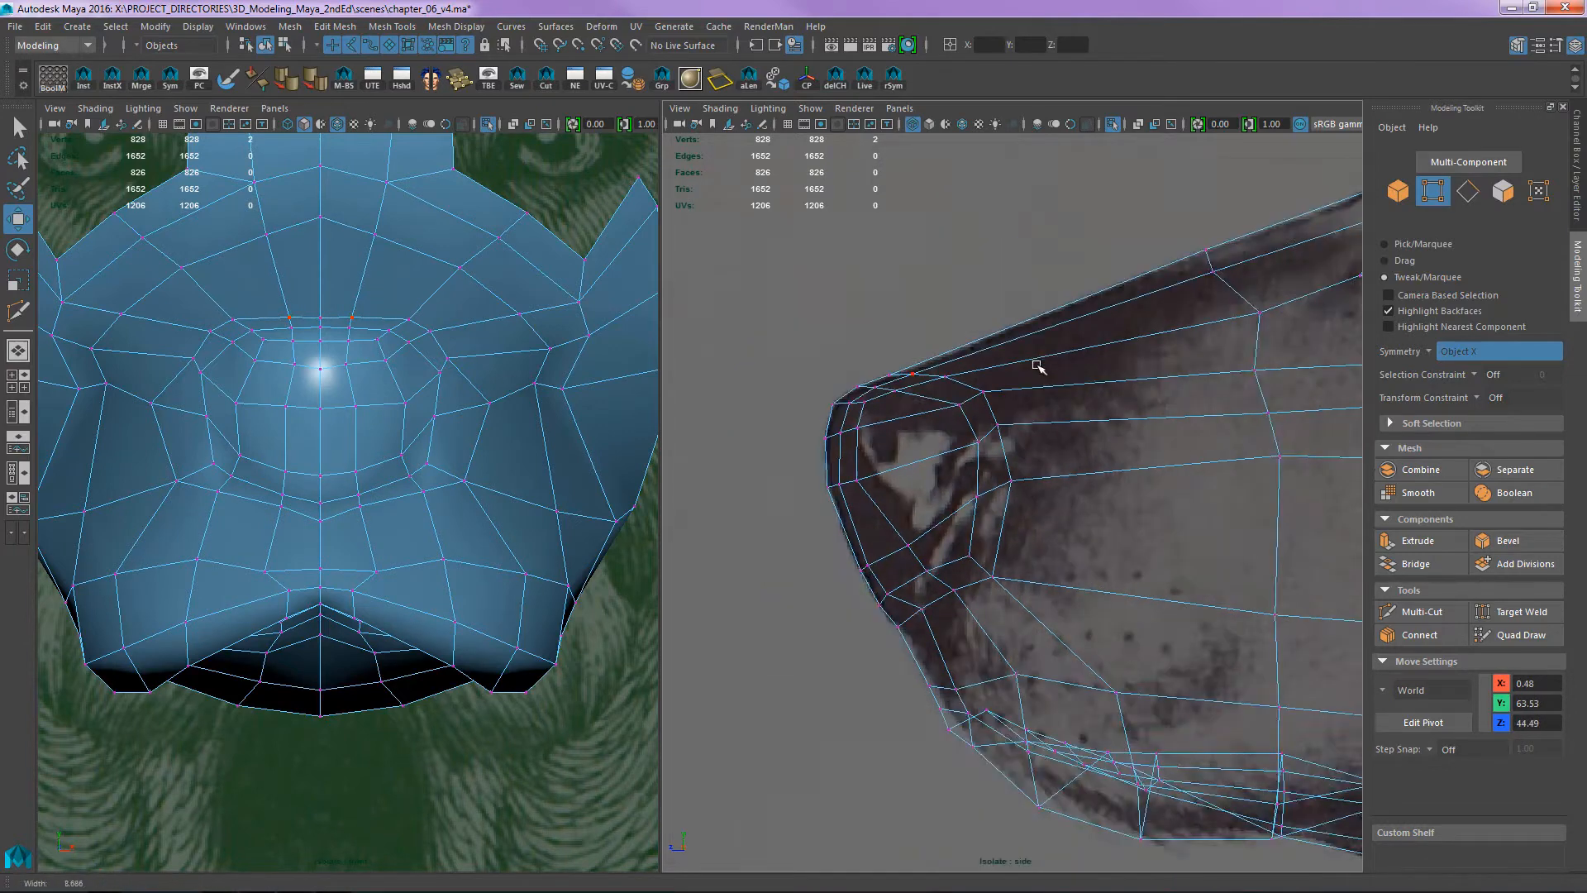
- Preview possible Multi-Cut edge loops across the muzzle and around the lips in the side view
alt+middle_drag(1047, 442, 934, 423)
key(ctrl+shift+x)
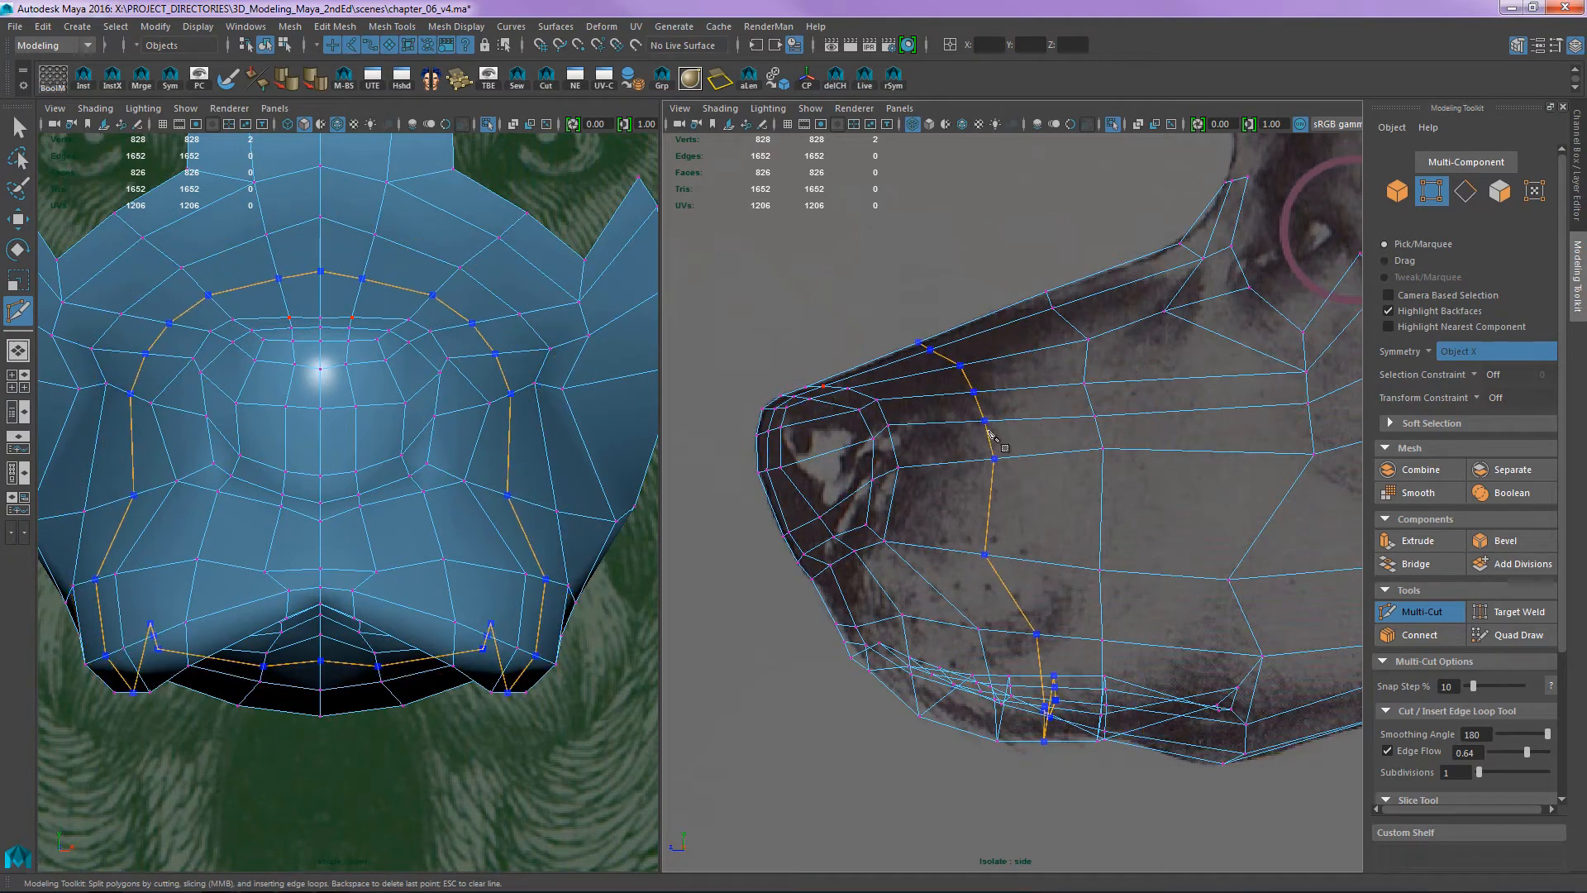
alt+right_drag(909, 496, 1068, 488)
alt+middle_drag(1068, 488, 1063, 311)
alt+middle_drag(965, 556, 982, 459)
key(w)
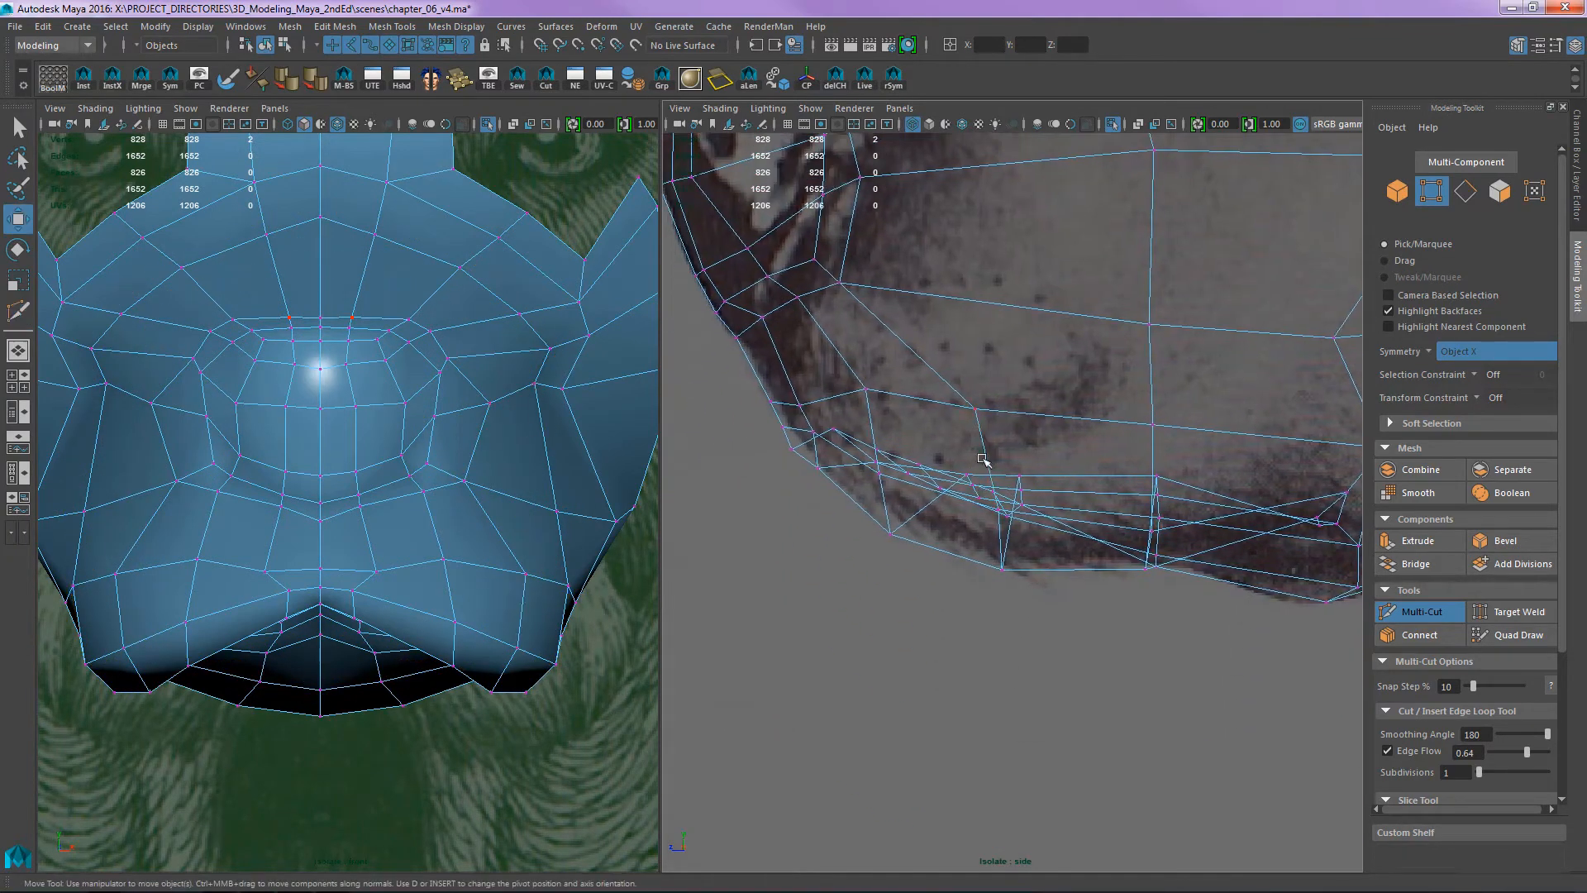
scroll(1011, 371, down, 3)
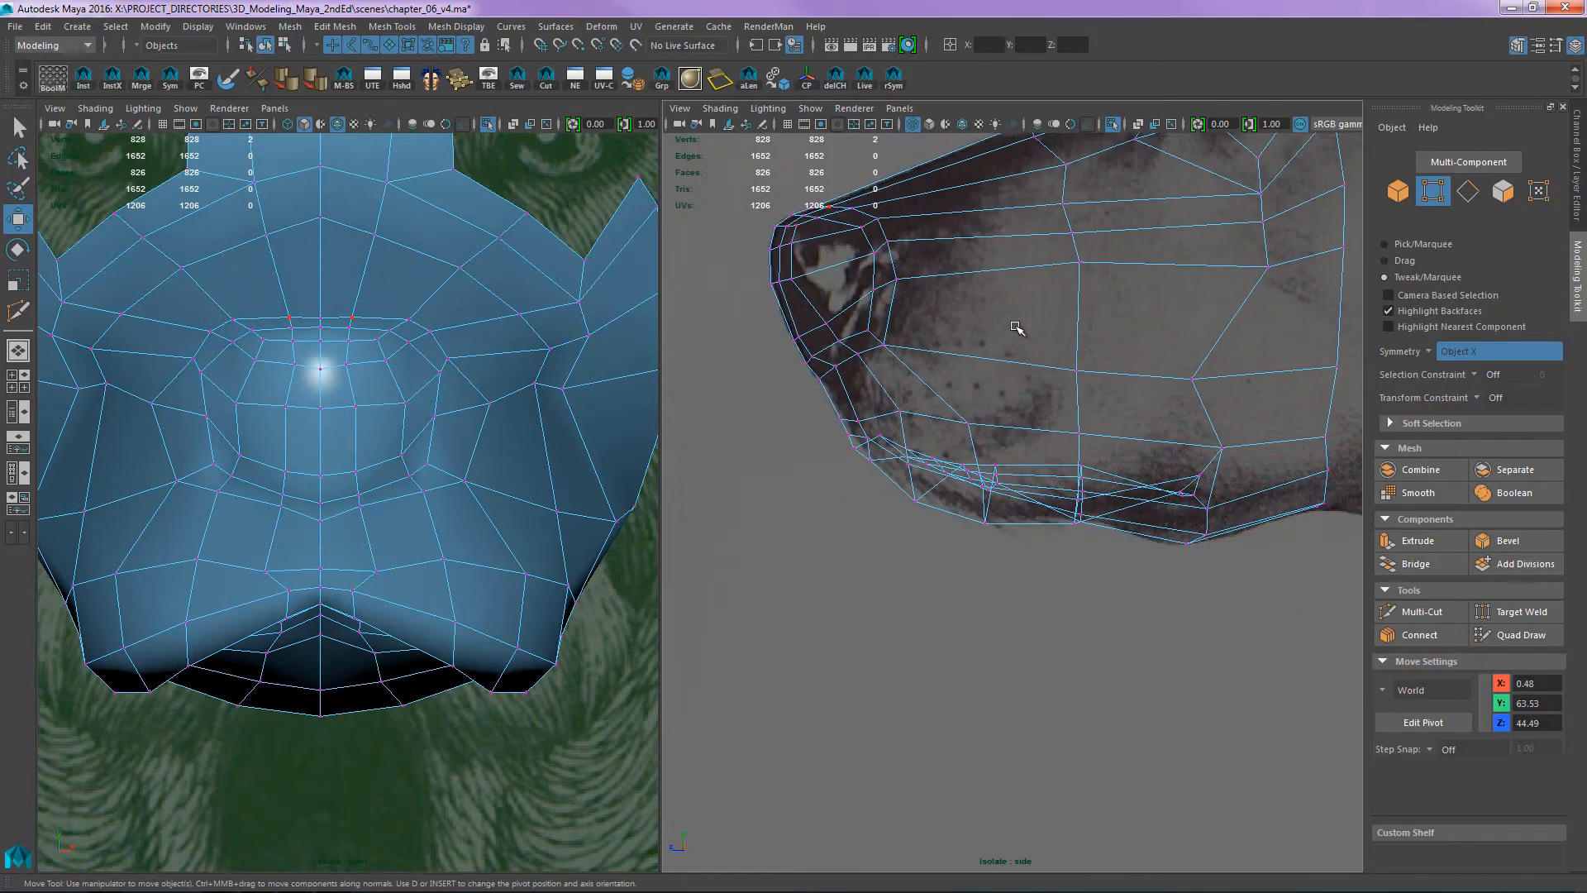
key(y)
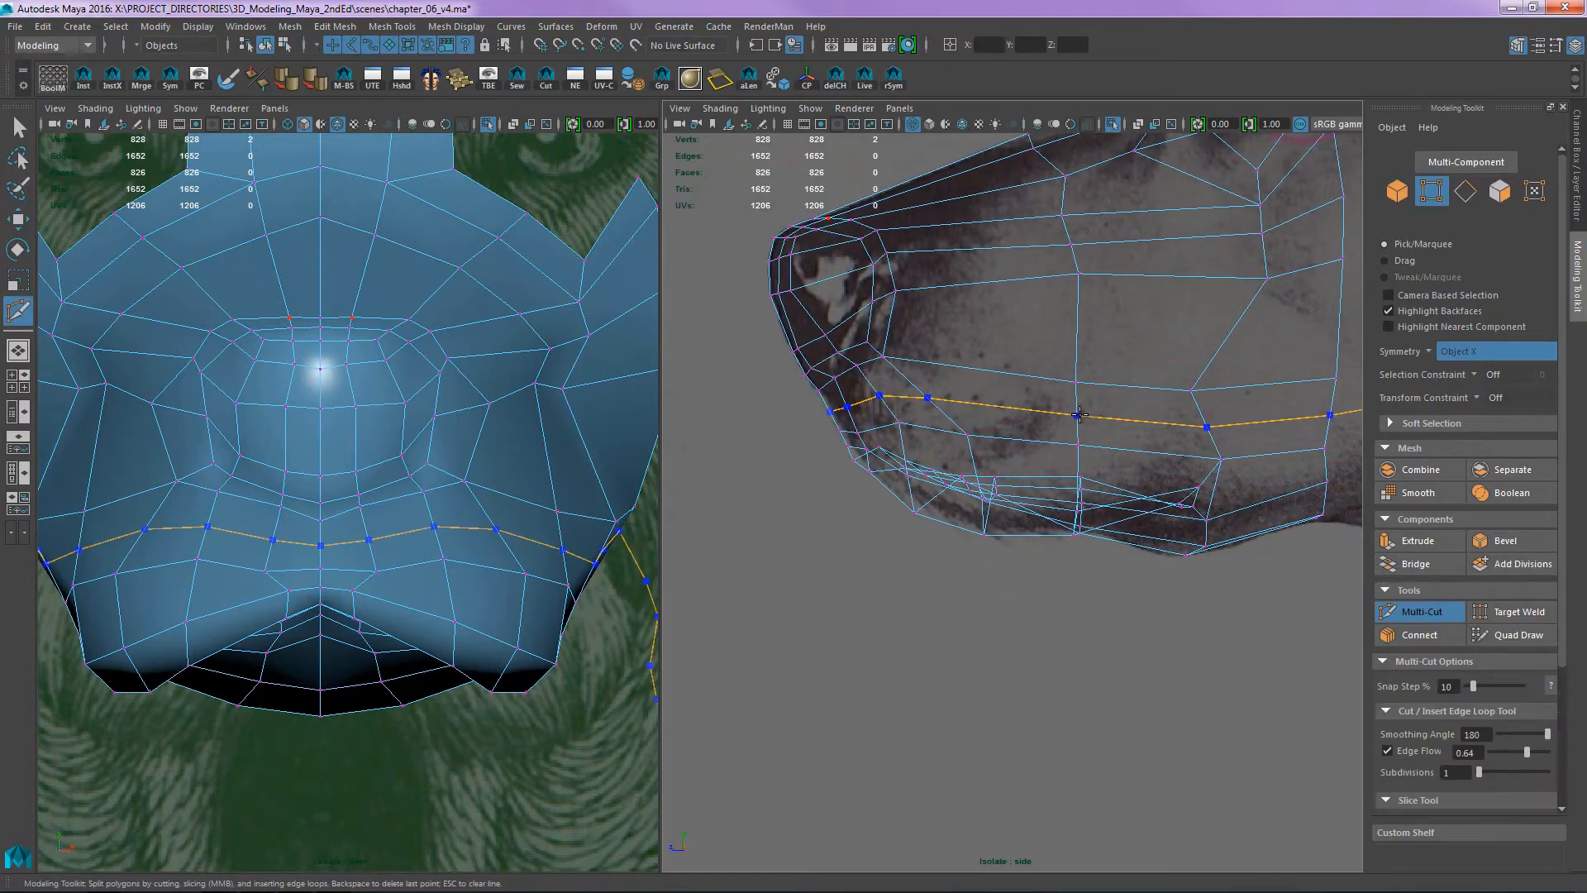
alt+middle_drag(1003, 411, 964, 343)
scroll(963, 346, up, 2)
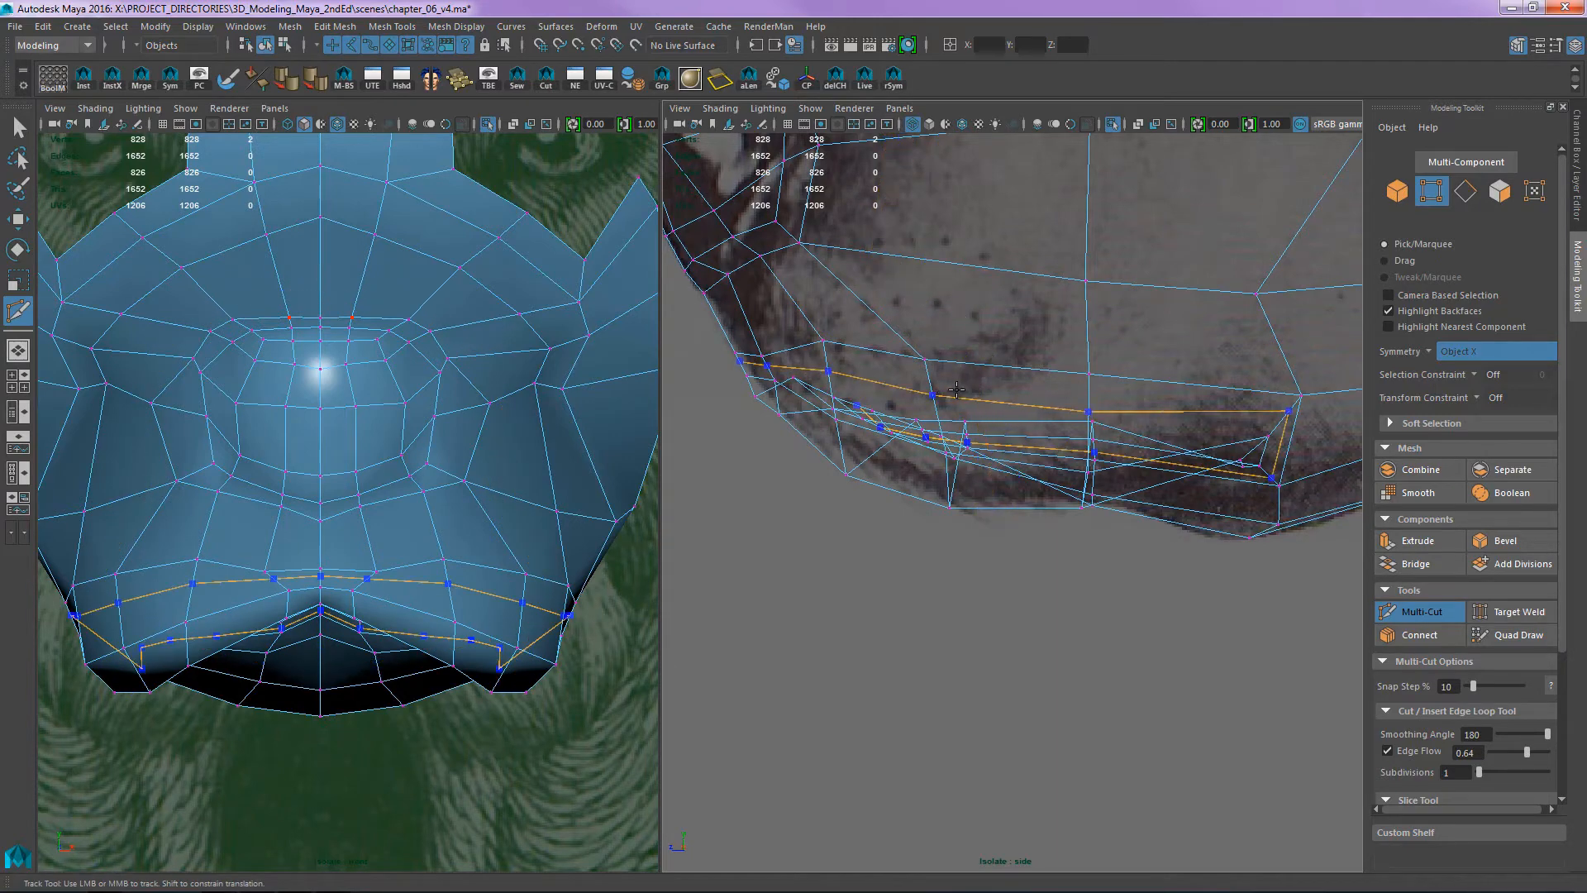
scroll(927, 273, down, 3)
alt+middle_drag(1020, 363, 948, 418)
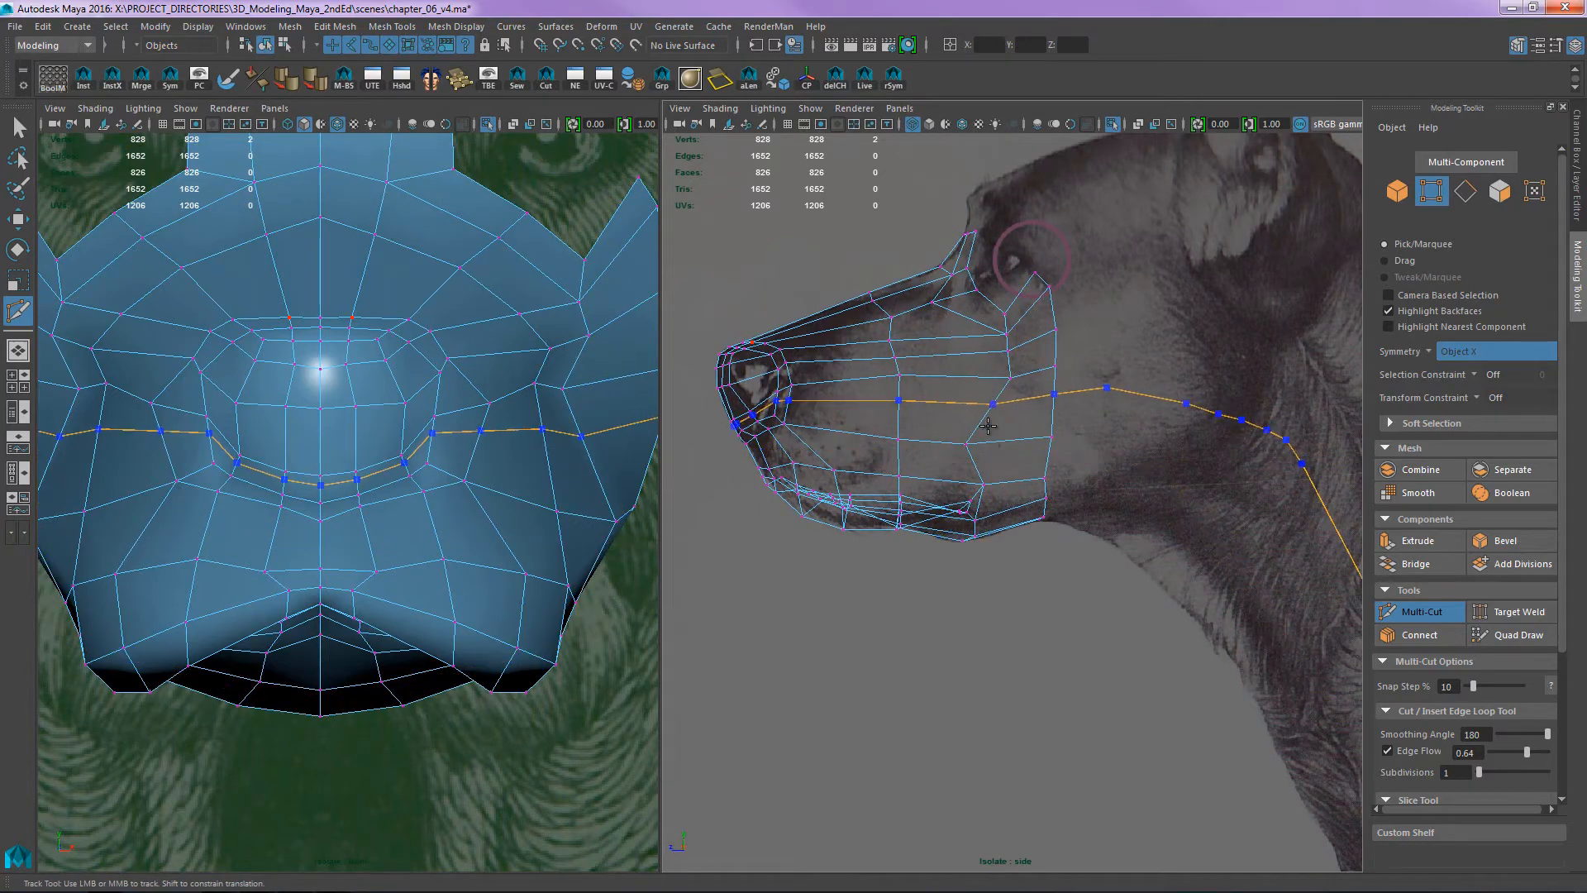
- Examine the mouth corner and lip edge with Multi-Cut for possible cuts and edge loops
scroll(992, 492, up, 5)
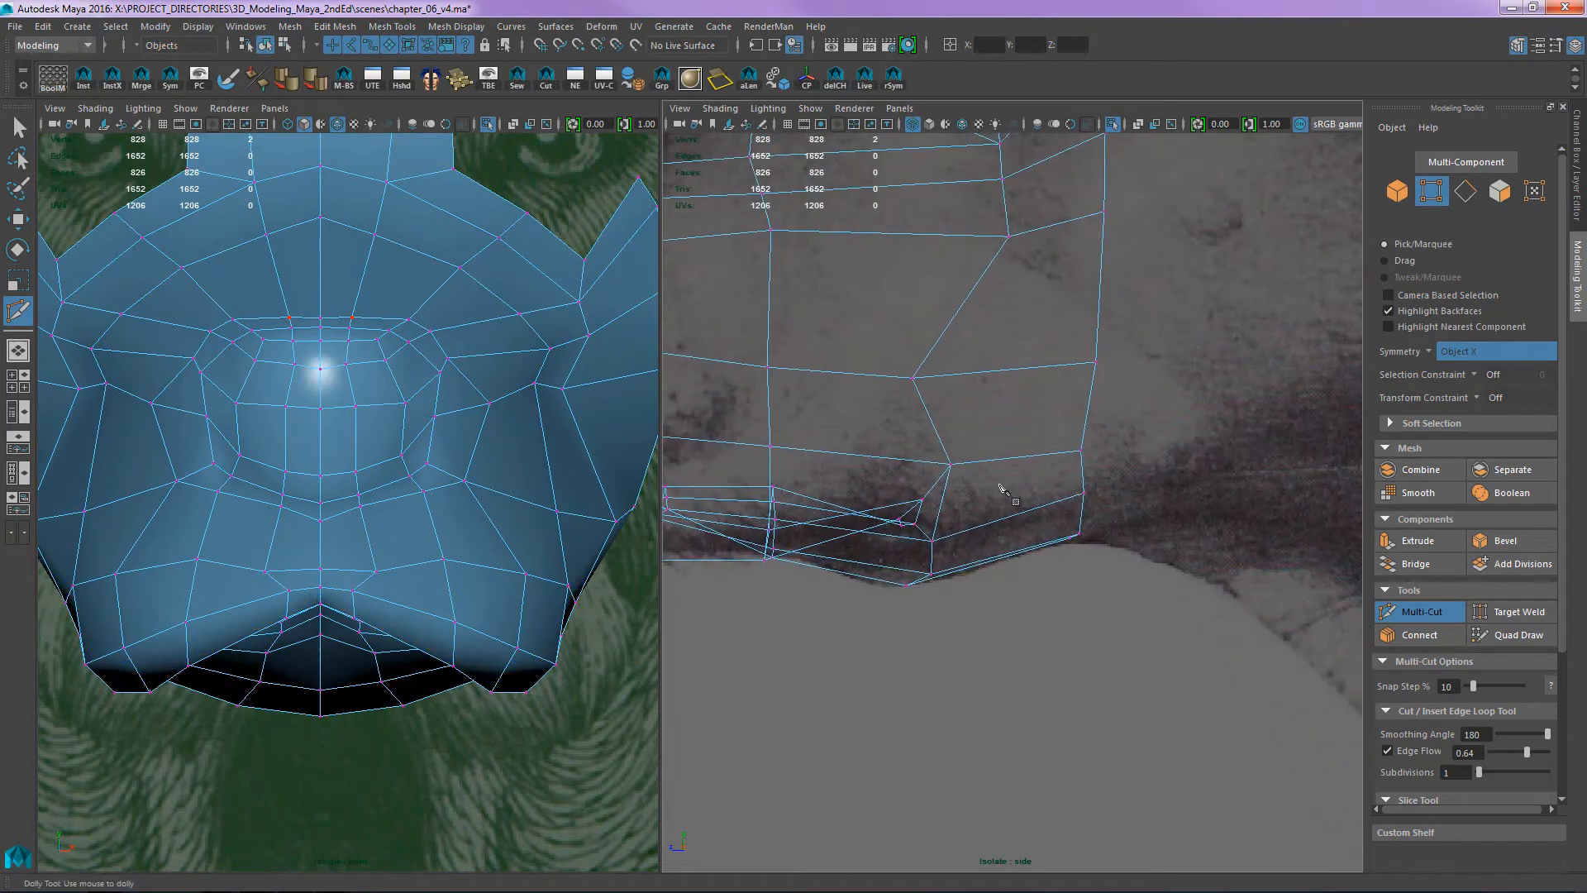
scroll(1002, 489, up, 3)
click(882, 476)
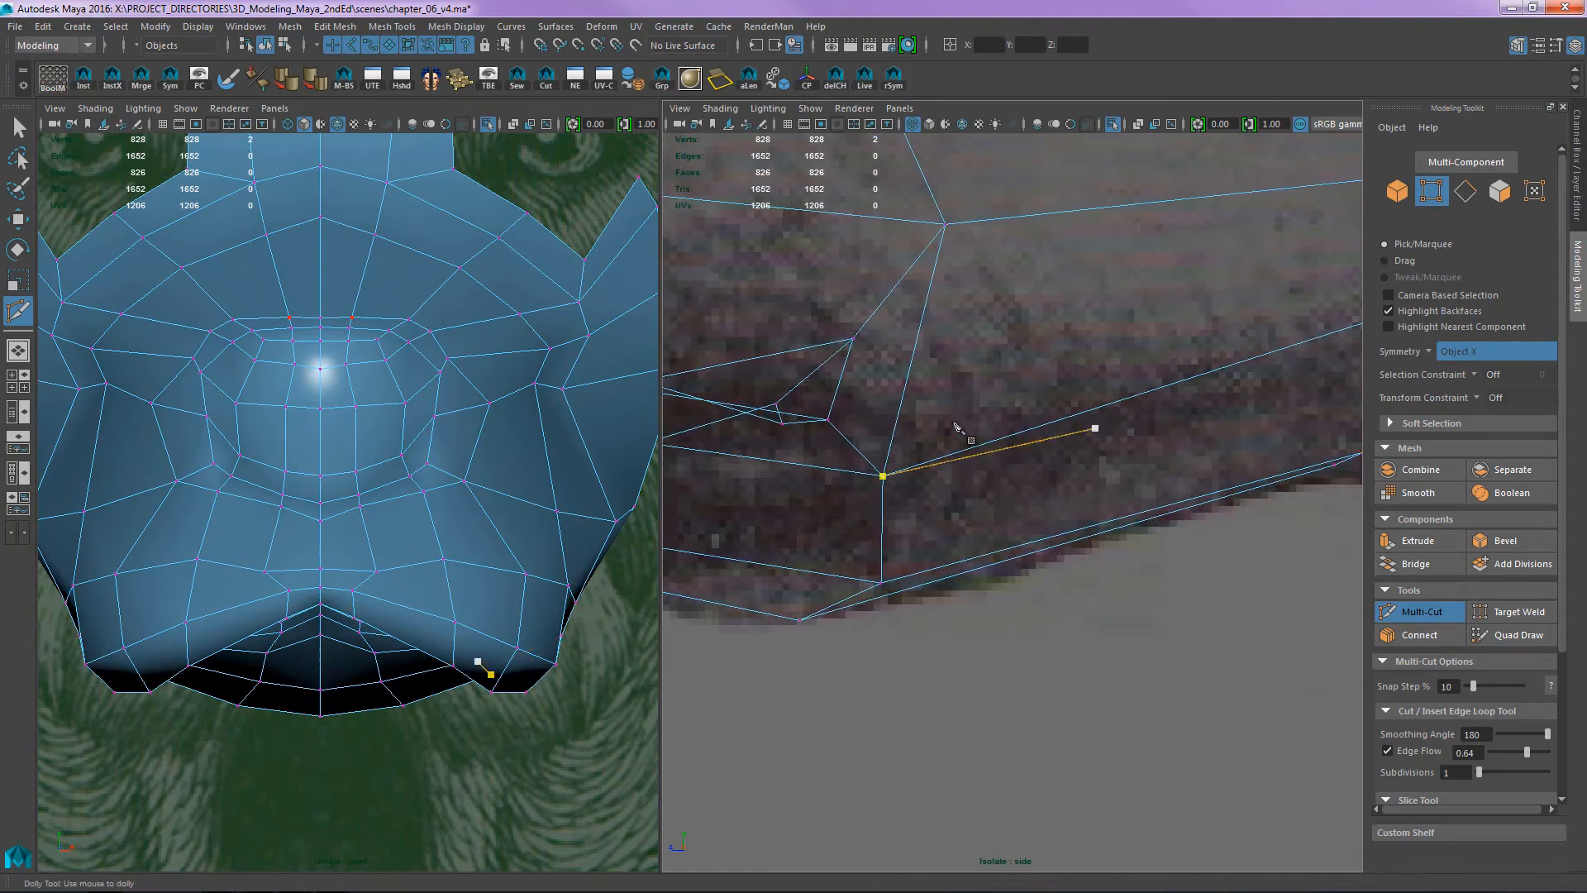
alt+middle_drag(955, 425, 1113, 432)
scroll(1052, 411, up, 2)
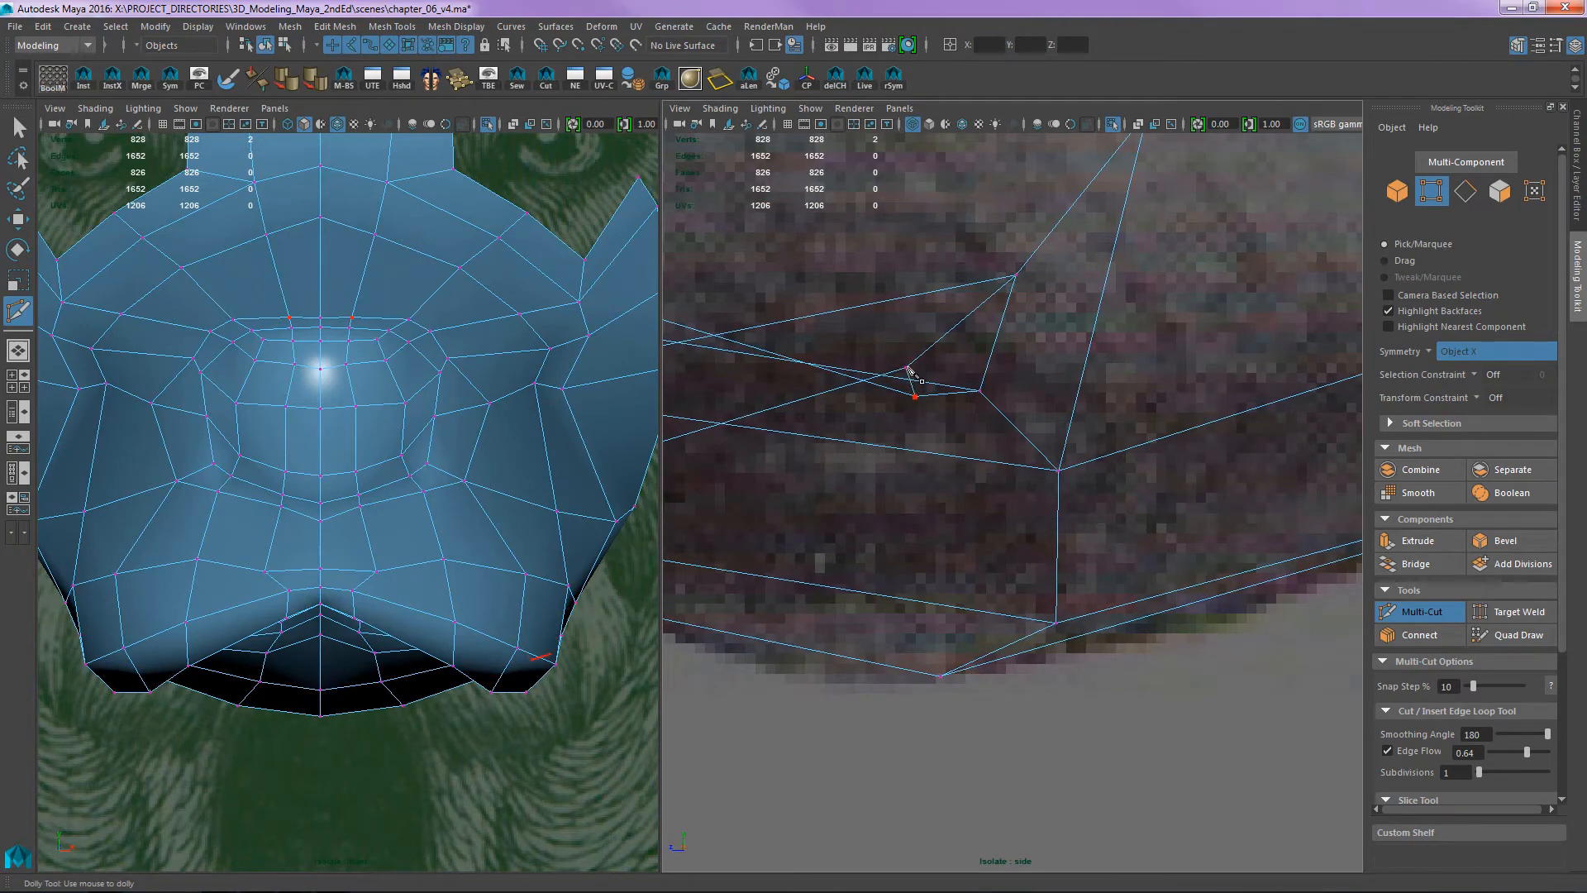
scroll(845, 367, down, 8)
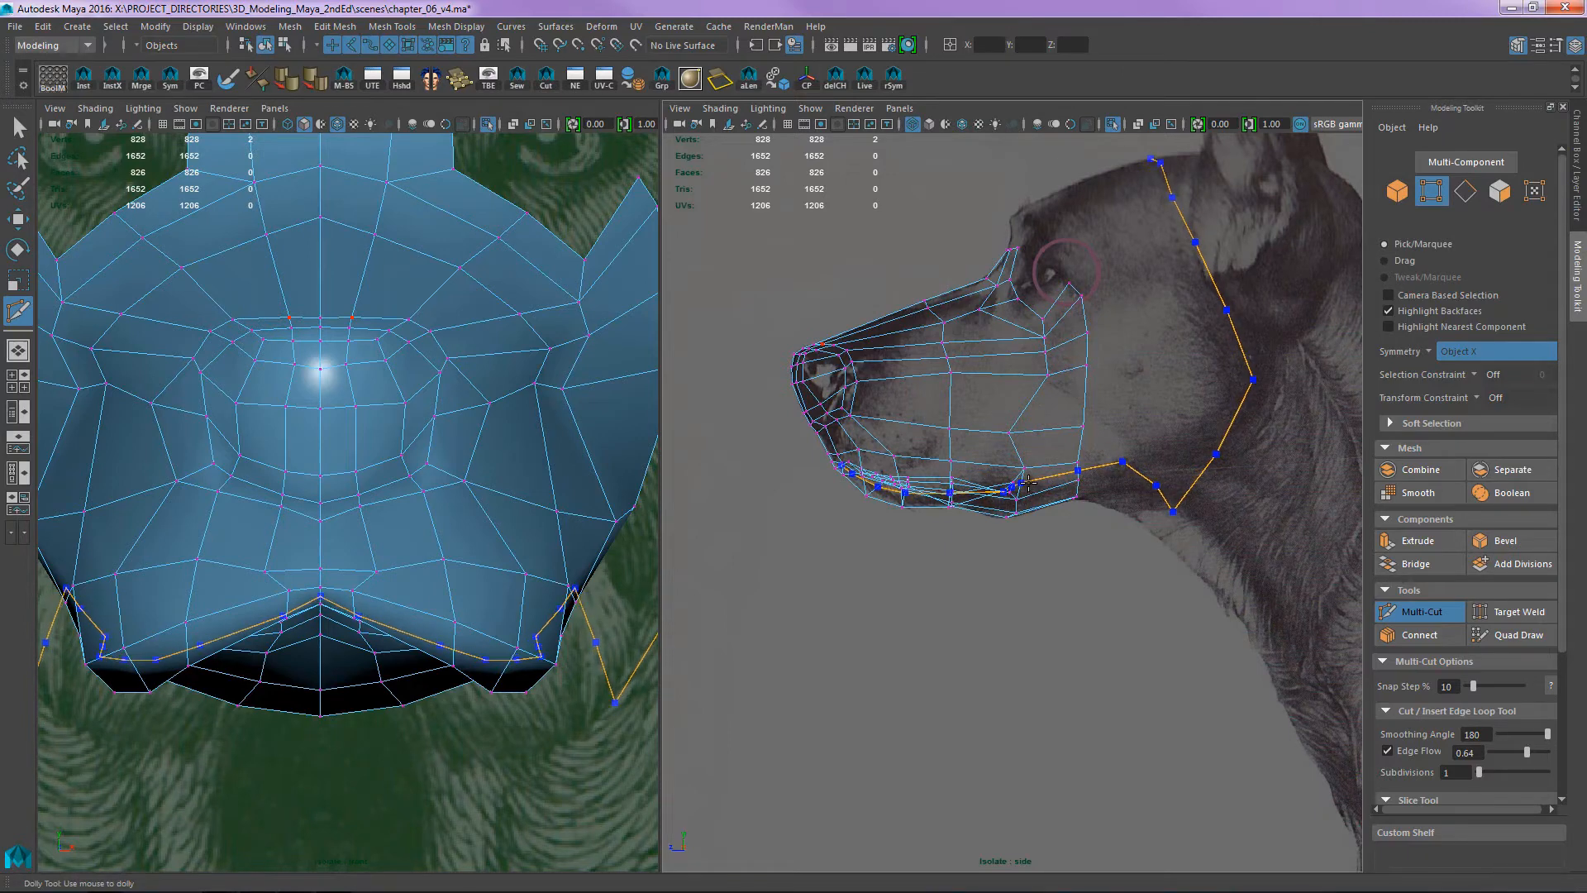
scroll(934, 510, up, 5)
alt+middle_drag(944, 470, 1143, 417)
alt+middle_drag(760, 325, 829, 398)
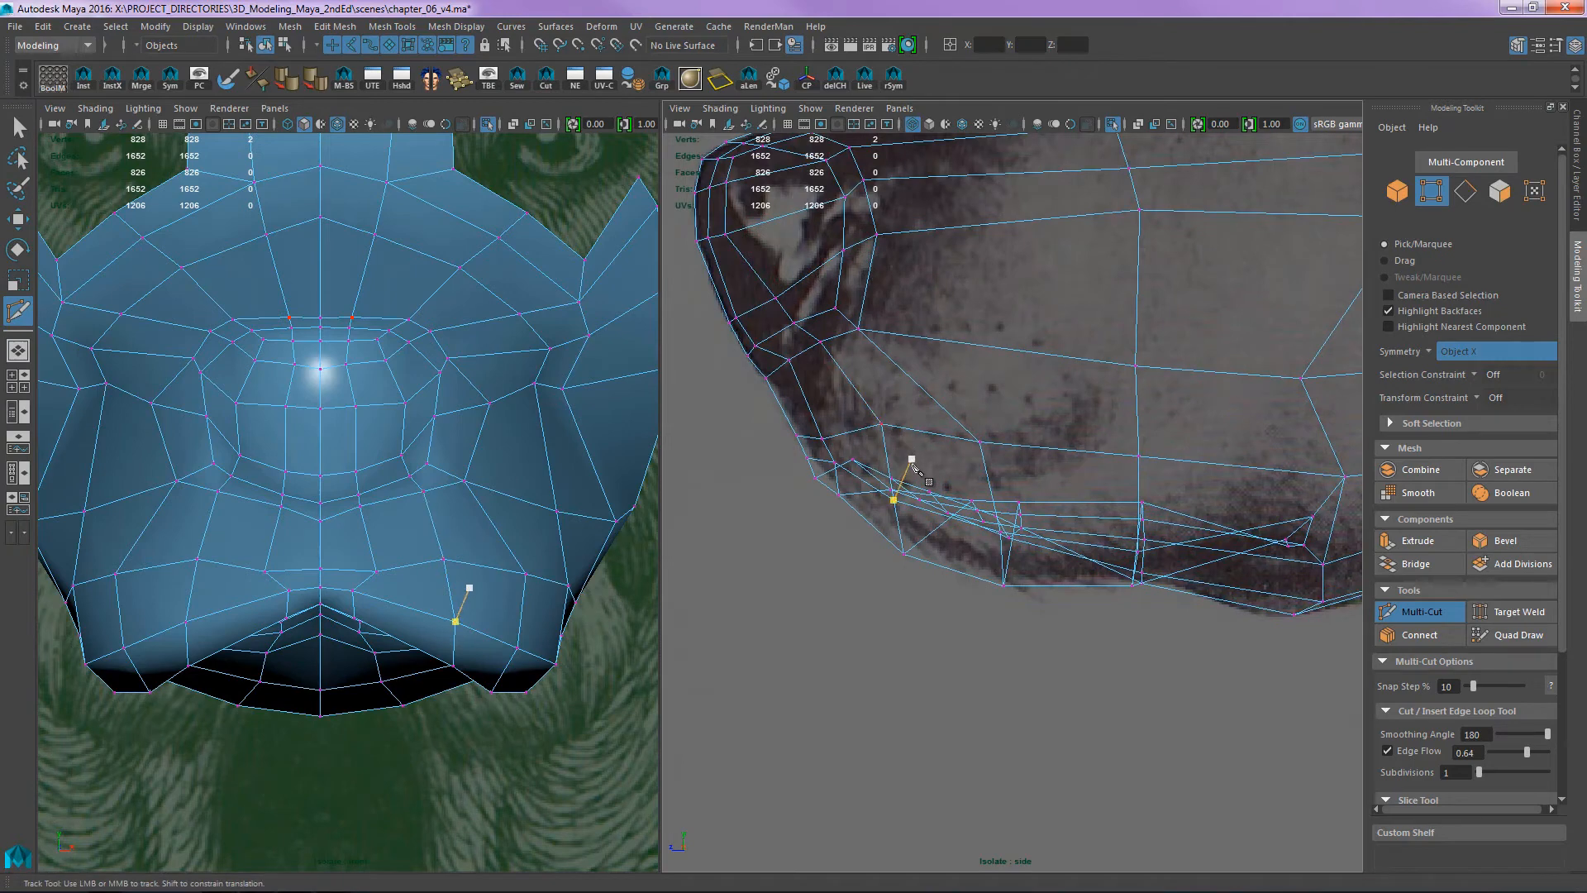
- Try lowering the vertex row between the nose and the upper lip toward the lip edge in the front view
alt+right_drag(503, 549, 478, 587)
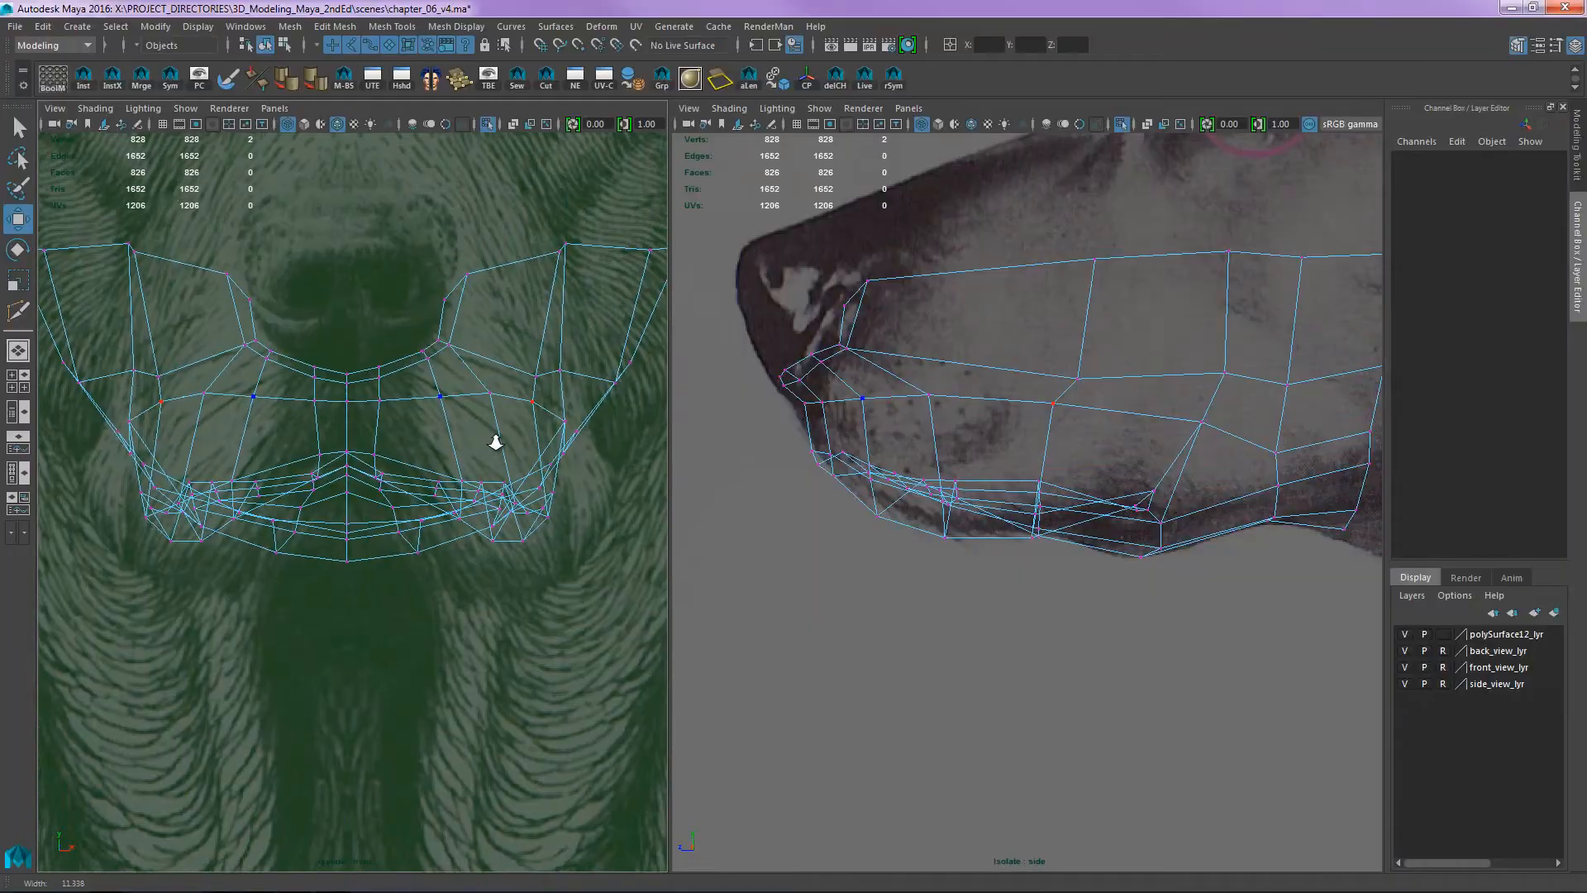
scroll(441, 414, up, 2)
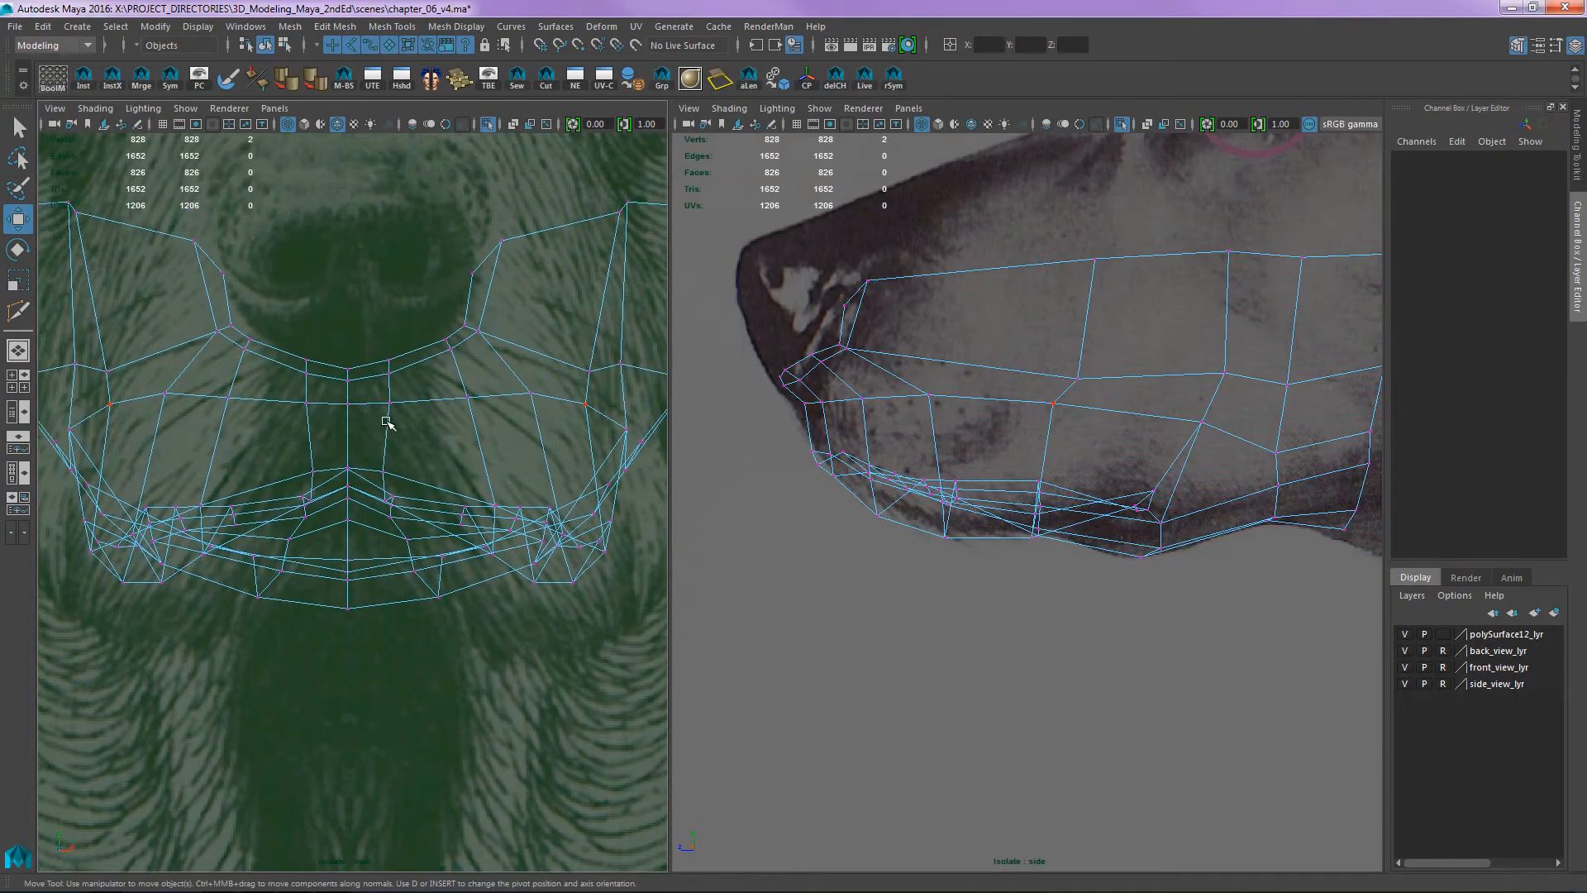
alt+middle_drag(386, 421, 366, 428)
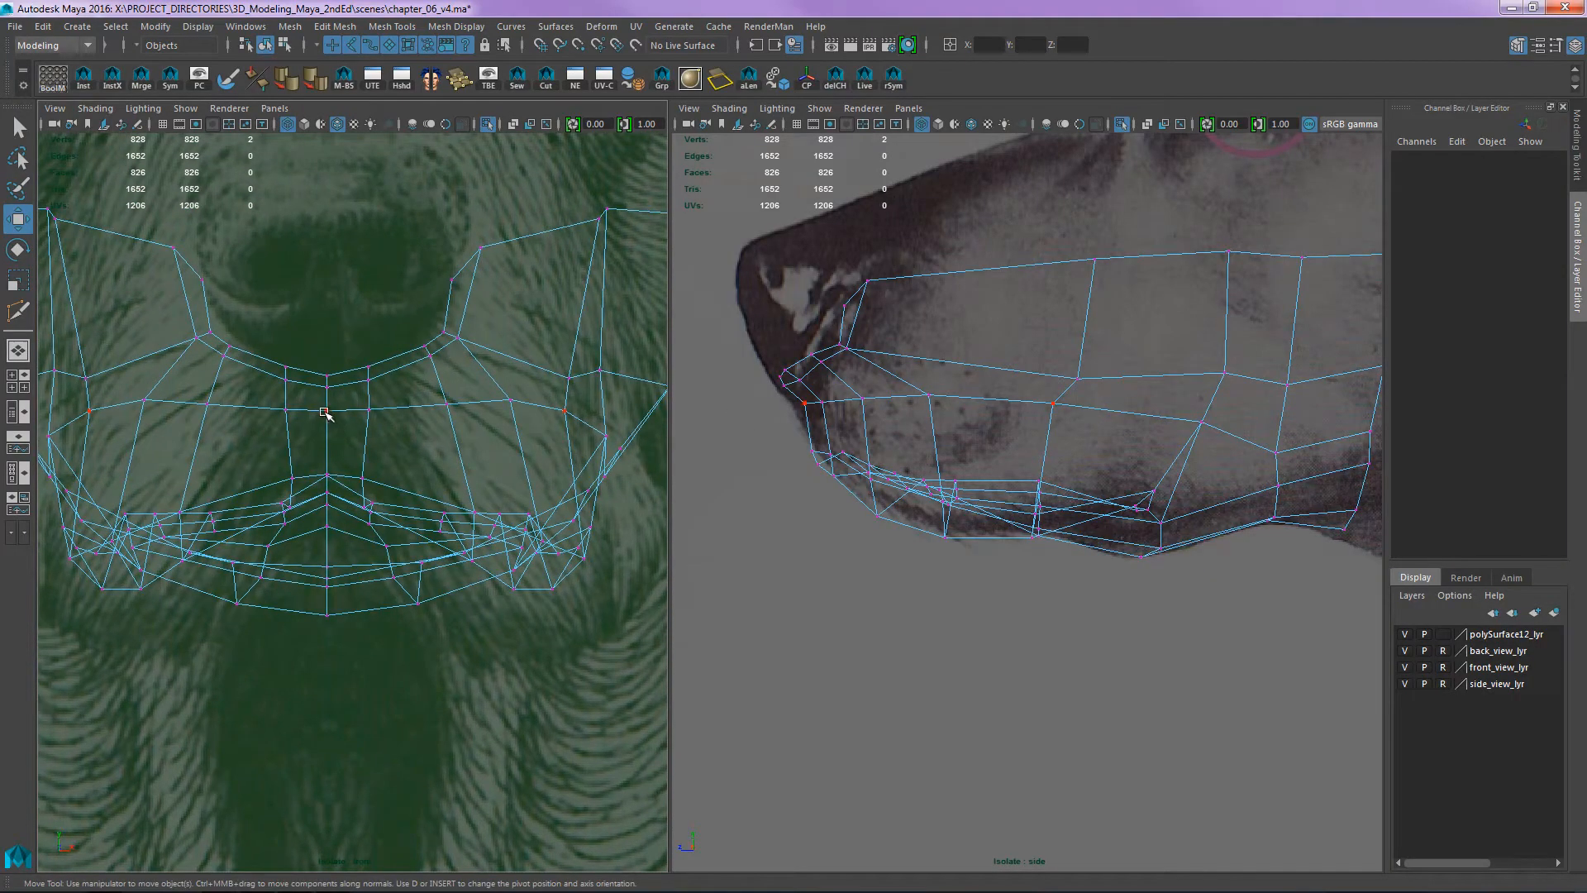
drag(325, 412, 365, 450)
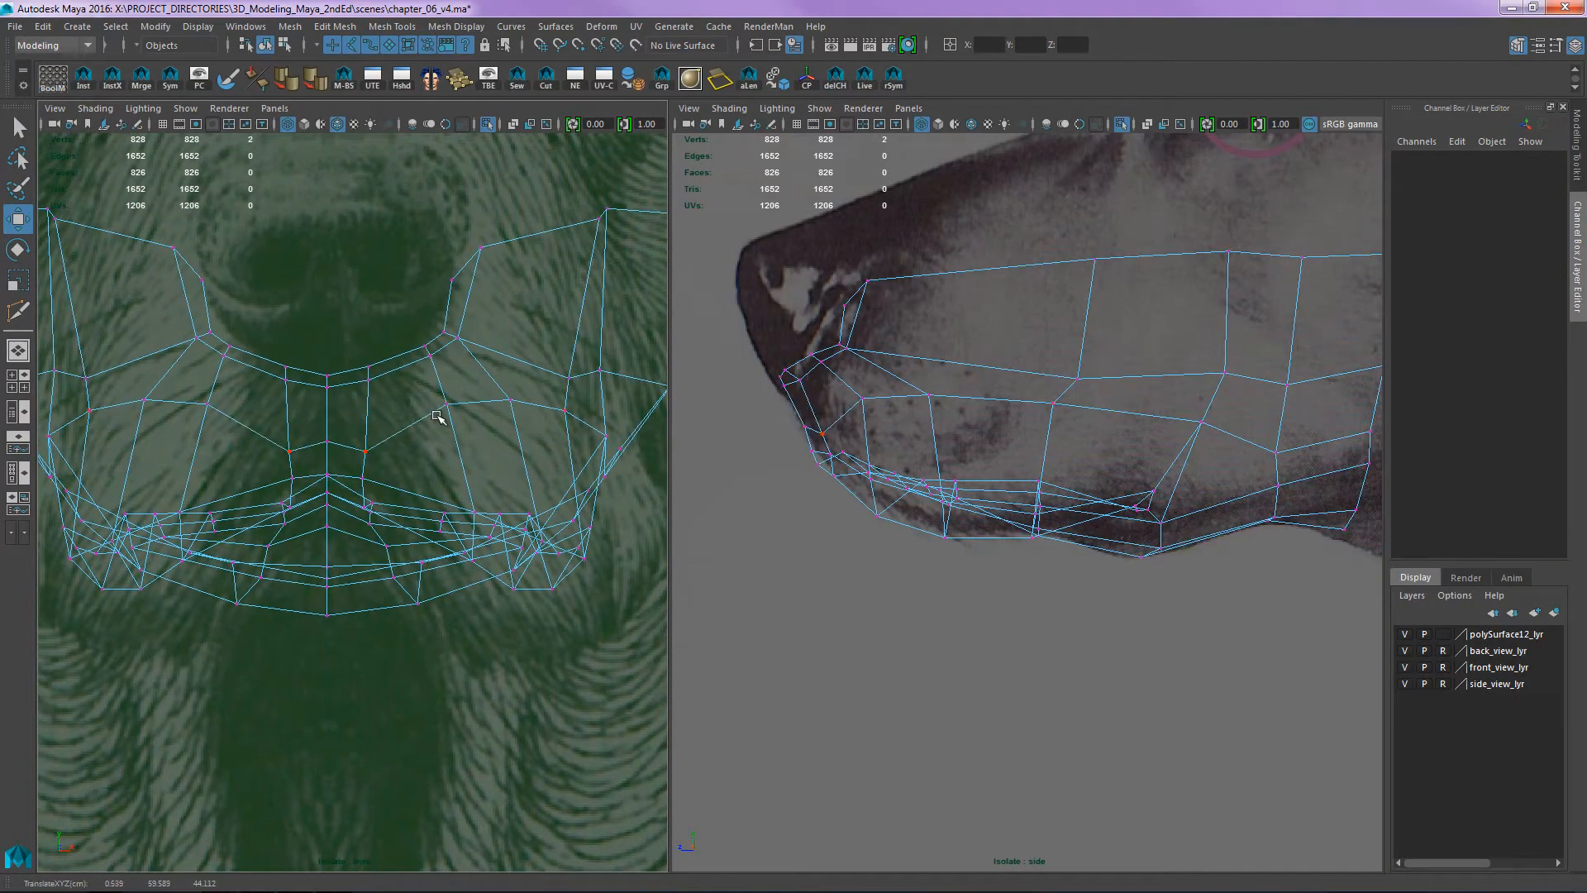
drag(448, 405, 460, 454)
drag(509, 402, 519, 462)
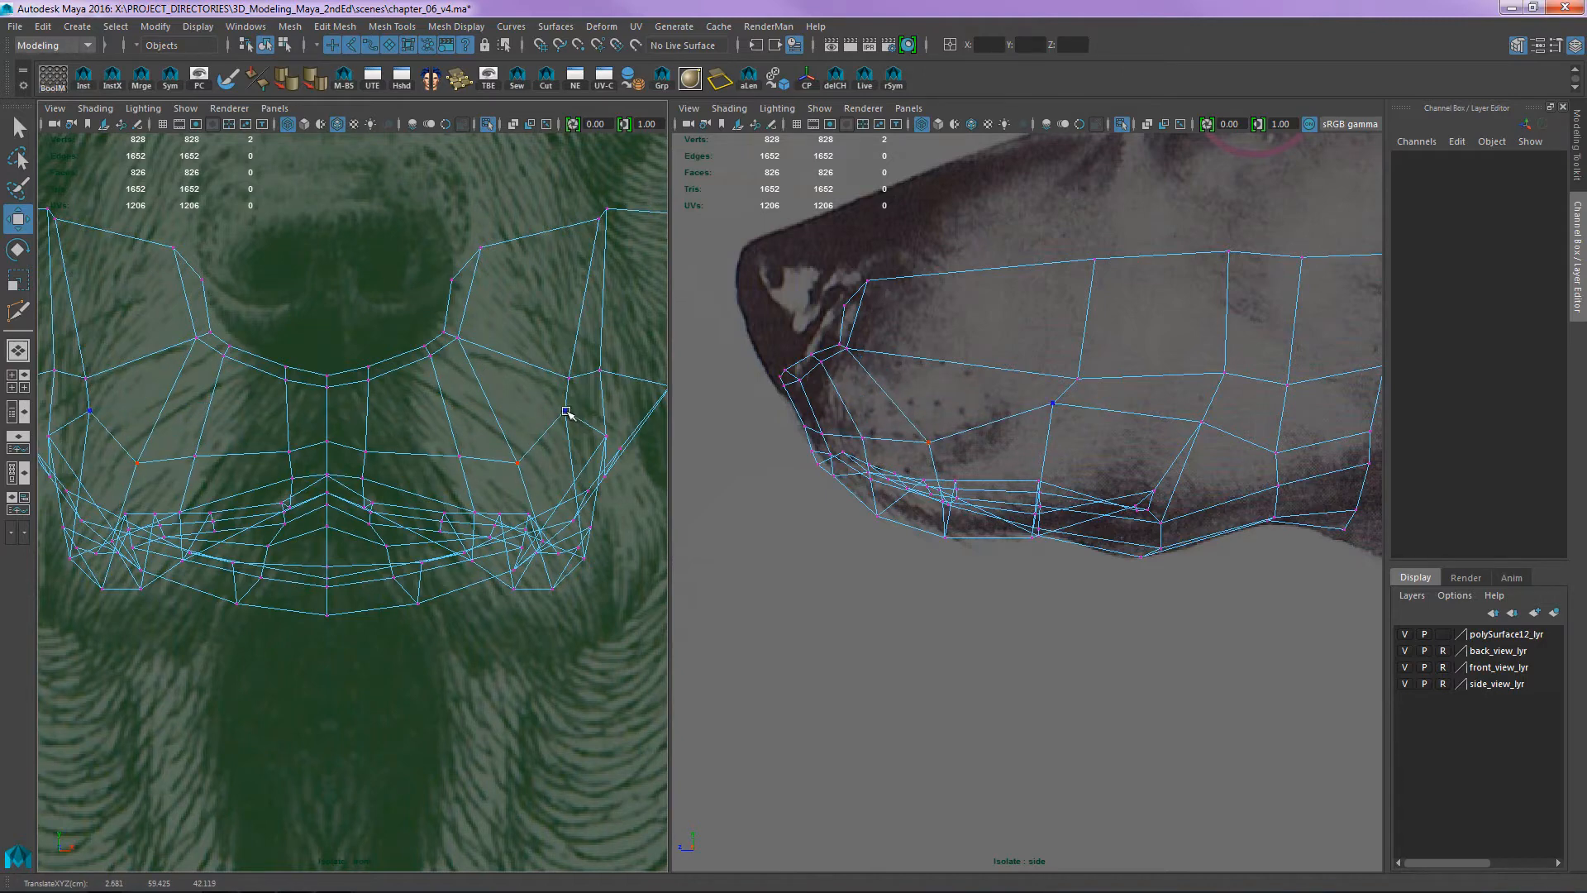
drag(566, 410, 592, 436)
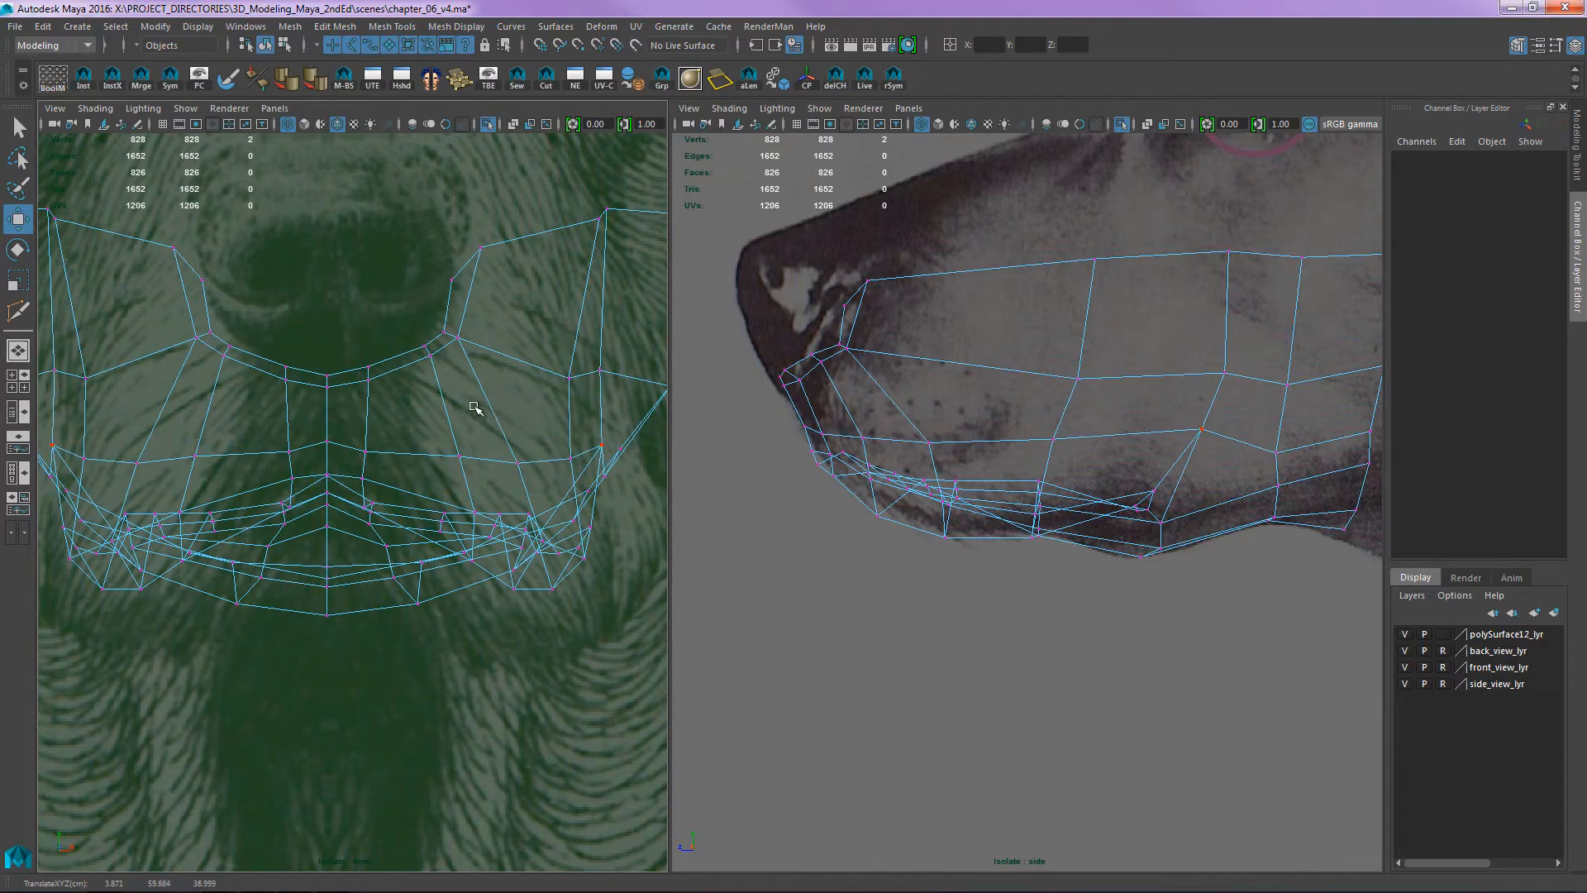
- Preview a Multi-Cut edge loop across the muzzle between the nose base and the lowered vertex row
key(y)
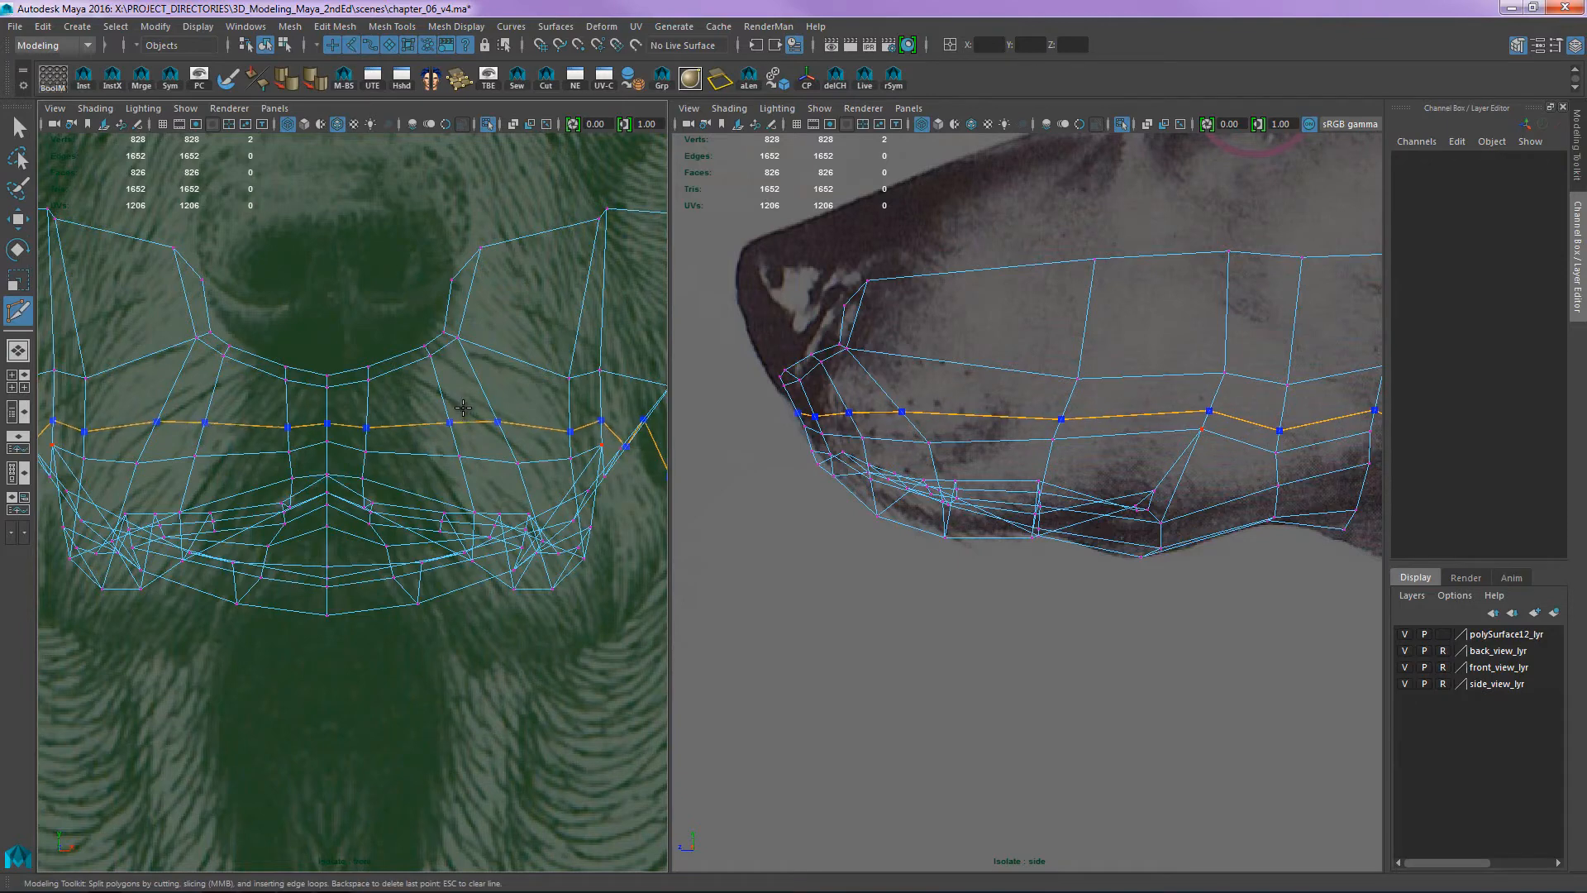
mouse_move(351, 405)
alt+middle_down()
mouse_move(491, 397)
mouse_move(355, 400)
alt+middle_up()
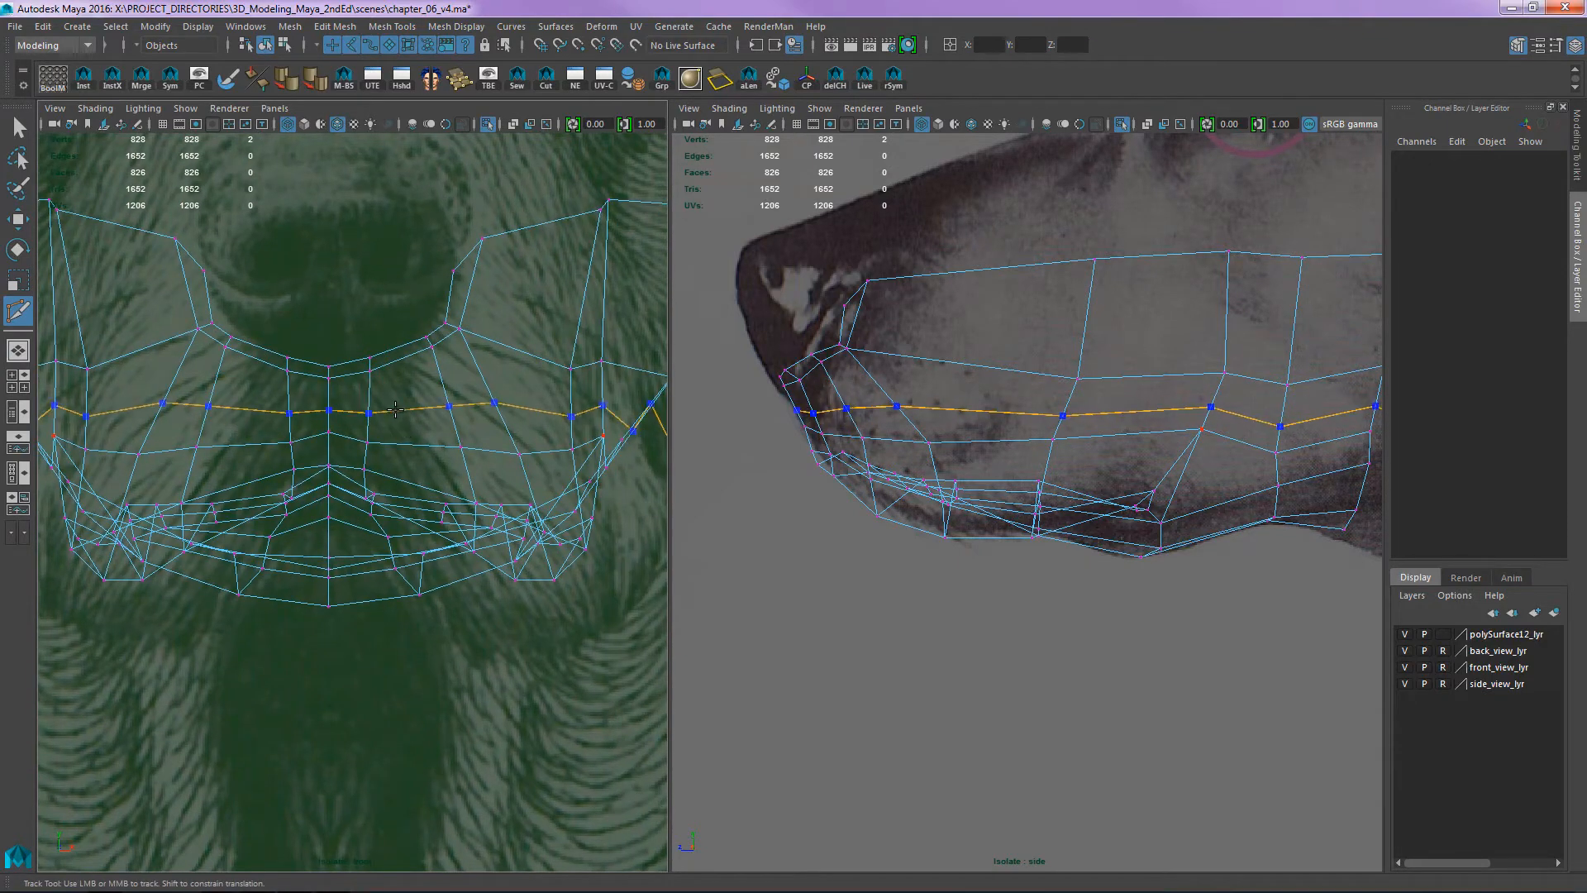
alt+right_drag(640, 355, 589, 333)
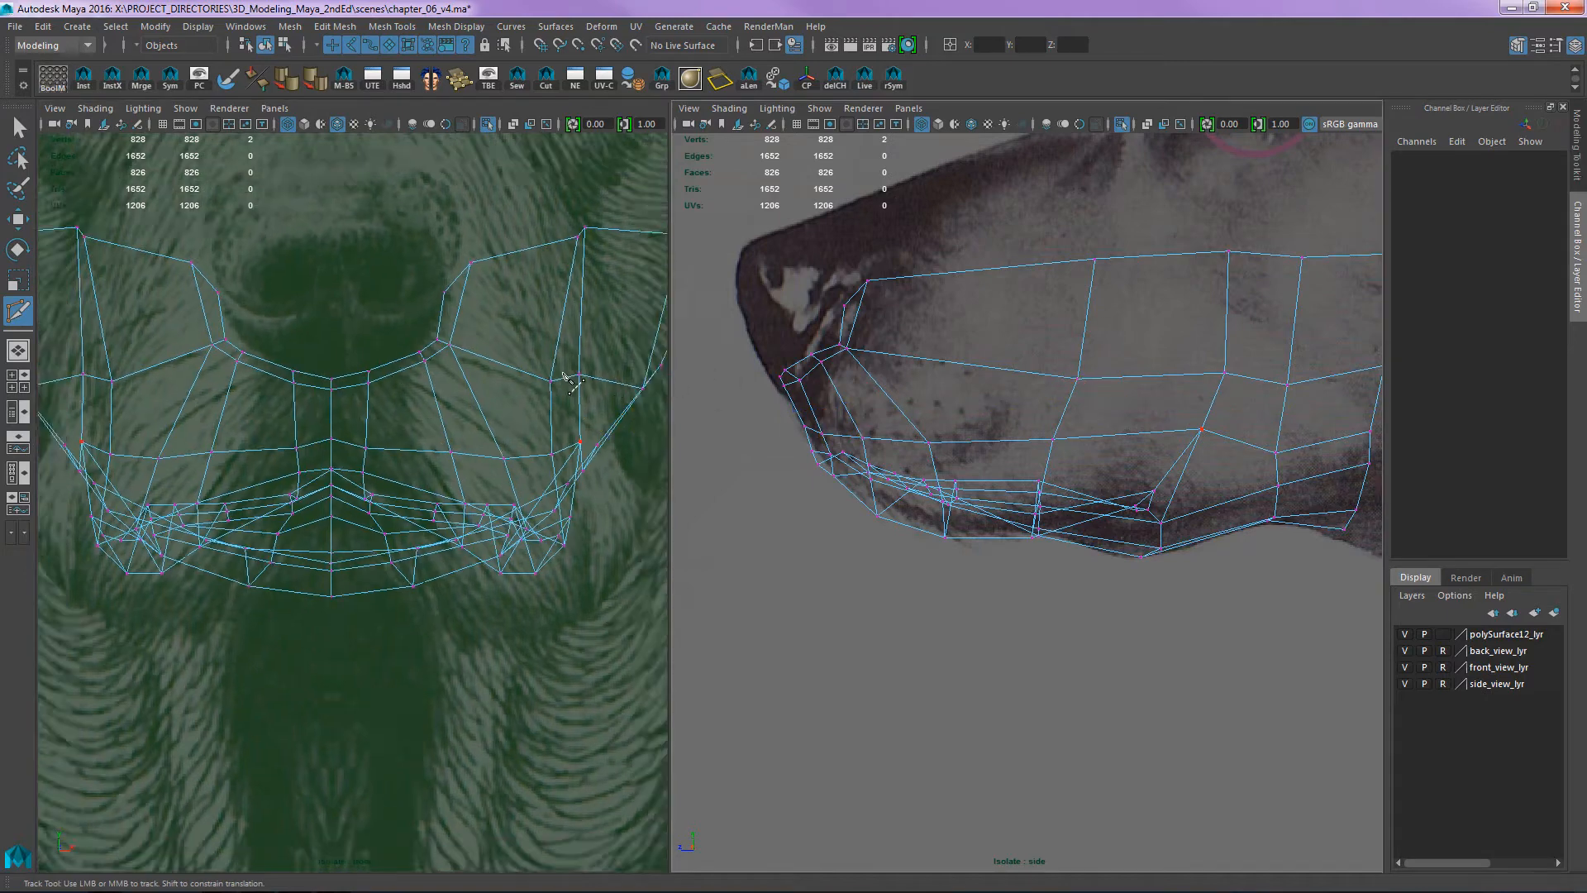
alt+middle_drag(589, 333, 555, 351)
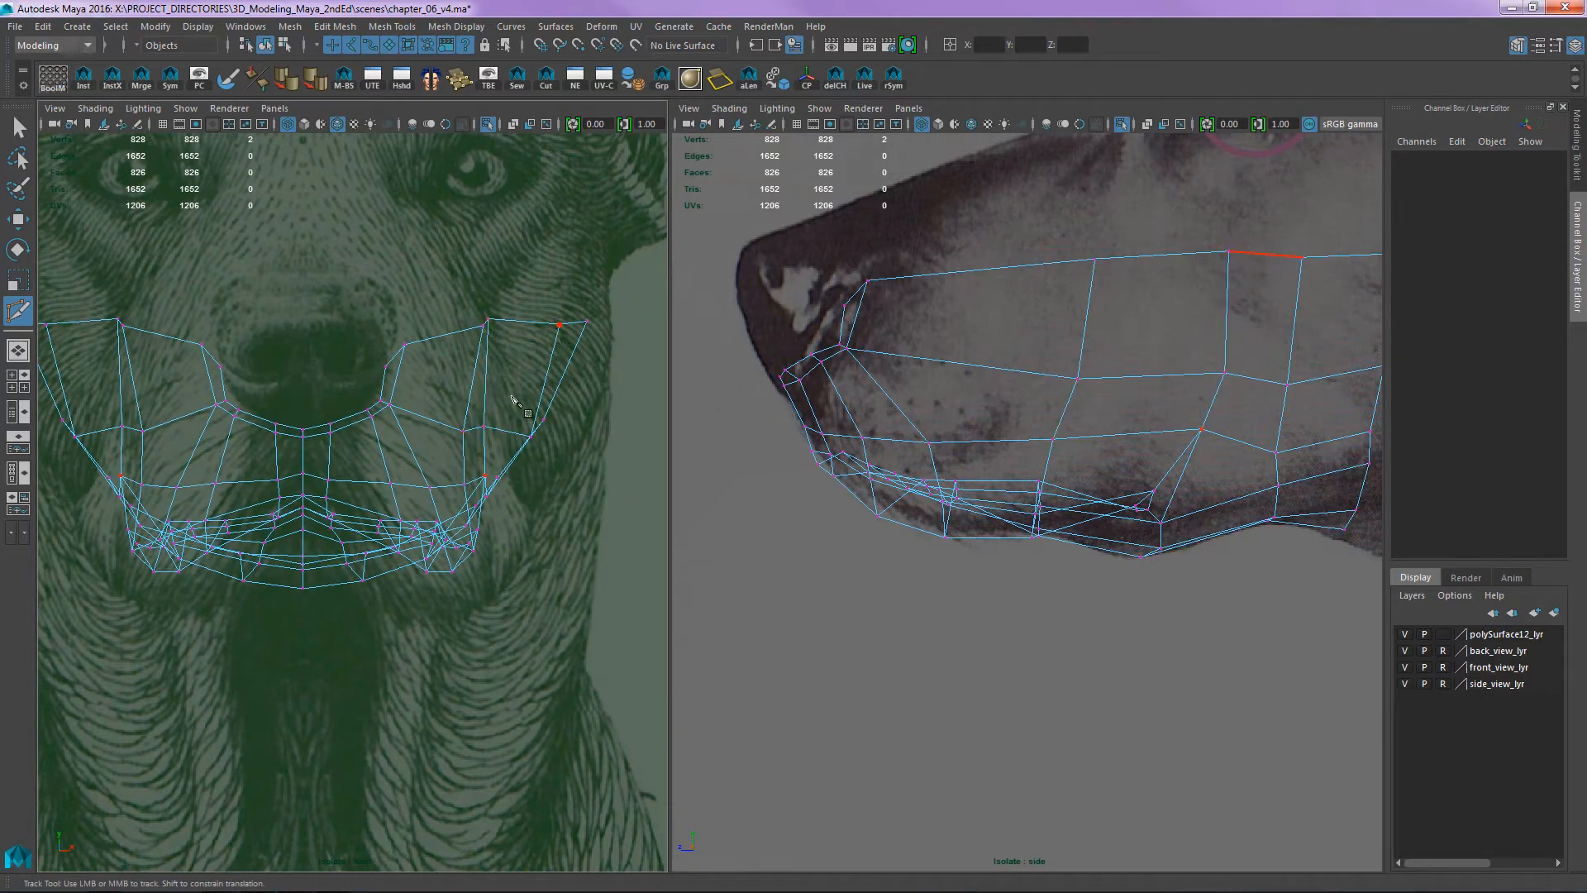
alt+right_drag(514, 402, 620, 397)
alt+middle_drag(620, 376, 482, 374)
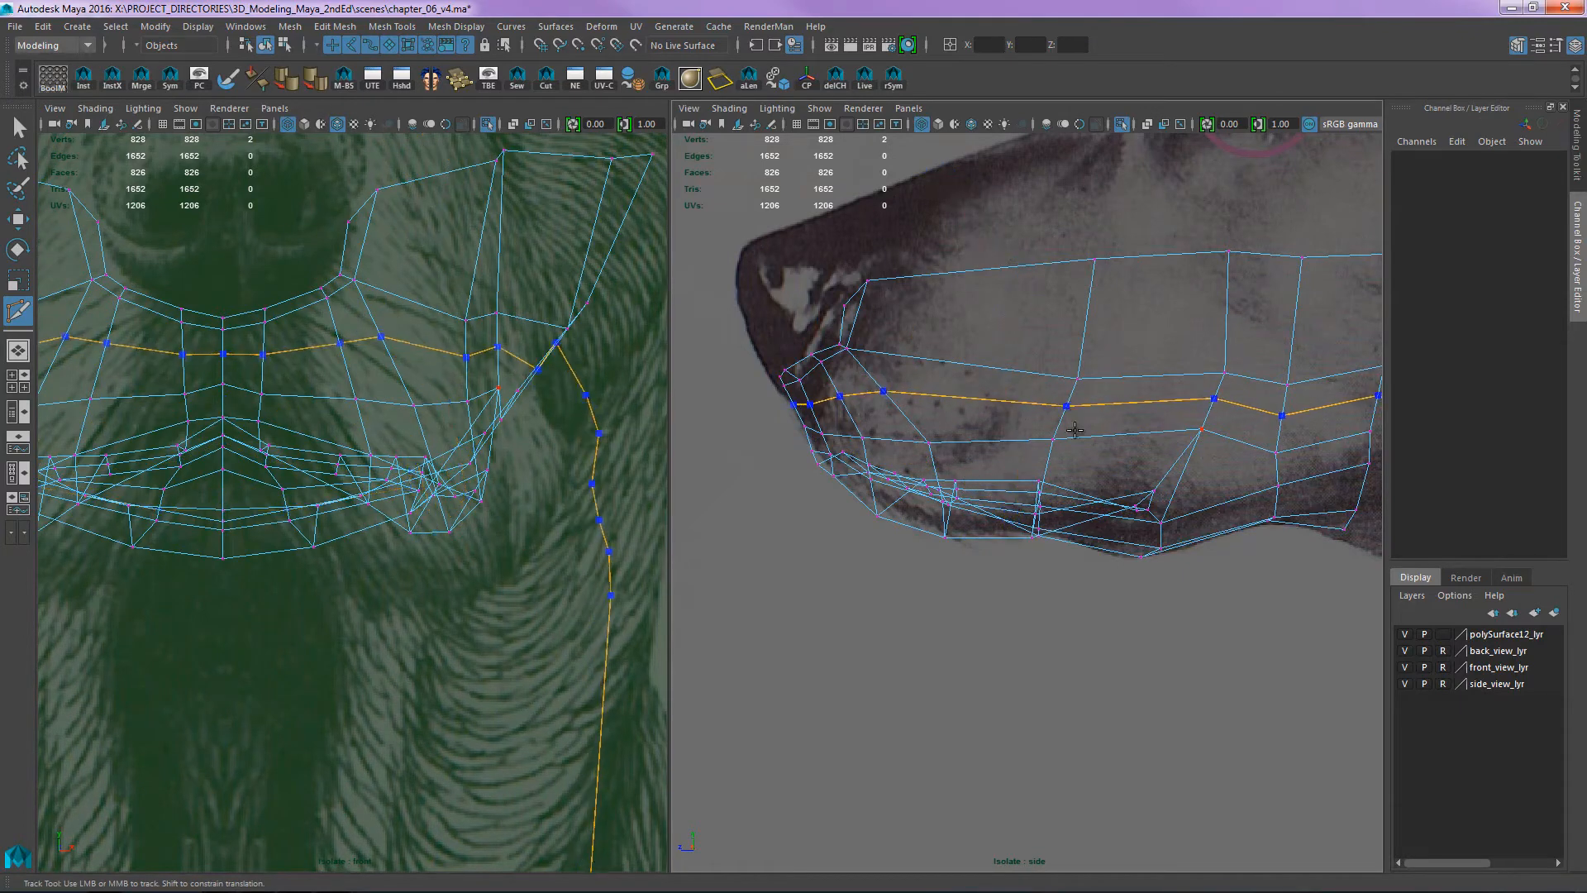
alt+middle_drag(289, 388, 428, 410)
- Raise the vertex row between the nose and the upper lip toward the nose base in the front view
key(w)
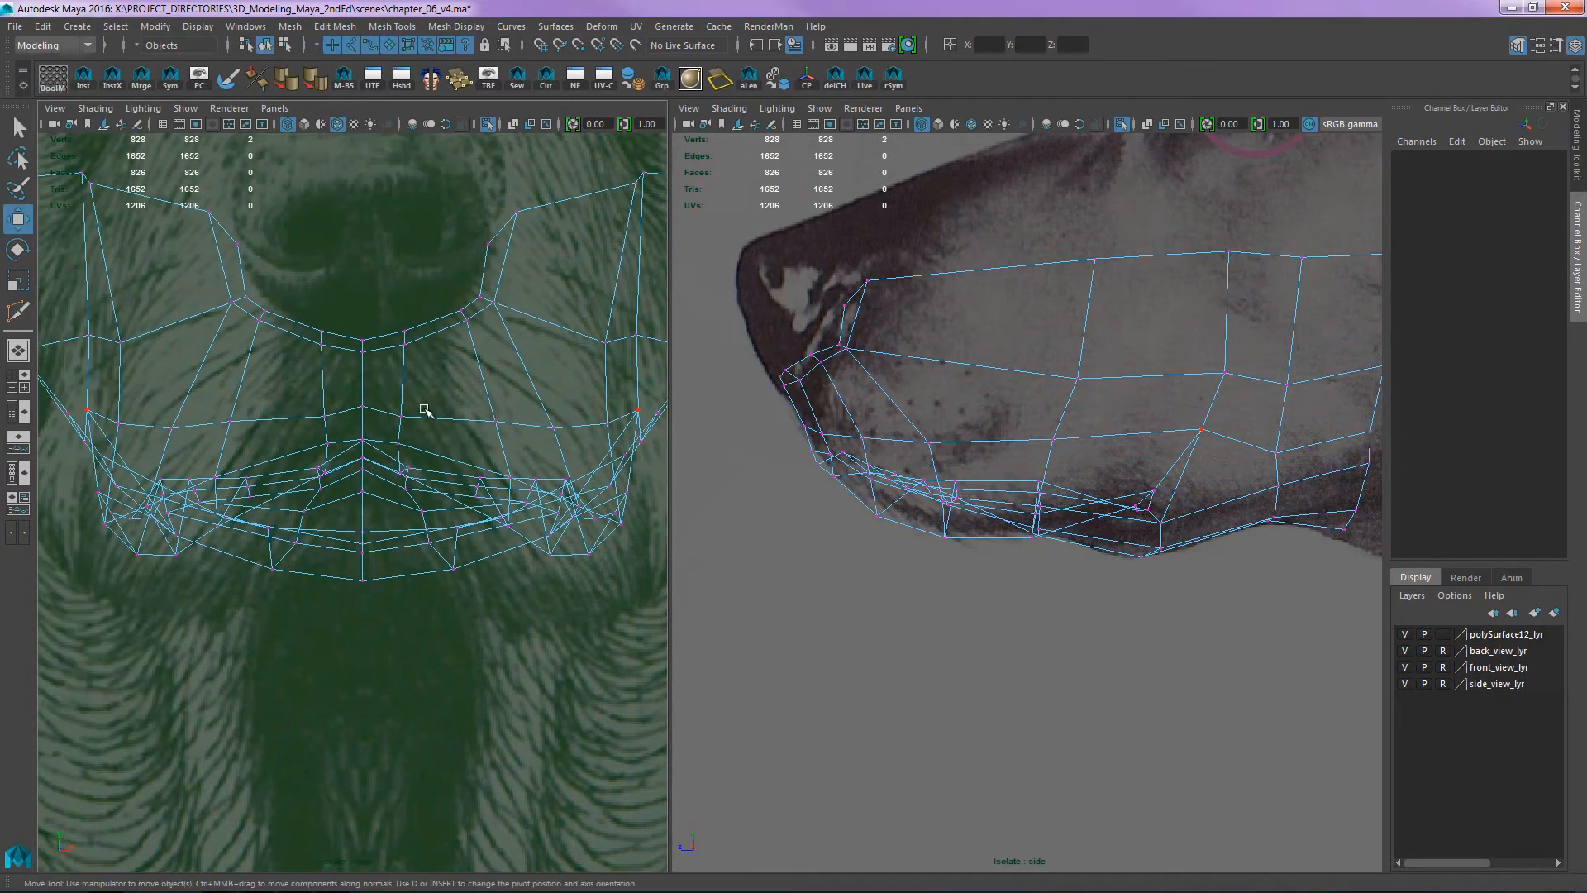
drag(362, 407, 399, 366)
drag(495, 421, 480, 355)
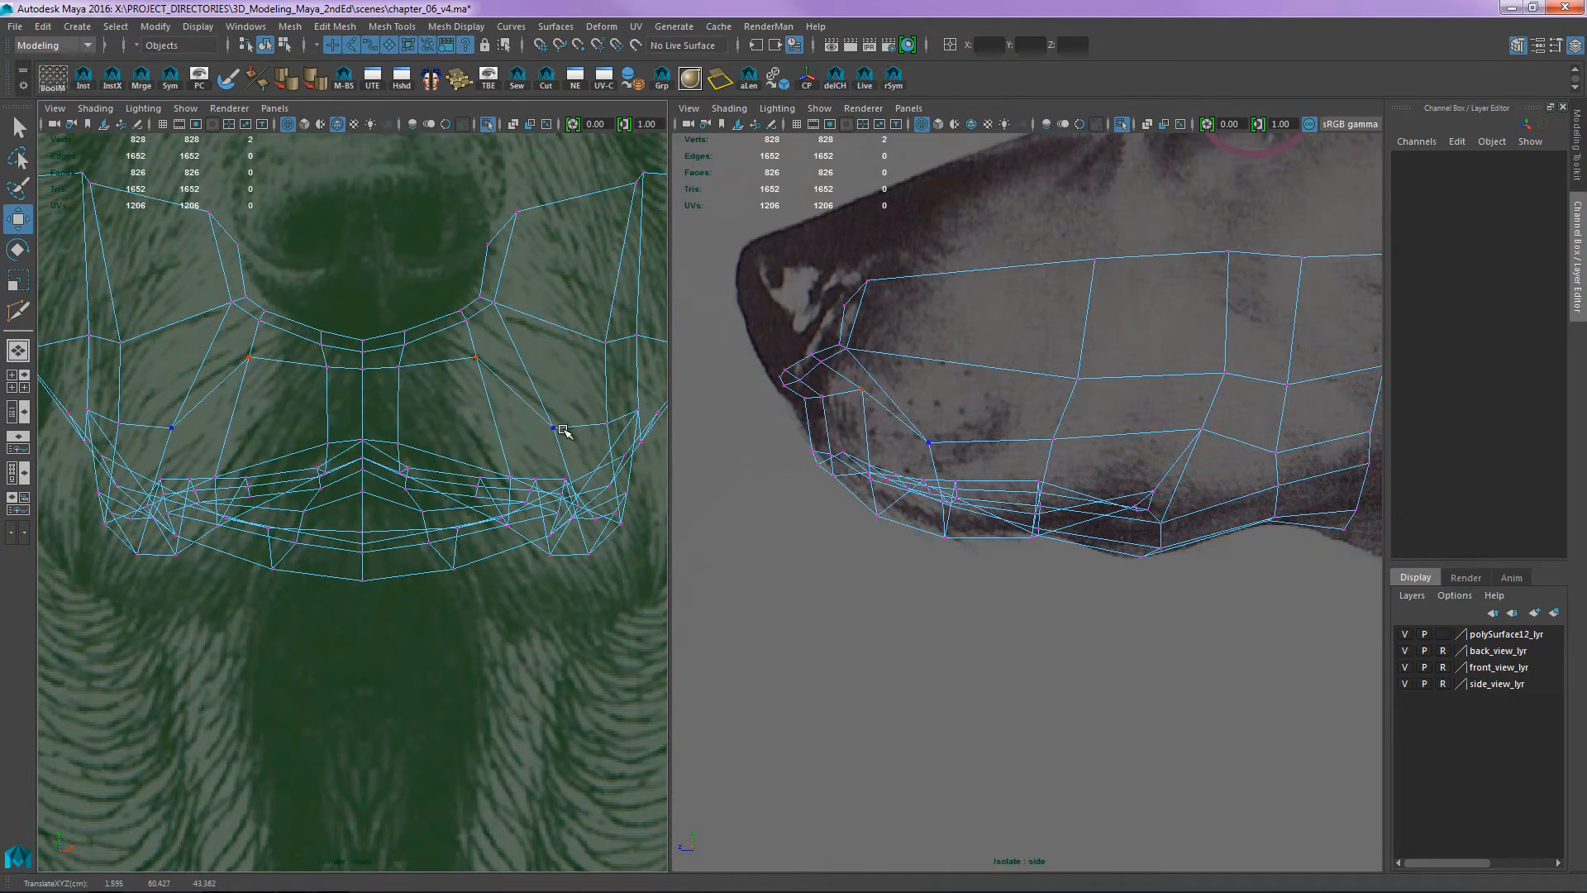
drag(553, 427, 528, 360)
drag(608, 424, 641, 381)
- Move the lip vertices below the mouth corner down and back in the side view and outward in the front view
alt+middle_drag(945, 409, 878, 378)
alt+middle_drag(520, 434, 408, 323)
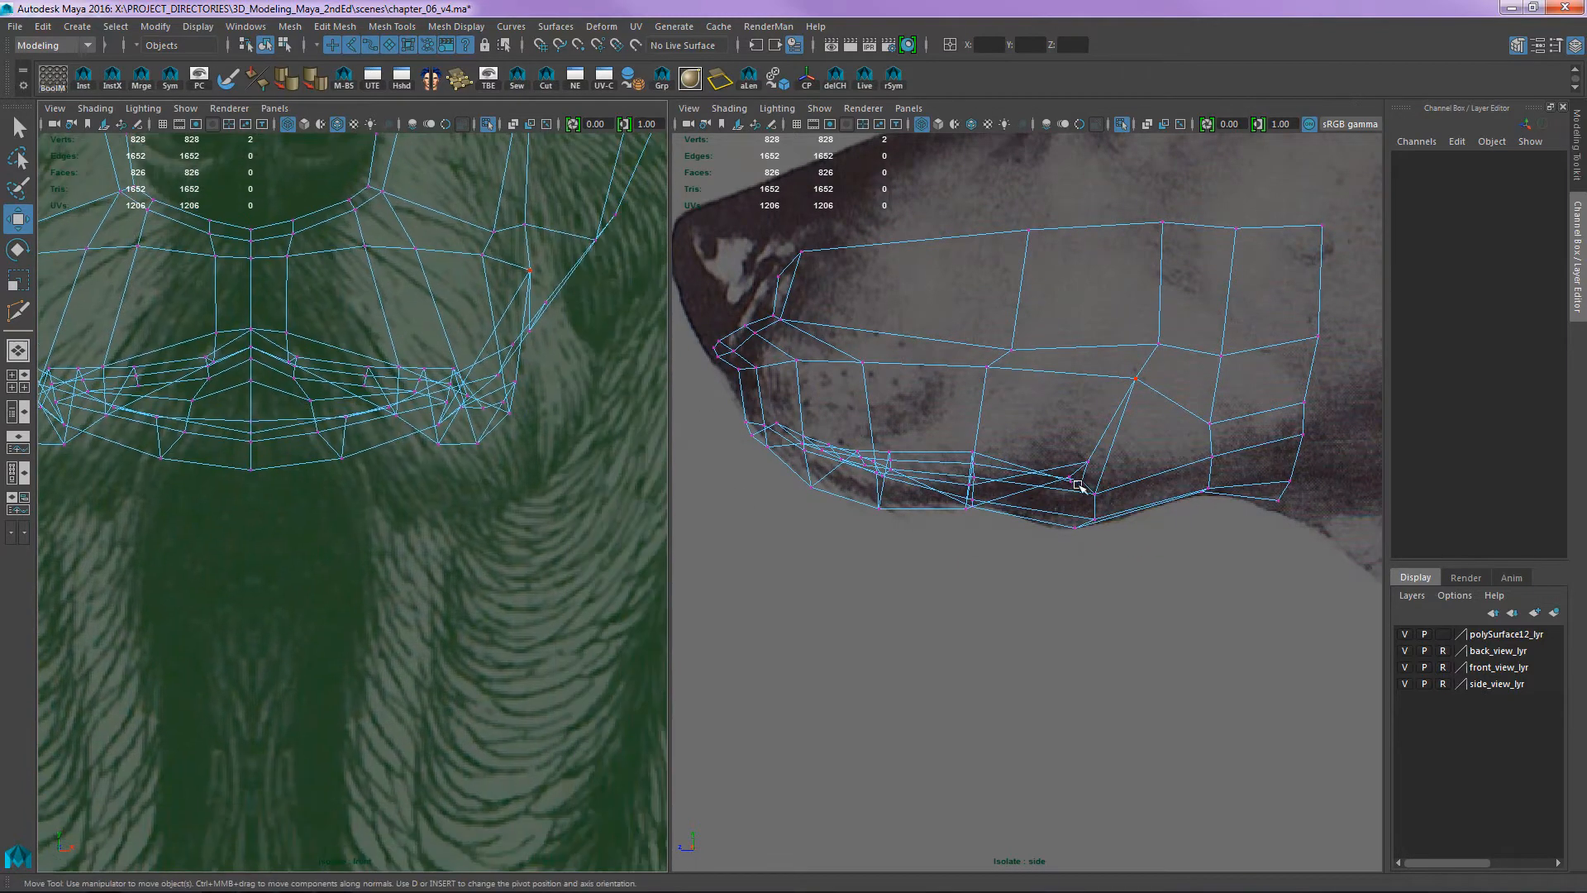
drag(1096, 496, 1100, 510)
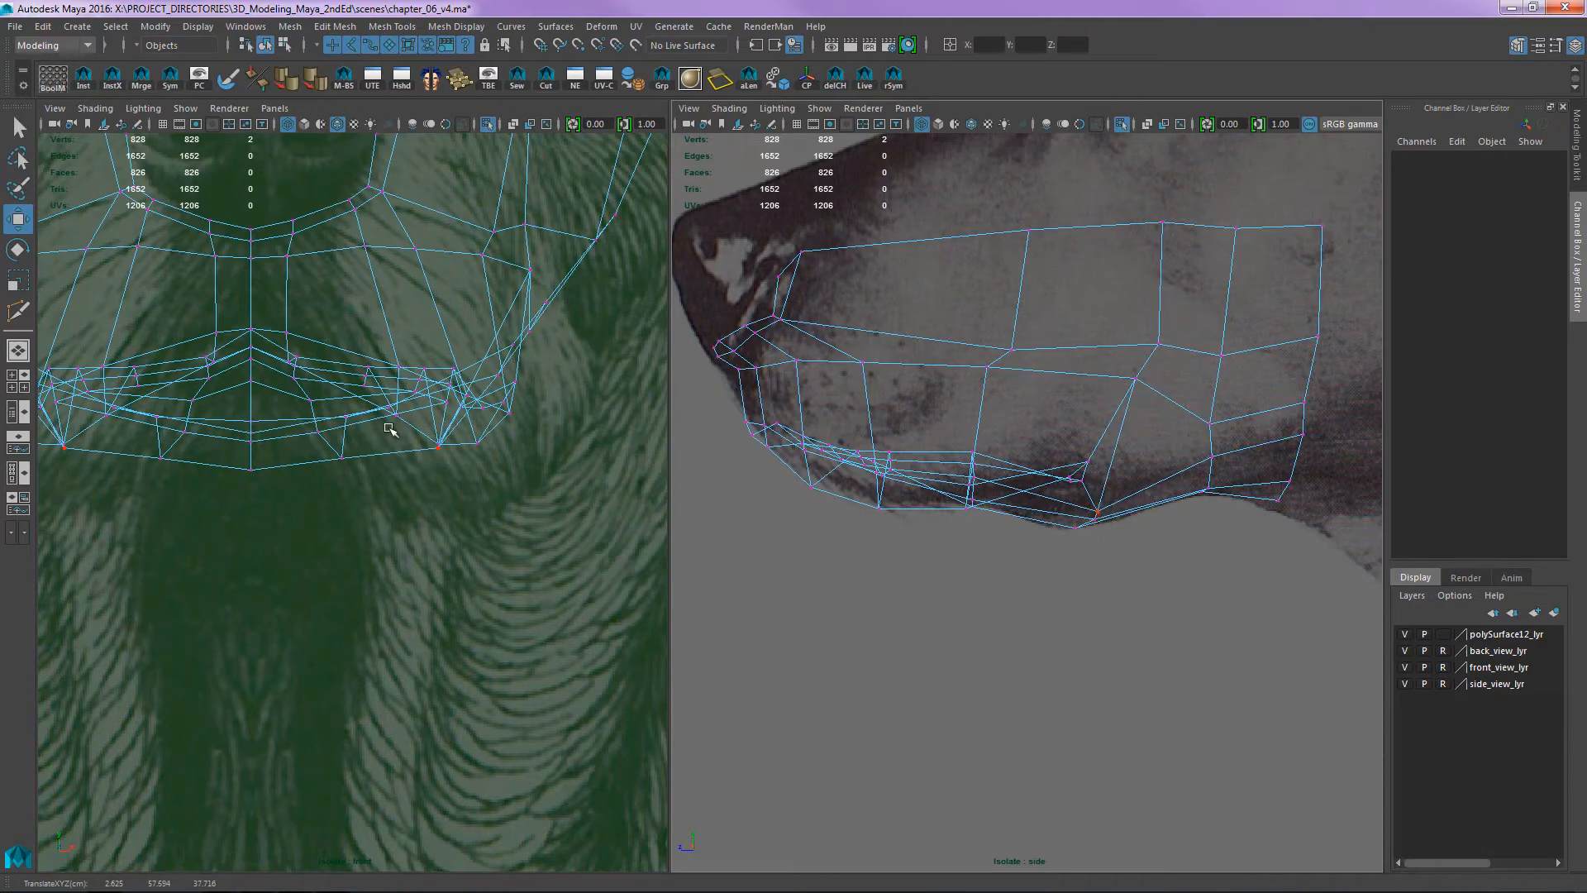
mouse_move(430, 451)
middle_down()
mouse_move(417, 467)
mouse_move(407, 452)
mouse_move(531, 443)
middle_up()
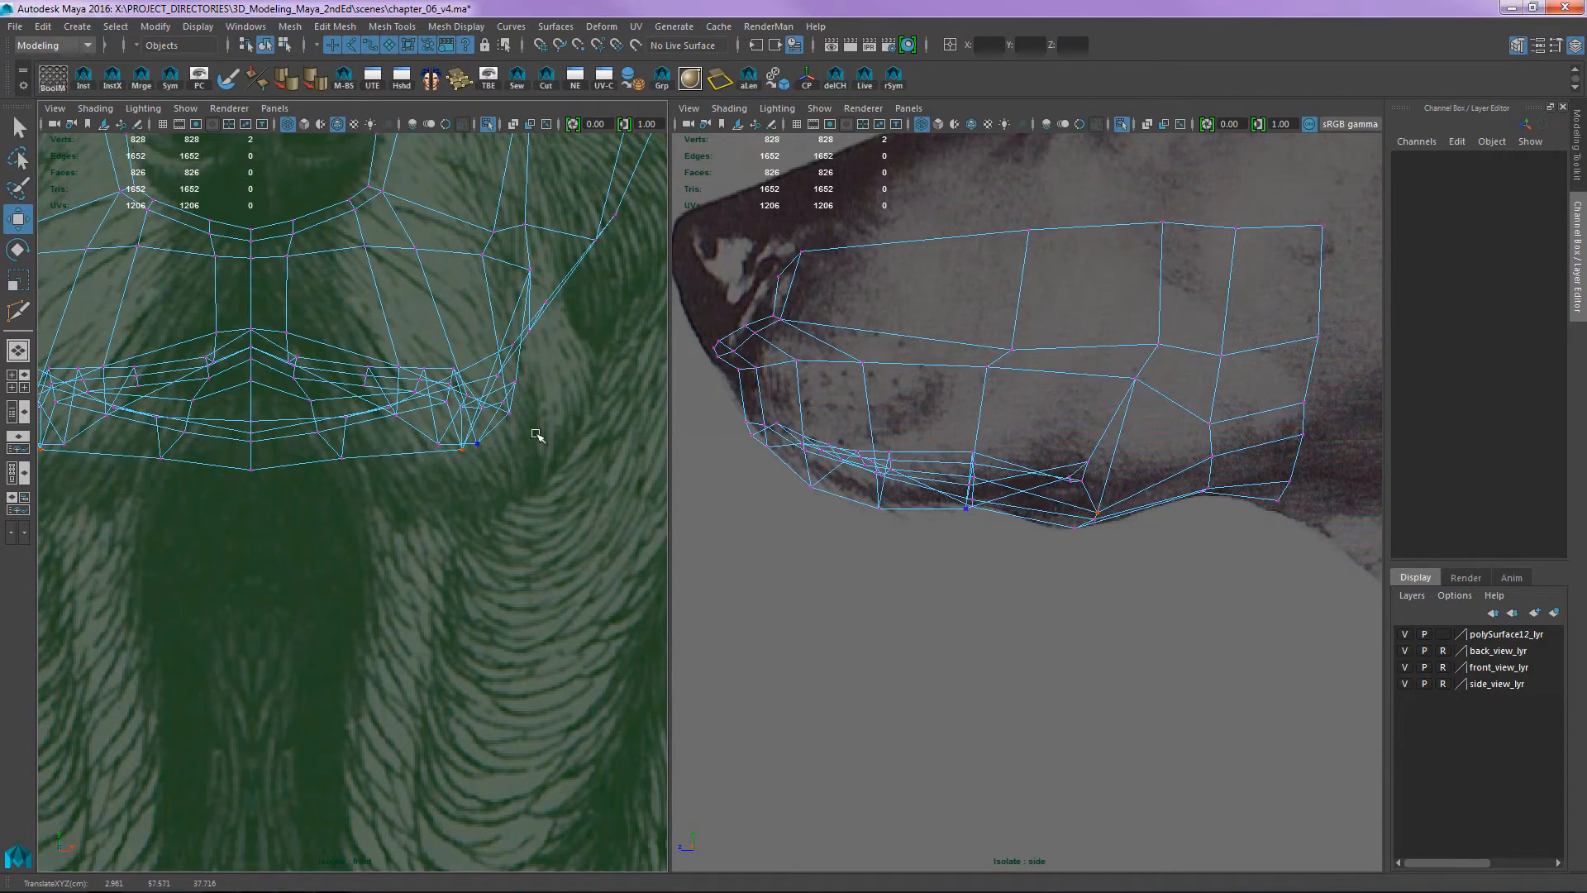
middle_drag(1093, 518, 1120, 510)
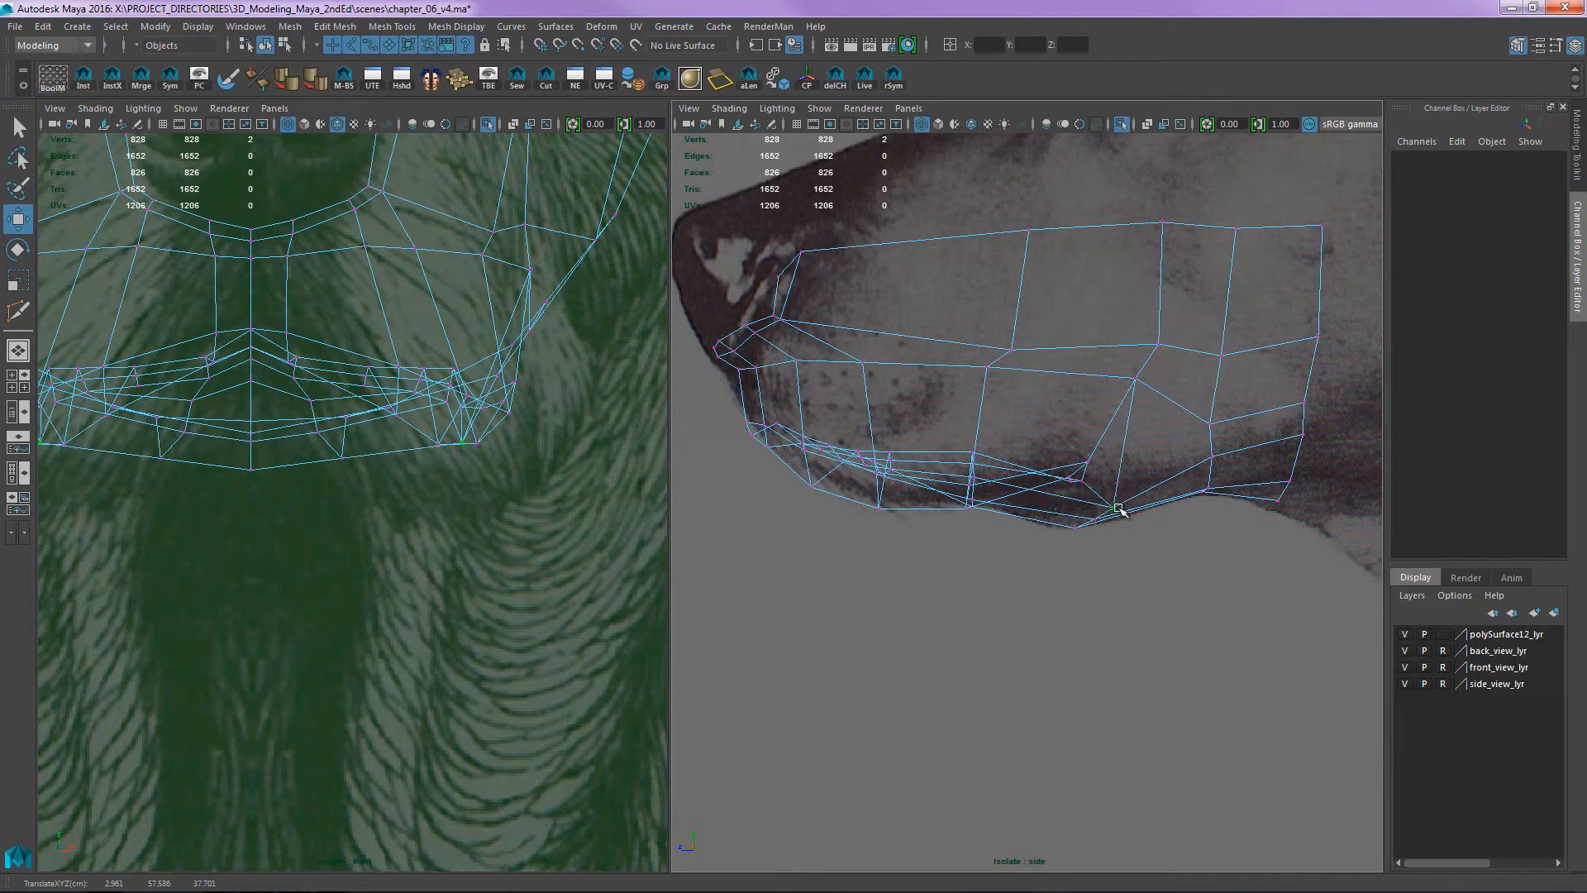
- Move the lip vertex just below the mouth corner slightly forward and down onto the reference lip line in the side view
click(1088, 462)
alt+right_drag(1091, 460, 1157, 413)
alt+middle_drag(1108, 426, 977, 350)
alt+right_drag(978, 350, 1103, 312)
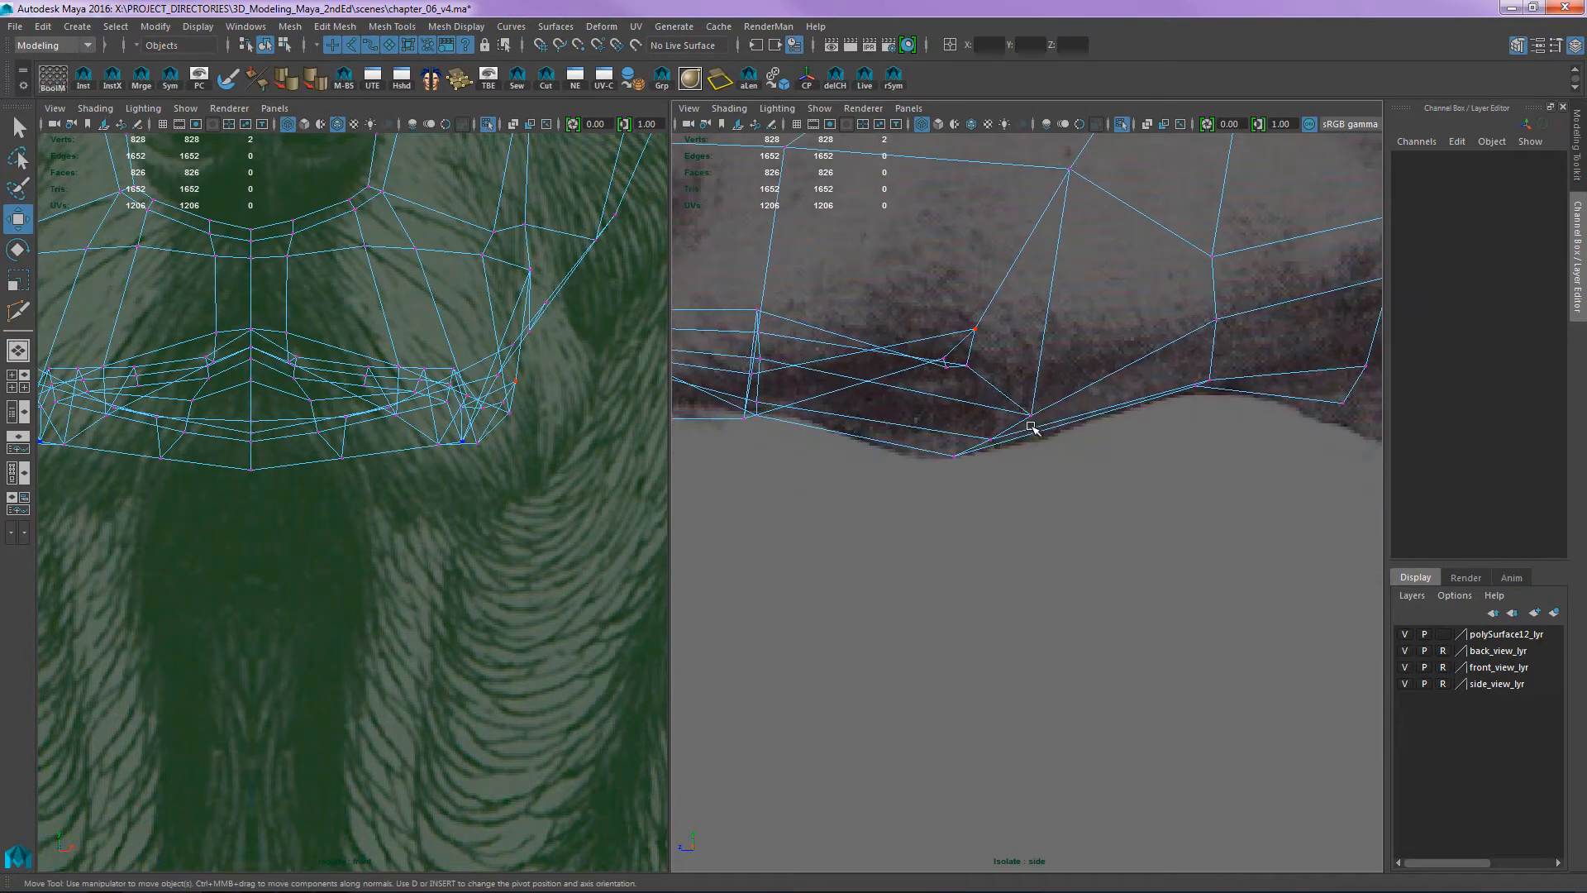
drag(1031, 416, 1018, 426)
alt+middle_drag(1032, 245, 1033, 301)
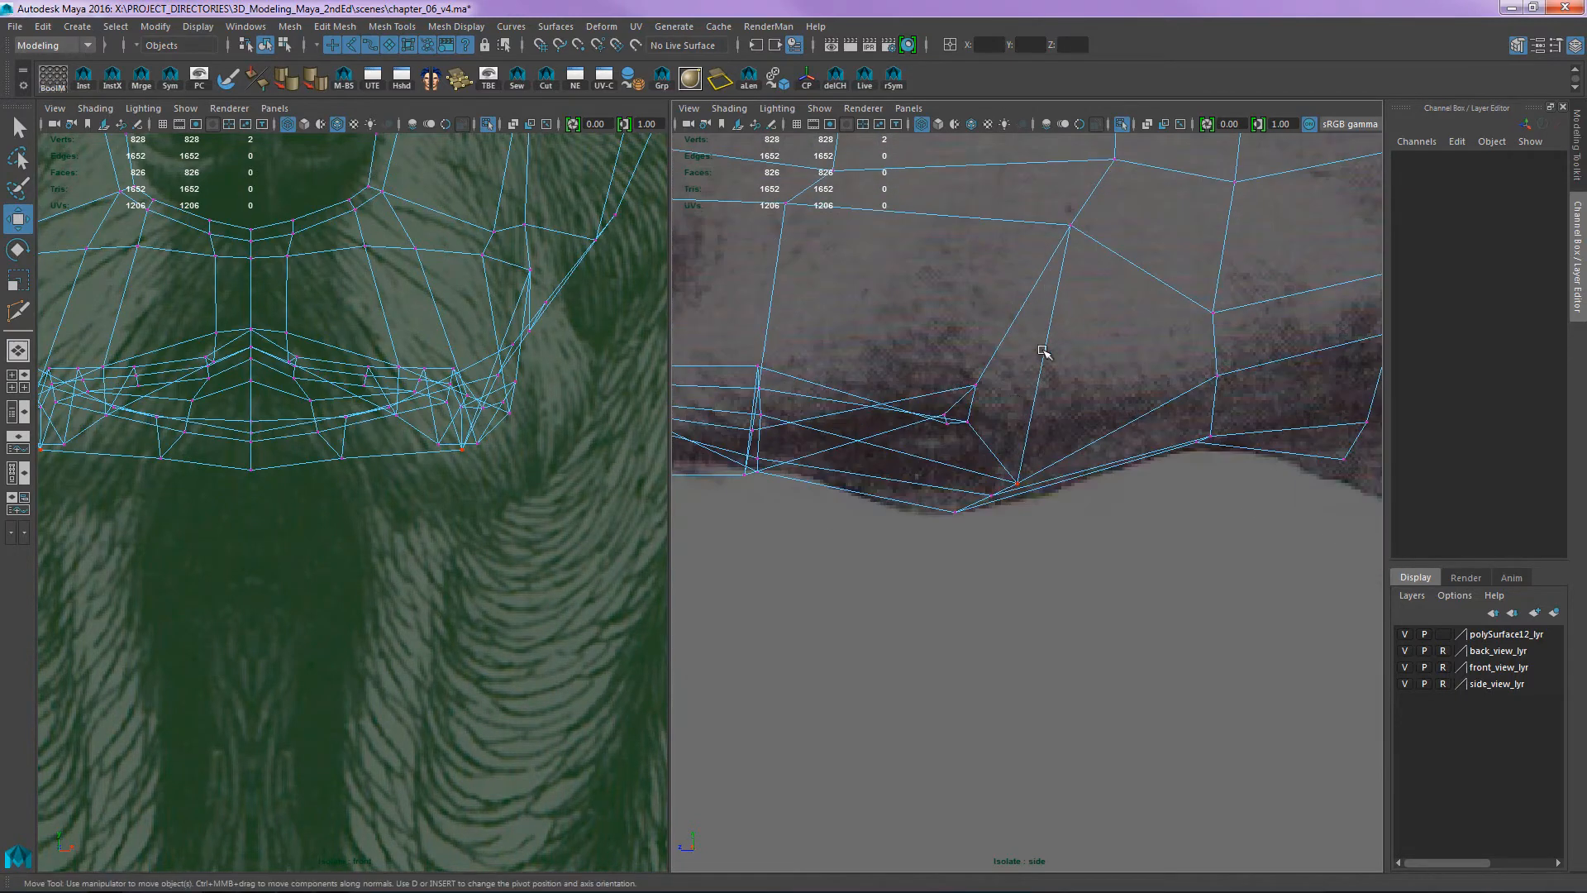
alt+right_drag(1095, 313, 952, 318)
alt+middle_drag(977, 426, 1022, 382)
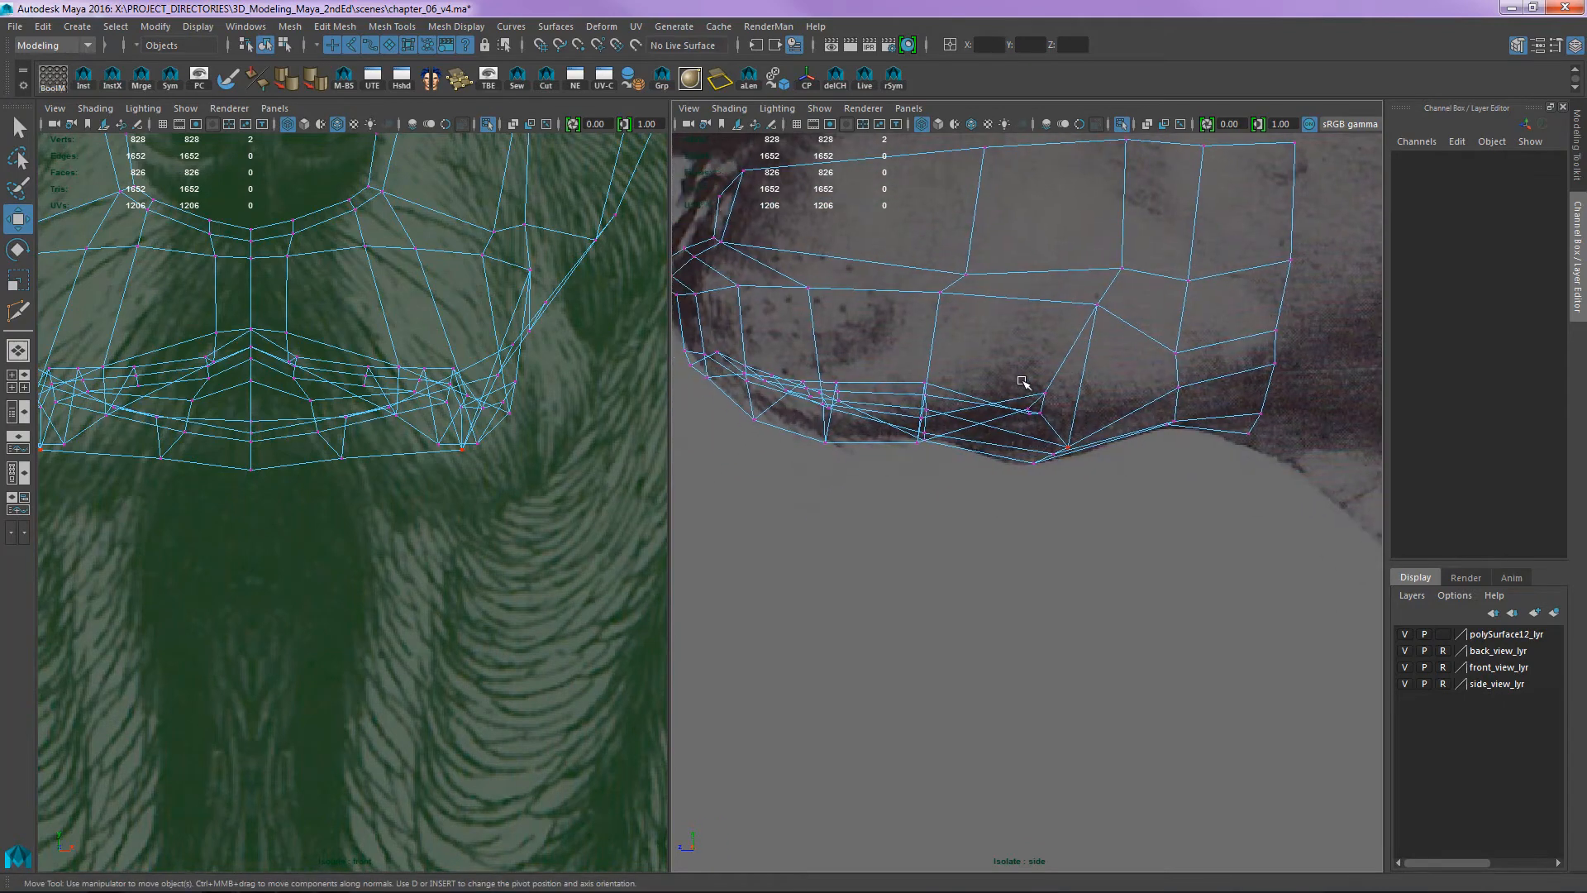
- Insert two Multi-Cut edge loops in the side view, one along the muzzle above the upper lip and one behind the mouth corner
key(y)
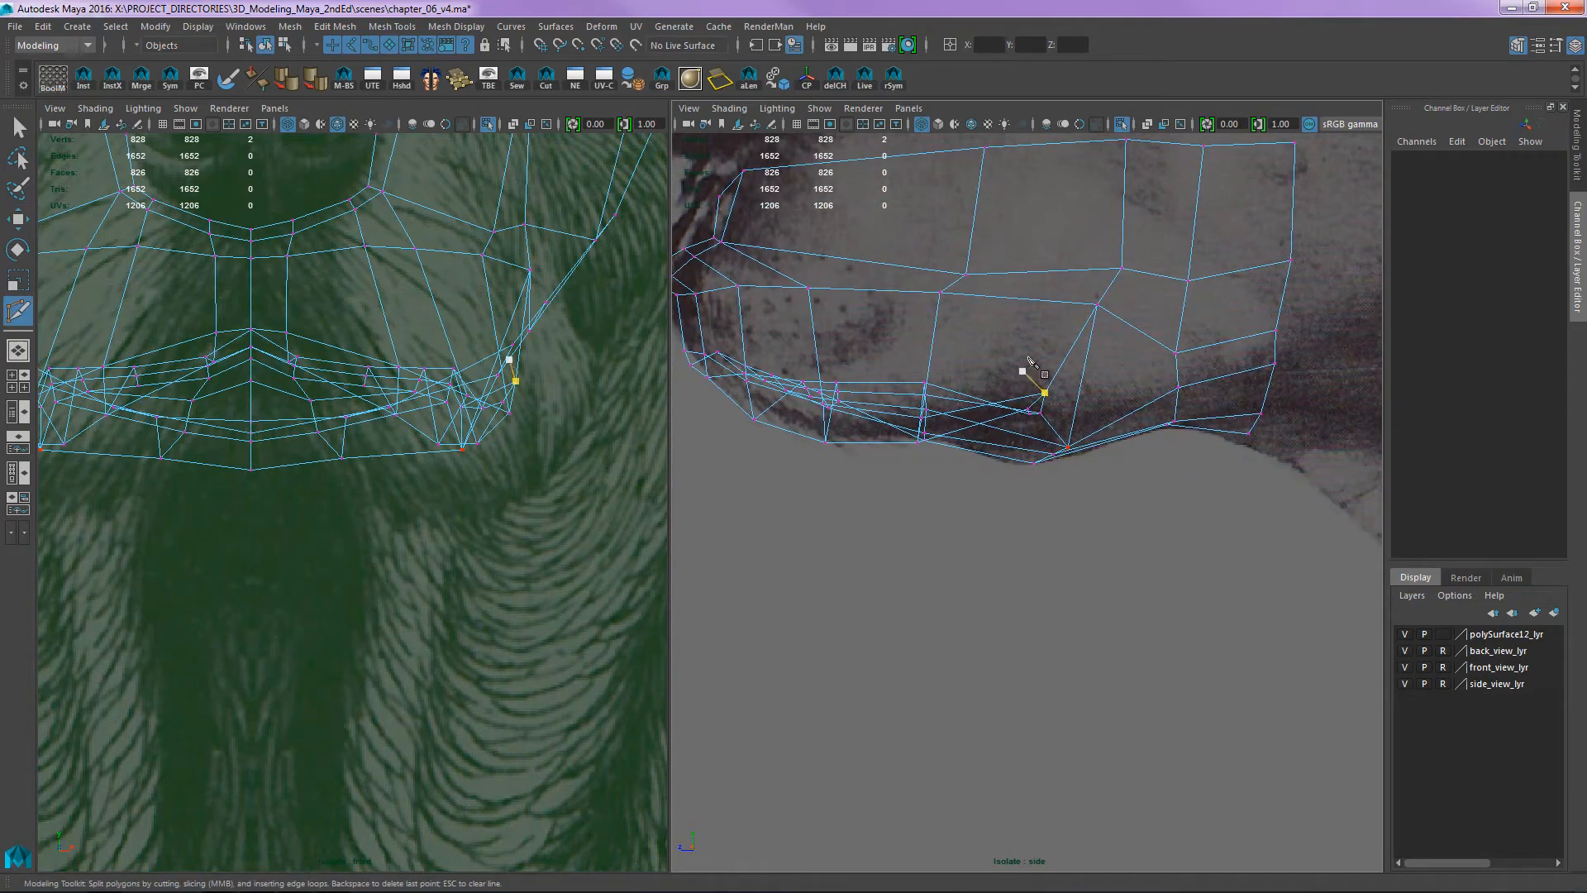
ctrl+click(1072, 349)
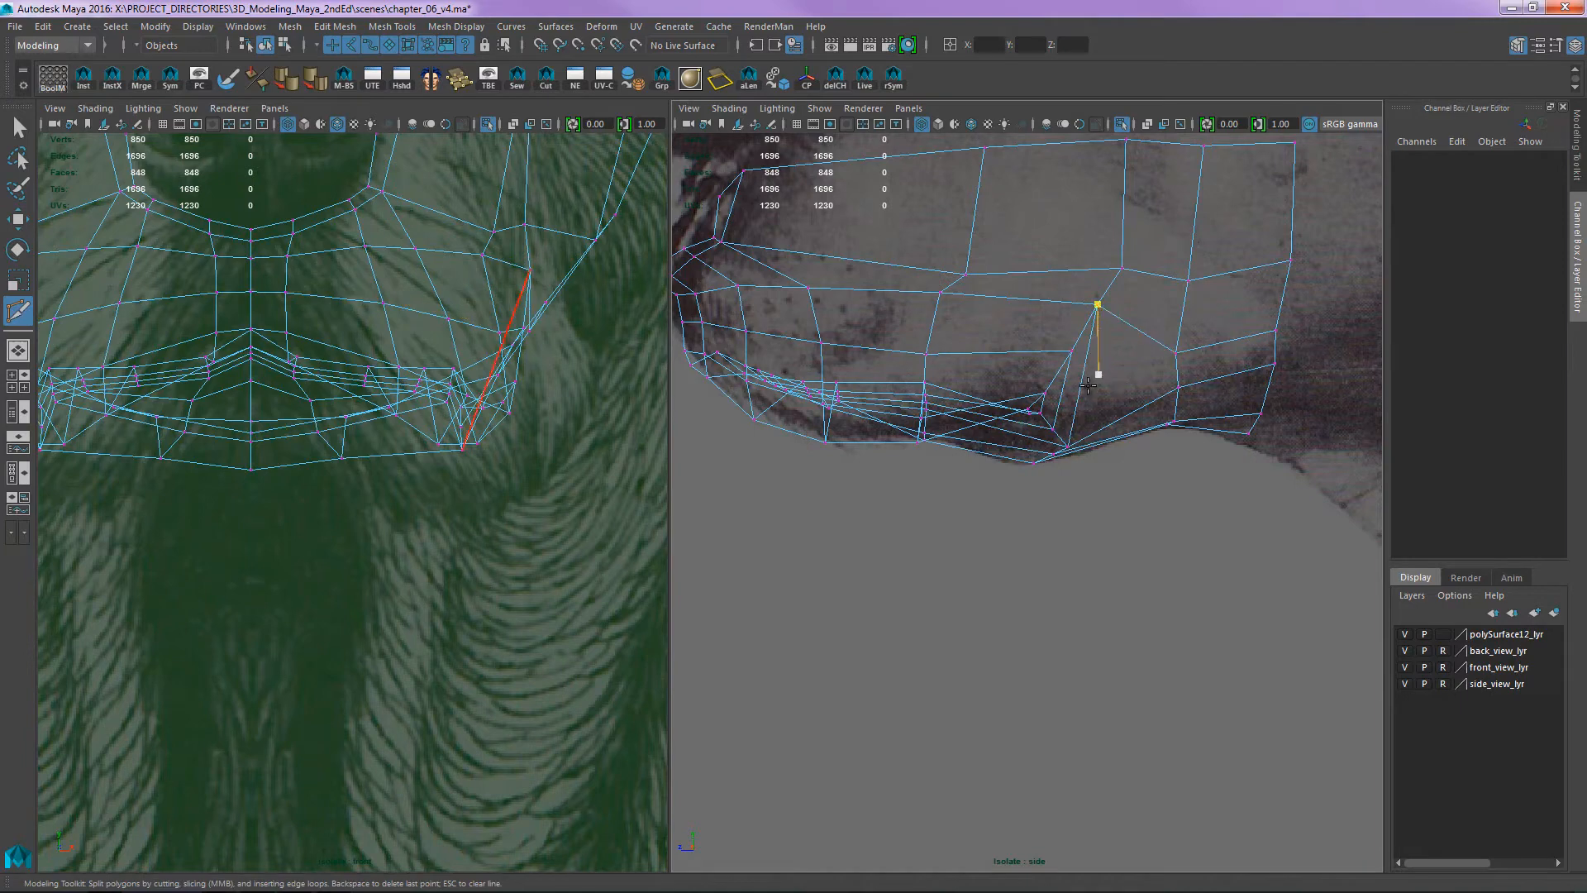
alt+right_drag(1158, 317, 1031, 322)
alt+middle_drag(1058, 438, 936, 431)
ctrl+click(940, 426)
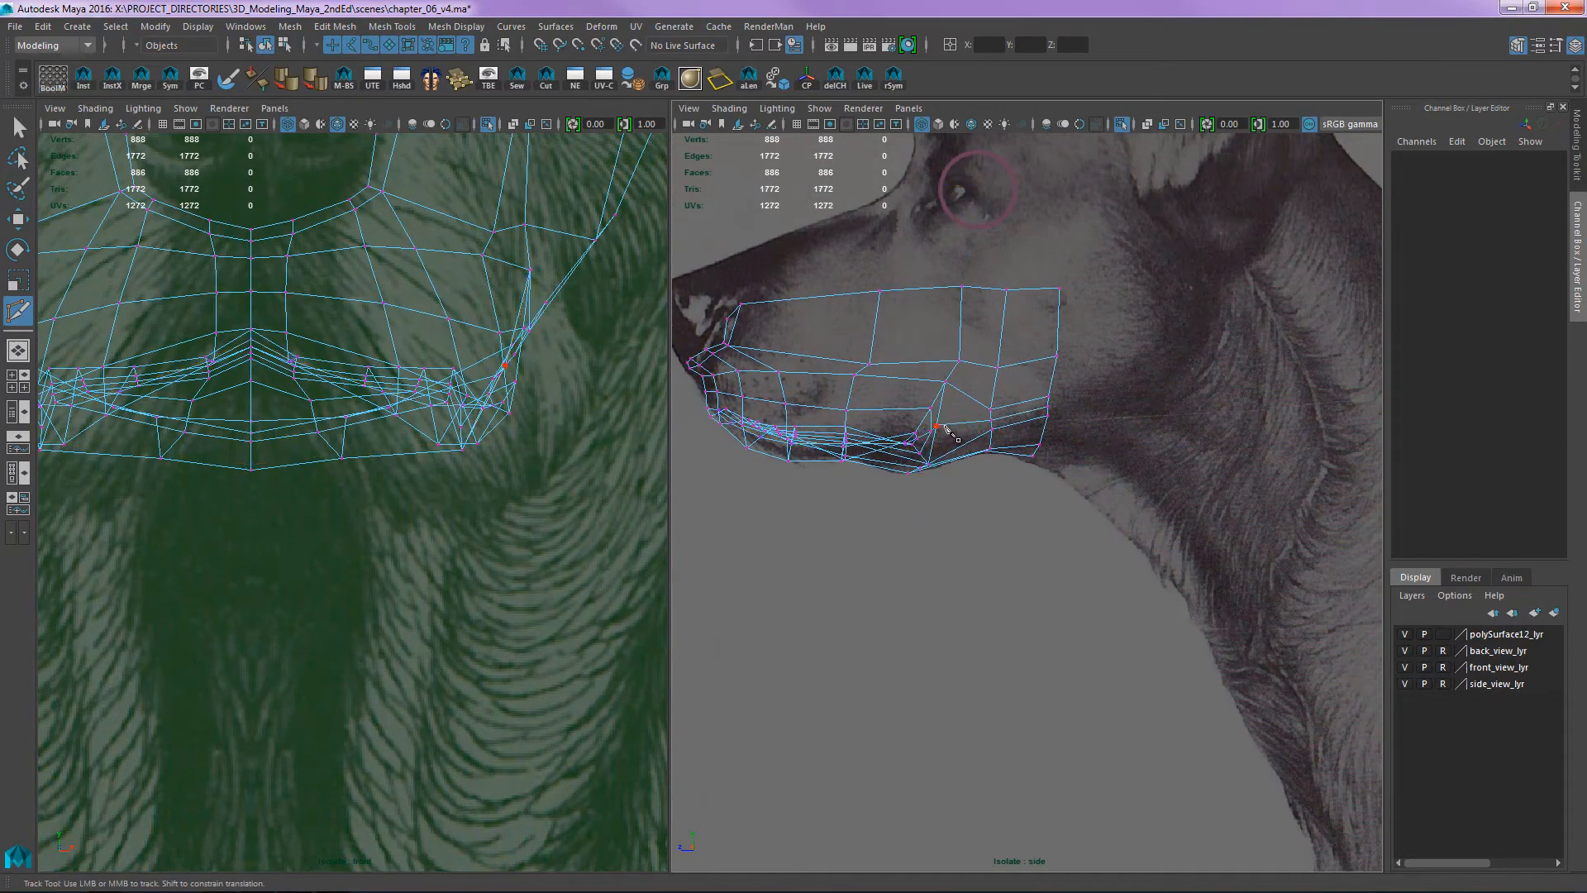
- Reposition the new loop vertices above and behind the mouth corner in the side view so they wrap around the corner
scroll(1006, 410, up, 5)
key(w)
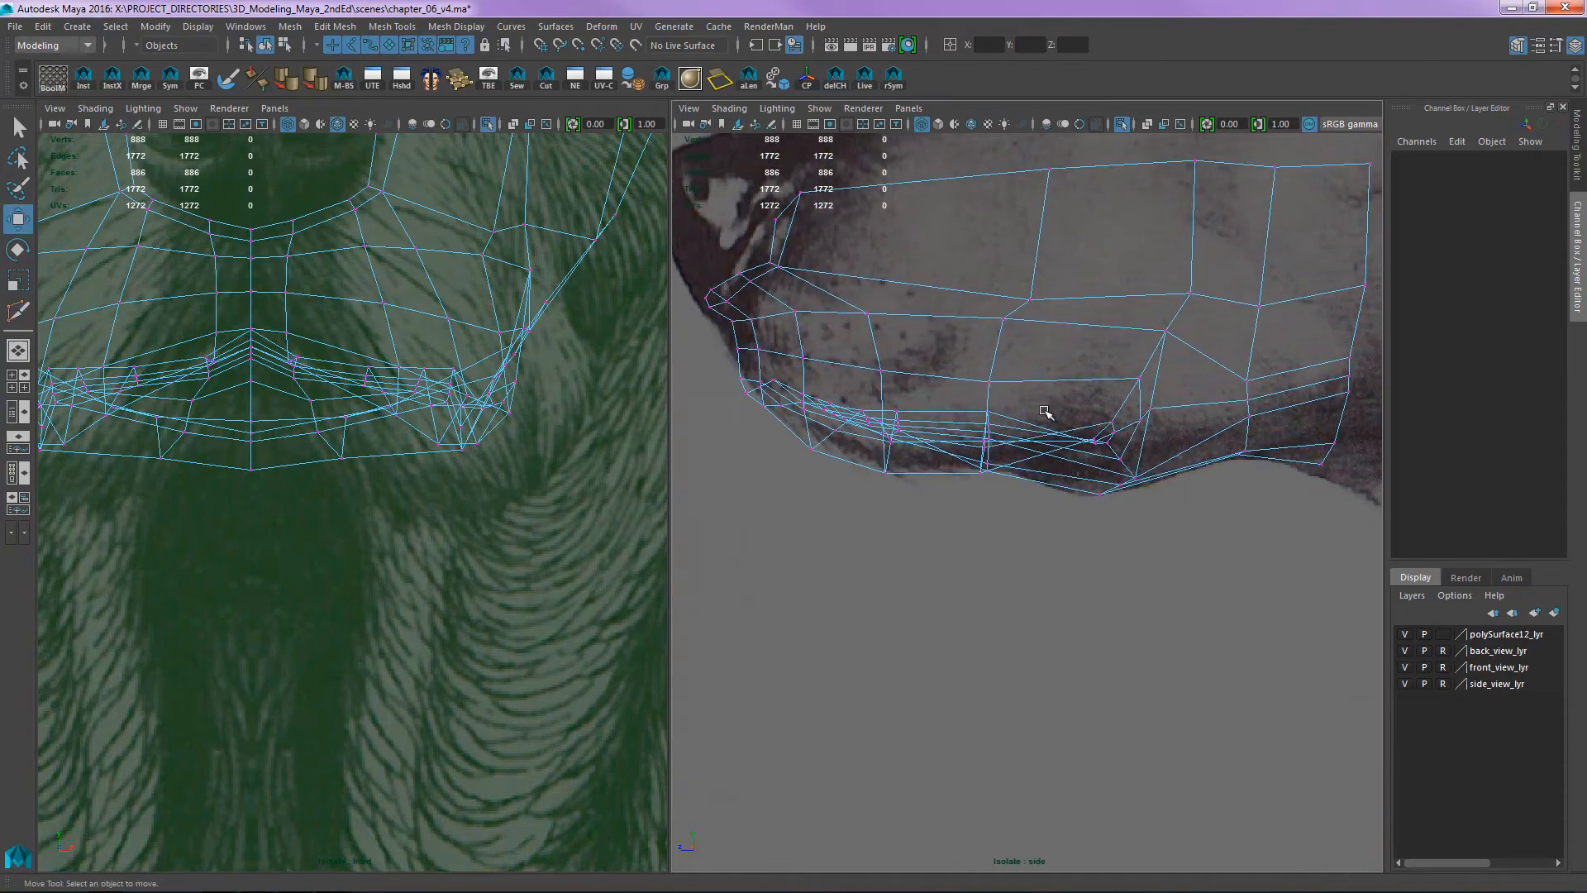
scroll(1027, 380, up, 6)
scroll(960, 444, down, 4)
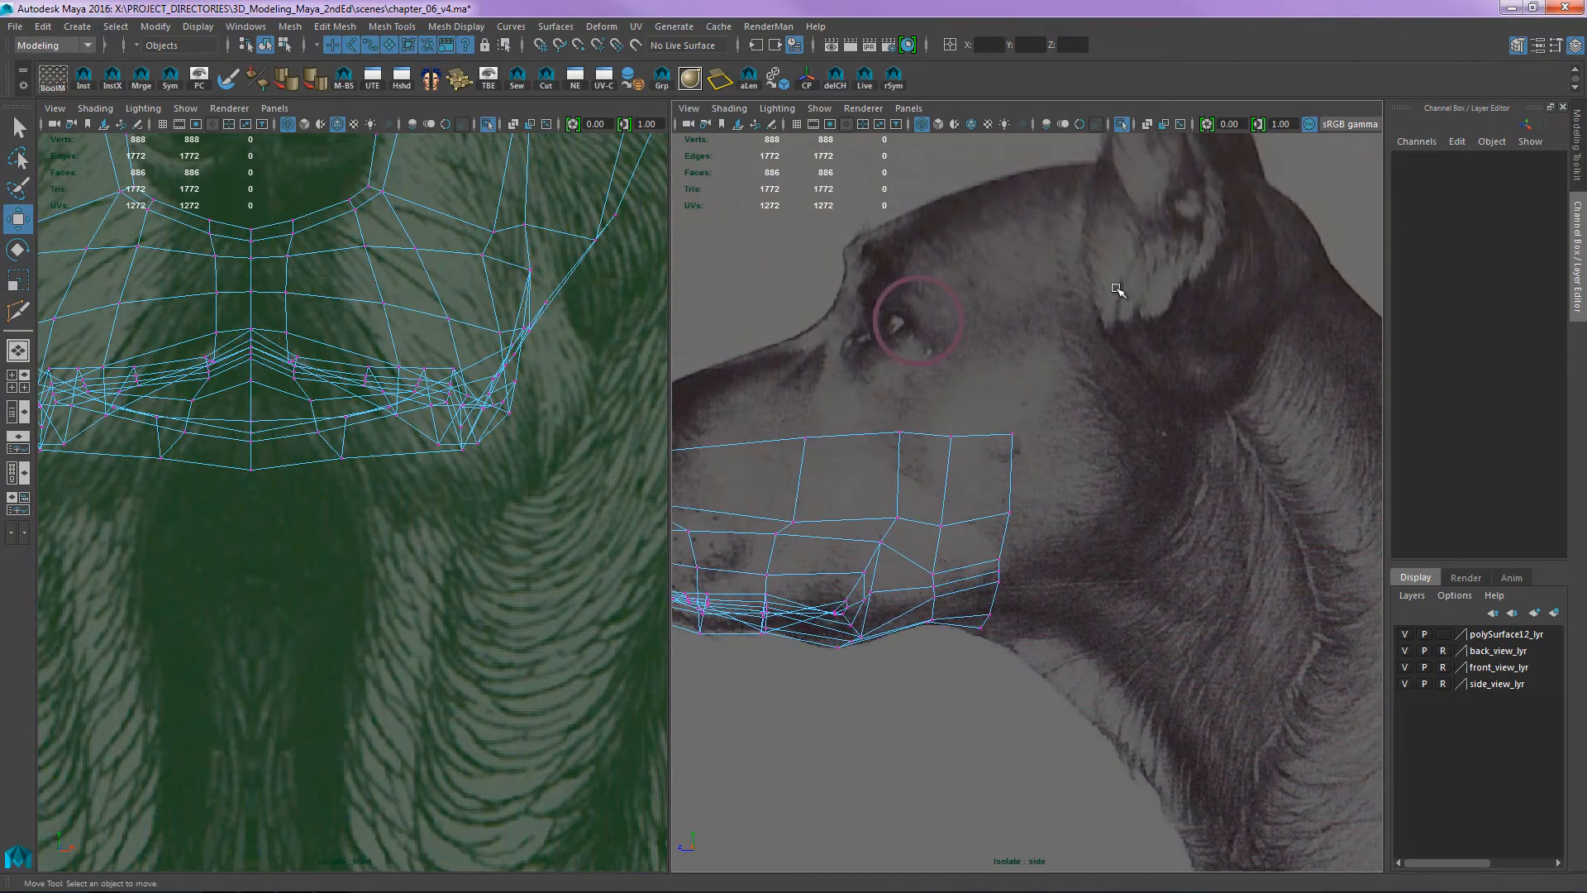
scroll(975, 365, up, 8)
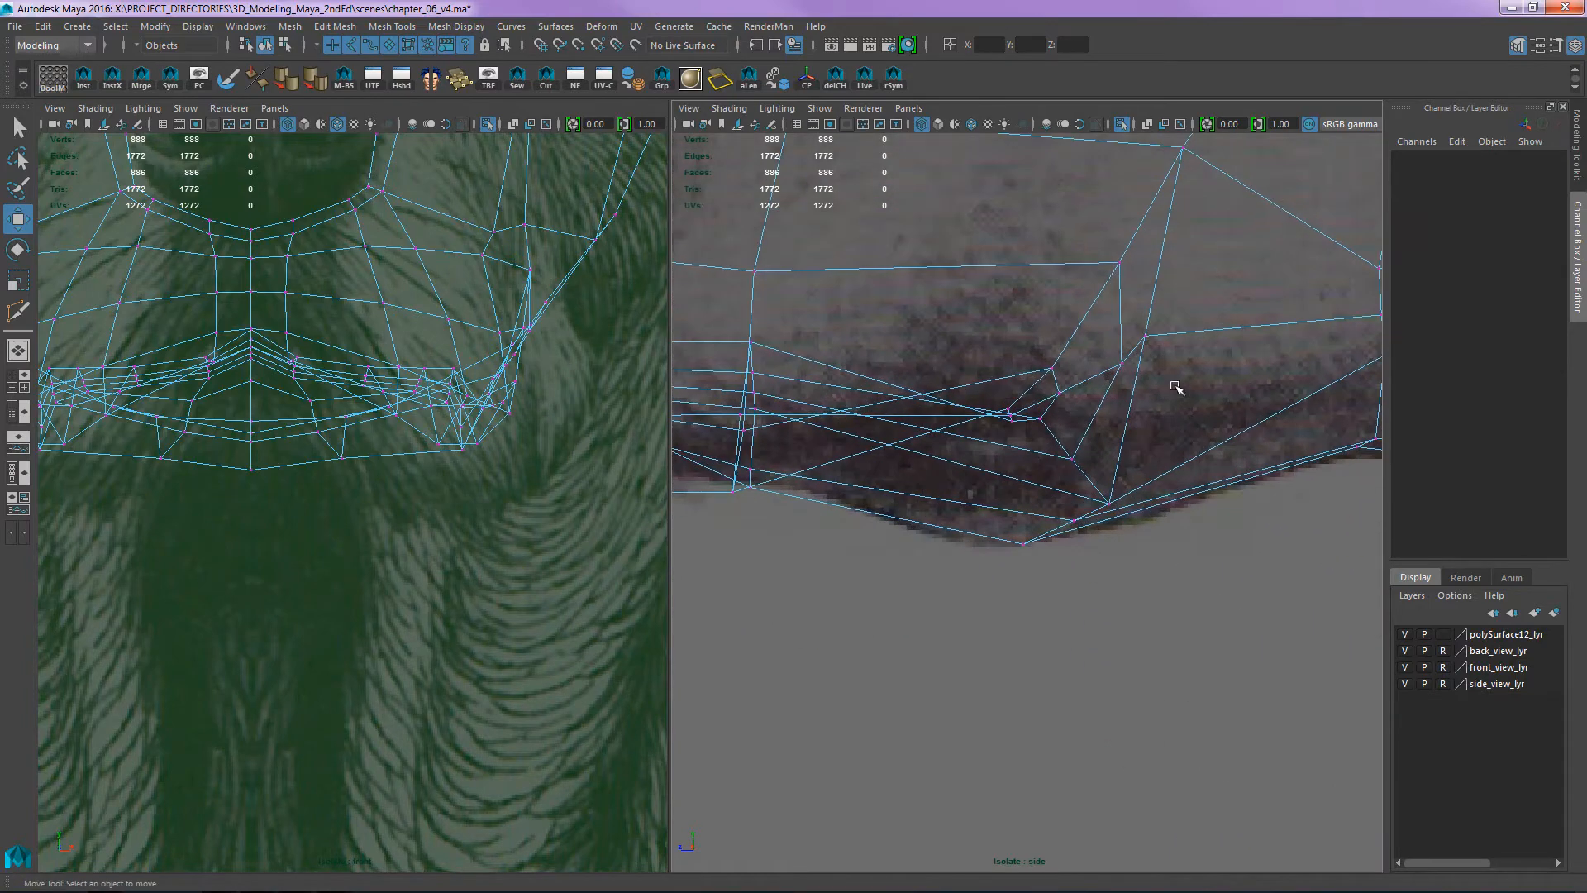
click(1115, 264)
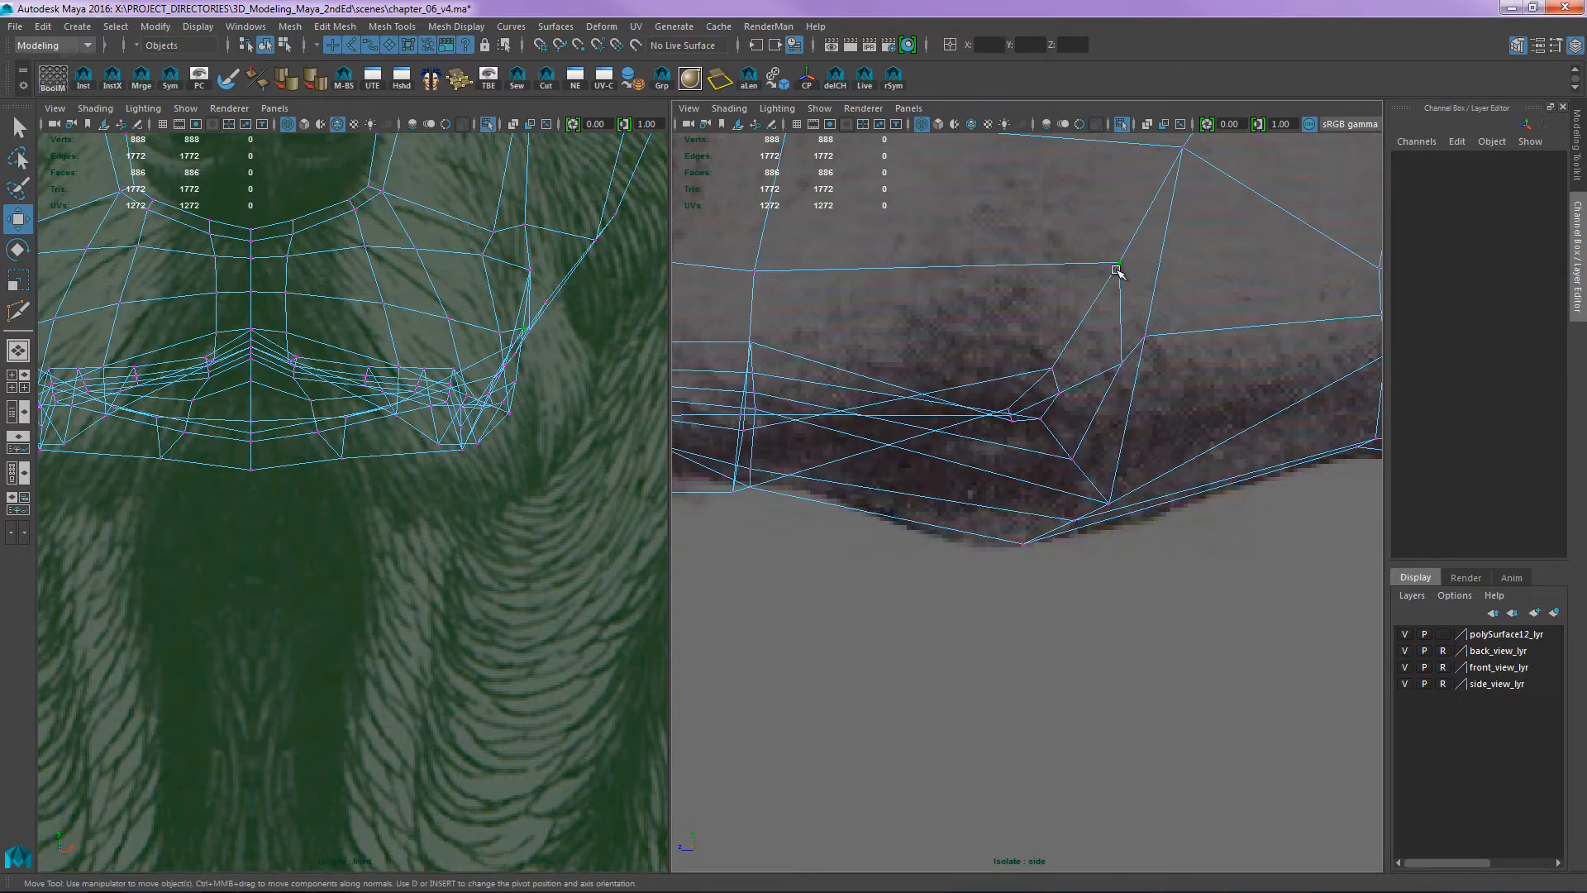
drag(1116, 270, 1075, 307)
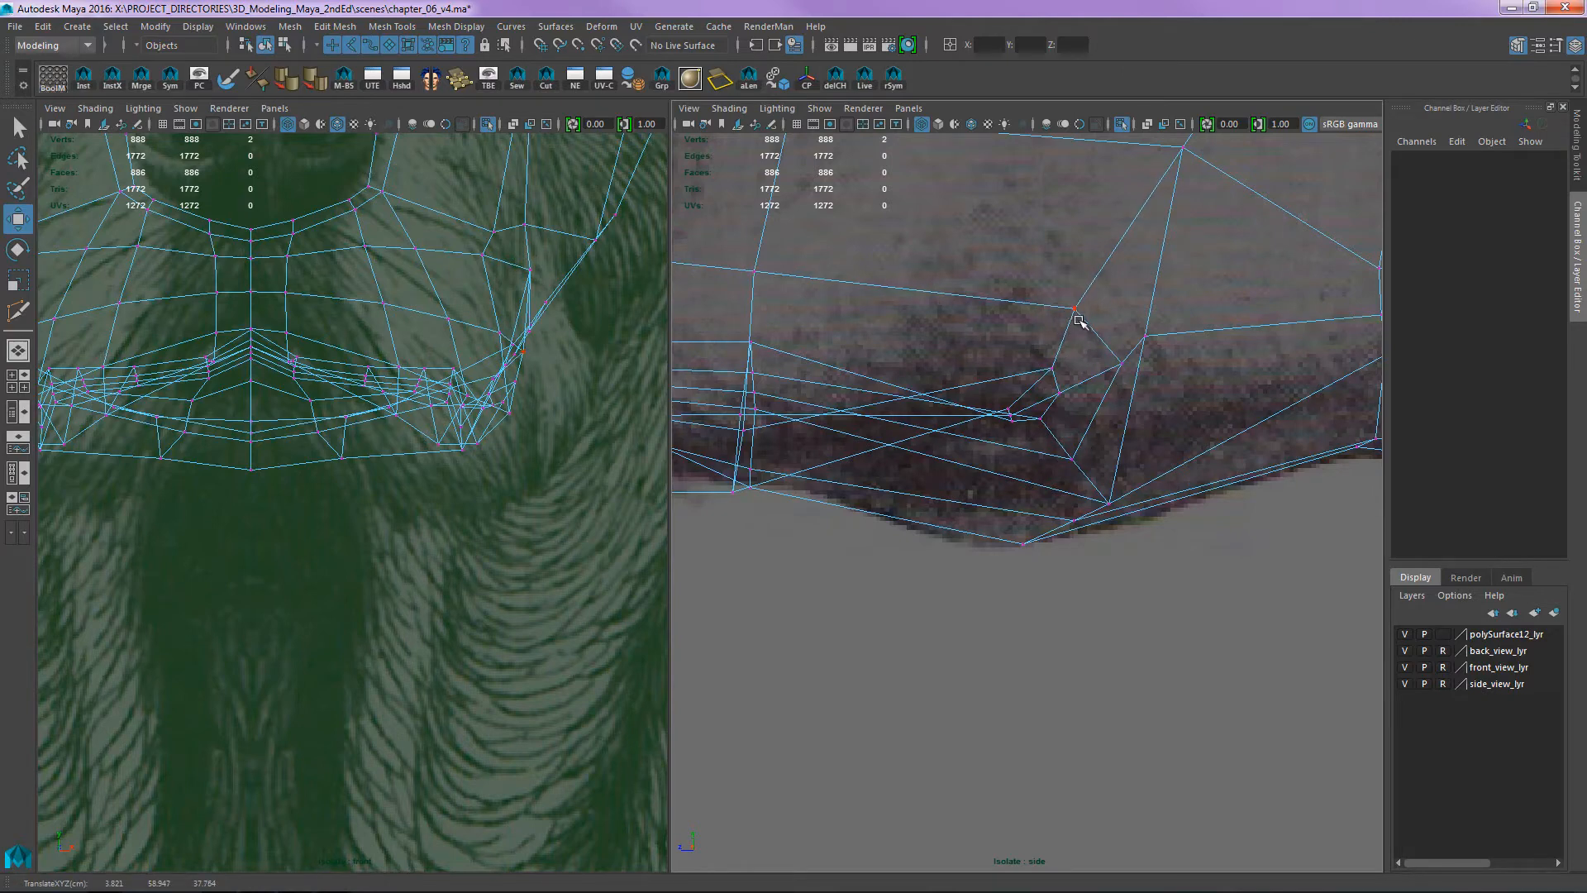
drag(1078, 321, 1113, 365)
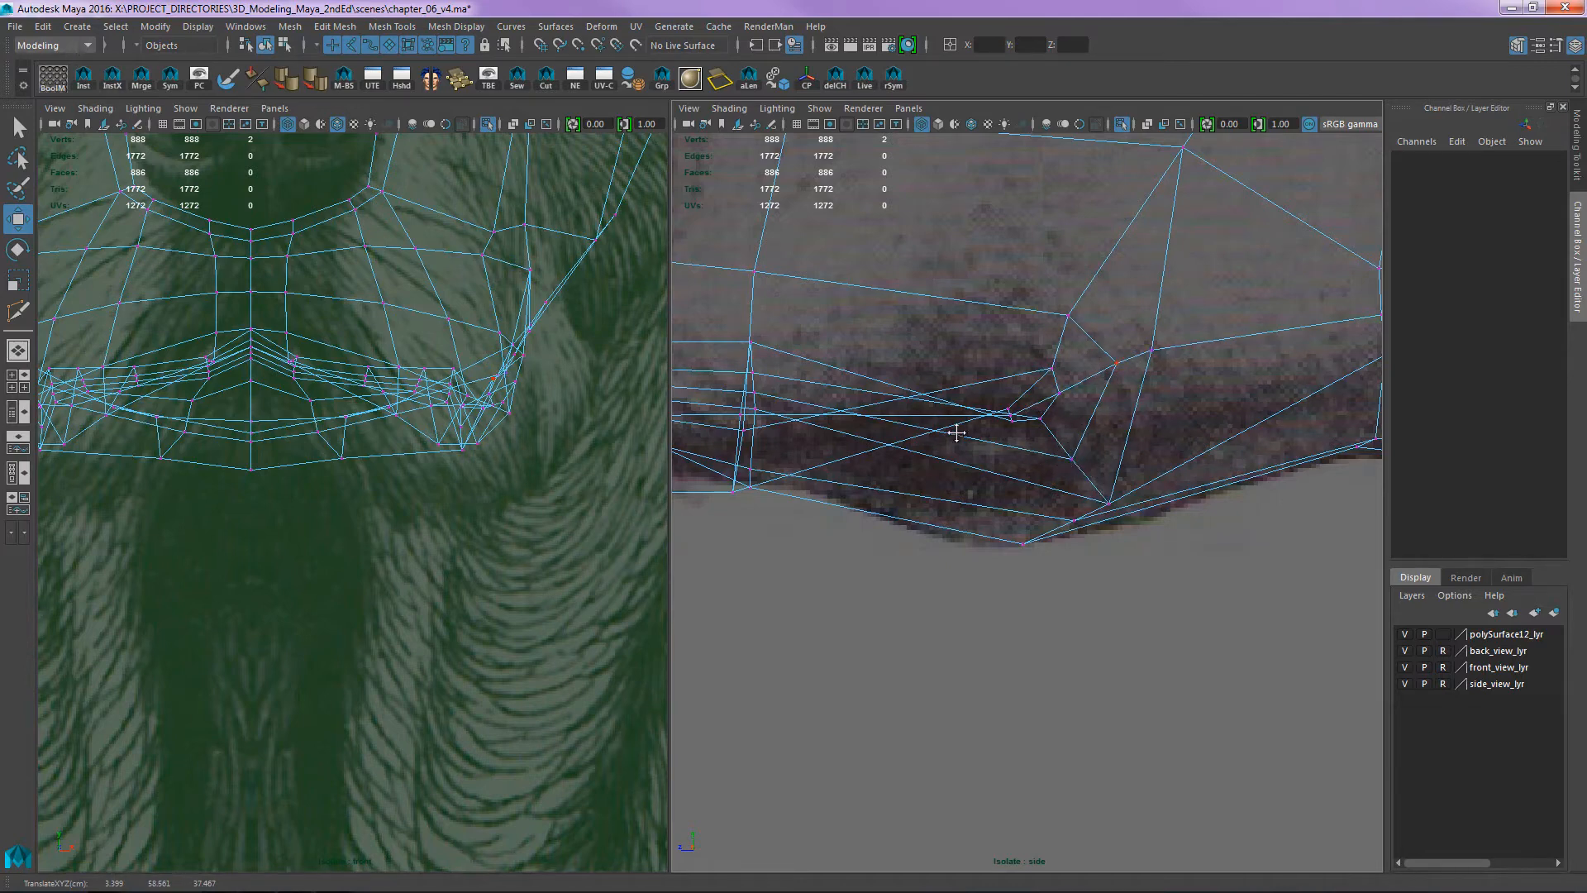
- Move the vertices at the nose base and muzzle front forward onto the reference profile in the side view
alt+middle_drag(827, 408, 1096, 400)
alt+middle_drag(893, 294, 1064, 364)
alt+right_drag(1203, 339, 1154, 323)
alt+middle_drag(1155, 323, 1200, 402)
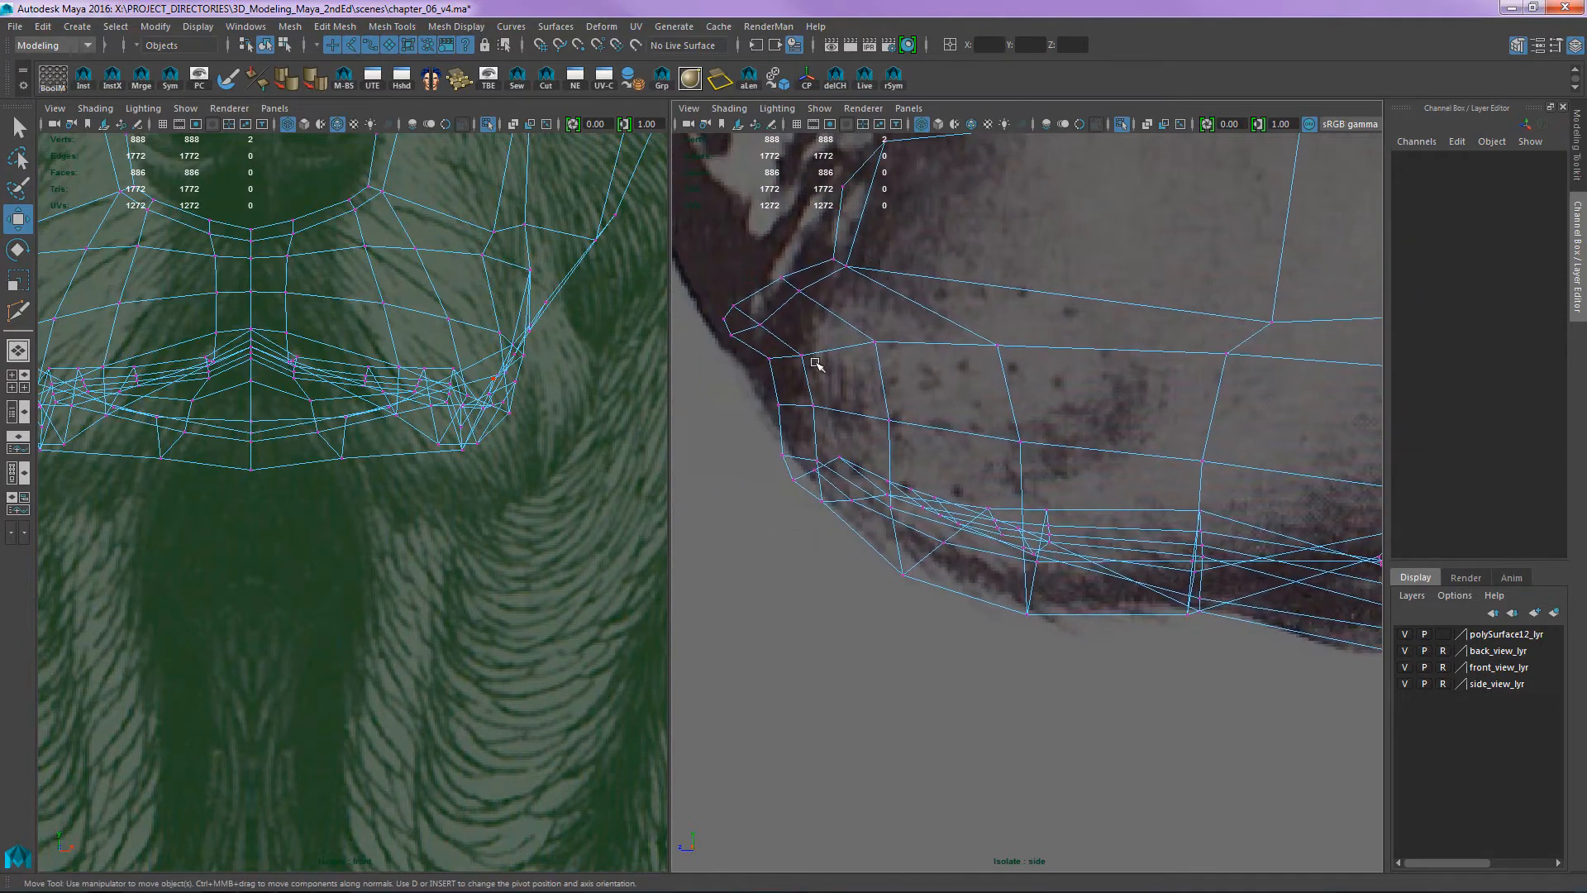
drag(778, 408, 727, 312)
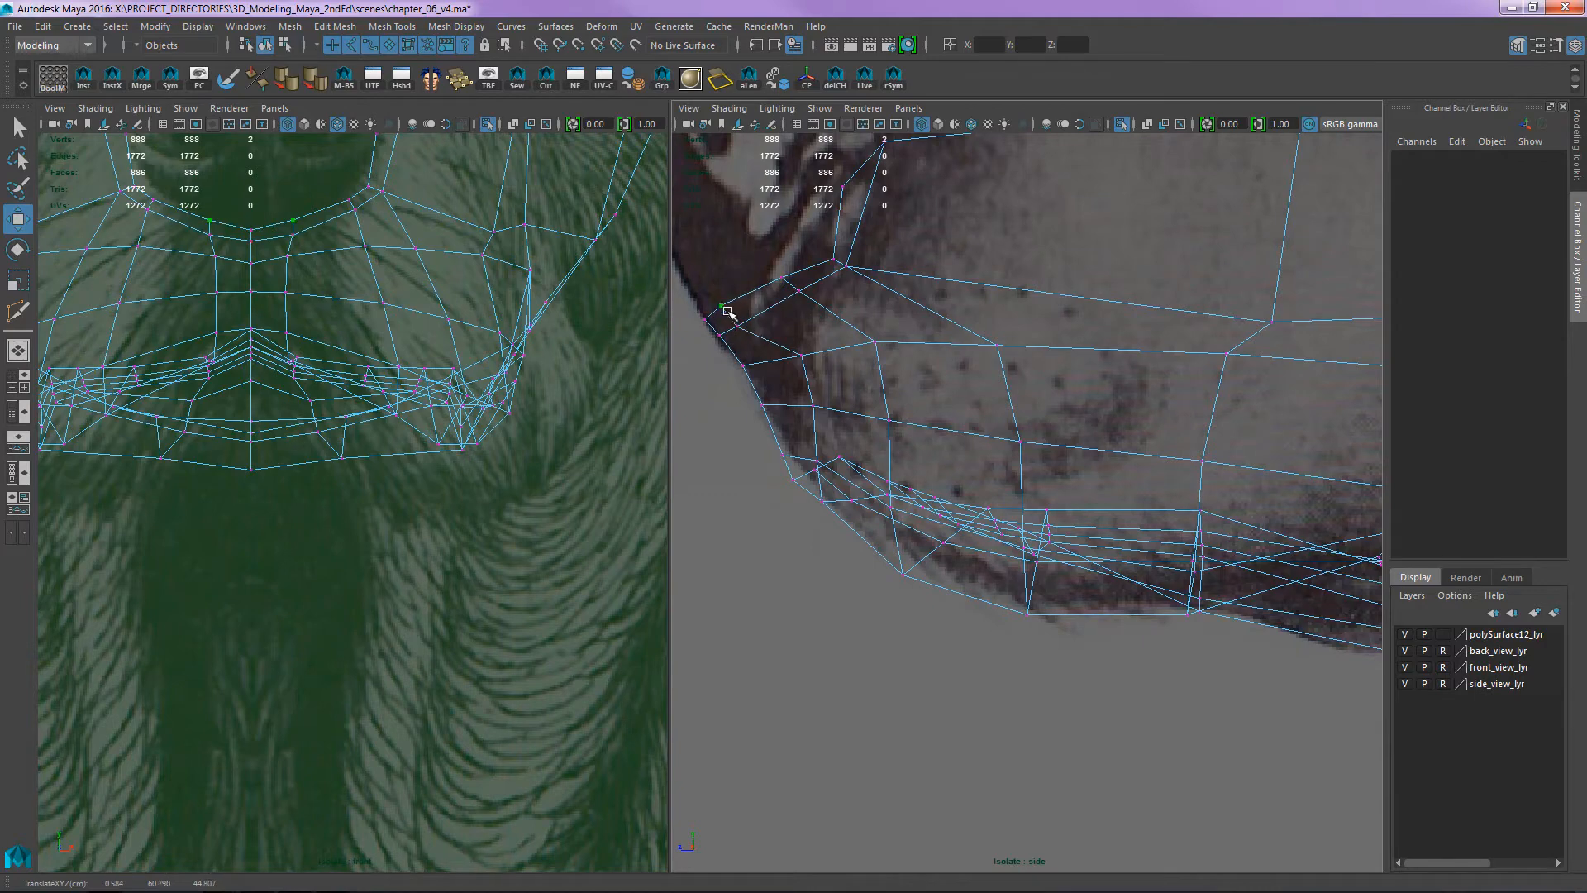
alt+middle_drag(500, 294, 615, 414)
drag(801, 358, 803, 397)
- Lower the vertices of the edge loop above the upper lip toward the lip line in the front view
drag(891, 423, 661, 405)
click(367, 410)
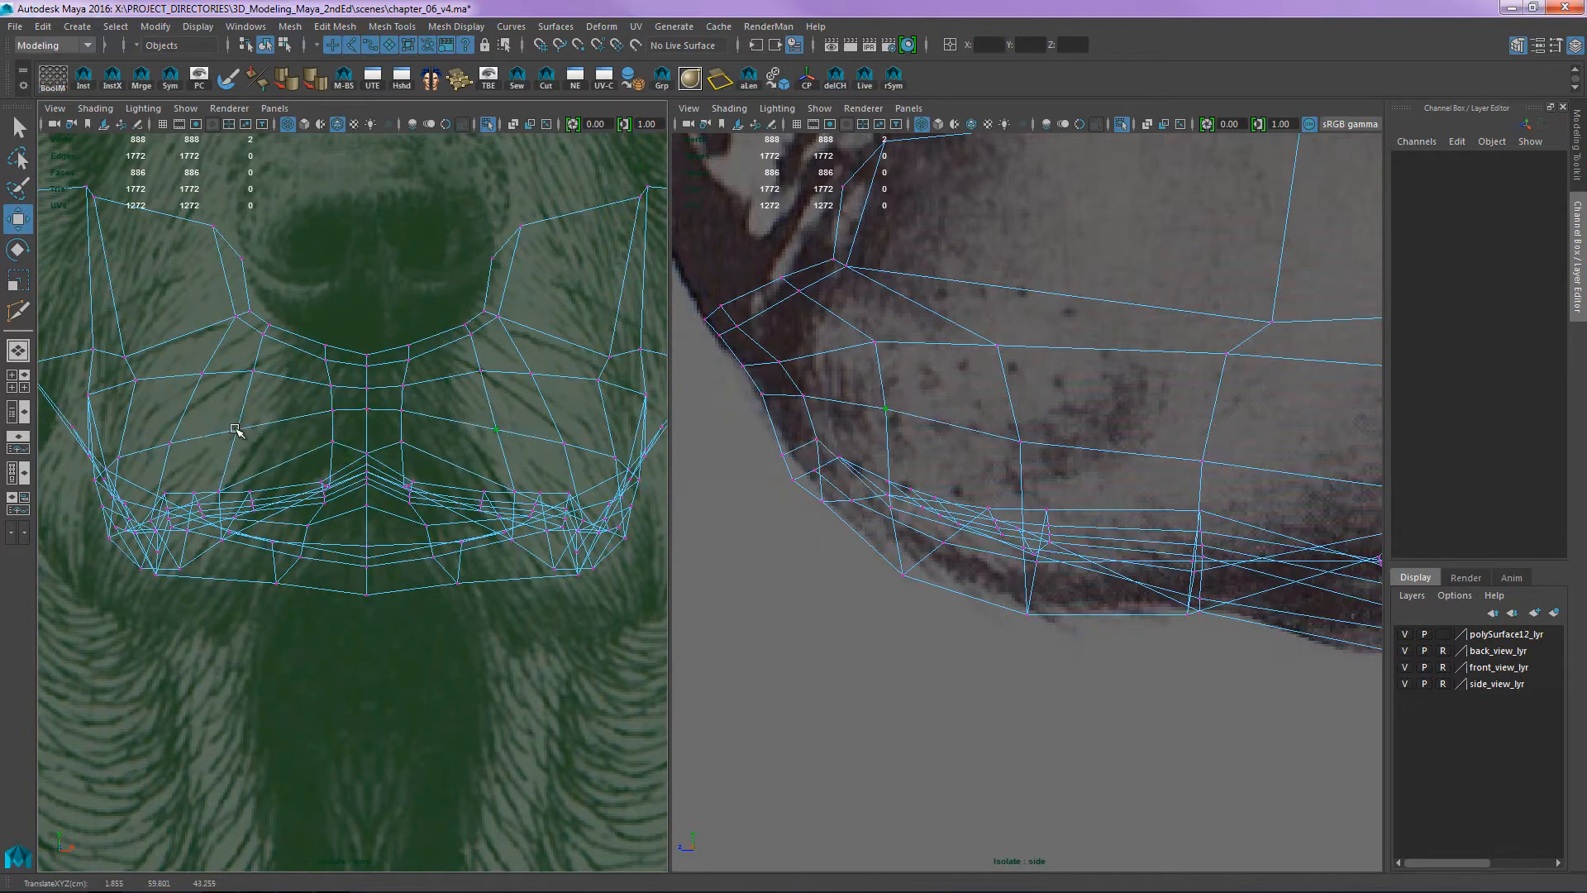
click(165, 455)
drag(367, 410, 333, 422)
drag(237, 428, 164, 472)
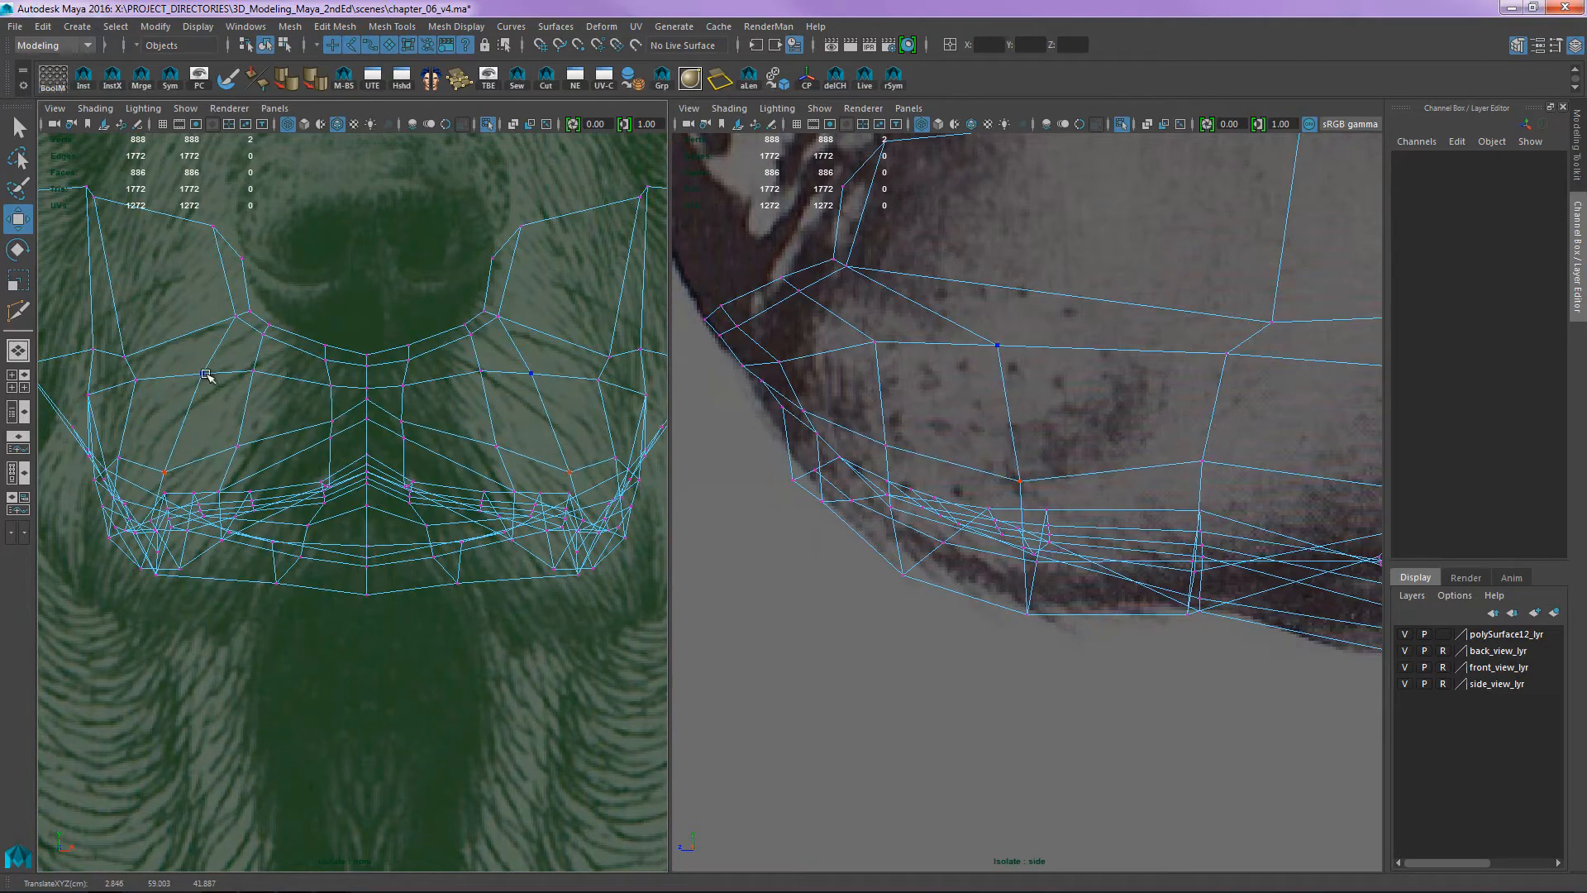
- Adjust the muzzle vertices below and beside the nostrils in the front view, shifting the nostril-side vertex slightly back in the side view
drag(202, 373, 252, 387)
drag(481, 388, 517, 383)
drag(500, 315, 502, 319)
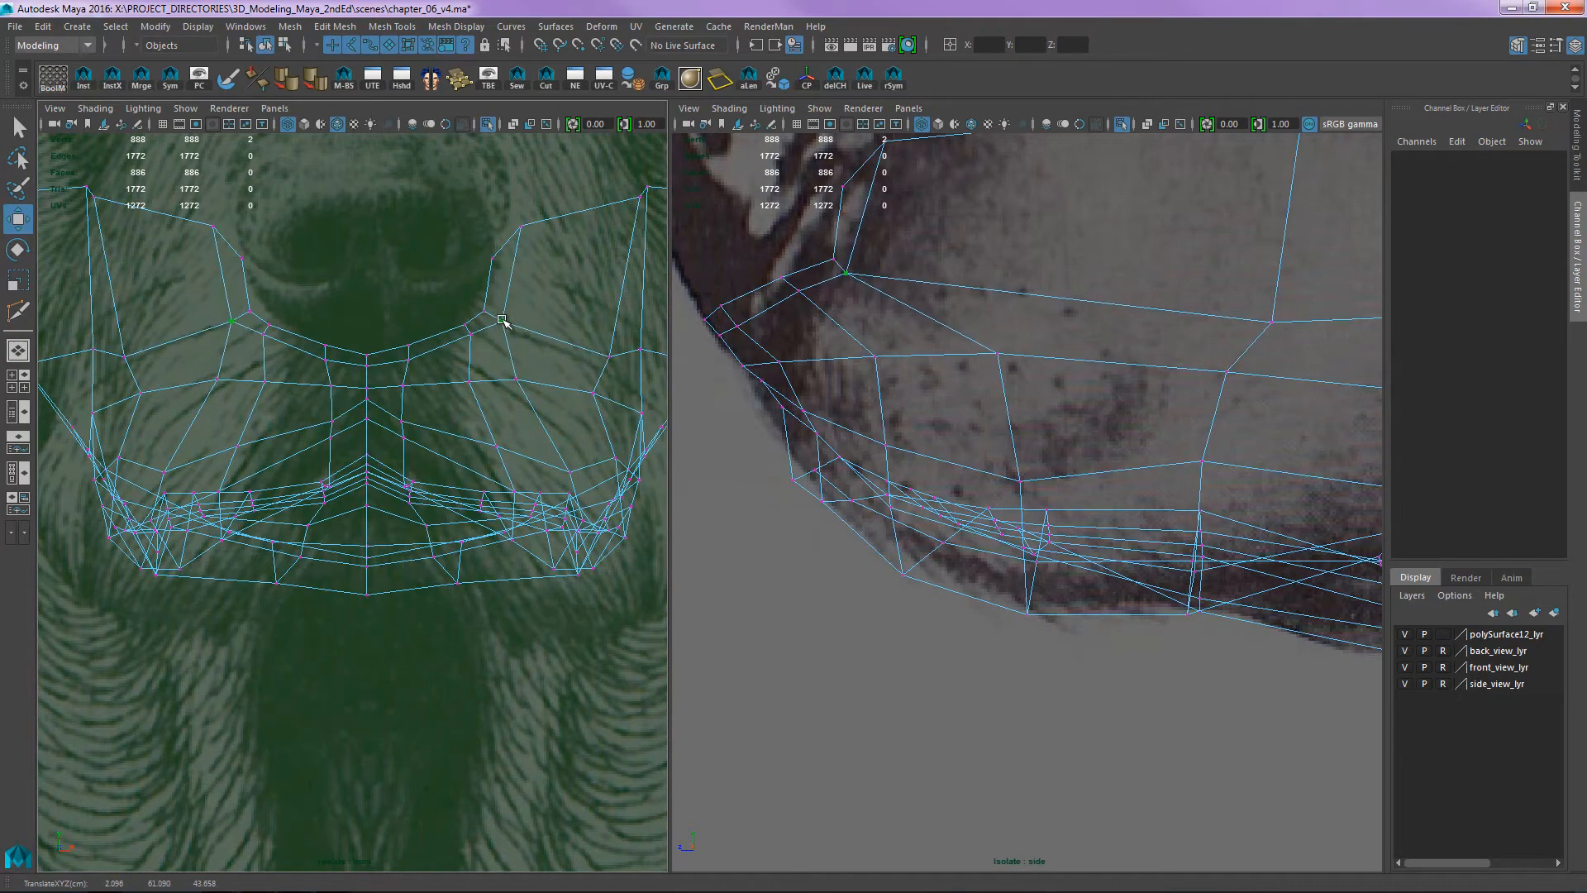
mouse_move(848, 274)
mouse_down()
mouse_move(864, 282)
mouse_move(852, 274)
mouse_up()
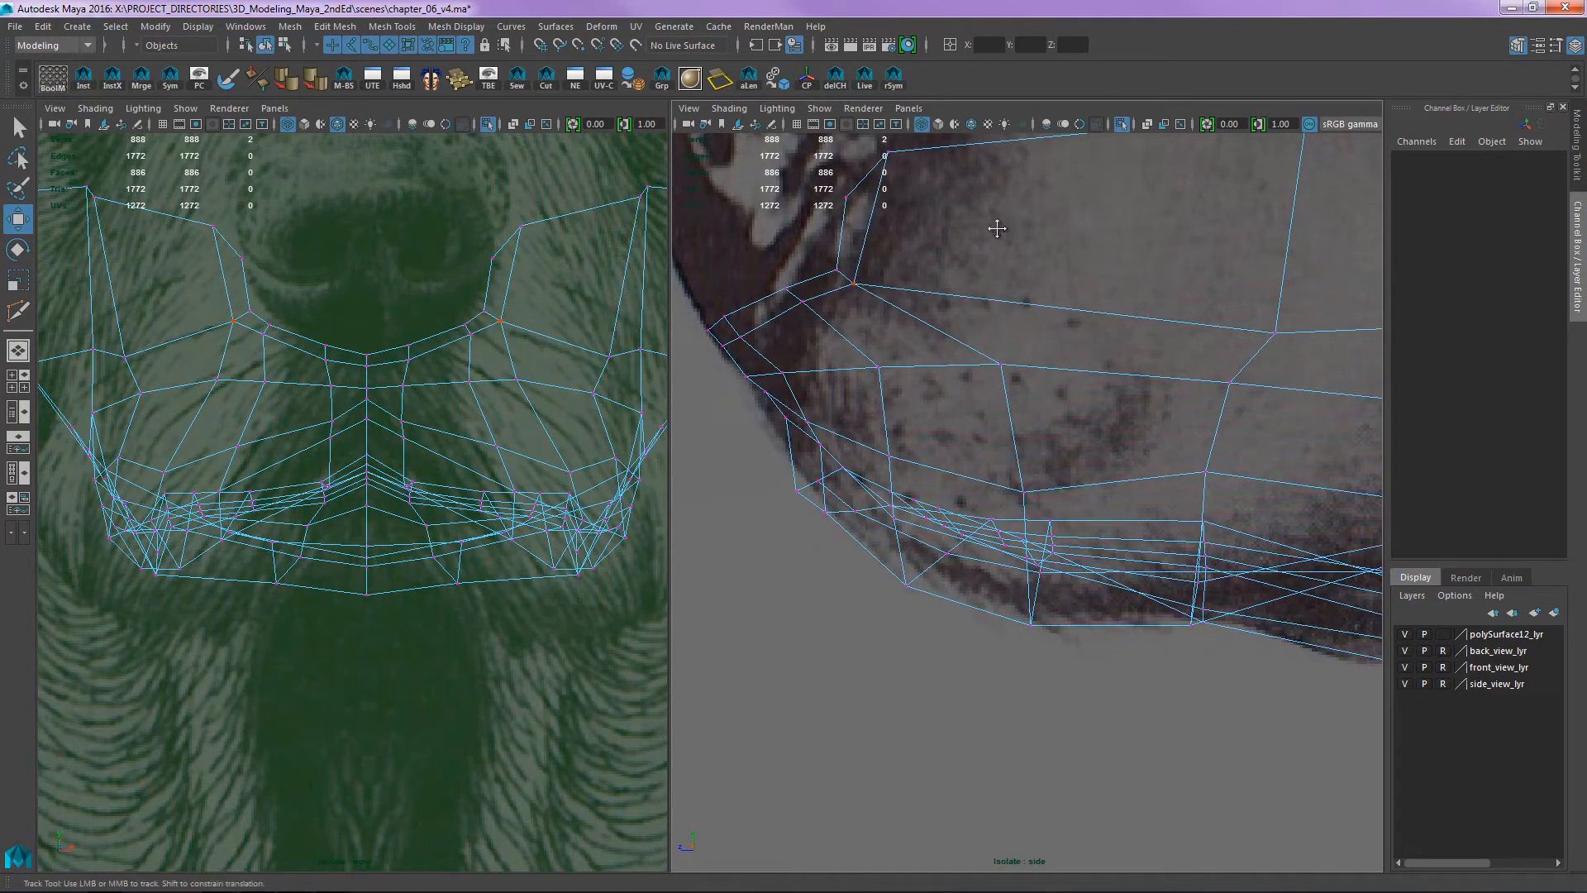
- Insert a vertical Multi-Cut edge loop through the front part of the muzzle in the side view
alt+middle_drag(995, 231, 917, 339)
scroll(992, 429, down, 3)
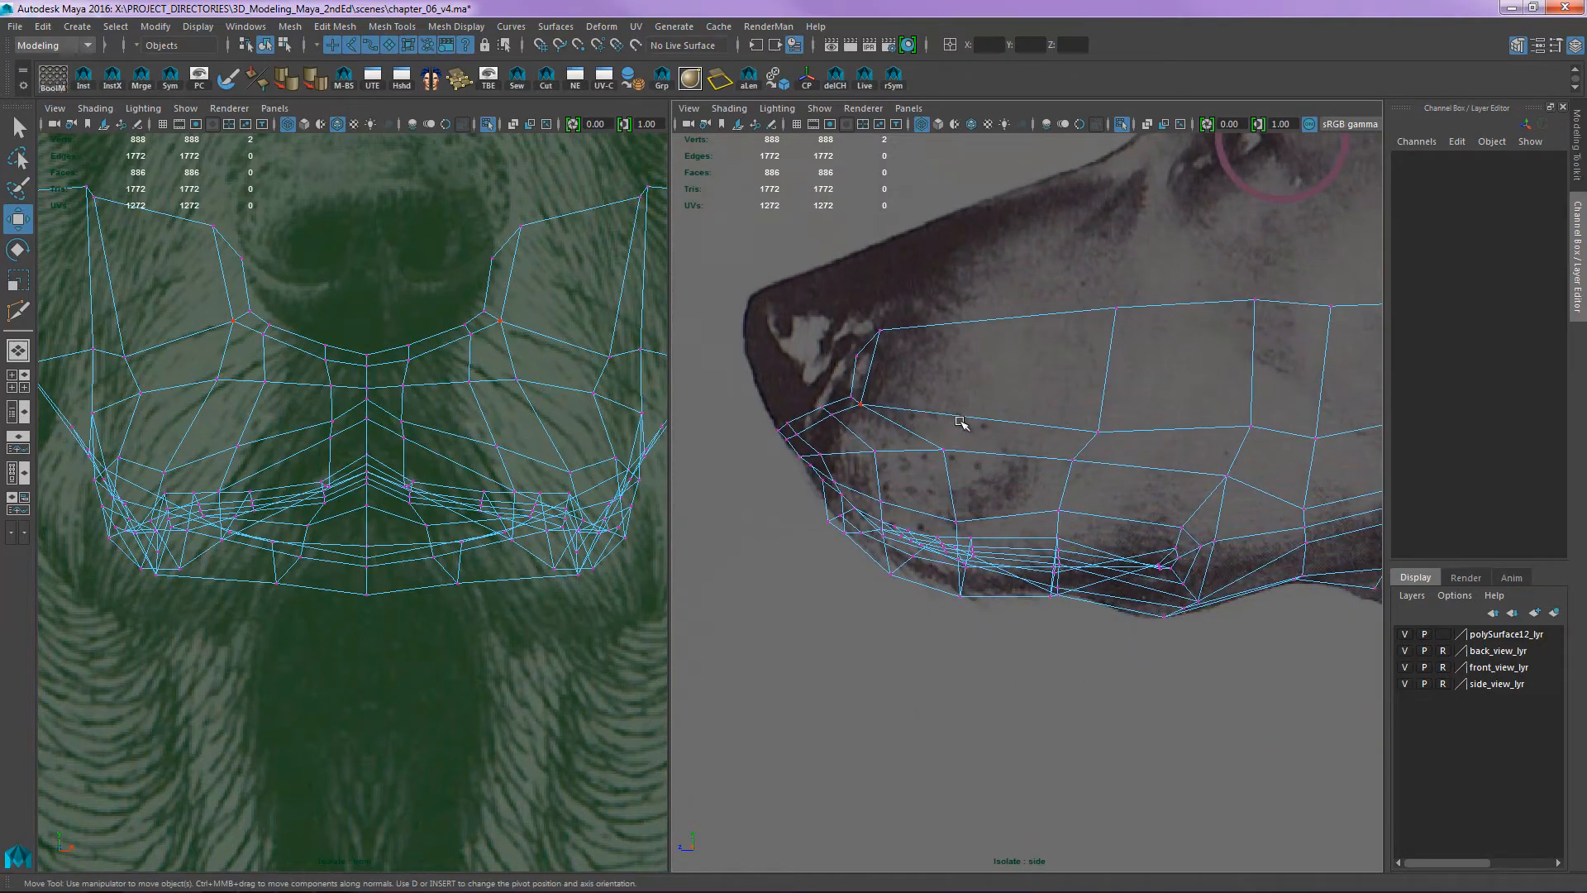
right_drag(986, 417, 980, 507)
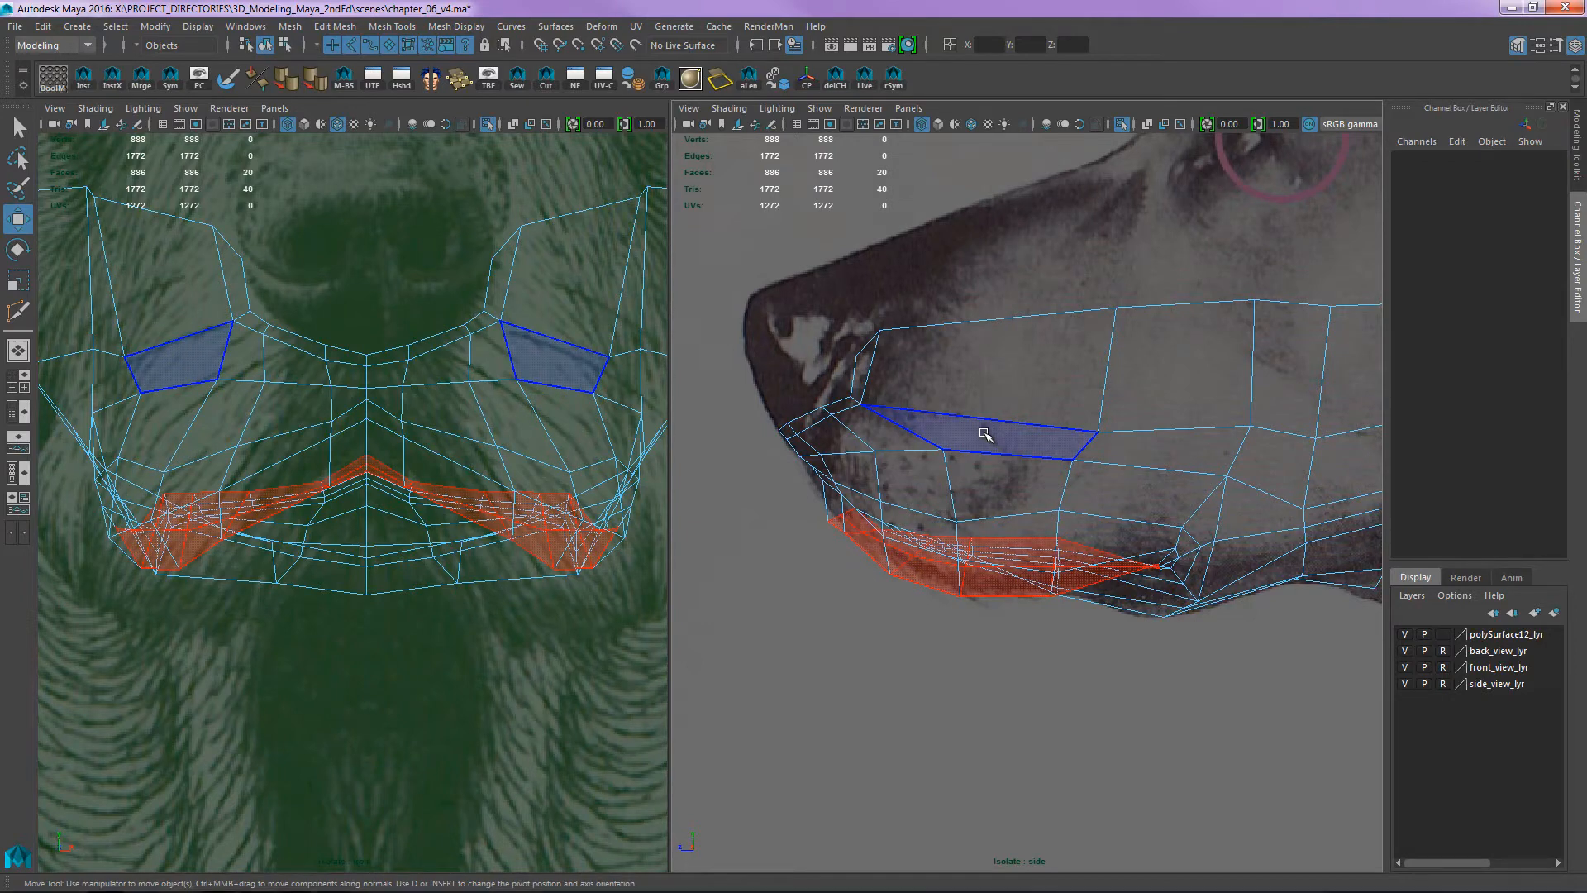
key(y)
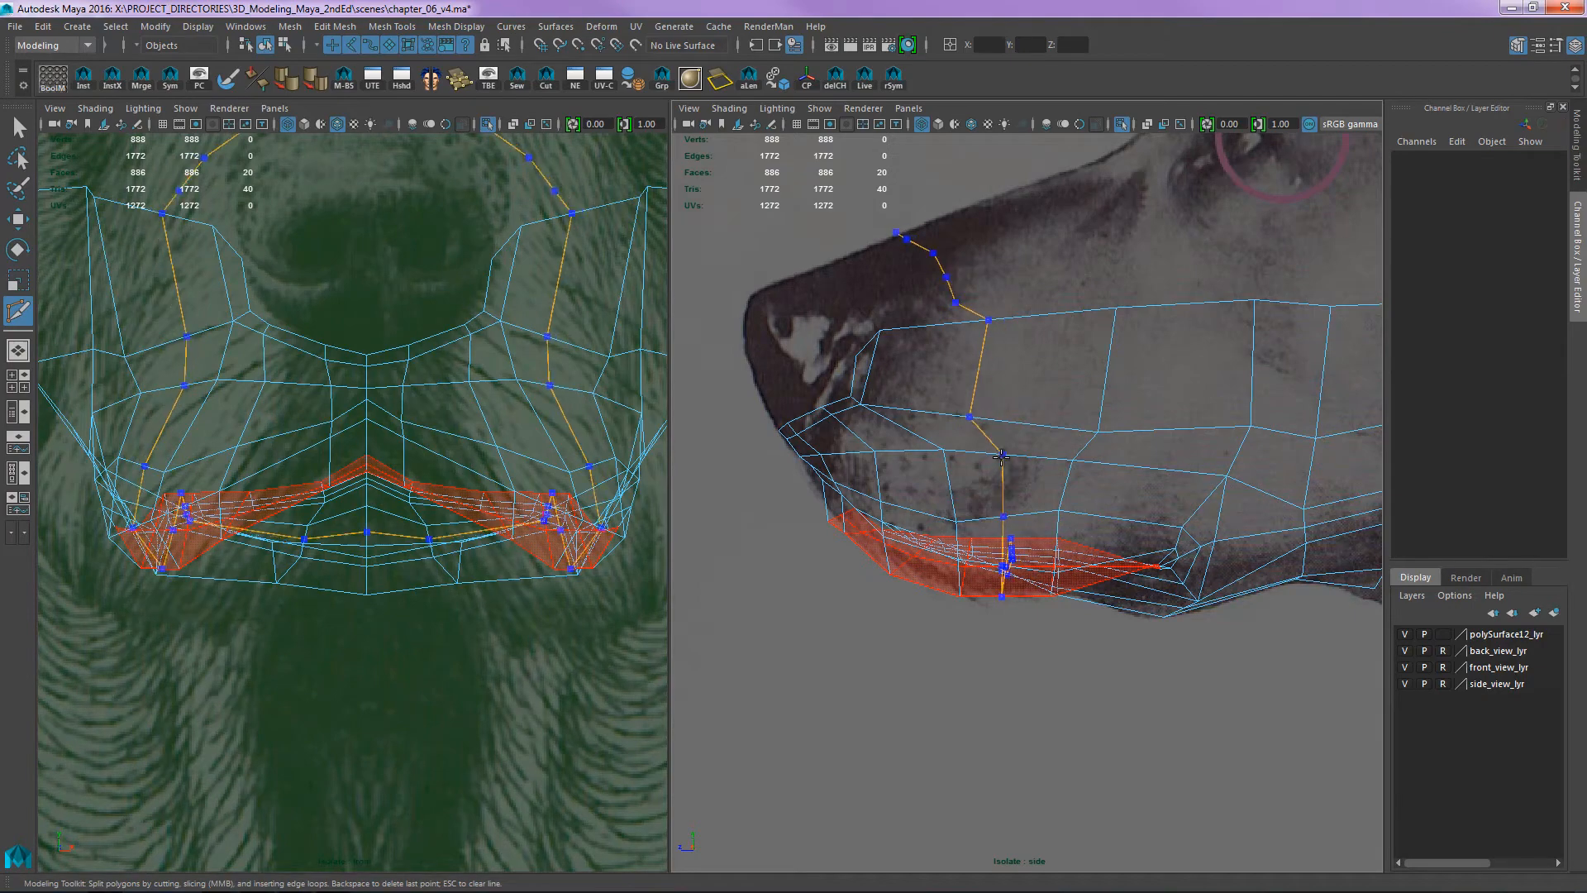
ctrl+click(1006, 451)
alt+right_drag(1058, 325, 1058, 348)
alt+middle_drag(1058, 348, 1001, 365)
alt+right_drag(1001, 366, 1002, 327)
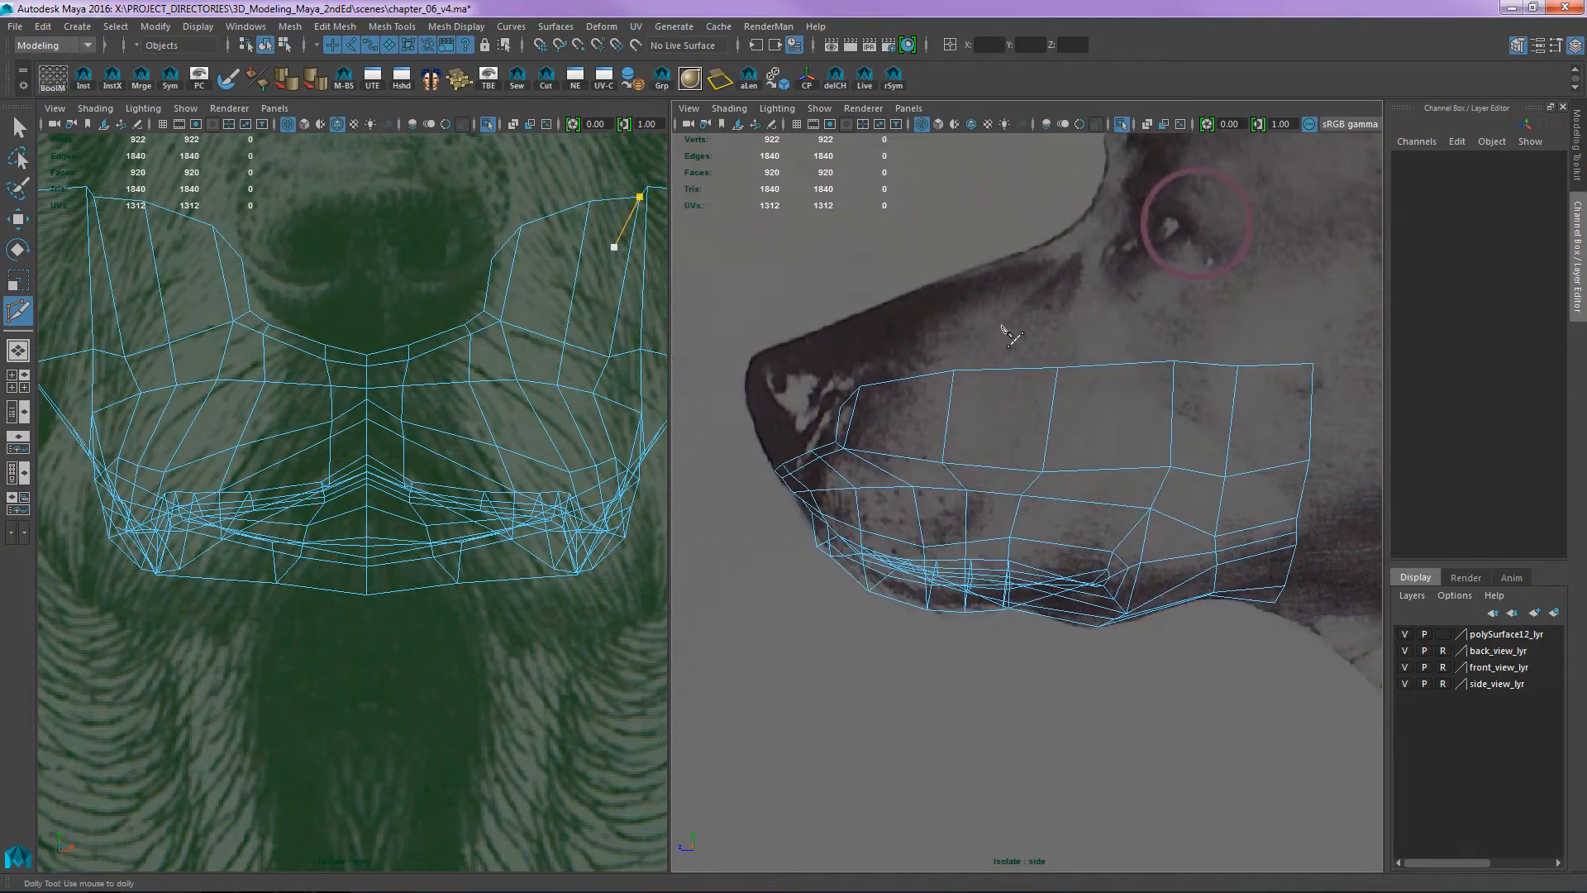
- Insert another vertical Multi-Cut edge loop through the middle of the muzzle, ahead of the mouth corner
alt+middle_drag(1003, 327, 982, 345)
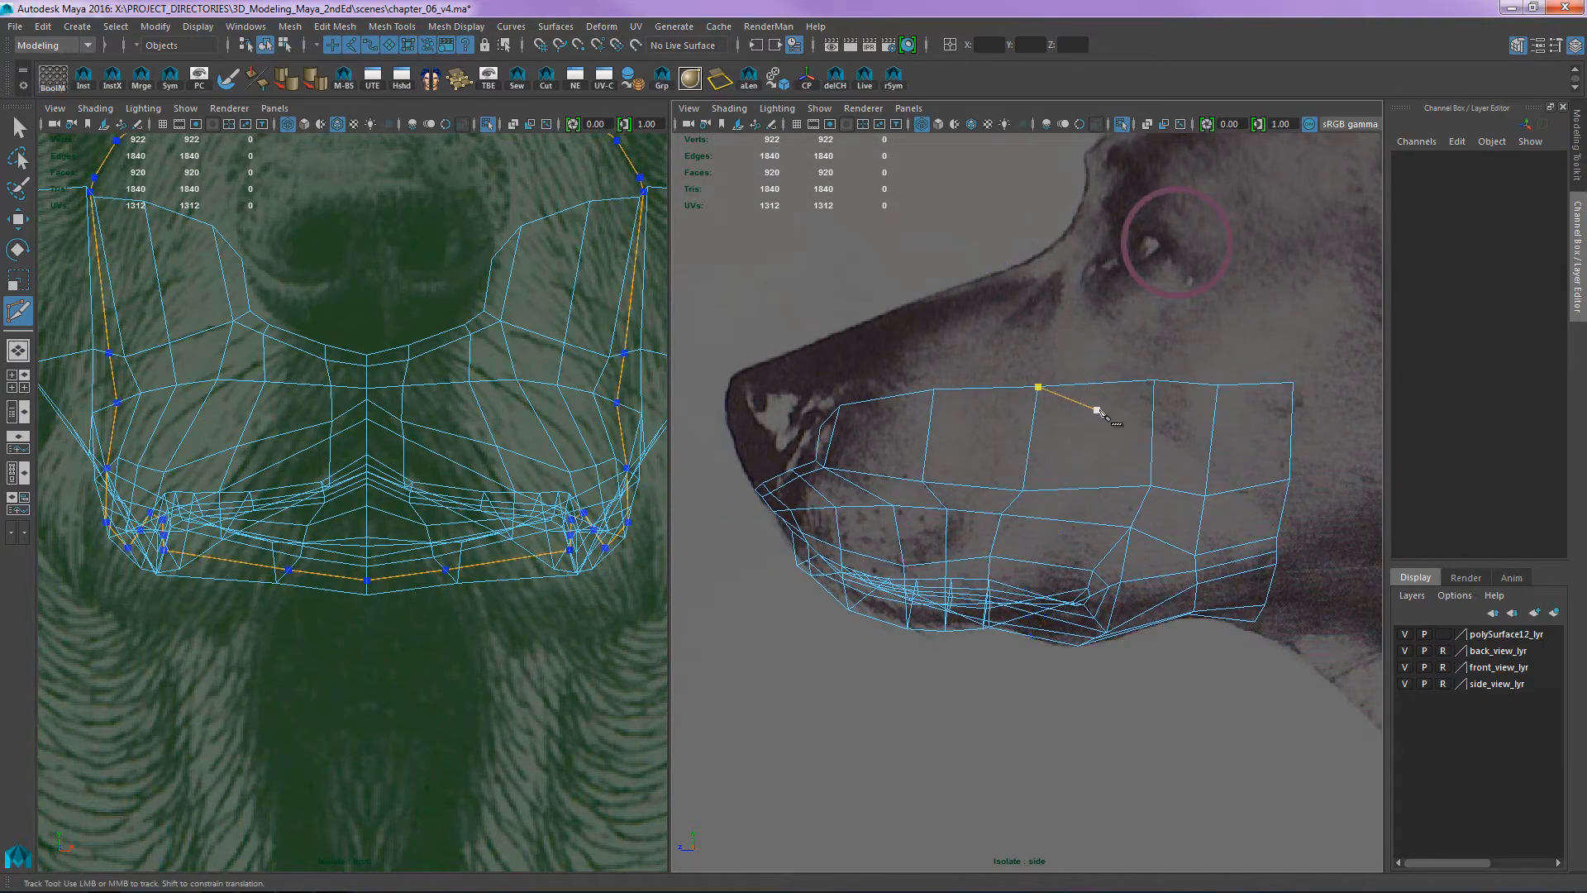
ctrl+click(1093, 413)
alt+right_drag(942, 413, 1038, 429)
alt+middle_drag(1038, 428, 1145, 343)
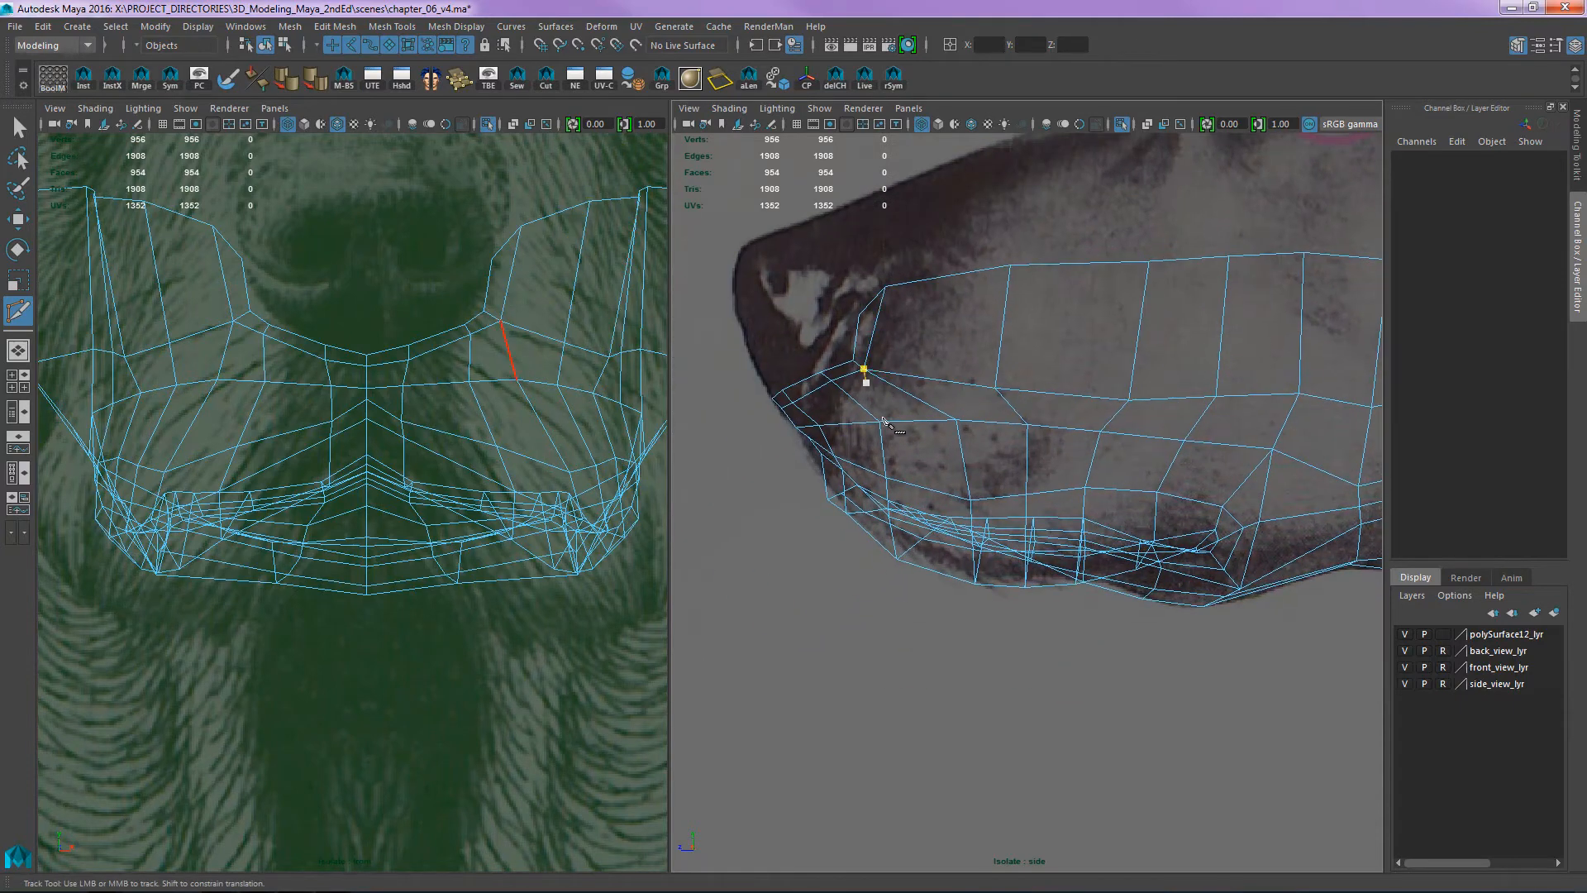
alt+right_drag(955, 328, 1025, 340)
alt+middle_drag(1025, 340, 1085, 397)
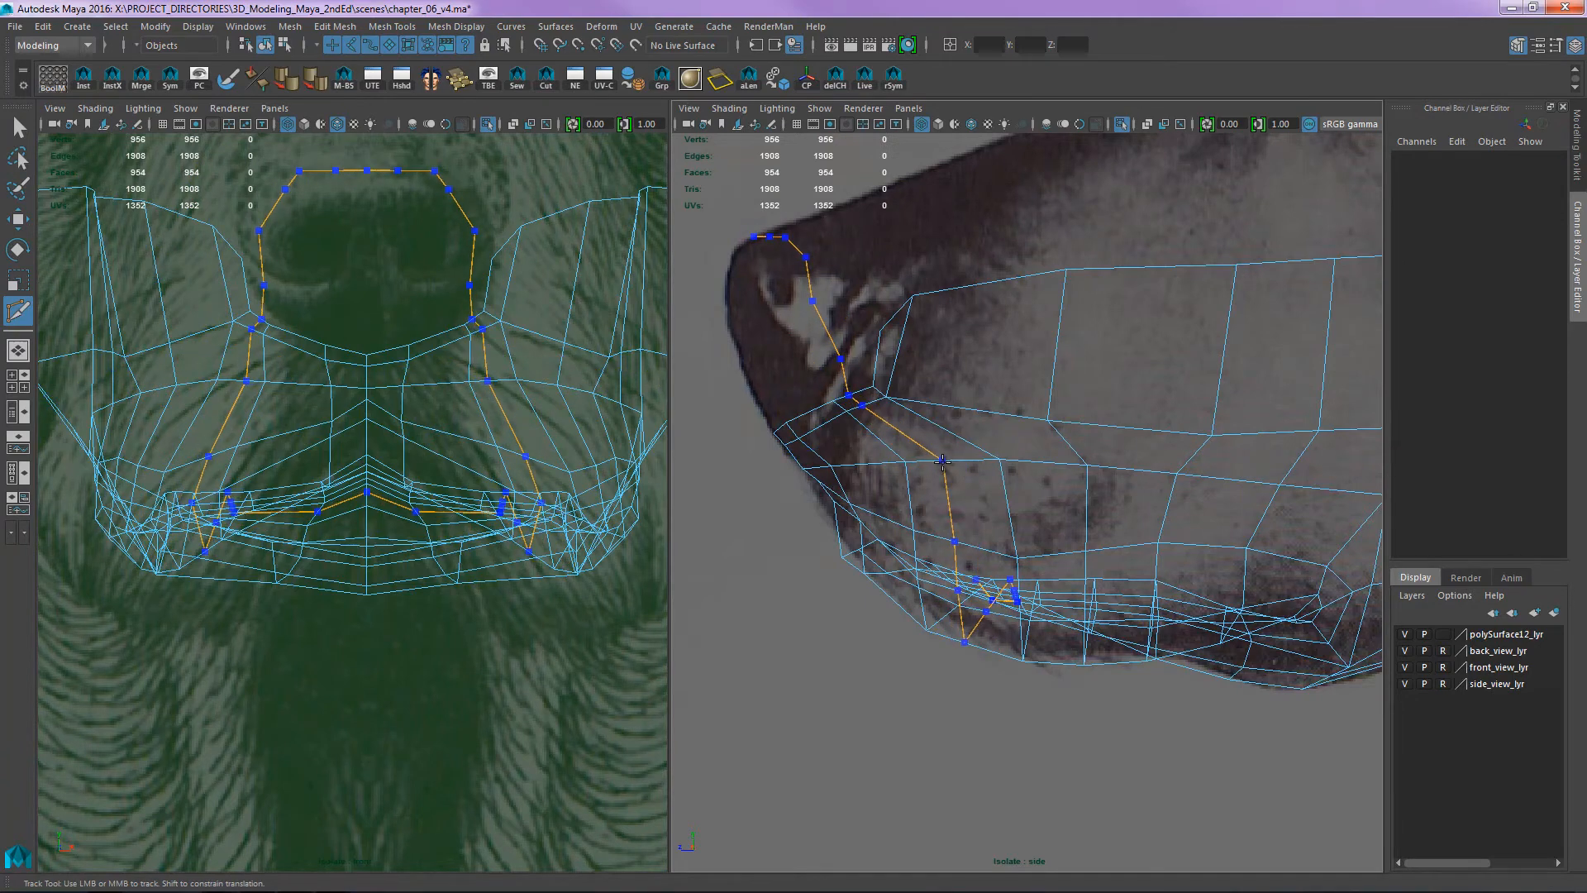
- Return to object mode, end the isolation in the side view, and display the full head shaded
key(q)
click(1006, 433)
alt+middle_drag(1031, 373, 1006, 402)
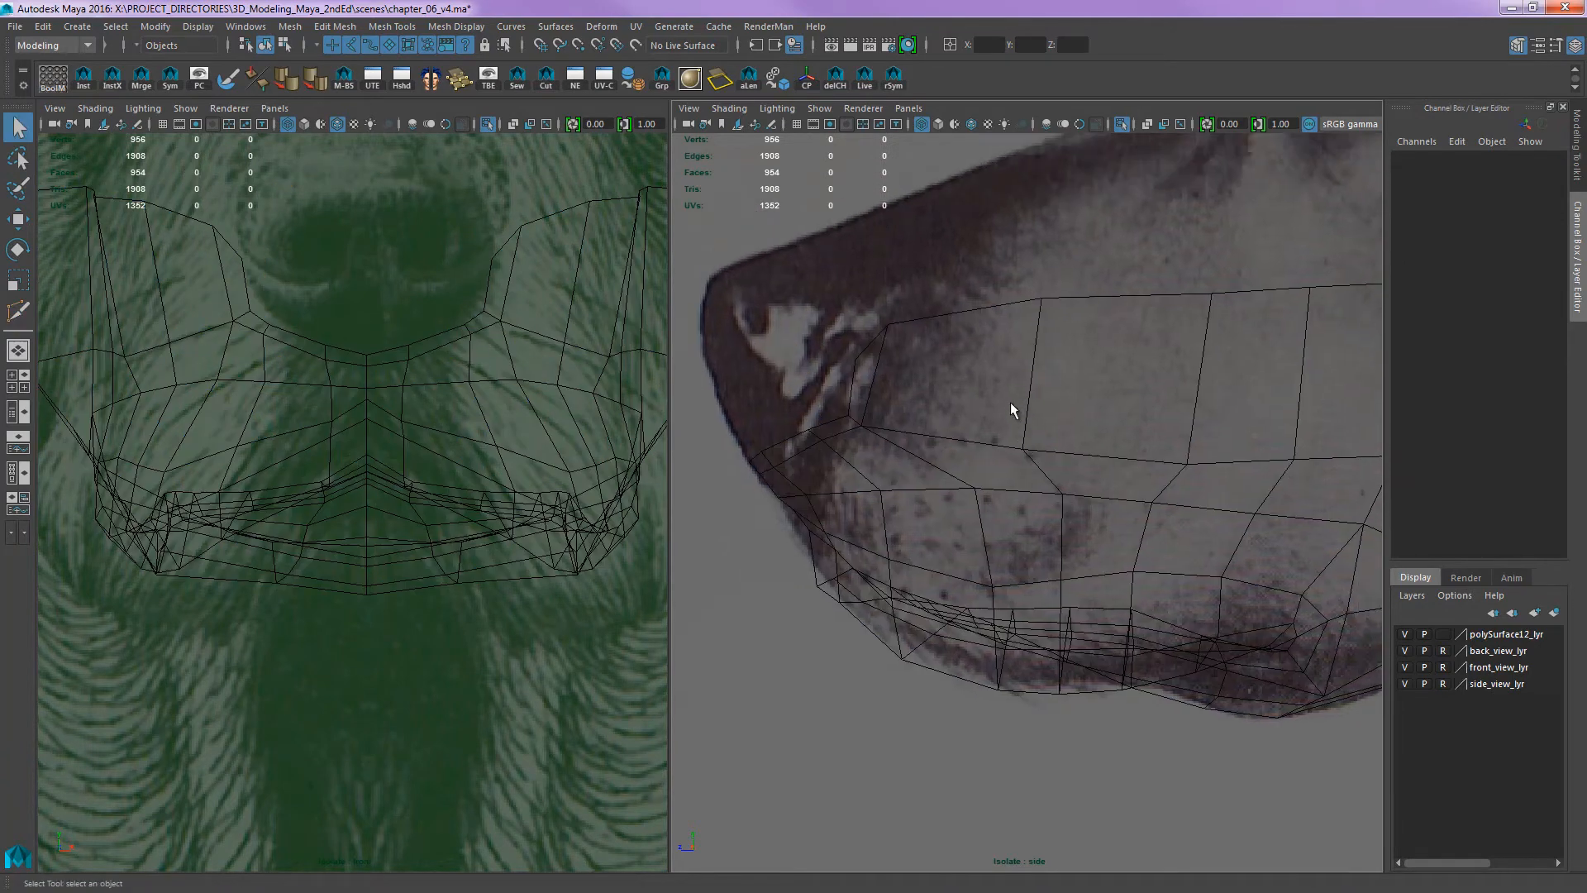
key(ctrl+1)
scroll(1059, 384, down, 3)
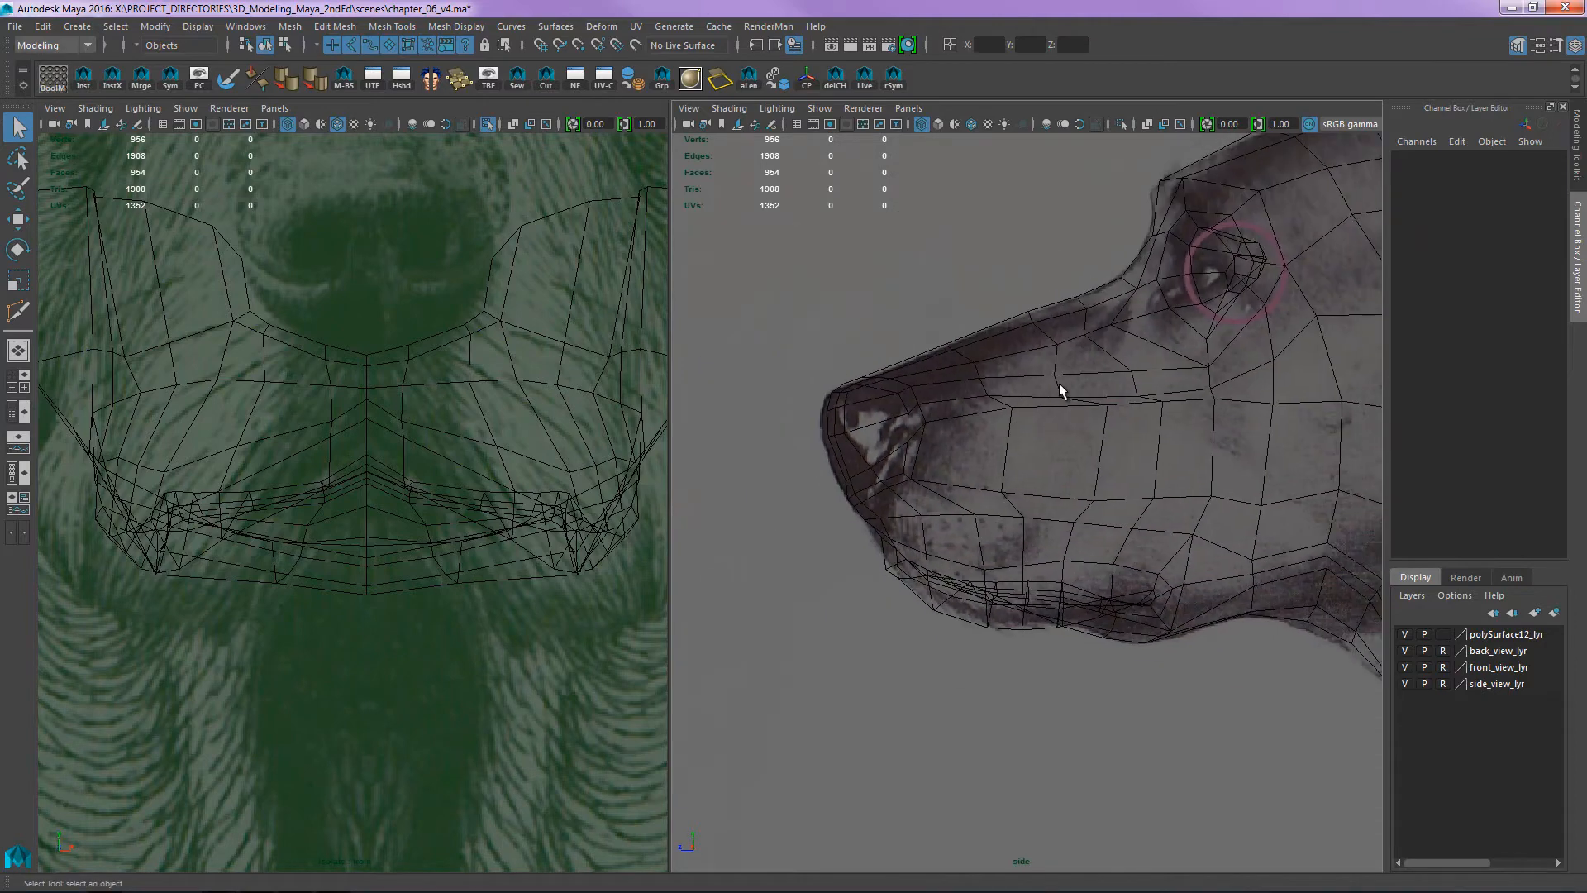
key(5)
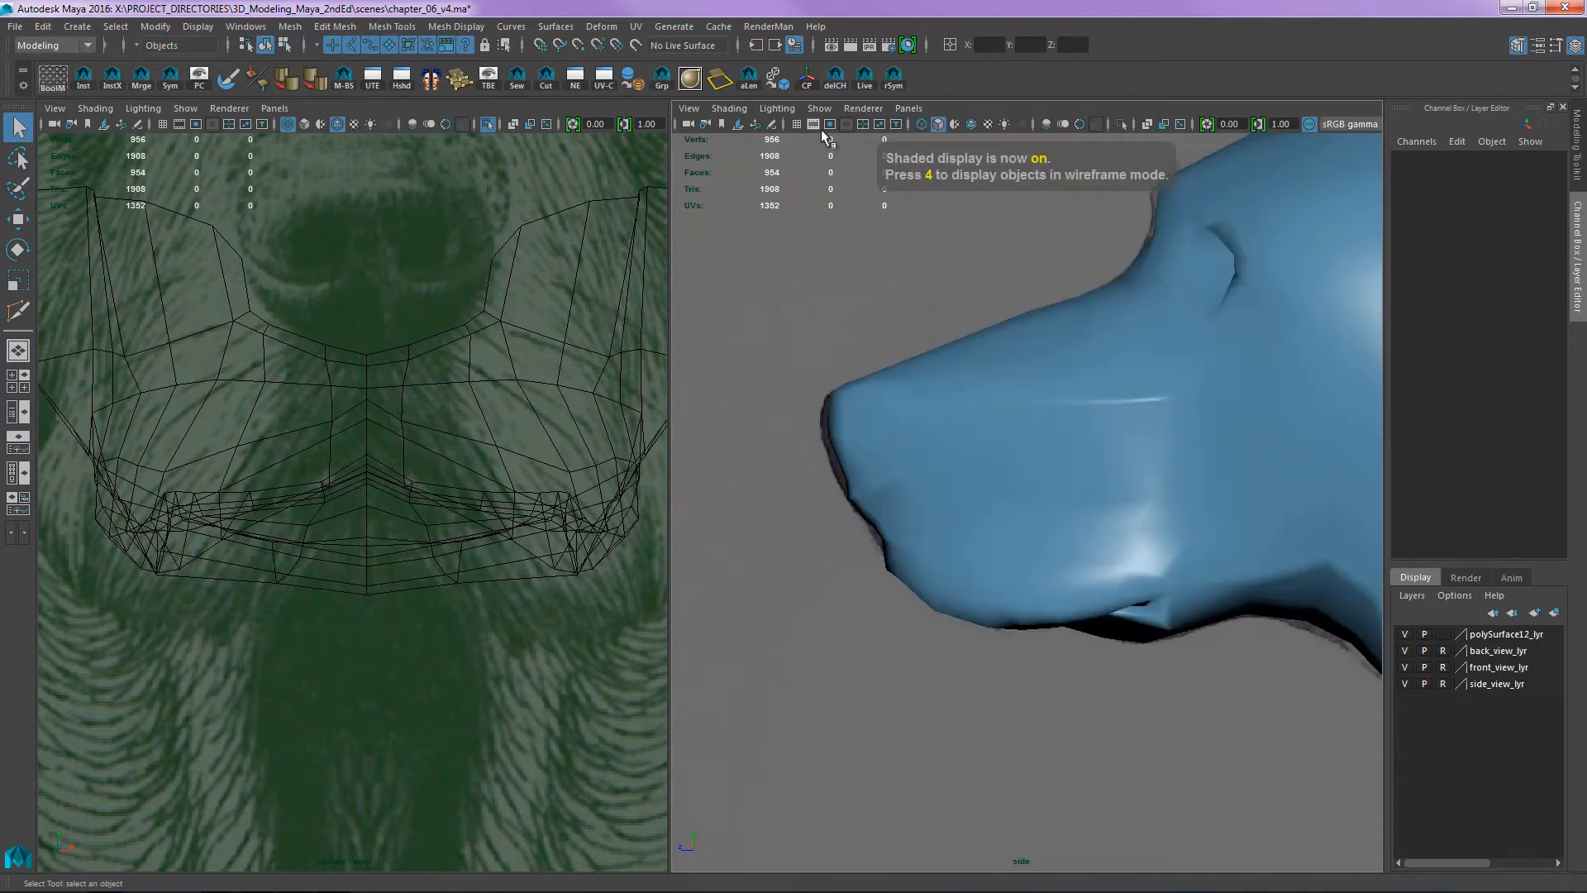
scroll(1003, 290, down, 5)
alt+middle_drag(913, 289, 791, 207)
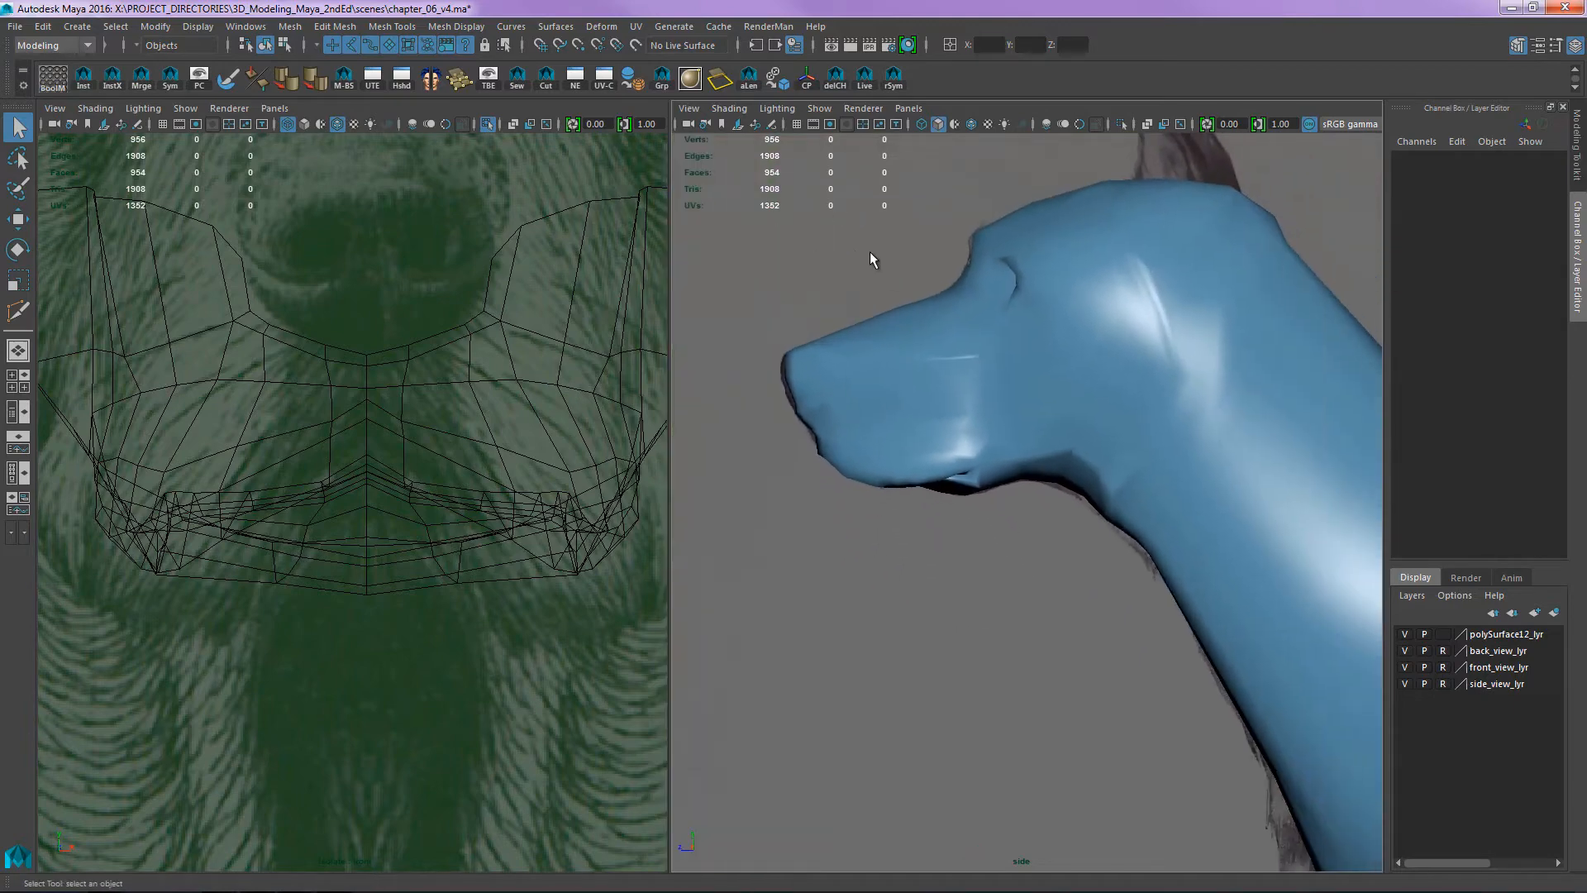
alt+middle_drag(840, 256, 884, 273)
- Select the head mesh and open its attributes in the Attribute Editor
click(926, 376)
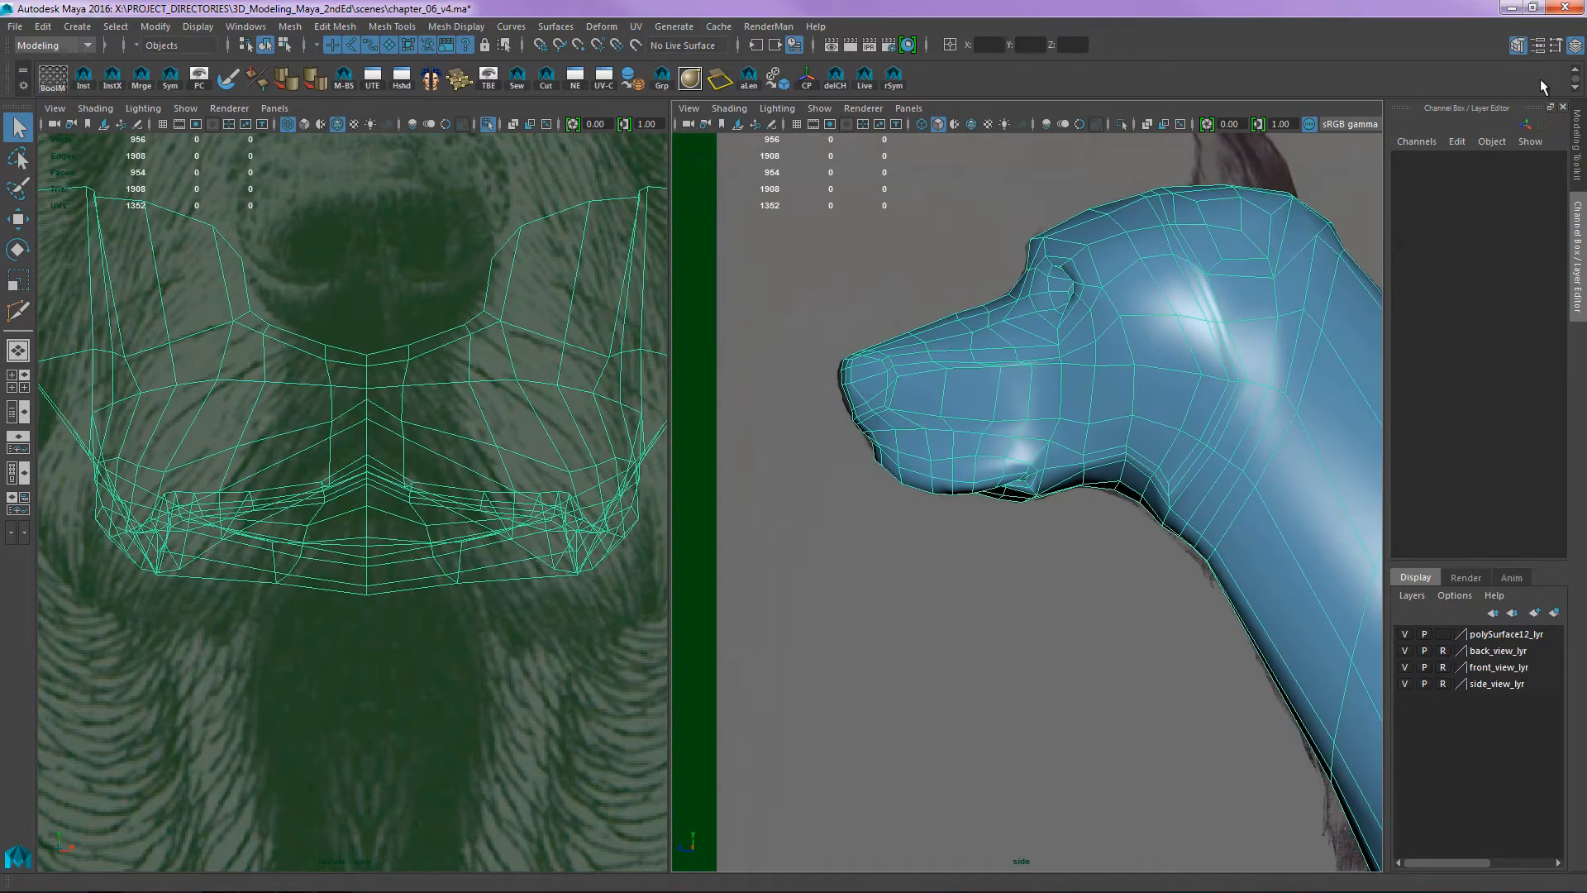
click(1517, 48)
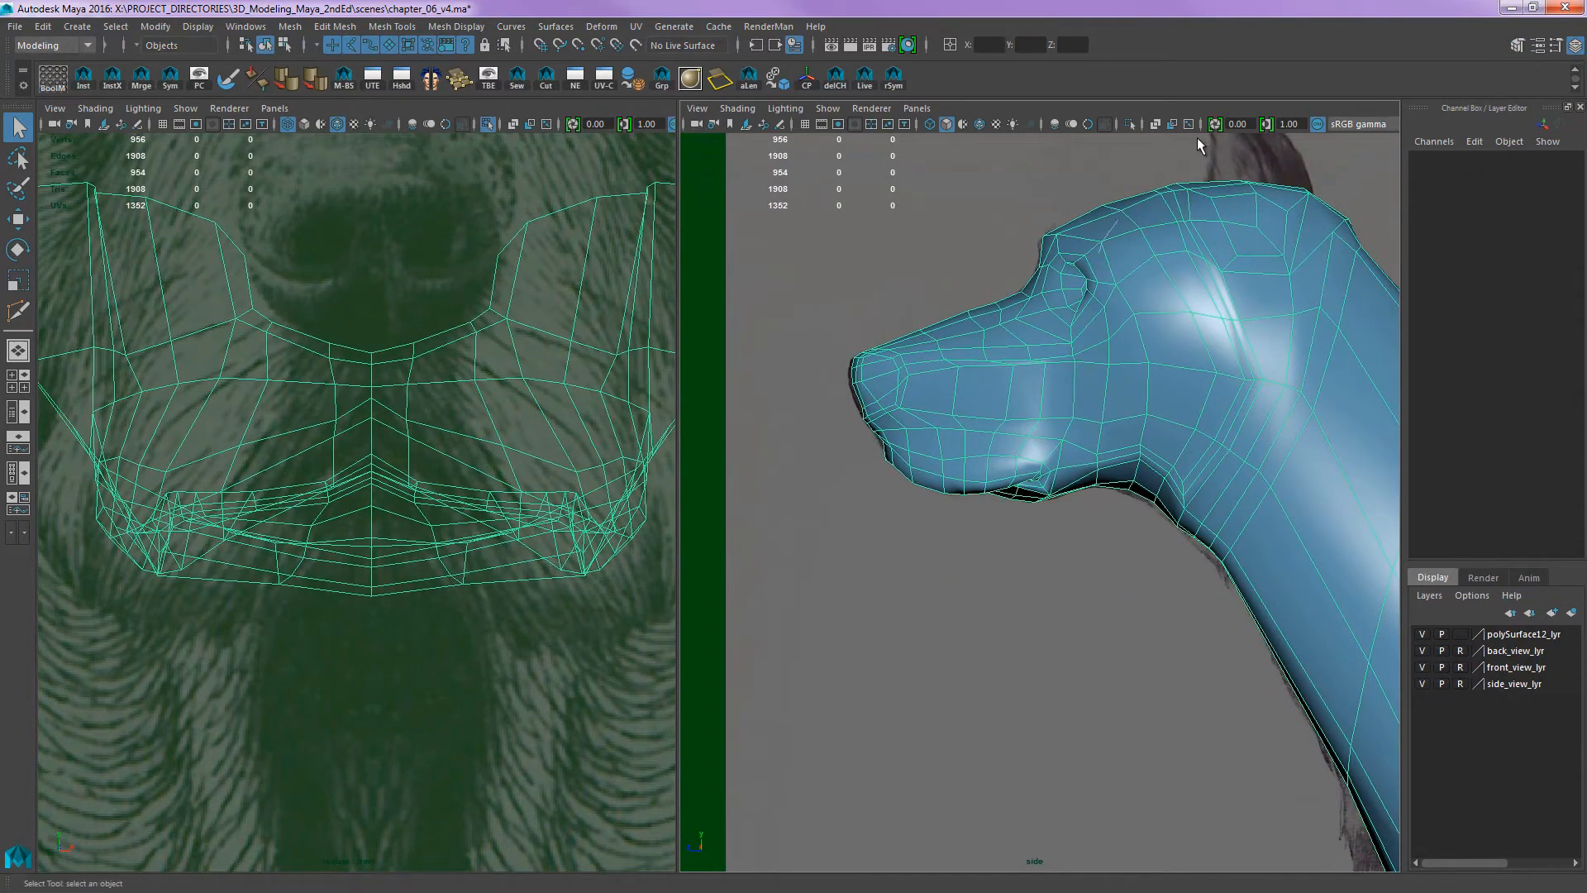
click(1077, 195)
click(1162, 237)
alt+middle_drag(1162, 237, 1084, 254)
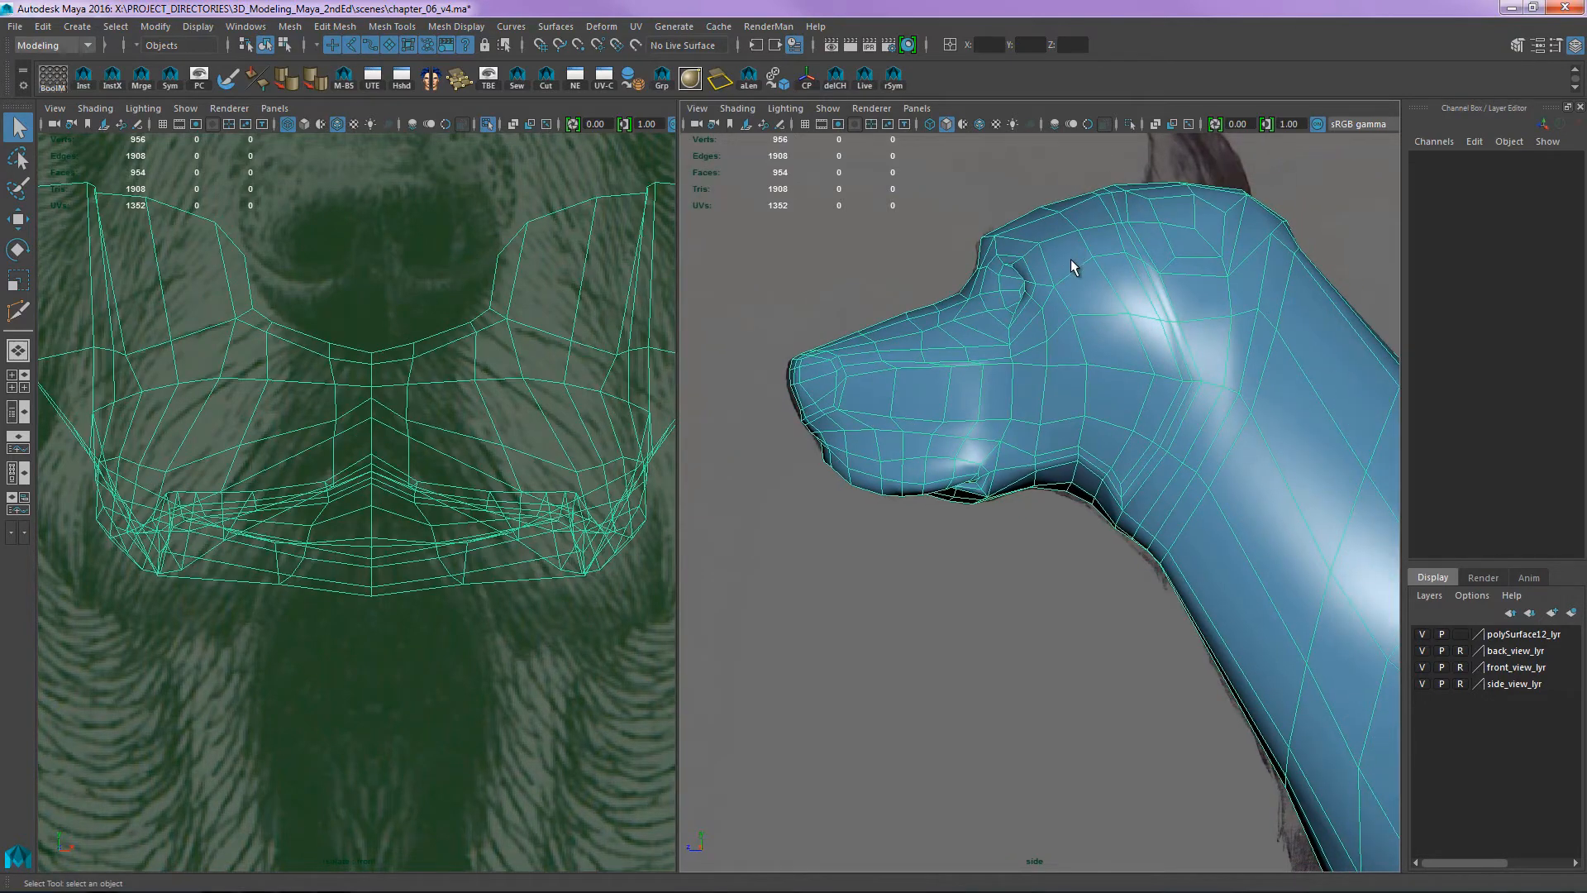
key(ctrl+a)
- Put the head mesh in vertex mode around the nose in the shaded side view
alt+middle_drag(685, 372, 893, 387)
scroll(1009, 365, up, 5)
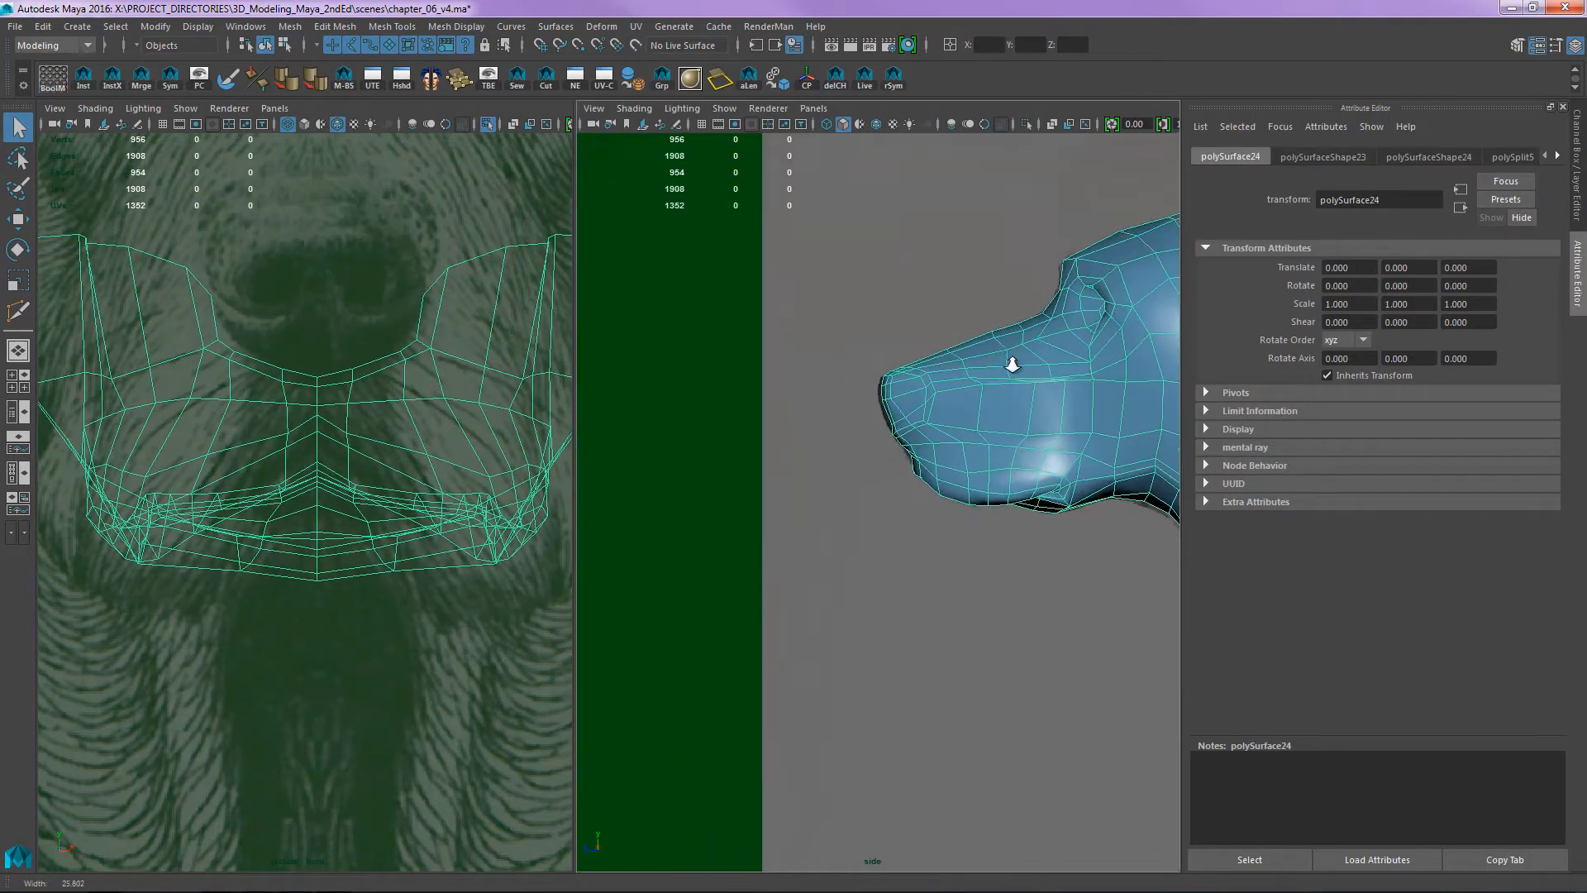
alt+middle_drag(972, 306, 821, 473)
scroll(889, 364, up, 2)
right_drag(728, 352, 688, 379)
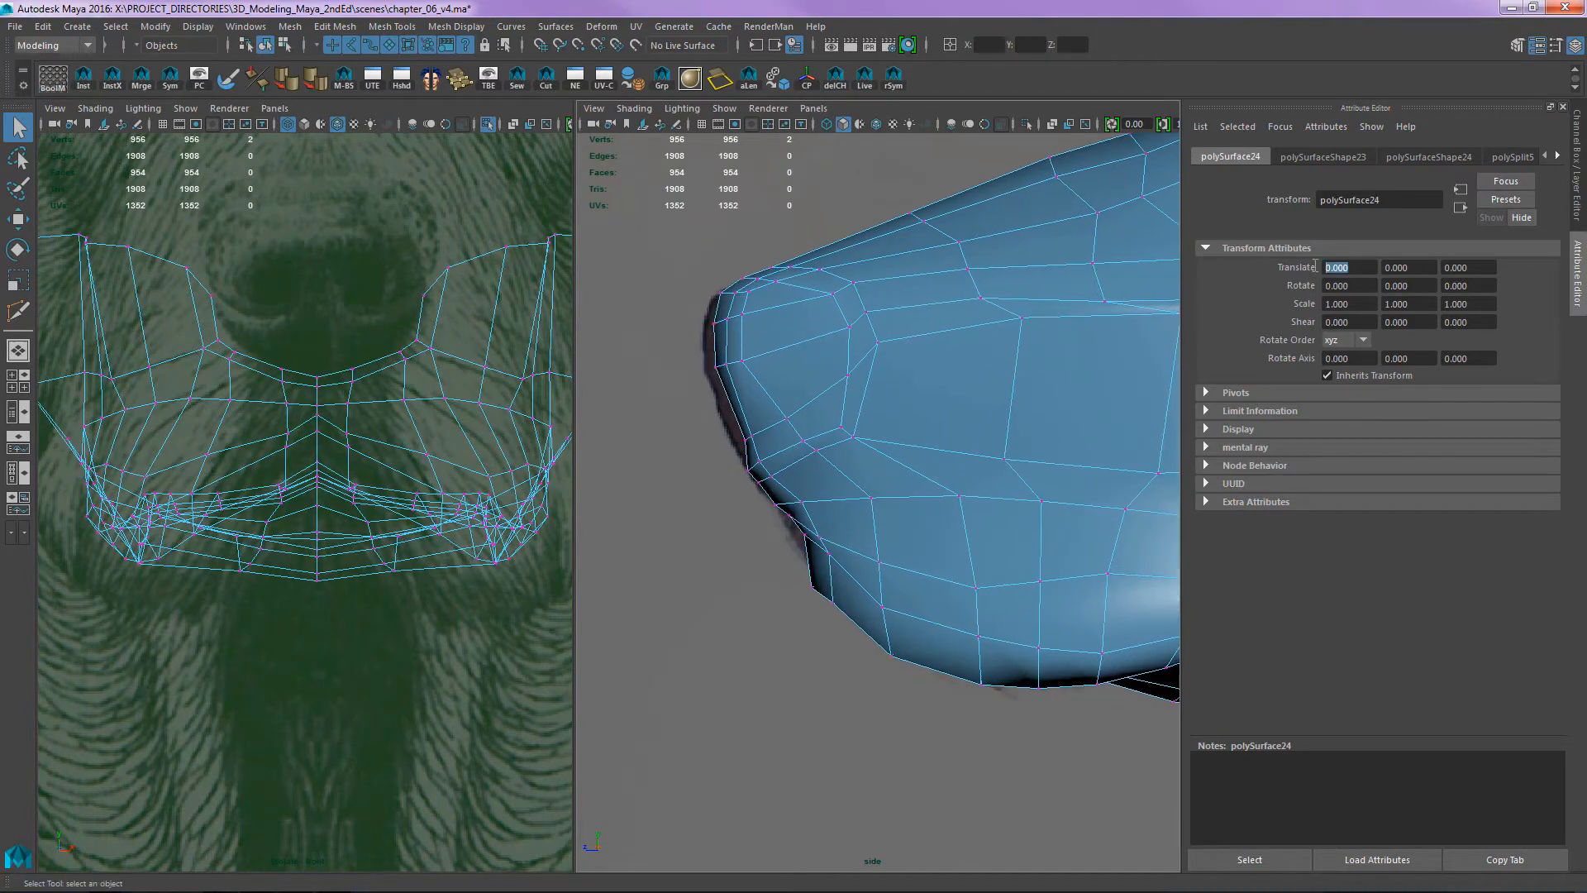
click(903, 184)
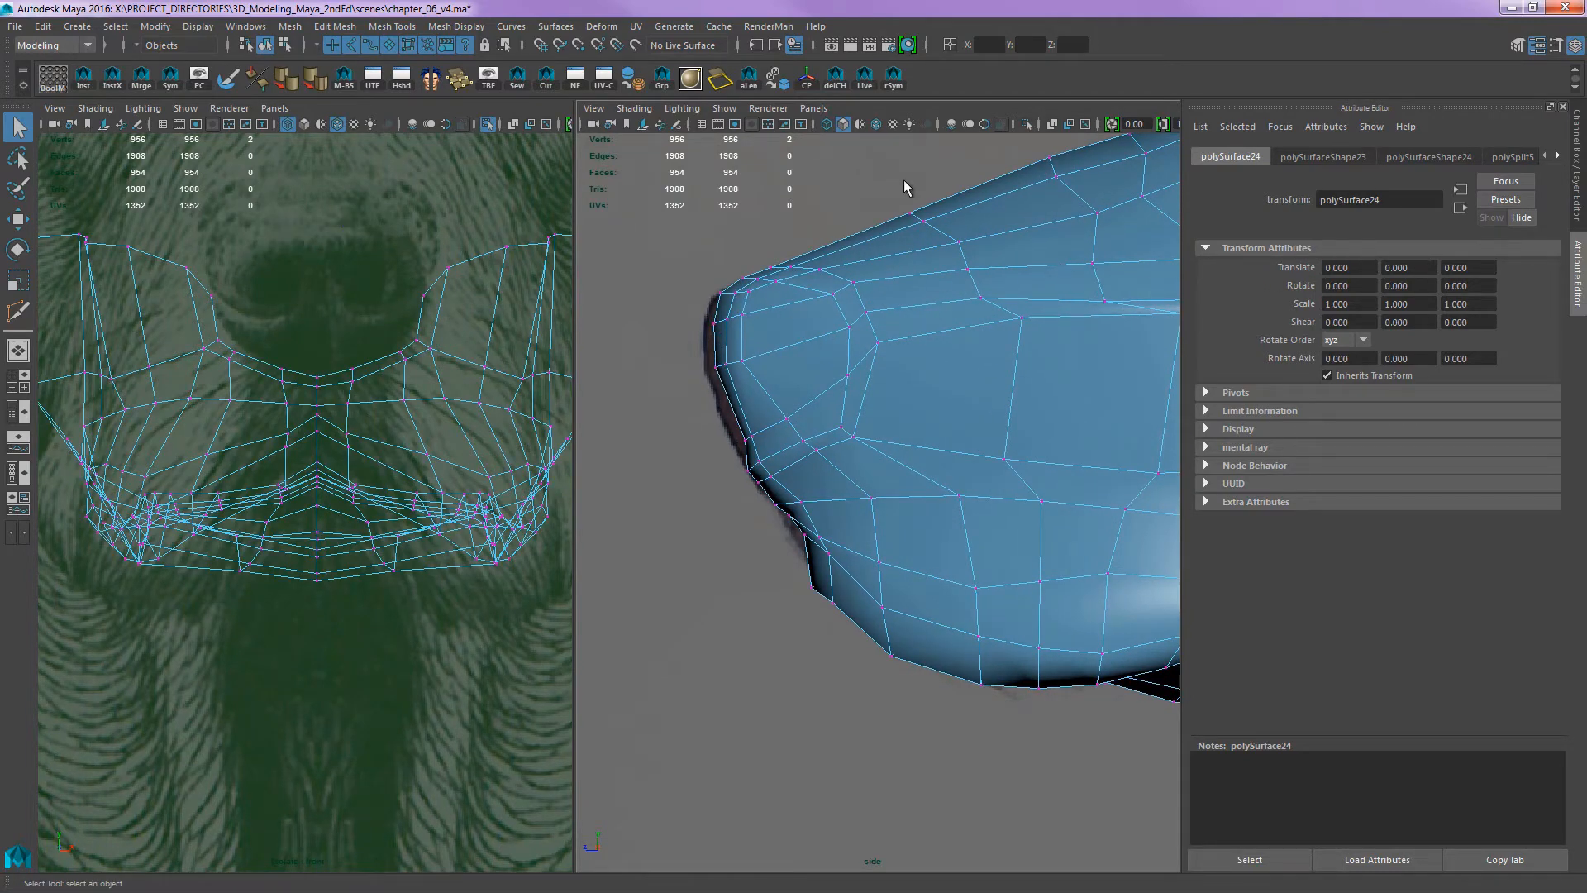
- Move the vertices along the nose tip's front profile in the side view to follow the reference image
click(780, 321)
alt+middle_drag(914, 281, 1006, 281)
scroll(1006, 280, up, 2)
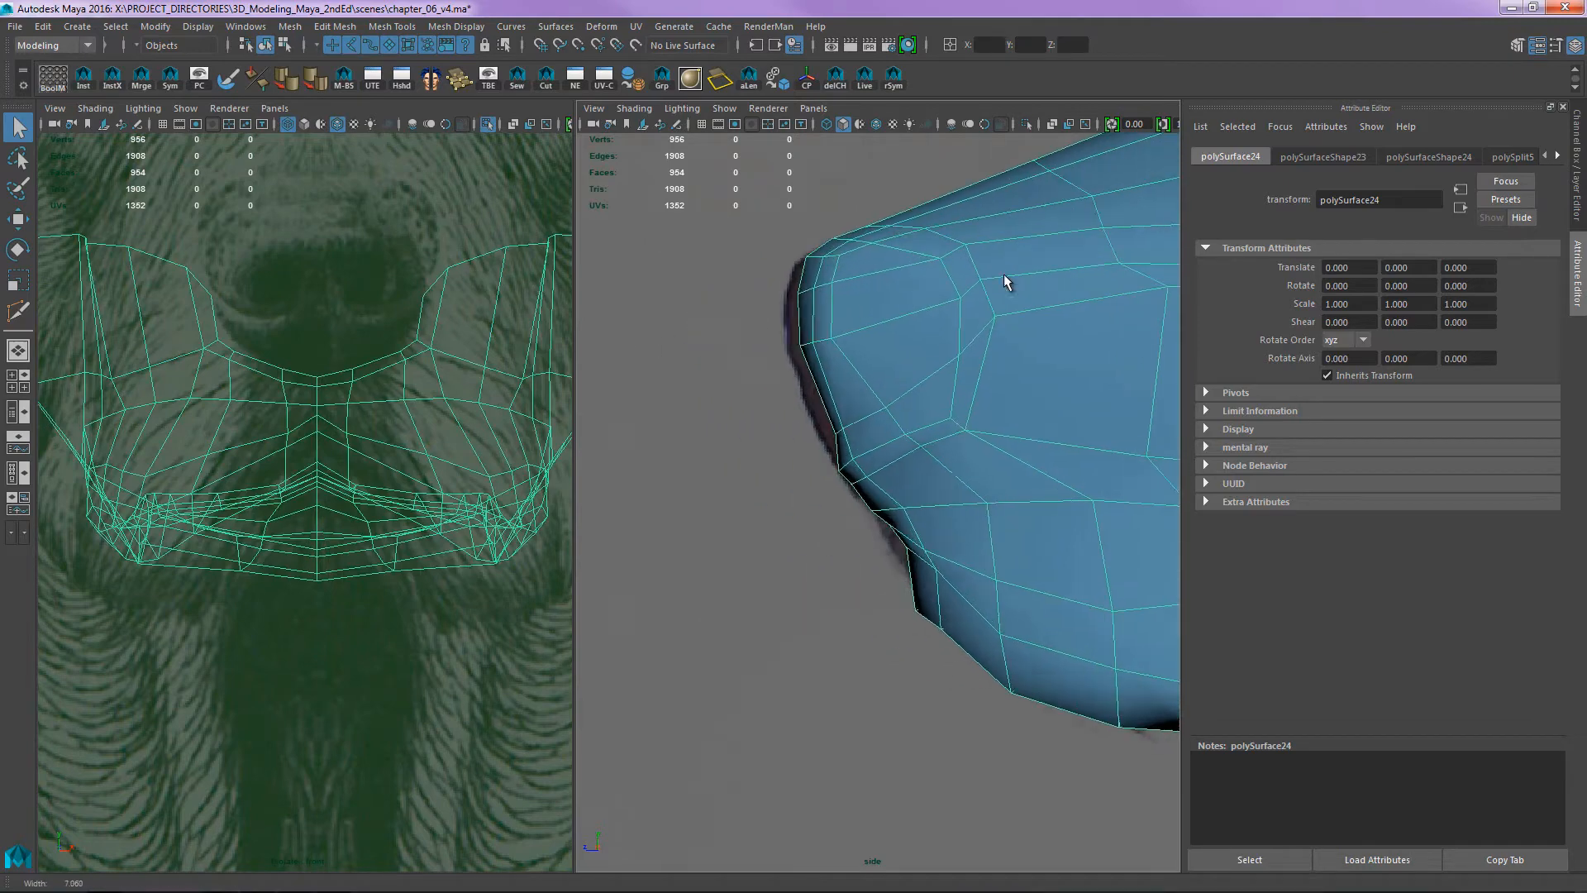
alt+middle_drag(756, 264, 769, 324)
right_drag(806, 271, 769, 268)
click(804, 282)
key(w)
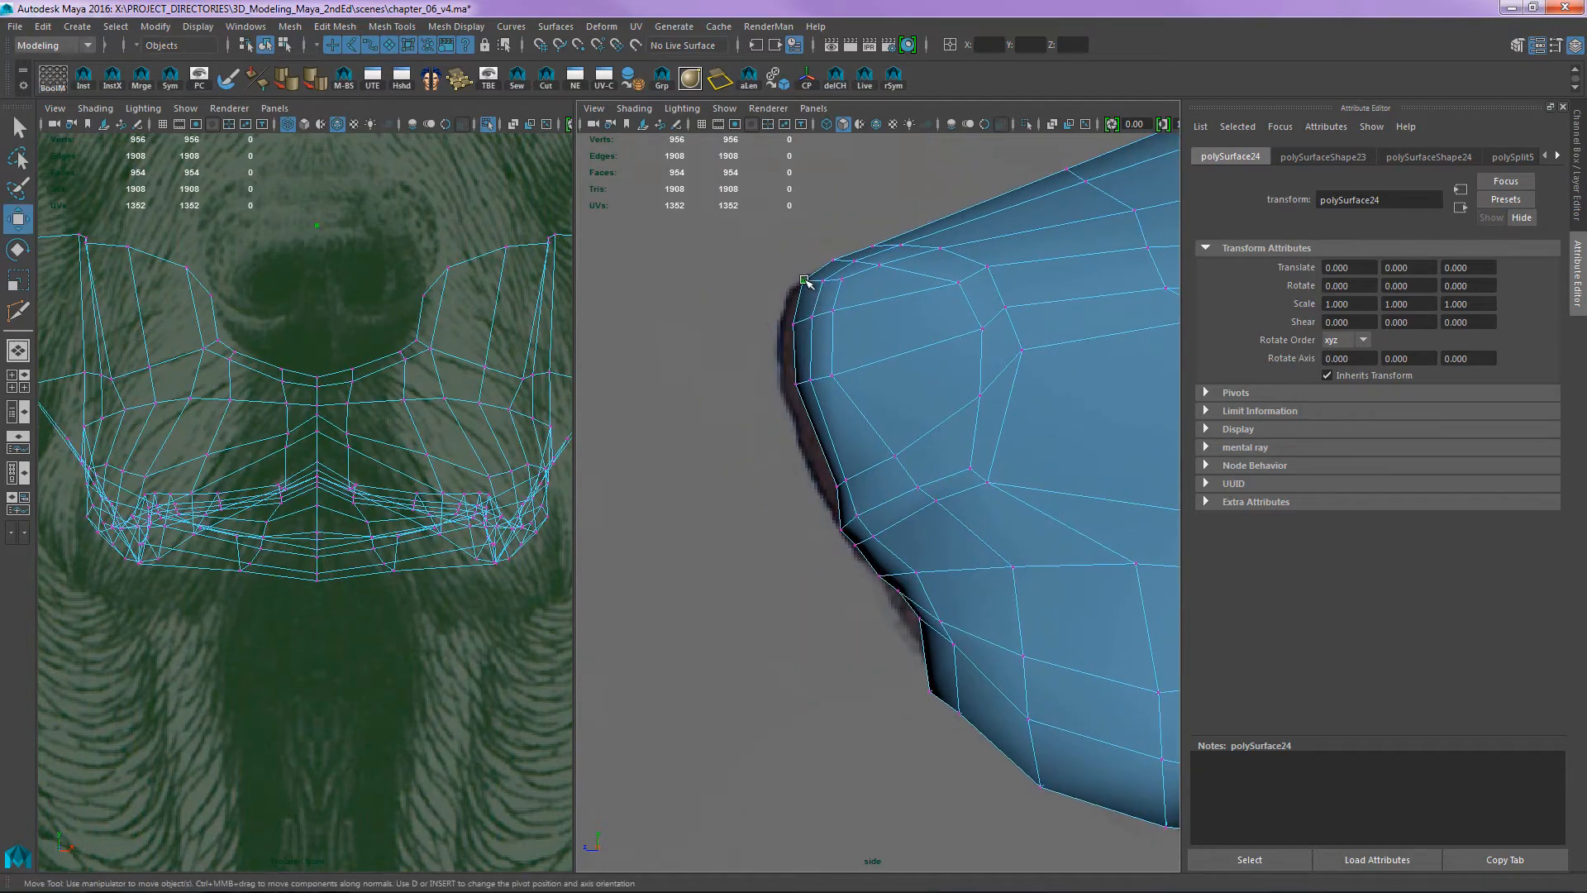
drag(801, 281, 778, 330)
click(794, 324)
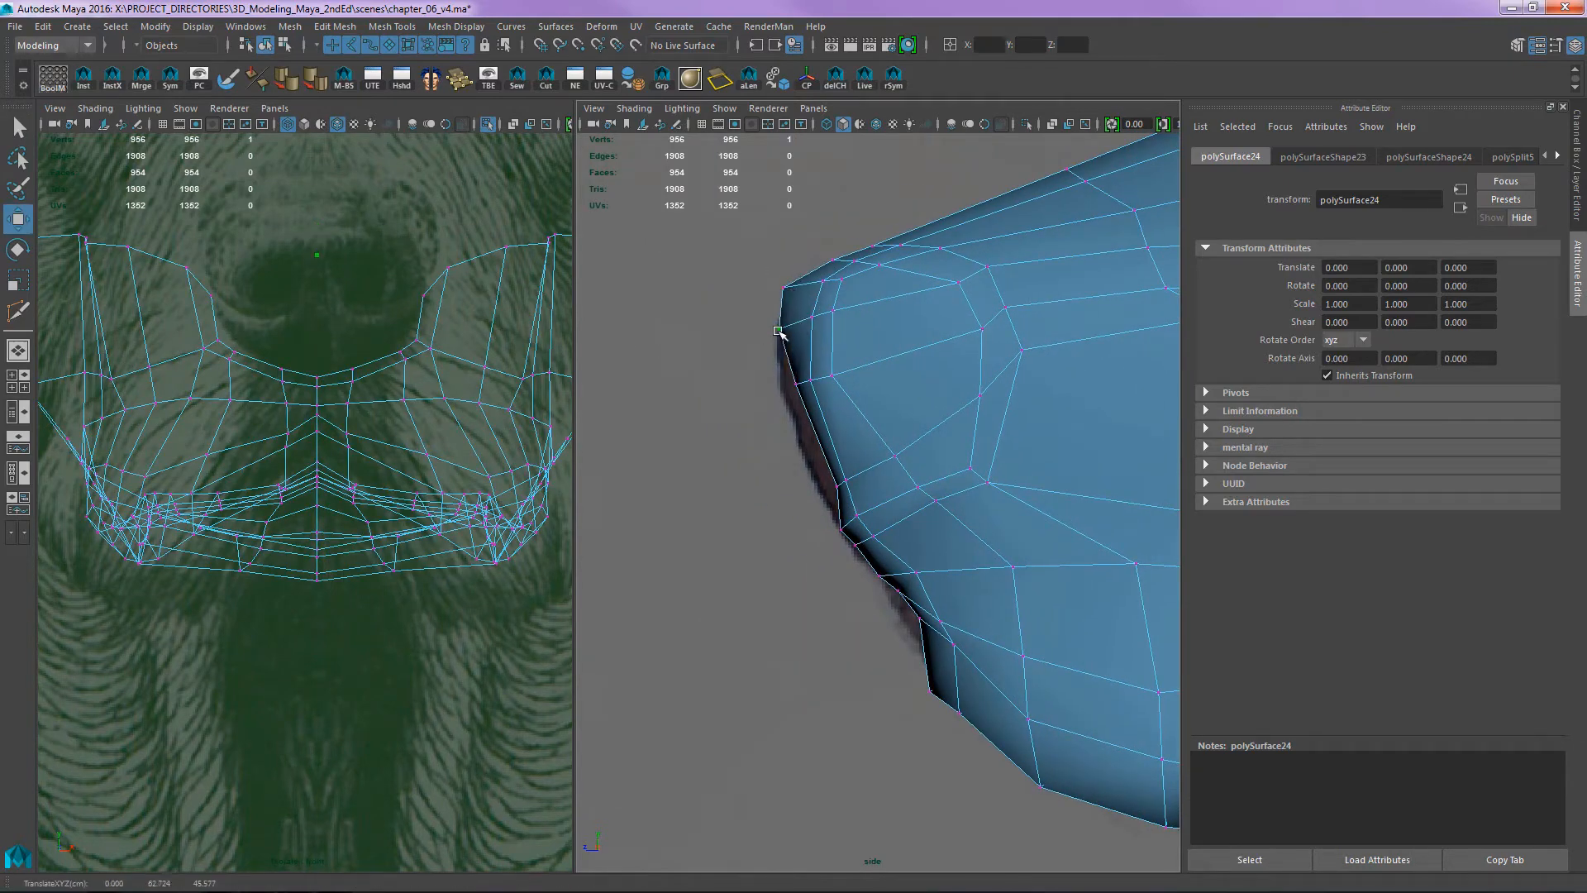
click(795, 385)
mouse_move(796, 385)
mouse_down()
mouse_move(780, 395)
mouse_move(823, 402)
mouse_move(806, 388)
mouse_up()
drag(799, 460, 823, 495)
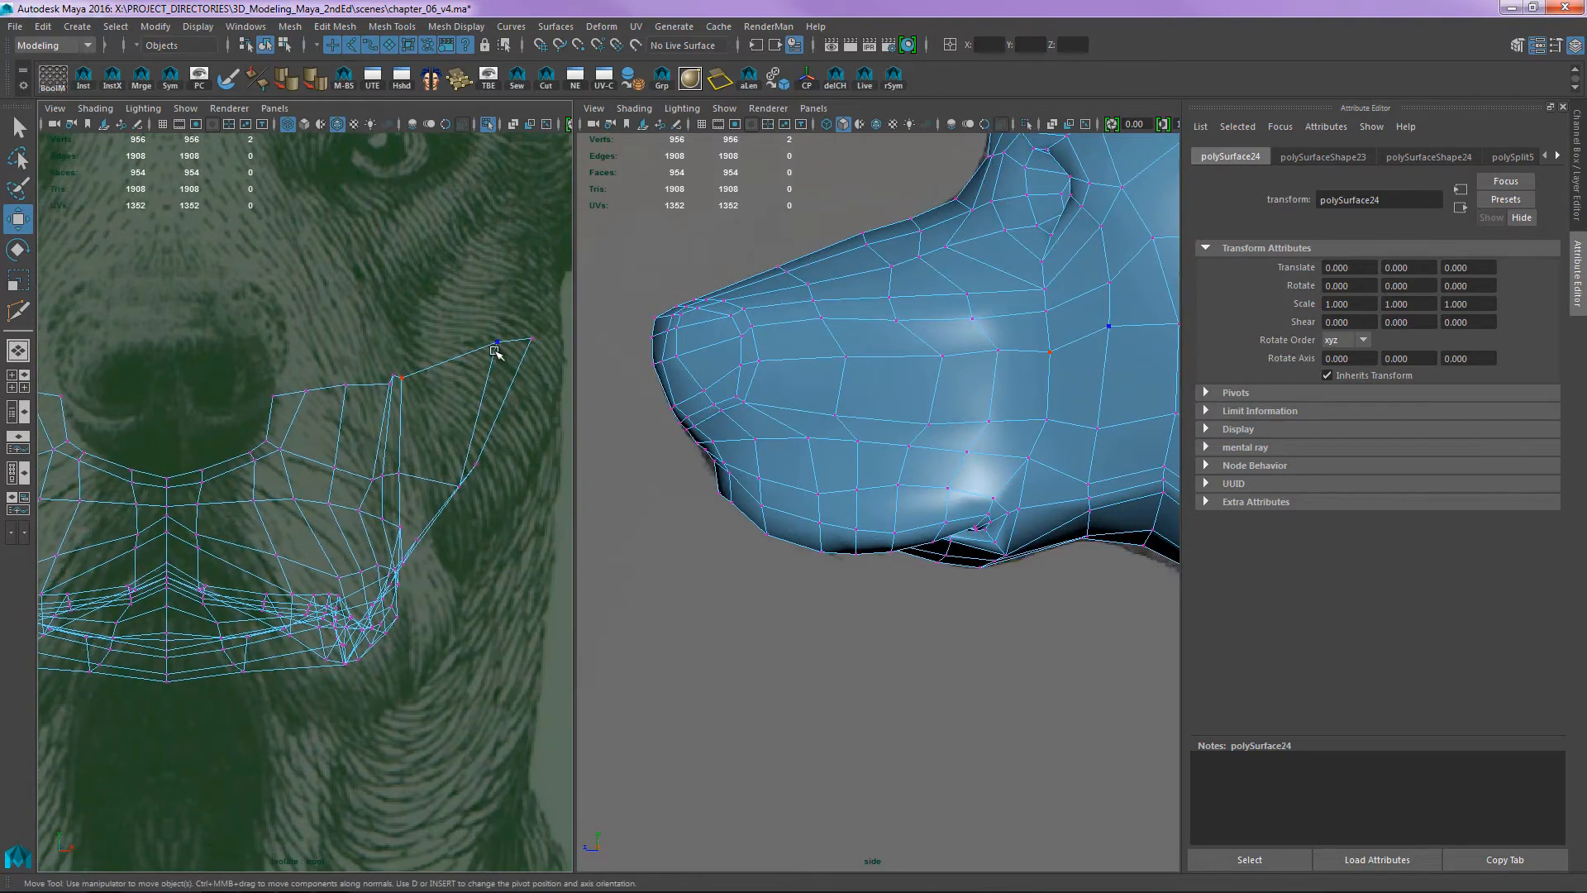
- Reposition the outer cheek vertex in the front view and a vertex on the upper side of the muzzle
drag(500, 347, 526, 357)
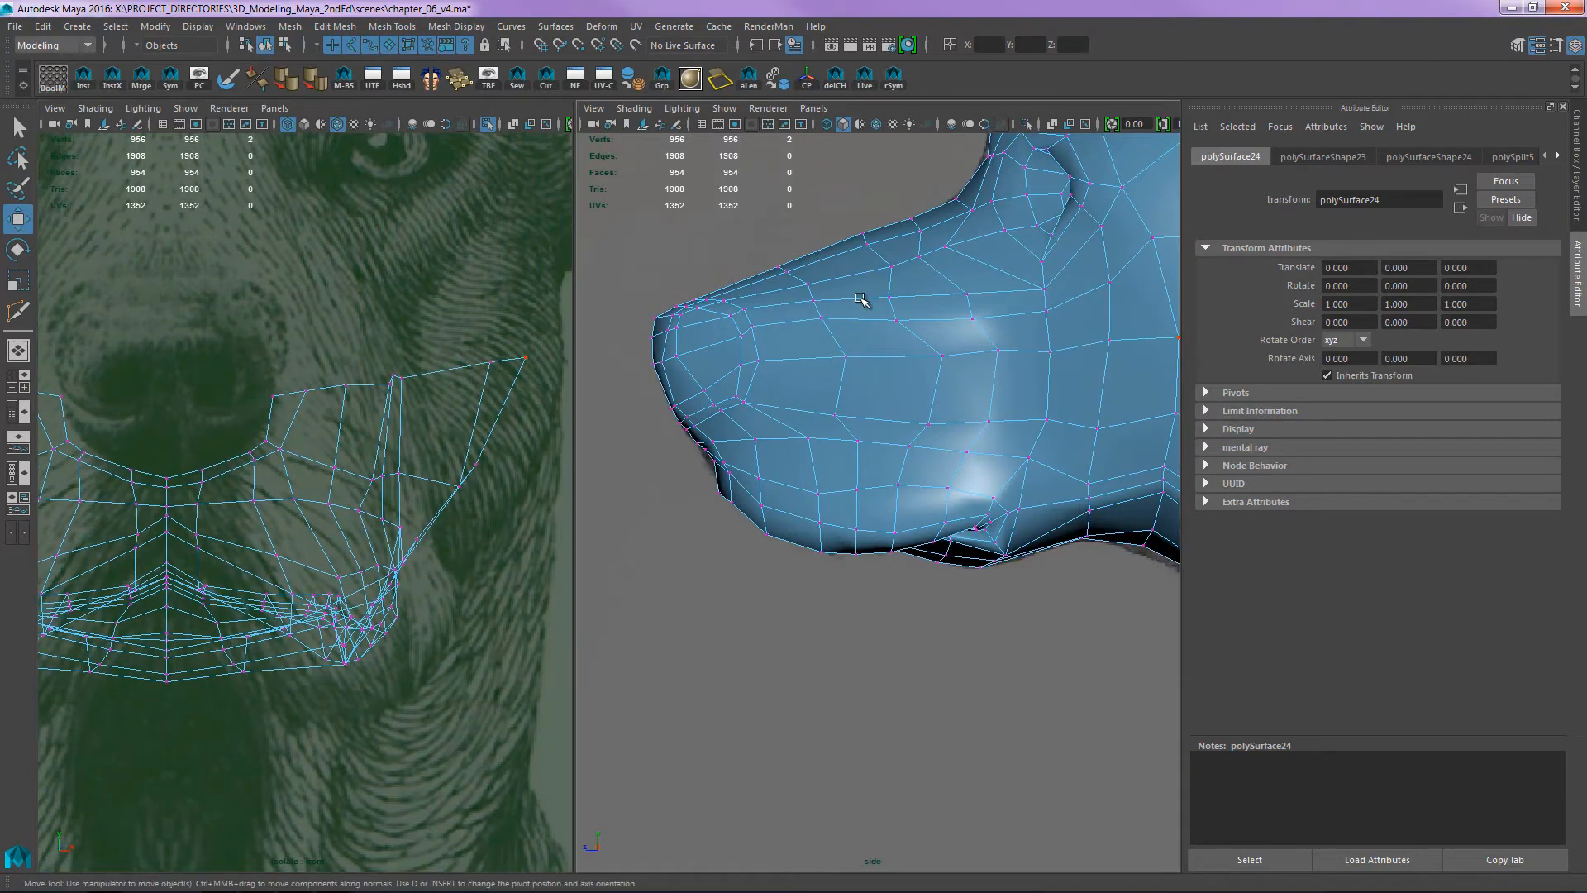
alt+middle_drag(860, 300, 786, 286)
drag(821, 307, 850, 307)
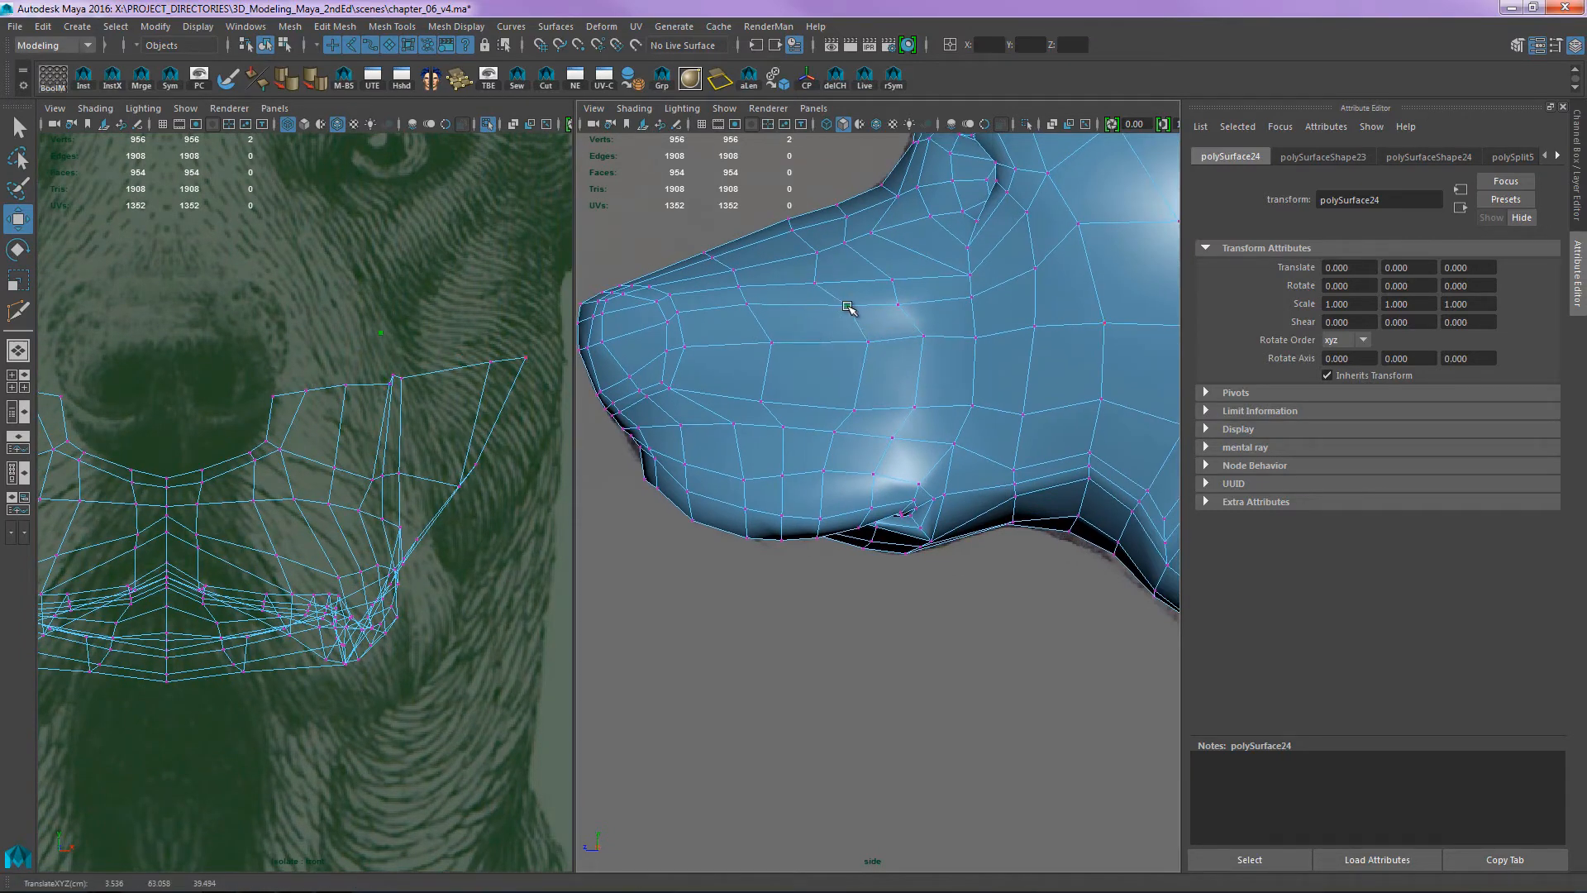
alt+right_drag(345, 388, 400, 333)
alt+middle_drag(400, 333, 346, 394)
- Switch to the perspective view and reposition vertices on the side of the muzzle below the eye
alt+drag(902, 307, 960, 310)
key(space)
alt+drag(962, 312, 955, 368)
alt+middle_drag(887, 327, 1003, 272)
drag(756, 294, 926, 428)
key(f)
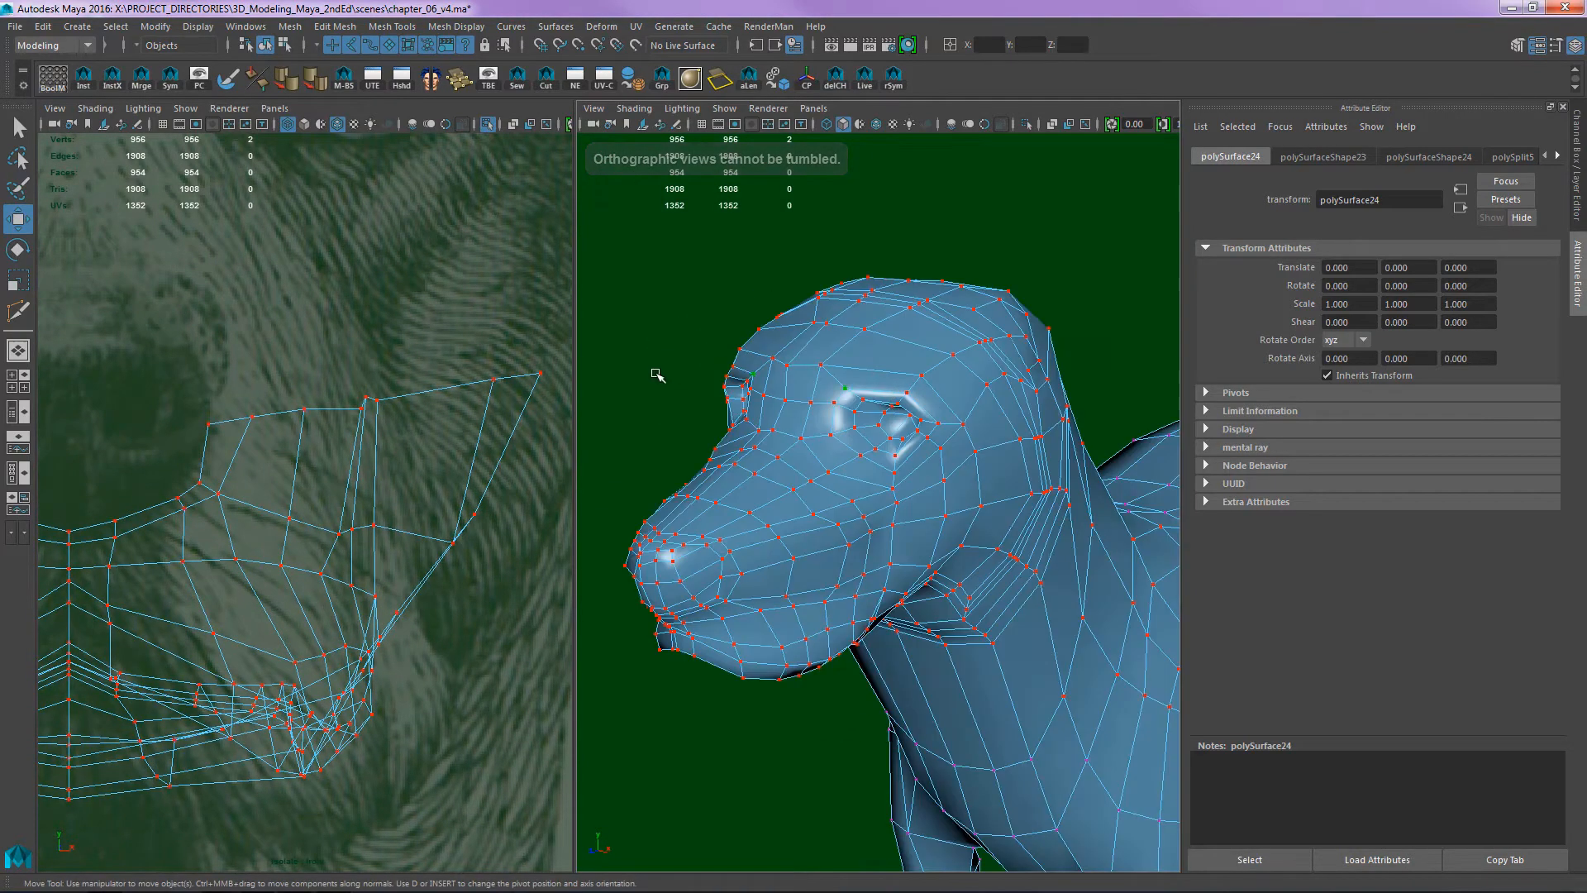
click(656, 375)
alt+drag(804, 358, 804, 480)
key(f)
click(744, 372)
alt+drag(744, 372, 989, 338)
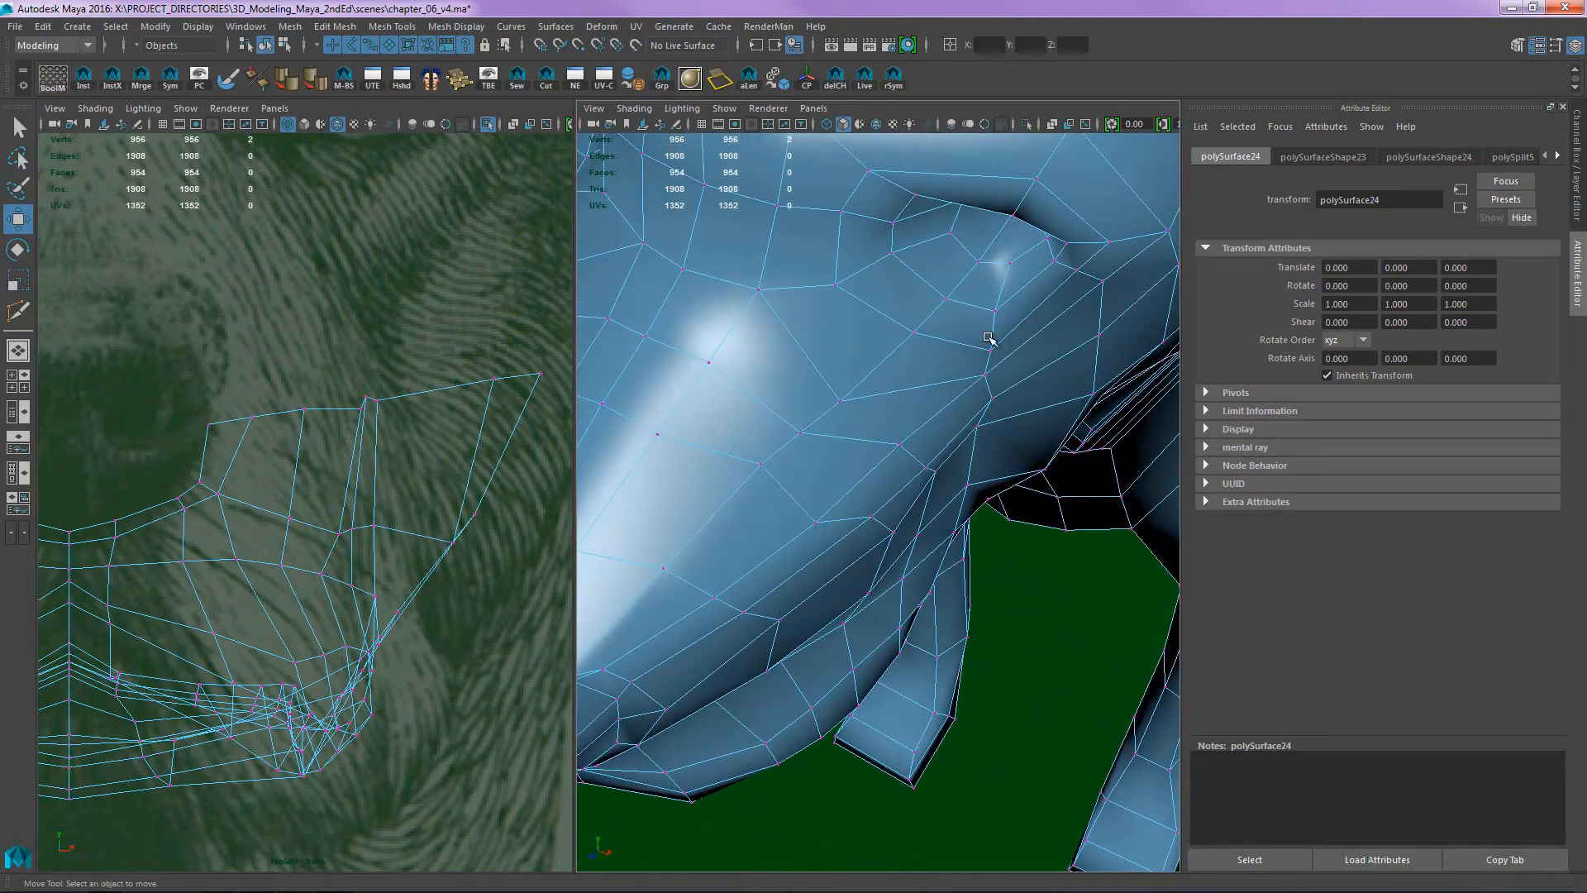
drag(988, 397, 951, 487)
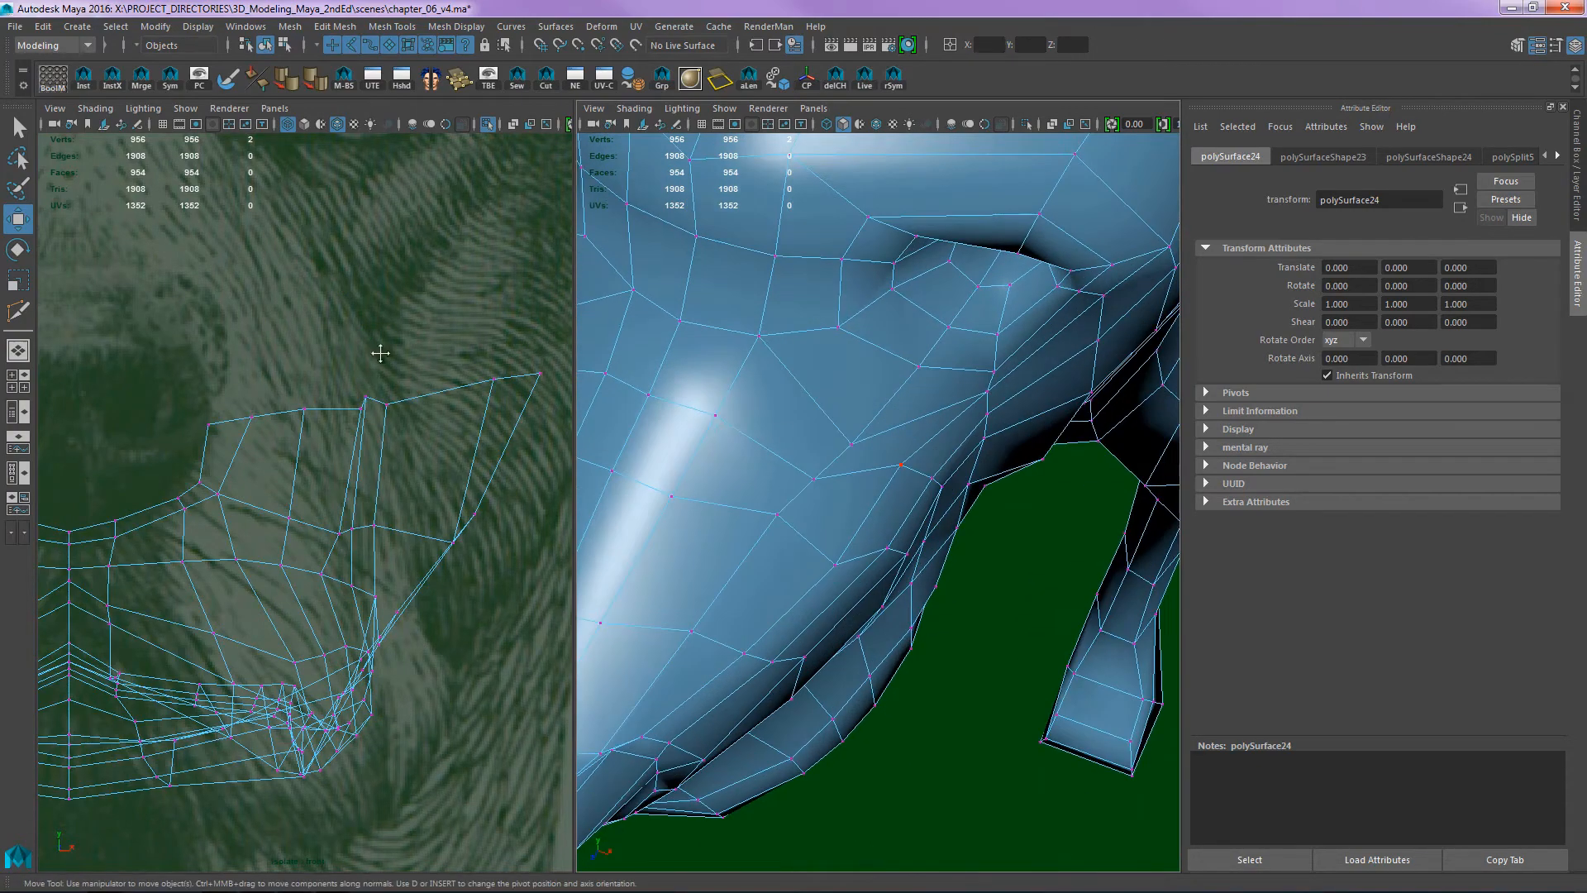
- Refine the vertices where the muzzle meets the cheek below the eye, checking them against the front reference
scroll(381, 352, down, 5)
alt+middle_drag(411, 314, 382, 417)
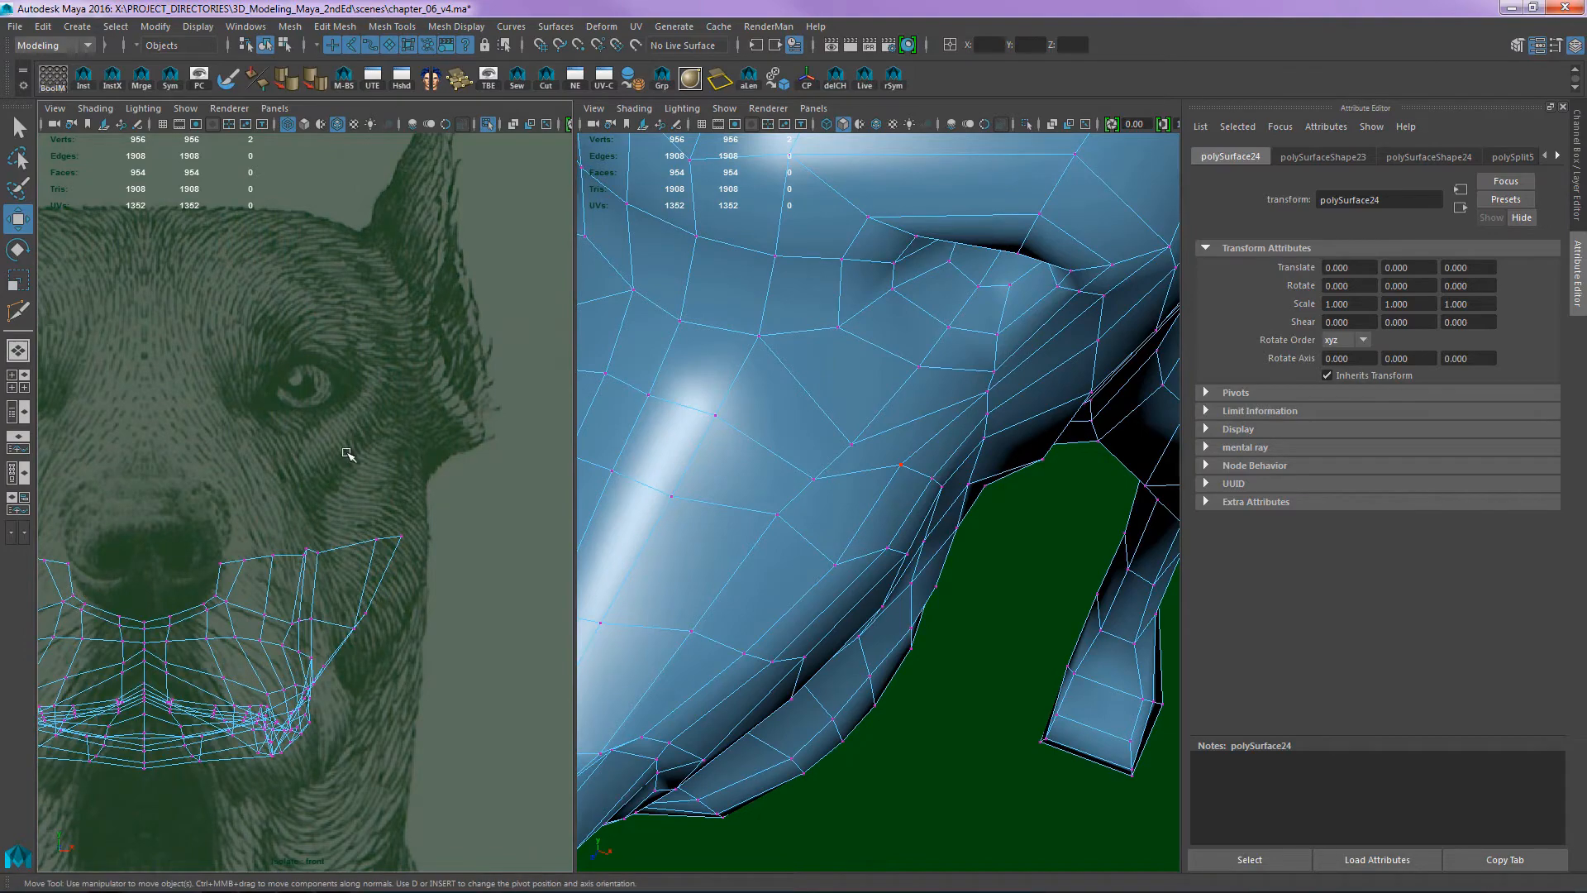
alt+drag(851, 355, 847, 312)
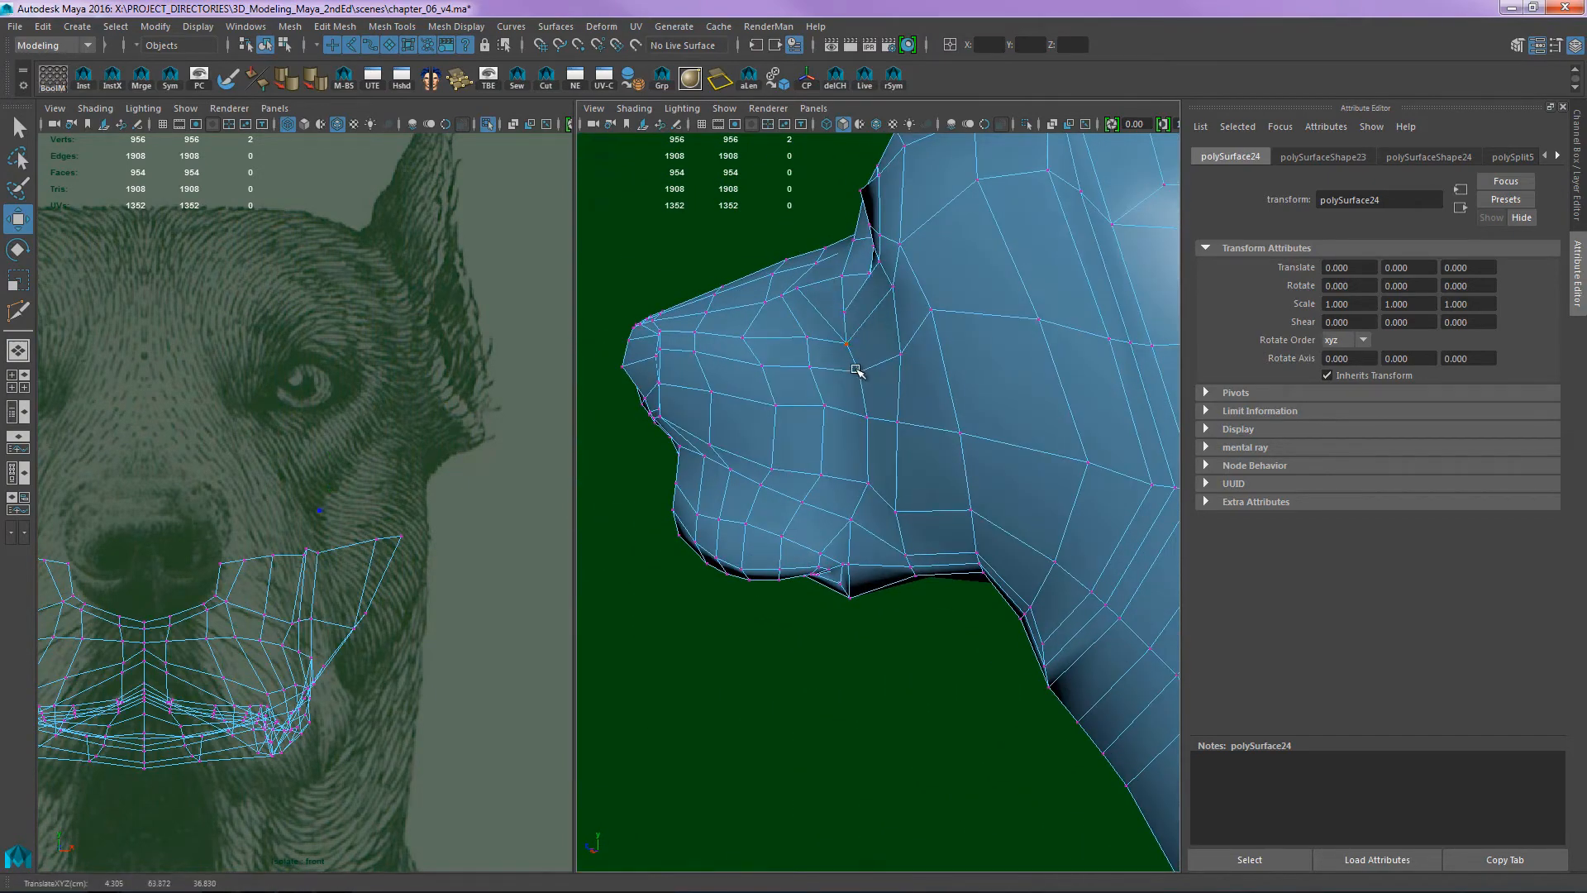
mouse_move(824, 397)
alt+mouse_down()
mouse_move(974, 407)
mouse_move(958, 397)
mouse_move(932, 438)
mouse_move(943, 467)
mouse_move(948, 446)
mouse_move(843, 400)
mouse_move(871, 364)
mouse_move(829, 369)
mouse_move(851, 385)
alt+mouse_up()
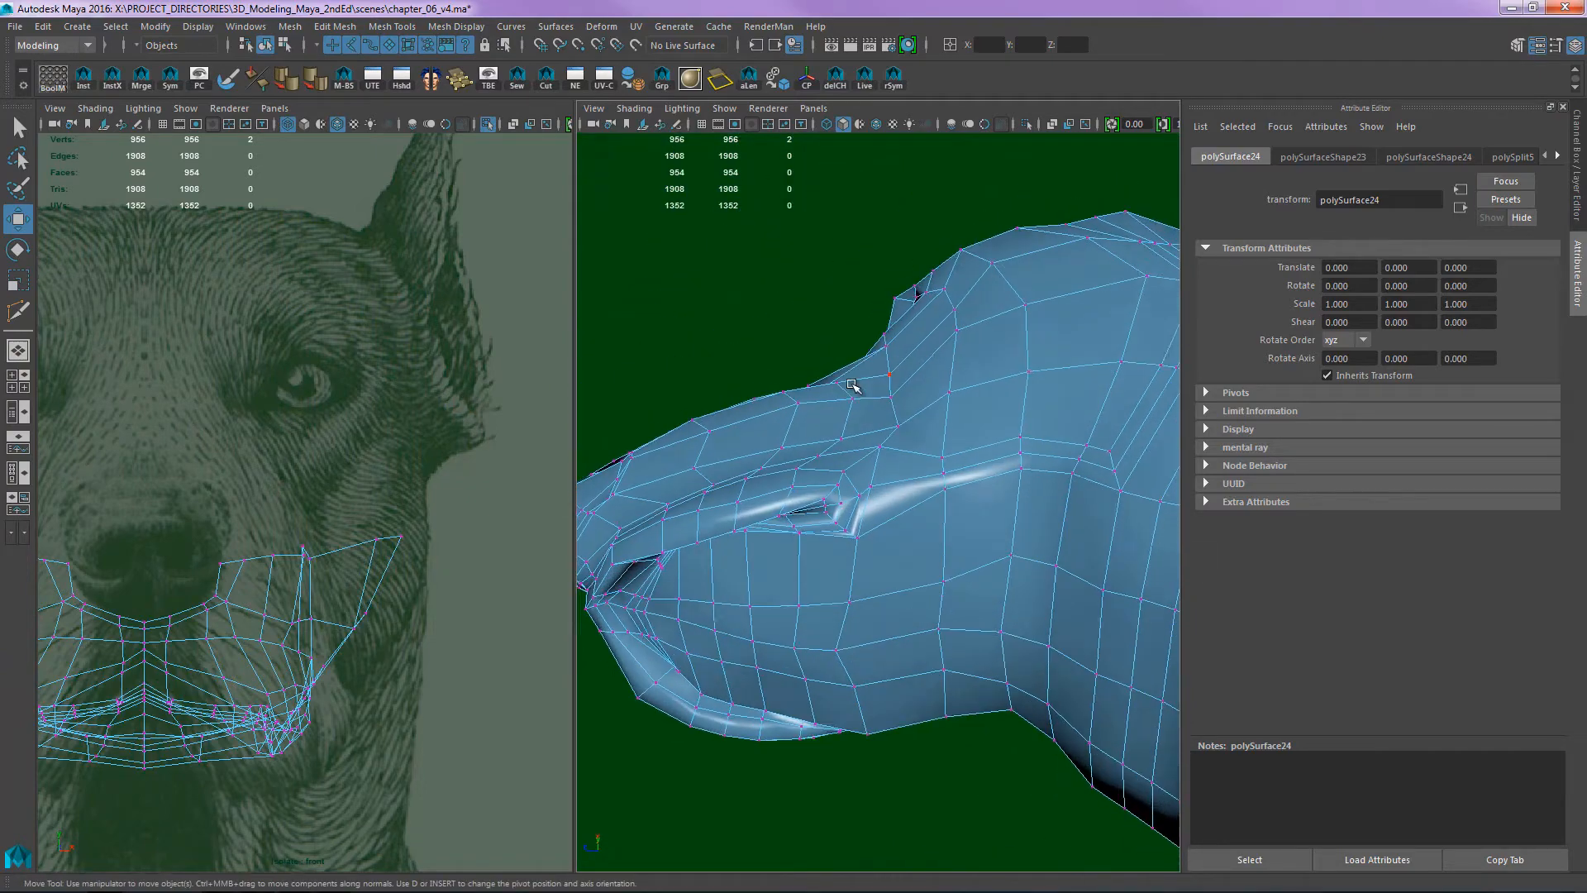
alt+right_drag(852, 385, 910, 380)
alt+drag(909, 379, 844, 295)
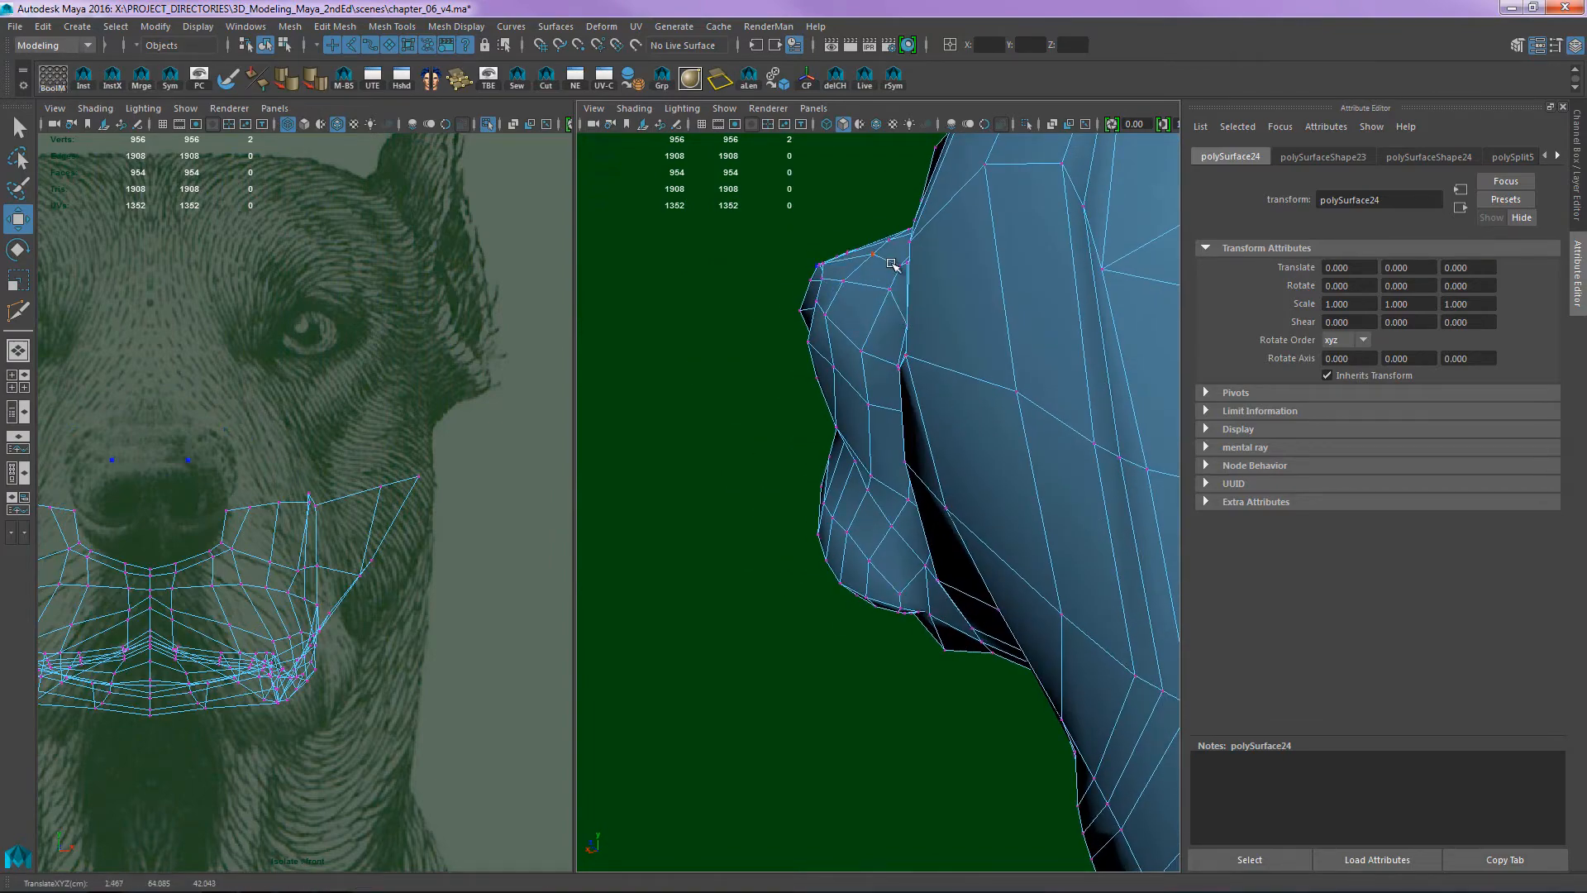
- Move the mirrored vertex pairs on top of the nose outward to widen it
alt+drag(849, 296, 951, 335)
alt+right_drag(951, 335, 1151, 294)
alt+drag(1152, 294, 951, 365)
drag(954, 419, 911, 427)
drag(923, 446, 925, 446)
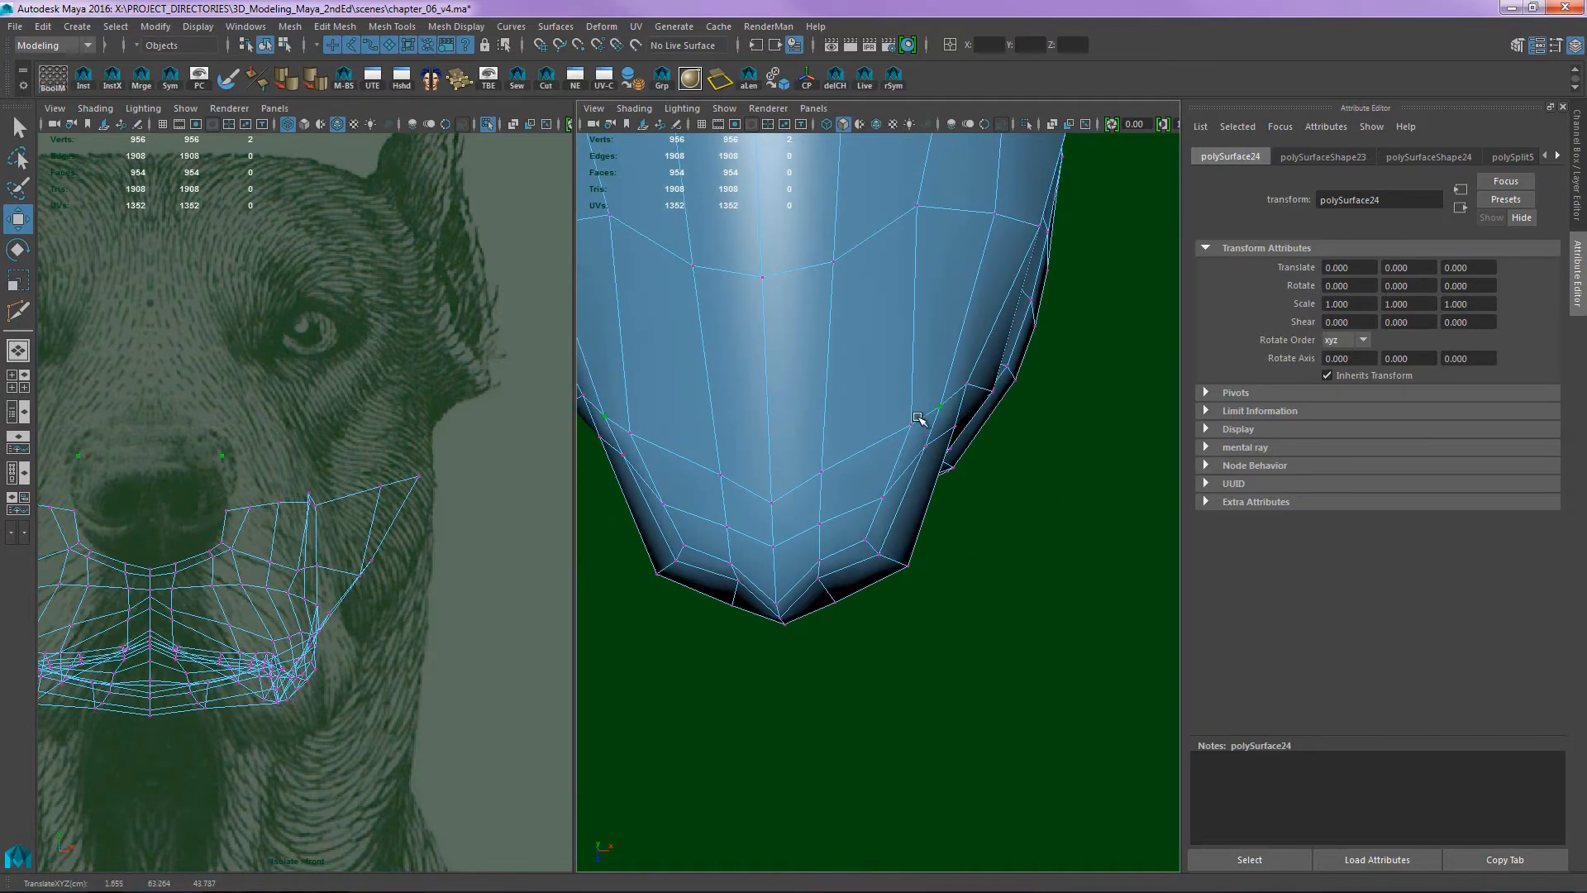
- Reshape the front edge of the upper lip by moving its centre vertex and the mirrored pair beside it
alt+middle_drag(397, 458, 511, 351)
alt+drag(1000, 385, 893, 310)
alt+drag(925, 278, 1036, 275)
alt+right_drag(1036, 275, 1134, 445)
alt+drag(1134, 444, 953, 330)
alt+middle_drag(953, 329, 988, 182)
click(900, 469)
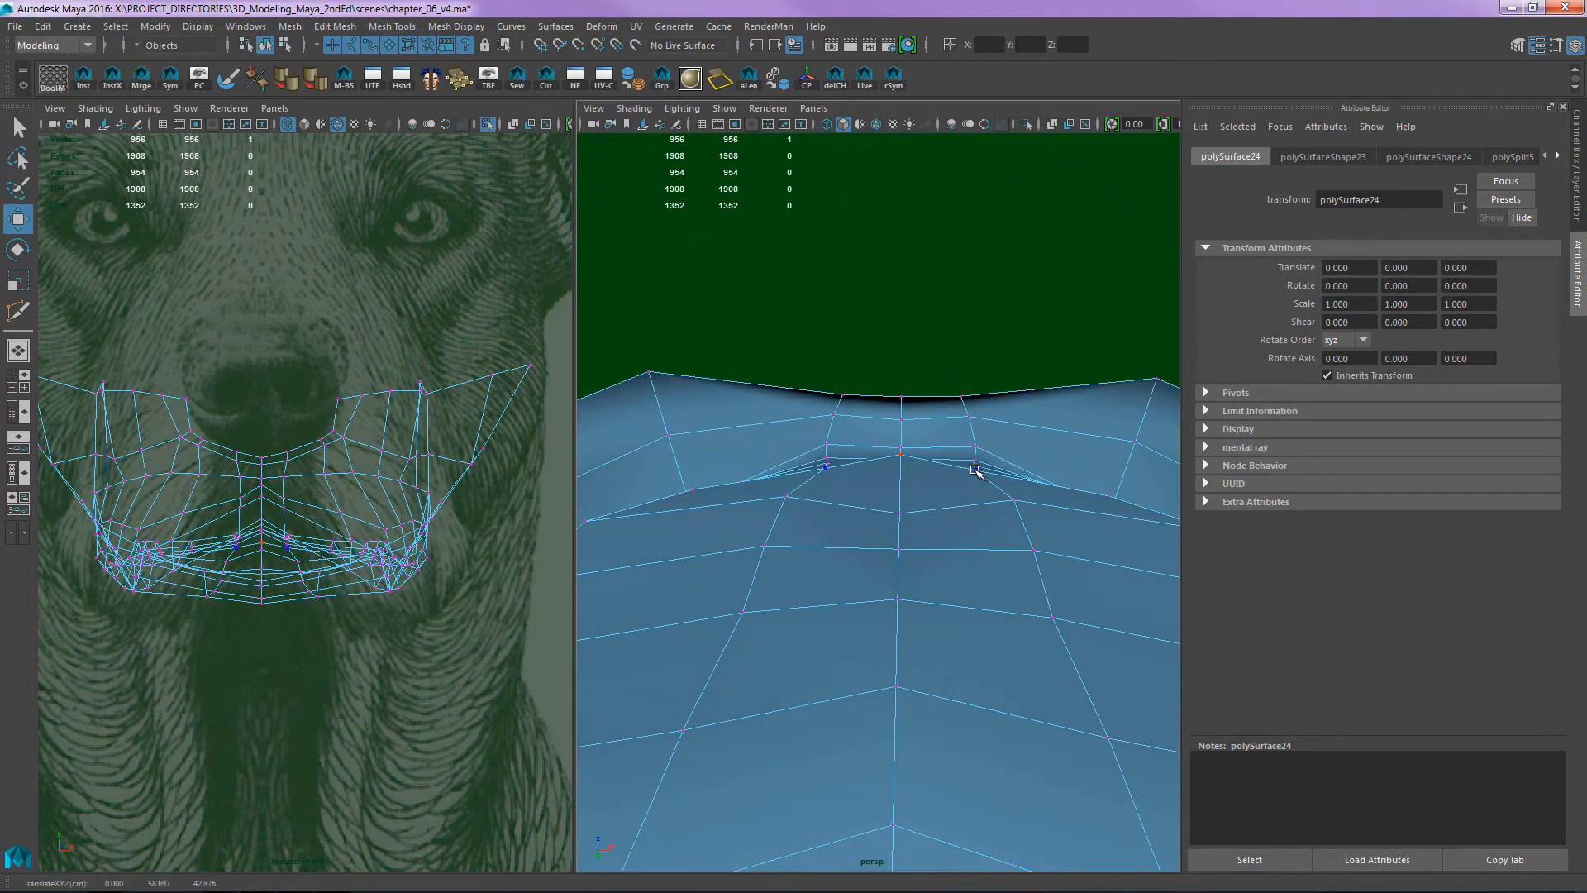
drag(965, 465, 914, 453)
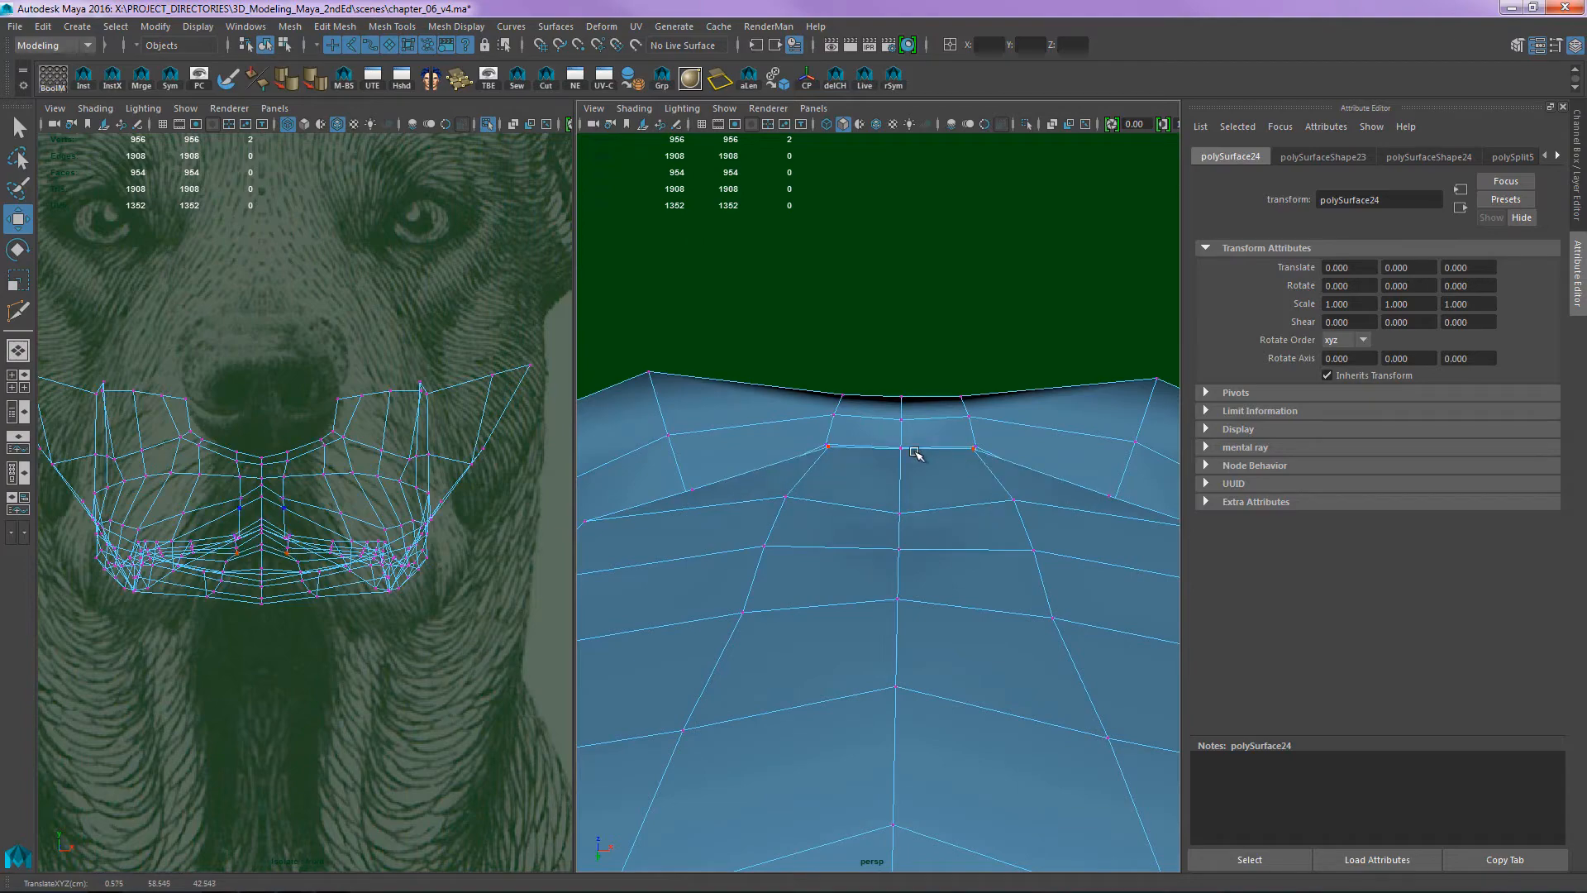
- Adjust the centreline vertices at the front of the mouth to shape the opening between the lips
drag(1012, 502, 946, 351)
click(793, 375)
click(762, 385)
click(935, 340)
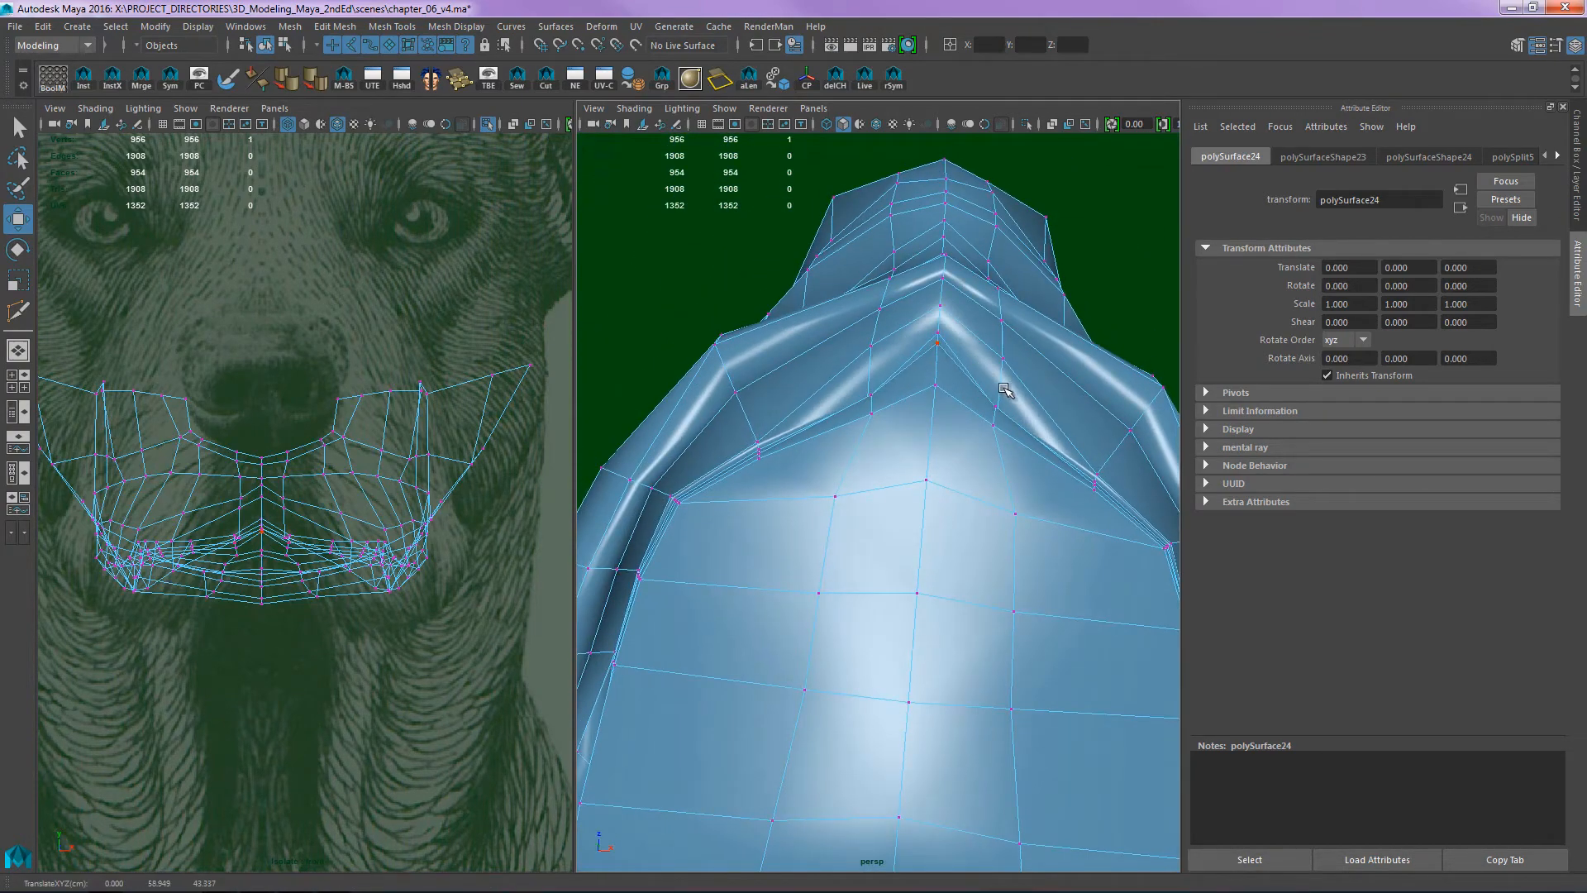
alt+drag(1002, 397, 938, 429)
click(939, 413)
alt+drag(950, 415, 896, 358)
click(898, 364)
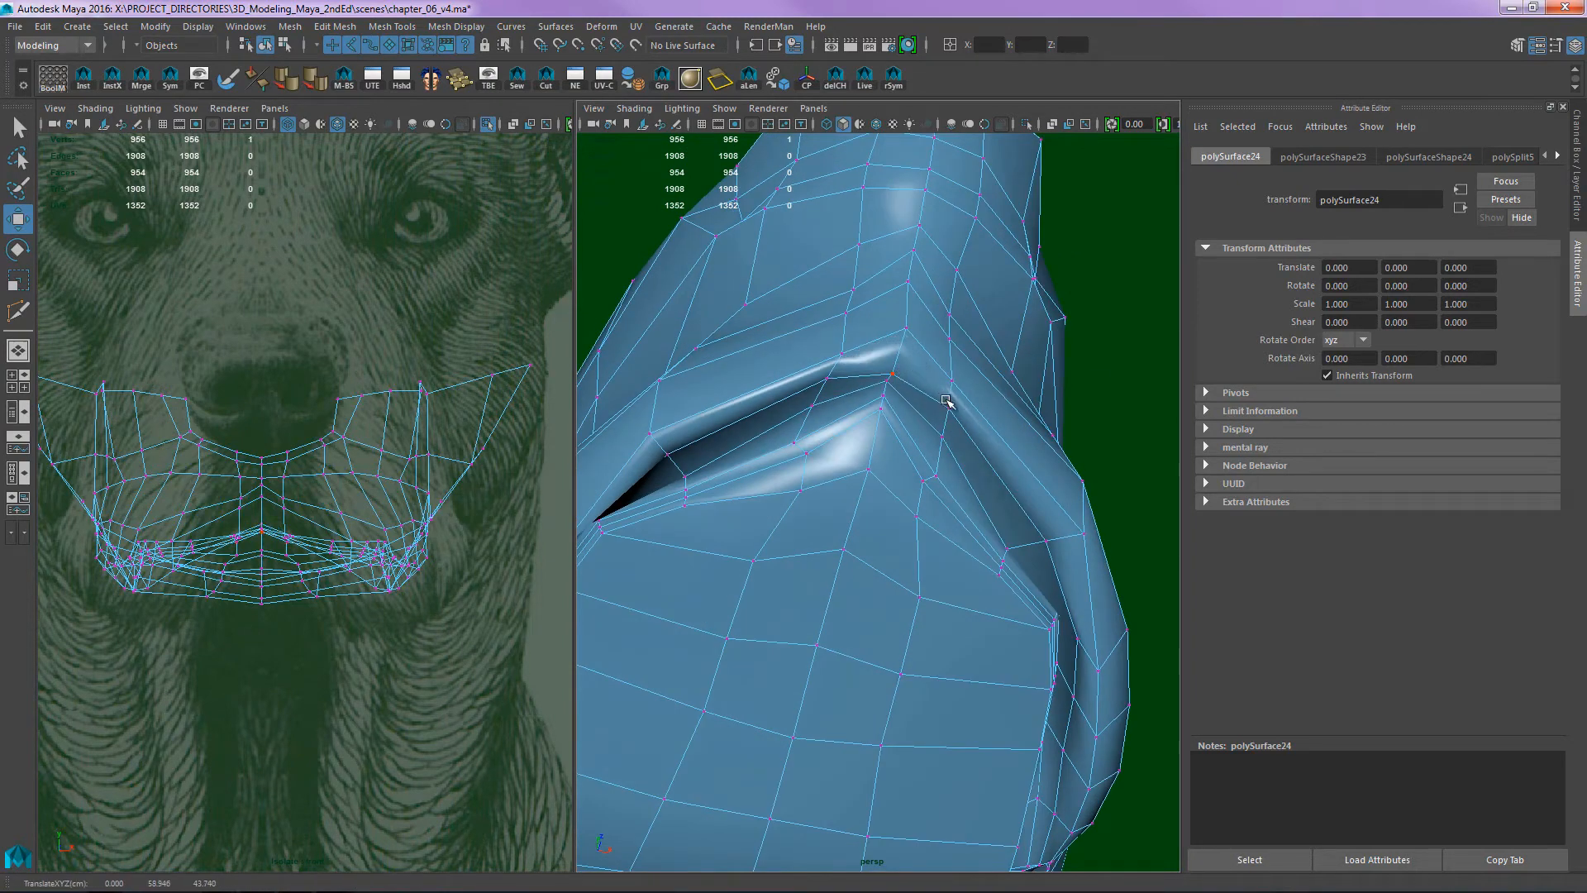
drag(948, 407, 947, 418)
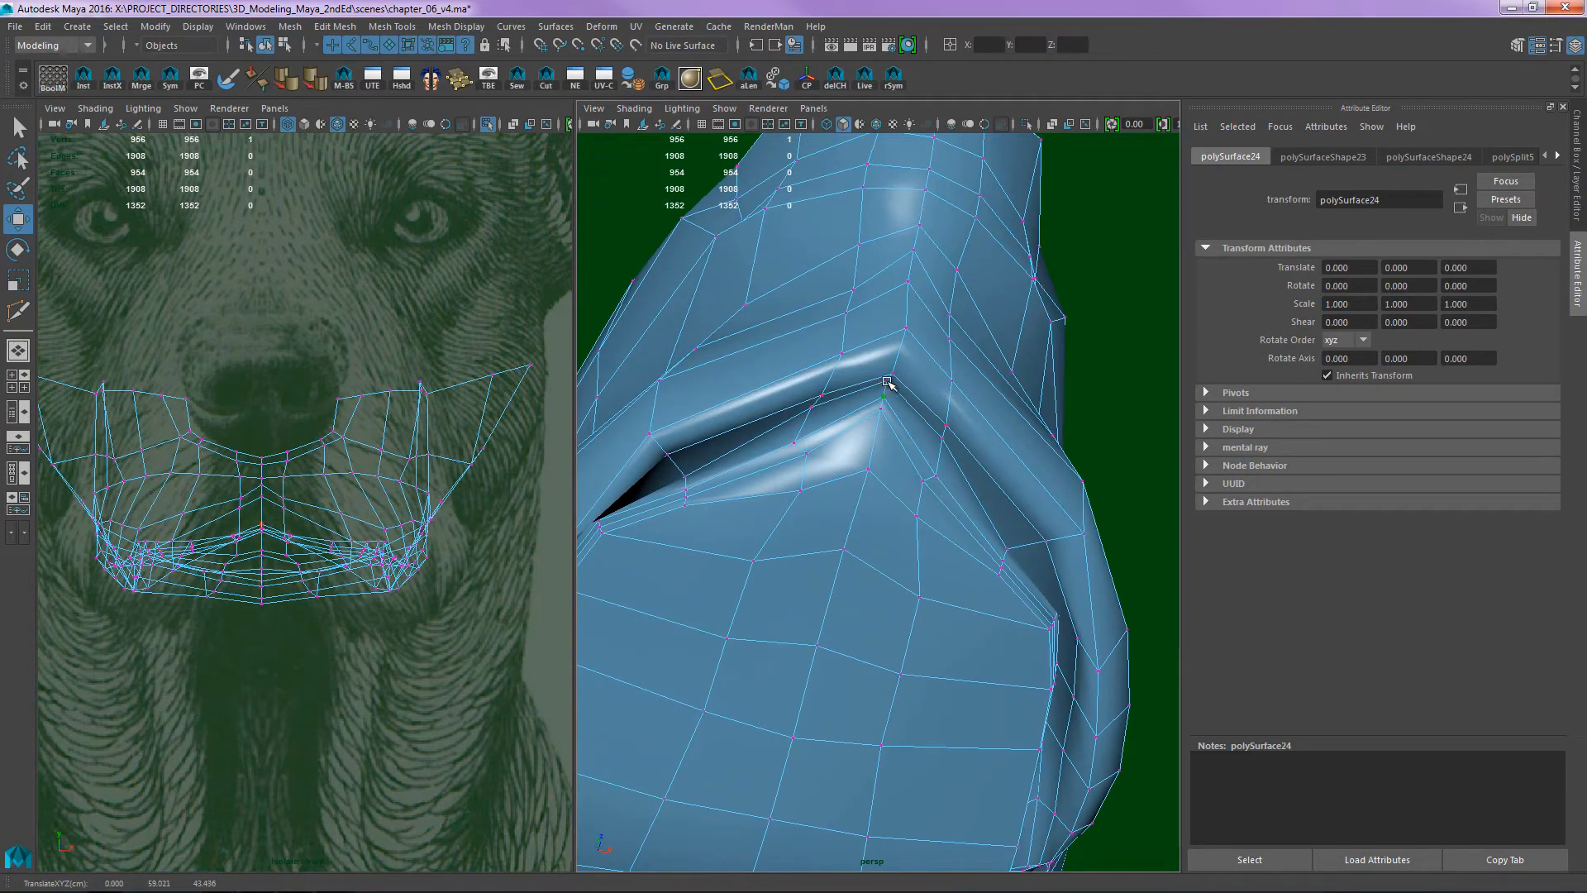
- Reposition the mirrored vertices inside the mouth near its corners
alt+drag(888, 390, 947, 432)
alt+drag(953, 430, 1002, 394)
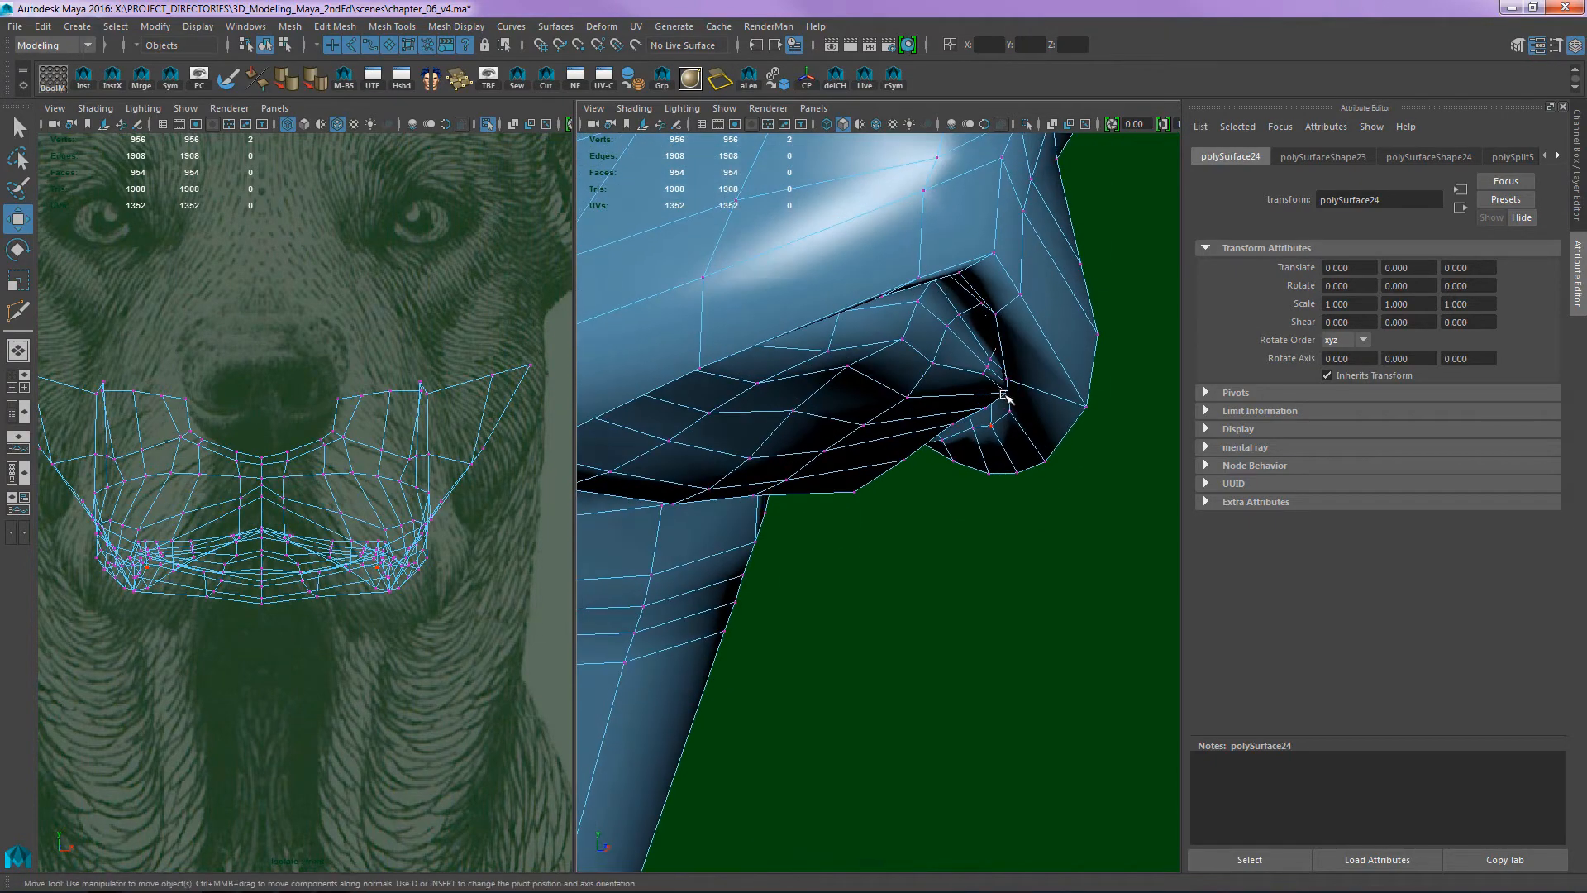
alt+right_drag(961, 361, 1269, 327)
alt+drag(1082, 320, 1057, 336)
drag(1105, 281, 859, 372)
- Move the mirrored vertices on the underside of the lower jaw beside the mouth corners to even out the edge flow
alt+middle_drag(859, 372, 841, 149)
alt+drag(841, 149, 907, 400)
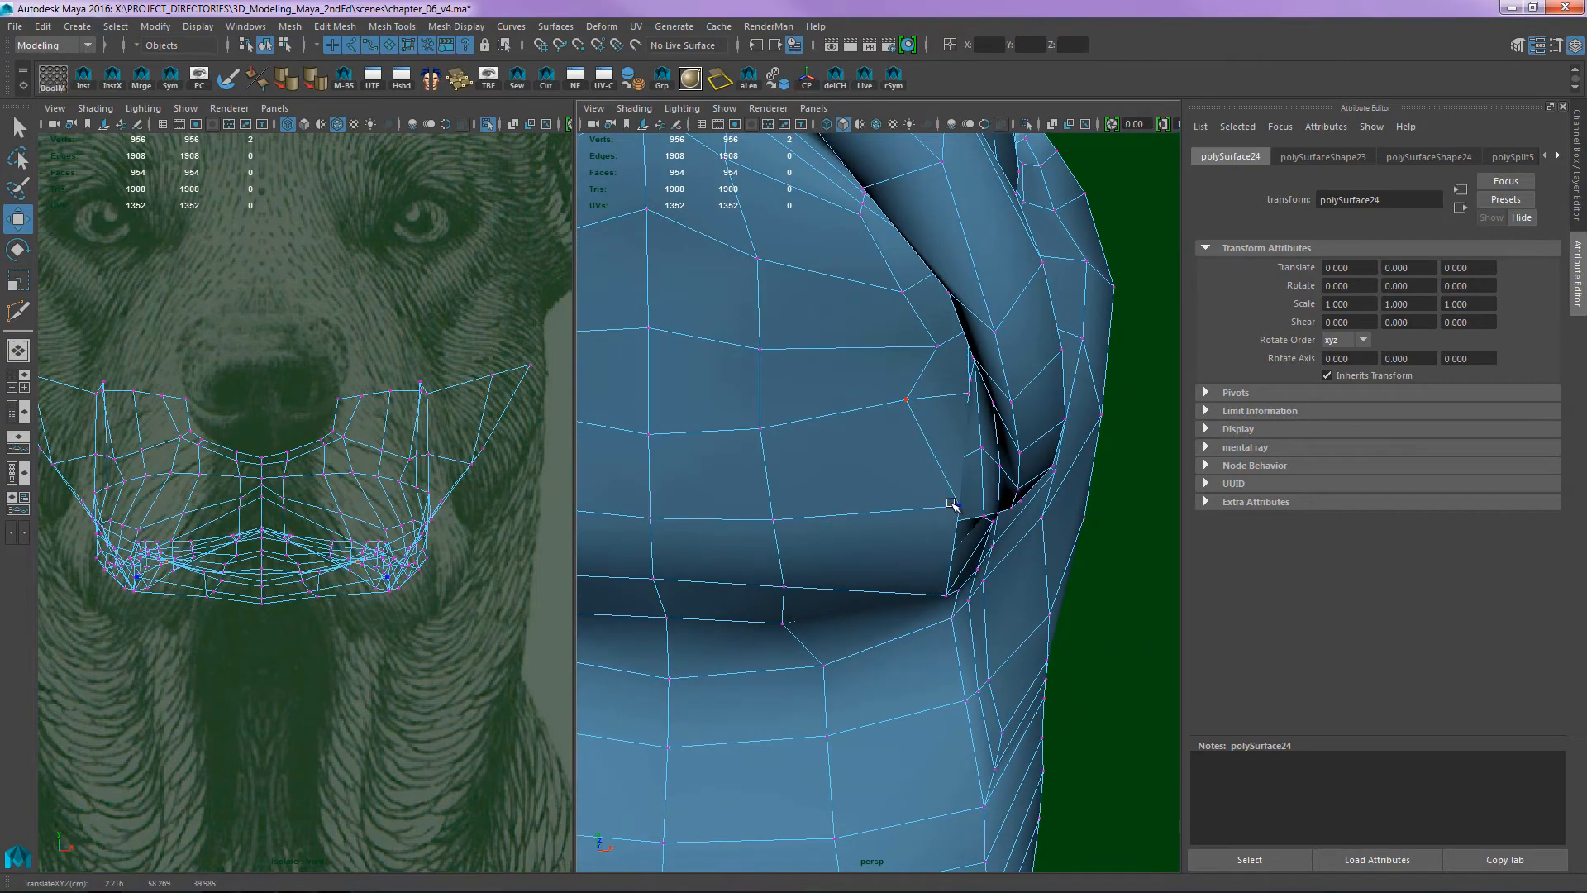
drag(952, 502, 919, 498)
alt+drag(919, 497, 977, 519)
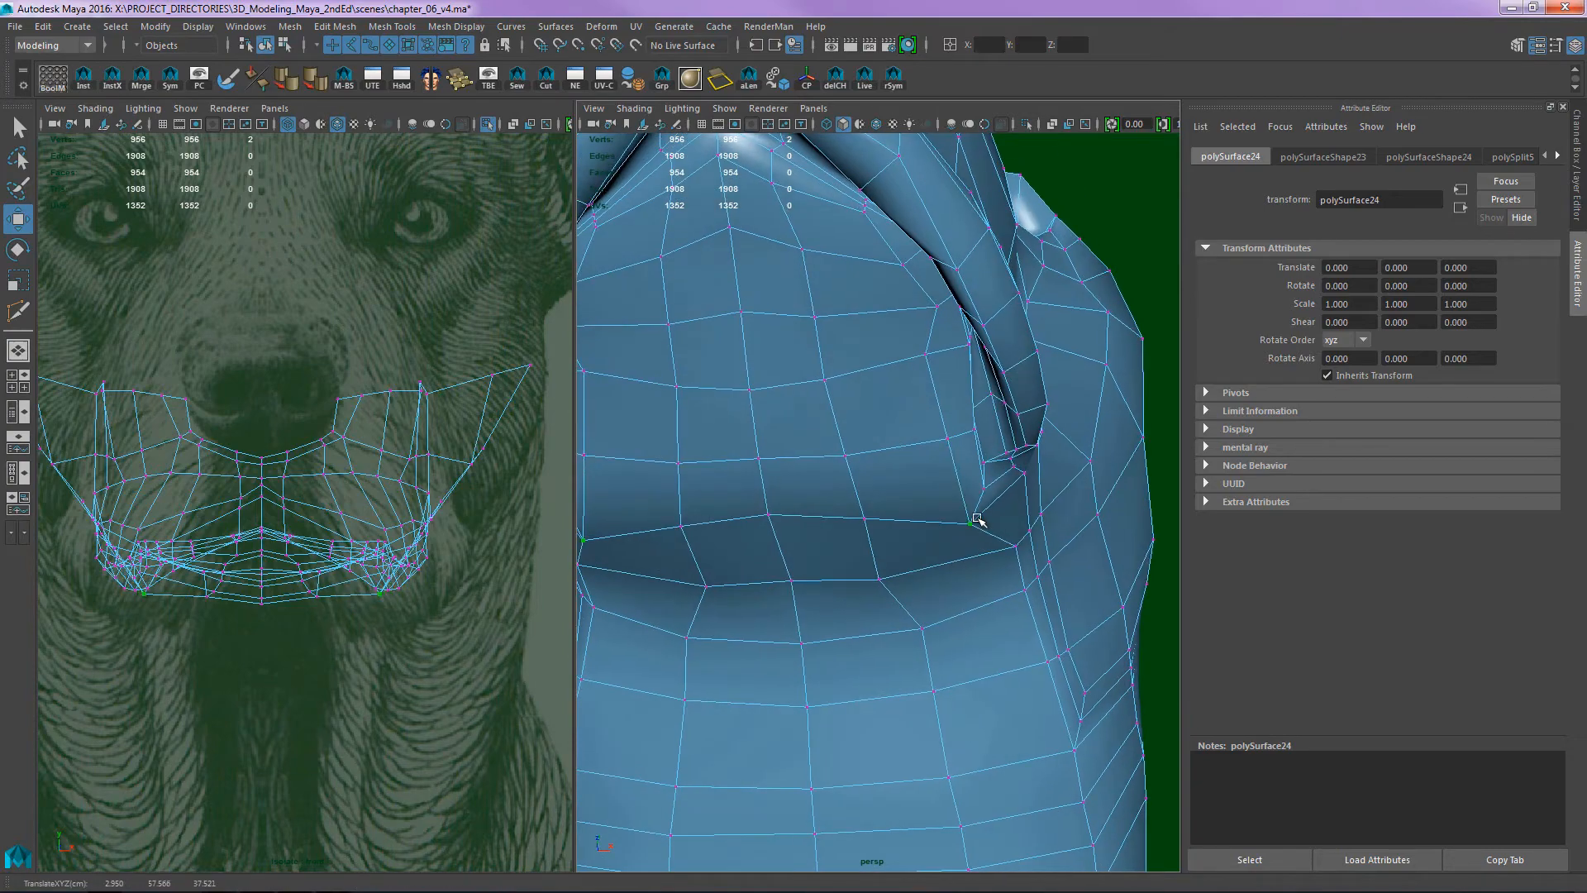
alt+drag(1041, 379, 1056, 259)
- Return to object mode and examine the shaded head in perspective and the muzzle against the front reference
key(q)
alt+right_drag(1055, 259, 864, 357)
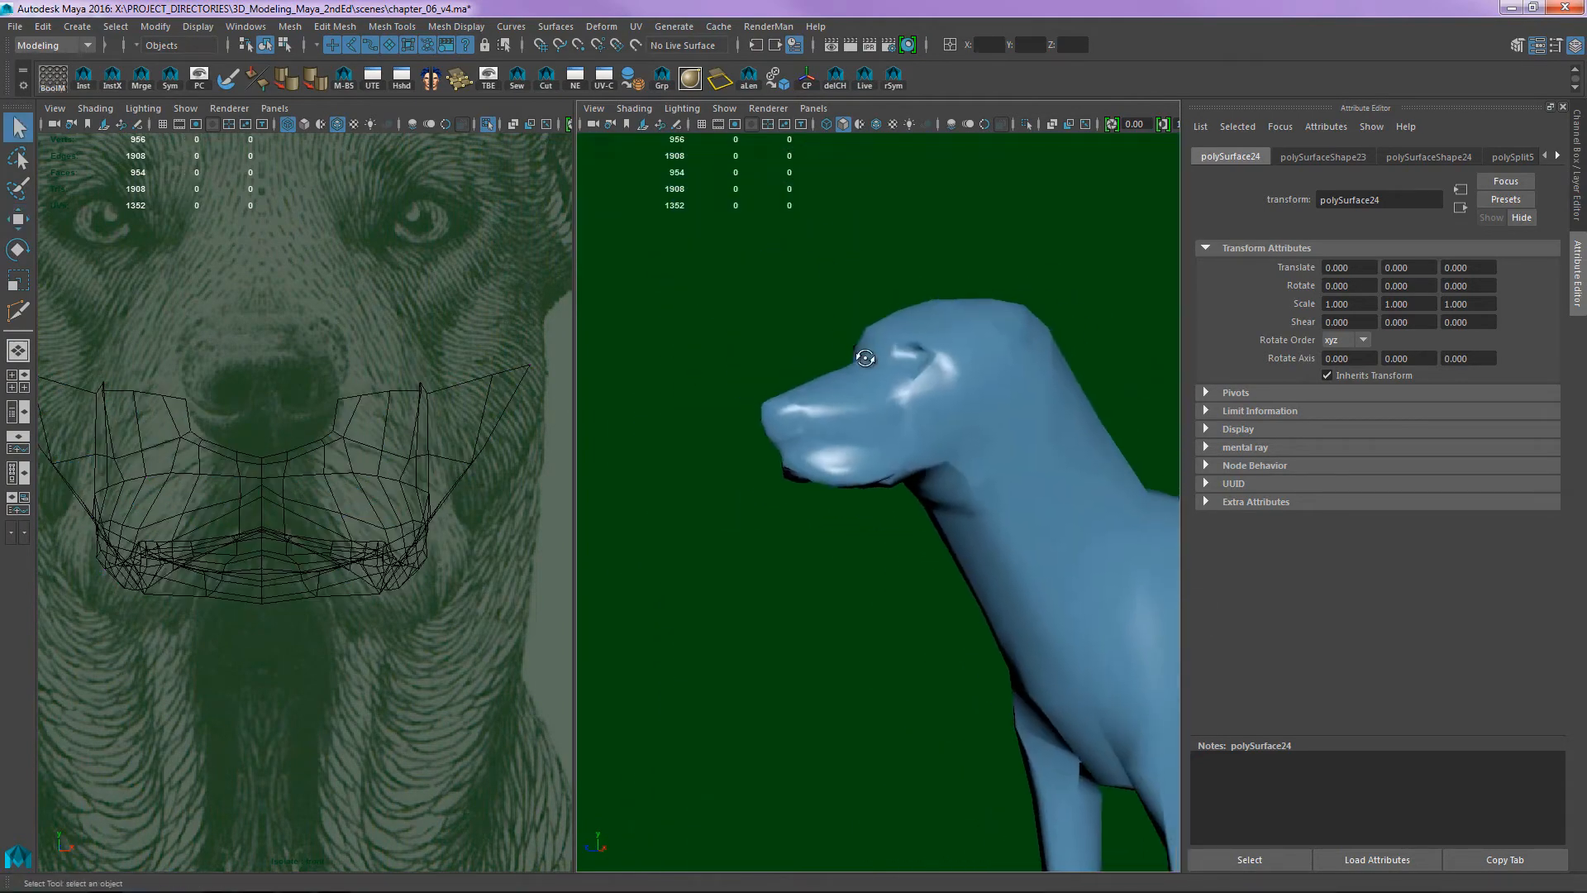
alt+drag(865, 357, 819, 332)
alt+middle_drag(819, 332, 906, 306)
alt+middle_drag(301, 578, 337, 463)
alt+right_drag(337, 463, 433, 409)
alt+middle_drag(433, 410, 428, 474)
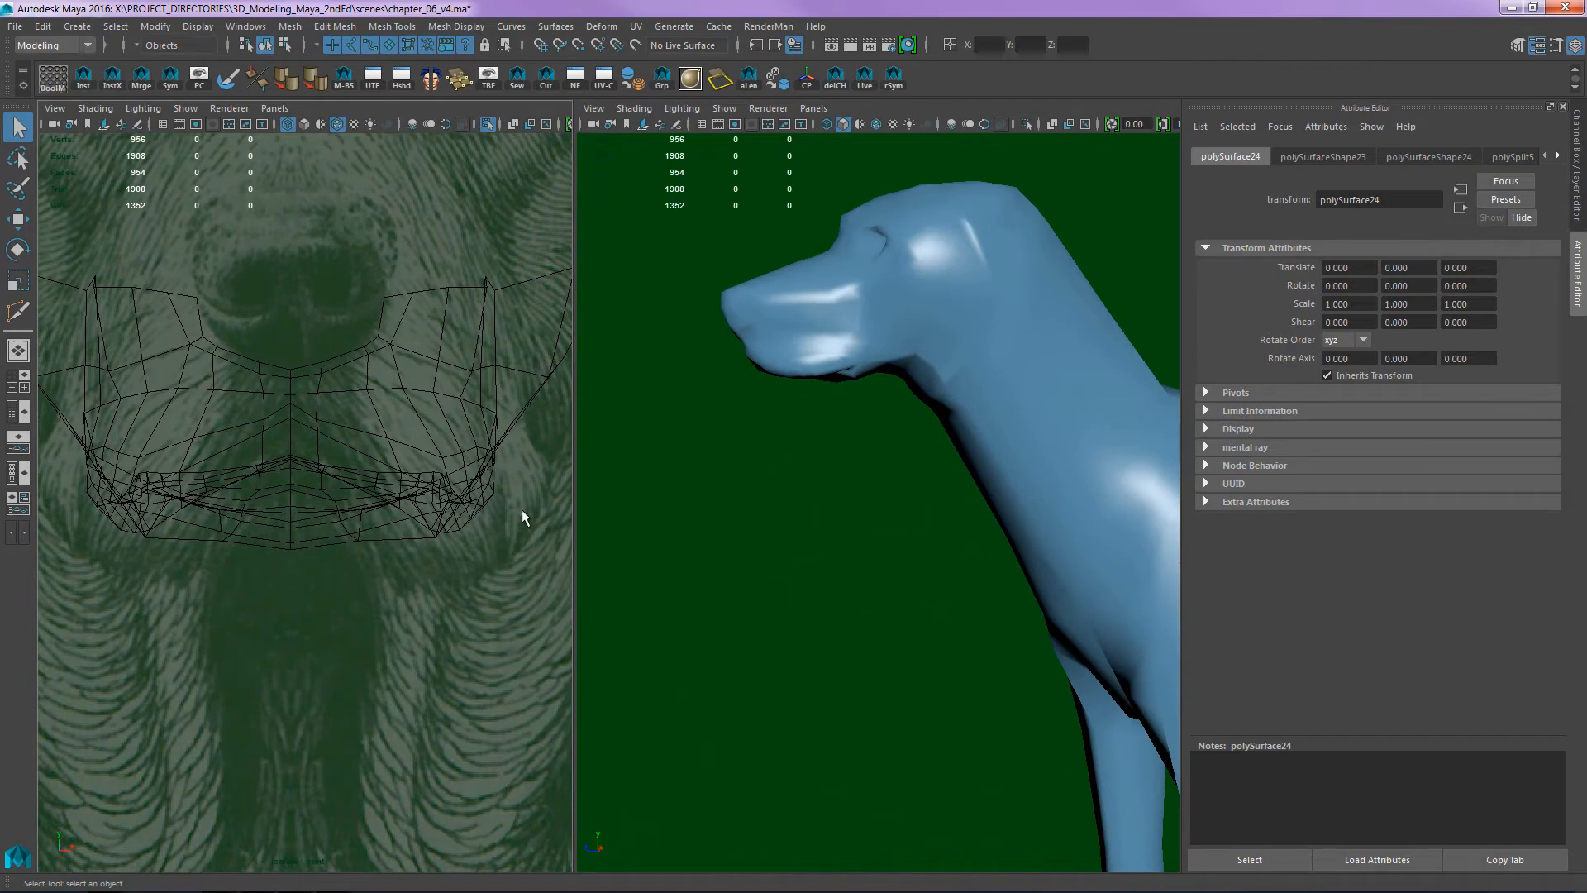
alt+middle_drag(522, 511, 454, 502)
alt+middle_drag(407, 441, 463, 473)
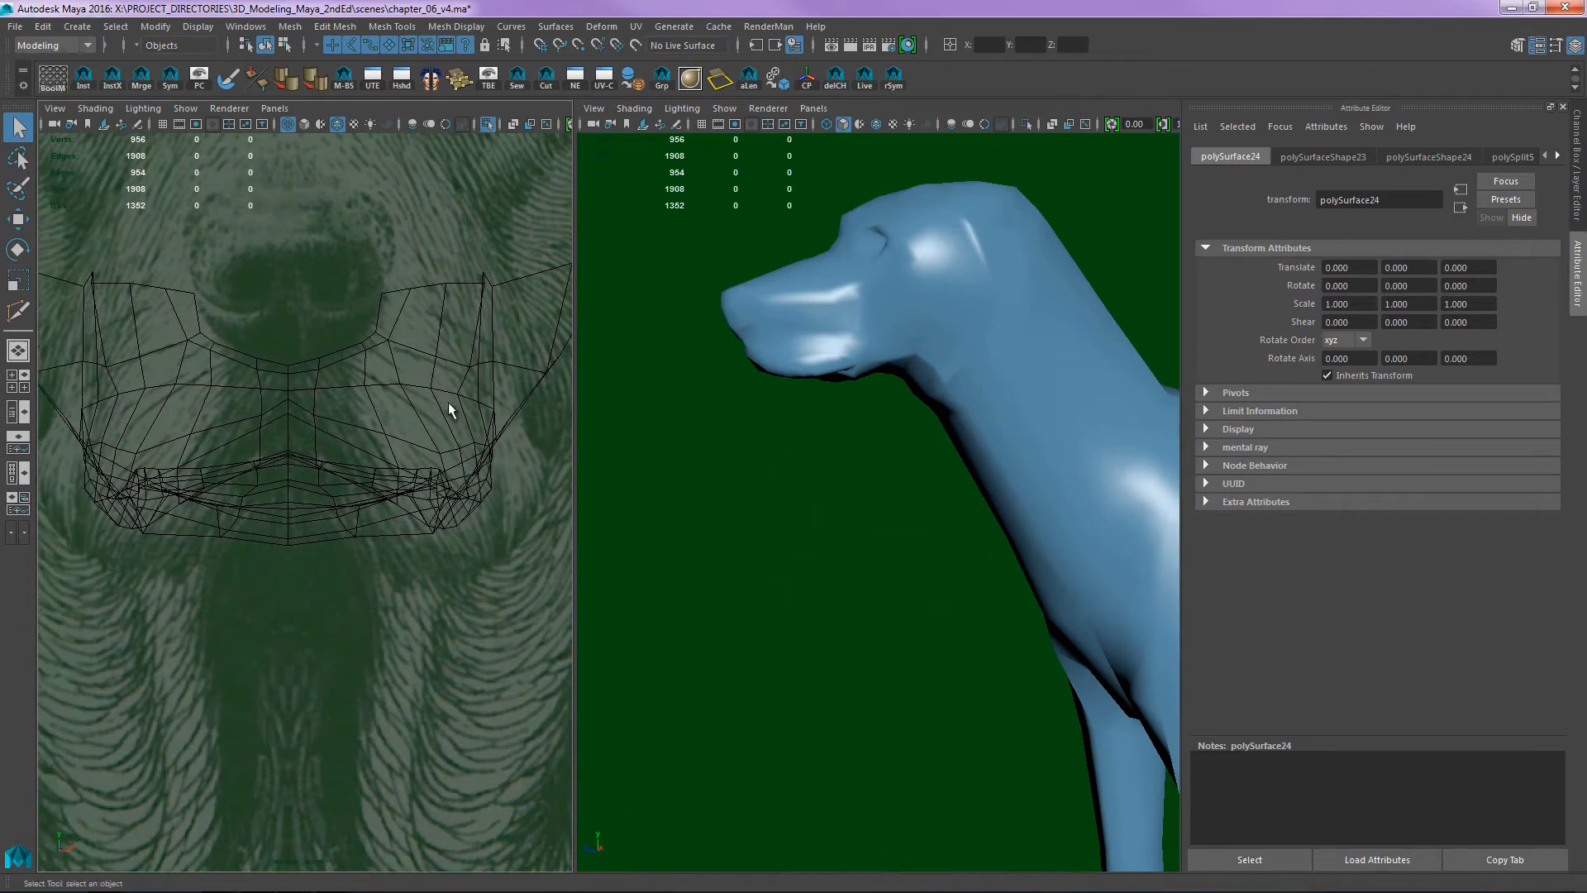
alt+middle_drag(449, 267, 428, 324)
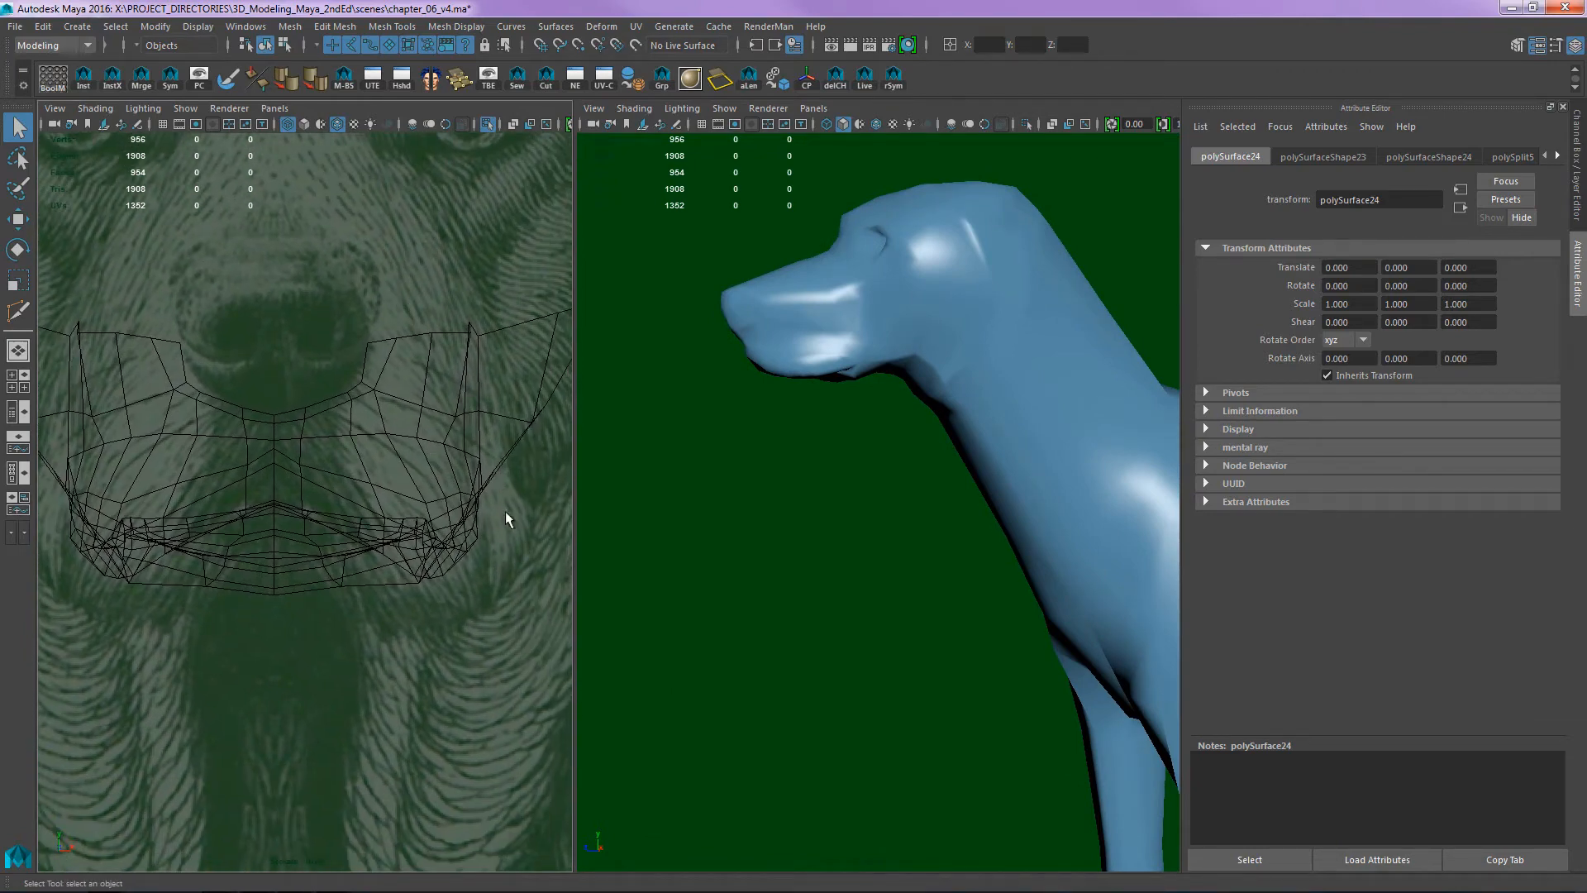
- Switch to the side view in wireframe display and compare the head's edges with the reference image
key(space)
drag(850, 427, 921, 433)
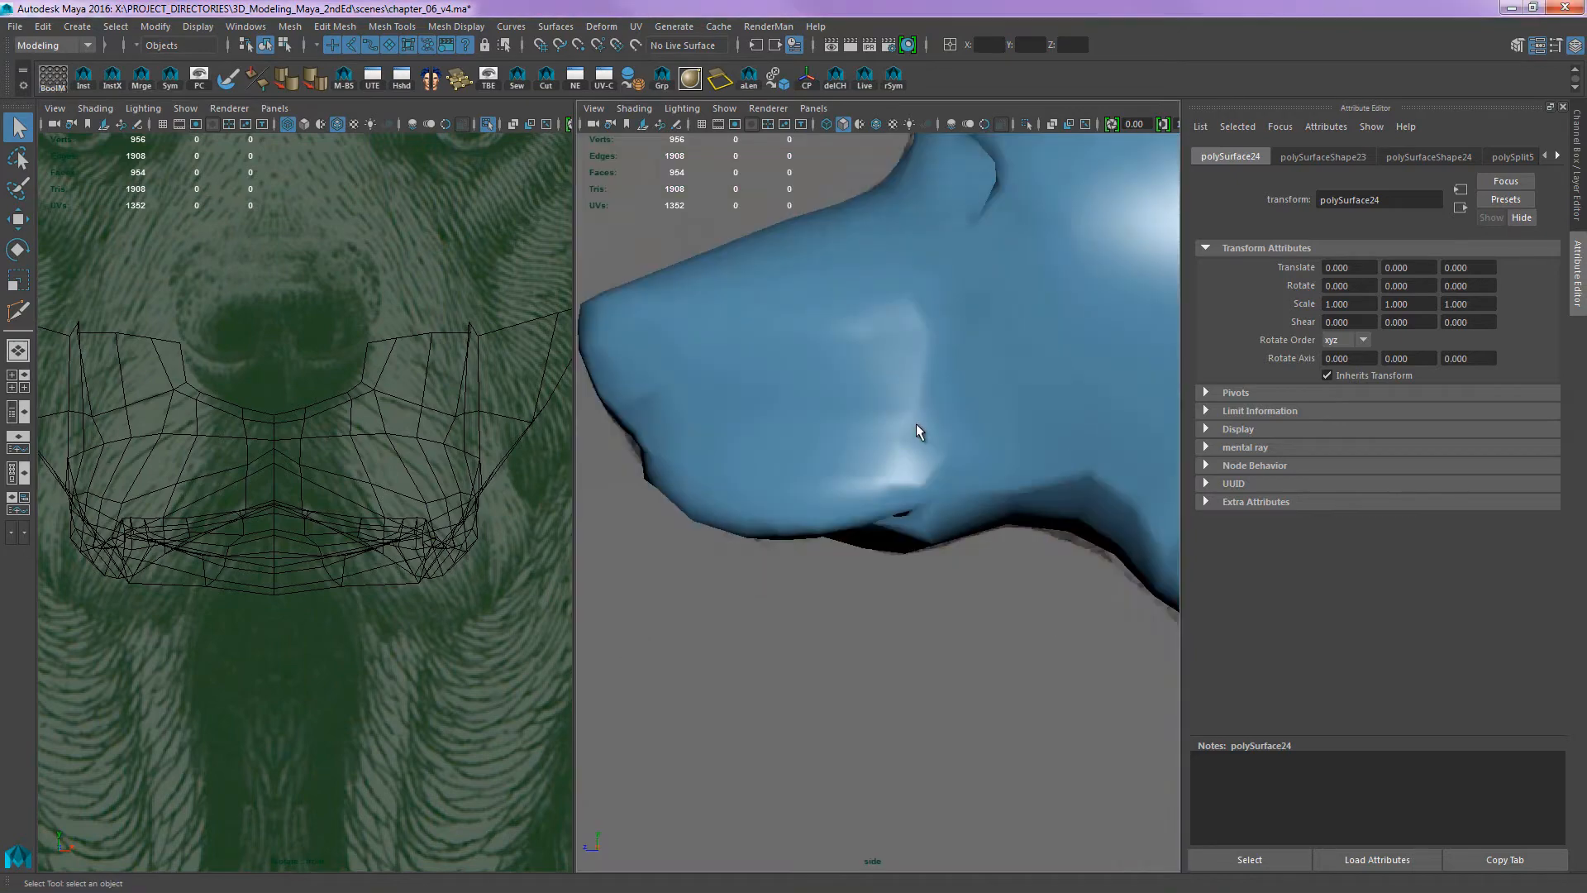
alt+middle_drag(863, 401, 916, 382)
key(4)
scroll(844, 478, up, 5)
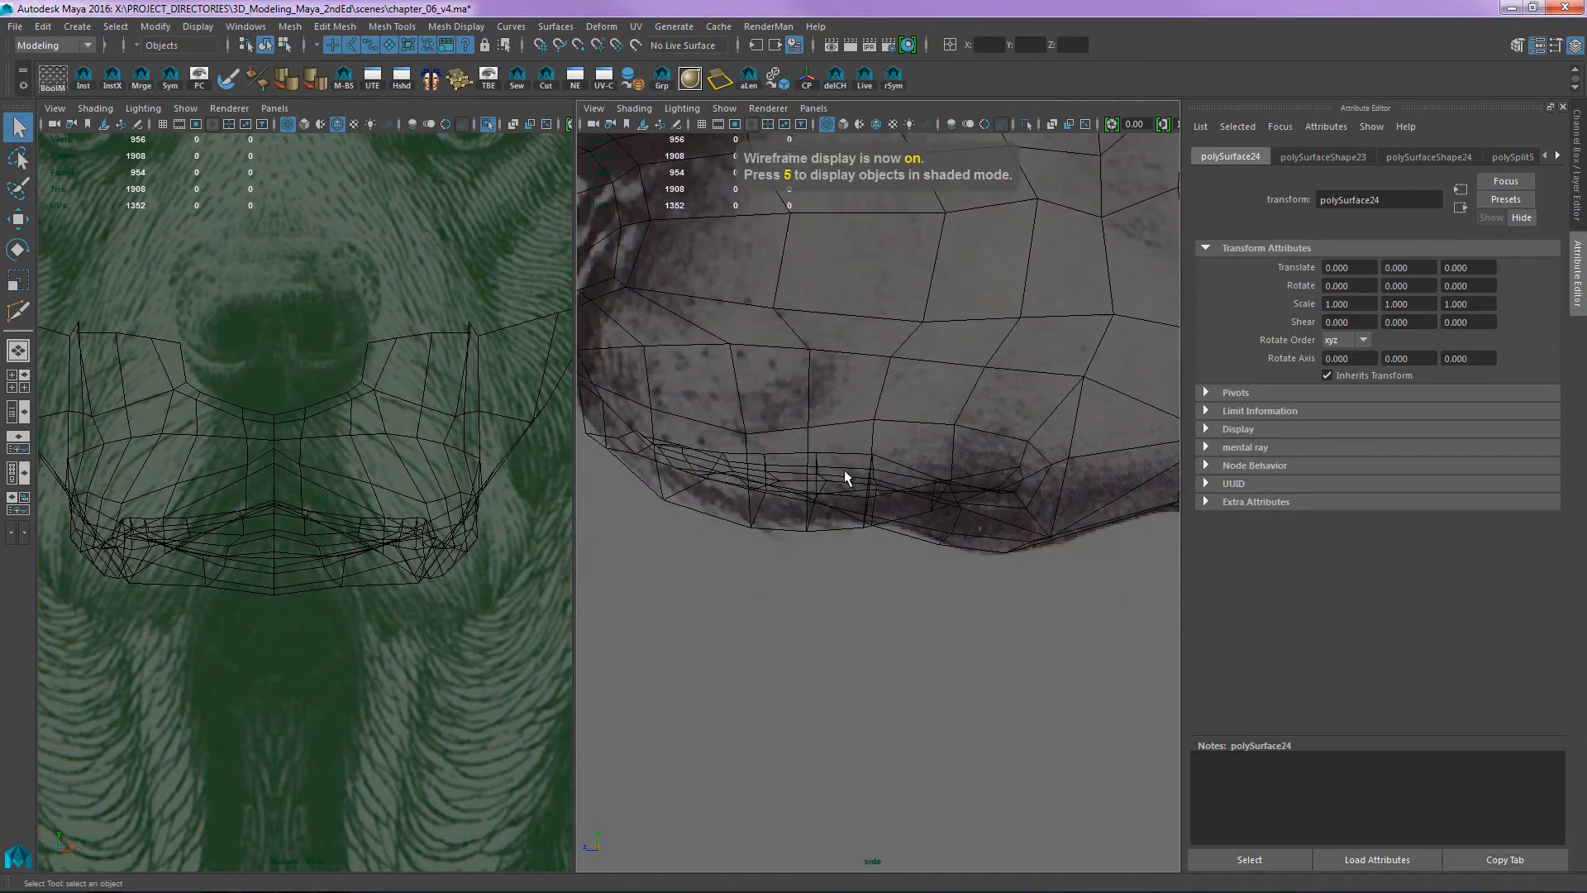
scroll(902, 486, down, 6)
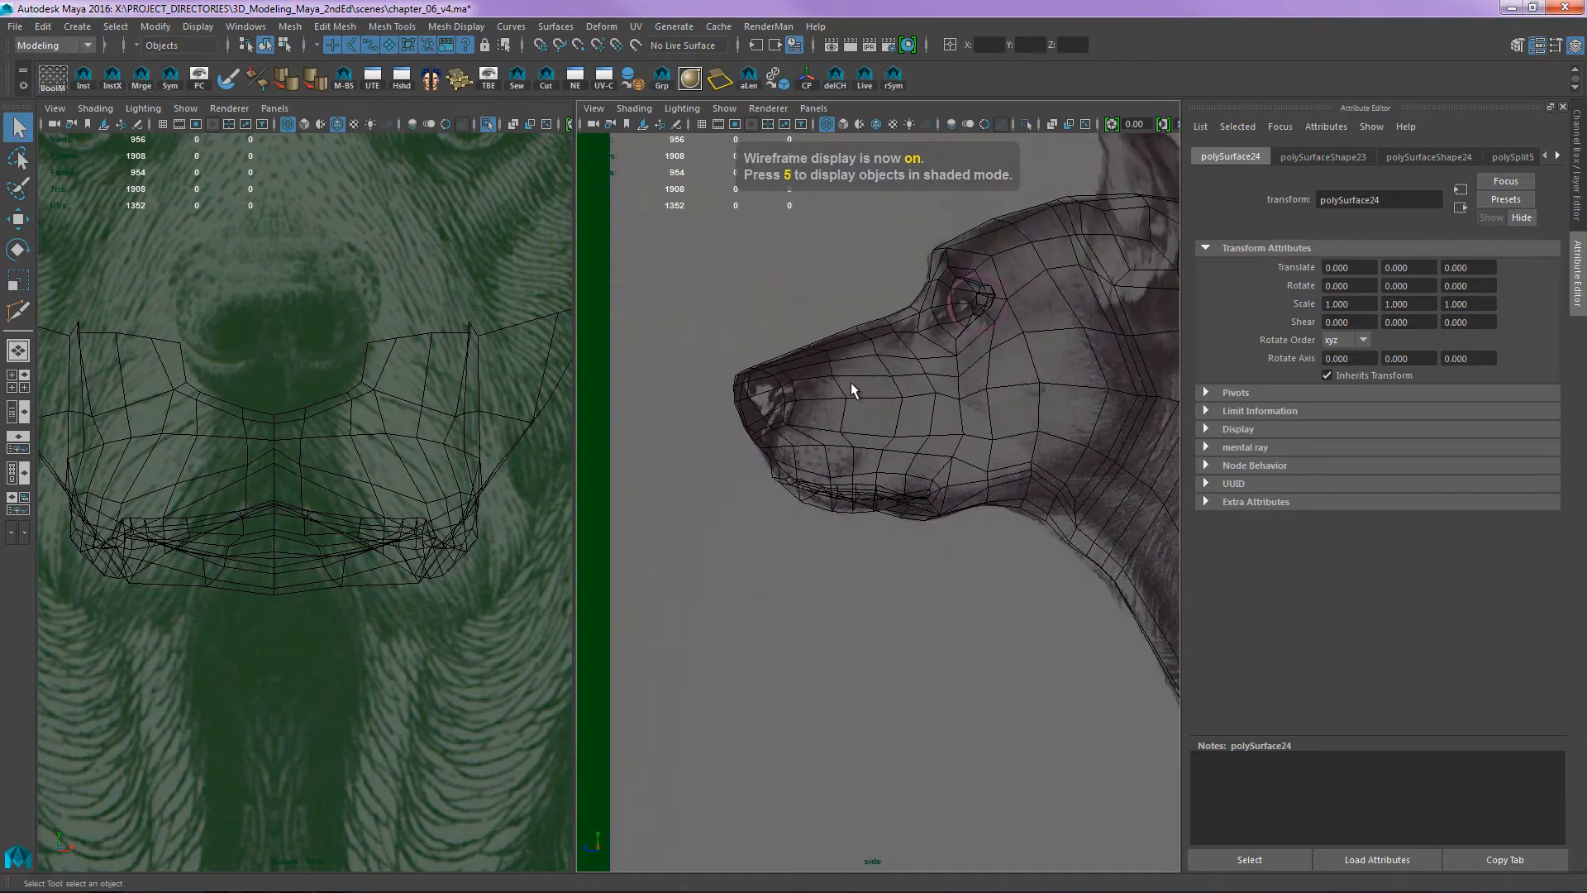
scroll(1008, 414, down, 2)
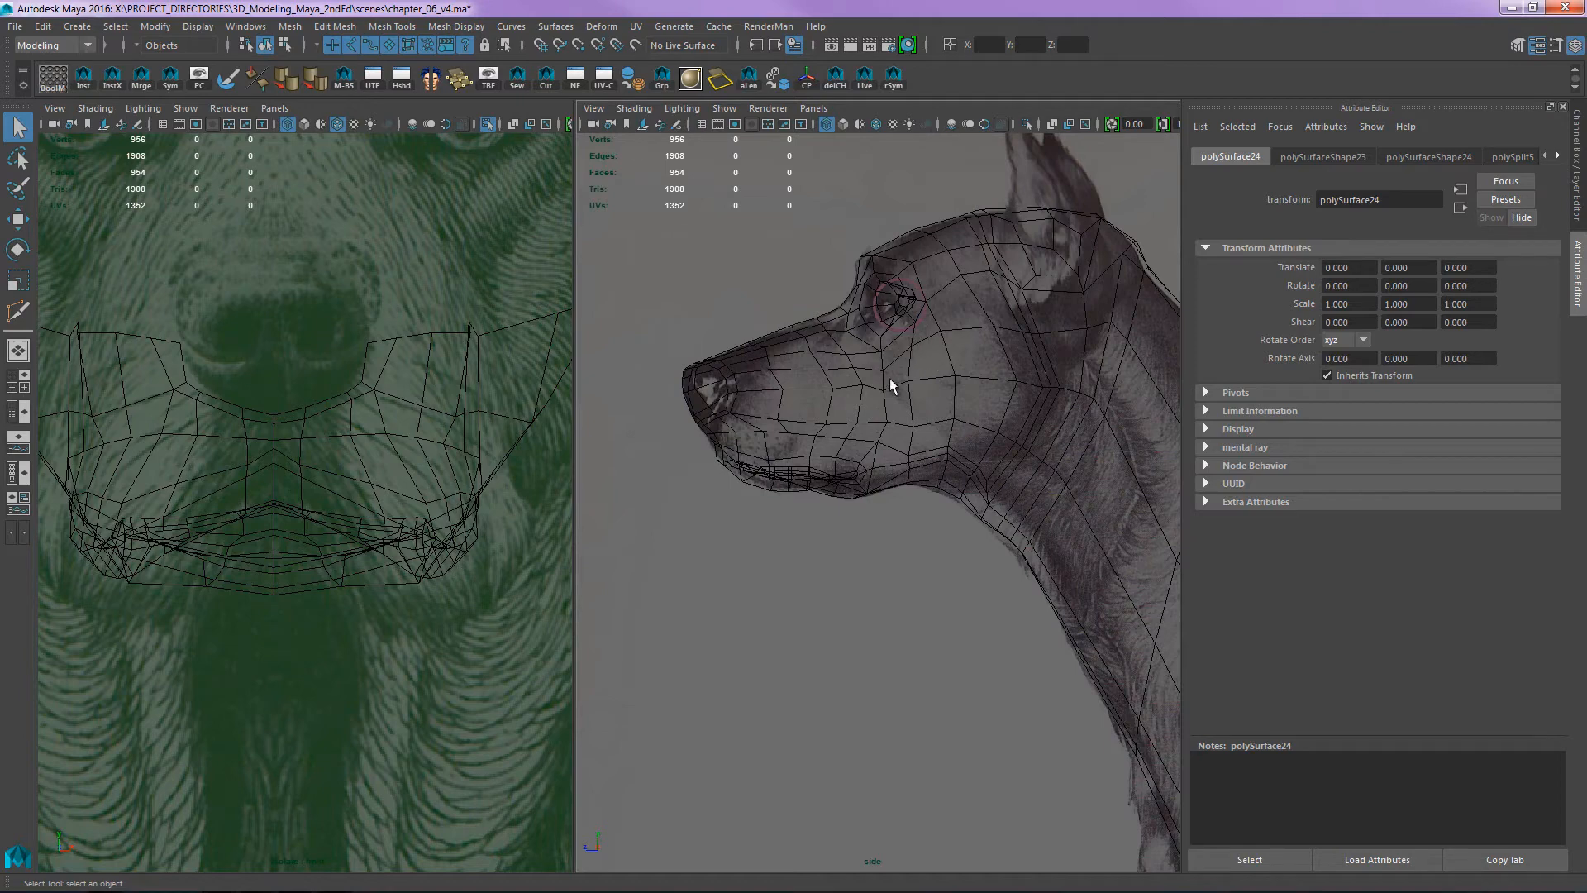
scroll(891, 385, up, 2)
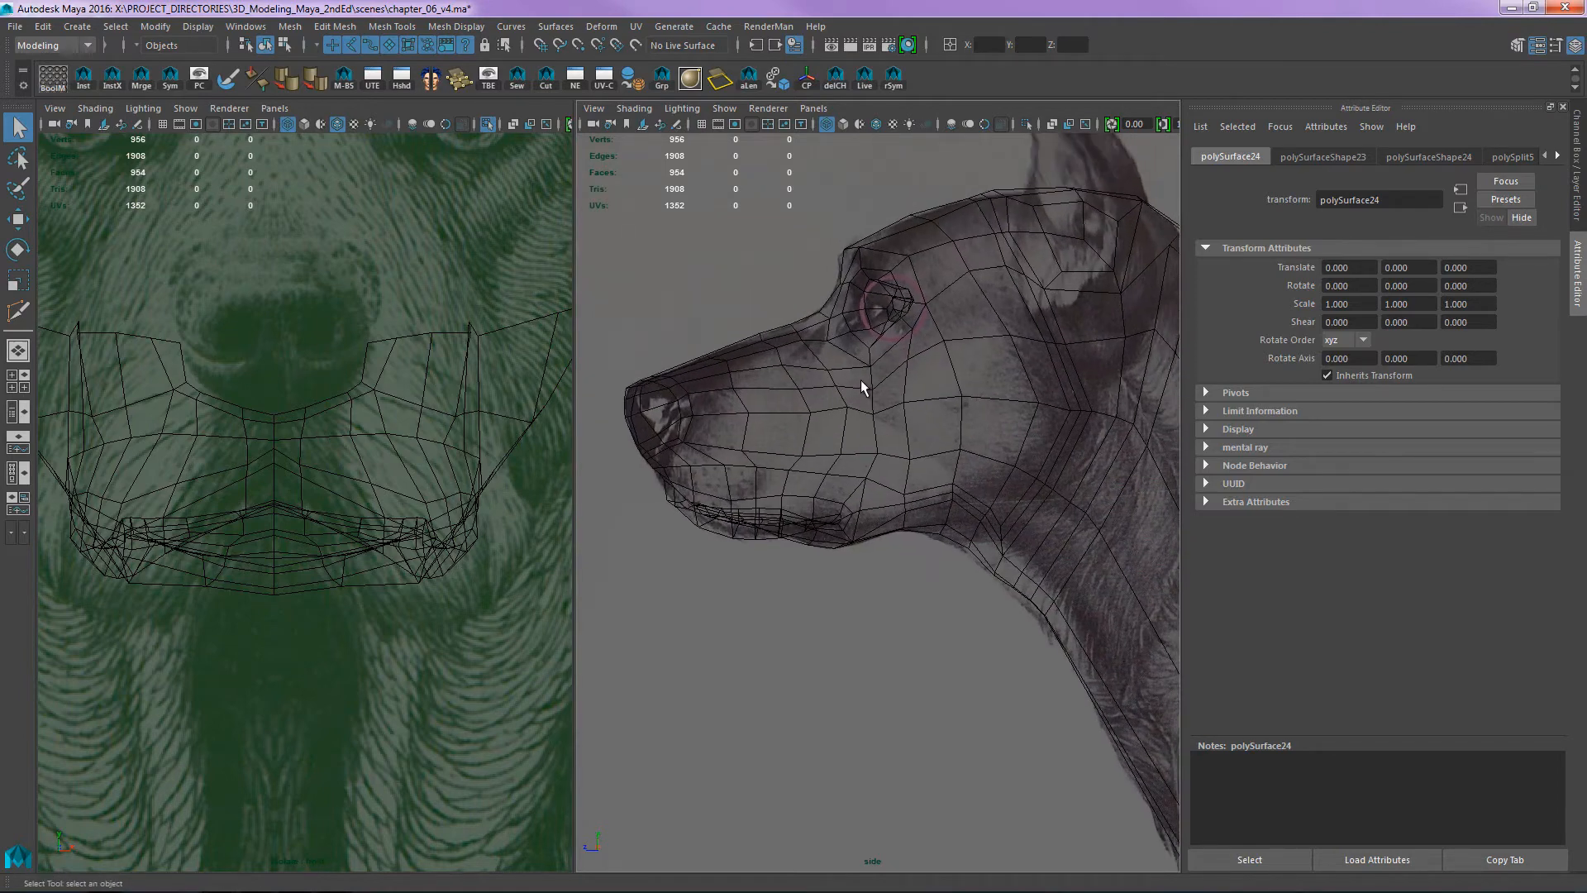
scroll(857, 382, up, 3)
alt+middle_drag(856, 383, 921, 334)
- Select the head mesh and put it in vertex mode with the Move tool around the muzzle
click(861, 309)
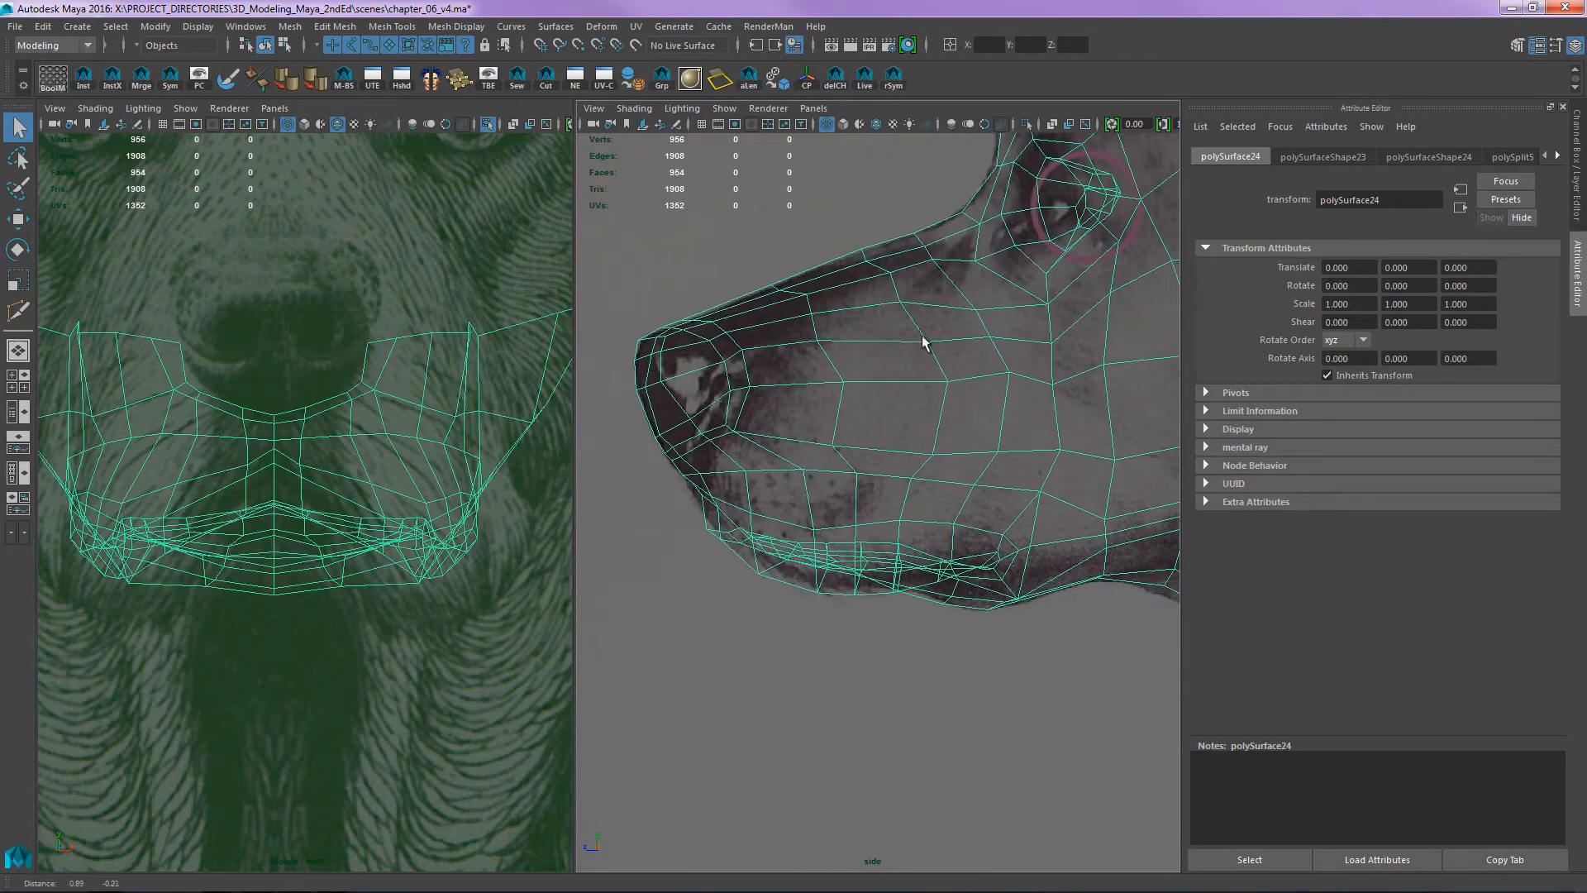
alt+right_drag(923, 341, 789, 340)
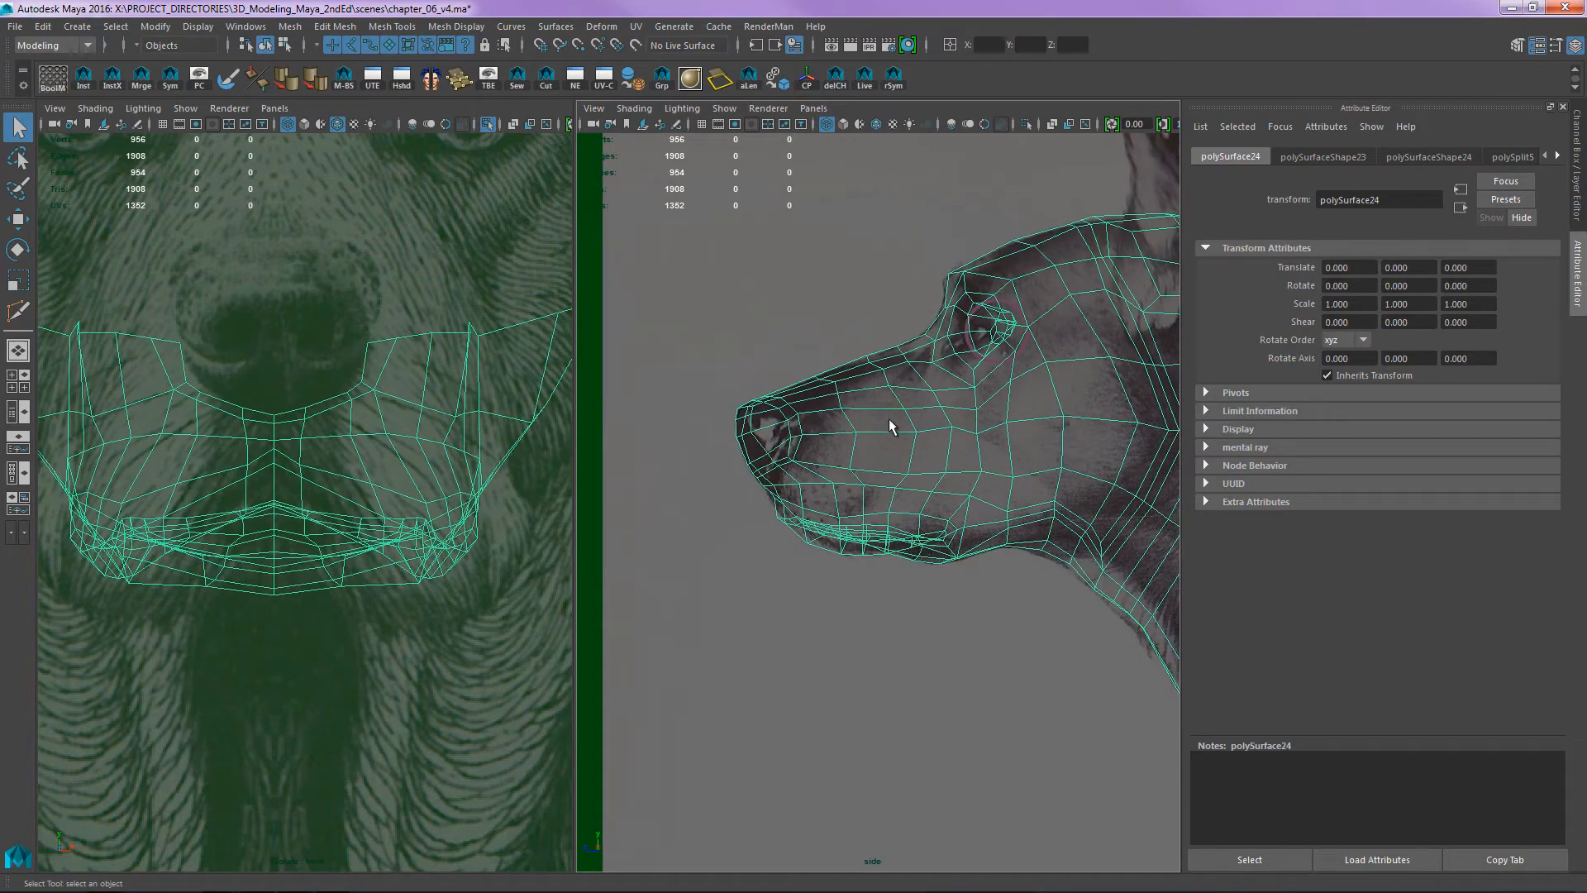
scroll(837, 415, up, 4)
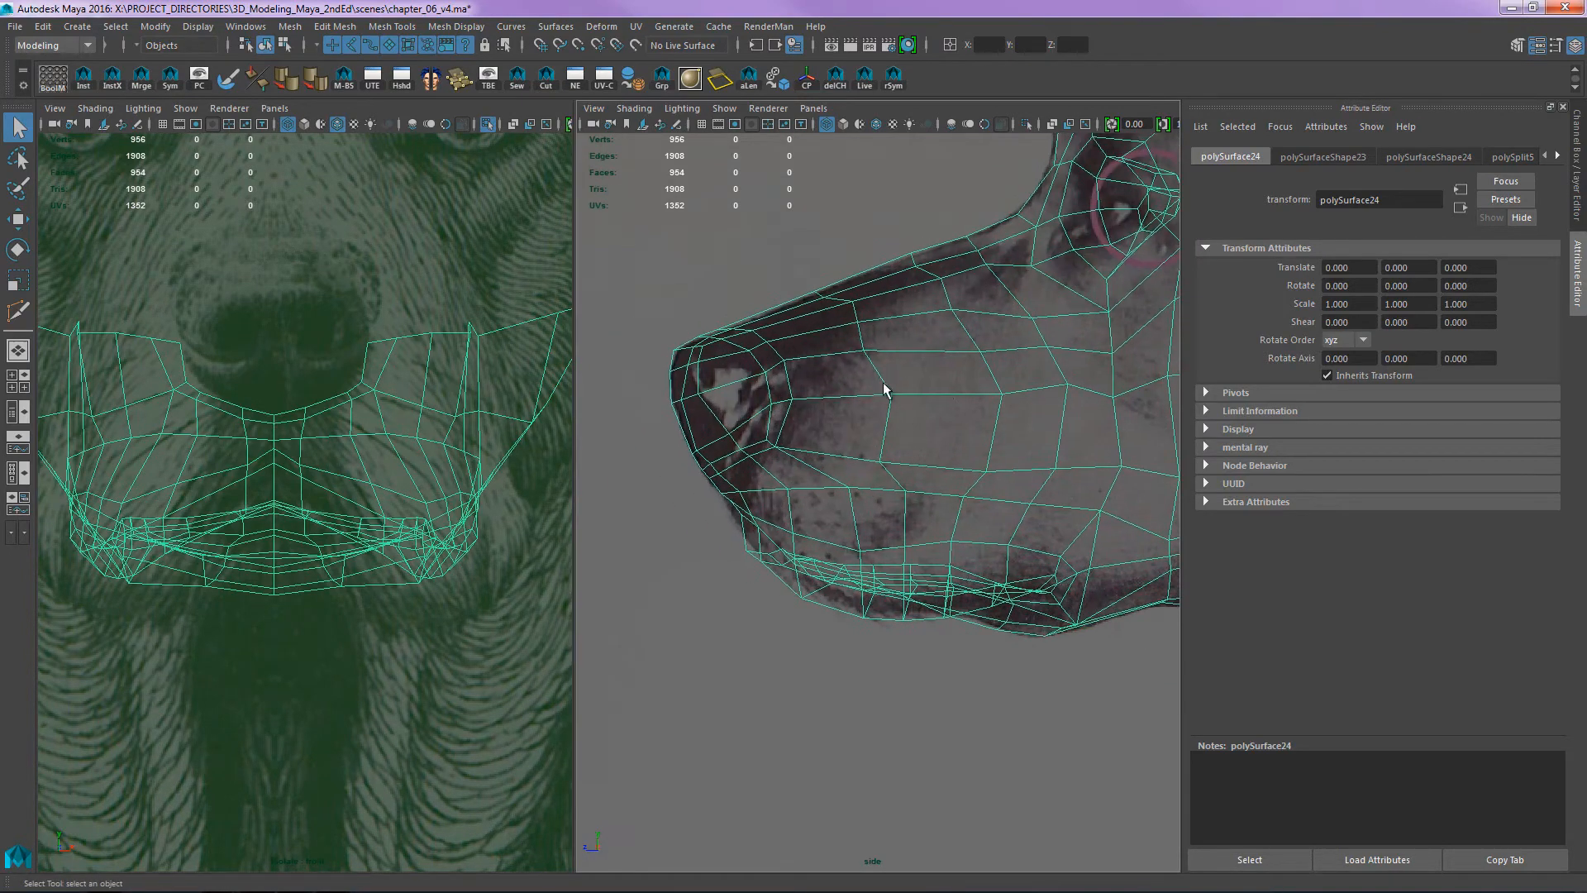
key(w)
key(F9)
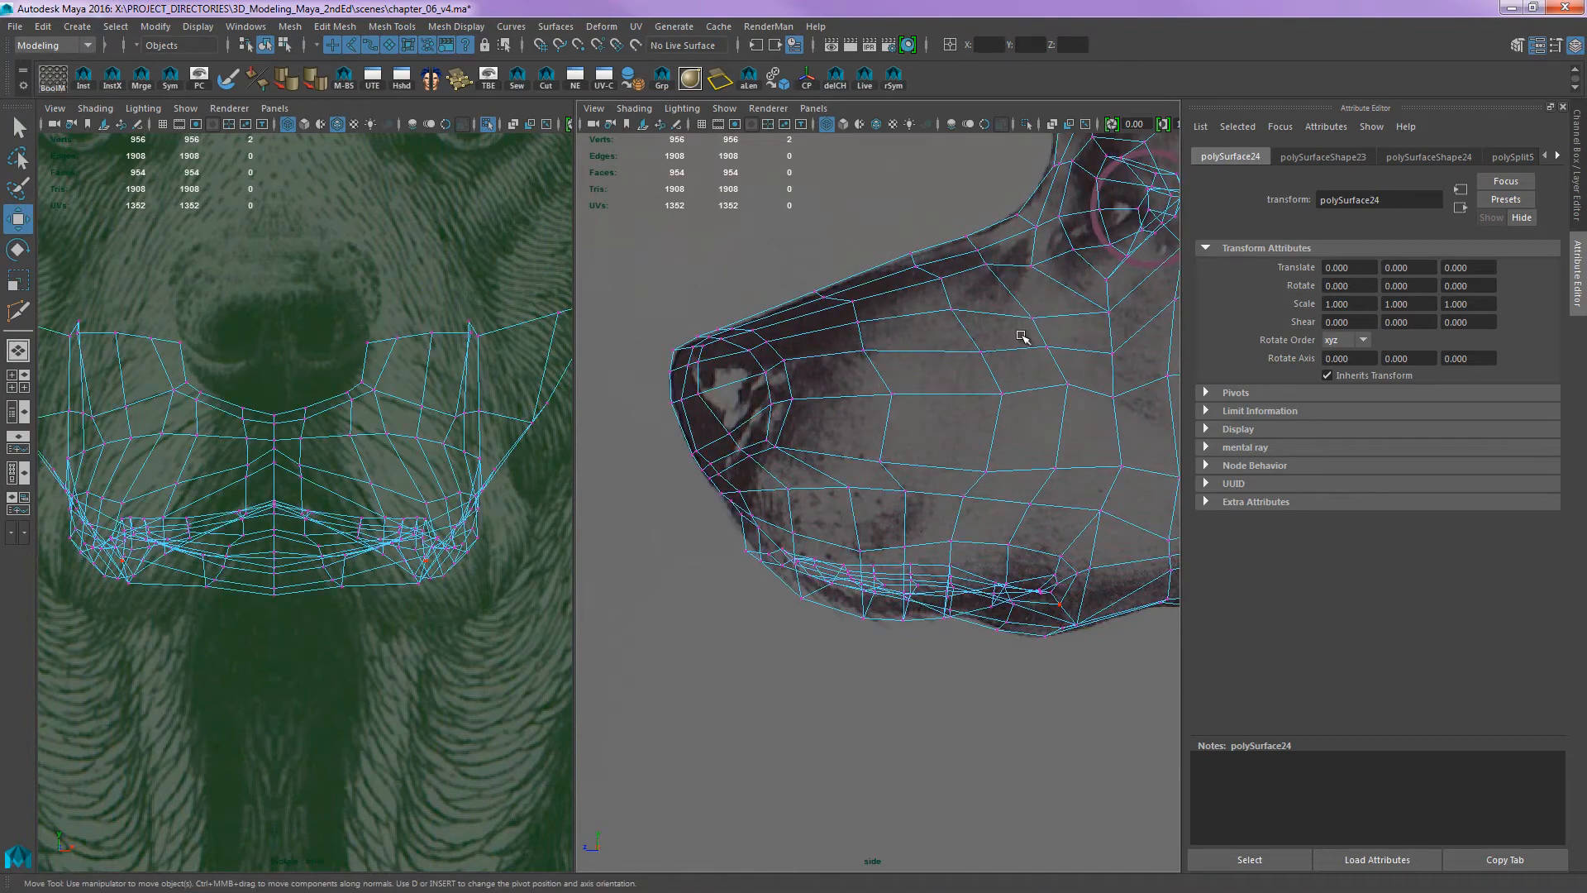
- Set the transform constraint to Edge Slide and slide the mirrored vertices behind the nostril forward along their edges
click(1519, 47)
click(1487, 397)
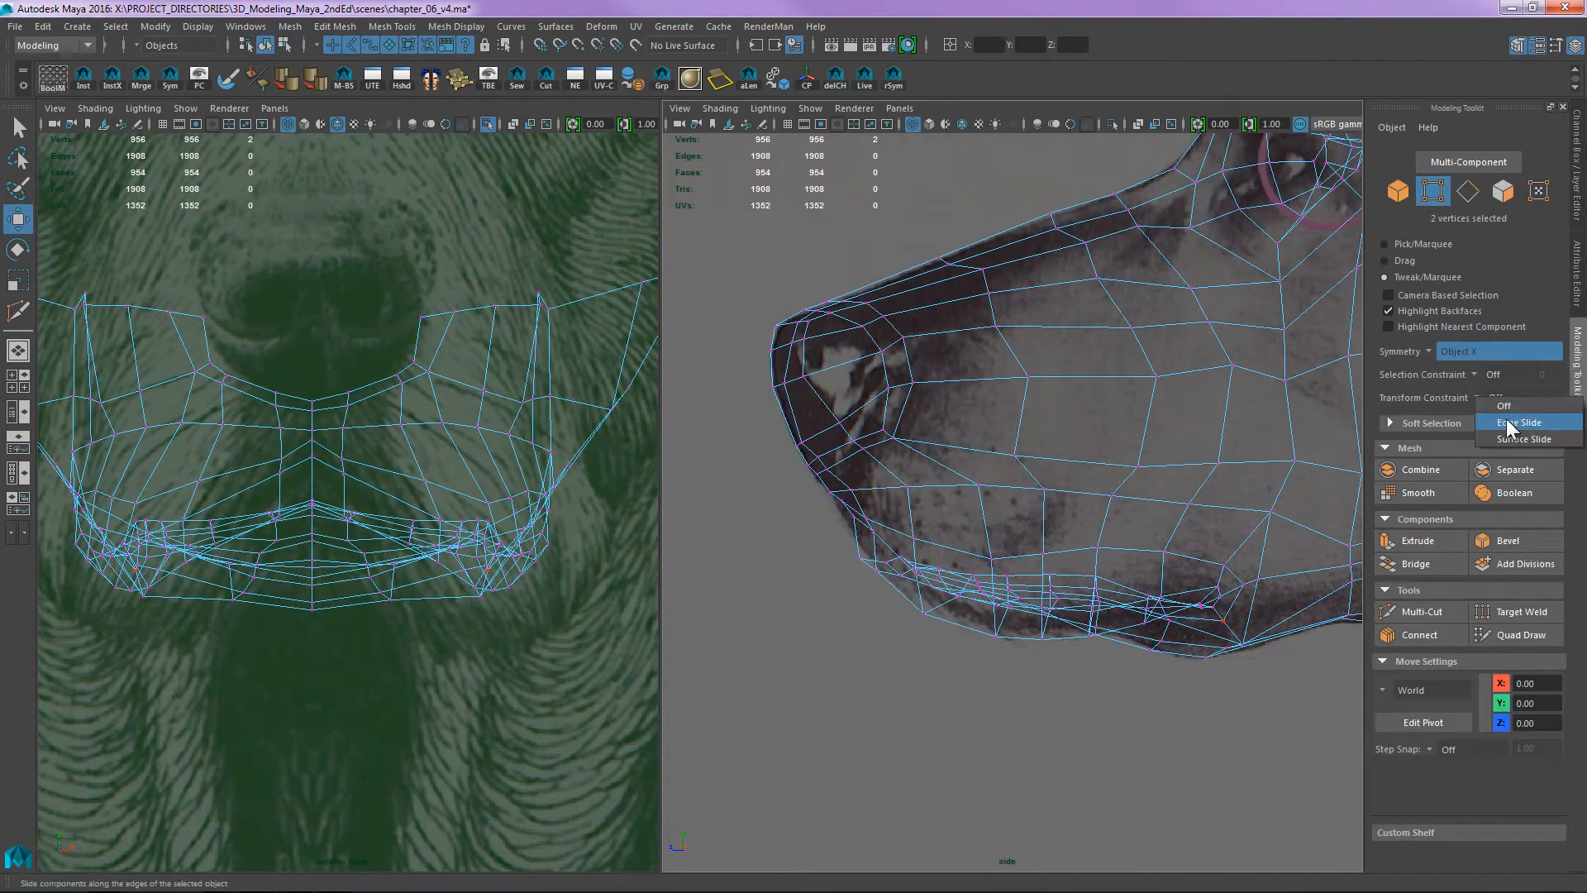
click(1509, 424)
drag(940, 259, 986, 380)
drag(1015, 455, 910, 447)
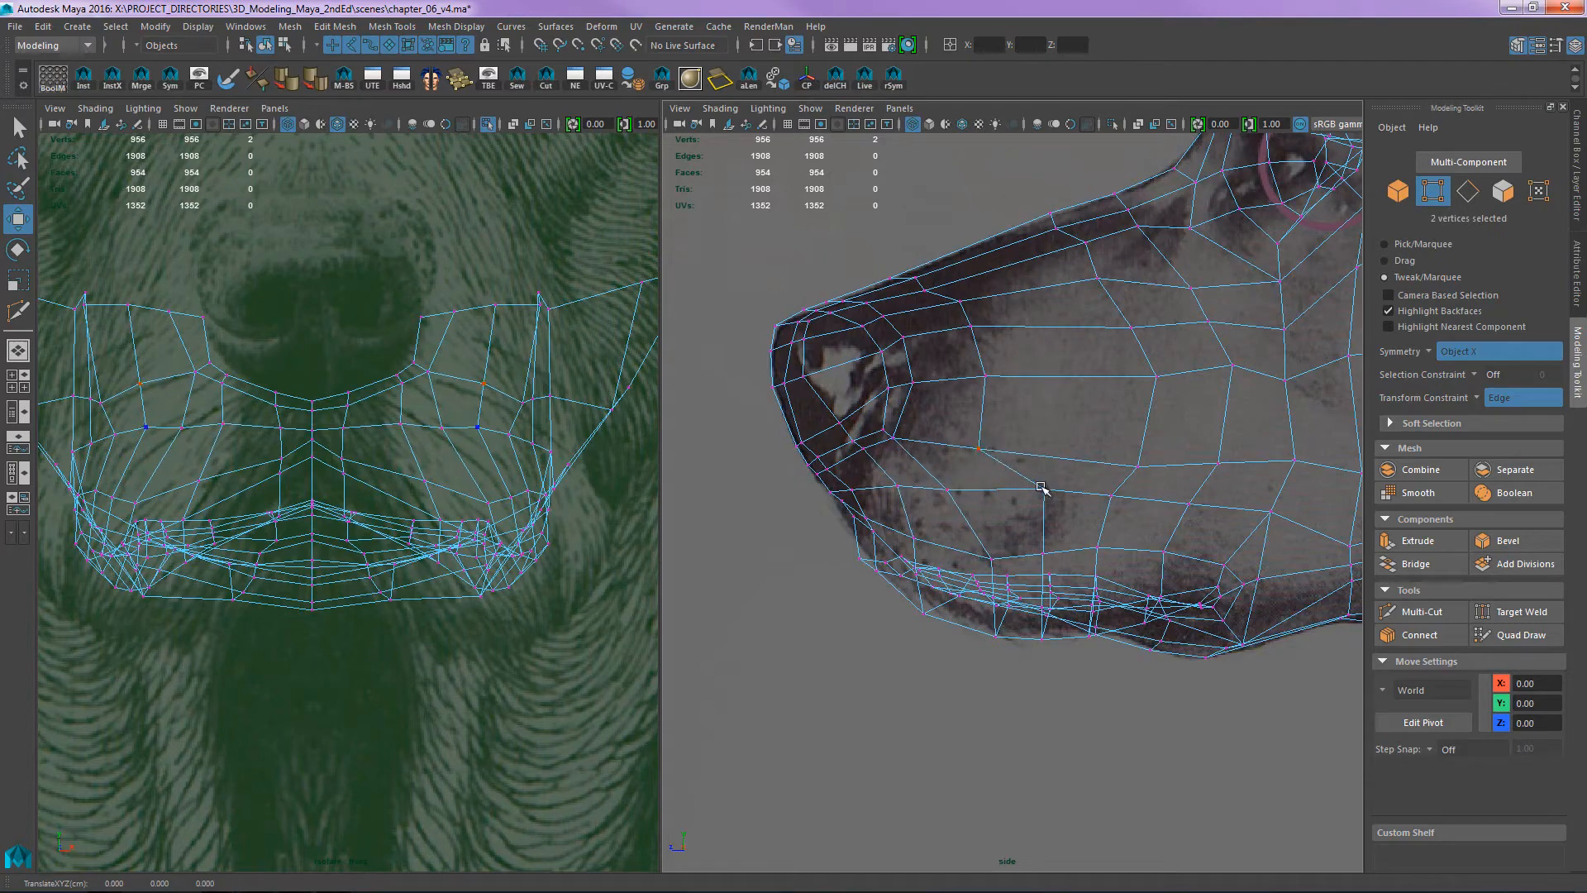
drag(1038, 492, 974, 445)
drag(985, 379, 971, 376)
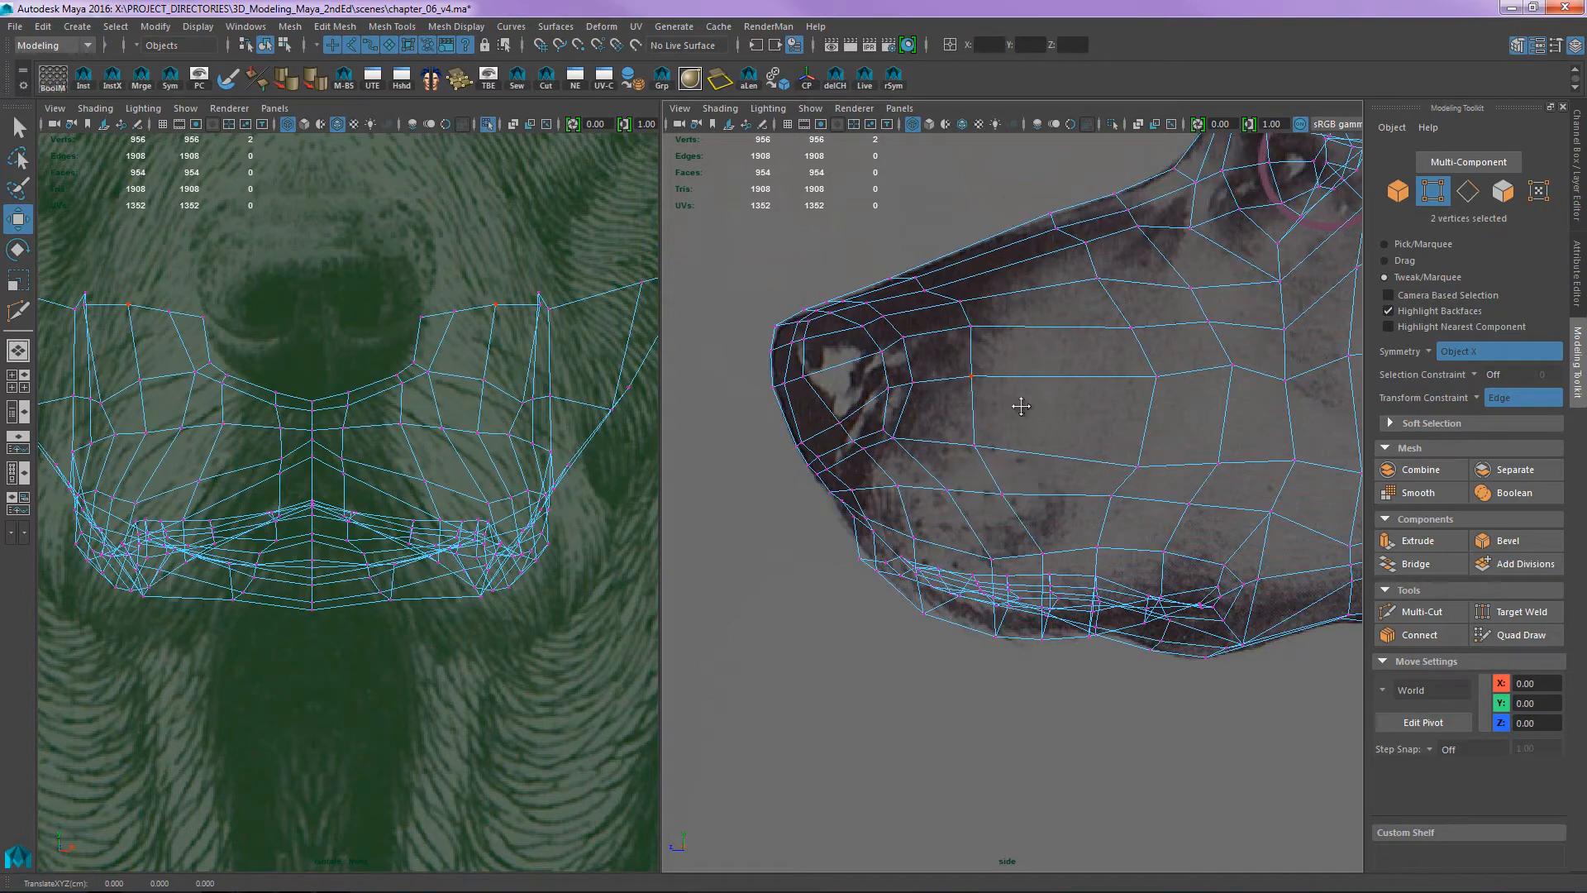
- Slide the mirrored vertices just above the upper lip along their edges to even the spacing in the side view
alt+middle_drag(1043, 502, 986, 467)
drag(936, 523, 987, 591)
drag(986, 520, 972, 518)
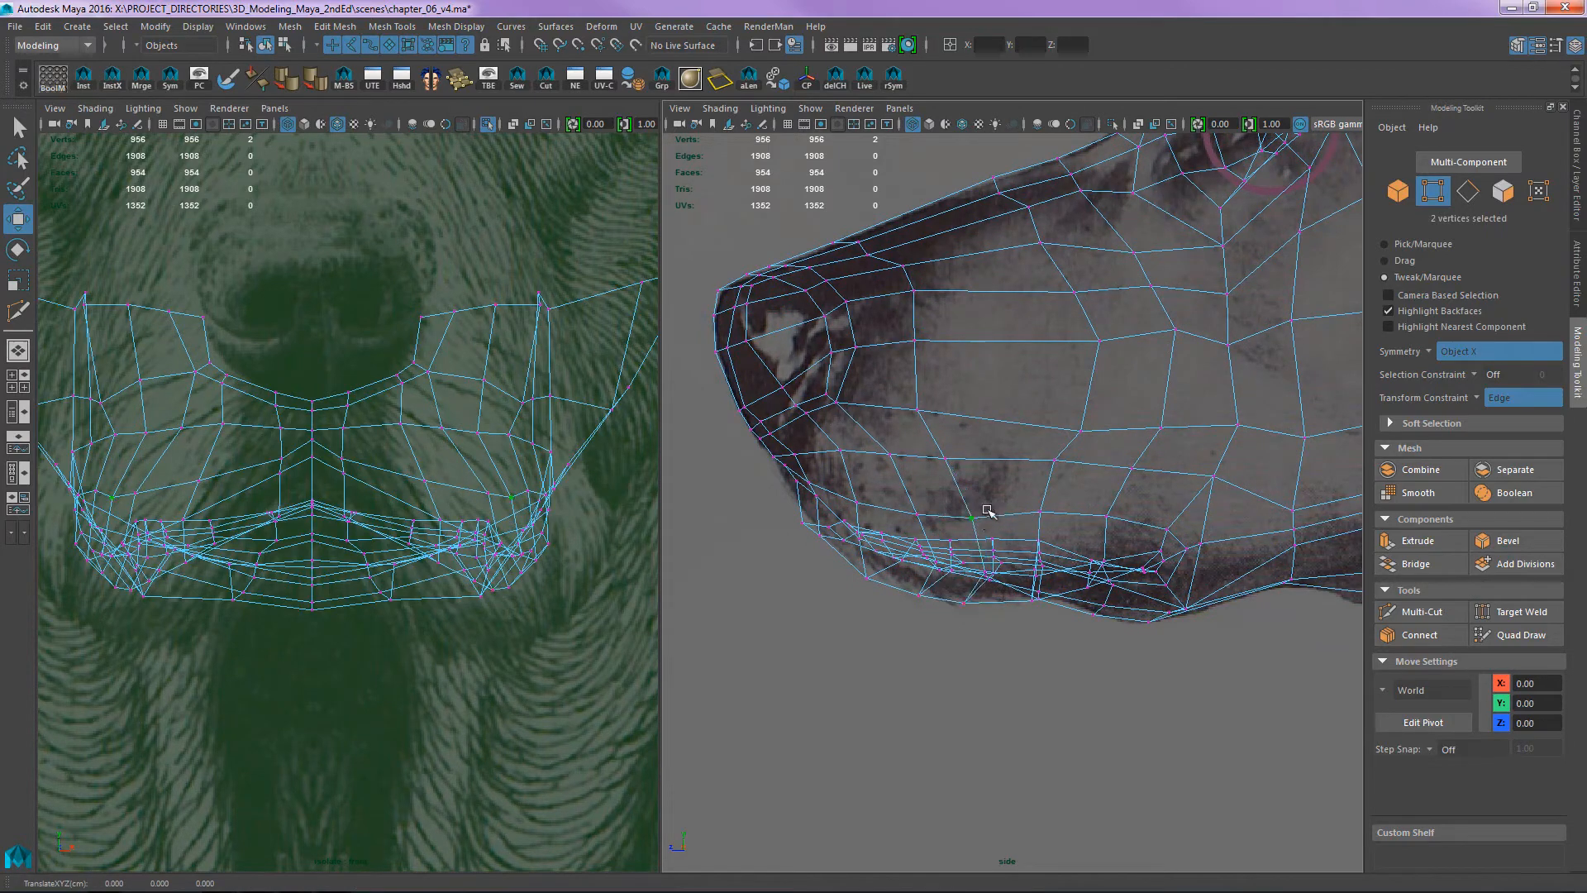
alt+middle_drag(1004, 374, 956, 382)
alt+middle_drag(994, 327, 999, 371)
drag(1012, 512, 1042, 480)
drag(999, 564, 1002, 562)
alt+middle_drag(1013, 416, 1032, 425)
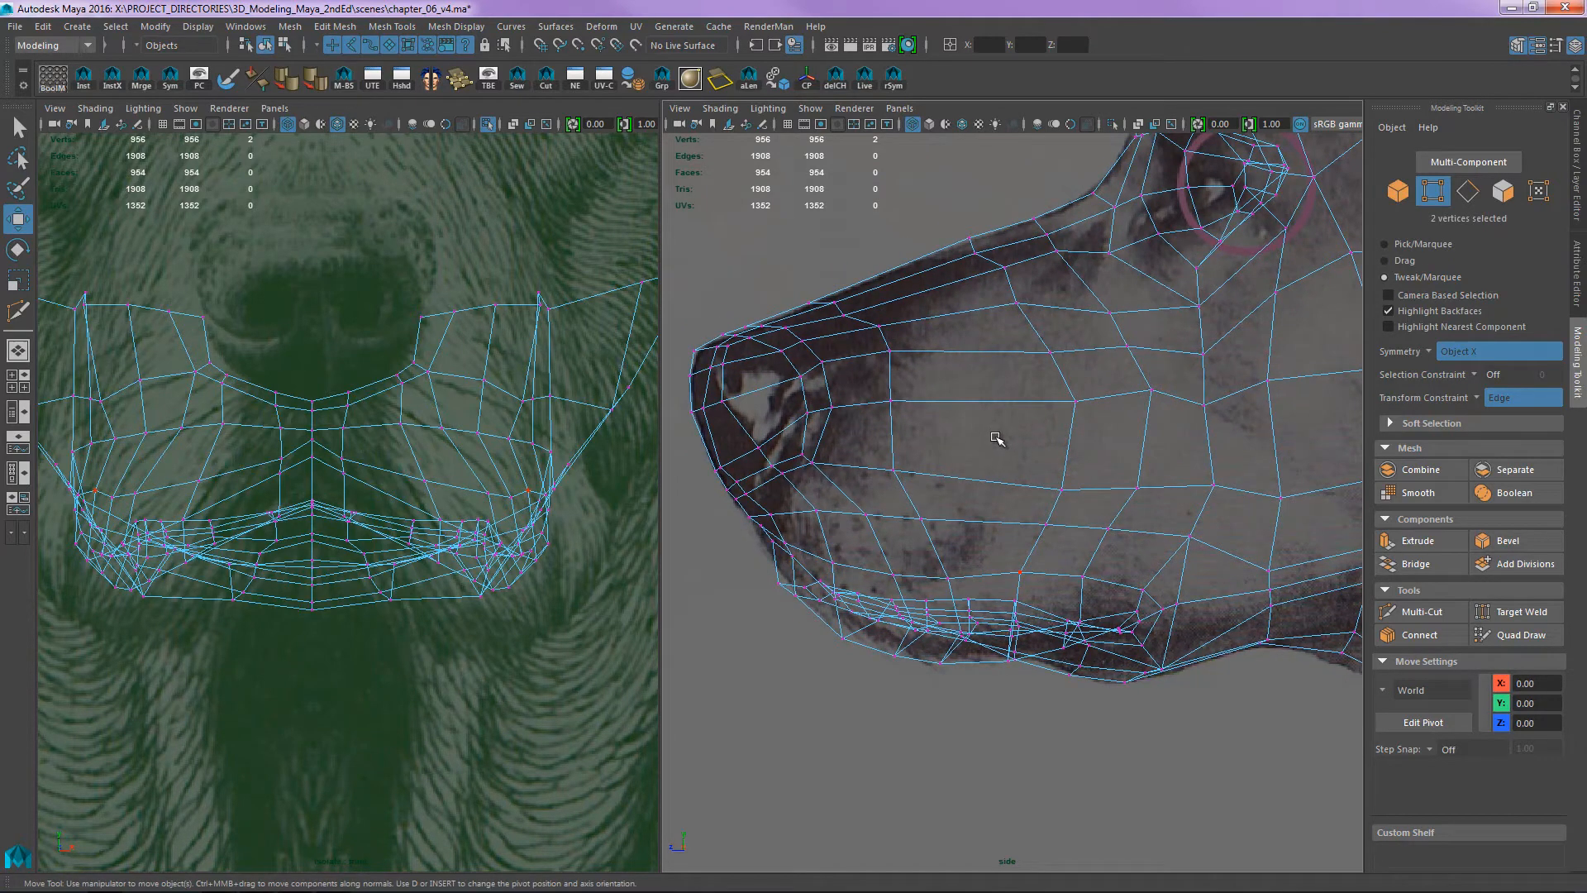
- Insert an edge loop down the side of the muzzle between the nostril and mouth corner using Multi-Cut with edge flow
key(y)
ctrl+click(982, 399)
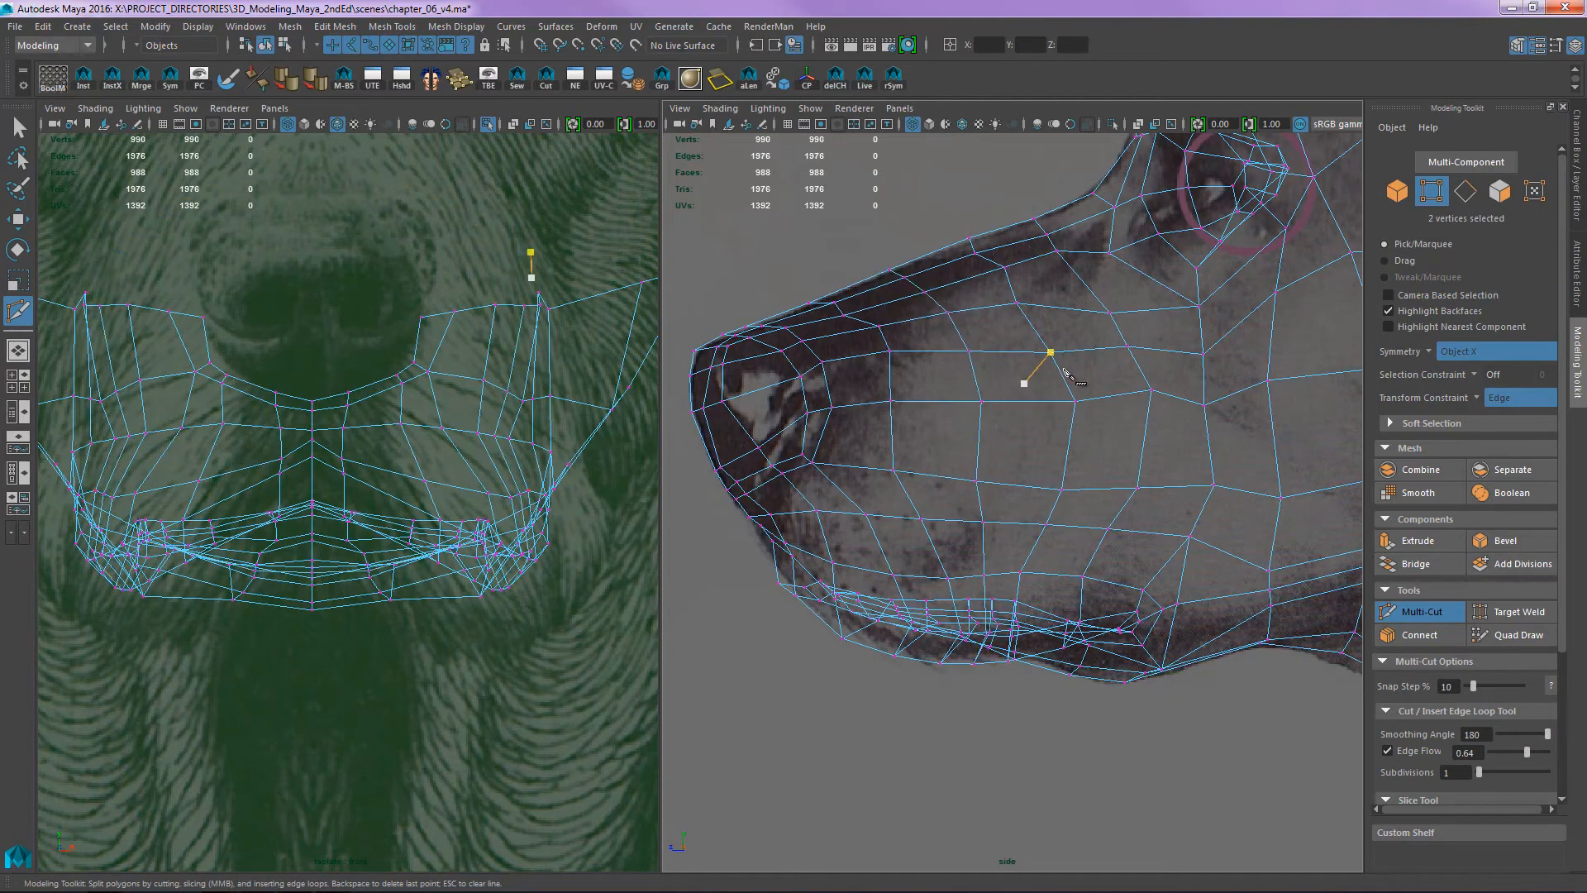
scroll(1067, 373, down, 3)
key(w)
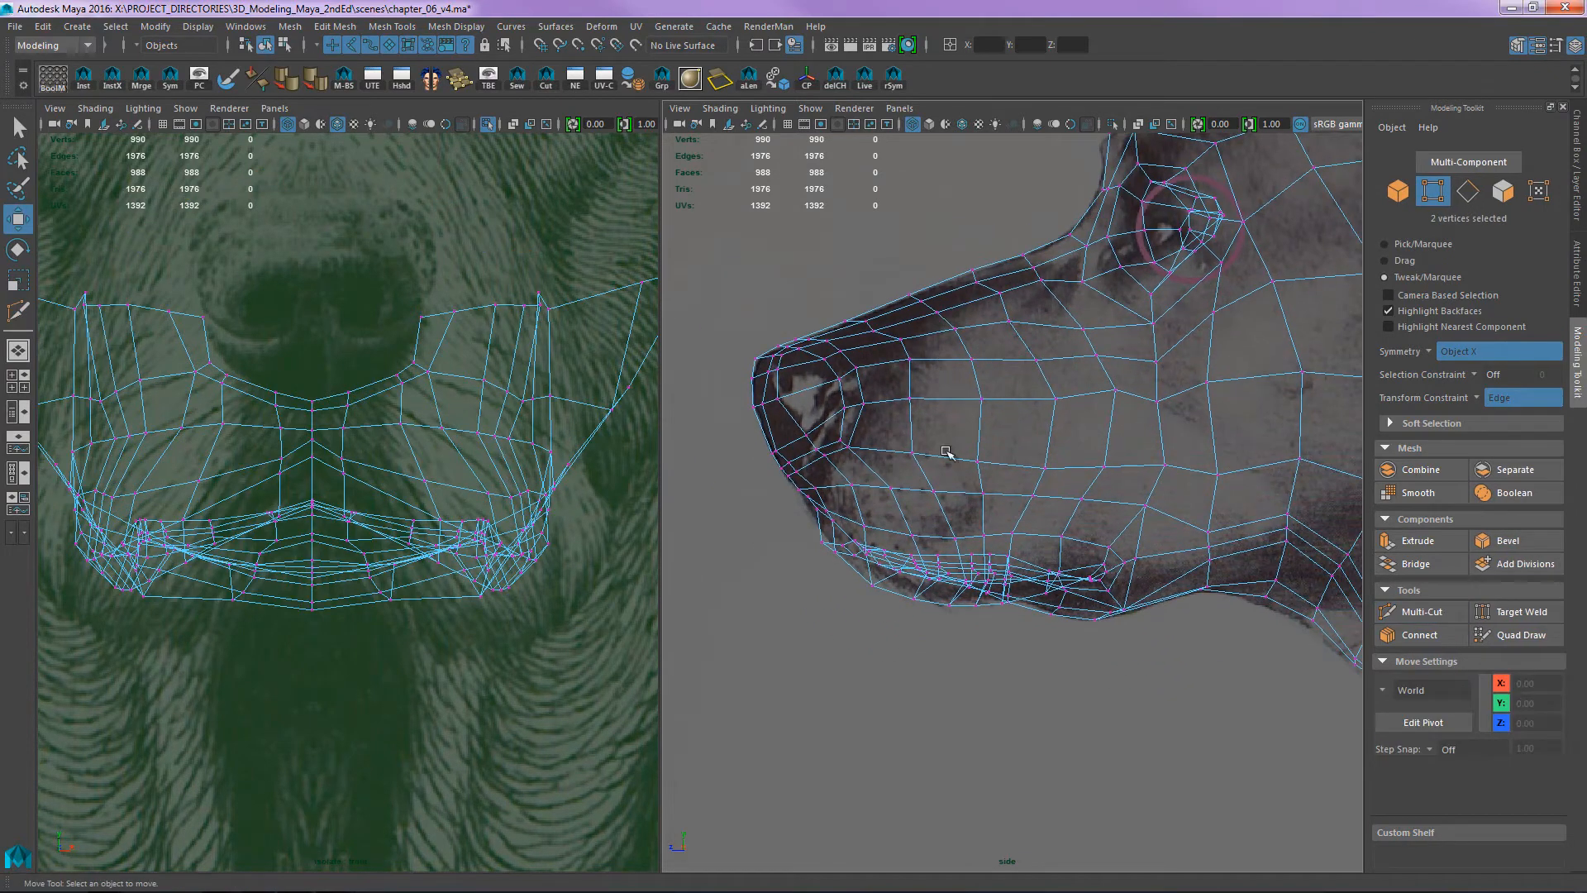
- Examine the muzzle and nose edge spacing against the side reference image
scroll(967, 399, up, 2)
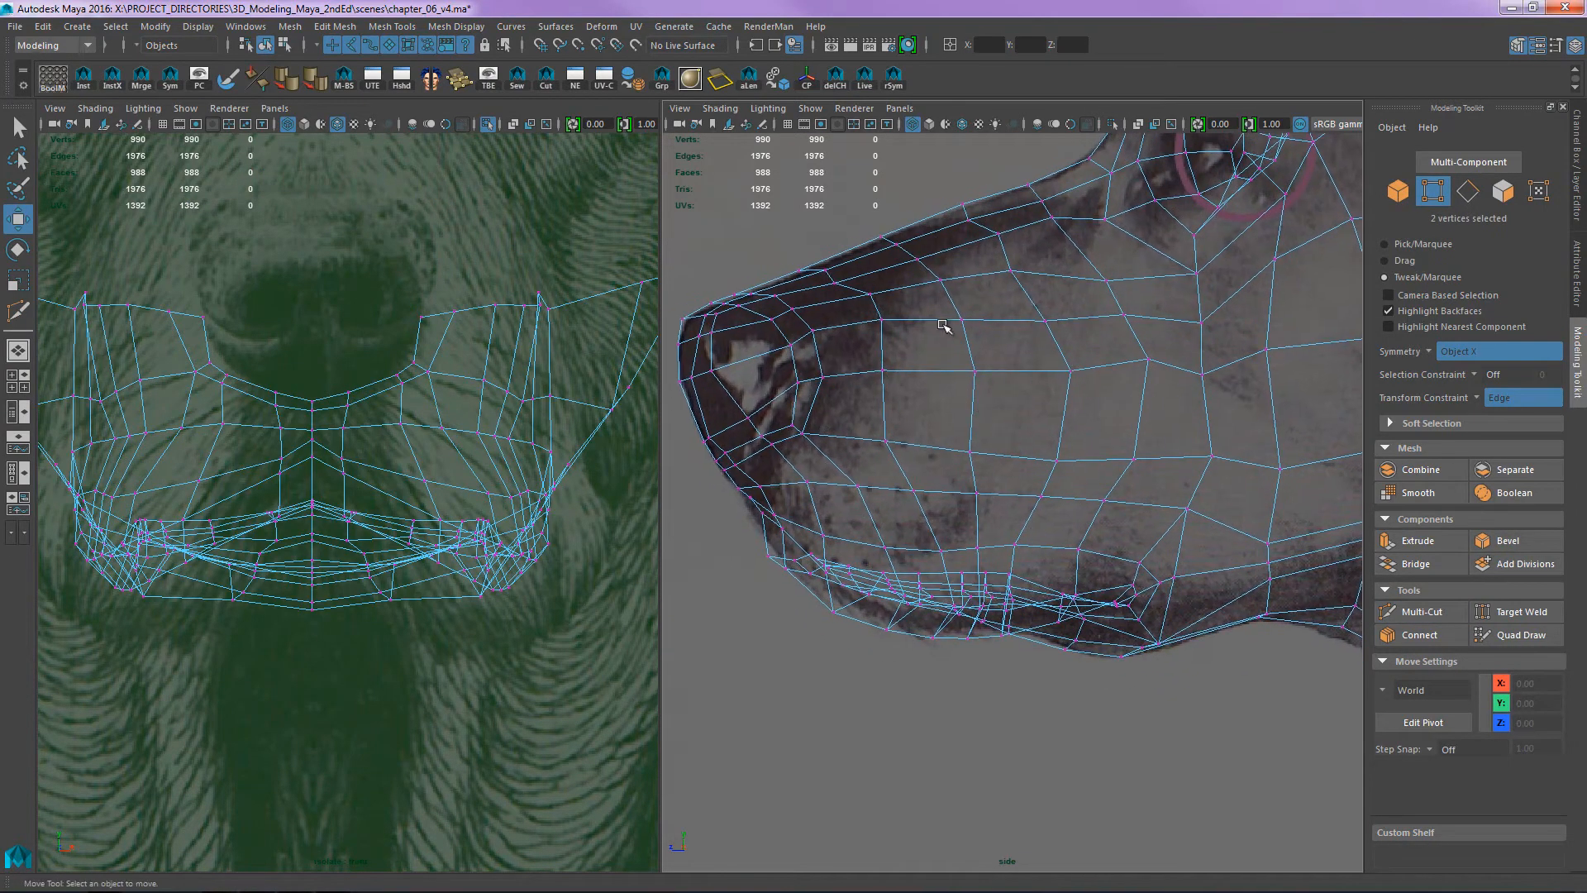
scroll(899, 372, down, 3)
scroll(1063, 382, up, 3)
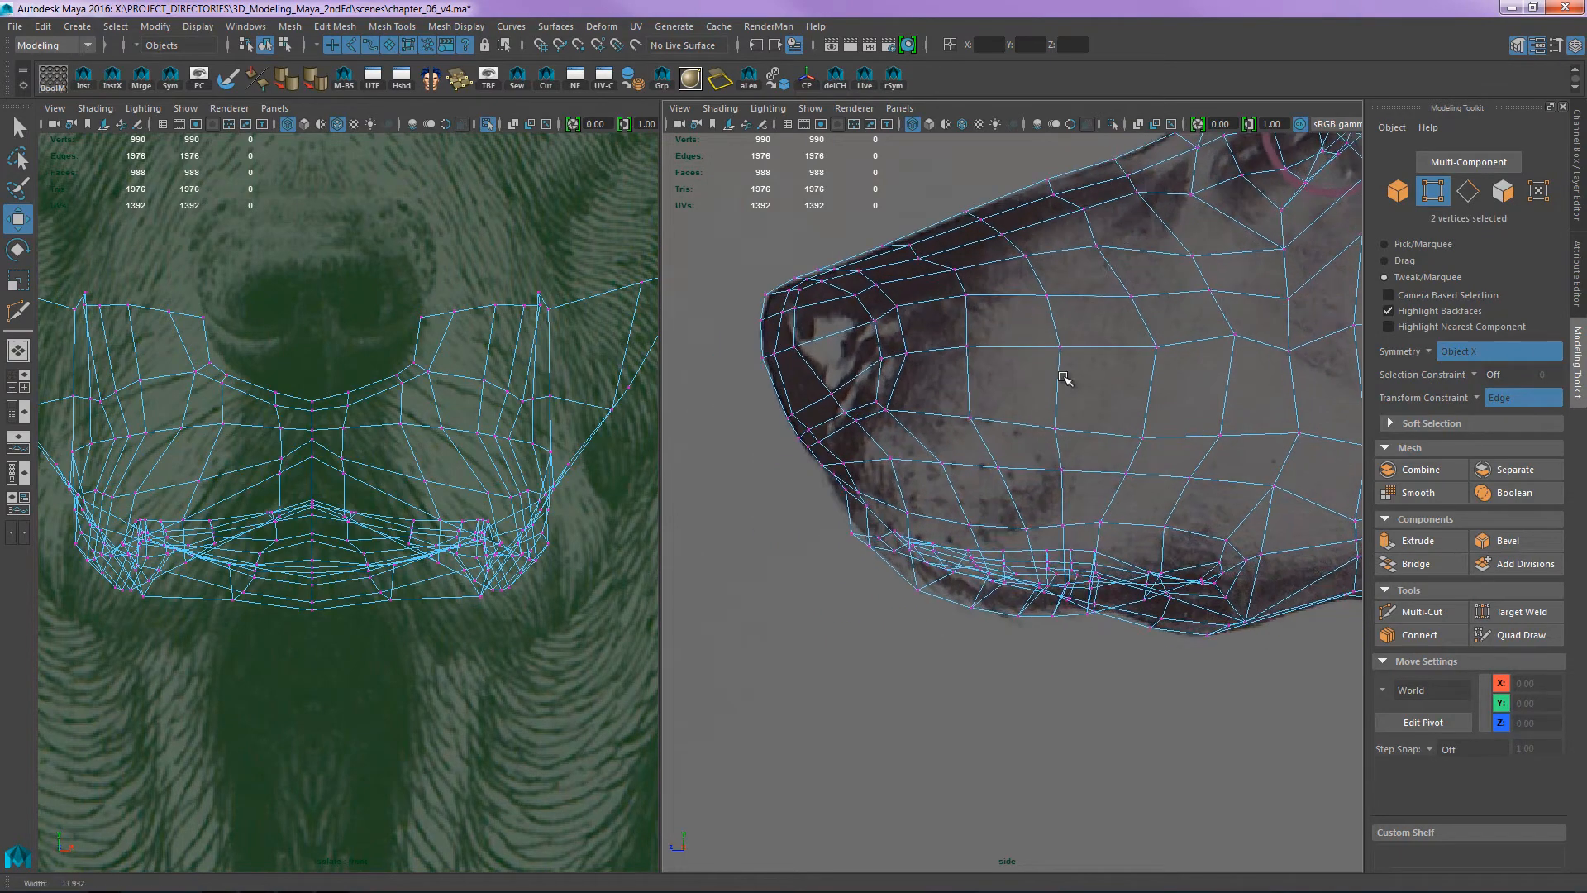
scroll(991, 374, down, 1)
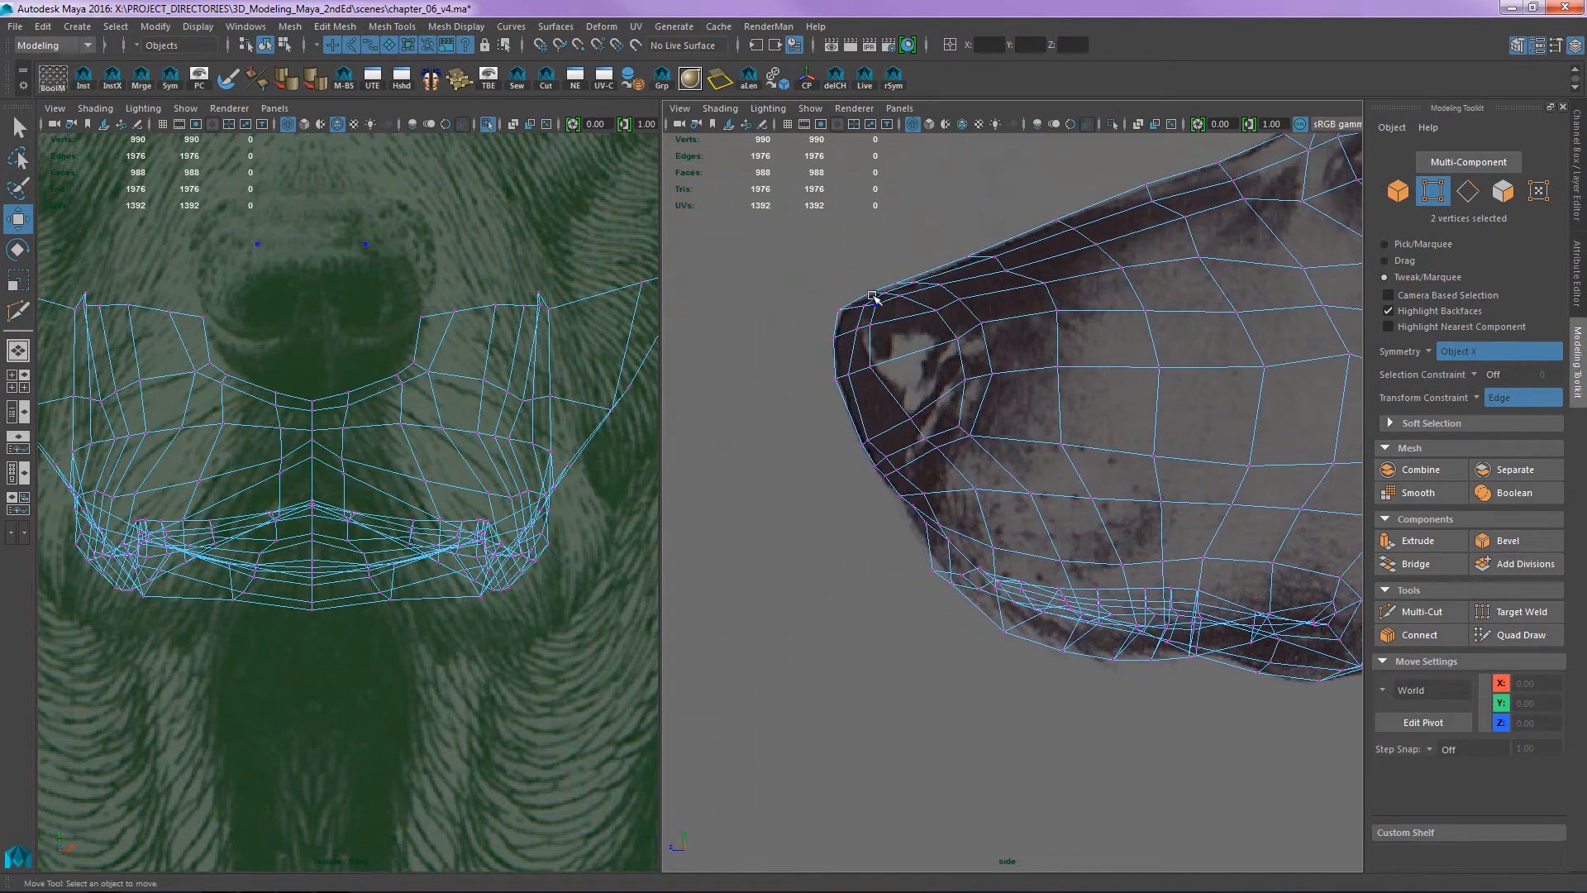
key(y)
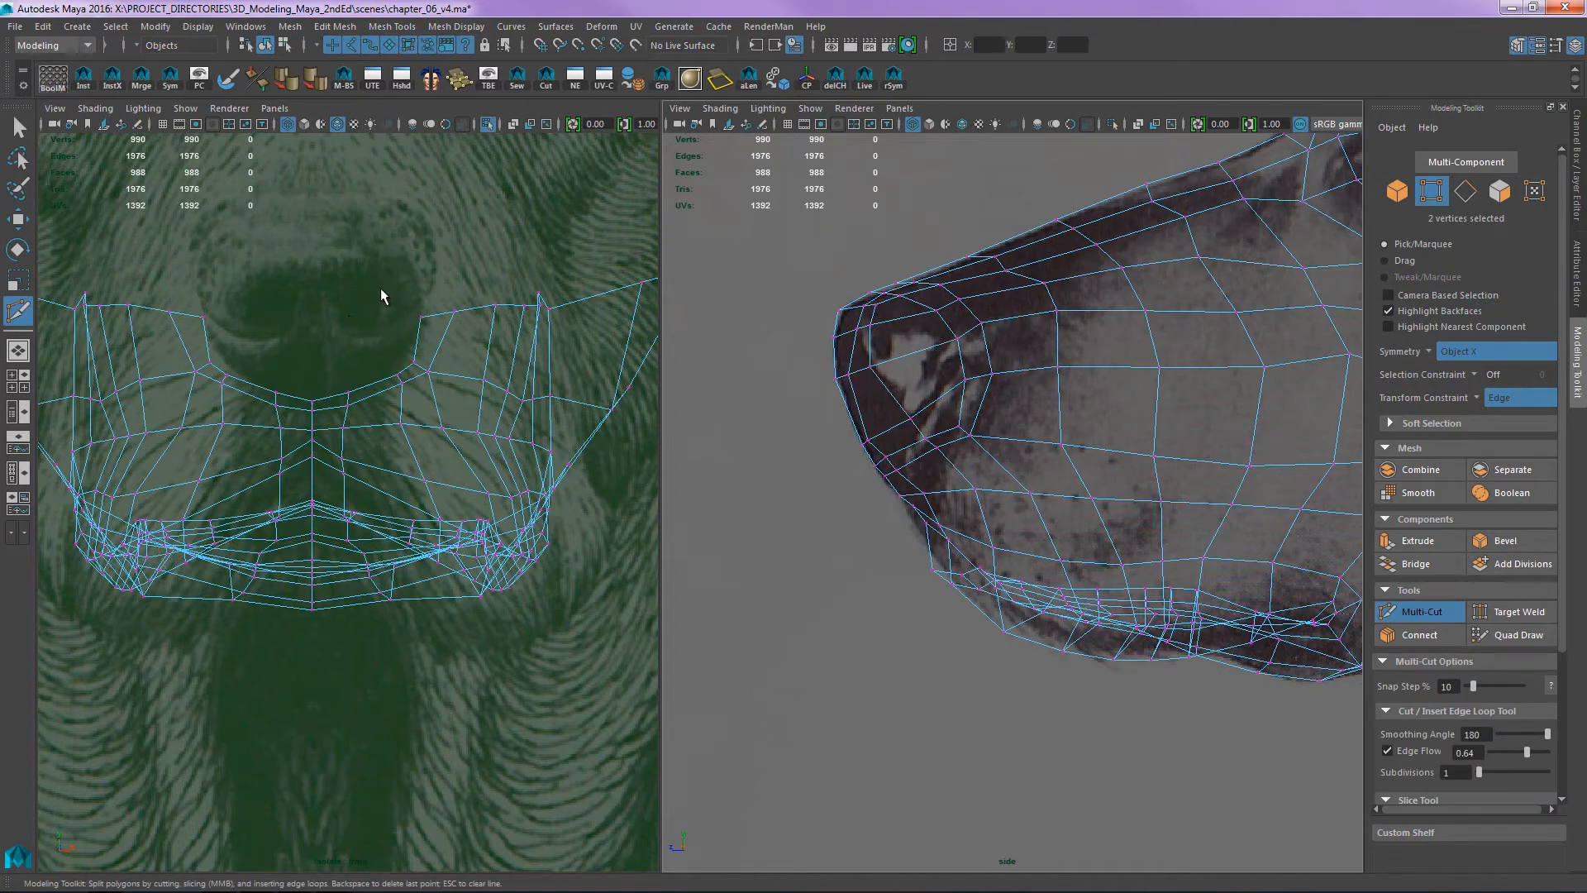
alt+right_drag(1091, 343, 1038, 337)
key(w)
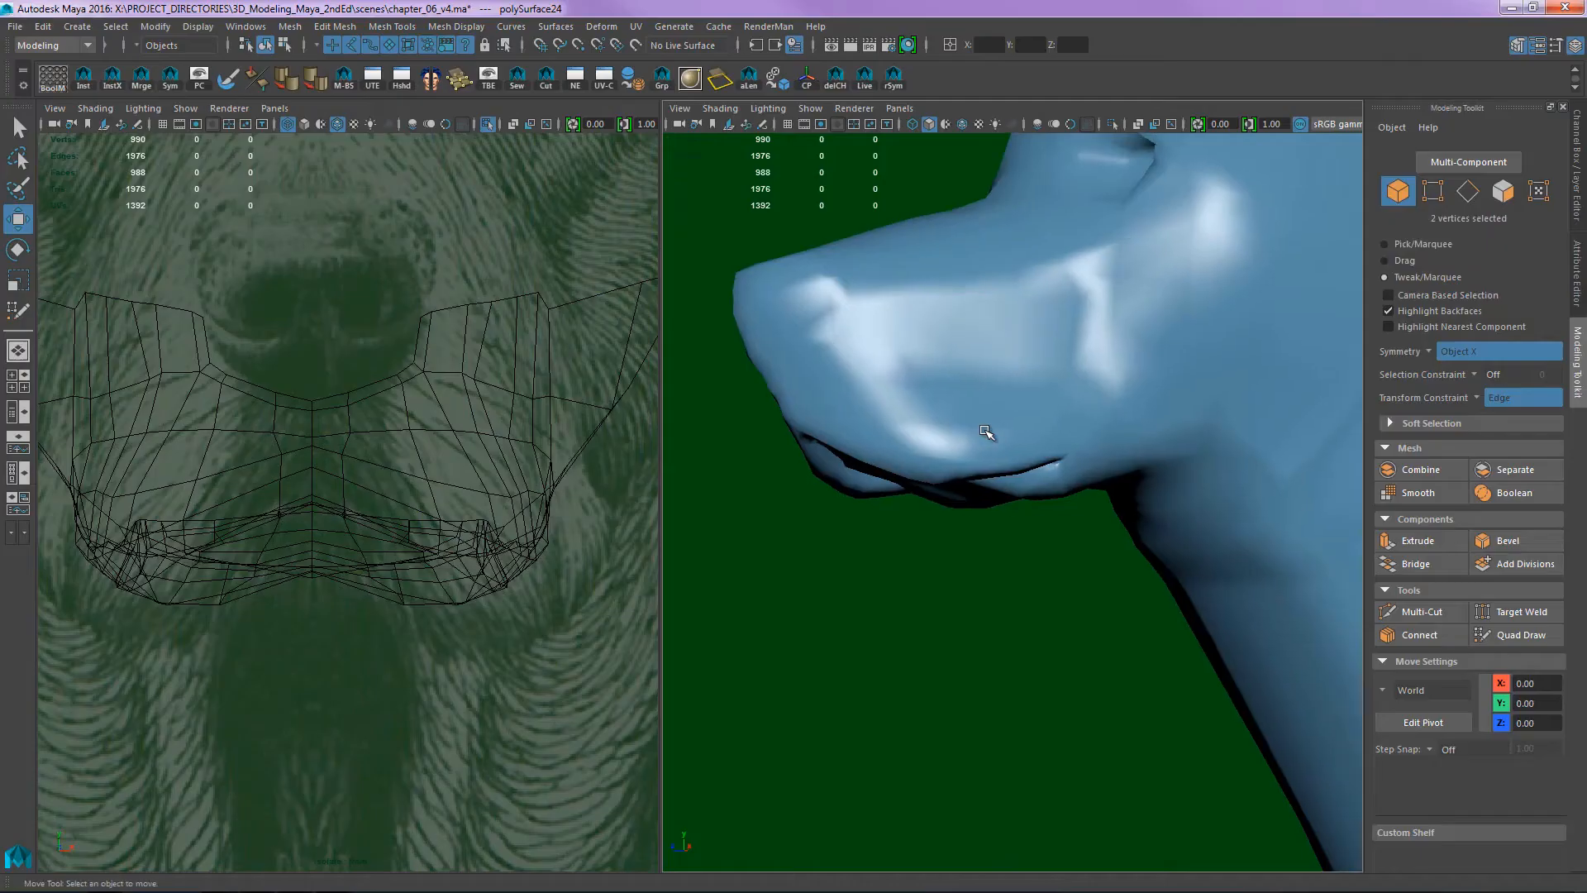
- Inspect the shaded muzzle in perspective and compare the mouth and jaw wireframe with the side reference image
mouse_move(984, 432)
alt+mouse_down()
mouse_move(1123, 410)
mouse_move(1052, 617)
mouse_move(1069, 354)
mouse_move(1141, 354)
mouse_move(1108, 396)
mouse_move(1093, 542)
mouse_move(1194, 493)
alt+mouse_up()
key(space)
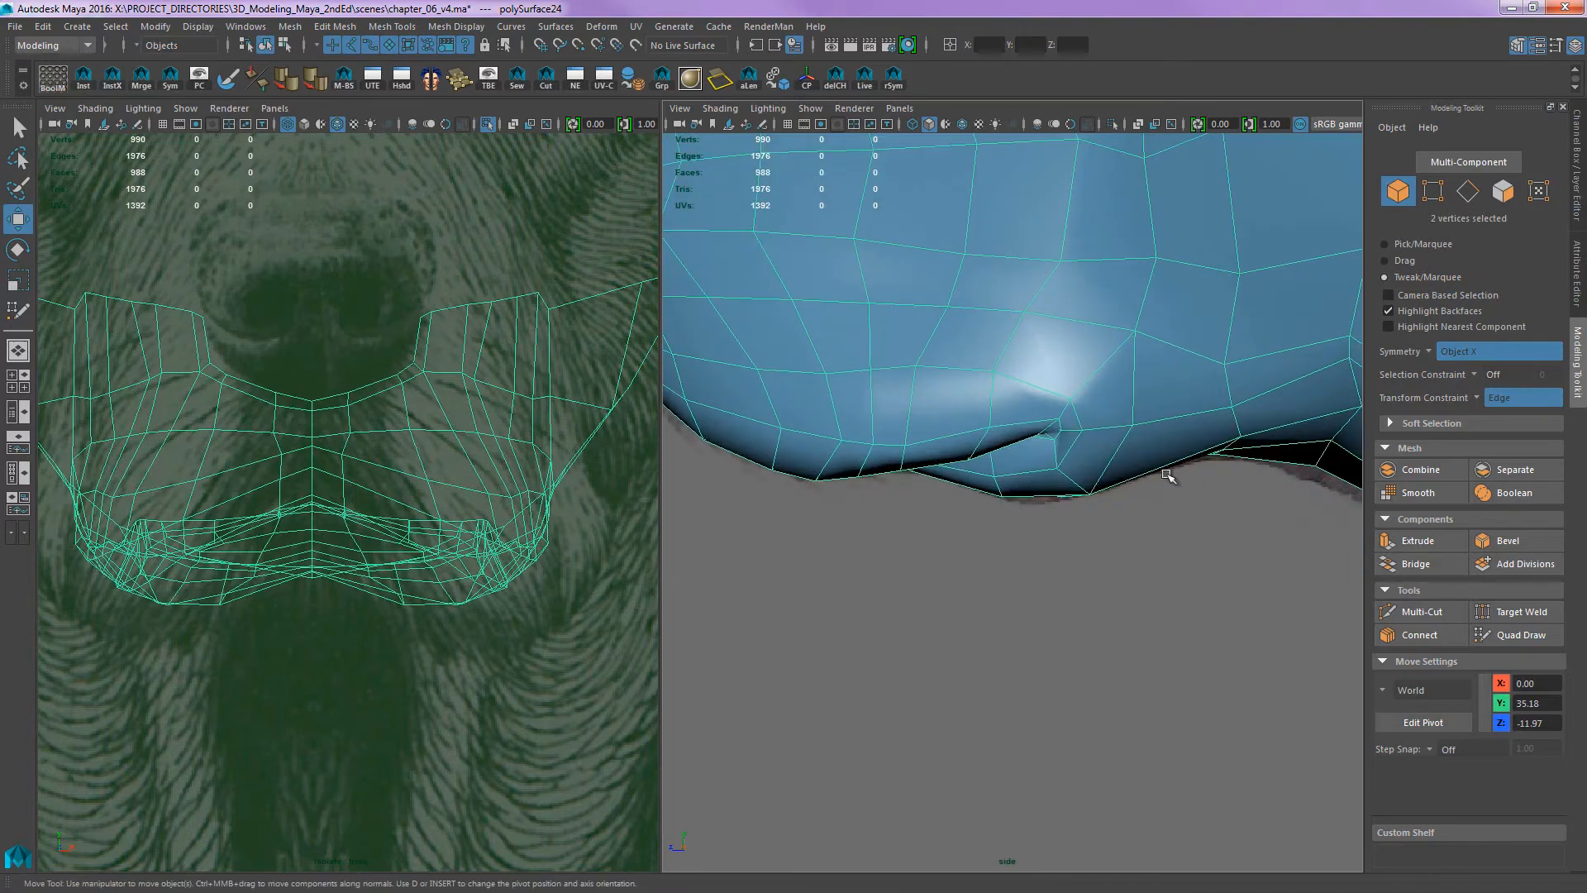
key(4)
scroll(1157, 484, up, 2)
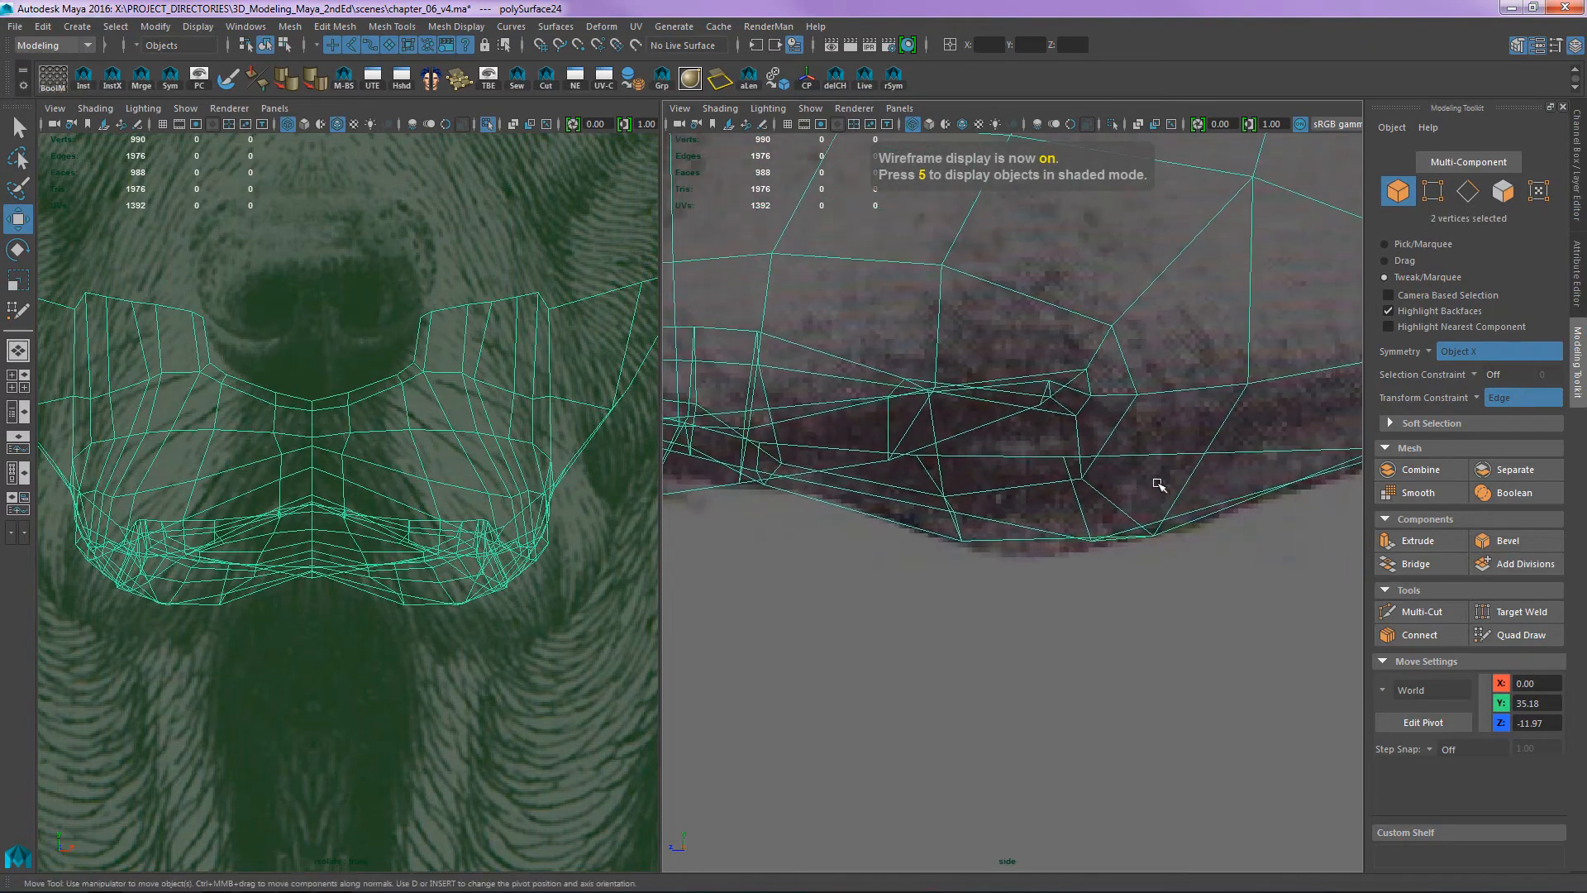
scroll(1078, 467, down, 2)
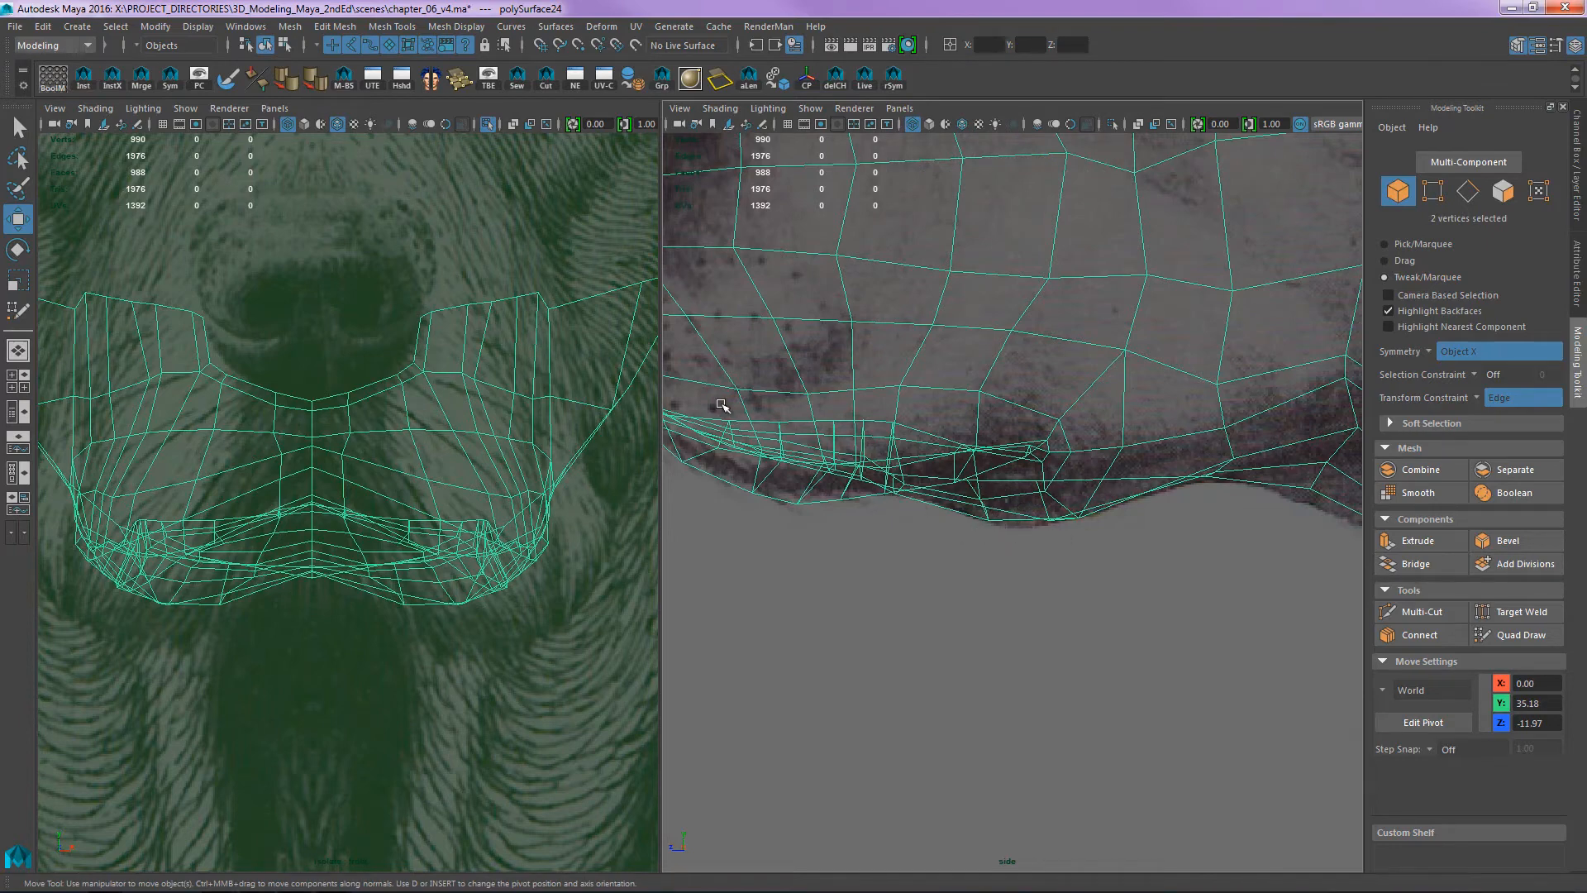
alt+middle_drag(814, 391, 884, 376)
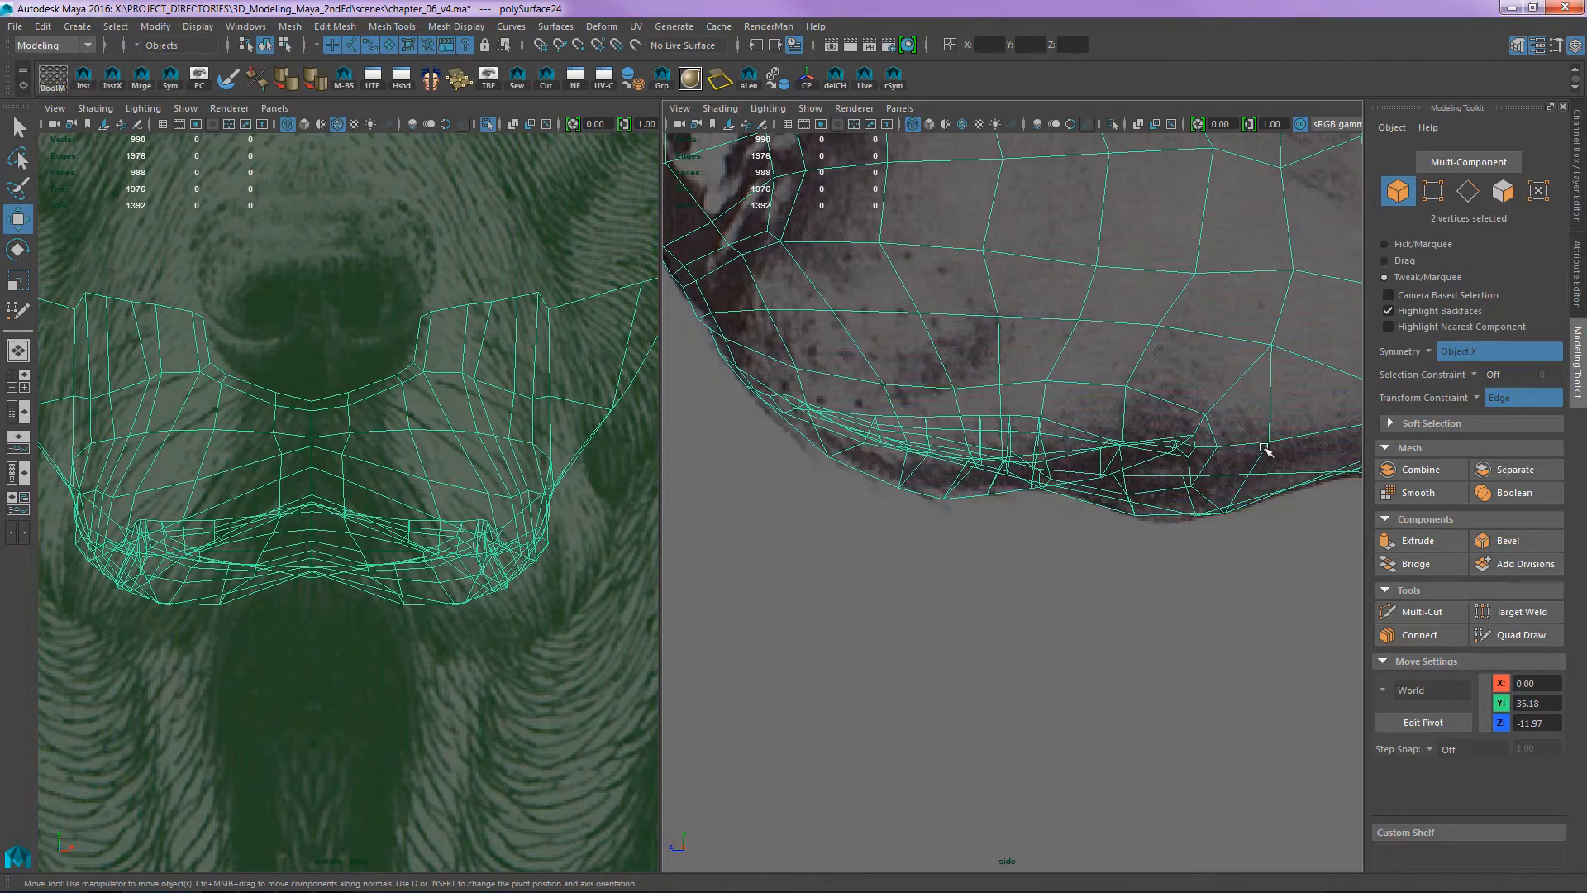
alt+middle_drag(1264, 448, 1058, 498)
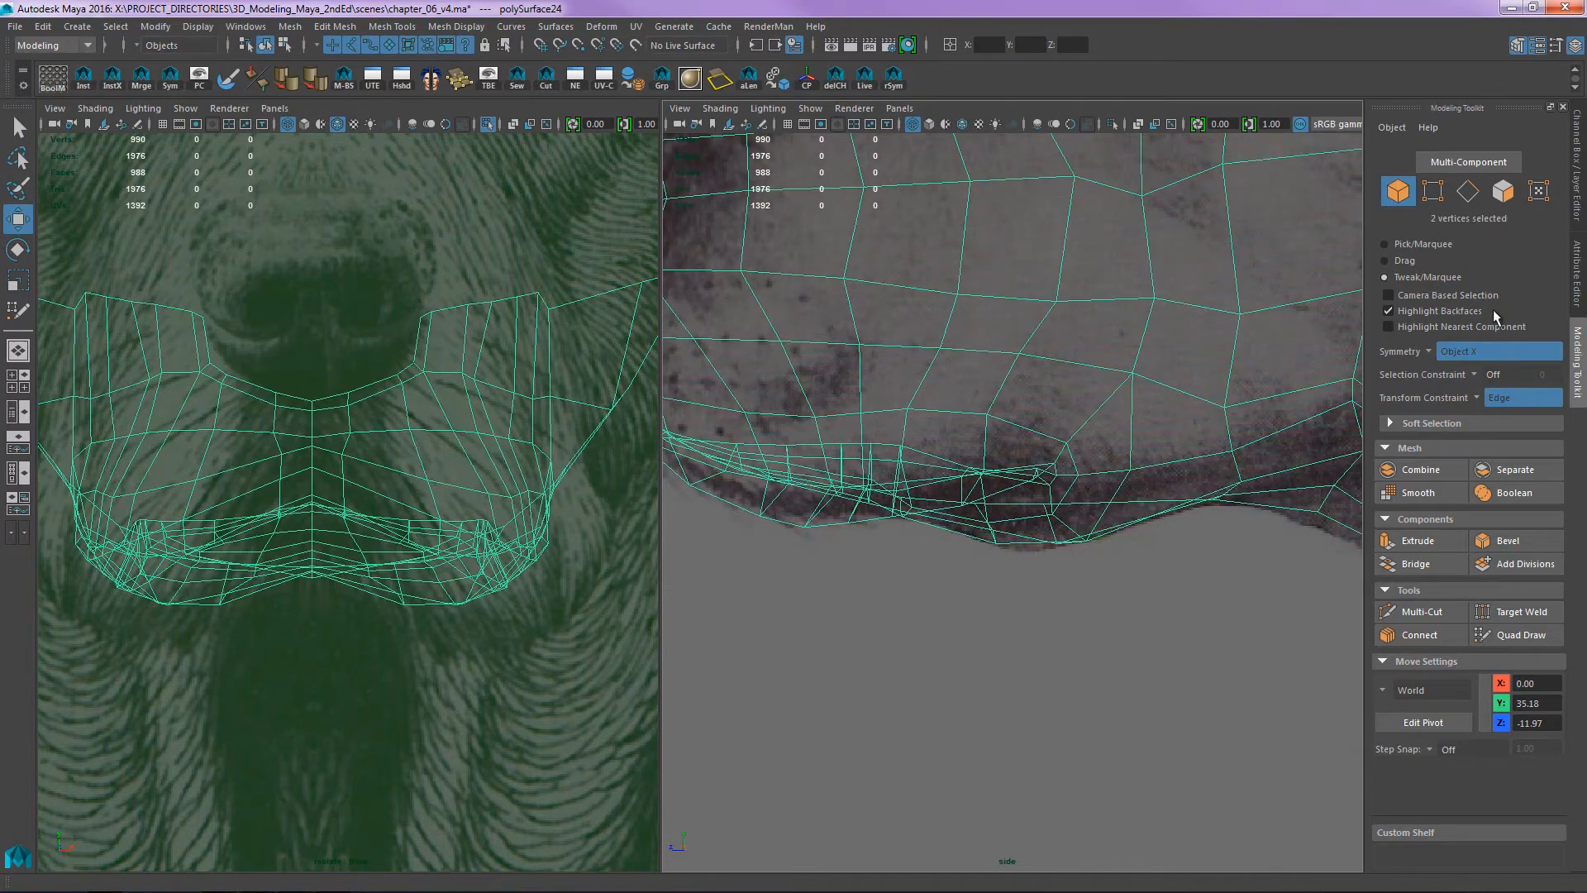
- Add the selected head mesh to the hidden polySurface12_lyr display layer
click(1517, 46)
click(1537, 46)
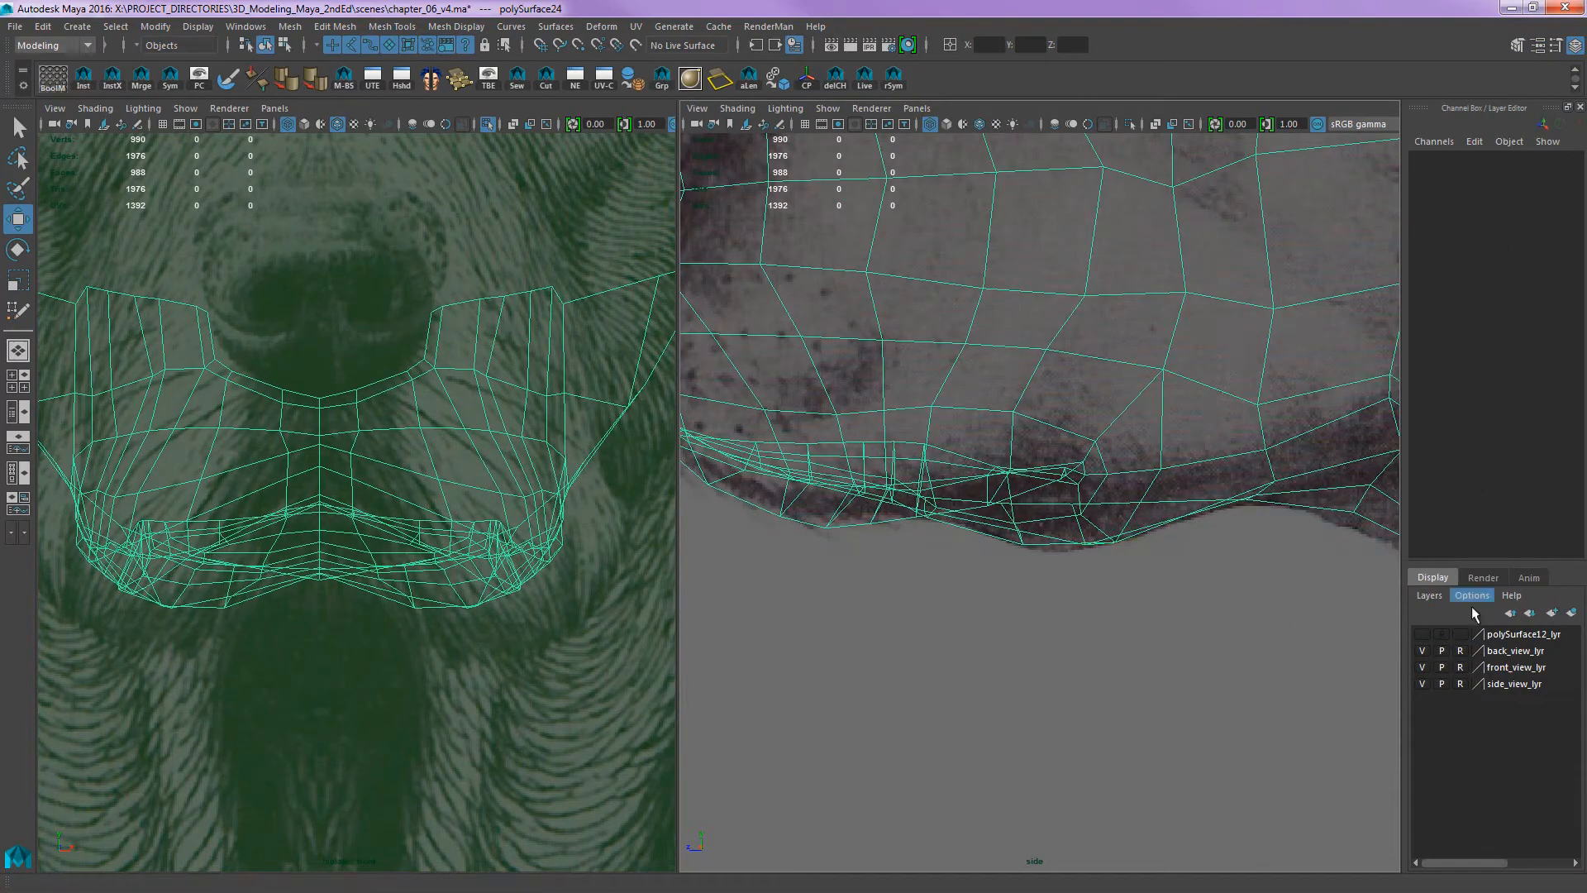
right_click(1517, 638)
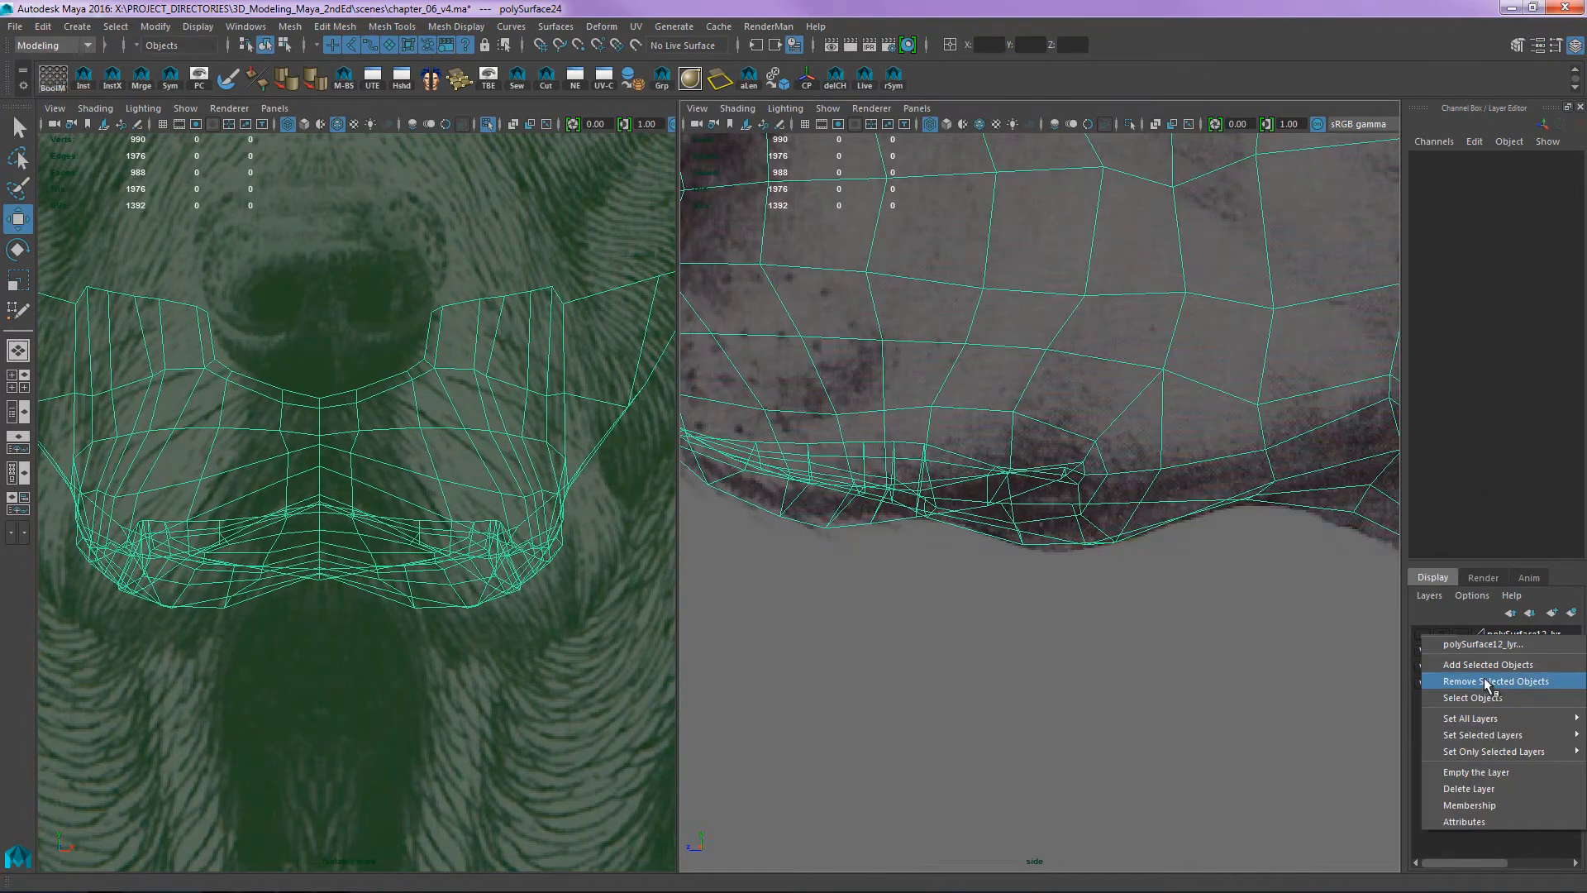
click(1487, 665)
- Examine the mouth and muzzle on the uncovered side and front reference images, and make the polySurface12_lyr layer visible again
scroll(1162, 538, up, 1)
scroll(1123, 613, up, 1)
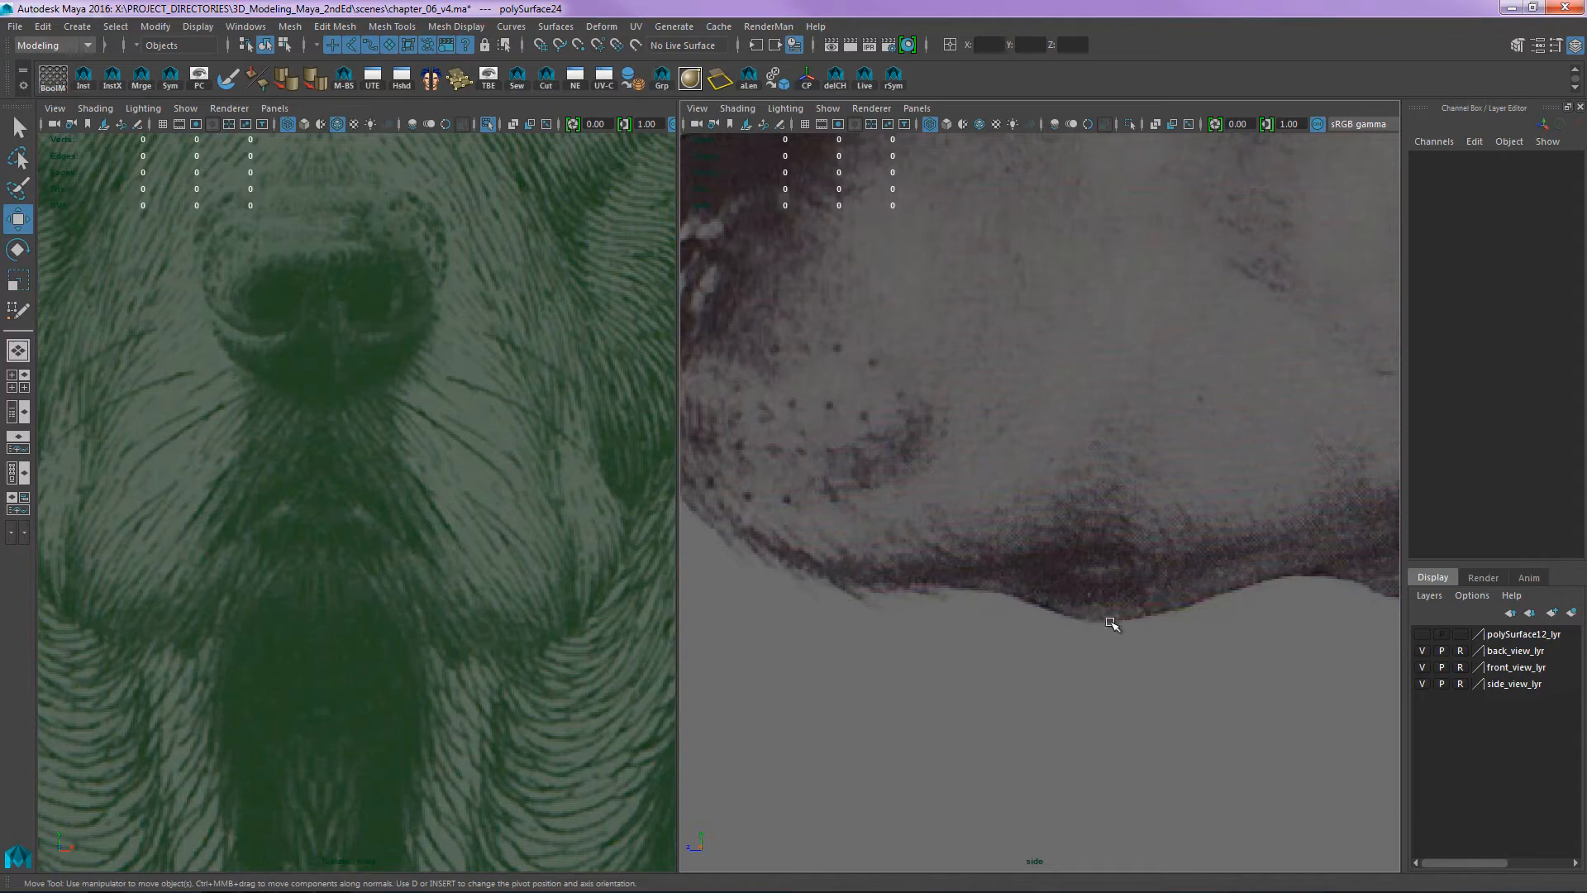
scroll(1116, 558, down, 2)
scroll(1102, 495, down, 1)
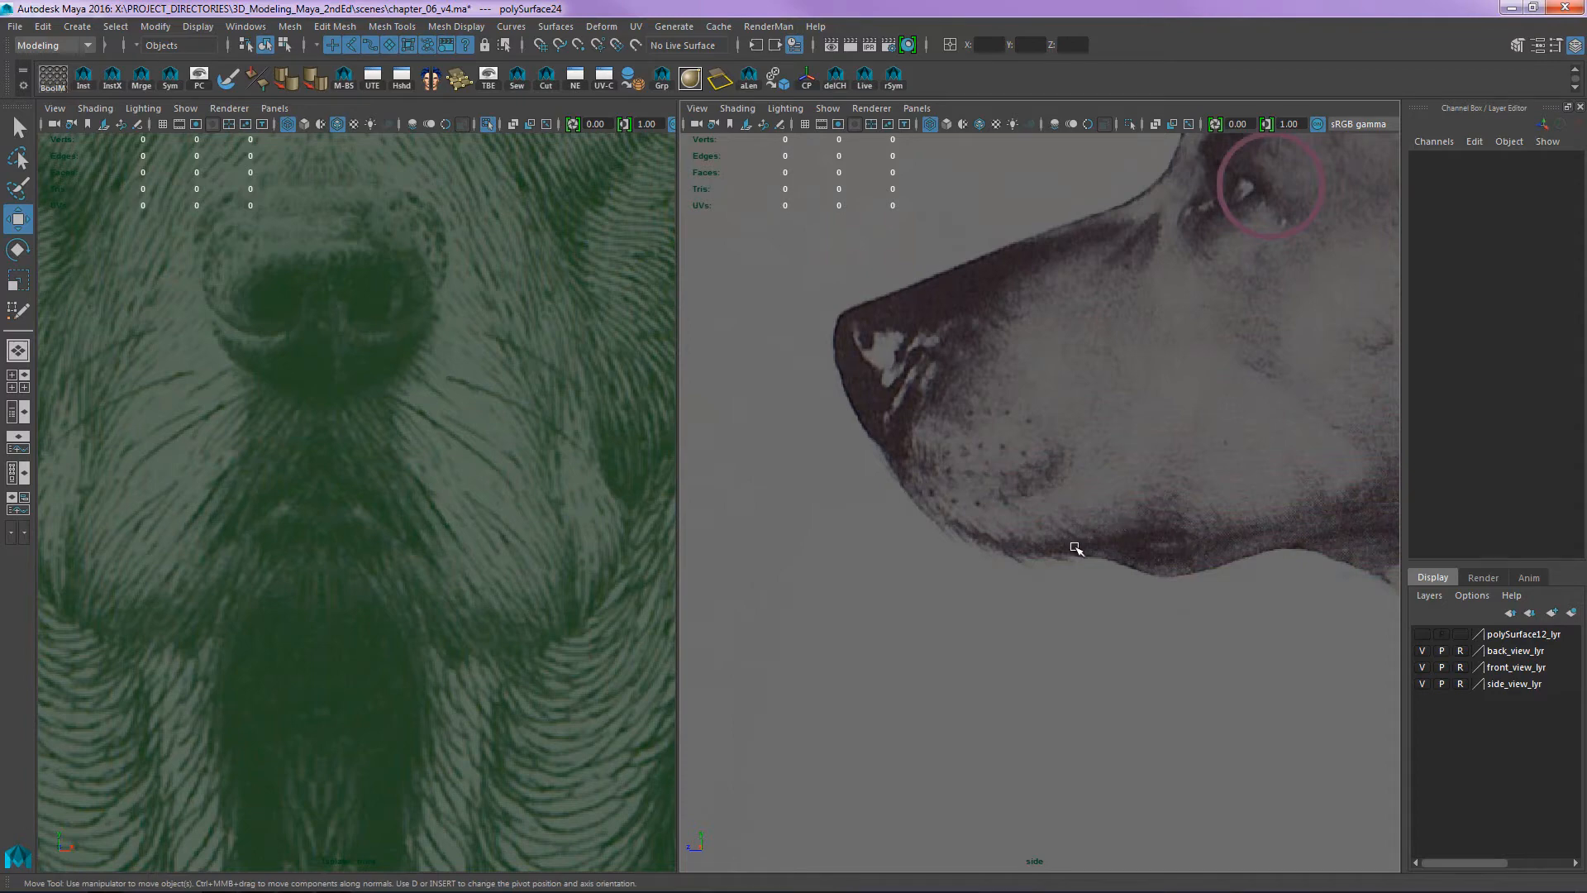
scroll(499, 358, up, 5)
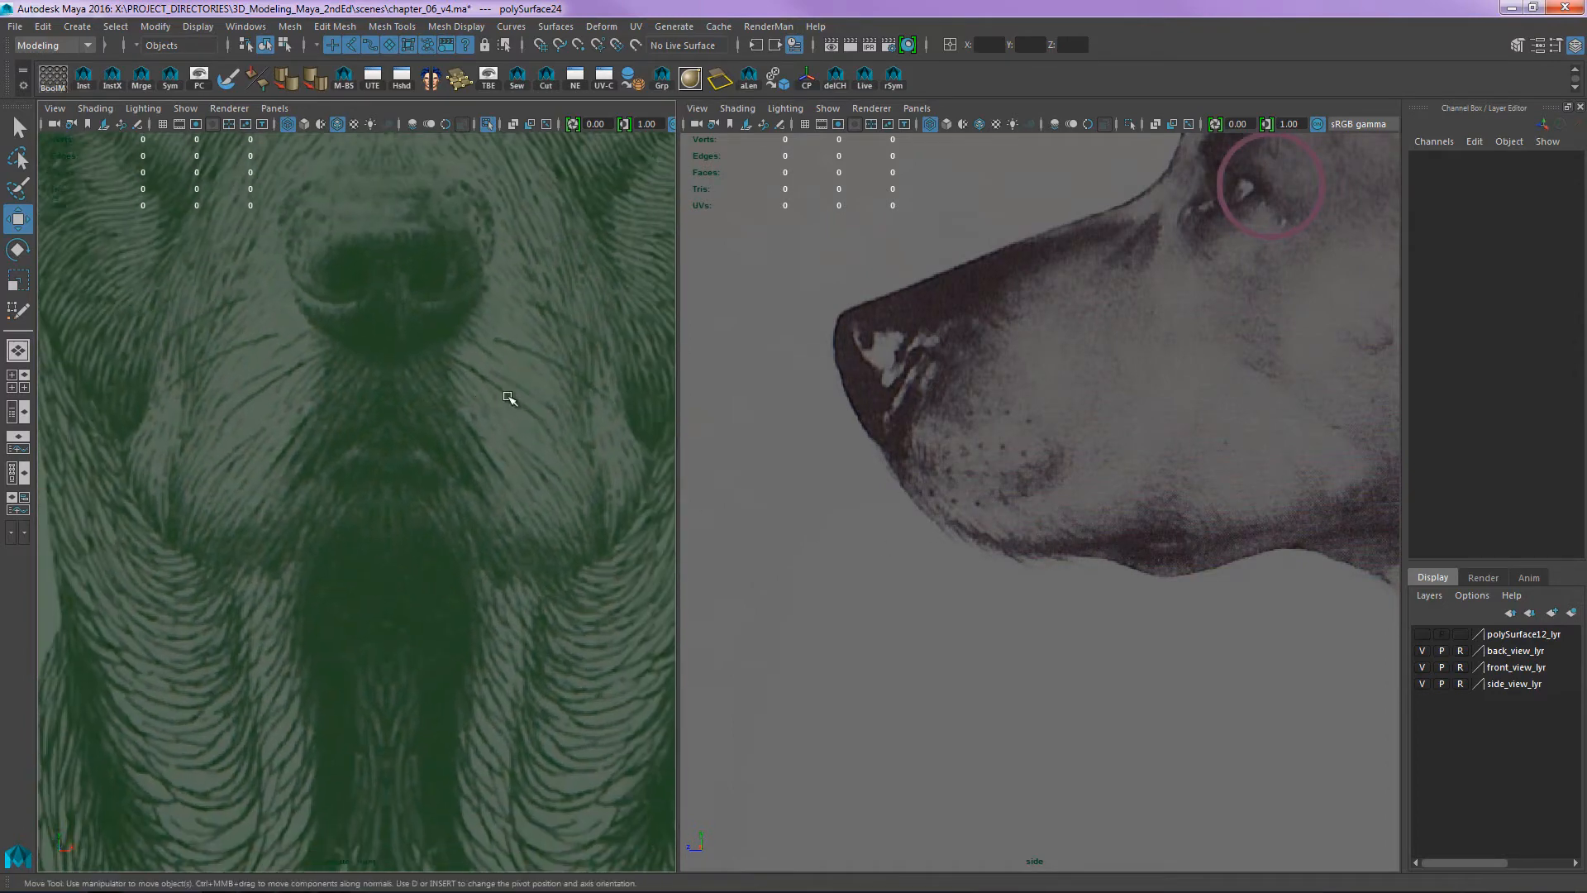
alt+right_drag(572, 386, 582, 390)
alt+middle_drag(481, 423, 496, 485)
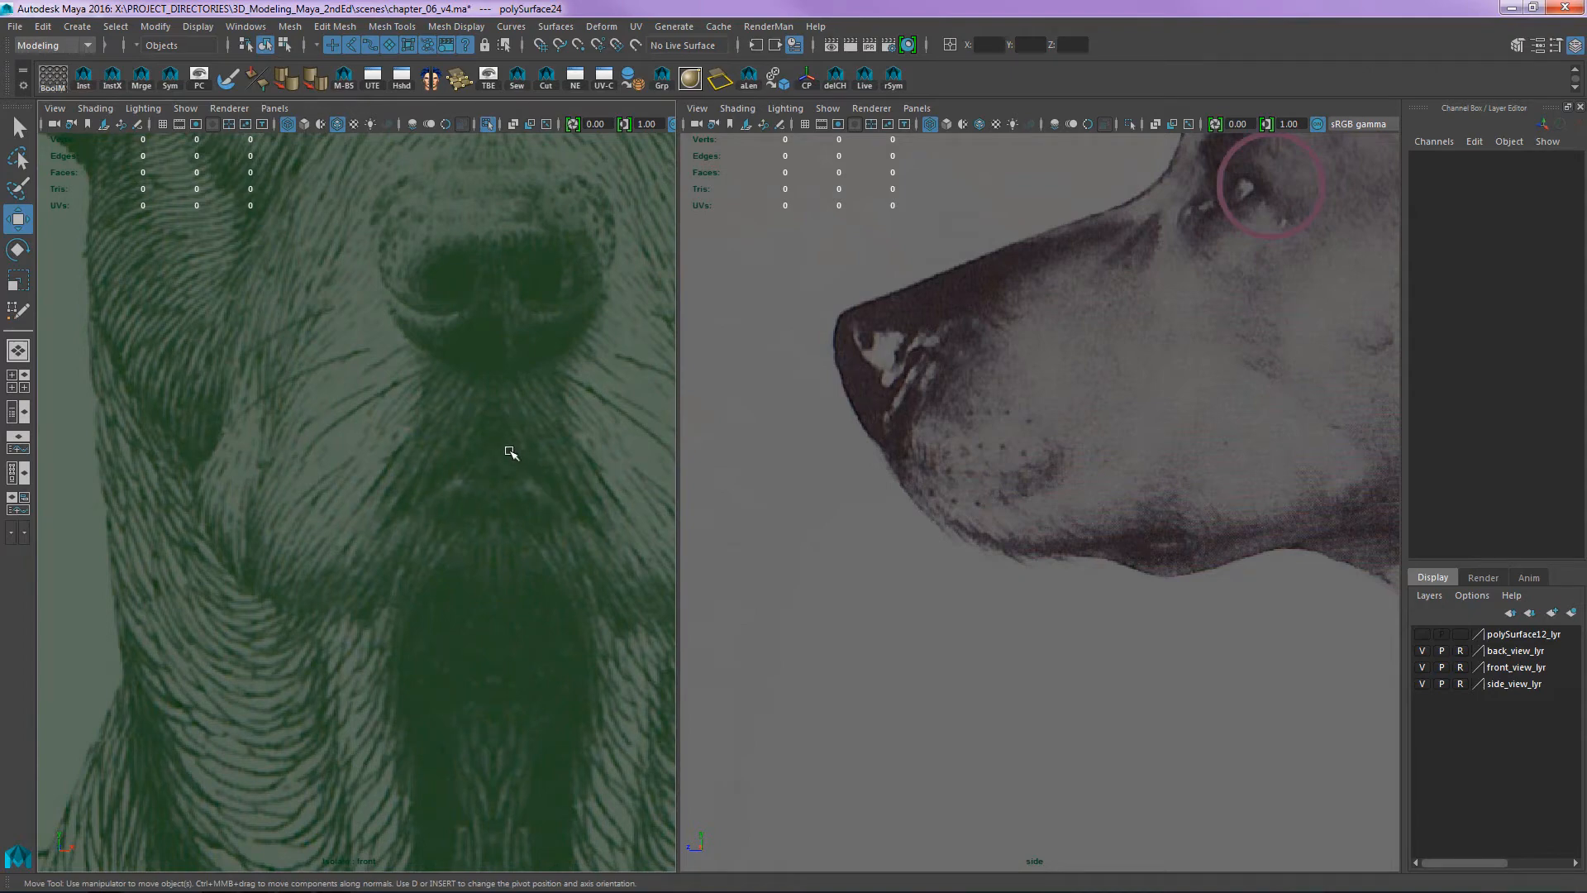
click(1423, 634)
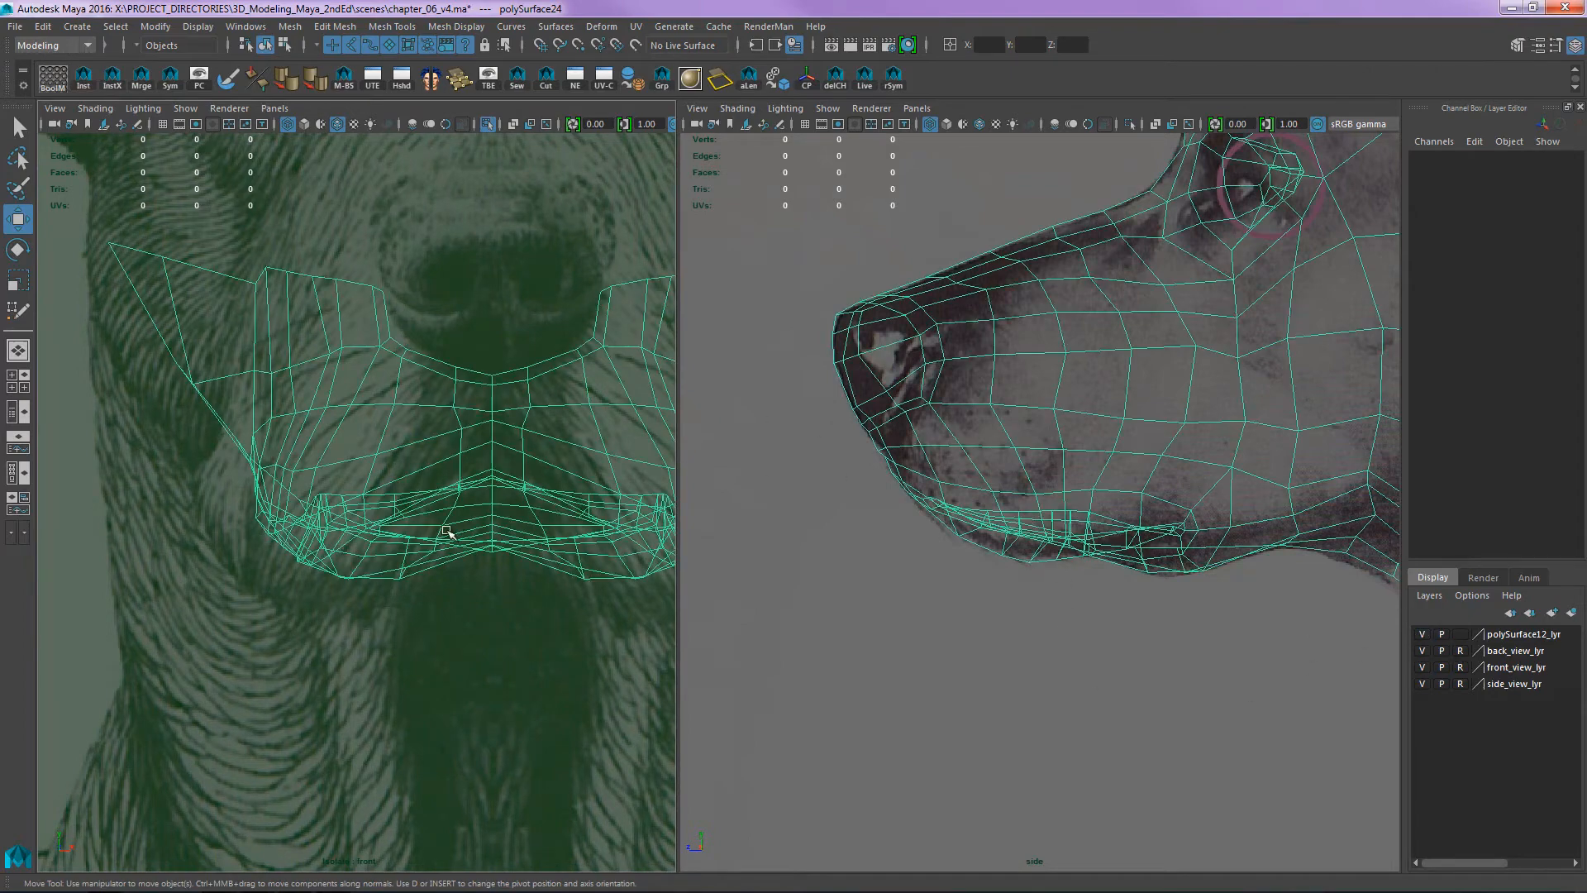
- Select the mirrored vertices beside the centre of the upper lip in the front view and locate them in perspective
alt+right_drag(496, 489, 570, 450)
alt+middle_drag(570, 449, 520, 432)
alt+right_drag(546, 430, 664, 421)
drag(497, 444, 498, 436)
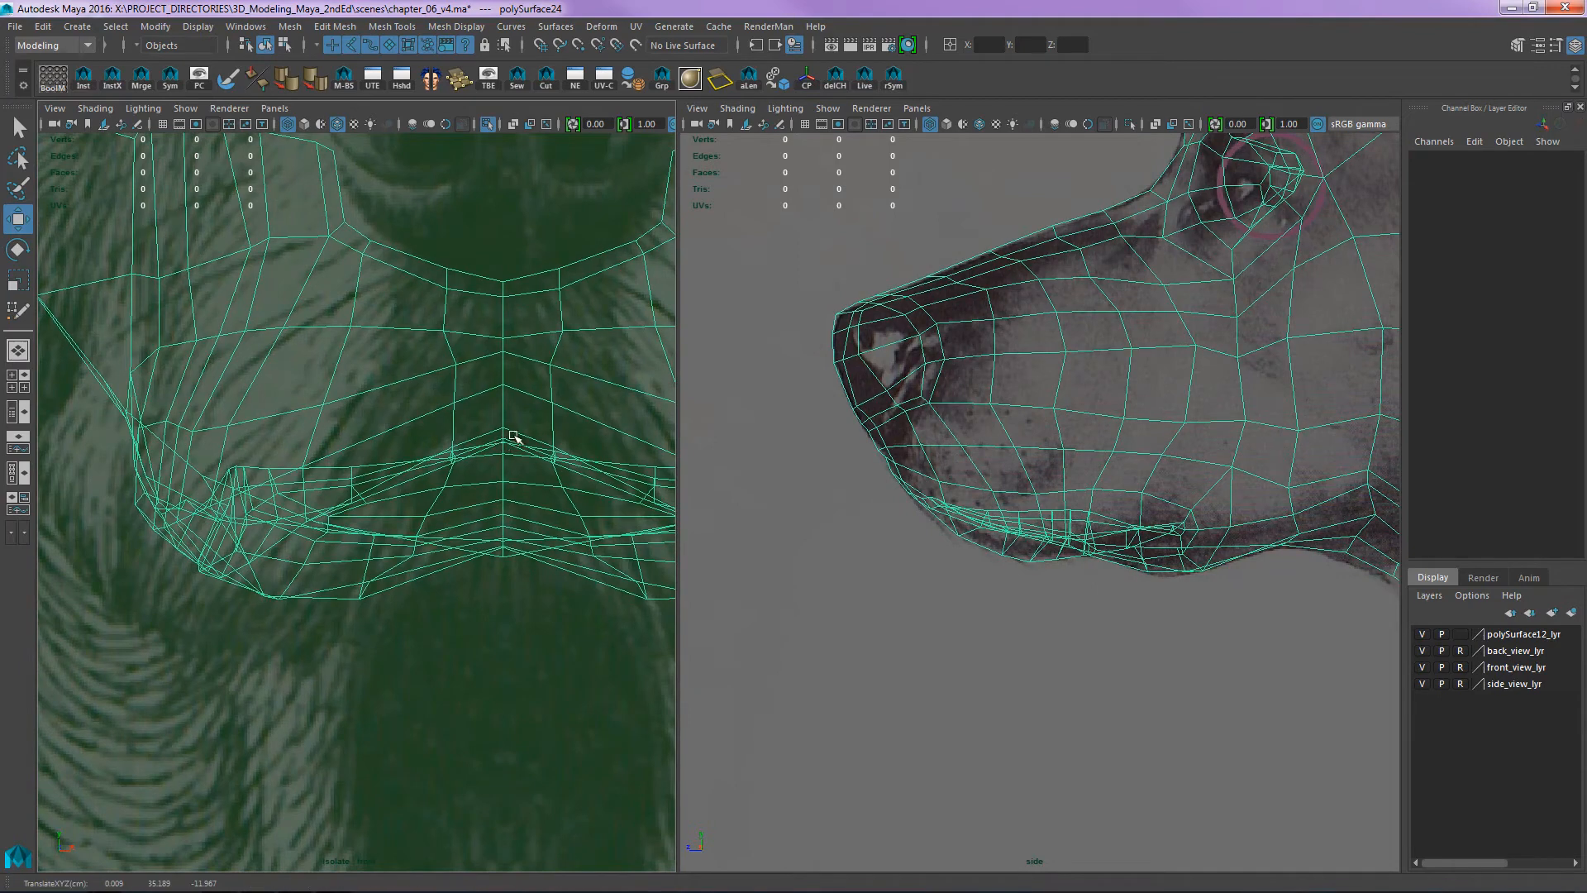
key(ctrl+z)
right_drag(521, 448, 447, 450)
drag(501, 424, 545, 431)
alt+drag(898, 480, 1027, 453)
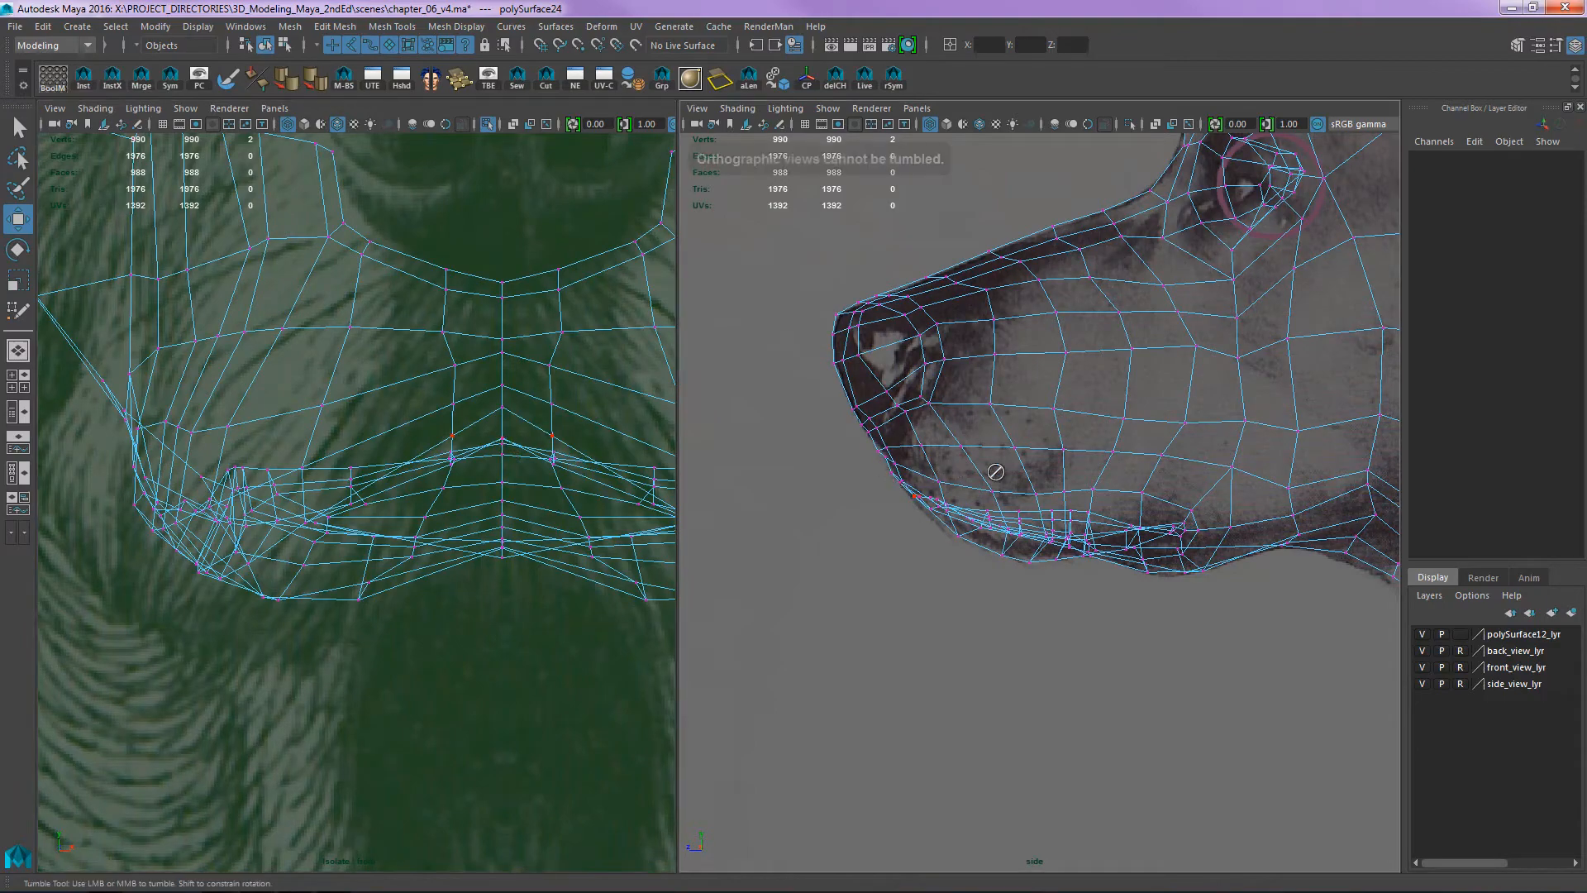
key(space)
drag(951, 506, 1034, 409)
alt+right_drag(1034, 410, 1135, 417)
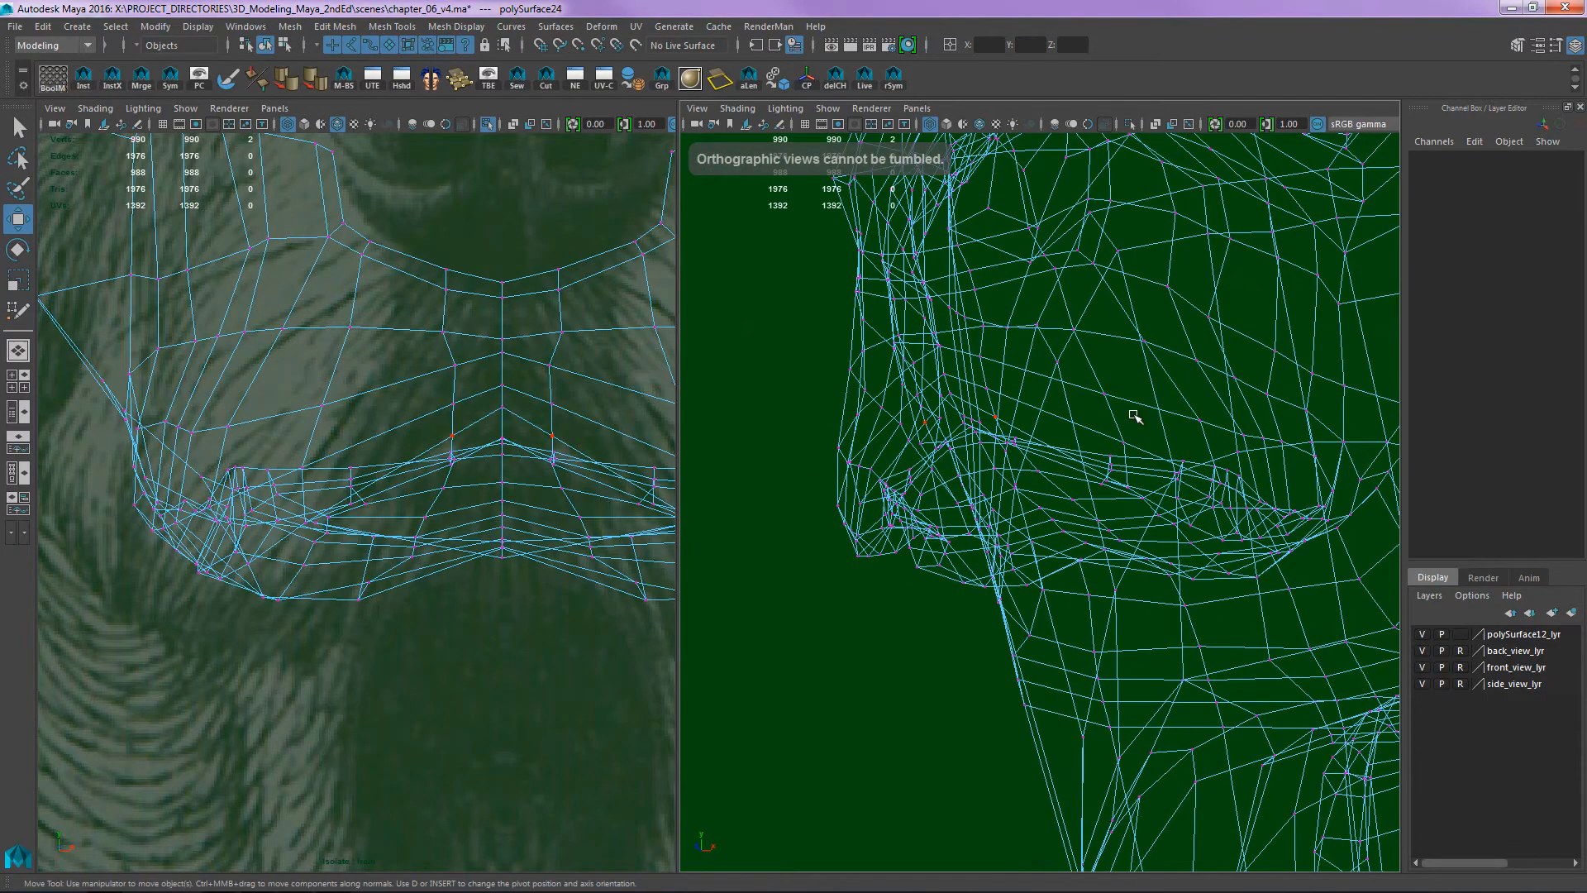
- Return to object mode in shaded display and examine the mouth line and lower jaw from the side and below
alt+right_drag(1033, 423, 1158, 340)
click(1158, 339)
alt+drag(1130, 425, 1140, 407)
key(5)
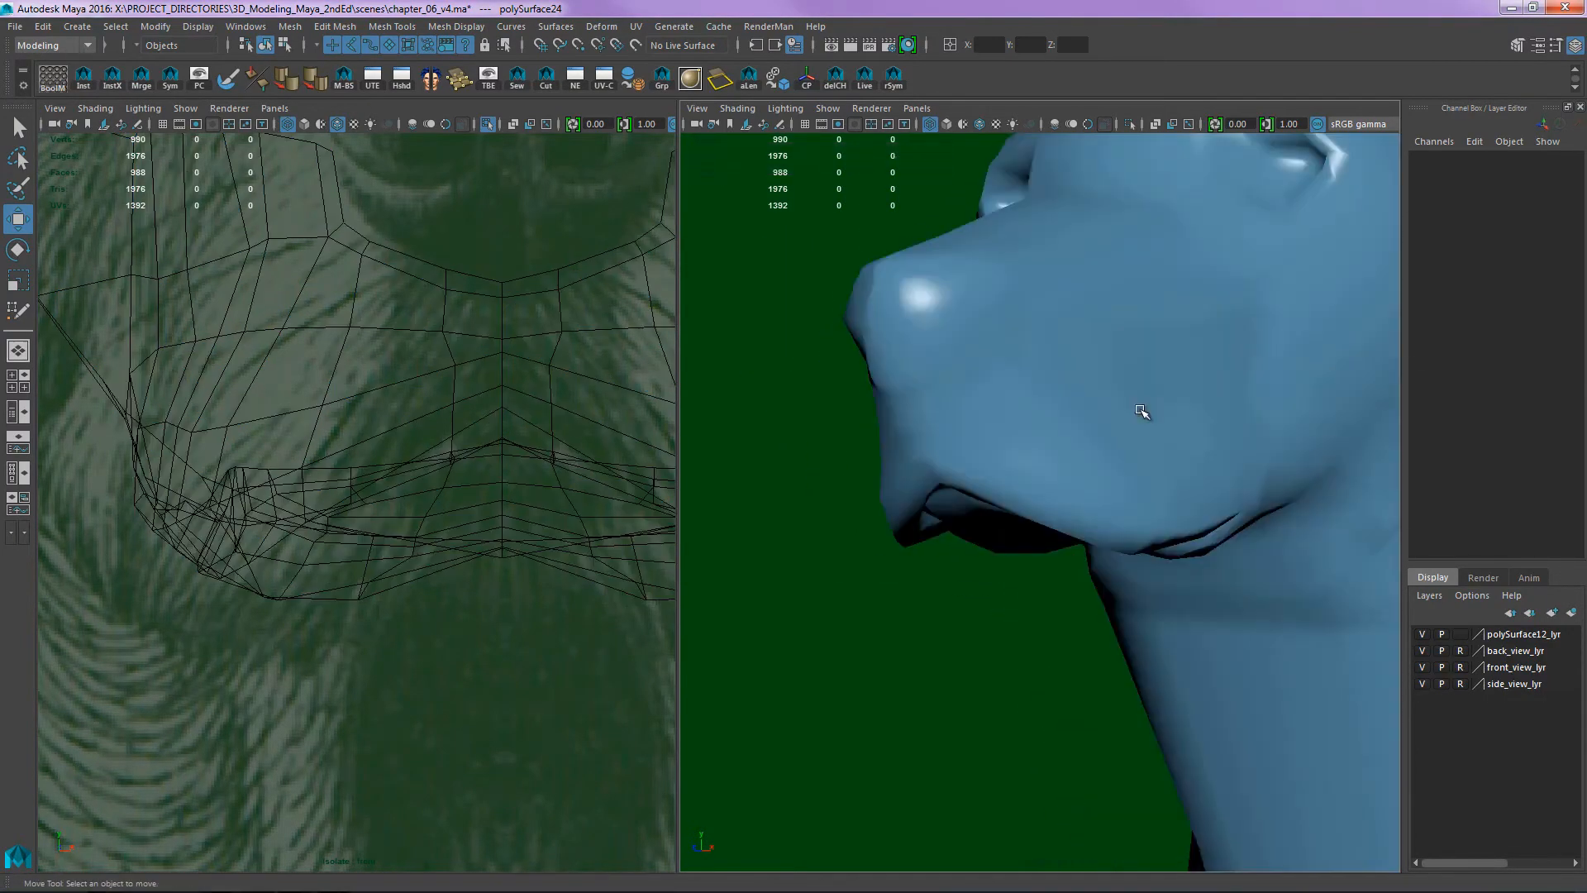
alt+right_drag(1252, 349, 984, 492)
alt+drag(984, 493, 1242, 468)
alt+drag(1189, 453, 960, 432)
alt+right_drag(960, 432, 1281, 328)
alt+middle_drag(1168, 306, 1006, 563)
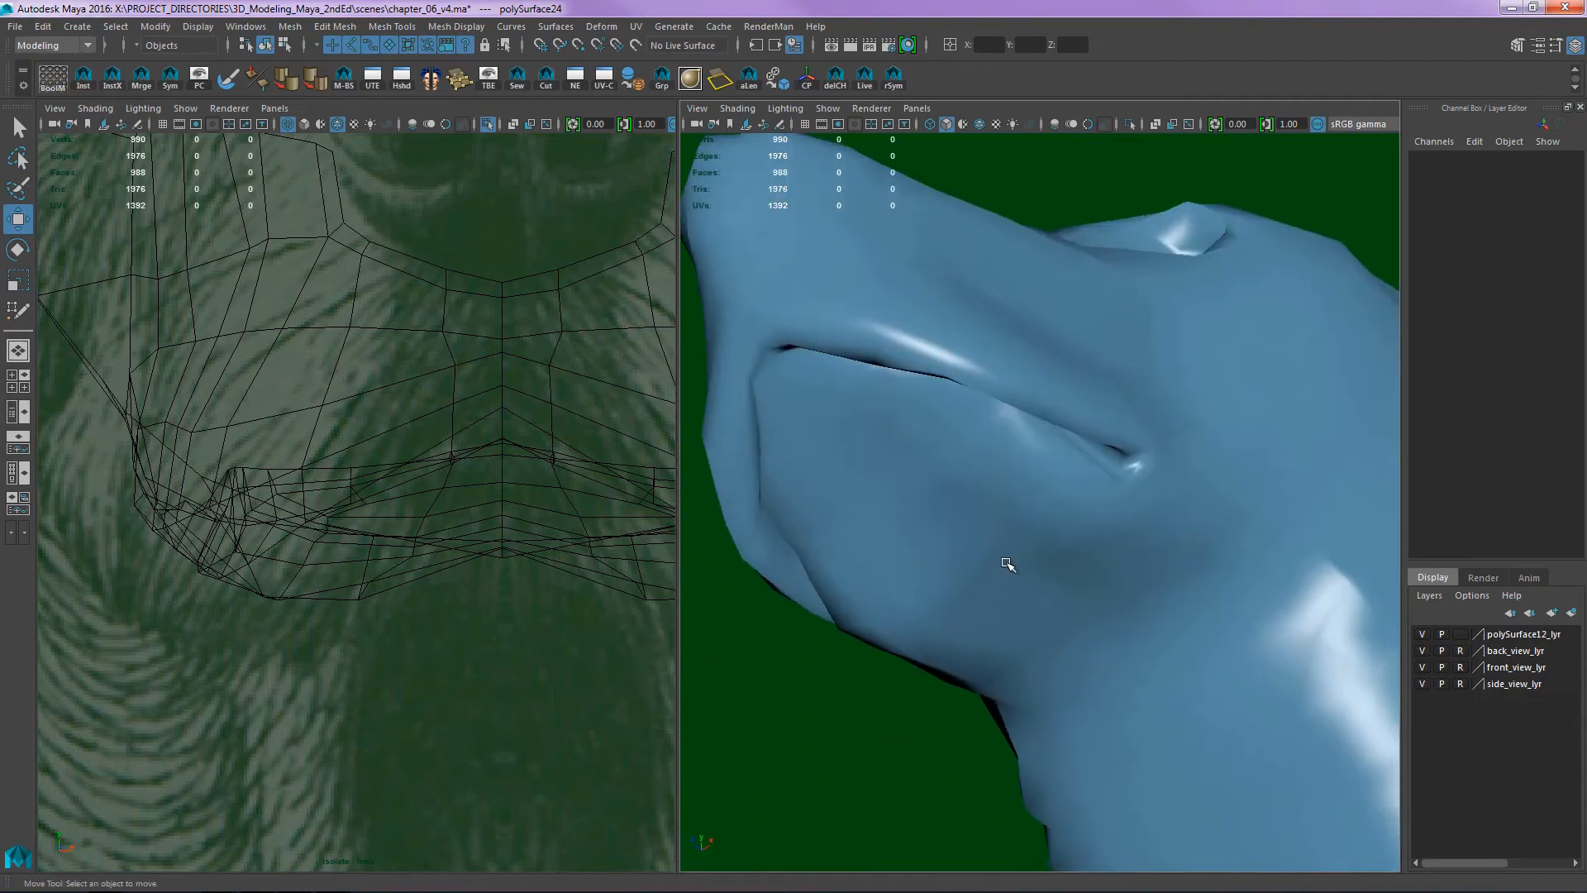
alt+drag(1005, 563, 1021, 516)
- Put the head mesh in vertex mode and select the mirrored vertices beside the upper lip's centre from below
drag(740, 695, 851, 599)
alt+drag(851, 591, 1022, 177)
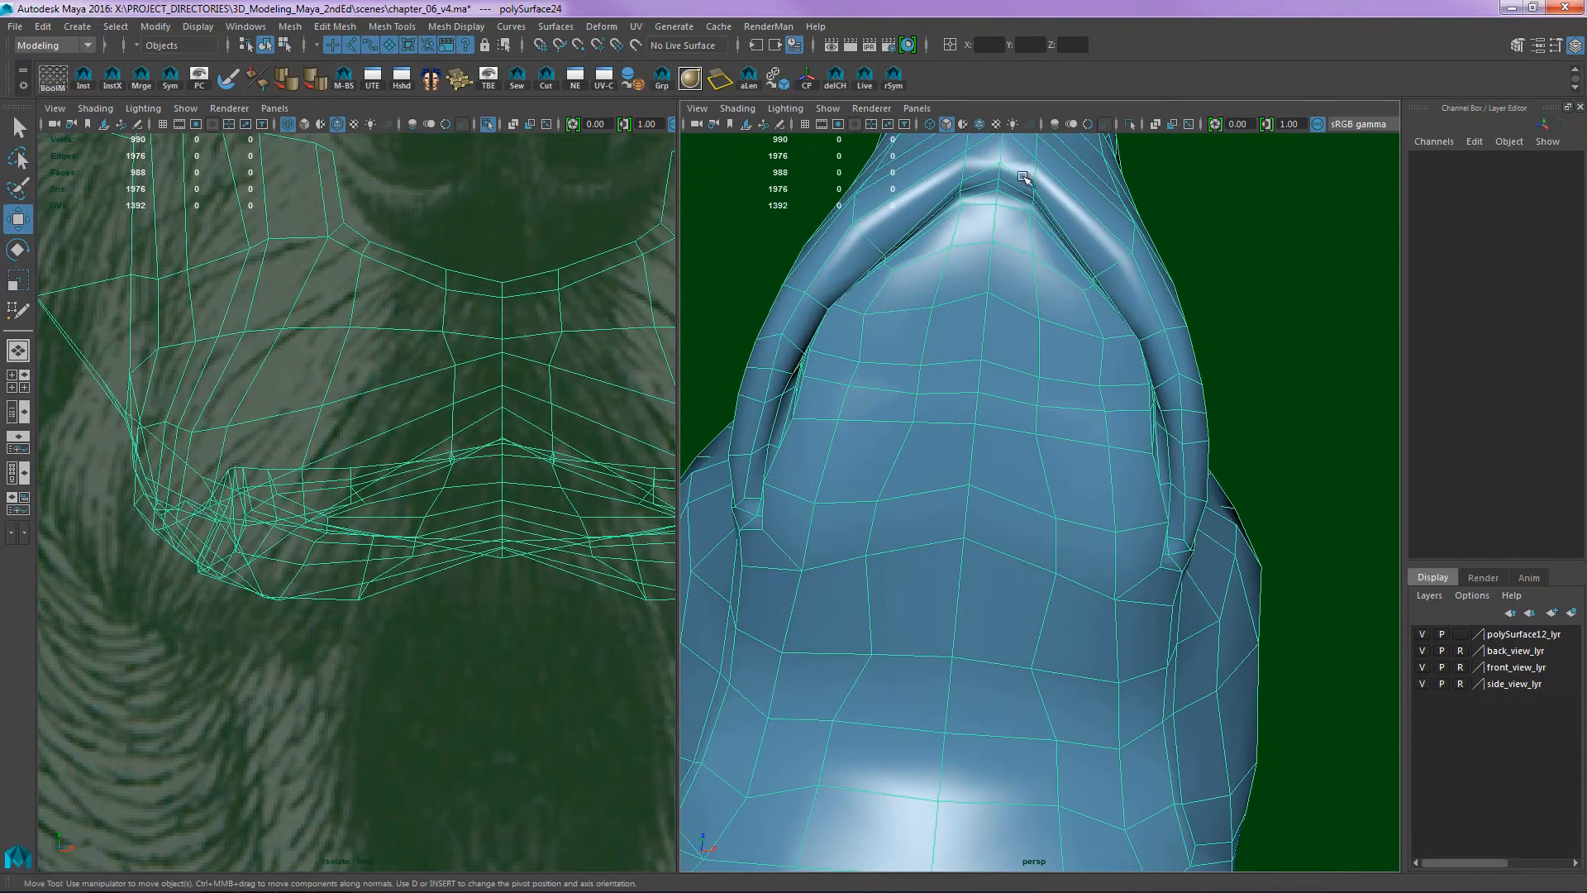
alt+drag(1003, 266, 910, 502)
click(929, 508)
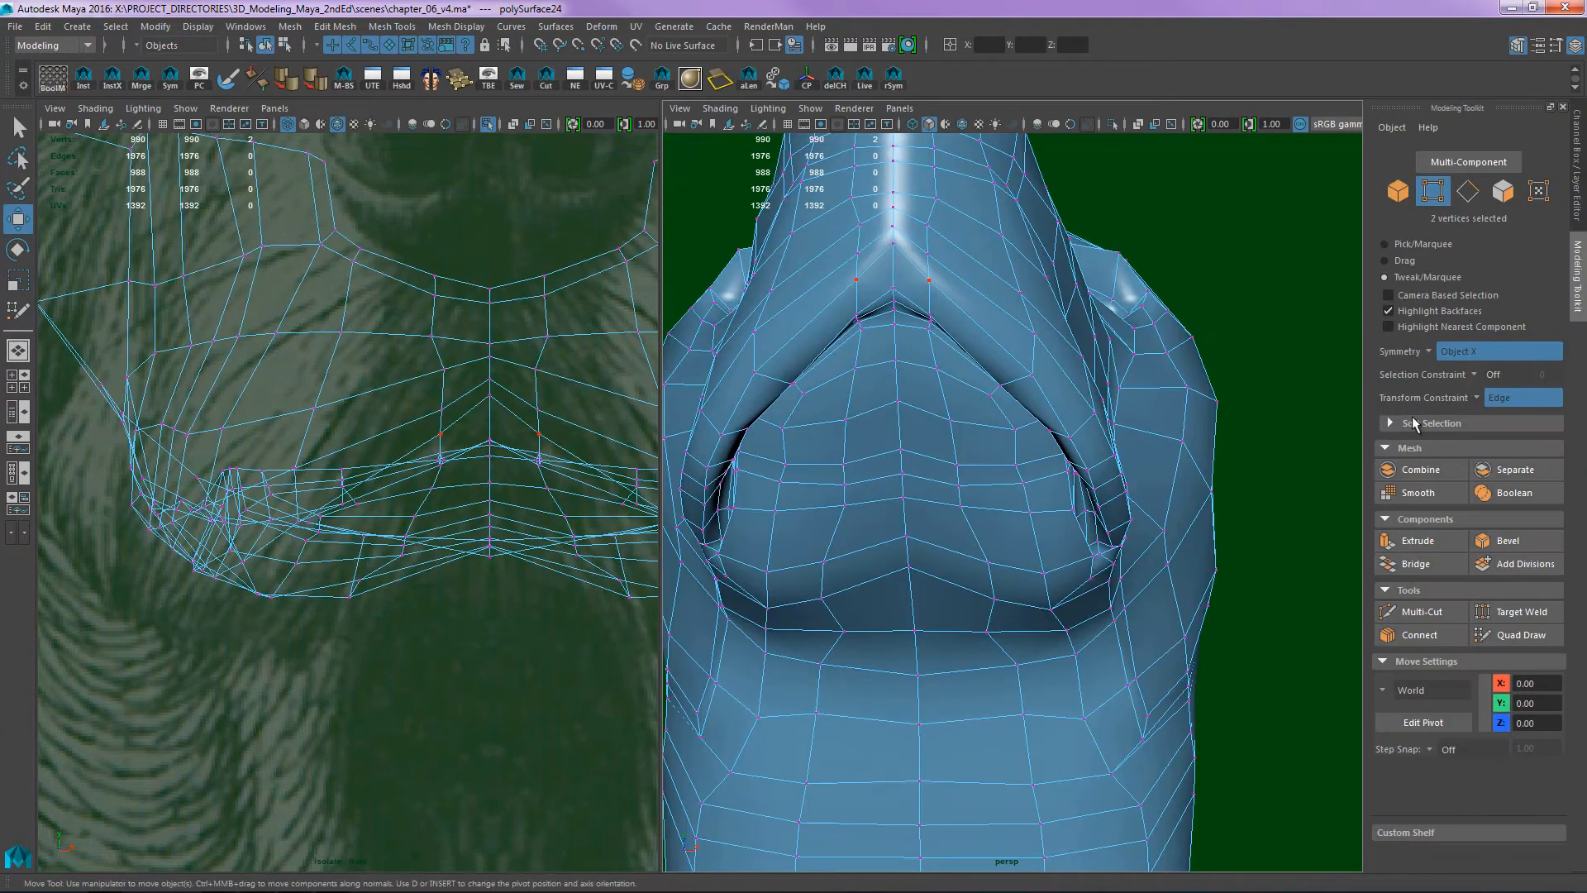
scroll(1044, 378, up, 1)
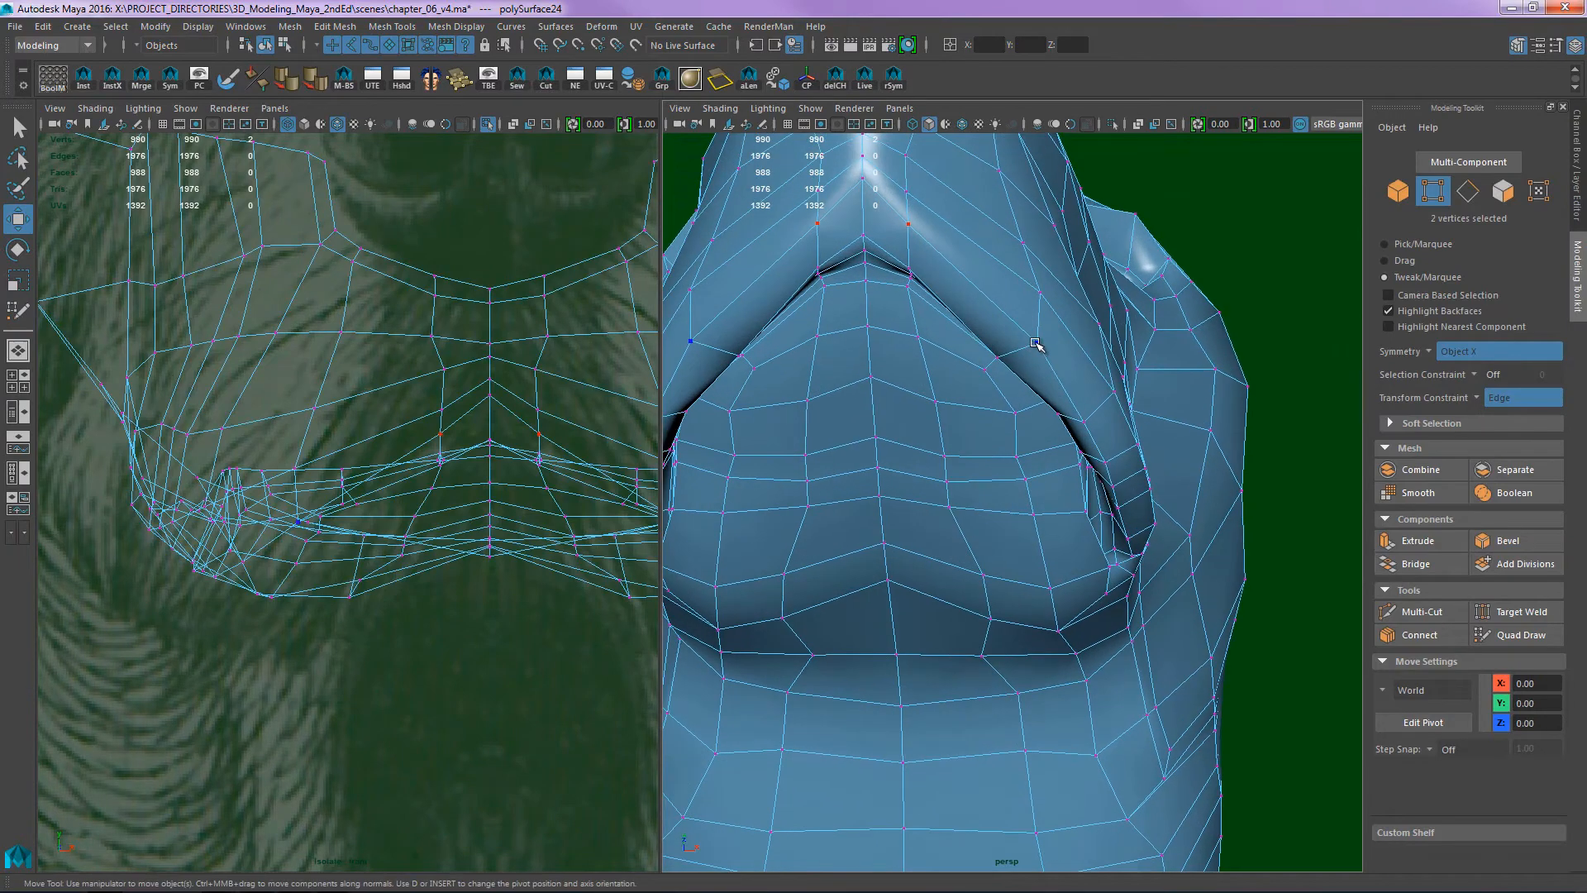
- Try to slide the mirrored vertices on the upper lip beside the front of the lower jaw along their edges
drag(1036, 343, 1069, 326)
click(1236, 240)
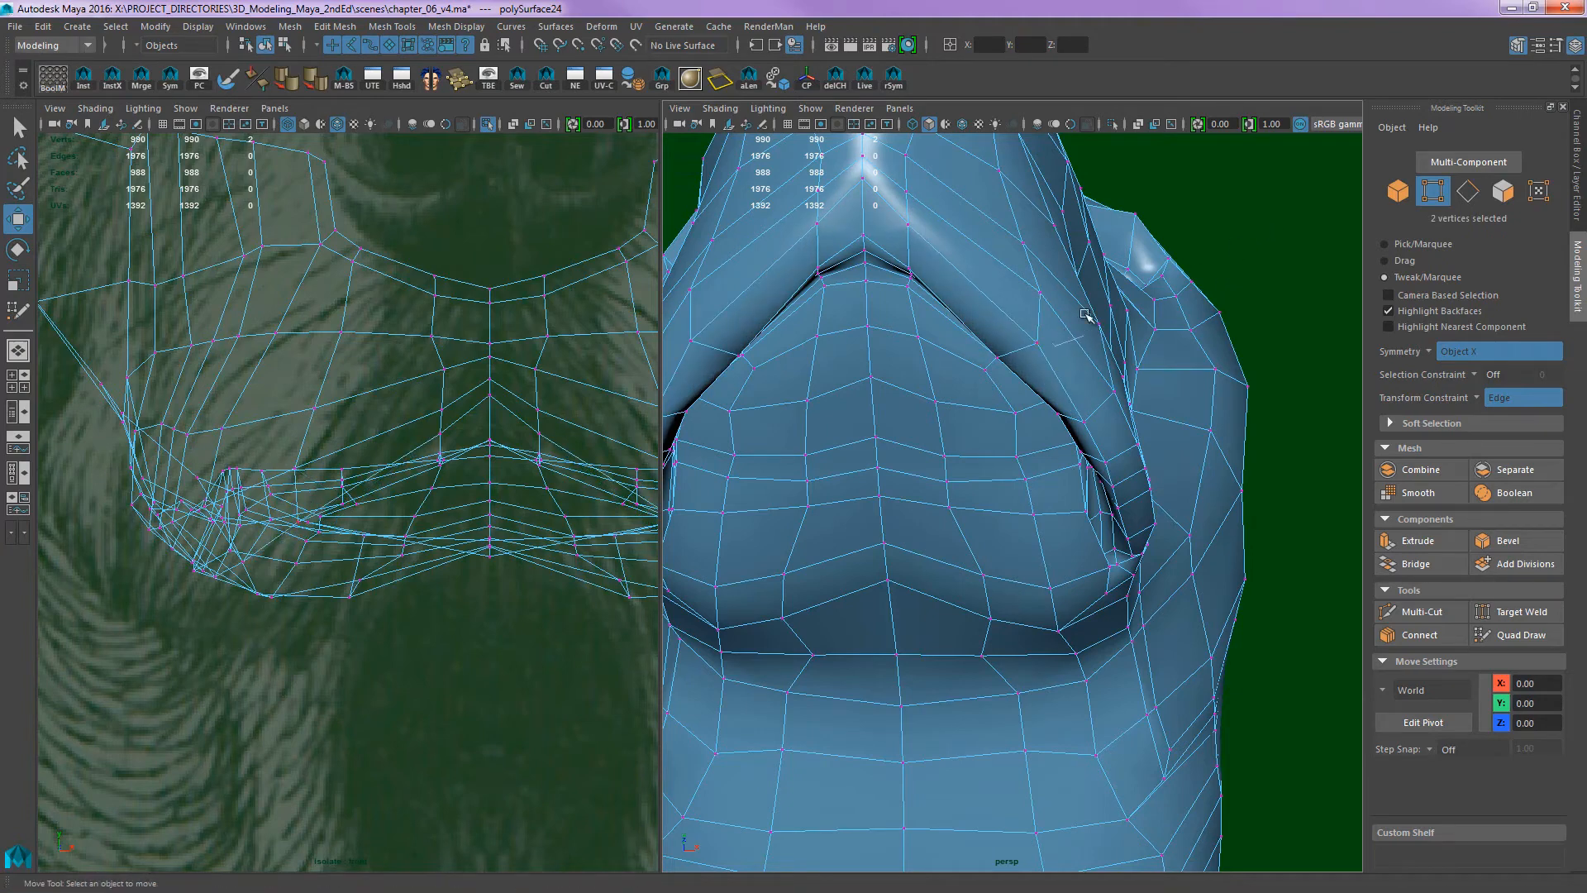
right_drag(1089, 319, 1198, 243)
click(1265, 206)
drag(1247, 233, 1081, 345)
right_drag(1039, 347, 949, 331)
- Slide the mirrored vertices on the side of the muzzle above the upper lip along their edges
click(1037, 342)
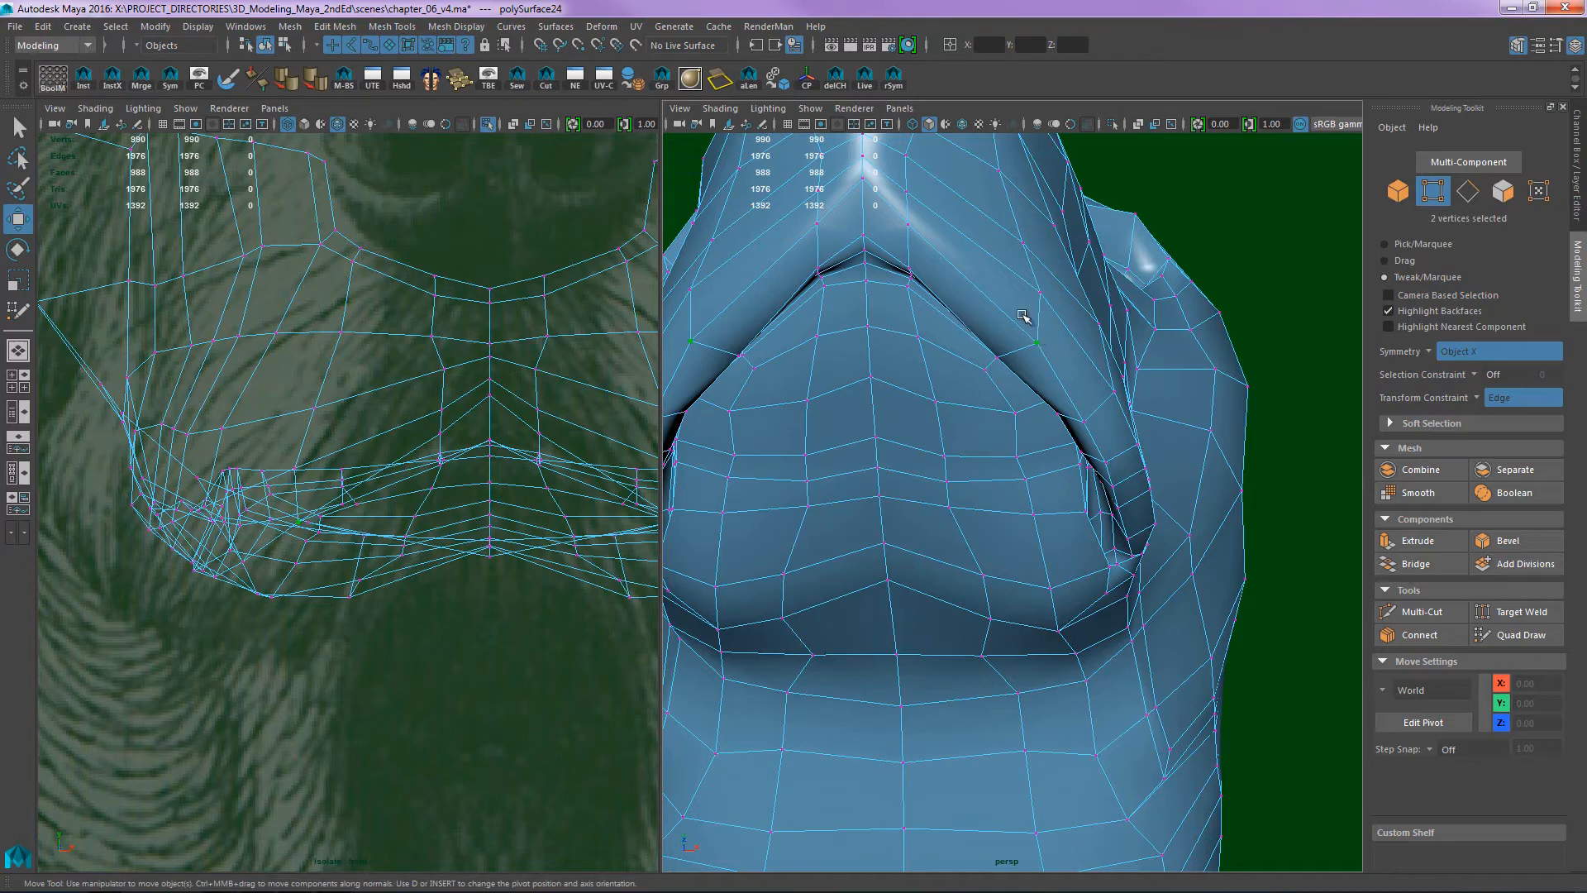
click(1241, 208)
click(1037, 343)
drag(1038, 344, 933, 341)
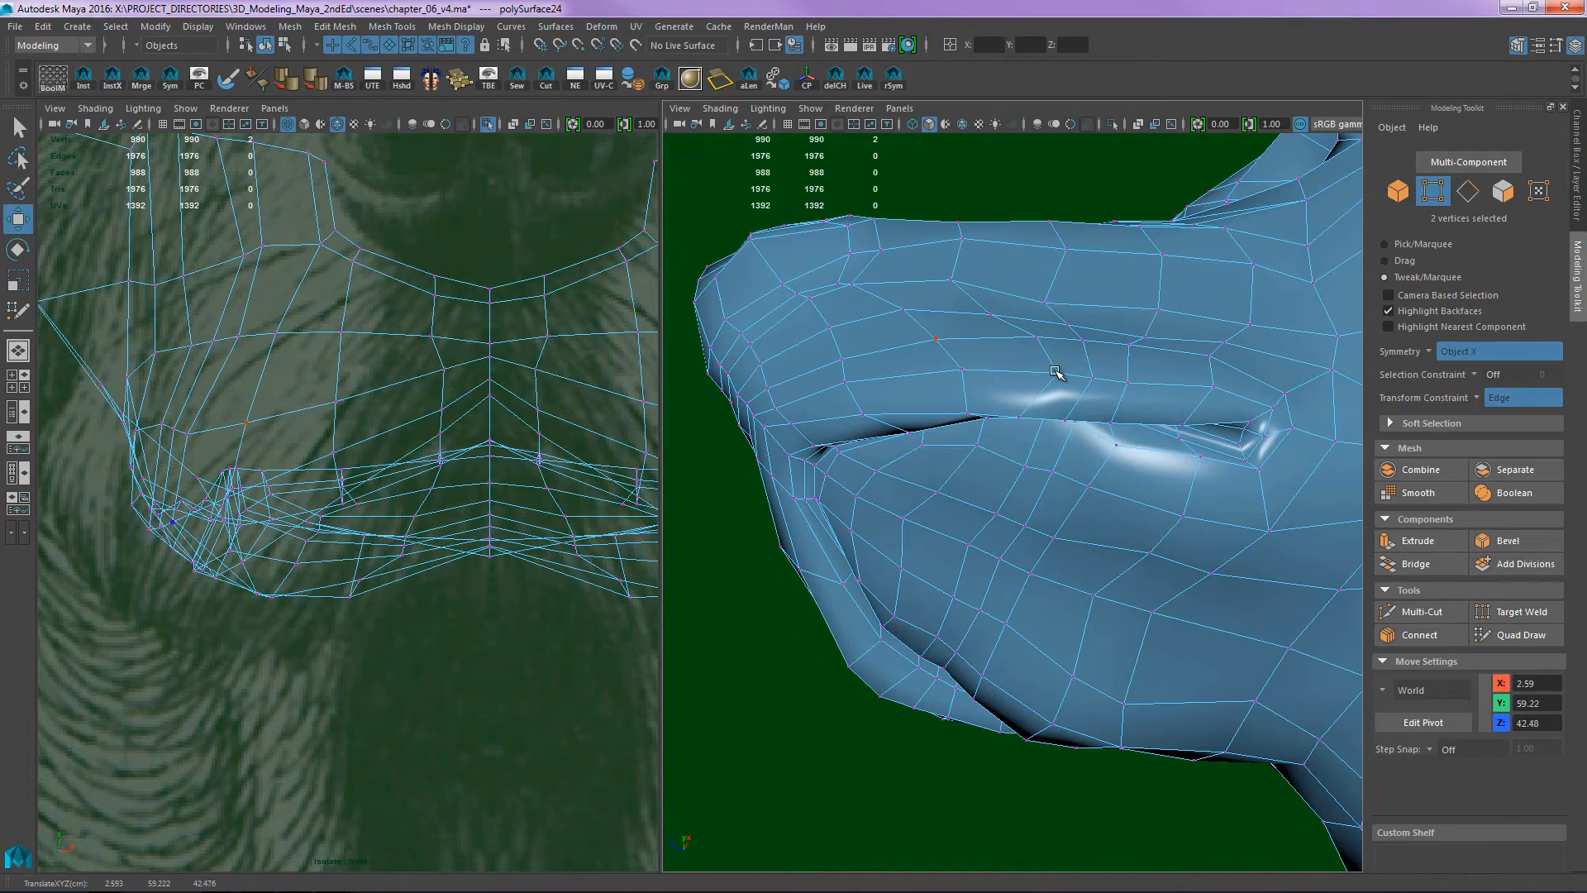
- Slide the selected mirrored vertices on the muzzle's sides slightly farther forward or back along their edges to even out the spacing
drag(1055, 372, 1016, 339)
alt+right_drag(1074, 344, 1038, 356)
alt+drag(1038, 357, 963, 446)
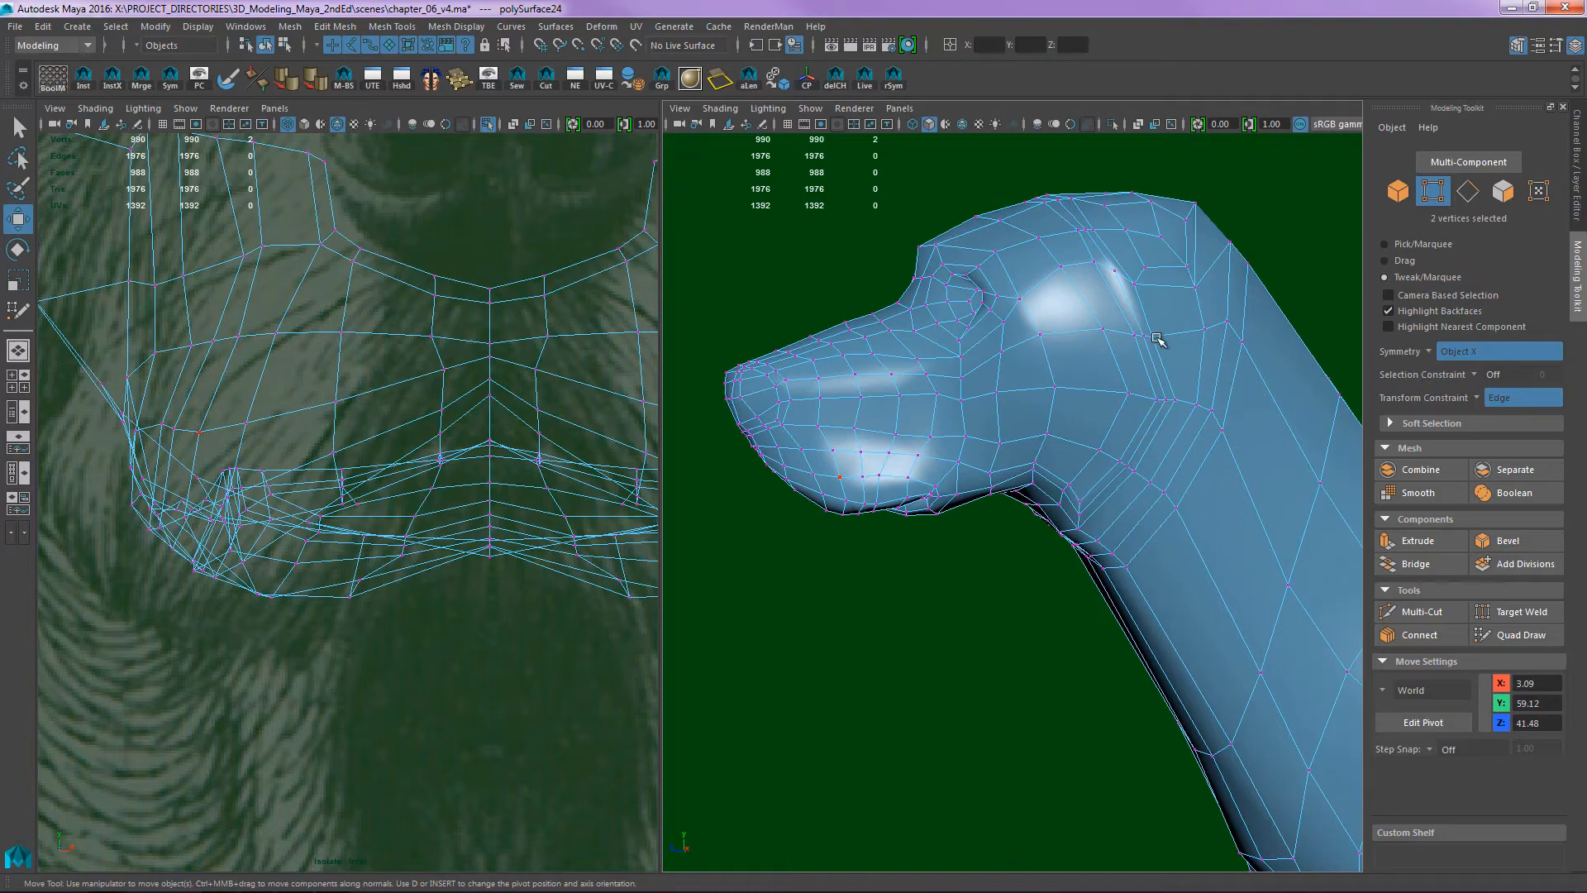
- Examine the muzzle, mouth line and back of the head from the side and three-quarter views
alt+drag(1204, 403, 1173, 351)
scroll(1157, 361, up, 4)
alt+middle_drag(1158, 361, 1198, 408)
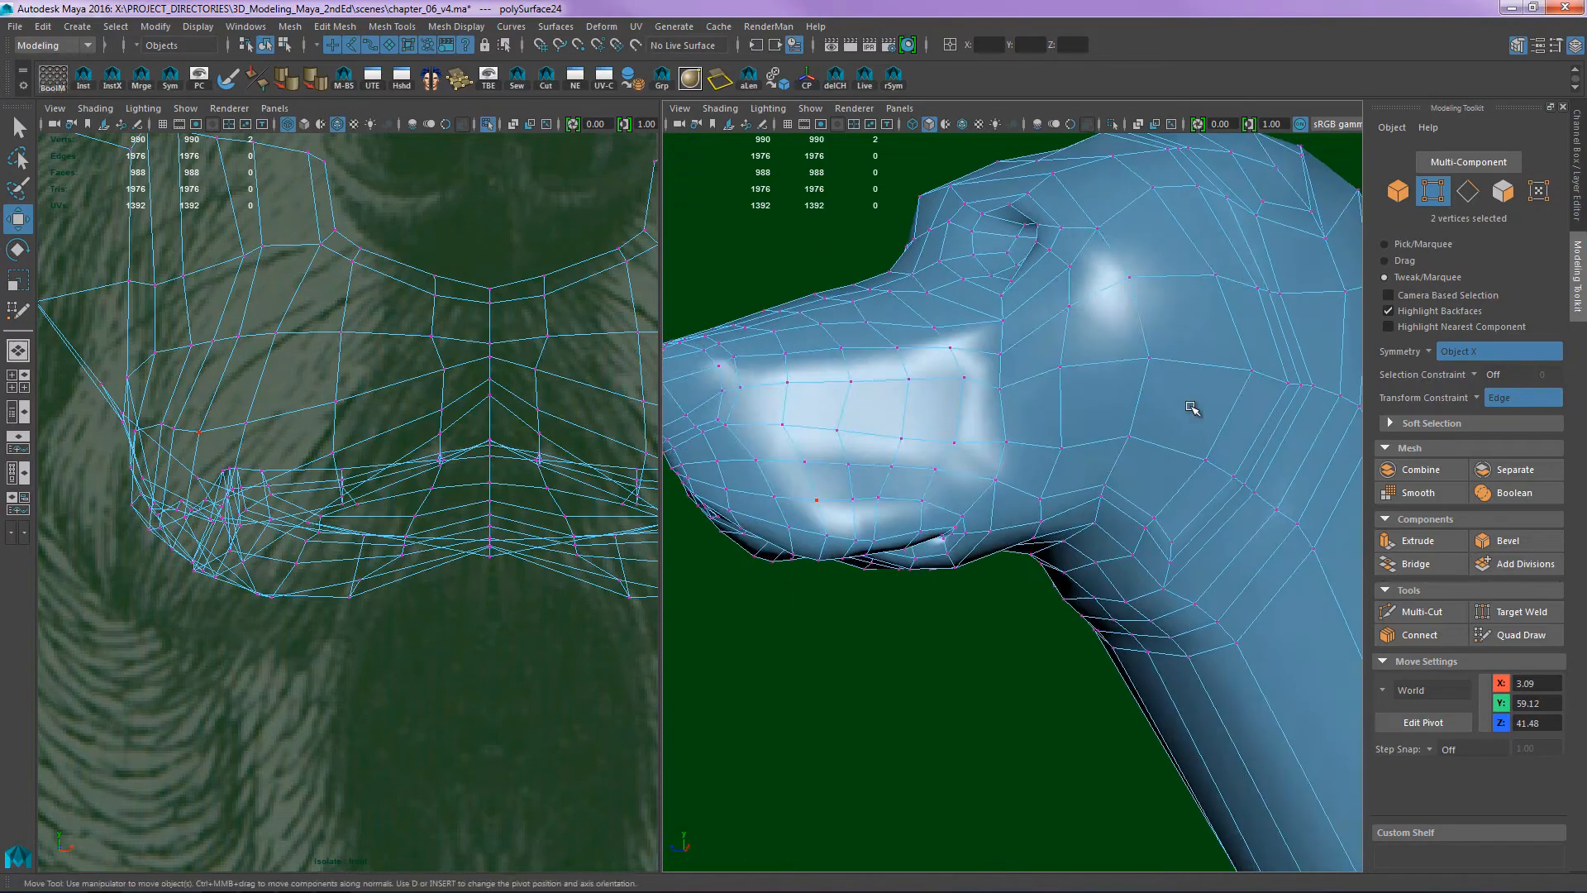
alt+drag(1197, 407, 1238, 357)
alt+drag(1066, 428, 999, 418)
scroll(1188, 429, up, 3)
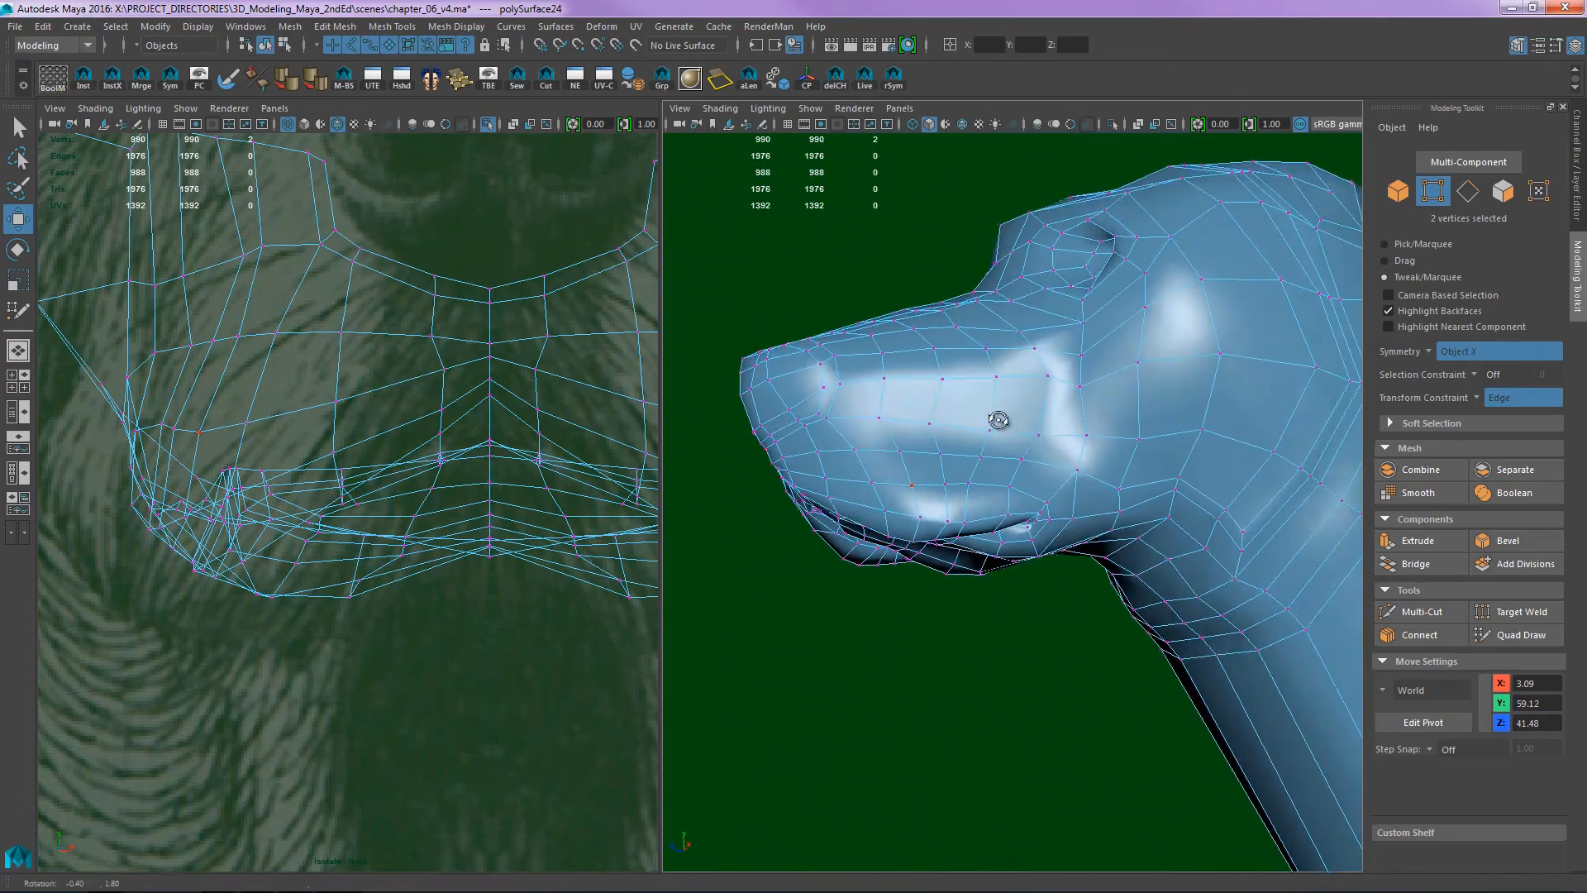
scroll(1035, 398, up, 3)
alt+middle_drag(1034, 398, 1029, 405)
scroll(1111, 321, down, 1)
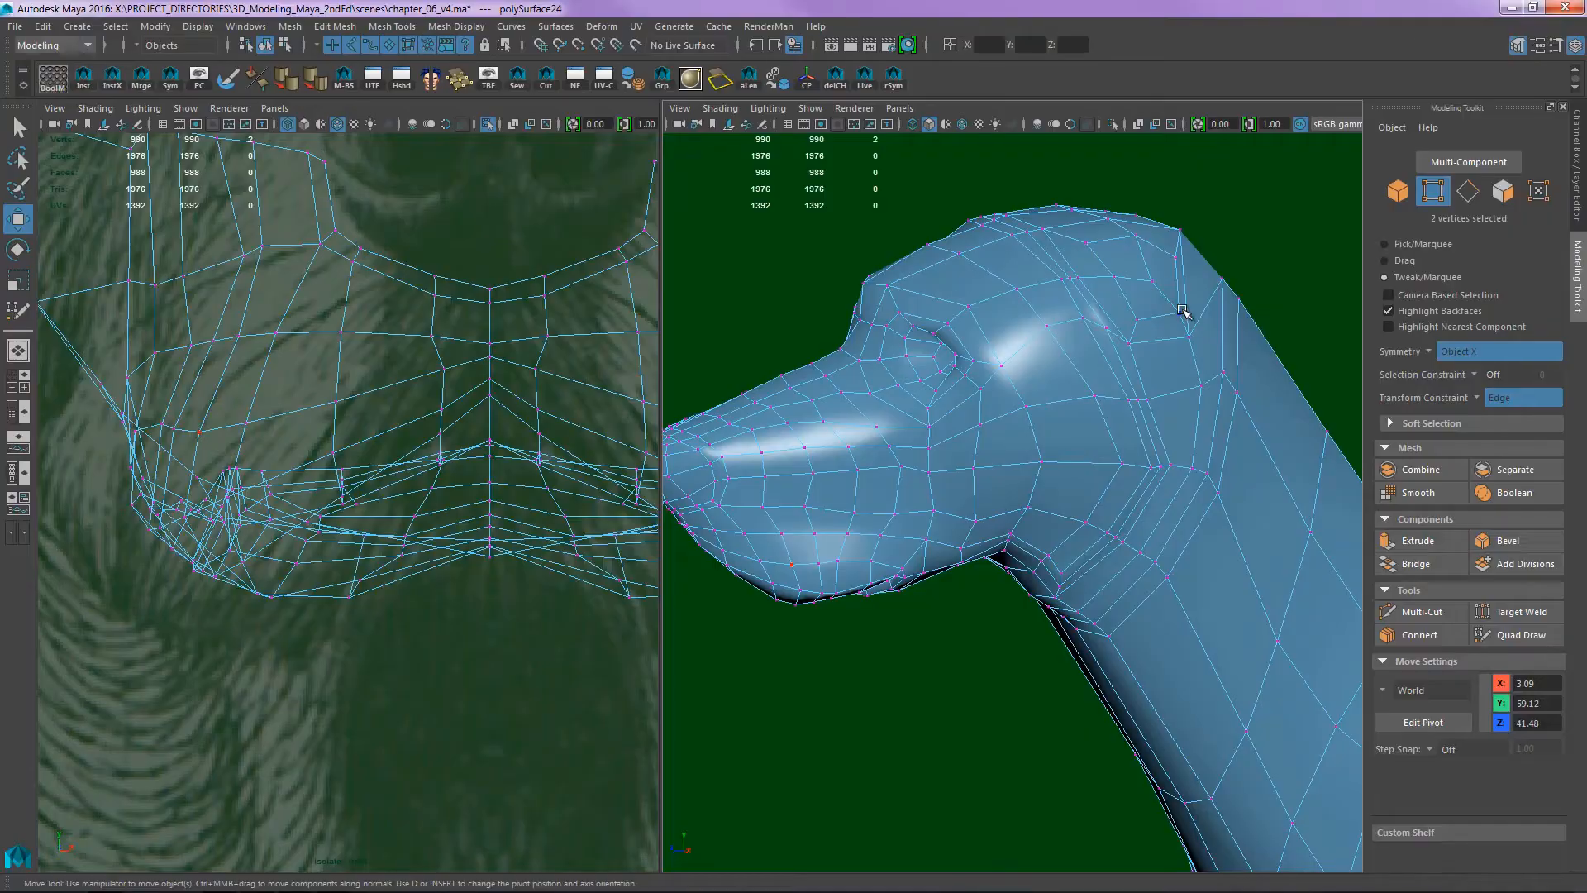
- Return the dog mesh to object mode and save the scene
click(1195, 335)
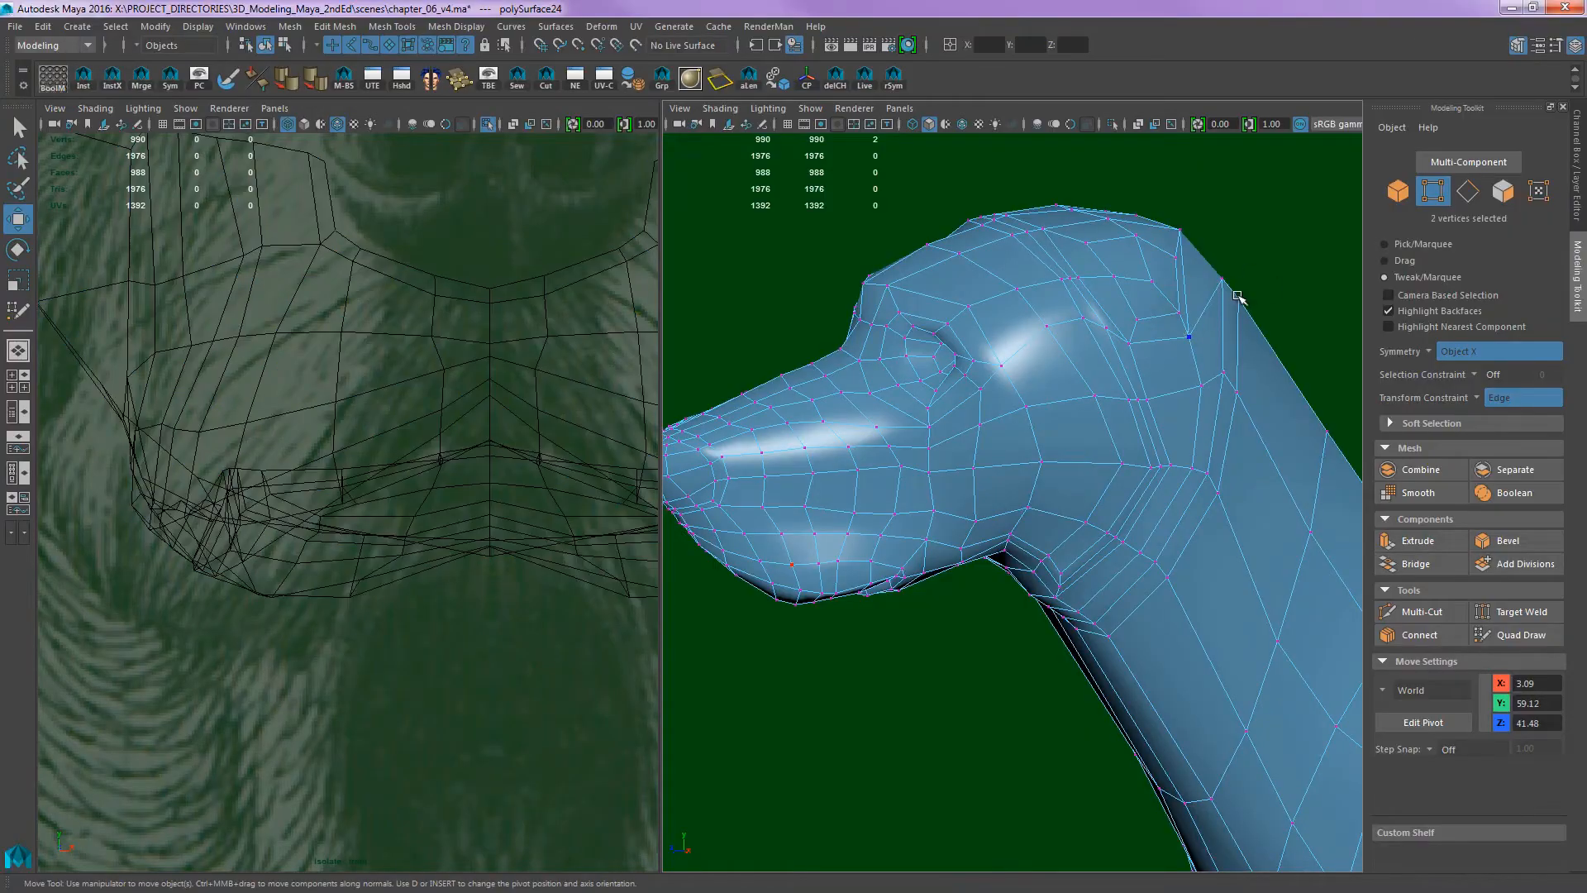
click(1236, 309)
alt+middle_drag(1237, 308, 1227, 273)
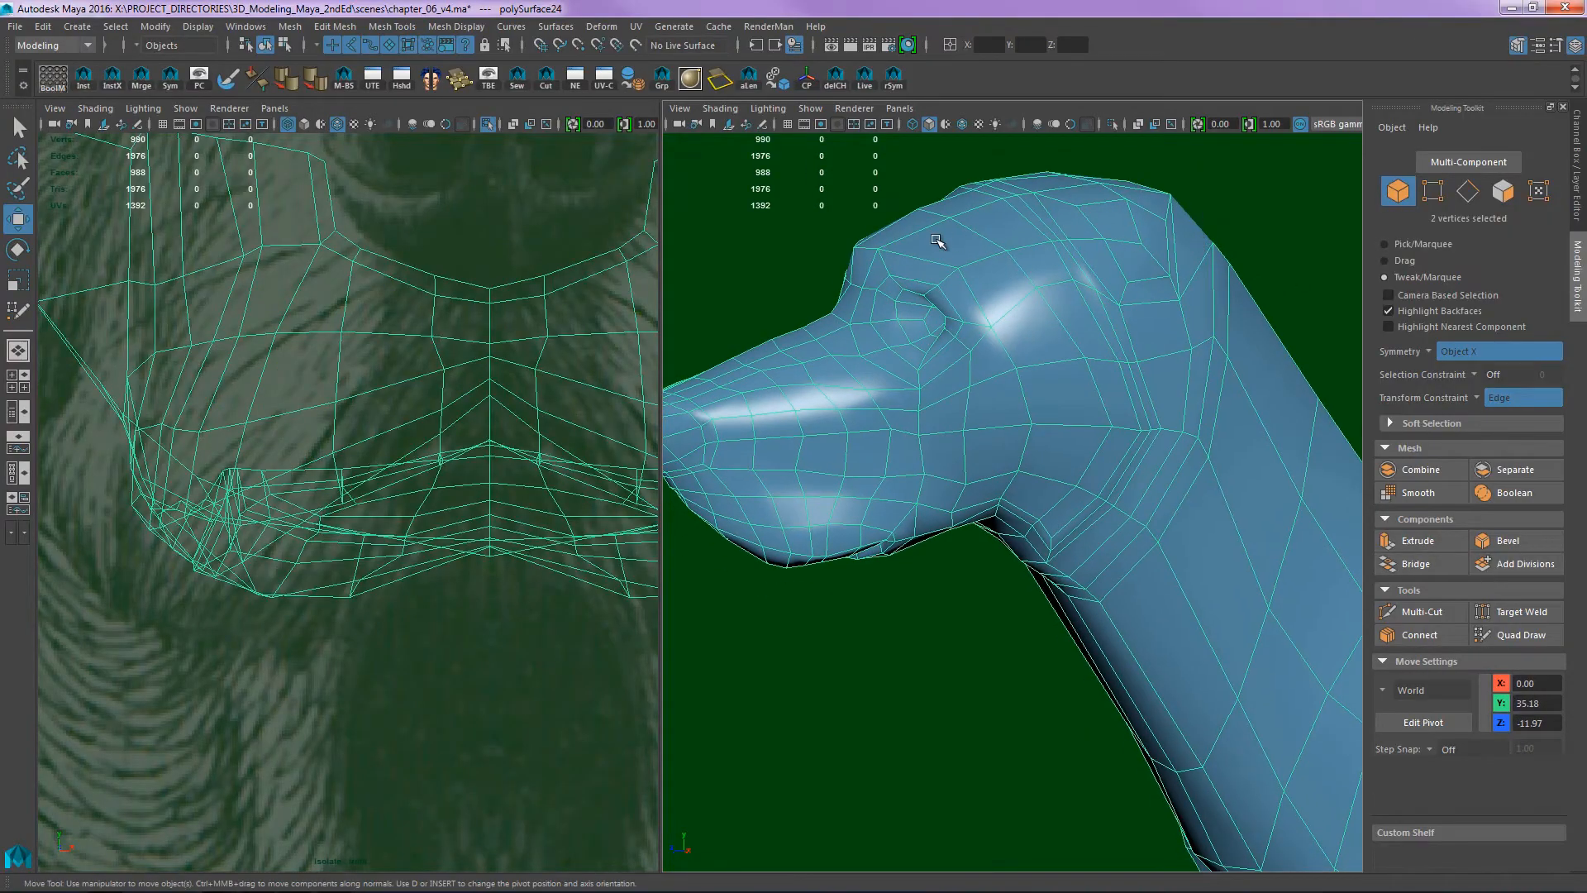
key(ctrl+s)
mouse_move(1078, 283)
alt+mouse_down()
mouse_move(1169, 355)
mouse_move(1180, 336)
mouse_move(1094, 298)
alt+mouse_up()
alt+middle_drag(990, 205, 1035, 239)
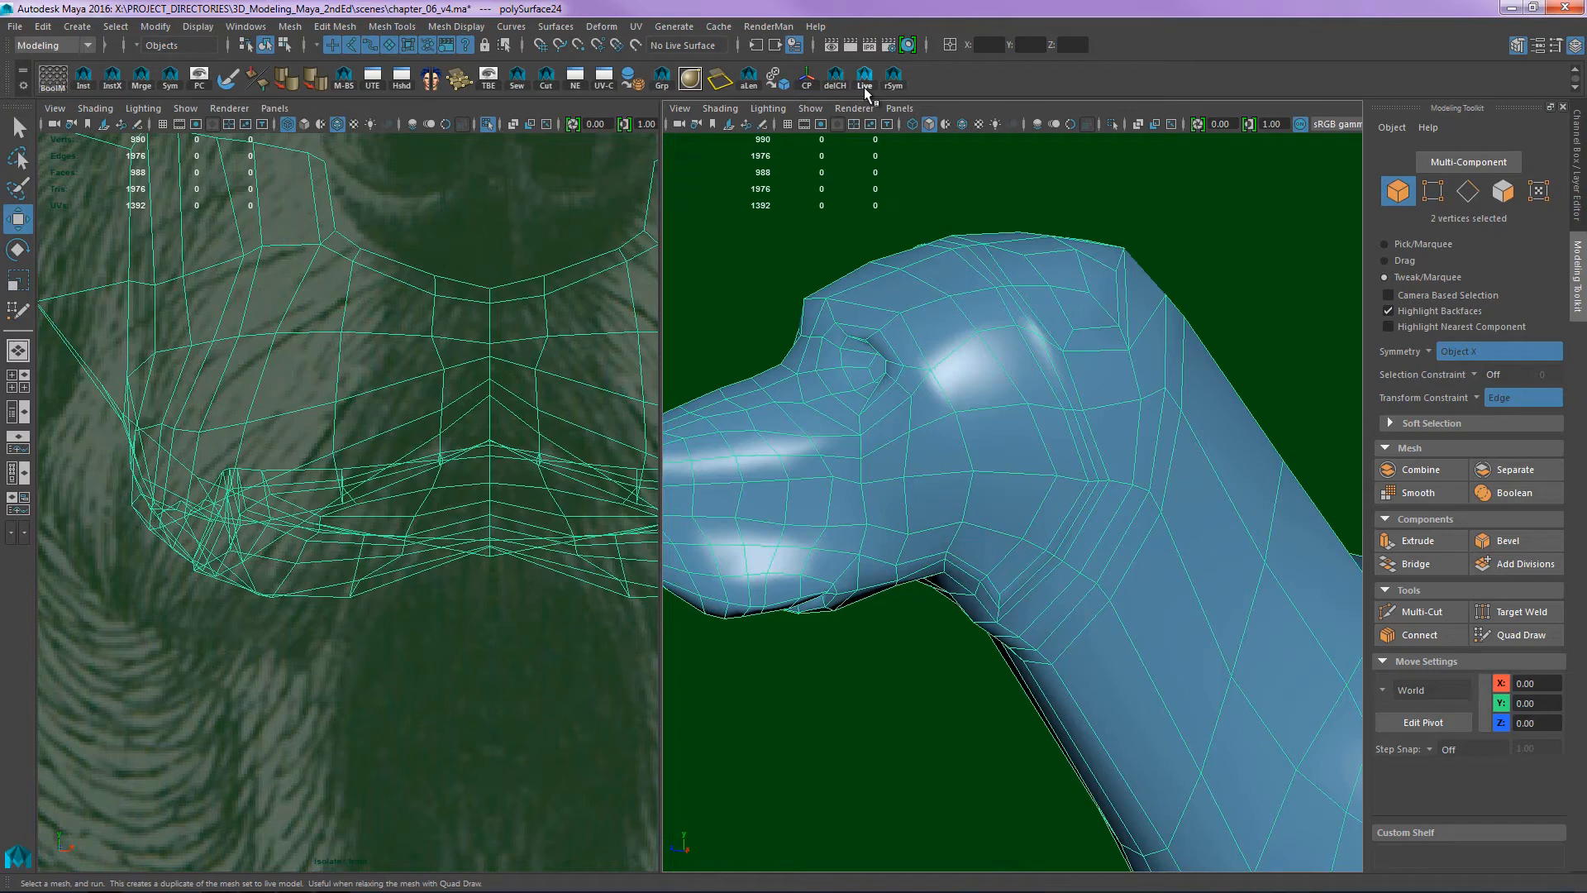
- Examine the whole dog's proportions, including without the wireframe overlay, and inspect the head in three-quarter view
alt+right_drag(1180, 383, 1041, 388)
alt+middle_drag(1041, 388, 1045, 352)
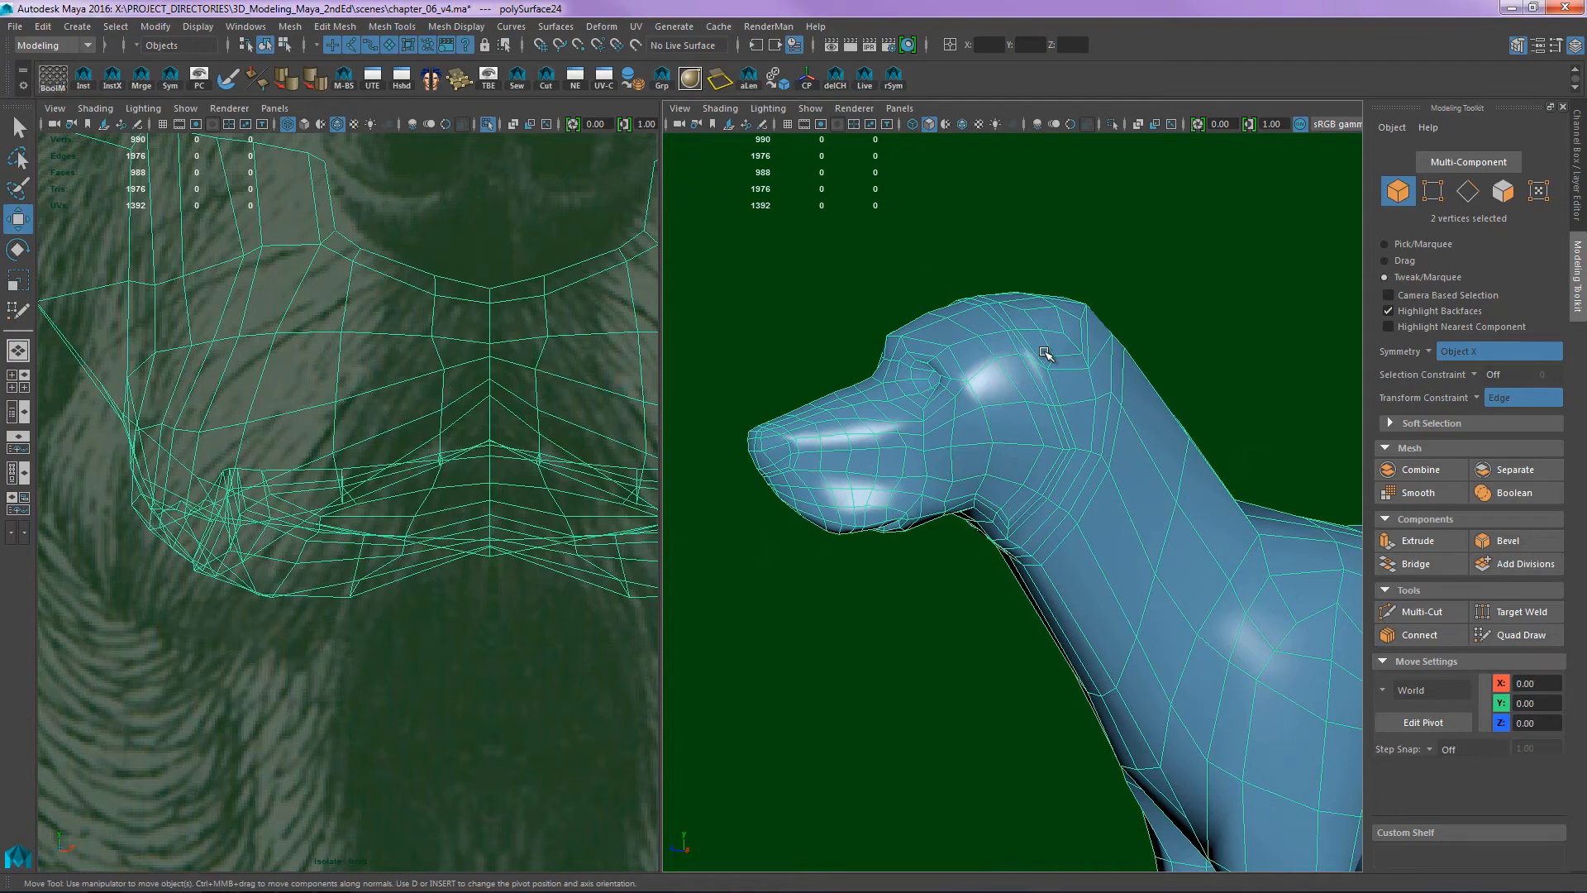
alt+middle_drag(1204, 421, 1080, 319)
alt+right_drag(1080, 319, 1031, 422)
alt+drag(1031, 421, 1079, 424)
alt+middle_drag(1079, 425, 1089, 371)
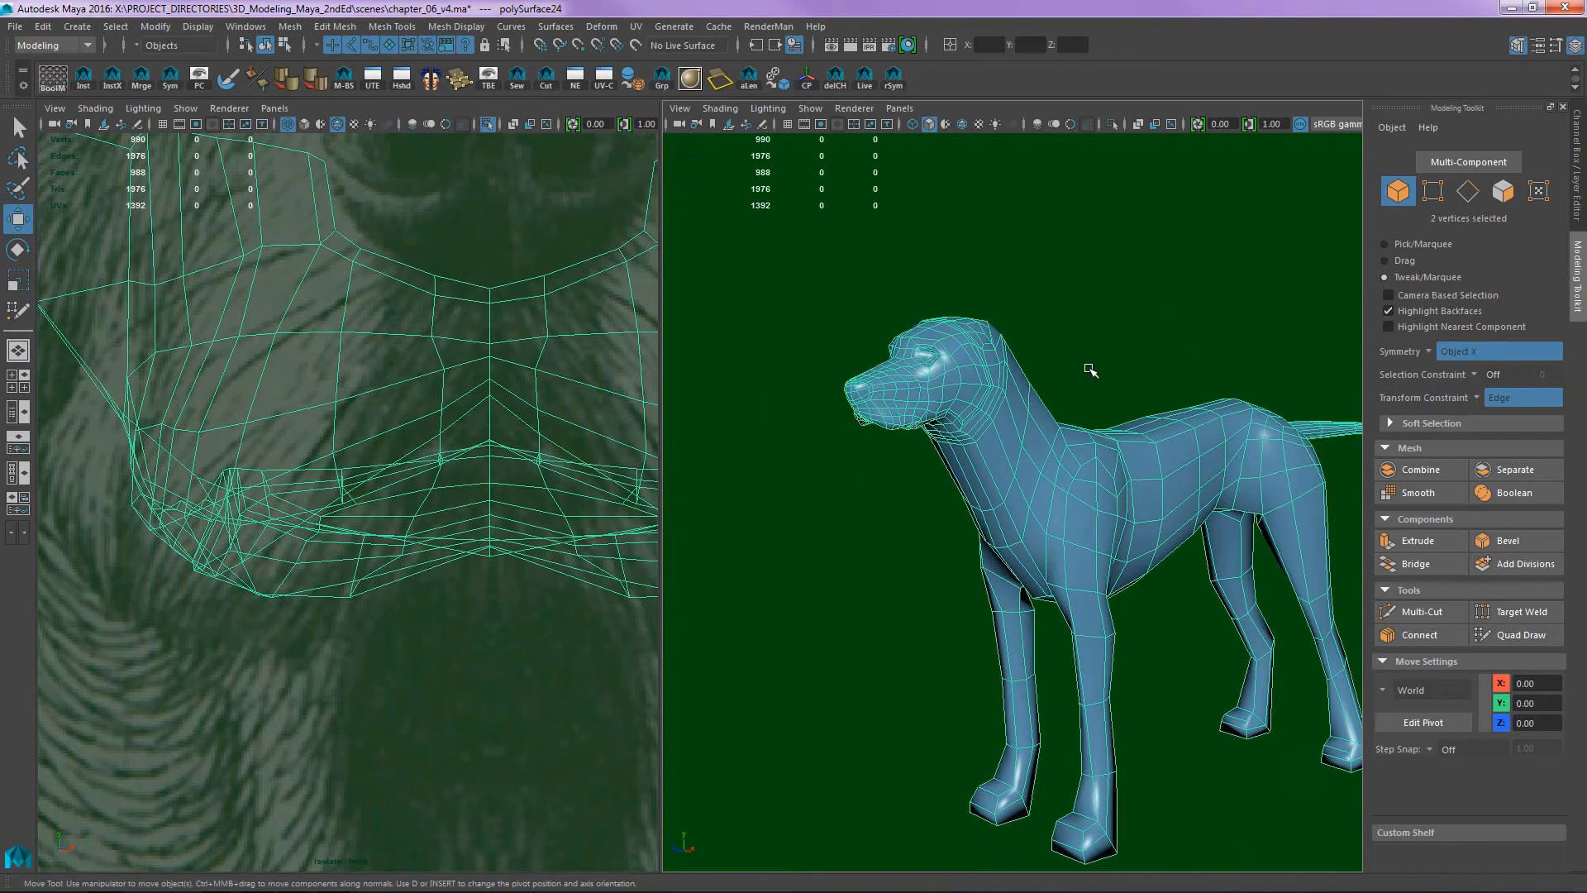
alt+drag(1089, 370, 1095, 386)
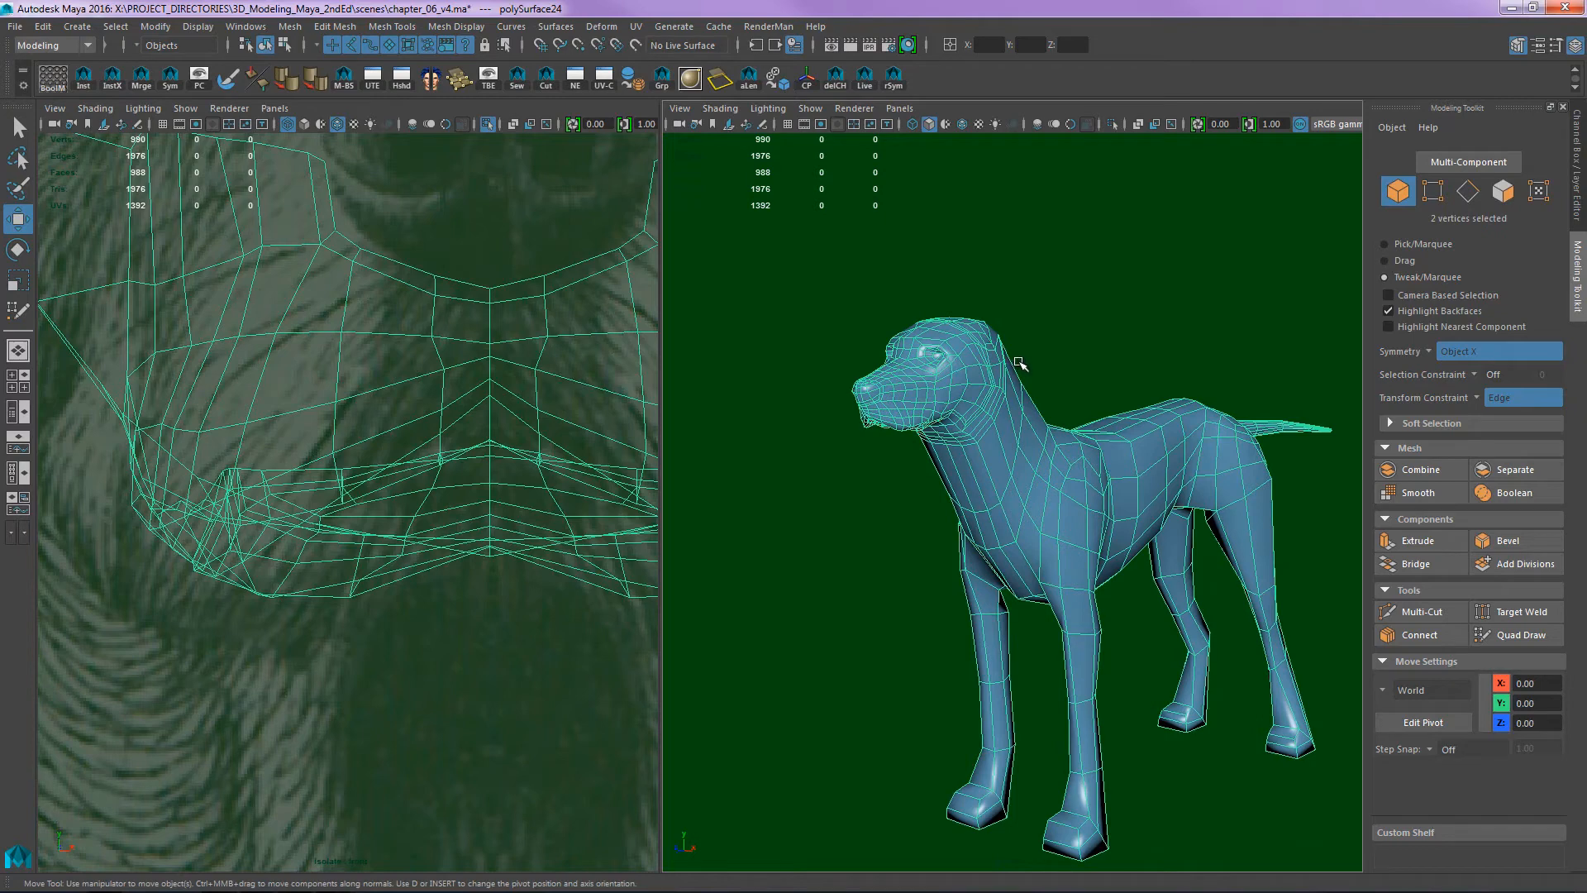
click(1030, 295)
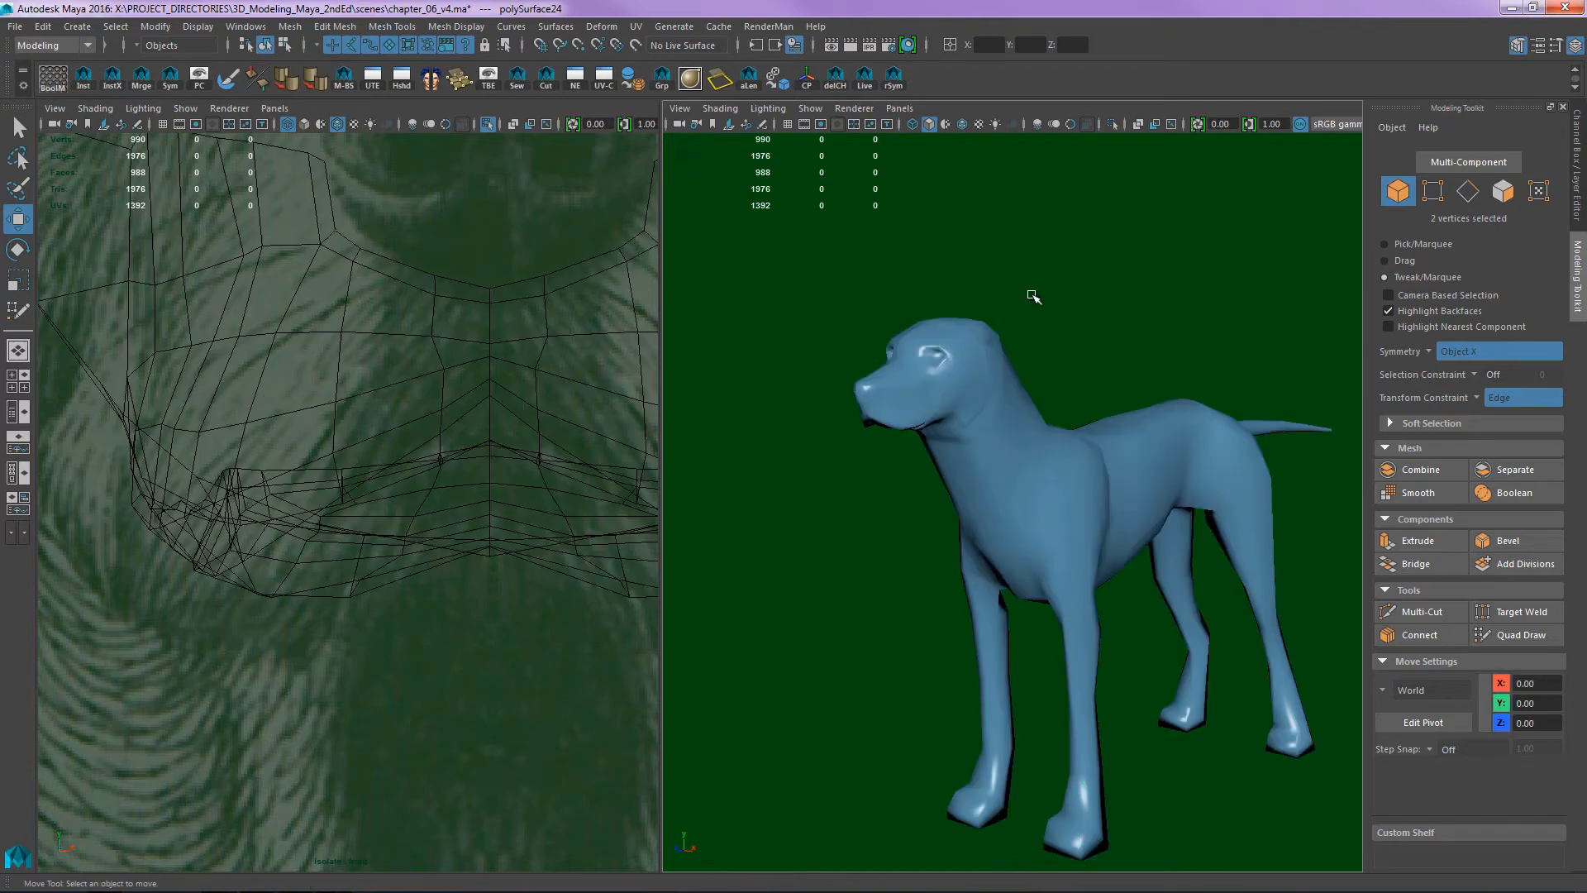
click(999, 372)
alt+right_drag(995, 294, 1207, 255)
alt+middle_drag(1025, 184, 1063, 355)
alt+right_drag(928, 296, 995, 279)
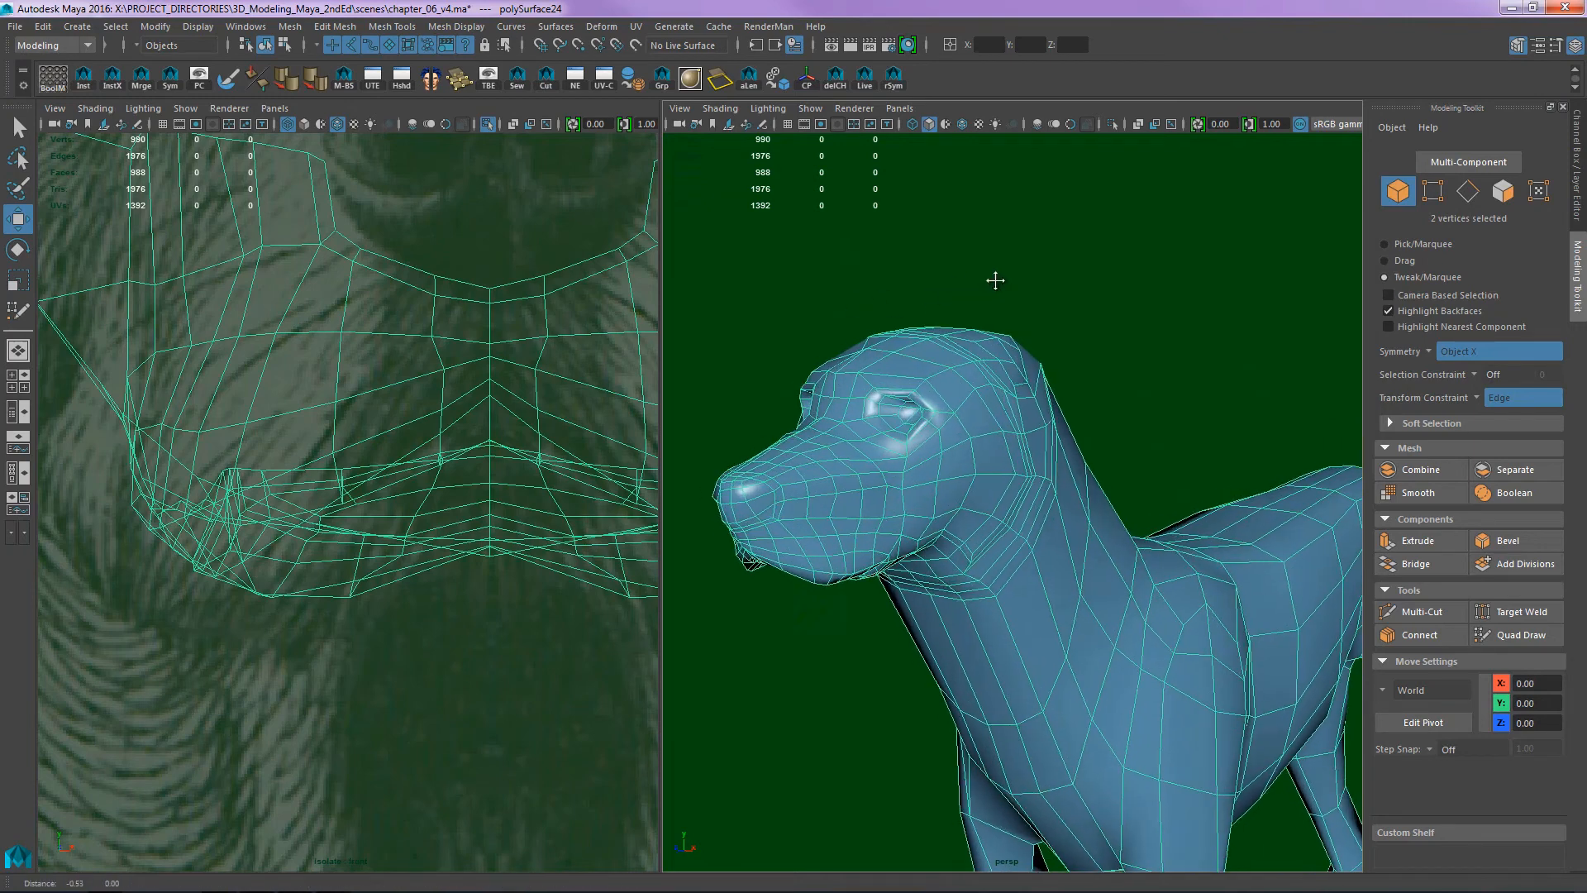
alt+middle_drag(995, 279, 1050, 279)
alt+right_drag(867, 268, 943, 262)
alt+middle_drag(943, 262, 1010, 274)
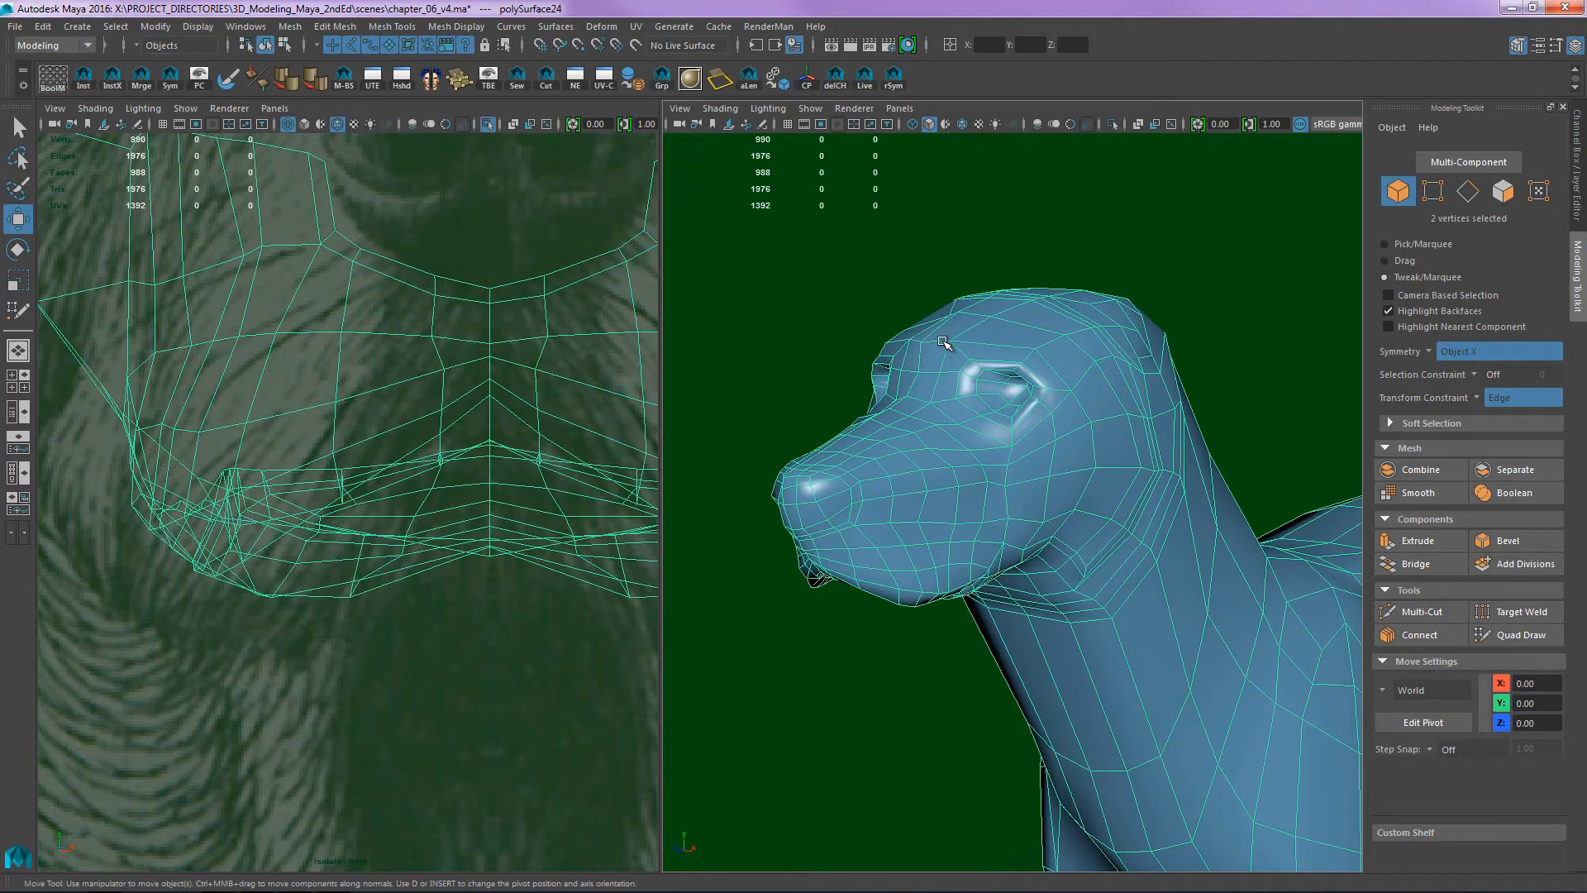
- Open the Outliner and rename the polySurface24 mesh as dog
key(shift+o)
drag(720, 399, 533, 130)
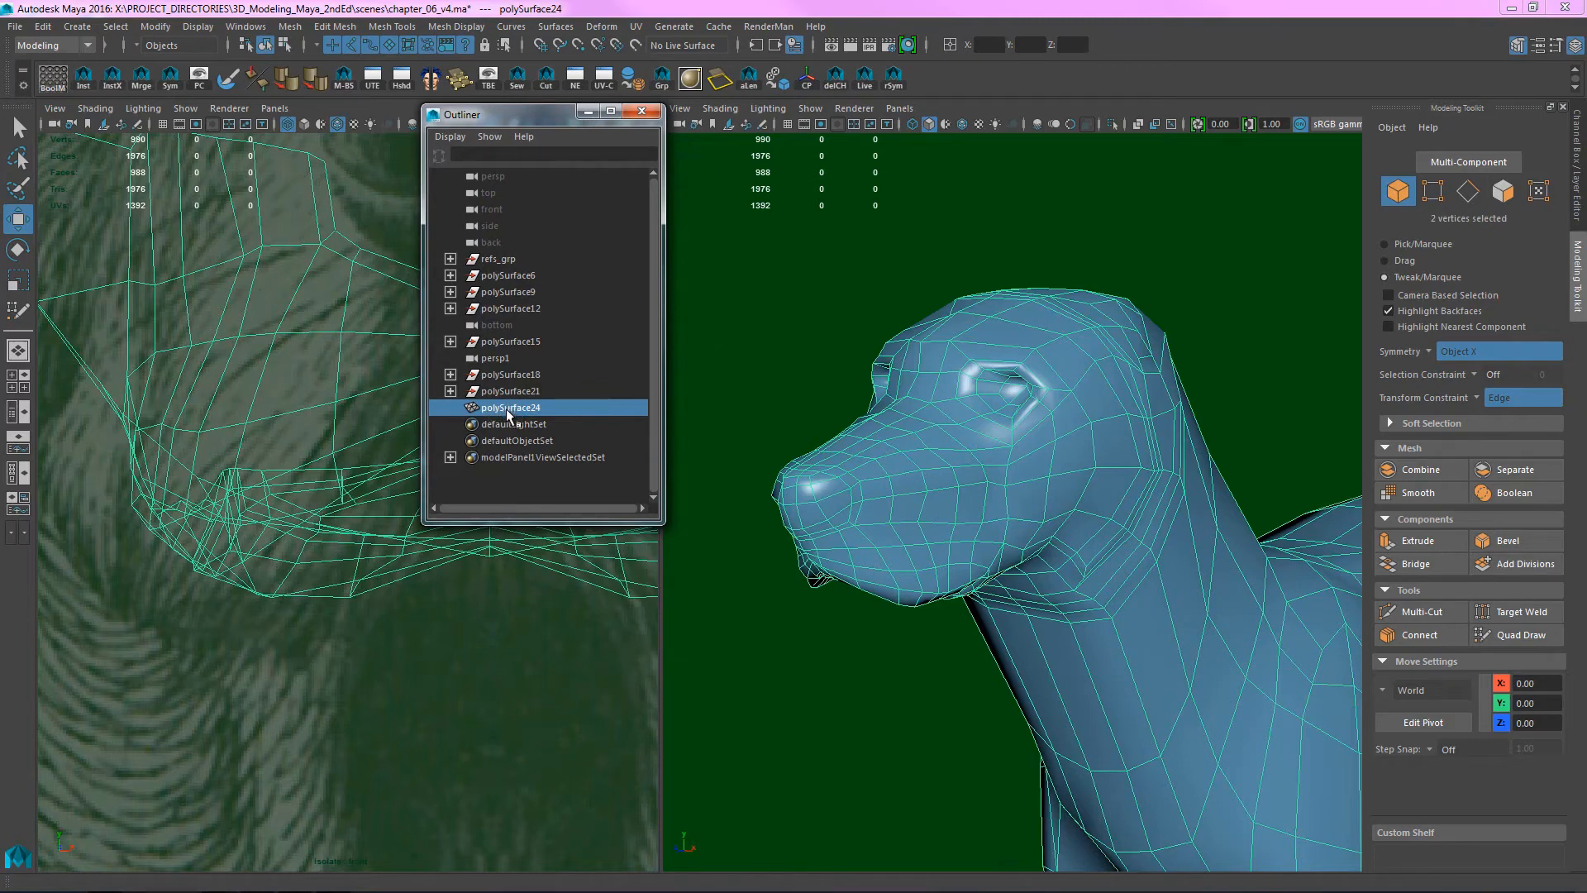
double_click(525, 408)
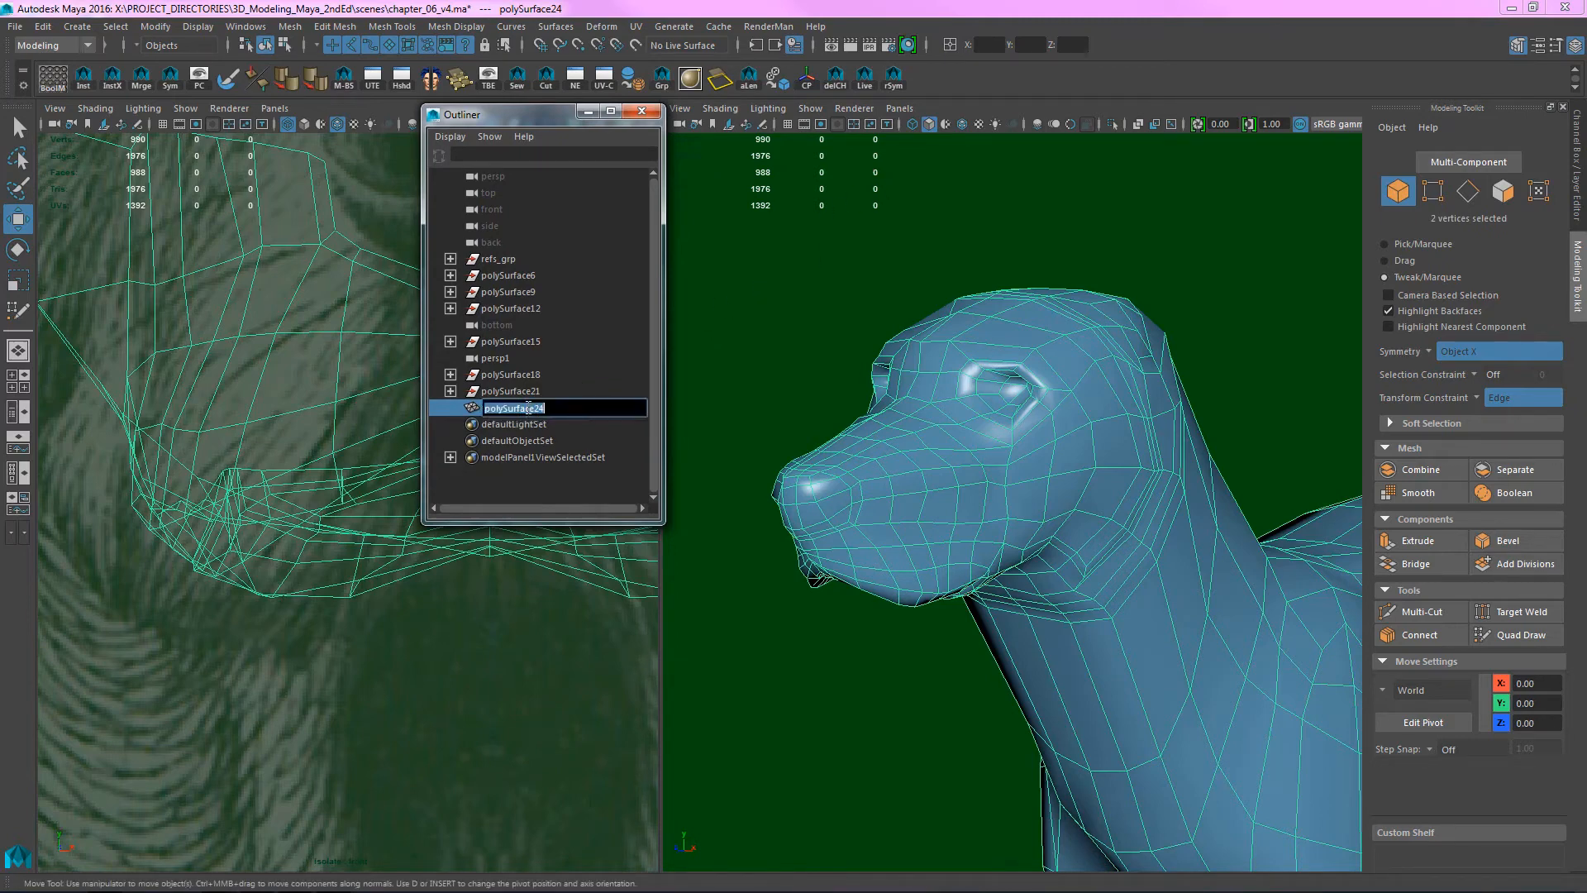
text(dog)
key(Return)
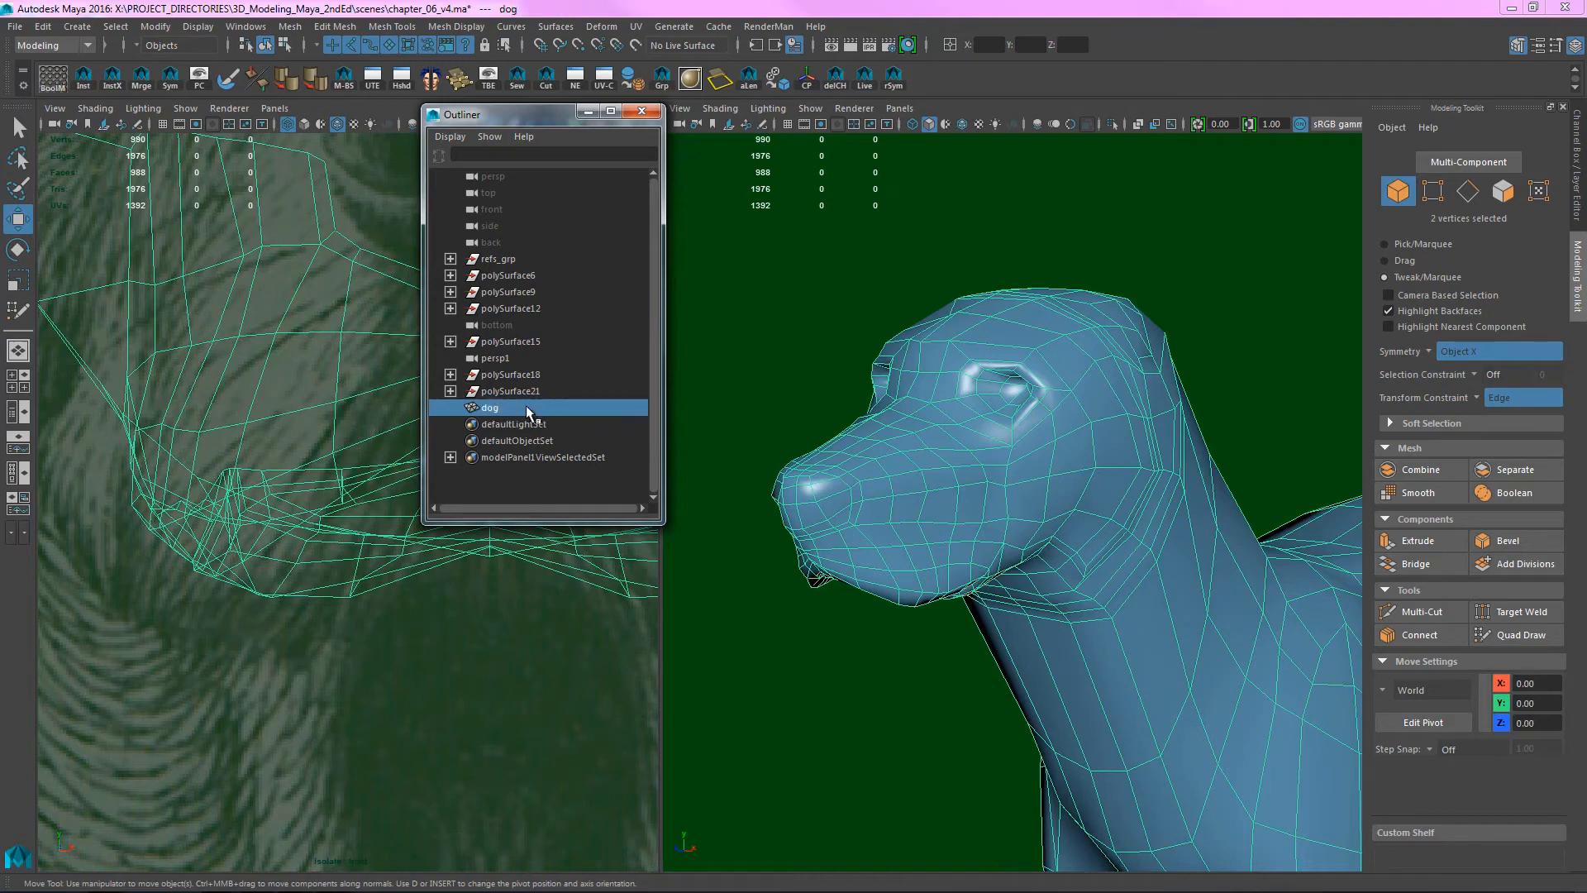
- Make a live duplicate of the dog mesh as a relaxing reference and activate Quad Draw on the original
click(870, 77)
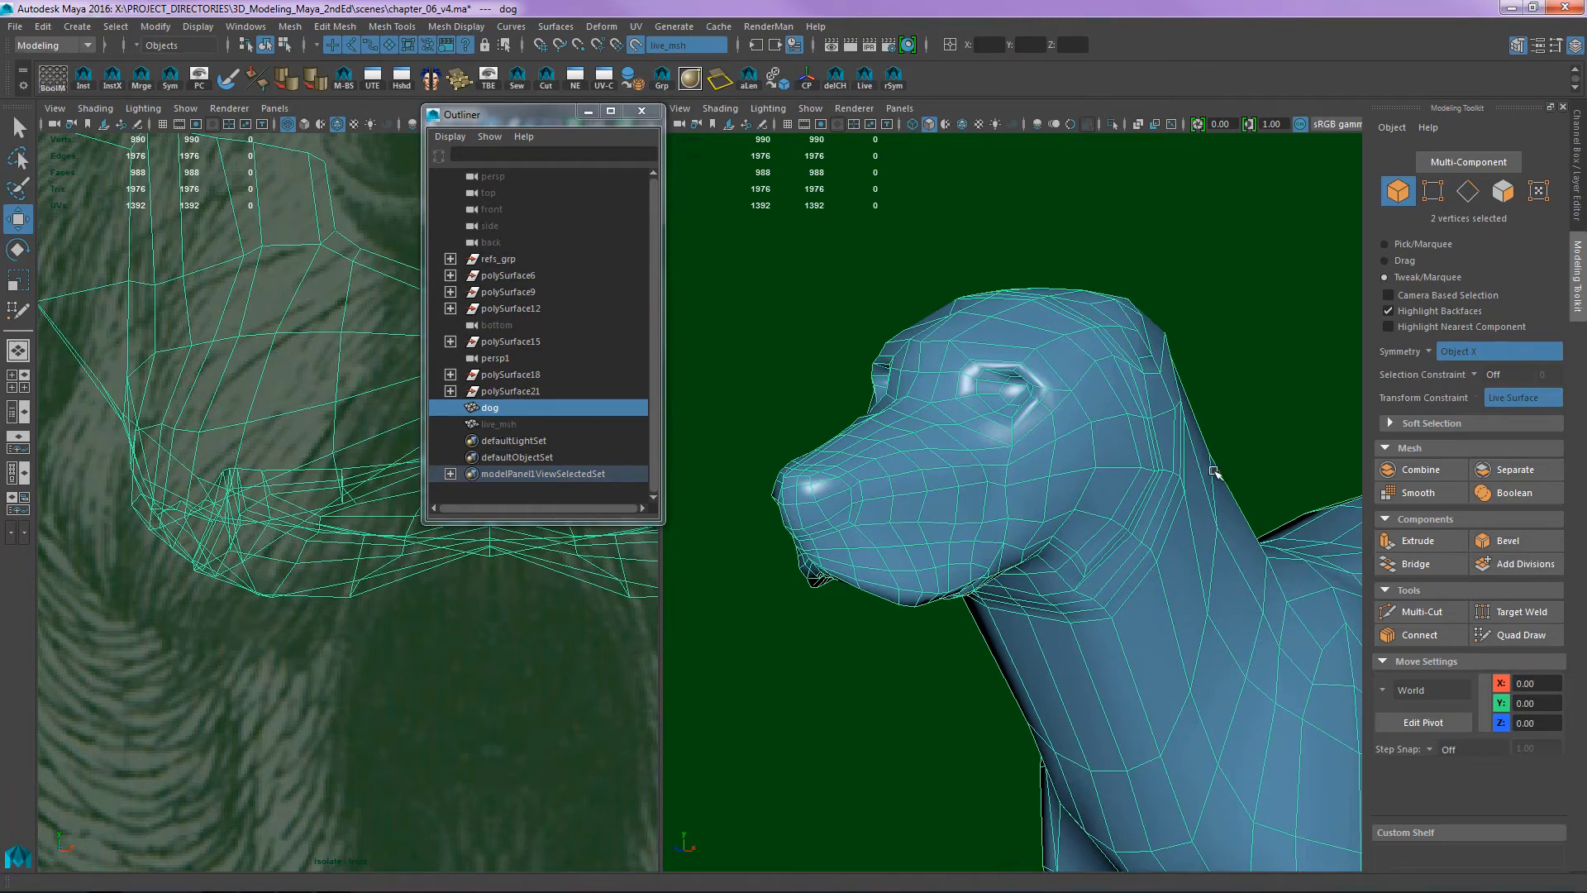
scroll(1161, 417, up, 5)
alt+middle_drag(1162, 416, 1088, 424)
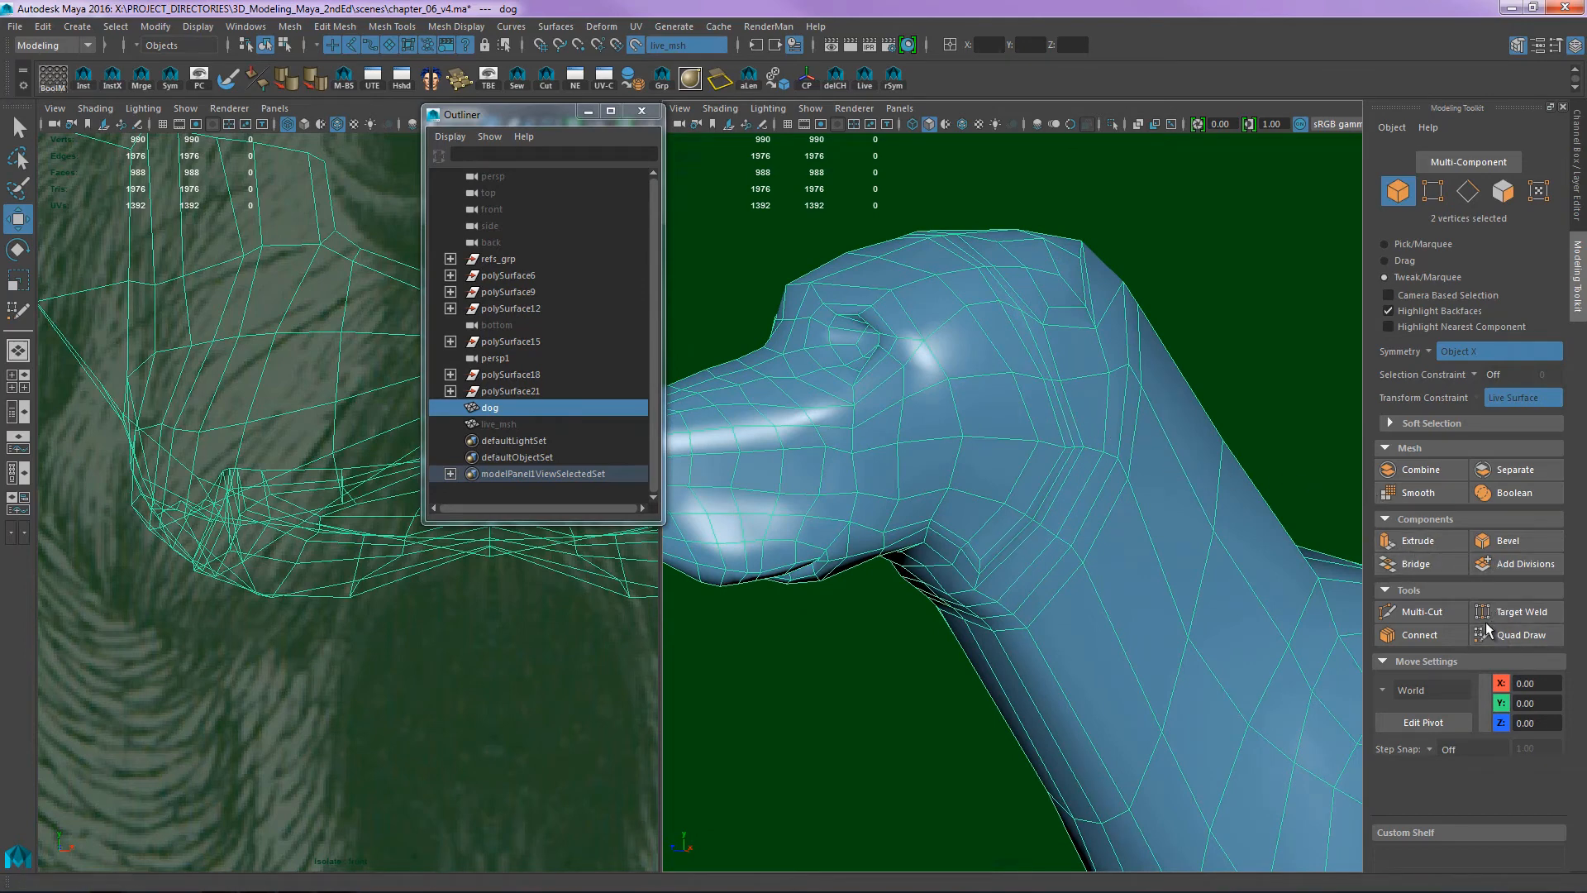
click(1520, 634)
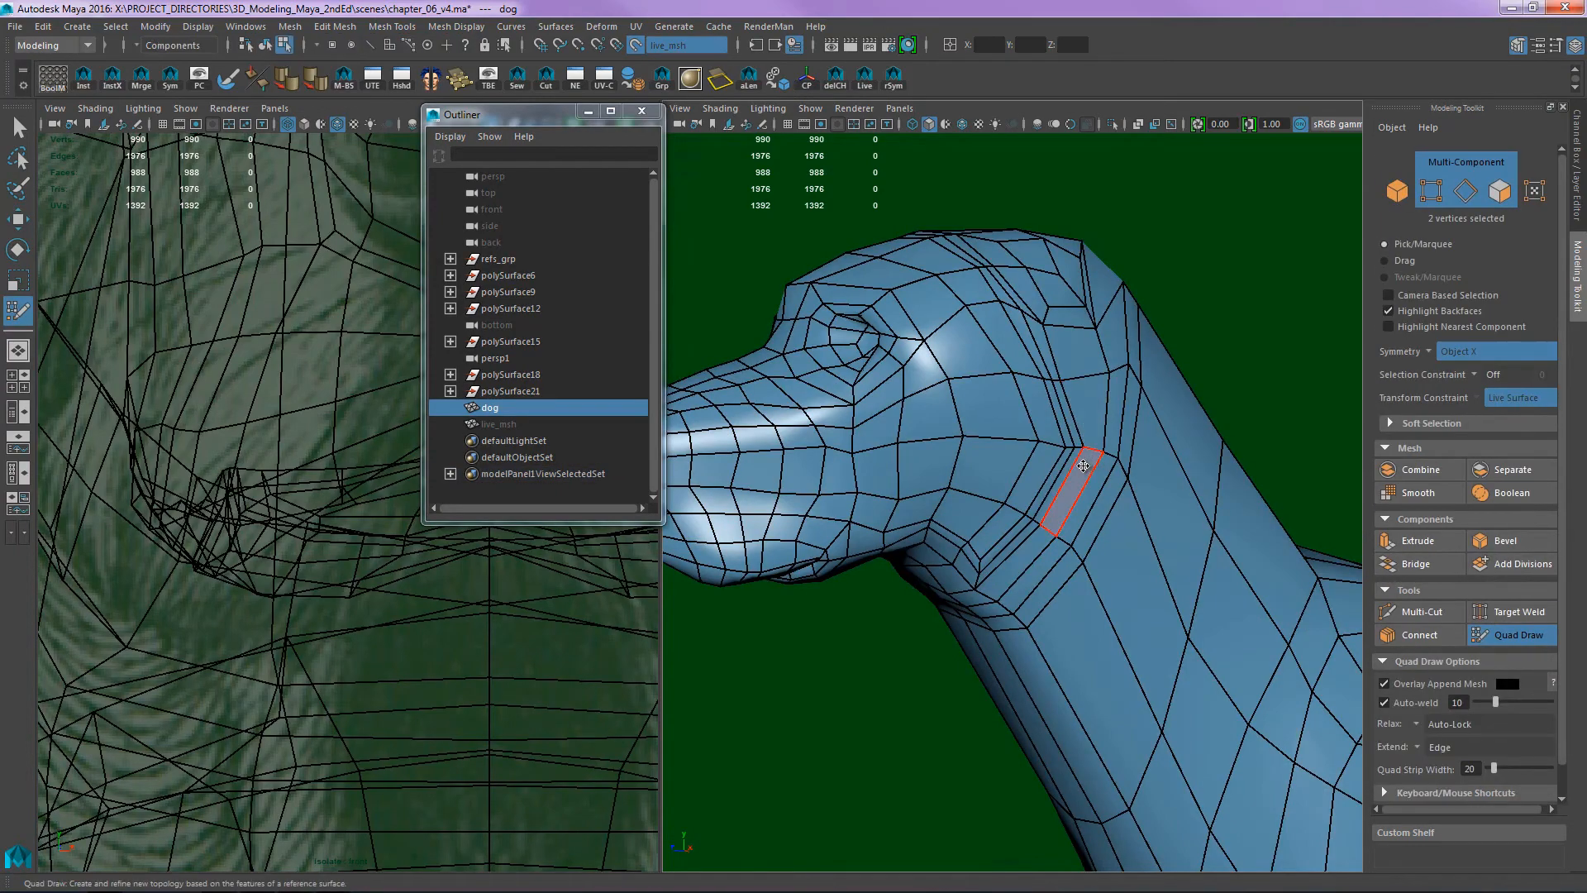
key(q)
key(y)
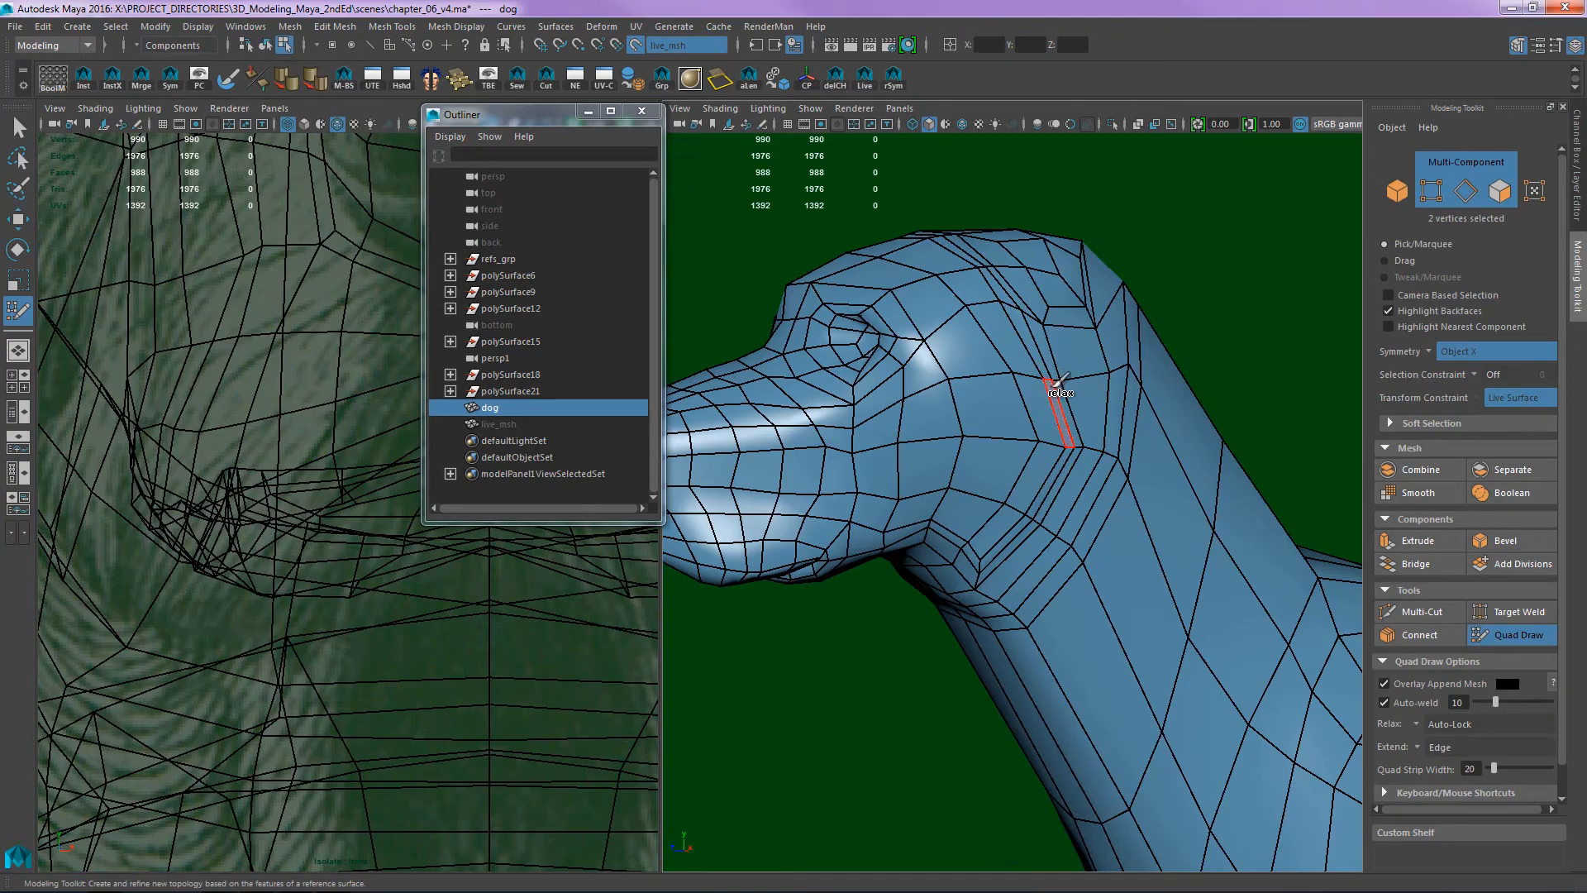
- Relax the tightly spaced edge loops on the side of the head behind the cheek with Quad Draw
alt+drag(1061, 382, 1038, 417)
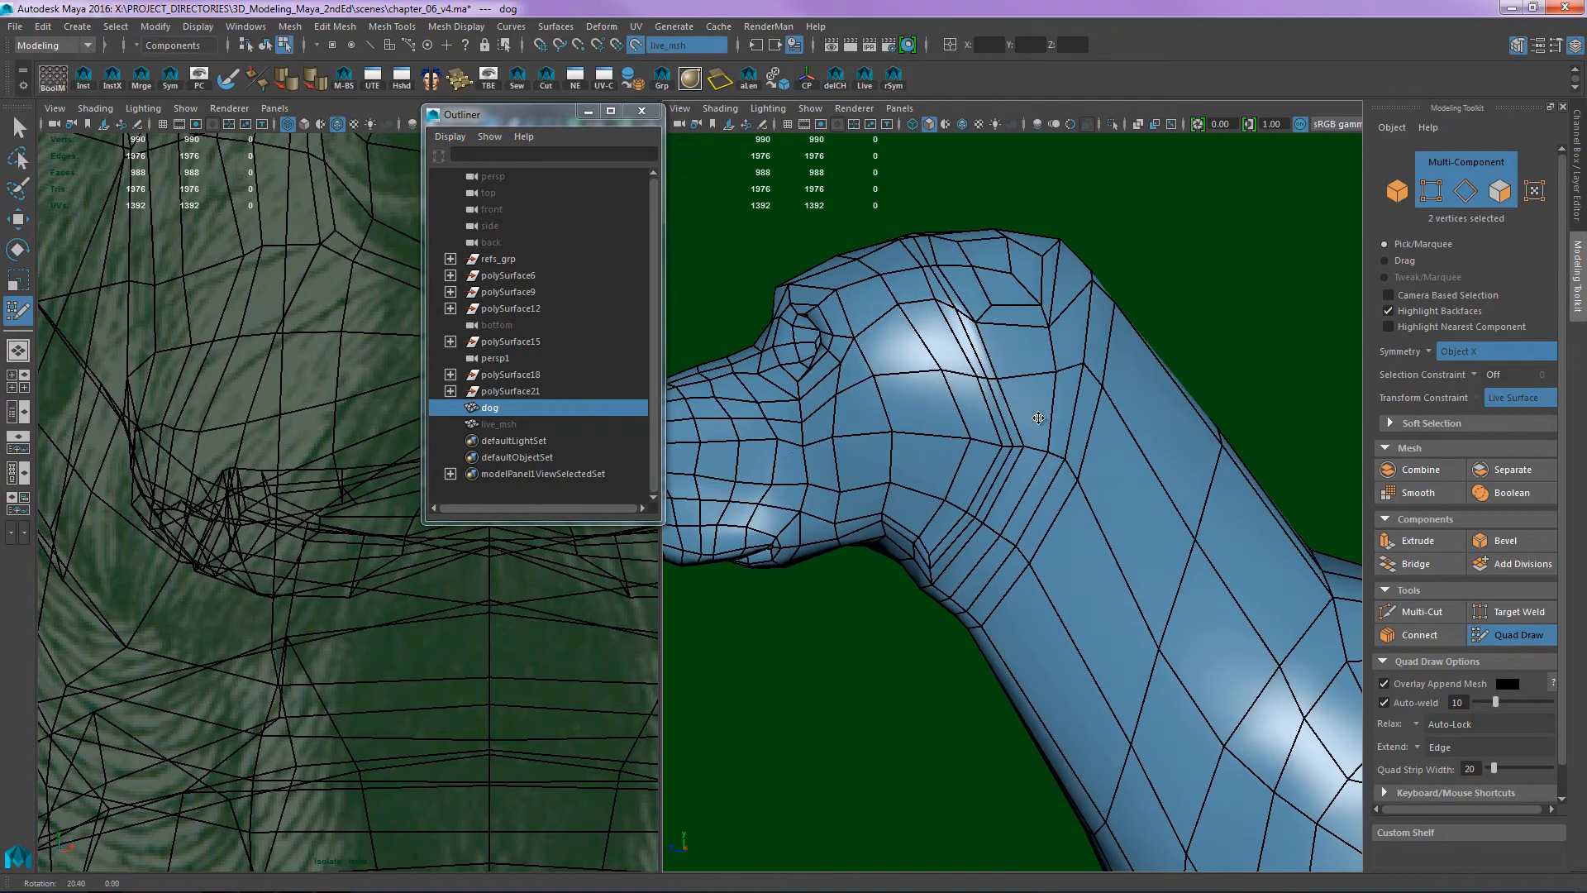
alt+right_drag(1038, 418, 1060, 381)
alt+middle_drag(1058, 374, 1053, 439)
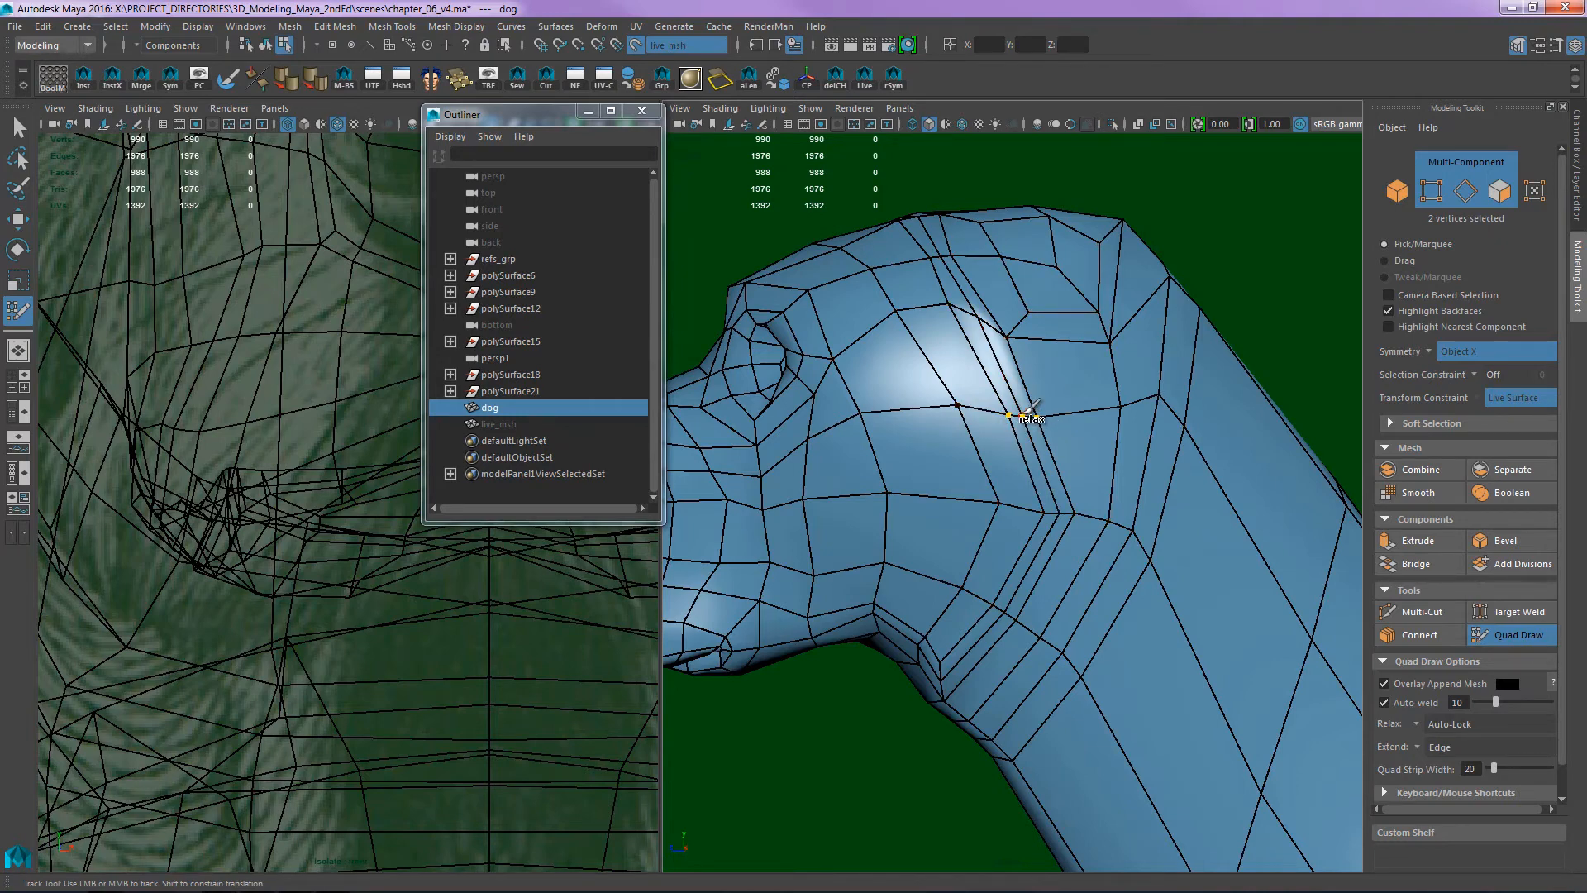
mouse_move(1036, 423)
alt+mouse_down()
mouse_move(1097, 431)
mouse_move(947, 375)
alt+mouse_up()
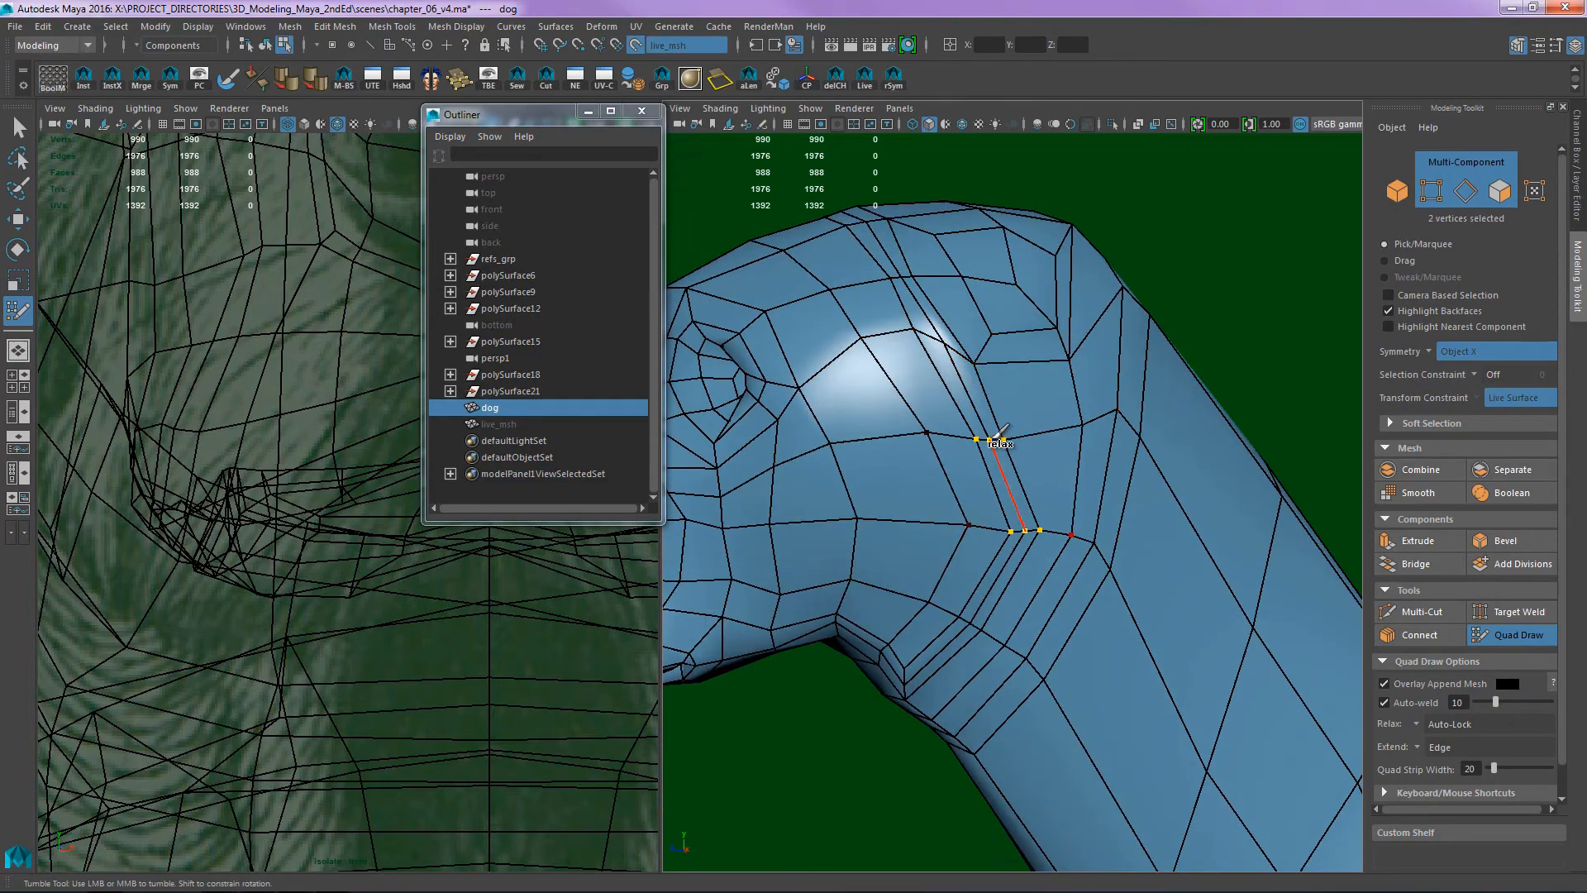
mouse_move(1002, 429)
shift+mouse_down()
mouse_move(1003, 416)
mouse_move(1015, 500)
mouse_move(996, 555)
mouse_move(1002, 529)
shift+mouse_up()
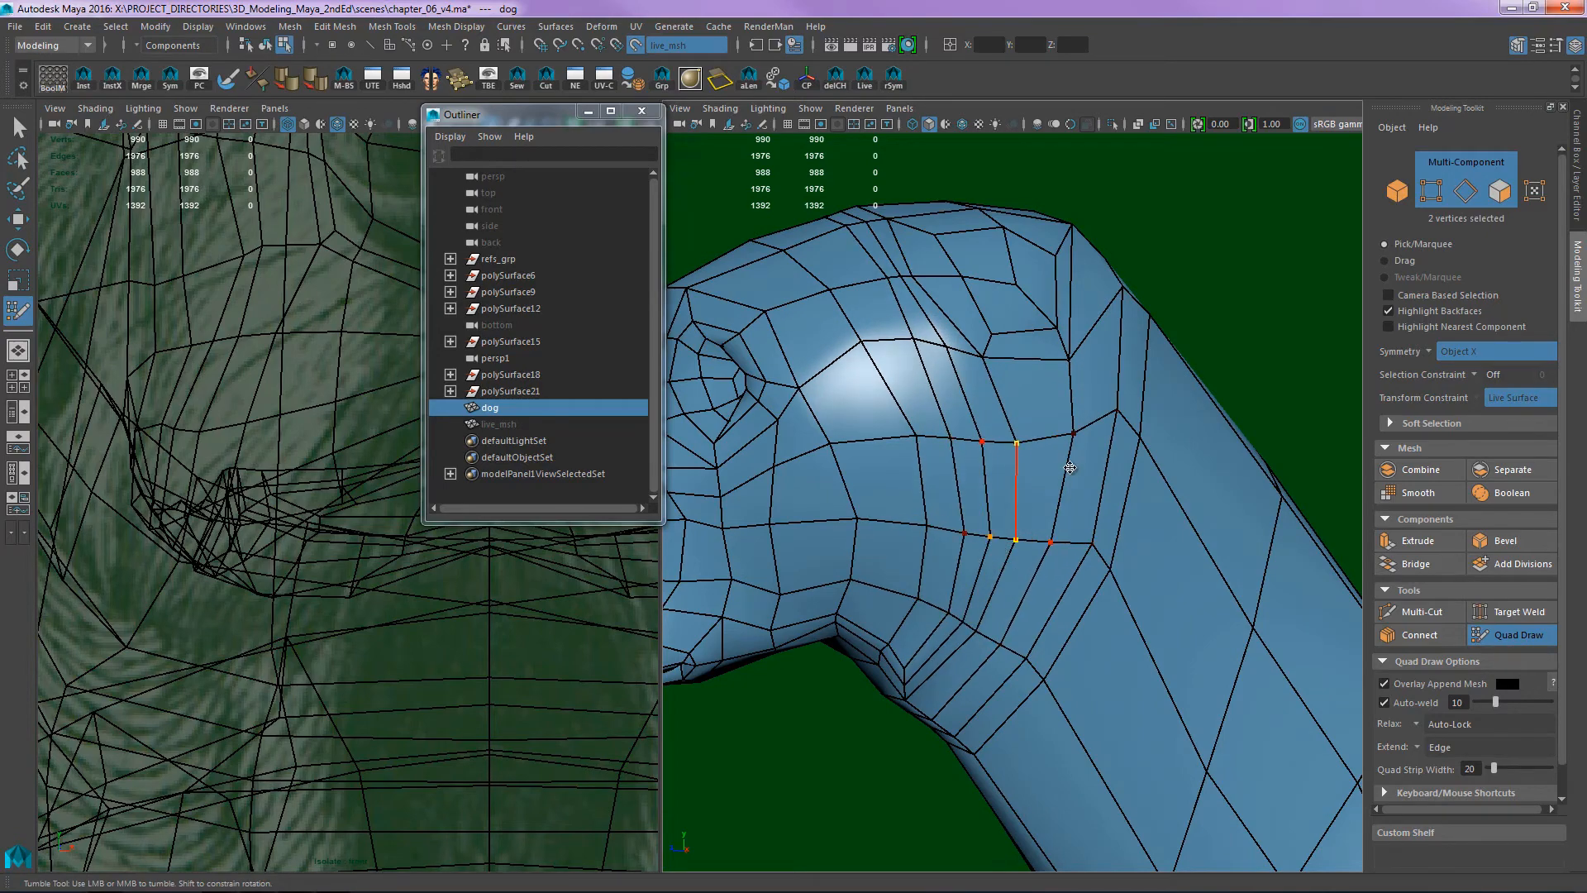
- Relax the vertices above and around the corner of the mouth with Quad Draw
mouse_move(1070, 468)
alt+mouse_down()
mouse_move(1043, 504)
mouse_move(1025, 491)
mouse_move(1047, 489)
mouse_move(1018, 478)
alt+mouse_up()
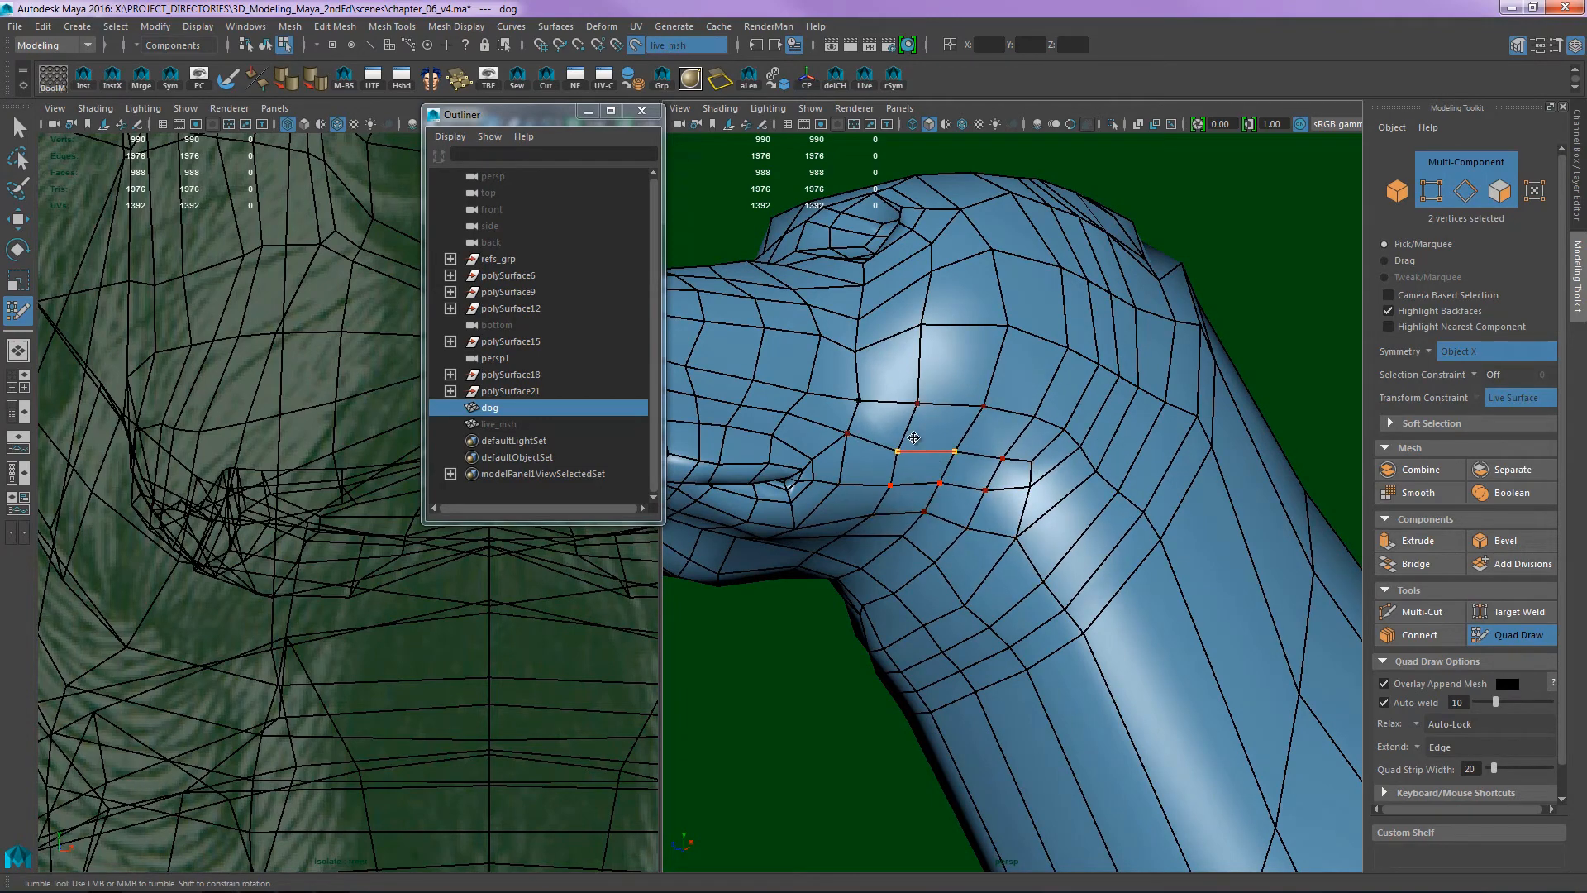
alt+middle_drag(829, 456, 943, 453)
scroll(922, 444, up, 4)
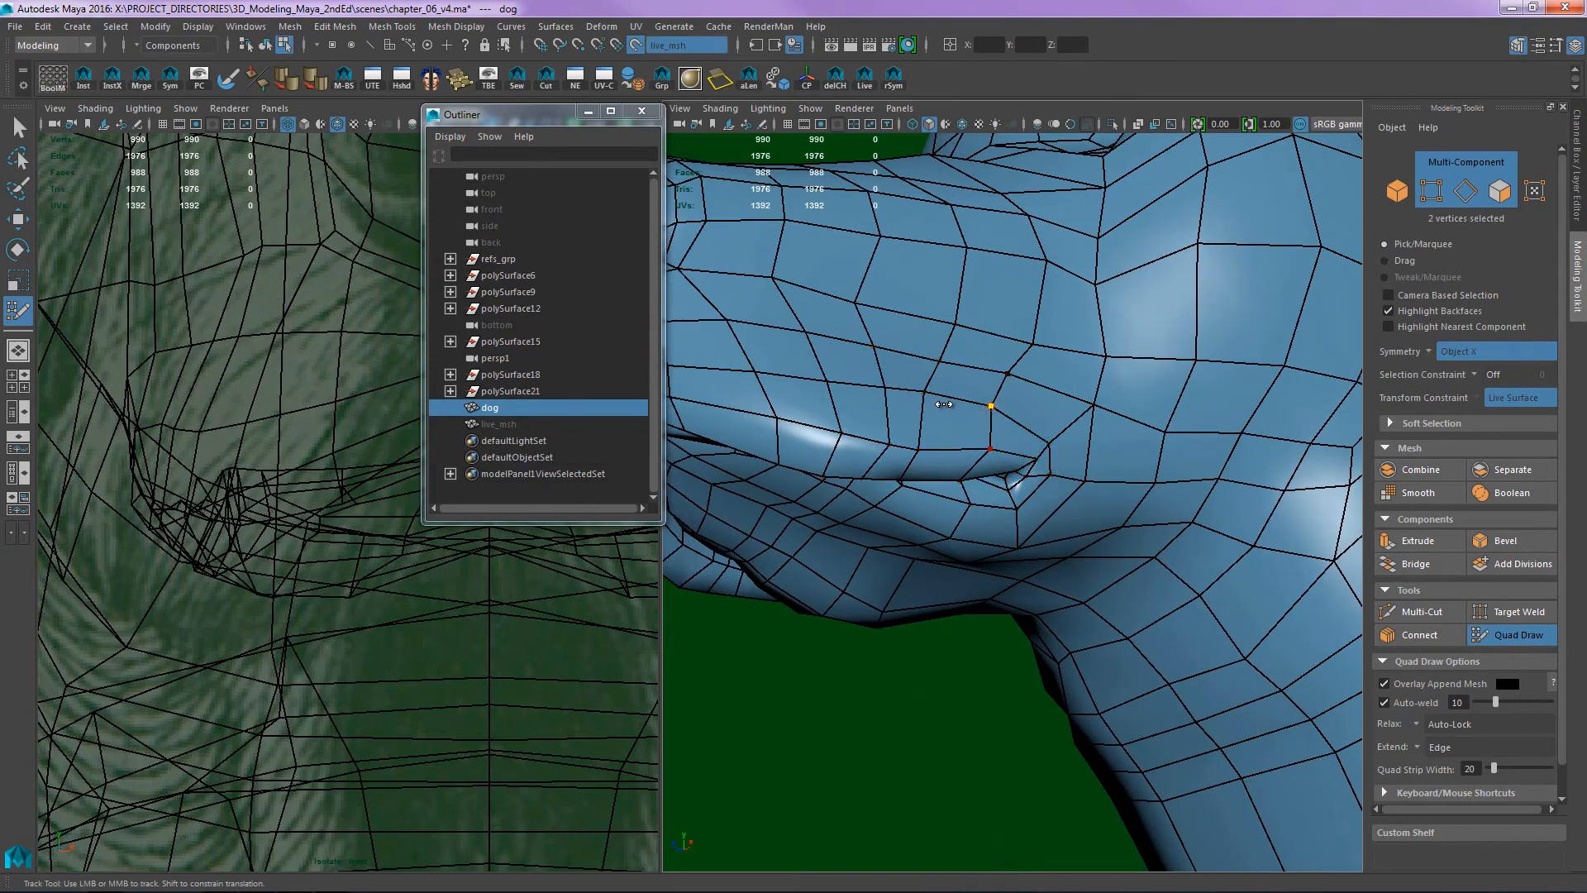
shift+drag(999, 390, 1048, 404)
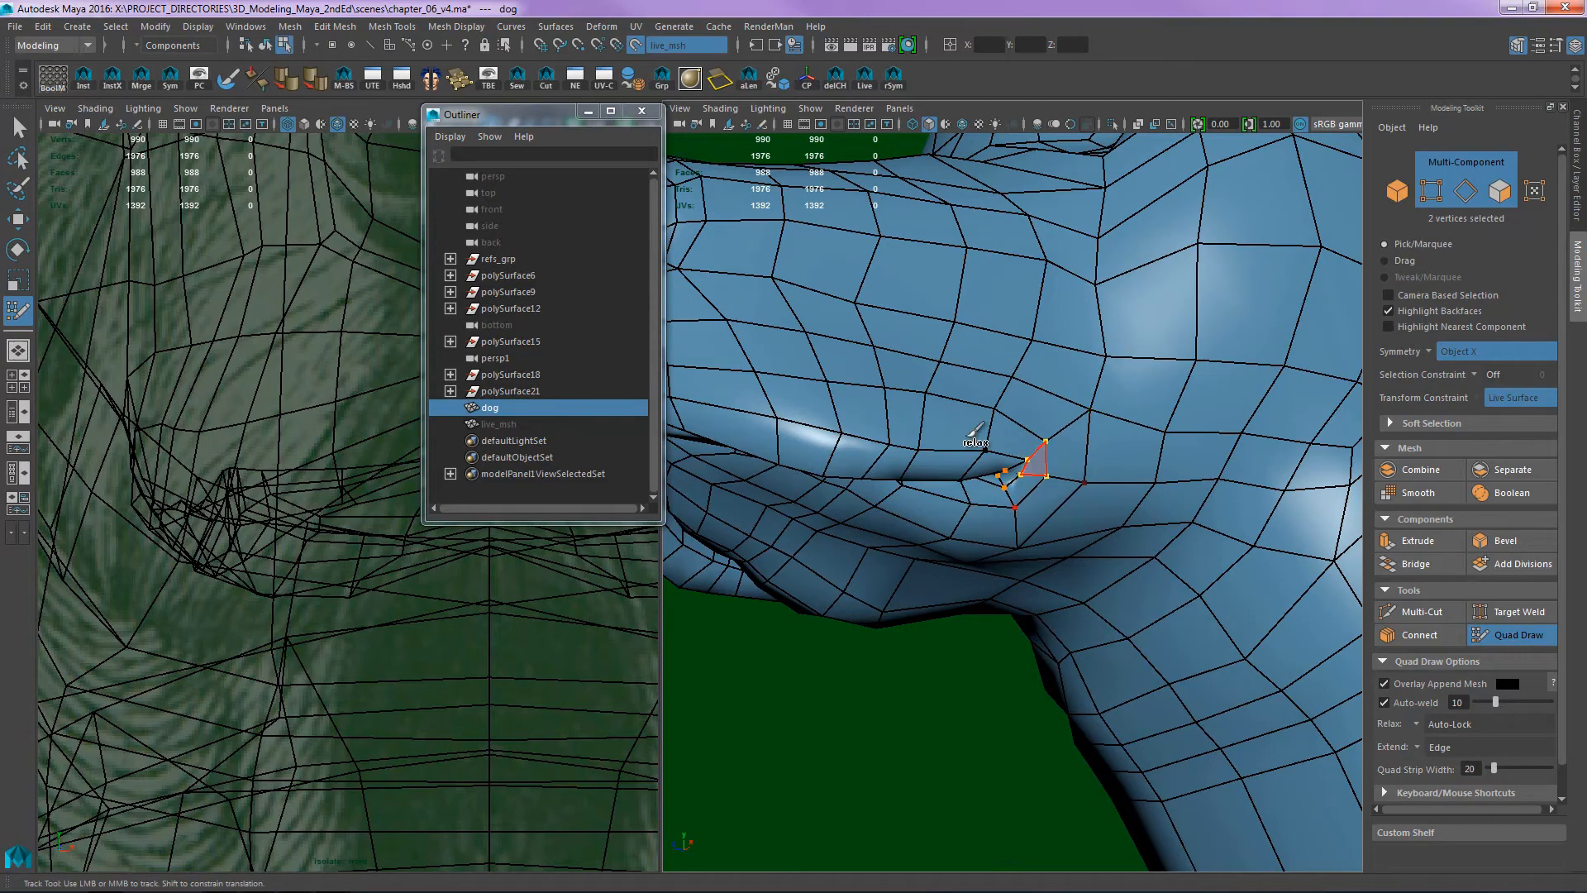
mouse_move(968, 438)
shift+mouse_down()
mouse_move(919, 425)
mouse_move(884, 368)
mouse_move(987, 407)
shift+mouse_up()
- Relax the topology along the side of the muzzle toward the eye with Quad Draw
alt+middle_drag(986, 407, 998, 468)
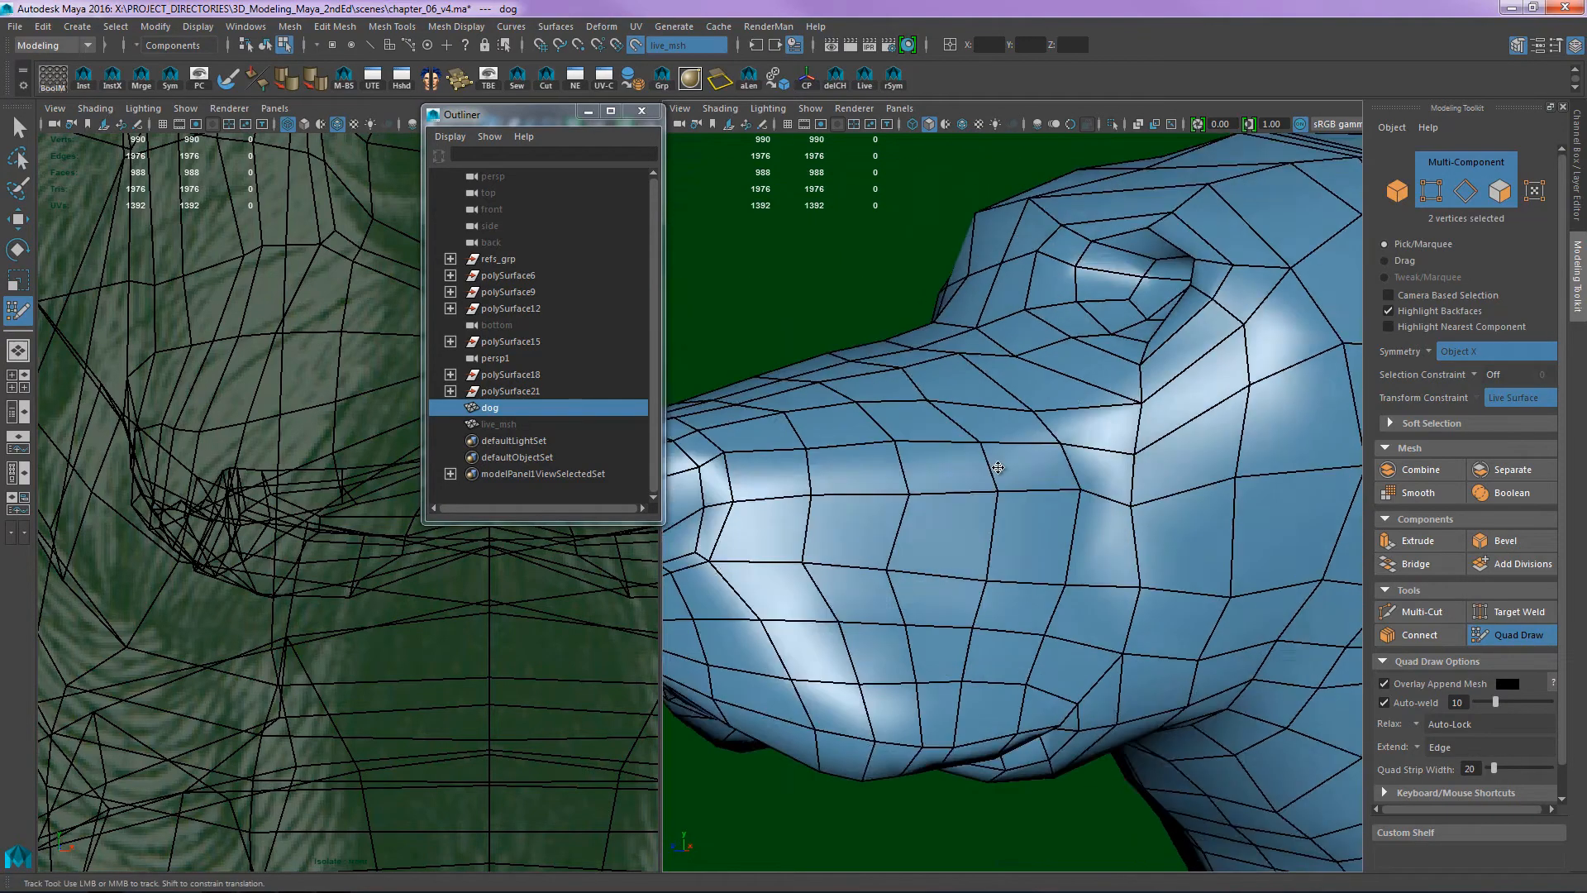
mouse_move(998, 468)
alt+mouse_down()
mouse_move(843, 451)
mouse_move(900, 407)
alt+mouse_up()
alt+drag(1001, 358, 1079, 442)
mouse_move(982, 453)
shift+mouse_down()
mouse_move(1115, 330)
mouse_move(1107, 340)
mouse_move(1206, 376)
shift+mouse_up()
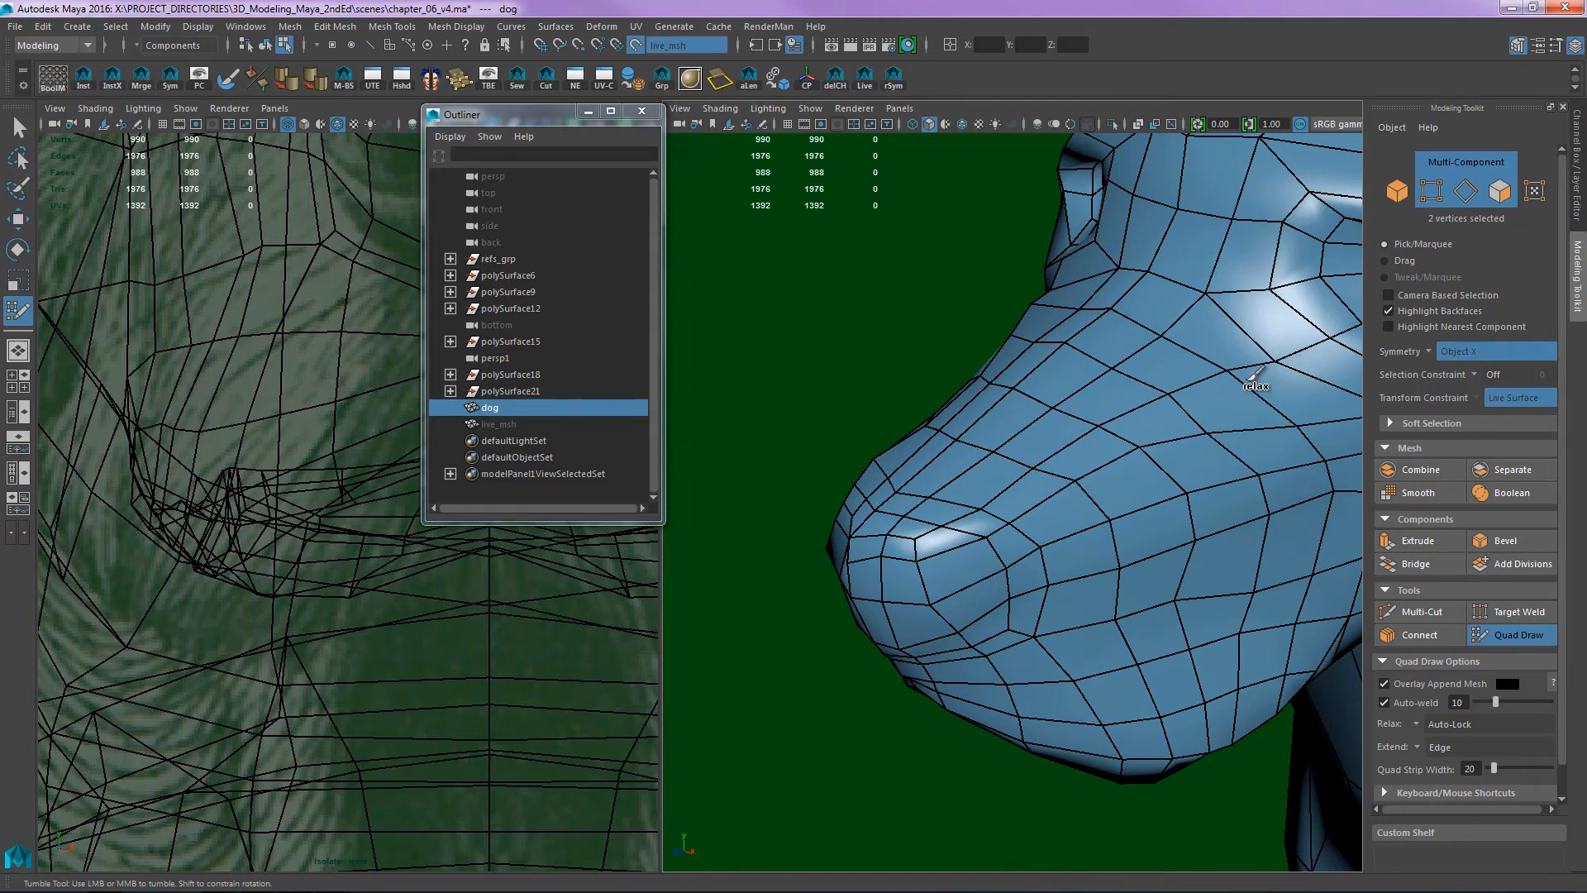
- Examine the topology of the muzzle bridge, eye sockets and cheek from the front and side
alt+middle_drag(1250, 372, 1093, 457)
alt+drag(1072, 369, 1102, 450)
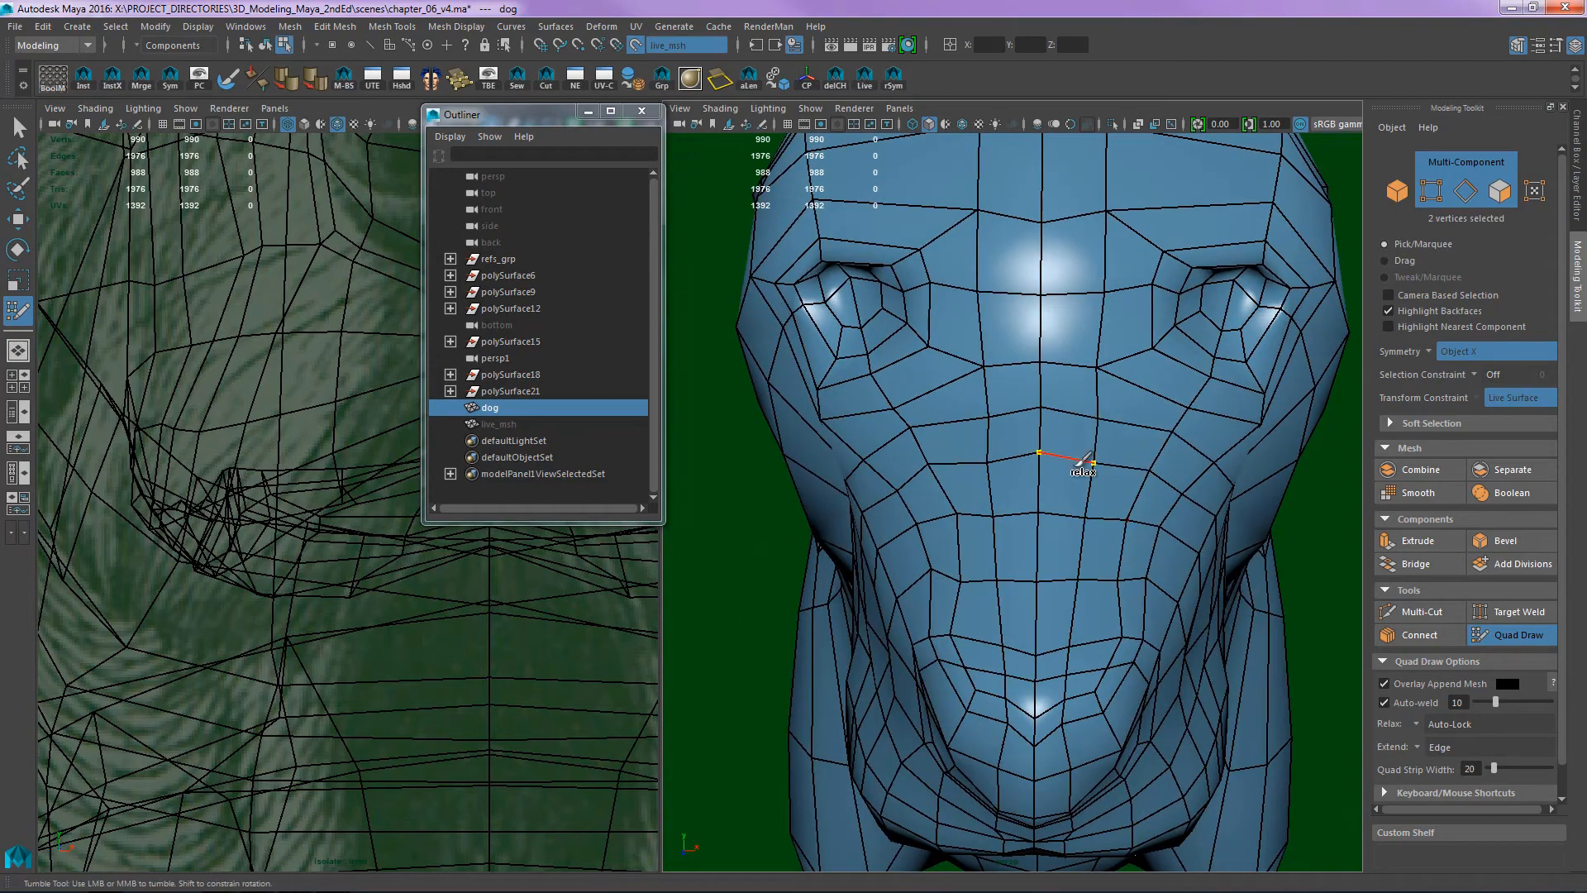
alt+drag(1105, 547, 1109, 487)
alt+drag(1008, 486, 1074, 495)
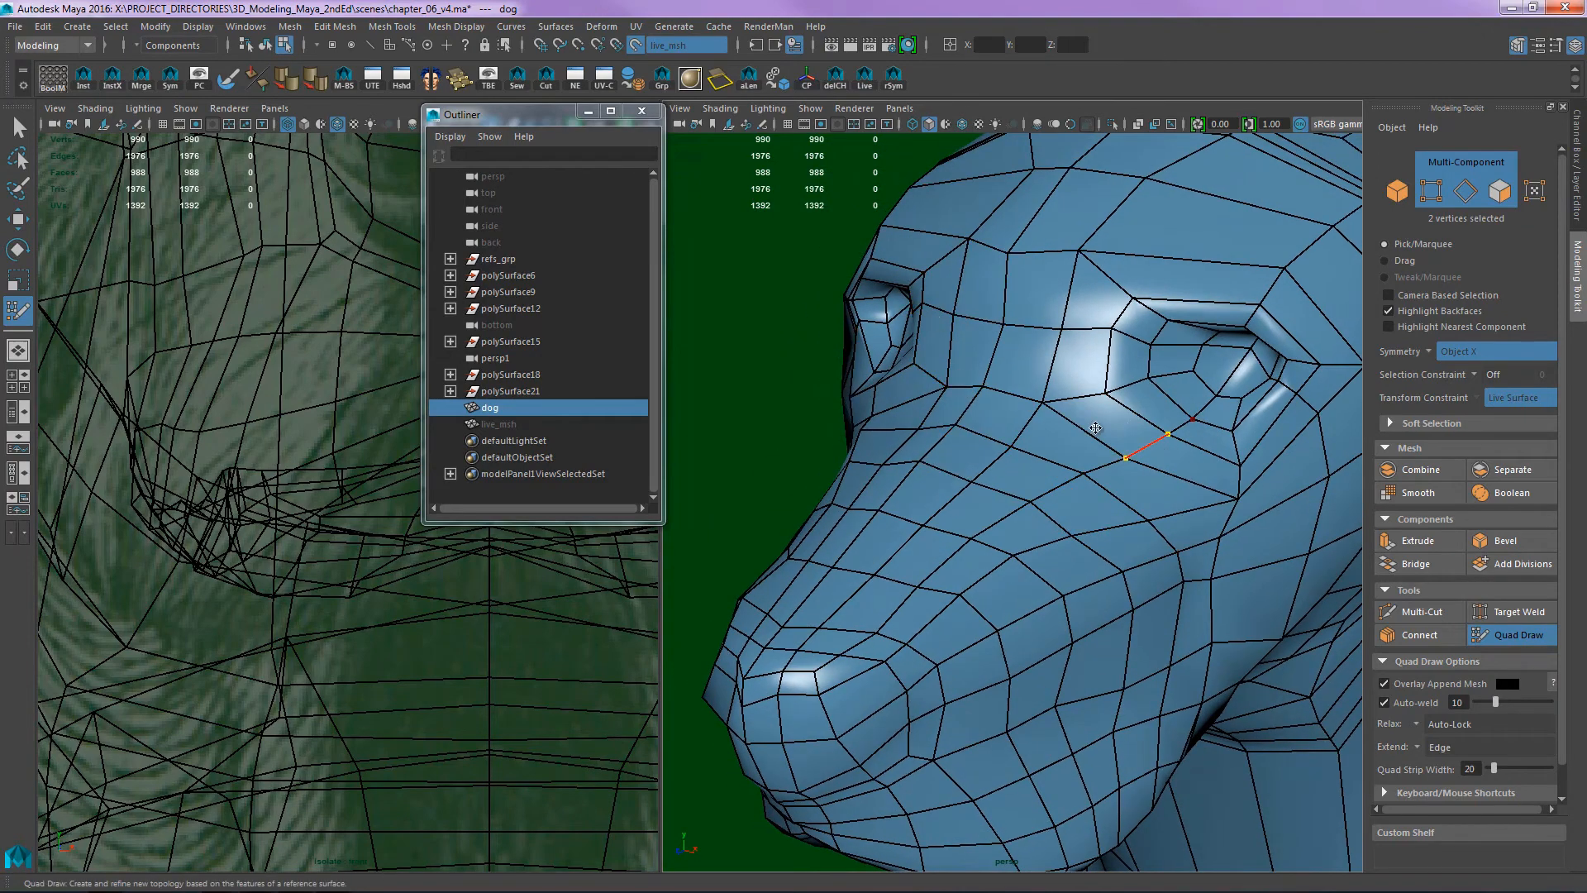
alt+middle_drag(1095, 428, 962, 413)
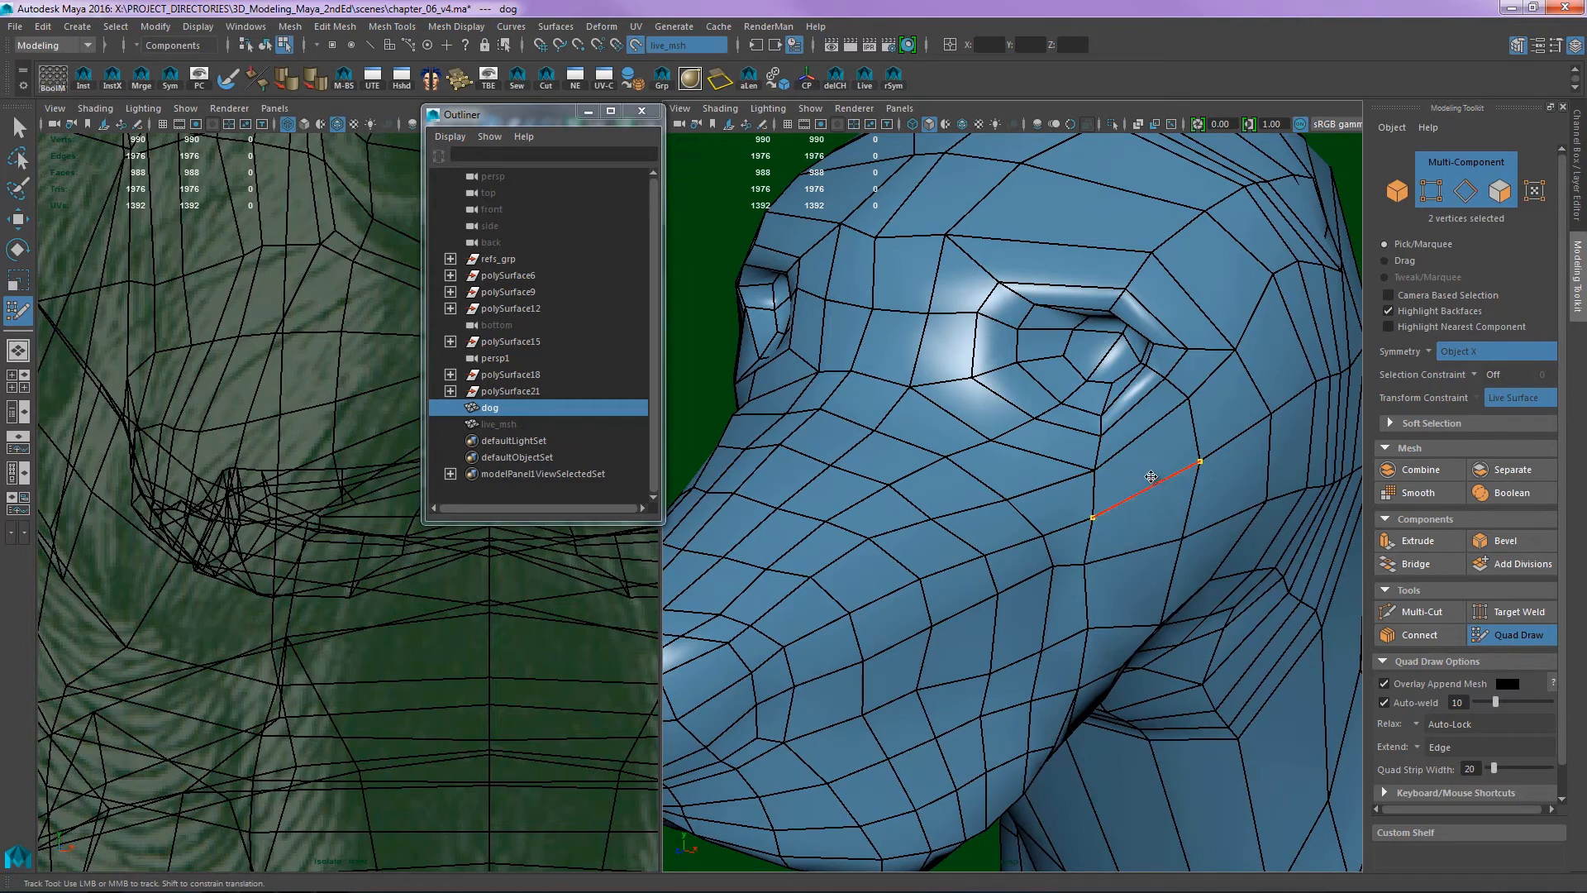
alt+drag(1150, 477, 1049, 522)
alt+middle_drag(1049, 522, 1064, 480)
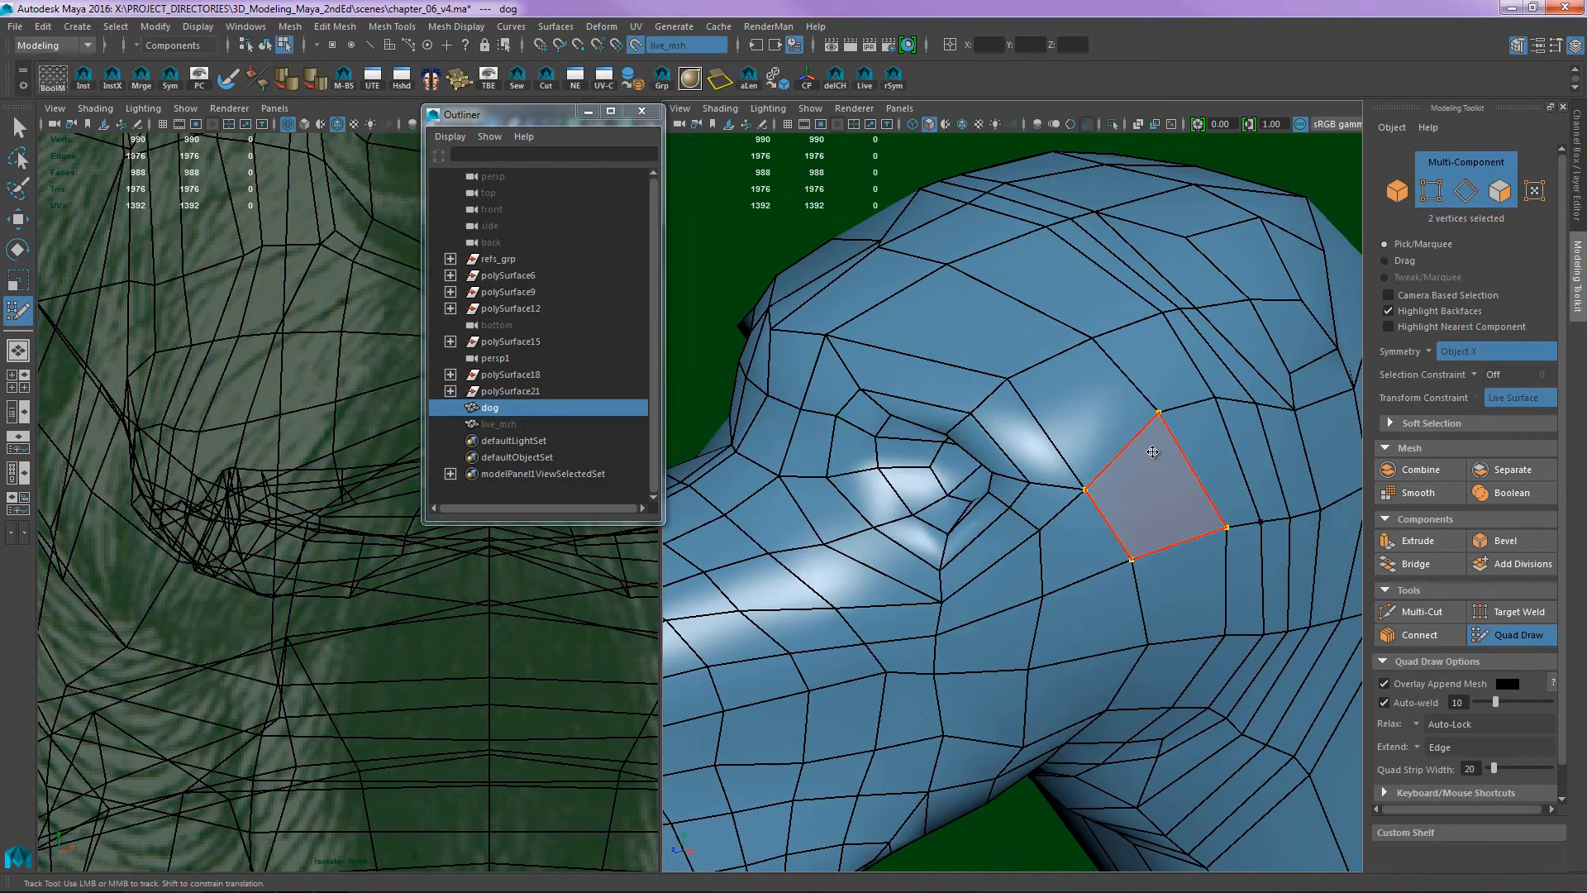
- Relax the edge loops across the cheek, back of the head and upper neck into even spacing
mouse_move(1152, 452)
alt+mouse_down()
mouse_move(1049, 411)
mouse_move(1072, 517)
mouse_move(1110, 511)
mouse_move(1067, 456)
mouse_move(1015, 322)
mouse_move(1134, 340)
mouse_move(992, 253)
mouse_move(1074, 274)
mouse_move(1003, 275)
mouse_move(992, 326)
mouse_move(1028, 329)
mouse_move(1003, 255)
mouse_move(900, 368)
mouse_move(1034, 344)
mouse_move(1151, 383)
mouse_move(1144, 477)
mouse_move(1099, 442)
mouse_move(1064, 361)
mouse_move(1088, 519)
alt+mouse_up()
alt+middle_drag(1109, 410, 1119, 439)
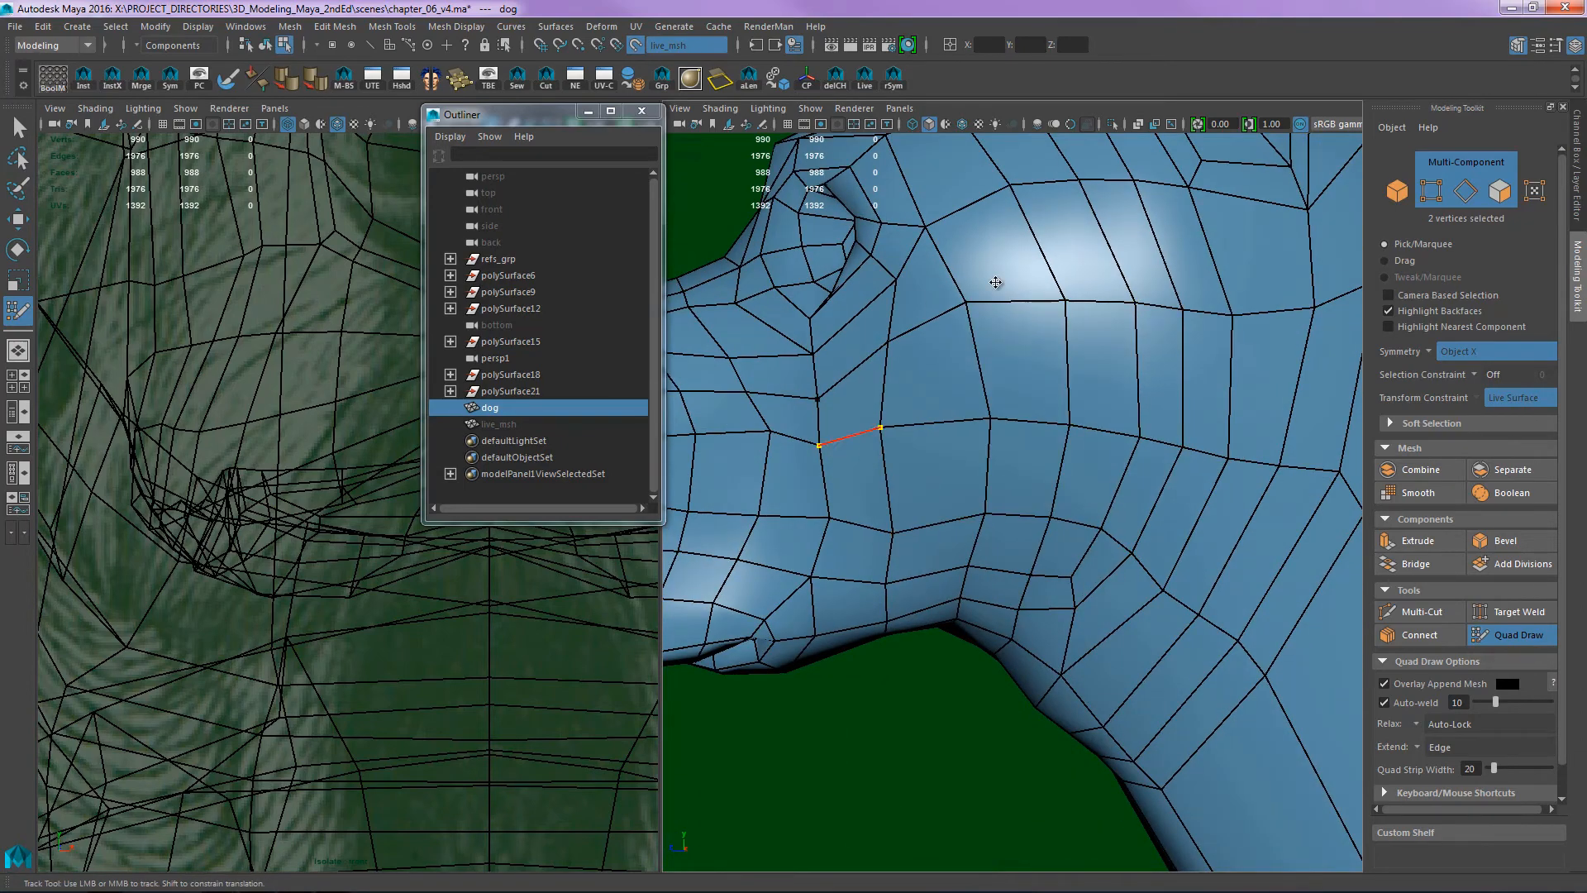
alt+drag(1091, 505, 1076, 457)
alt+right_drag(1077, 457, 917, 471)
mouse_move(917, 471)
alt+mouse_down()
mouse_move(1045, 464)
mouse_move(1007, 529)
mouse_move(953, 558)
mouse_move(1134, 499)
mouse_move(1098, 493)
mouse_move(1155, 364)
mouse_move(1079, 438)
mouse_move(1139, 329)
mouse_move(1132, 347)
alt+mouse_up()
alt+drag(1065, 435, 1144, 364)
alt+right_drag(1144, 364, 1179, 386)
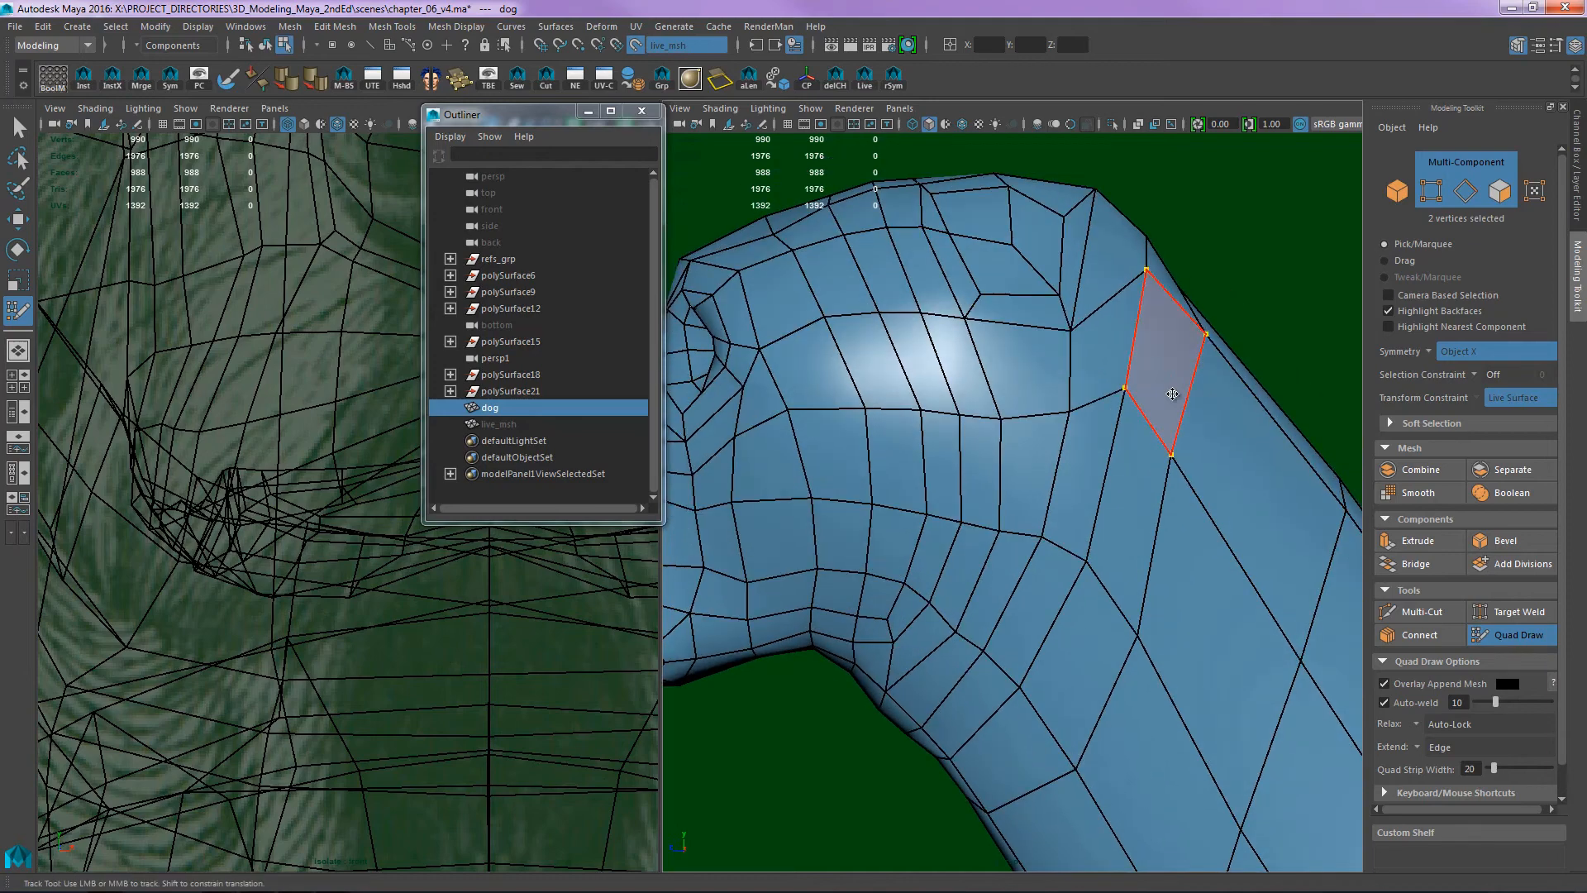
- Leave Quad Draw, return the dog mesh to object selection, and check the relaxed head from the side and front
key(w)
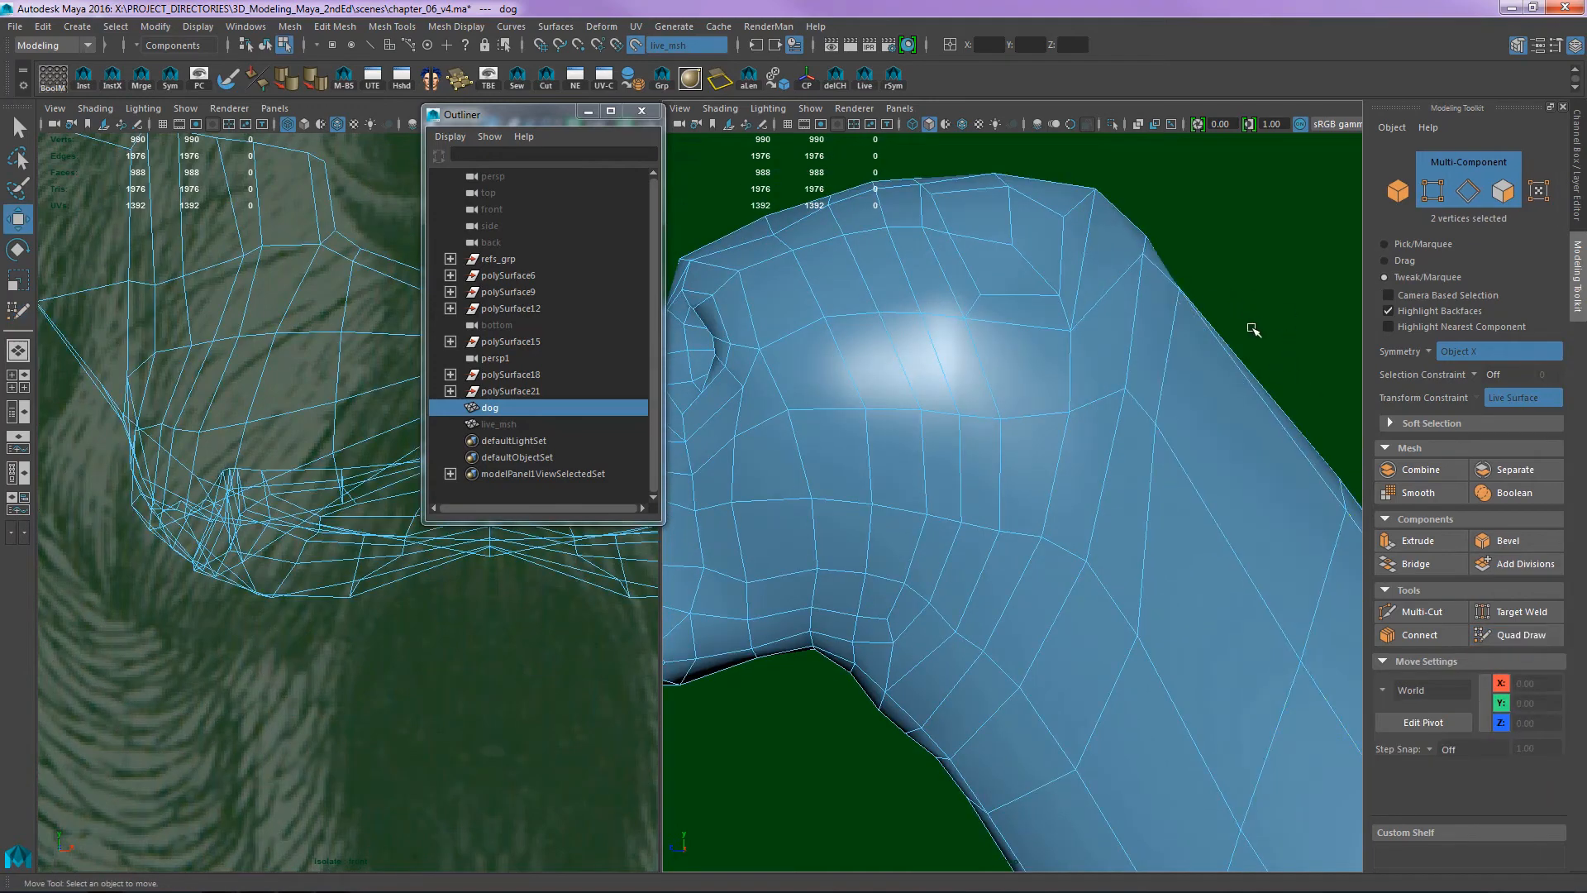
alt+drag(1258, 330, 1144, 239)
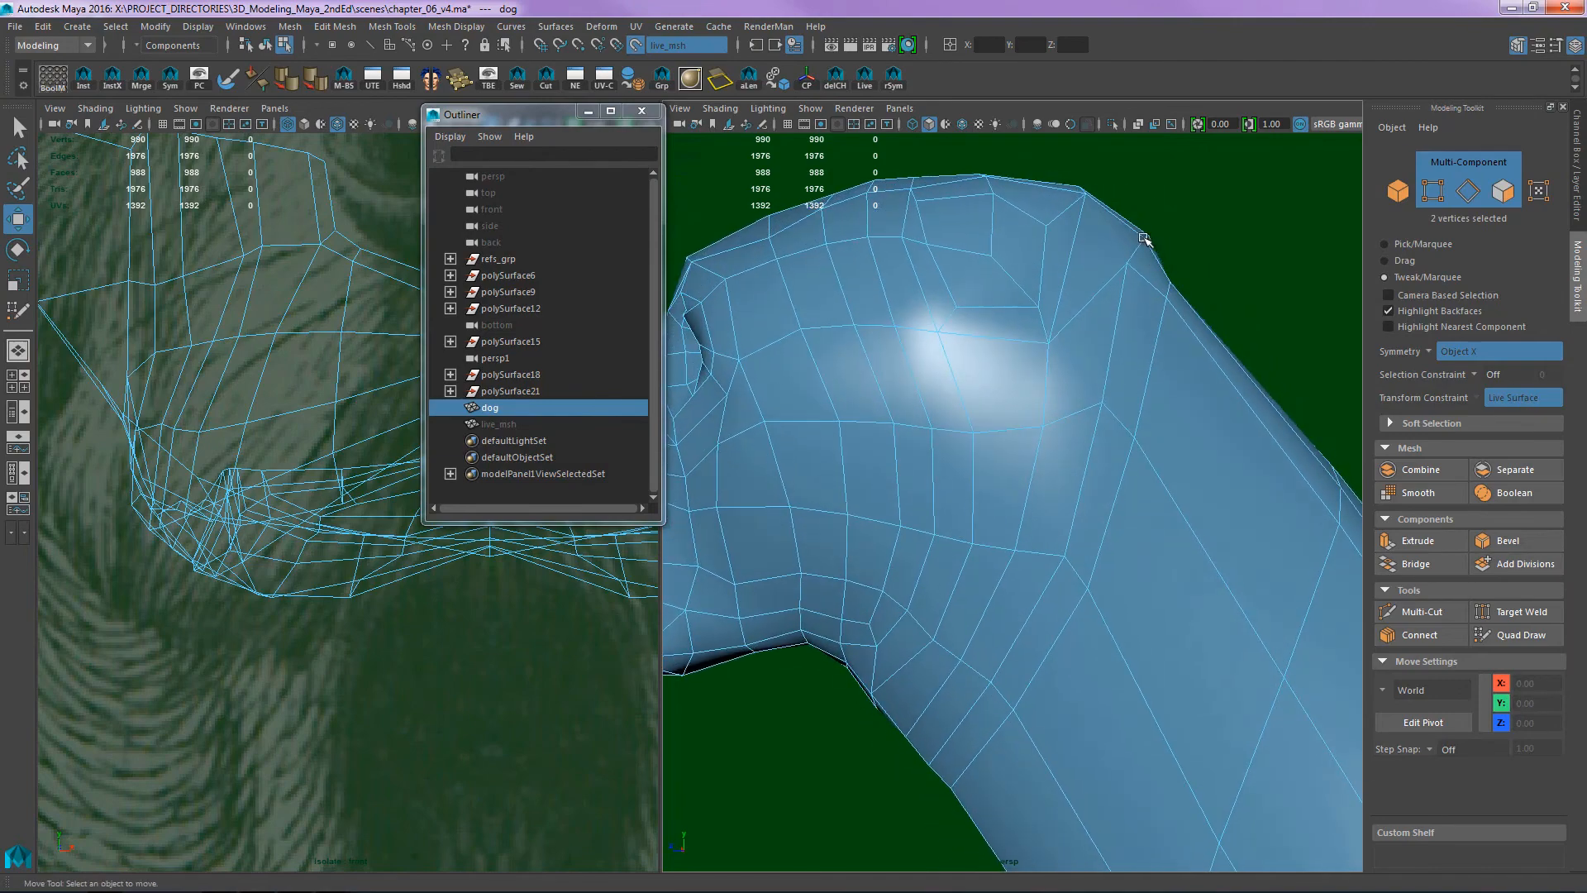
key(F12)
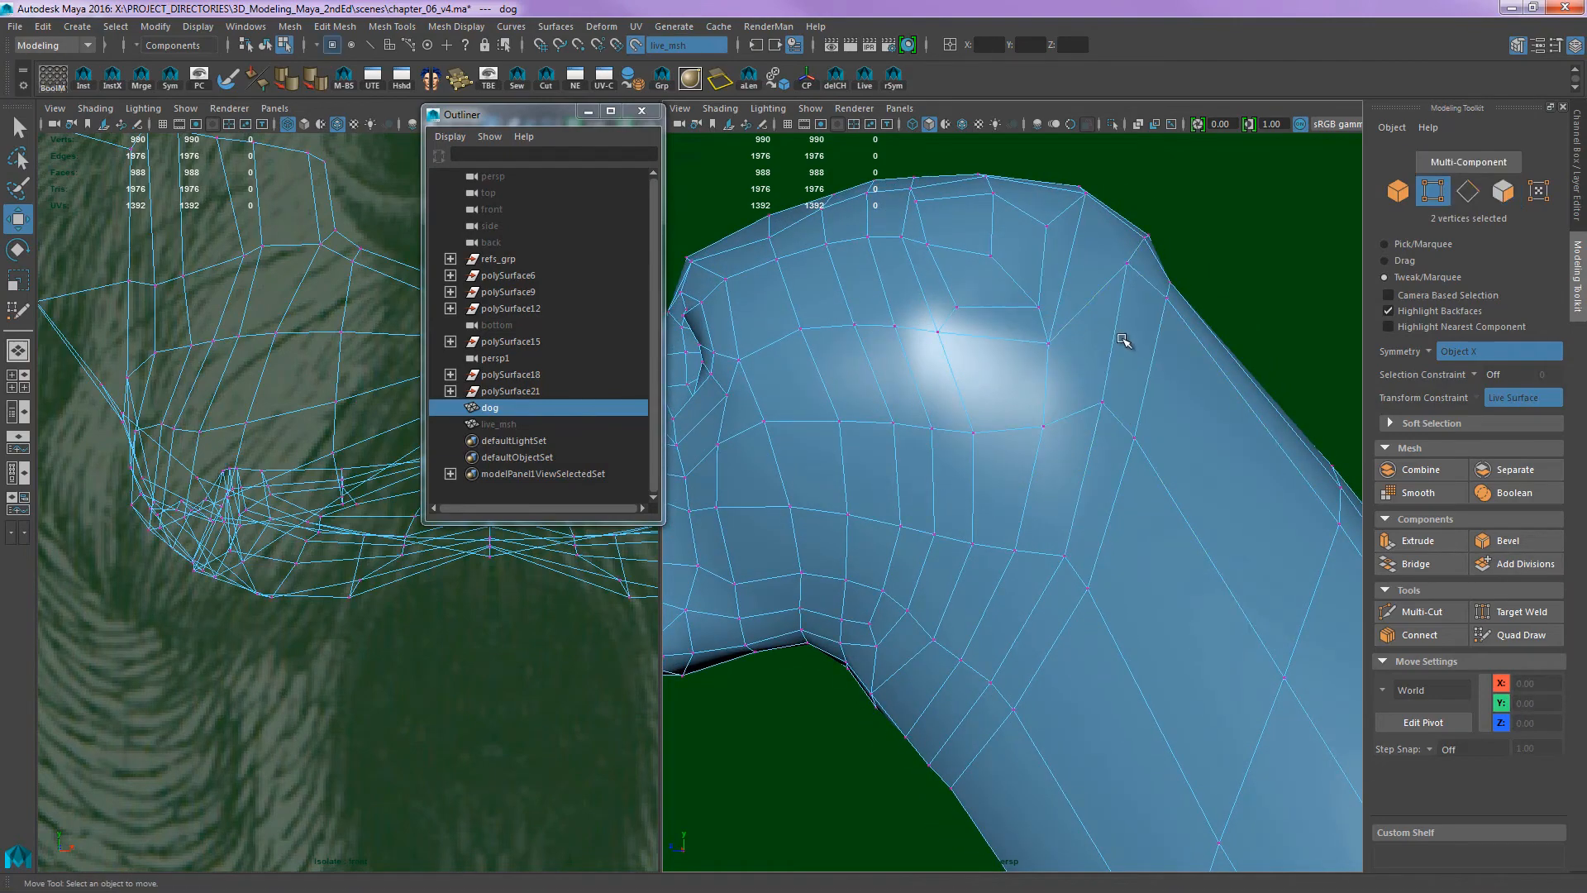
key(q)
key(F8)
click(1288, 271)
drag(1237, 315, 1135, 380)
alt+drag(1139, 390, 1056, 373)
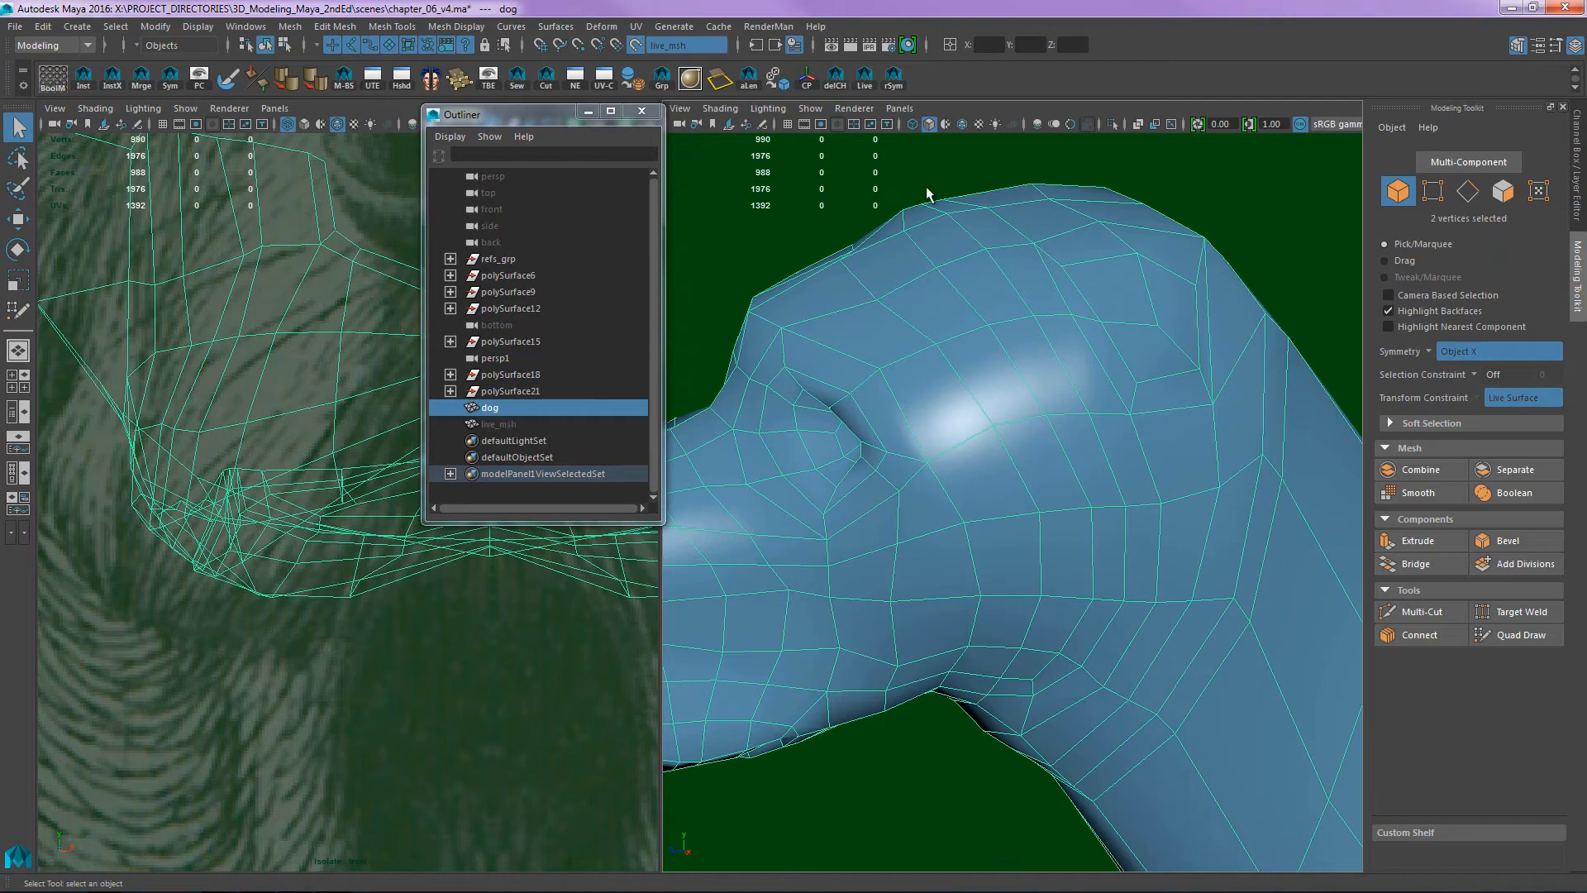
alt+drag(905, 369, 1055, 419)
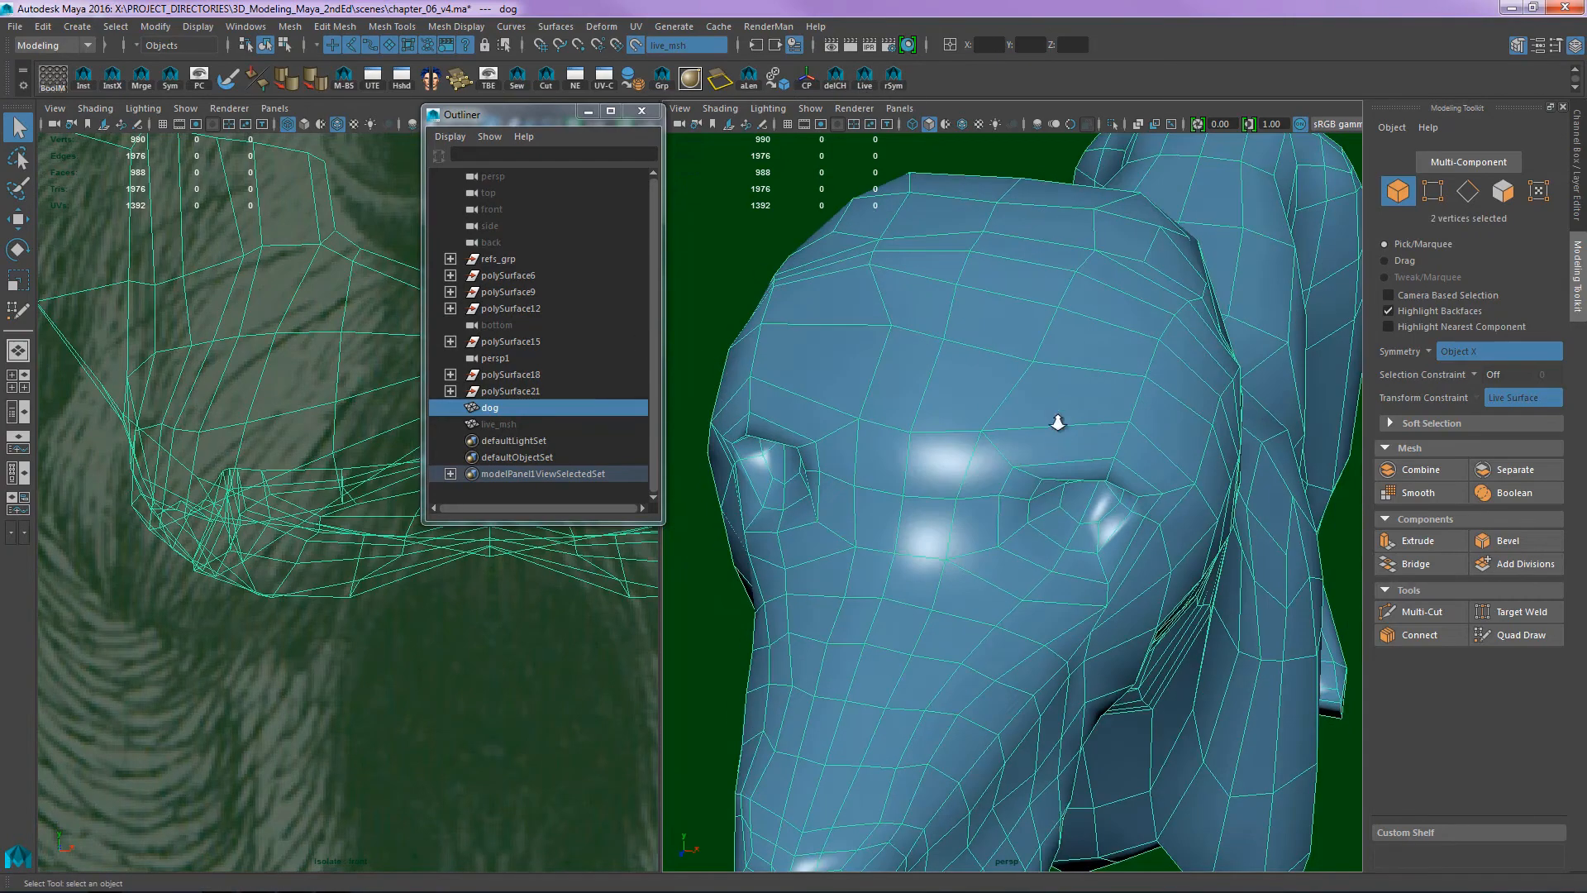
- Select the centre-line edge loop of the dog mesh and symmetrize the mesh across it with rSym
alt+right_drag(1056, 420, 951, 448)
right_drag(950, 449, 950, 332)
double_click(956, 412)
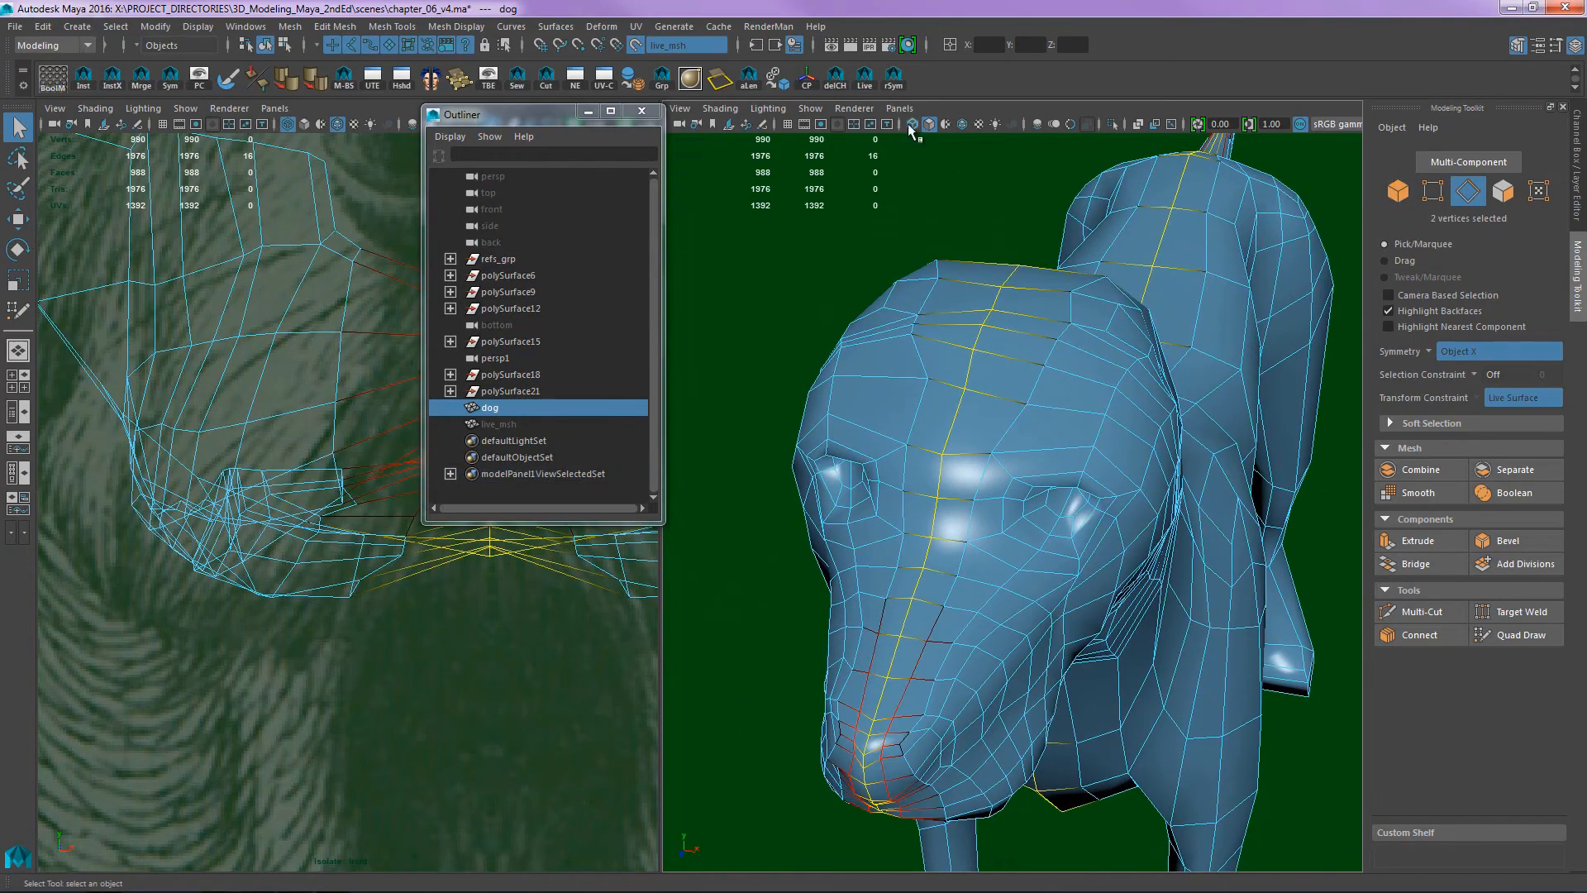
click(893, 79)
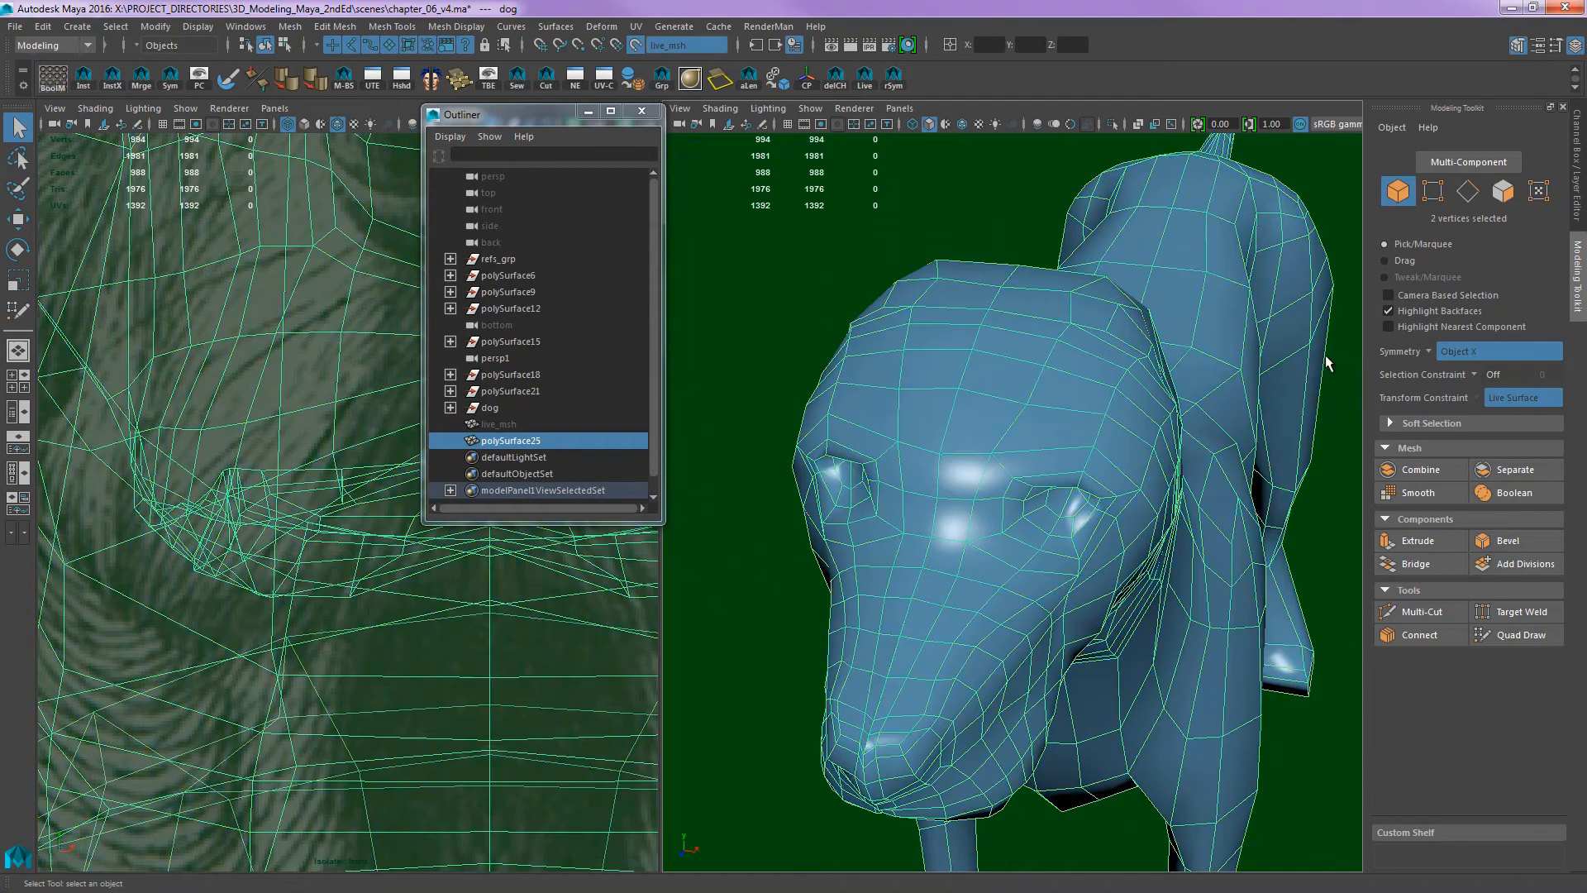
right_drag(1360, 392, 1324, 419)
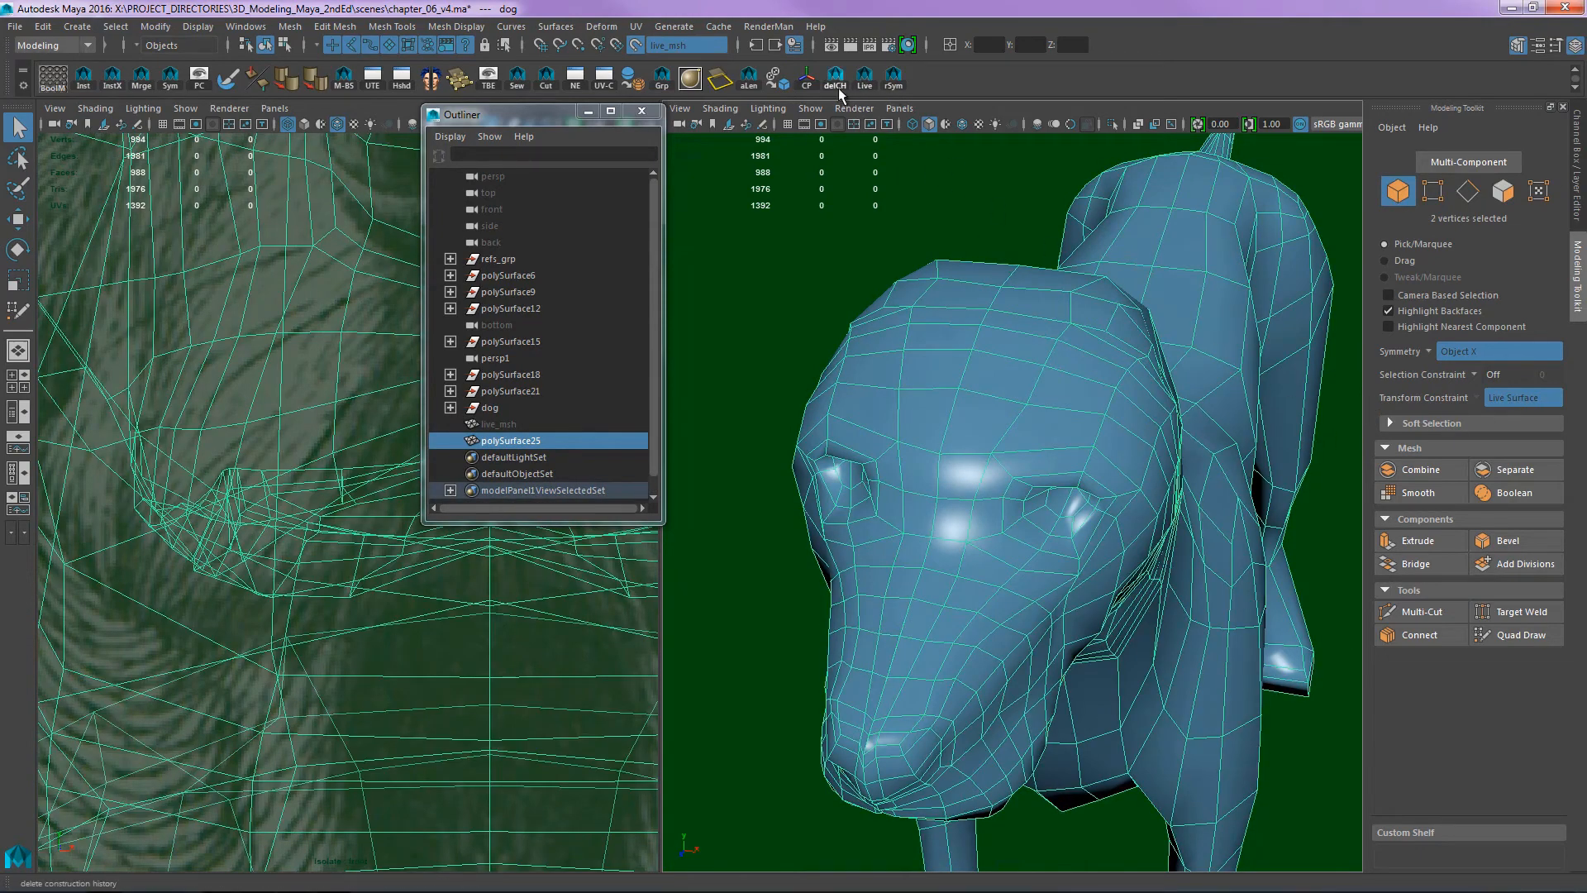
mouse_move(827, 259)
alt+mouse_down()
mouse_move(779, 248)
mouse_move(791, 261)
mouse_move(837, 239)
alt+mouse_up()
- Hide polySurface25, show live_msh in its place, and disable the live surface
click(496, 424)
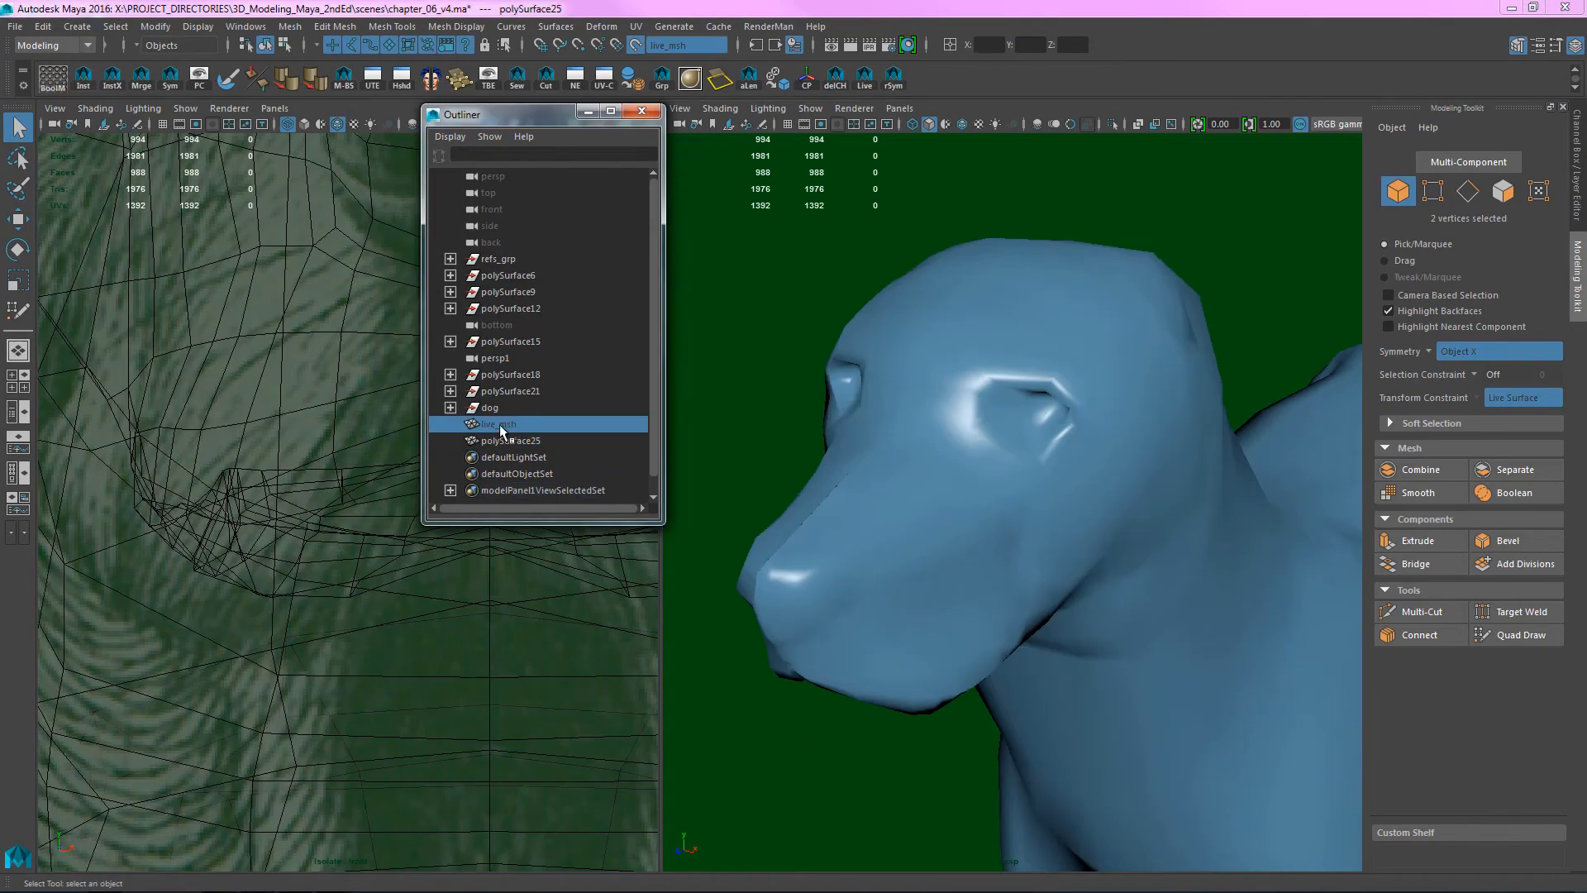
click(507, 439)
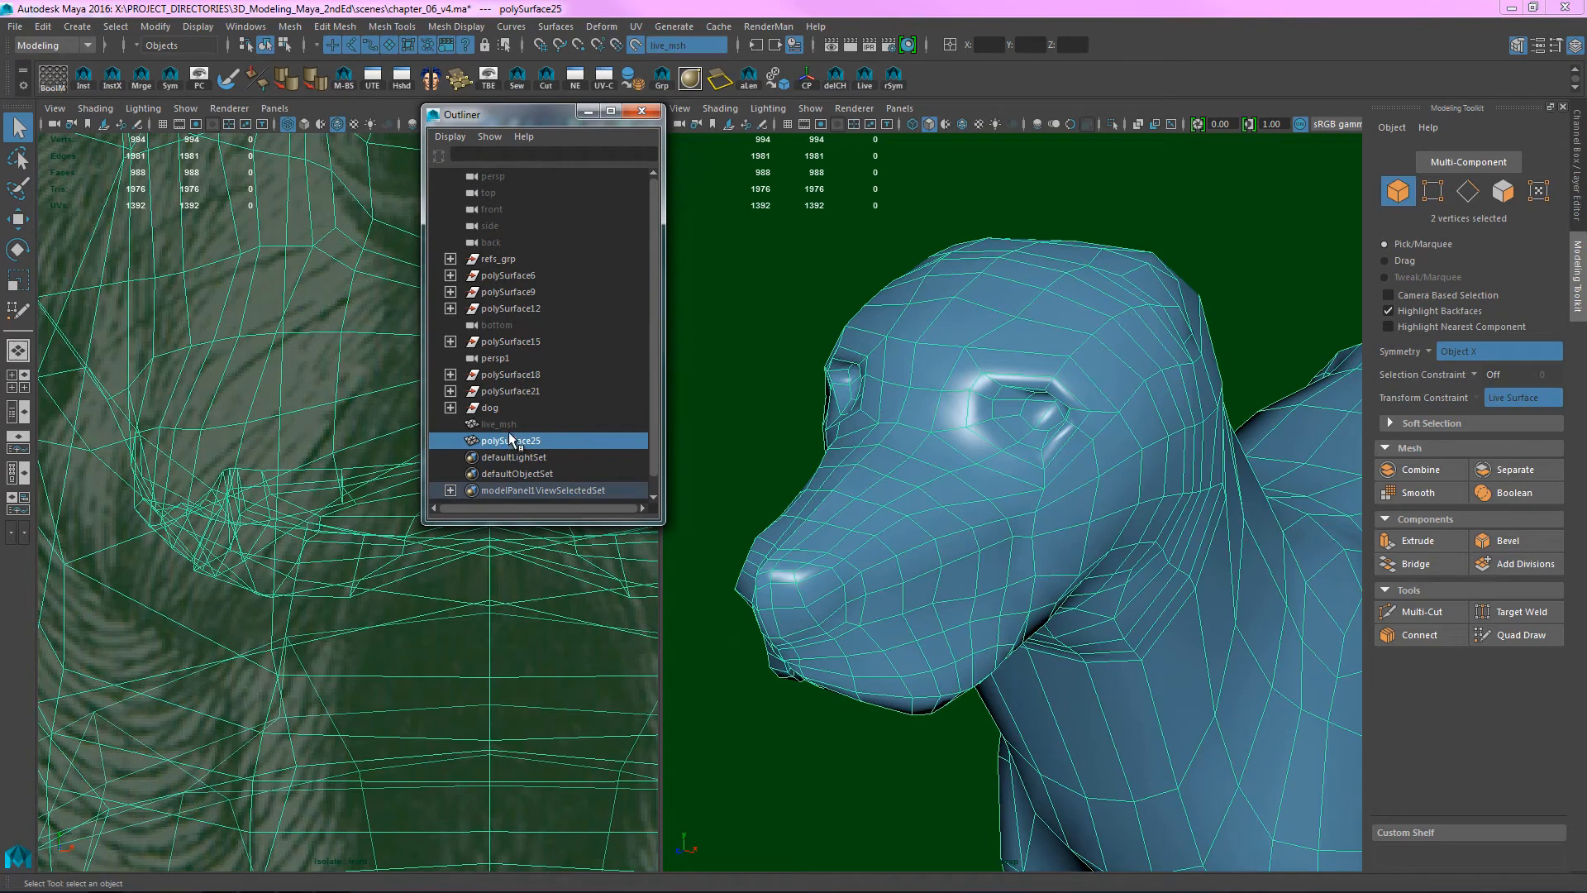
key(ctrl+h)
click(510, 425)
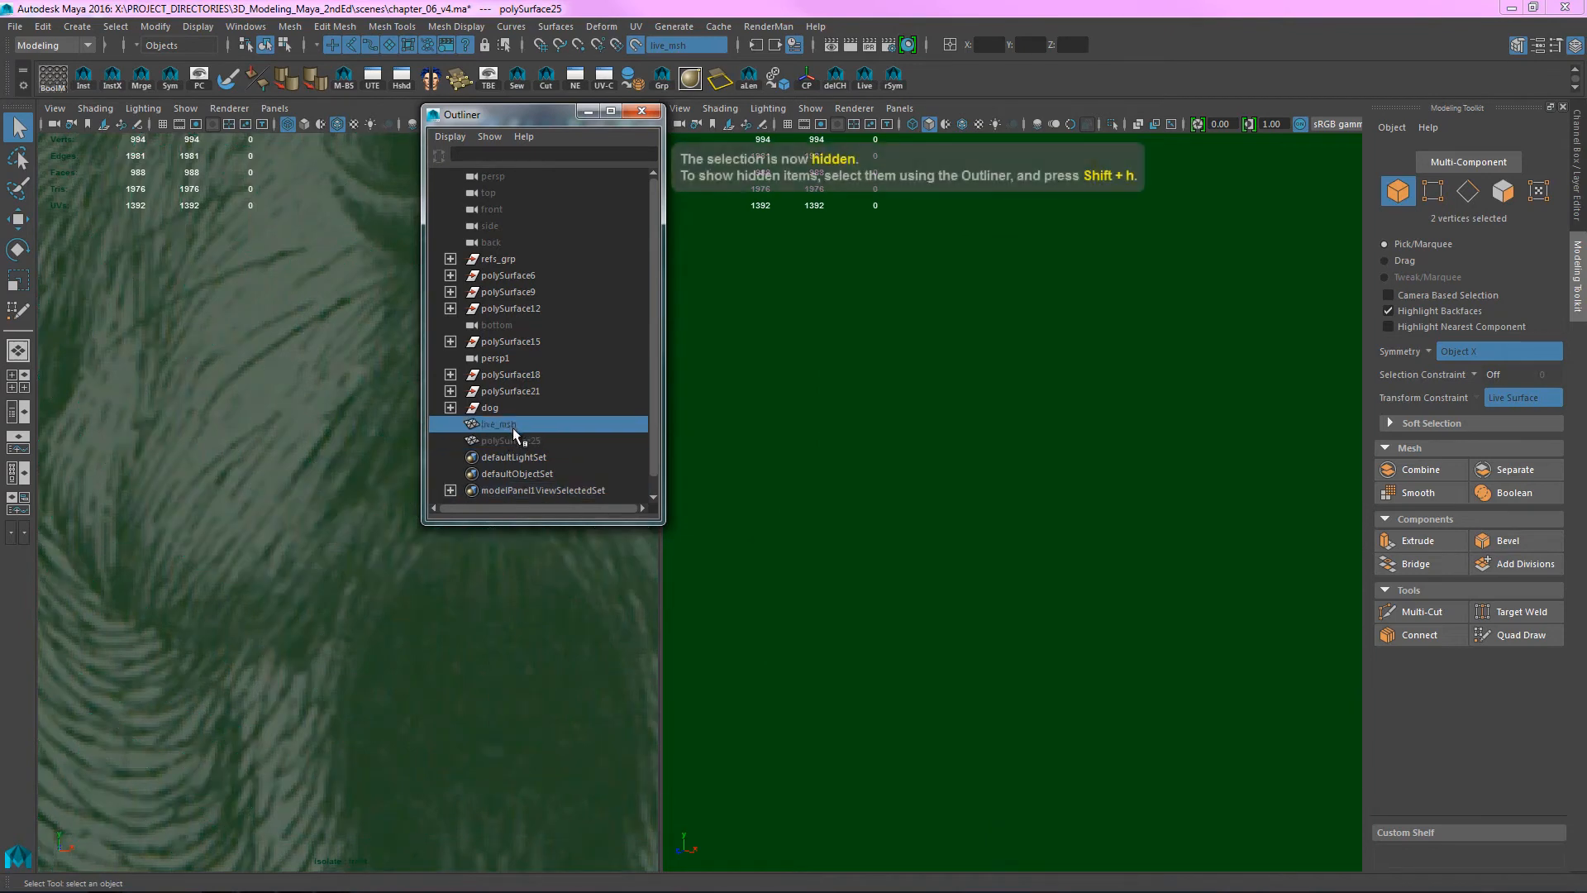
key(shift+h)
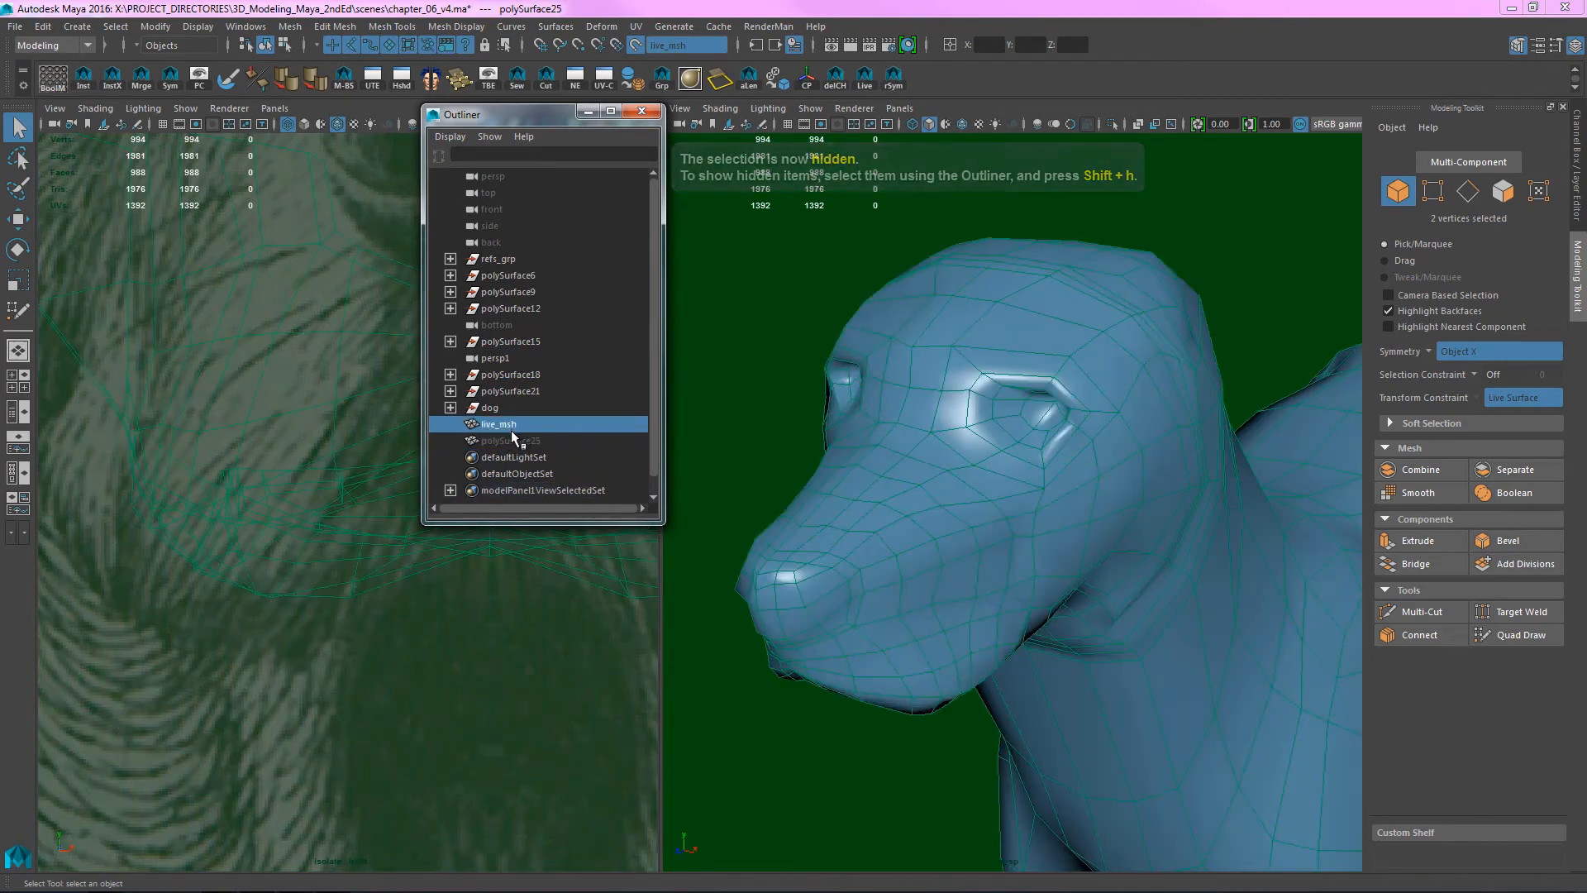
click(634, 44)
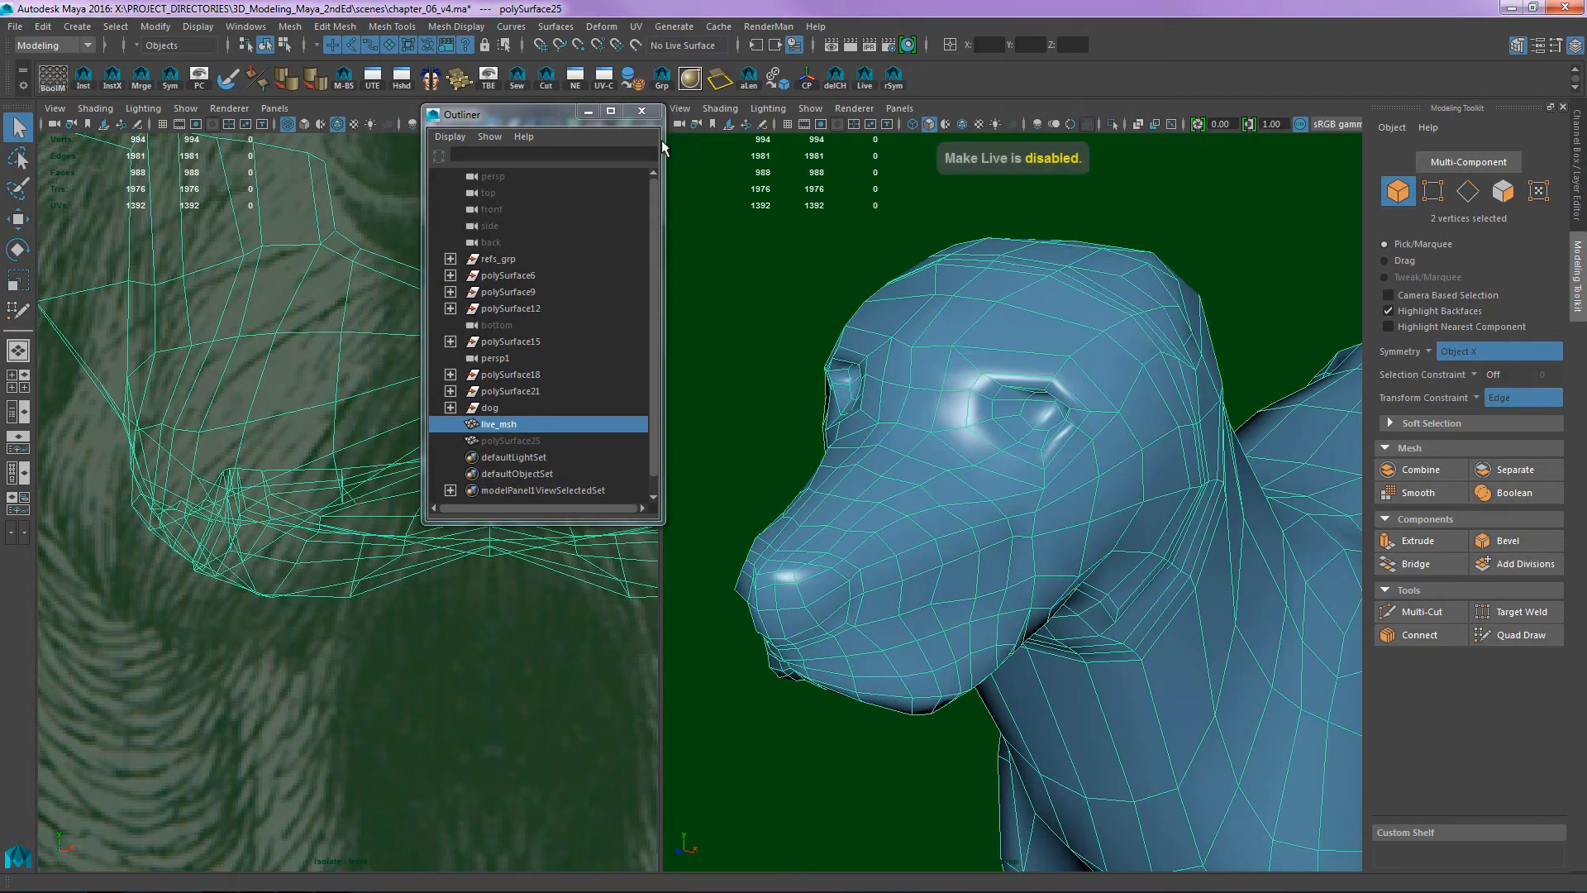
- Check the original head topology on live_msh, and swap its visibility back to polySurface25
alt+drag(1128, 413, 999, 459)
alt+right_drag(1047, 435, 1142, 415)
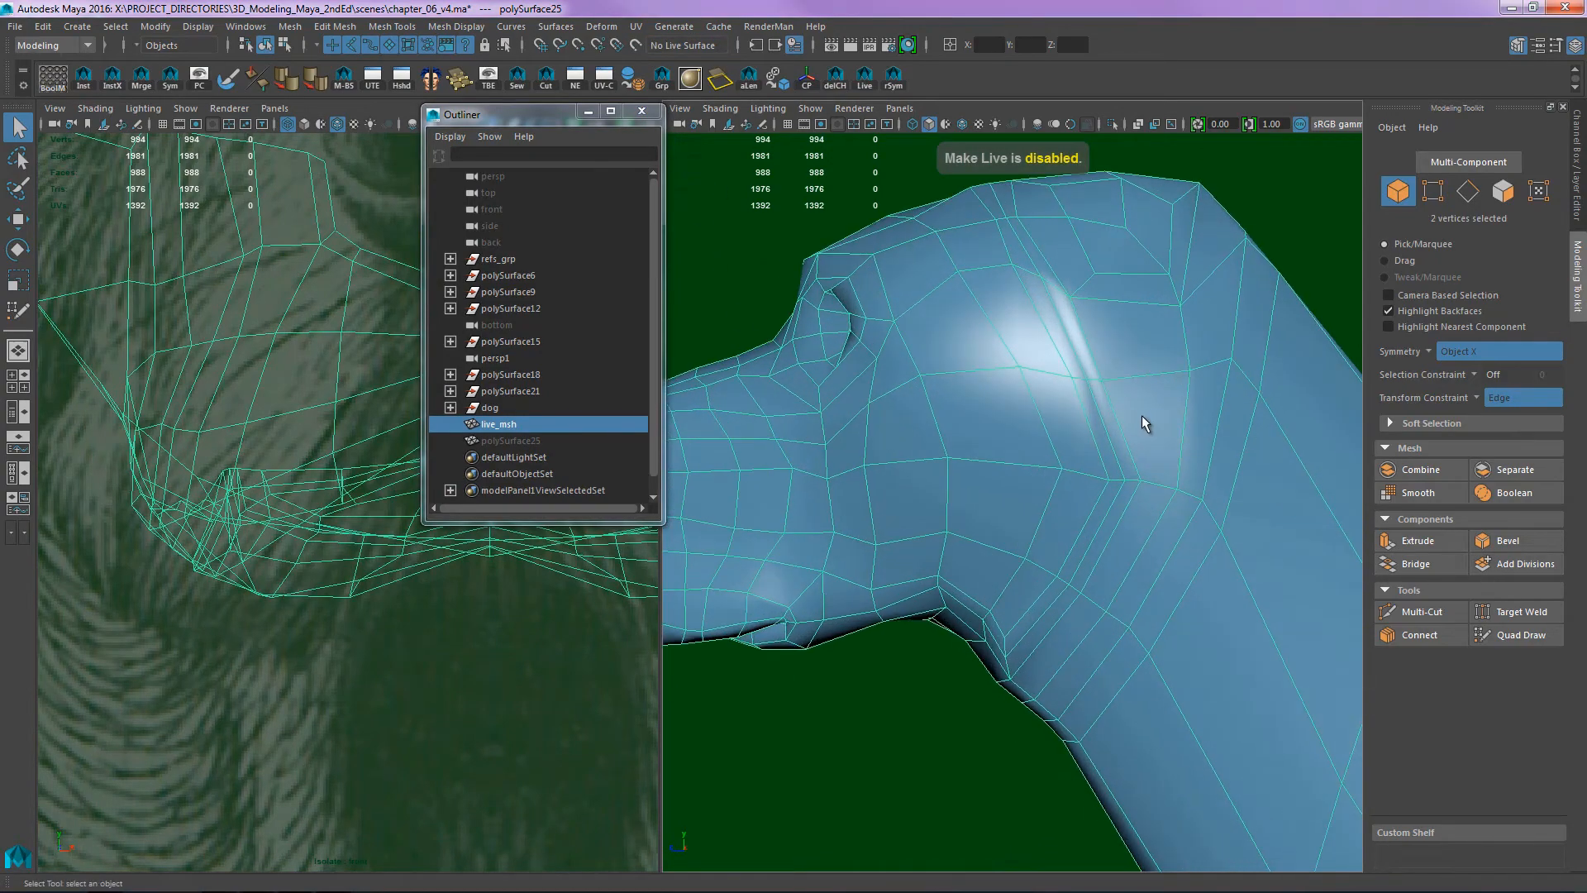
alt+drag(1142, 415, 1113, 539)
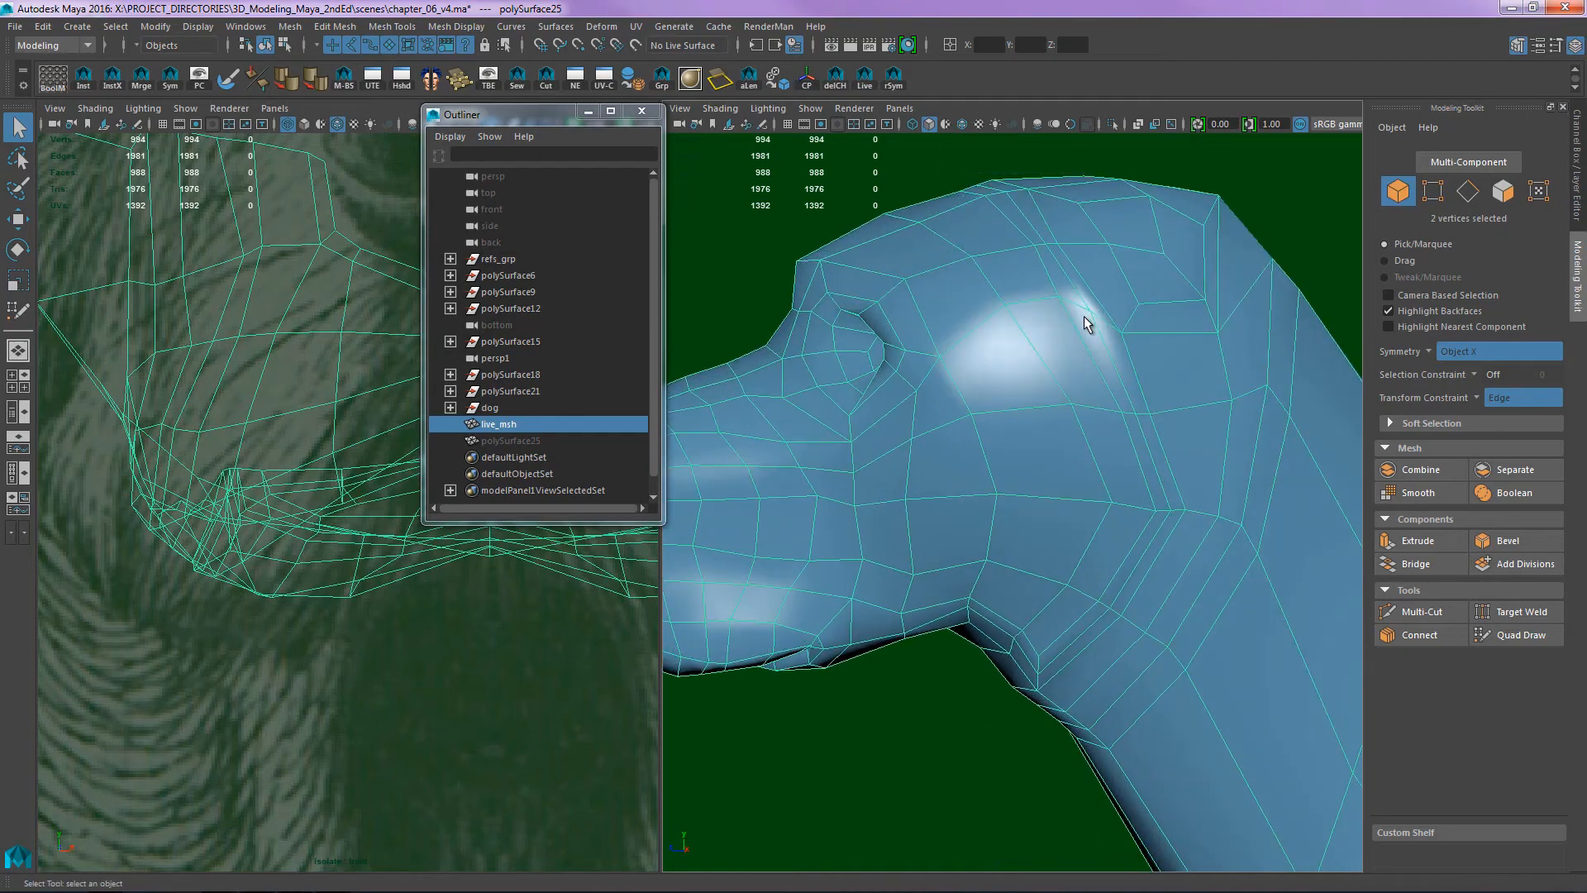
key(ctrl+h)
click(513, 440)
key(shift+h)
- Examine the relaxed head of polySurface25 from several angles, including the muzzle and nose in smooth mesh preview
alt+right_drag(1168, 428, 1098, 418)
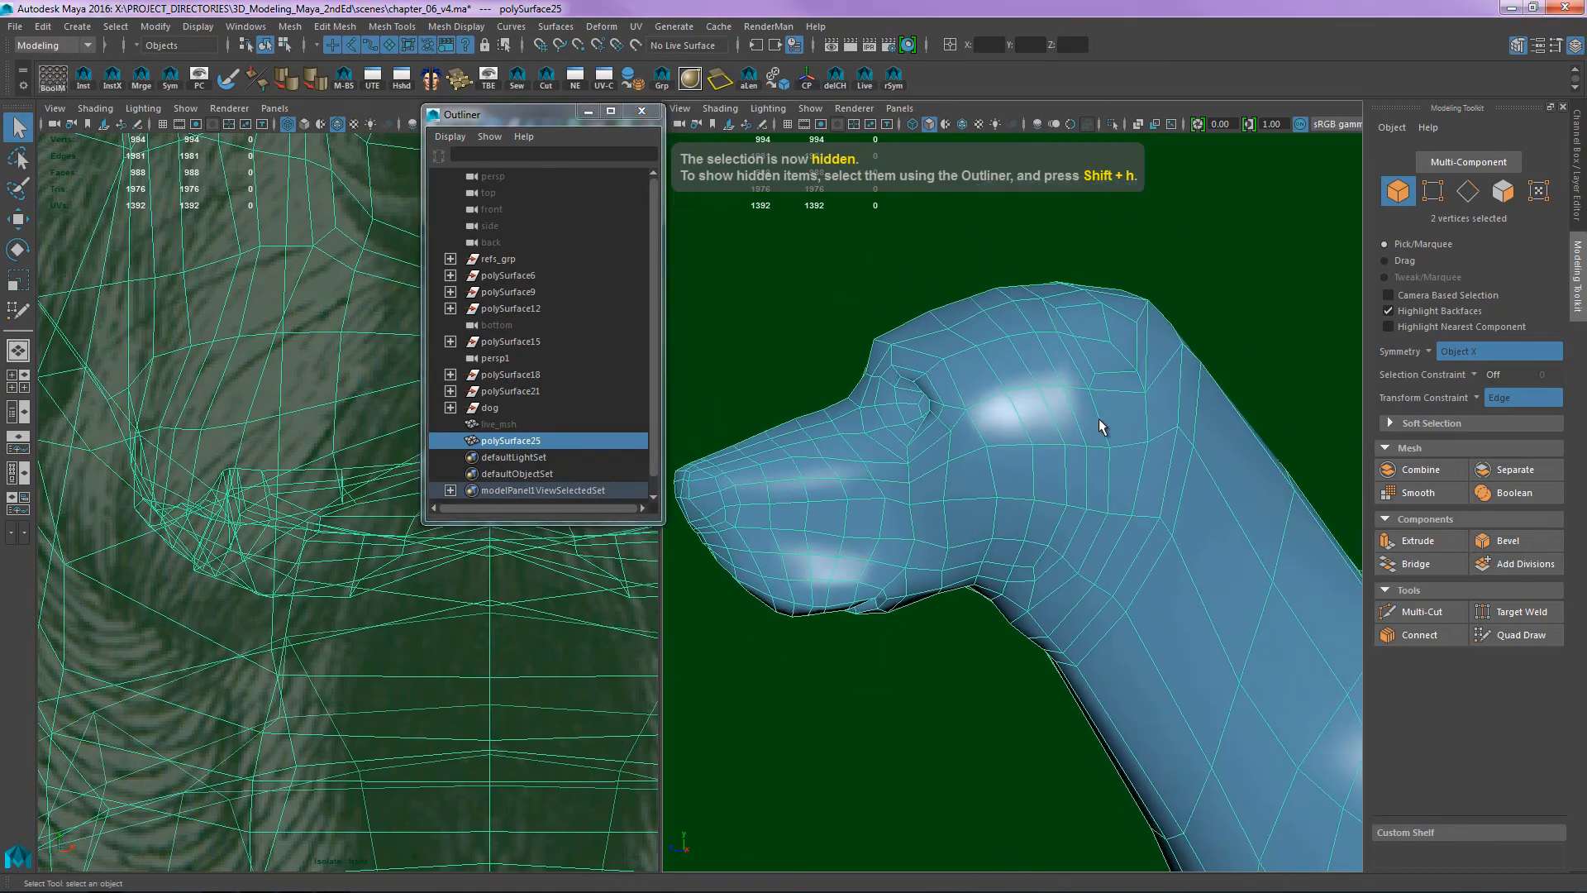
alt+drag(1099, 418, 1142, 434)
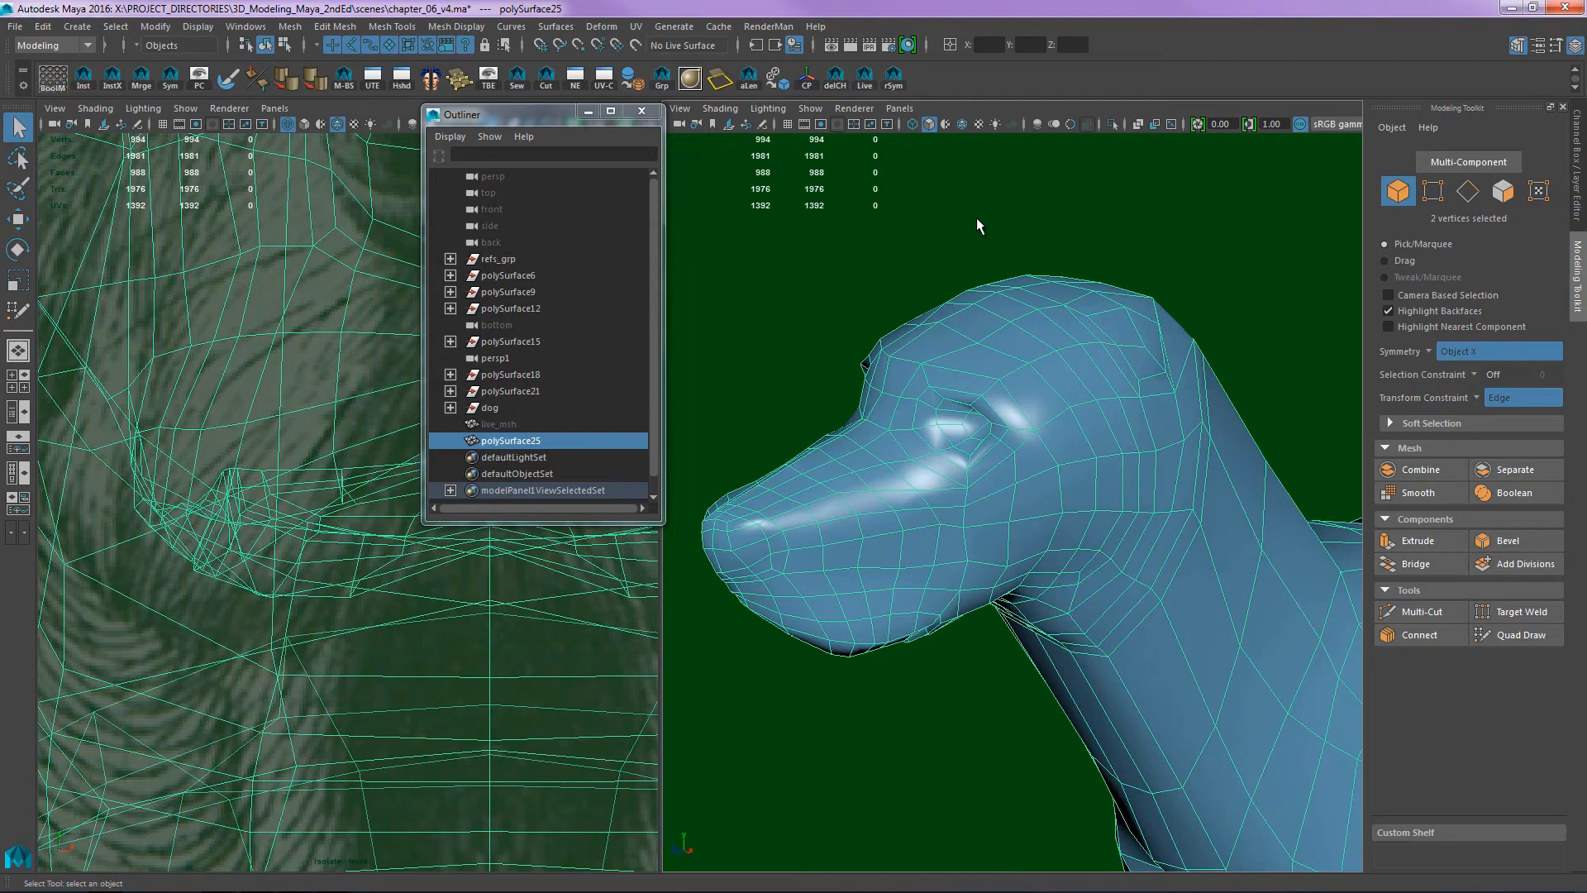
alt+drag(1019, 482, 1054, 427)
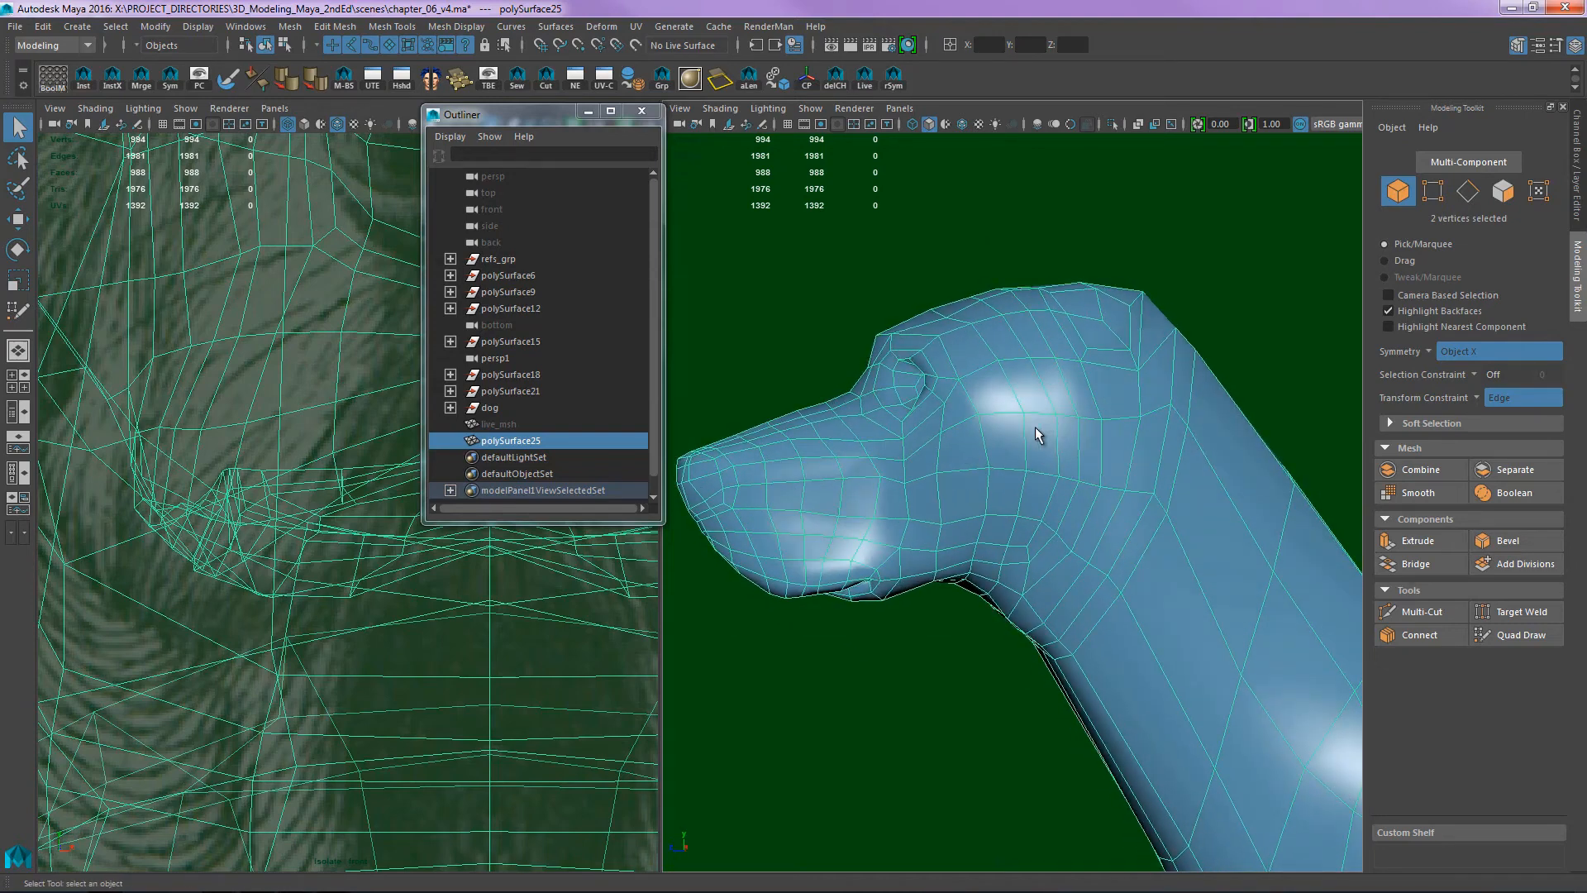
key(3)
scroll(1035, 426, up, 6)
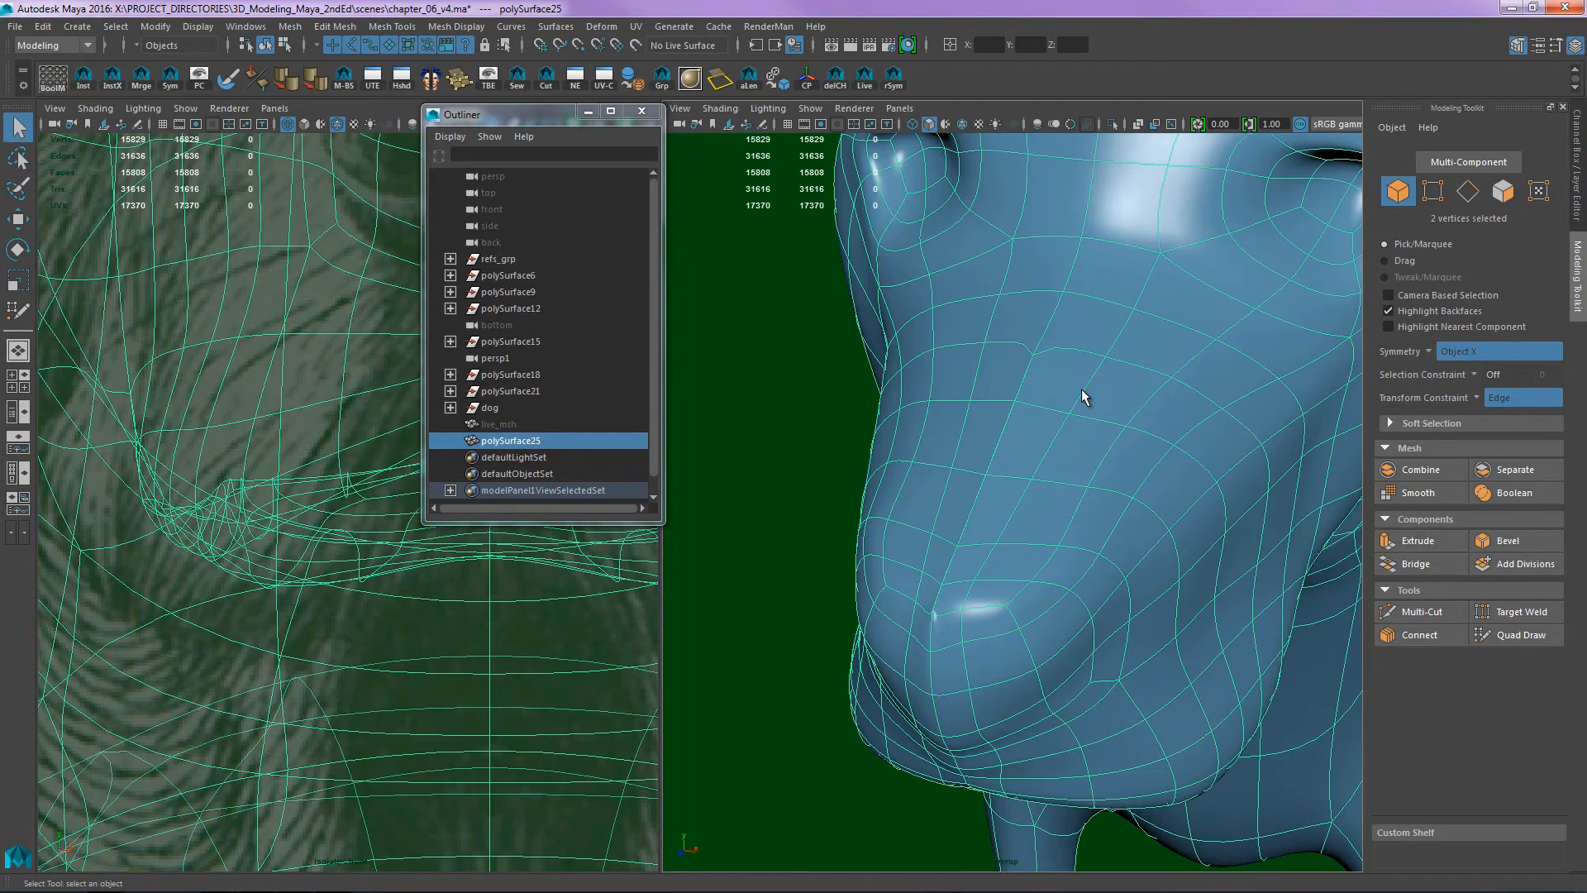
alt+drag(1080, 419, 1072, 360)
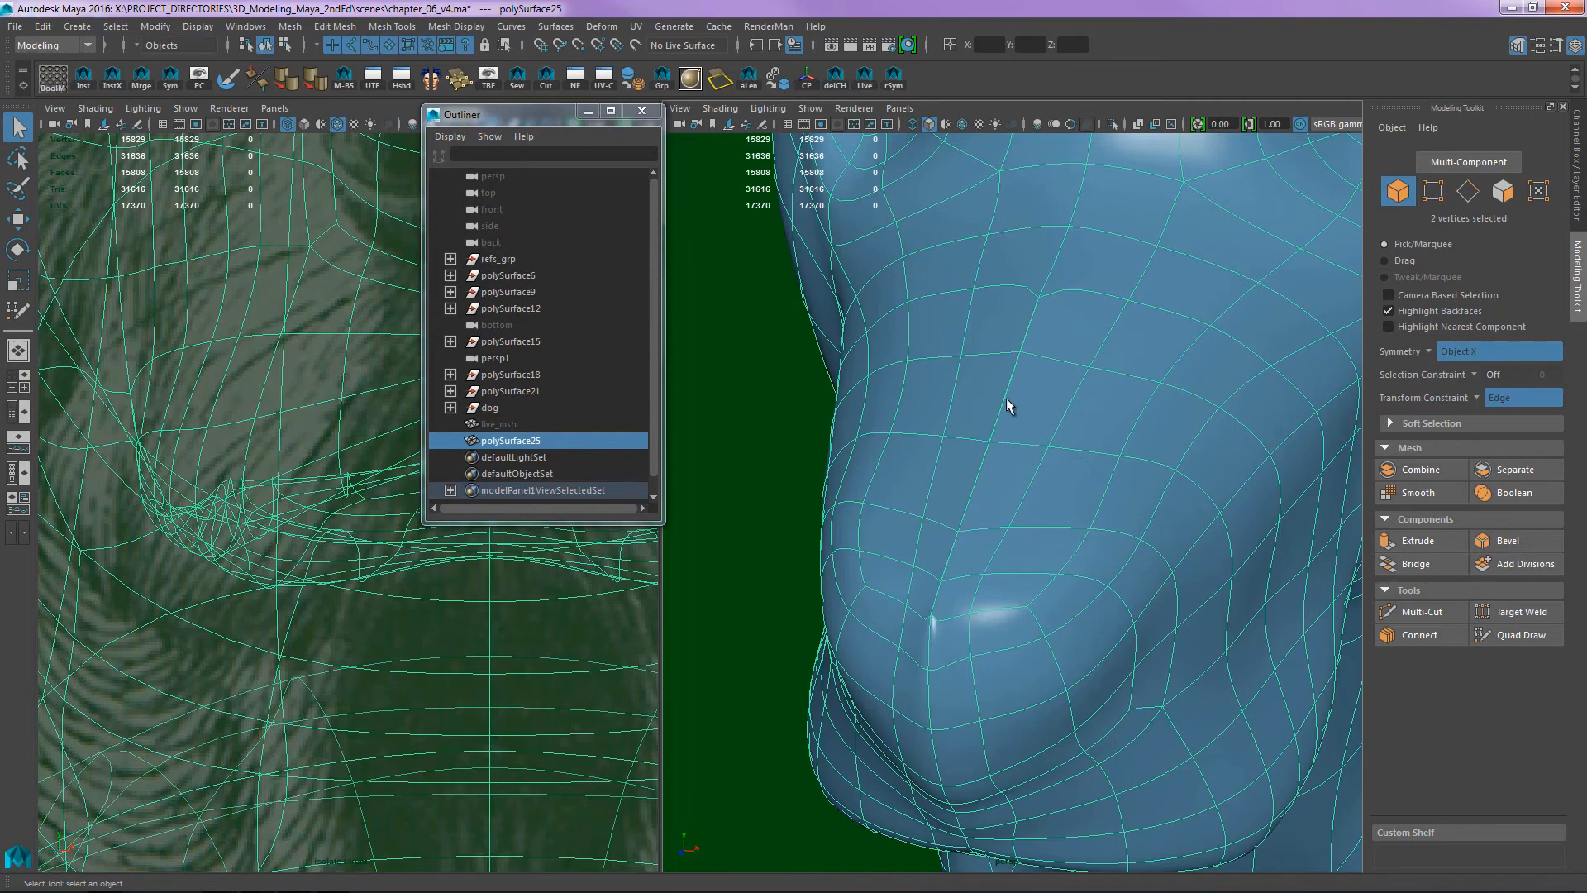
alt+drag(1147, 385, 1197, 389)
alt+middle_drag(1196, 389, 1190, 395)
- Try moving a face beside the centre seam on the muzzle bridge, and undo the trial moves
right_drag(1182, 377, 1095, 367)
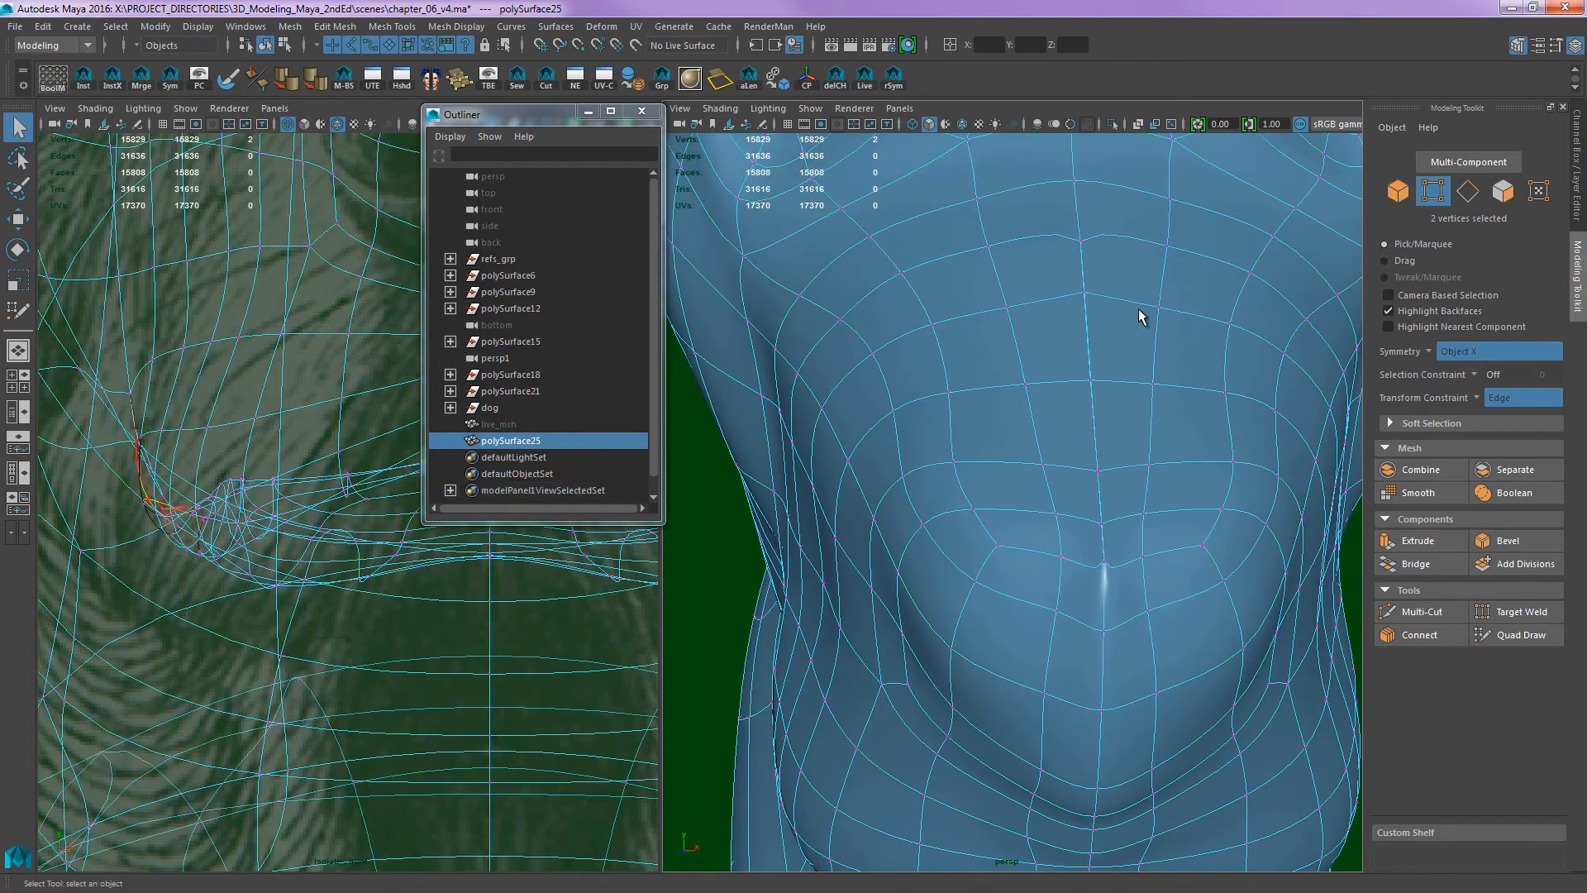
key(F11)
click(1137, 277)
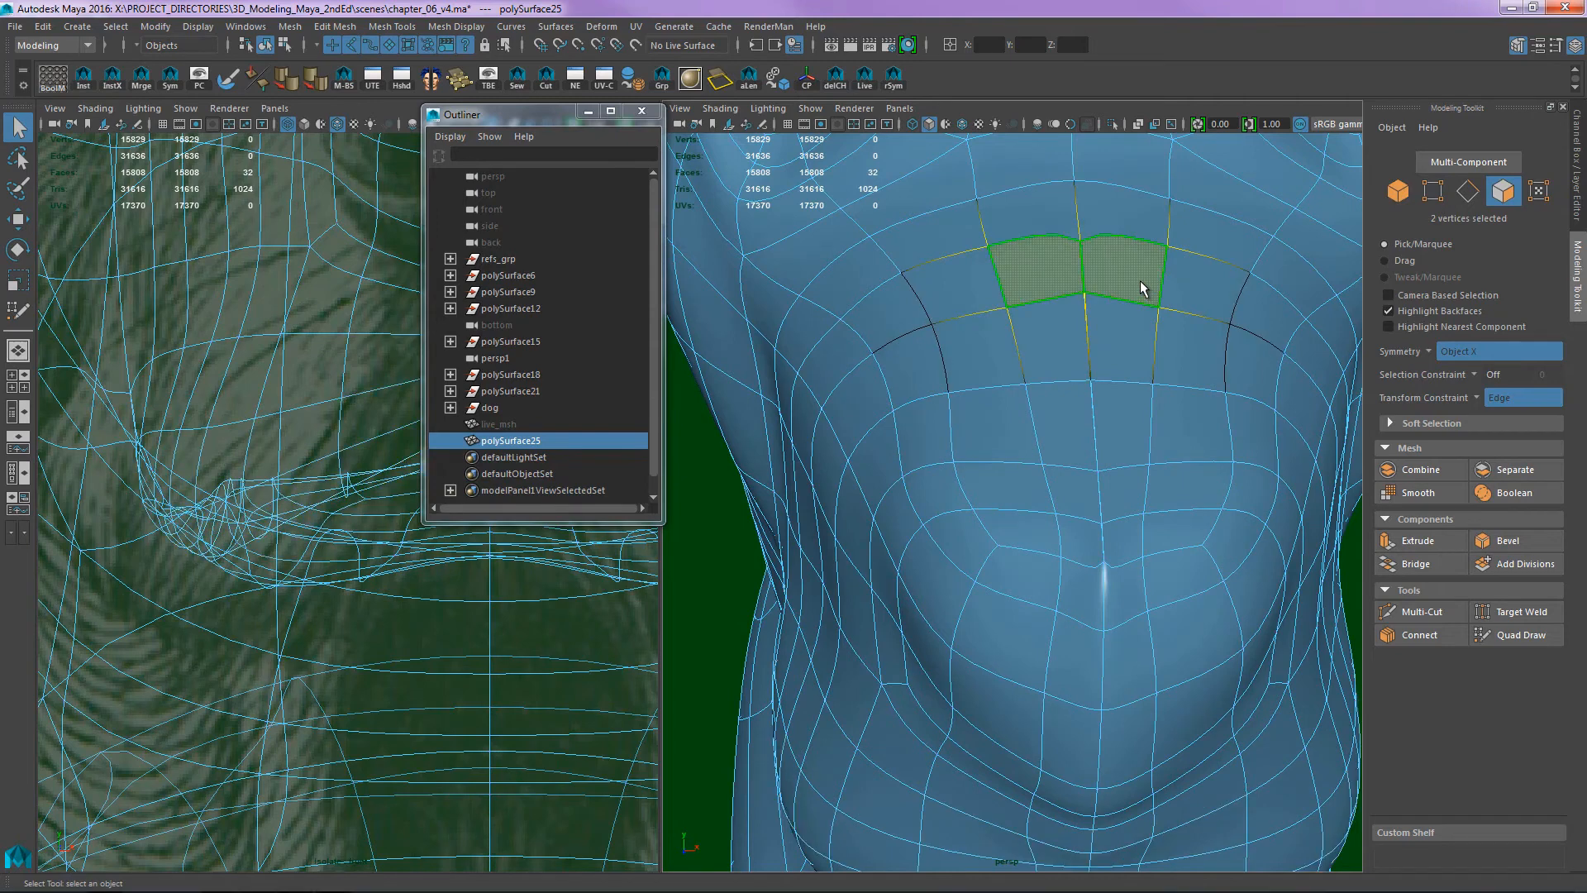
click(1150, 362)
key(w)
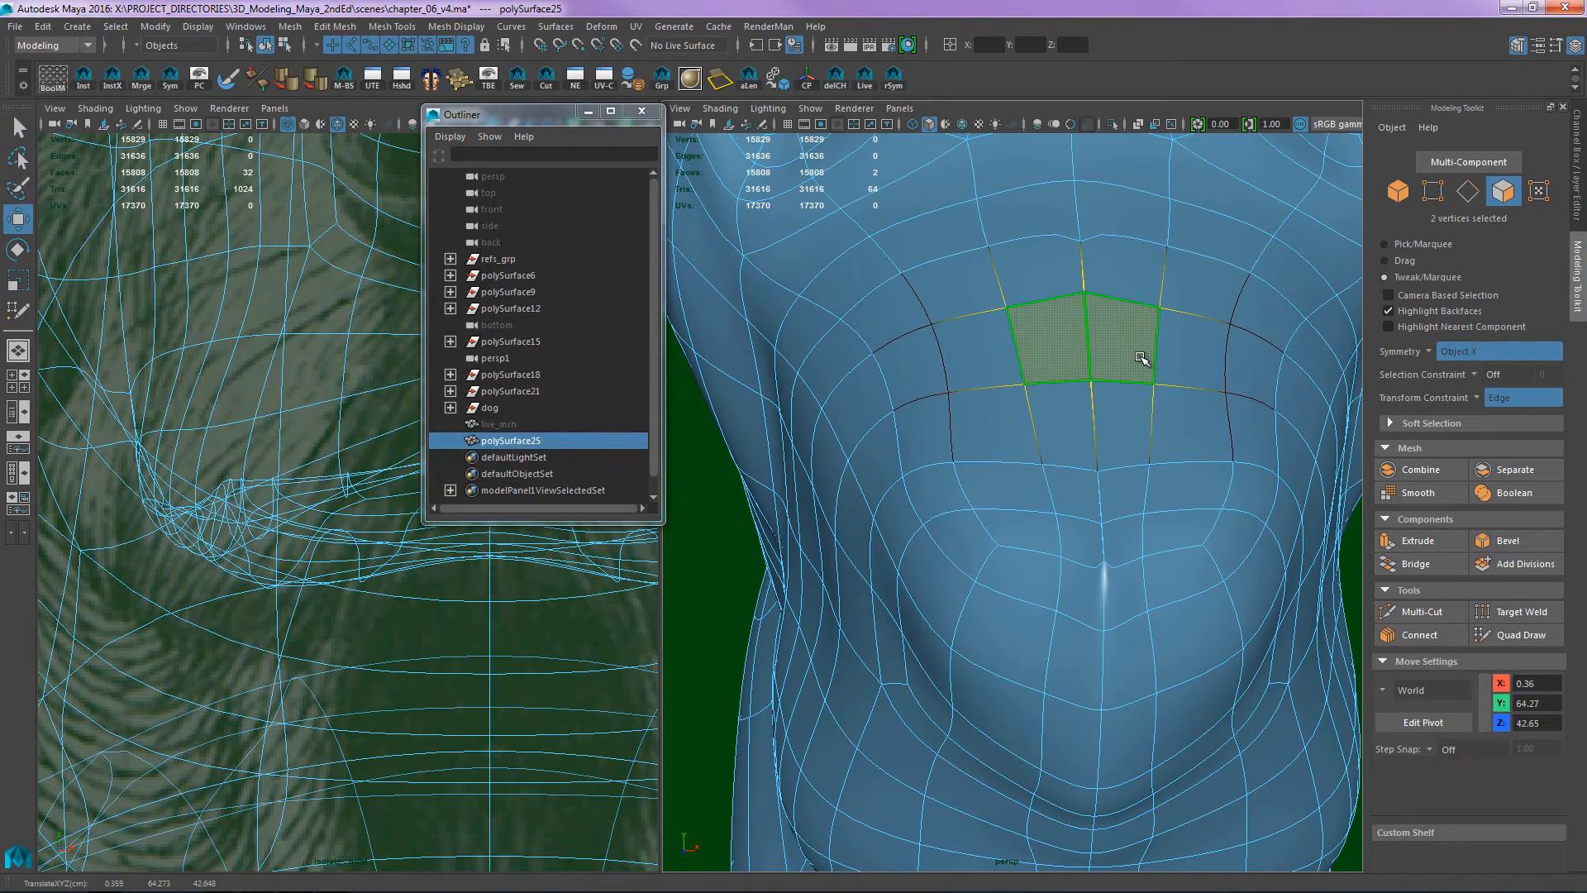
drag(1137, 359, 1249, 401)
key(ctrl+z)
alt+right_drag(1077, 317, 1223, 272)
alt+middle_drag(1223, 273, 1124, 335)
key(F8)
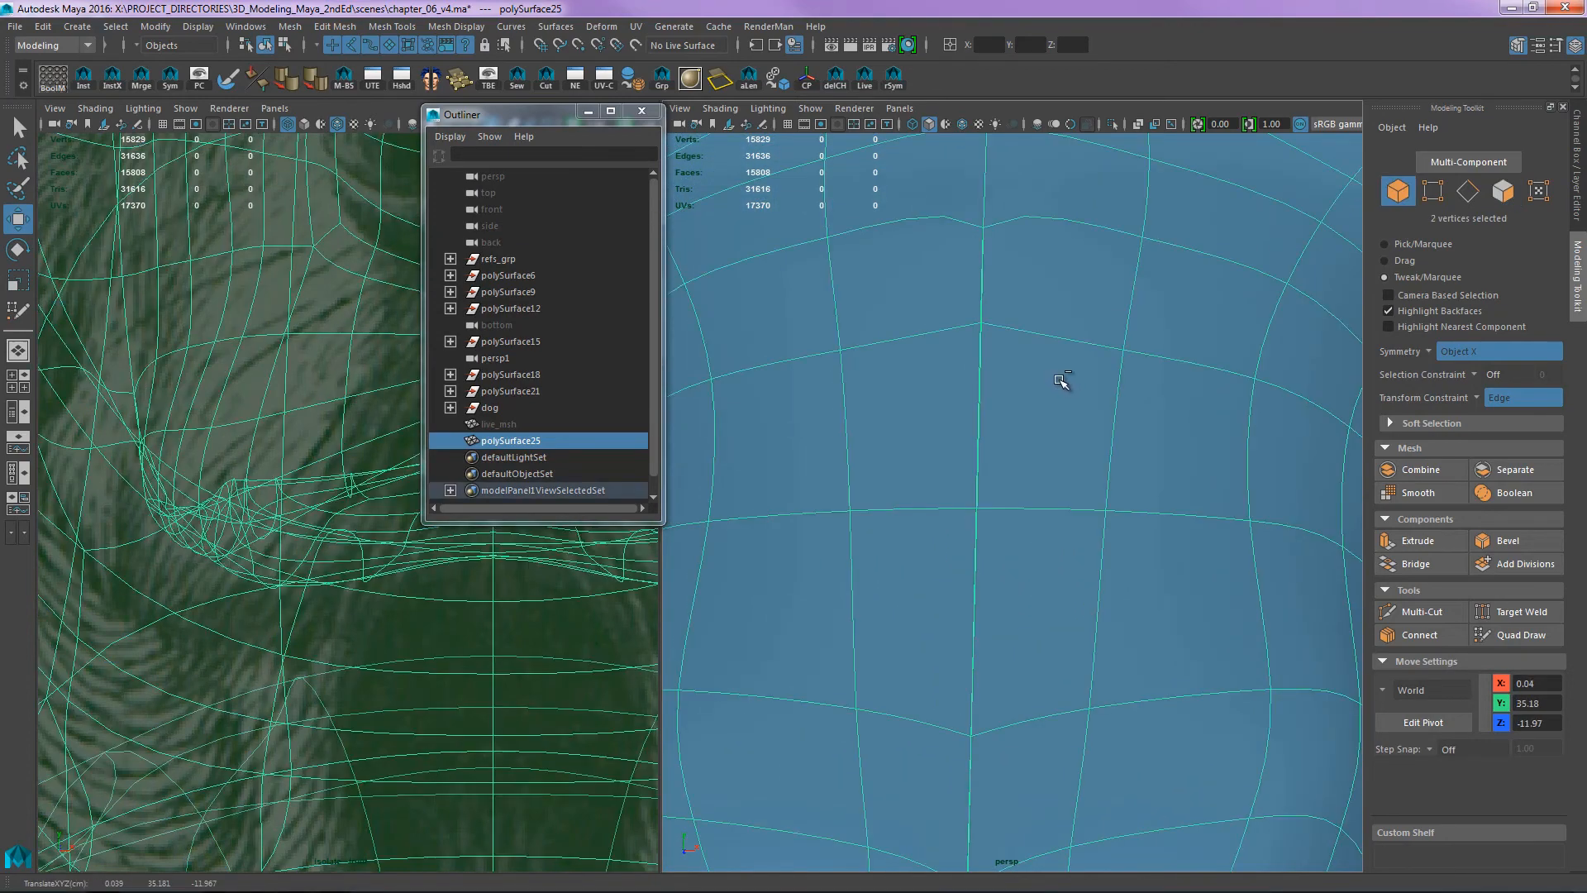
key(ctrl+z)
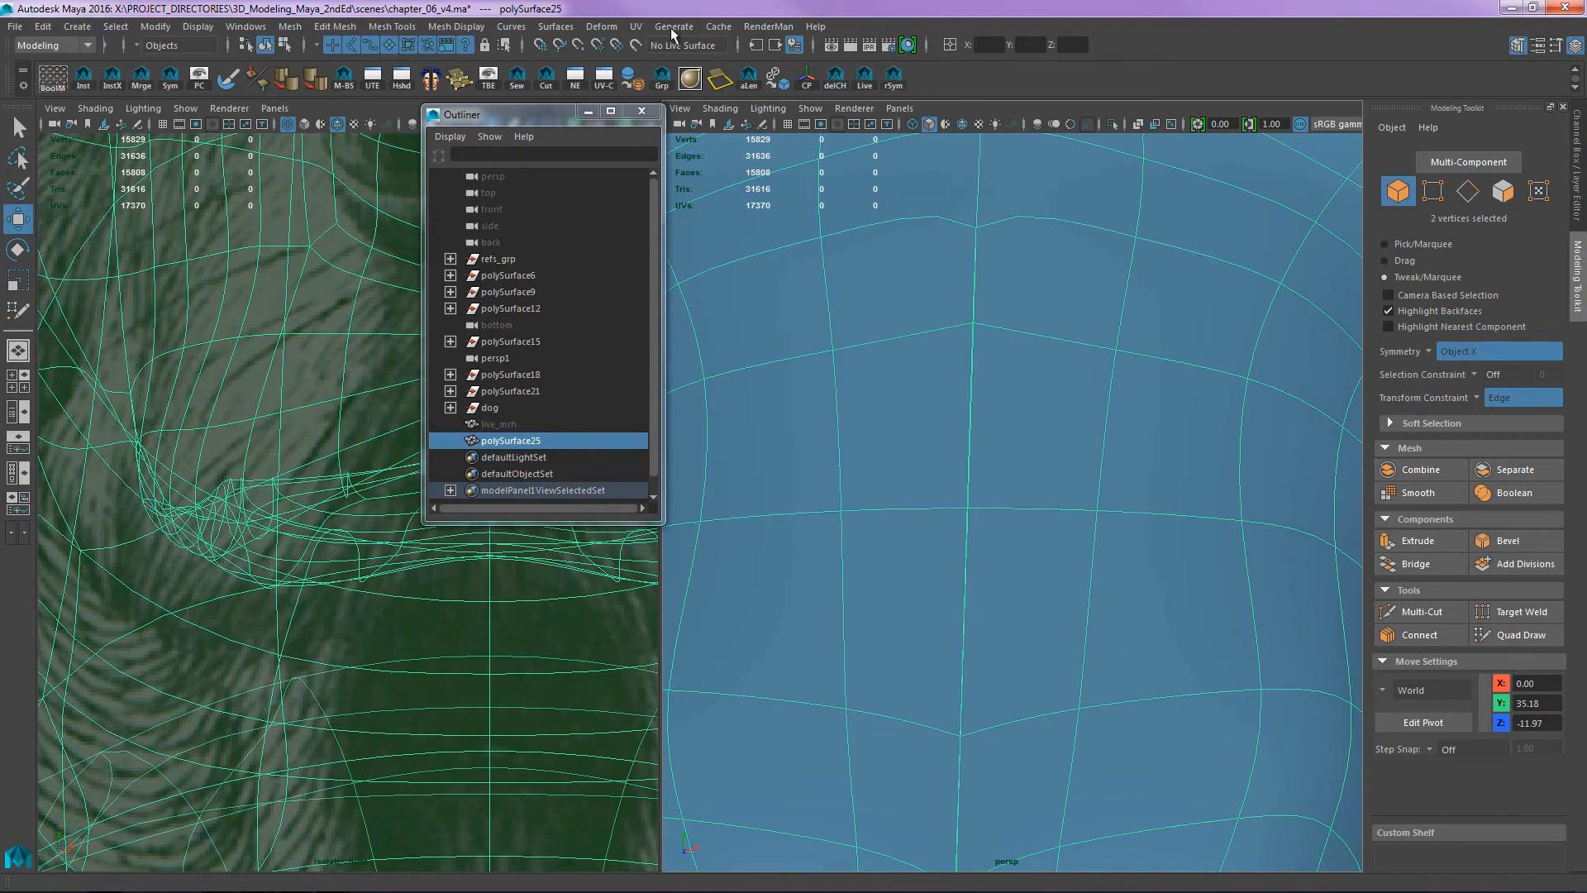
- Turn off smooth preview and weld the first split vertex pair on the muzzle's centre line with Target Weld, merging to center
click(446, 27)
mouse_move(407, 27)
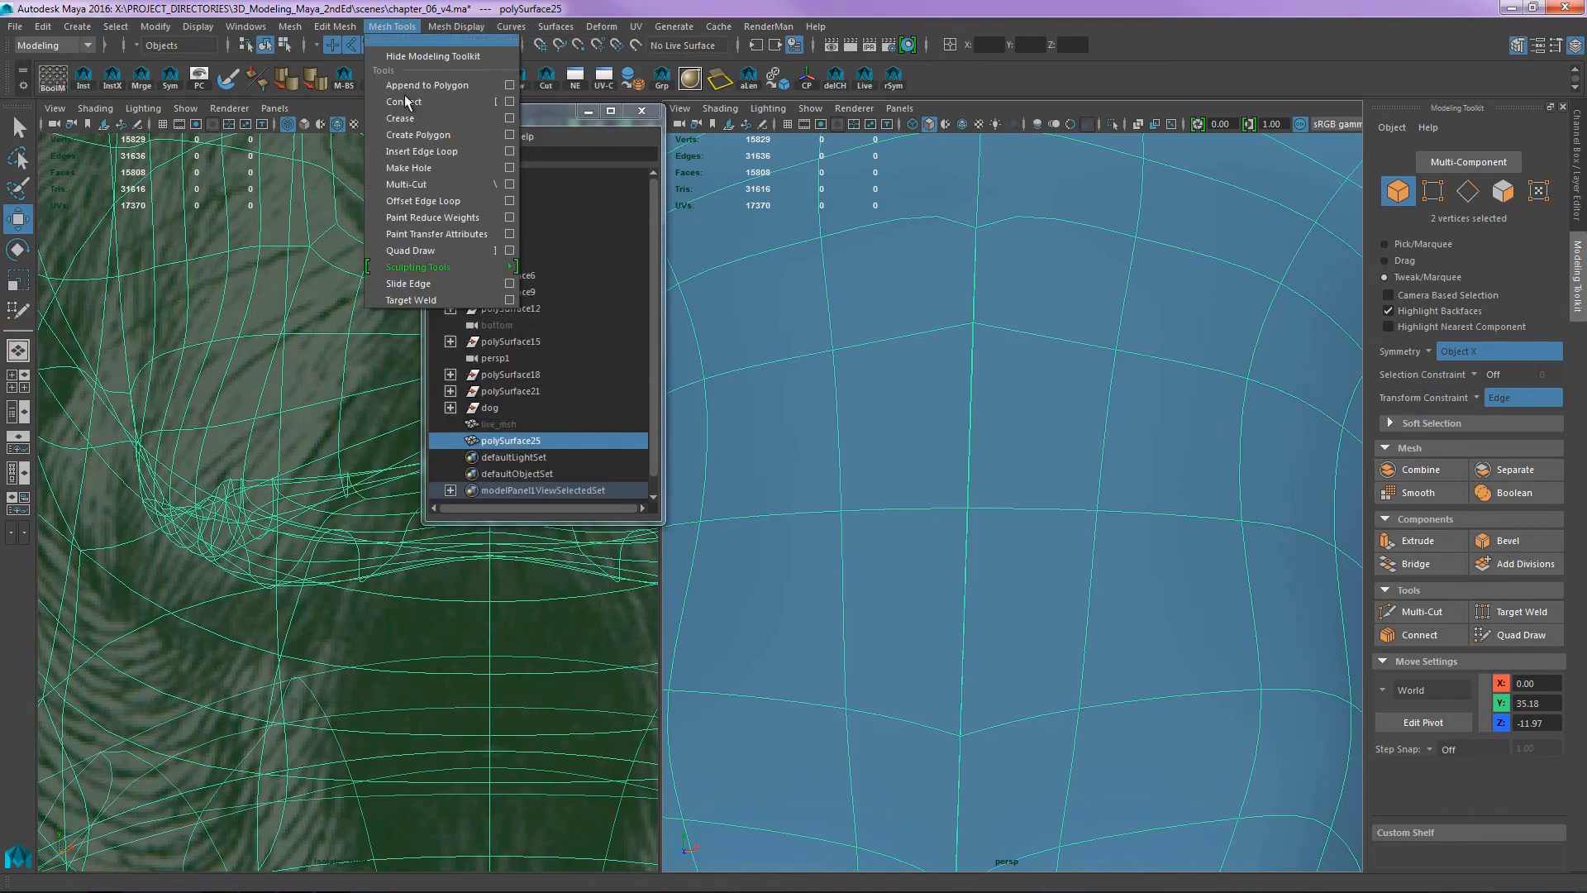
click(508, 300)
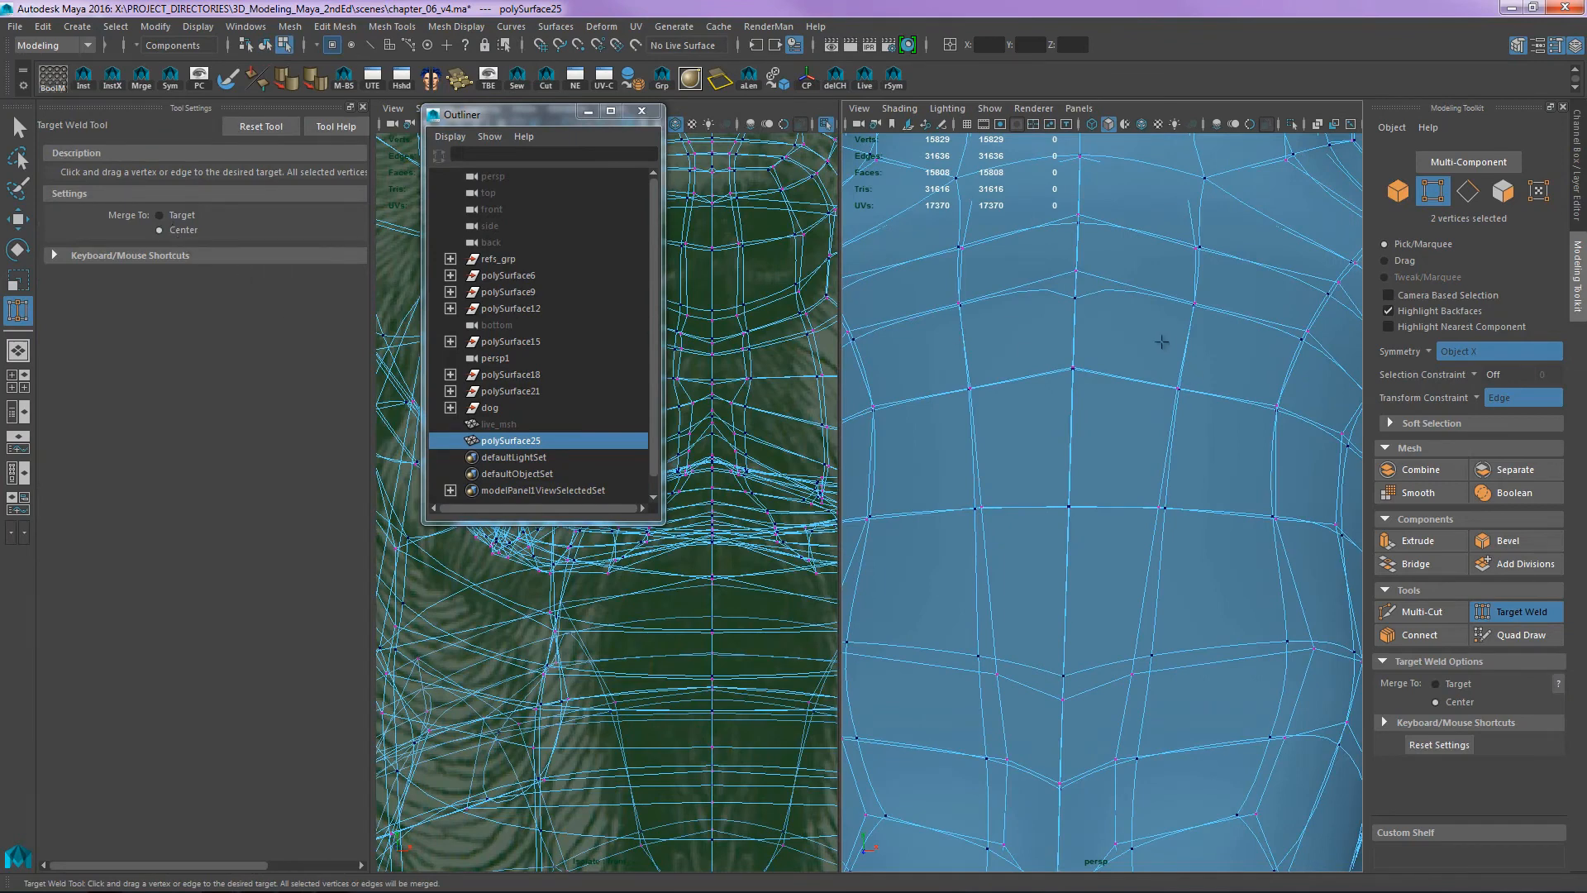
key(1)
alt+middle_drag(1128, 278, 1136, 372)
alt+right_drag(1135, 372, 1193, 368)
alt+middle_drag(1047, 319, 1060, 327)
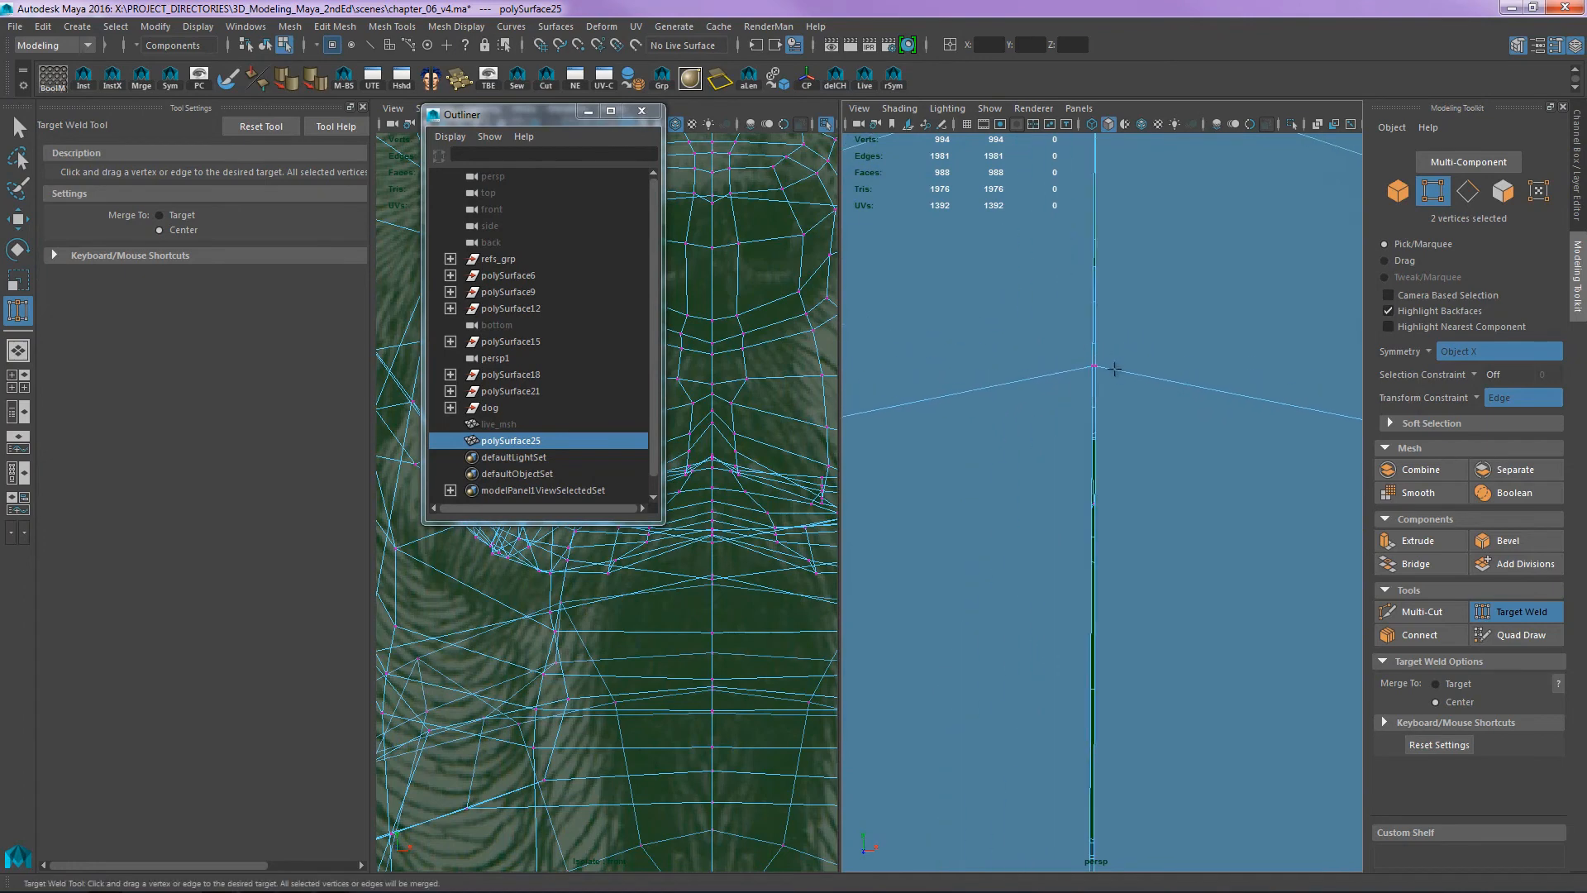
drag(1093, 365, 1094, 366)
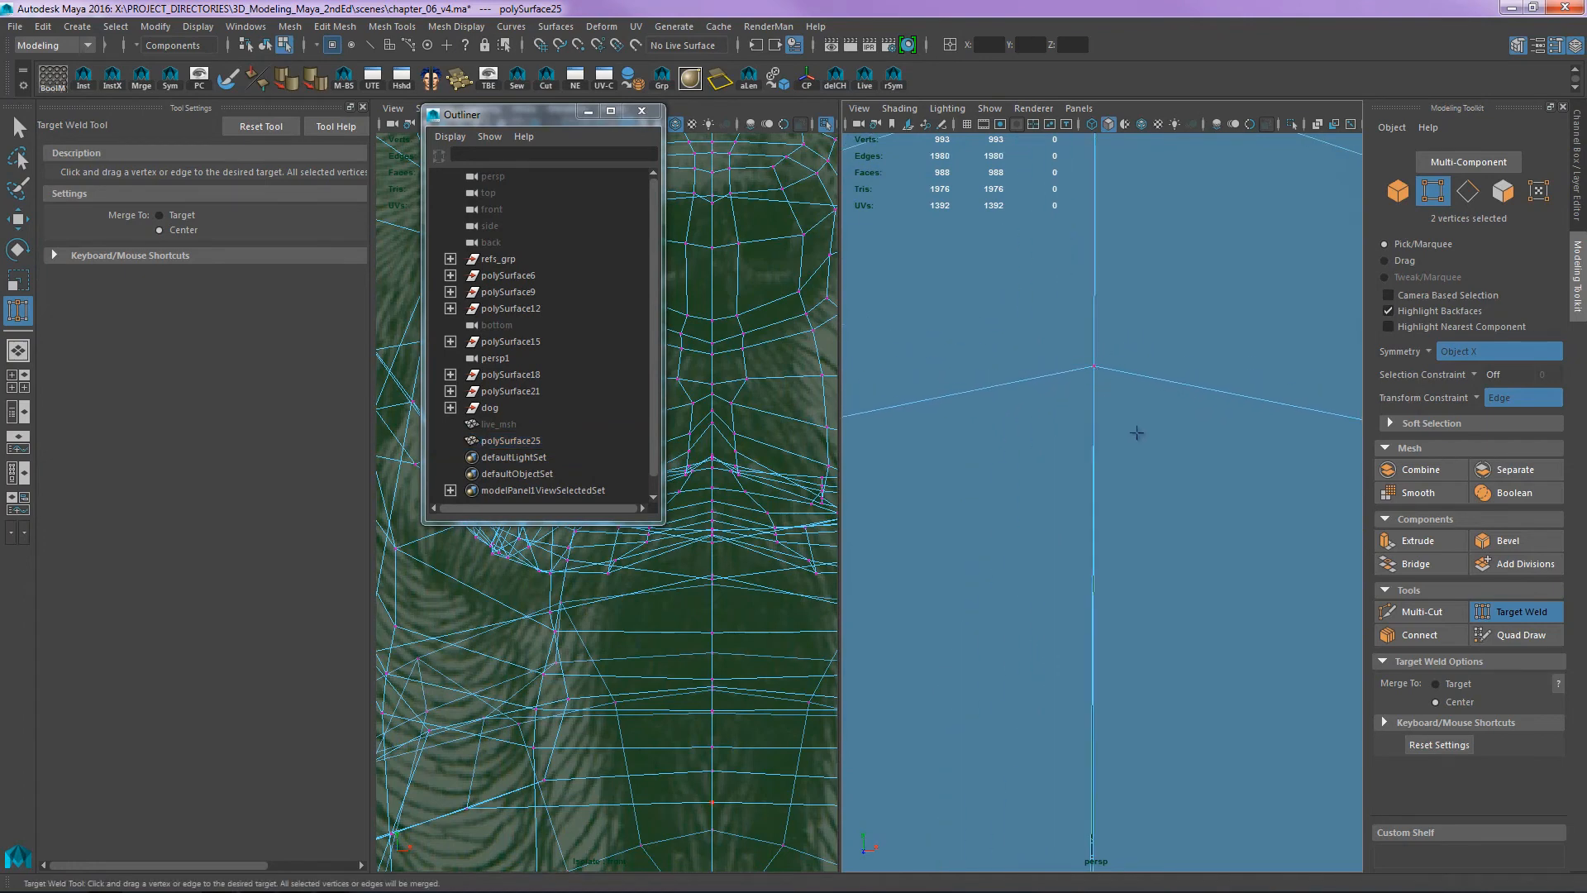
- Weld the next two split vertex pairs along the muzzle's centre line toward the nose
mouse_move(1136, 432)
alt+mouse_down()
mouse_move(1155, 453)
mouse_move(1151, 418)
alt+mouse_up()
alt+middle_drag(1140, 418, 1130, 355)
drag(1094, 426, 1096, 426)
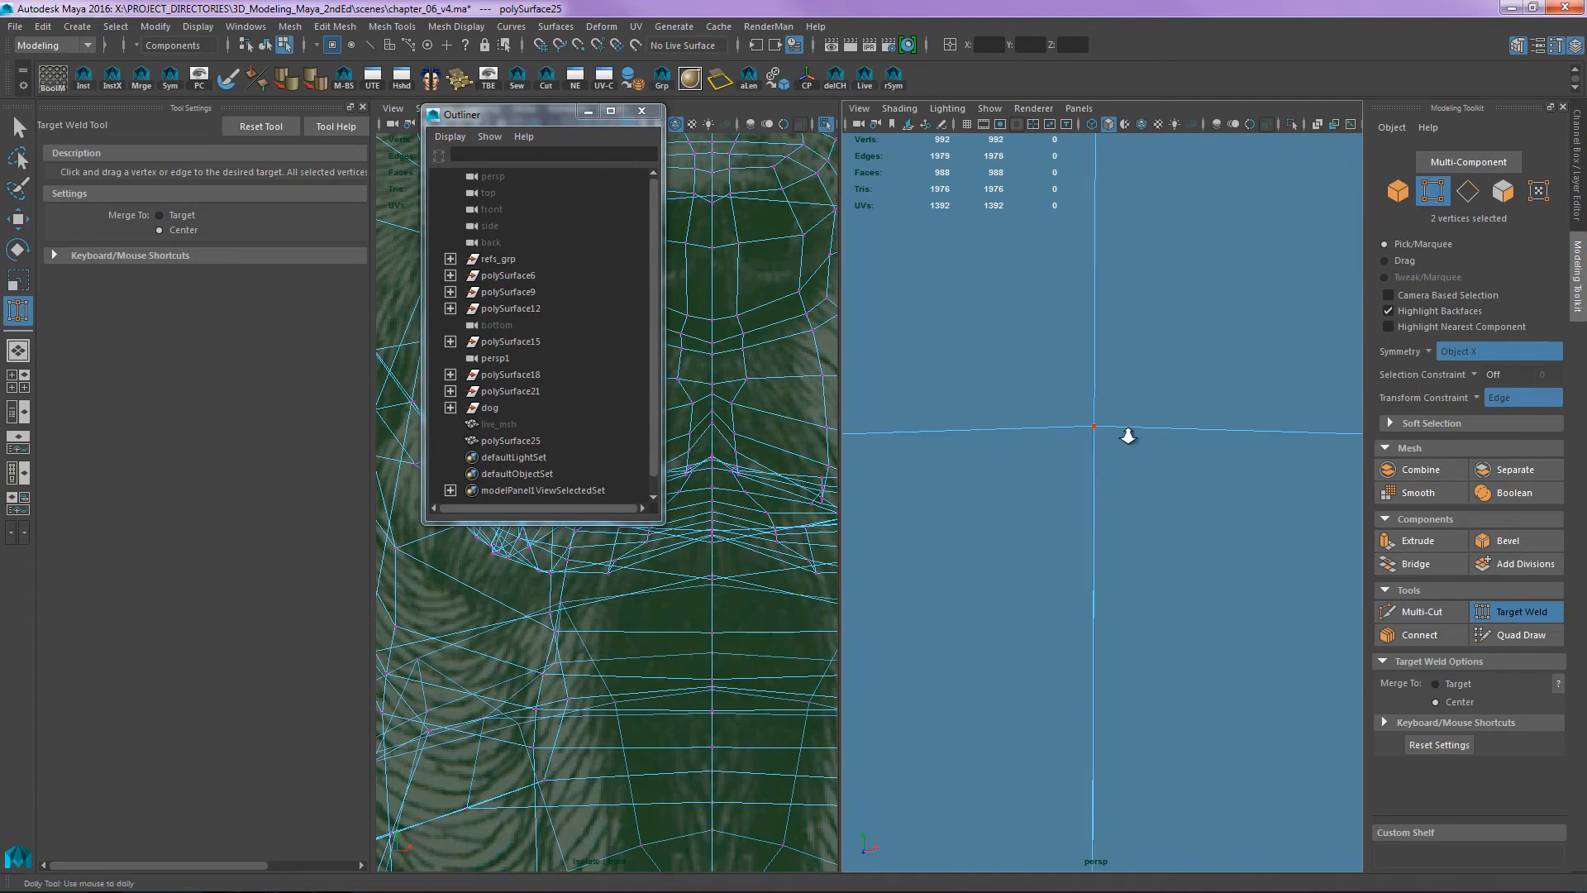
alt+right_drag(1127, 434, 1083, 460)
alt+middle_drag(1083, 460, 1084, 384)
alt+drag(1083, 384, 1064, 386)
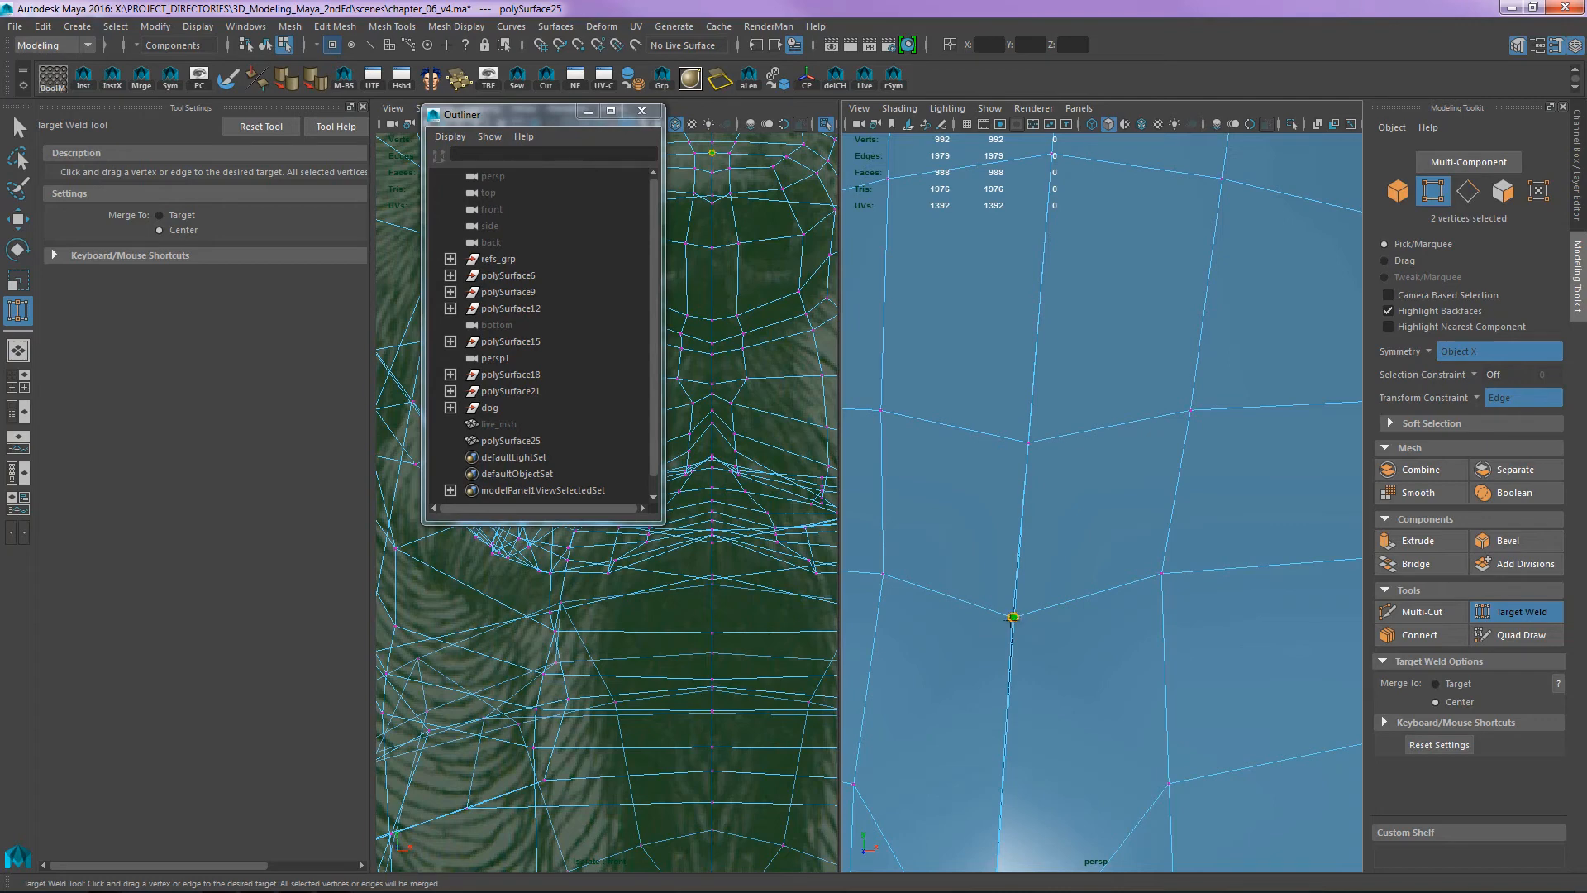
drag(1013, 619, 1052, 532)
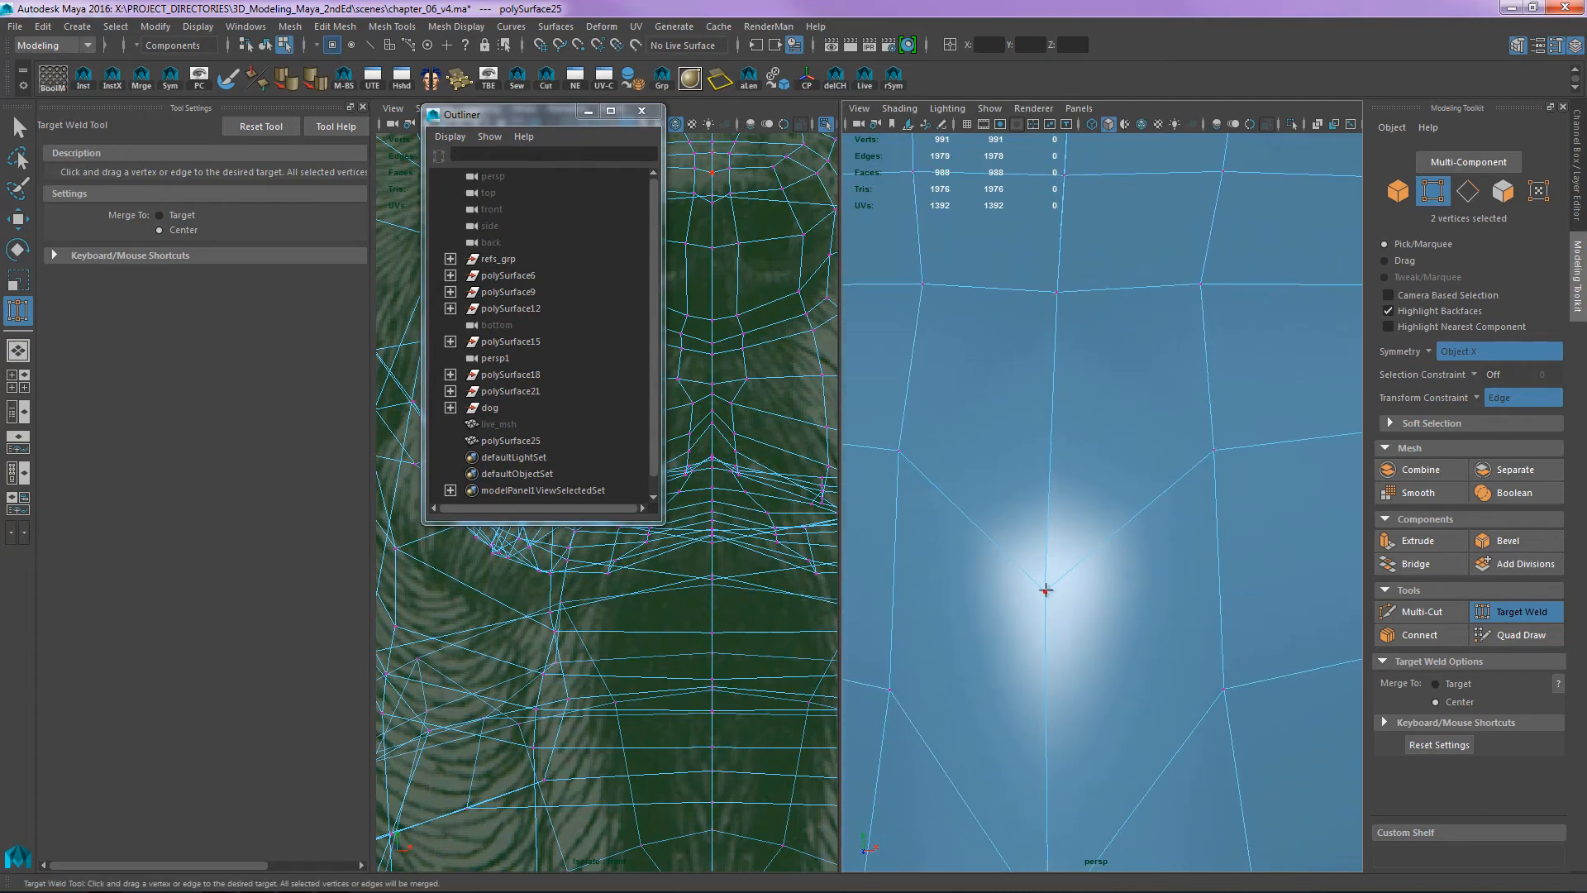
- Examine the welded centre line of the muzzle in smooth preview with the cage shown, and leave Target Weld
alt+right_drag(1144, 481, 1108, 436)
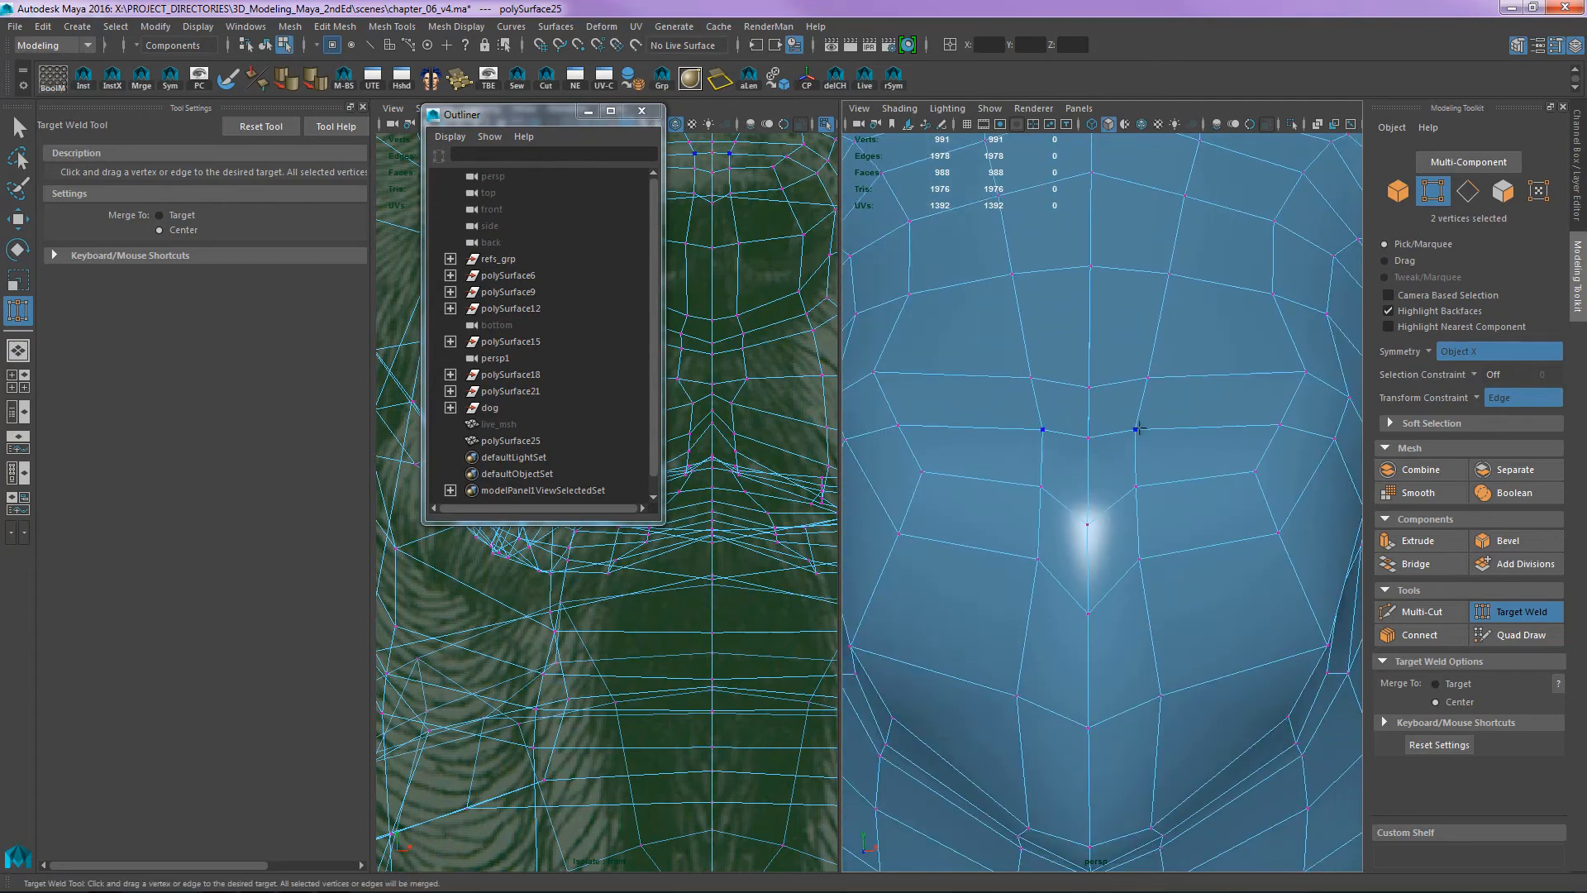
key(2)
alt+drag(1157, 457, 1142, 468)
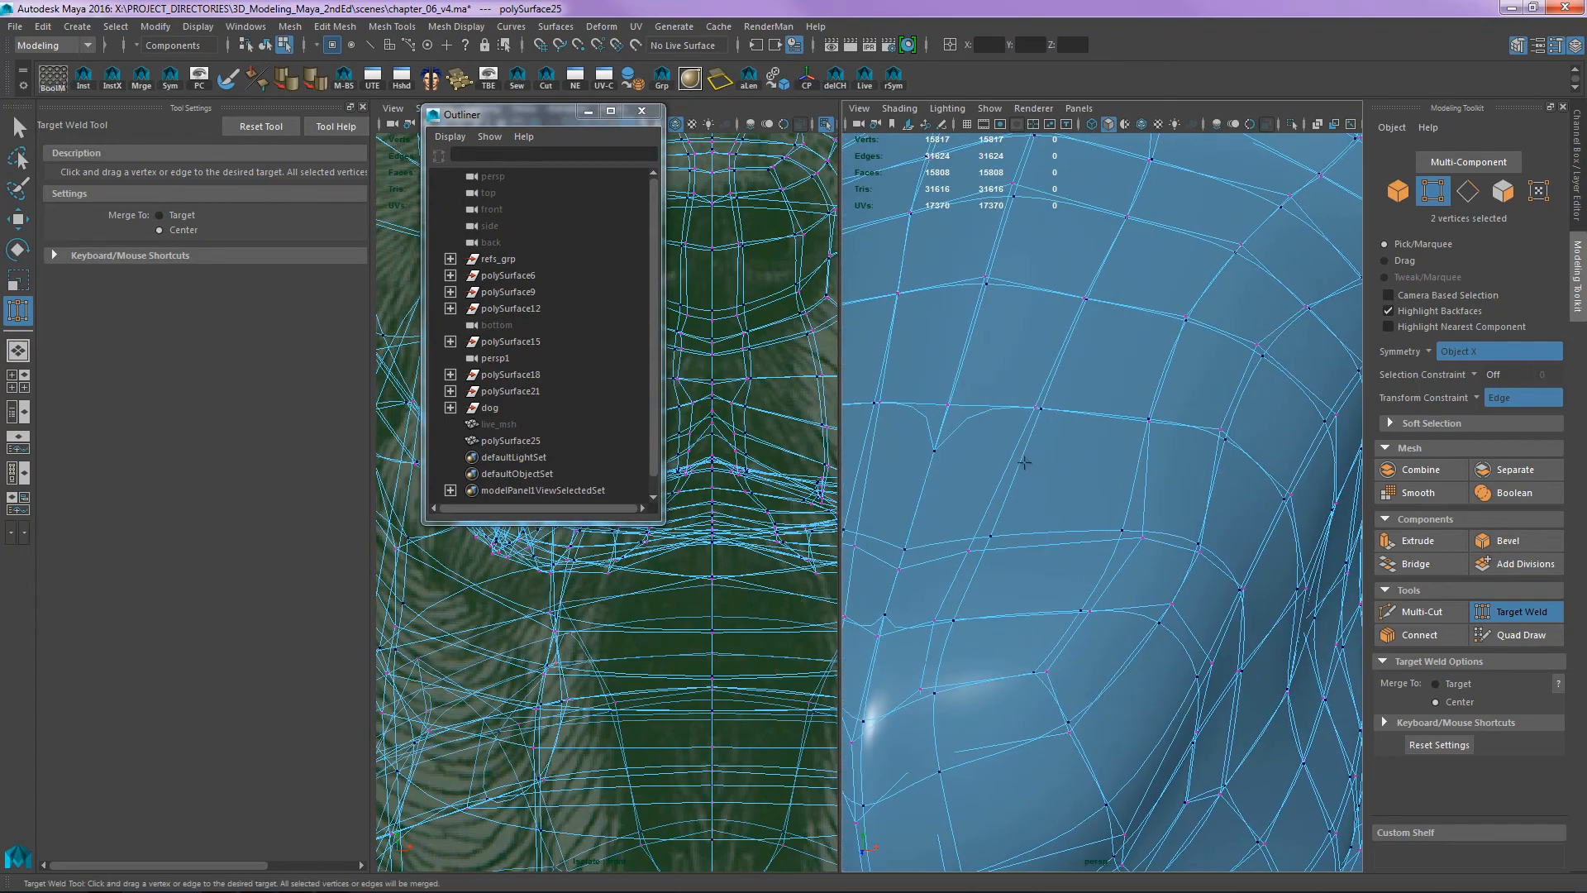
alt+drag(1047, 431, 1115, 411)
key(q)
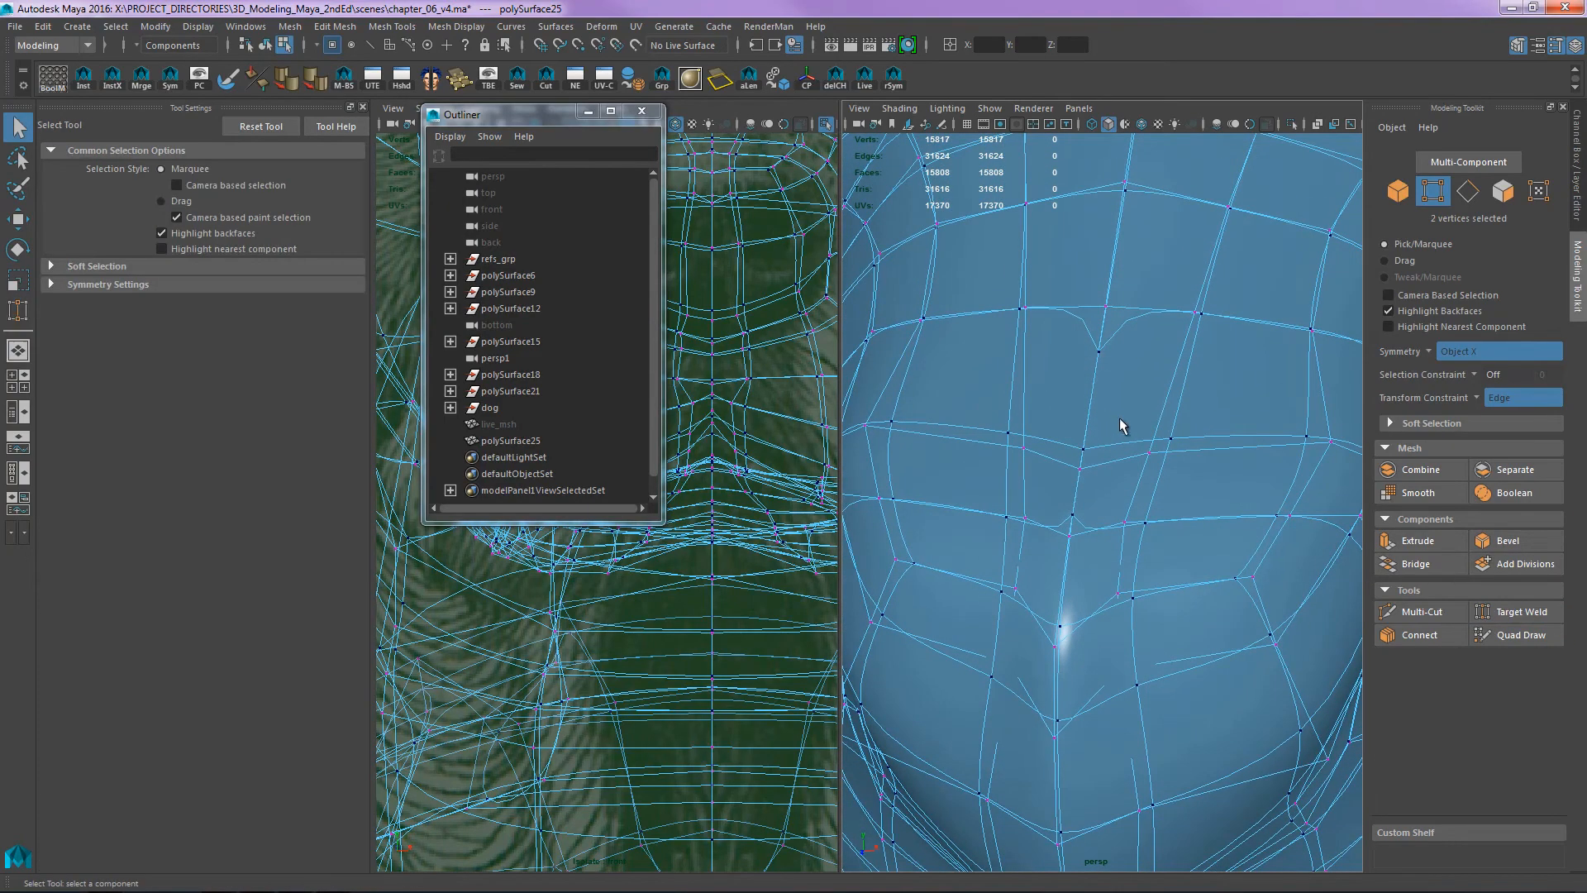
- Examine the pinched edge flow along the muzzle's centre line in smooth preview at object level
right_drag(1119, 418, 1187, 387)
alt+drag(1184, 388, 1121, 420)
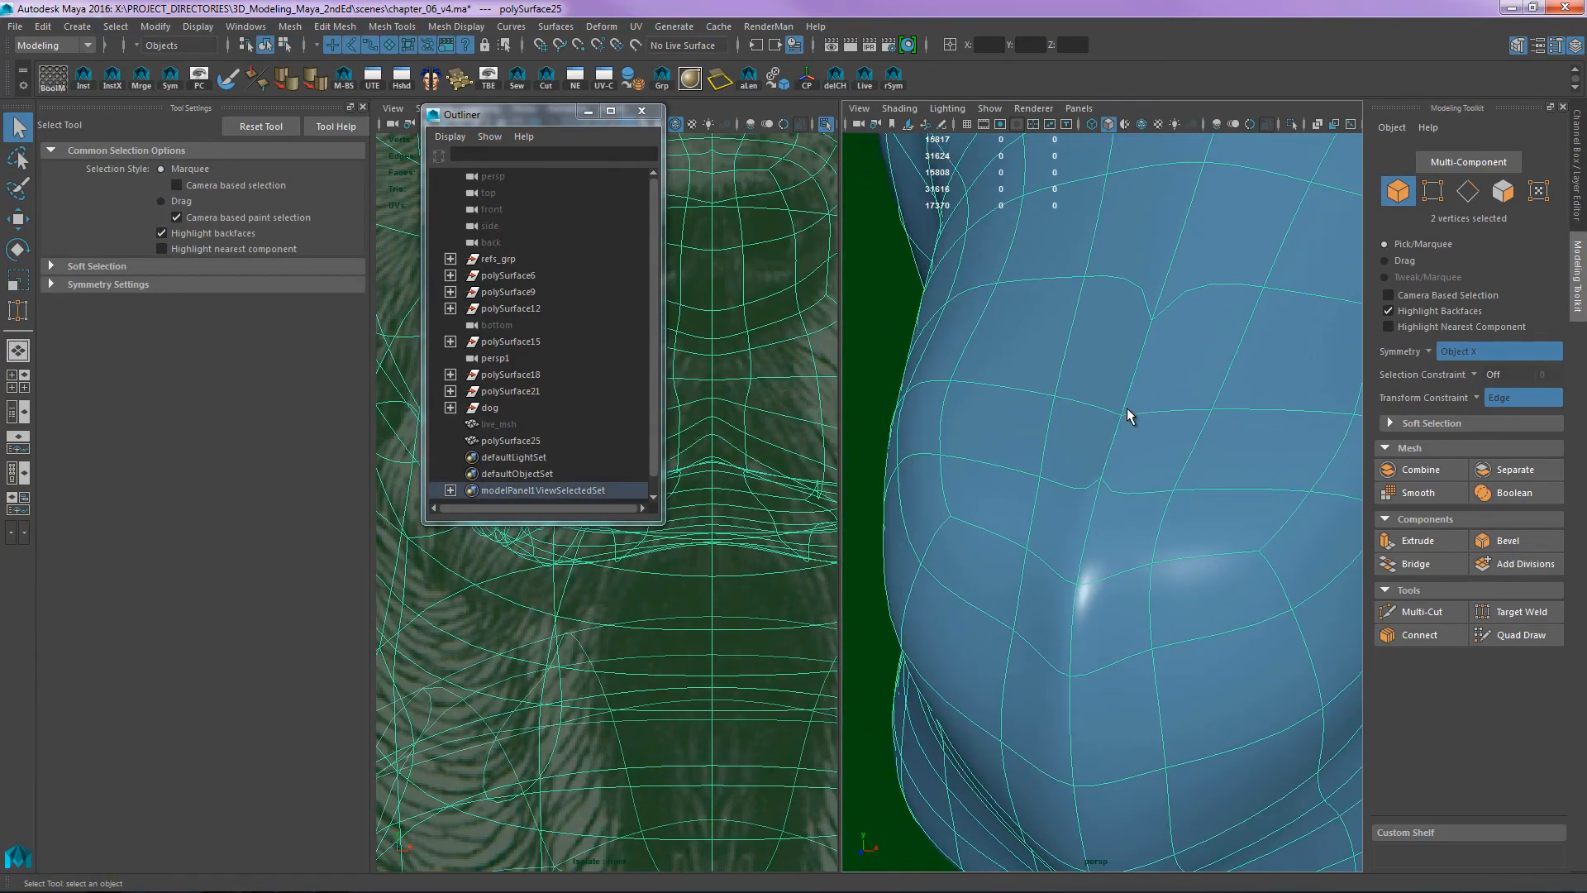
scroll(1127, 408, up, 6)
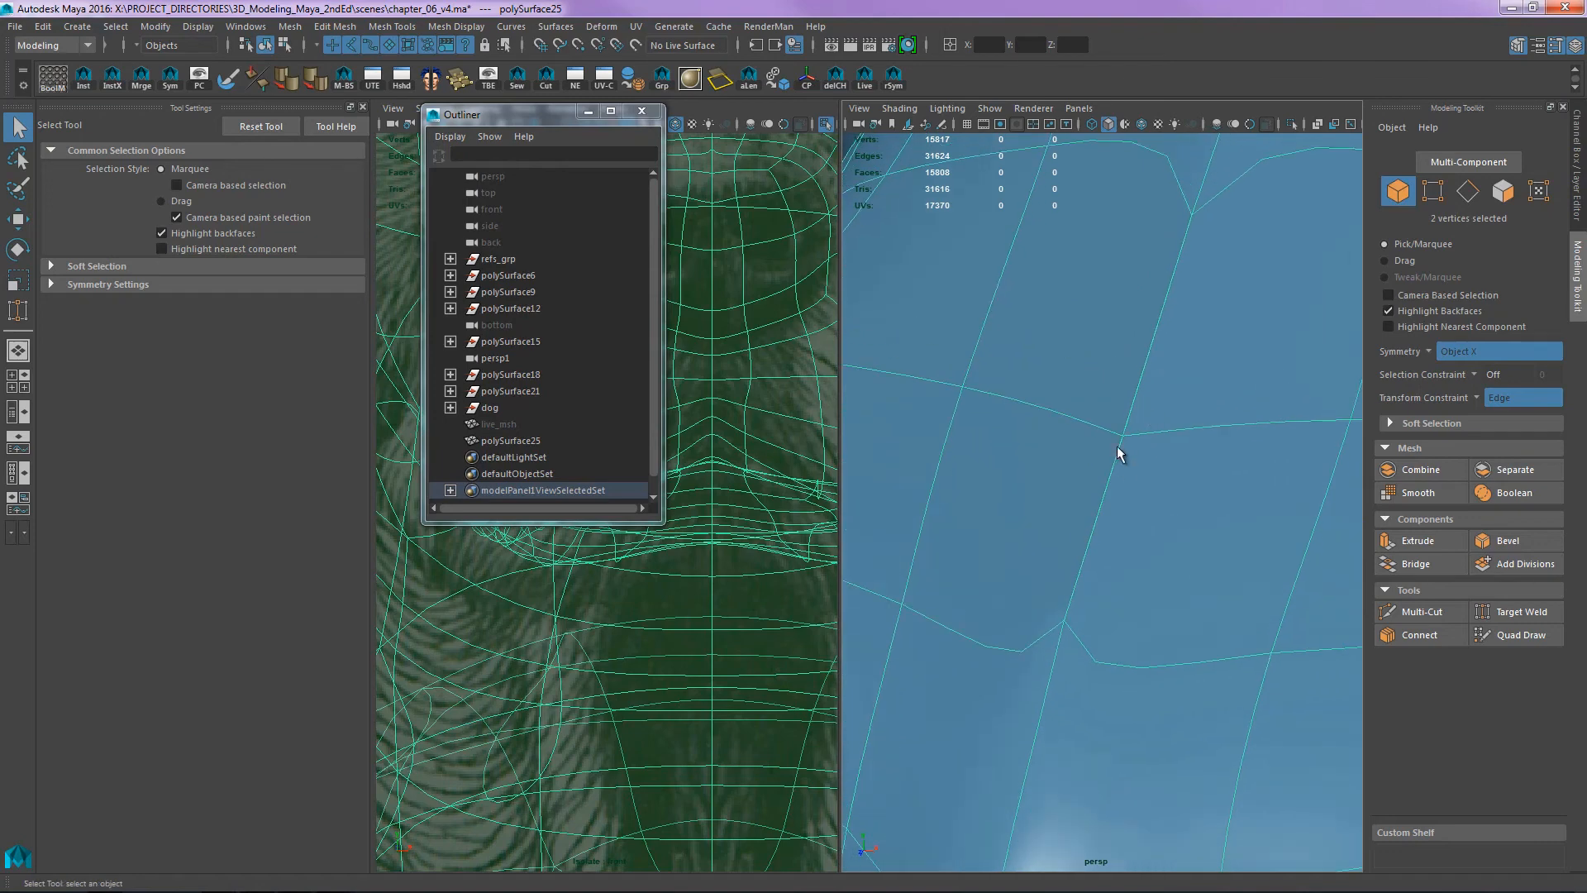
alt+right_drag(1118, 445, 1181, 267)
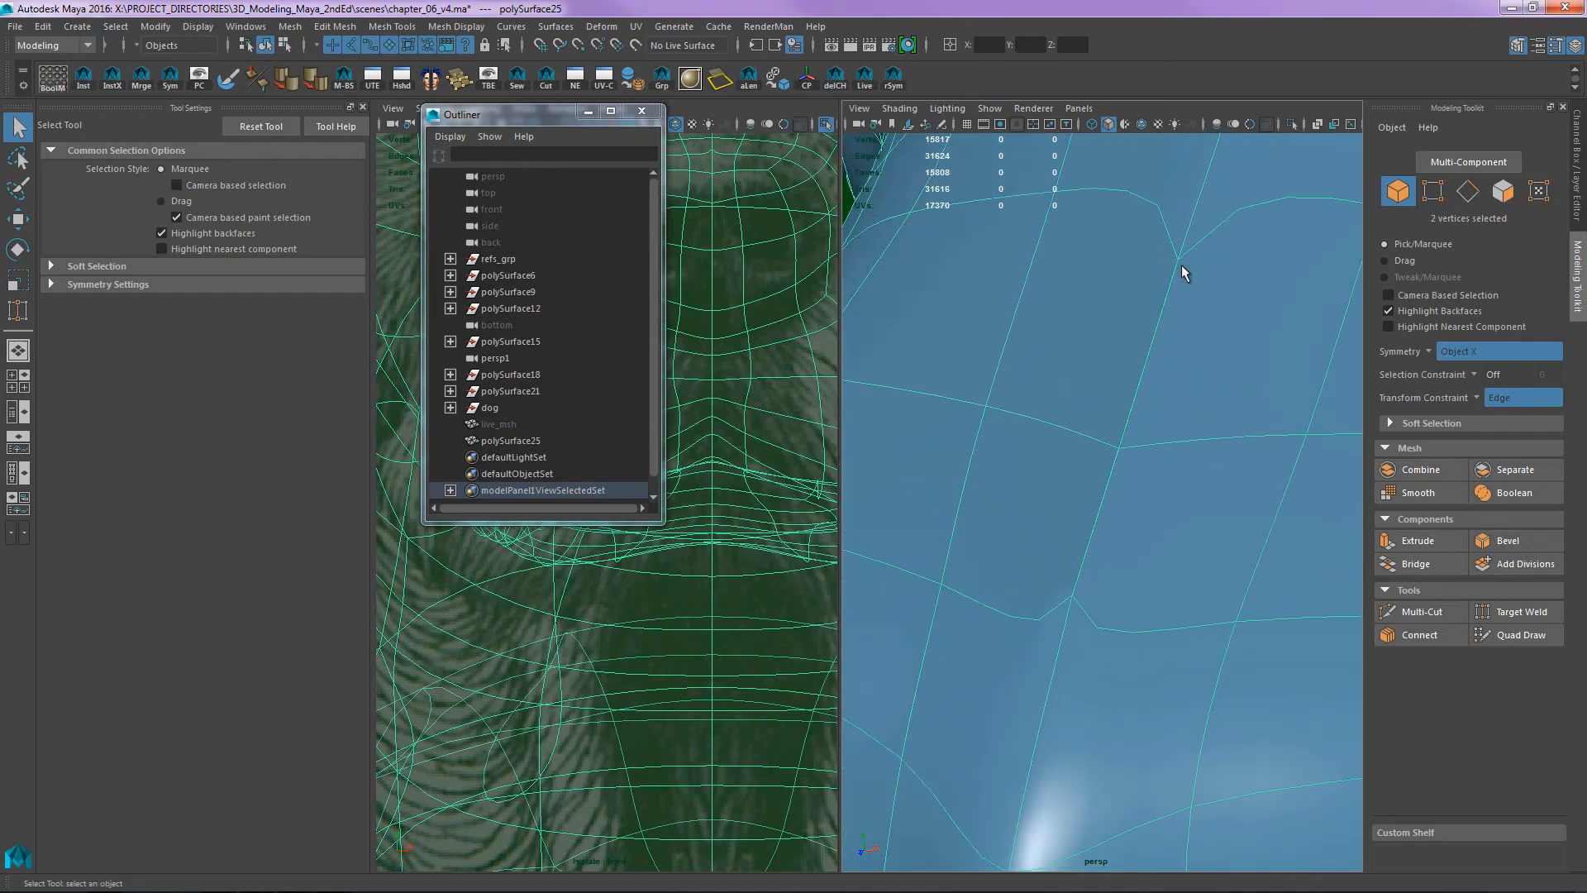
alt+right_drag(1071, 582, 1138, 424)
- Try Target Weld on the muzzle bridge's centre-line vertices with smooth preview off, and inspect the head's seam in wireframe
click(388, 28)
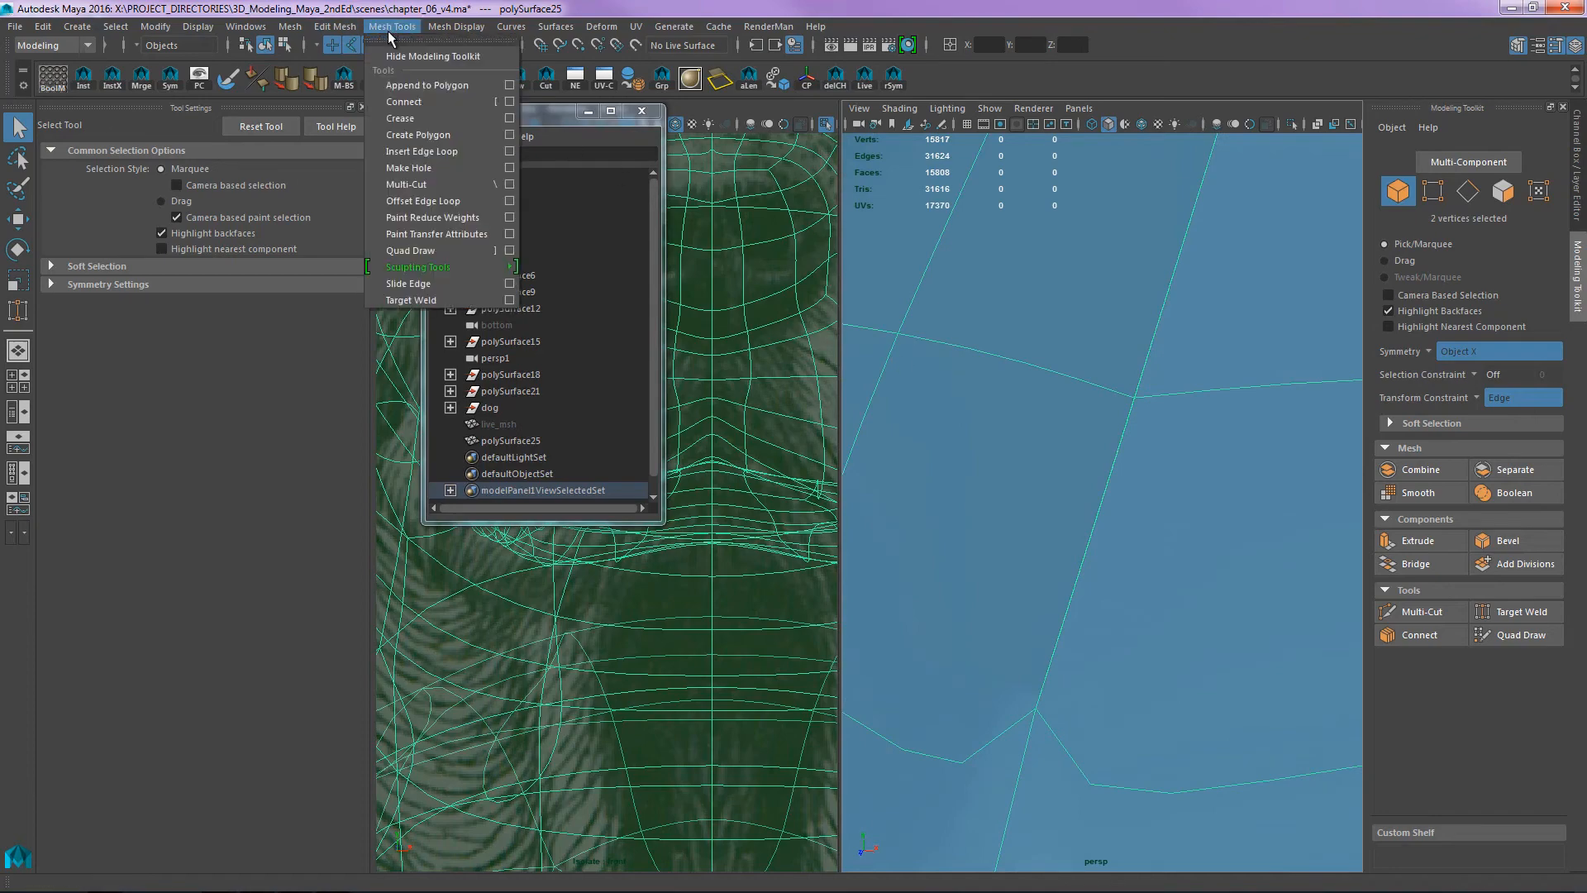
click(420, 302)
mouse_move(1118, 404)
alt+right_down()
mouse_move(1143, 410)
mouse_move(1129, 392)
alt+right_up()
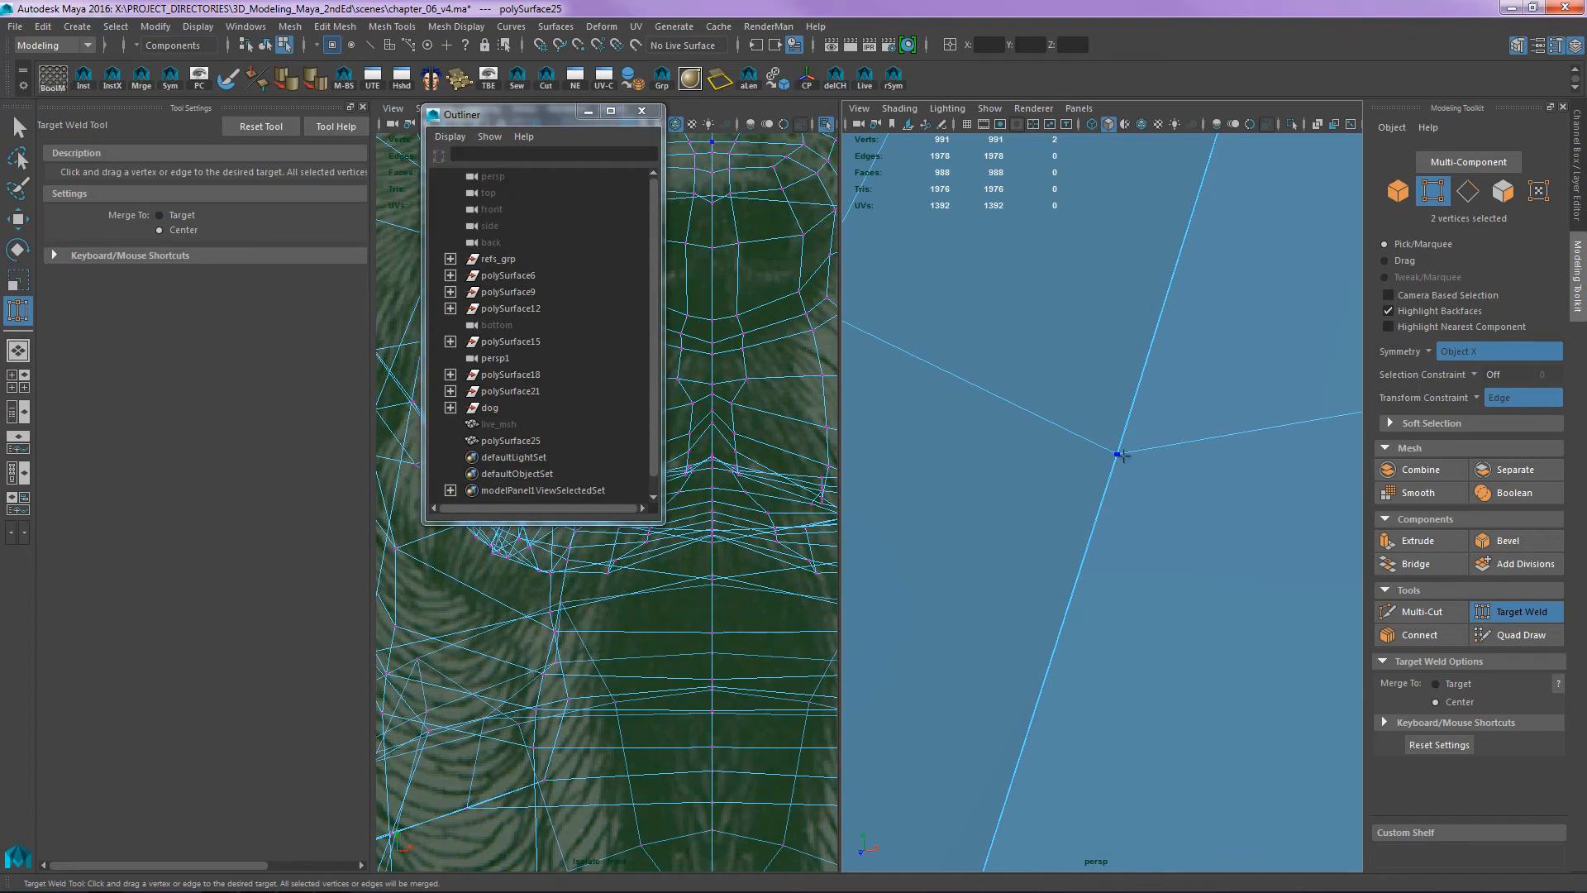
alt+right_drag(1146, 453, 1095, 446)
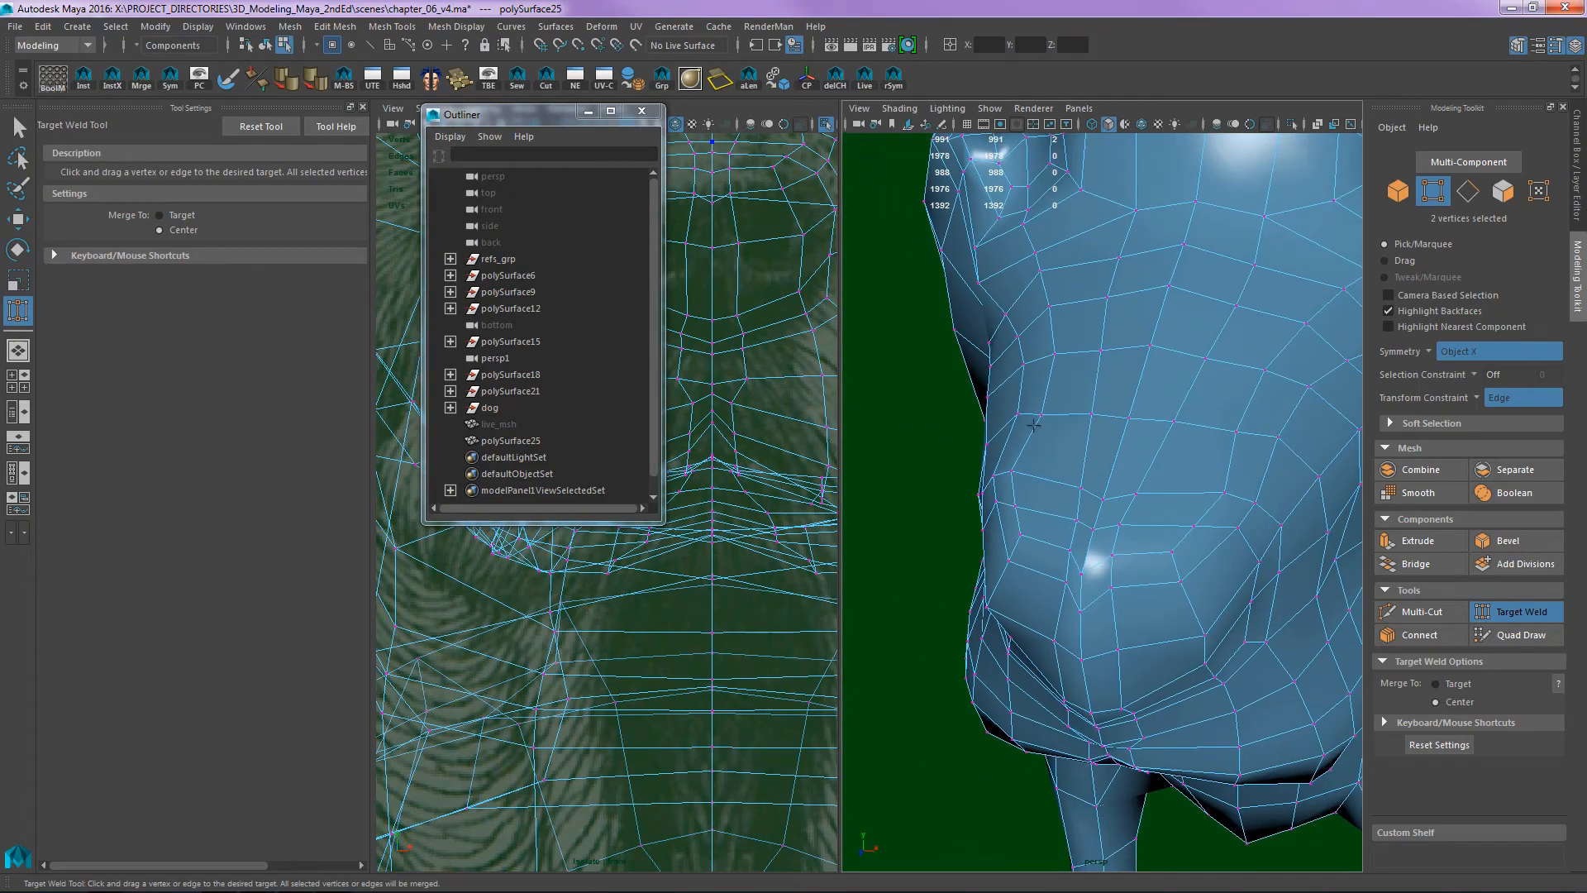
alt+drag(1095, 446, 1165, 471)
alt+right_drag(1164, 471, 1109, 347)
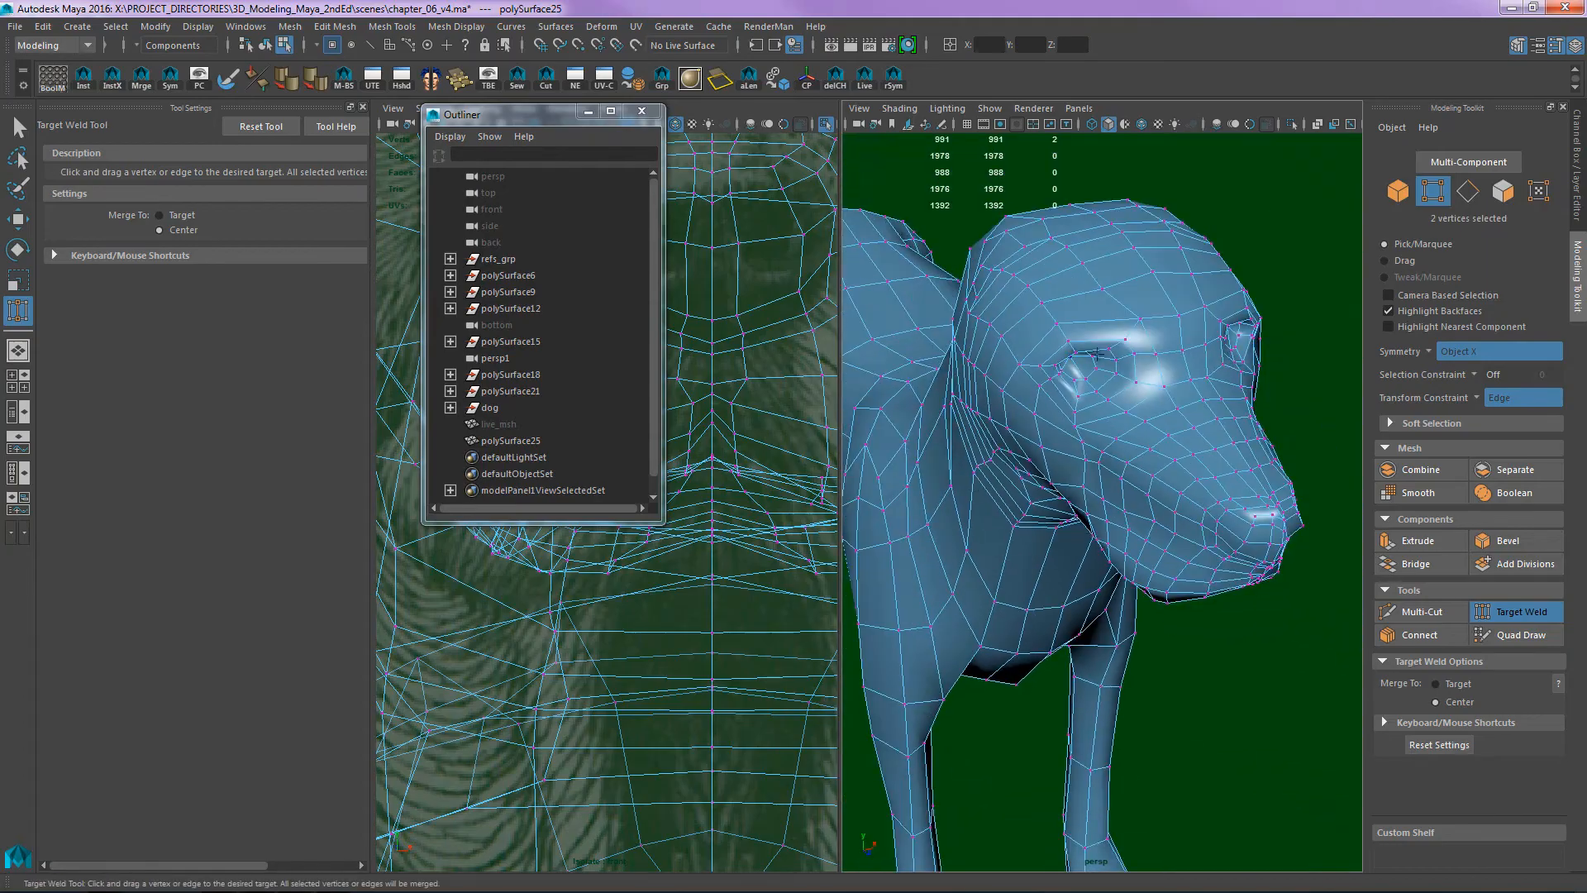
key(4)
alt+drag(1109, 347, 1010, 423)
alt+right_drag(1009, 423, 1149, 454)
alt+drag(1149, 454, 1227, 413)
alt+middle_drag(1227, 413, 1077, 347)
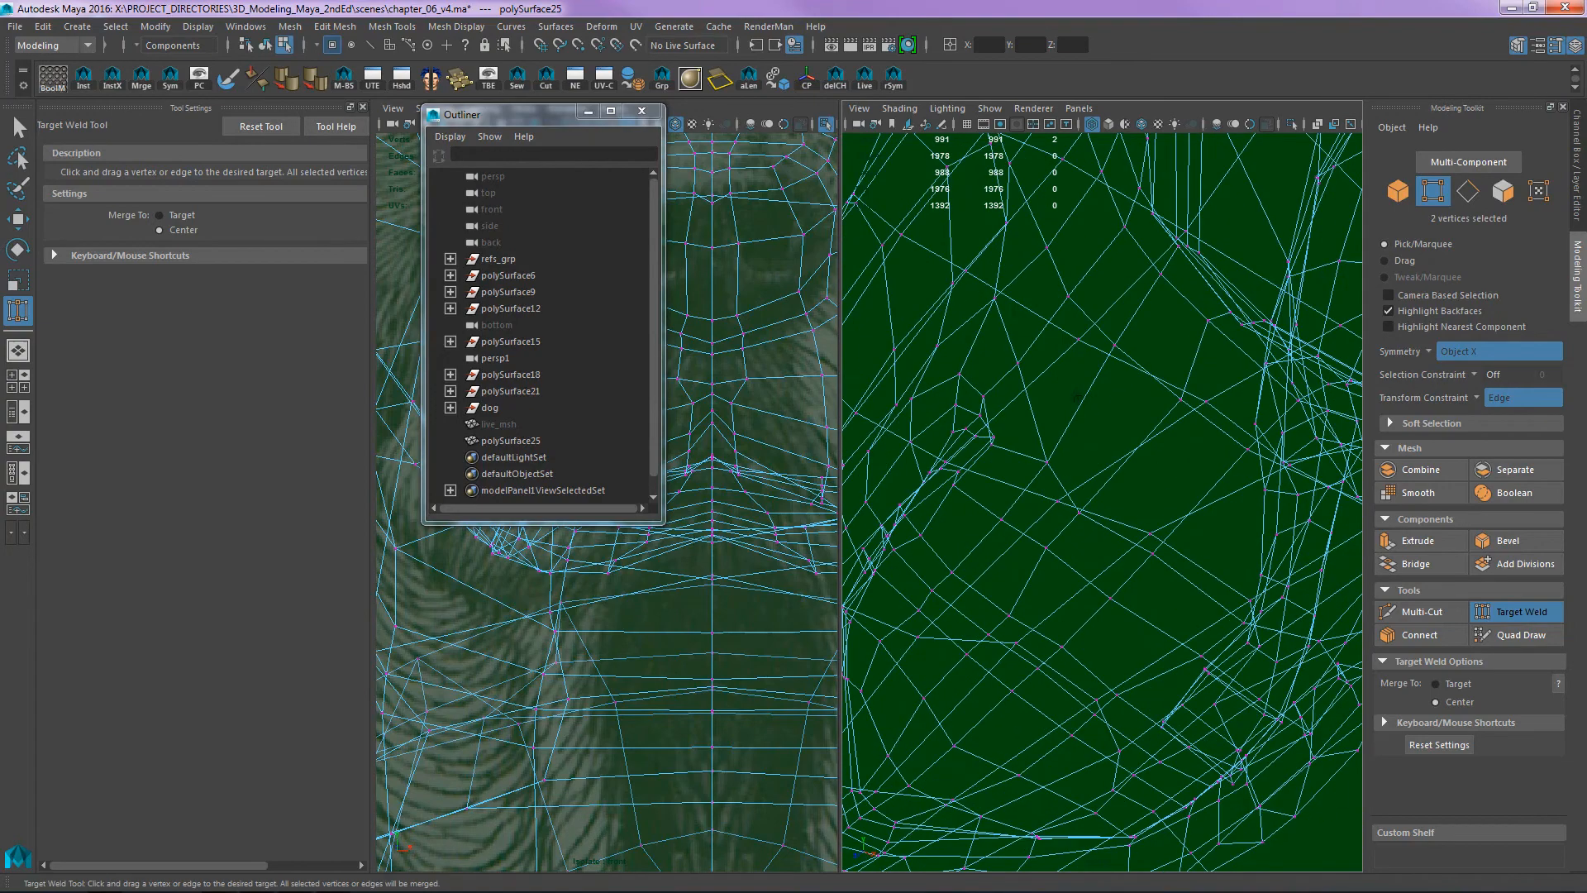
key(5)
- Activate the Move tool, turn off Object X symmetry, and return the dog mesh to object selection
key(w)
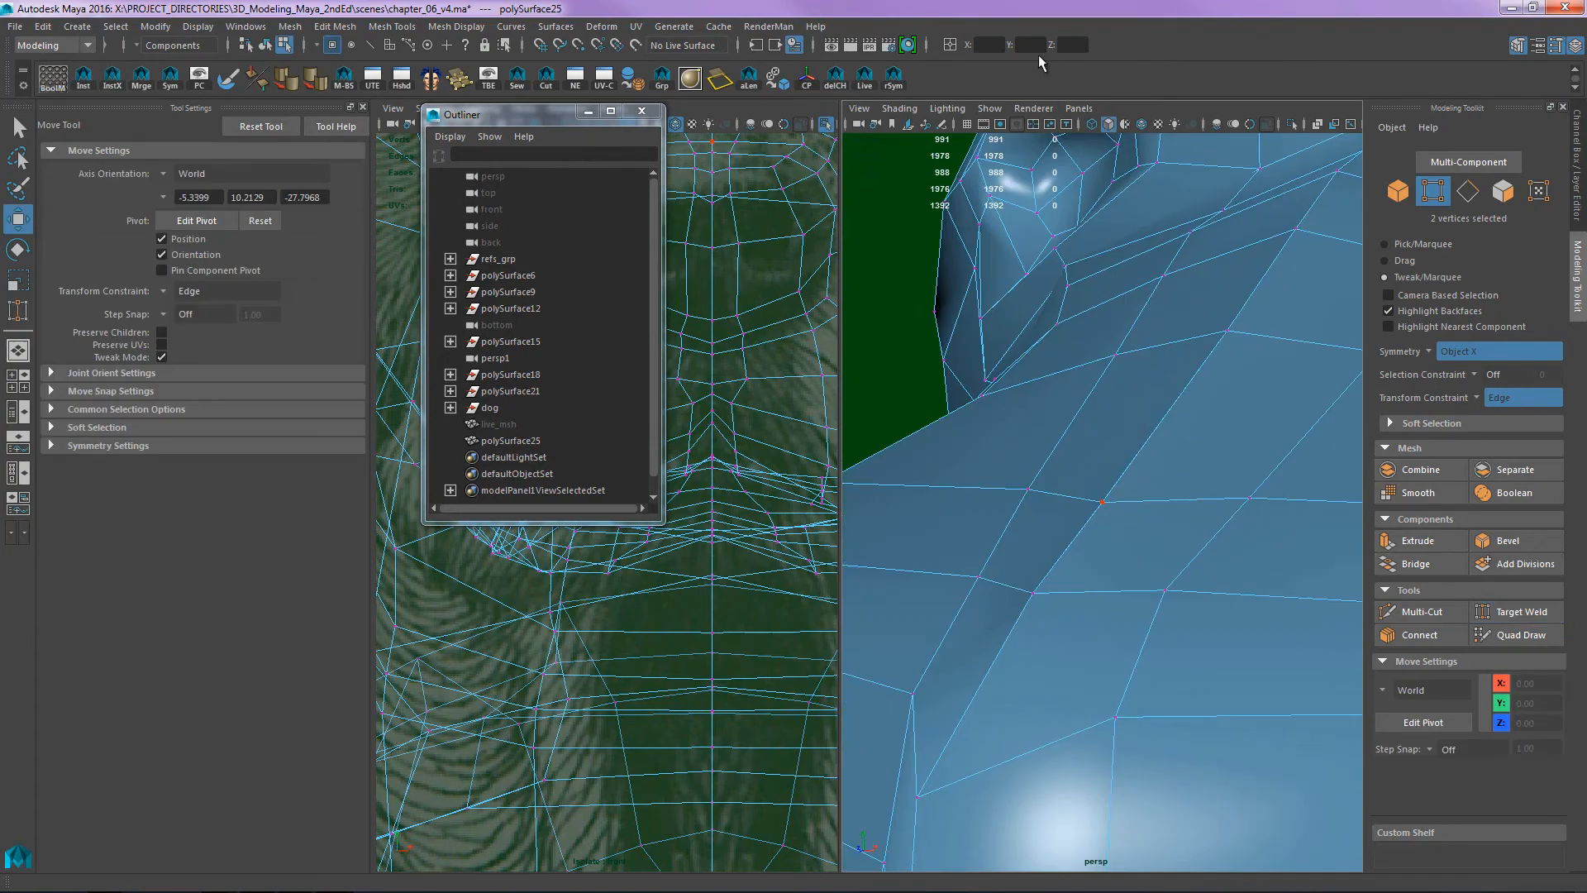
click(993, 51)
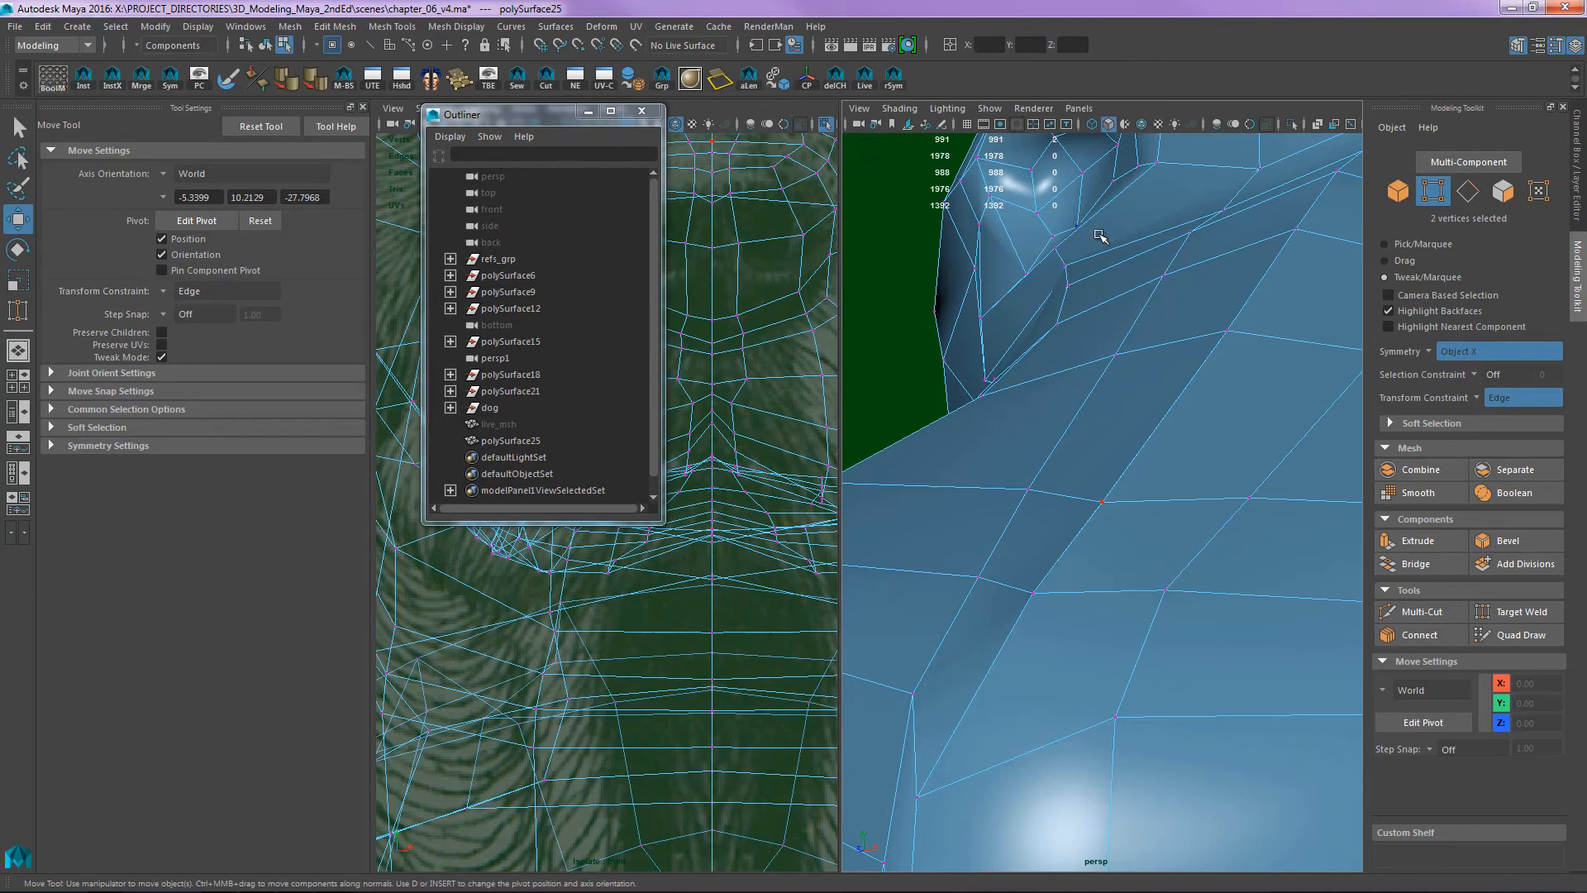
click(1434, 351)
click(1446, 360)
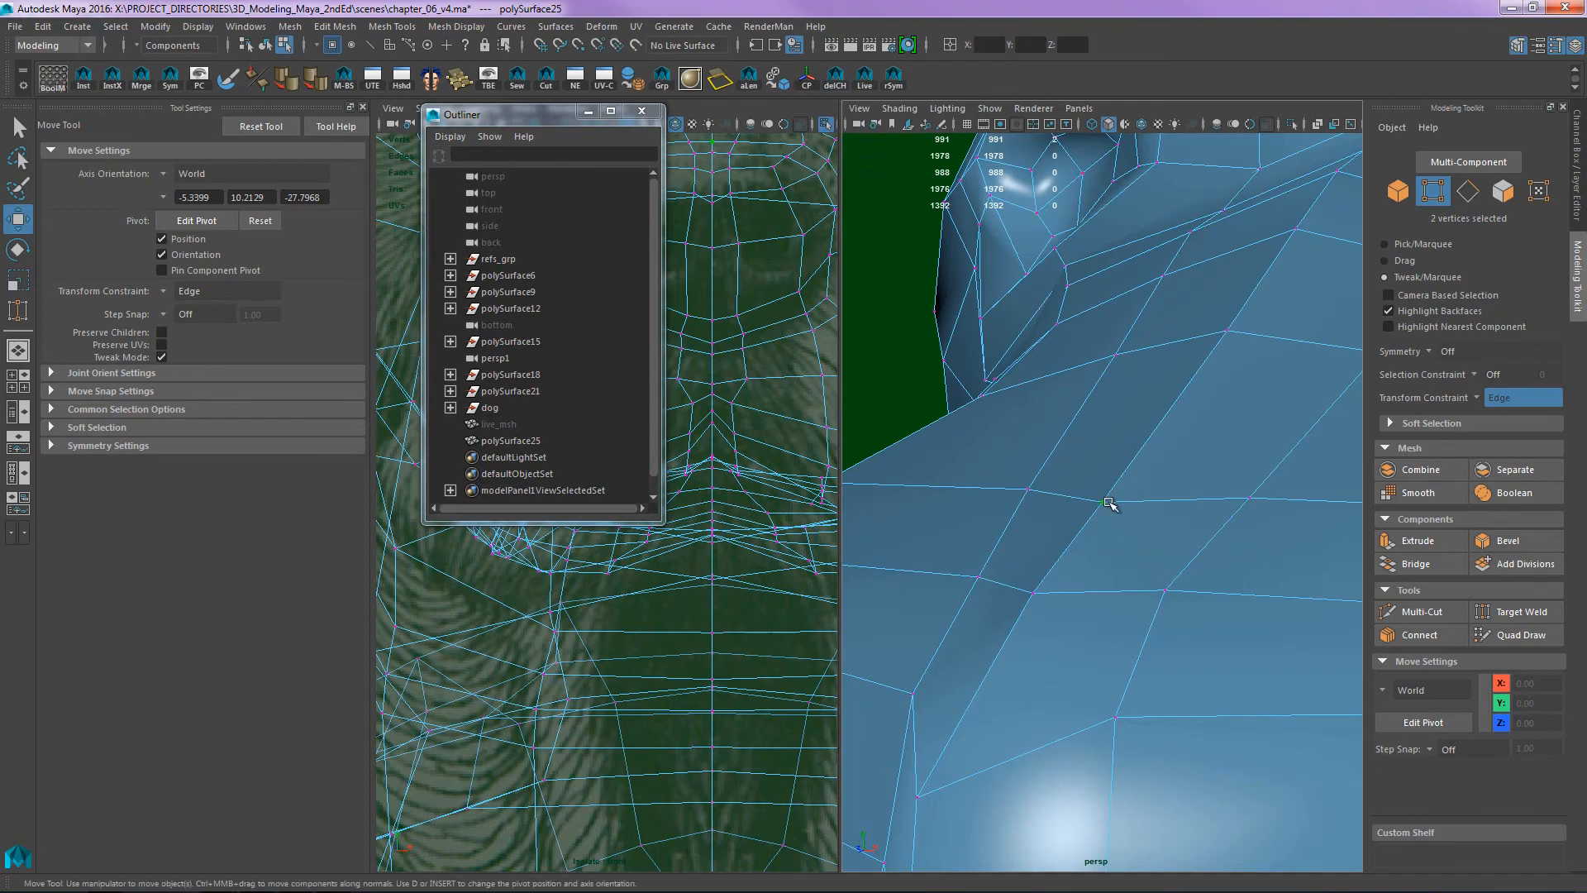
key(F8)
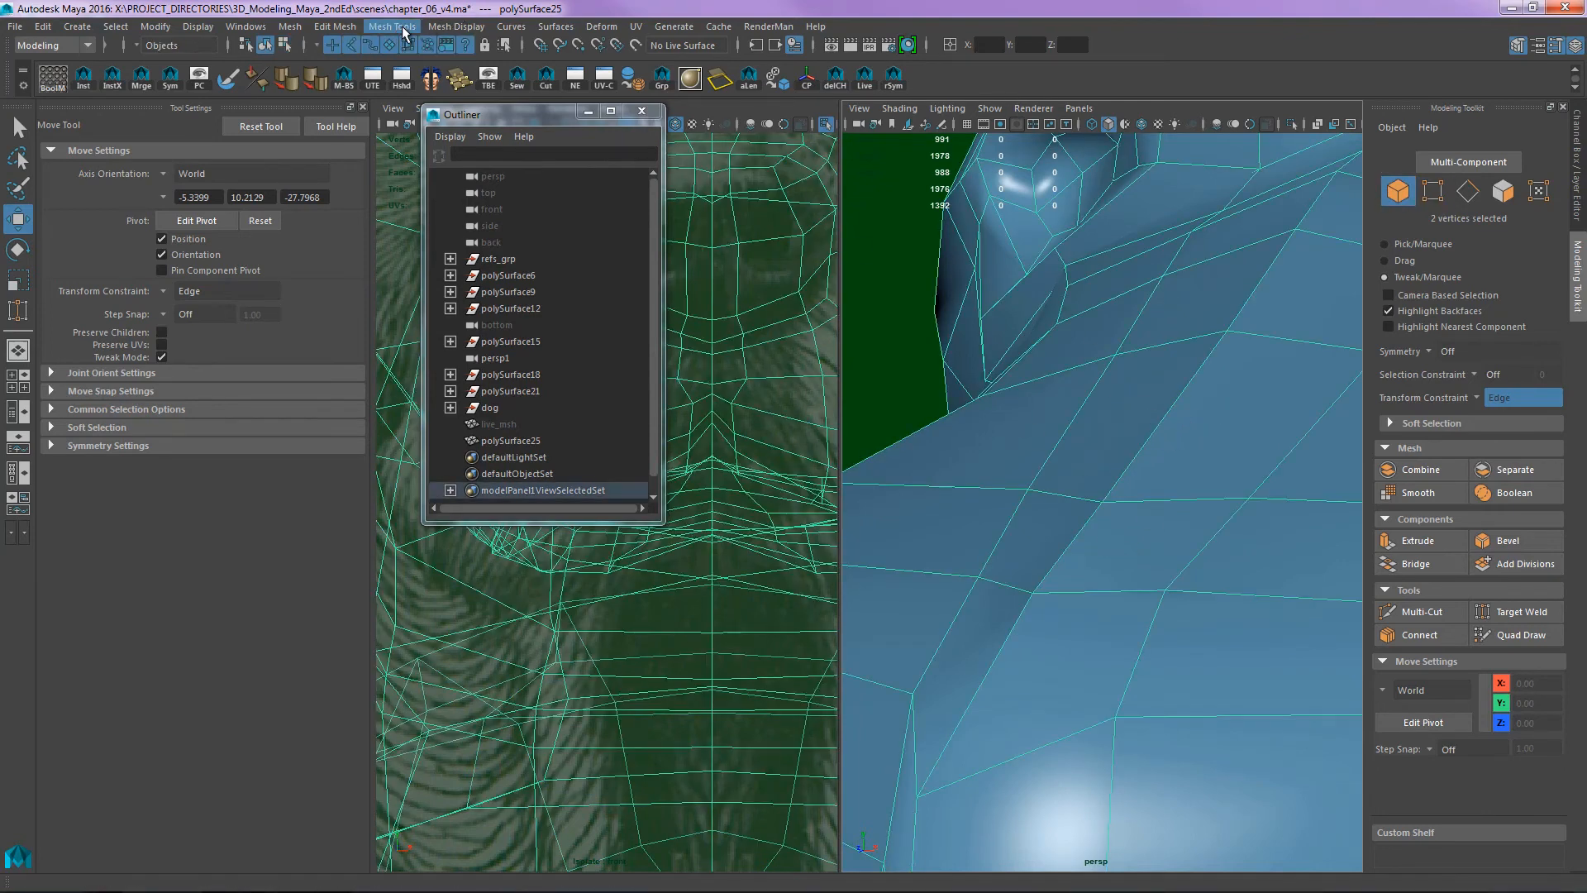
- Merge the dog mesh's overlapping vertices with a threshold of 0.0010 and always merging for two vertices
click(392, 27)
mouse_move(335, 27)
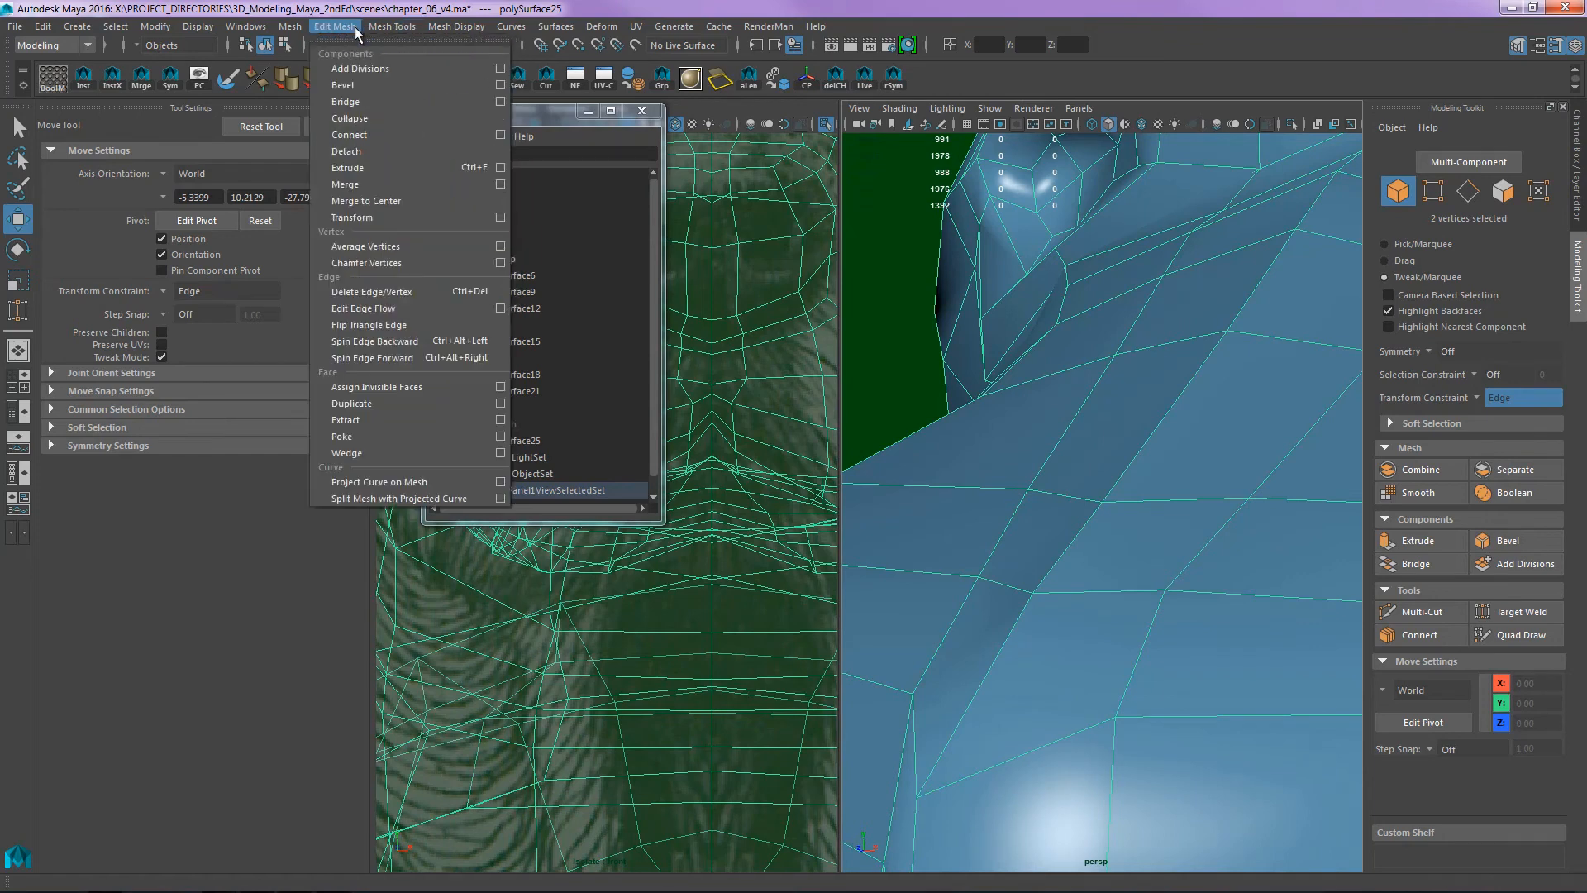
click(500, 185)
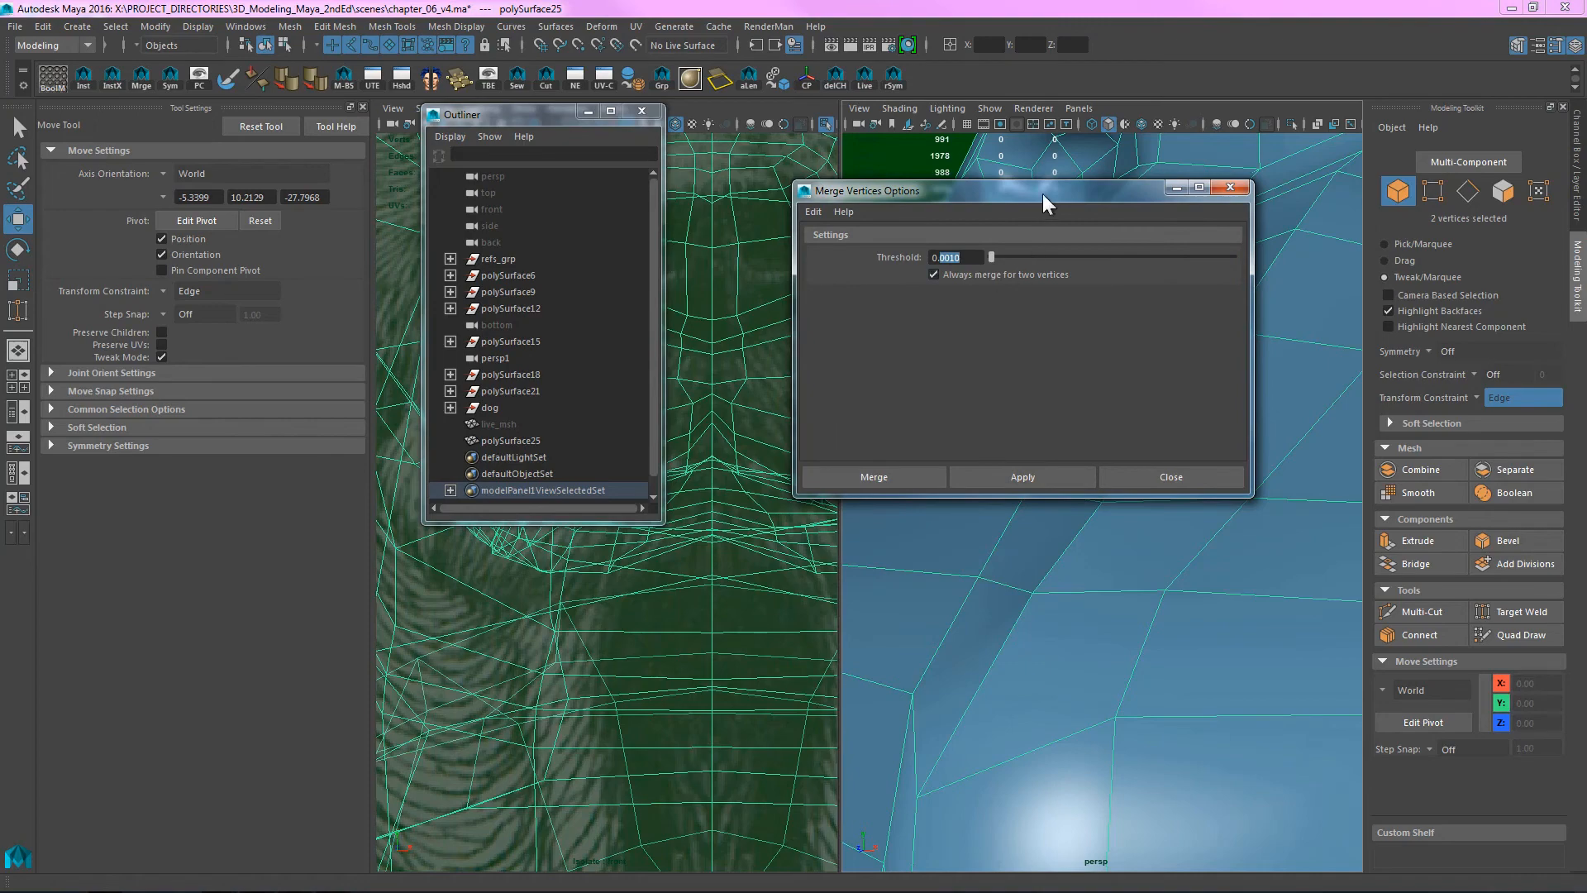
drag(1043, 202, 702, 243)
scroll(938, 328, down, 5)
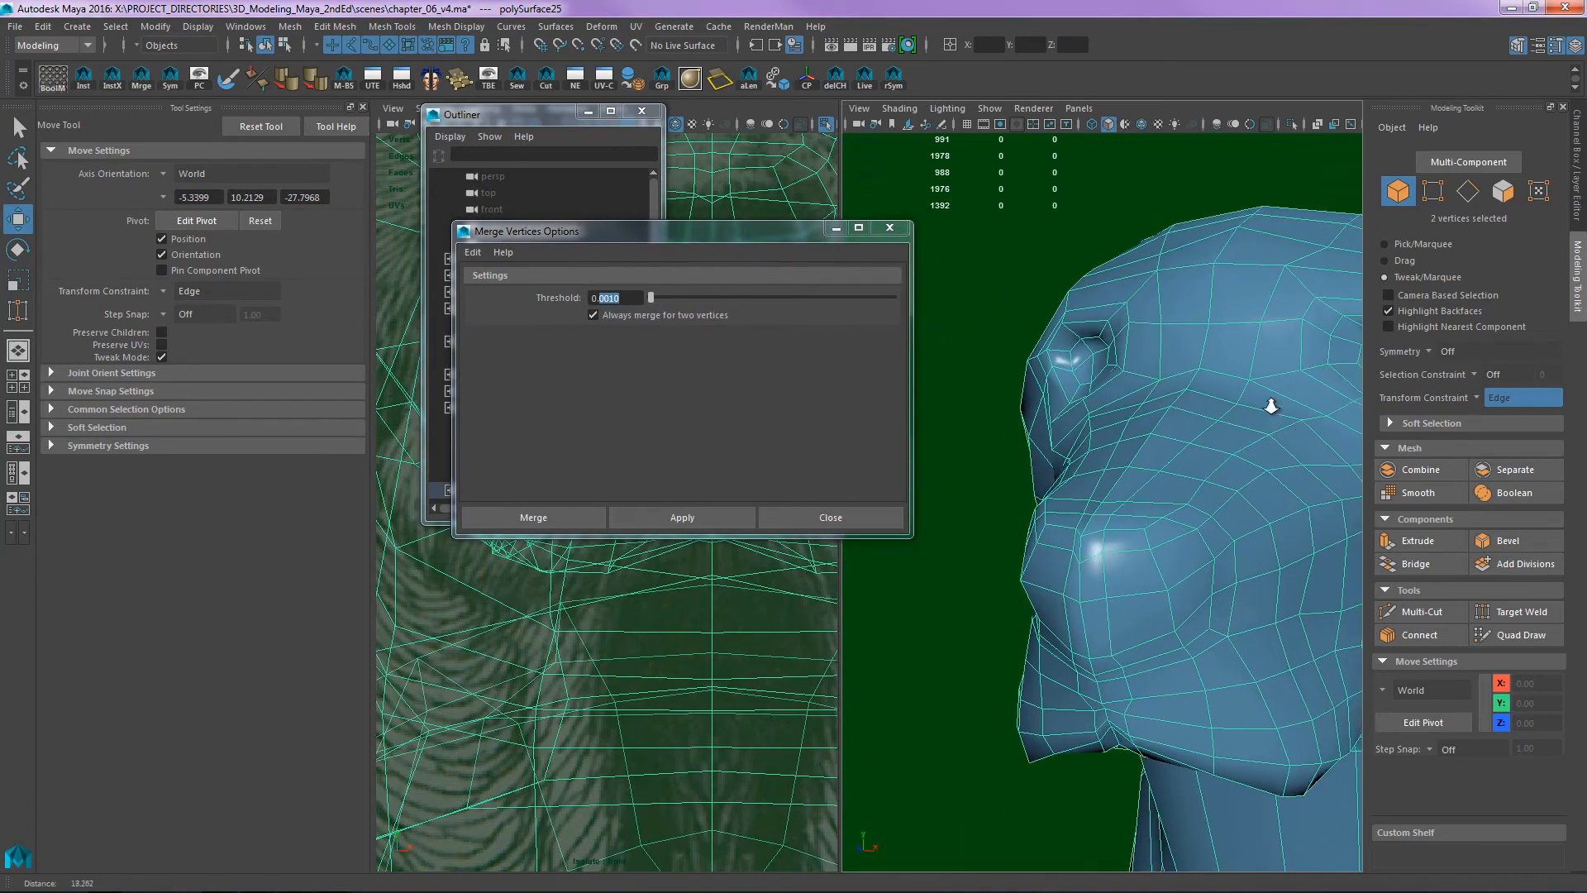
scroll(1271, 405, down, 5)
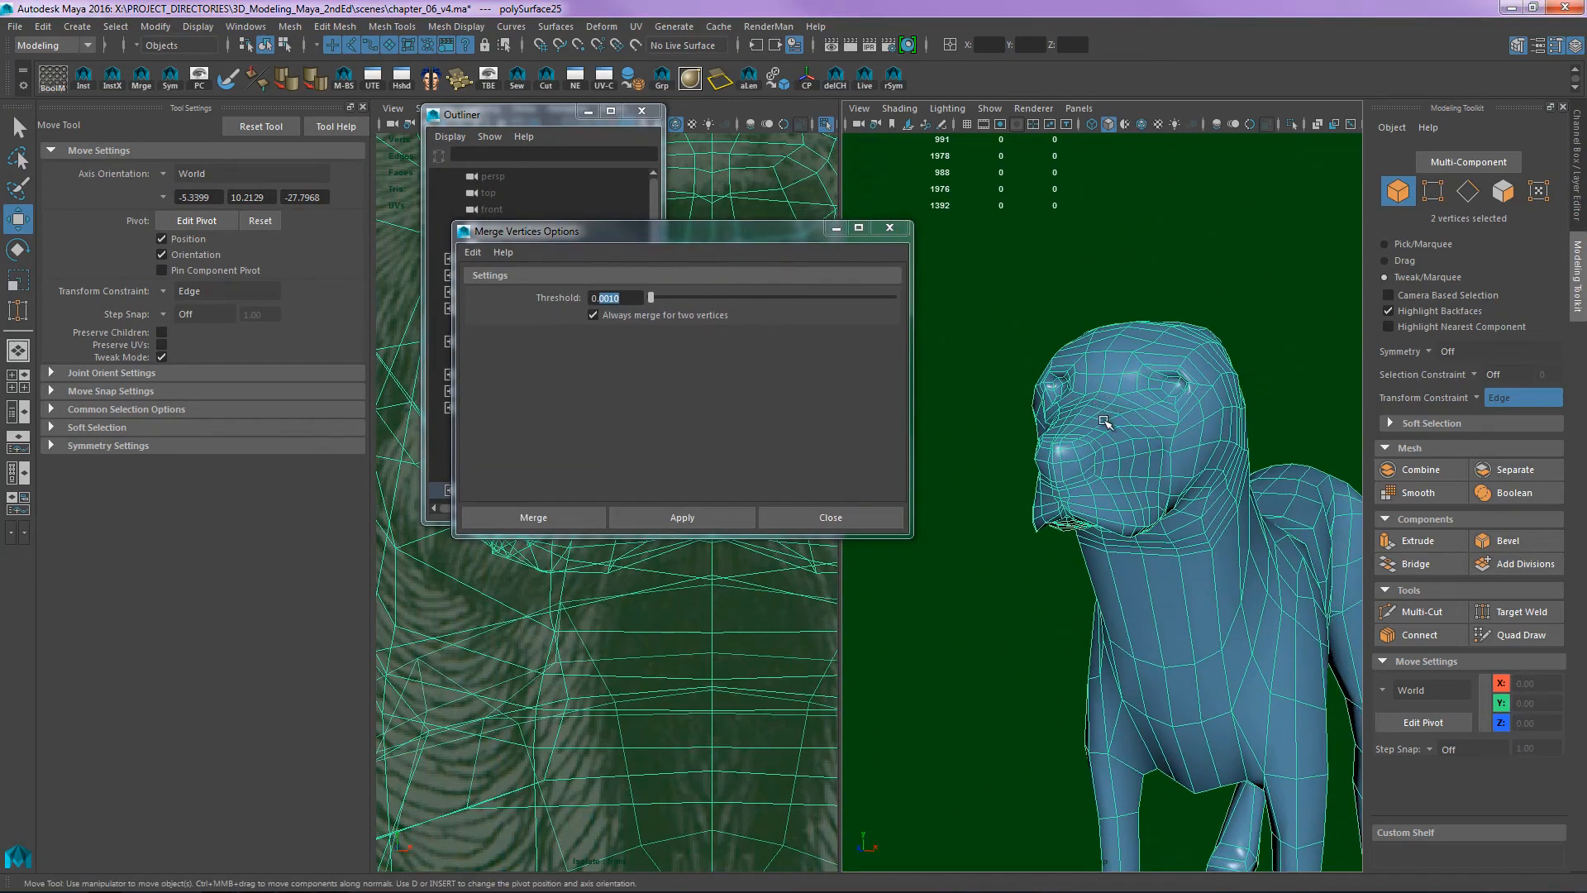
drag(788, 233, 863, 258)
scroll(964, 395, up, 5)
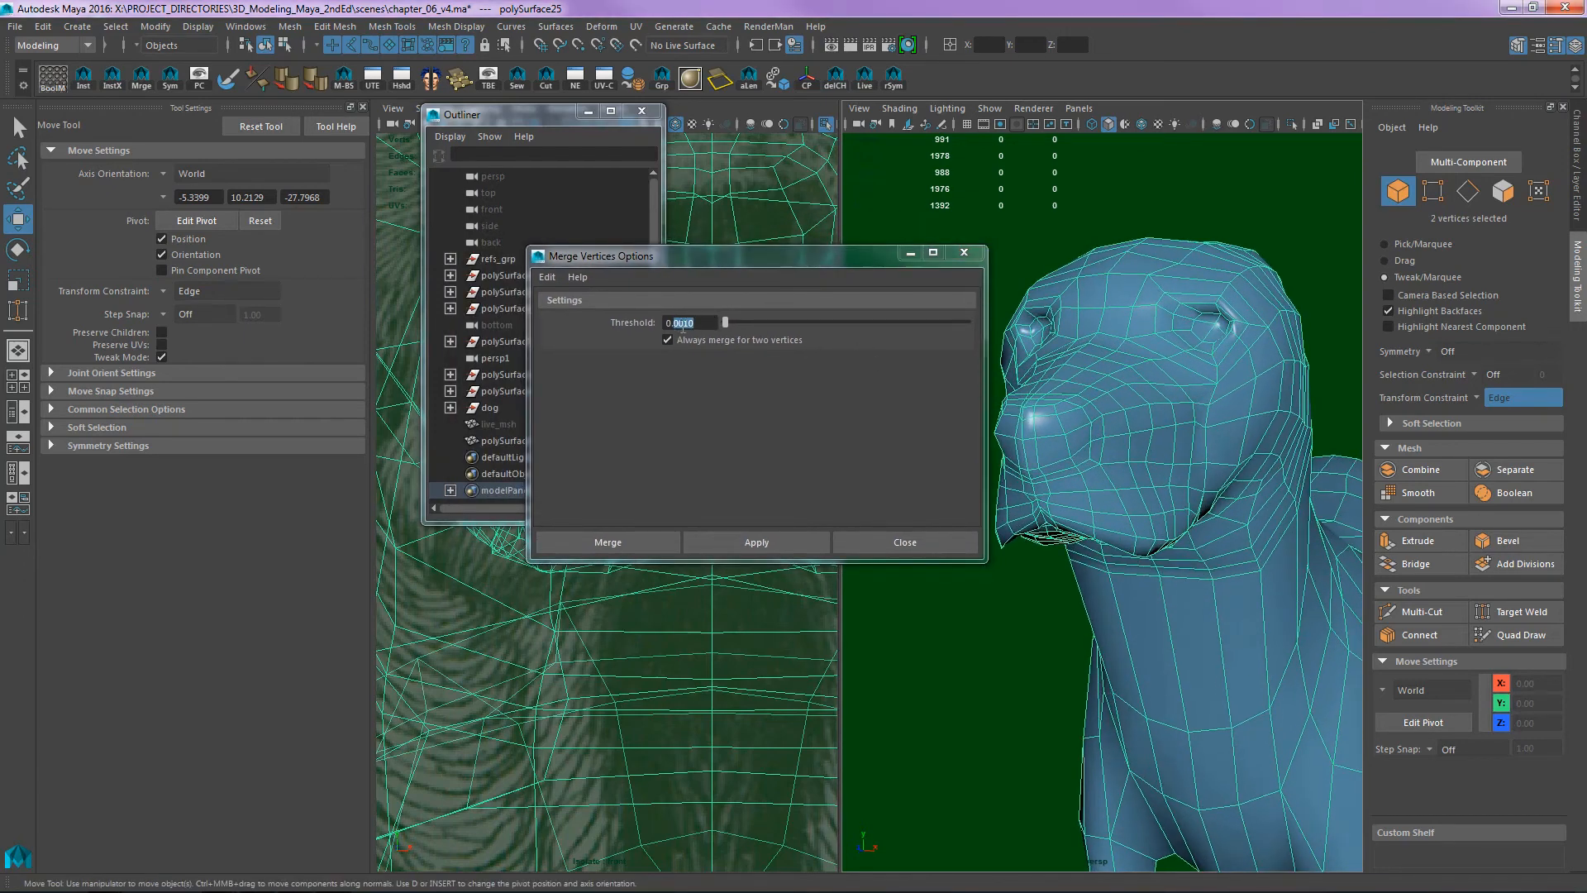
click(756, 542)
click(857, 542)
key(F8)
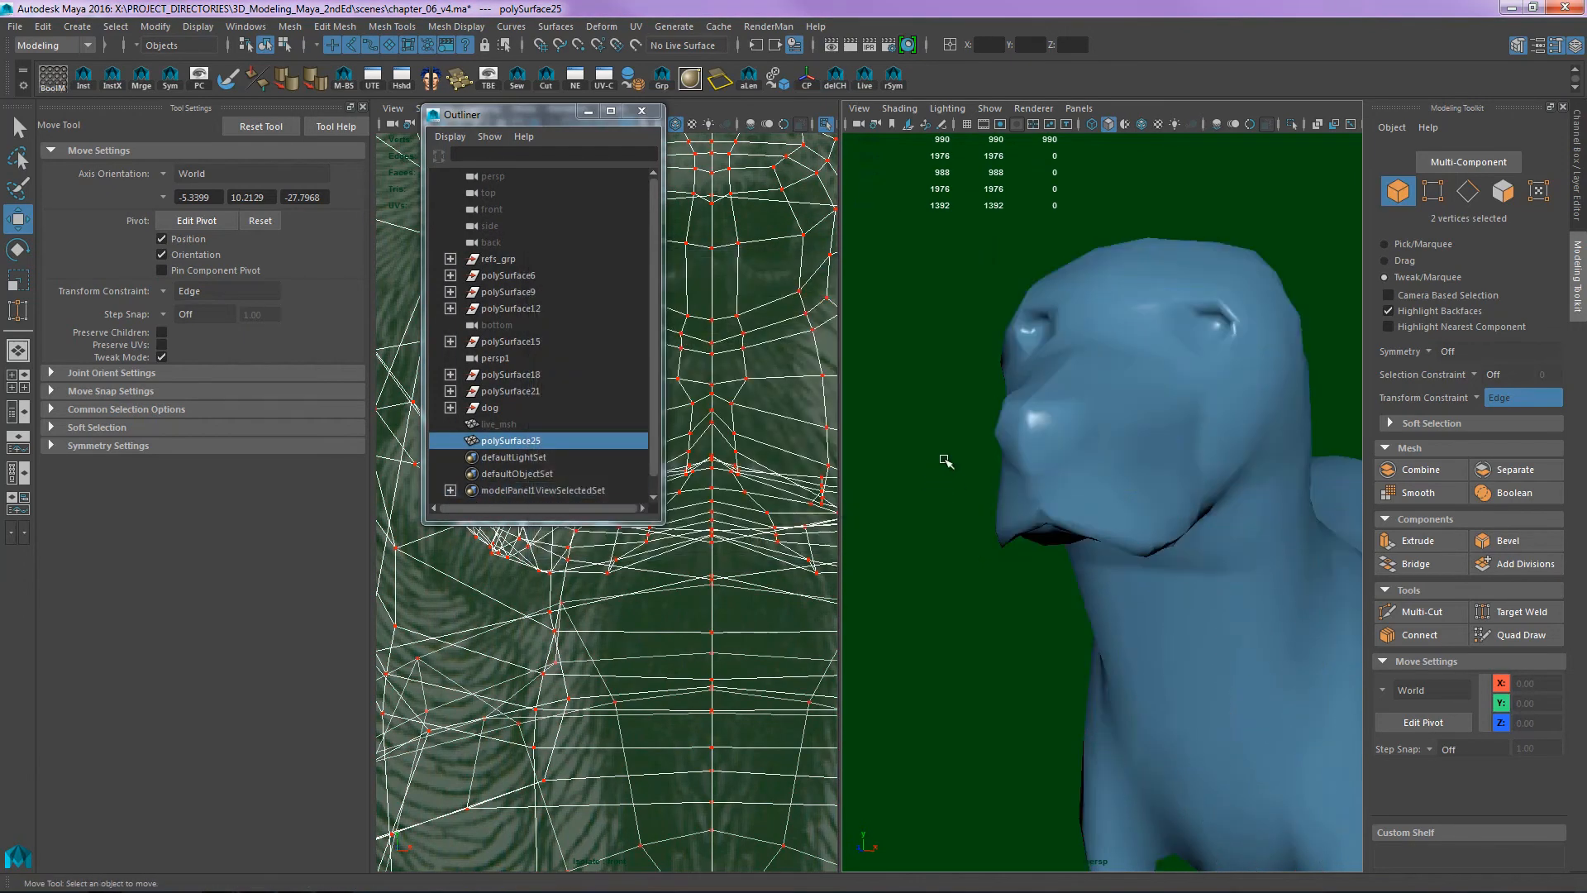
- Soften the edges of the whole dog mesh to remove the hard shading line on the muzzle's centre
drag(956, 478, 1036, 416)
scroll(1001, 377, up, 3)
alt+middle_drag(1001, 376, 1055, 470)
scroll(973, 448, up, 3)
drag(919, 442, 1168, 392)
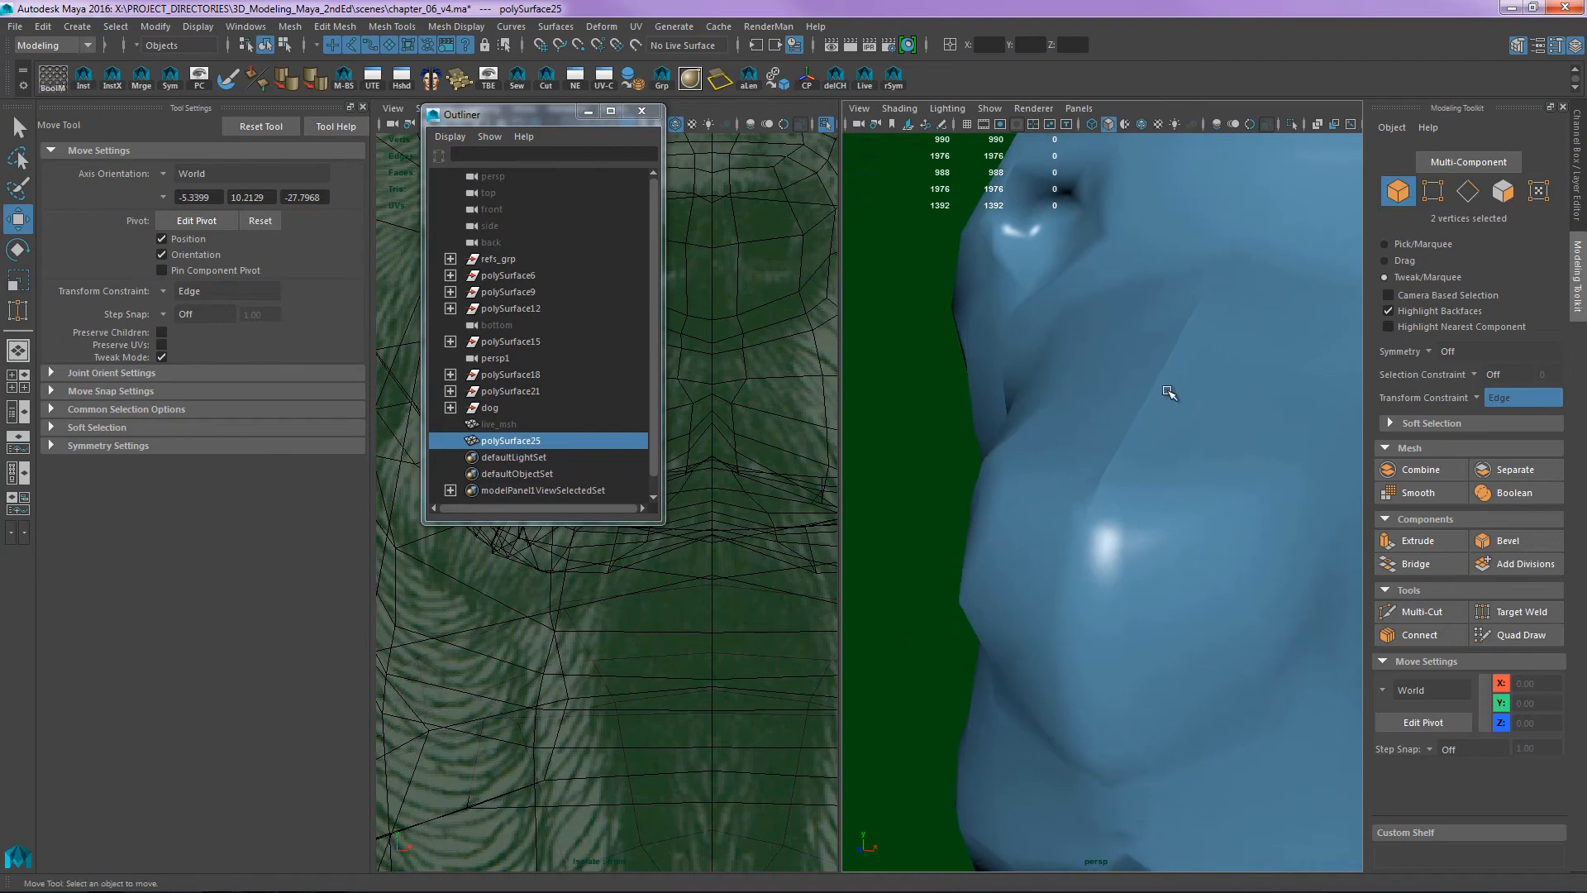
click(557, 29)
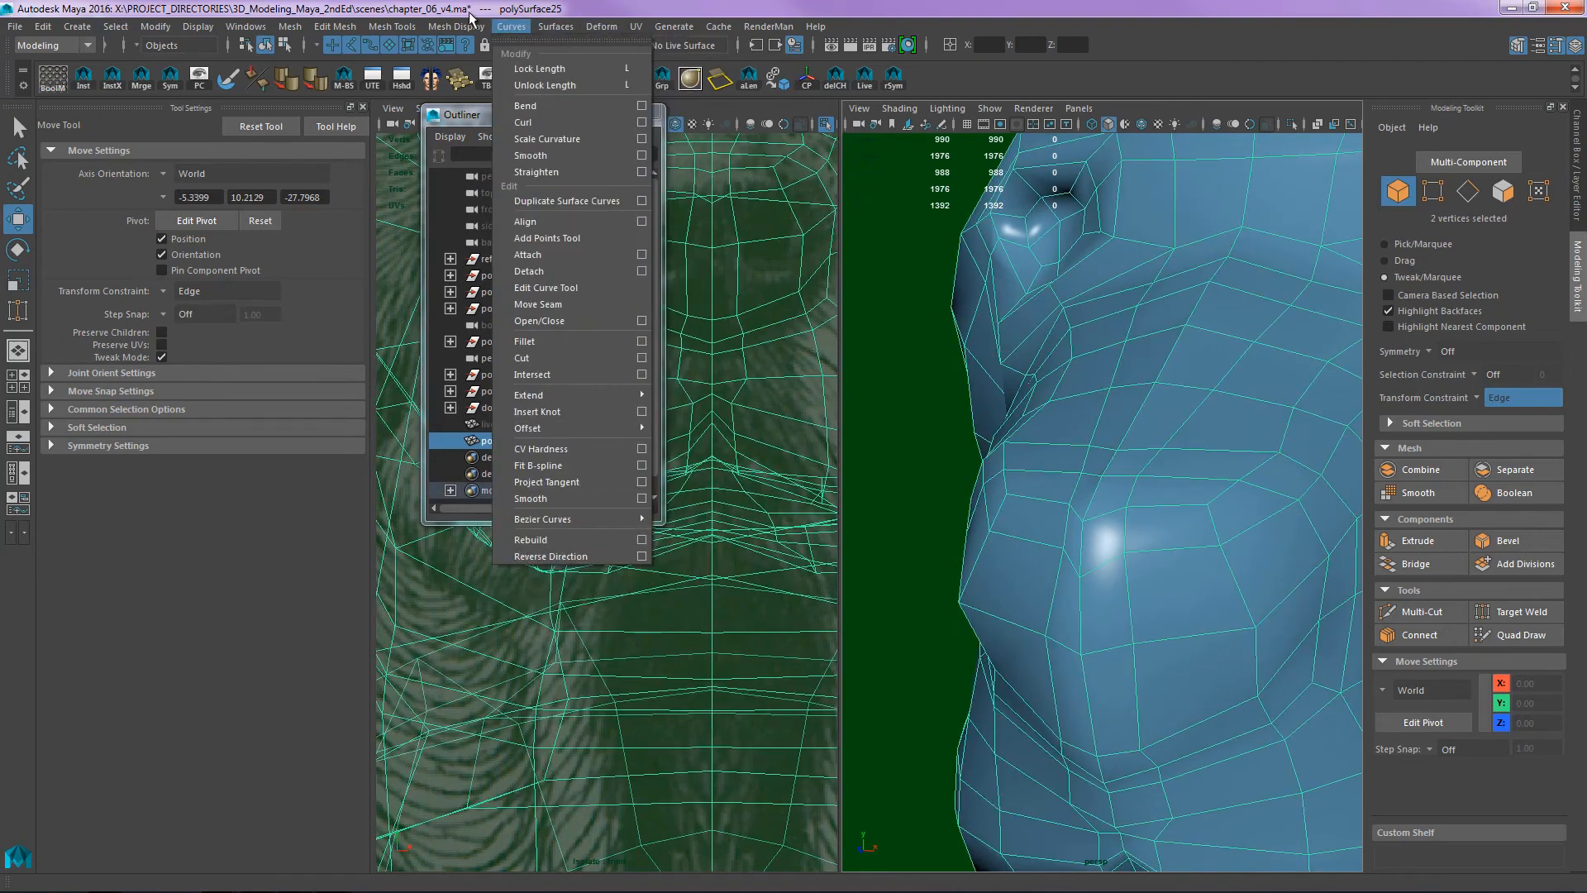
mouse_move(457, 32)
click(477, 191)
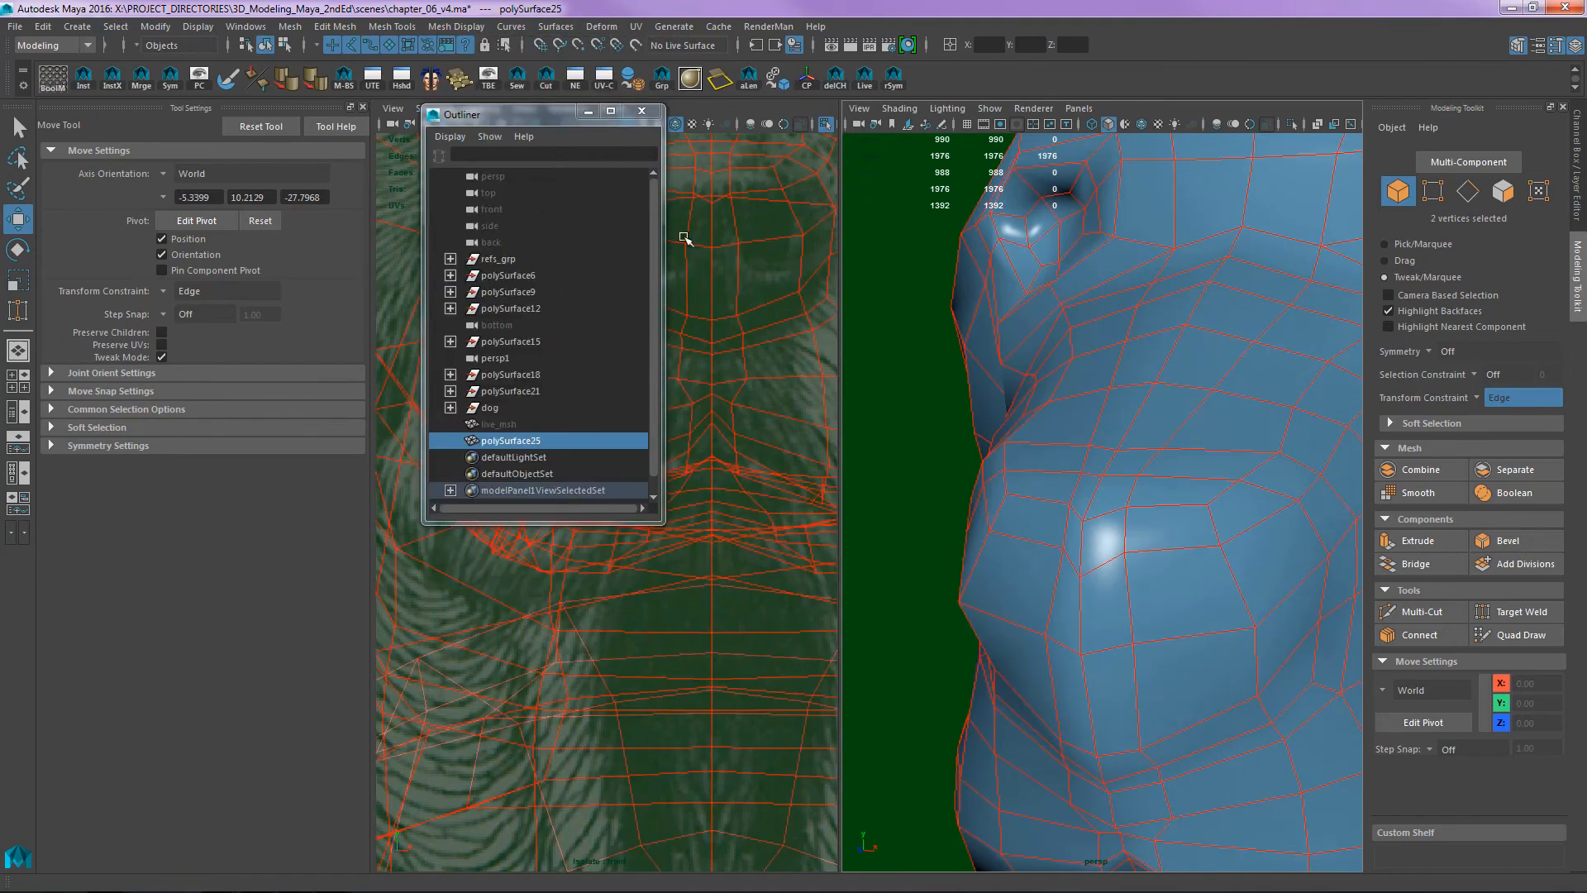
- Examine the muzzle and face in smooth preview, and switch back to the unsmoothed mesh
click(904, 457)
mouse_move(1054, 456)
alt+mouse_down()
mouse_move(1062, 472)
mouse_move(1098, 462)
alt+mouse_up()
click(929, 551)
key(3)
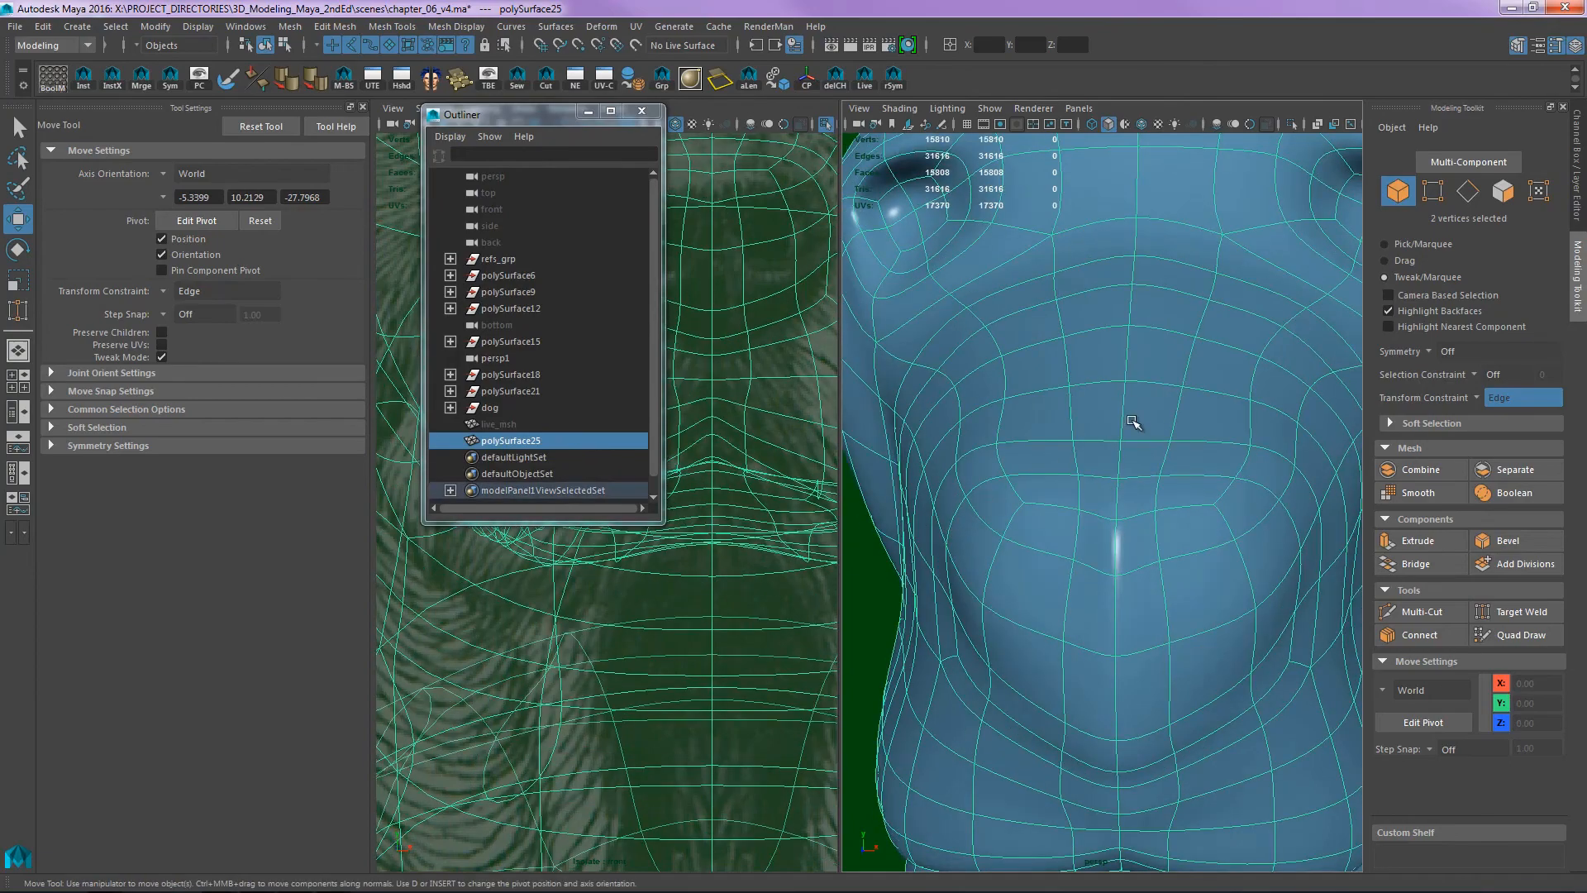
alt+right_drag(1137, 425, 1098, 494)
mouse_move(1100, 494)
alt+mouse_down()
mouse_move(1176, 492)
mouse_move(1151, 471)
mouse_move(1098, 471)
mouse_move(953, 500)
mouse_move(1119, 520)
mouse_move(1144, 509)
mouse_move(1105, 507)
alt+mouse_up()
key(1)
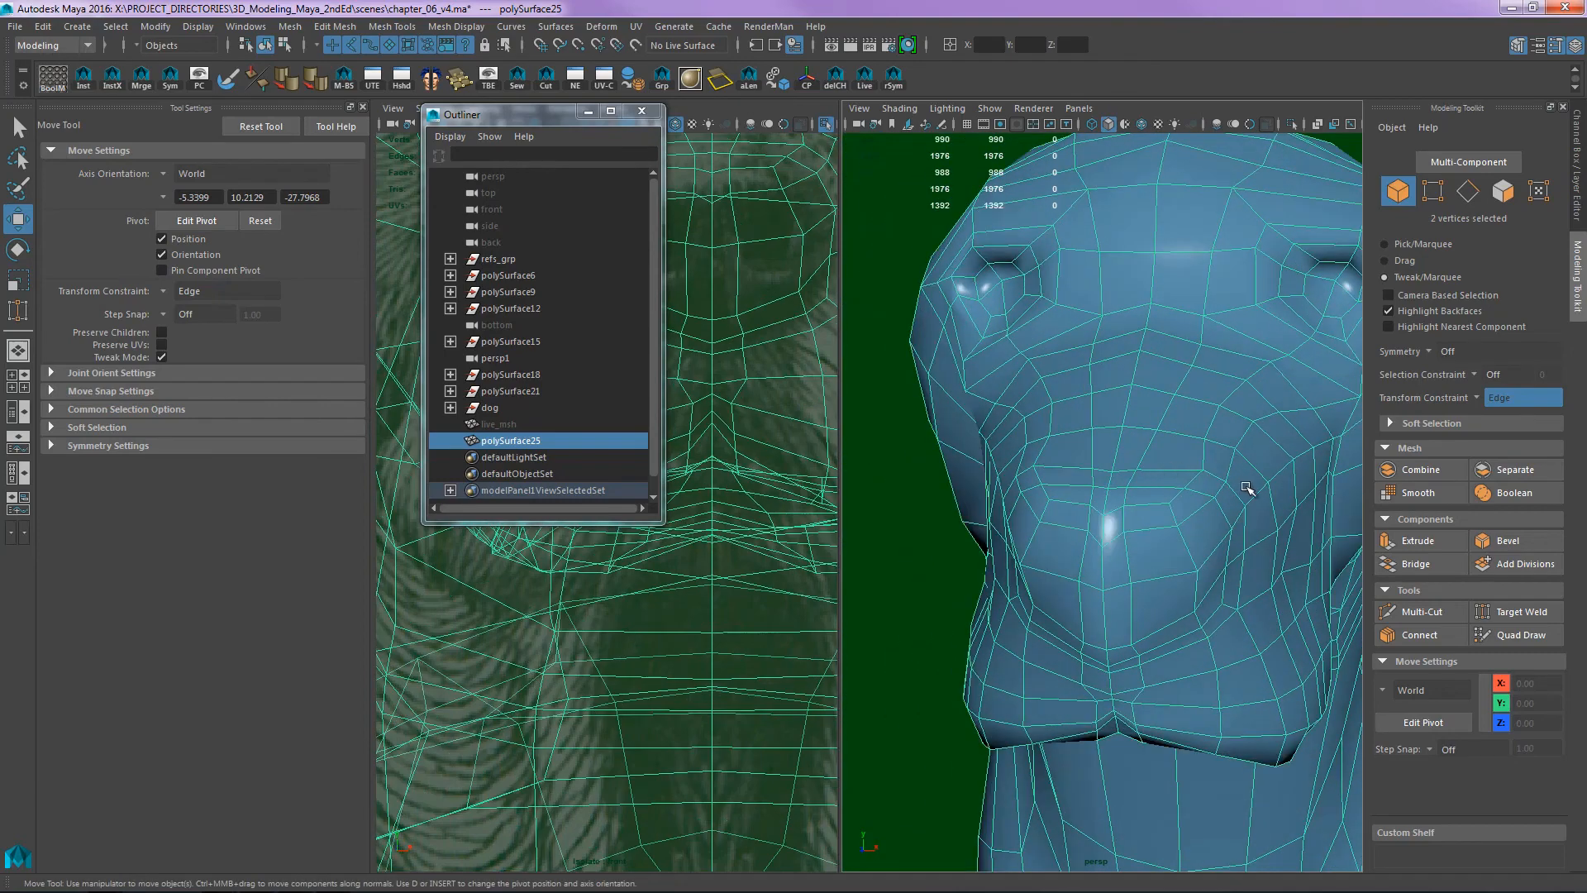
alt+right_drag(1144, 488, 1174, 420)
alt+drag(1173, 420, 1115, 400)
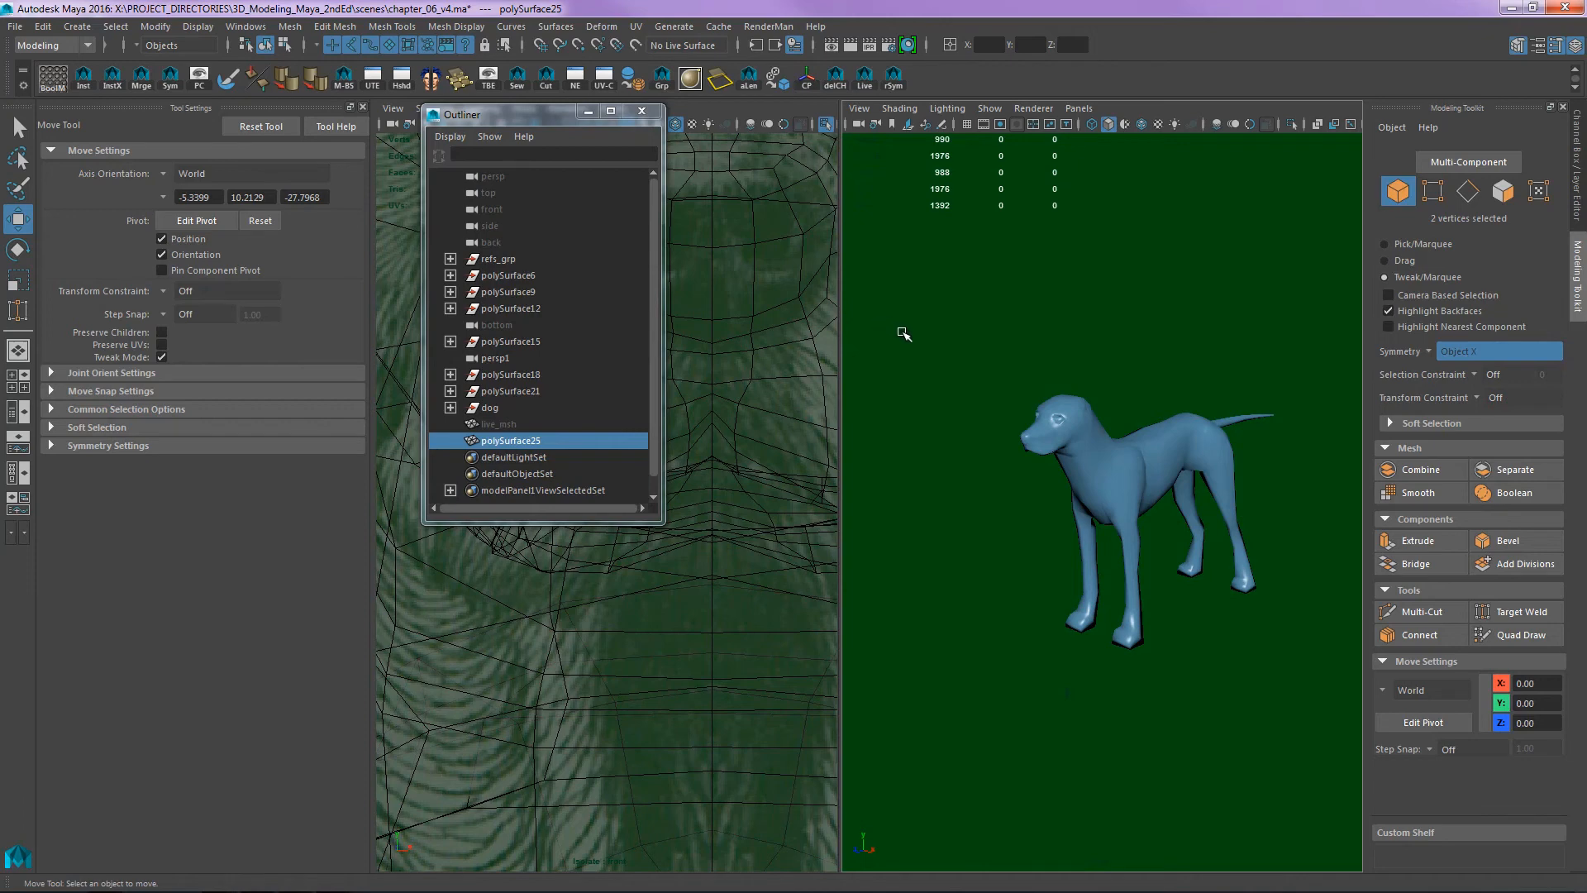
- Show the Curves / Surfaces shelf and create a NURBS sphere for the eyeball
click(22, 73)
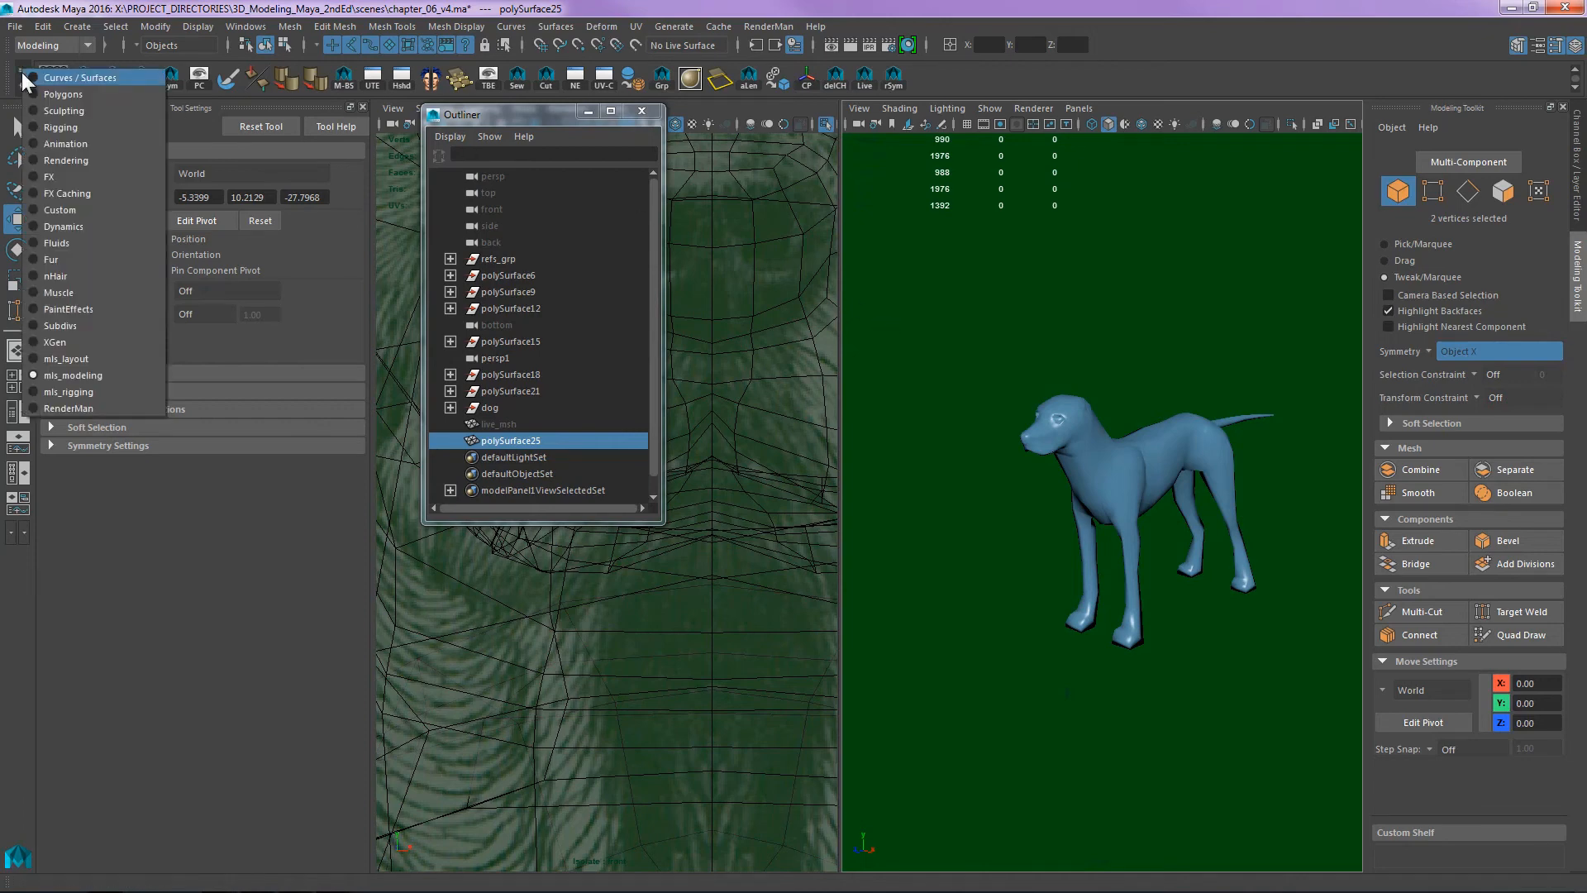
click(70, 77)
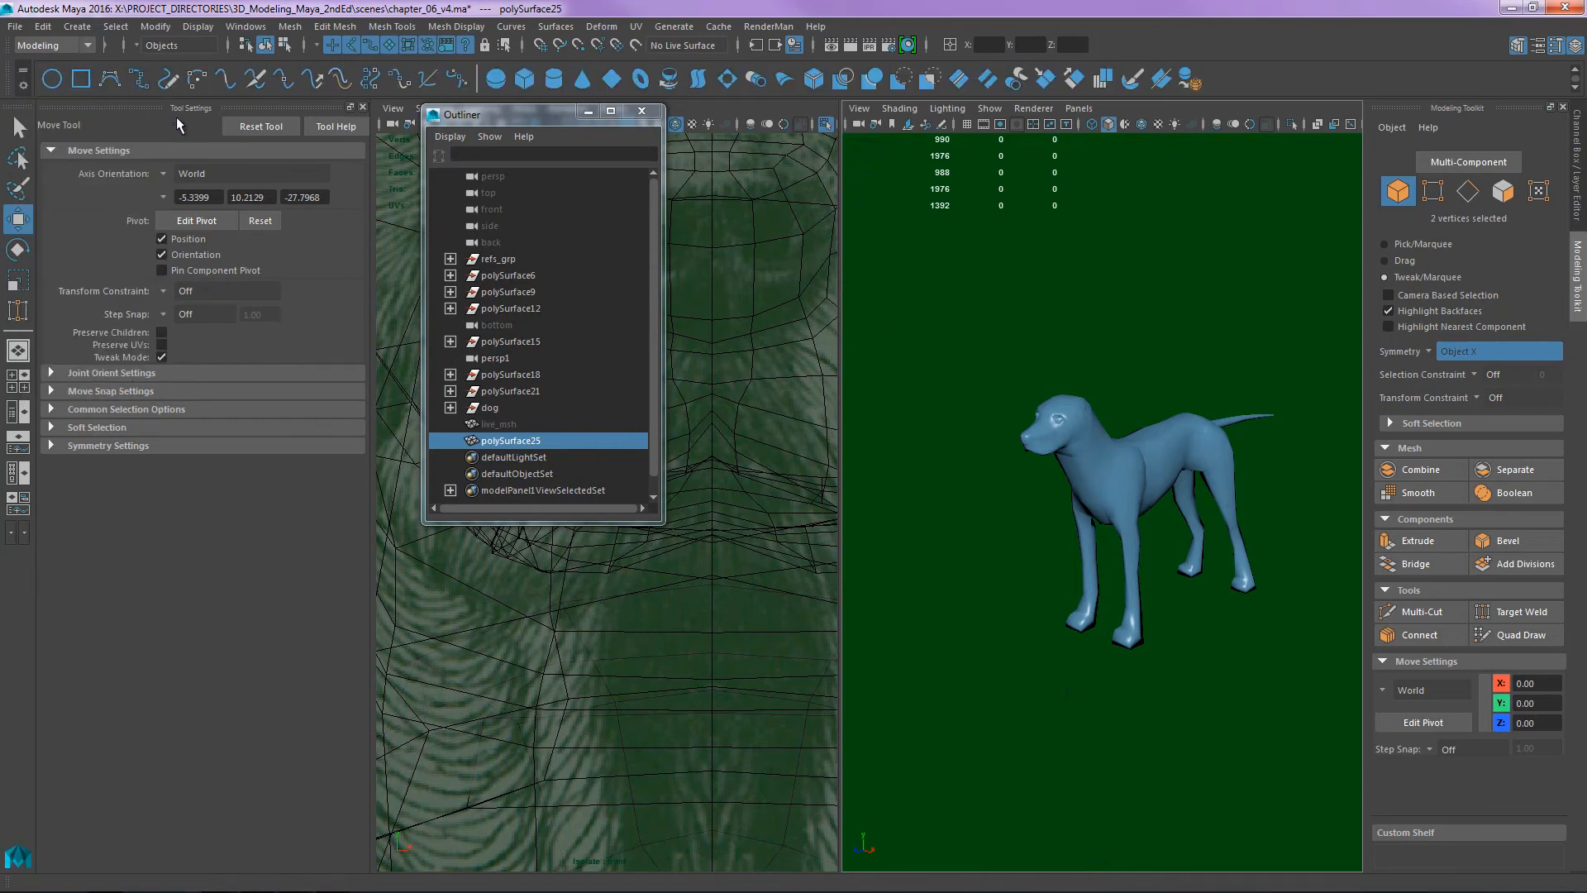
click(497, 80)
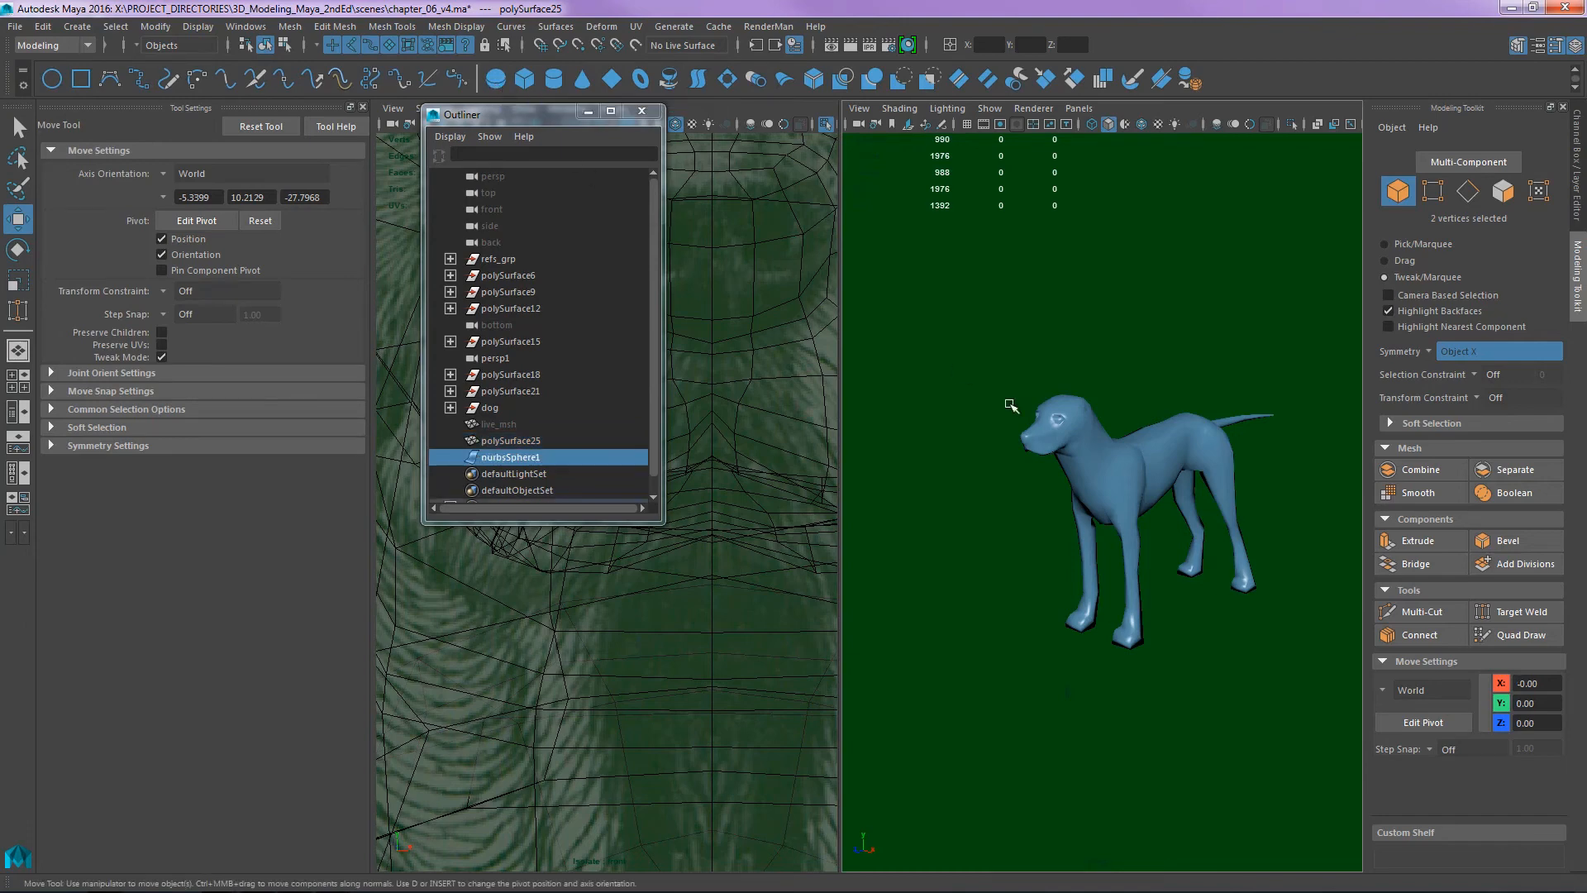
- Move the sphere up to the dog's eye in the front view, at about X 3.74, Y 66.43
alt+middle_drag(1093, 620, 1090, 537)
alt+right_drag(1160, 550, 1235, 550)
alt+drag(1234, 550, 1172, 591)
key(space)
alt+middle_drag(1190, 547, 1172, 485)
alt+right_drag(1172, 485, 1124, 533)
alt+middle_drag(1123, 534, 1130, 530)
key(shift+a)
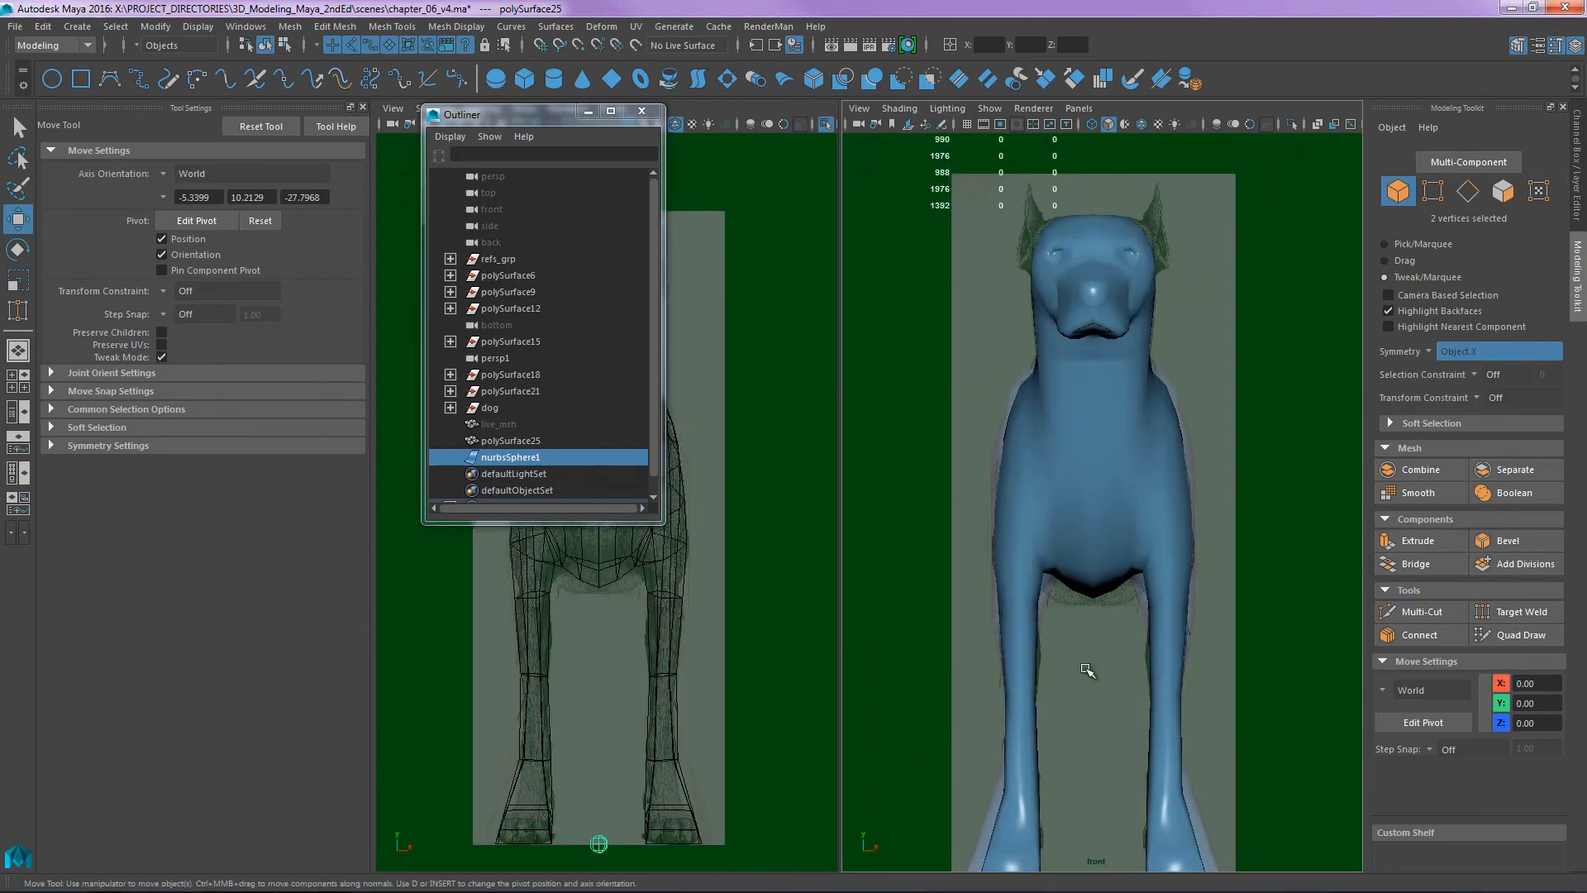
click(1092, 619)
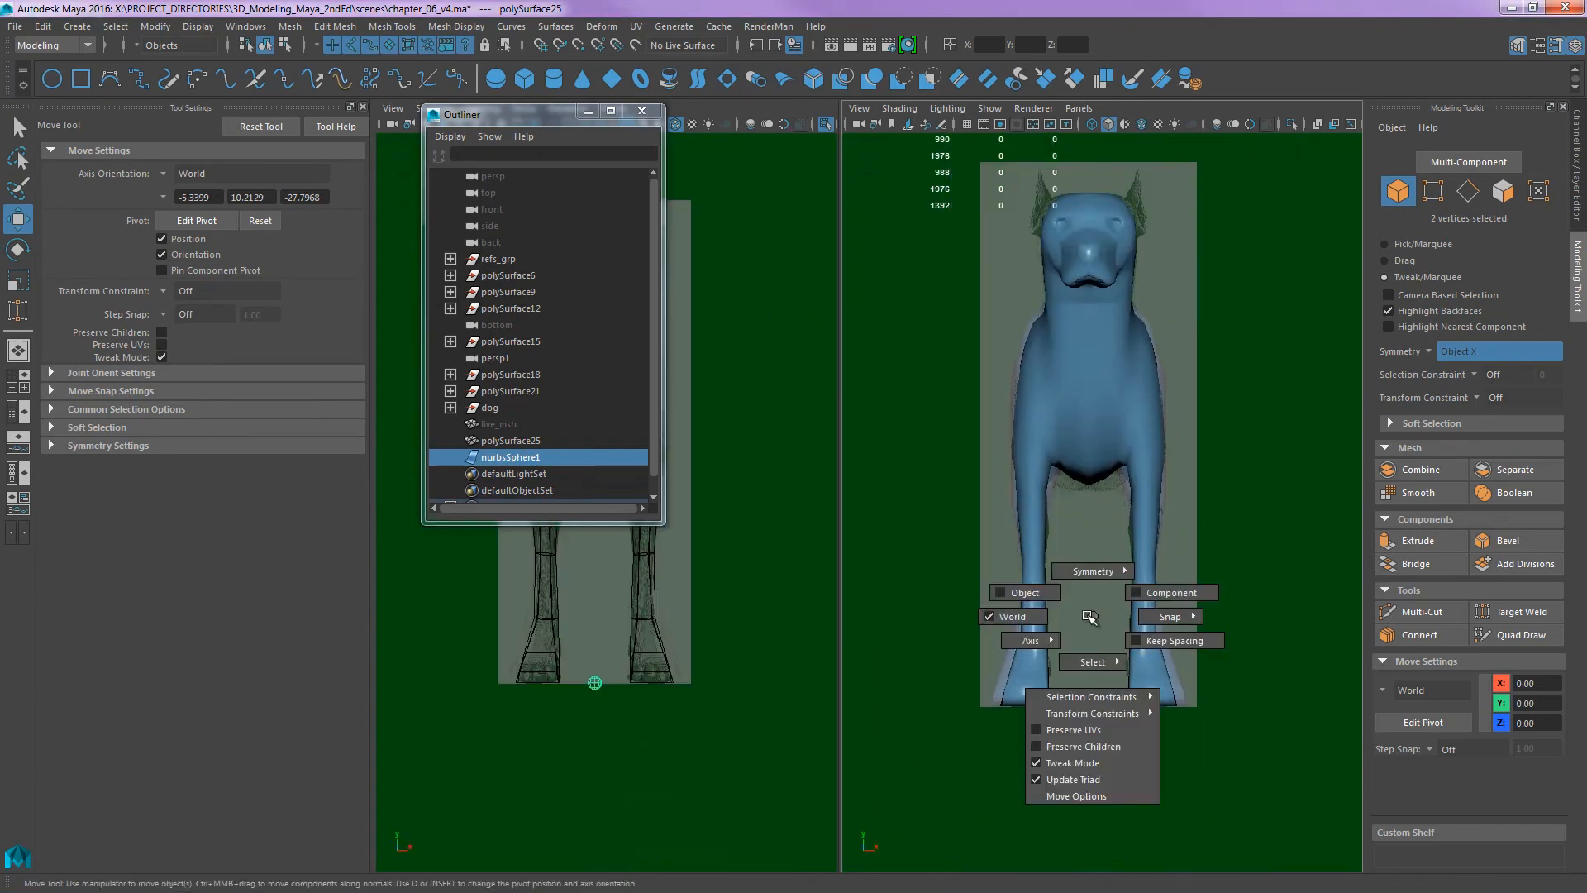
drag(1086, 615, 880, 761)
drag(1087, 706, 1223, 253)
- Position the sphere over the dog's eye socket in the side wireframe view, at about Y 65.84, Z 36.28
key(space)
alt+right_drag(1119, 262, 868, 298)
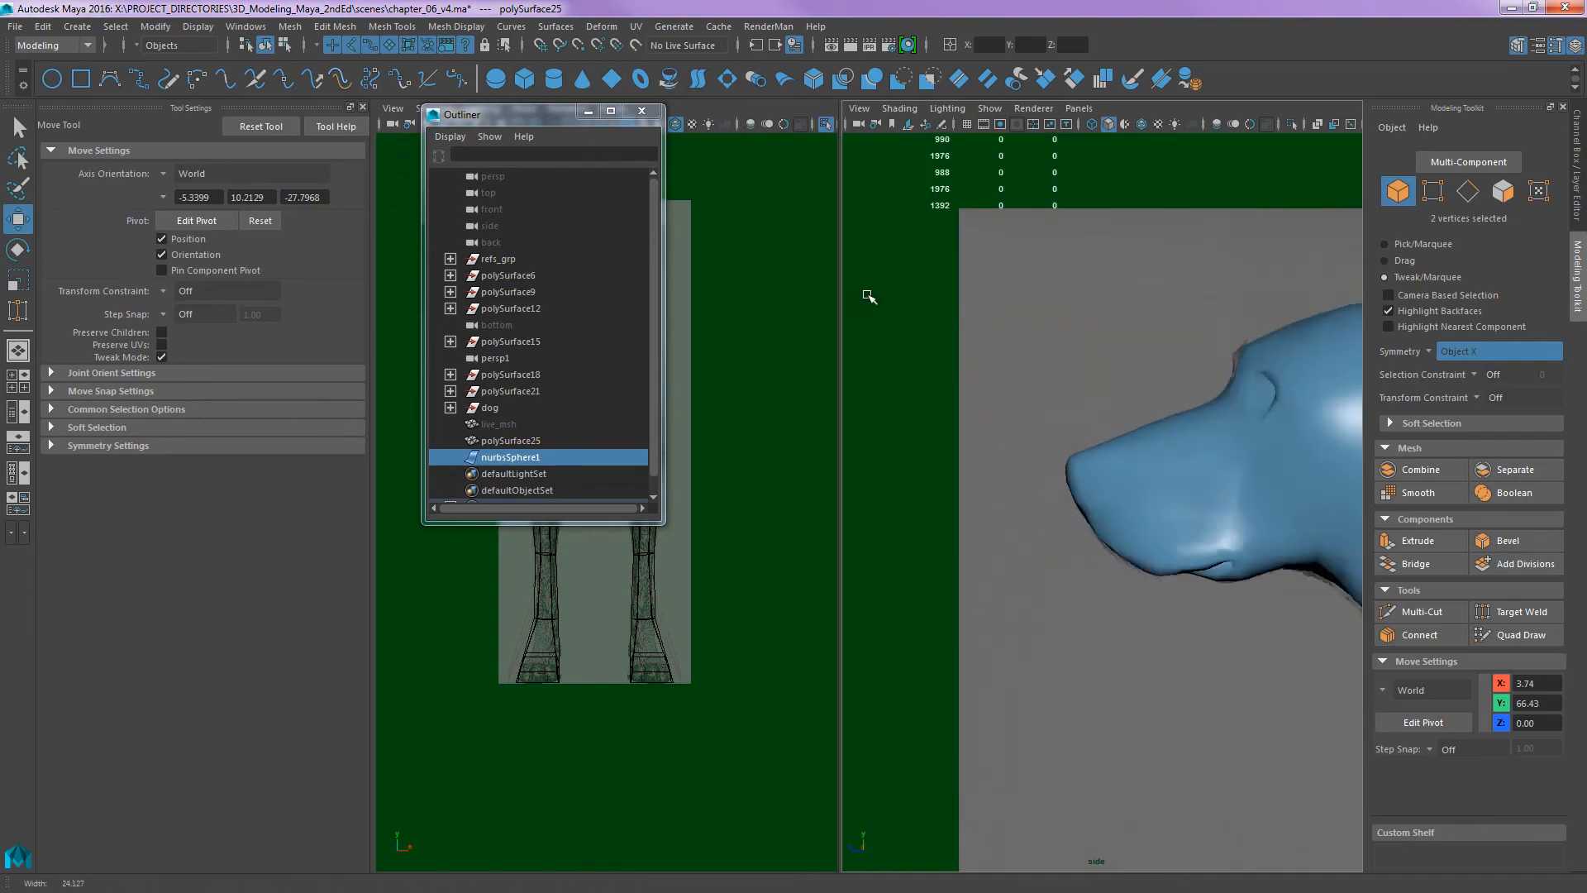
alt+middle_drag(1273, 314, 896, 333)
alt+right_drag(1141, 289, 1038, 301)
alt+middle_drag(1038, 301, 1070, 255)
key(5)
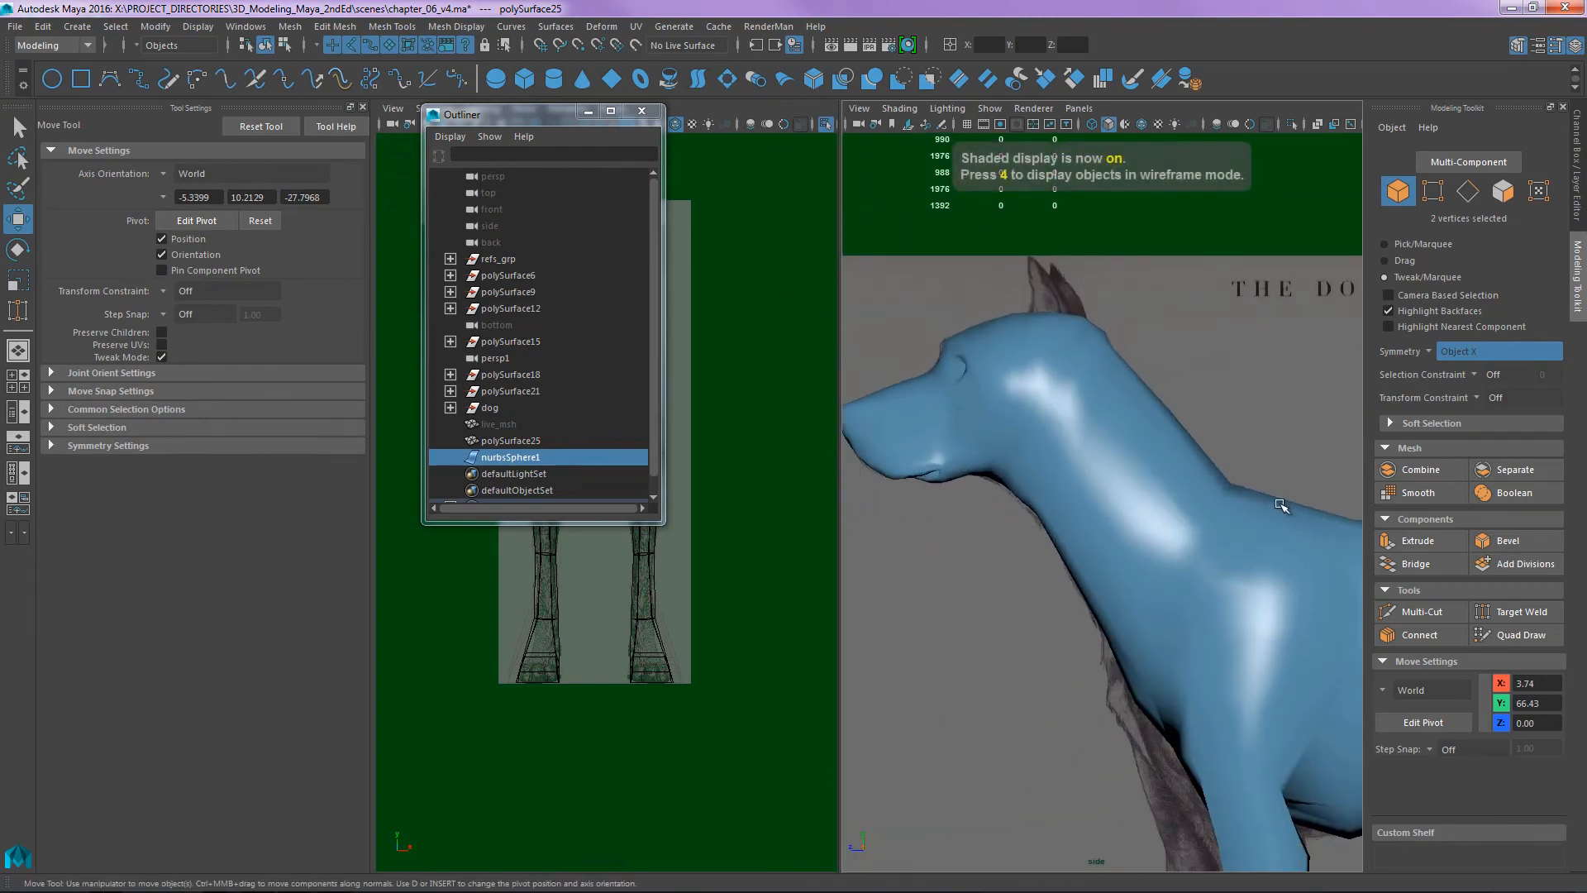
key(4)
alt+right_drag(1234, 440, 1152, 435)
alt+middle_drag(1151, 436, 1141, 413)
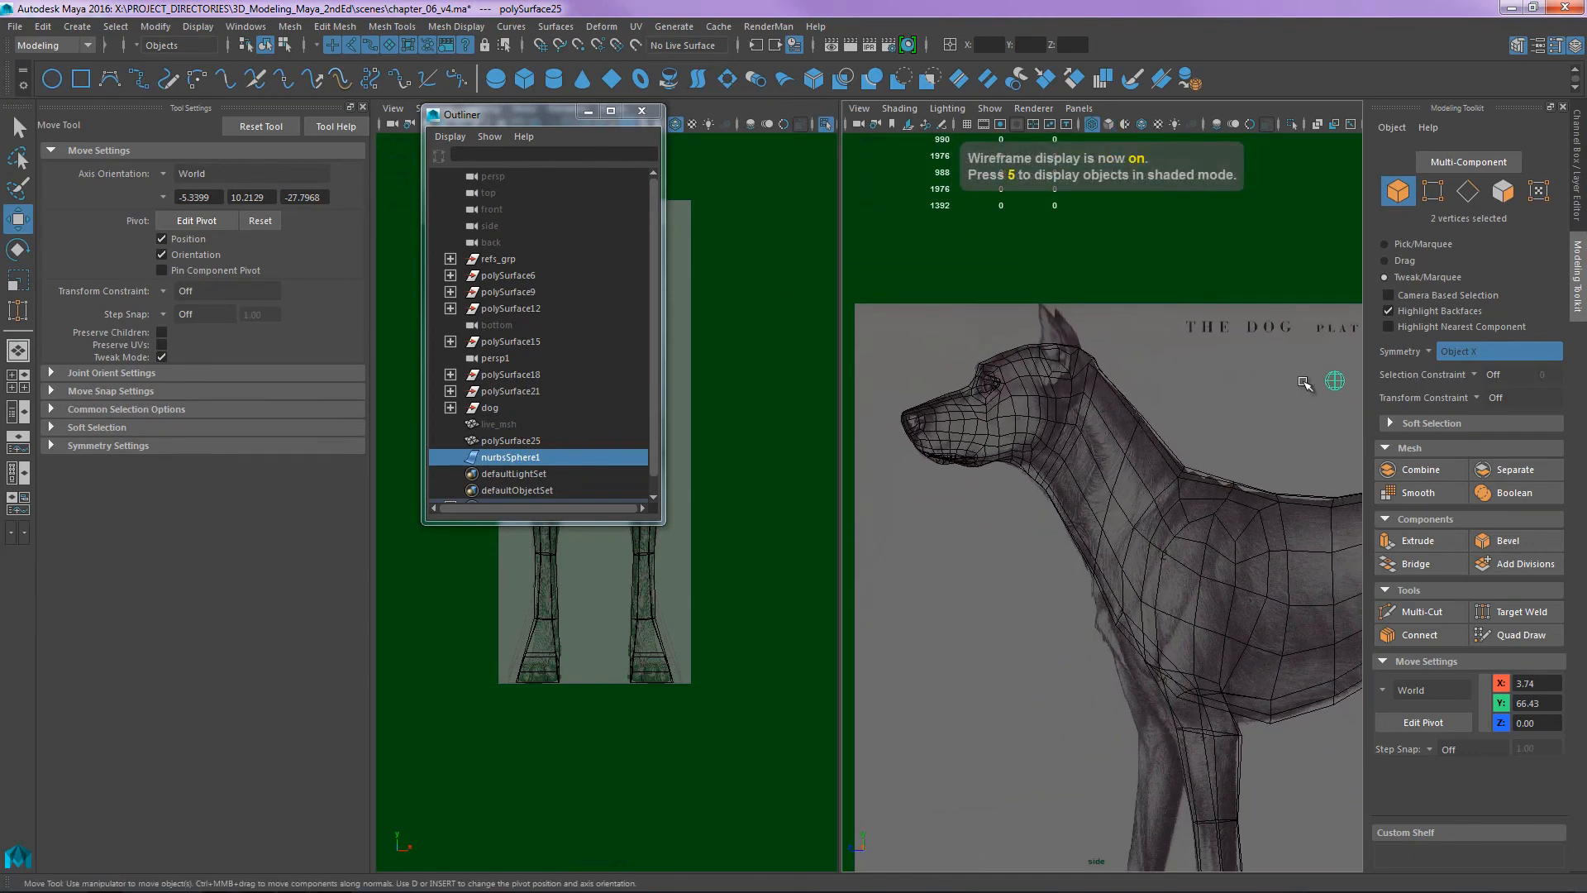
middle_drag(1209, 363, 938, 379)
alt+right_drag(938, 379, 1434, 501)
alt+middle_drag(1085, 321, 1083, 414)
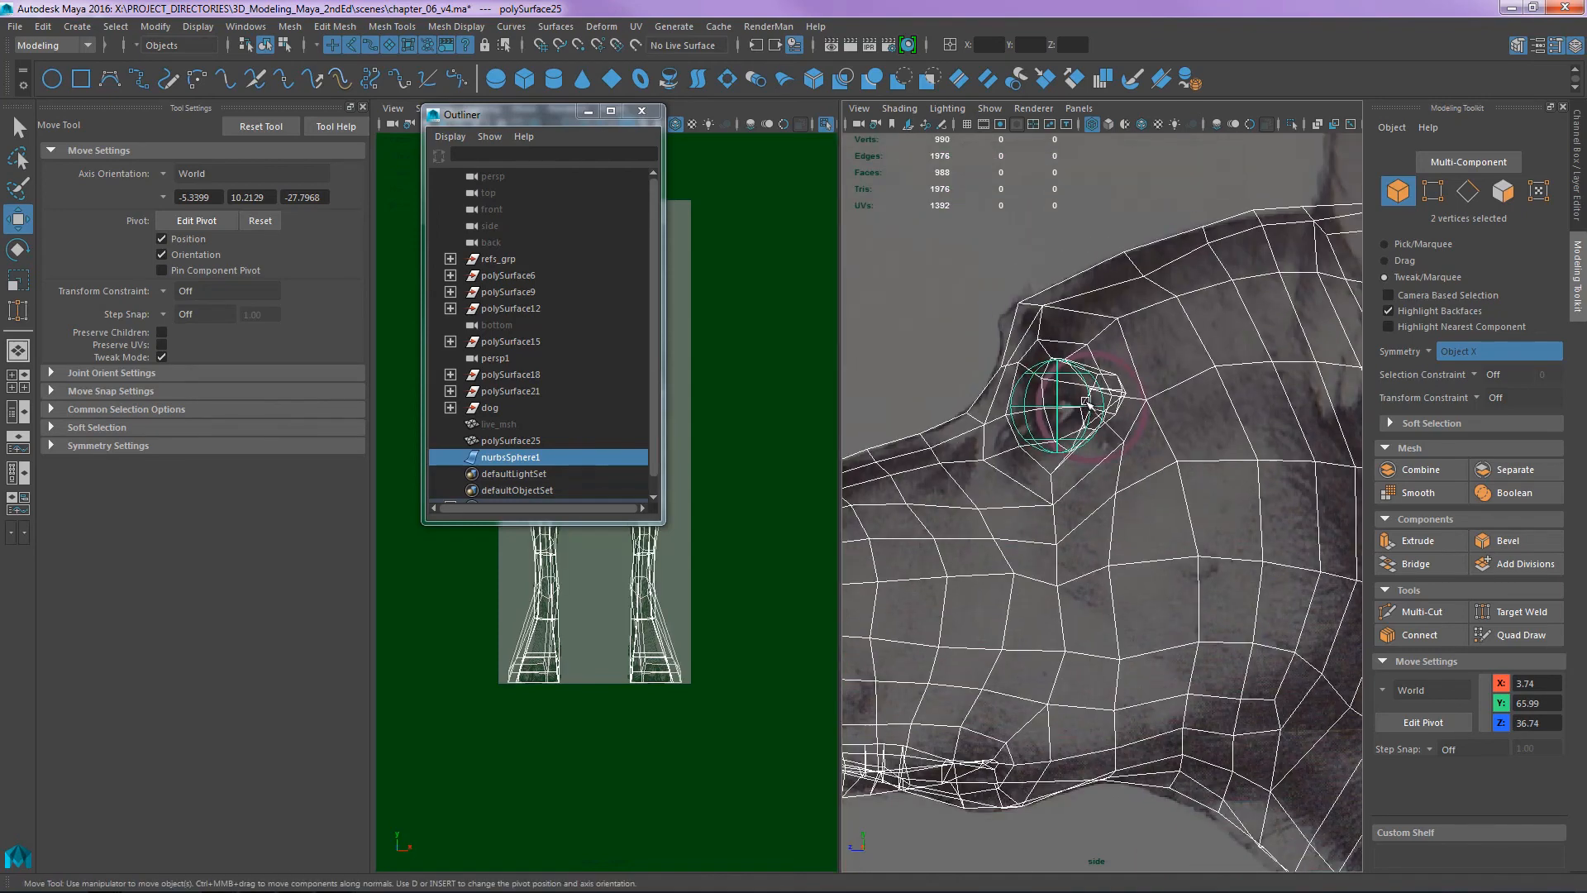
alt+right_drag(1074, 400, 1090, 407)
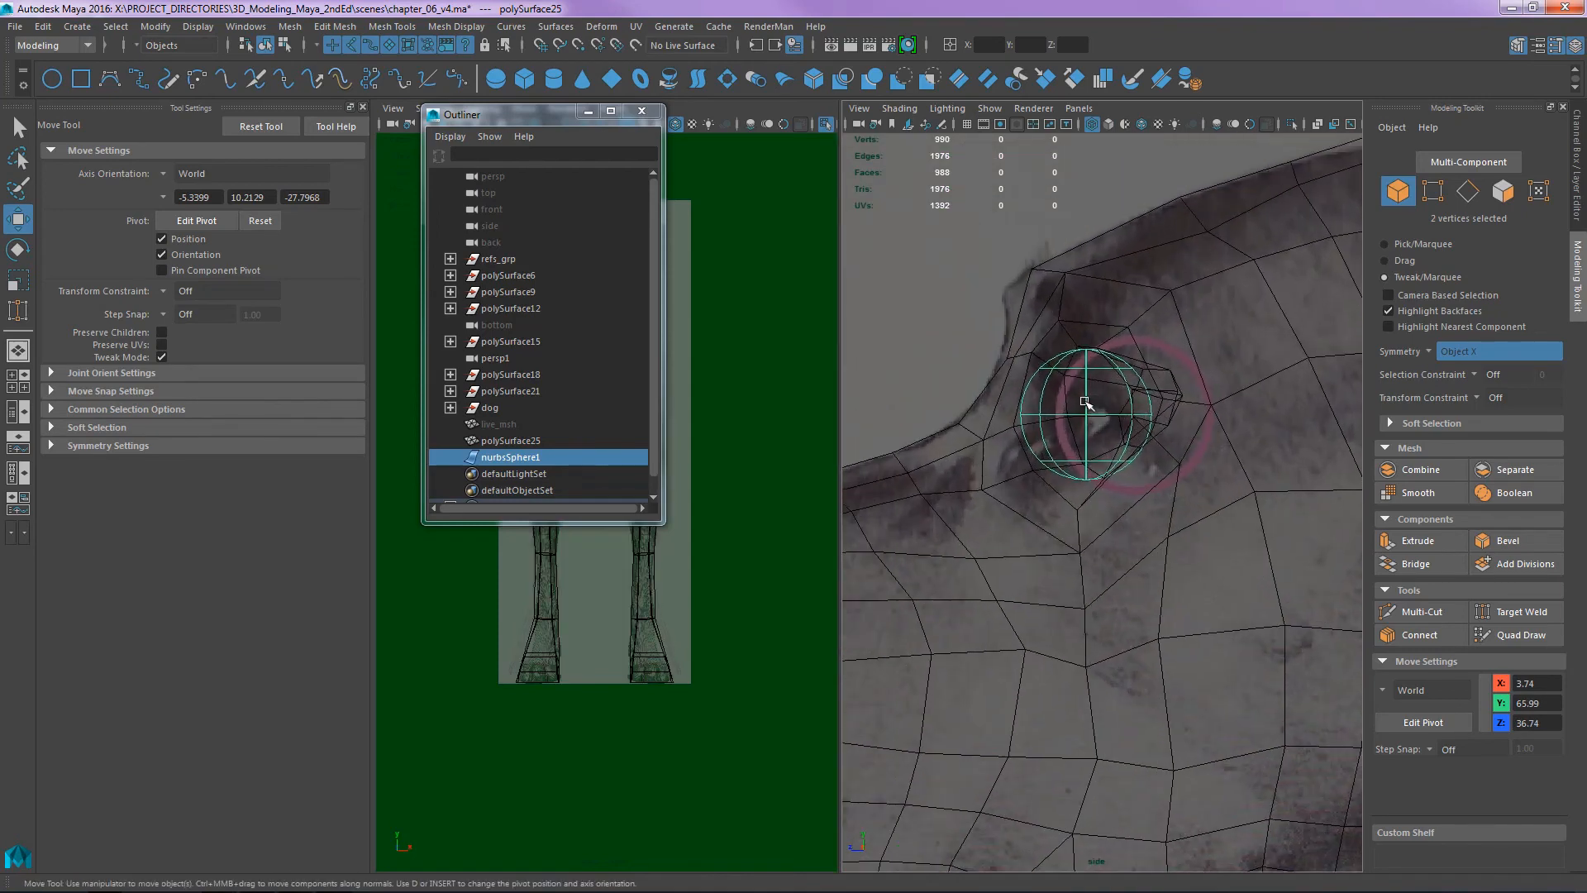
drag(1085, 402, 1116, 413)
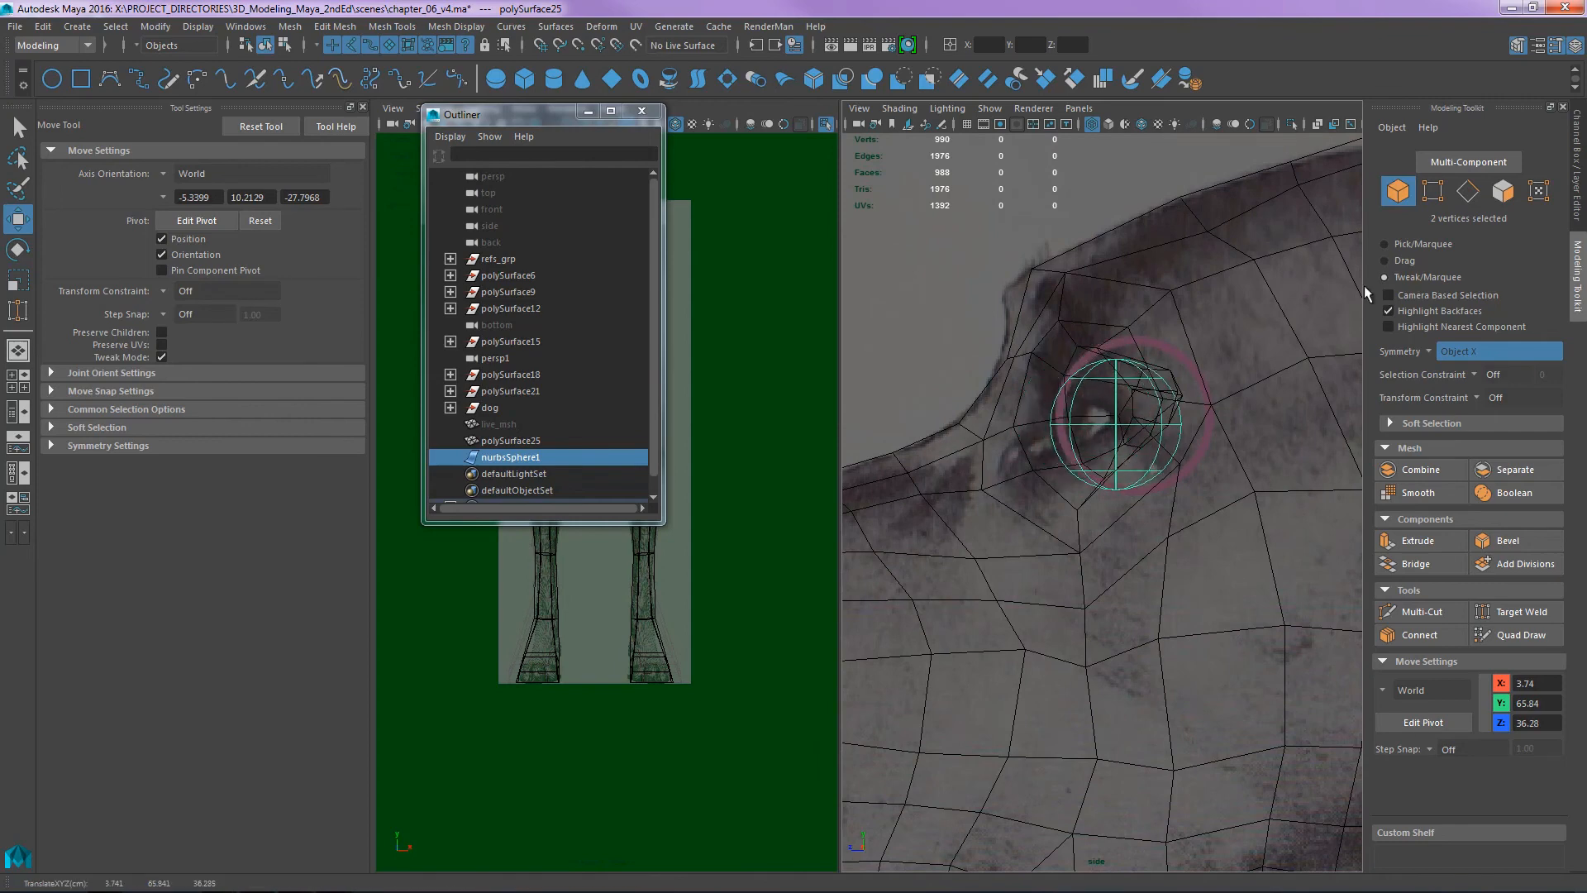
- Open the sphere's attributes and set its X rotation to 90 degrees
click(1537, 44)
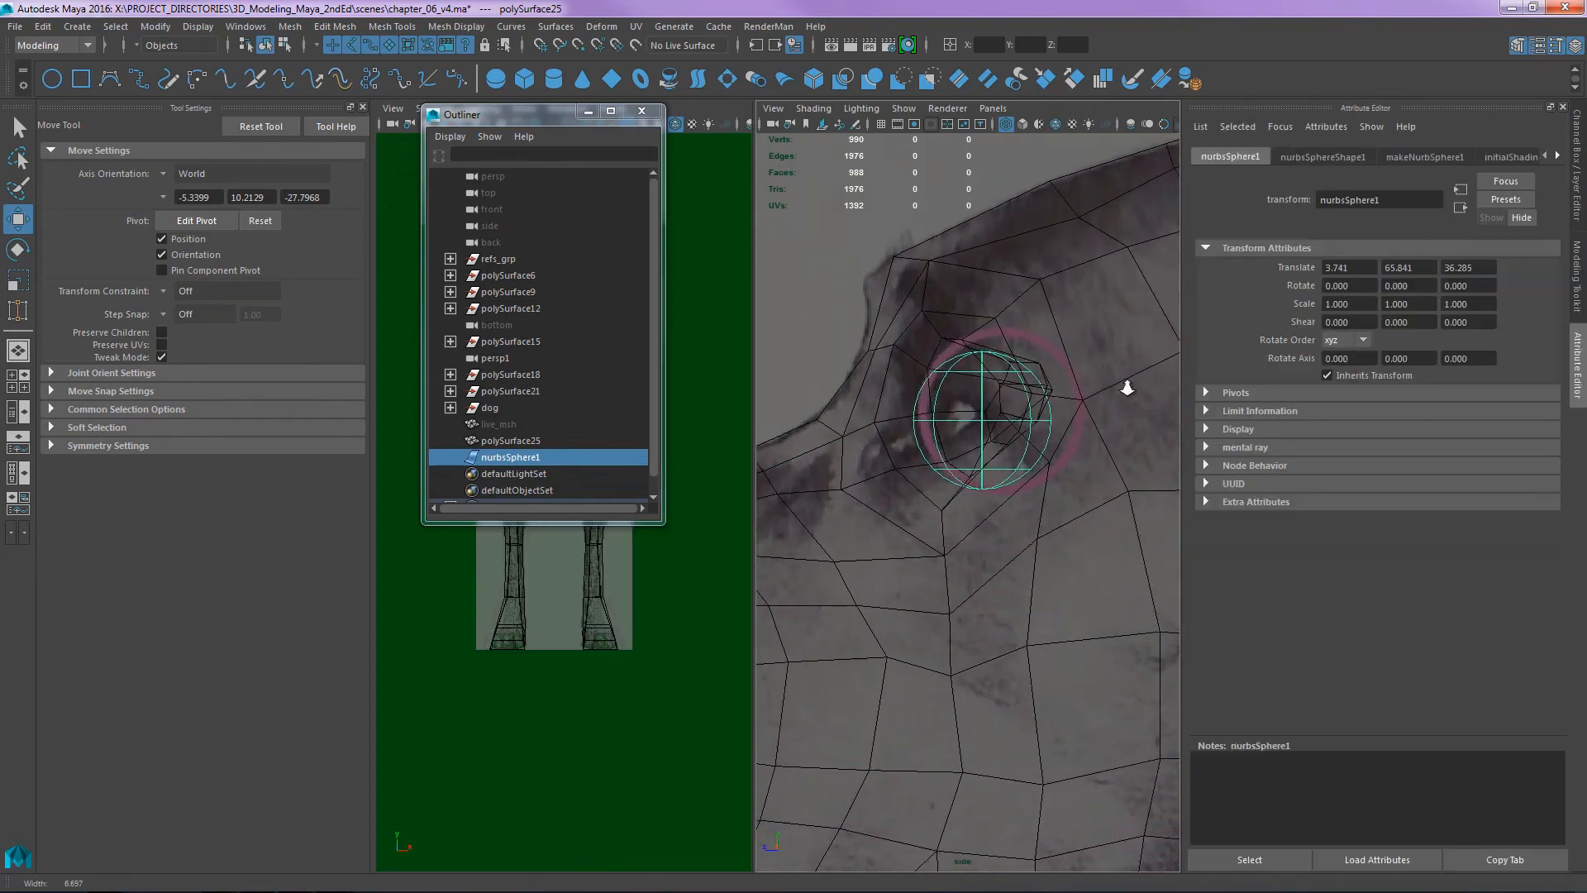
scroll(1061, 400, up, 2)
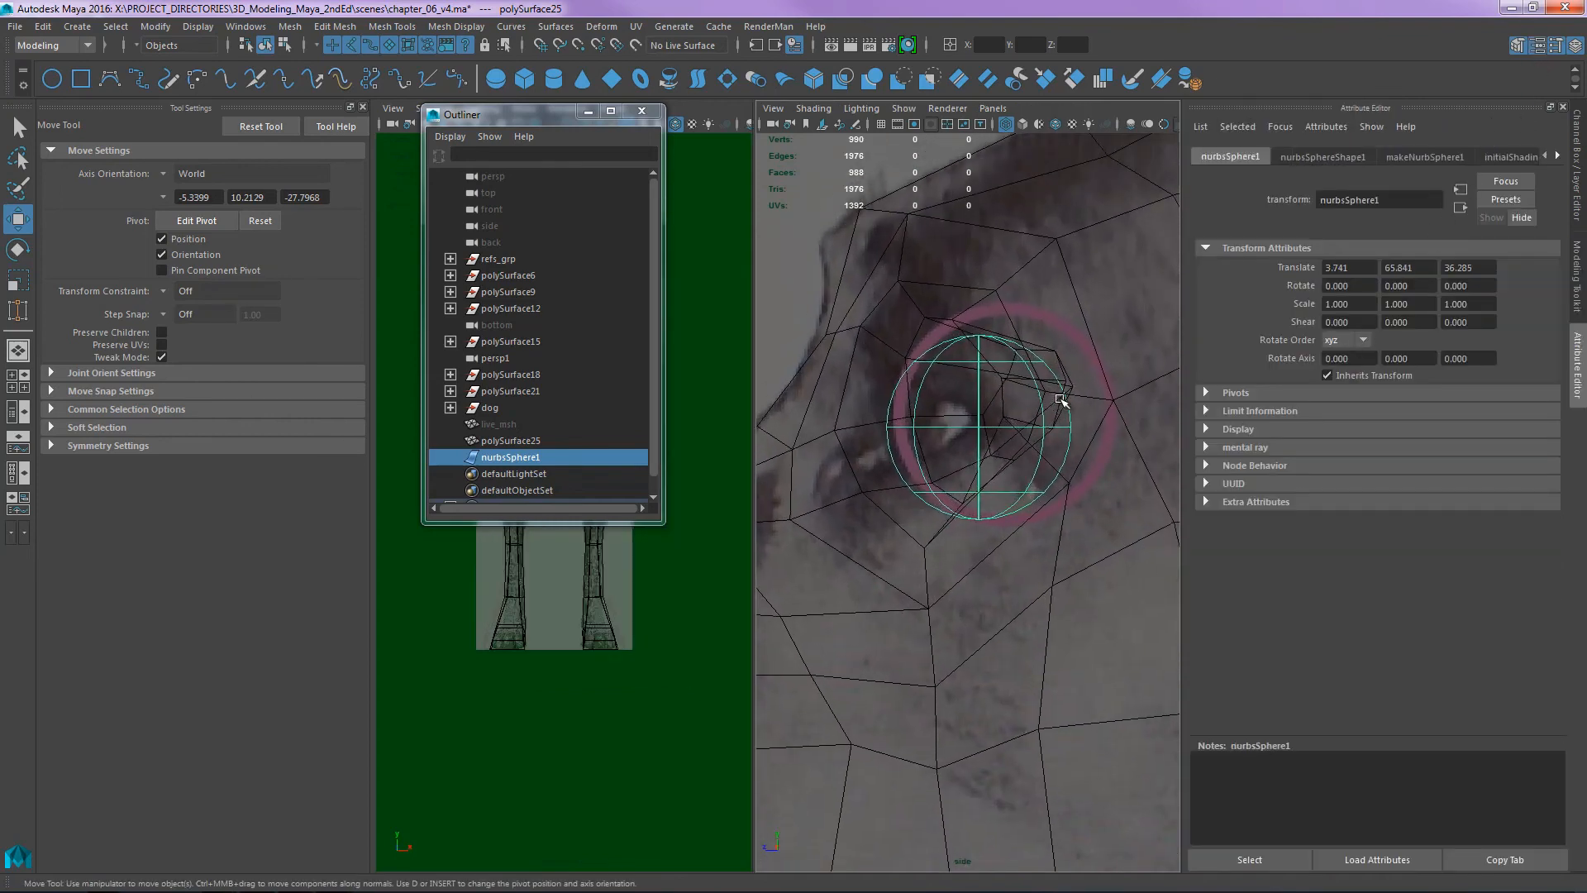
click(1347, 285)
text(90)
key(Return)
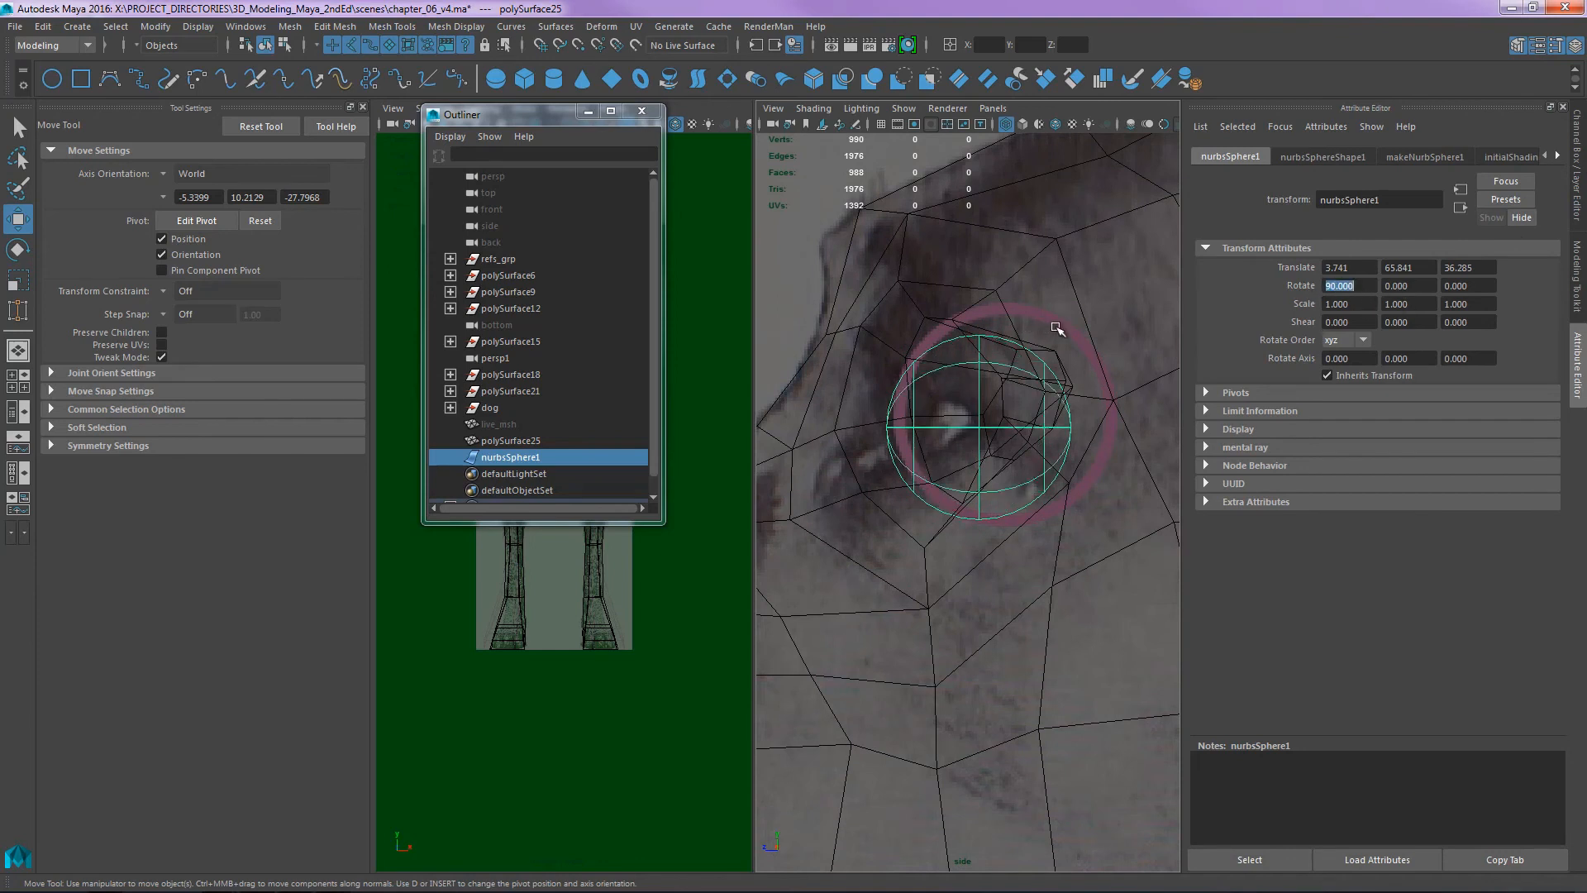
- Scale the sphere uniformly to about 1.198 and fit it to the pink eye circle at about Y 65.973, Z 36.002
scroll(952, 364, up, 3)
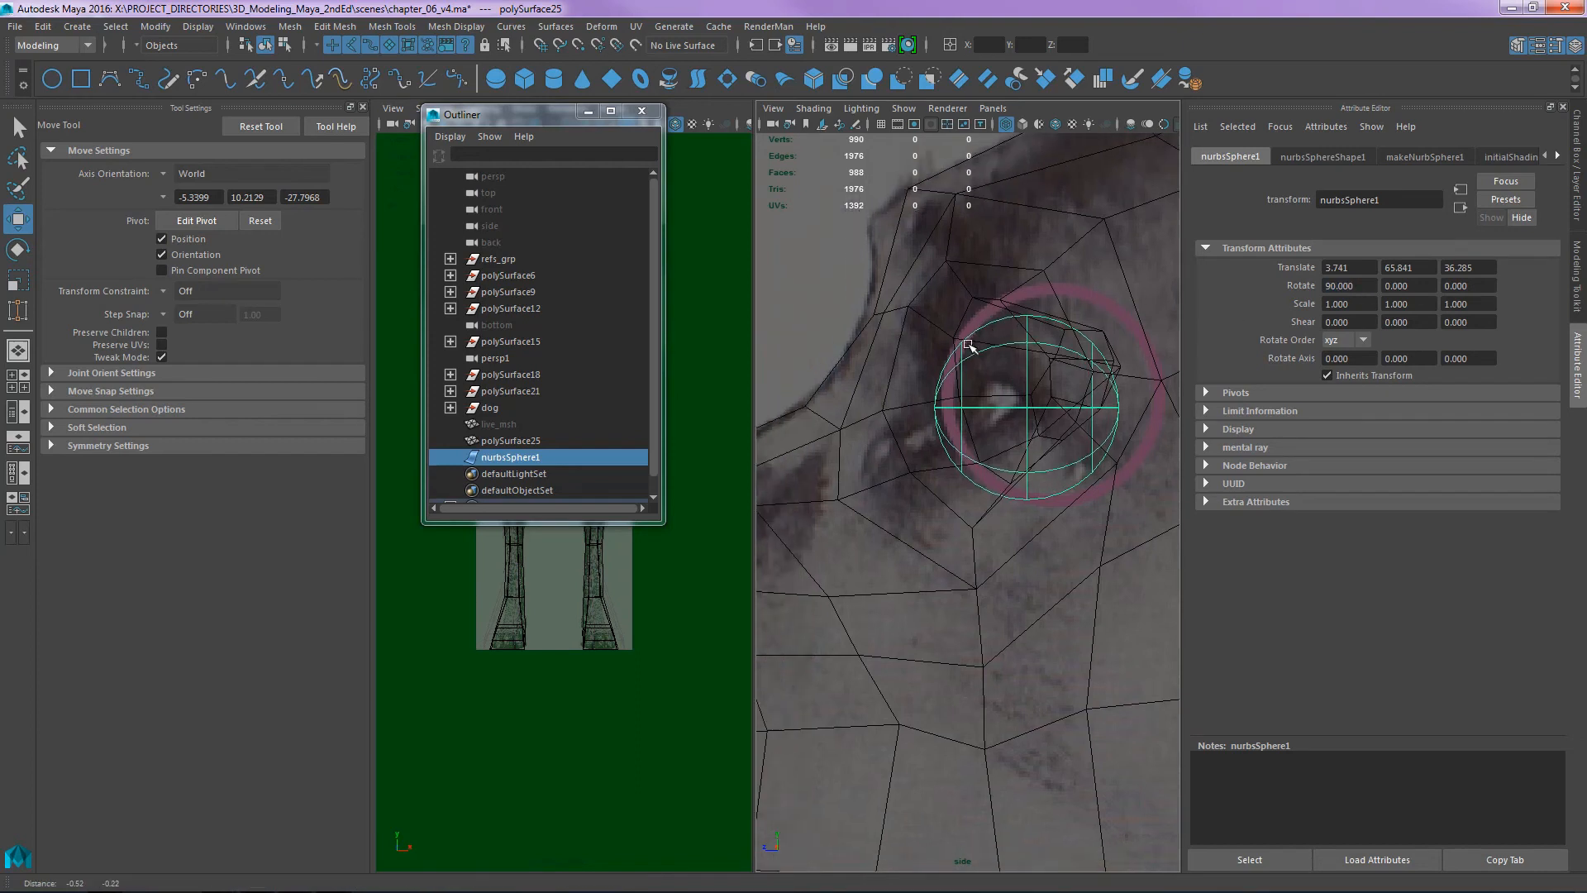
scroll(952, 364, up, 1)
alt+middle_drag(1014, 337, 990, 356)
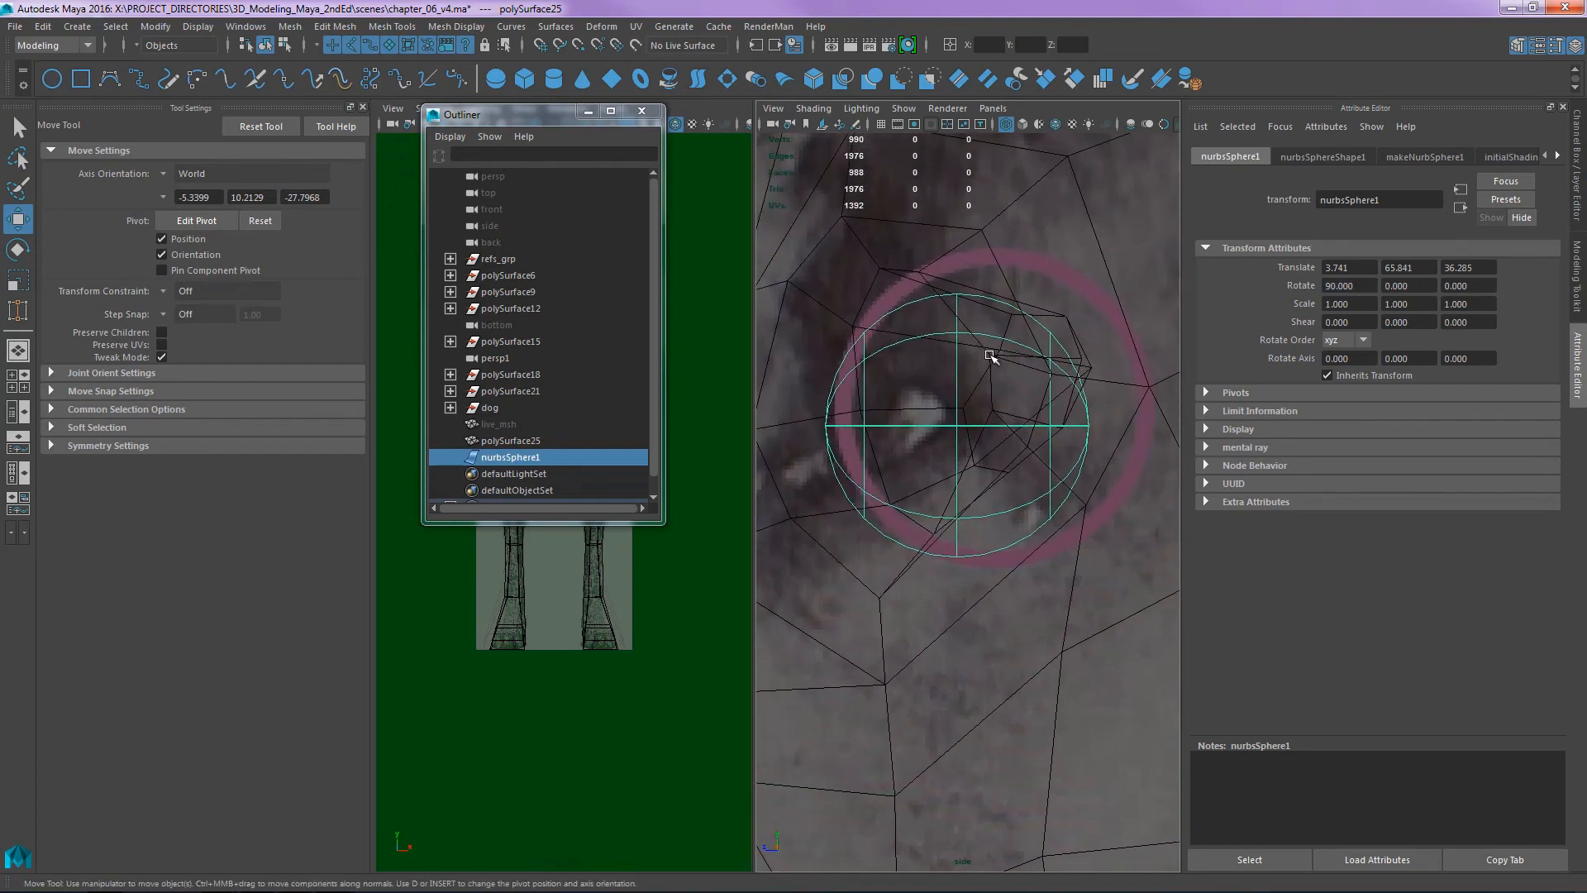
drag(953, 426, 1006, 432)
key(r)
key(w)
- Close the Outliner and the Tool Settings to give the front and side views more room
key(space)
key(space)
alt+middle_drag(880, 289, 885, 329)
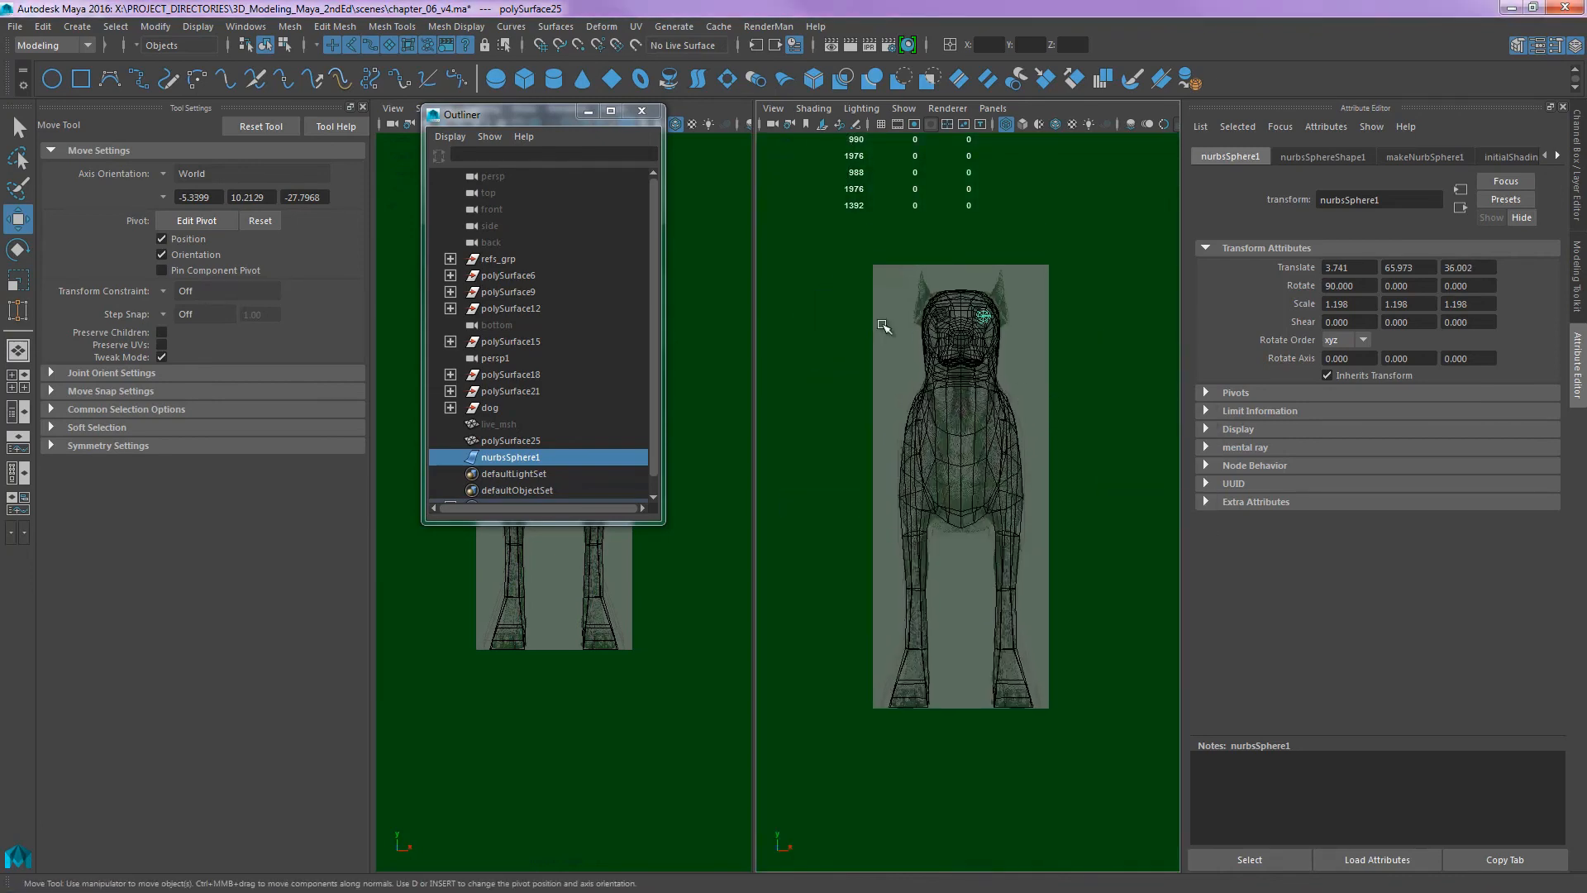
key(space)
drag(1000, 355, 1074, 357)
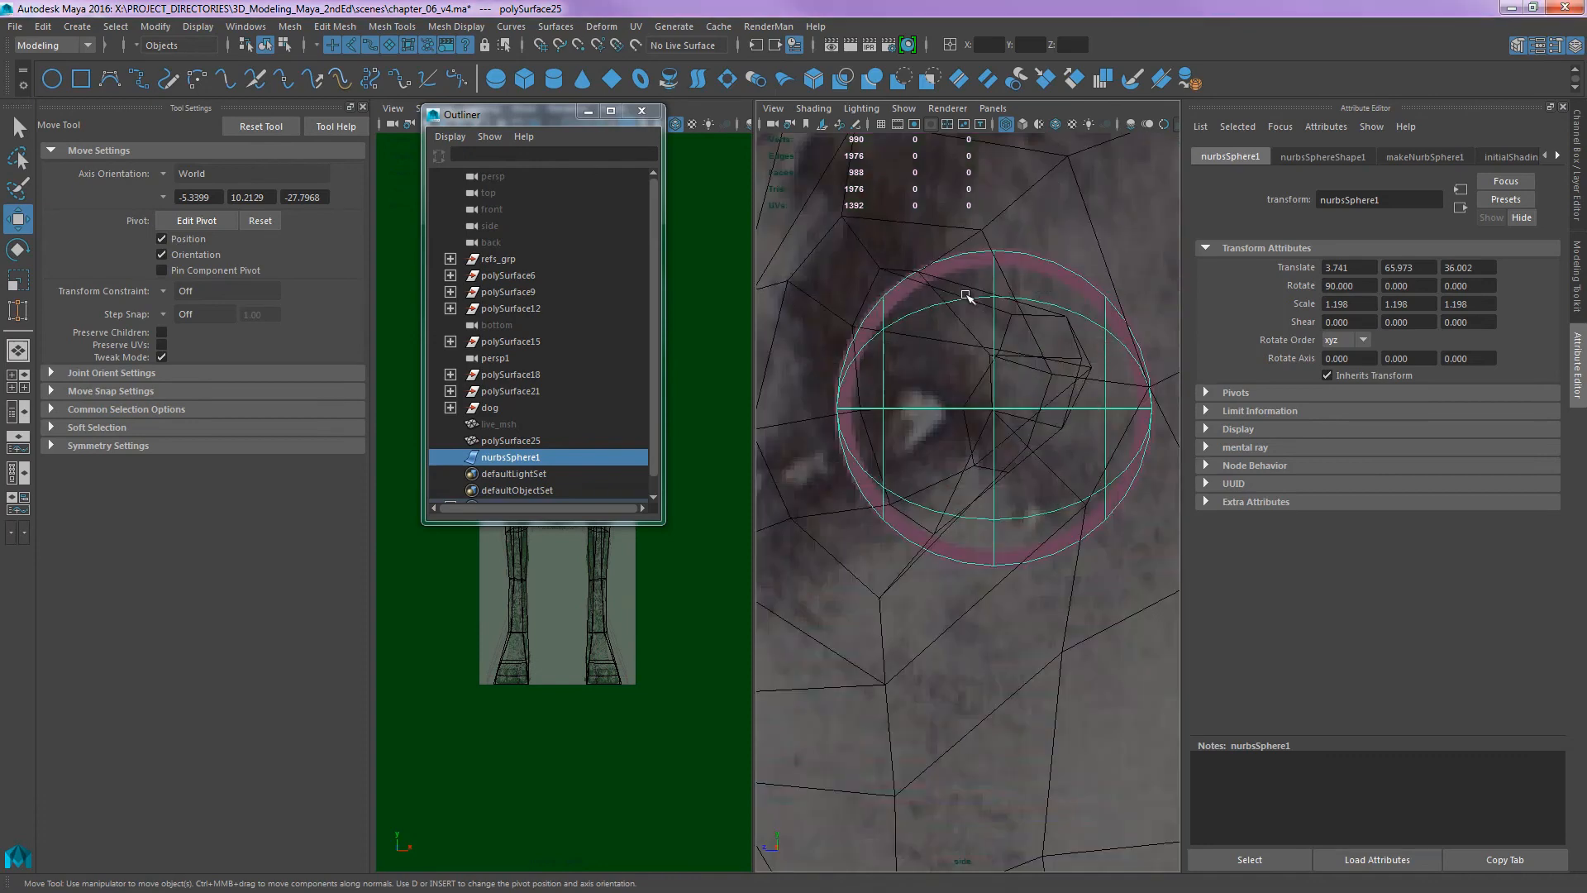
click(642, 111)
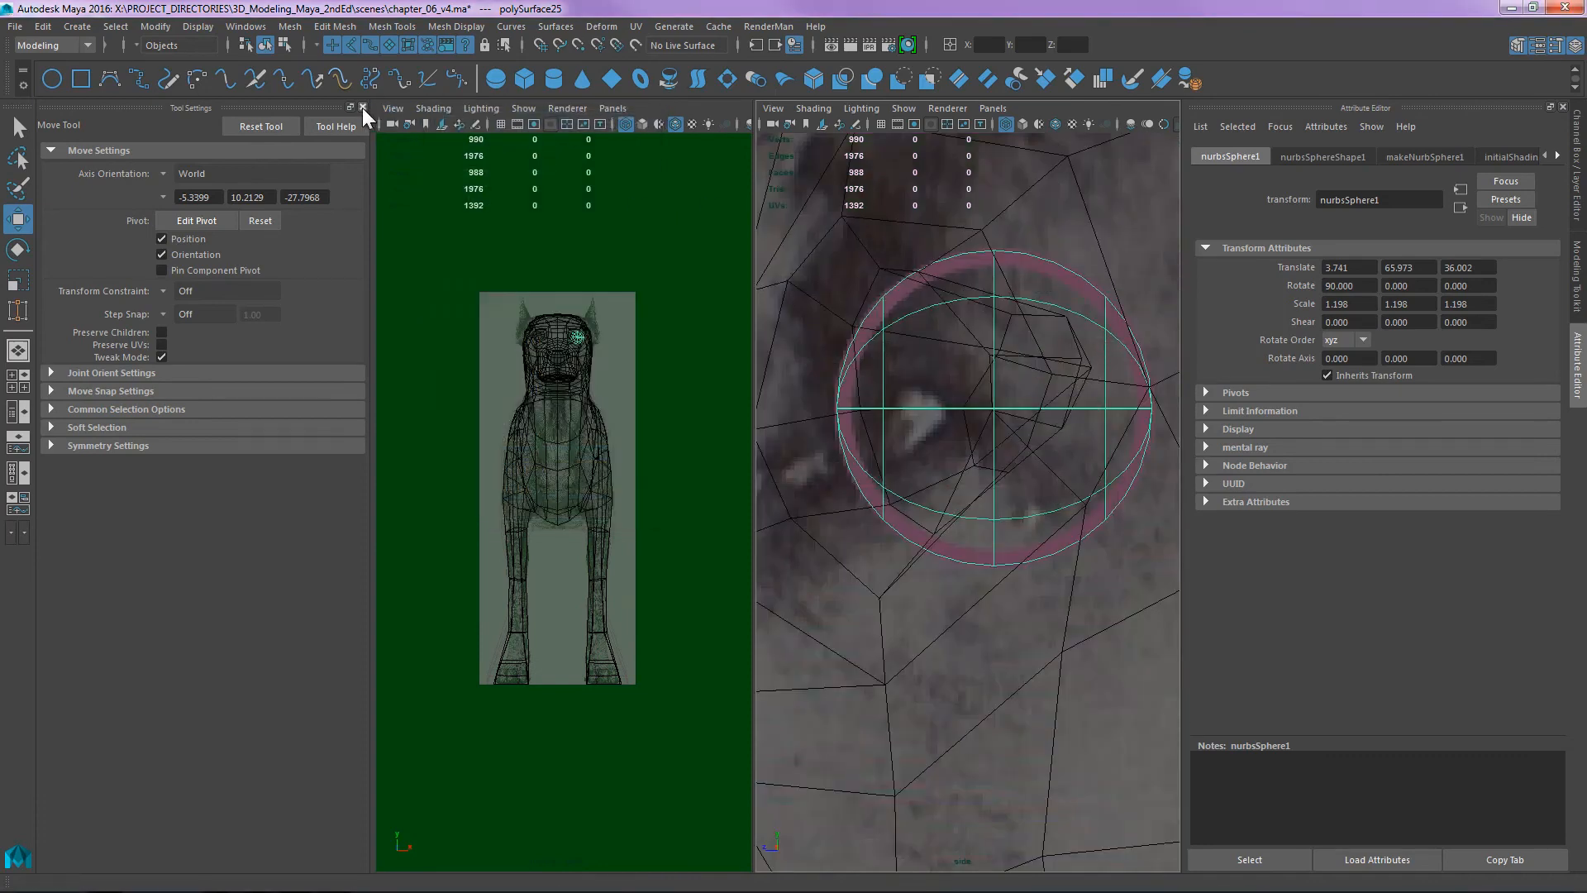
click(362, 107)
- Align the sphere with the eye in the front and side views, at about X 3.782, Y 65.967, Z 35.994
alt+middle_drag(254, 274, 294, 418)
alt+right_drag(294, 418, 362, 410)
alt+middle_drag(362, 410, 291, 529)
alt+right_drag(291, 529, 533, 327)
alt+middle_drag(533, 327, 387, 529)
alt+right_drag(387, 529, 710, 438)
alt+middle_drag(453, 354, 339, 402)
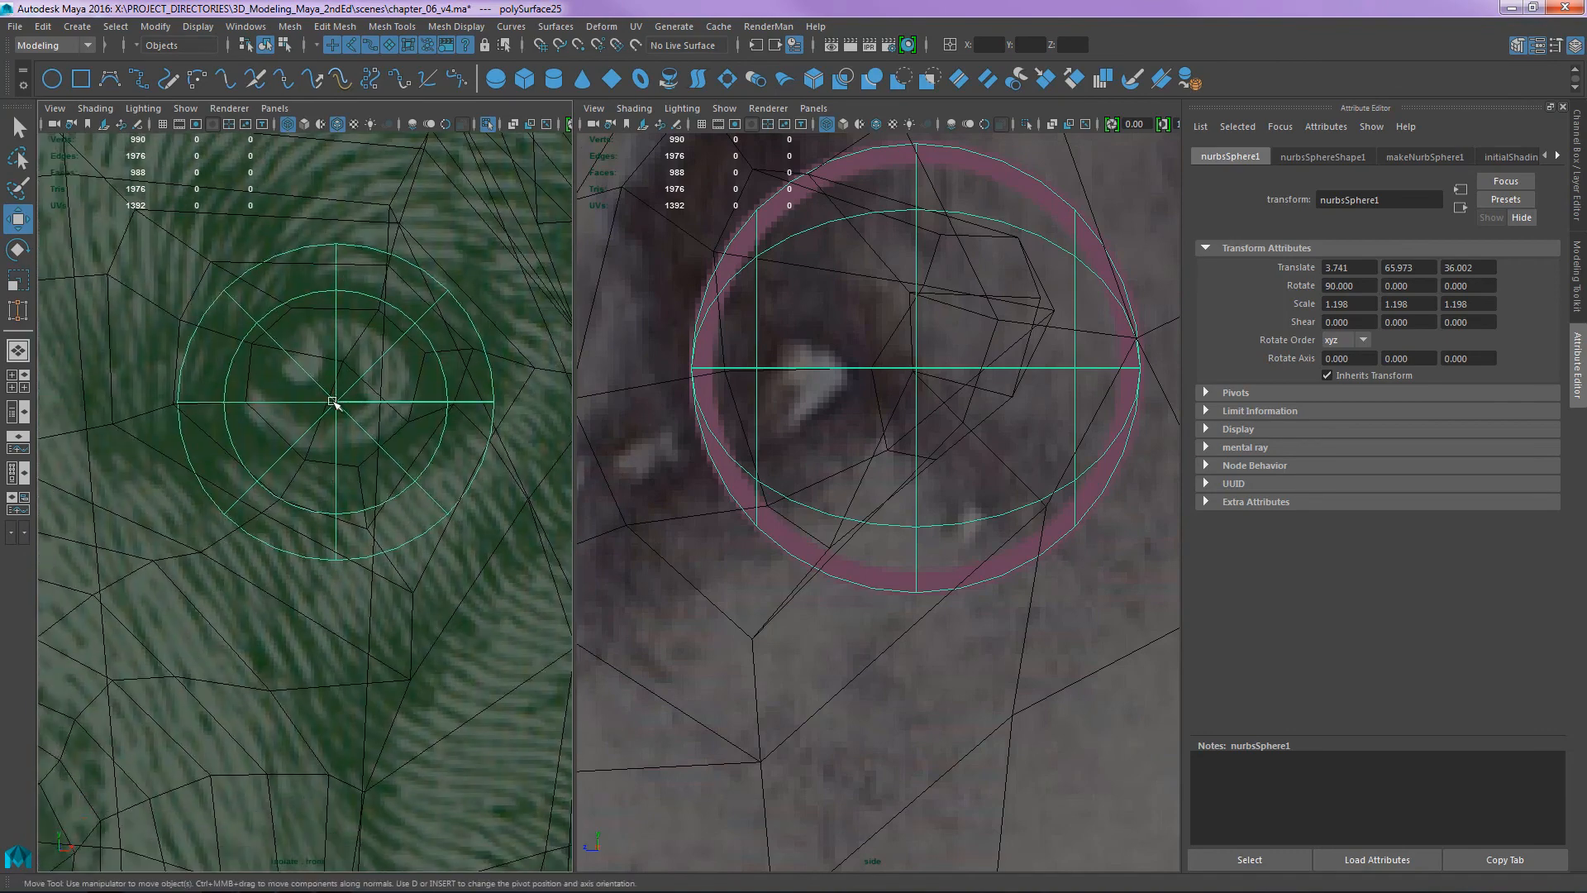
alt+right_drag(339, 402, 446, 413)
alt+middle_drag(363, 449, 361, 529)
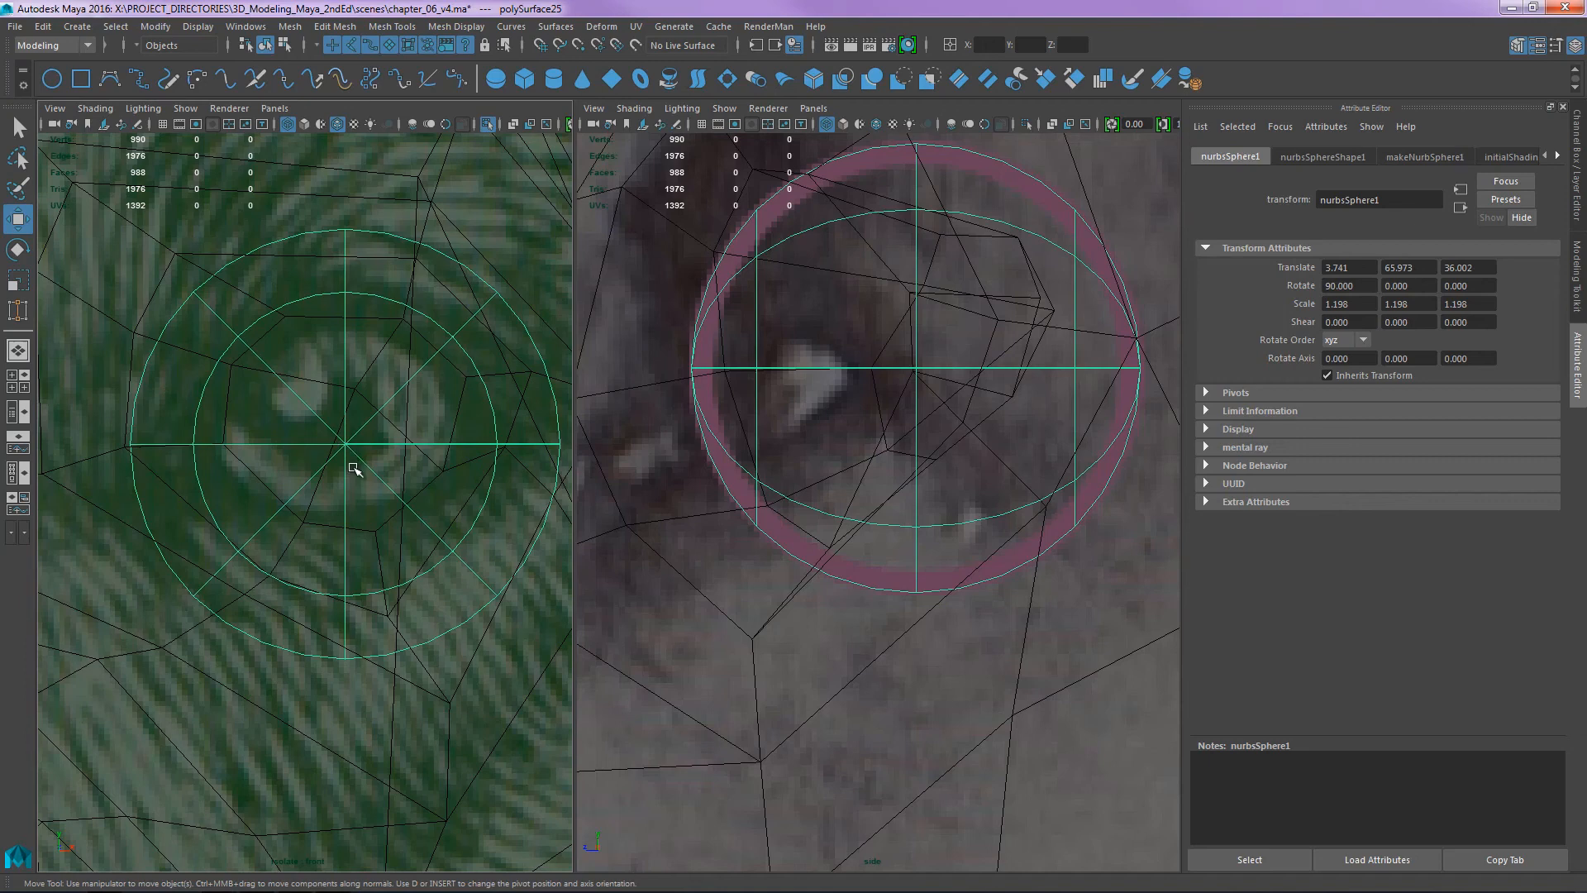
drag(343, 449, 340, 430)
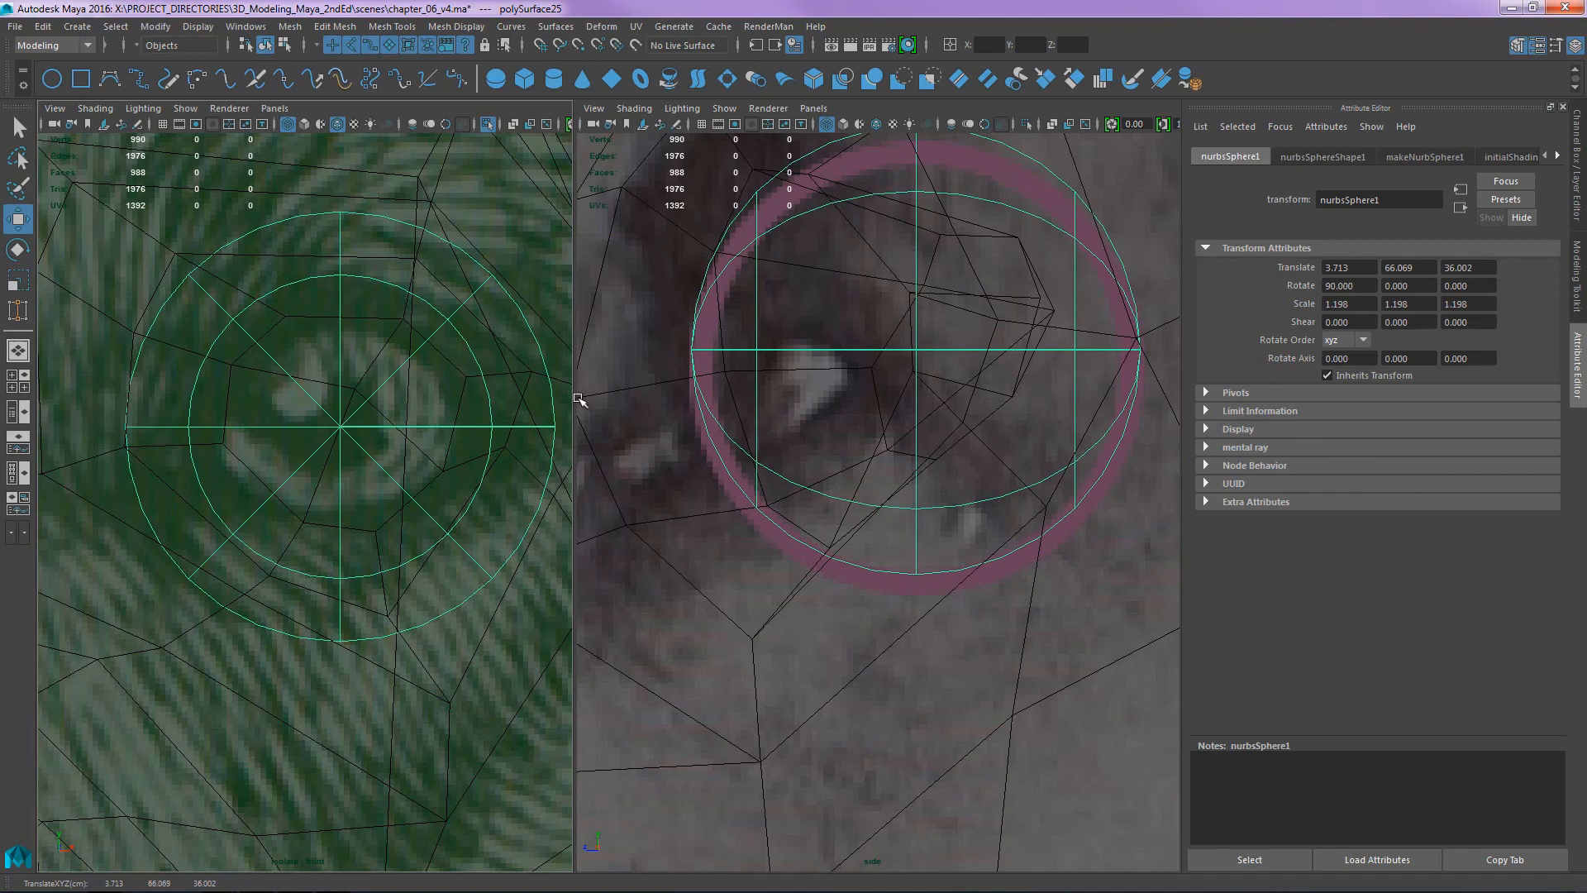
drag(343, 437, 357, 451)
drag(915, 375, 918, 370)
- Examine how the sphere sits in the eye socket from several angles in the shaded perspective view
alt+right_drag(1020, 332, 967, 336)
alt+middle_drag(941, 340, 903, 329)
alt+right_drag(1004, 334, 928, 344)
key(space)
drag(924, 378, 1010, 350)
key(f)
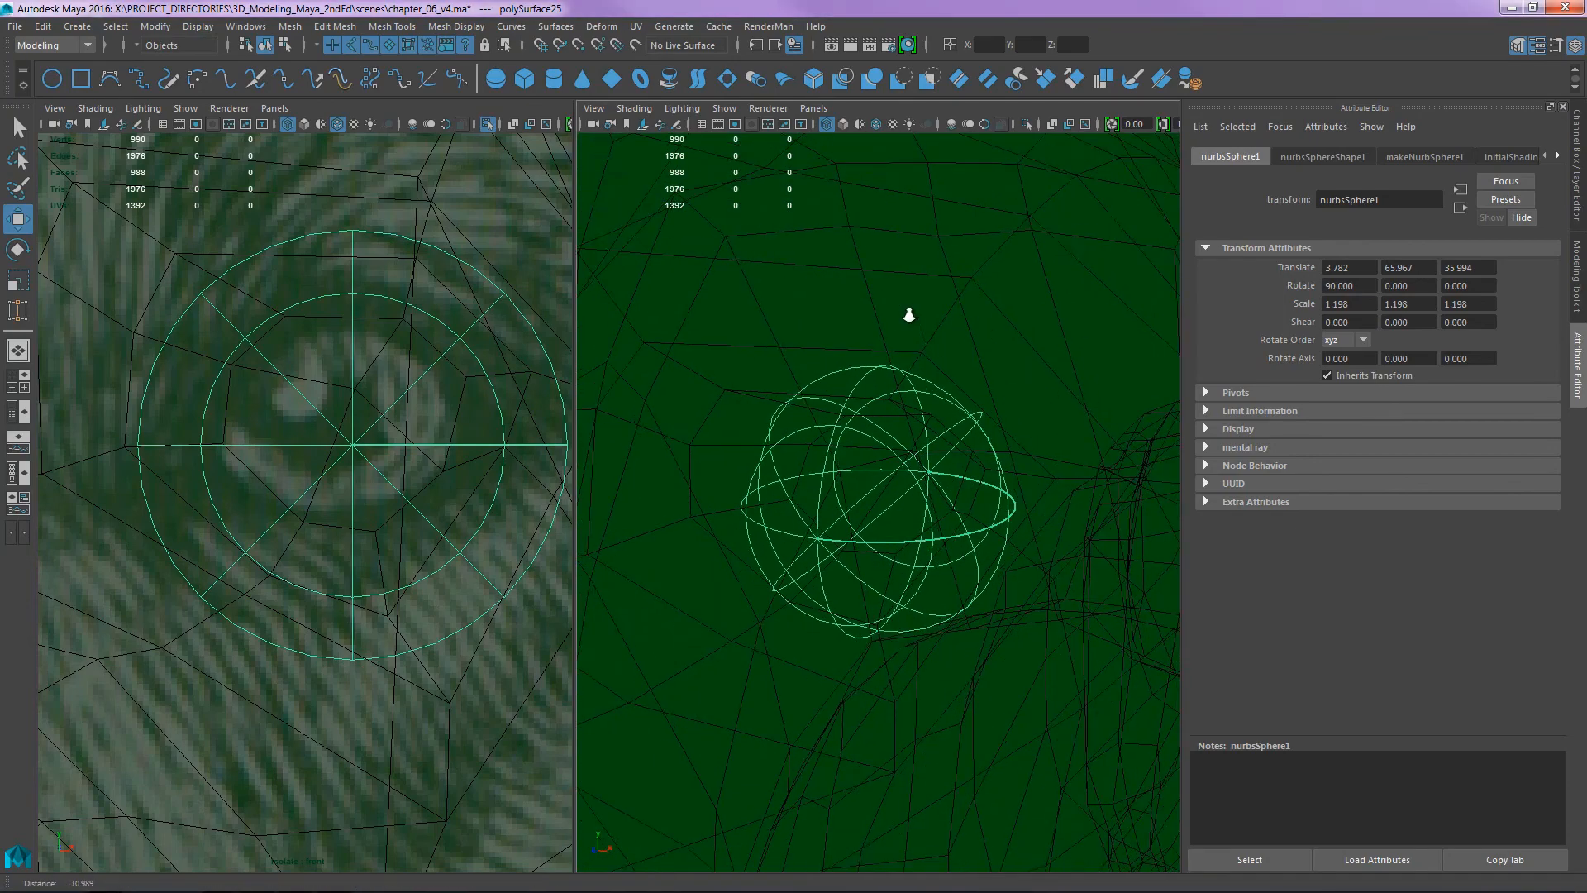
scroll(926, 311, down, 6)
key(5)
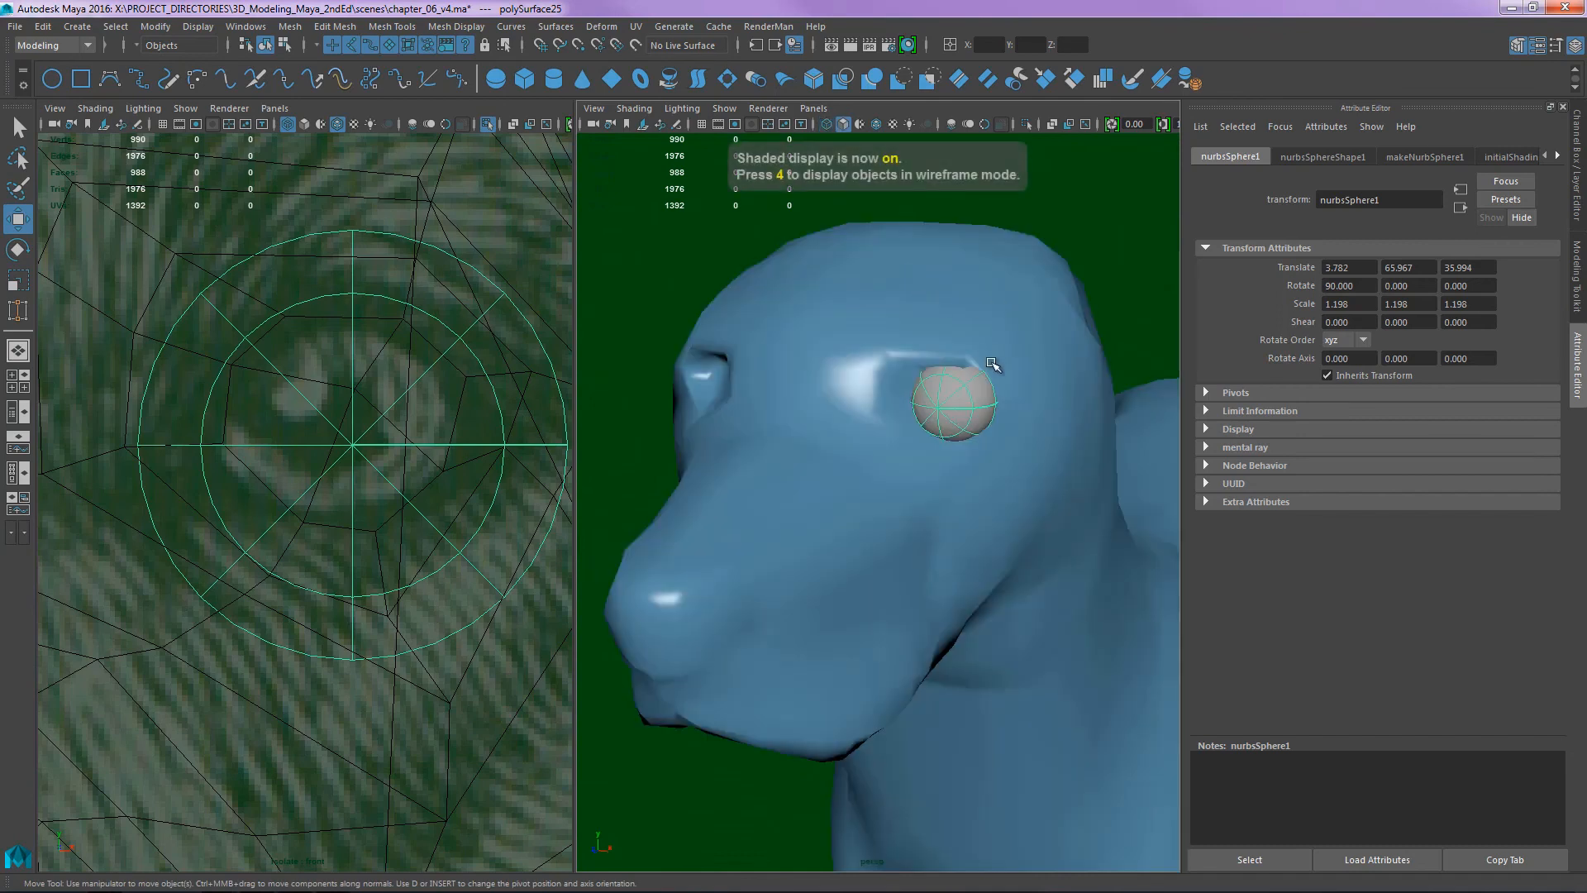
mouse_move(994, 363)
alt+mouse_down()
mouse_move(825, 365)
mouse_move(833, 345)
alt+mouse_up()
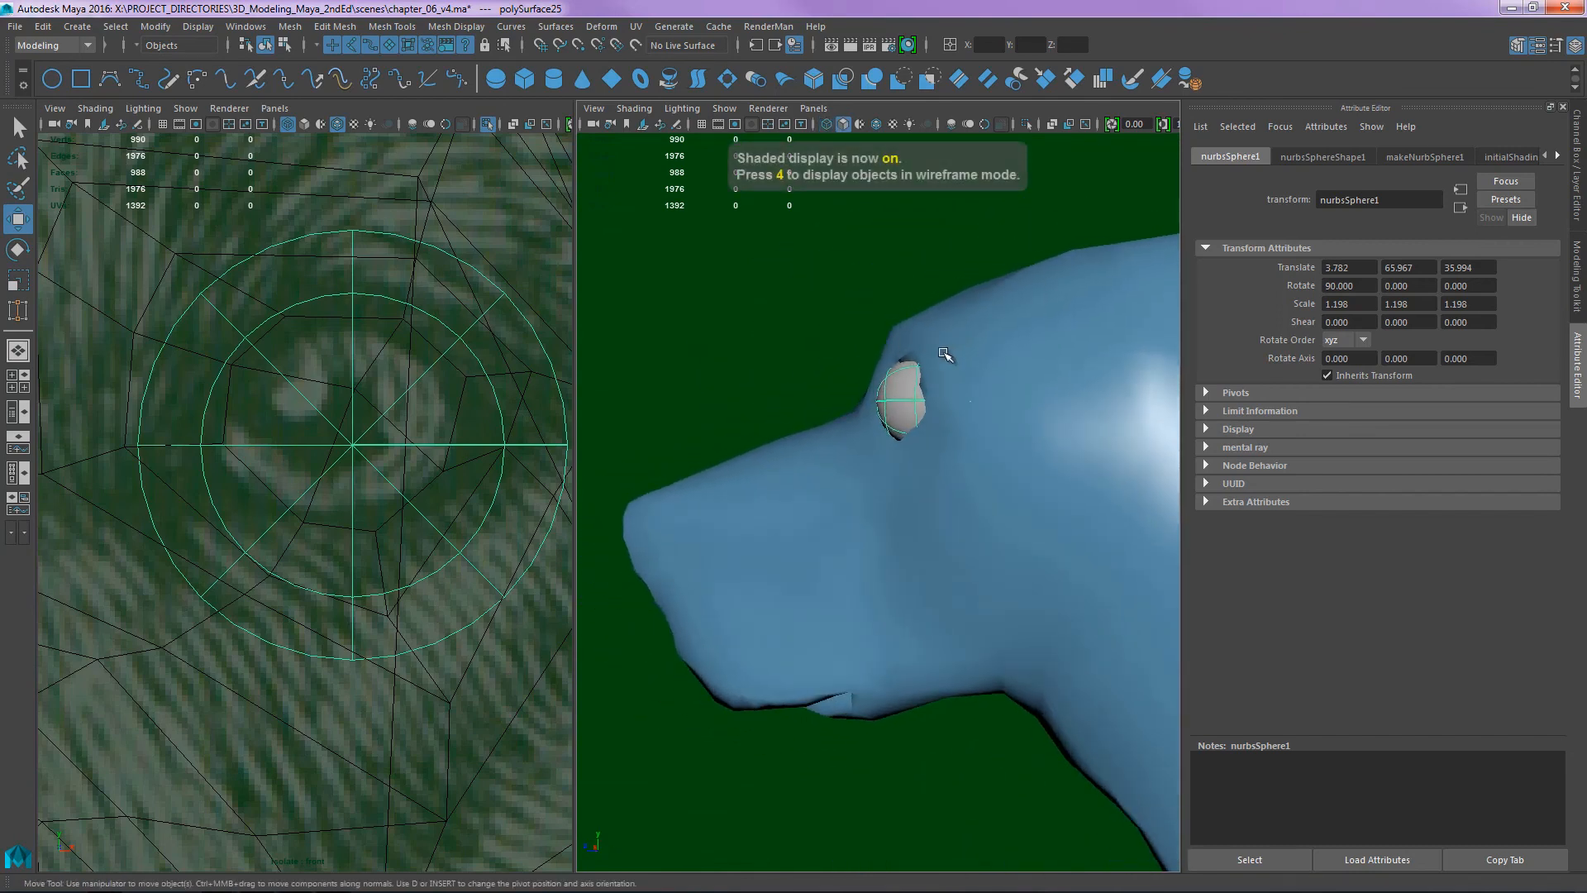
alt+drag(945, 353, 951, 443)
- Move the sphere deeper into the head in the side view, to about Z 35.803, and check its fit in shaded display
key(space)
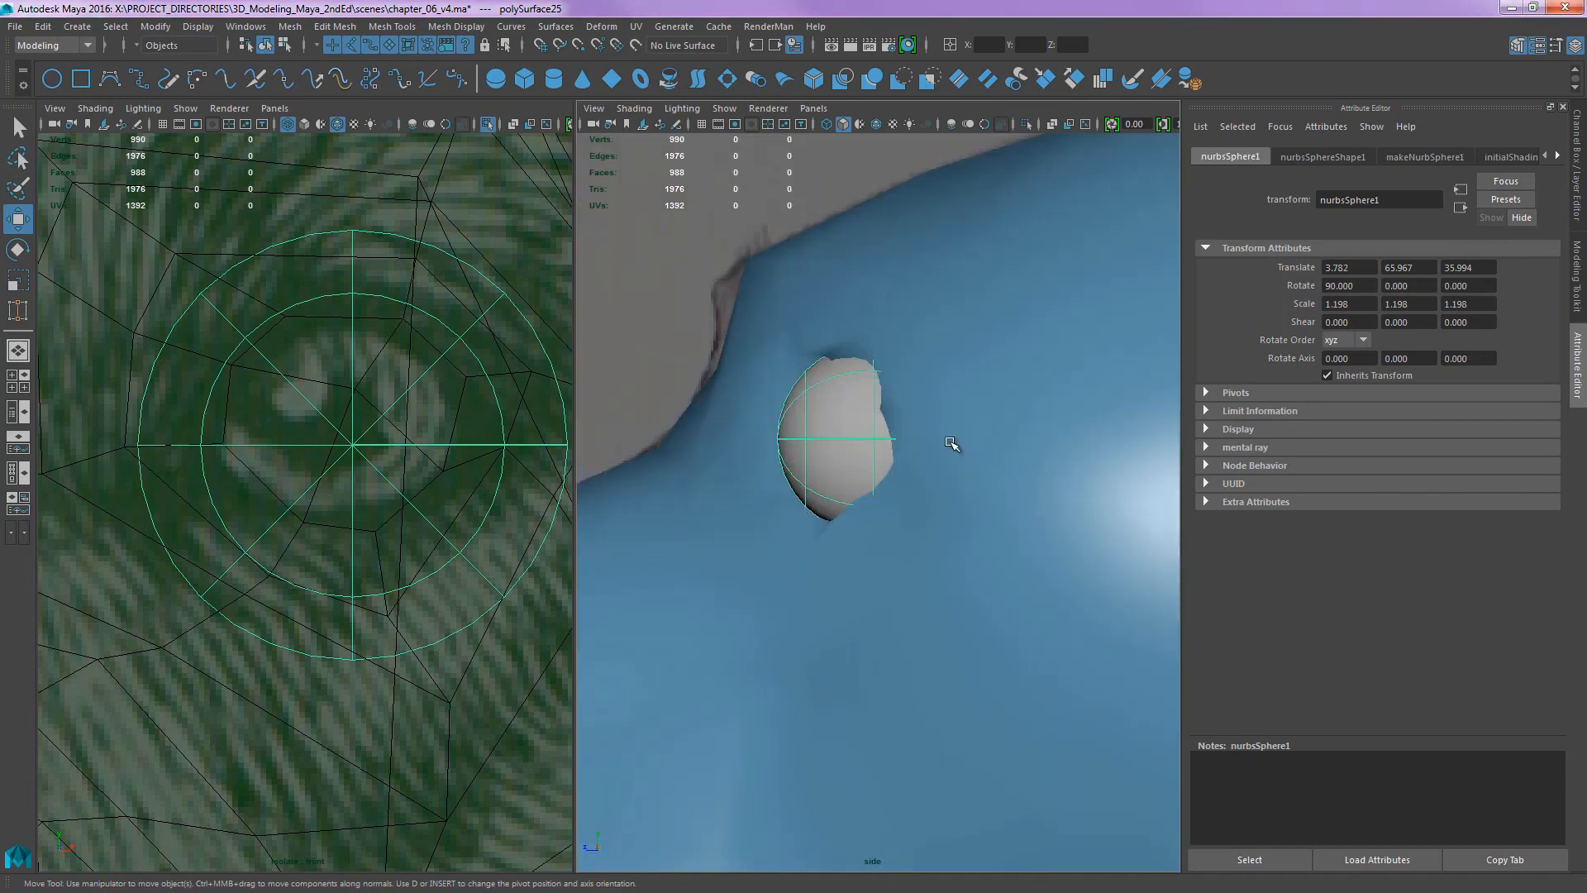
alt+middle_drag(893, 367, 937, 356)
key(4)
scroll(934, 364, up, 5)
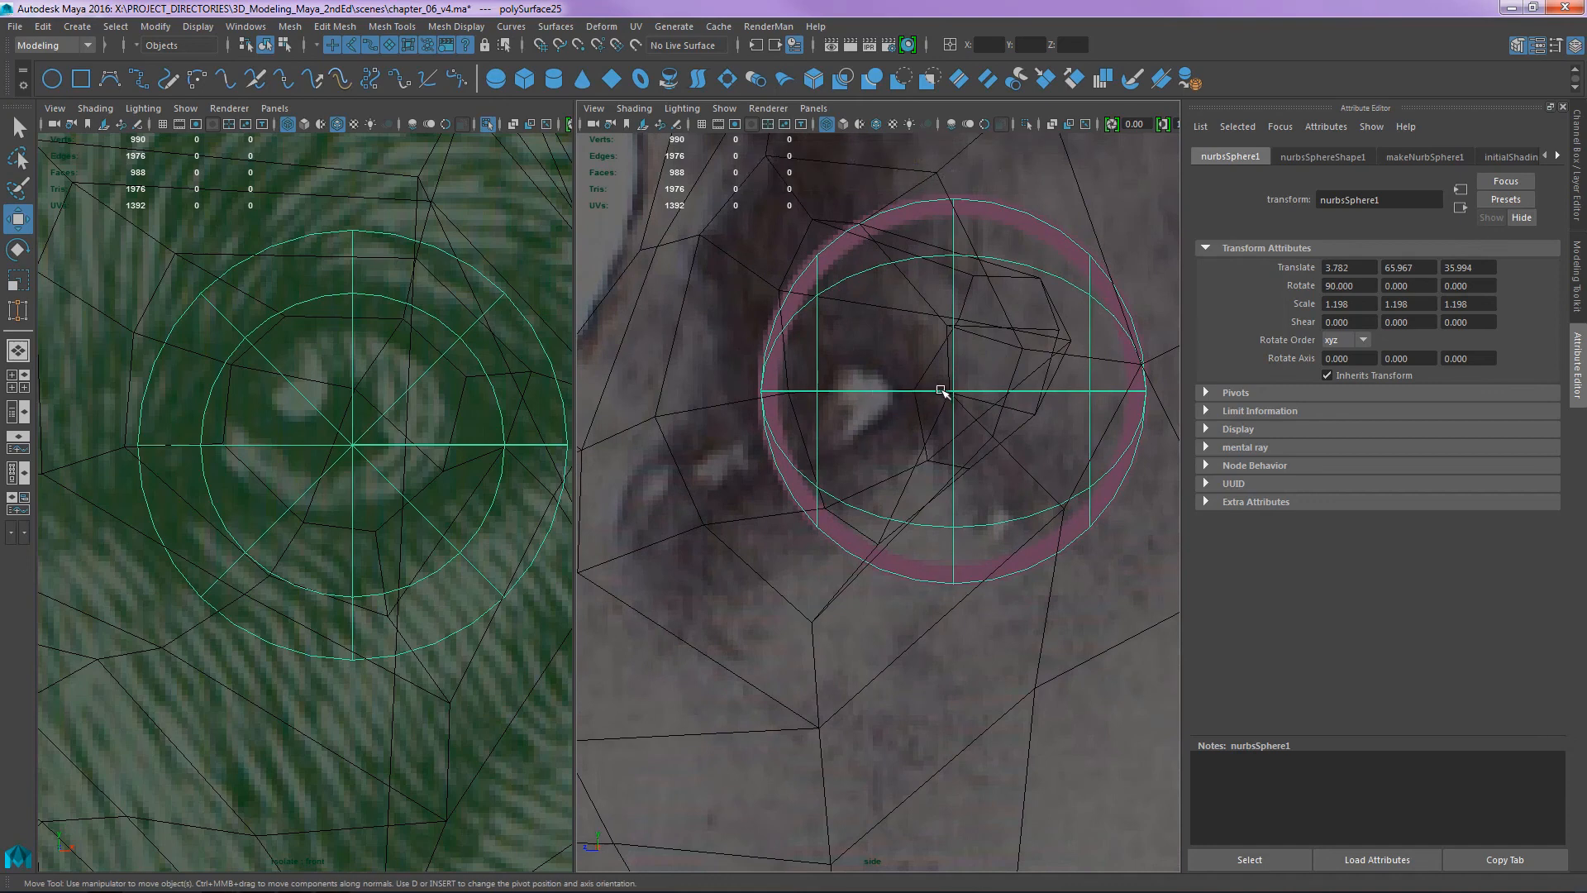
mouse_move(924, 391)
mouse_down()
mouse_move(981, 389)
mouse_move(949, 391)
mouse_up()
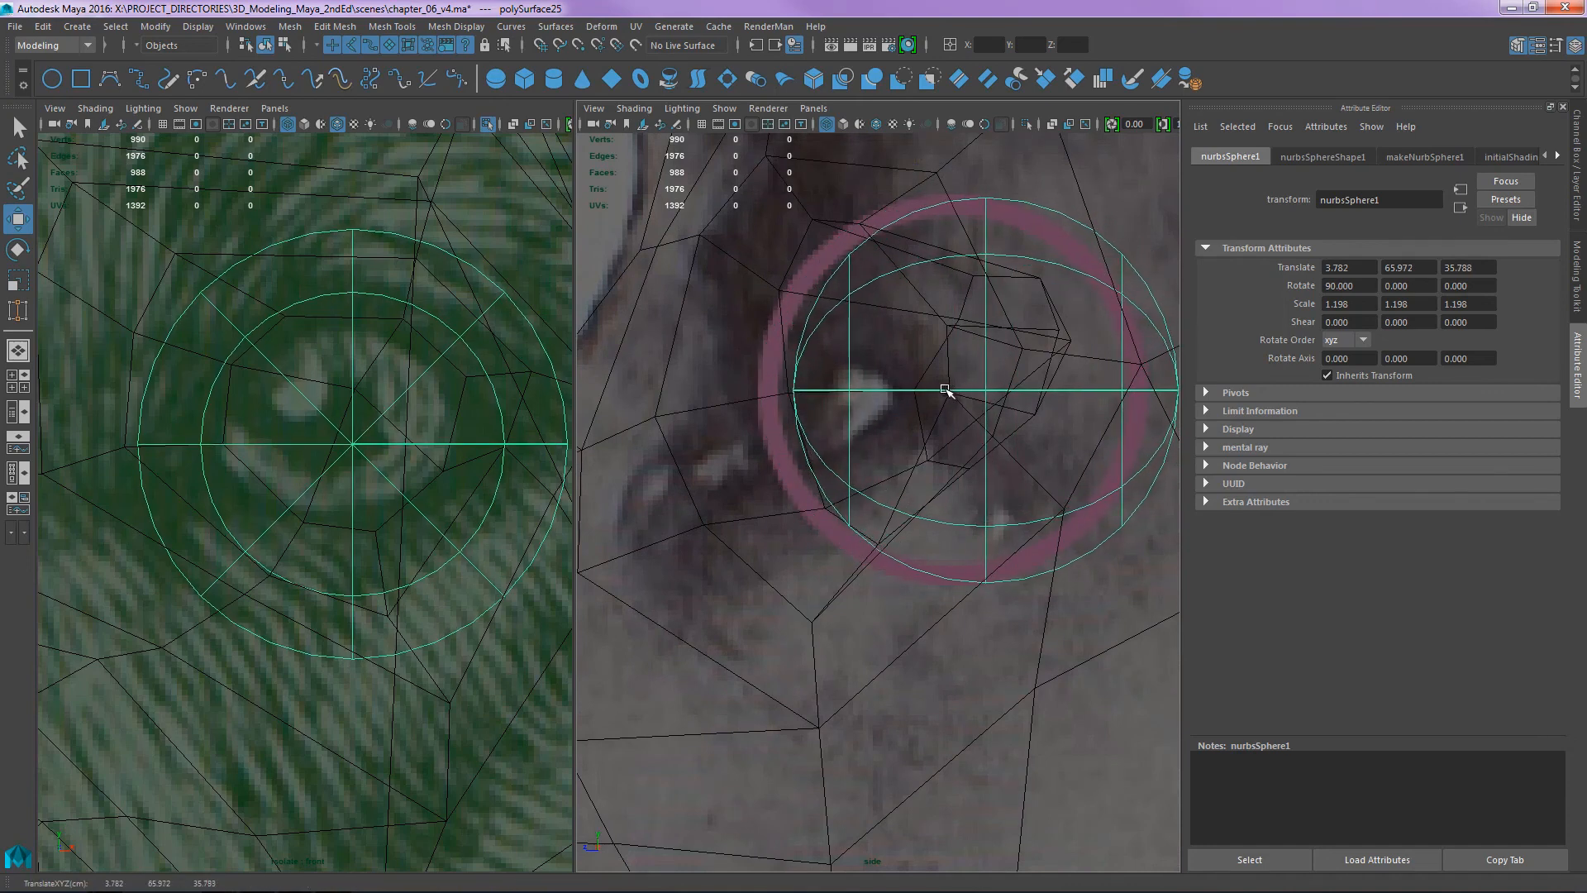
key(5)
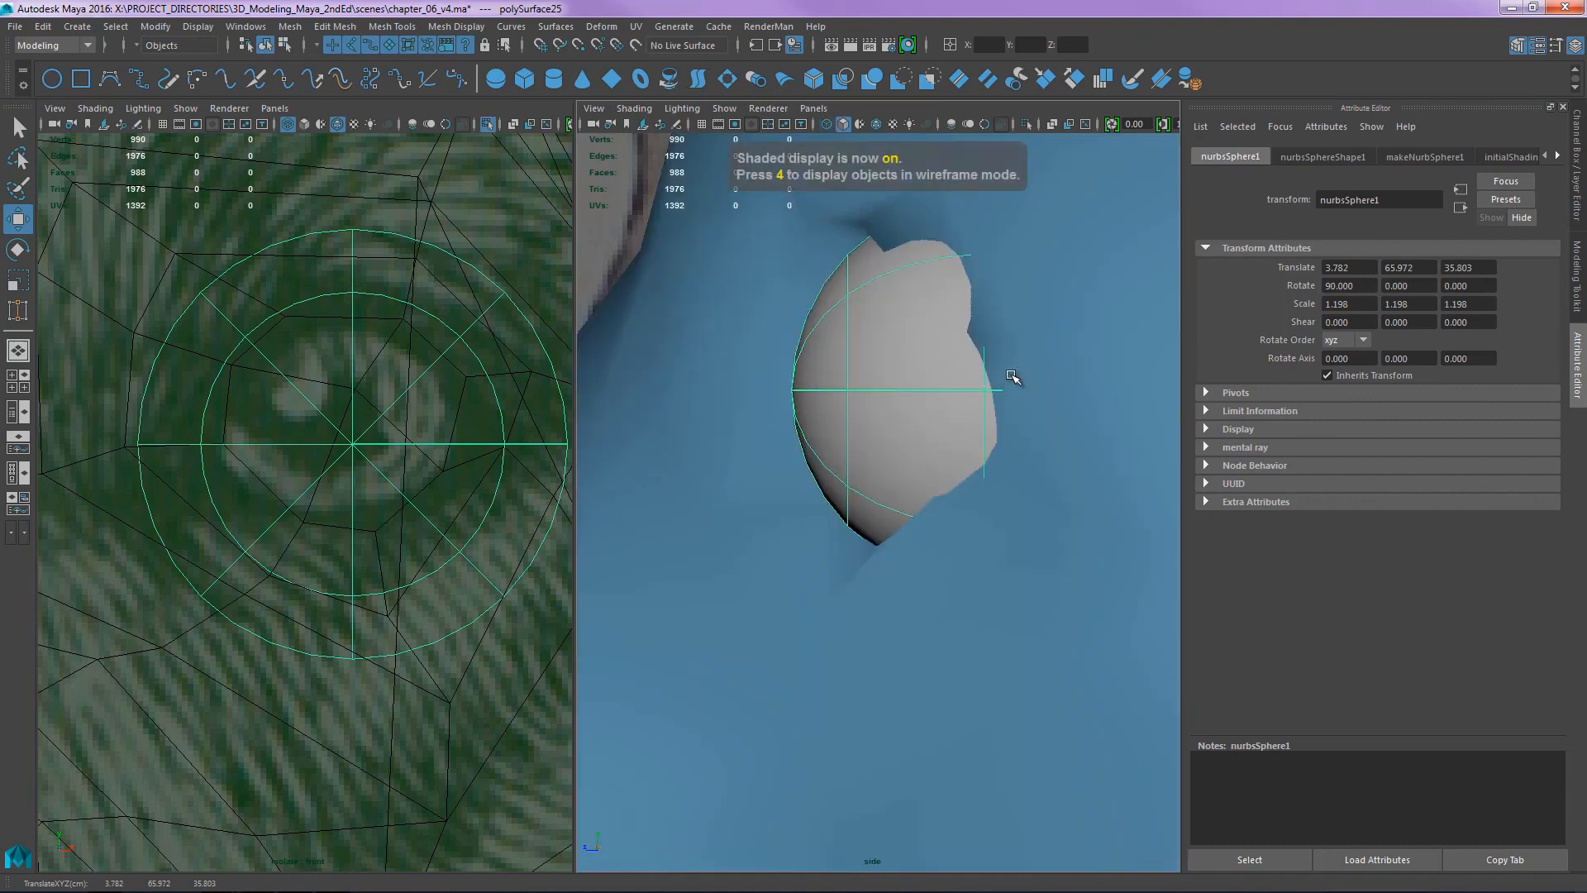
alt+right_drag(1046, 386, 913, 436)
key(space)
drag(908, 466, 1091, 463)
alt+right_drag(1091, 463, 939, 351)
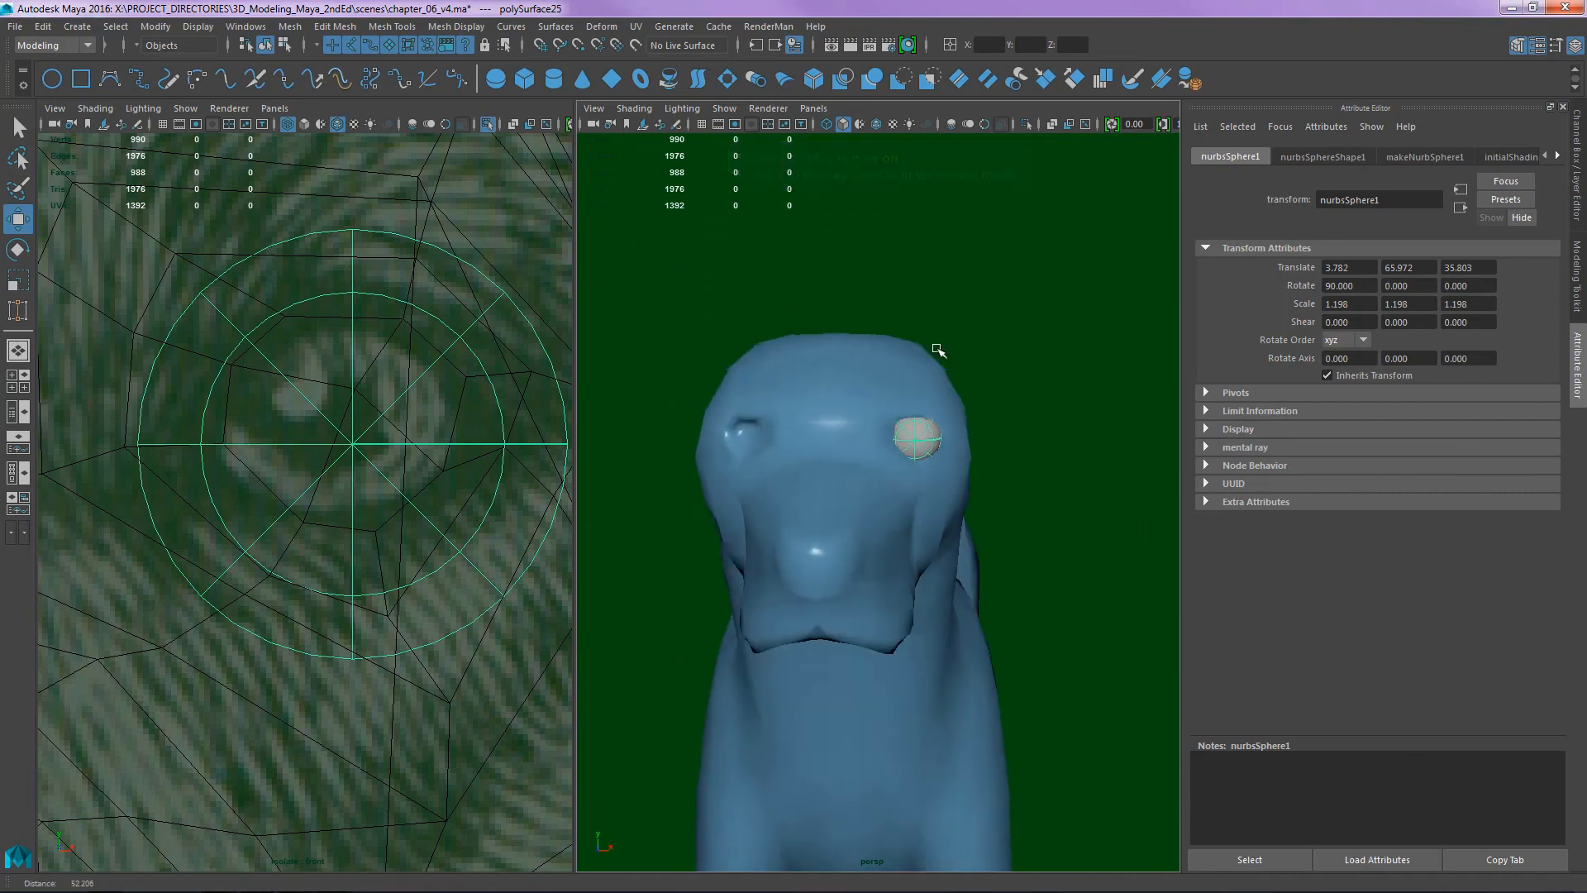
alt+drag(1013, 392, 970, 412)
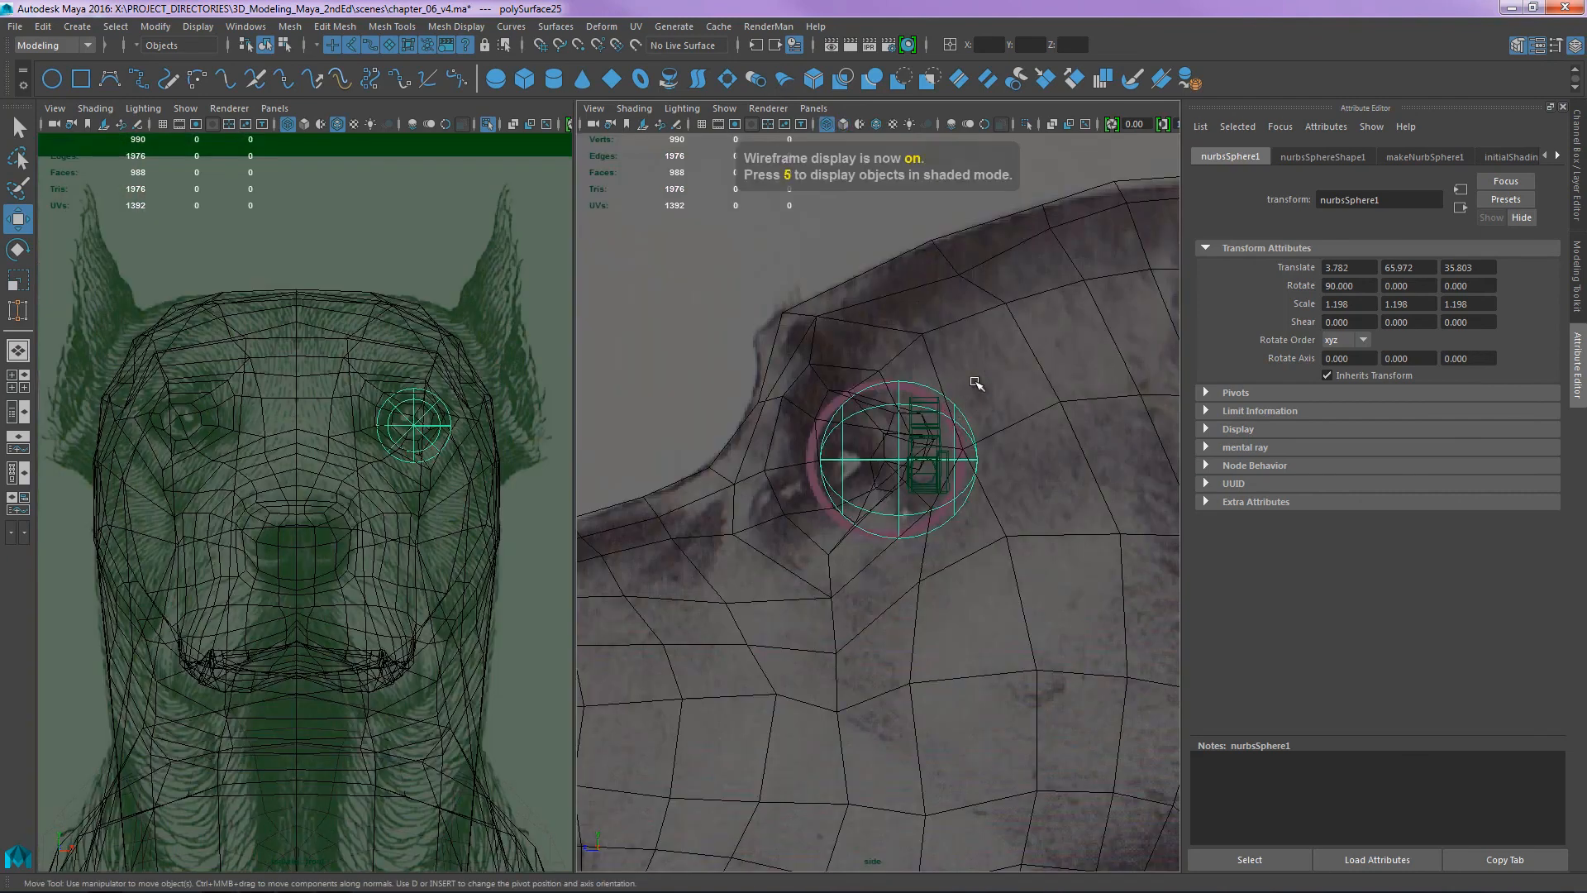
- Nudge the sphere back and toward the muzzle in the side and front wireframe views, to about X 3.585, Y 65.989, Z 35.779
scroll(956, 396, up, 5)
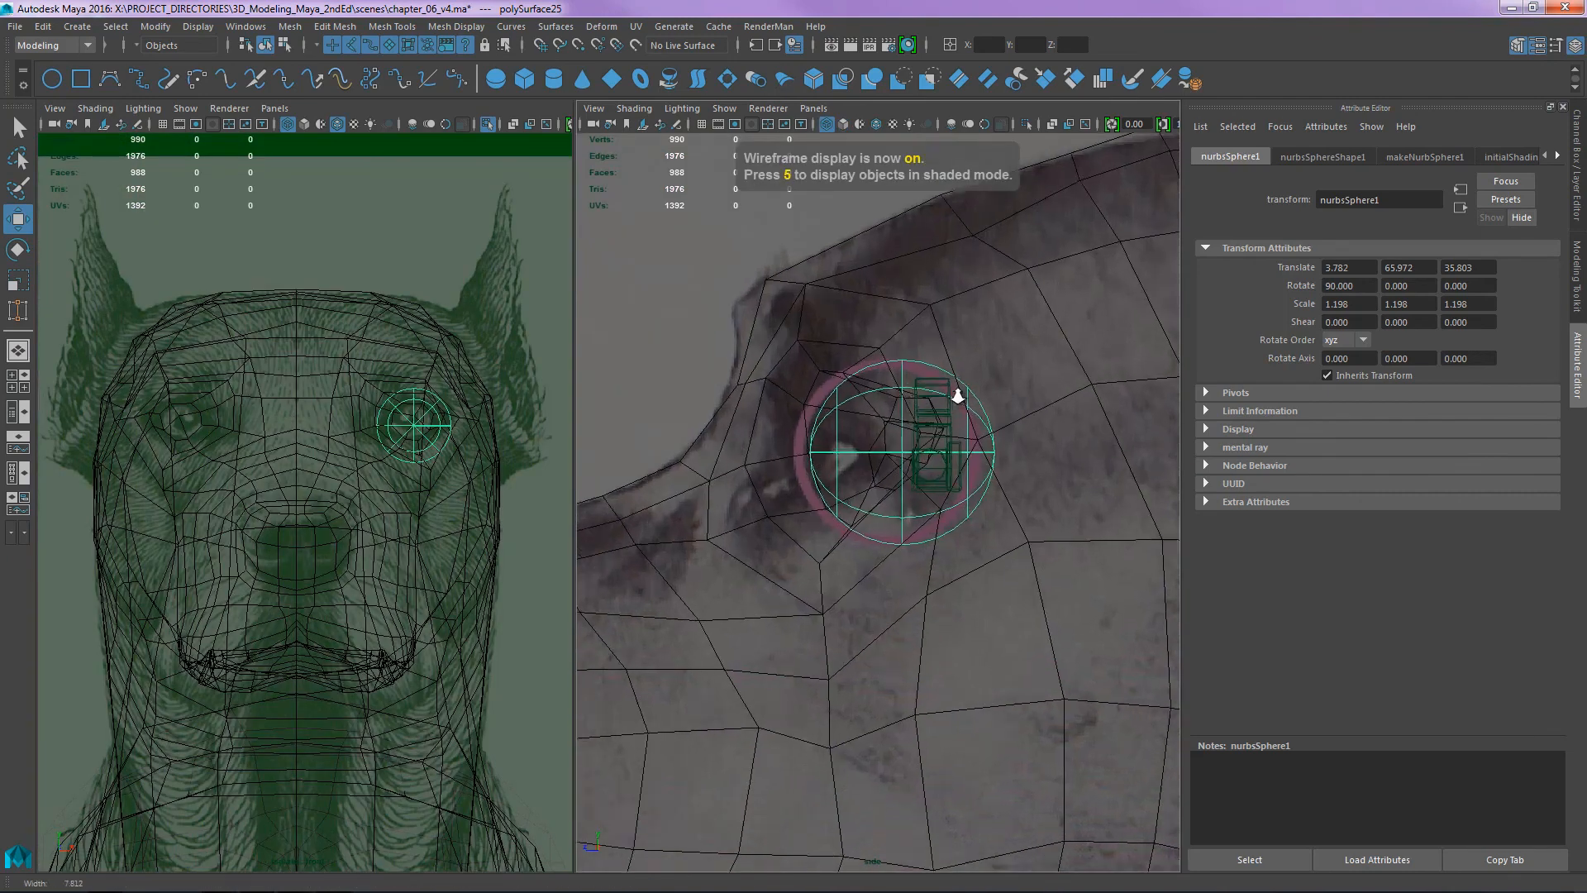
alt+middle_drag(830, 410, 836, 477)
mouse_move(809, 482)
mouse_down()
mouse_move(829, 480)
mouse_move(810, 485)
mouse_up()
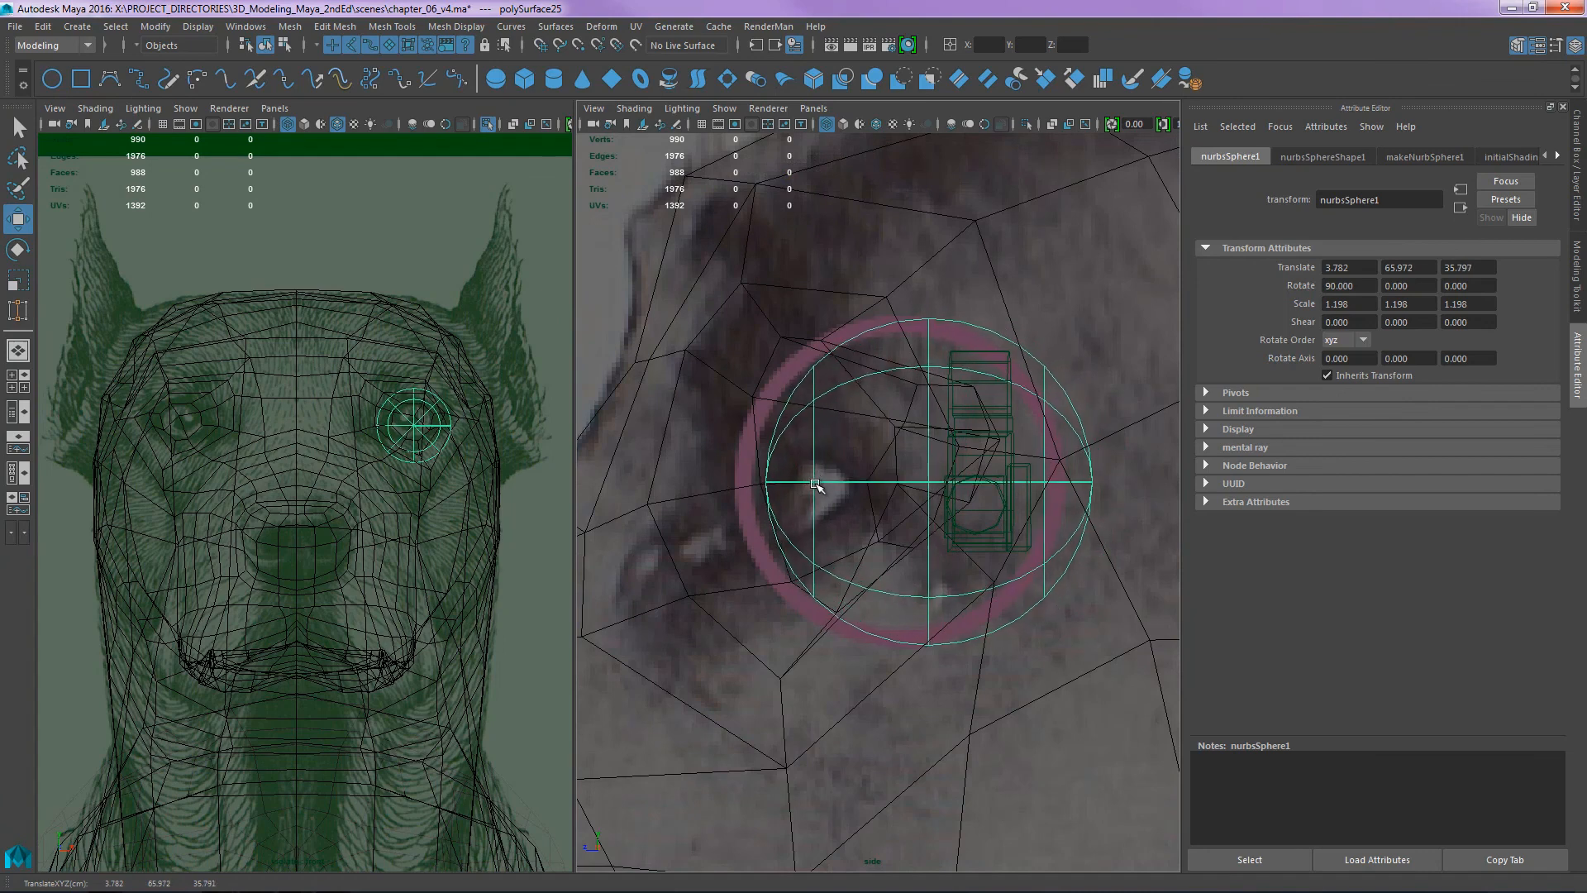
alt+middle_drag(942, 446, 921, 443)
alt+right_drag(921, 443, 890, 464)
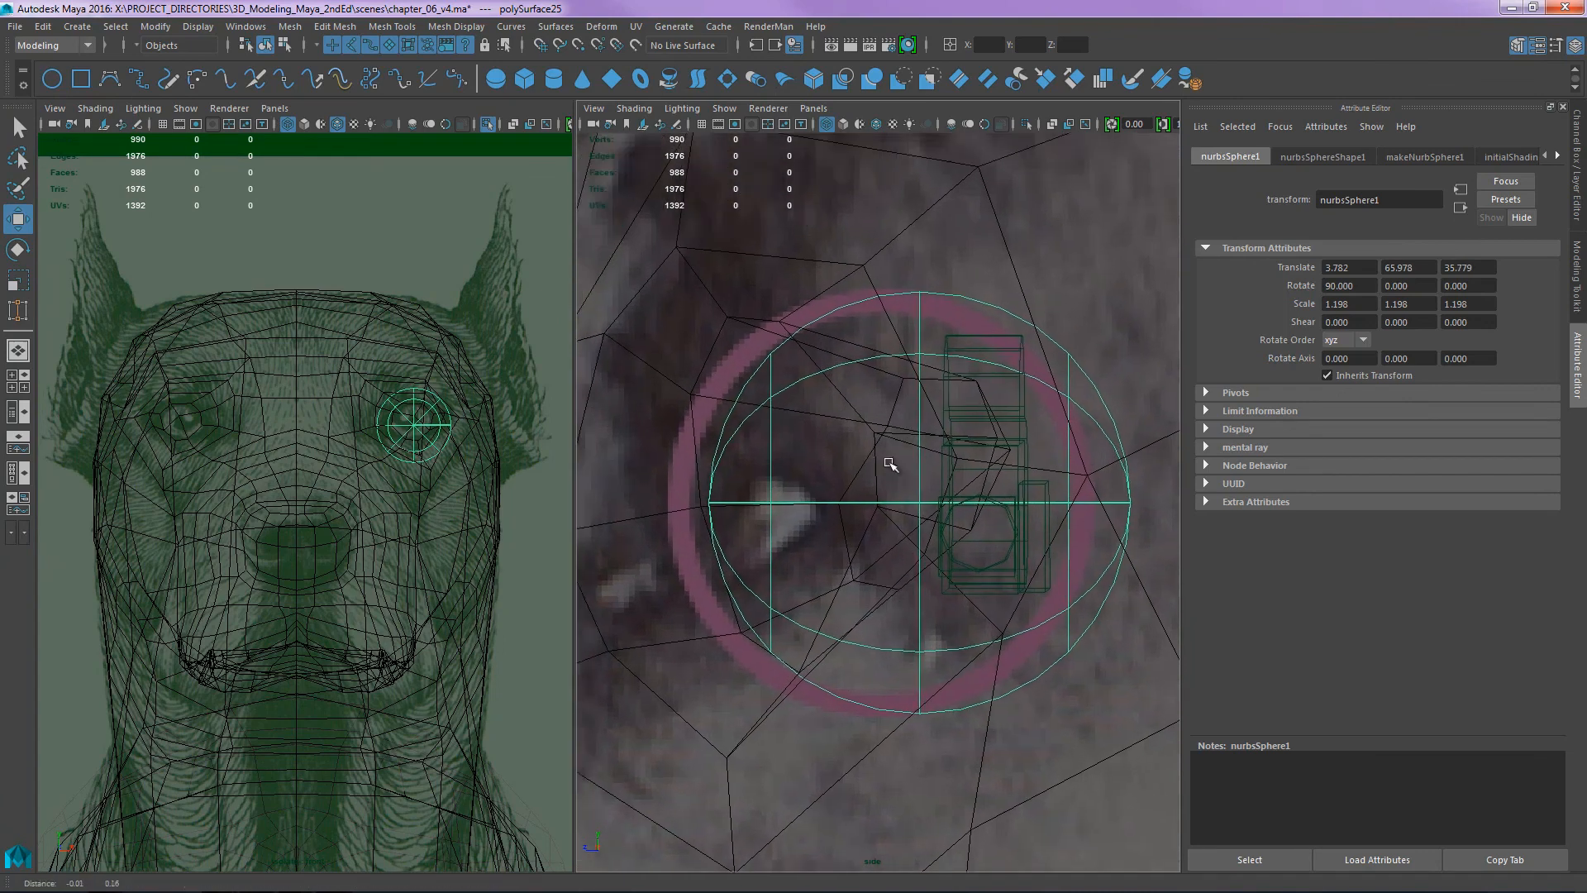
alt+middle_drag(890, 464, 894, 474)
key(space)
scroll(463, 446, up, 5)
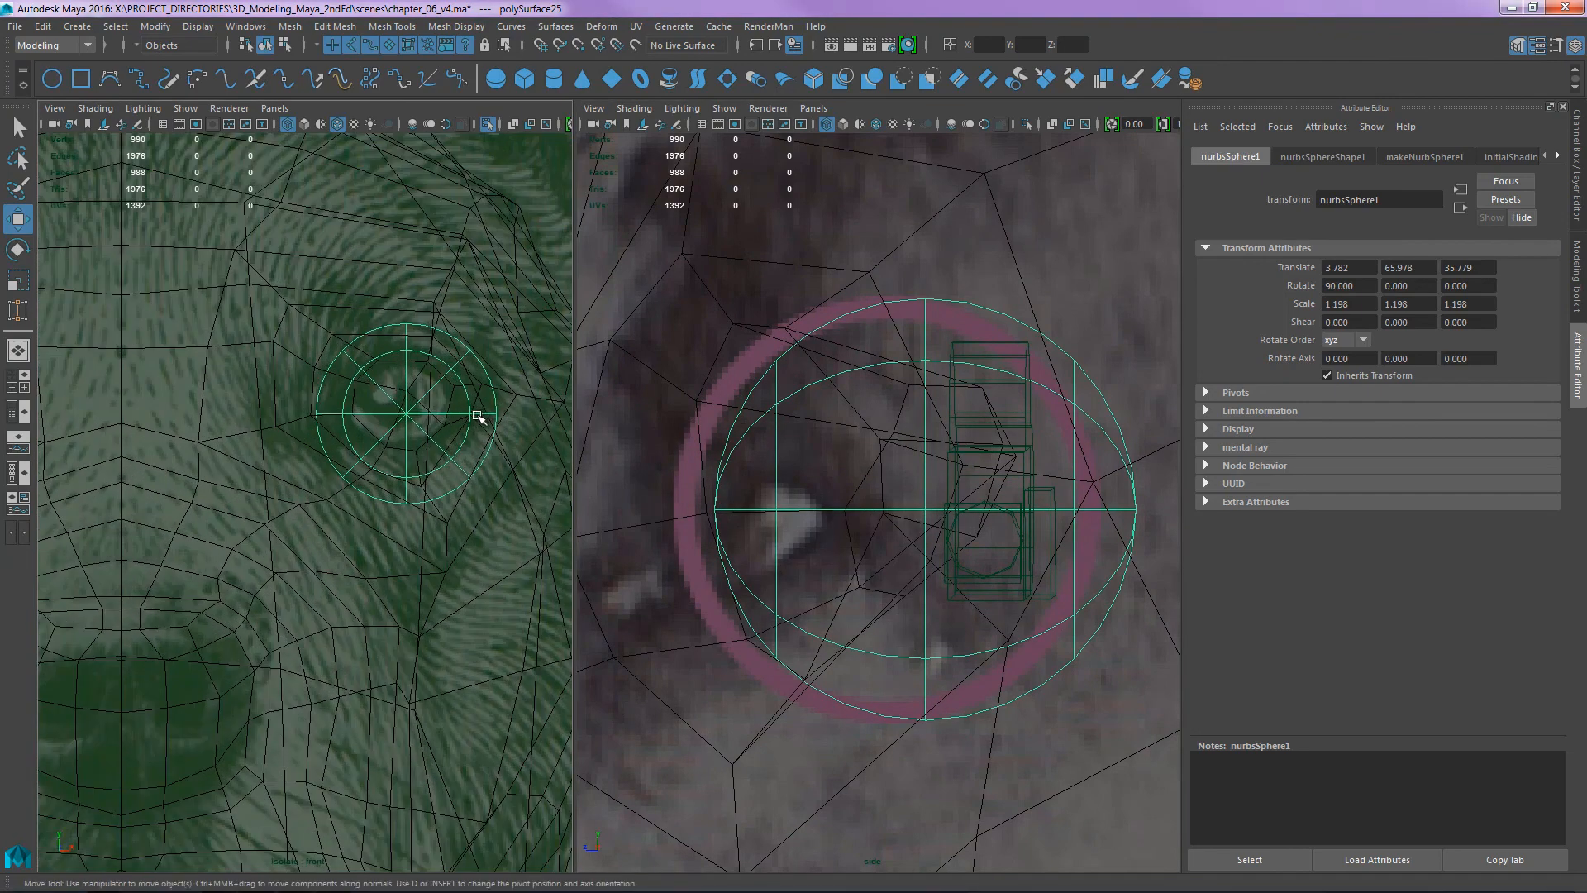
drag(478, 415, 461, 417)
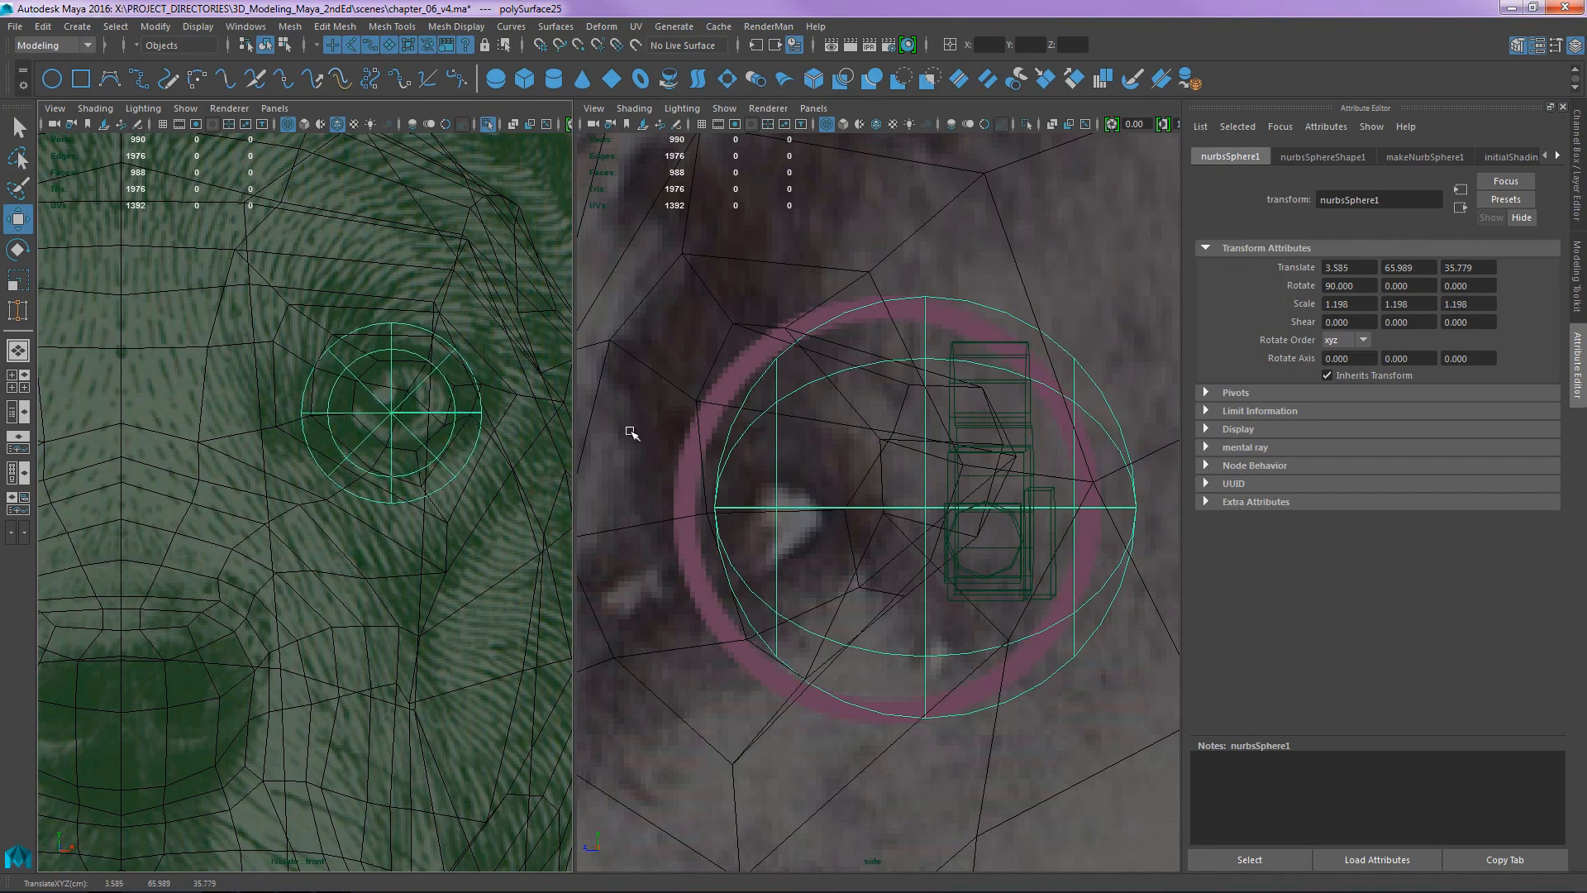
- Inspect the eyeball's fit in the shaded perspective view and select the dog mesh
alt+middle_drag(956, 466, 902, 472)
key(5)
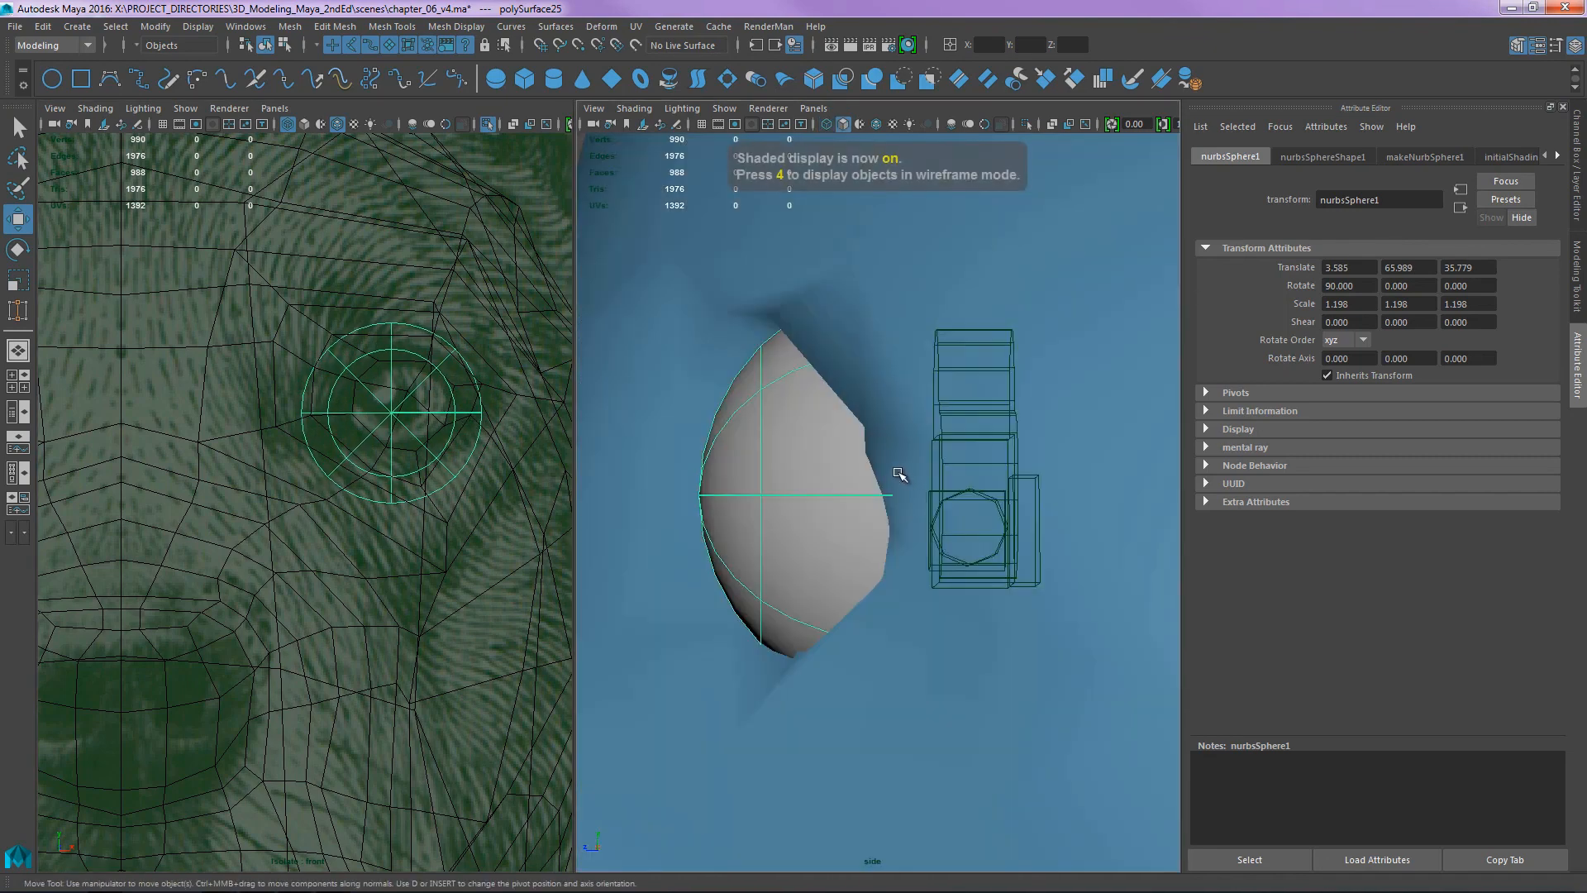
key(space)
mouse_move(898, 486)
mouse_down()
mouse_move(908, 455)
mouse_move(1064, 503)
mouse_move(771, 414)
mouse_move(826, 422)
mouse_move(744, 553)
mouse_move(856, 542)
mouse_up()
alt+drag(796, 431, 841, 425)
click(872, 440)
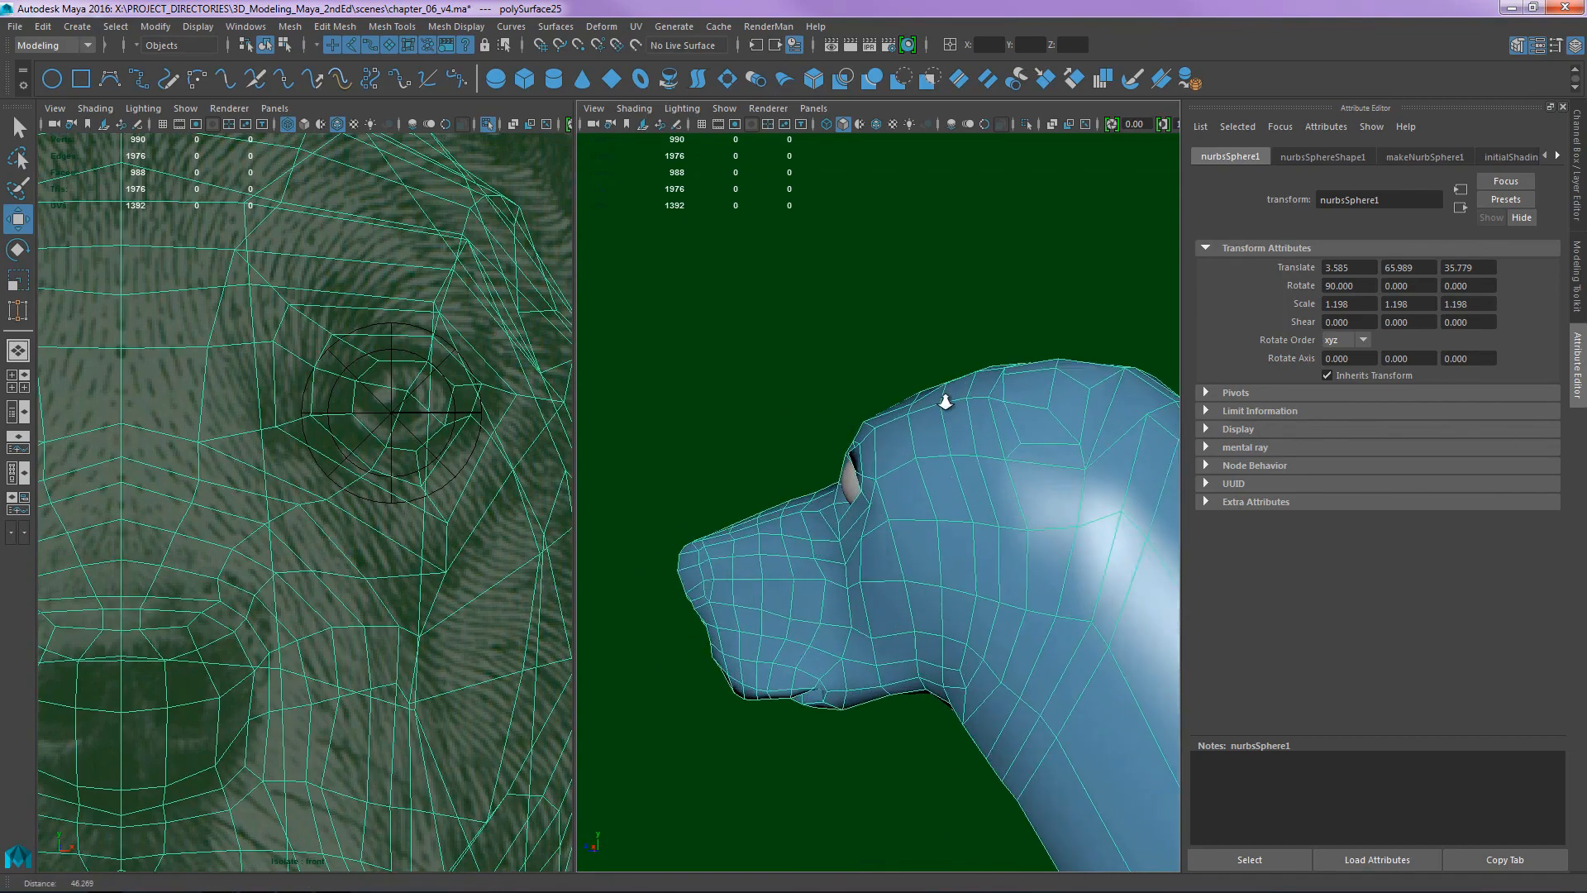
- Hide the cameras in the side wireframe view so the eye area is unobstructed
scroll(960, 480, up, 5)
alt+middle_drag(814, 372, 795, 403)
key(space)
drag(825, 459, 944, 452)
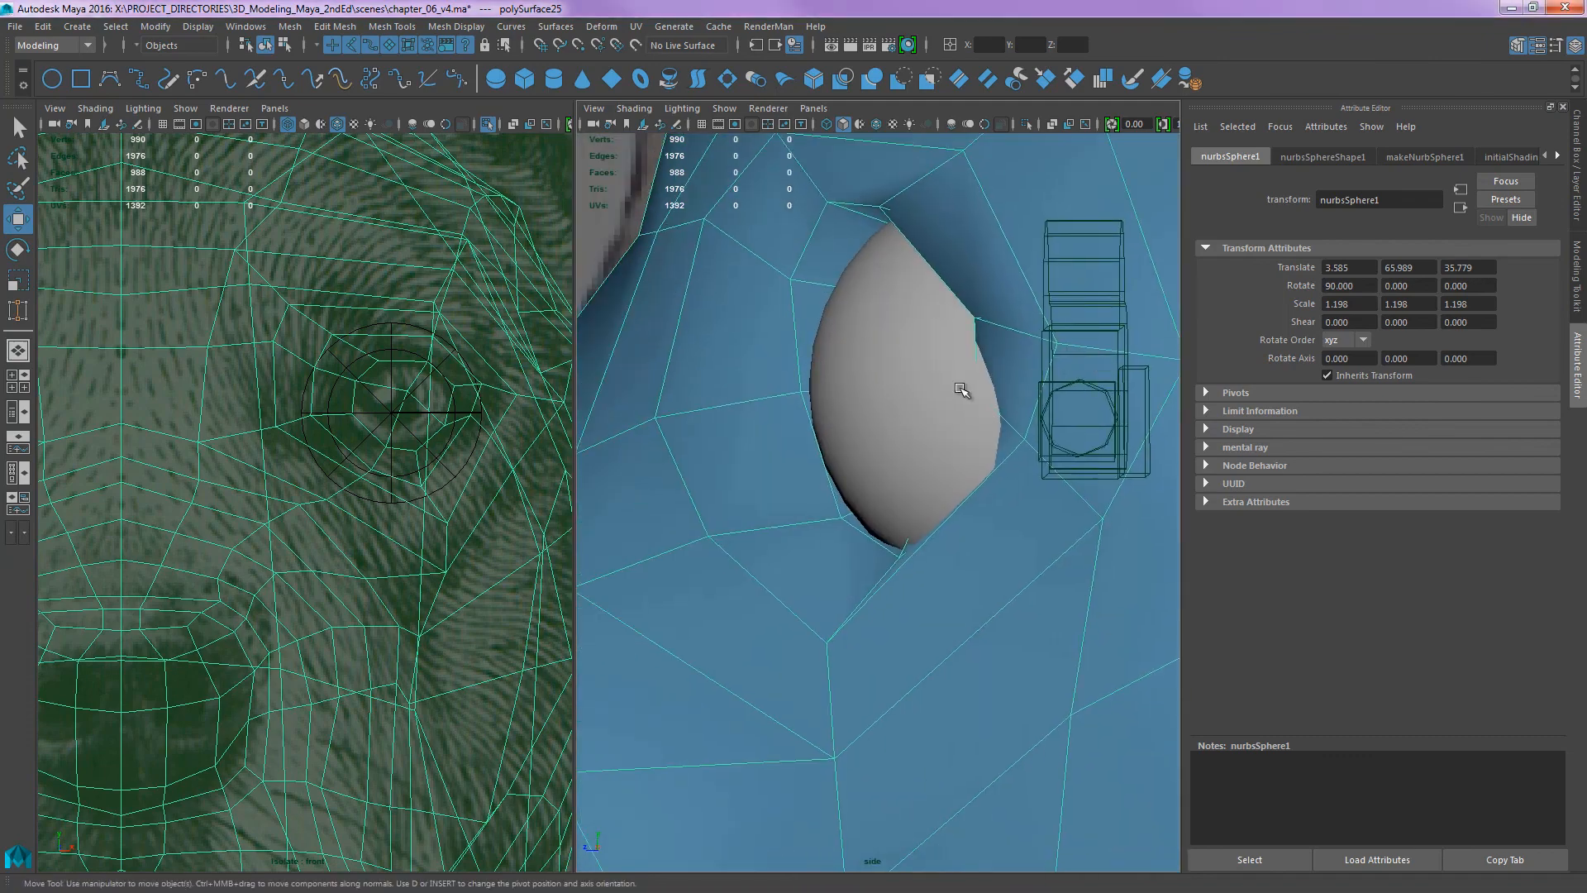
key(4)
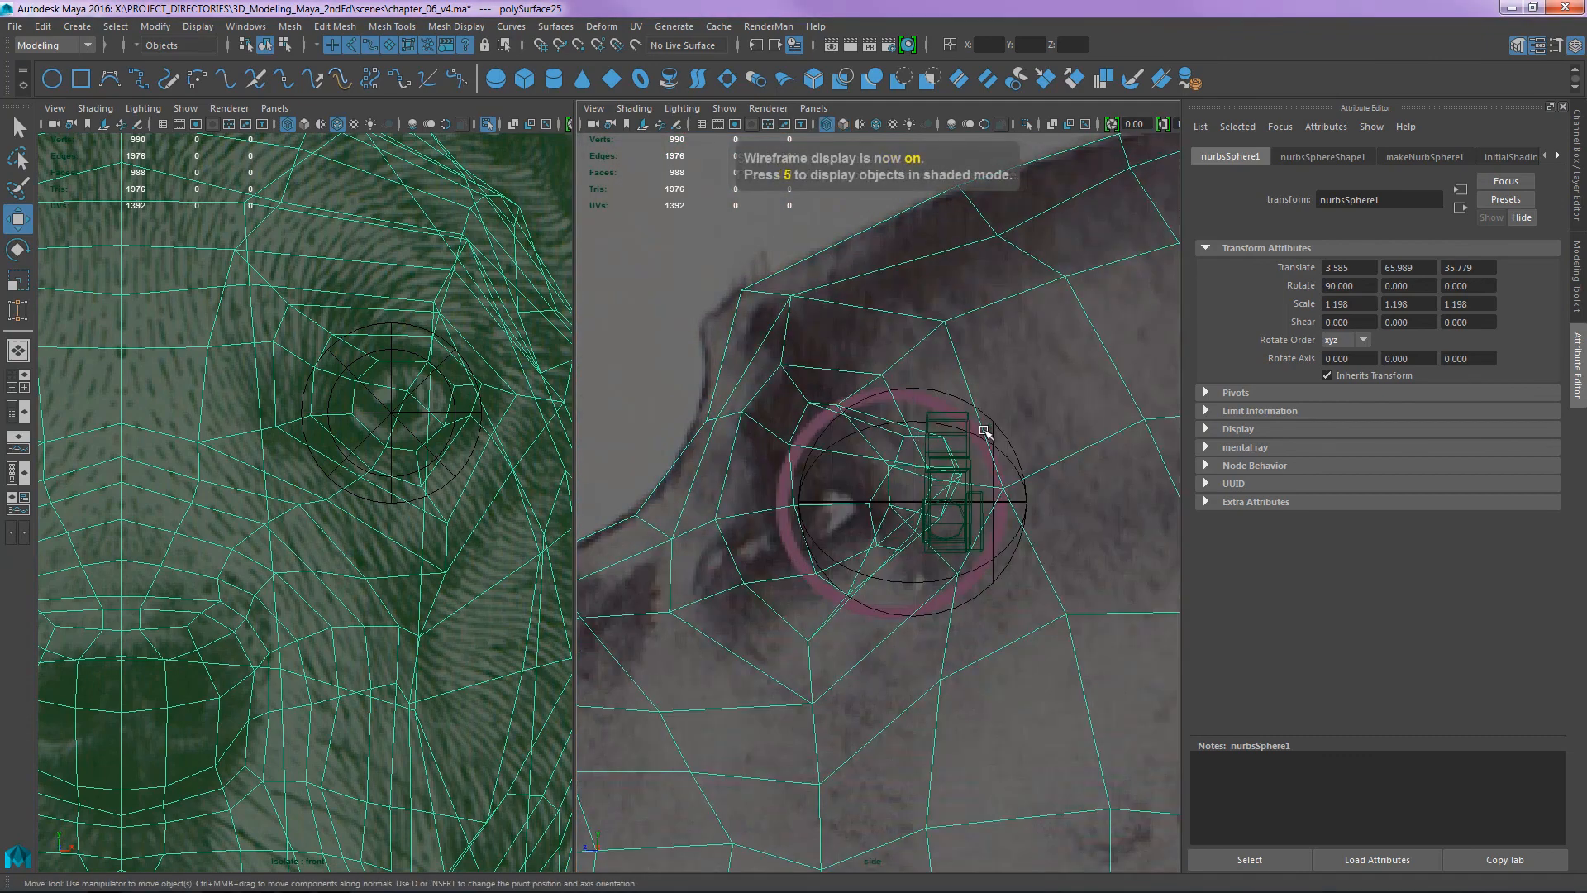
alt+middle_drag(982, 431, 993, 425)
alt+right_drag(993, 425, 1036, 402)
alt+middle_drag(996, 368, 867, 386)
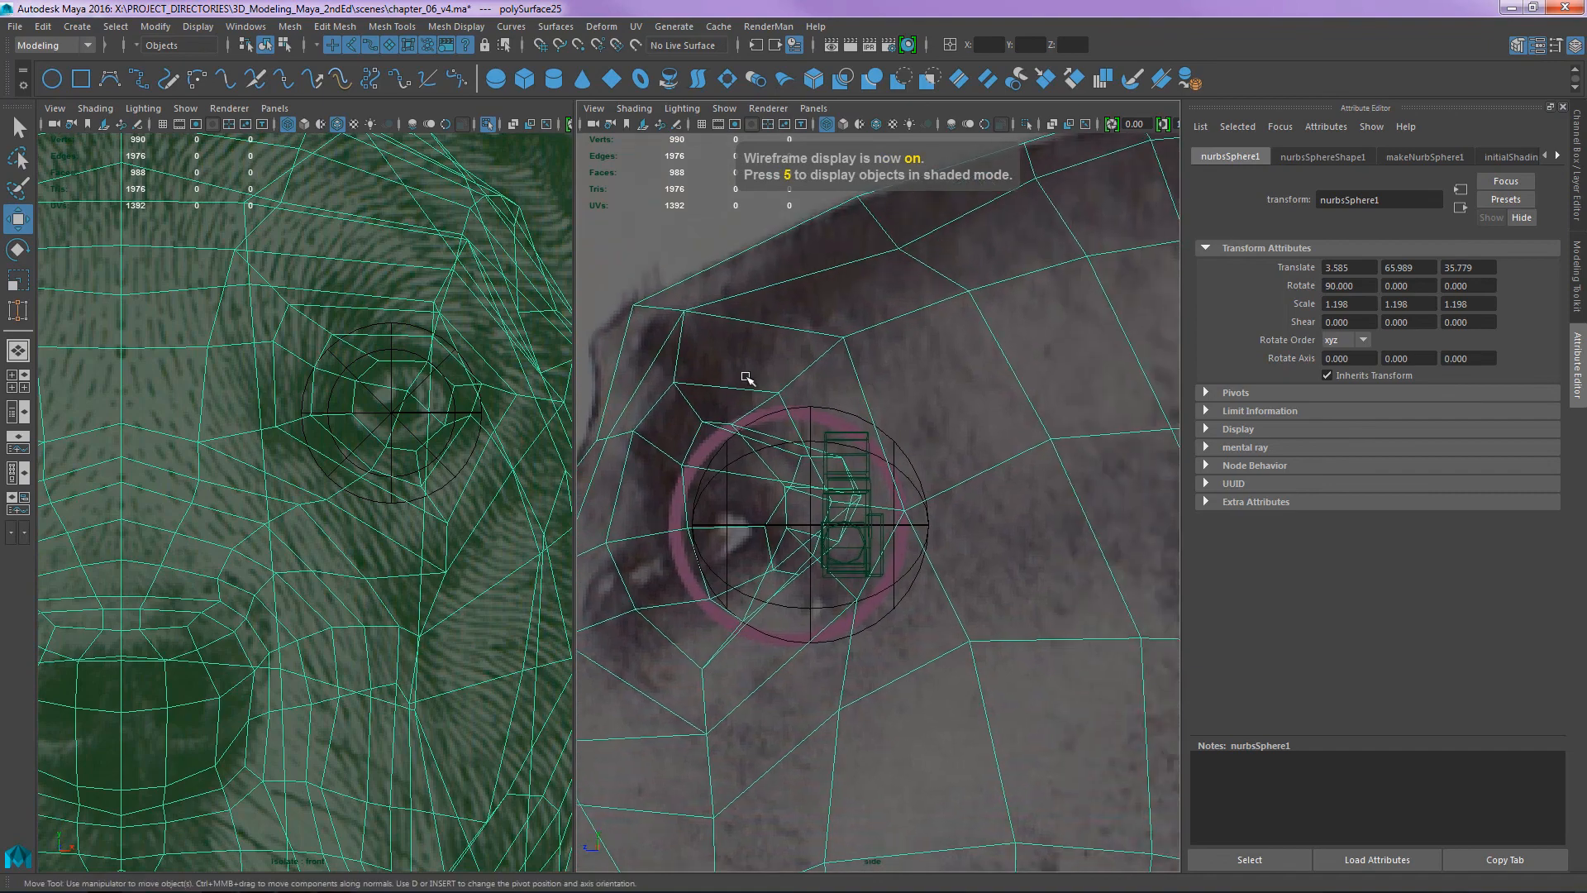
alt+middle_drag(797, 424, 839, 396)
alt+right_drag(840, 396, 952, 359)
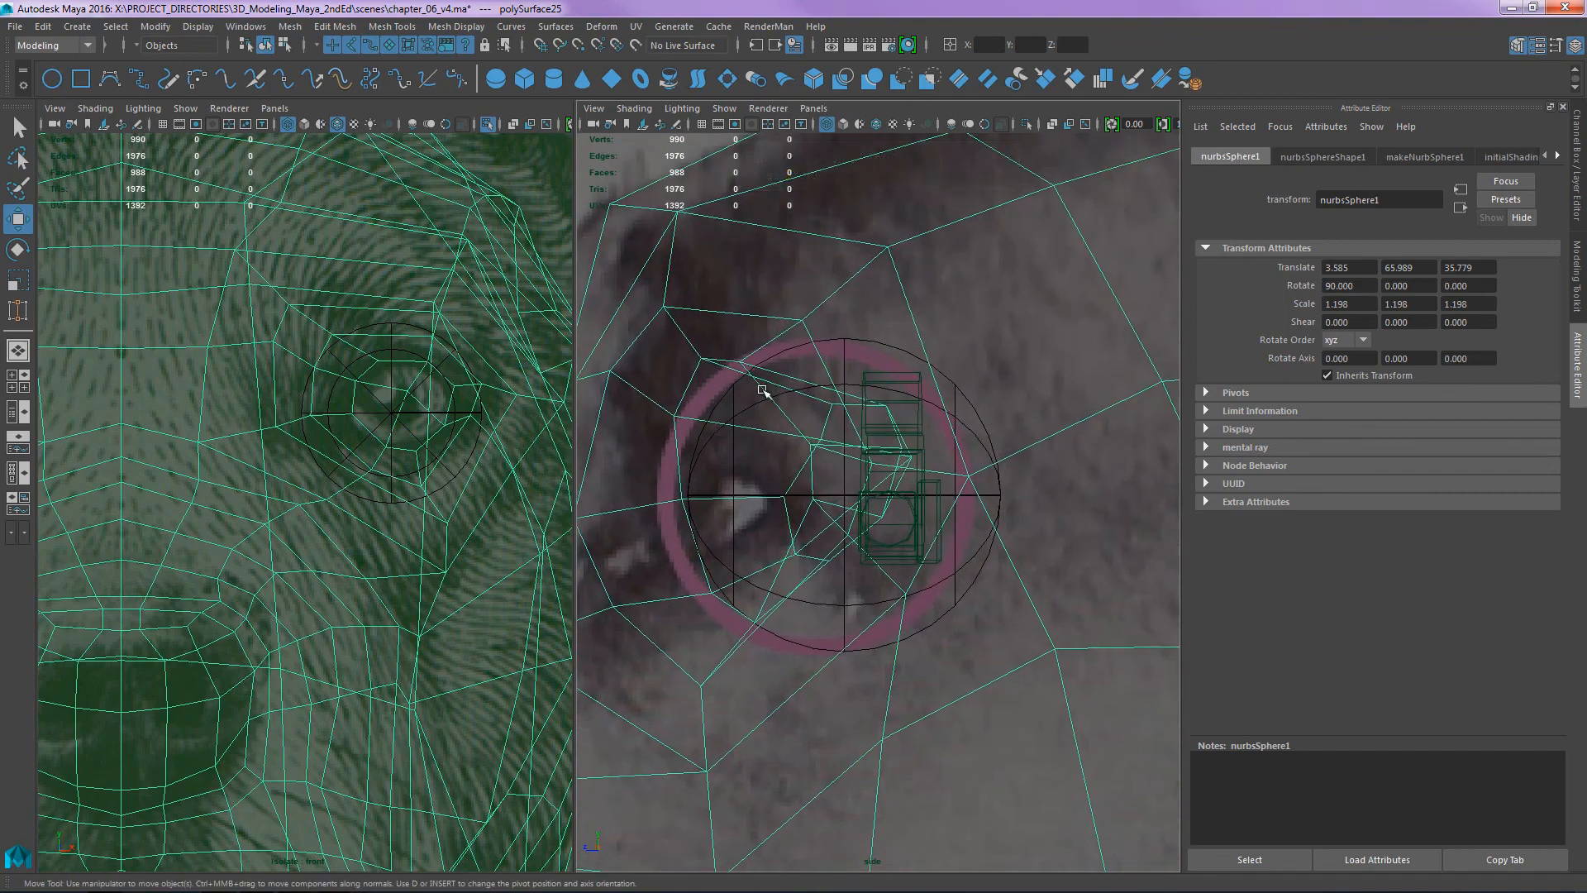
alt+right_drag(874, 447, 940, 460)
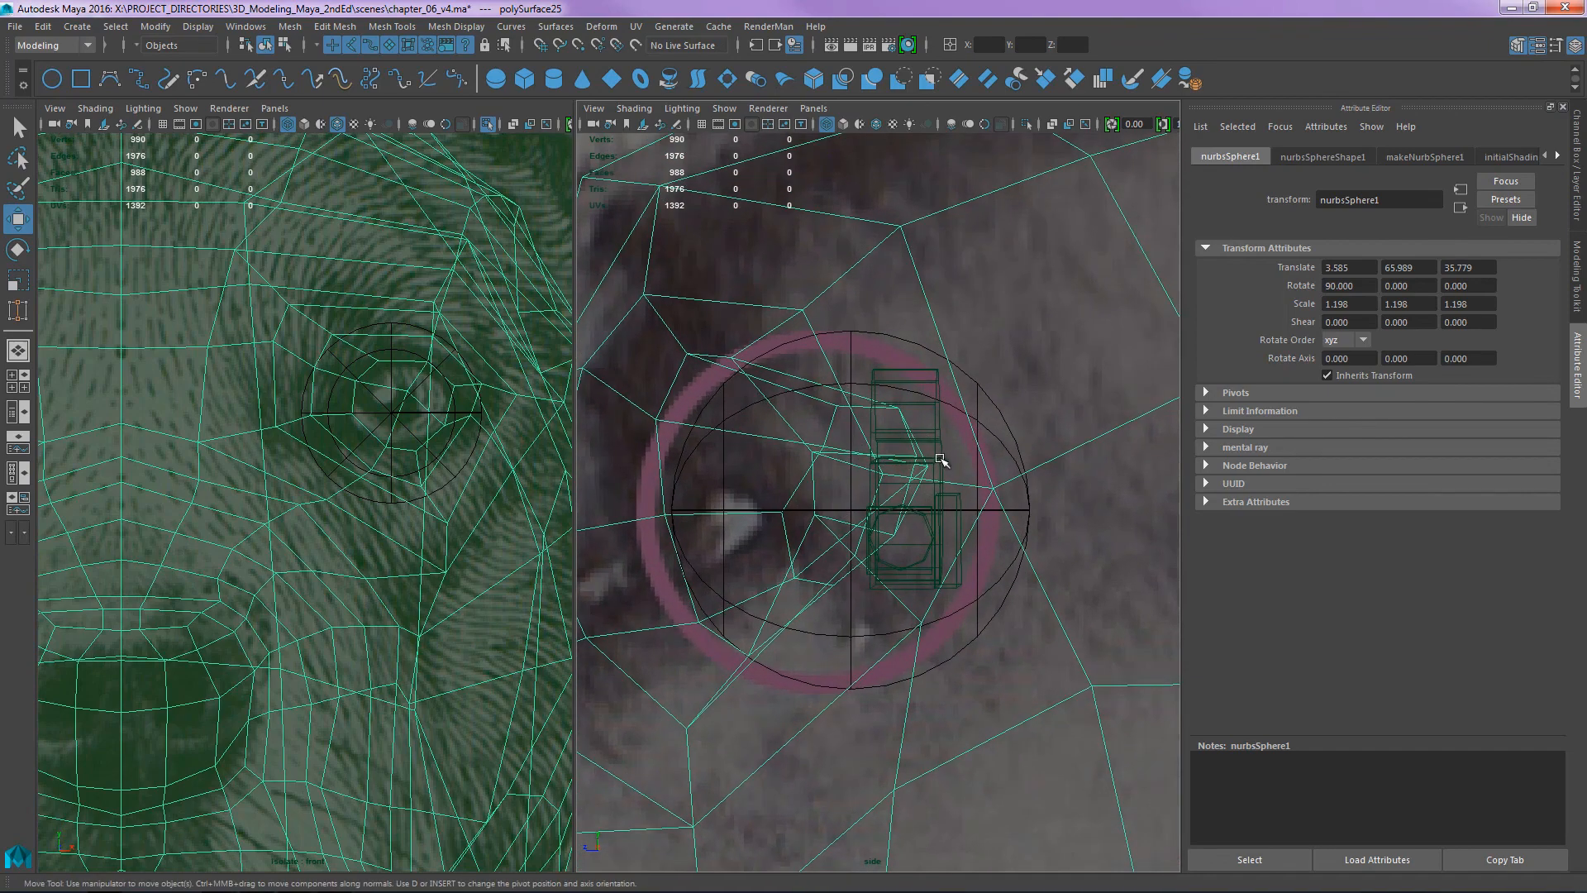
click(730, 114)
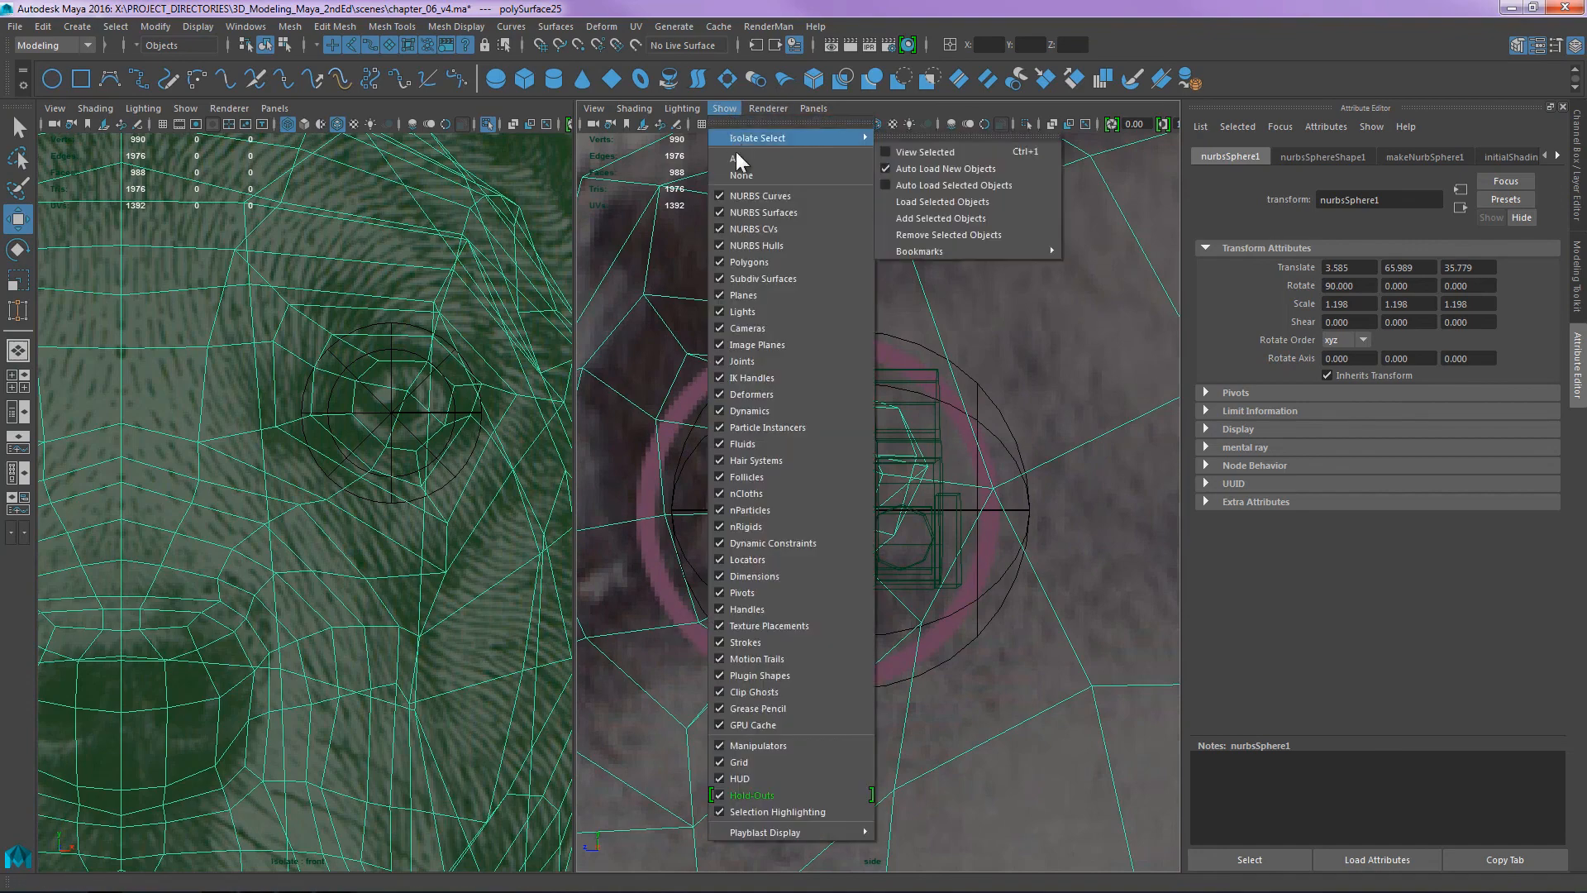
click(742, 328)
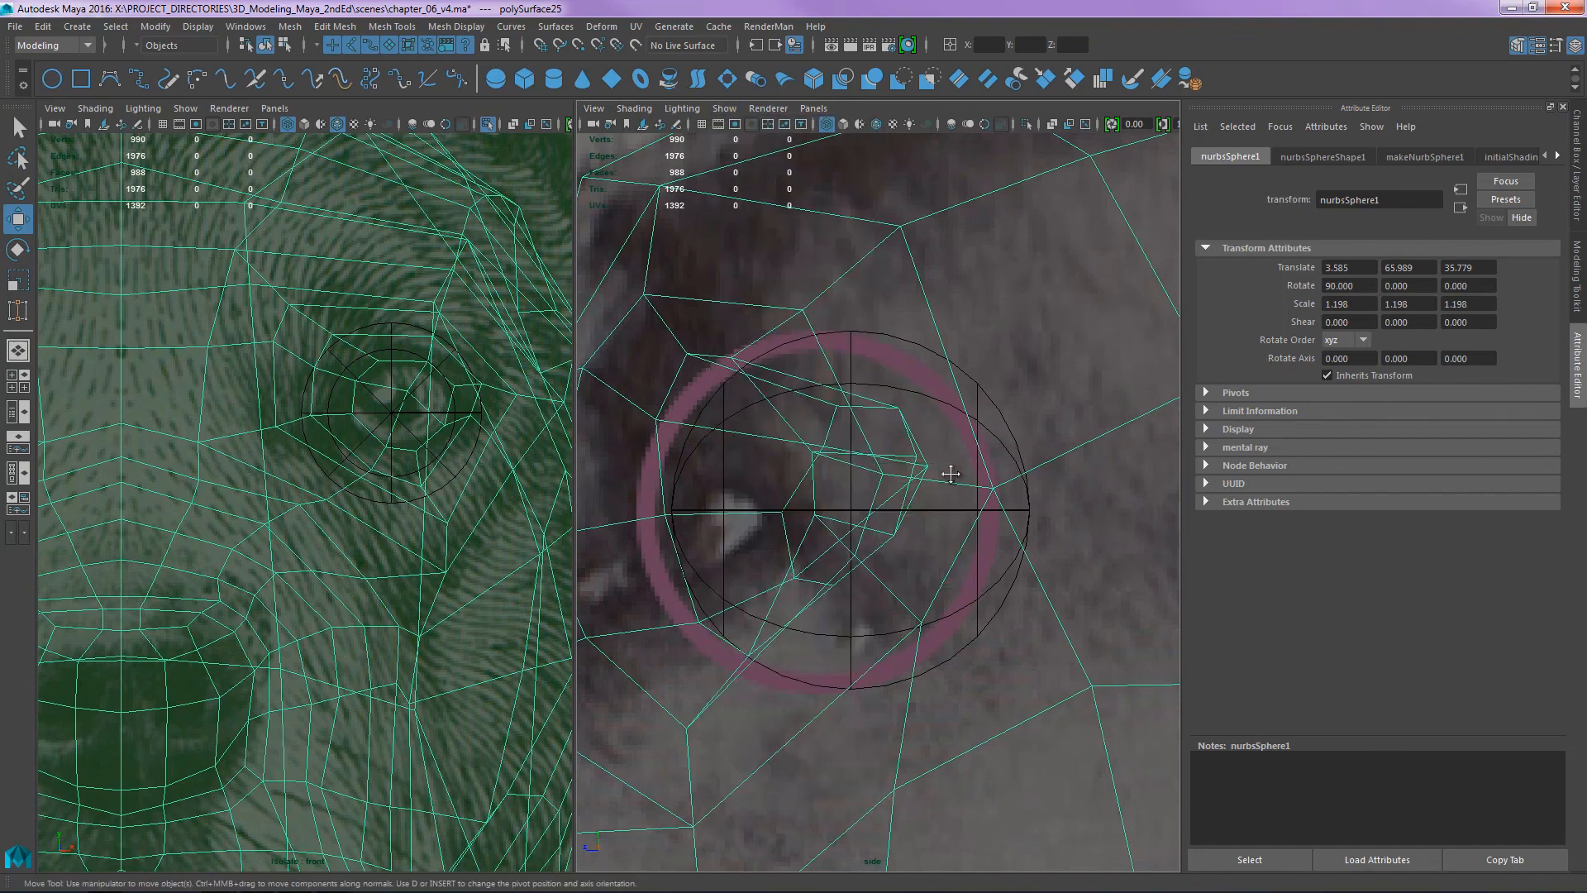
- Put the dog mesh into component editing and show the head around the eyeball shaded in the perspective view
scroll(944, 434, up, 3)
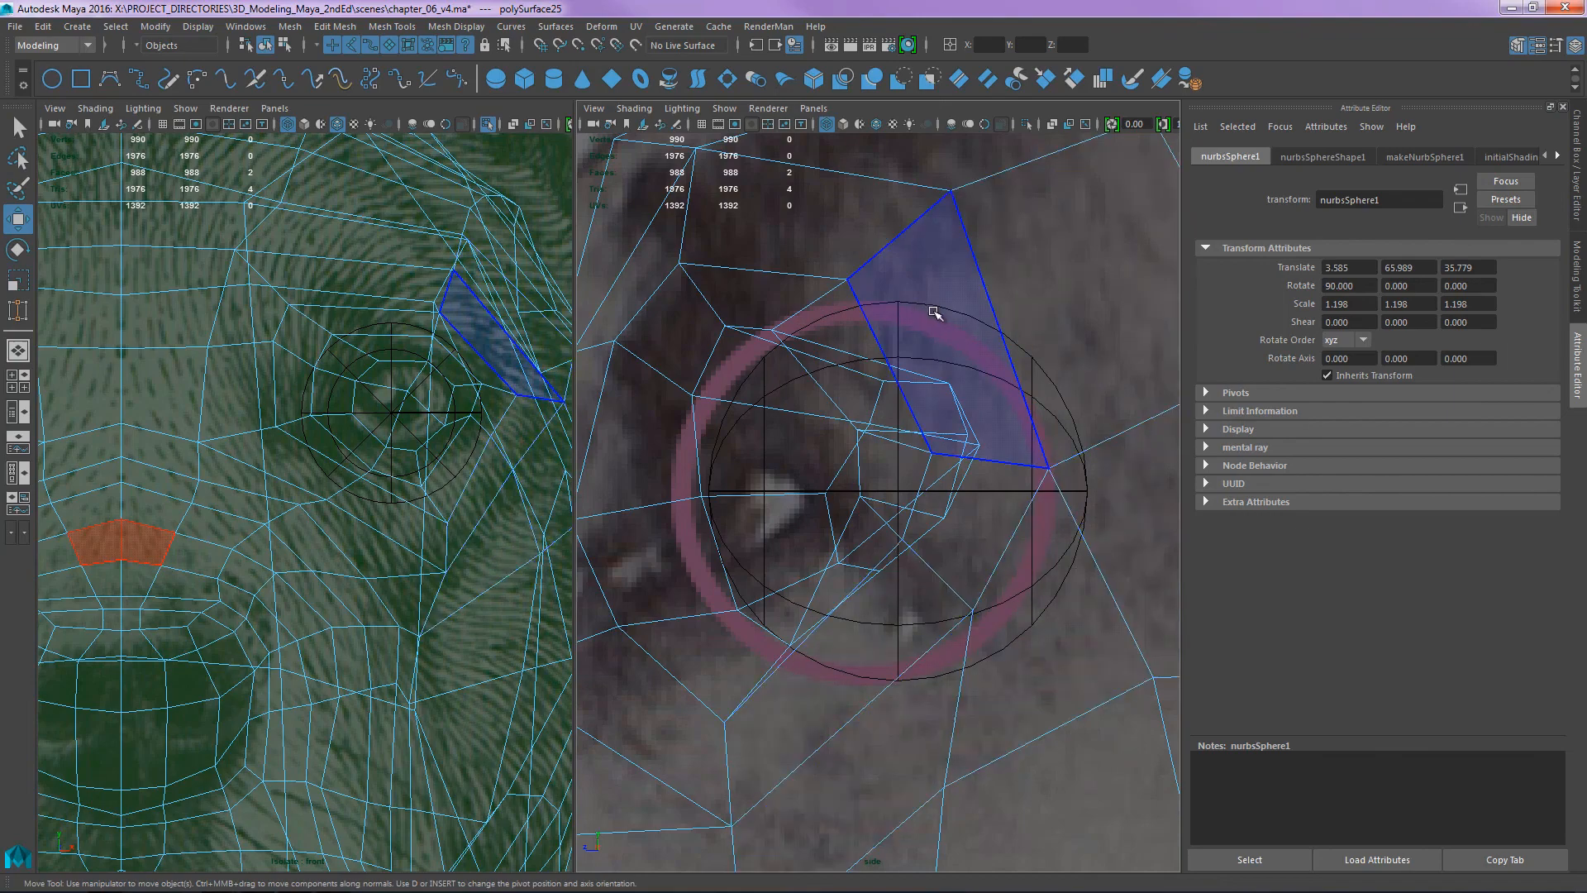
scroll(934, 312, down, 5)
key(space)
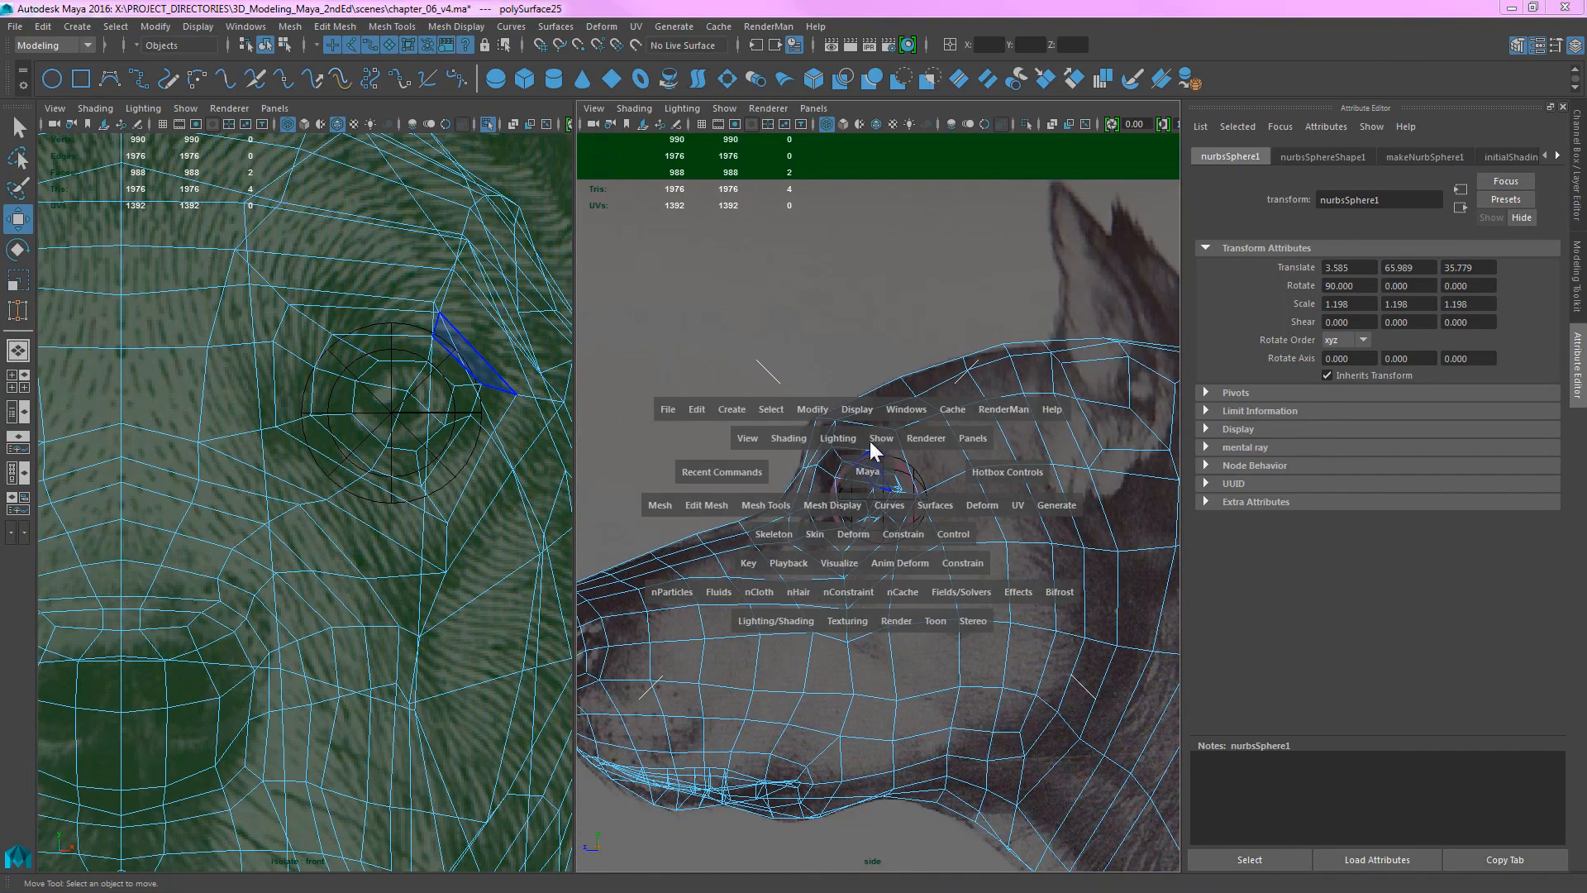
drag(868, 471, 874, 443)
mouse_move(904, 503)
alt+mouse_down()
mouse_move(964, 364)
mouse_move(842, 472)
mouse_move(895, 517)
alt+mouse_up()
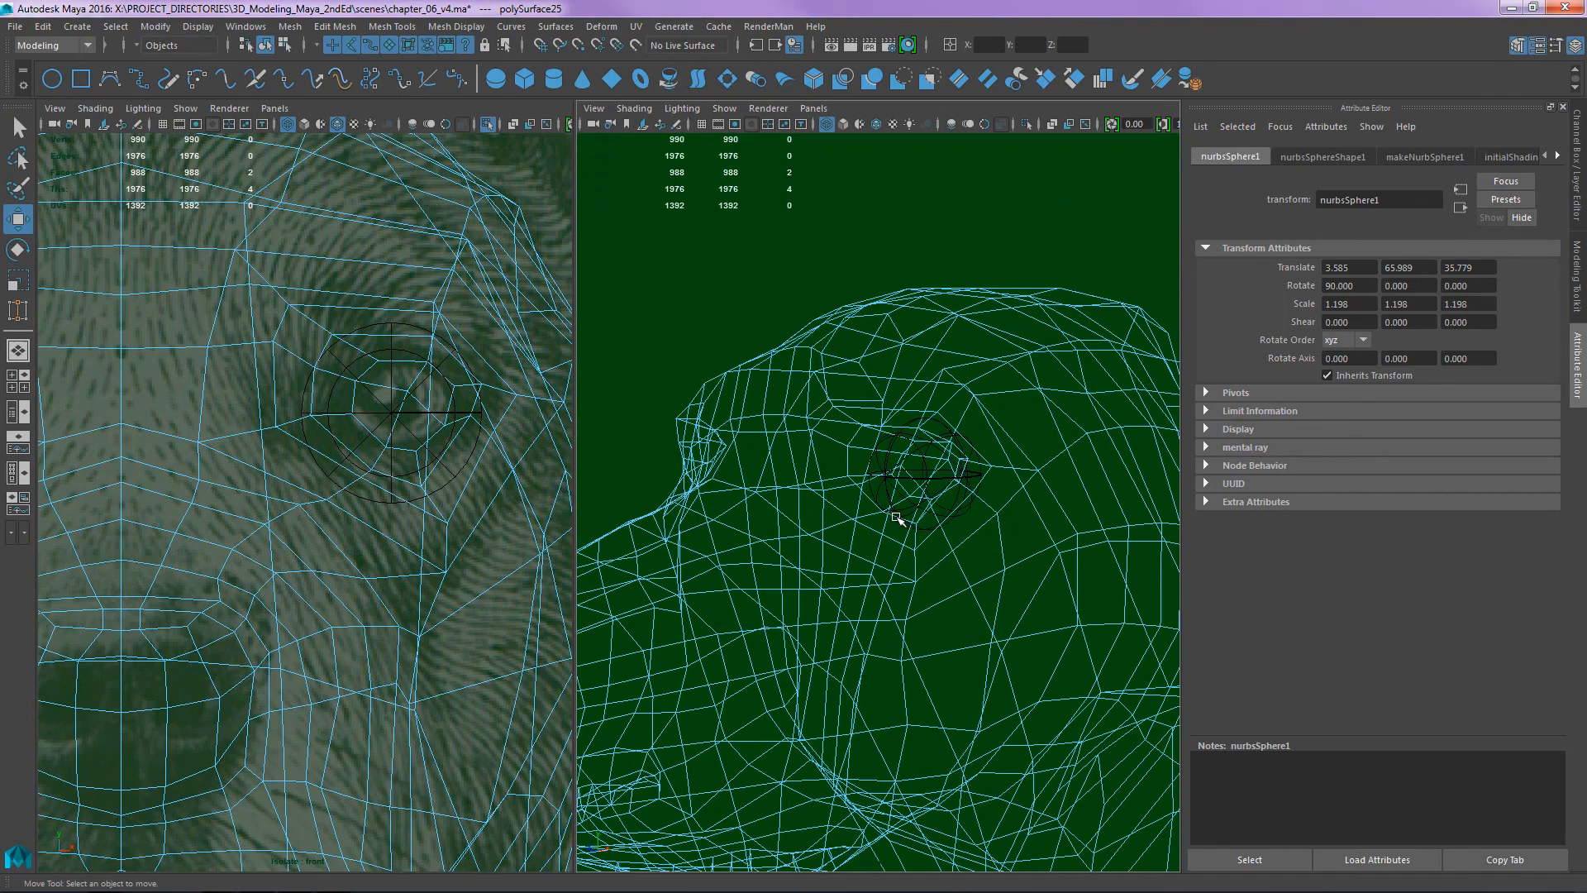
key(5)
scroll(872, 513, down, 4)
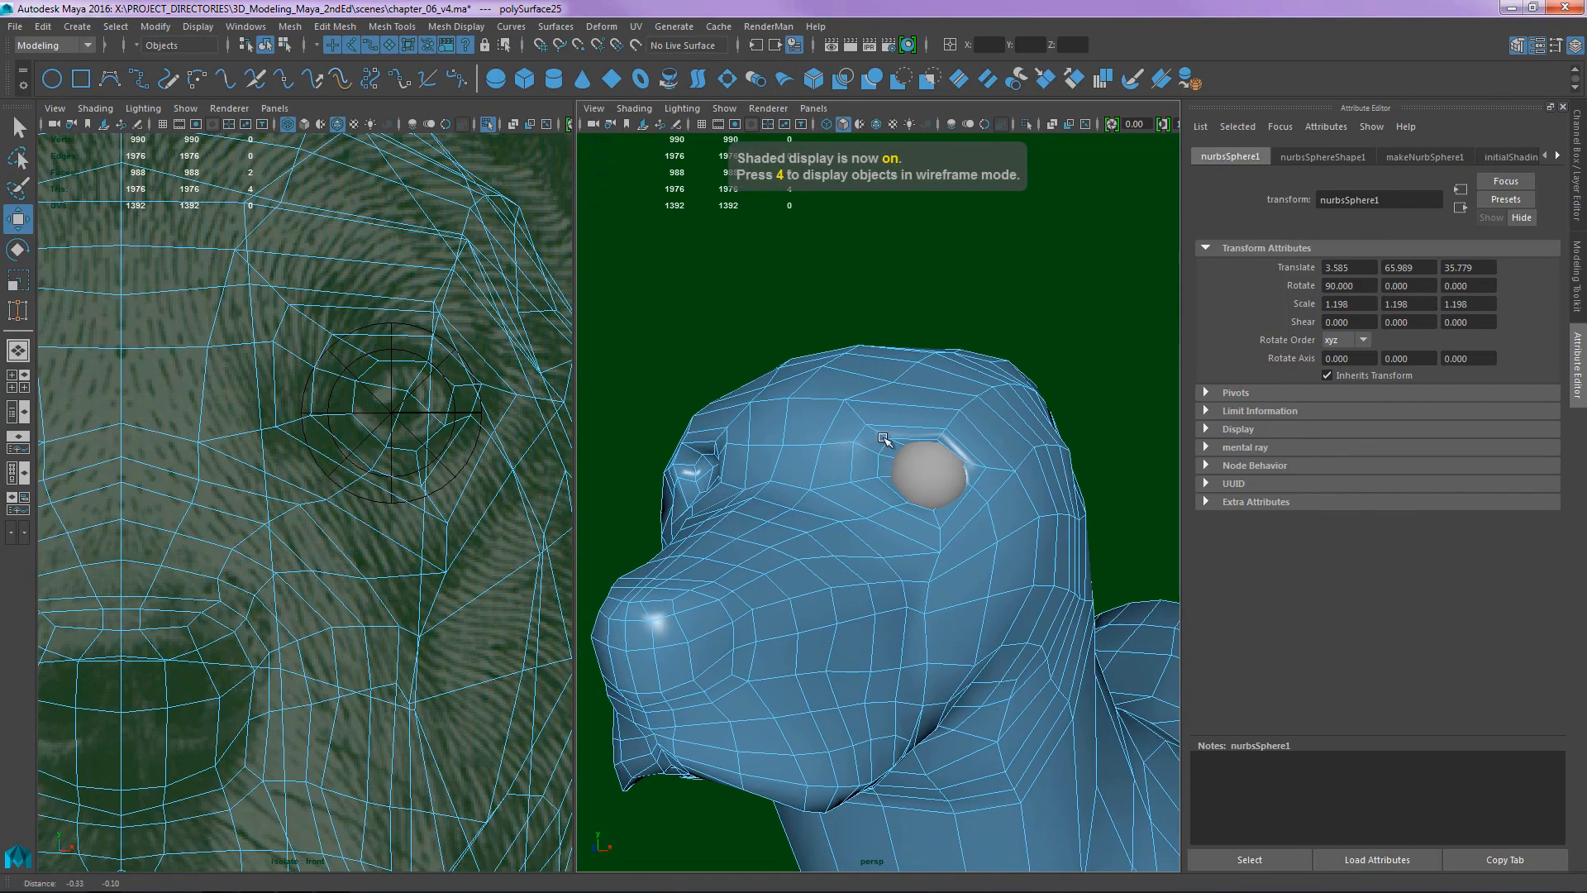